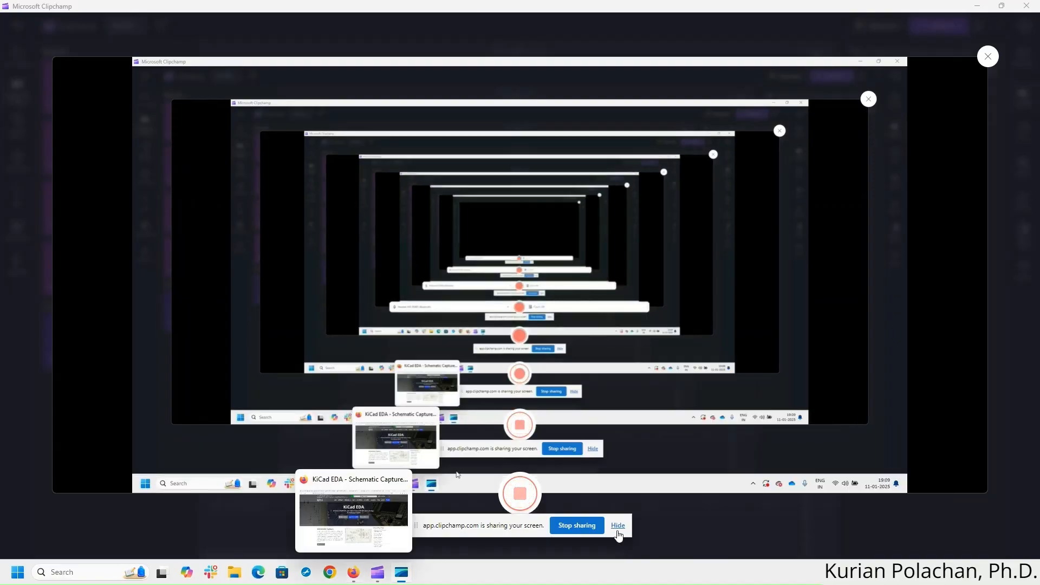
- On kicad.org, pick Windows downloads and start the 64-bit KiCad 8.0.7 GitHub mirror download
left_click(618, 526)
left_click(353, 572)
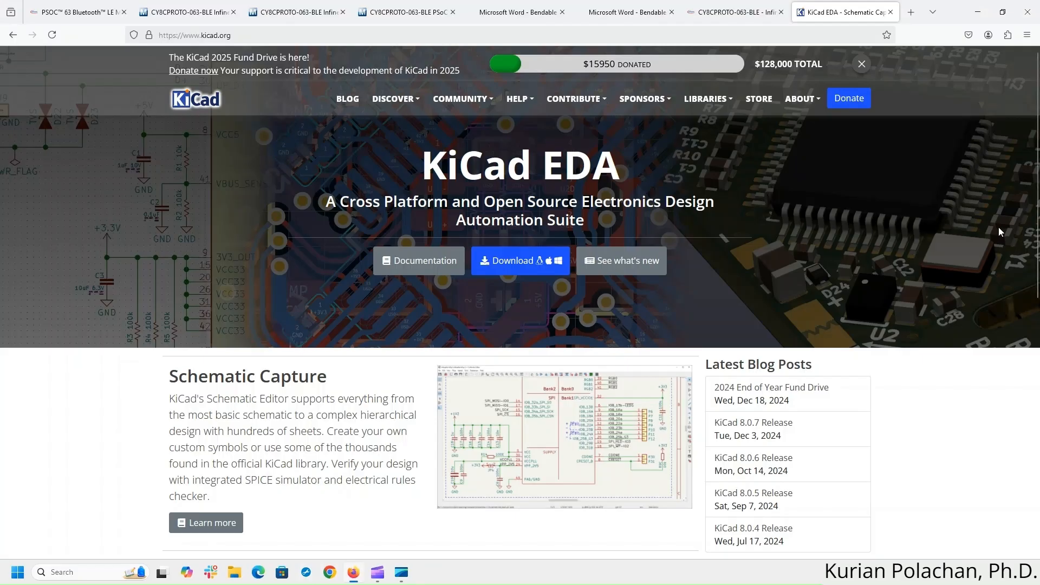
left_click(531, 261)
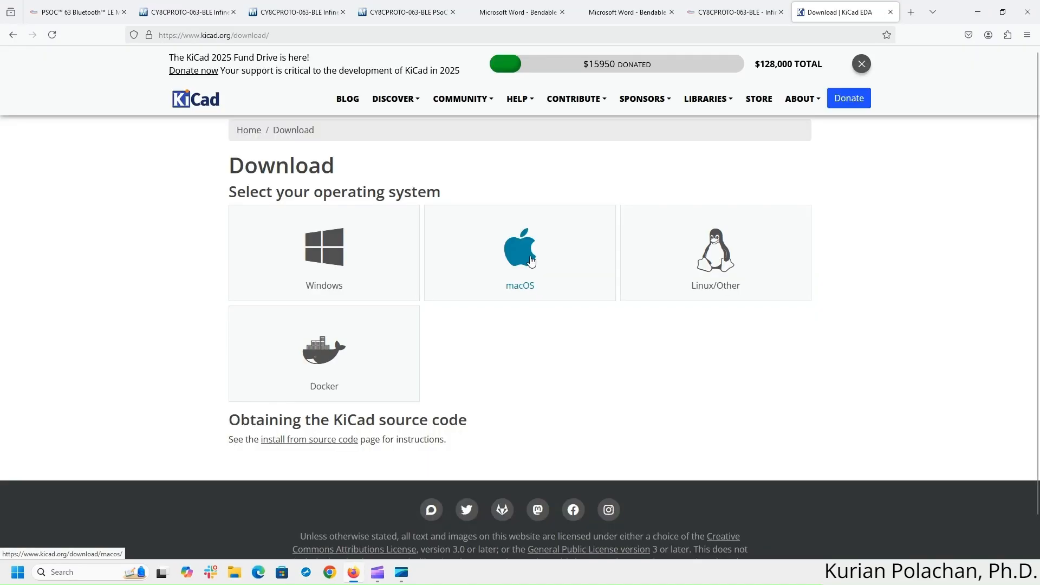
left_click(331, 250)
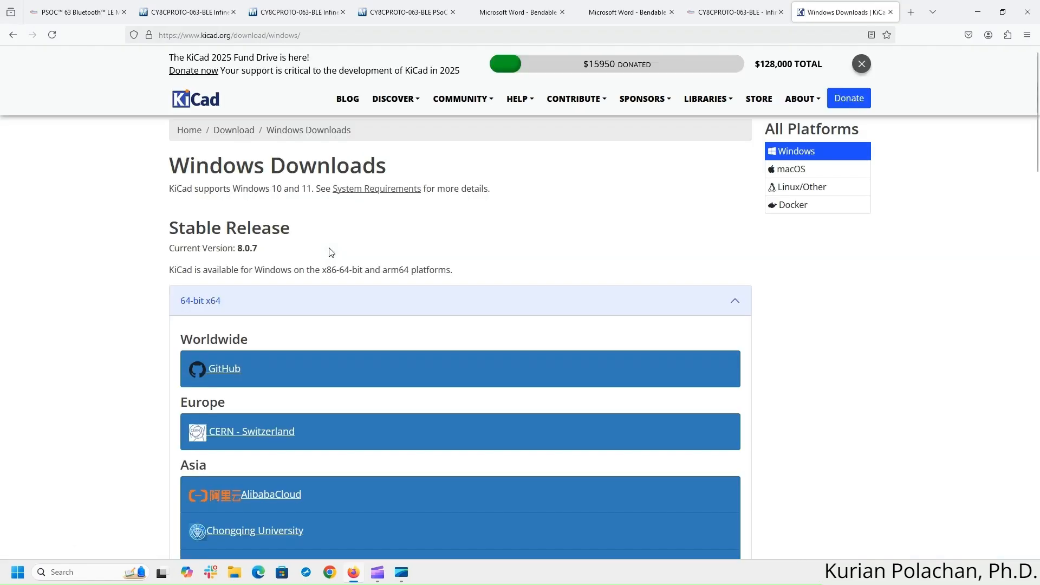
left_click(243, 375)
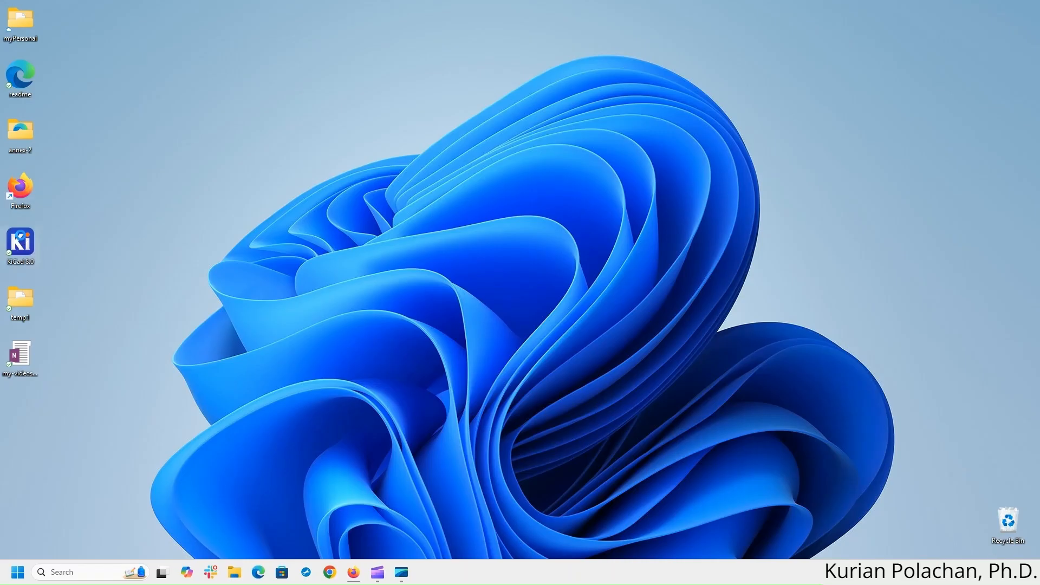
- Launch KiCad 8.0 from its desktop shortcut and return to the temp1 project manager
double_click(22, 240)
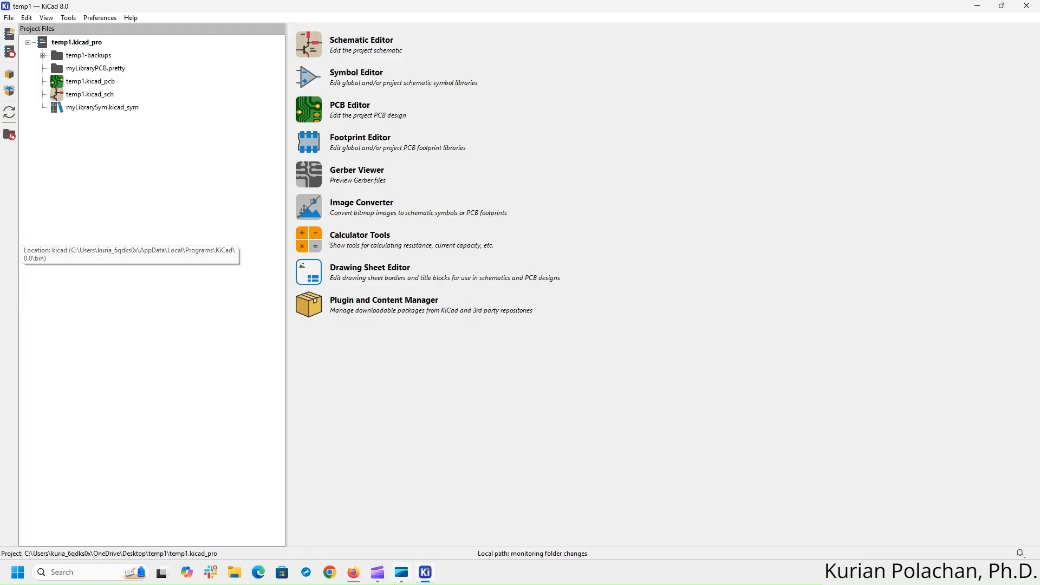
left_click(379, 579)
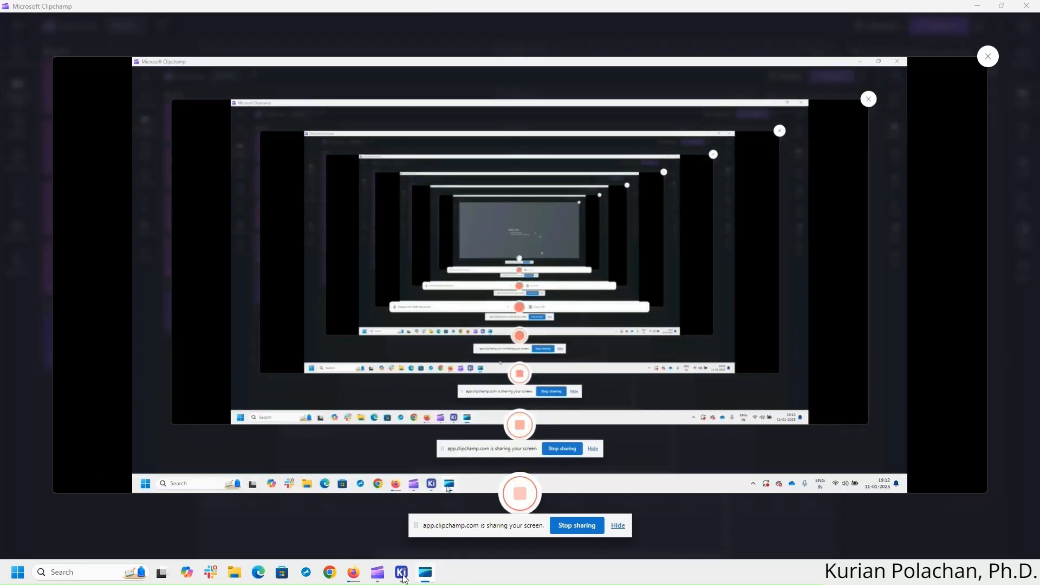
left_click(402, 573)
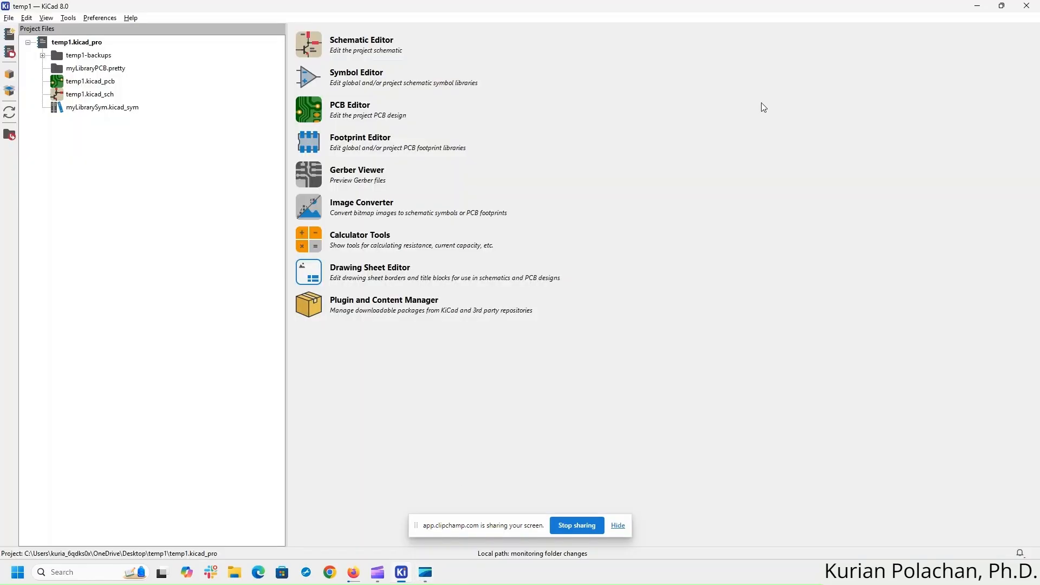
left_click(11, 18)
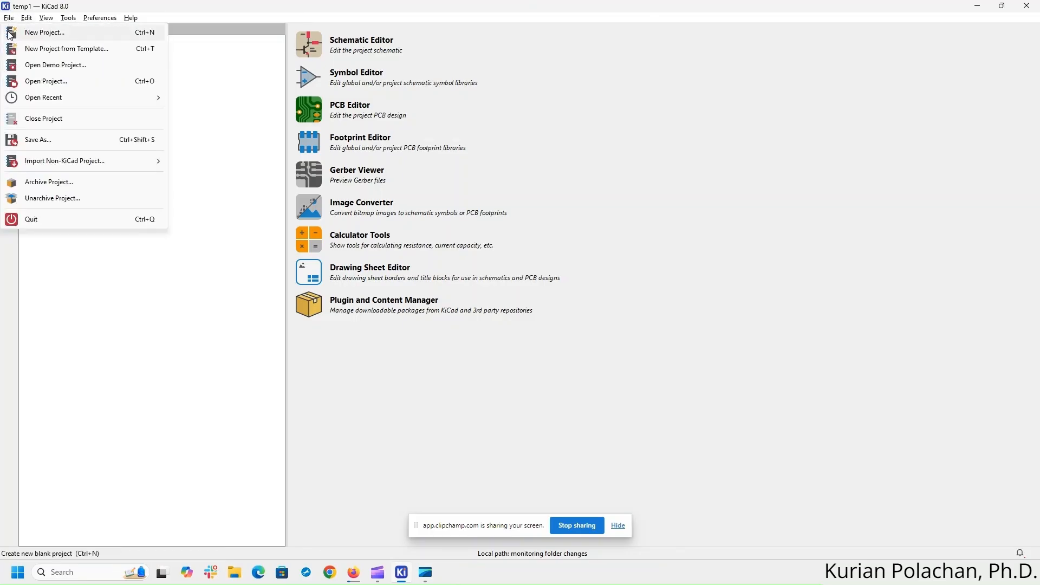
- Create a new project named 'pcb-psoc-63-ble' in the Desktop folder
left_click(10, 36)
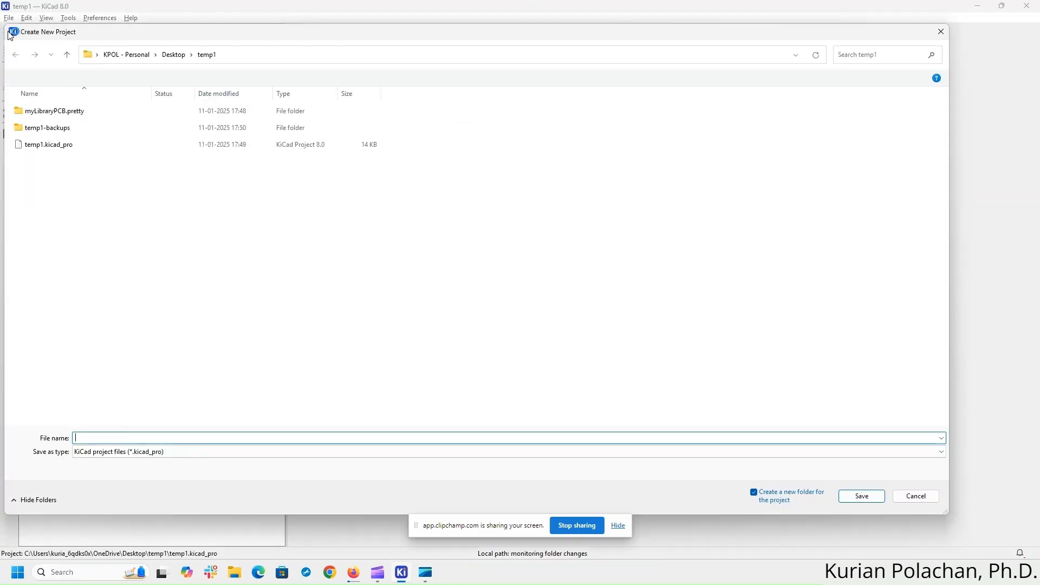
left_click(179, 60)
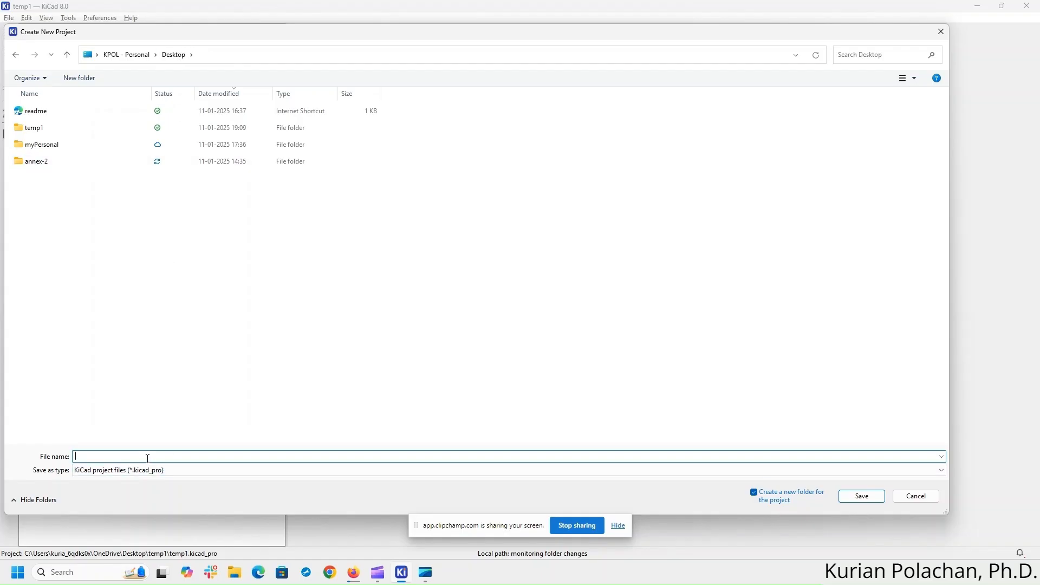
type("pcb-psoc-63-ble")
left_click(866, 497)
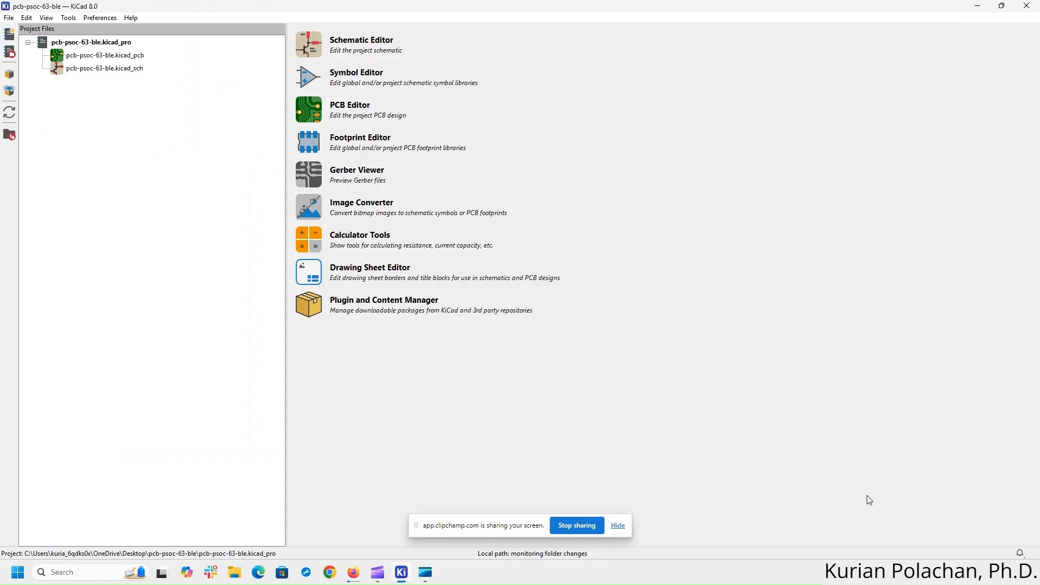
- Open the pcb-psoc-63-ble folder in File Explorer from the .kicad_pro entry's context menu
left_click(93, 43)
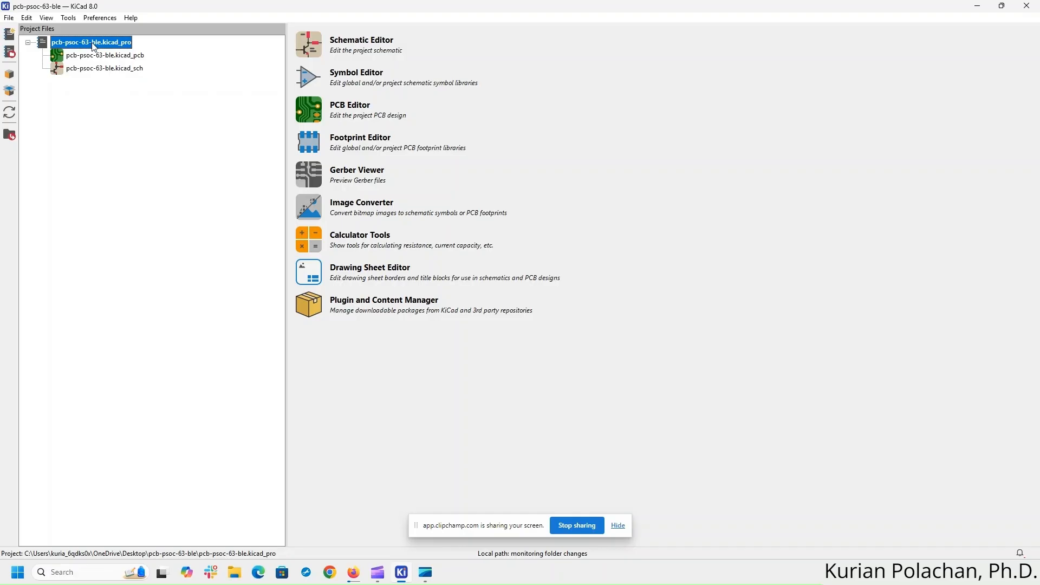
left_click(95, 58)
left_click(95, 70)
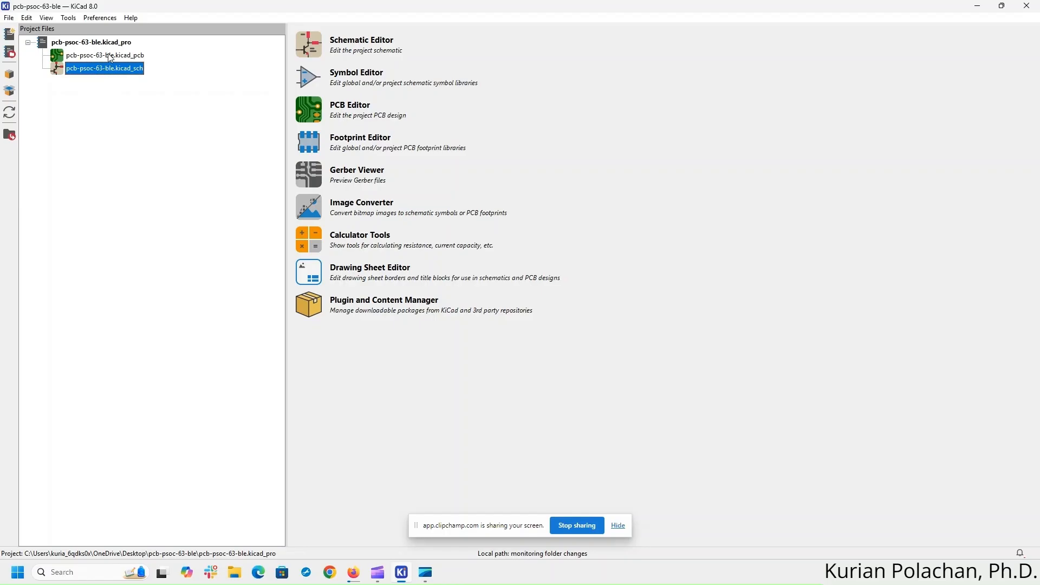
left_click(111, 56)
left_click(111, 43)
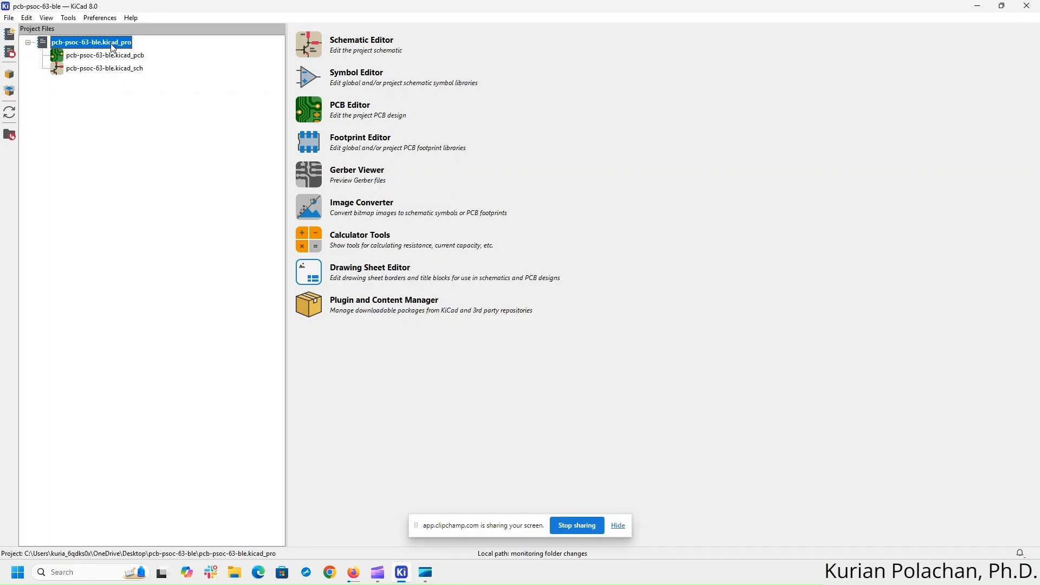
right_click(113, 48)
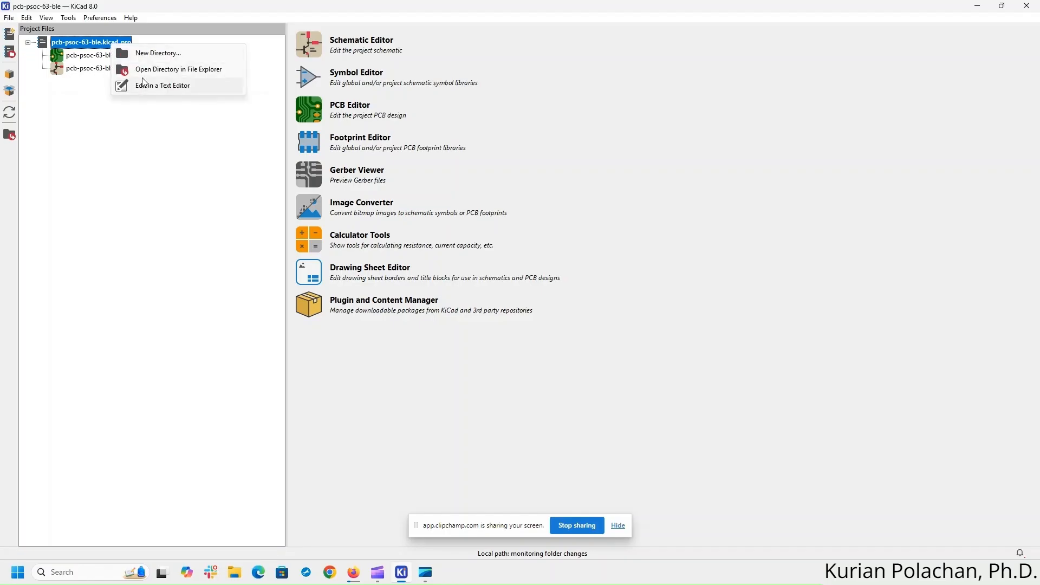
right_click(99, 44)
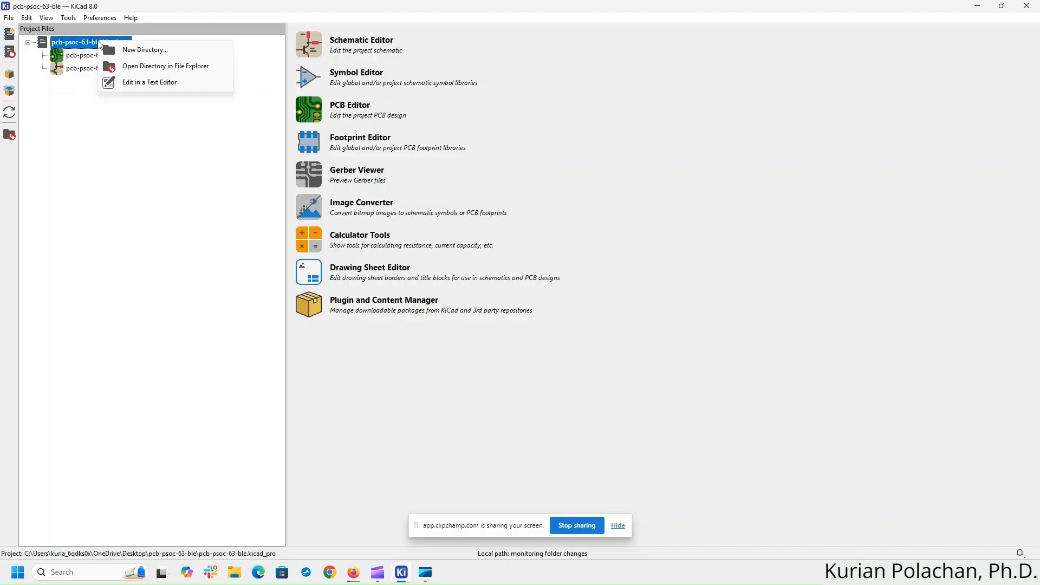
left_click(177, 66)
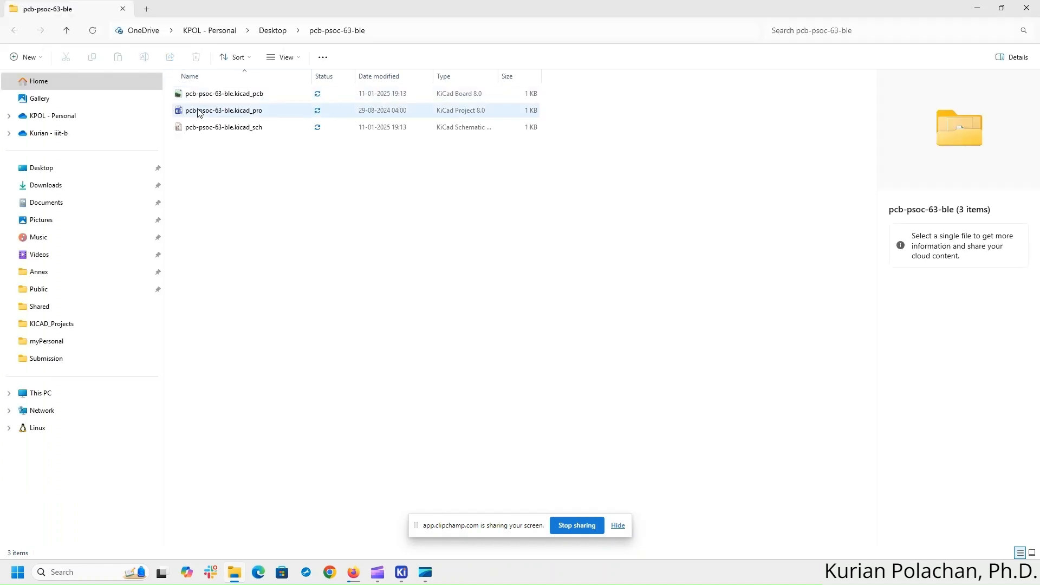
- Inspect the .kicad_pro, .kicad_pcb and .kicad_sch files in Explorer, then return to KiCad
left_click(261, 114)
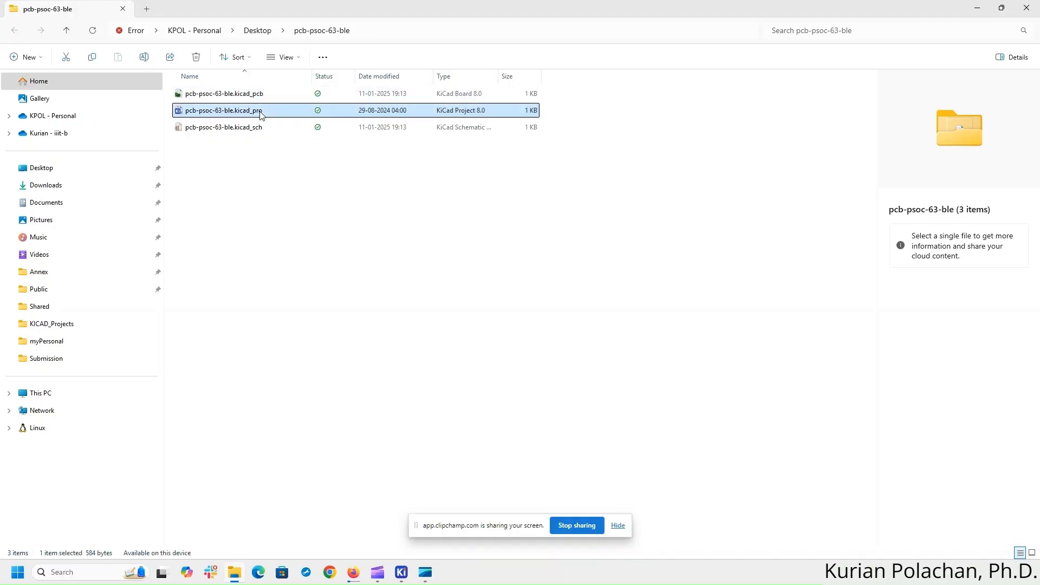
left_click(262, 130)
left_click(264, 99)
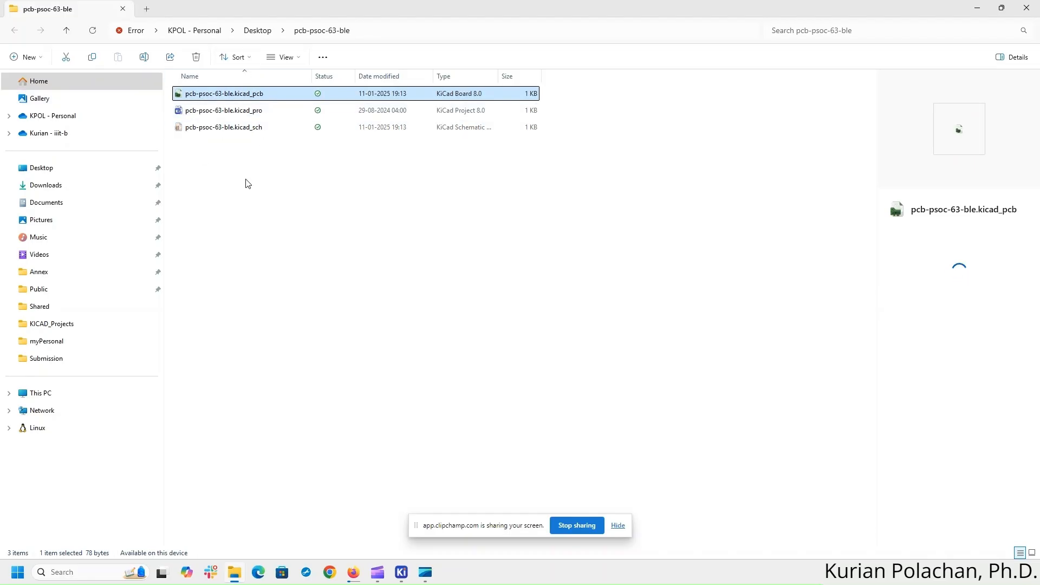
left_click(257, 30)
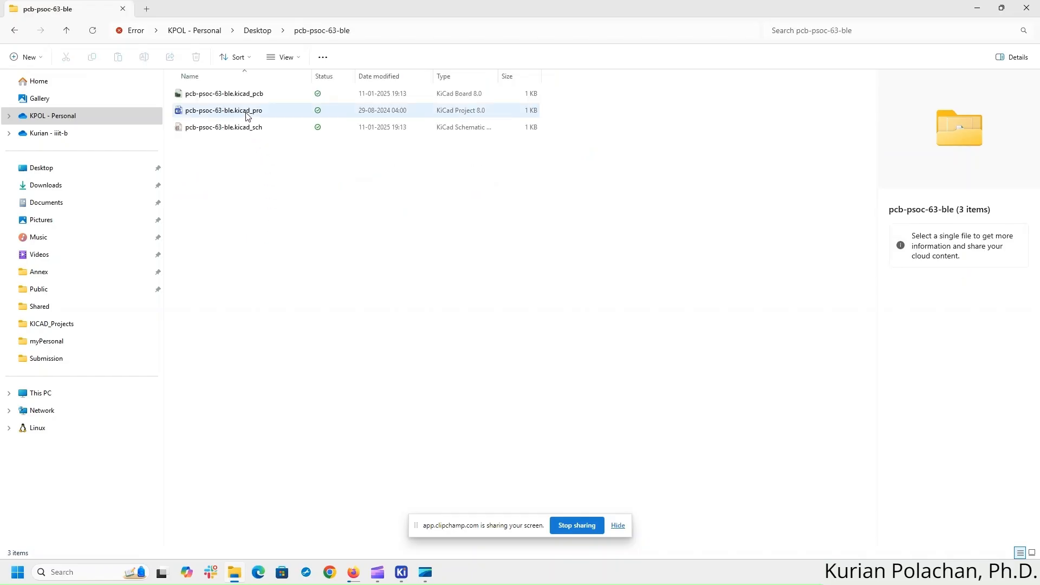
left_click(247, 111)
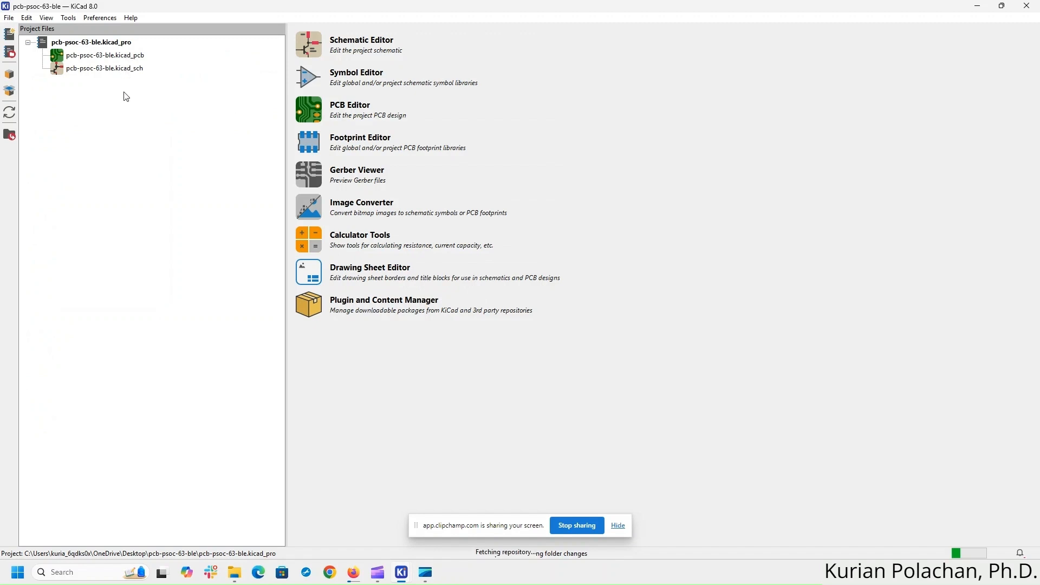
left_click(380, 572)
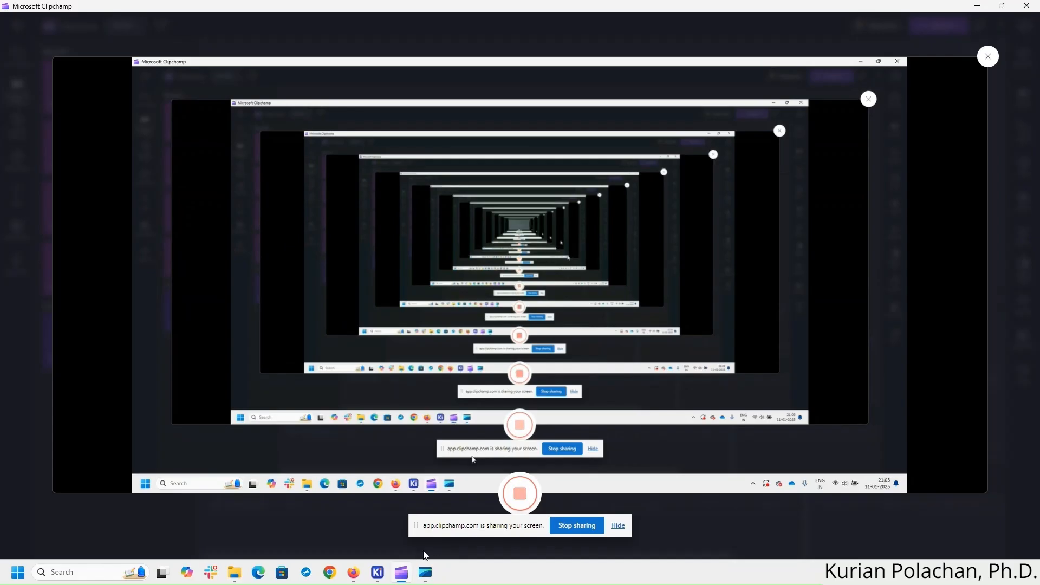
left_click(402, 572)
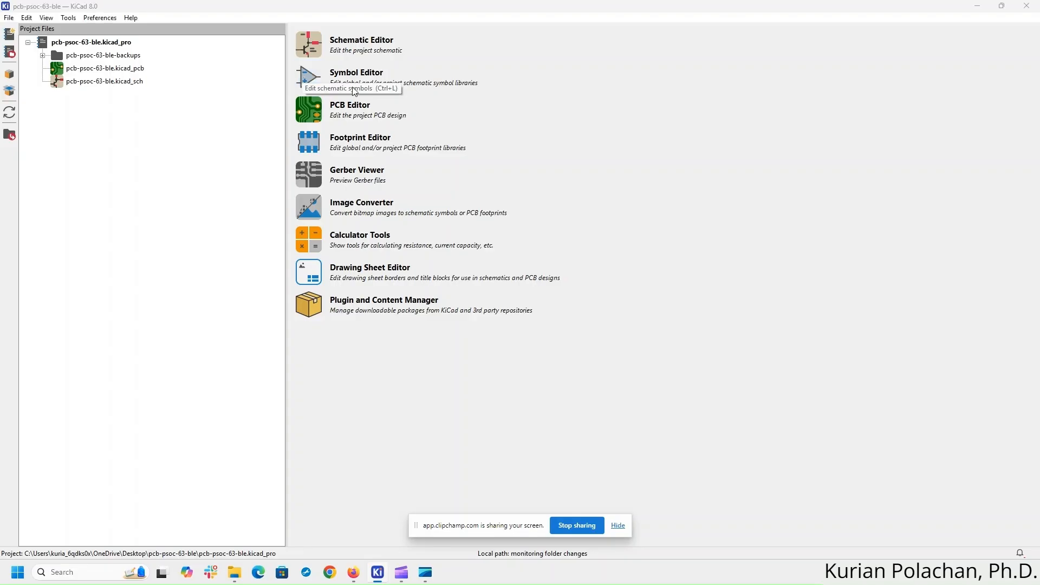
- Launch the Symbol Editor and start a new symbol library added to the Project library table
left_click(304, 79)
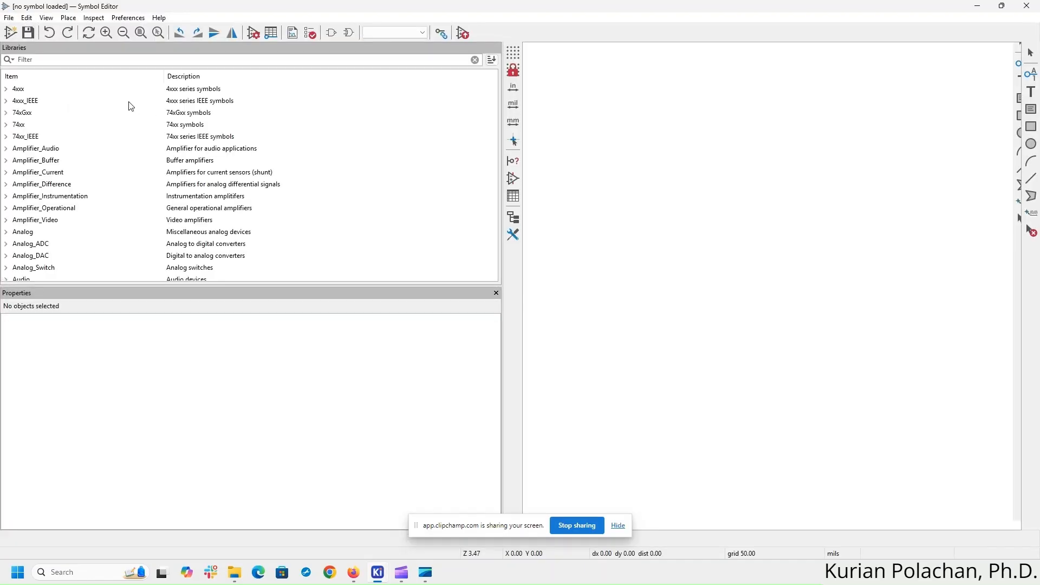
left_click(10, 19)
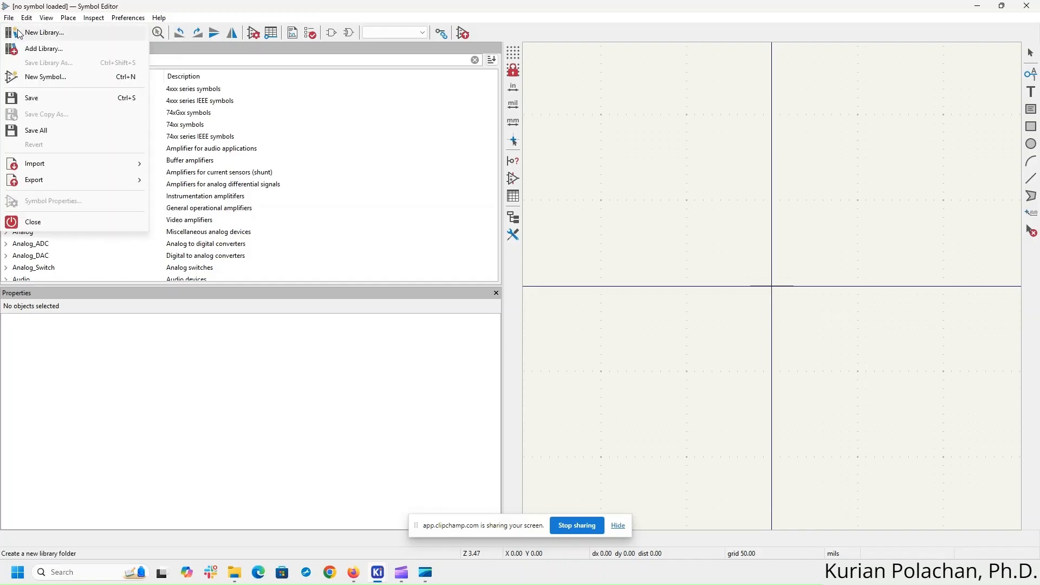
left_click(43, 33)
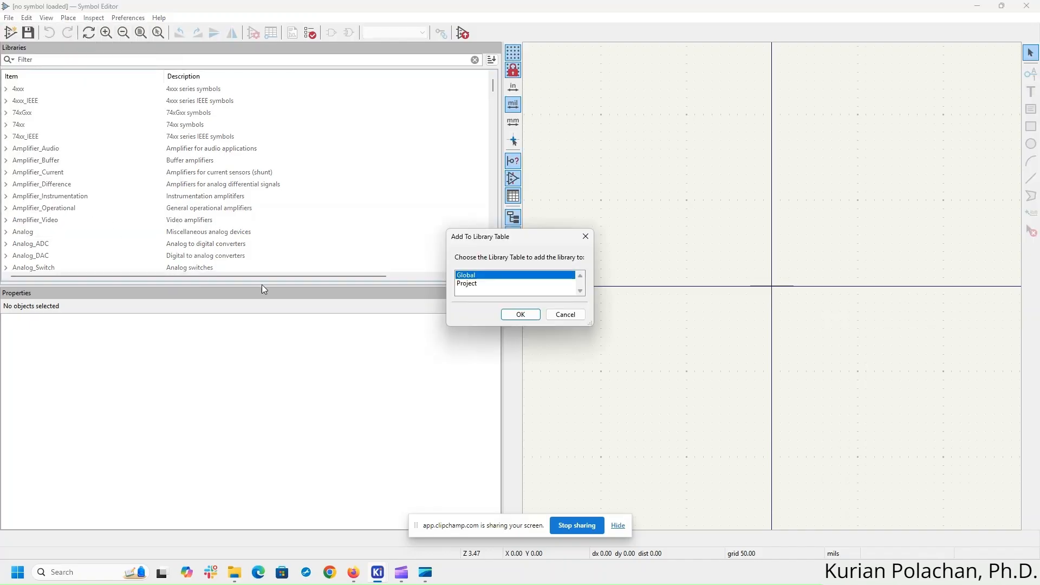
left_click(467, 286)
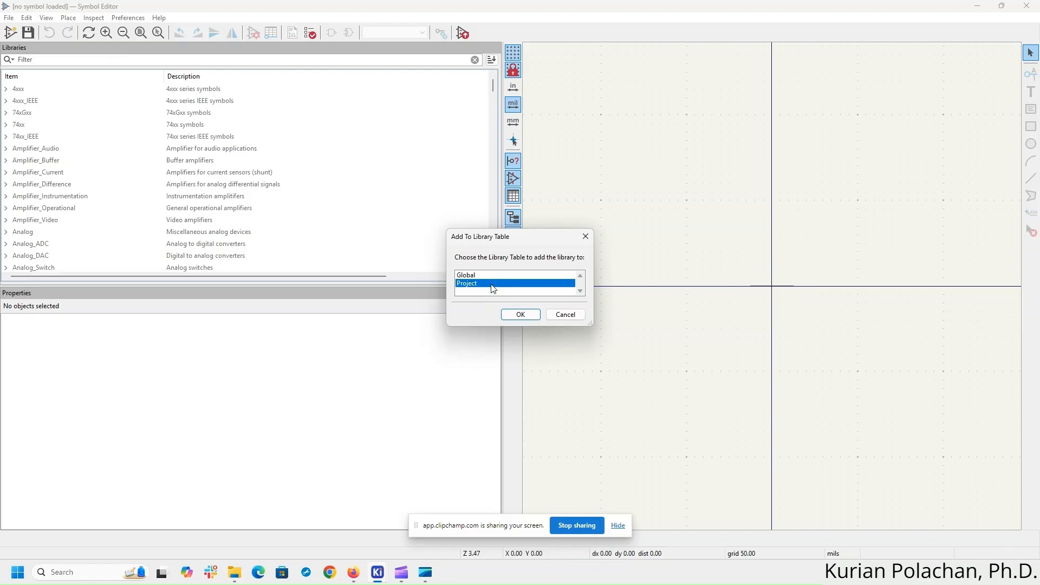
left_click(515, 314)
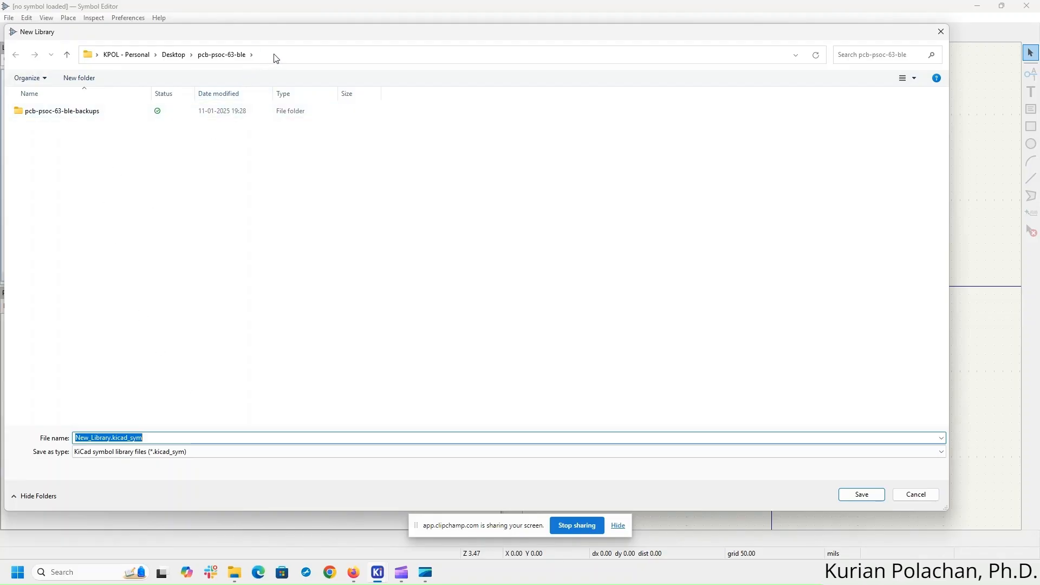
- Name the new symbol library 'myLibrary' and save it in the project folder
left_click(170, 440)
key("Delete")
key("Delete")
key("Delete")
key("Delete")
key("Delete")
key("Delete")
key("Delete")
key("Delete")
key("Delete")
key("Delete")
key("Delete")
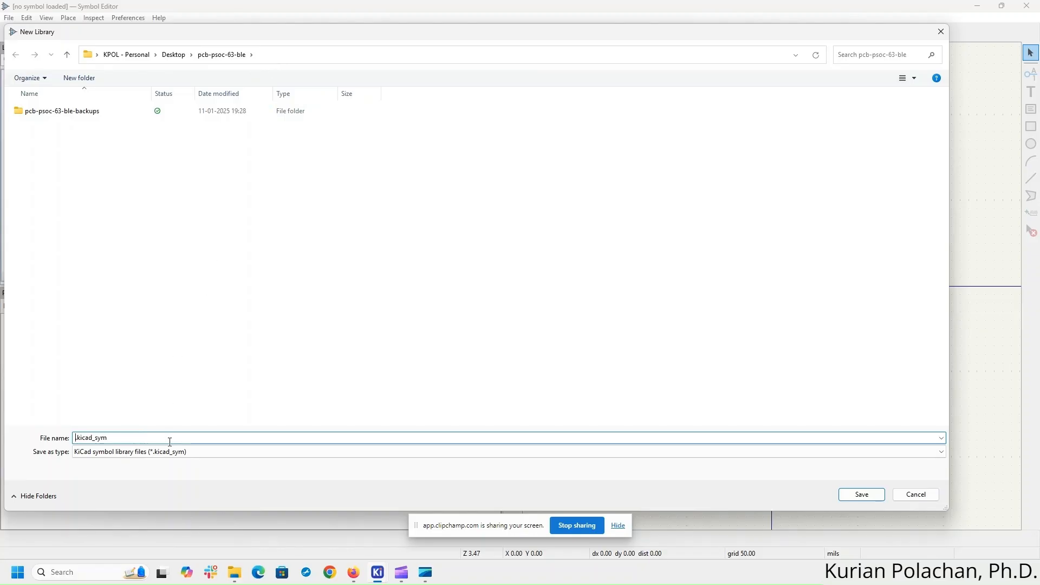
type("myLibrary")
left_click(151, 439)
left_click(862, 495)
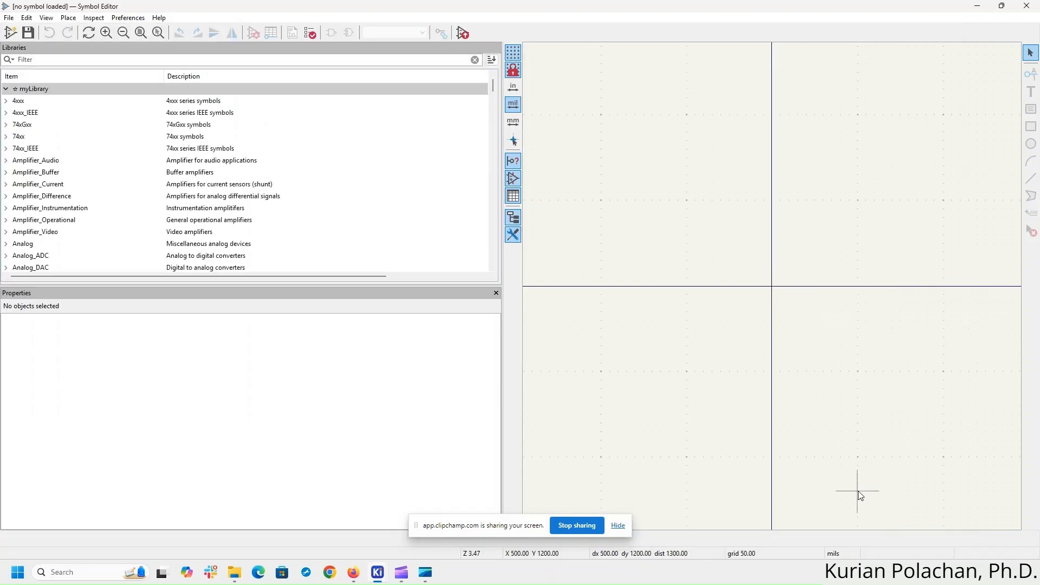
- Unpin and re-pin myLibrary, then enlarge the library list pane by dragging its splitter down
right_click(79, 89)
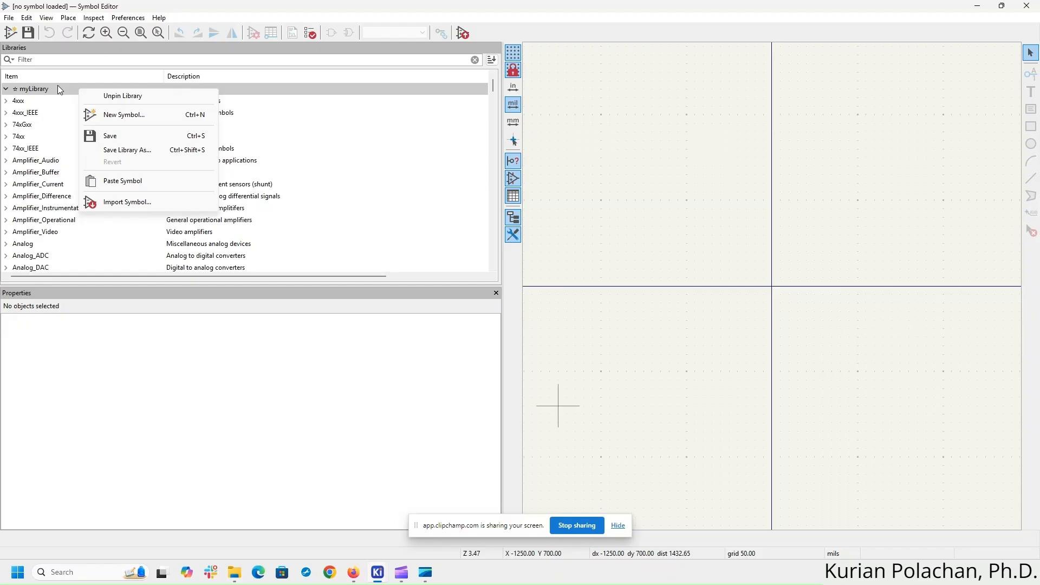
left_click(126, 96)
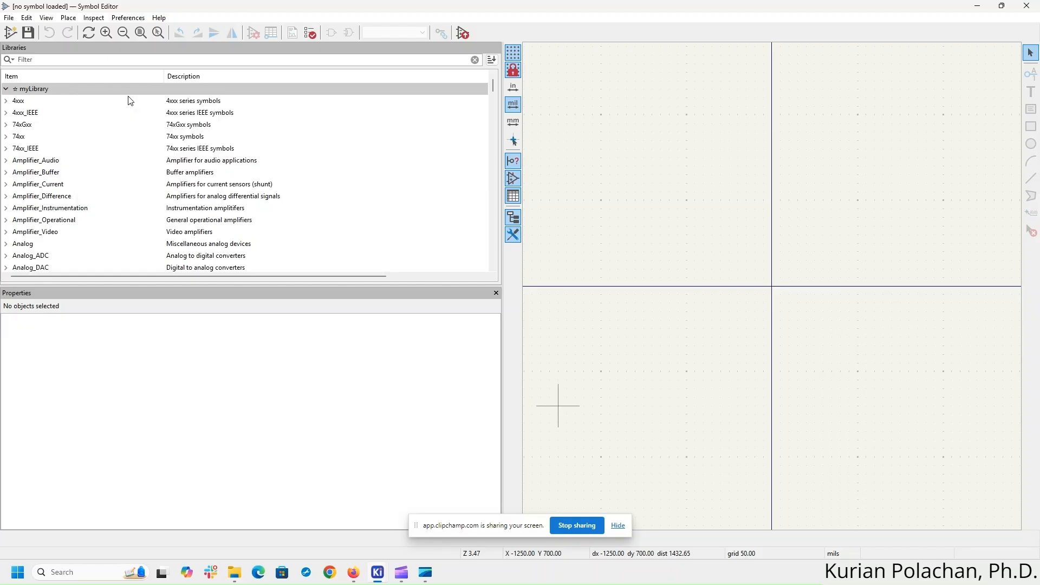
right_click(70, 252)
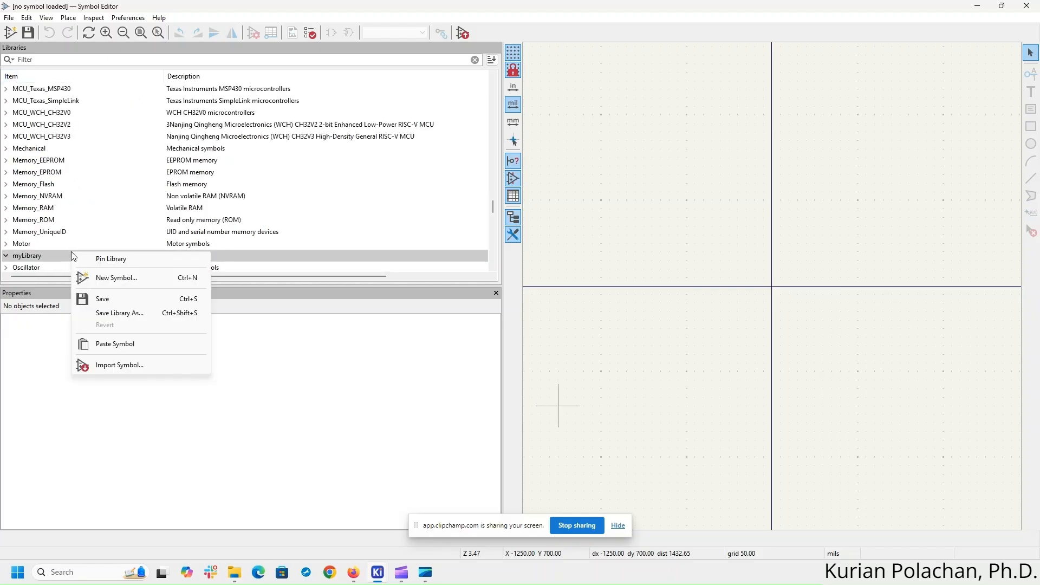
left_click(120, 263)
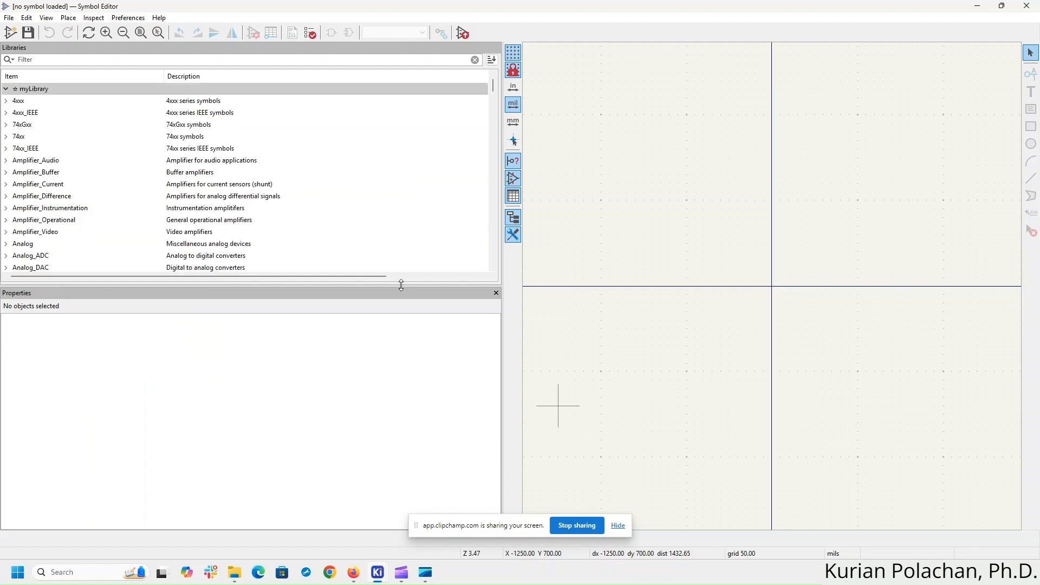
left_click_drag(402, 286, 404, 378)
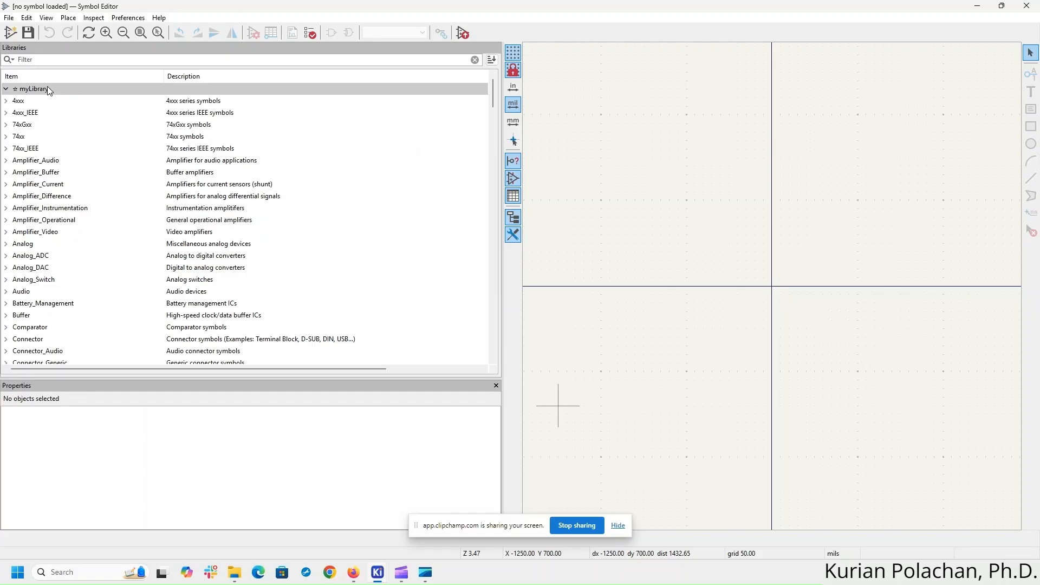
- Close the Symbol Editor window to return to the project manager
left_click(1035, 6)
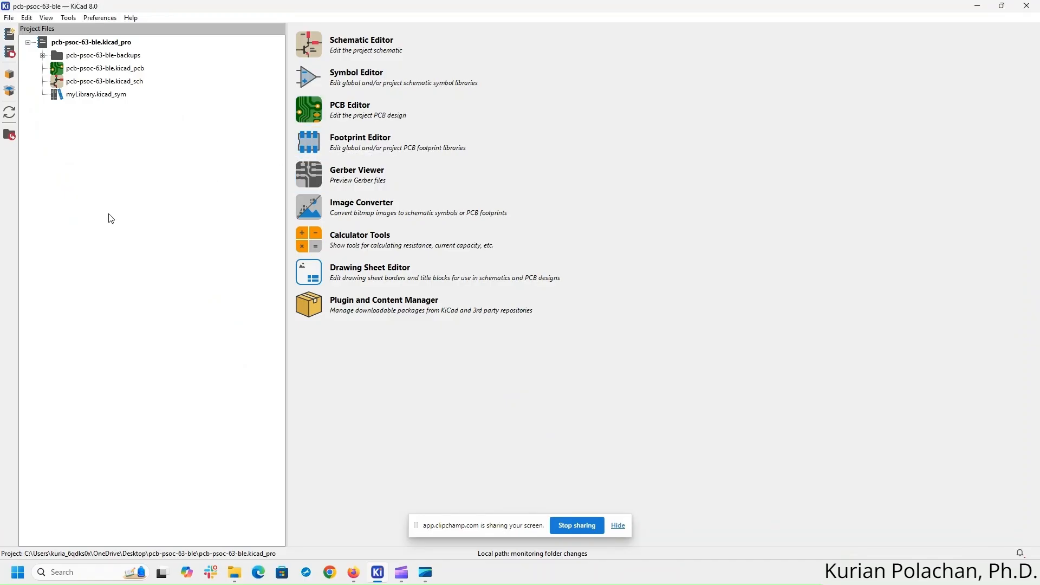
- Open the Footprint Editor and move the library-loading progress window aside while it loads
left_click(312, 141)
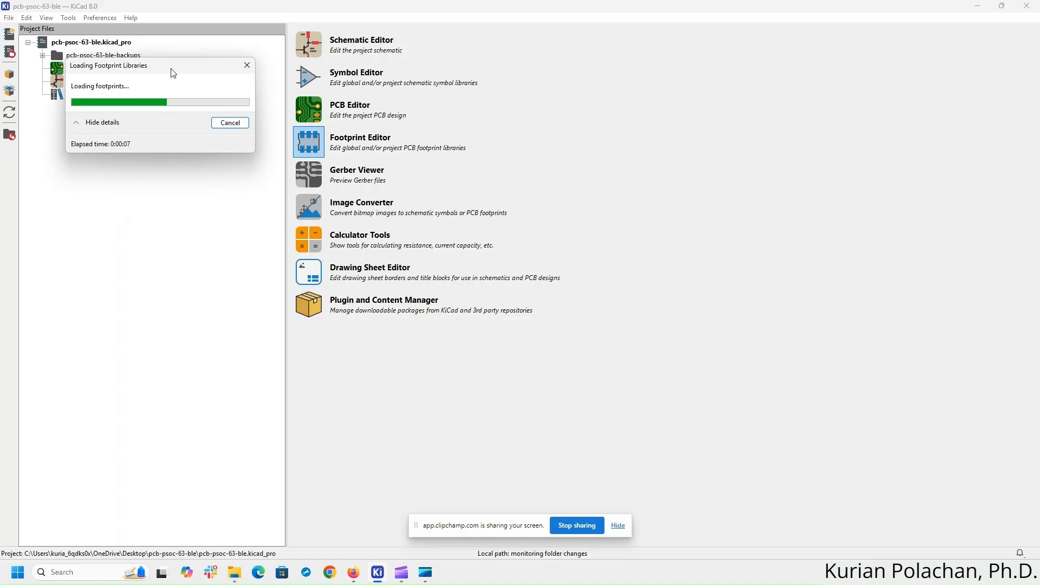
left_click_drag(173, 73, 792, 145)
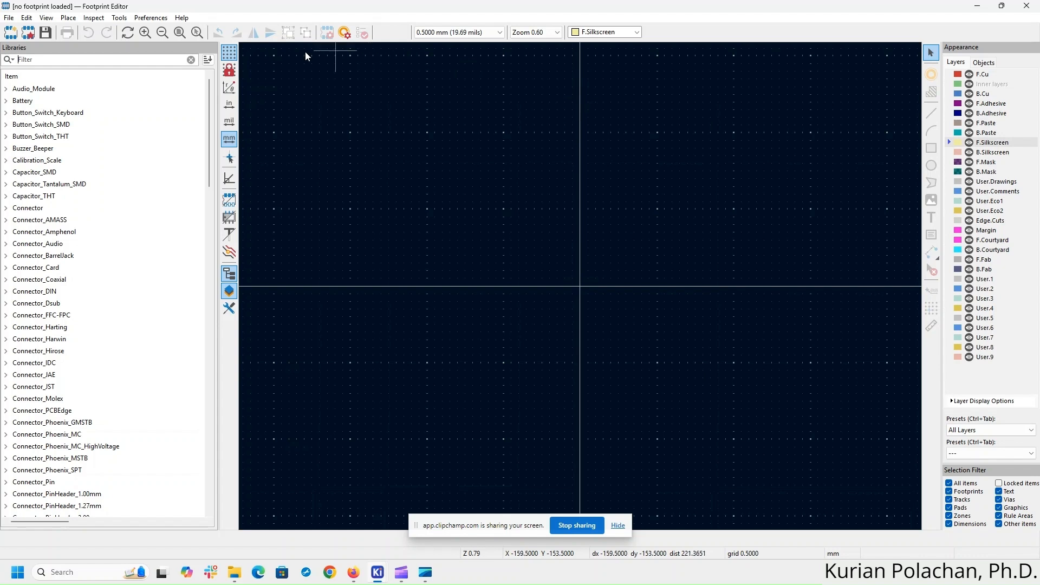
- Create a new project footprint library and save it as myLibrary.pretty
left_click(8, 18)
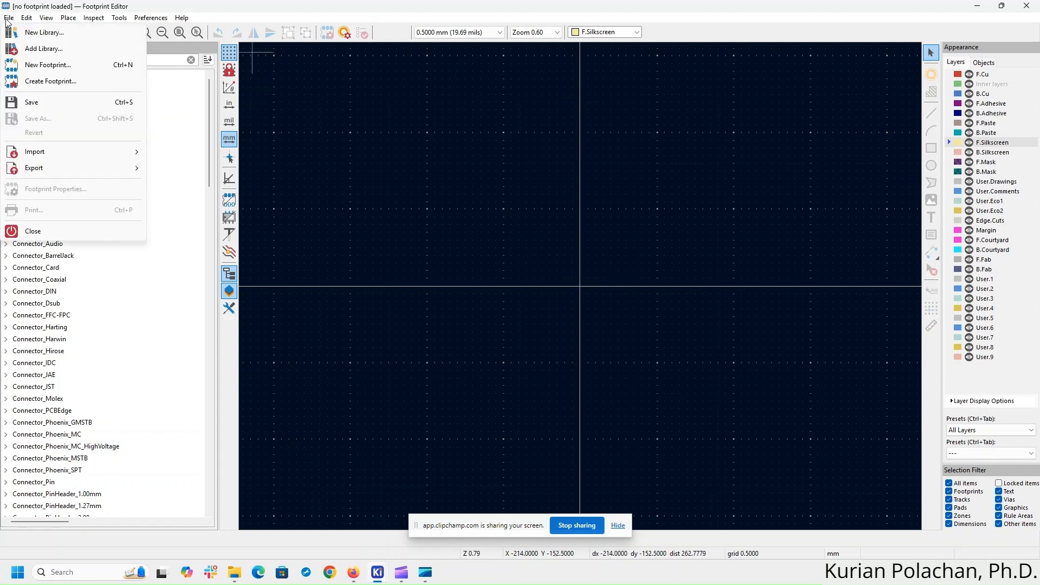
left_click(16, 31)
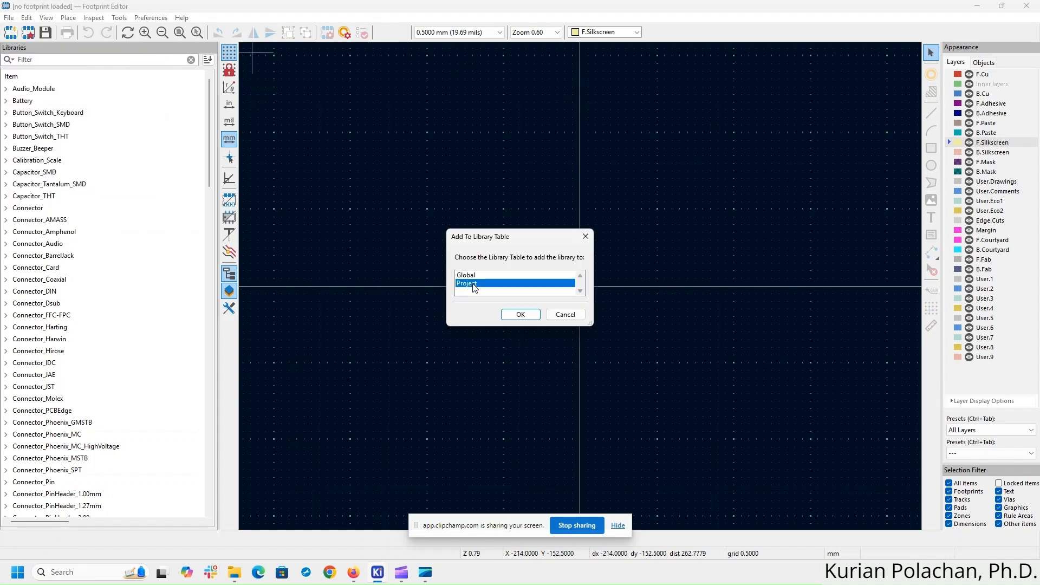
left_click(520, 314)
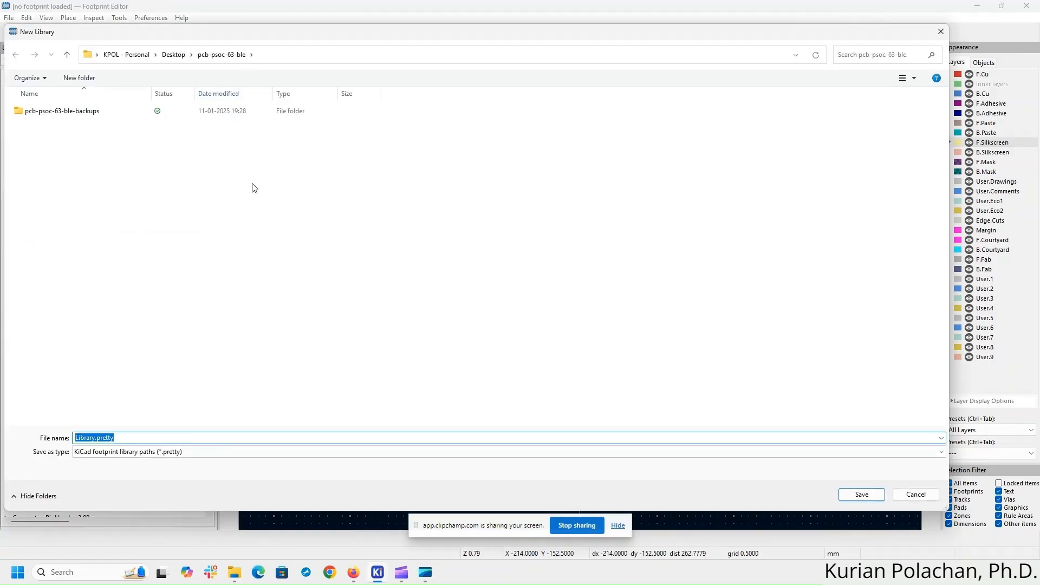
left_click(93, 438)
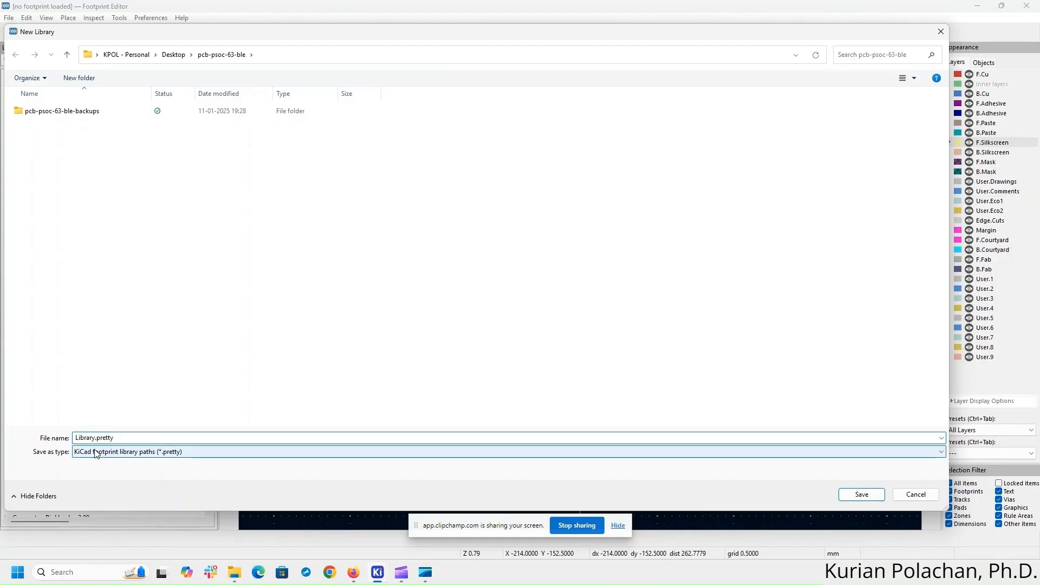
type("my")
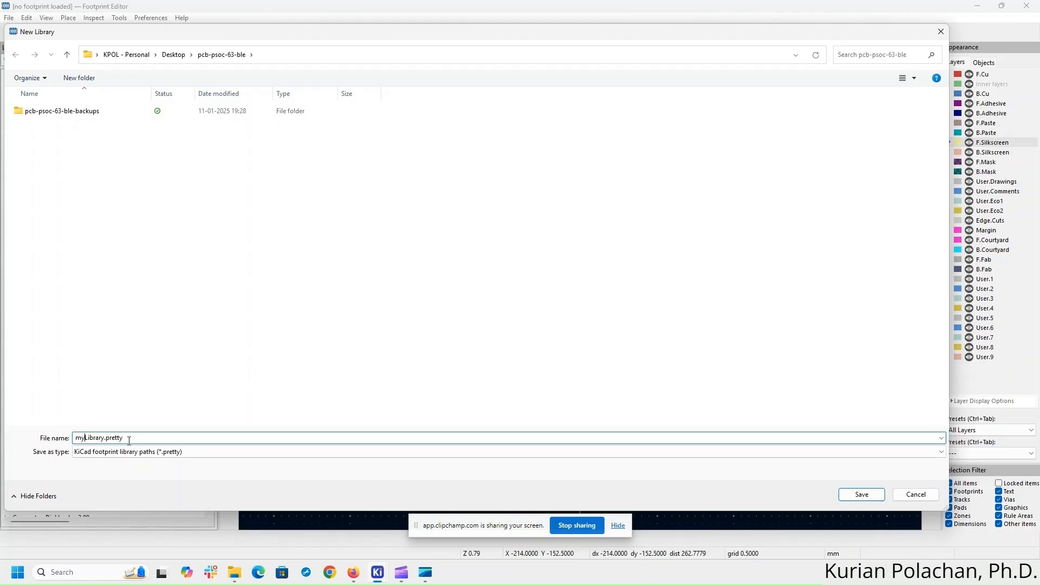
left_click(867, 494)
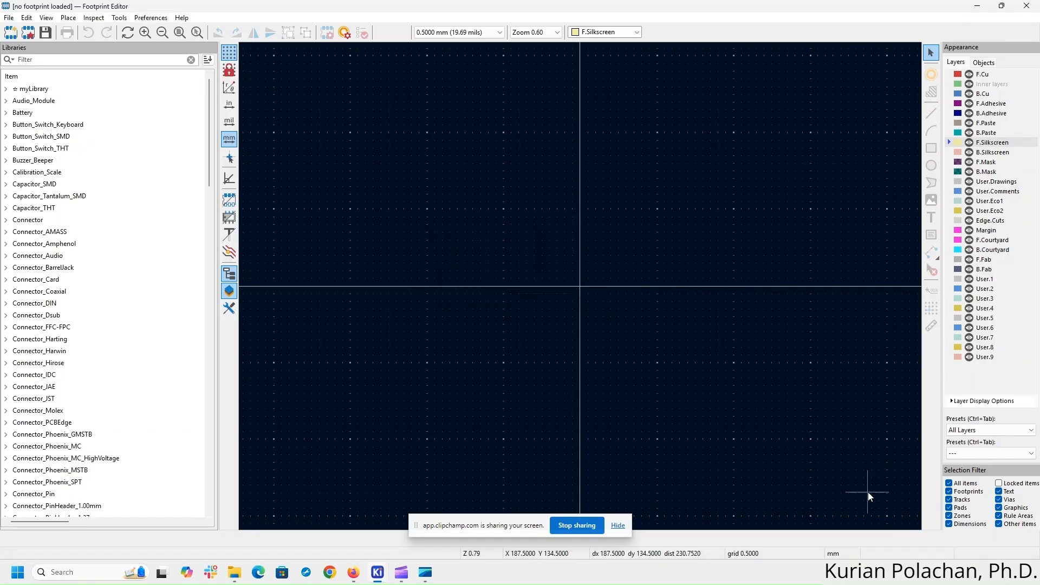
- Check myLibrary in the library tree, then close the Footprint Editor
left_click(39, 91)
right_click(40, 92)
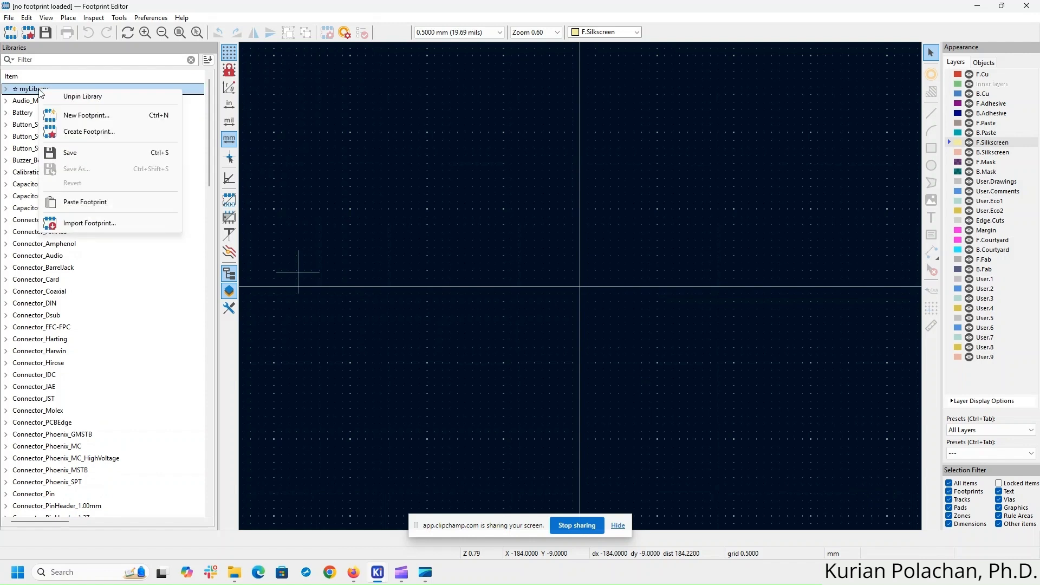
left_click(30, 92)
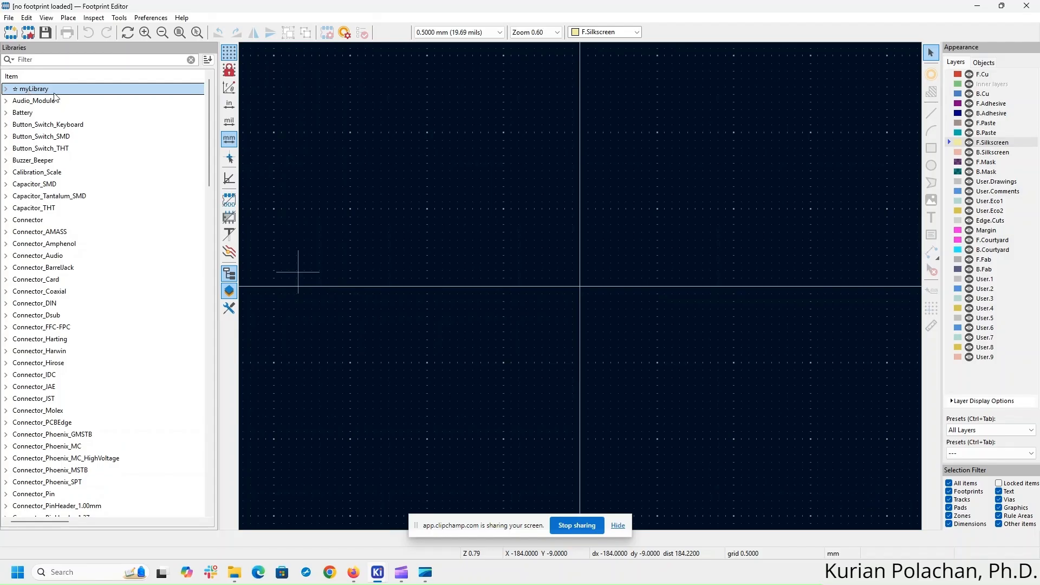
left_click(1028, 7)
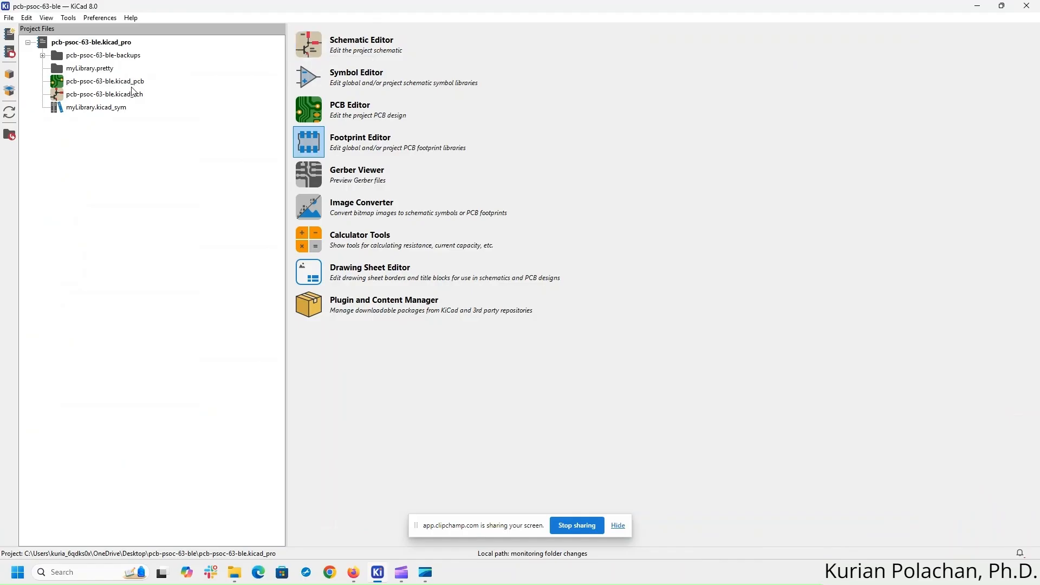
- Open the pcb-psoc-63-ble schematic and confirm myLibrary is a project-specific symbol library
double_click(106, 96)
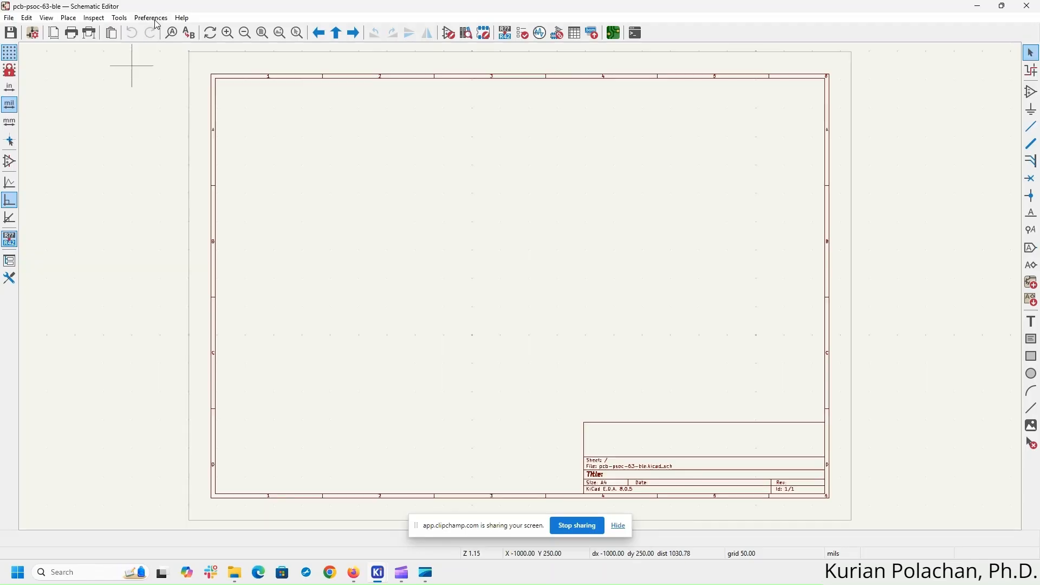
left_click(154, 19)
left_click(155, 53)
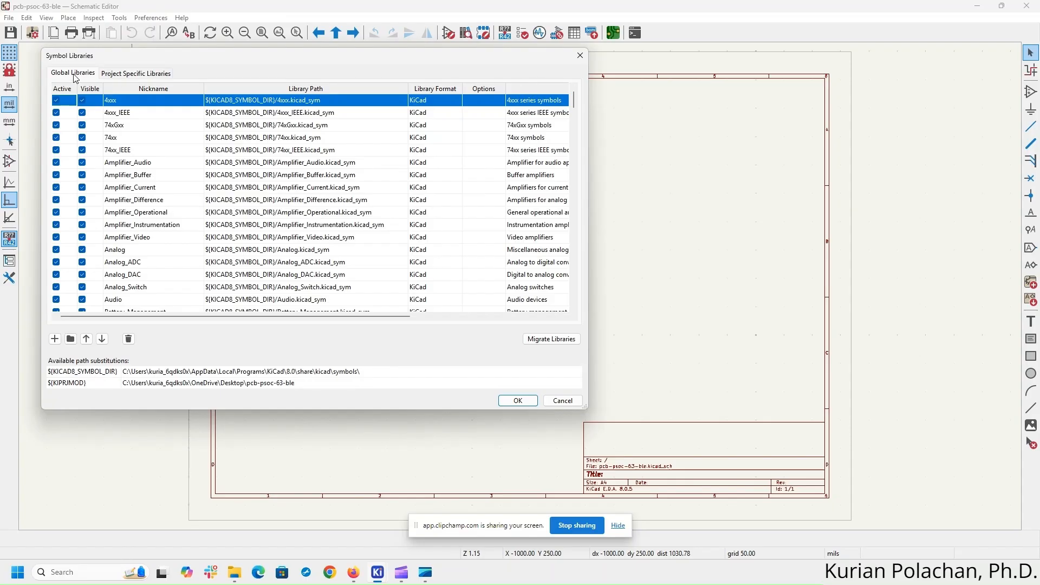
left_click(128, 75)
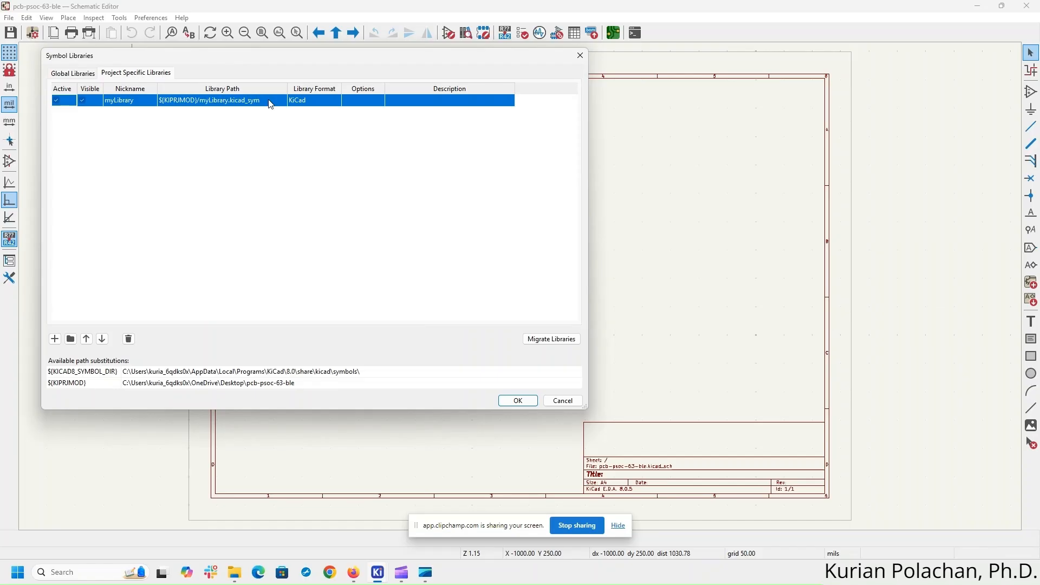
left_click(518, 401)
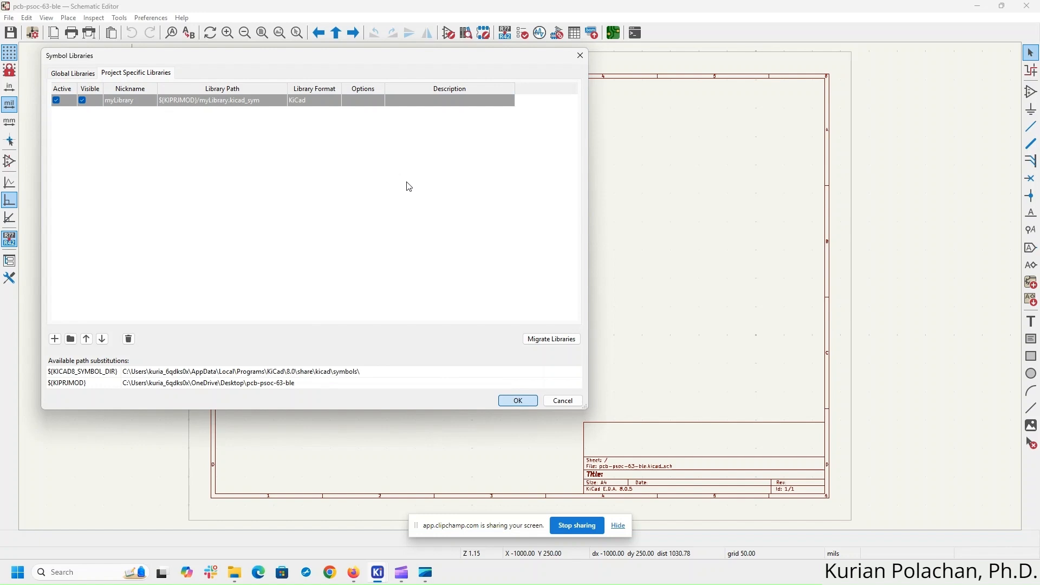
key("Escape")
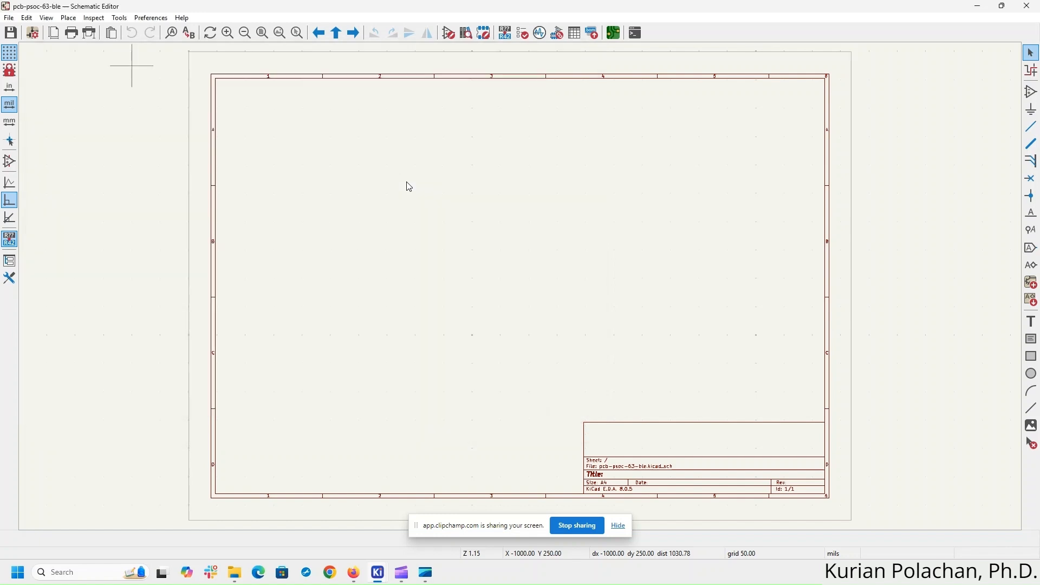
- Open the pcb-psoc-63-ble board and confirm myLibrary is a project-specific footprint library
left_click(1027, 6)
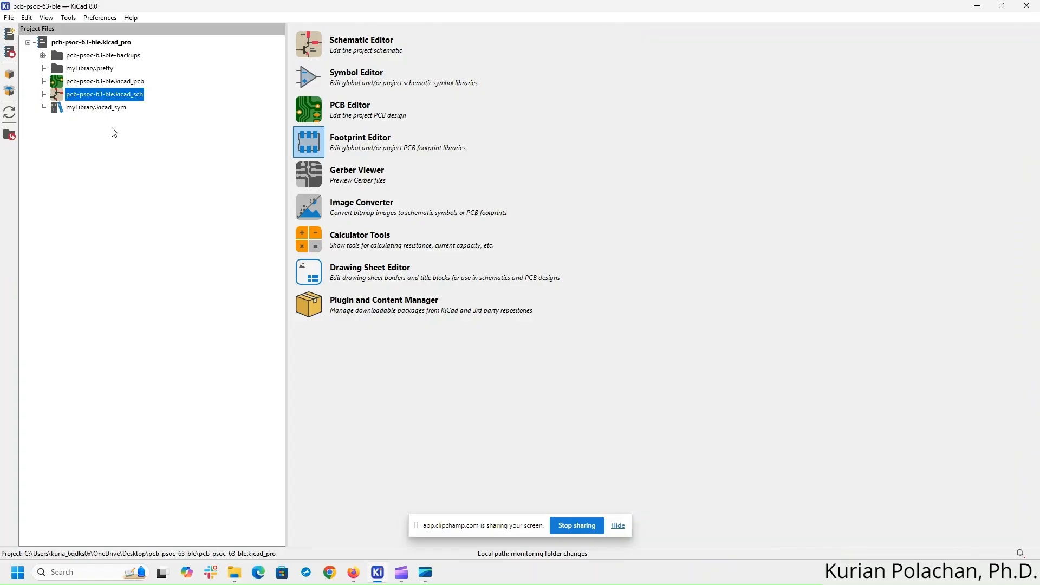
left_click(116, 82)
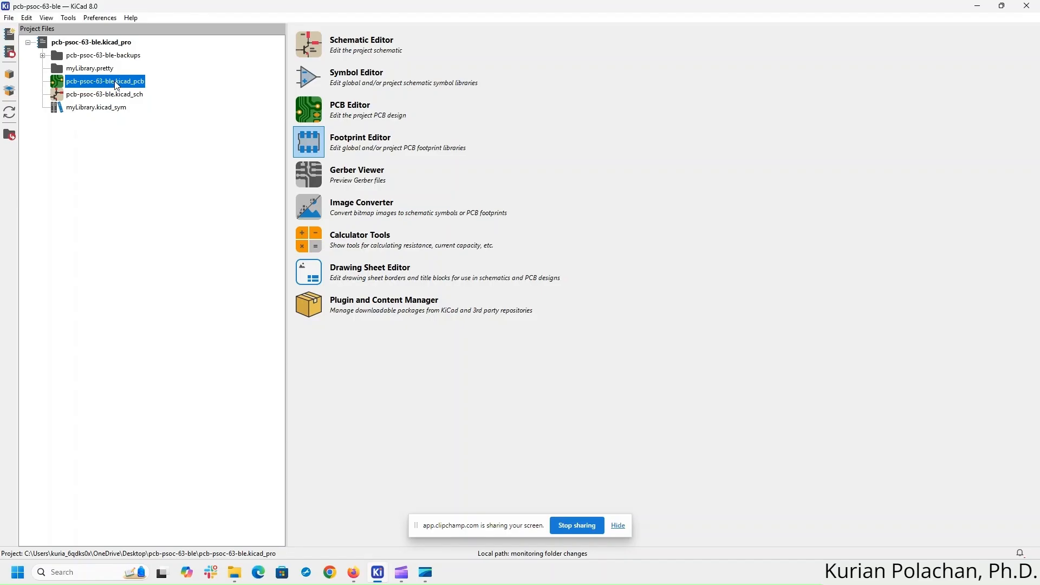
double_click(116, 82)
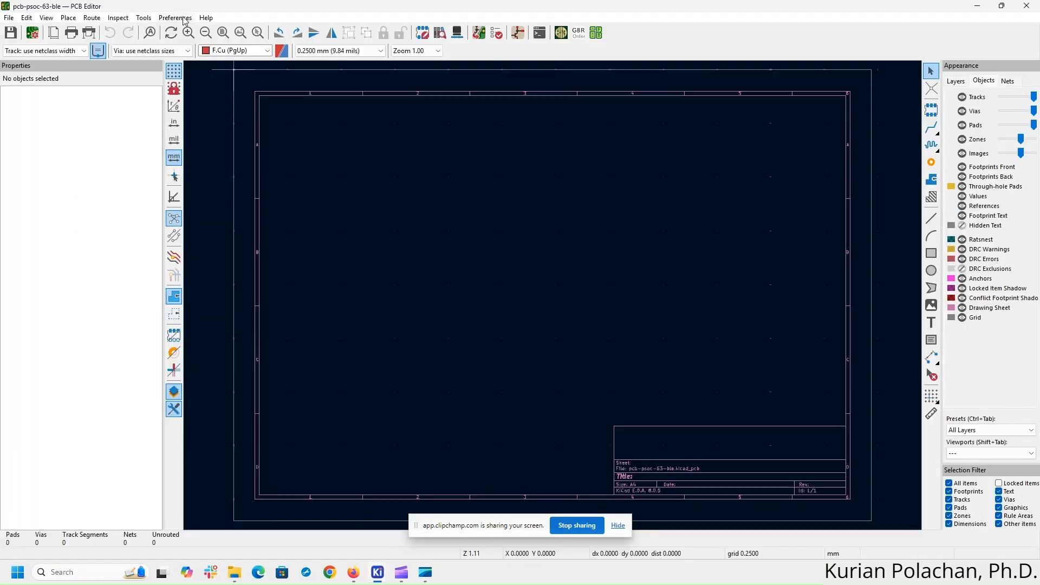
left_click(184, 21)
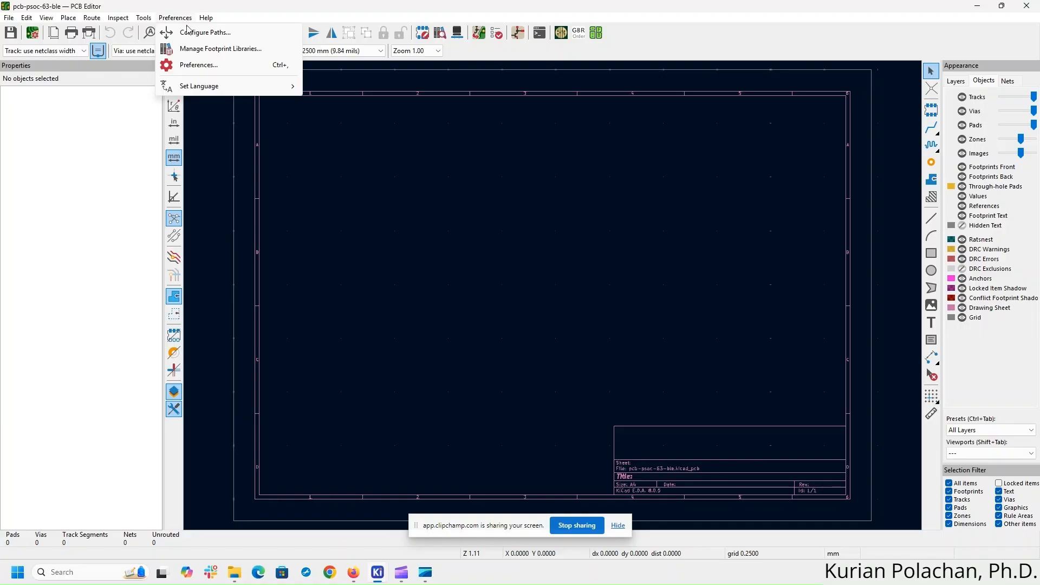
left_click(189, 46)
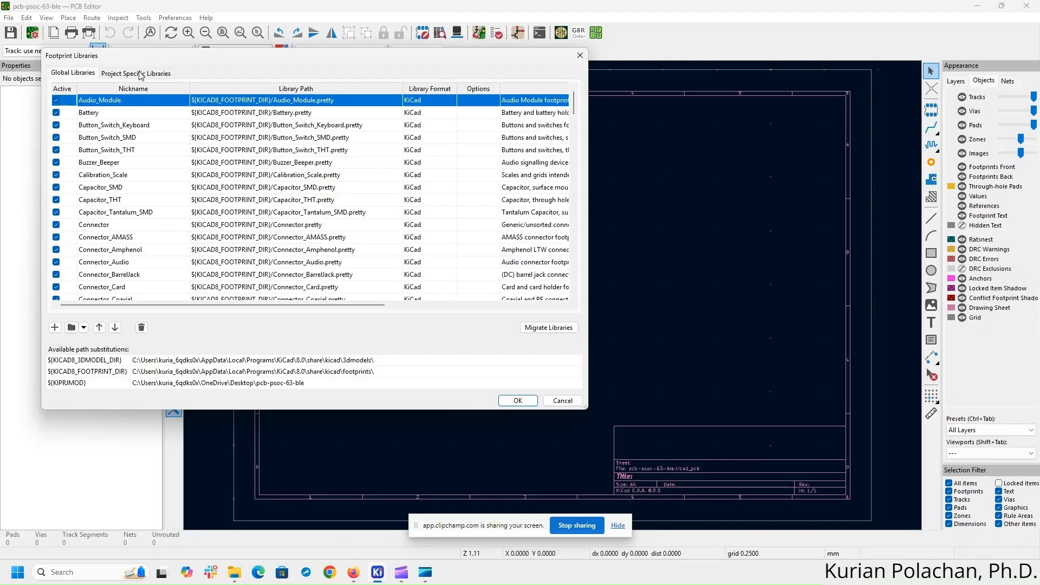
left_click(136, 72)
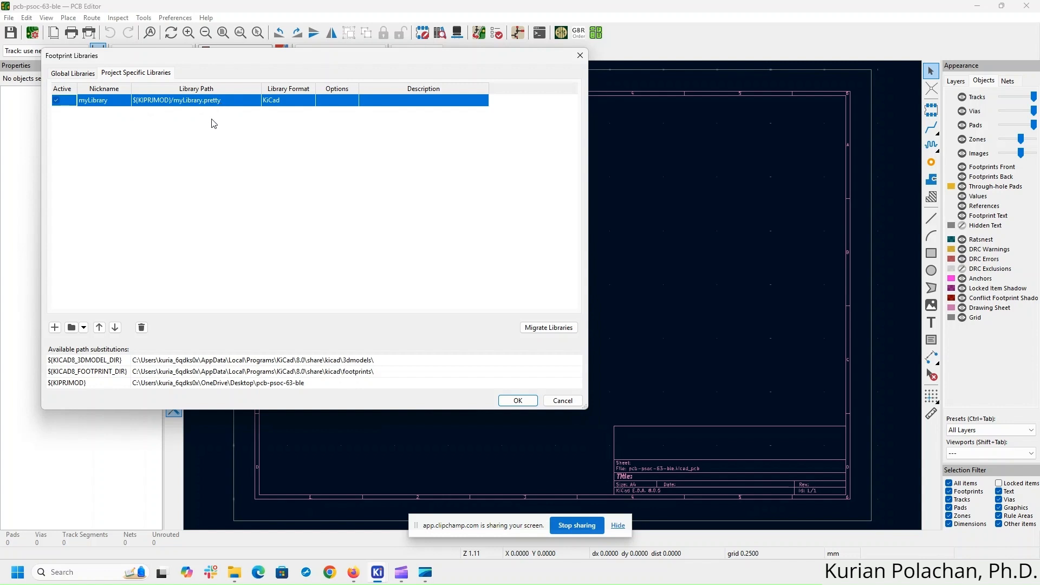
left_click(562, 401)
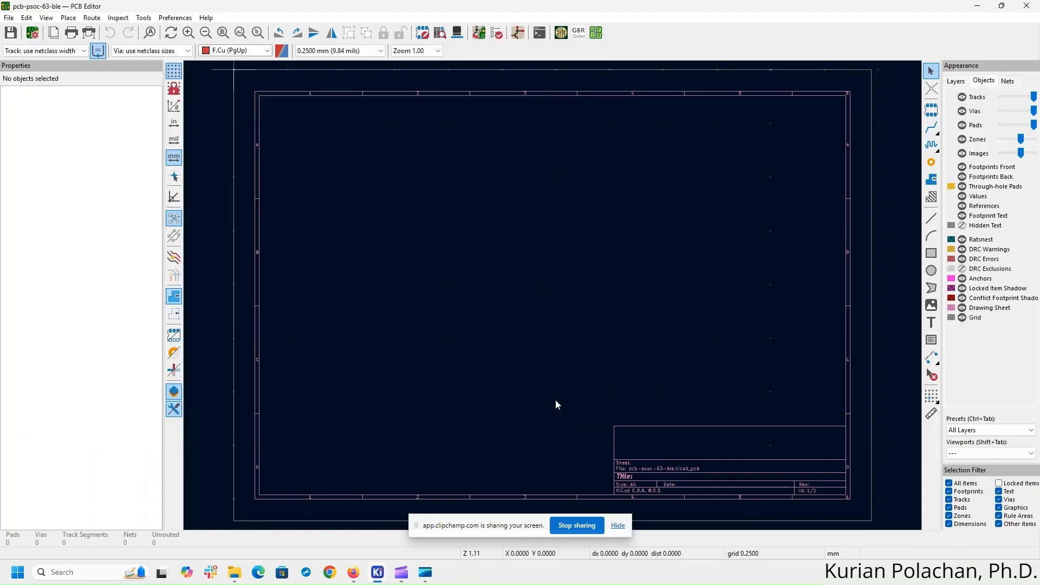
left_click(1029, 9)
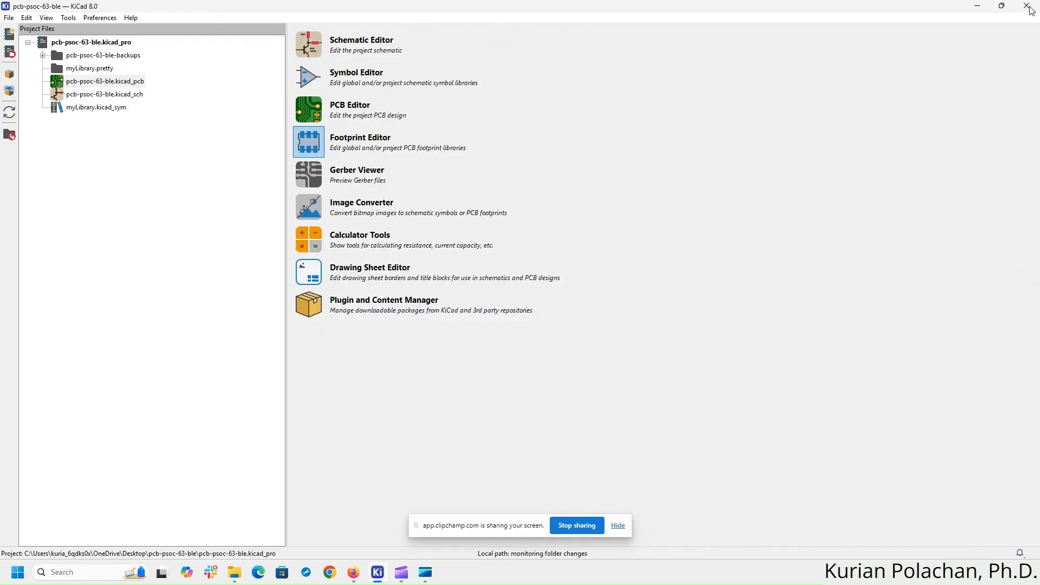
left_click(103, 43)
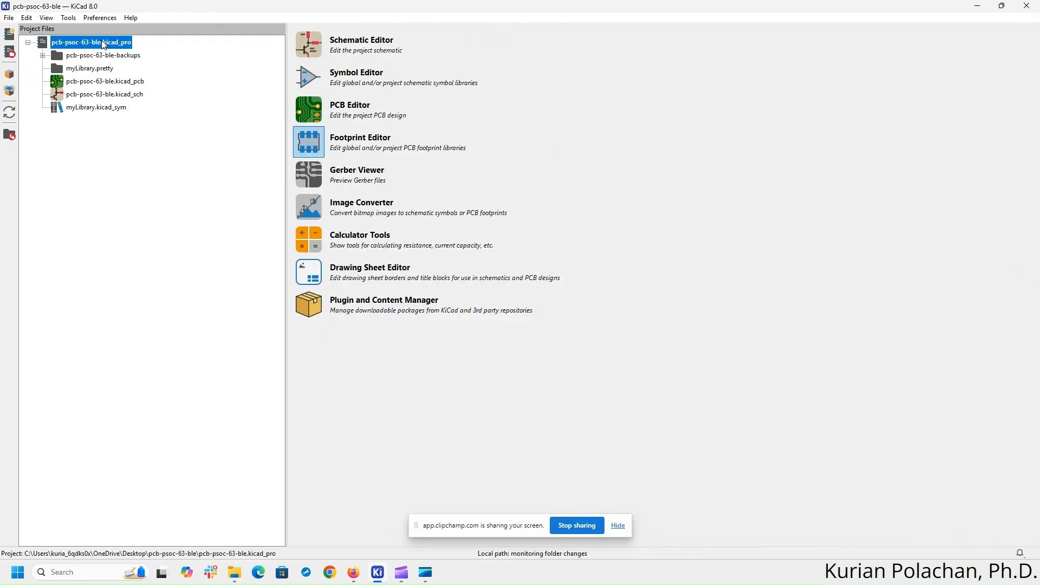
left_click(118, 97)
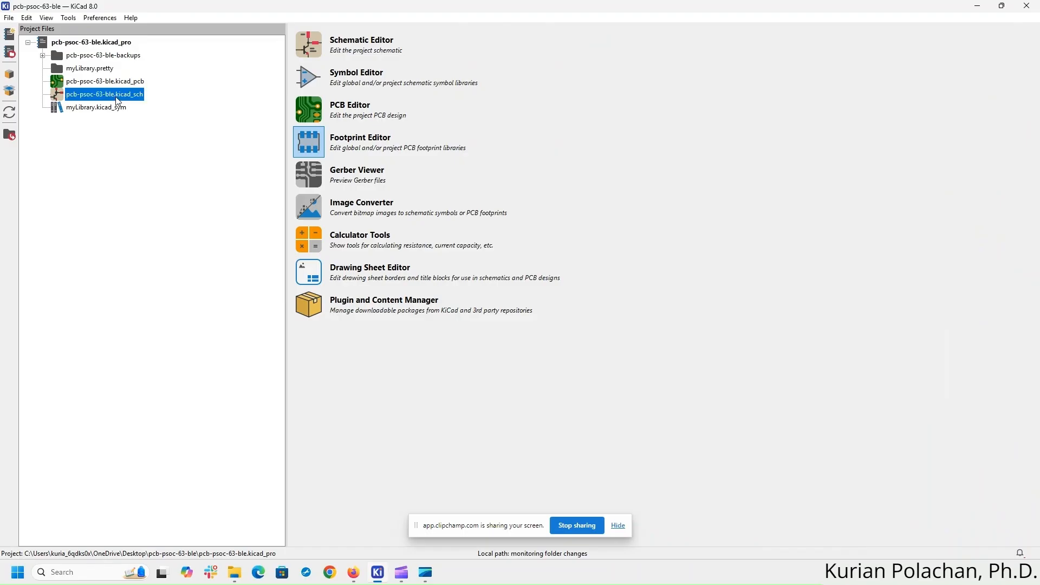
key("Up")
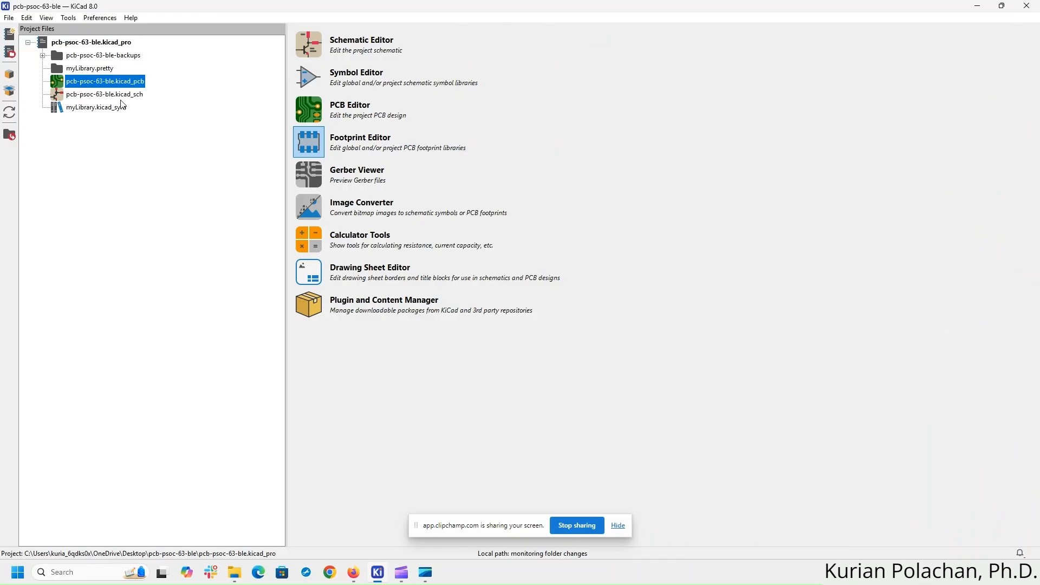
left_click(78, 108)
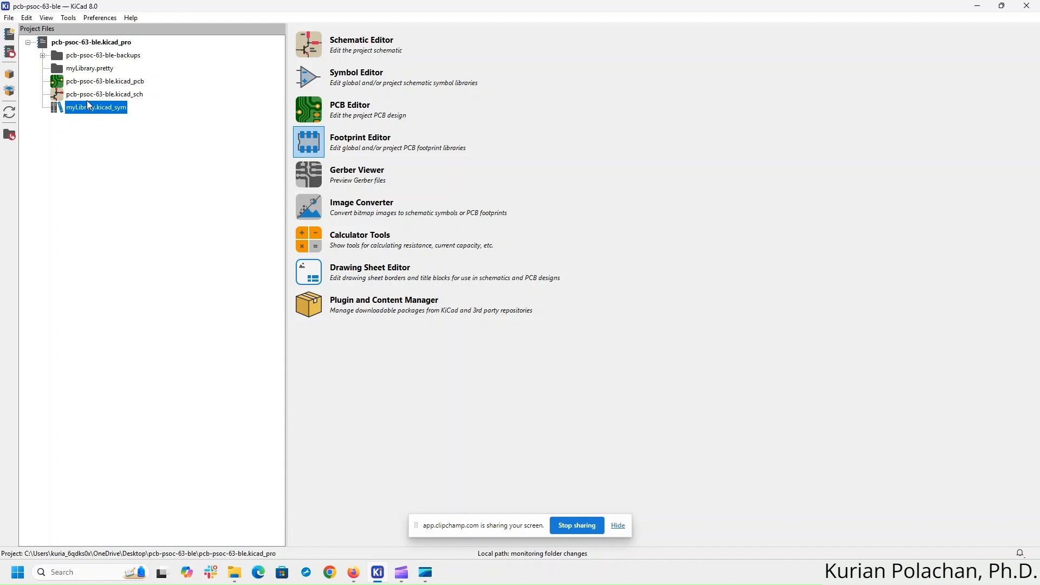
left_click(82, 69)
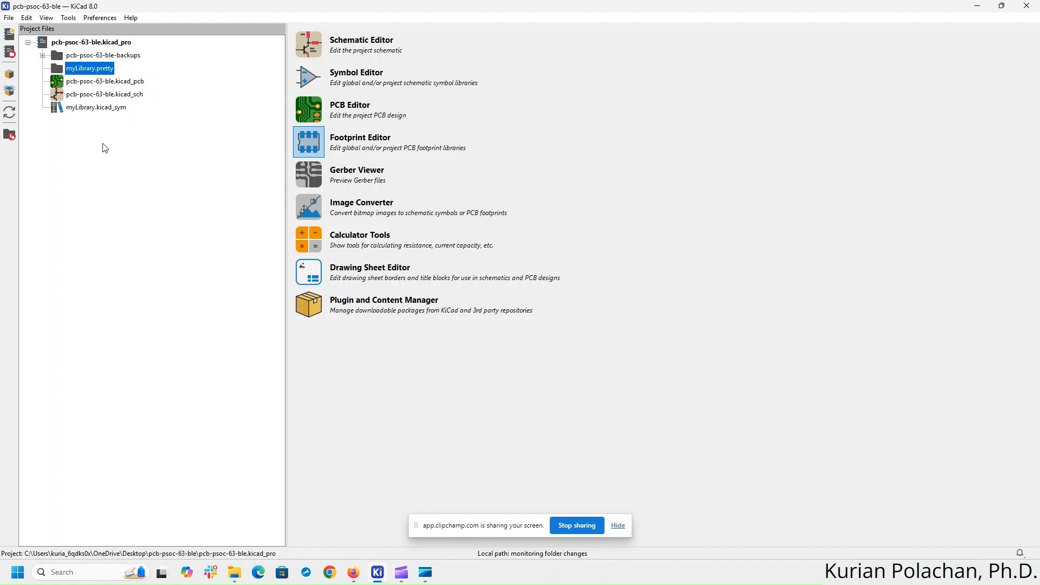
left_click(80, 56)
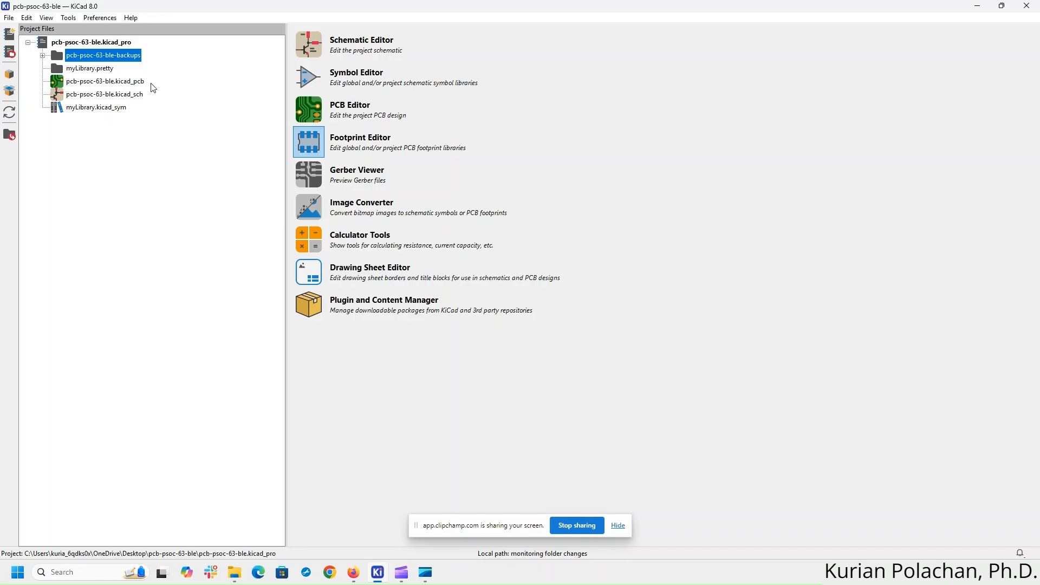
left_click(92, 68)
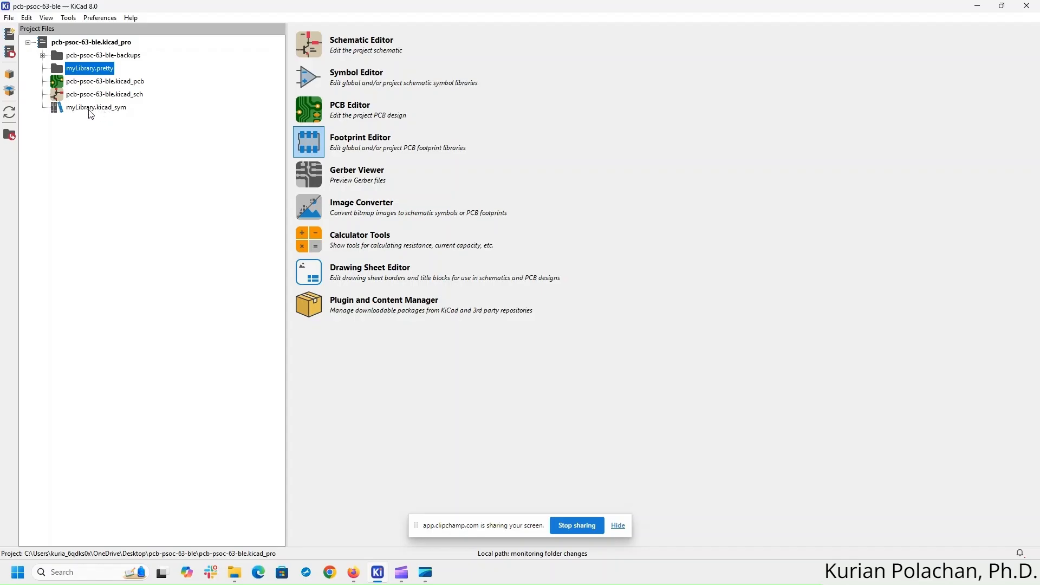
left_click(91, 112)
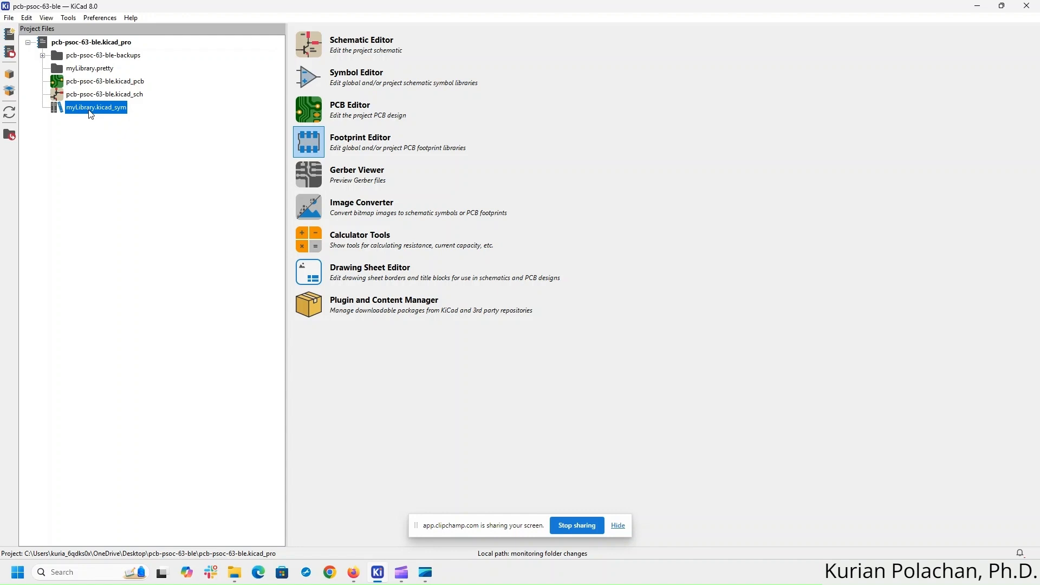
left_click(91, 72)
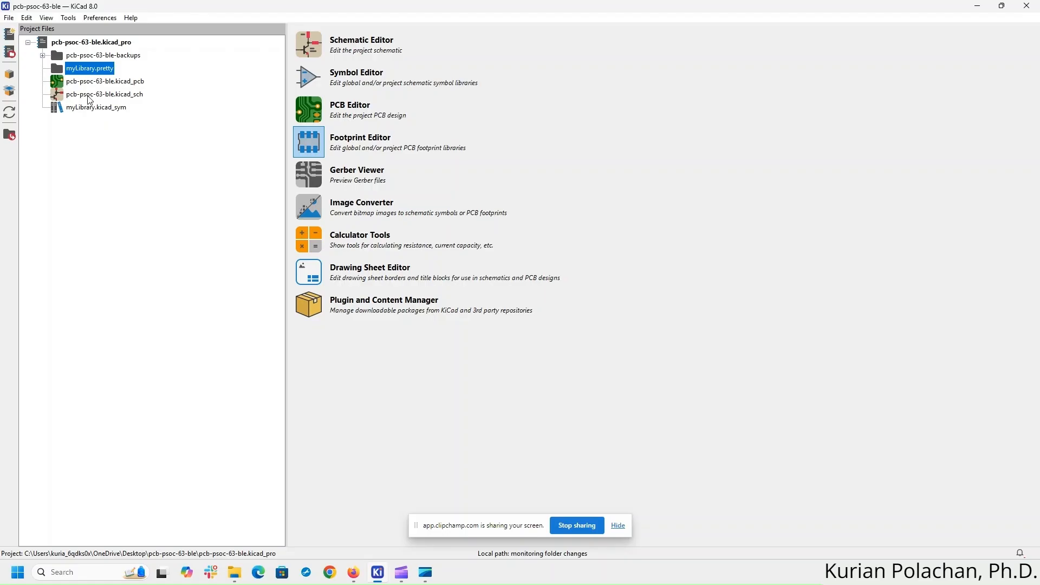
left_click(90, 97)
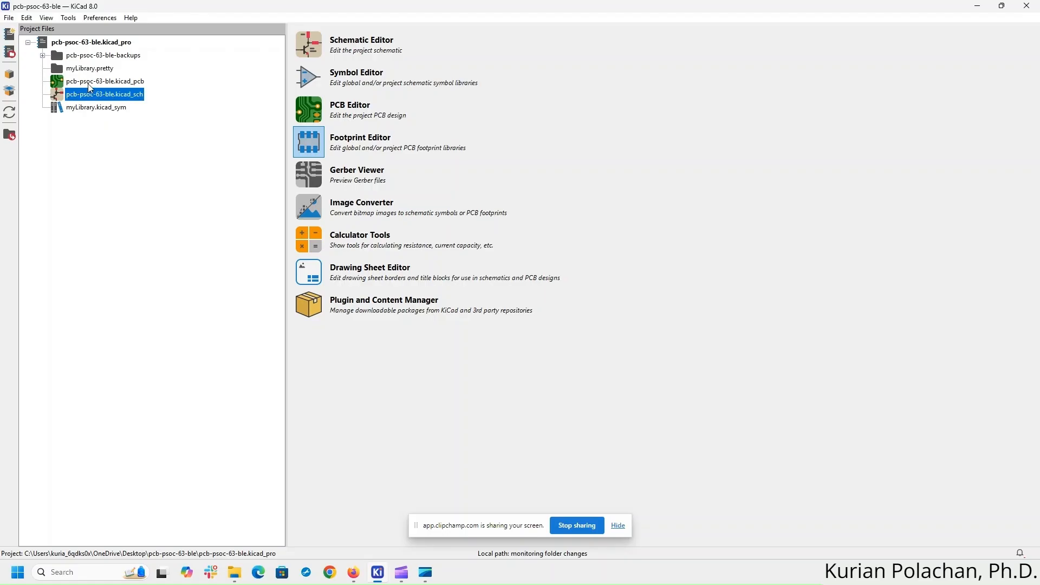
left_click(90, 84)
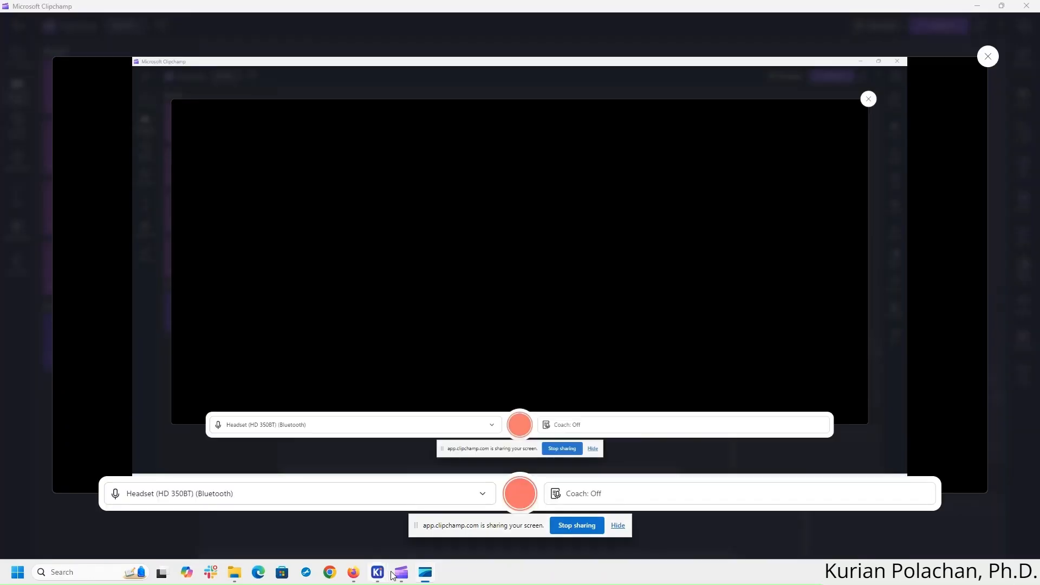
mouse_move(371, 561)
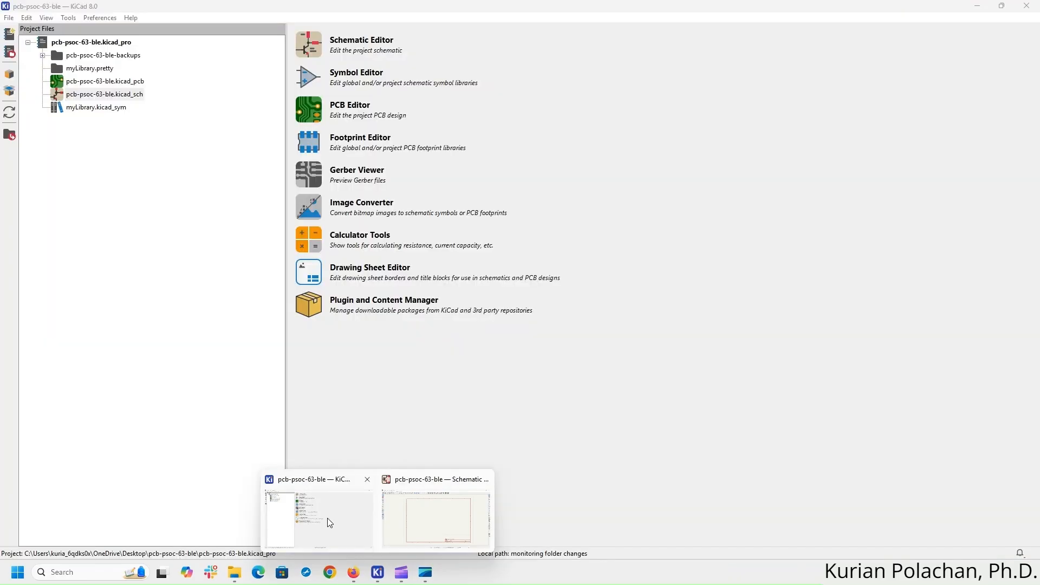
- Open pcb-psoc-63-ble.kicad_sch from the project manager, then return to the board datasheet
left_click(327, 518)
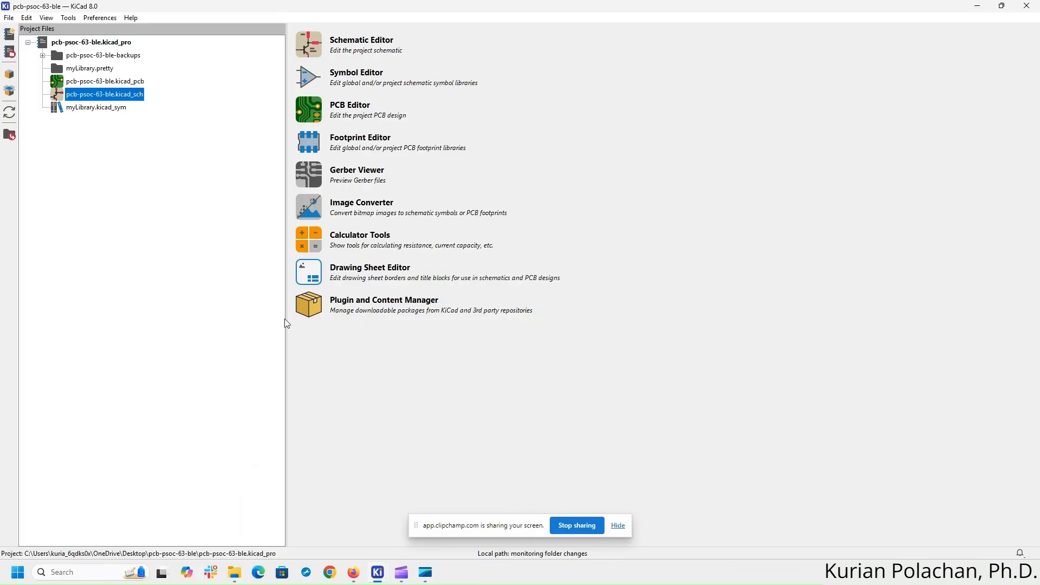
left_click(78, 44)
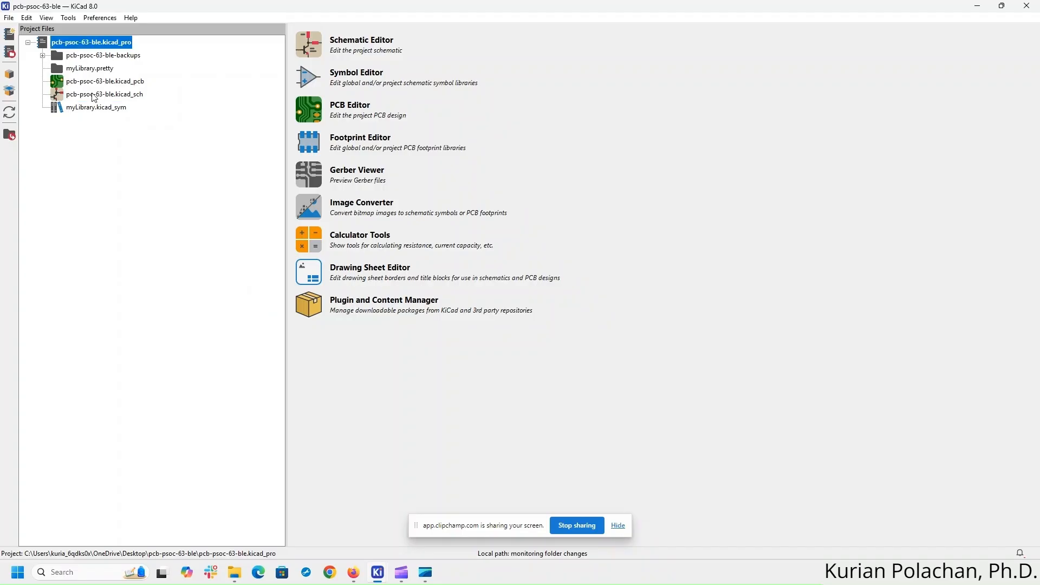
double_click(94, 95)
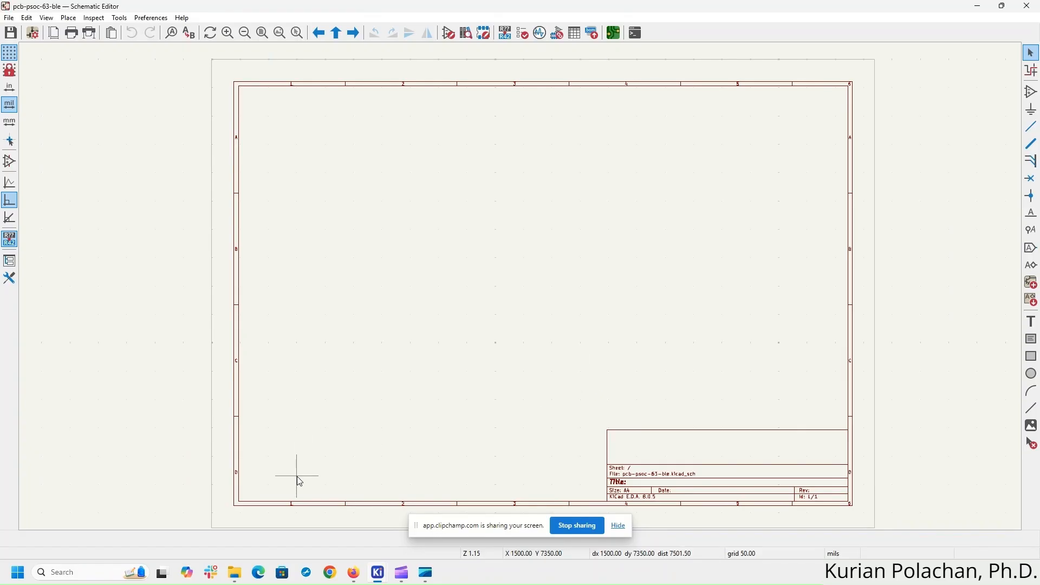
left_click(353, 573)
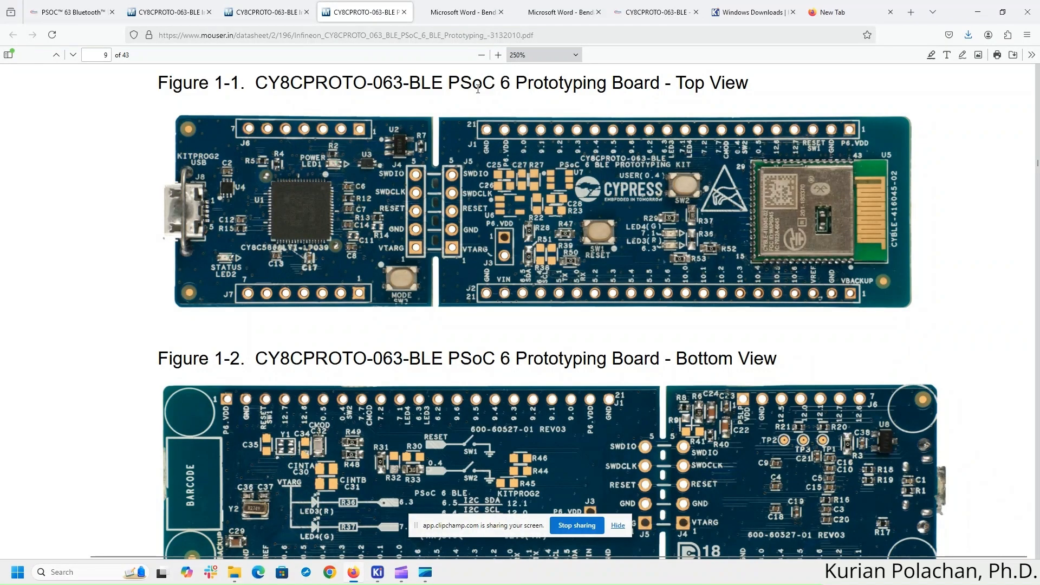
- Scroll the datasheet to page 29's Figure A-2 PSoC 6 MCU target schematic
scroll(1008, 184, "down", 2)
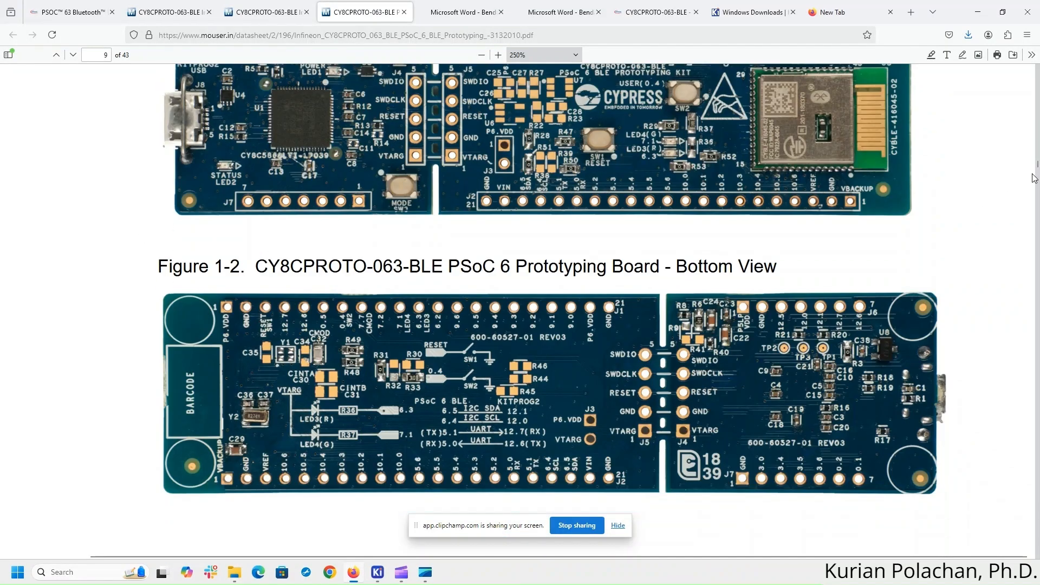
left_click_drag(1037, 167, 1038, 388)
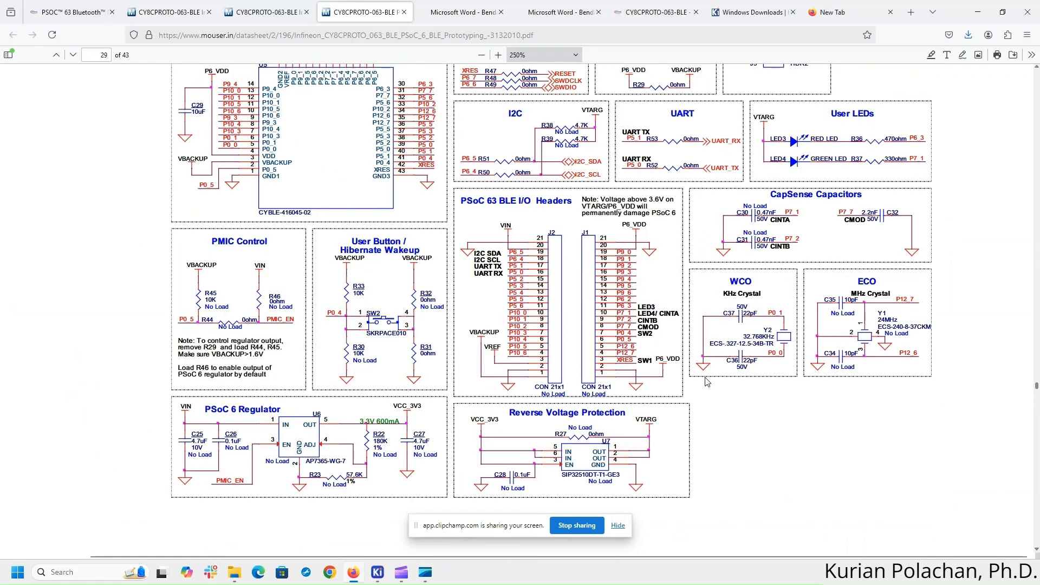
scroll(572, 353, "up", 4)
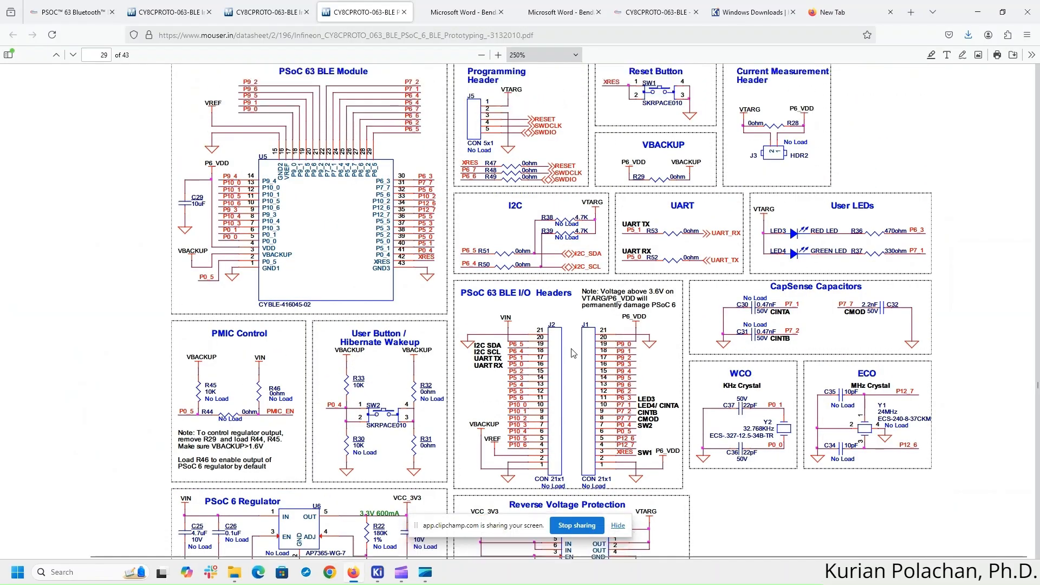
scroll(597, 323, "up", 1)
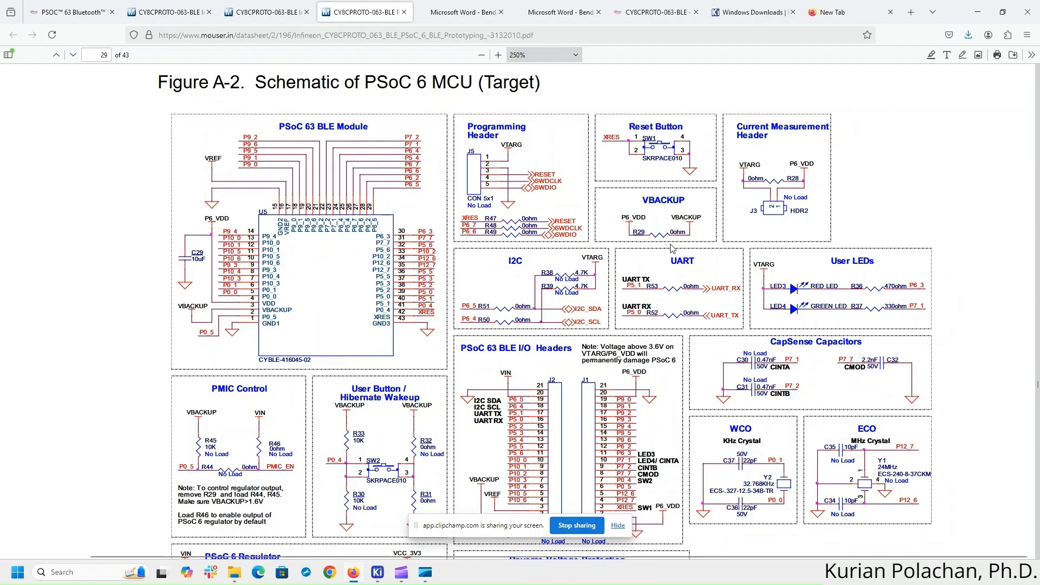
scroll(671, 248, "up", 1, "ctrl")
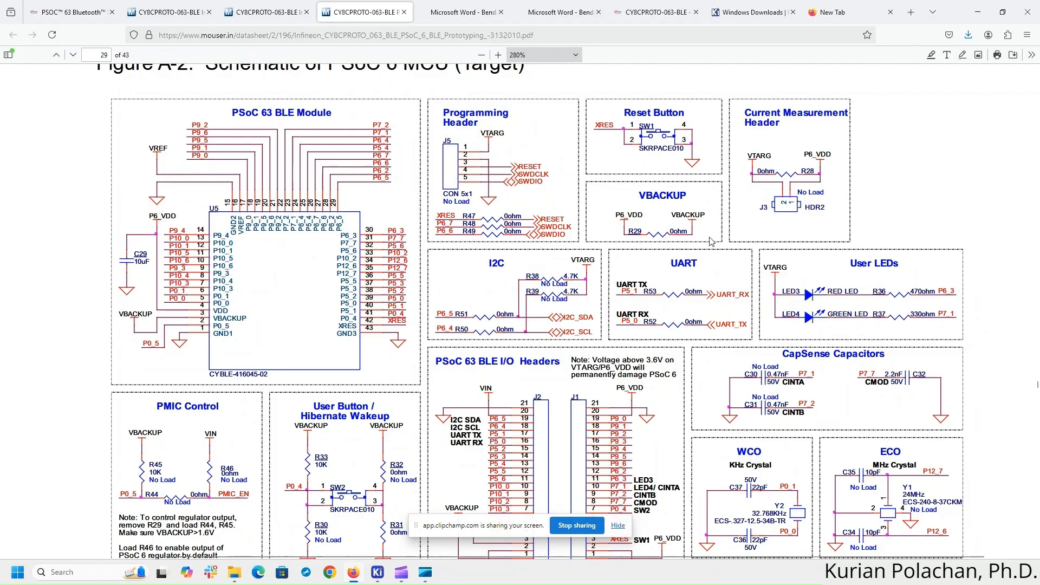
scroll(712, 242, "down", 1)
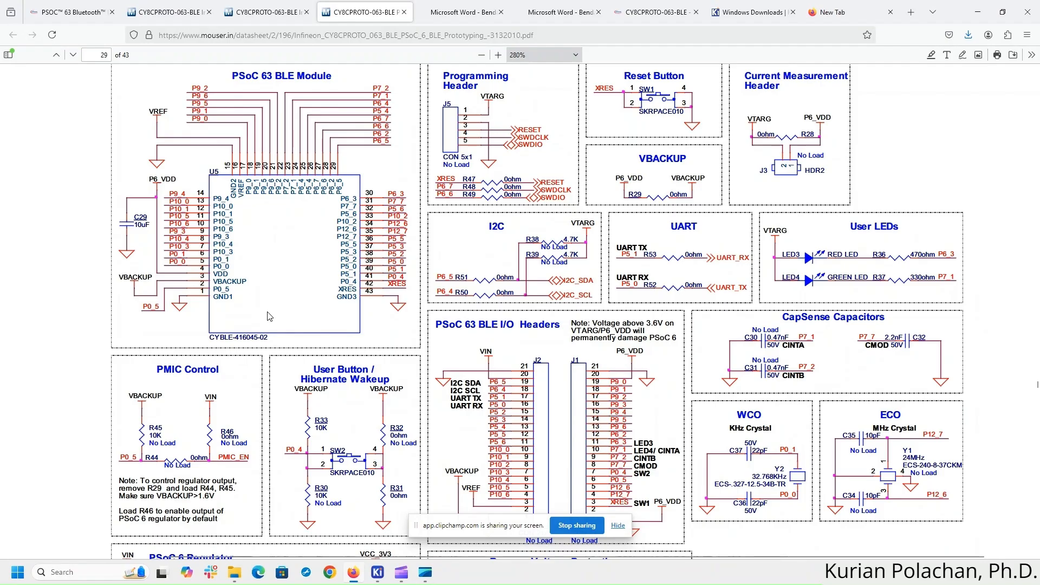
scroll(270, 317, "up", 1)
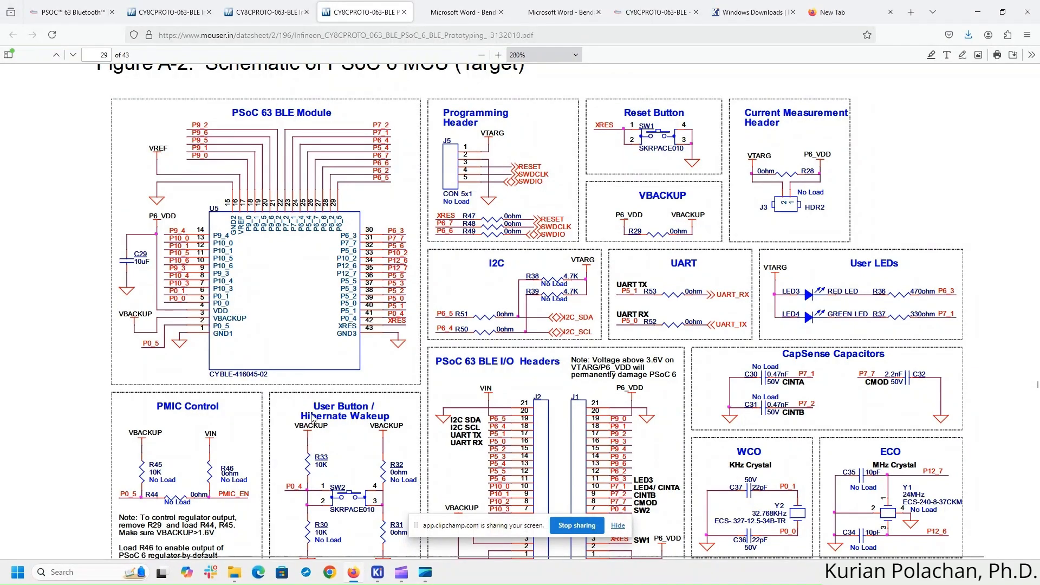
- Search the schematic's symbol chooser for 'psoc 63ble'
mouse_move(377, 580)
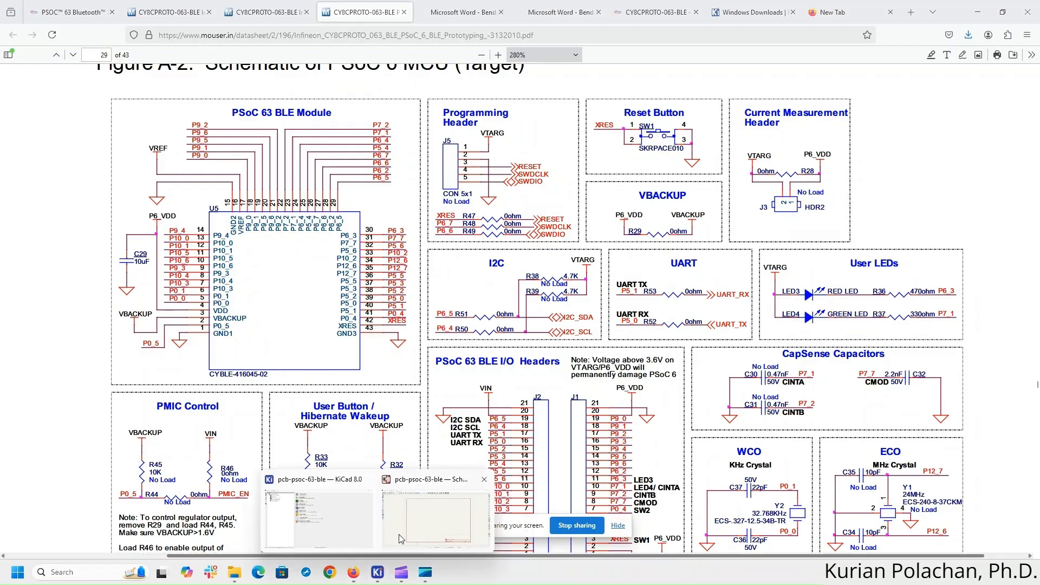
left_click(420, 526)
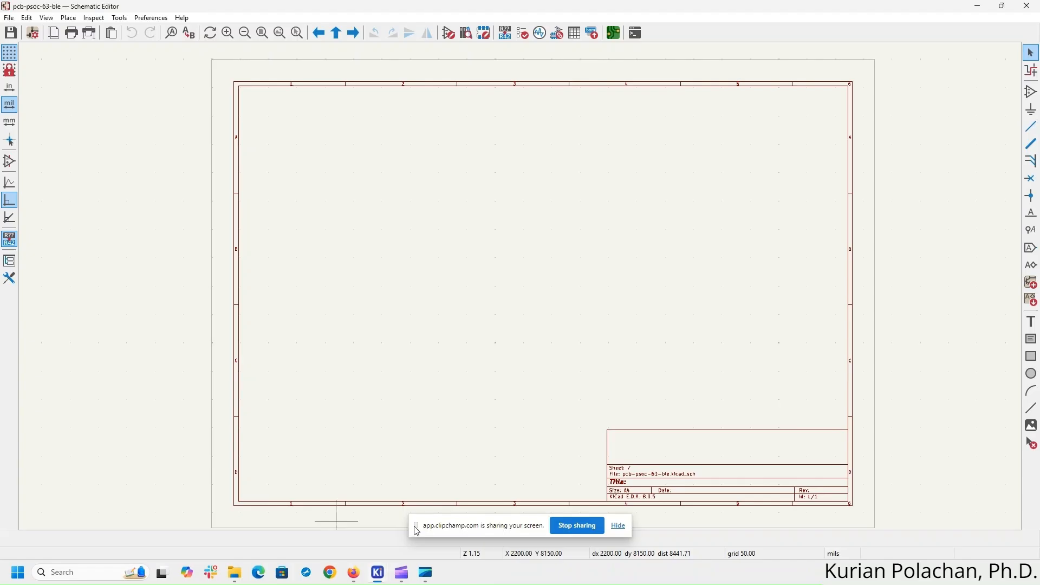
left_click(1033, 92)
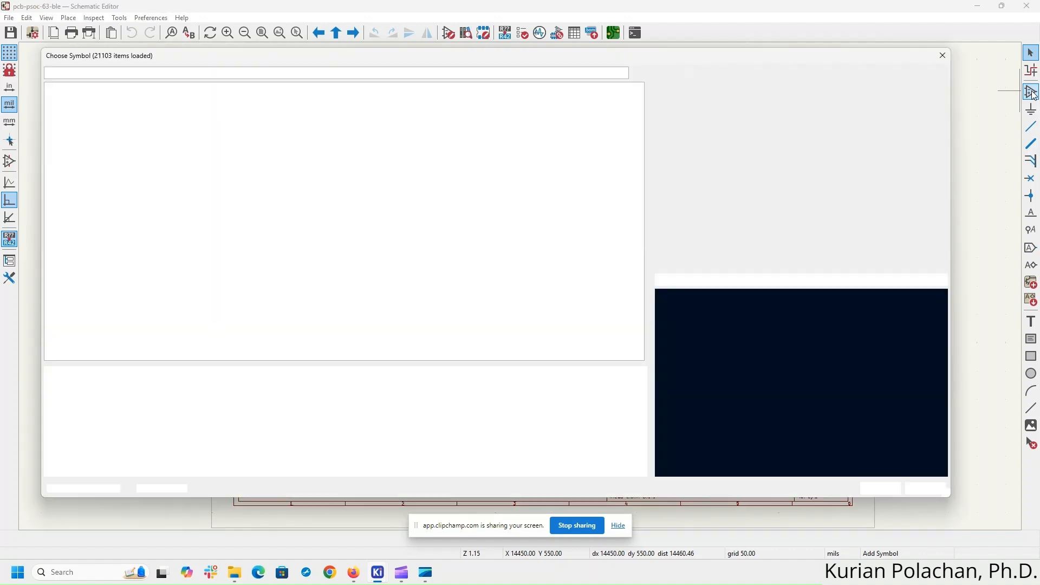
type("p")
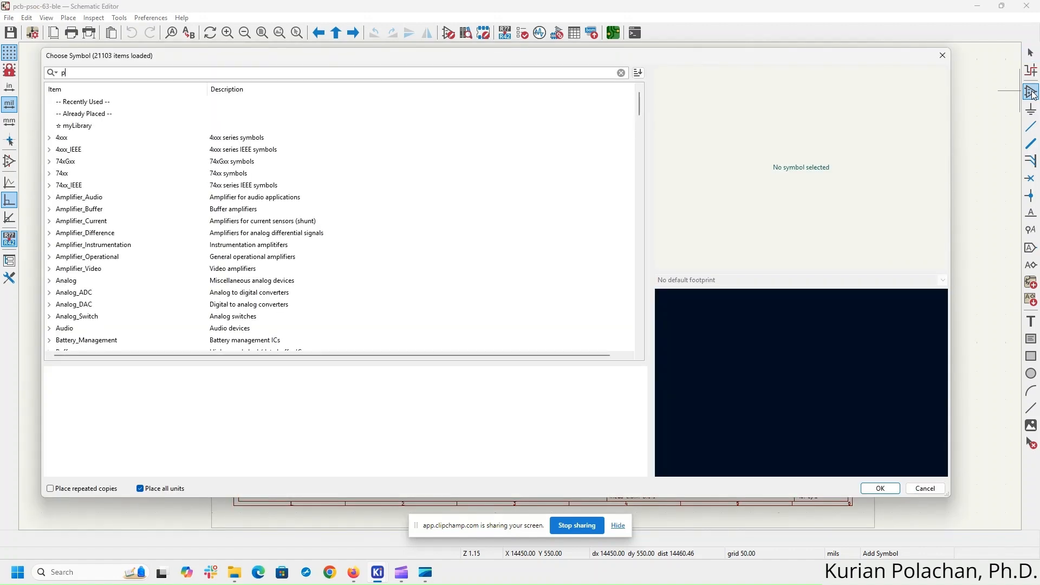
type("soc")
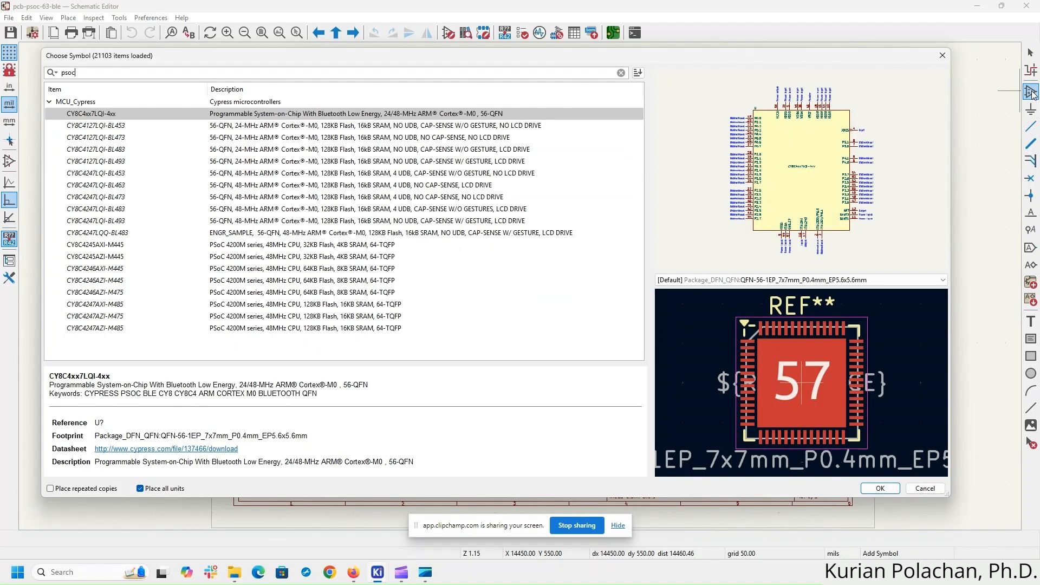
type(" 63ble")
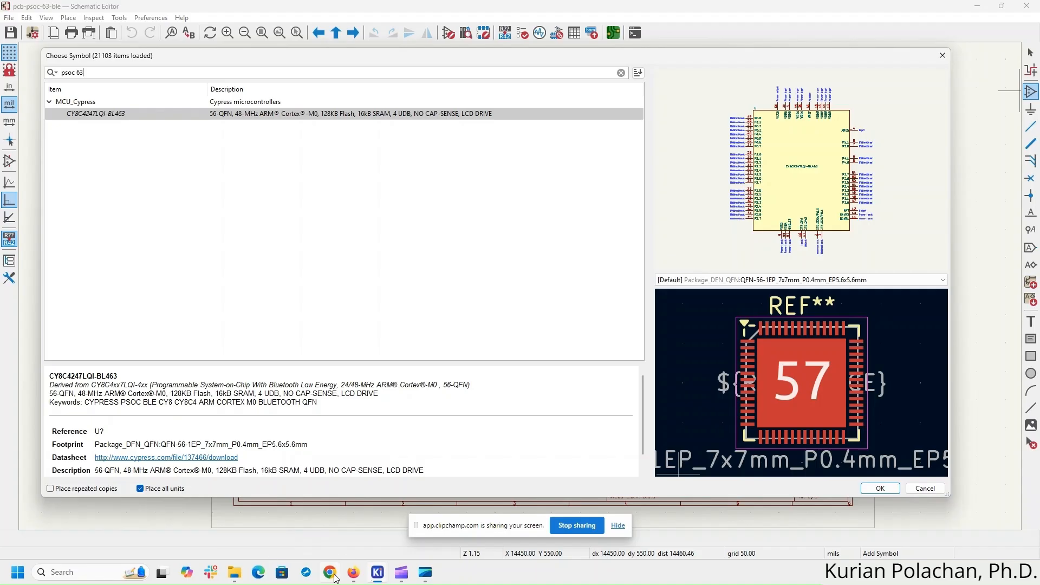
- Copy part number CYBLE-416045-02 from the datasheet and search the symbol chooser for it
left_click(353, 573)
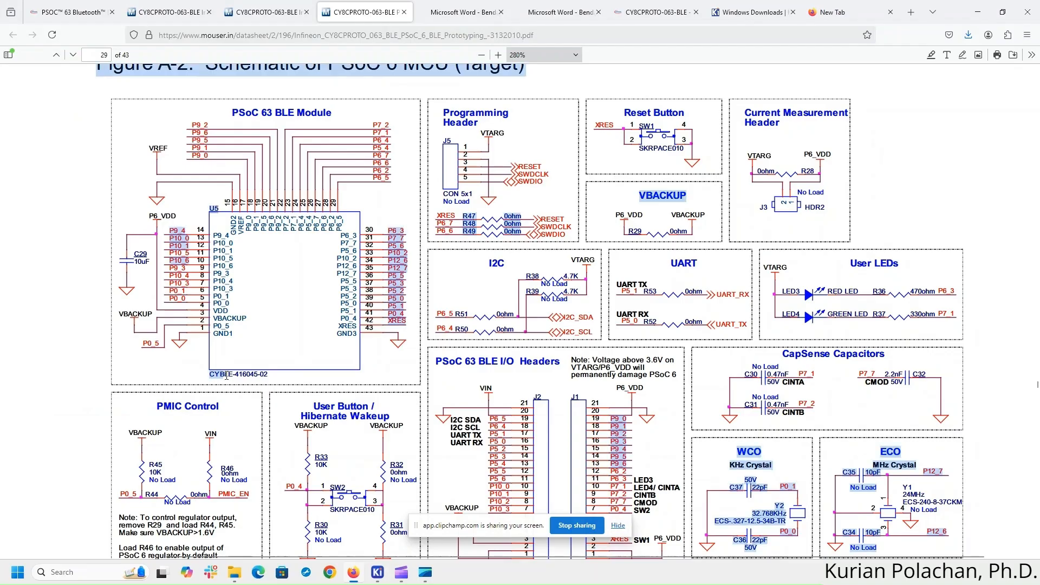
left_click_drag(210, 374, 269, 377)
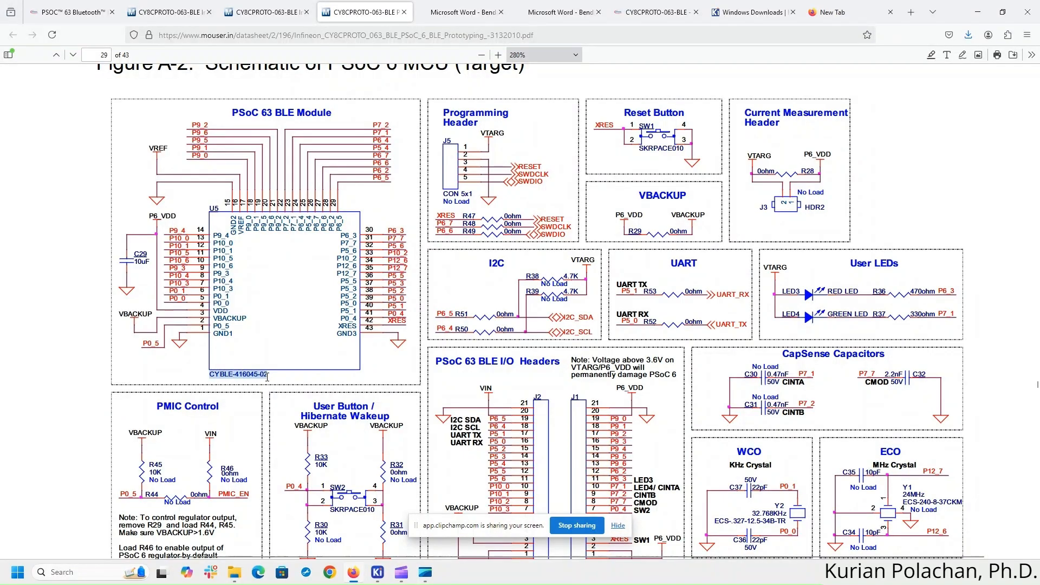
right_click(262, 378)
left_click(279, 388)
mouse_move(378, 570)
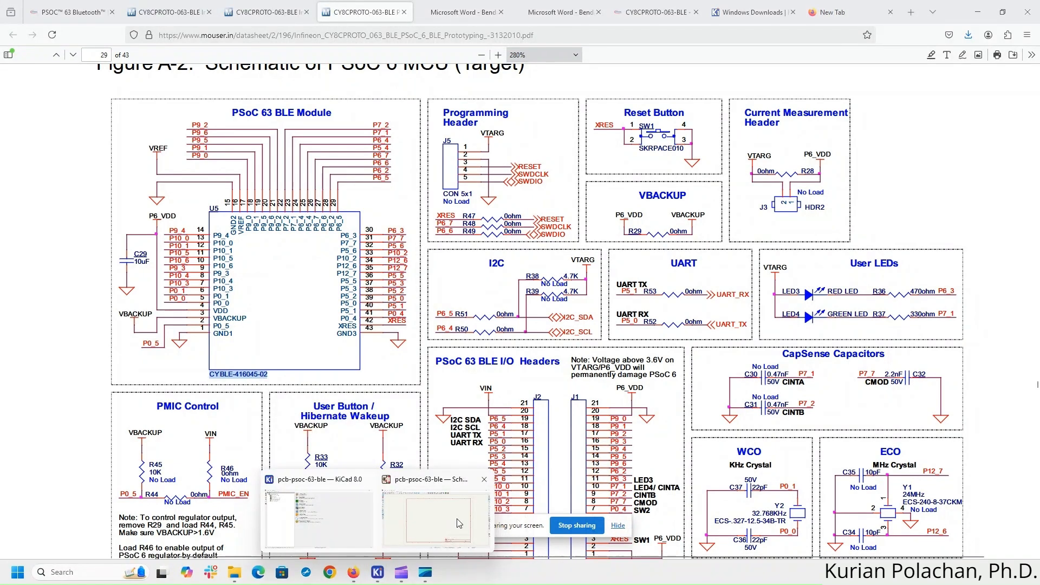
left_click(435, 518)
key("BackSpace")
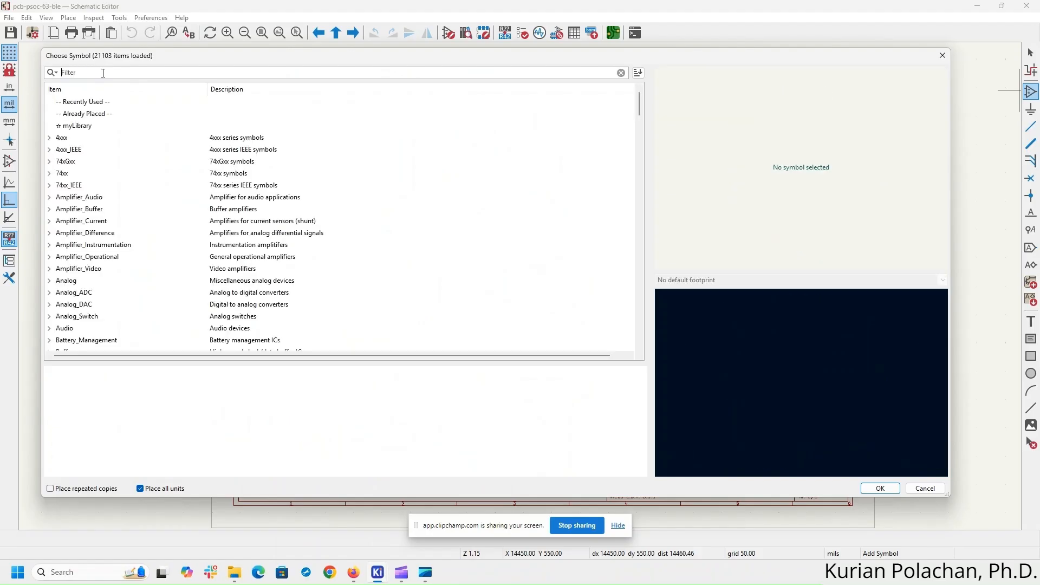
key("ctrl+v")
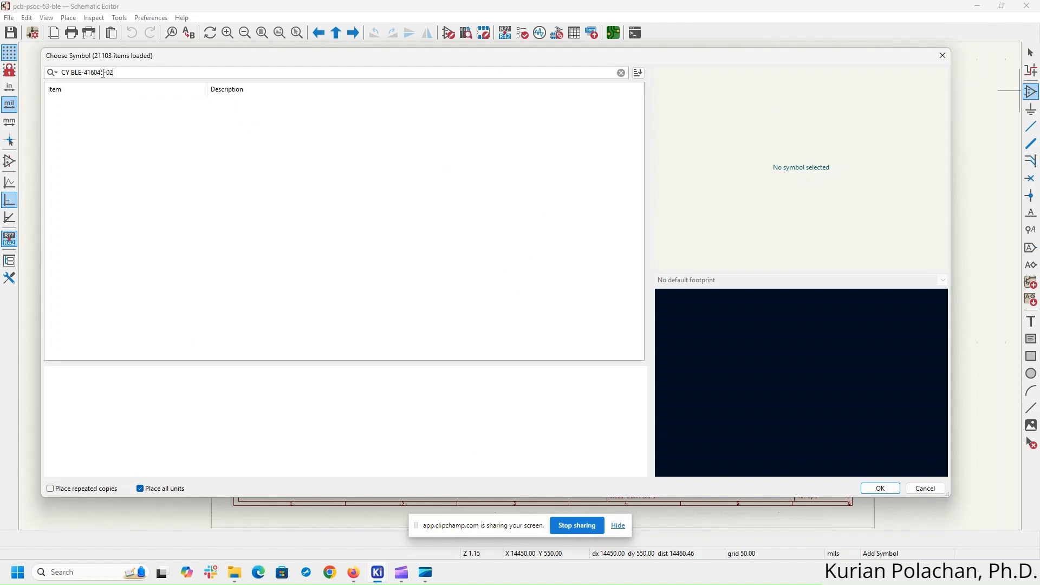
- Select the address bar in Firefox's DigiKey datasheet tab
left_click(354, 572)
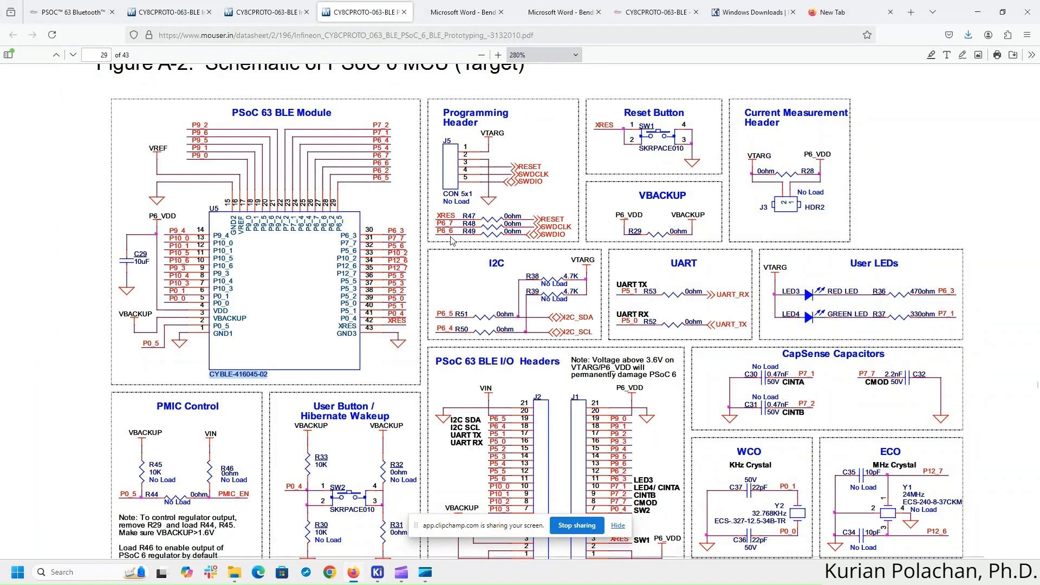
left_click(444, 12)
left_click(444, 34)
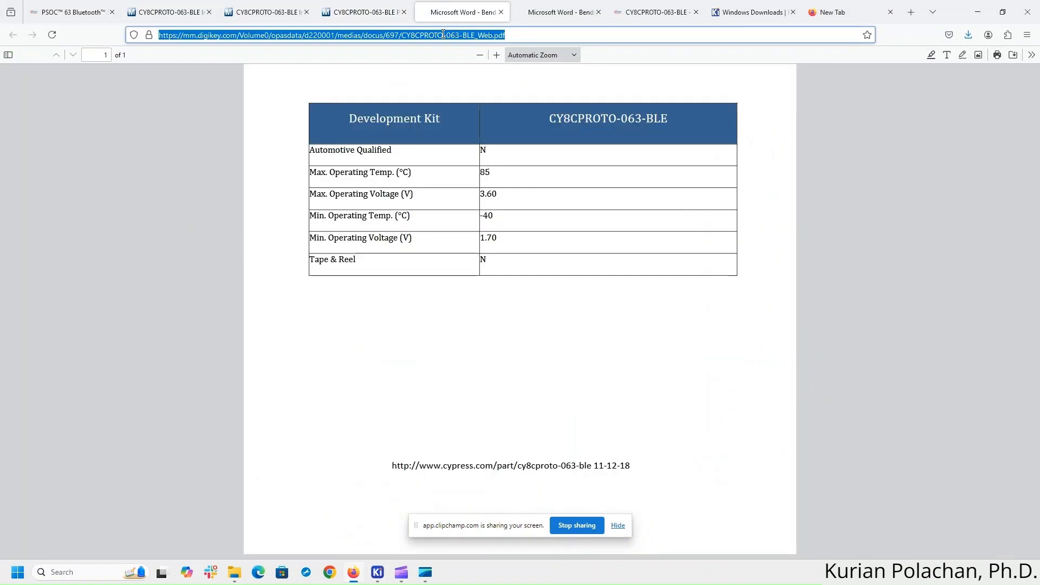
- Web-search CYBLE-416045-02 and open its DigiKey product page
key("ctrl+v")
key("Return")
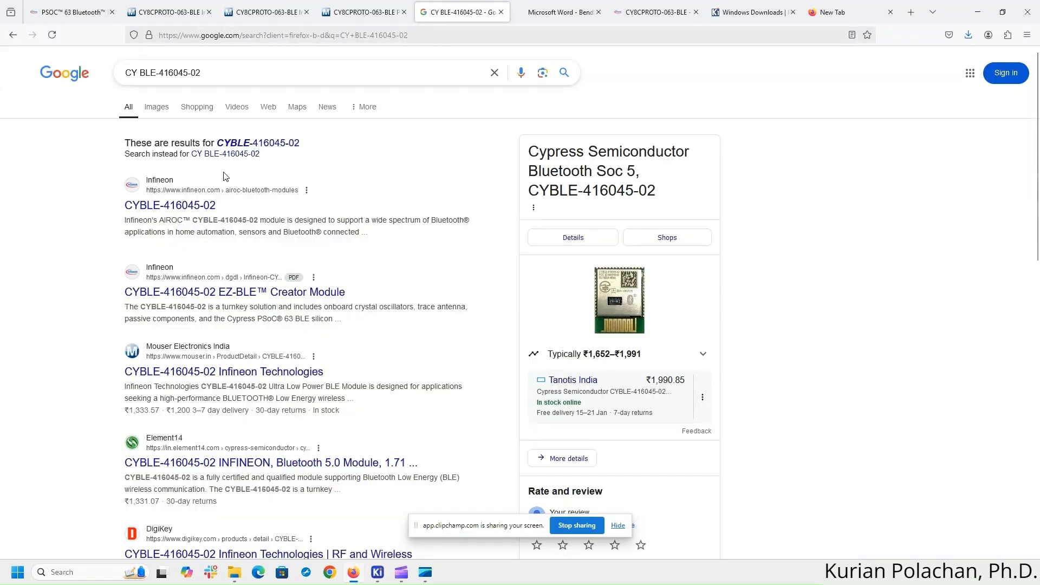
scroll(103, 317, "down", 4)
scroll(91, 330, "down", 1)
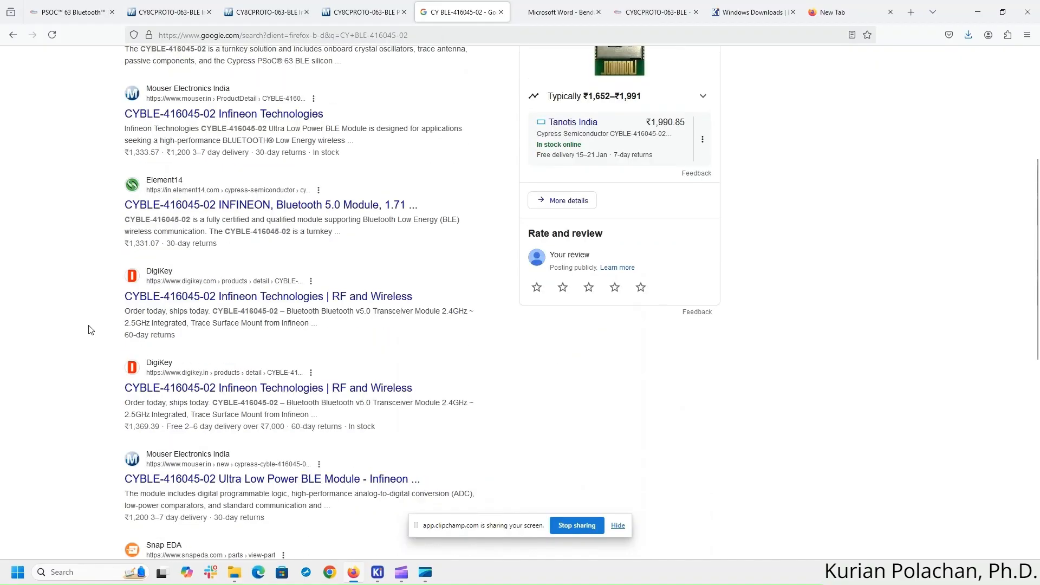
left_click(333, 297)
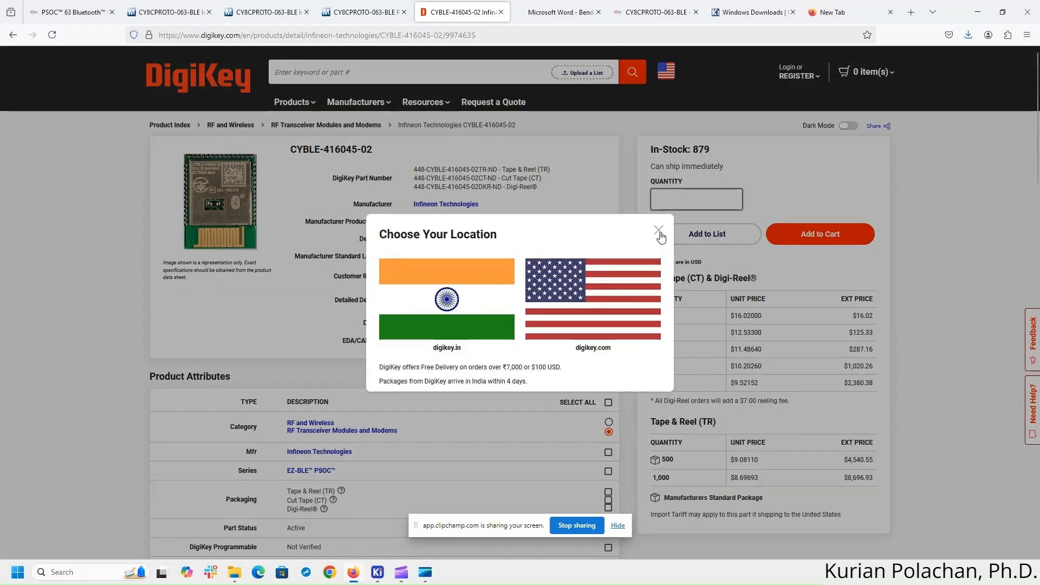
- Dismiss the location and cookie popups, then open the part's EDA/CAD Models page
left_click(658, 231)
scroll(83, 250, "down", 3)
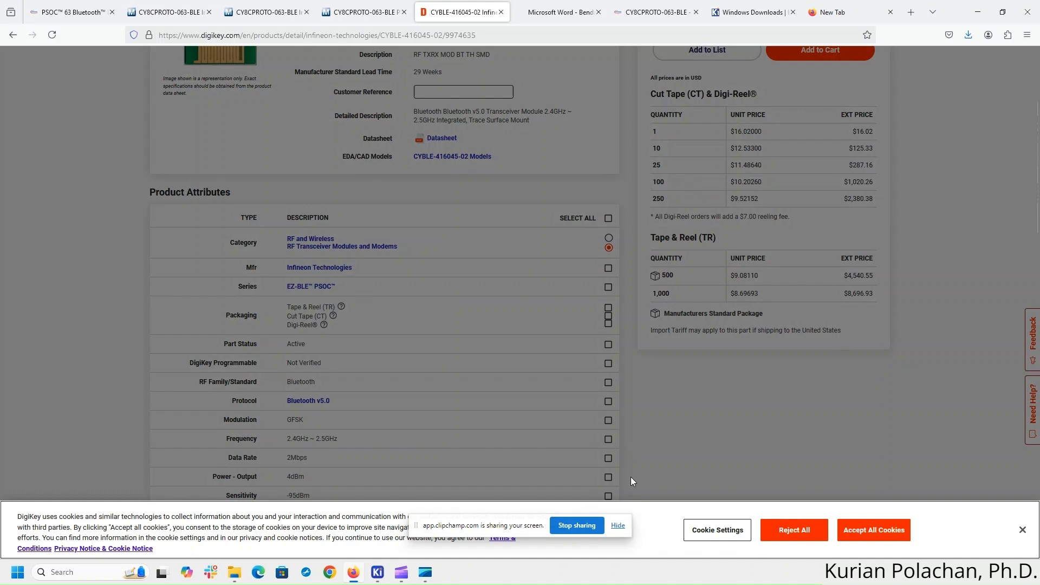
left_click(617, 526)
left_click(783, 532)
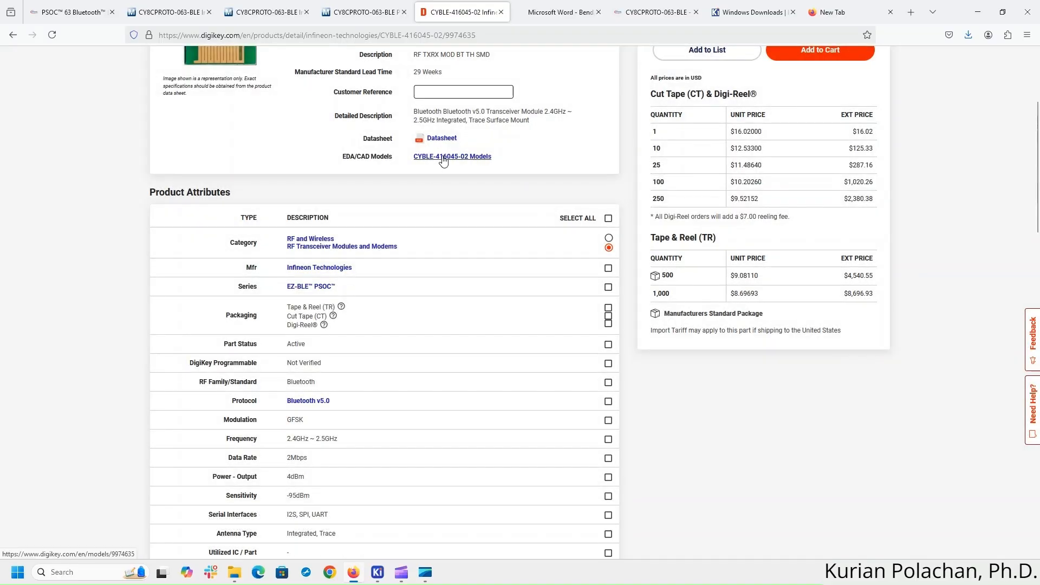
left_click(443, 158)
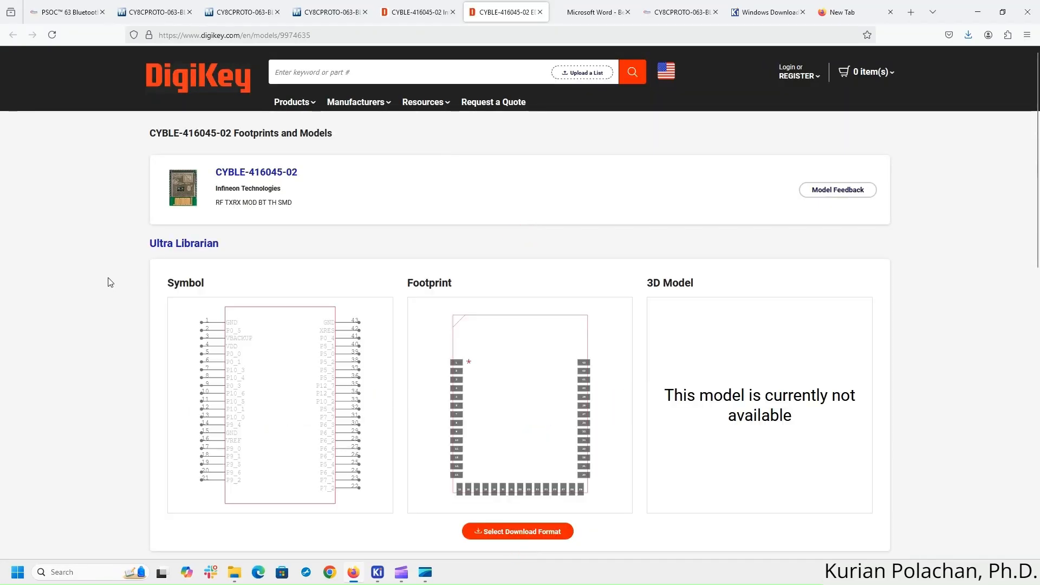
- Download the CYBLE-416045-02 Ultra Librarian models in KiCAD v6+ format
scroll(111, 287, "down", 1)
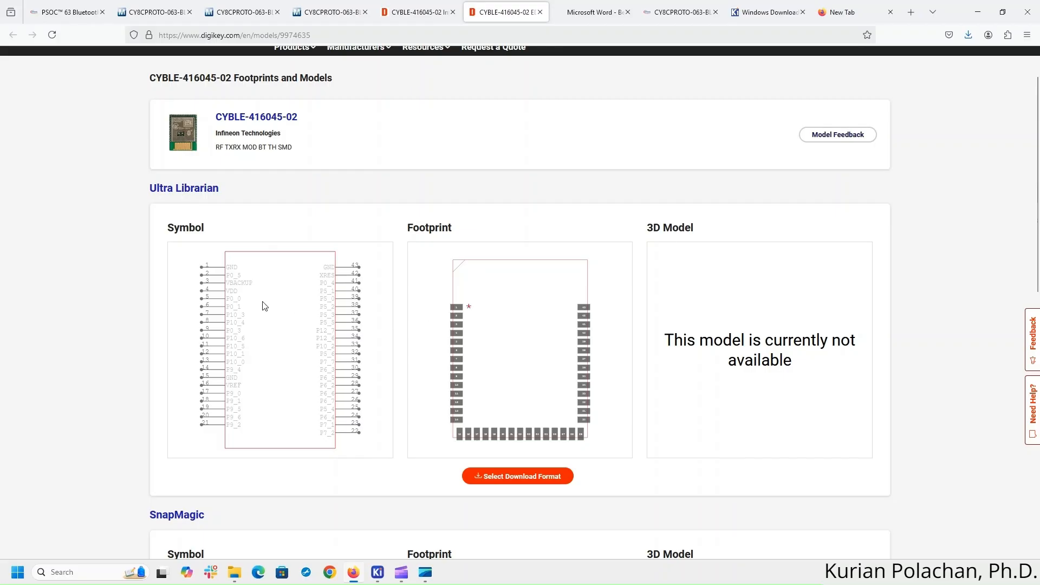
scroll(265, 307, "down", 2)
scroll(265, 307, "down", 7)
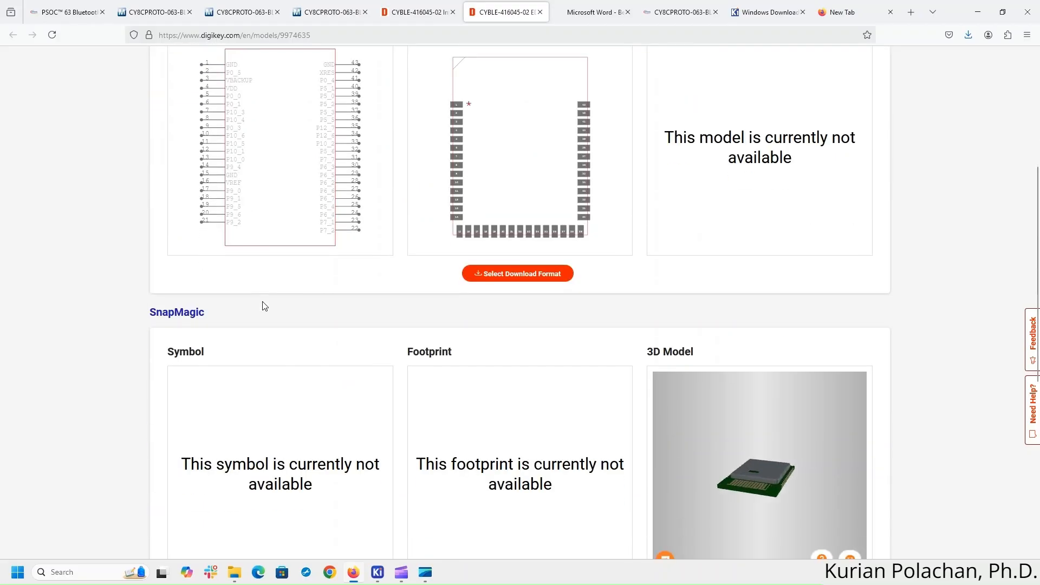
scroll(264, 307, "up", 3)
scroll(265, 306, "up", 5)
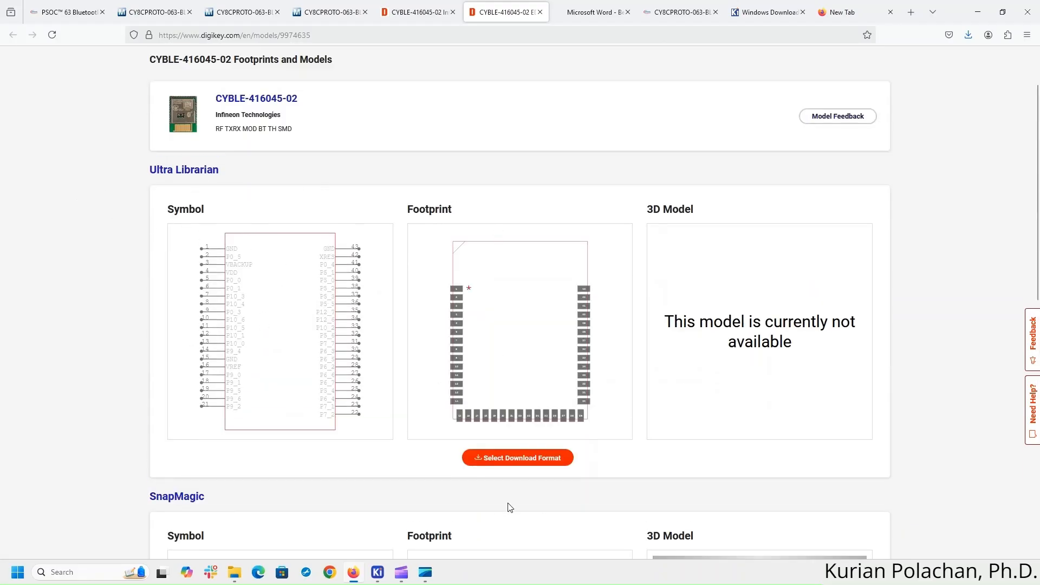
left_click(535, 460)
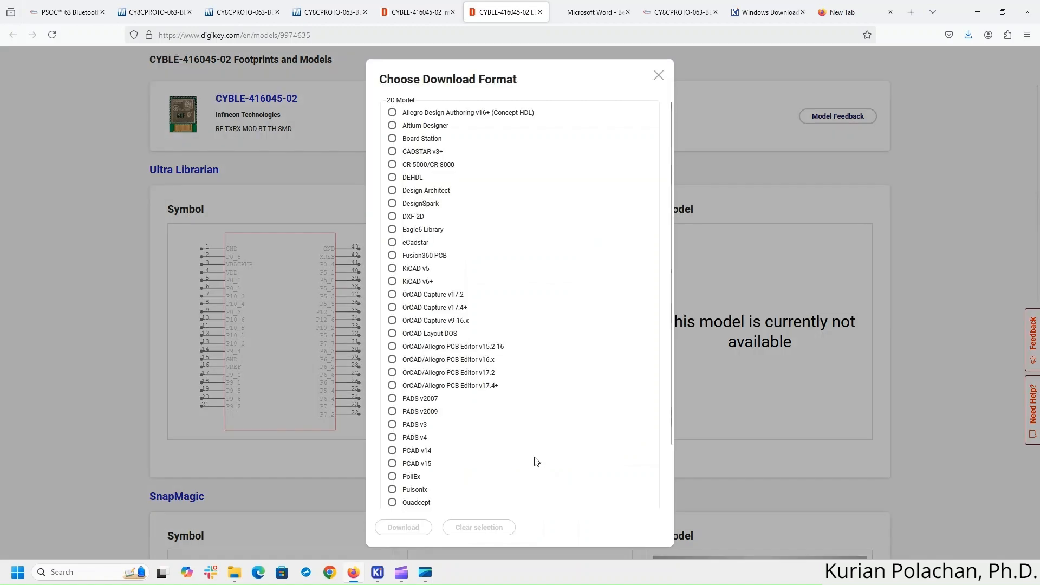
left_click(392, 282)
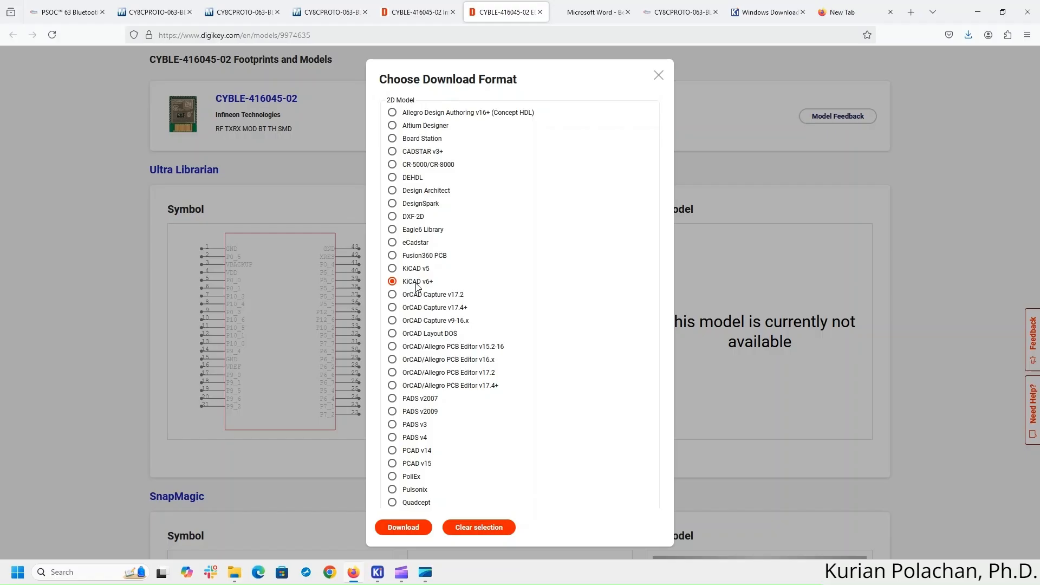
left_click(414, 533)
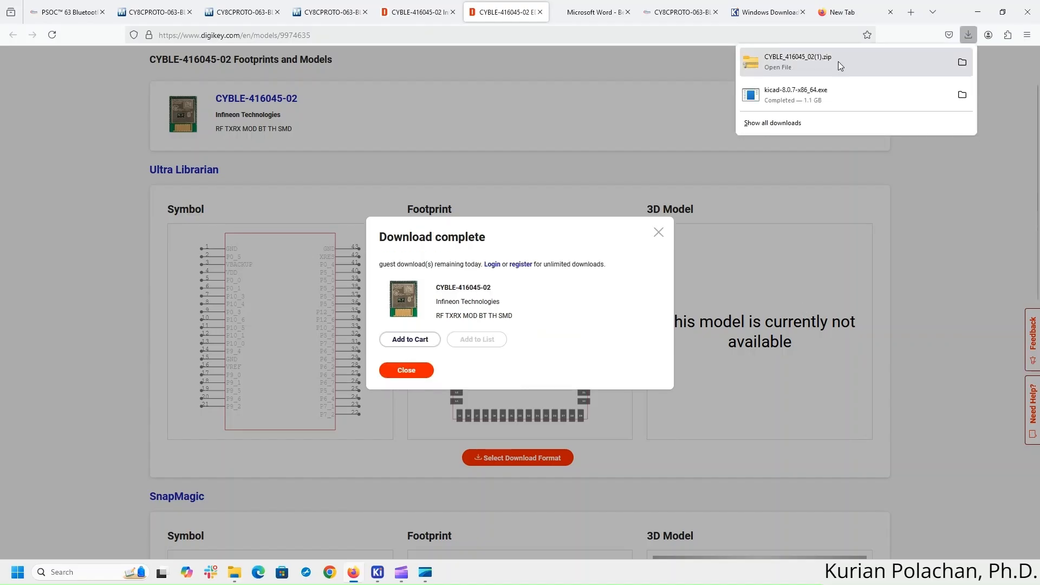
- Move the downloaded CYBLE_416045_02(1).zip onto the desktop and close KiCad's symbol chooser
left_click_drag(838, 61, 764, 445)
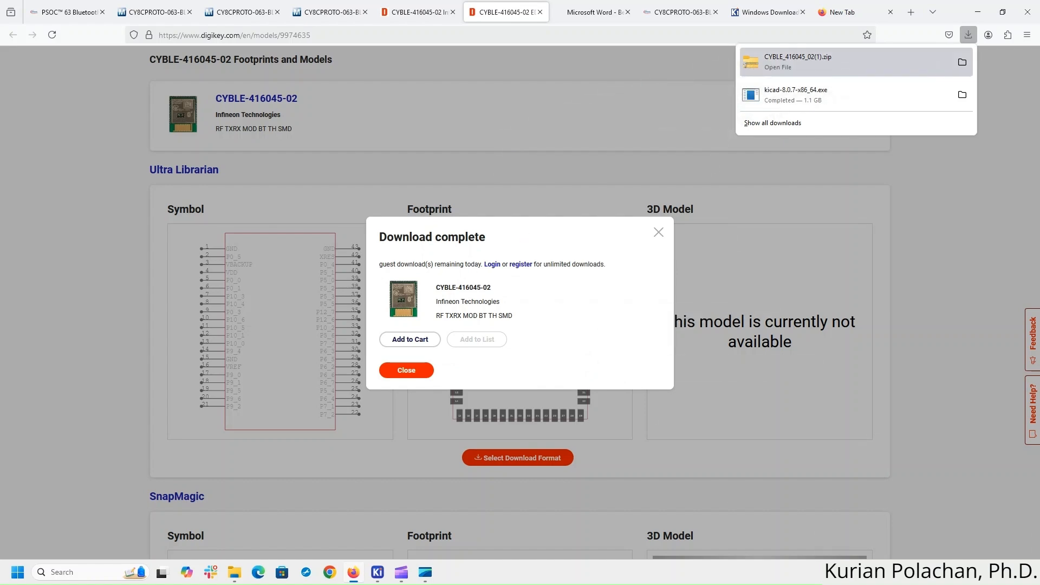
left_click_drag(1038, 572, 153, 122)
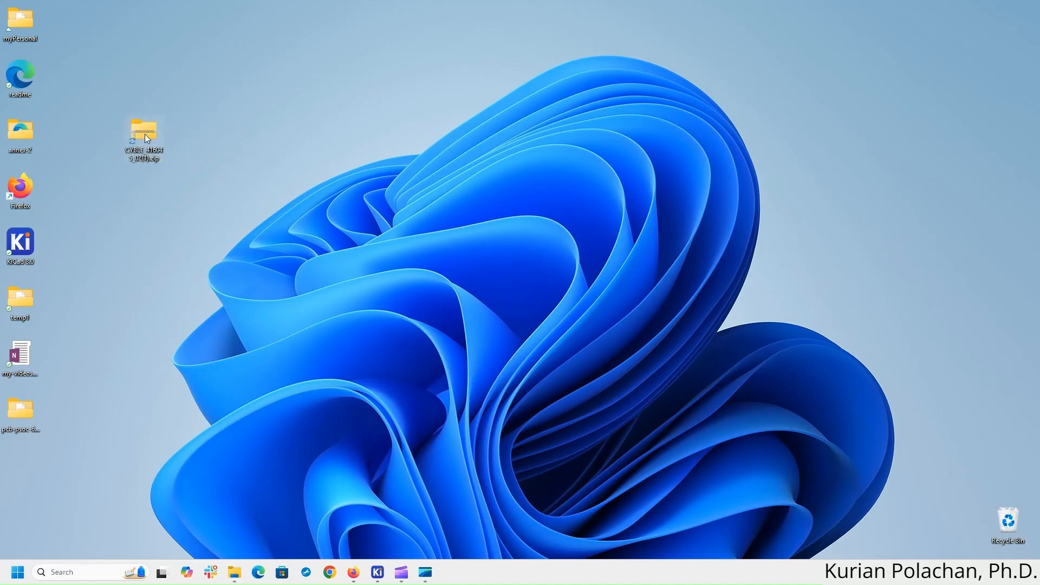
key("super+d")
right_click(145, 133)
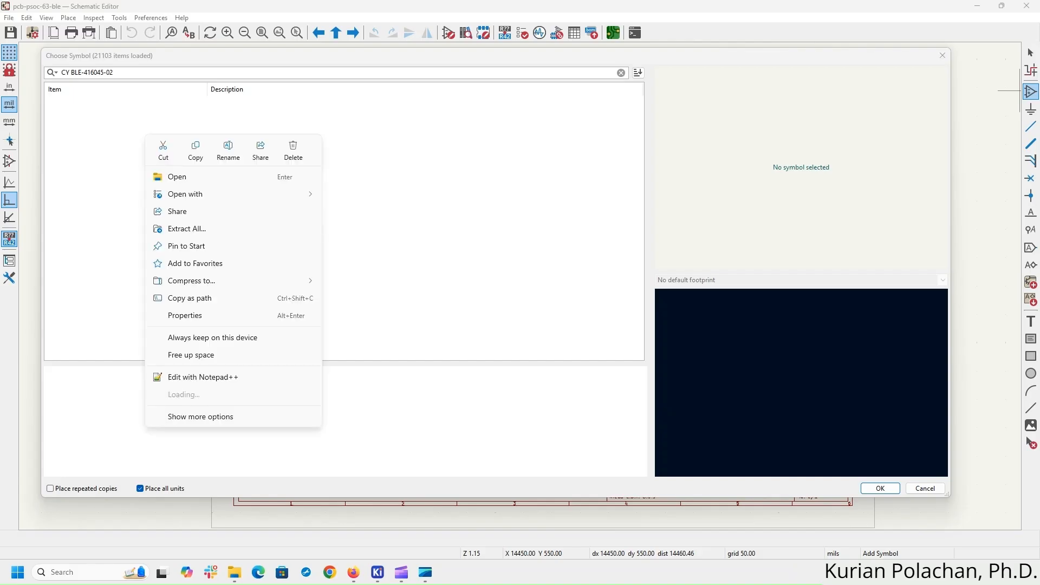
left_click(428, 162)
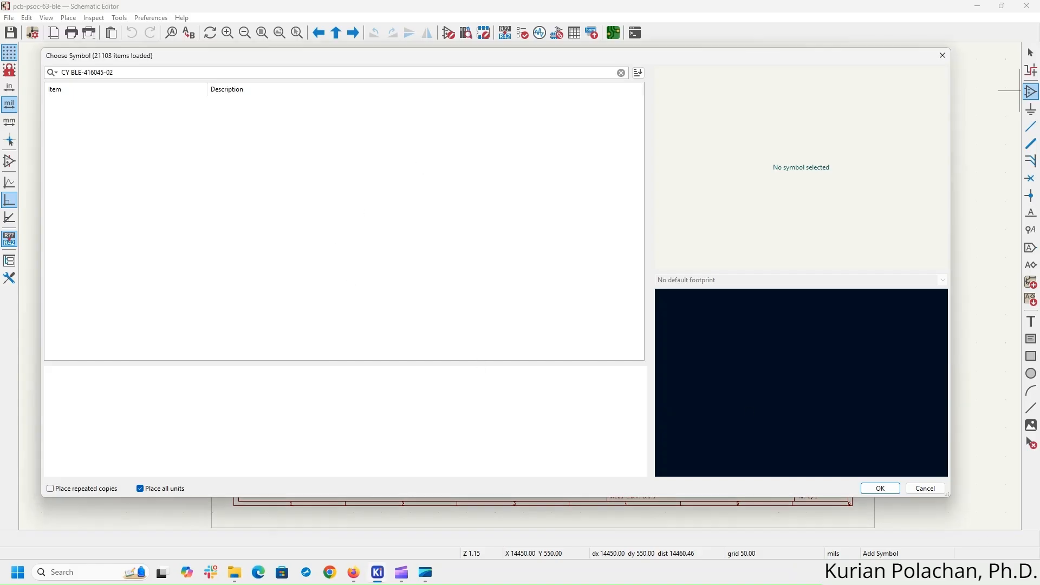
left_click(943, 56)
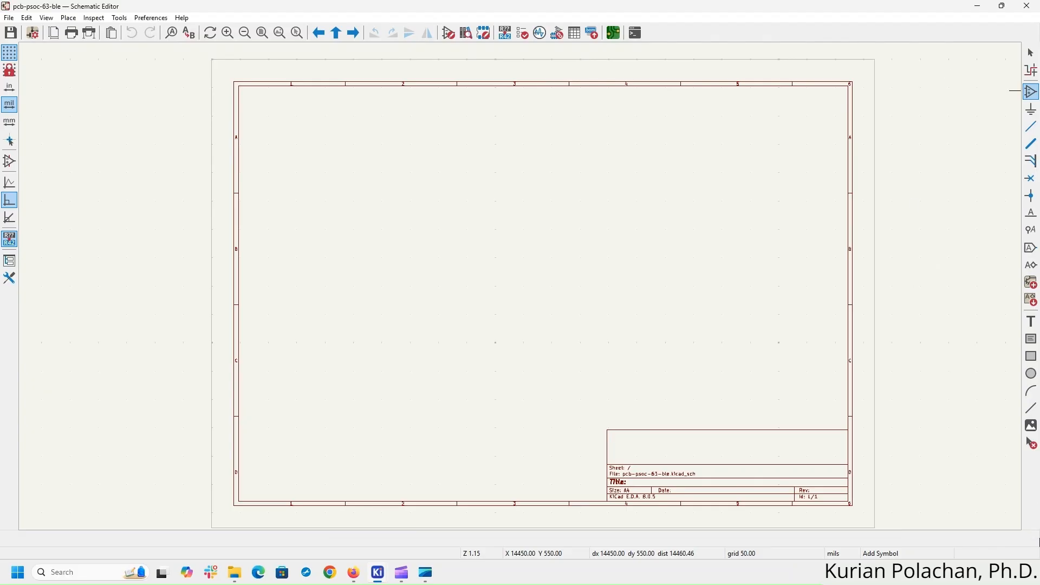
- Choose Extract All for the zip on the desktop
left_click(1039, 574)
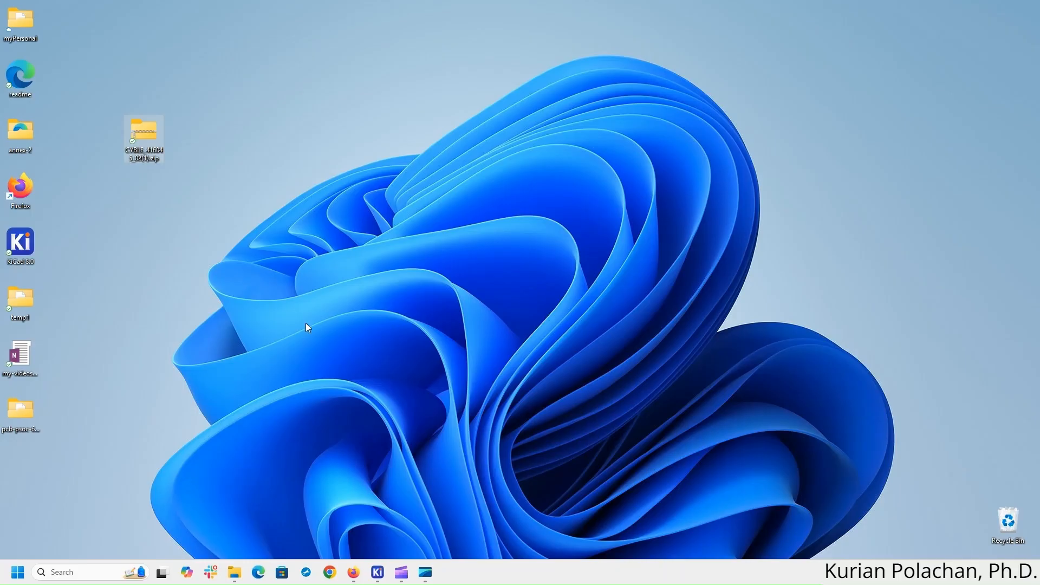
right_click(149, 127)
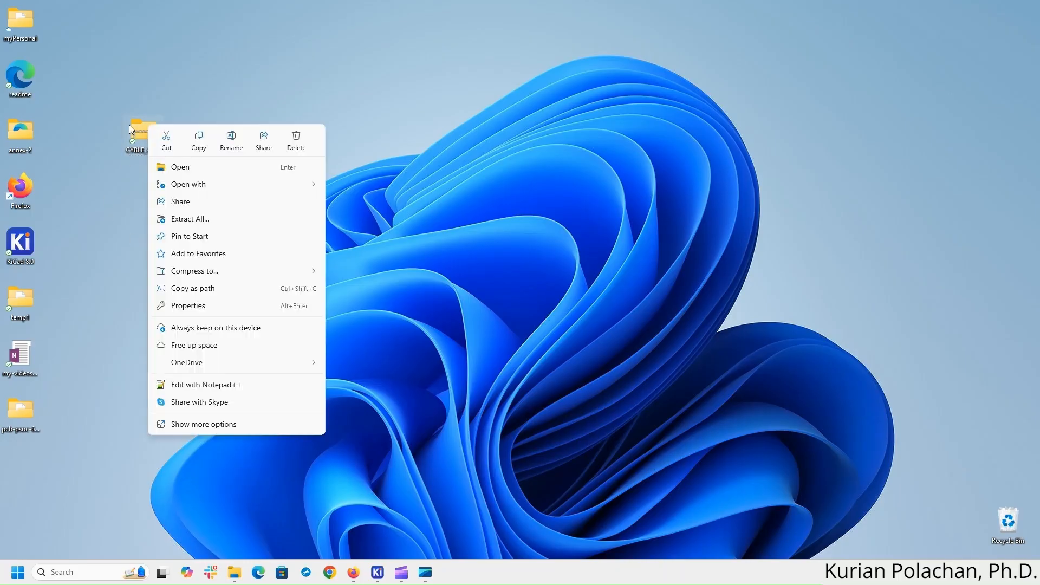
left_click(129, 125)
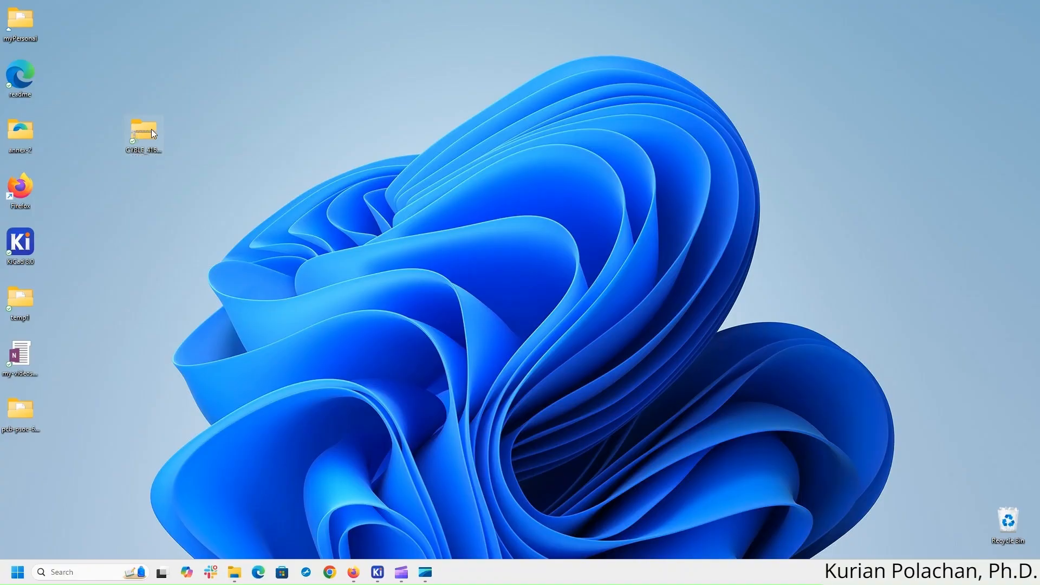
right_click(151, 130)
left_click(151, 130)
right_click(152, 129)
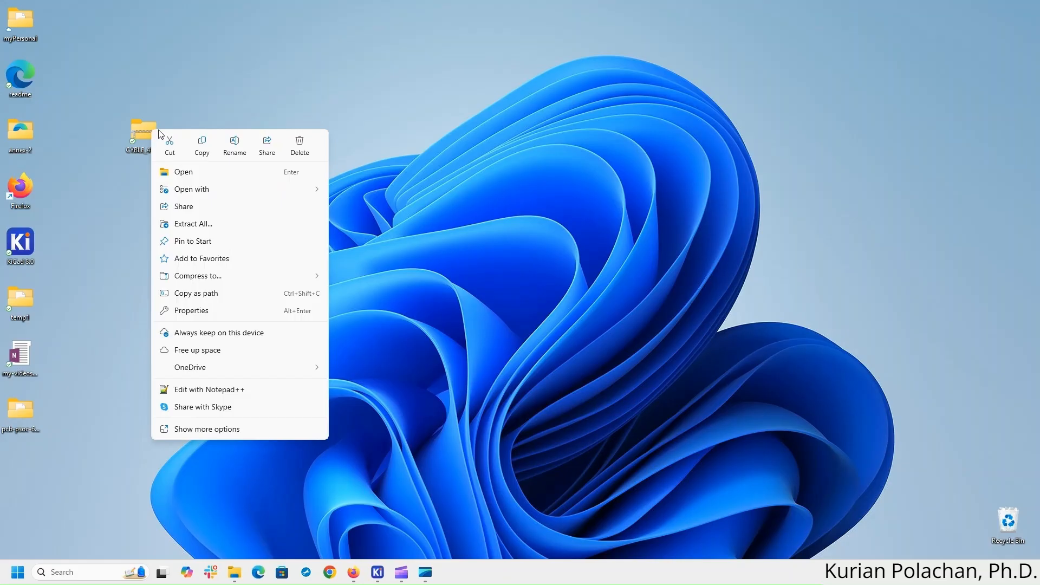
left_click(211, 224)
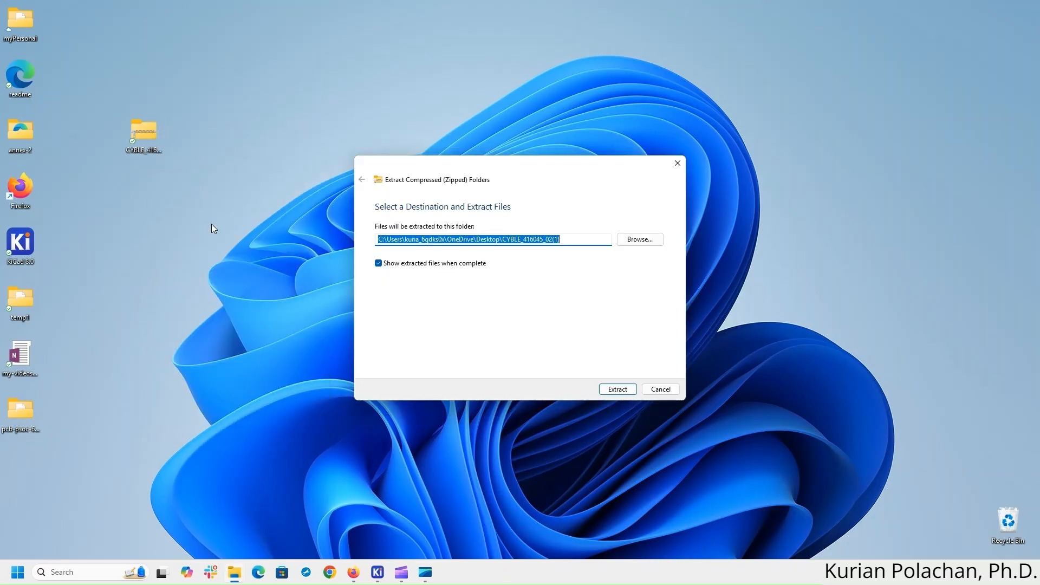
- Extract the zip and inspect KiCADv6's .kicad_sym file and footprints.pretty folder
left_click(619, 395)
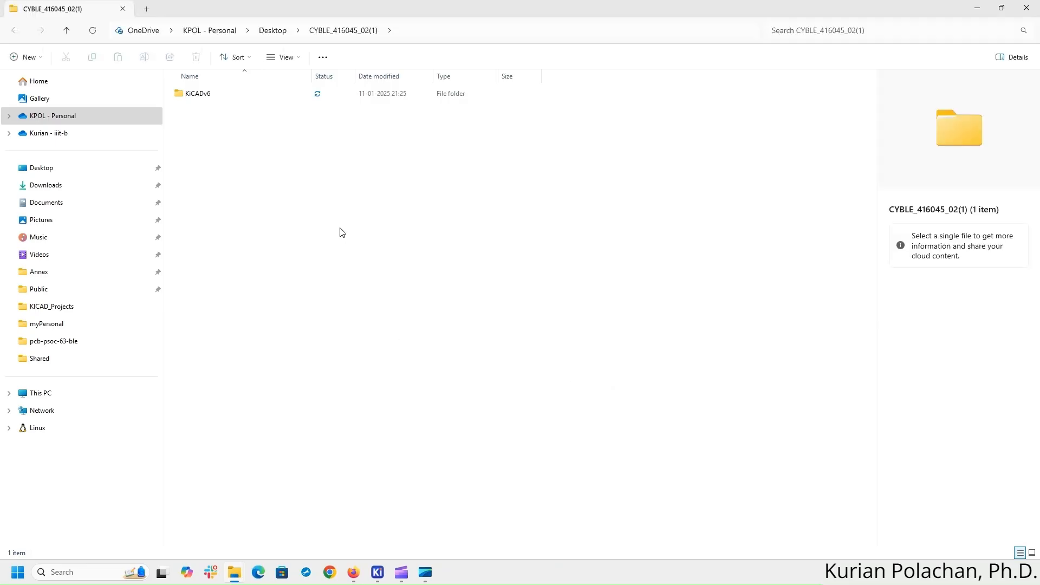
left_click(207, 97)
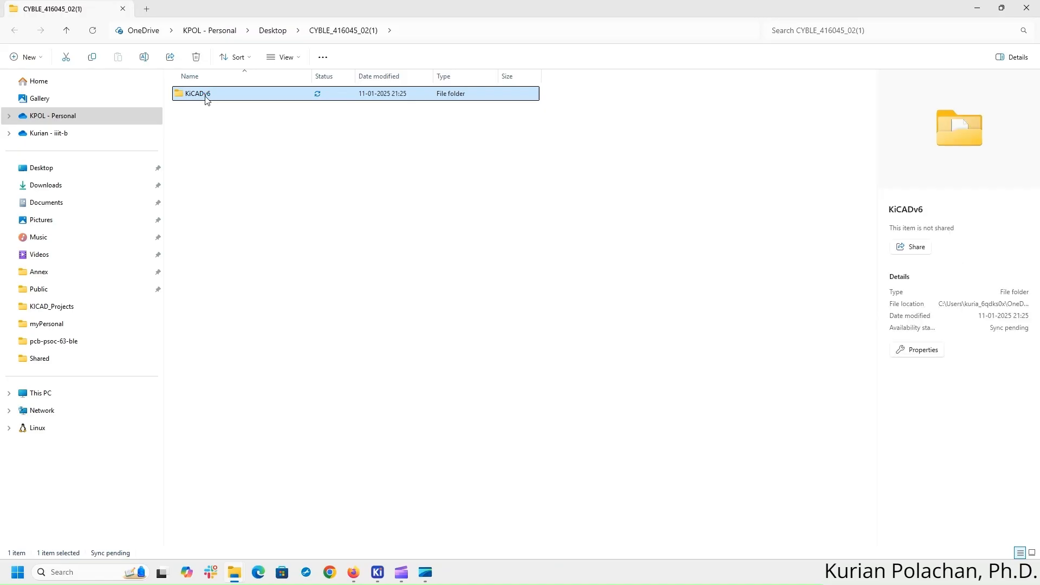
double_click(206, 96)
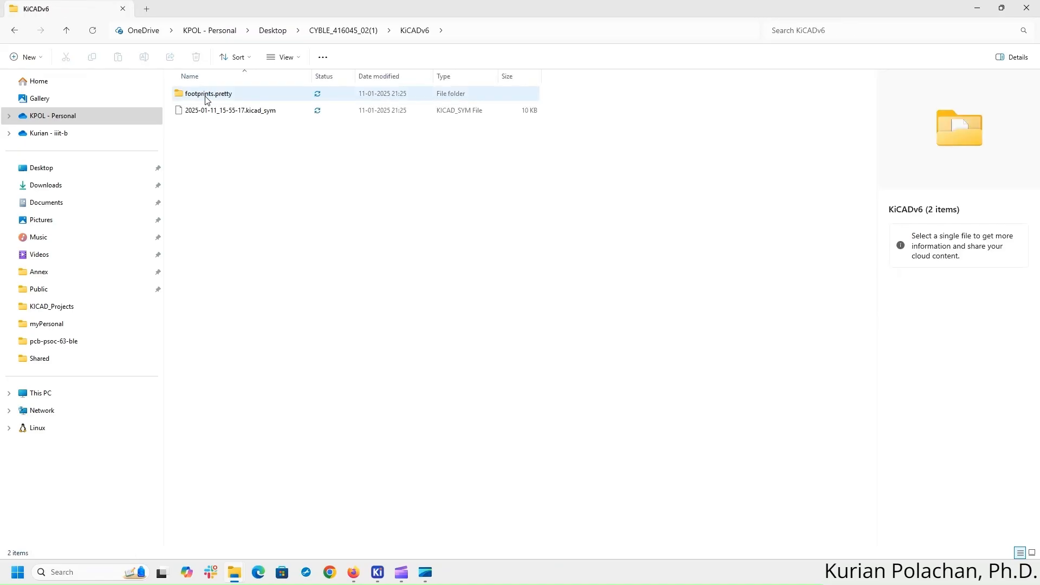
left_click(226, 110)
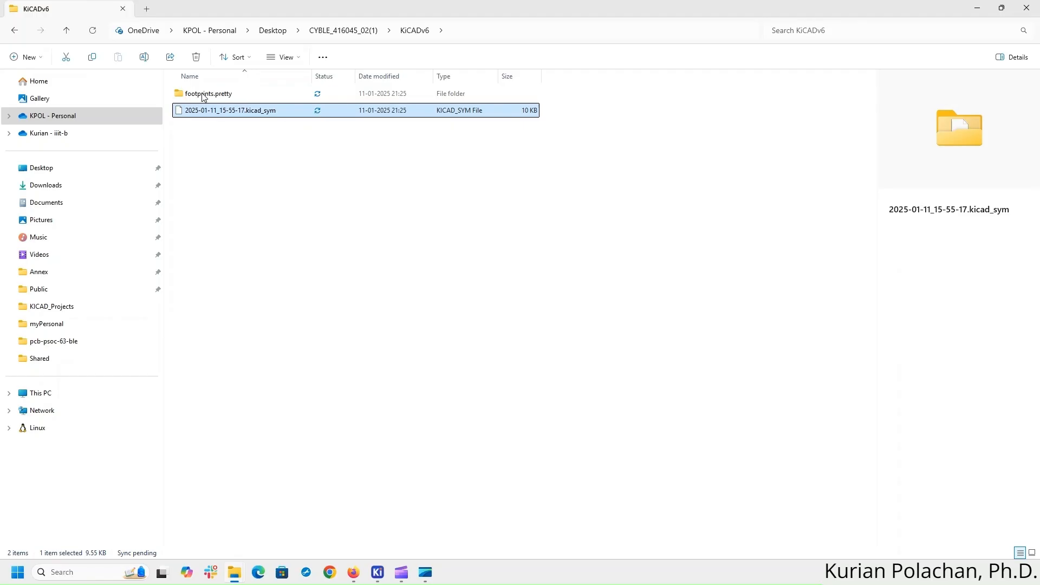
left_click(202, 94)
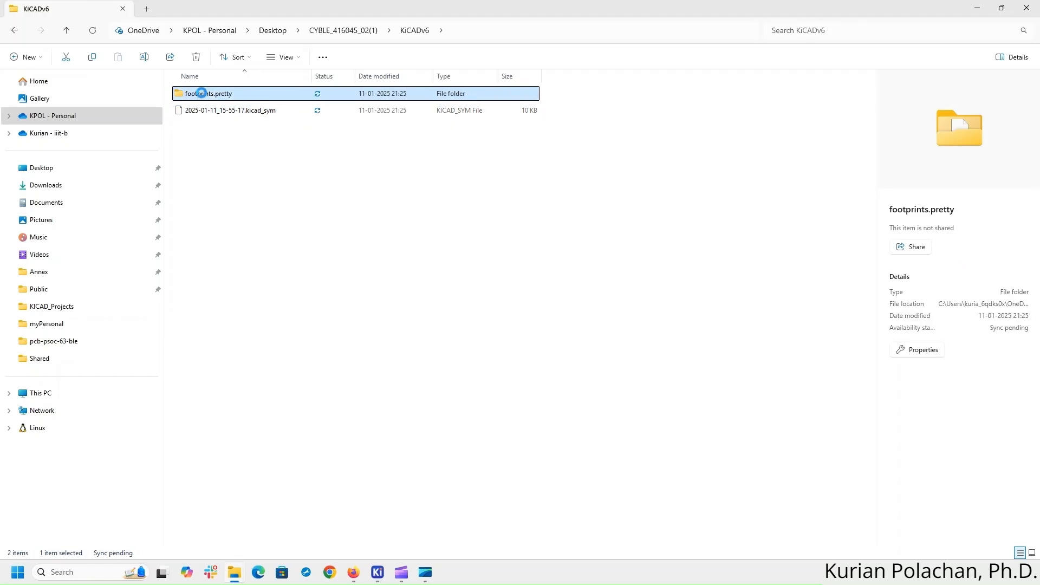
double_click(202, 94)
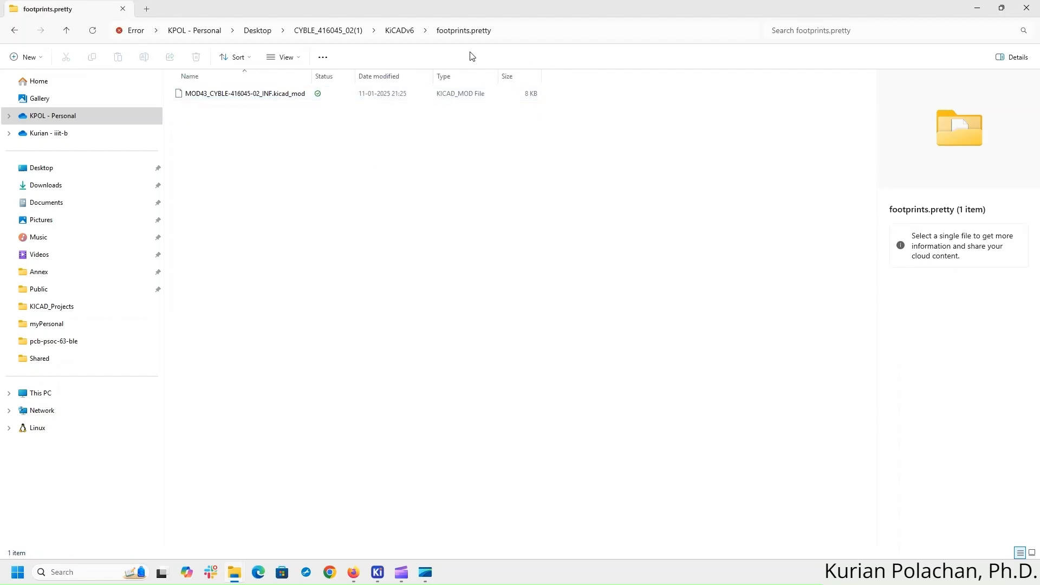
left_click(400, 31)
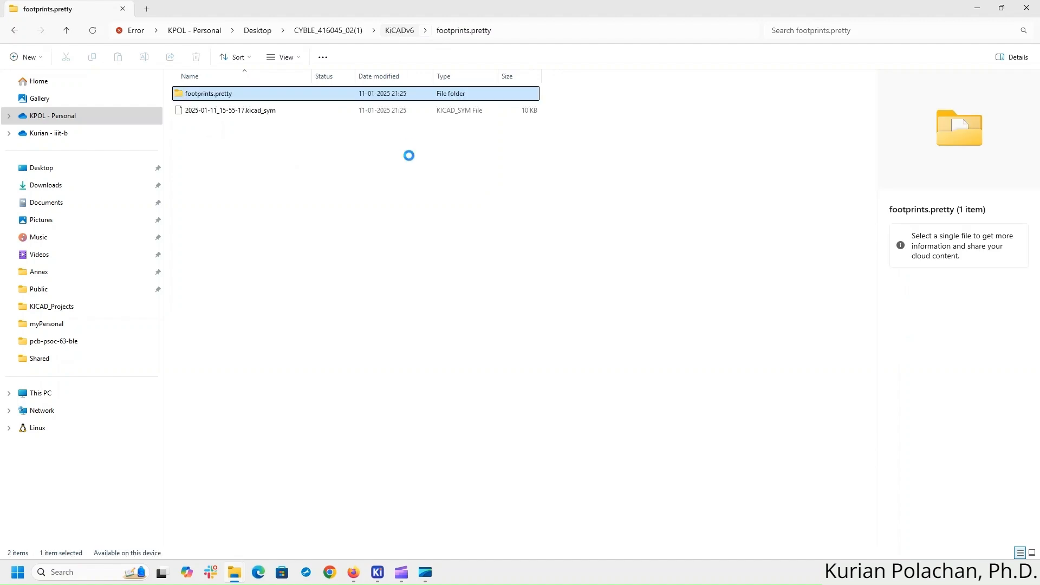
- Copy the KiCADv6 folder's full path from the address bar
left_click(493, 33)
right_click(493, 34)
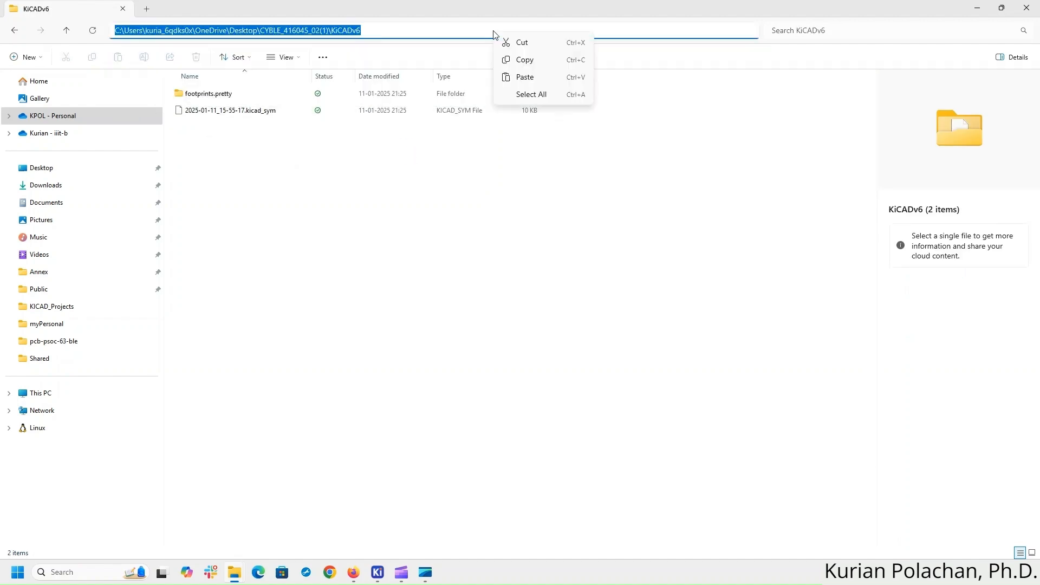
left_click(540, 61)
left_click(655, 140)
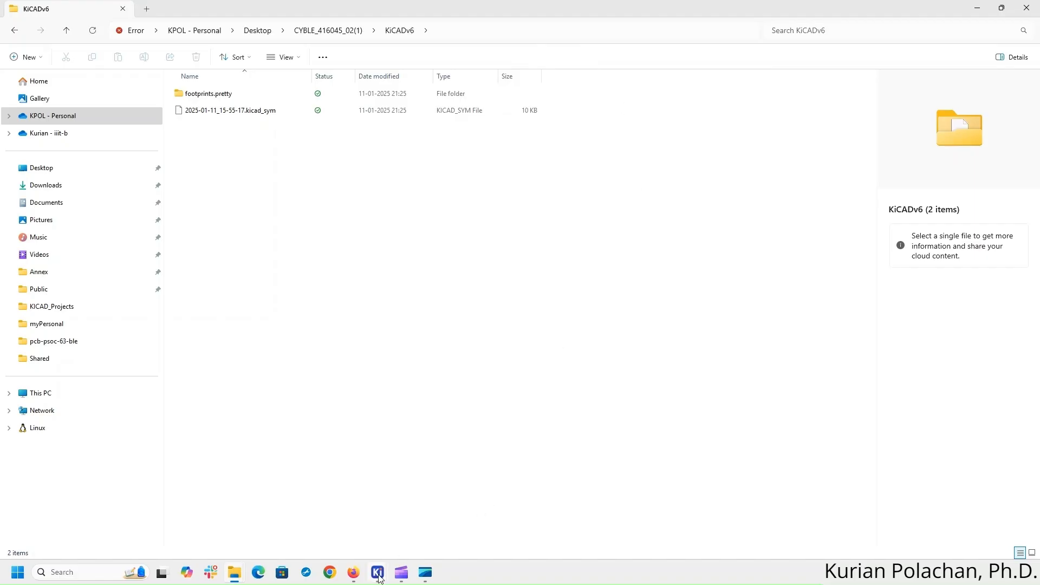
- Close the Schematic Editor window
mouse_move(379, 575)
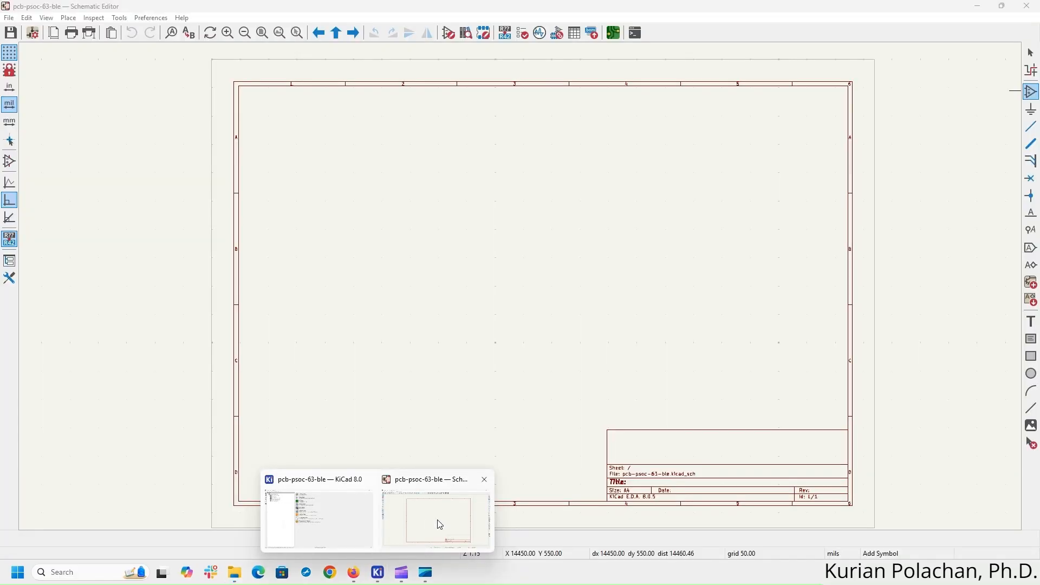
left_click(436, 522)
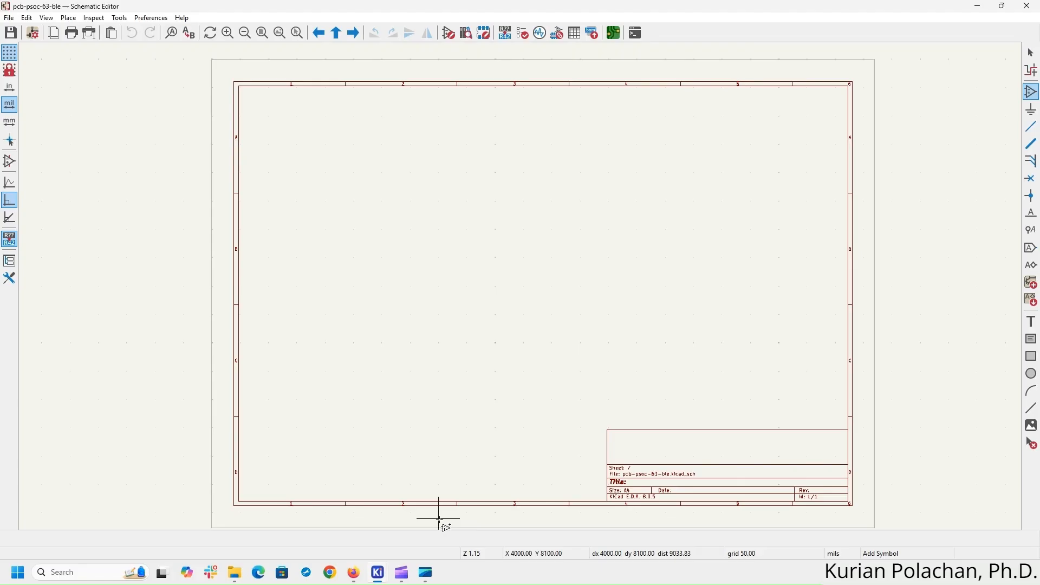
left_click(1026, 6)
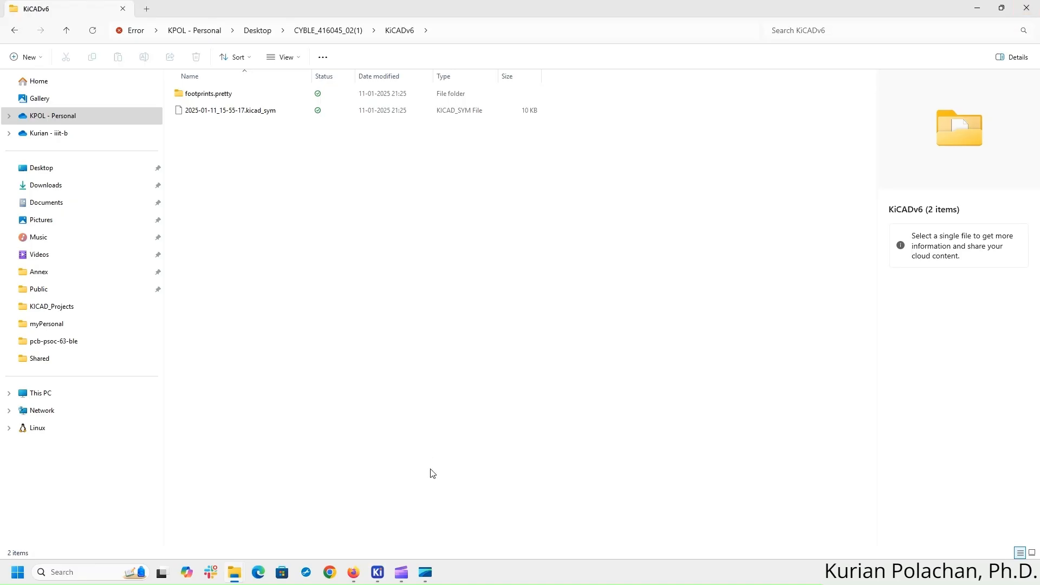
- Open myLibrary.kicad_sym in the Symbol Editor and start Import Symbol into myLibrary
left_click(387, 577)
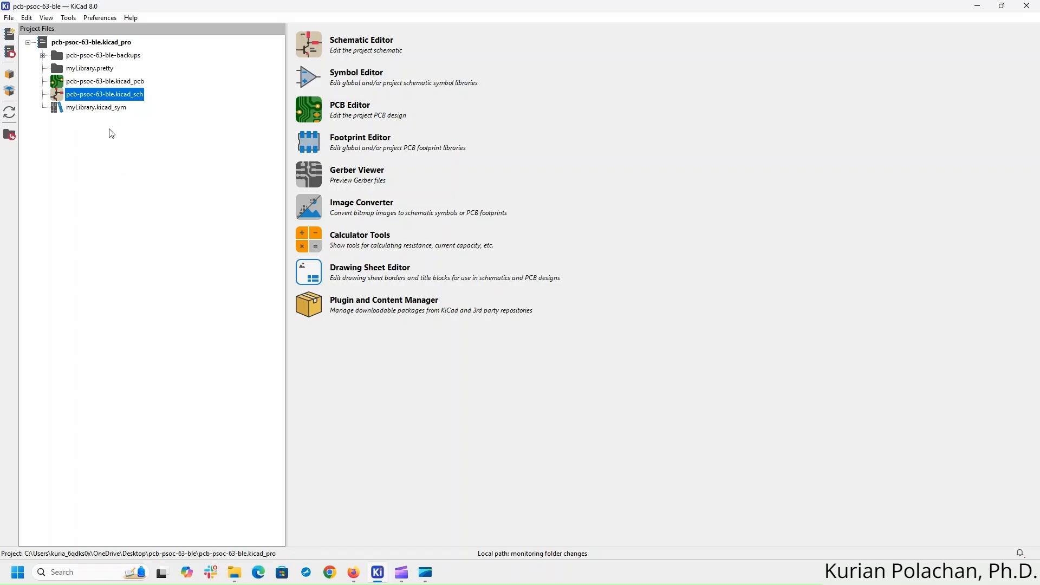
double_click(104, 109)
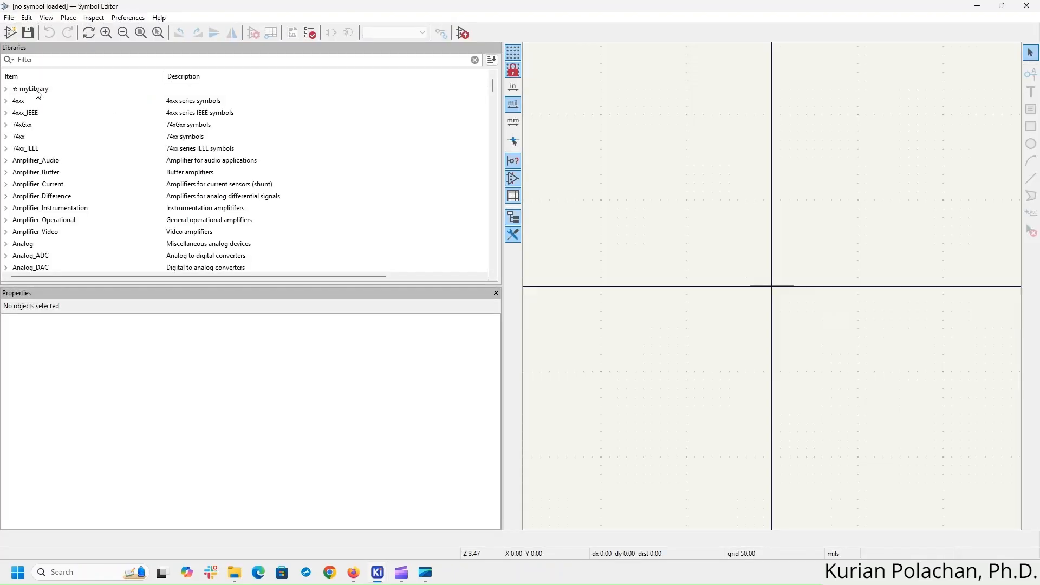
double_click(38, 90)
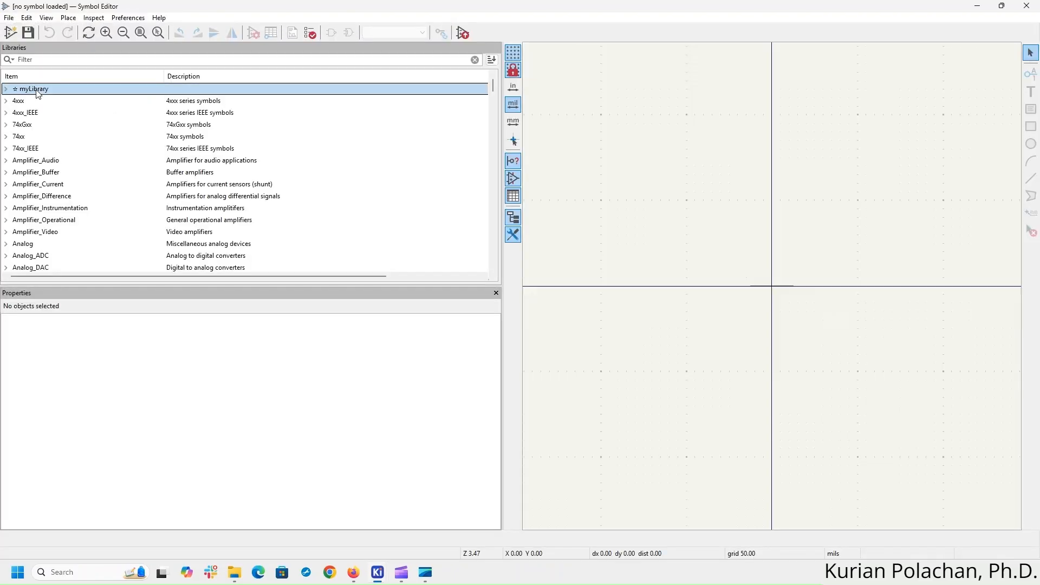
left_click(6, 89)
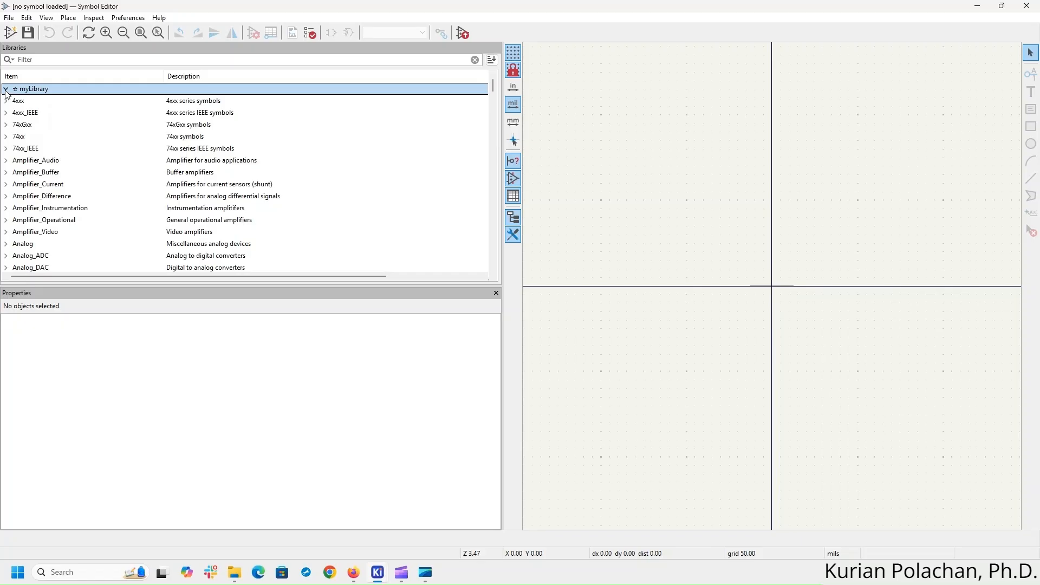
right_click(34, 90)
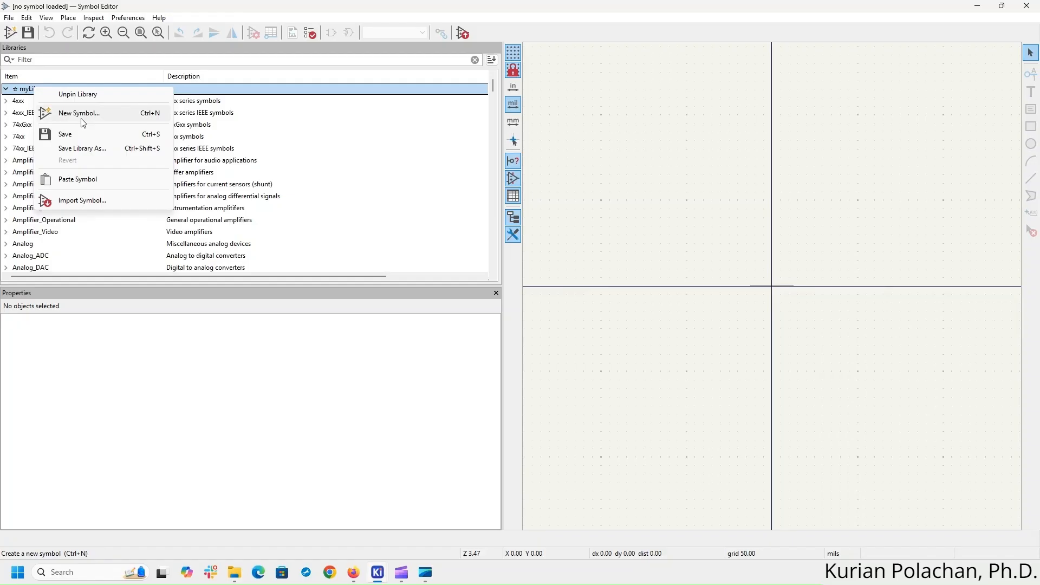
left_click(102, 200)
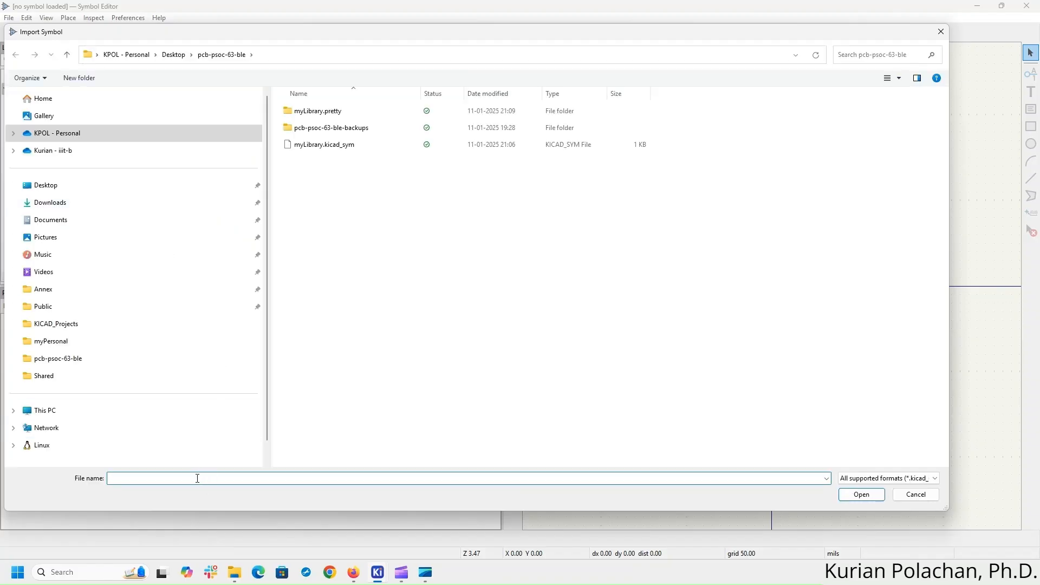
- Import the CYBLE-416045-02 .kicad_sym file from the pasted KiCADv6 folder into myLibrary
type("C:\\Users\\kuria_6qdks0x\\OneDrive\\Desktop\\CYBLE_416045_02(1)\\KiCADv6")
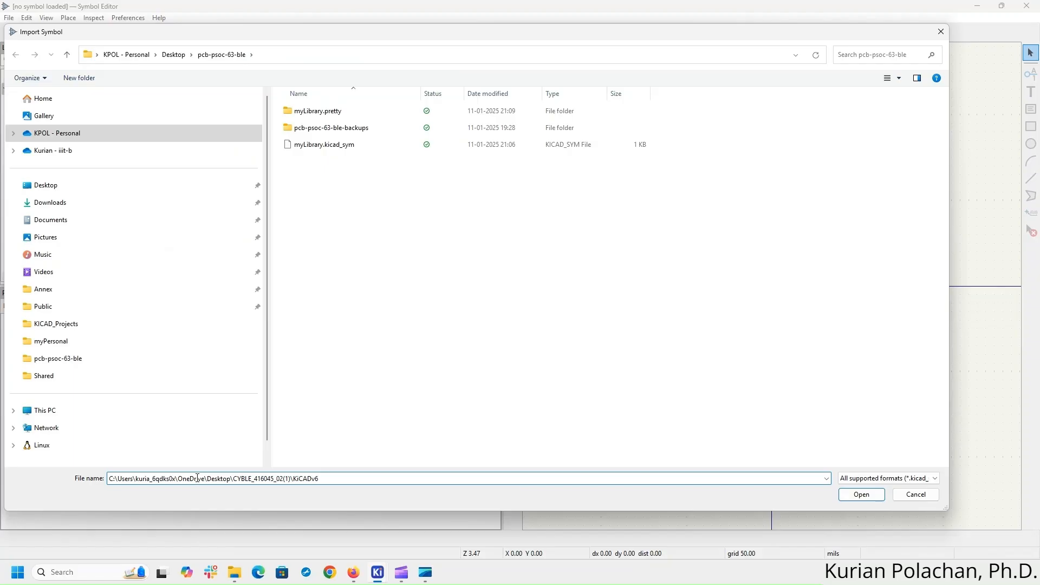
key("Return")
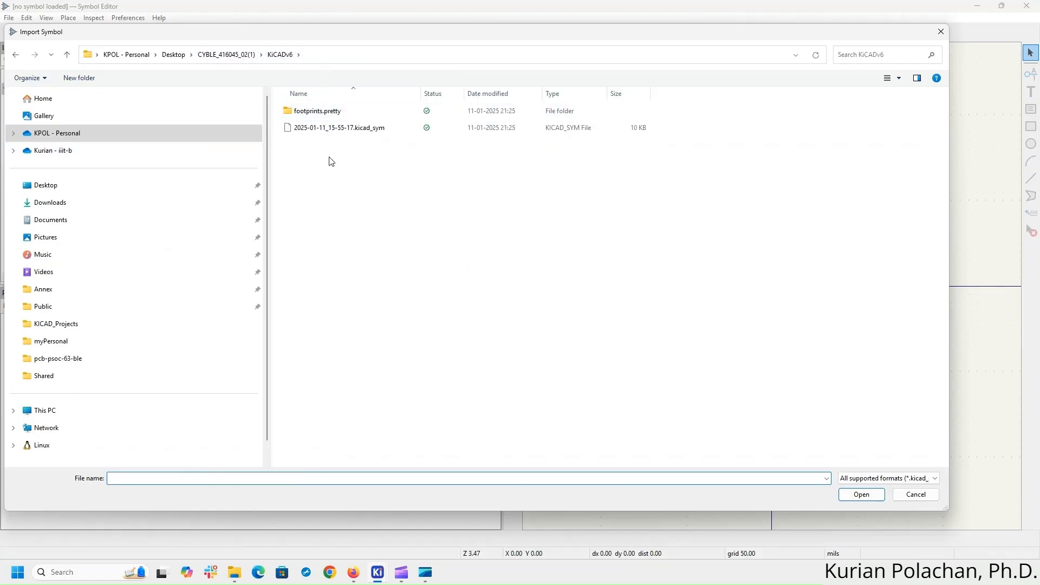
left_click(359, 129)
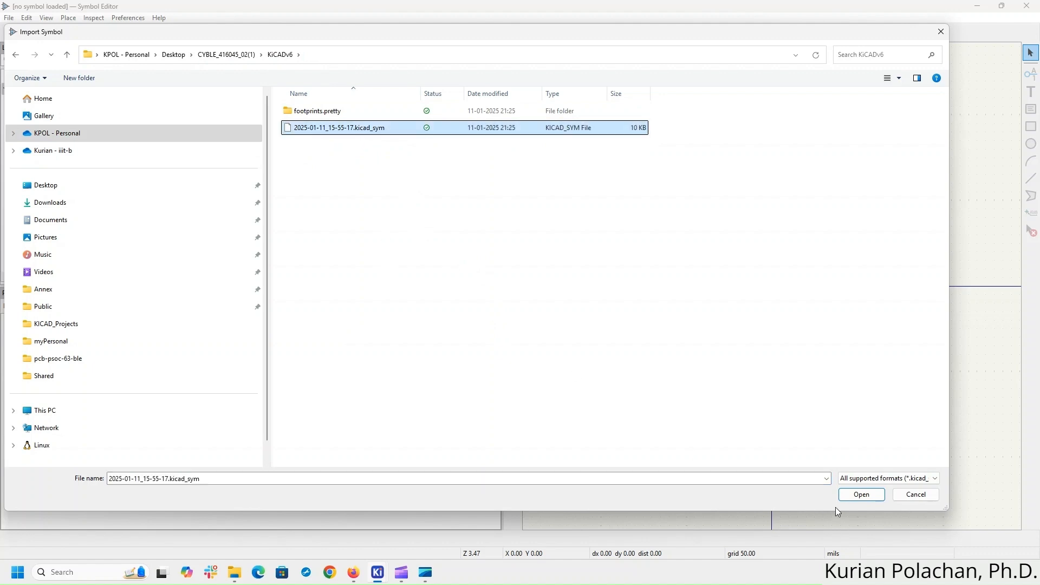
left_click(865, 495)
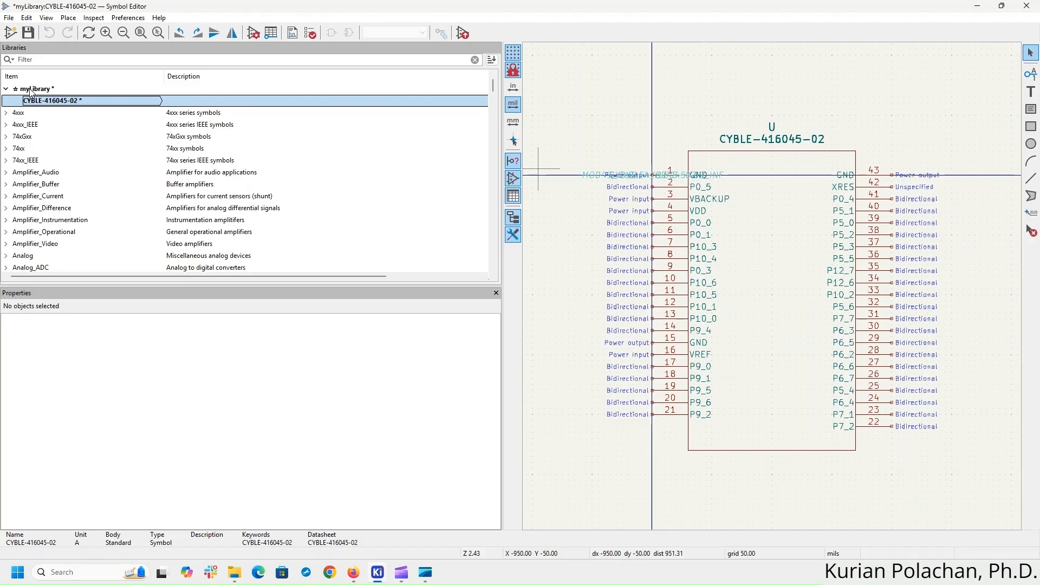
- Save myLibrary, close the Symbol Editor, and open the pcb-psoc-63-ble schematic
left_click(28, 33)
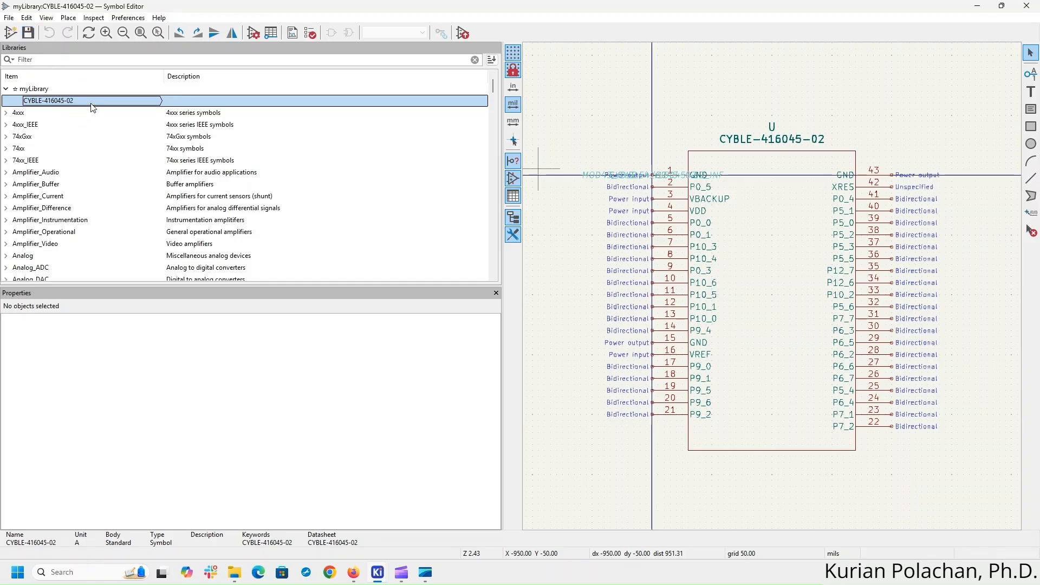
left_click(1024, 7)
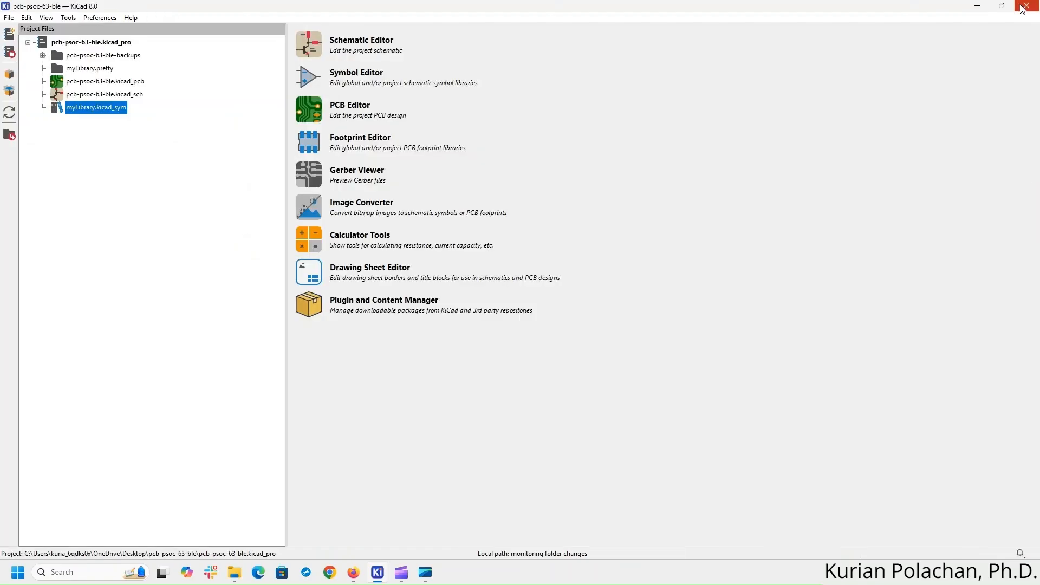
double_click(118, 96)
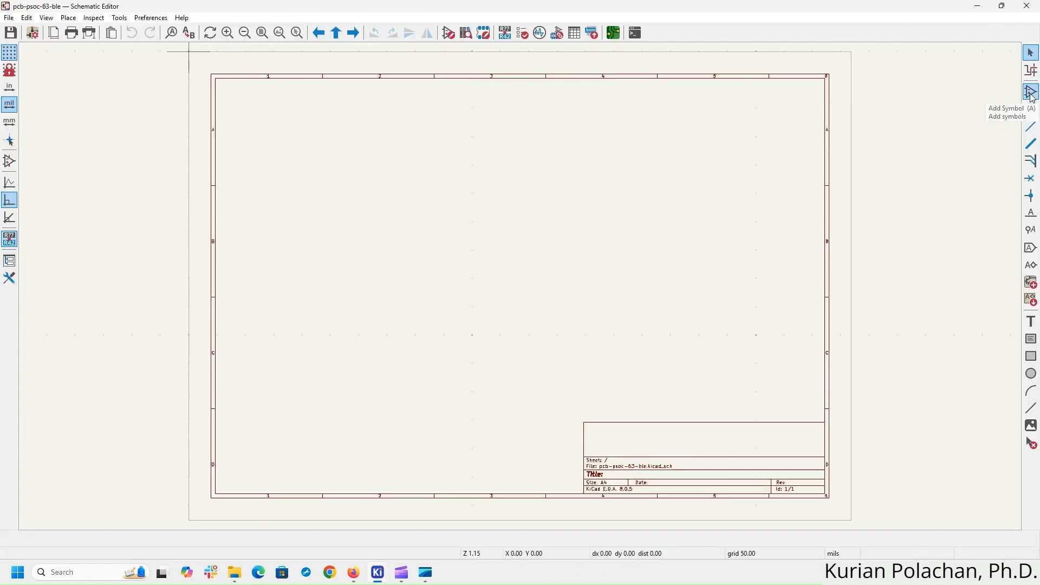
- Place CYBLE-416045-02 as U1 at the upper left, keeping the MOD43_CYBLE-416045-02_INF footprint
left_click(1032, 94)
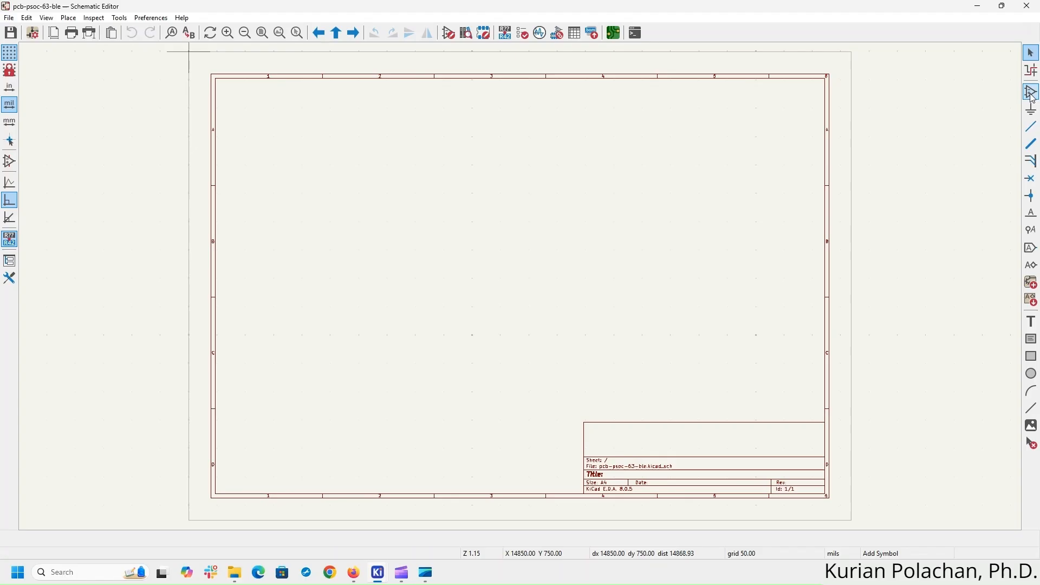
left_click(754, 148)
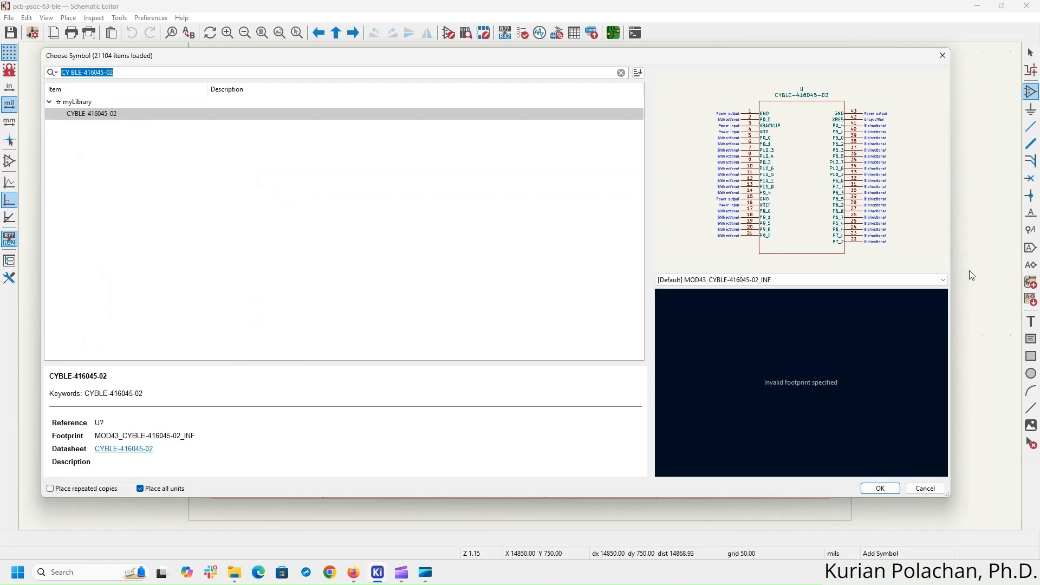
left_click(904, 277)
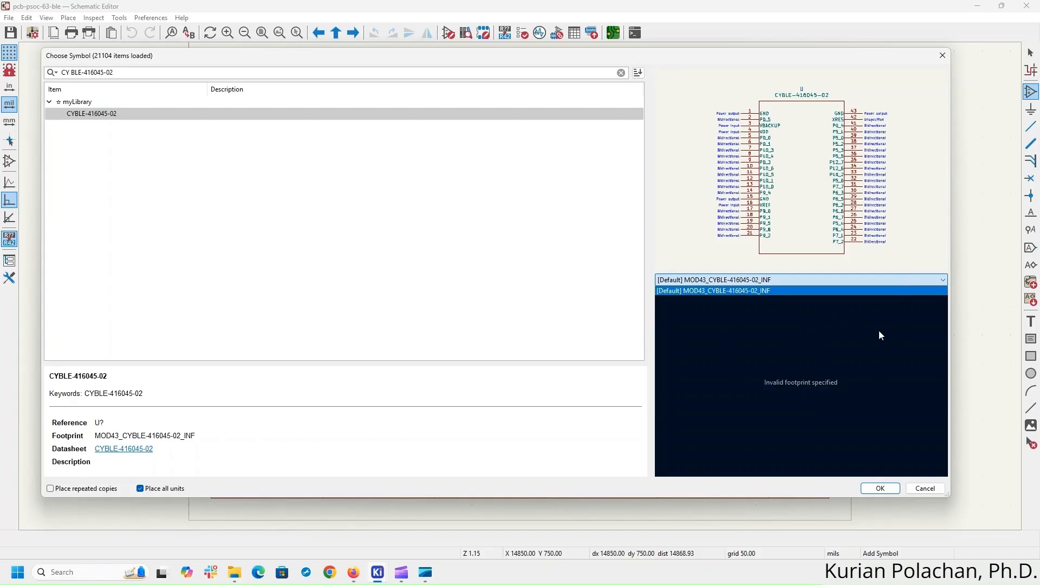
left_click(878, 290)
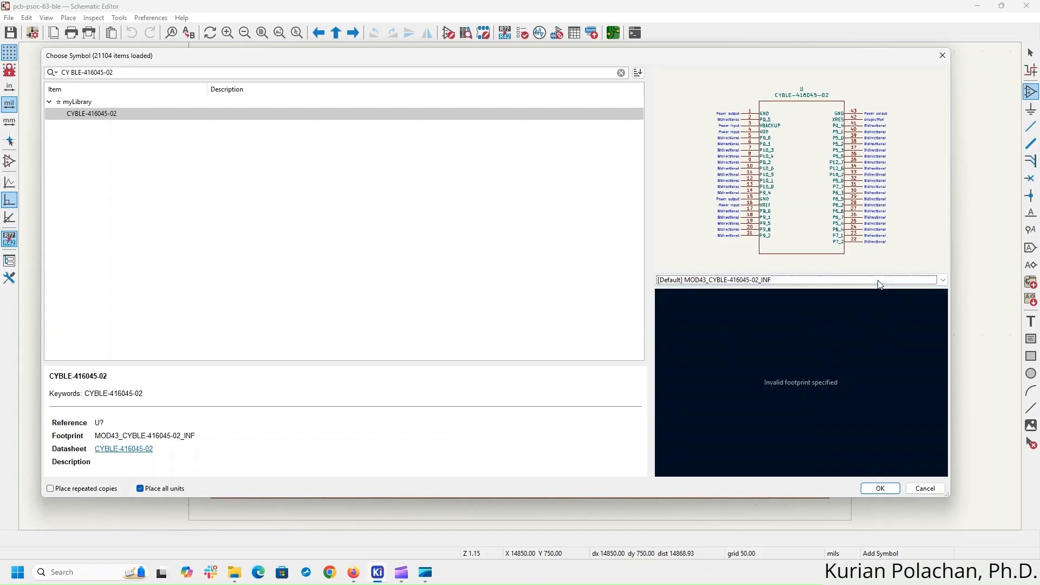
left_click(887, 490)
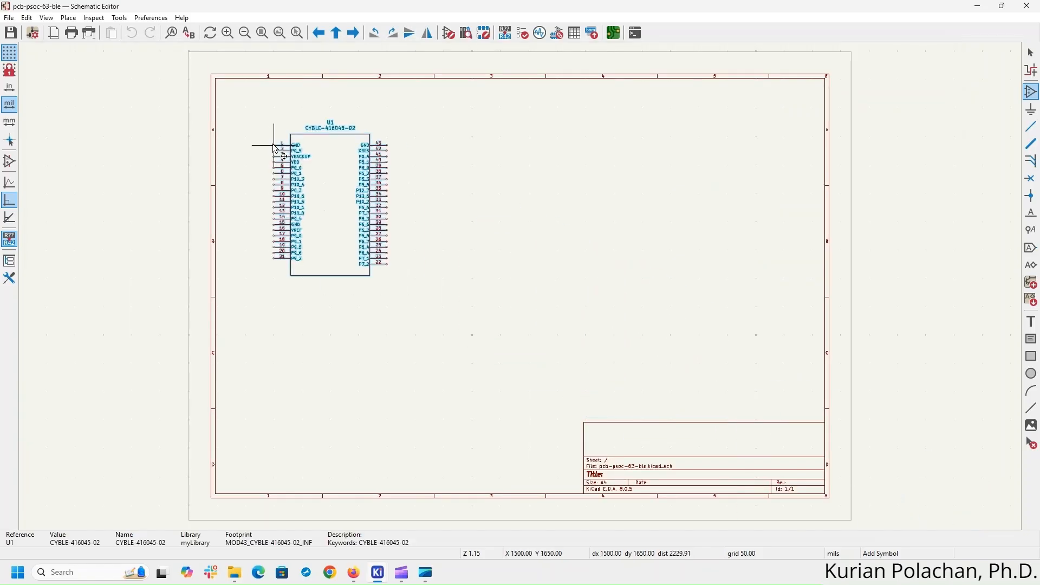
left_click(322, 145)
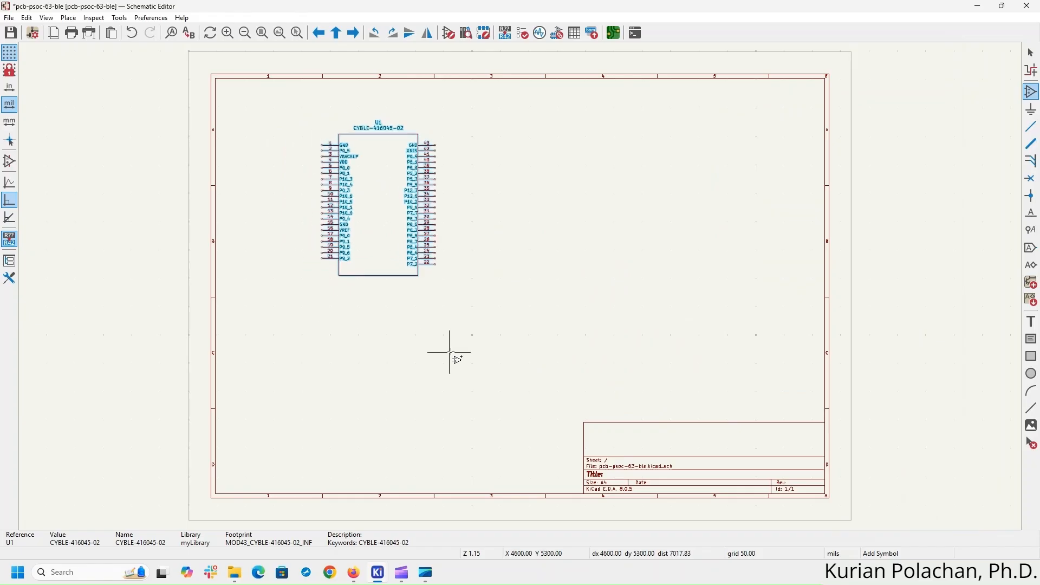
key("Escape")
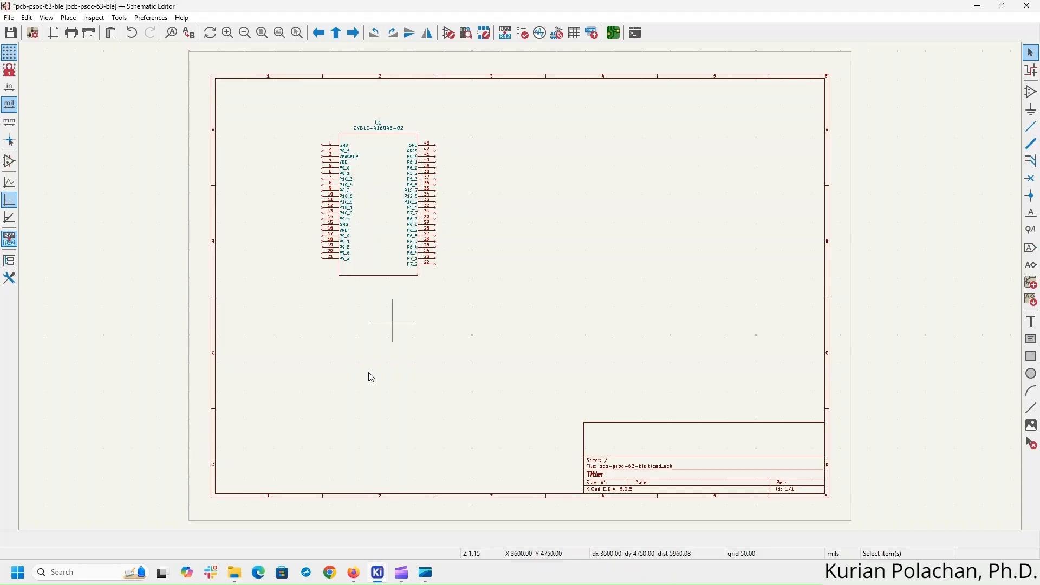
left_click(355, 573)
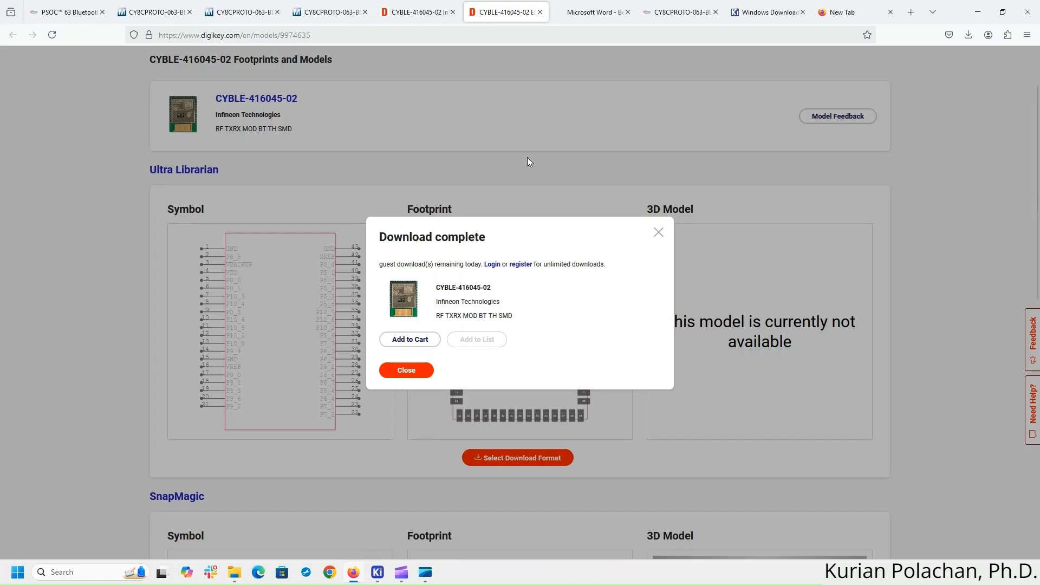
left_click(416, 12)
left_click(328, 12)
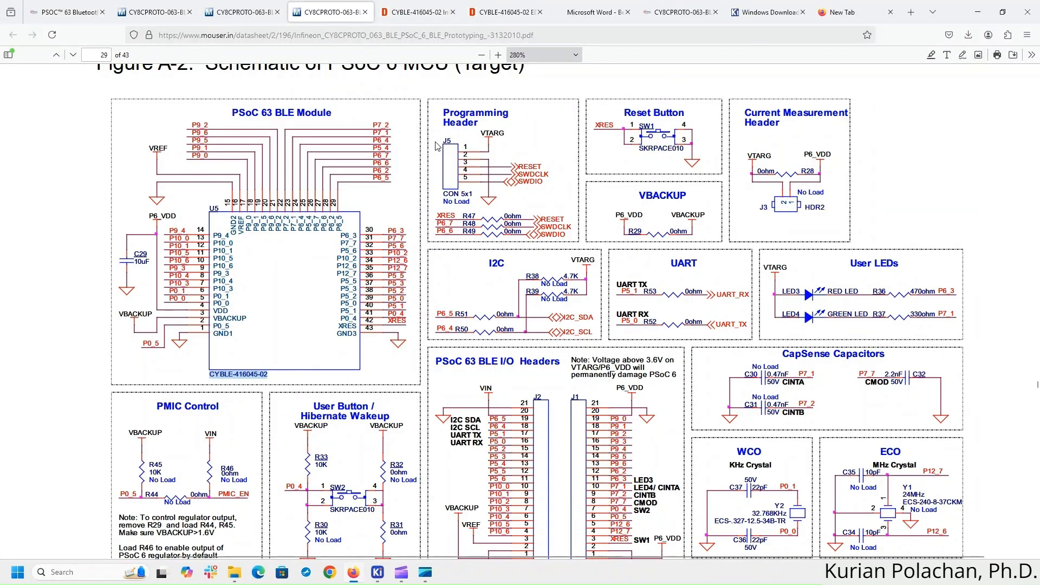
key("alt+Tab")
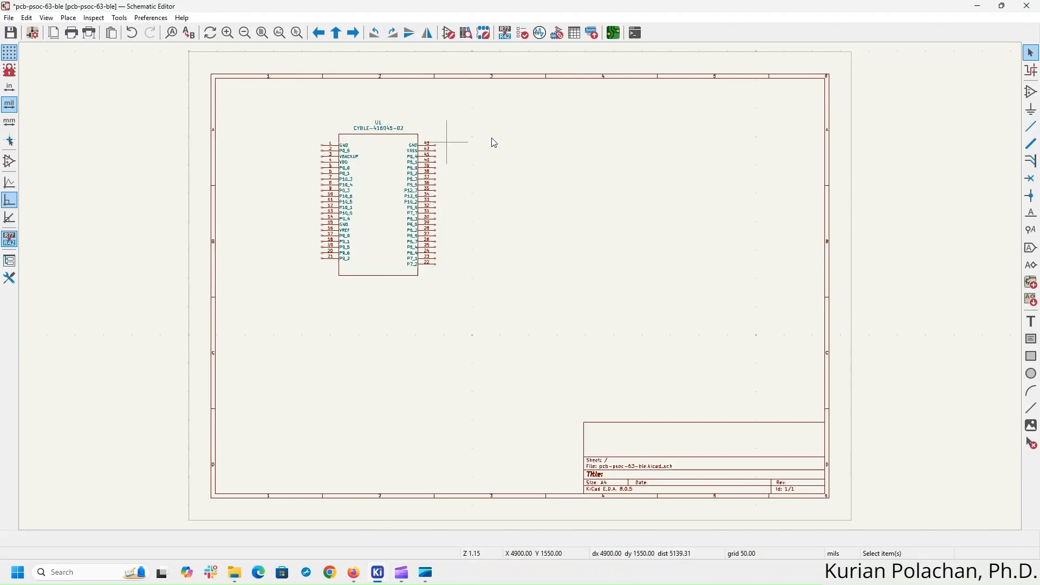
scroll(355, 172, "up", 3)
scroll(521, 287, "up", 1)
scroll(753, 274, "down", 1)
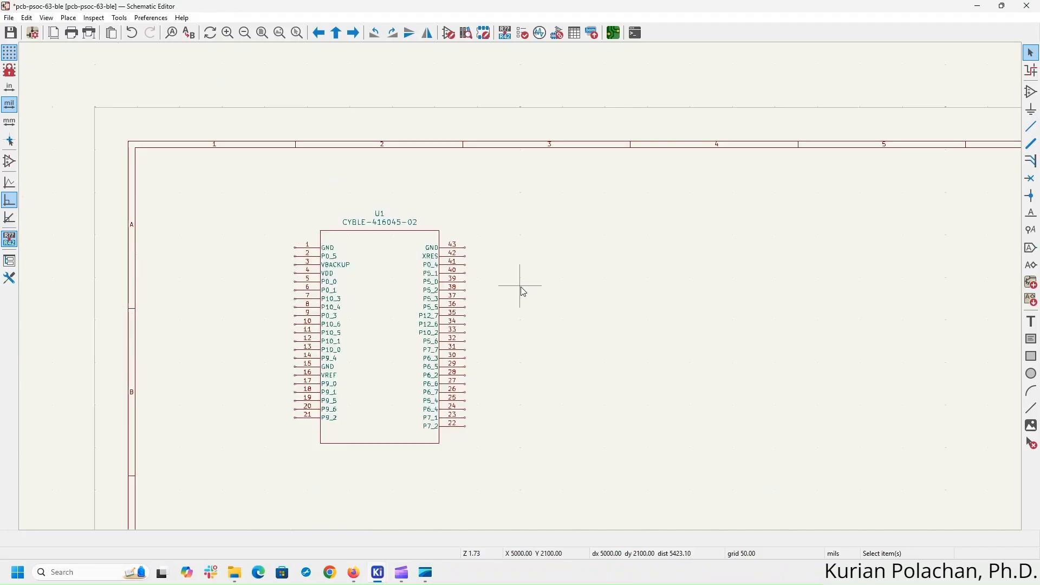
middle_click_drag(547, 342, 556, 218)
left_click(378, 254)
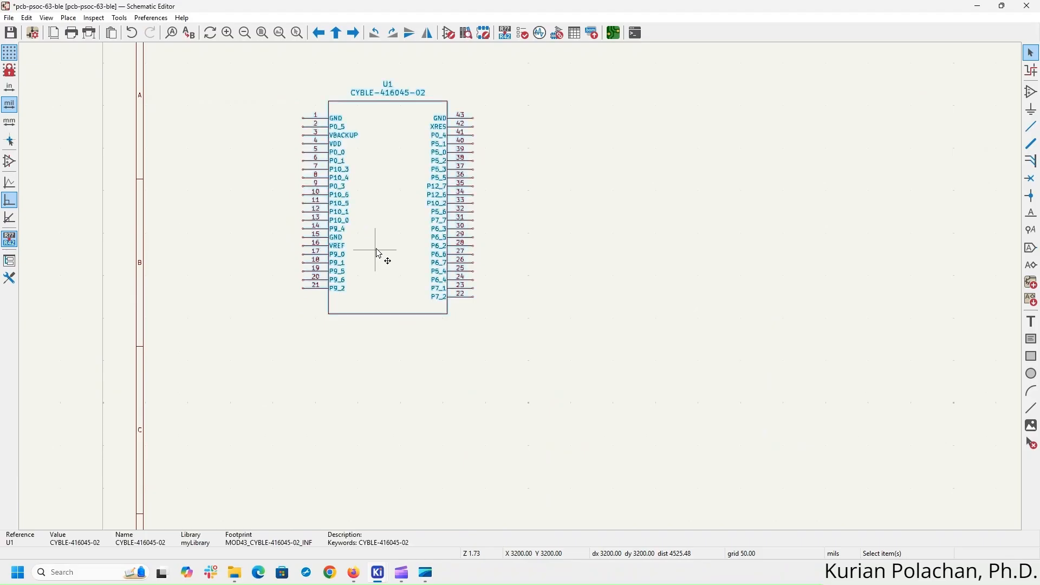
double_click(379, 253)
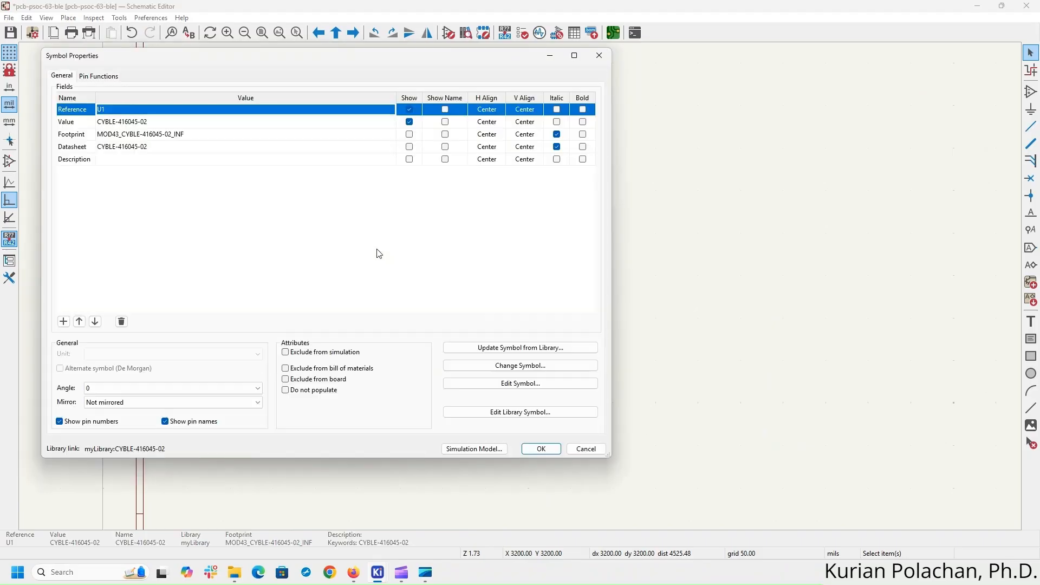
left_click(258, 139)
left_click(391, 134)
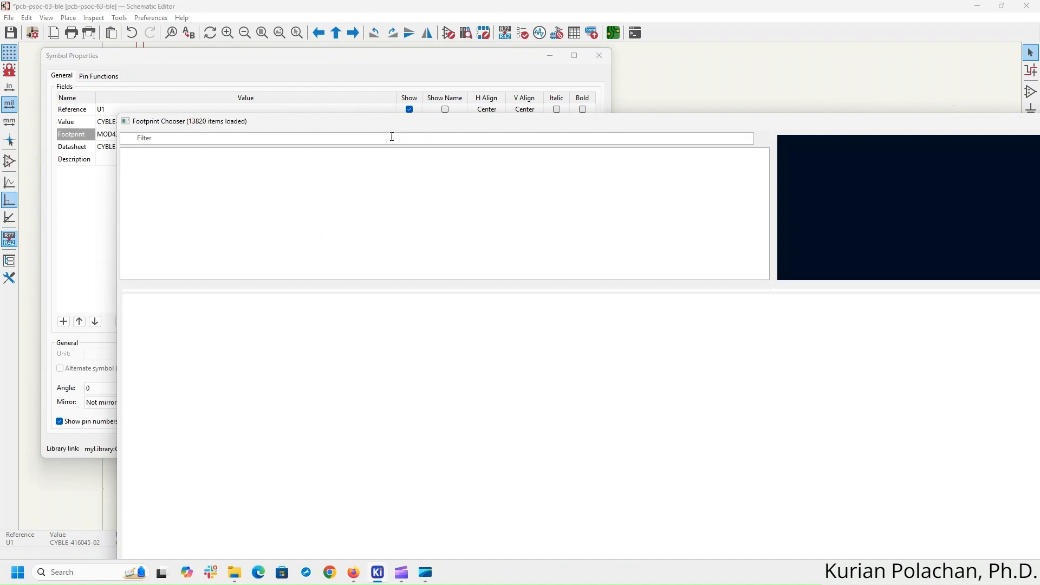
left_click(186, 180)
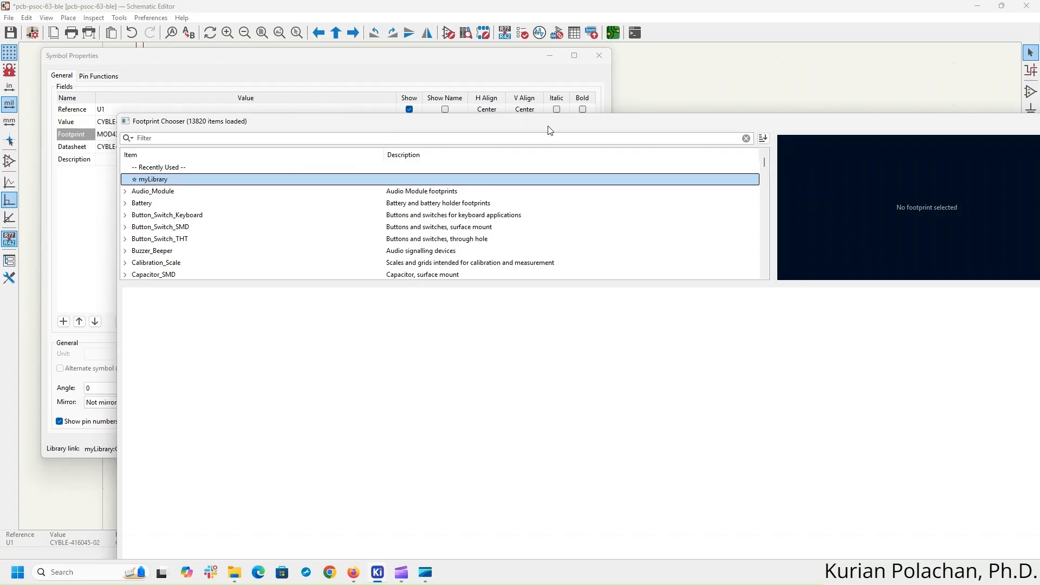
left_click_drag(650, 122, 573, 64)
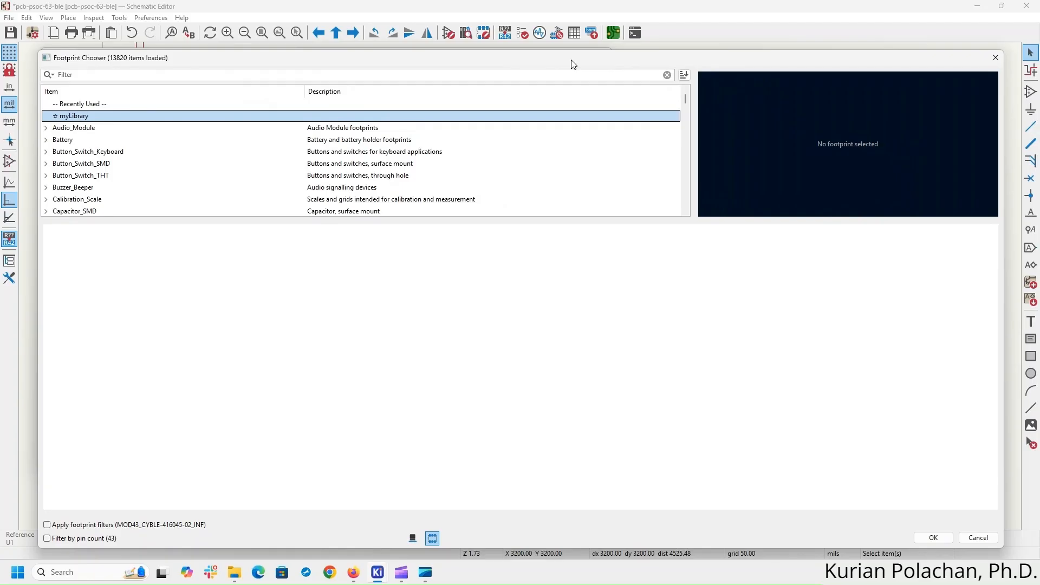
left_click(996, 57)
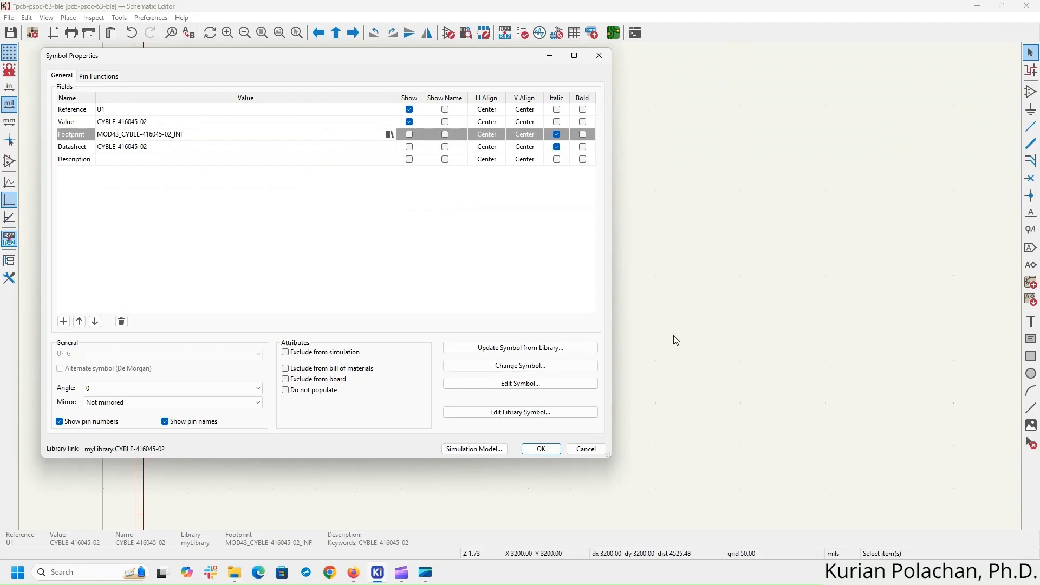
left_click(542, 449)
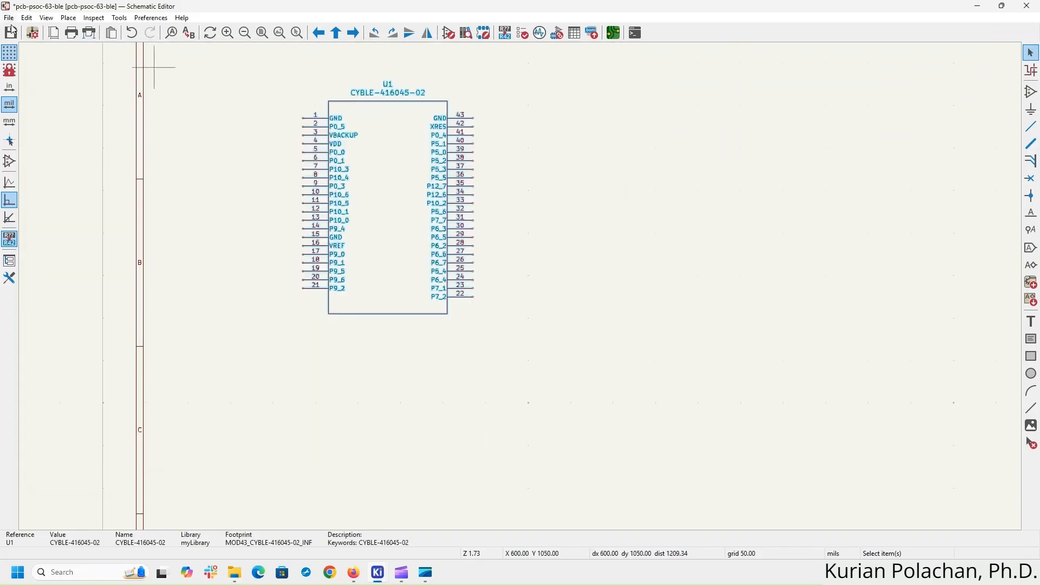
- Save the schematic and return to the KiCad project manager
left_click(11, 33)
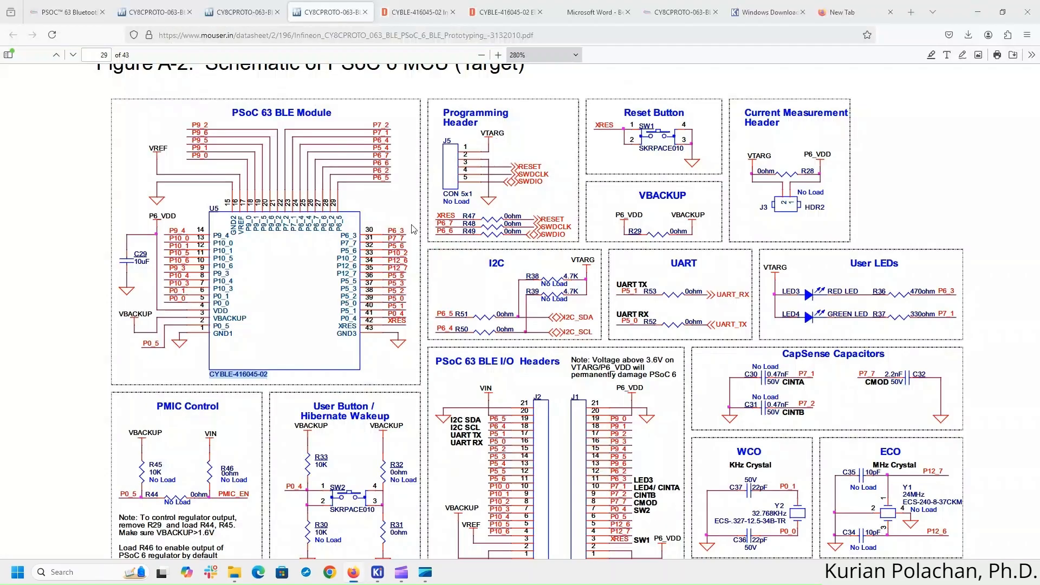
left_click(375, 576)
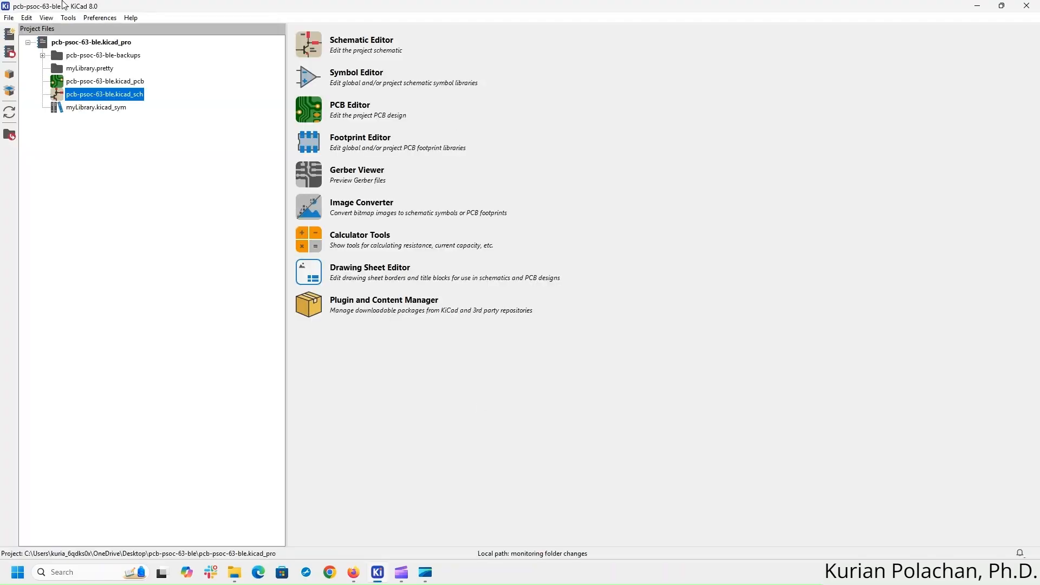
- Select myLibrary.pretty and launch the Footprint Editor
left_click(95, 72)
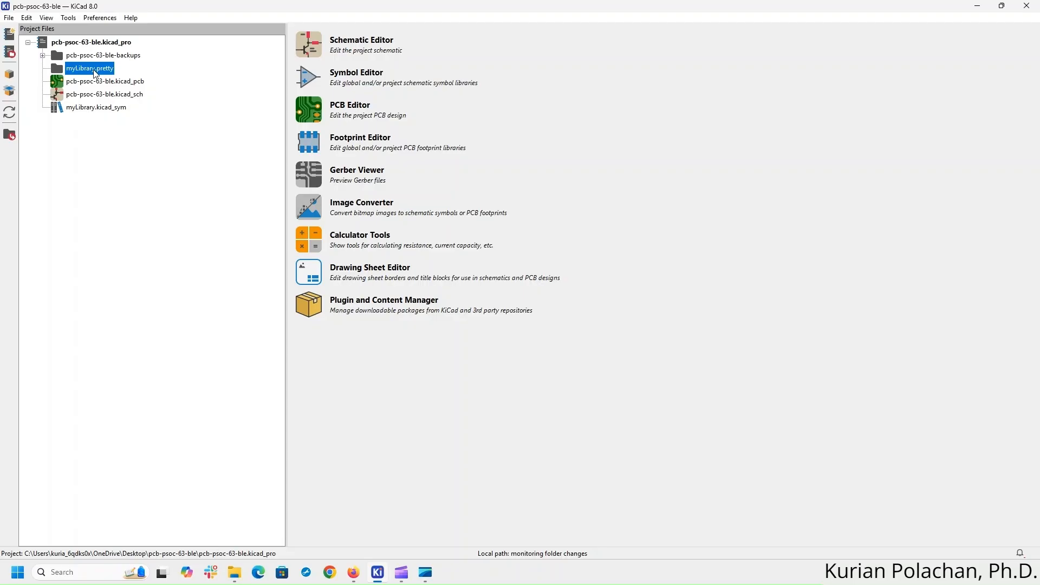
left_click(316, 143)
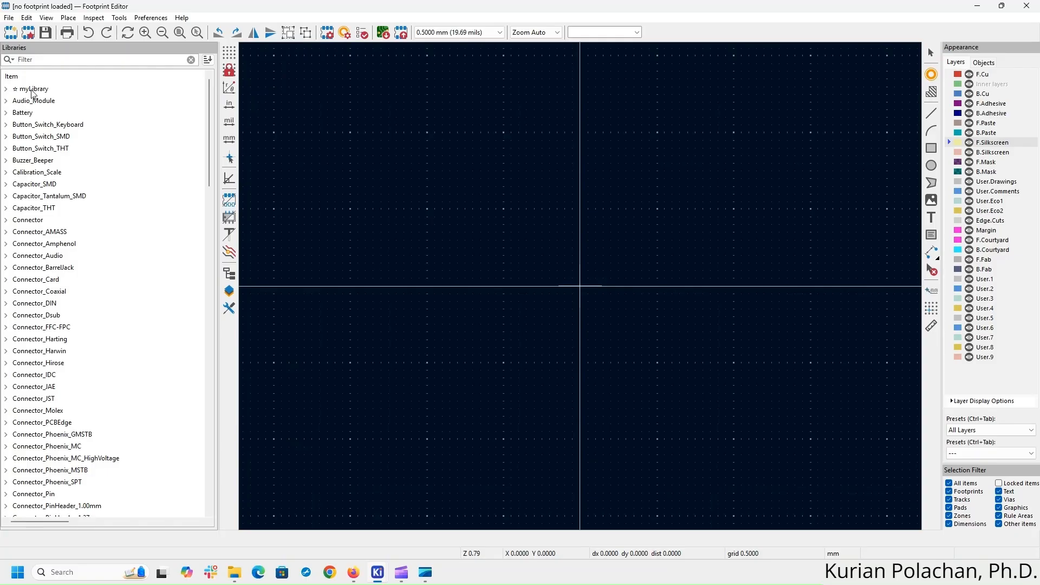
- Import MOD43_CYBLE-416045-02_INF.kicad_mod from the downloaded footprints.pretty folder into myLibrary
right_click(31, 90)
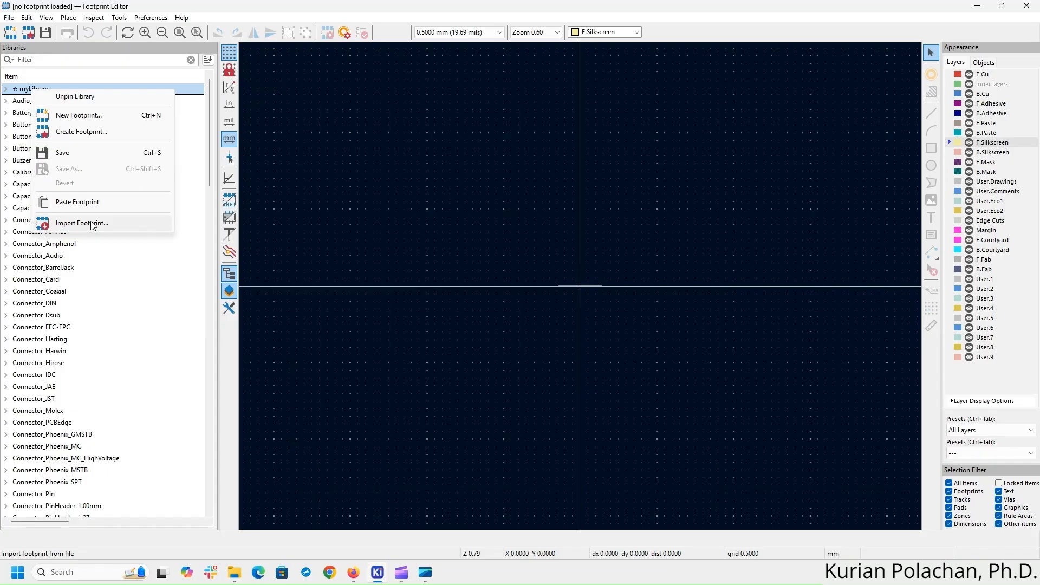
left_click(82, 223)
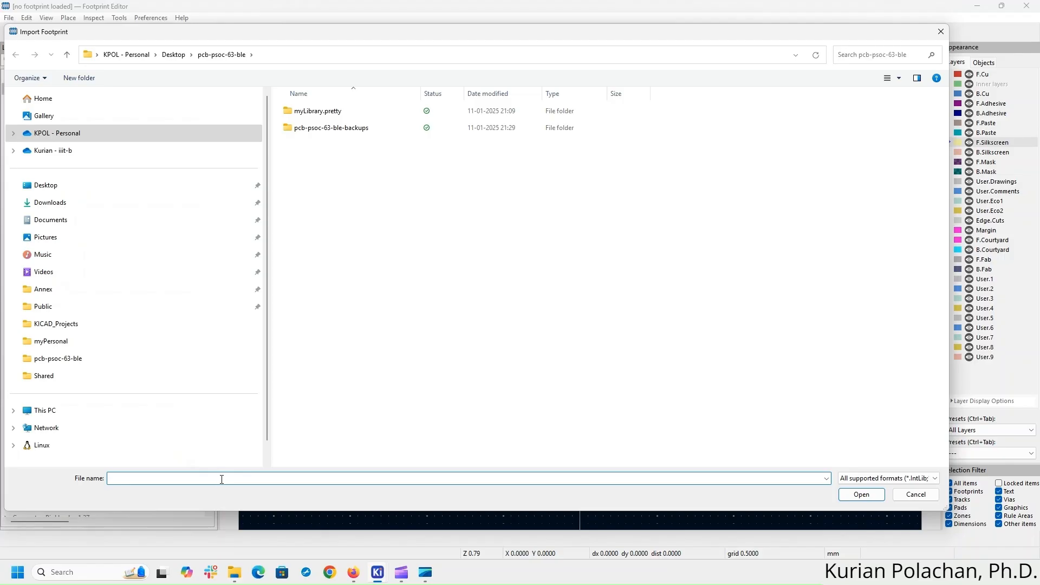
type("C:\\Users\\kuria_6qdks0x\\OneDrive\\Desktop\\CYBLE_416045_02(1)\\KiCADv6")
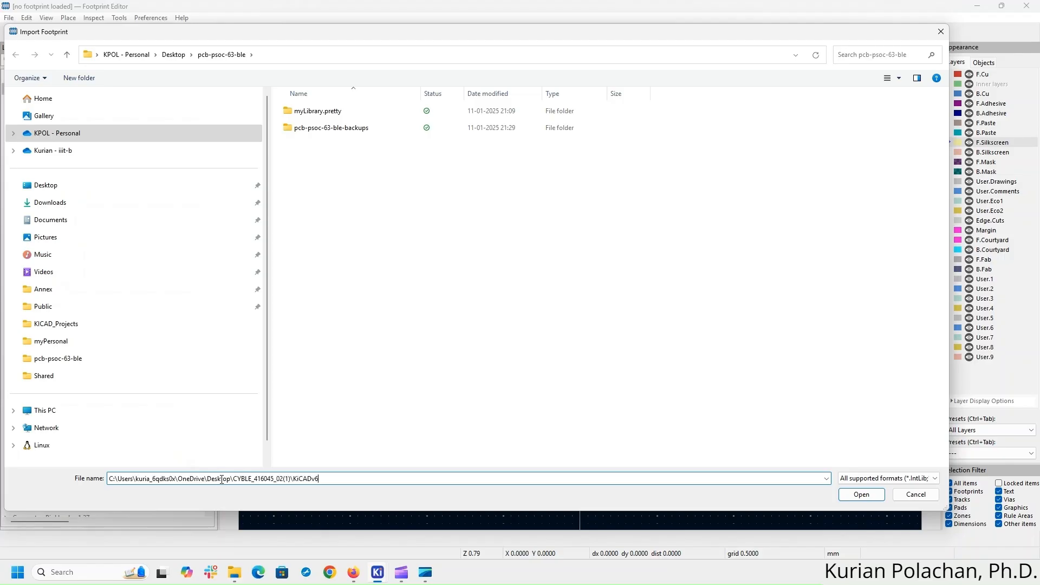
key("Return")
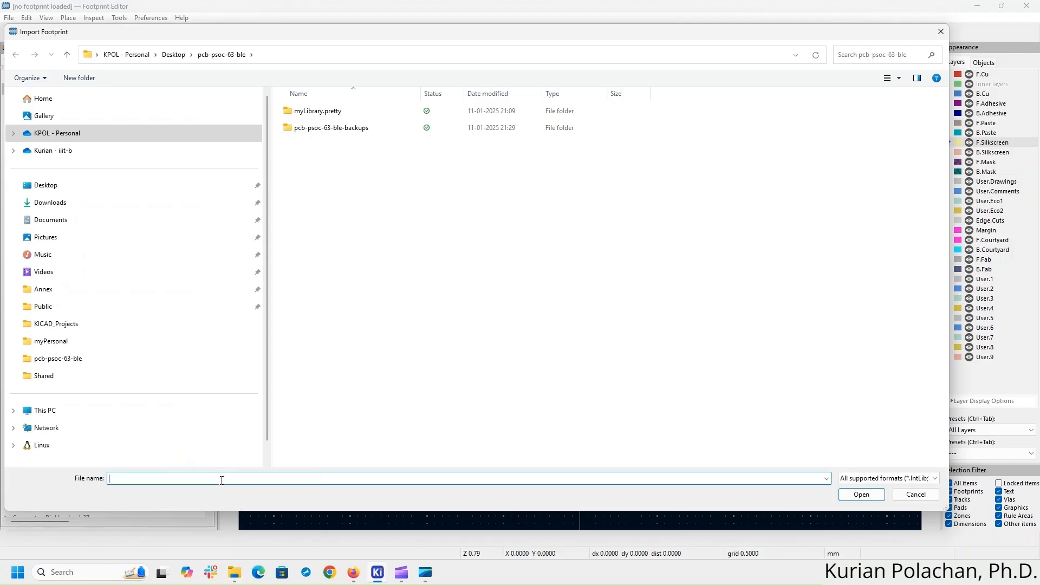
double_click(330, 111)
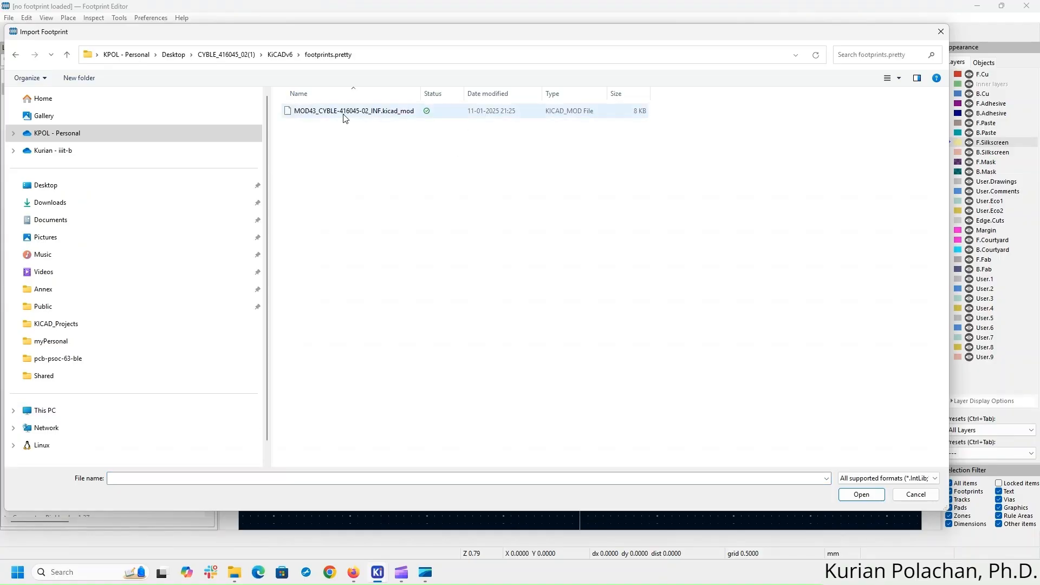
left_click(345, 113)
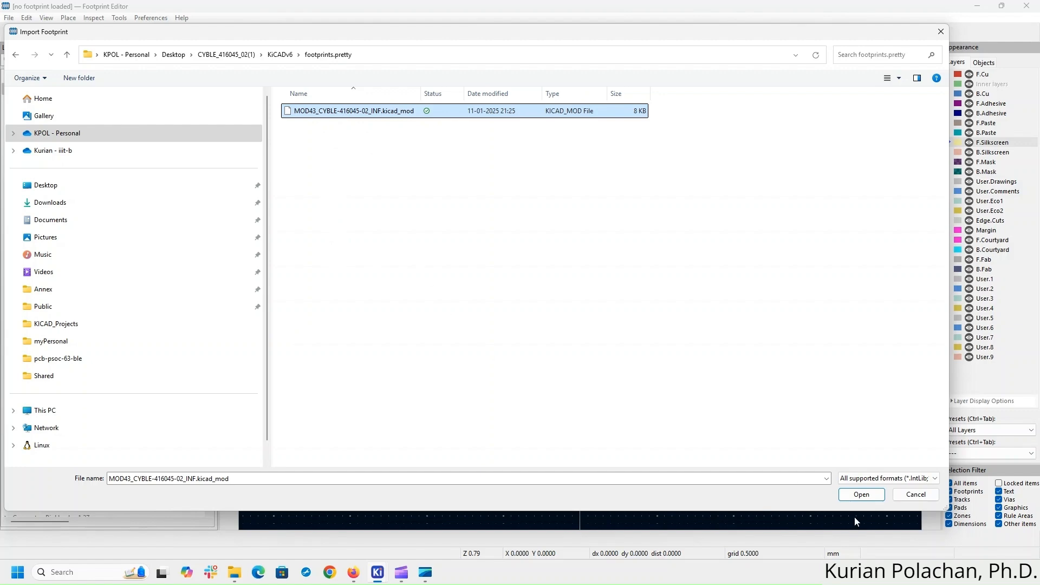
left_click(861, 495)
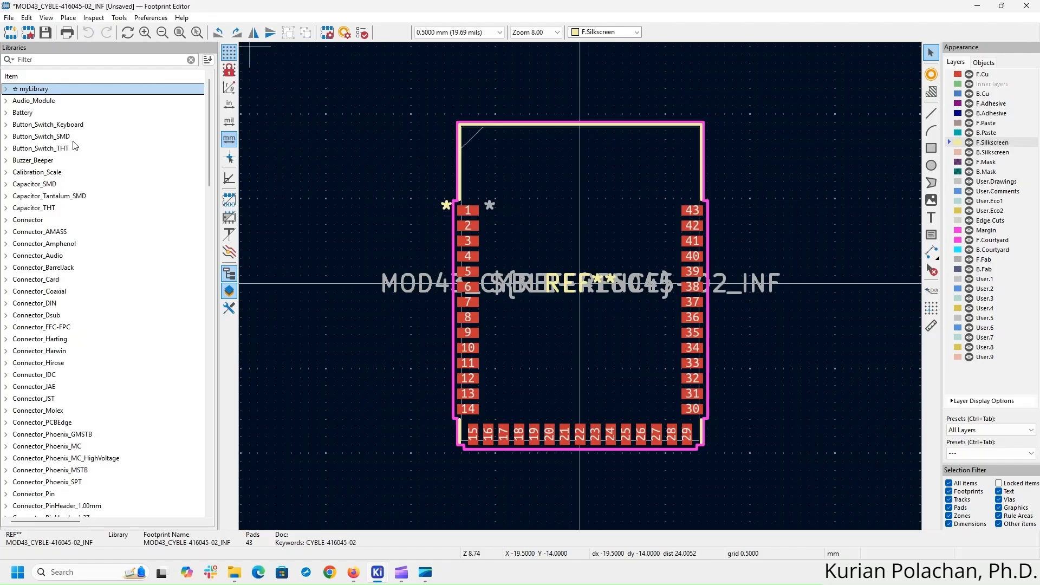
- Save the imported footprint into myLibrary when closing the Footprint Editor, then return to the project manager
left_click(6, 89)
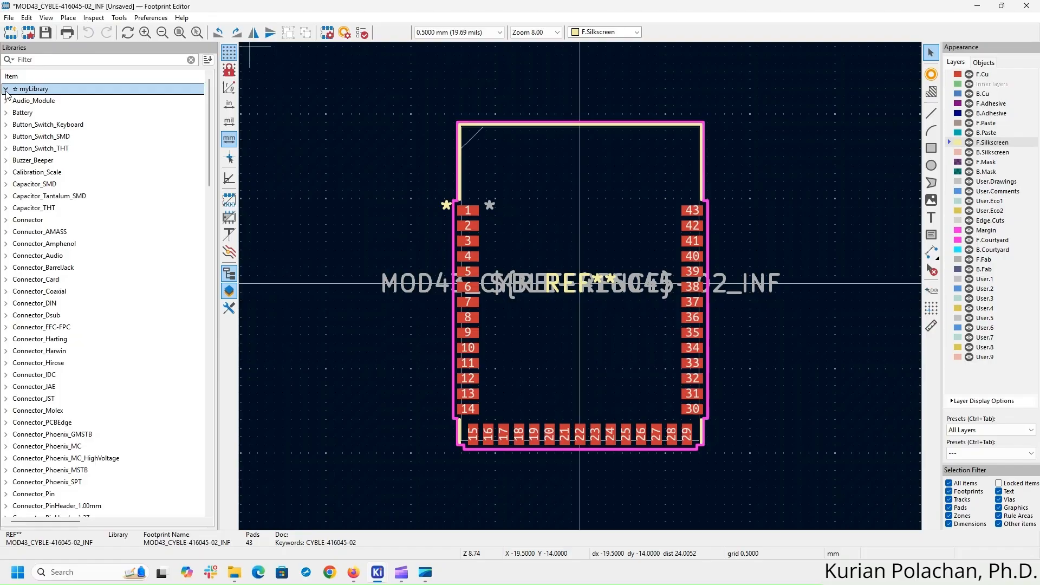
left_click(1027, 6)
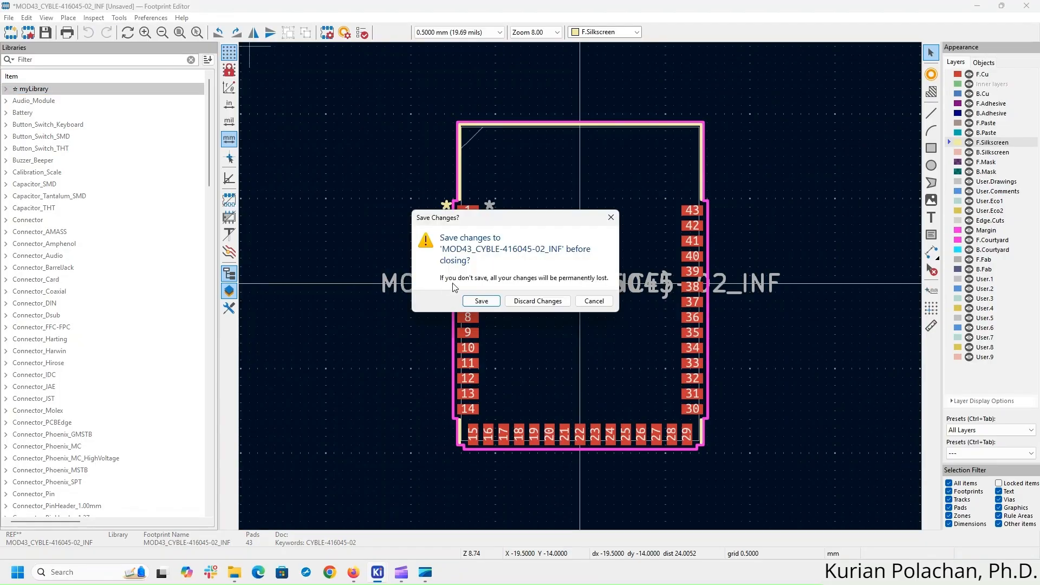
left_click(482, 301)
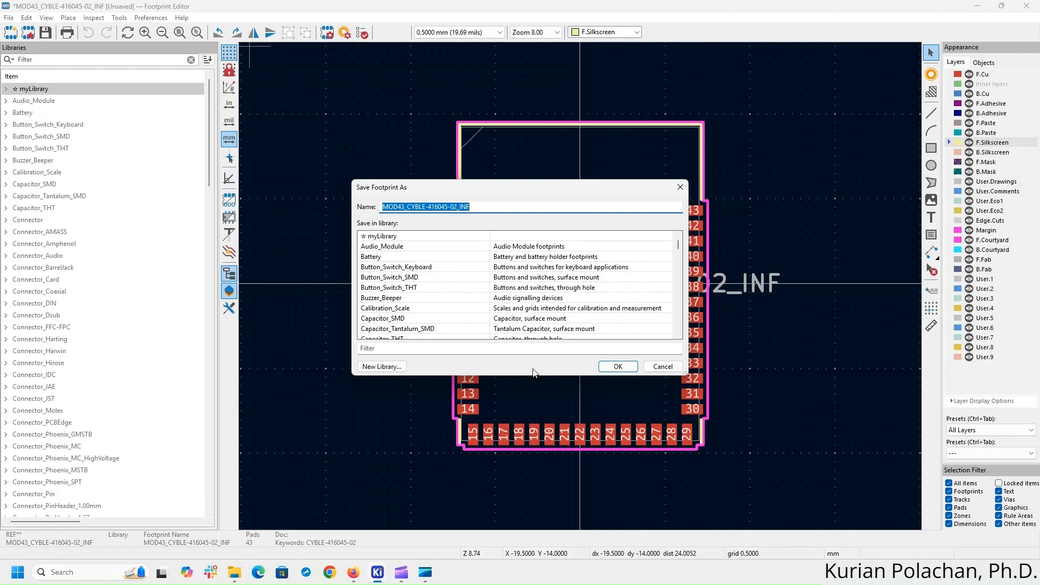
left_click(382, 237)
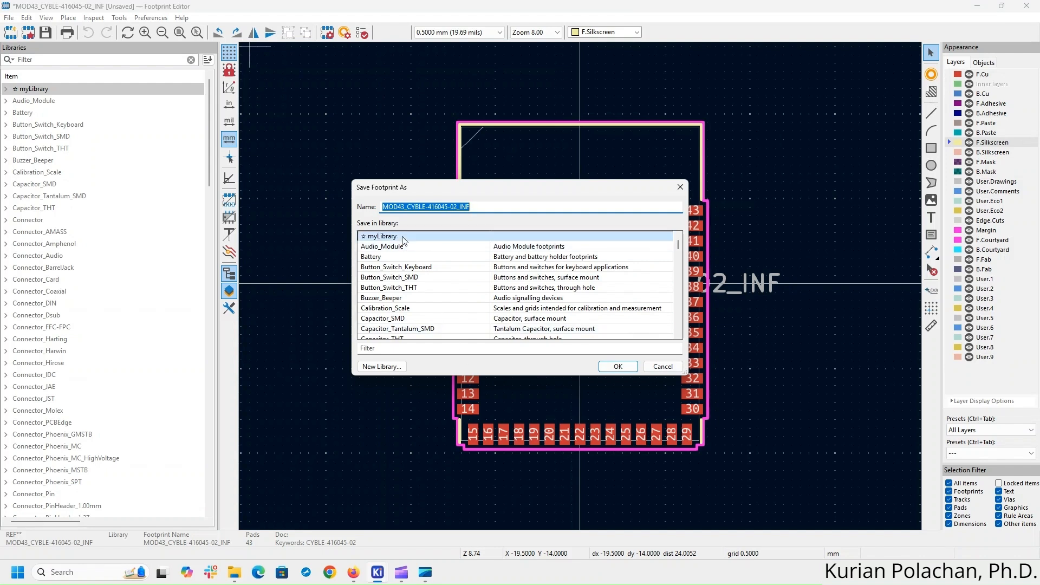
left_click(622, 367)
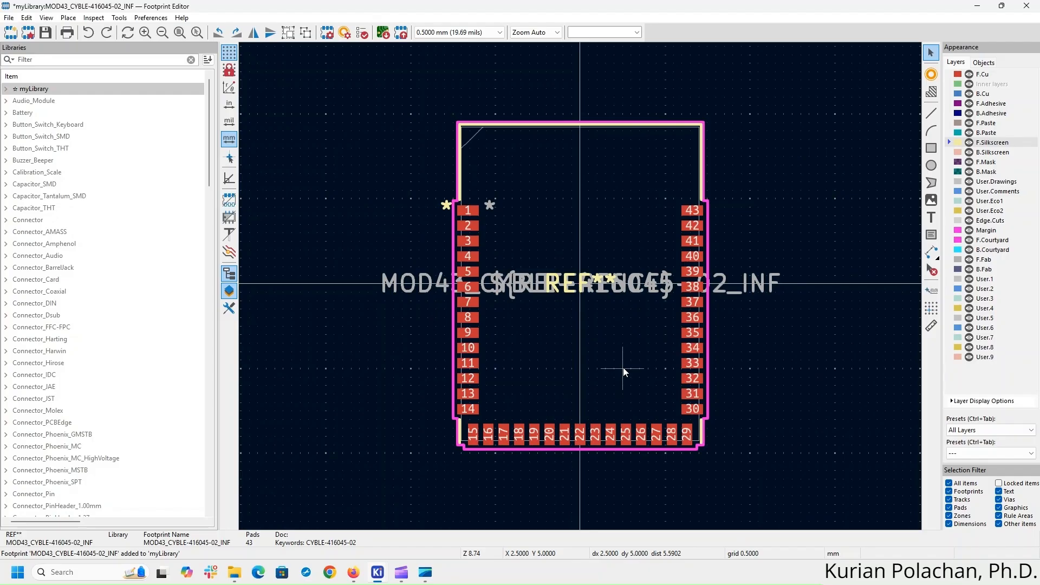
key("alt+Tab")
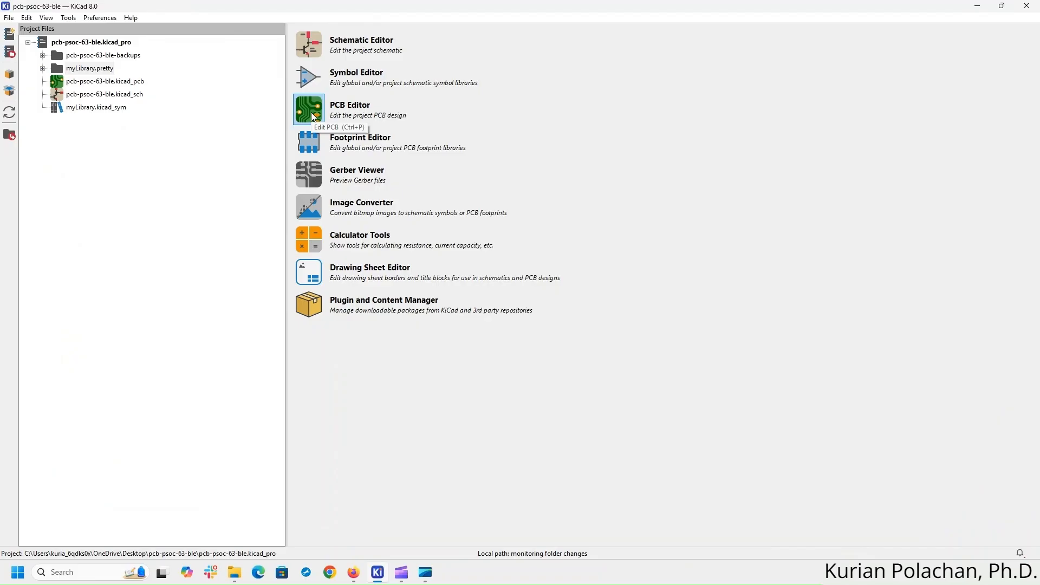
left_click(312, 145)
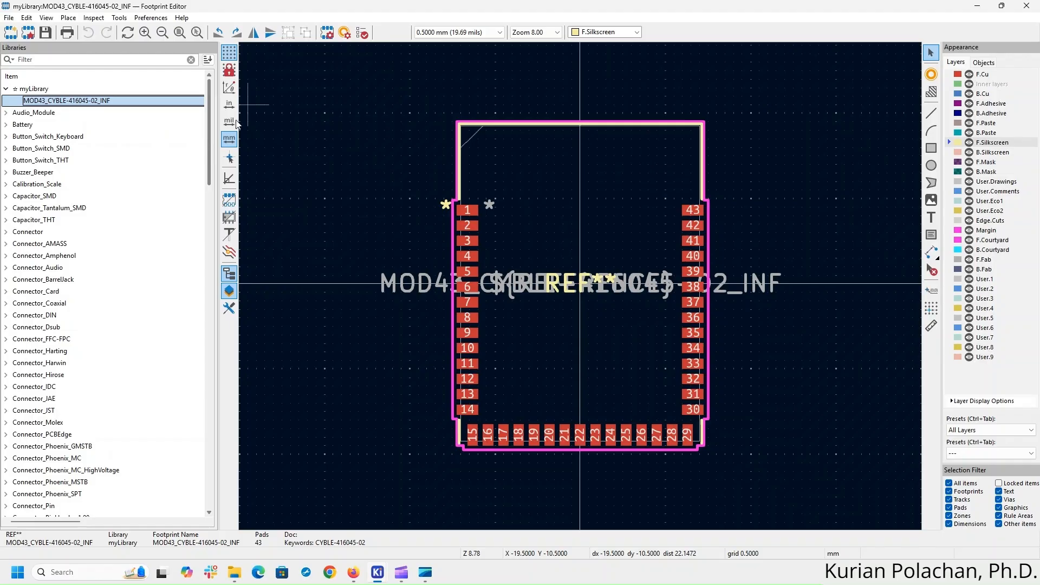
left_click(1033, 6)
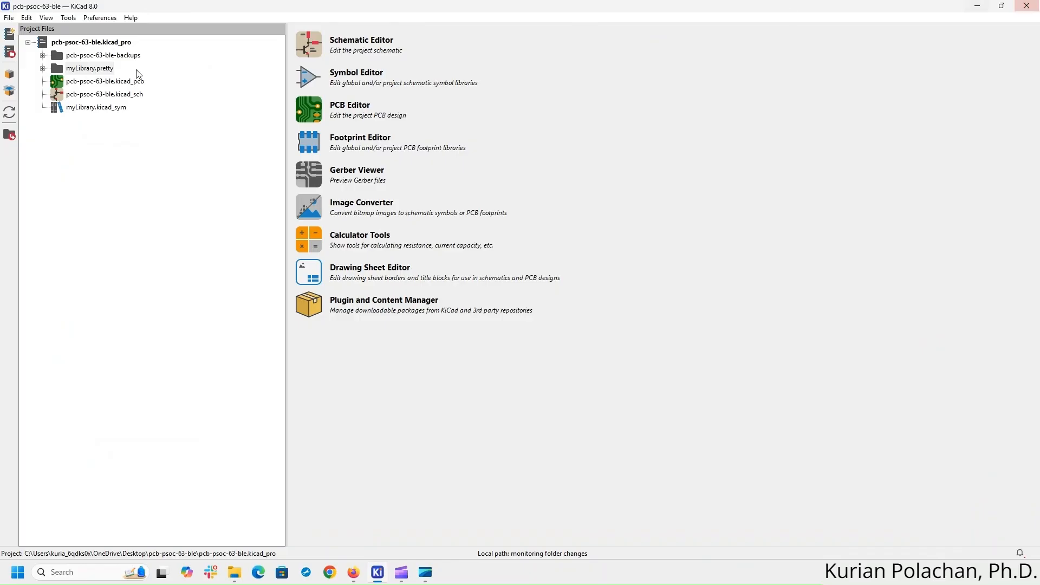
double_click(115, 96)
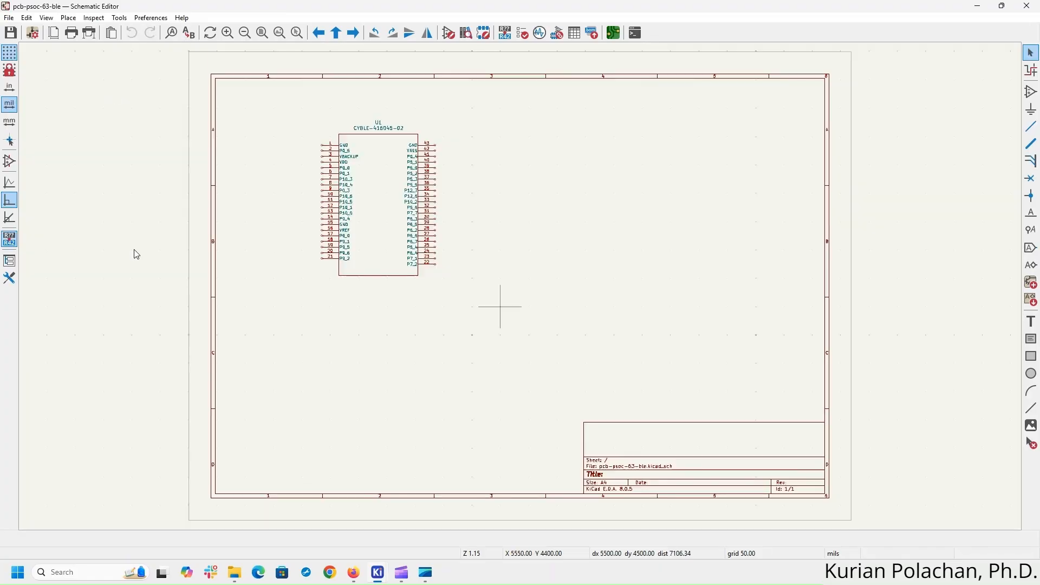
- Select the U1 CYBLE-416045-02 symbol on the schematic
left_click(373, 194)
- Set U1's footprint to myLibrary:MOD43_CYBLE-416045-02_INF in its symbol properties
double_click(373, 194)
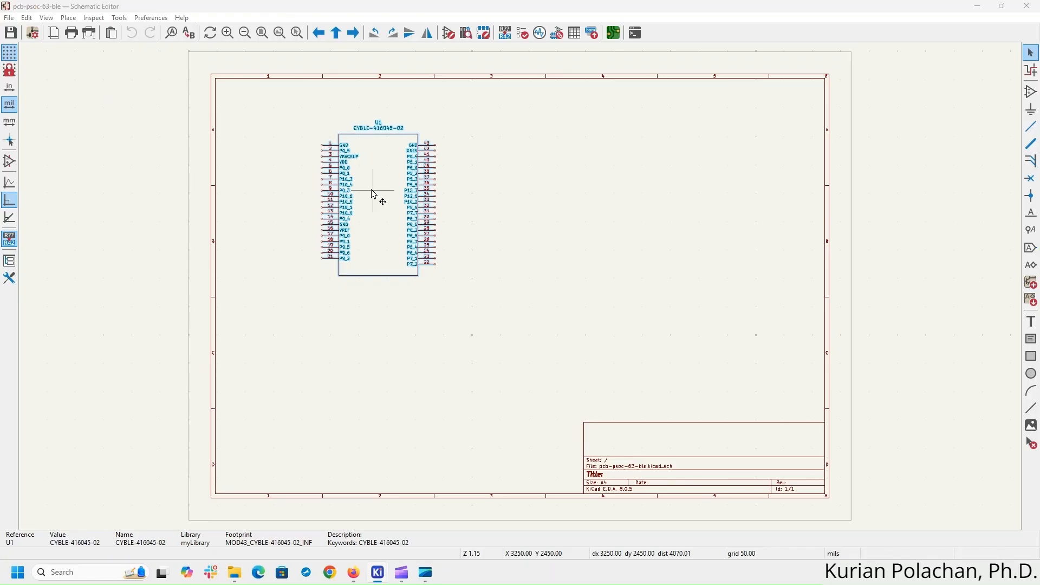
left_click(314, 136)
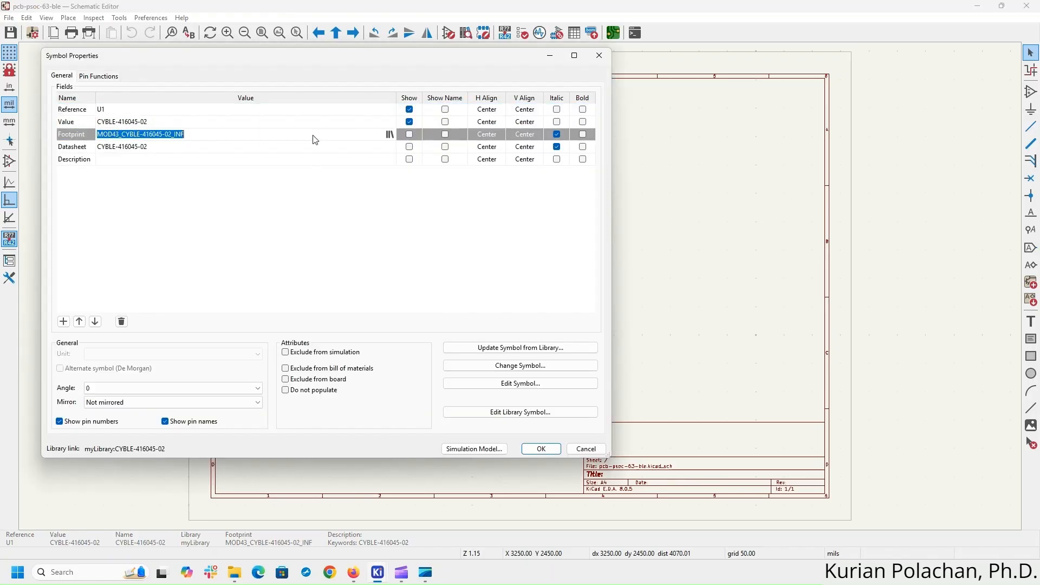
left_click(390, 135)
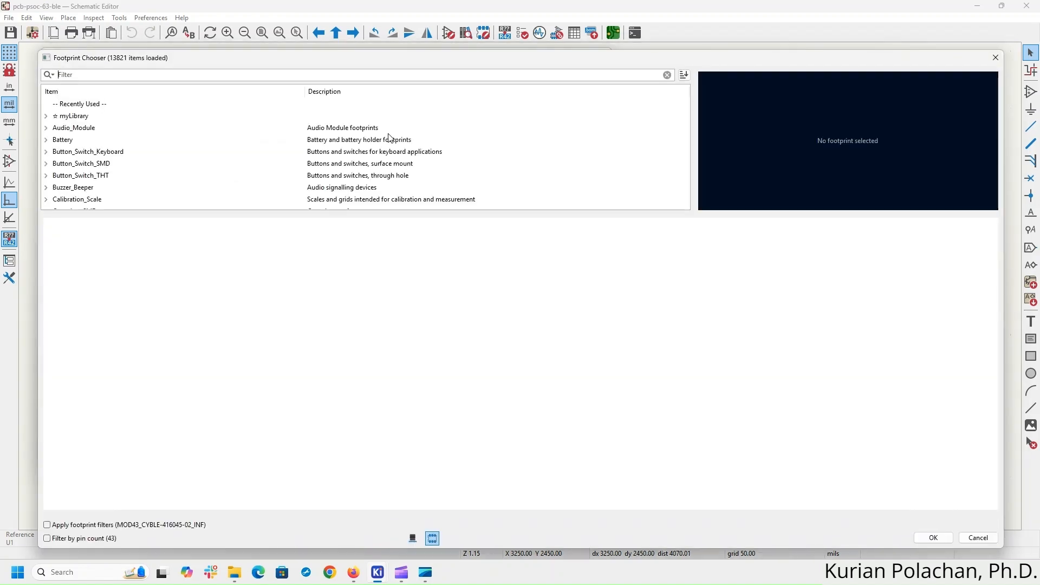
left_click(69, 127)
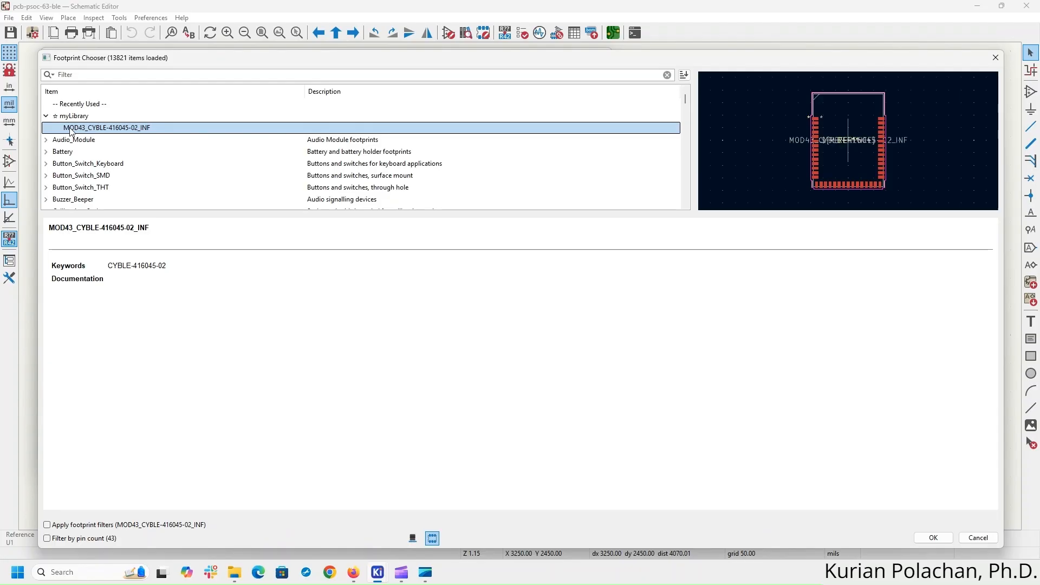
left_click(946, 539)
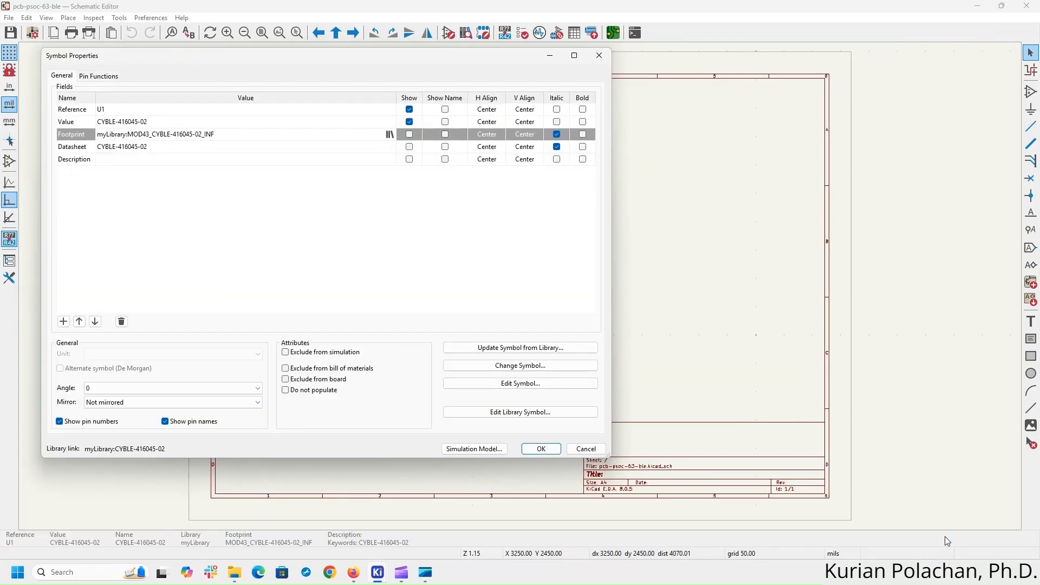
left_click(542, 448)
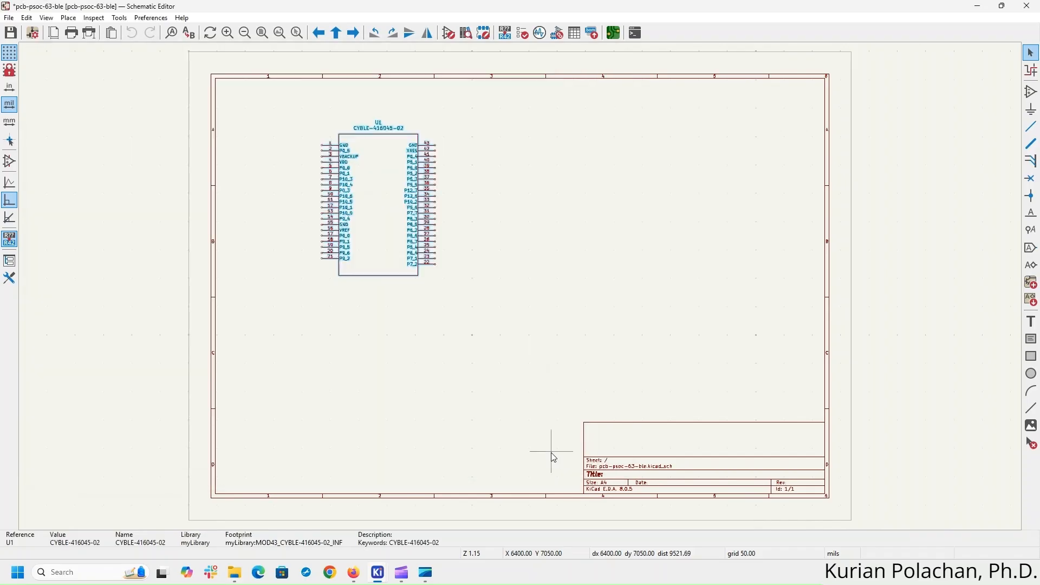
- Save the schematic with U1's footprint assignment, then bring Clipchamp's recorder window forward
left_click(627, 320)
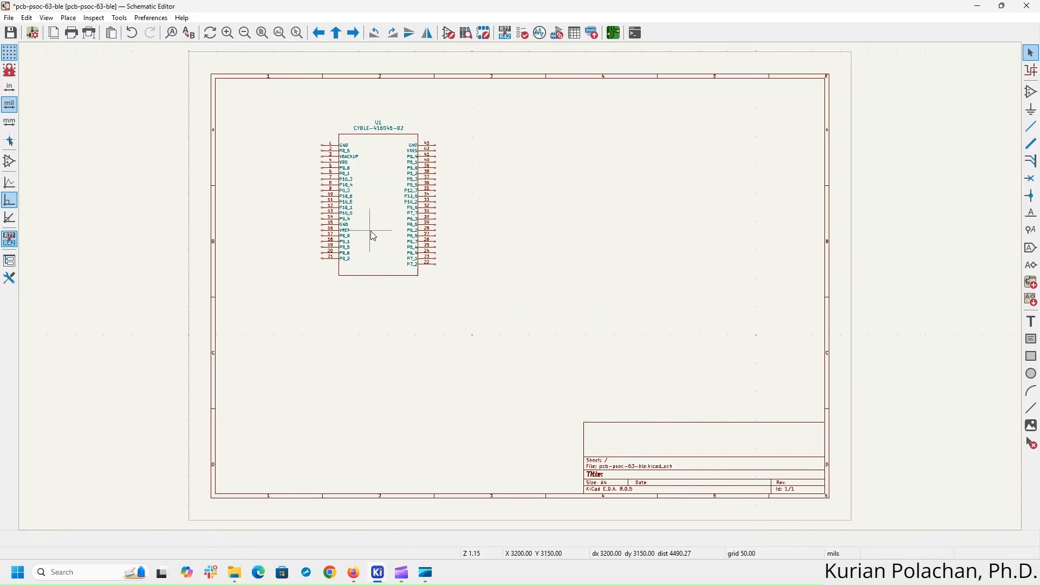
left_click(10, 33)
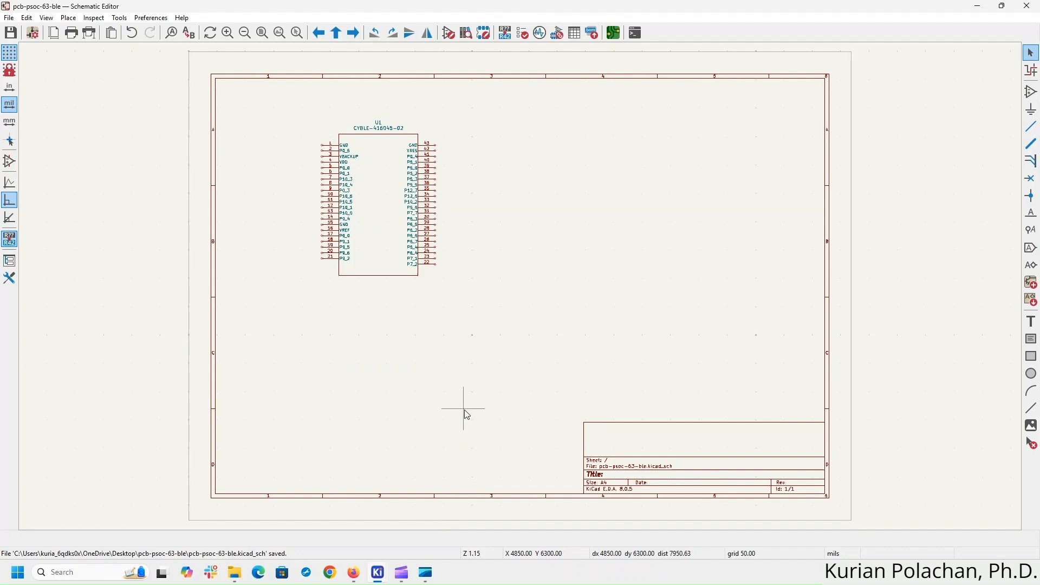
left_click(402, 573)
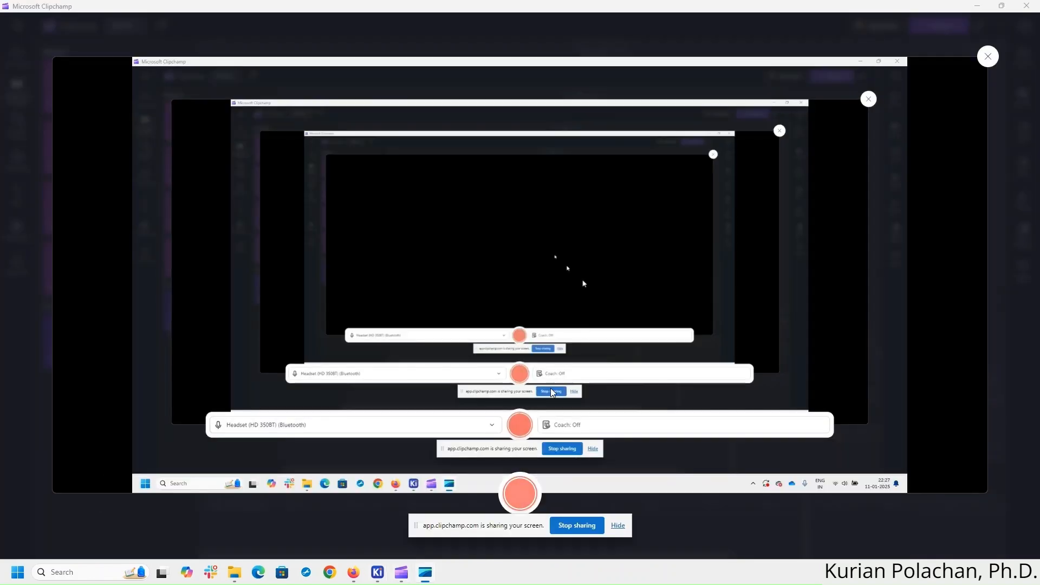
- Return from Clipchamp to KiCad's Schematic Editor showing the saved U1 schematic
mouse_move(375, 577)
left_click(434, 517)
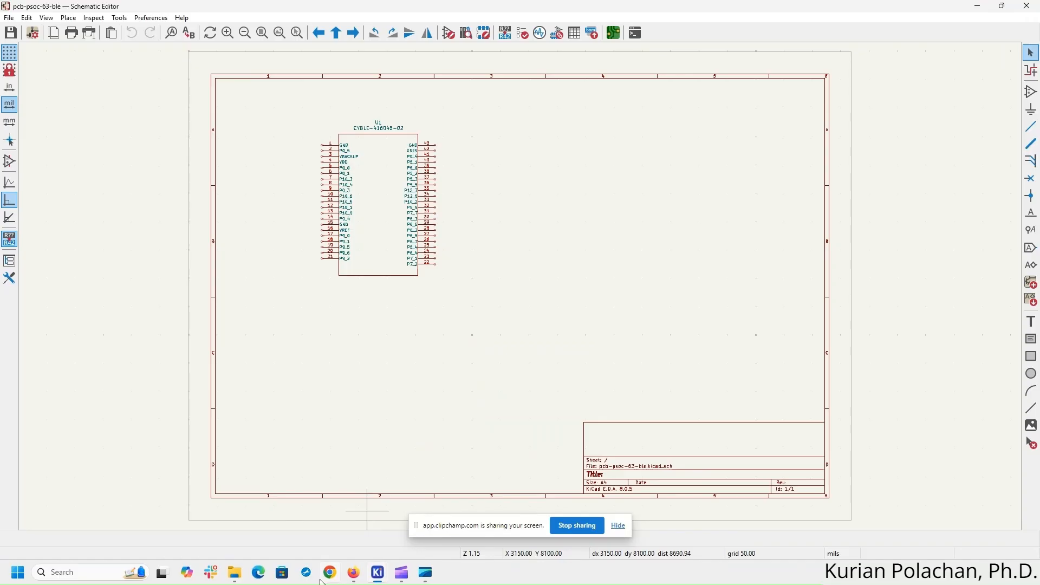
- Switch to the CY8CPROTO-063-BLE kit datasheet's Kit Contents page in Firefox
left_click(353, 573)
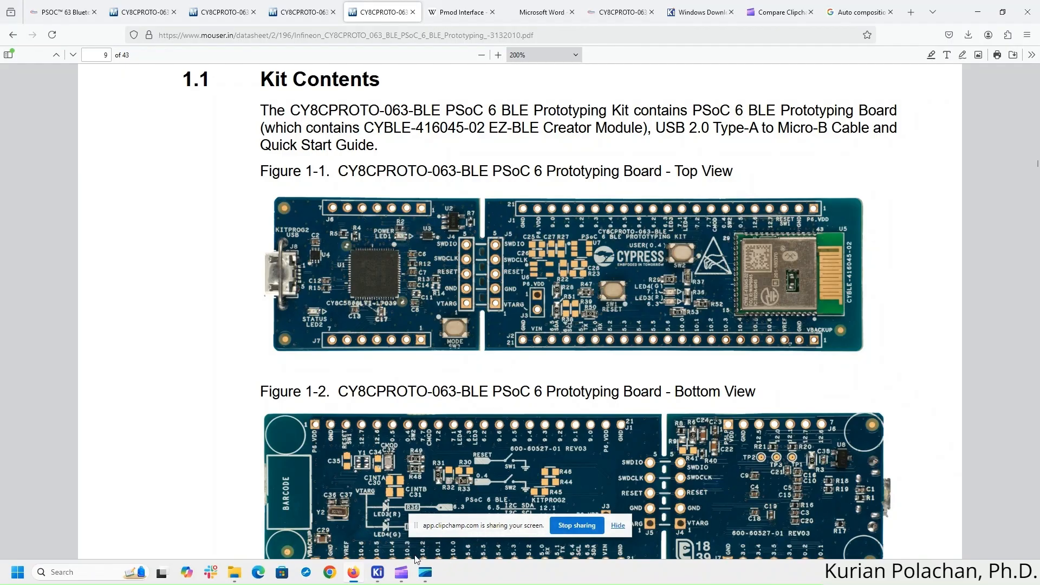
- Place connector J1 (Conn_01x05, JST EH 1x05 vertical footprint) below-left of U1
mouse_move(378, 574)
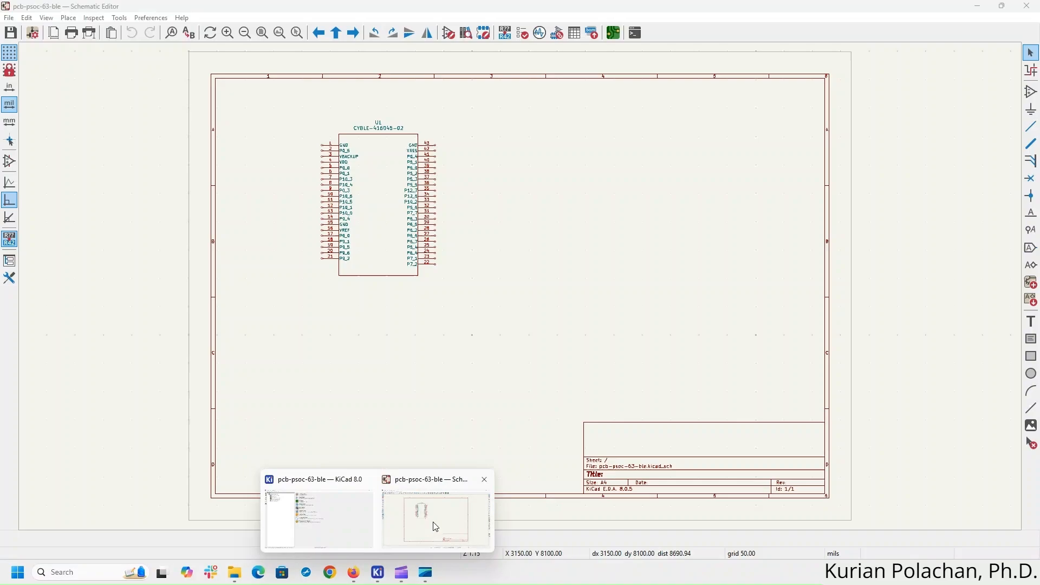
left_click(385, 536)
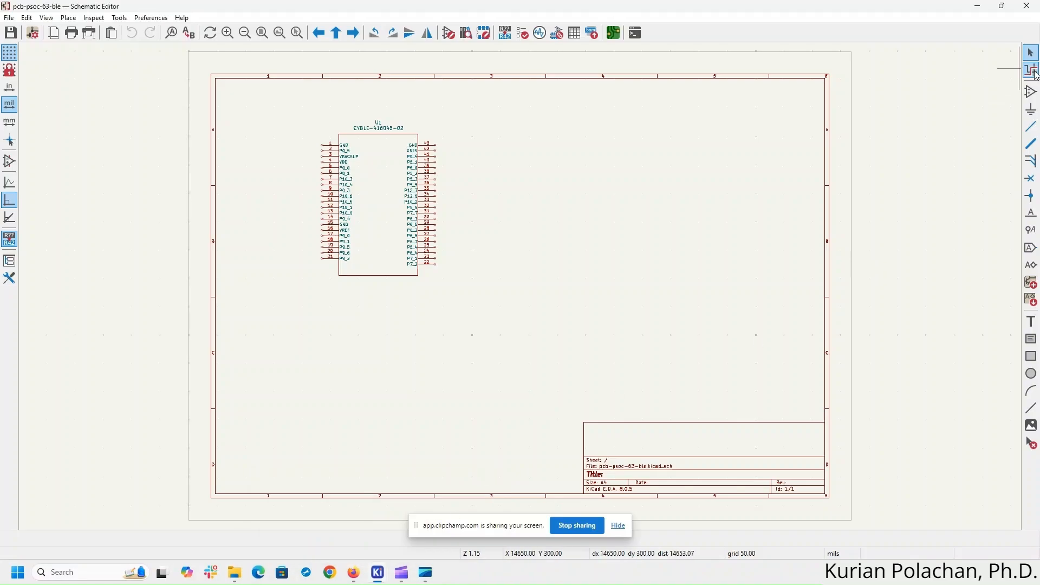
left_click(1031, 93)
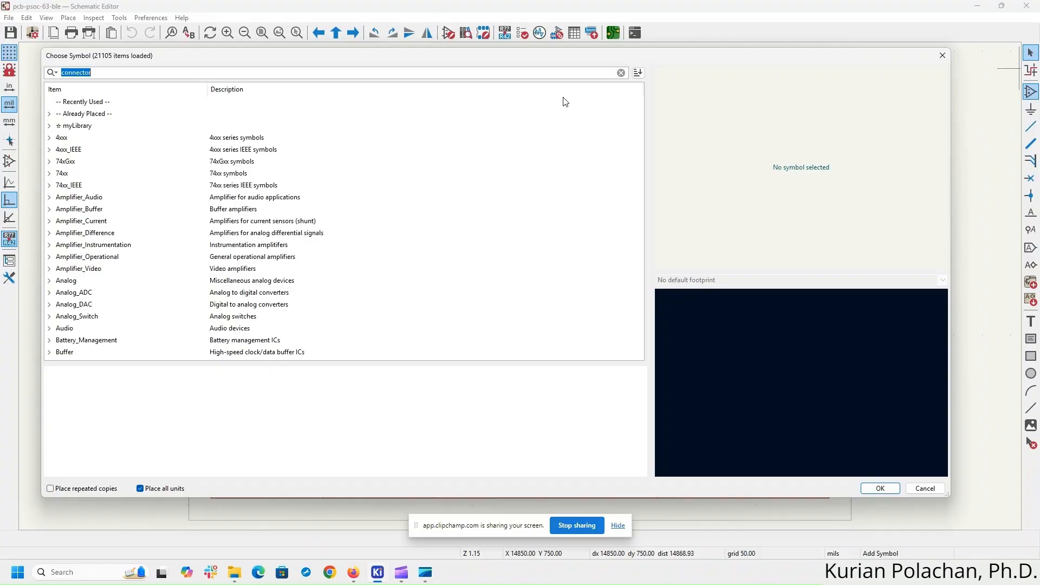
left_click(140, 75)
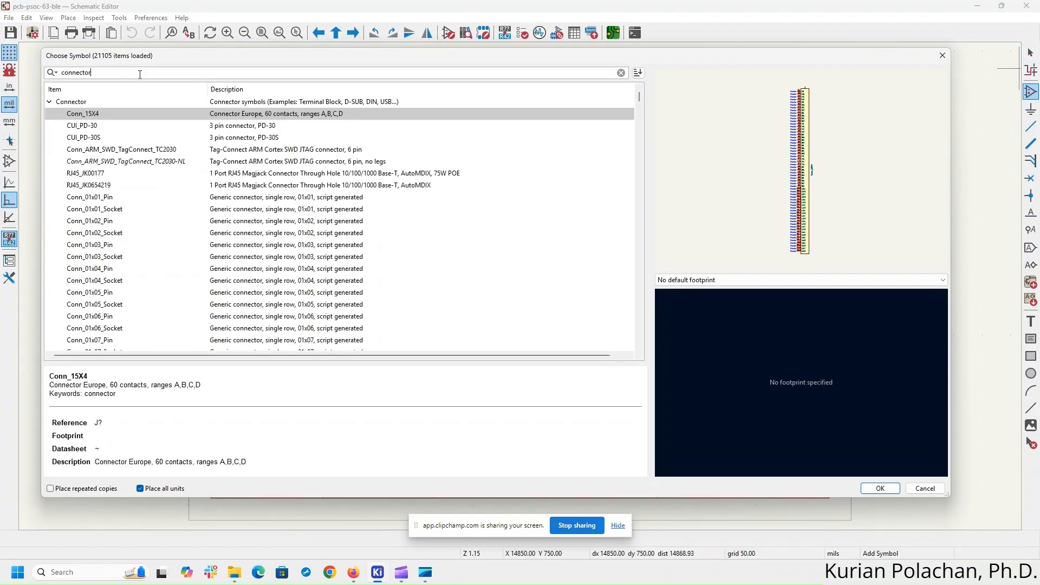
left_click(50, 101)
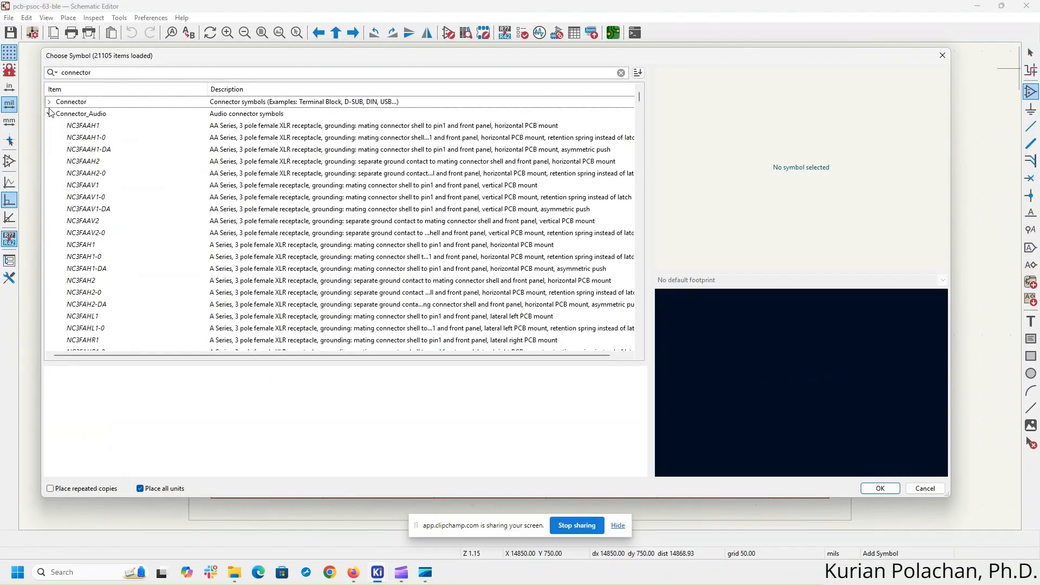
left_click(49, 114)
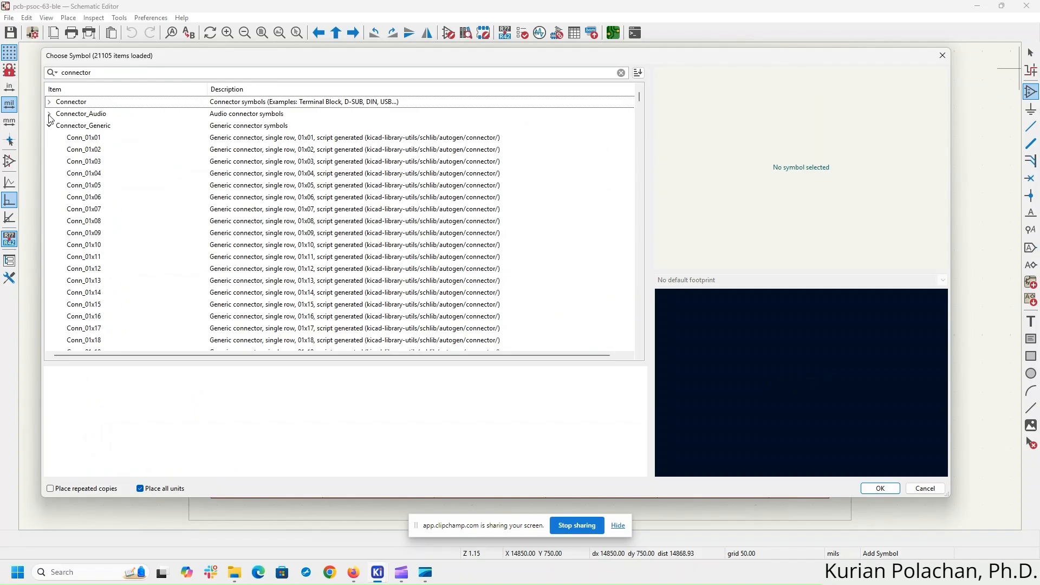
left_click(100, 127)
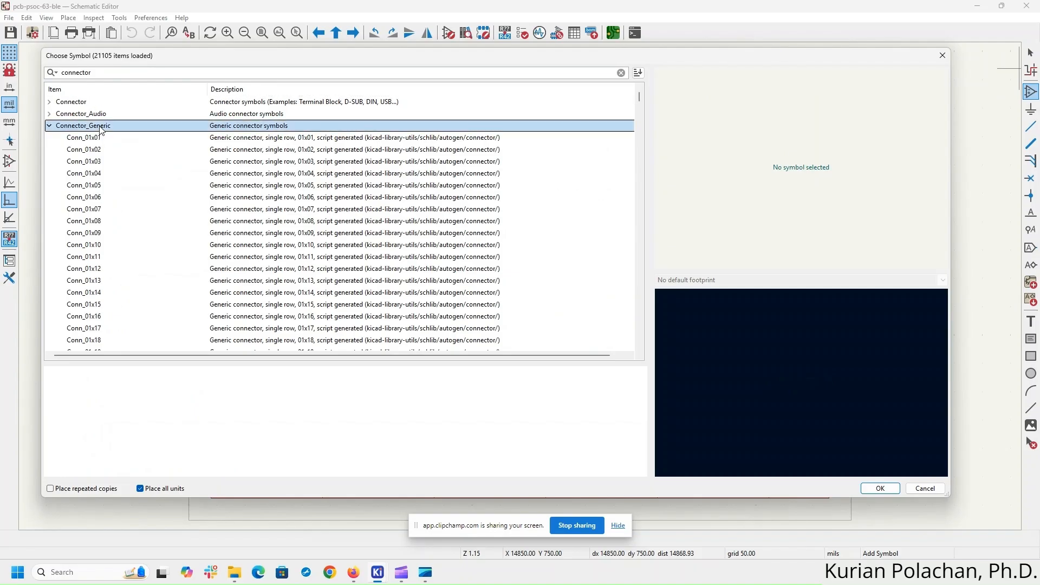
left_click(99, 188)
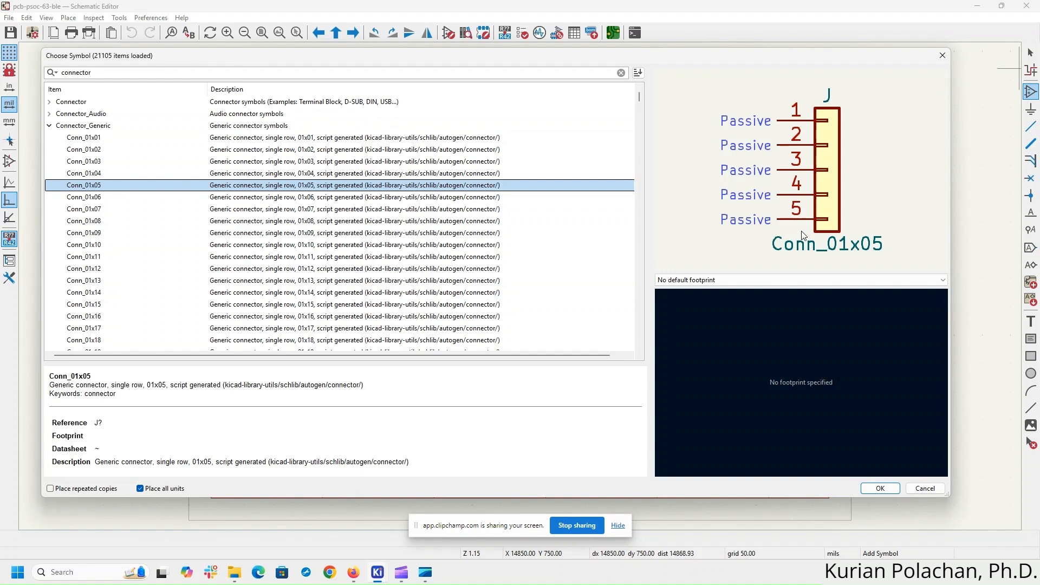
left_click(720, 279)
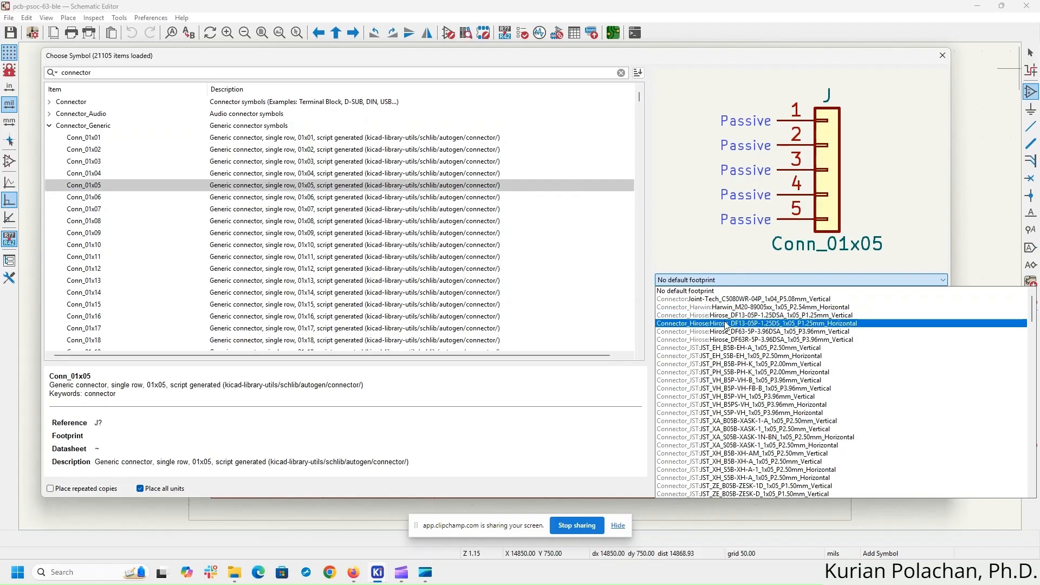
left_click(858, 350)
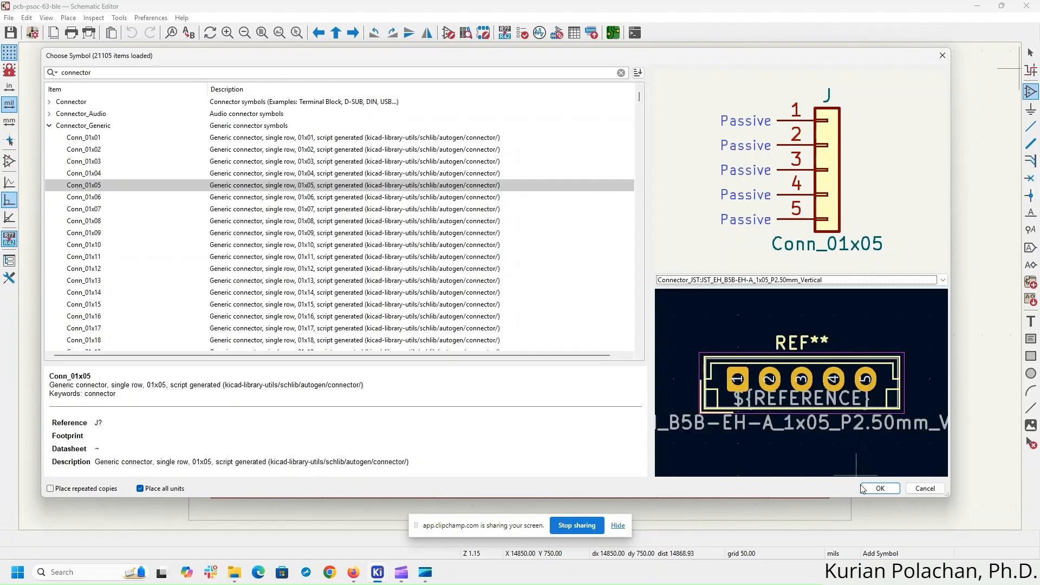
left_click(880, 489)
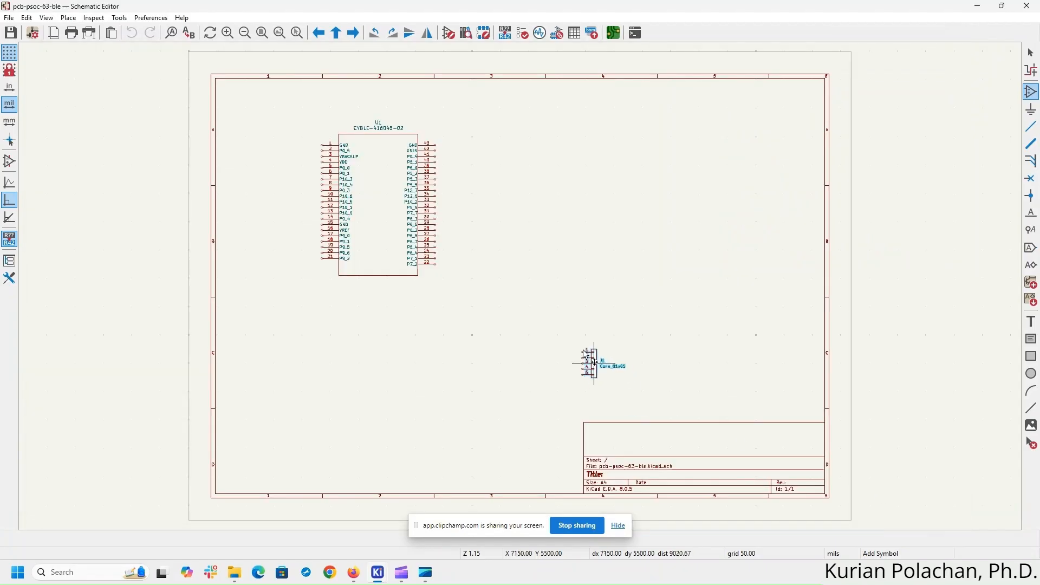
left_click(270, 335)
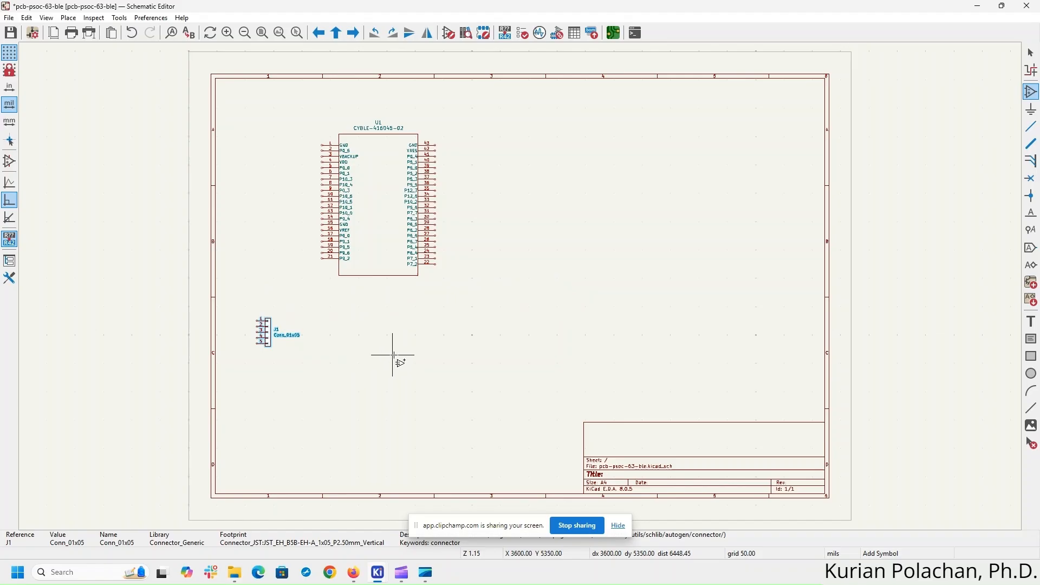
- Cancel a second symbol placement and switch back to the Firefox datasheet
key("Escape")
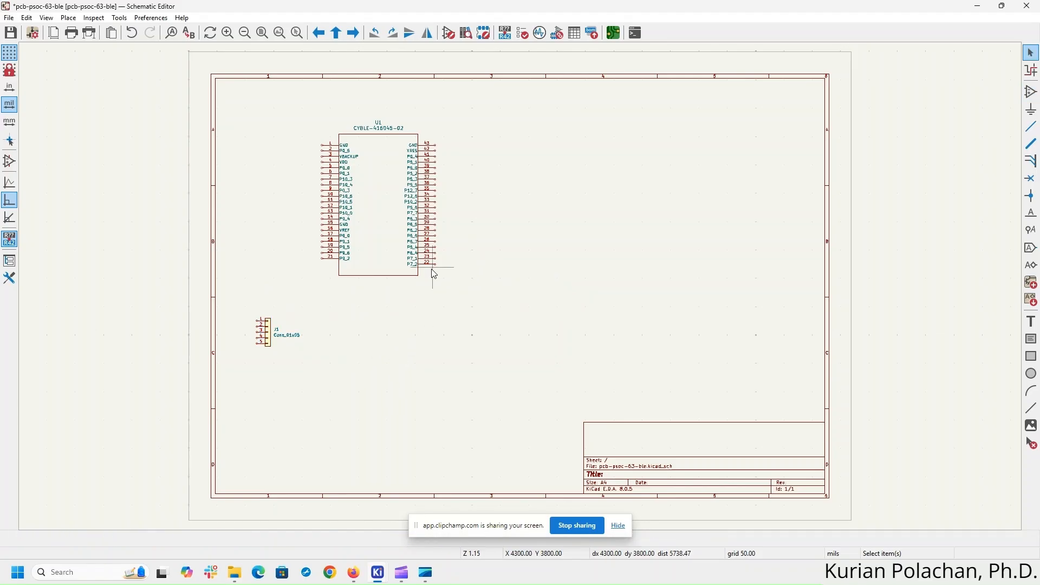
left_click(1033, 93)
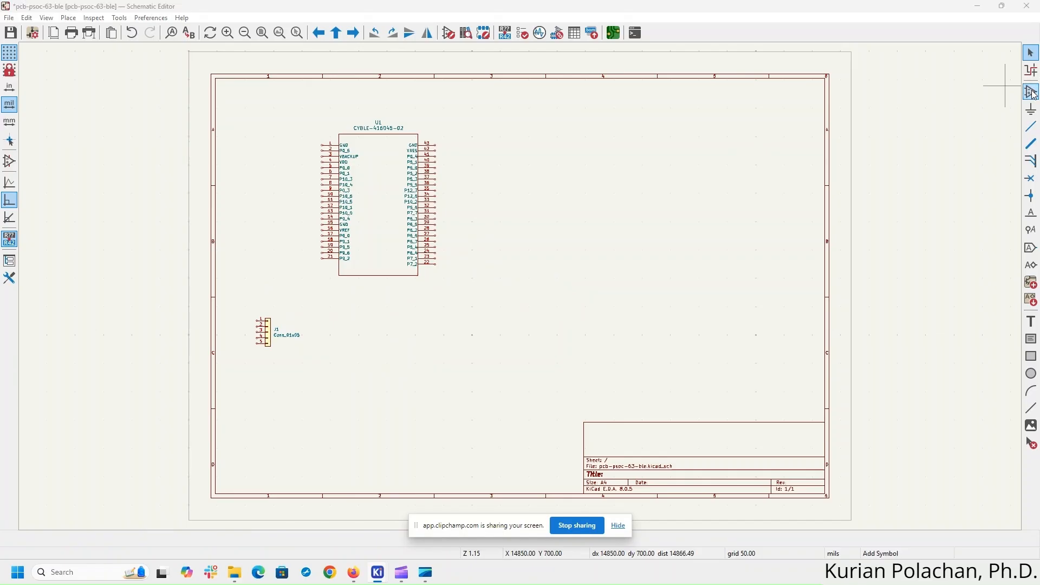
left_click(926, 137)
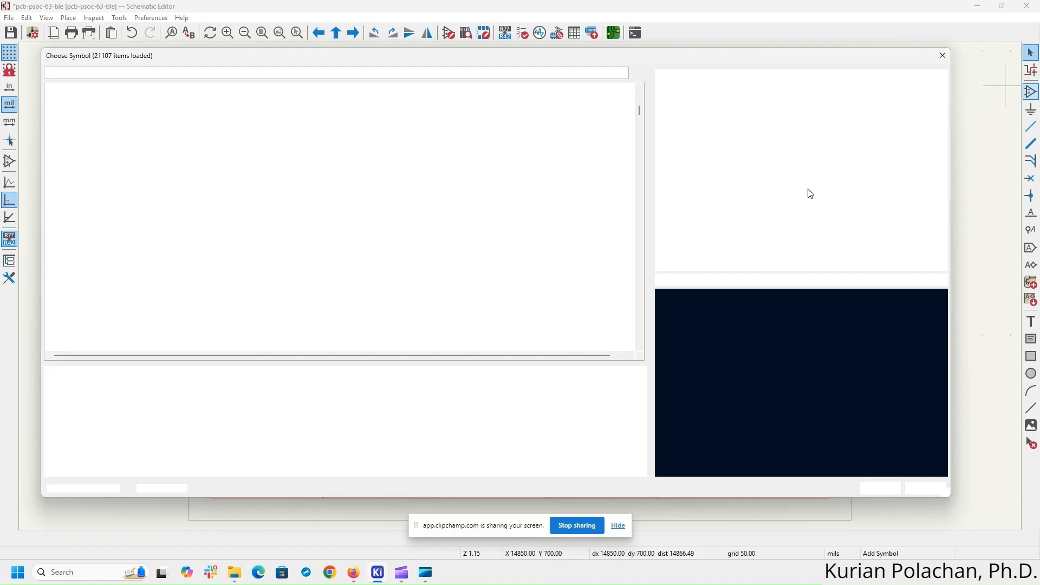
key("Escape")
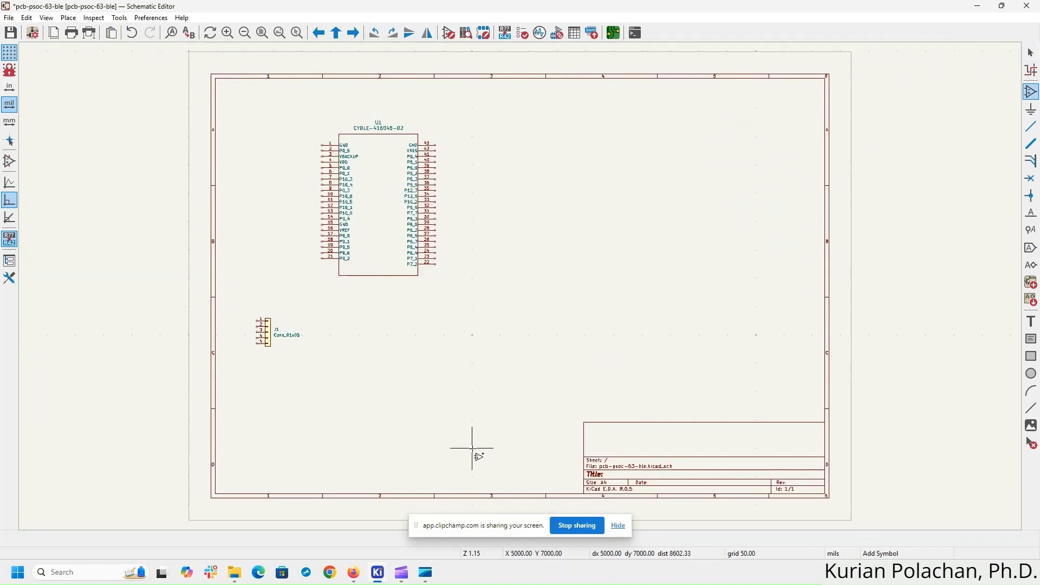
key("Escape")
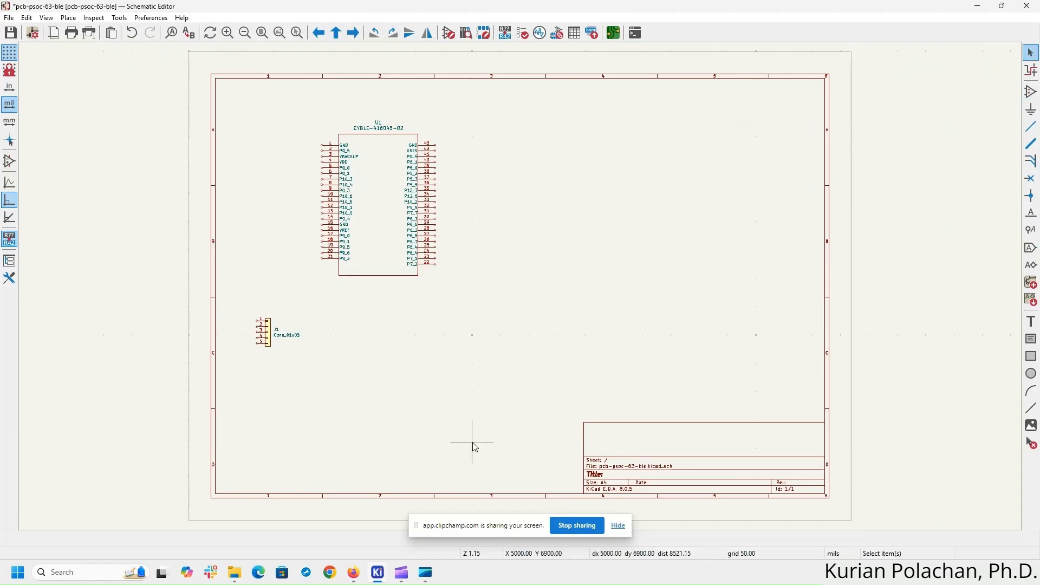
left_click(353, 573)
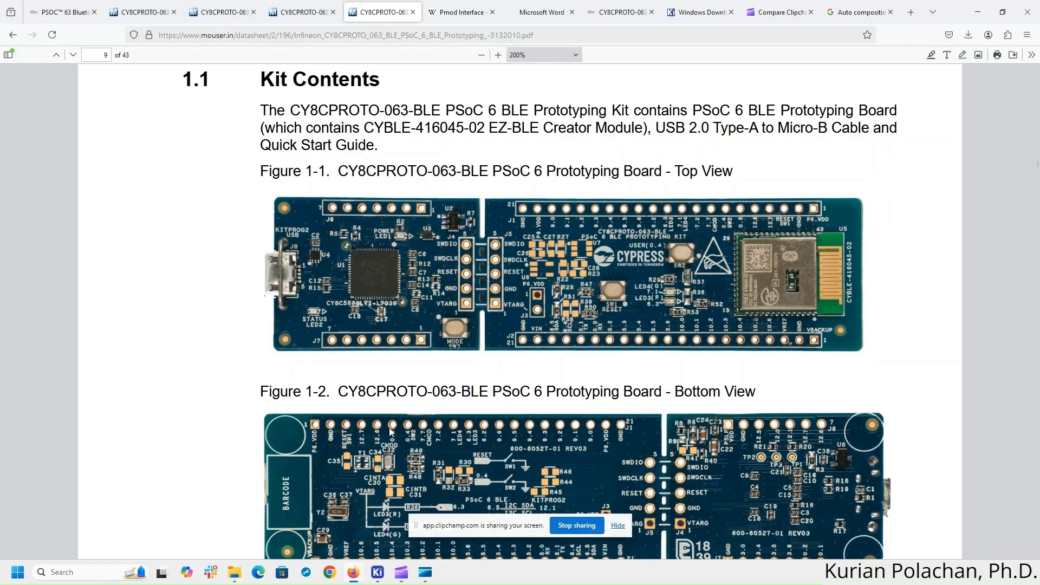
- Review the Pinouts table in Wikipedia's Pmod Interface article, then return to KiCad
left_click(466, 12)
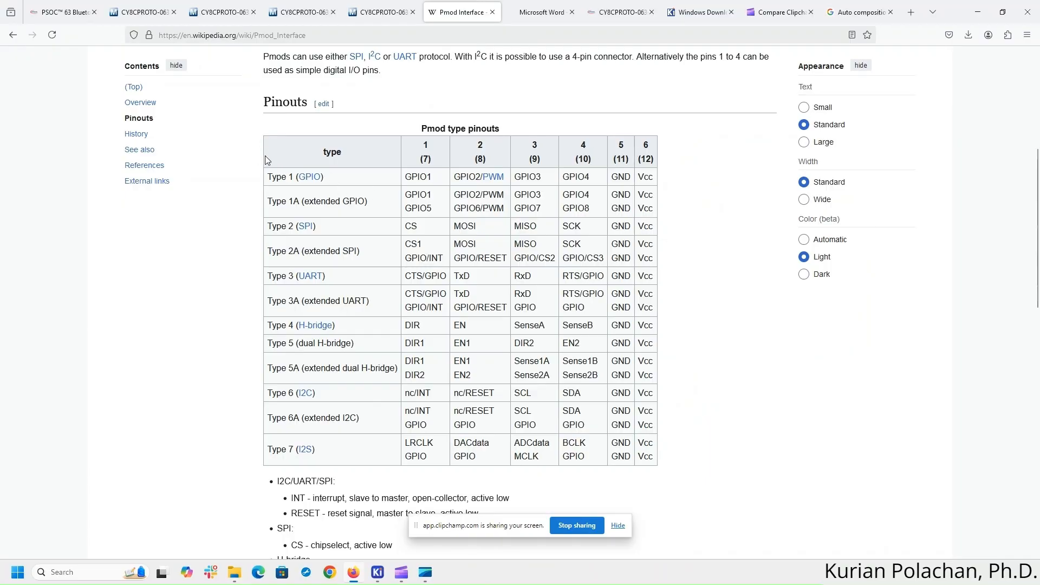
scroll(525, 329, "up", 7)
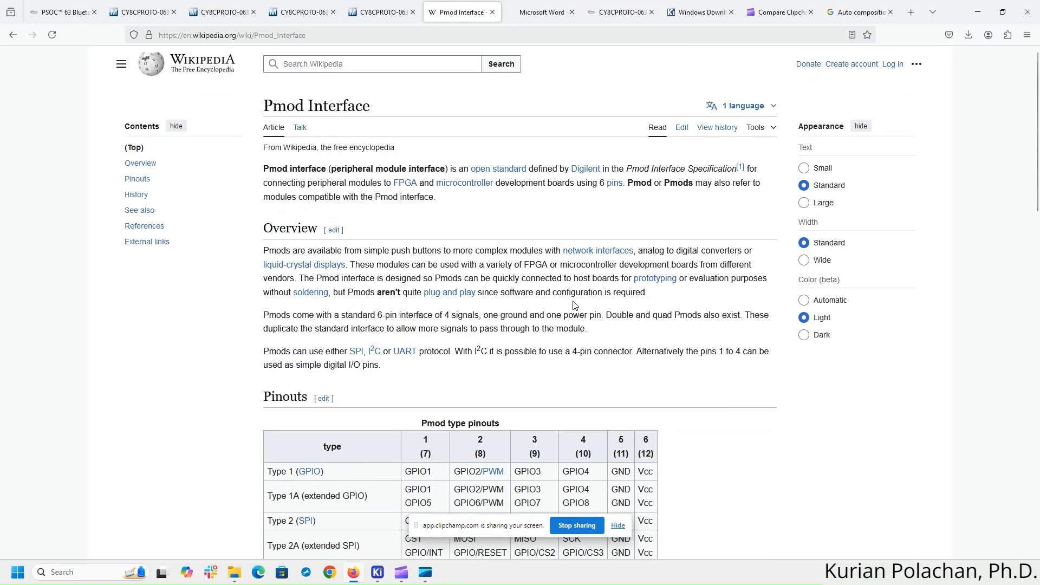
scroll(575, 304, "down", 3)
scroll(575, 304, "down", 2)
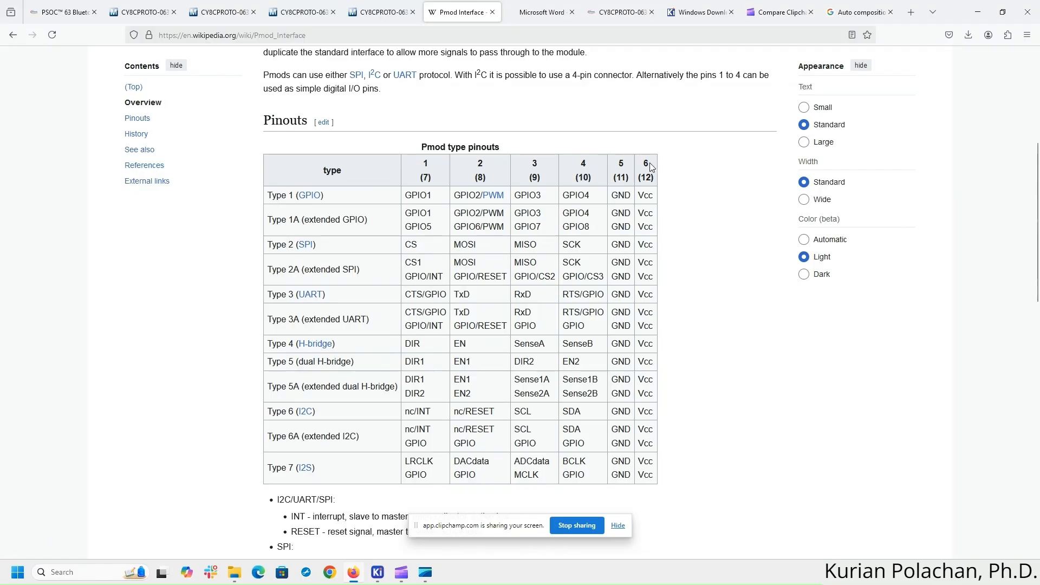
key("alt+Tab")
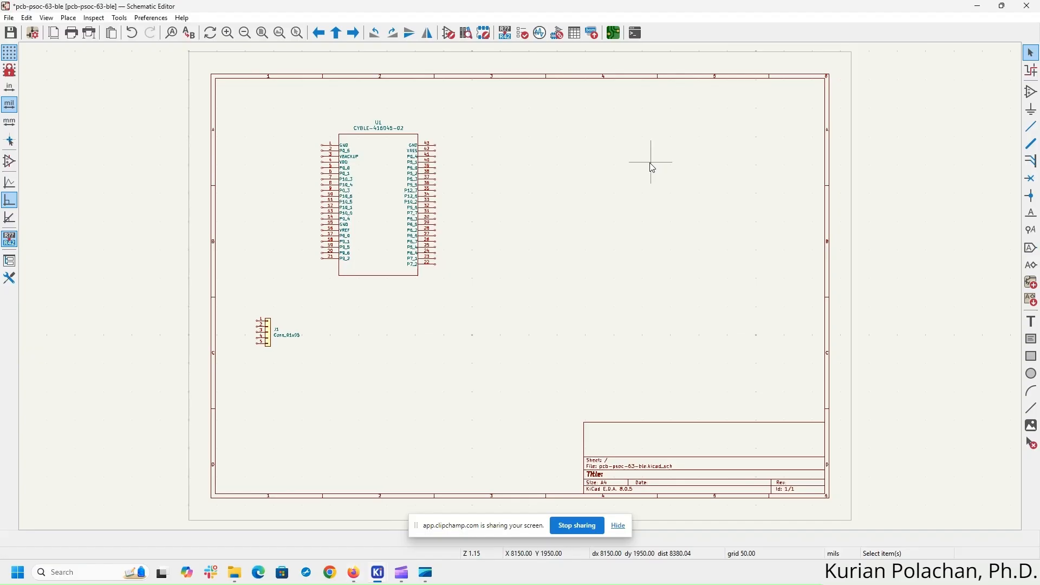
- Place J2, a Conn_01x06 with JST_EH_B6B-EH-A_1x06_P2.50mm_Vertical footprint, right of U1
left_click(1034, 91)
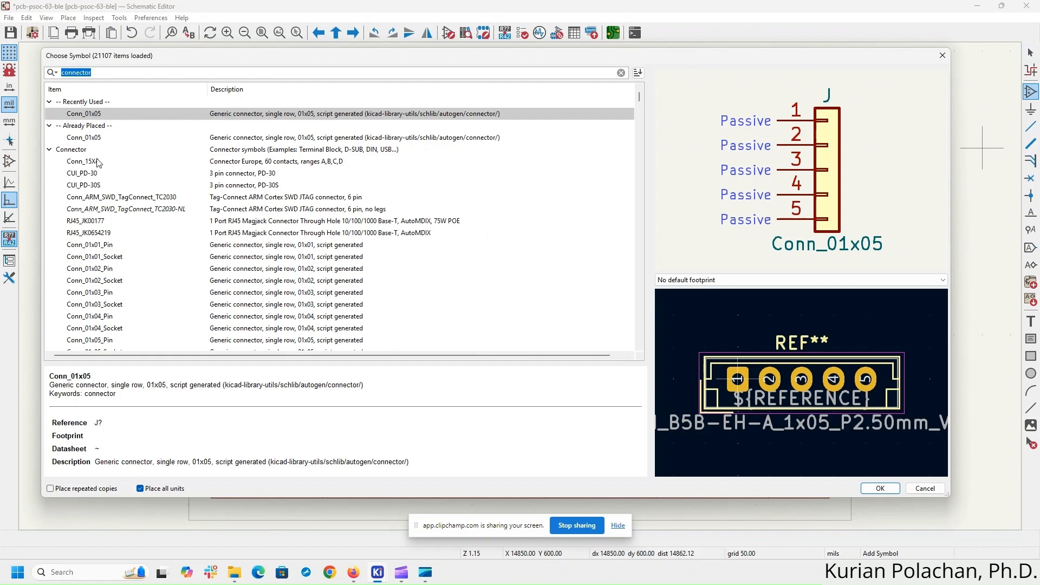
left_click(50, 149)
left_click(50, 161)
left_click(50, 161)
left_click(50, 174)
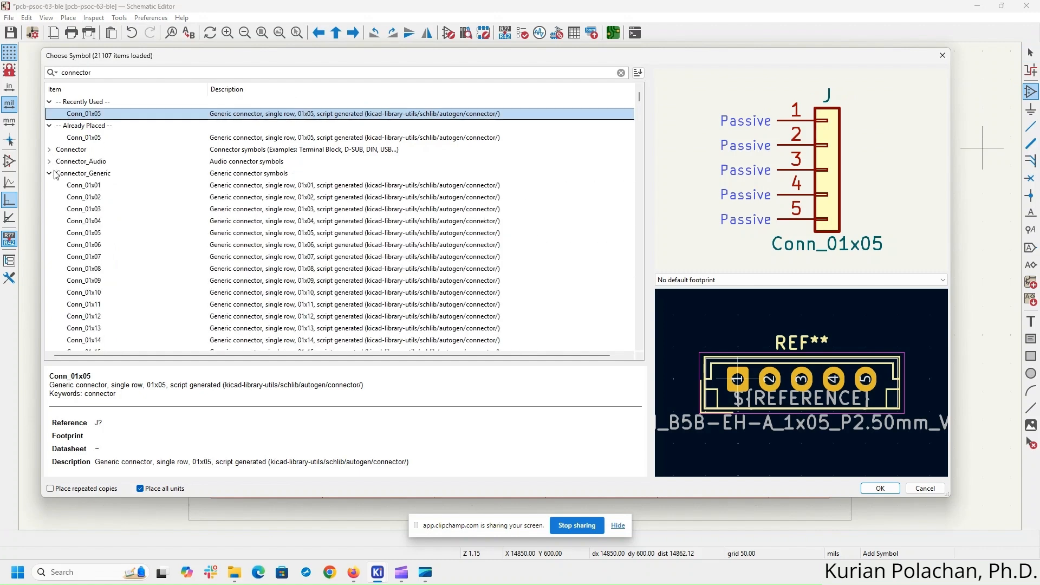
left_click(93, 245)
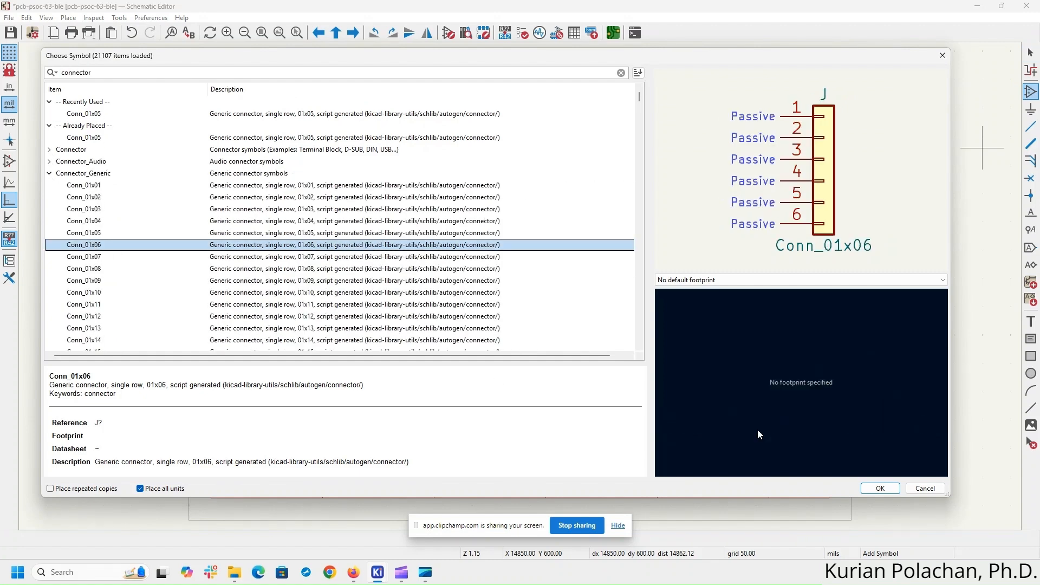
left_click(845, 280)
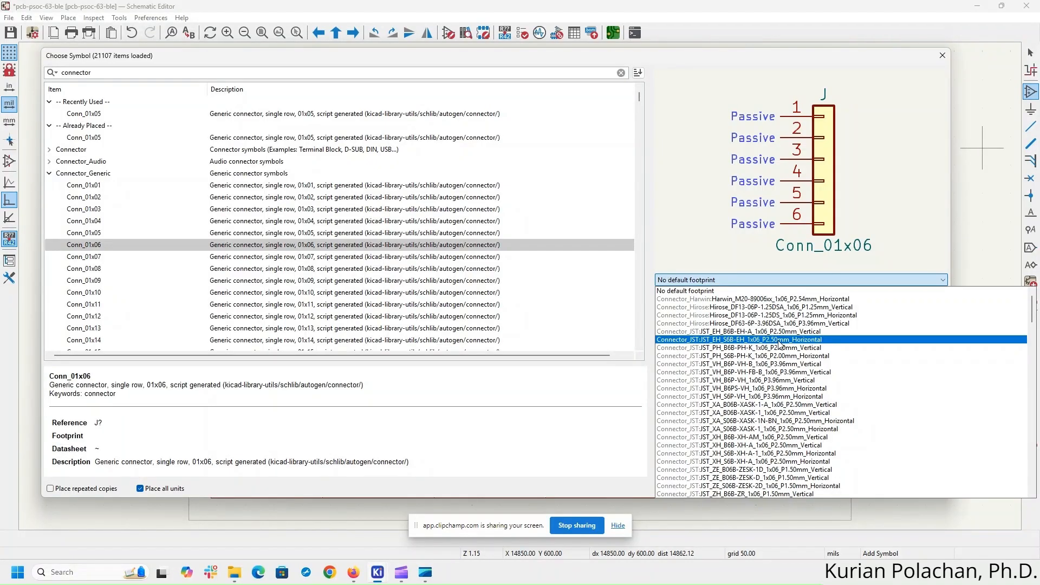
left_click(806, 331)
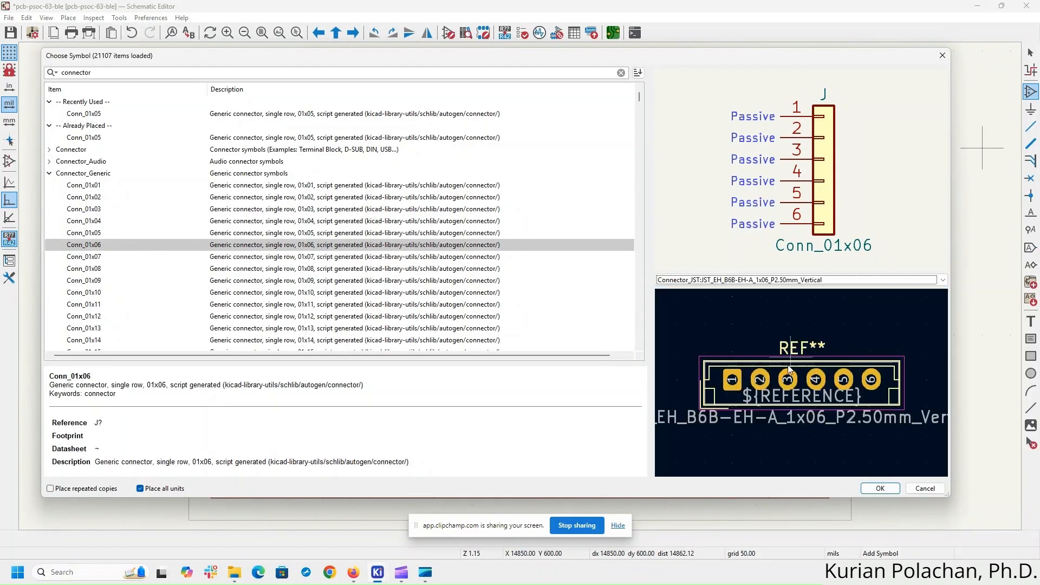
left_click(880, 488)
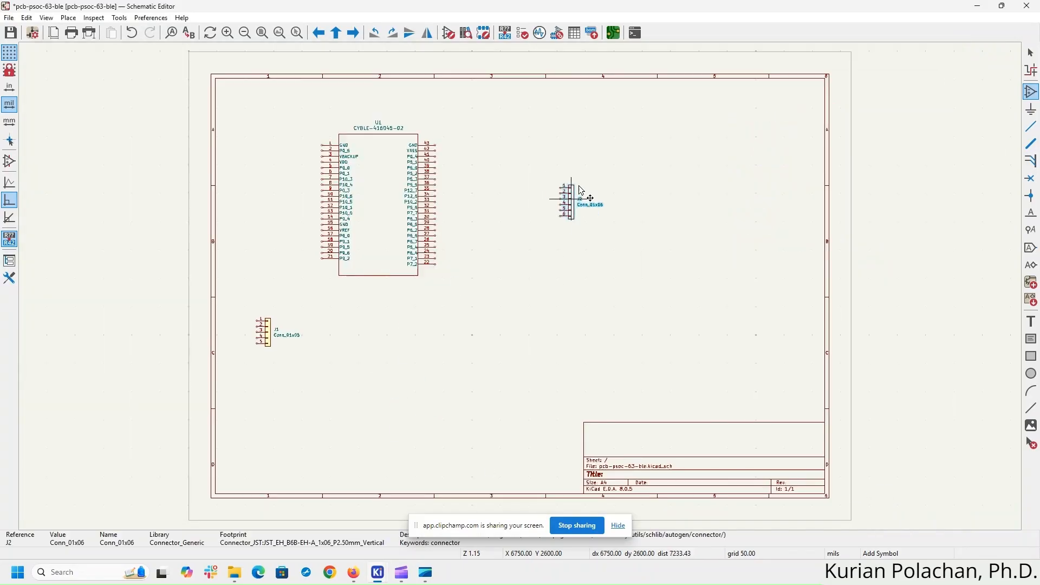
left_click(601, 161)
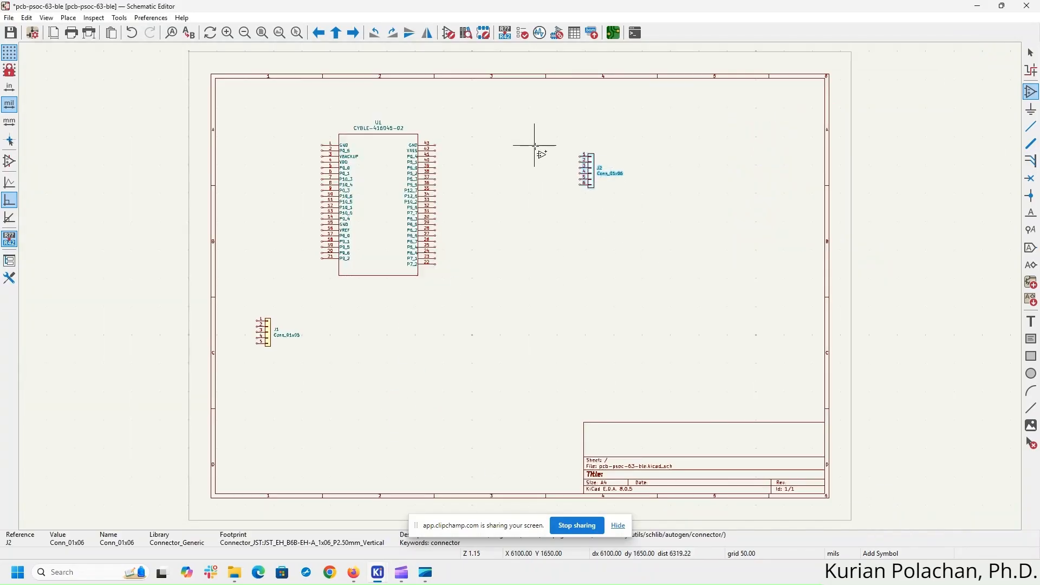
key("Escape")
- Duplicate J2 as J3 below and right of it, then check the Pmod pinout reference
left_click_drag(544, 133, 640, 213)
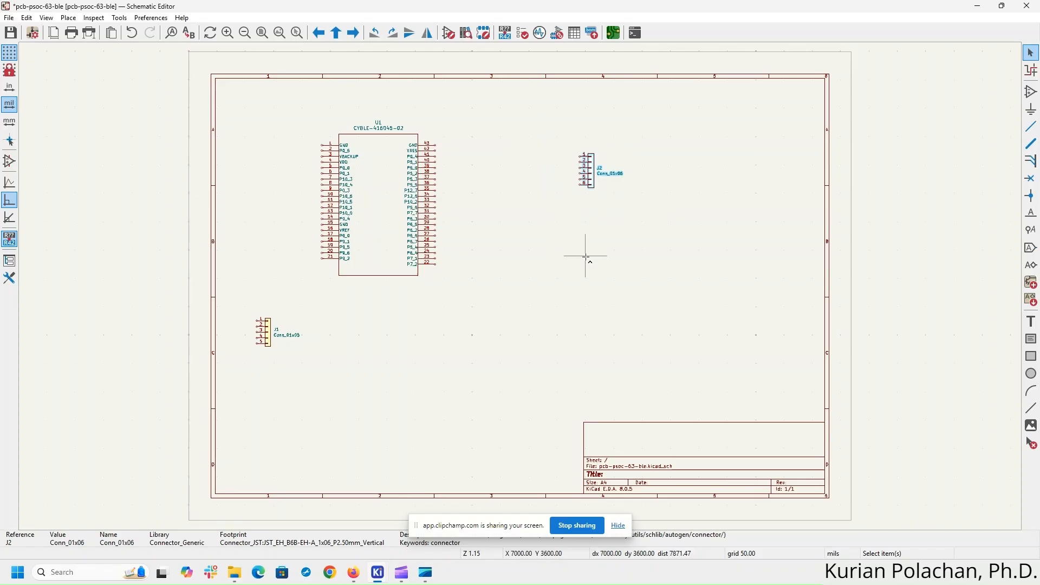
key("ctrl+d")
left_click(639, 244)
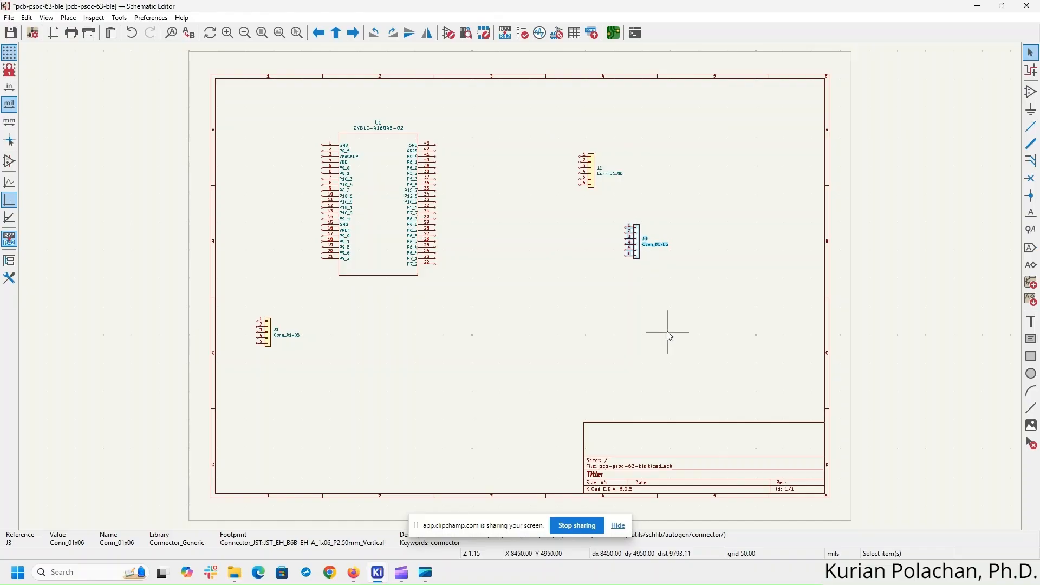
left_click(669, 334)
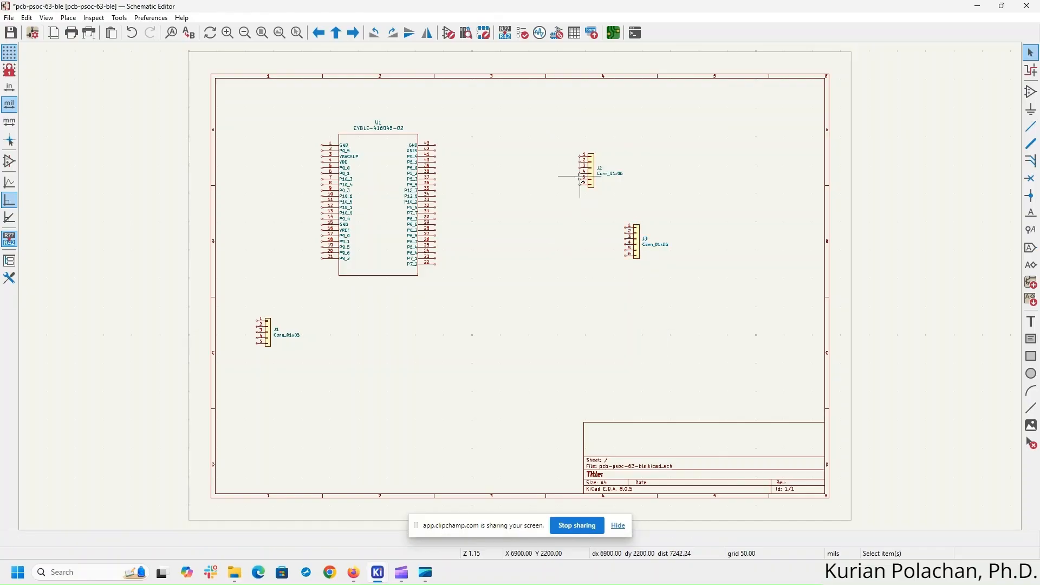
scroll(664, 327, "left", 5, "ctrl")
middle_click_drag(765, 331, 402, 296)
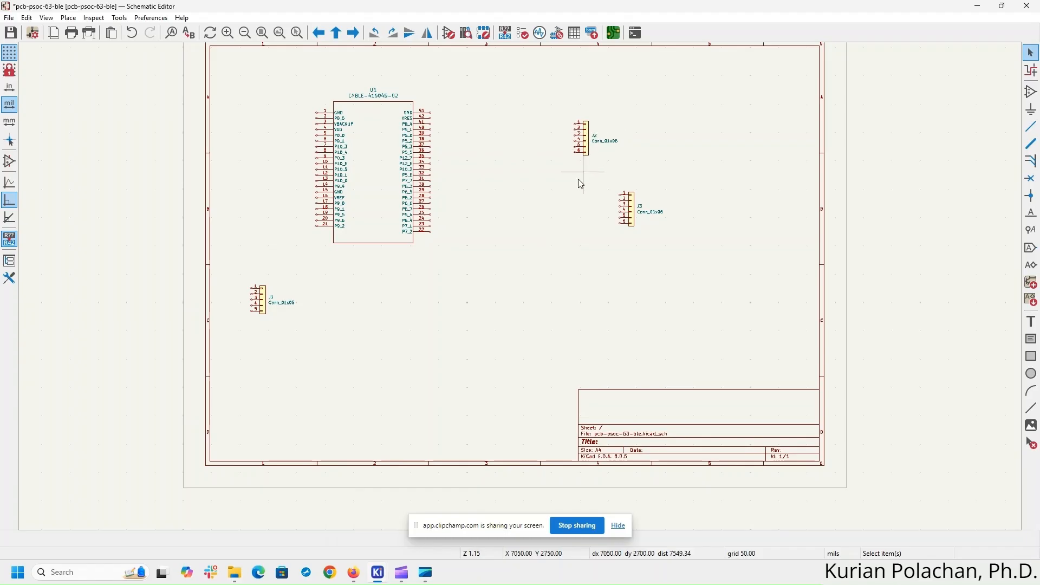
middle_click_drag(538, 197, 559, 269)
scroll(543, 274, "up", 3)
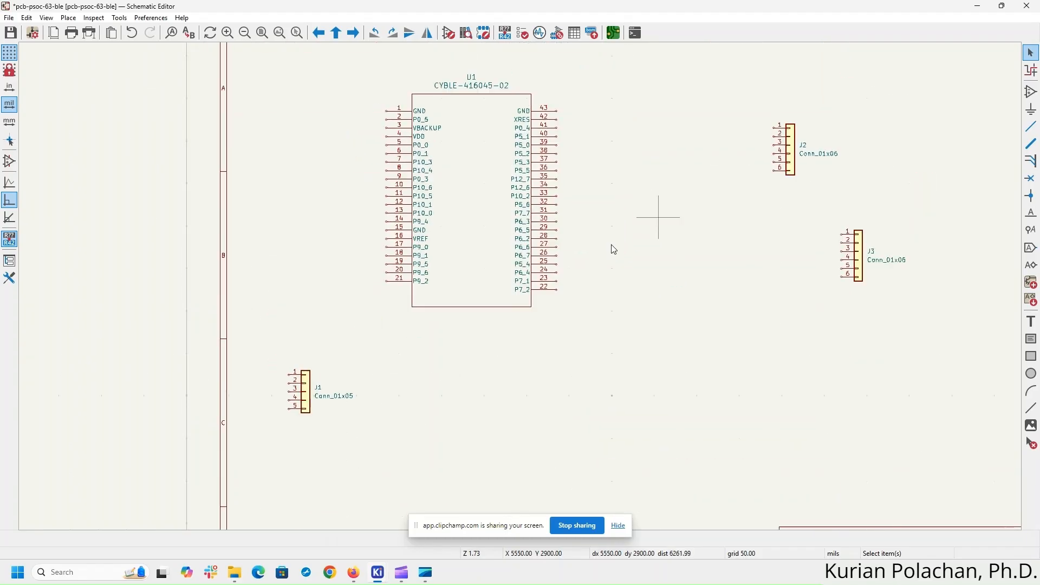
key("alt+Tab")
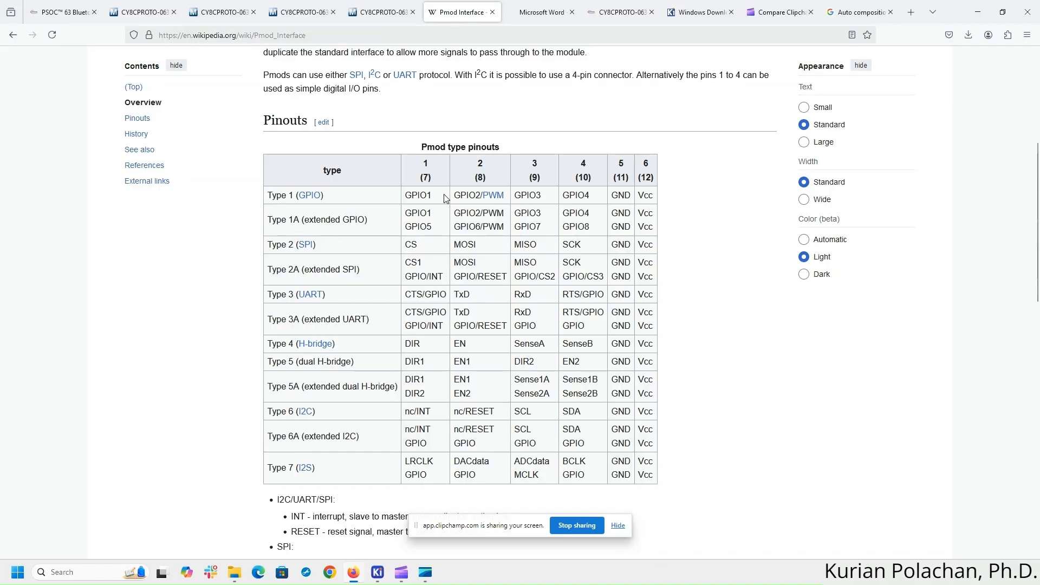
key("alt+Tab")
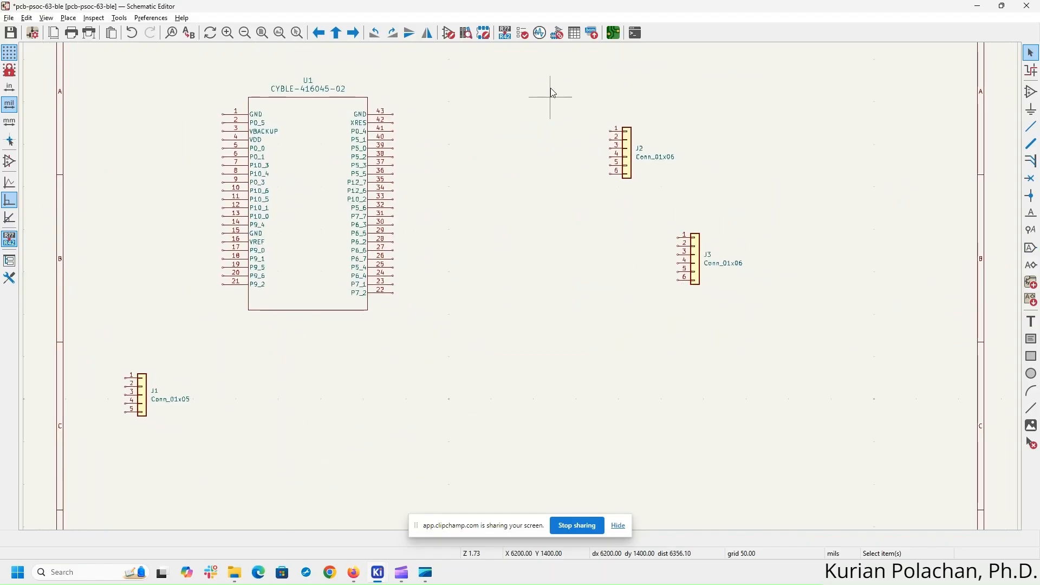
- Add short wires extending left from all six J2 pins with the Pin Helpers Wire action
left_click_drag(558, 91, 620, 209)
left_click_drag(622, 101, 579, 219)
right_click(620, 134)
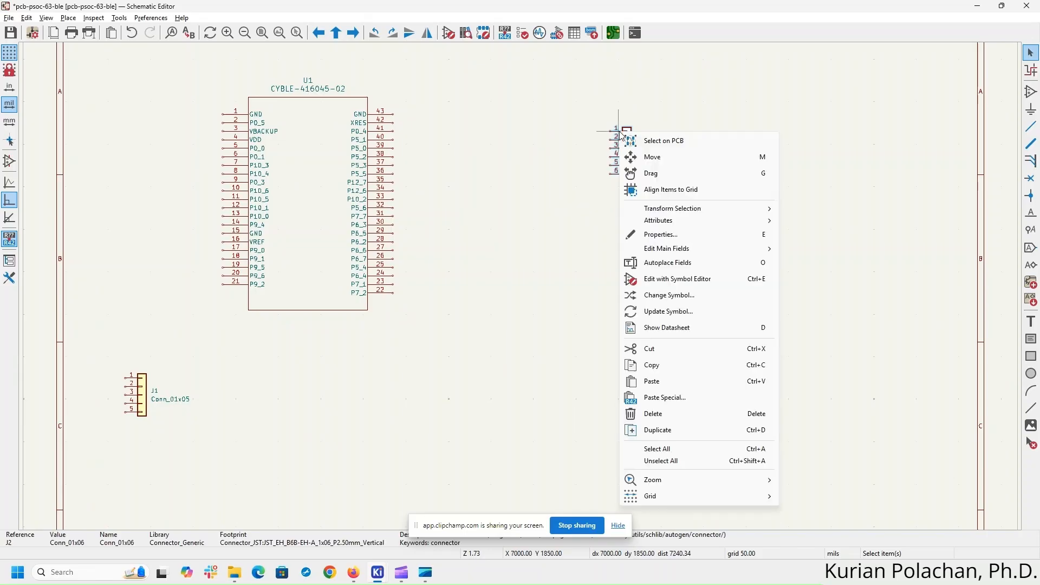
left_click(581, 117)
left_click_drag(621, 111, 590, 212)
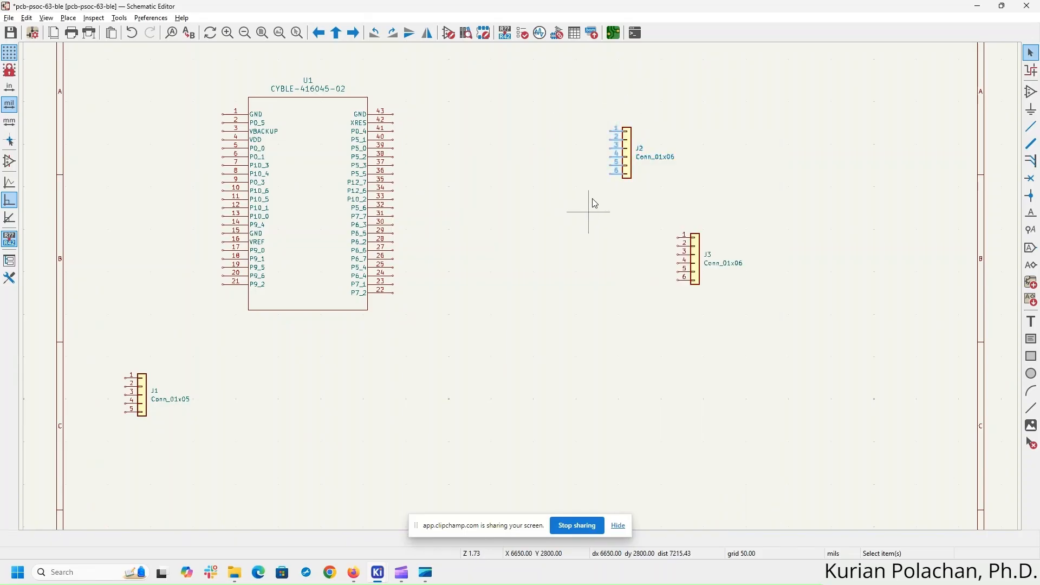
right_click(619, 132)
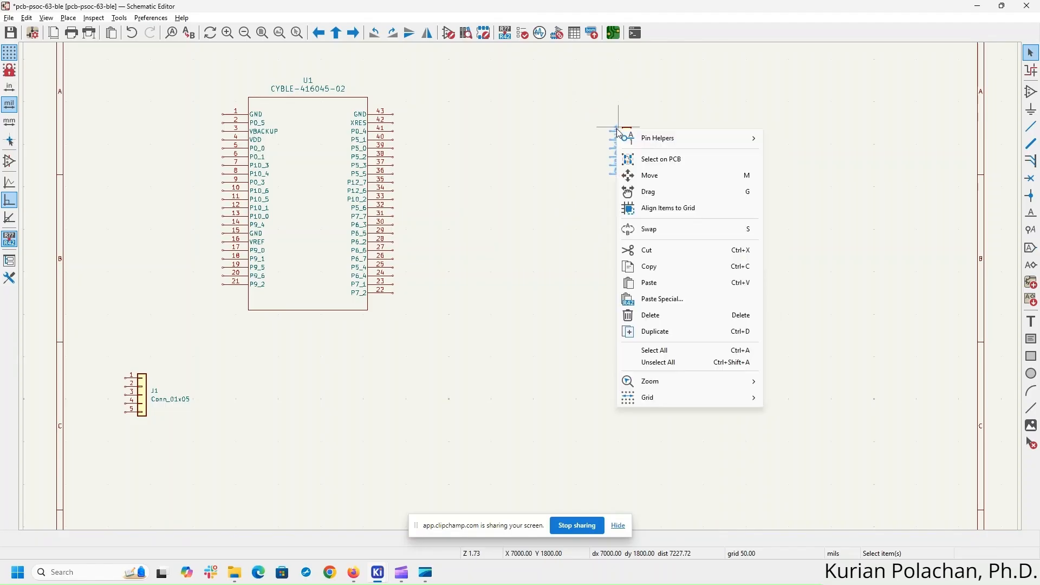
left_click(622, 115)
left_click_drag(621, 113, 567, 226)
right_click(620, 133)
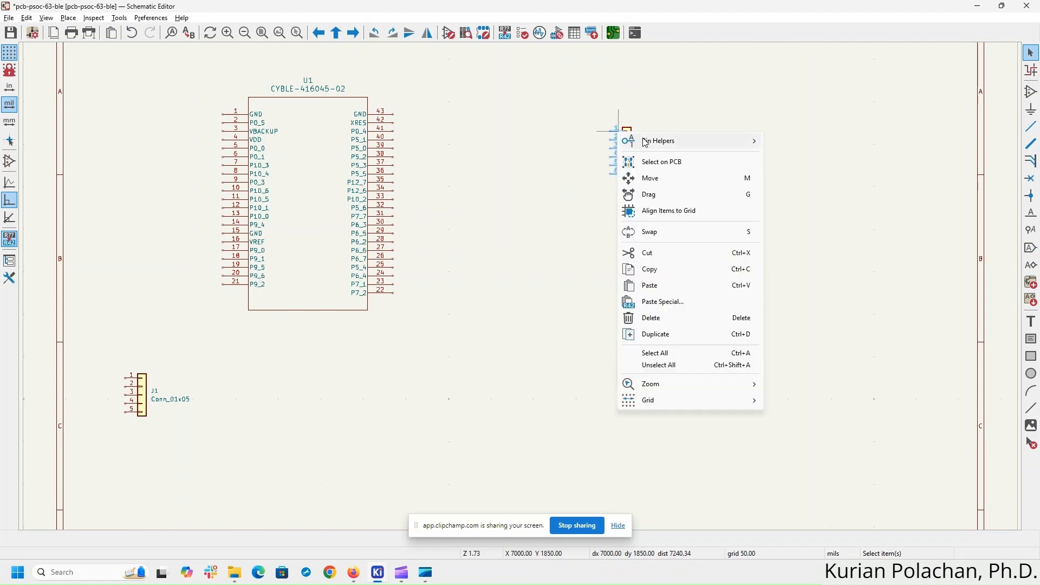
mouse_move(675, 142)
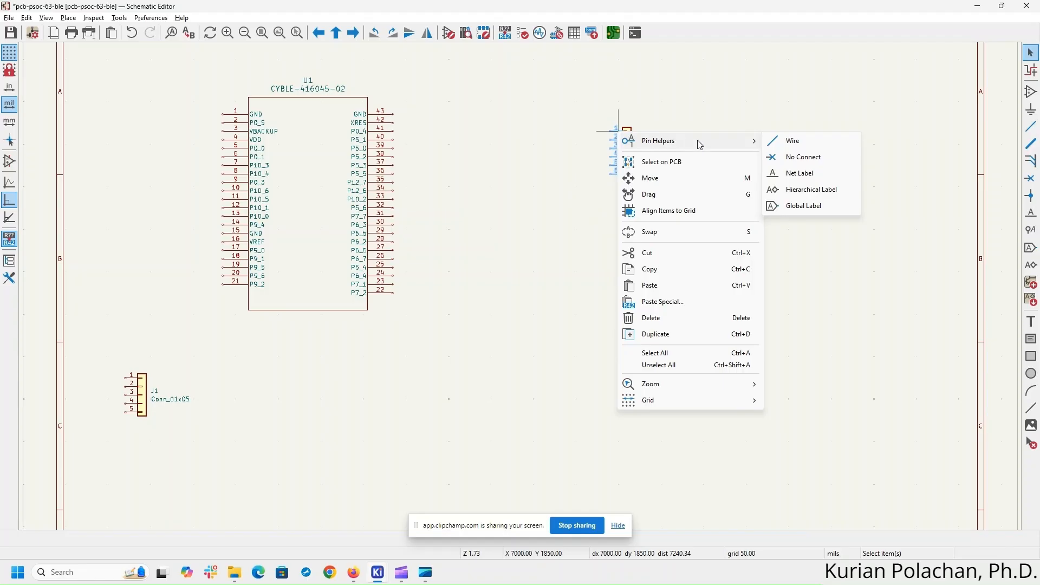
left_click(798, 144)
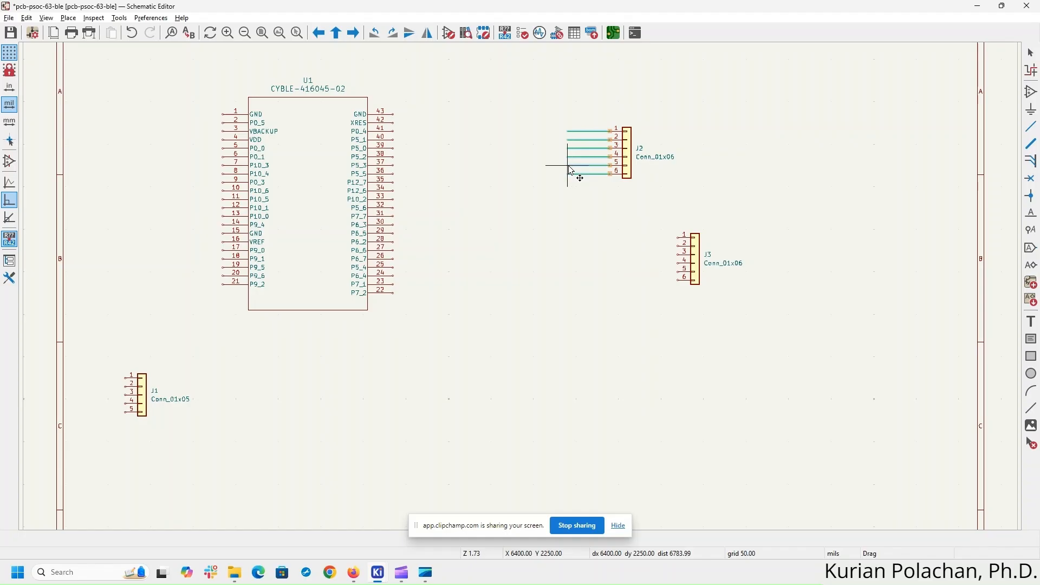
left_click(571, 169)
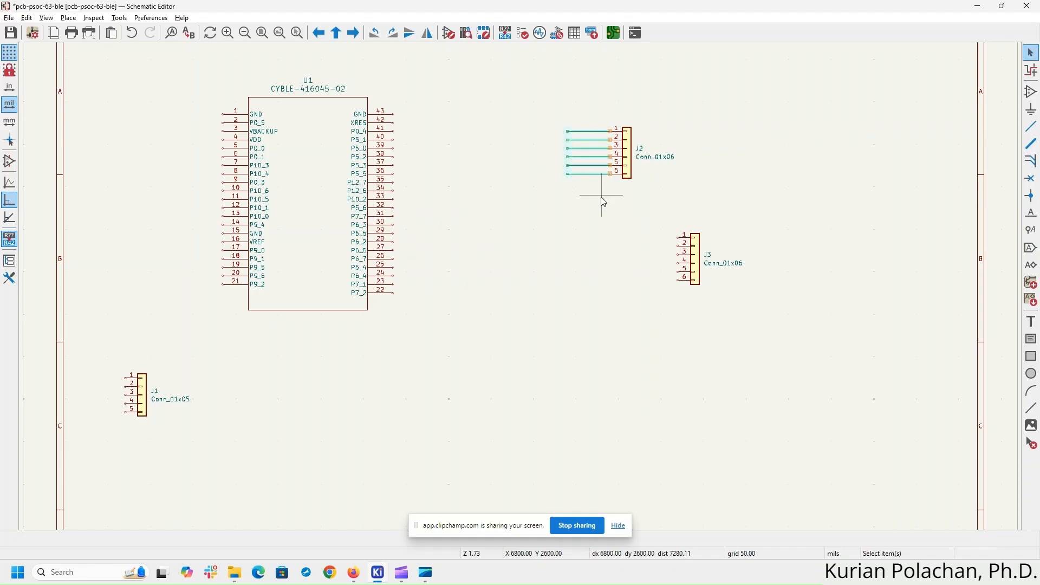
left_click(604, 201)
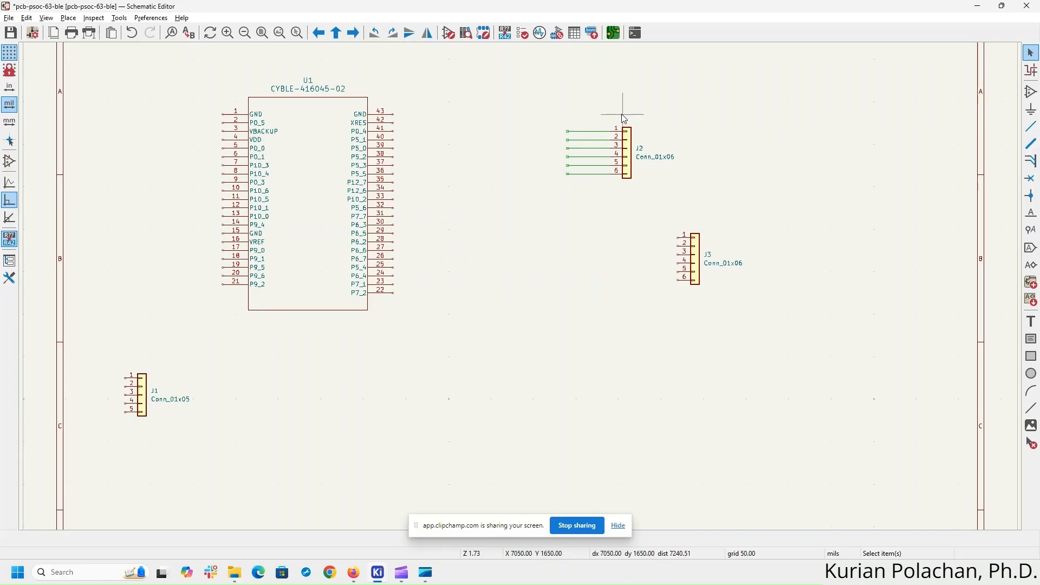
- Move J2 together with its six wires further right on the sheet
left_click_drag(624, 120, 576, 206)
right_click(612, 135)
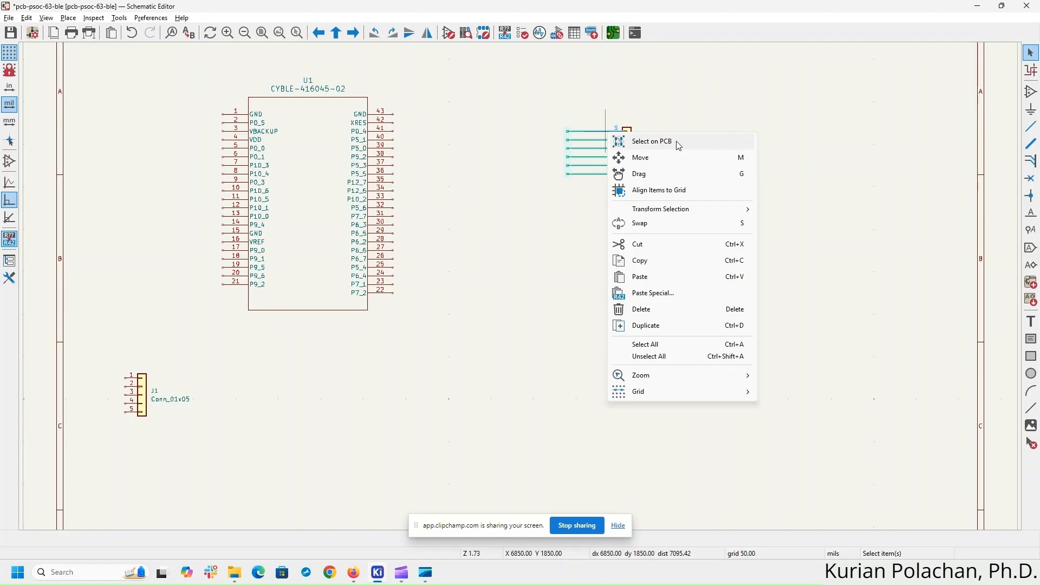
left_click(621, 107)
left_click_drag(622, 111, 598, 209)
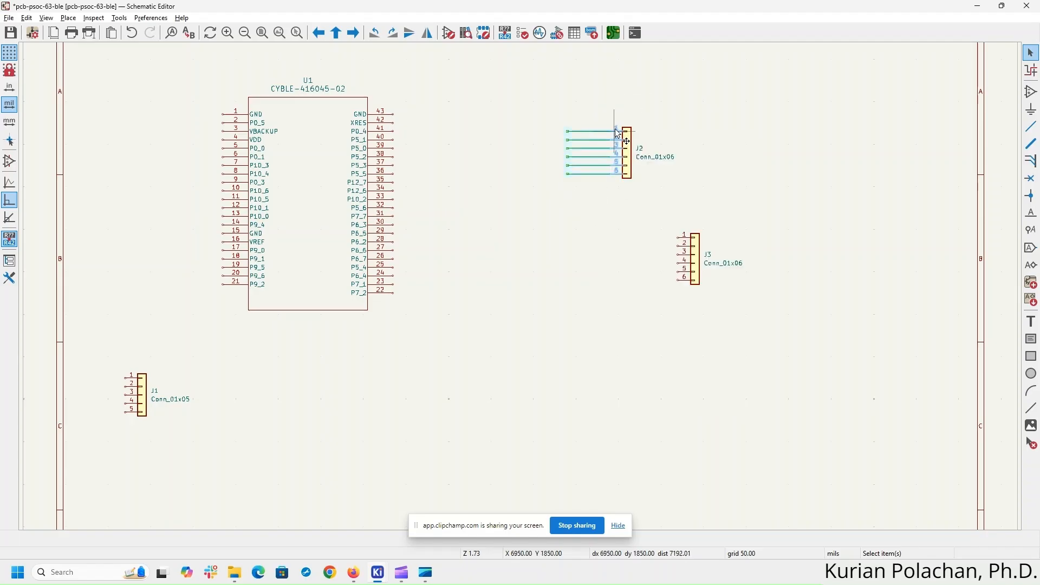
right_click(621, 134)
left_click(692, 89)
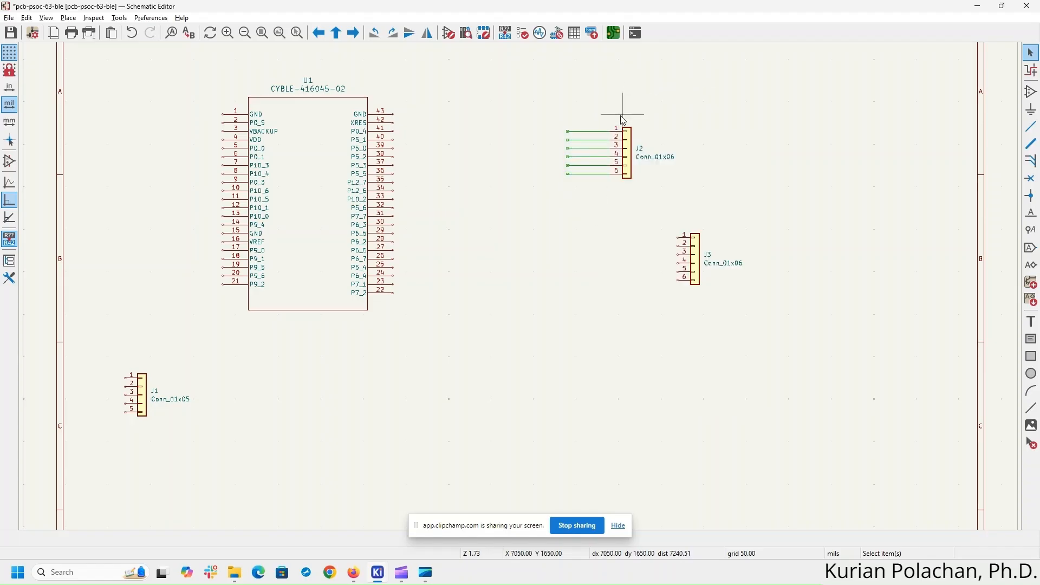
left_click_drag(621, 112, 599, 189)
left_click(621, 110)
left_click_drag(538, 104, 699, 214)
left_click_drag(631, 178, 774, 175)
left_click(788, 204)
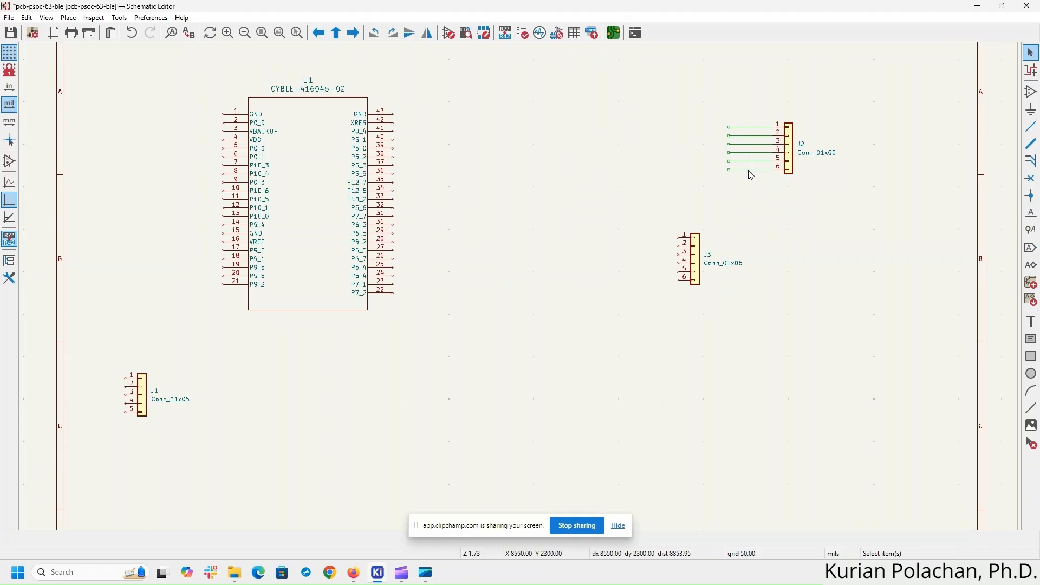
- Add a VCC net label to the wire on J2 pin 6
right_click(751, 175)
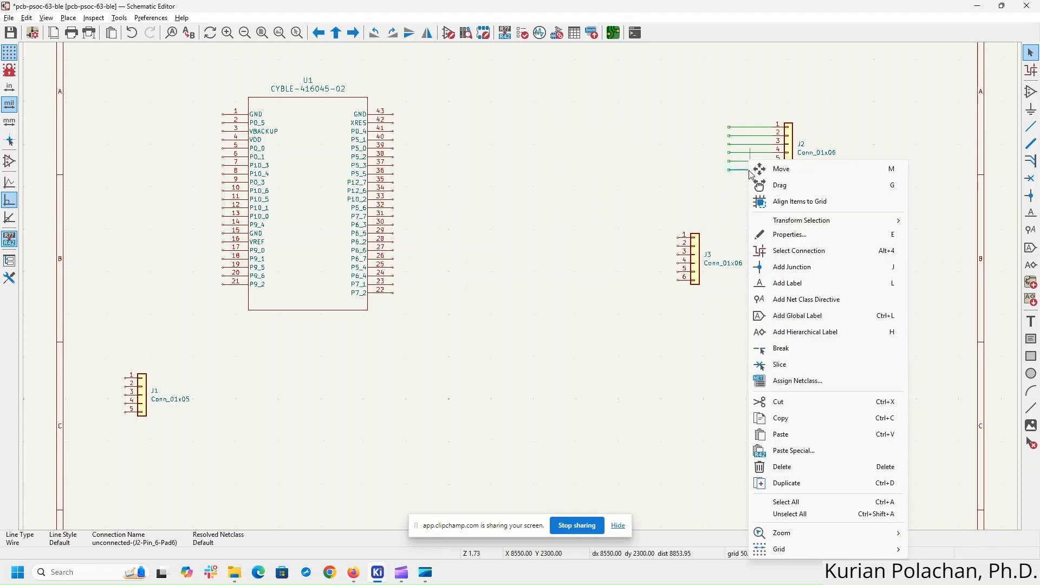
left_click(790, 283)
left_click(793, 267)
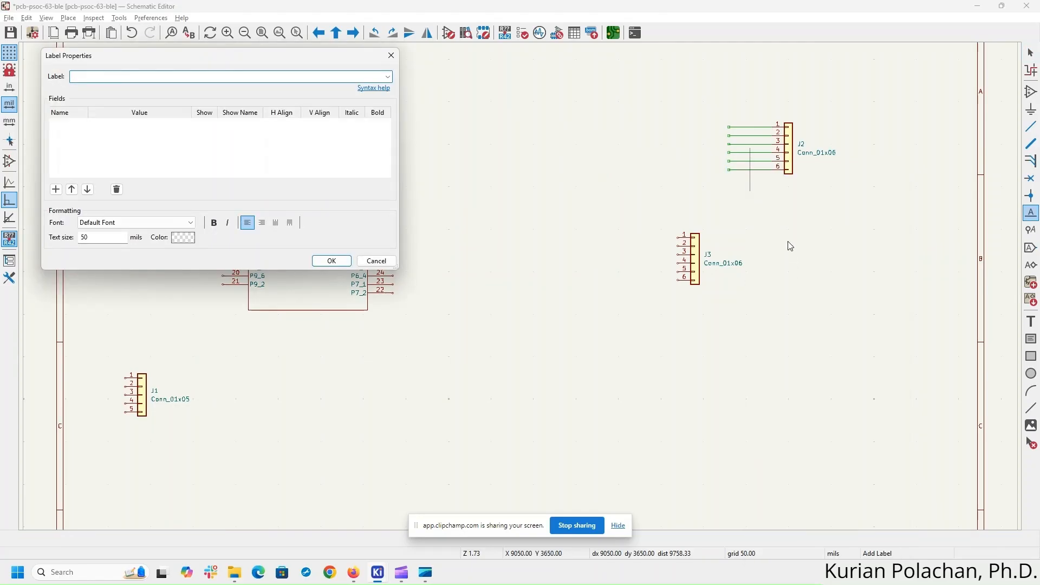
key("Return")
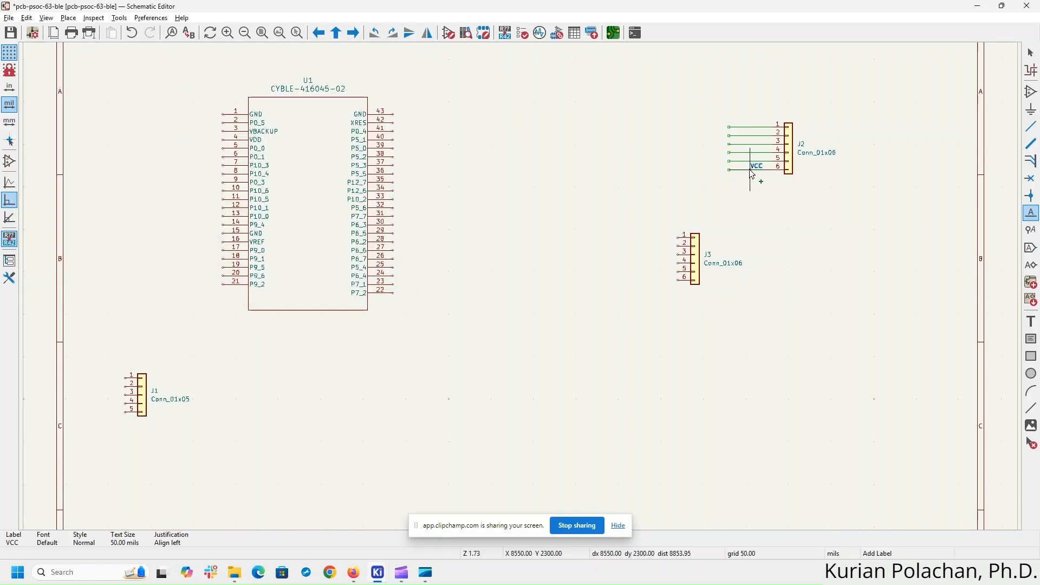
left_click(753, 175)
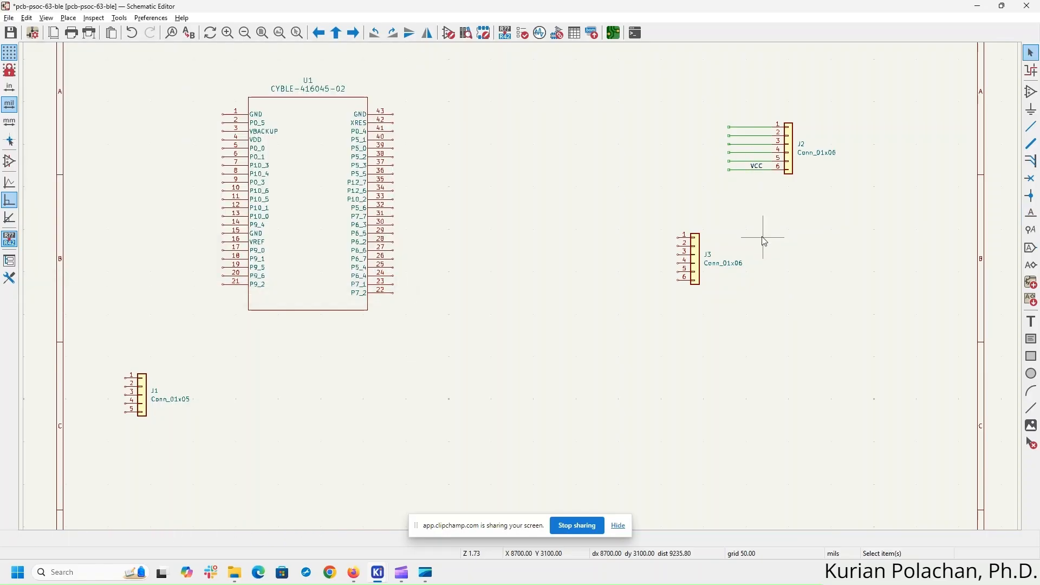
key("alt+Tab")
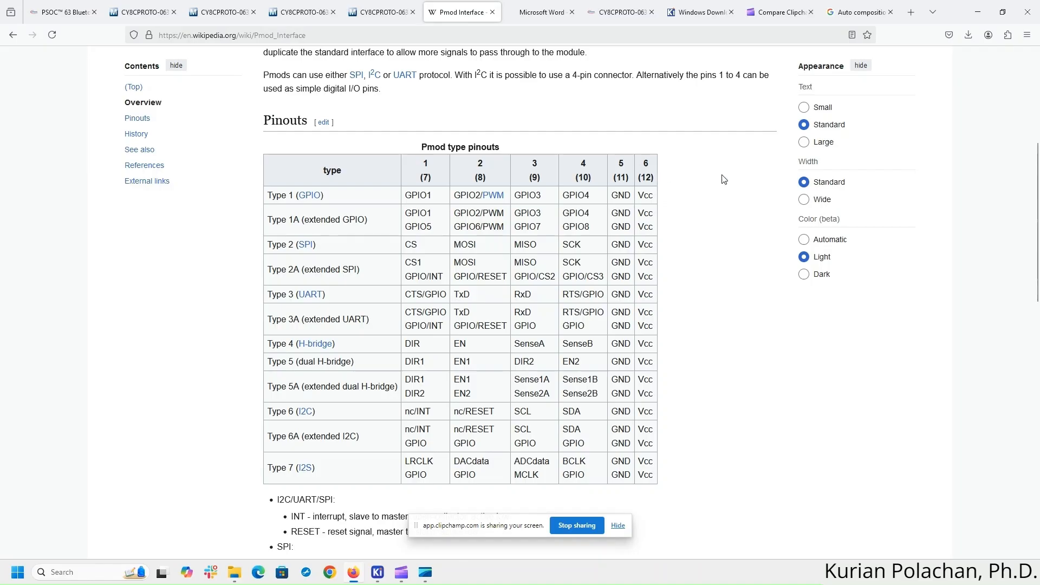
key("alt+Tab")
- Add a GND net label to the wire on J2 pin 5
scroll(823, 147, "up", 3)
middle_click_drag(425, 390, 509, 247)
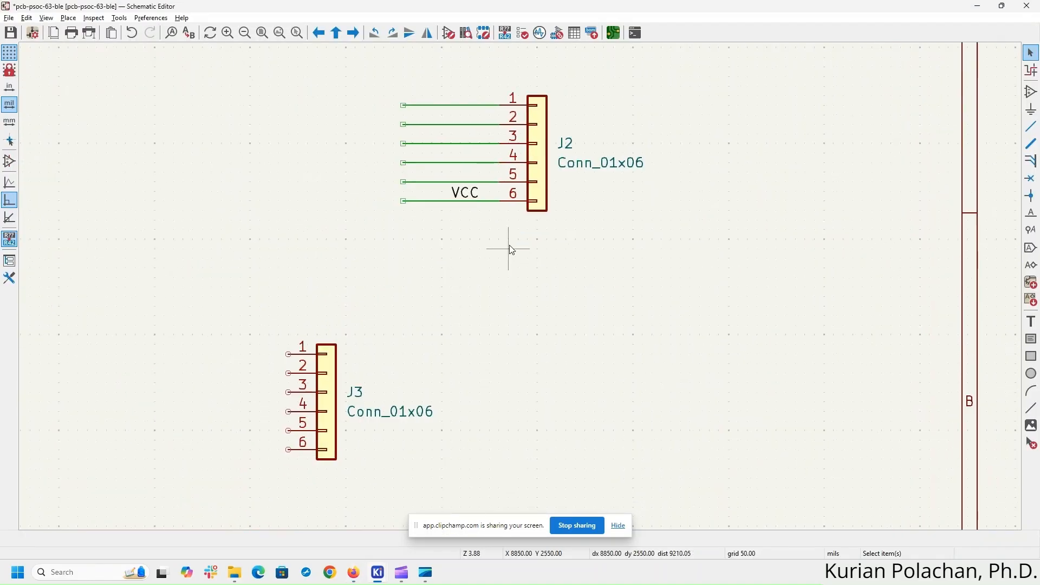
right_click(453, 182)
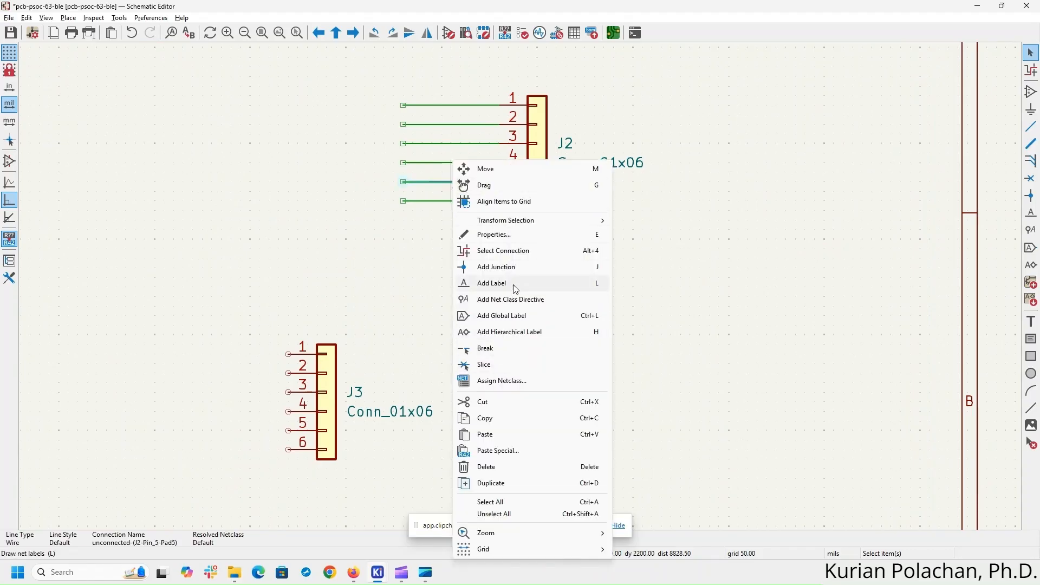
left_click(516, 284)
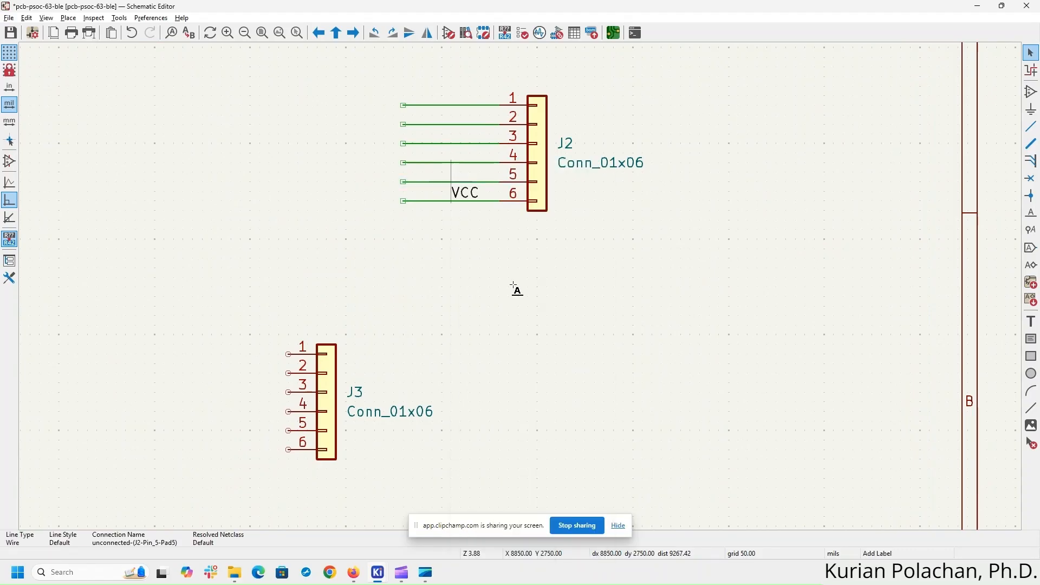
left_click(515, 288)
key("Return")
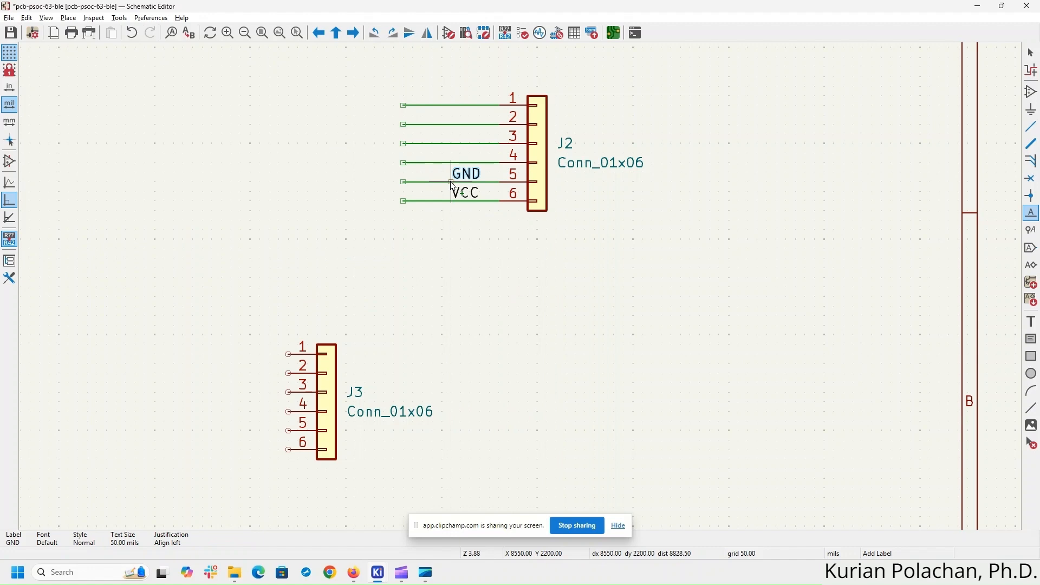
left_click(452, 181)
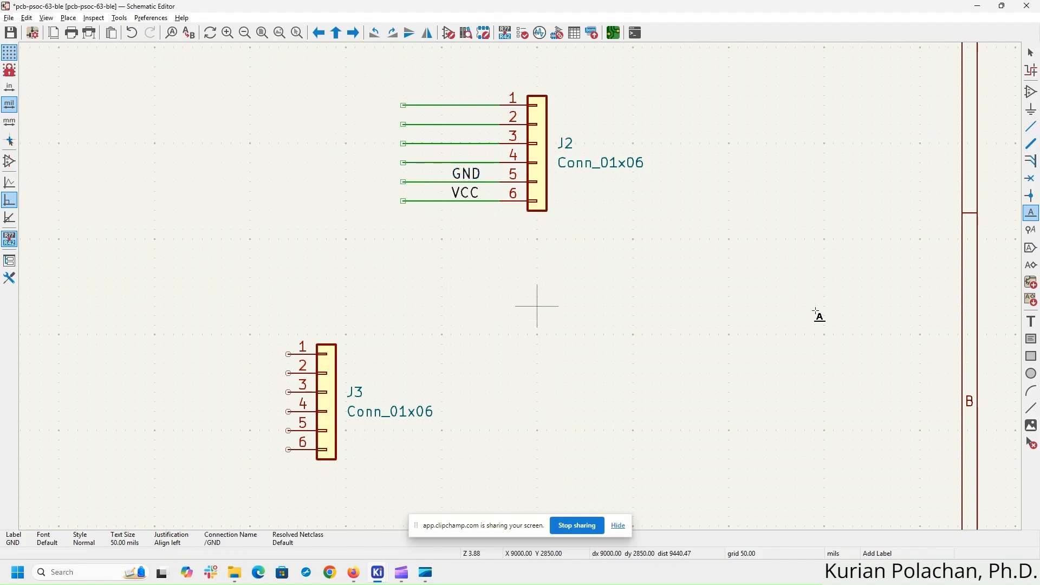
key("Escape")
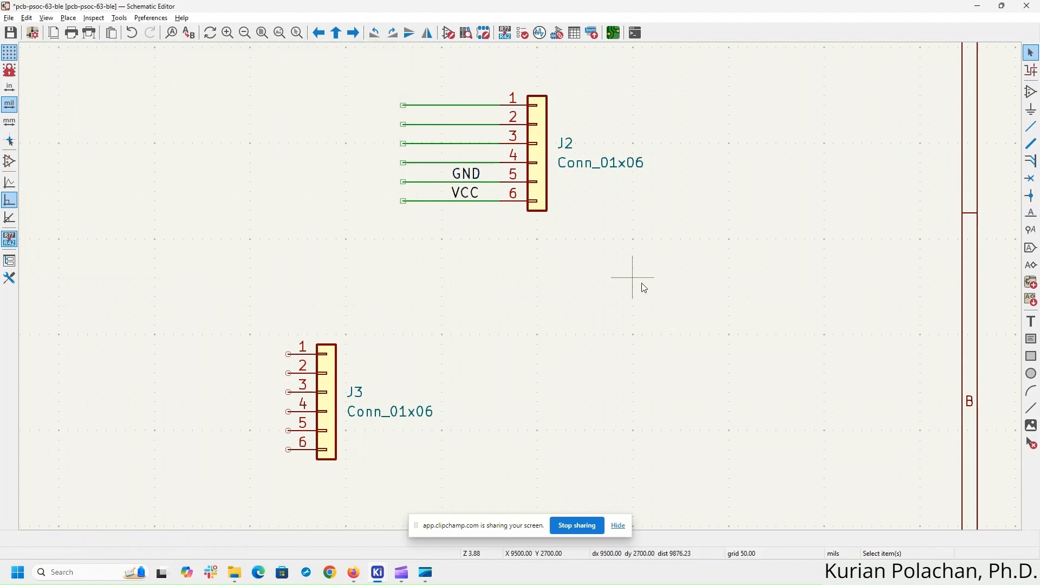
scroll(813, 303, "right", 2)
middle_click_drag(356, 292, 707, 292)
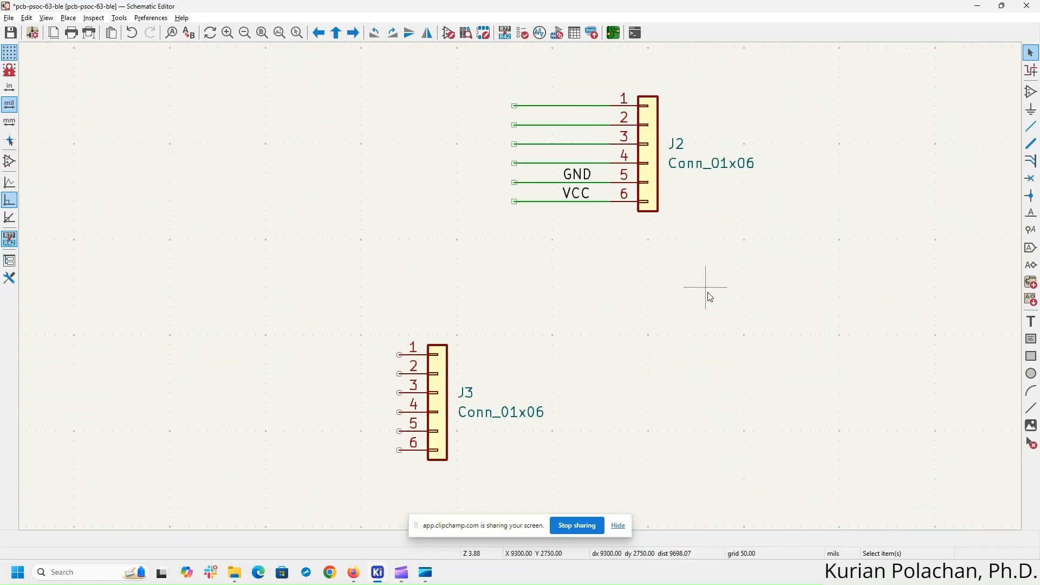
scroll(708, 292, "up", 3)
scroll(520, 287, "down", 3)
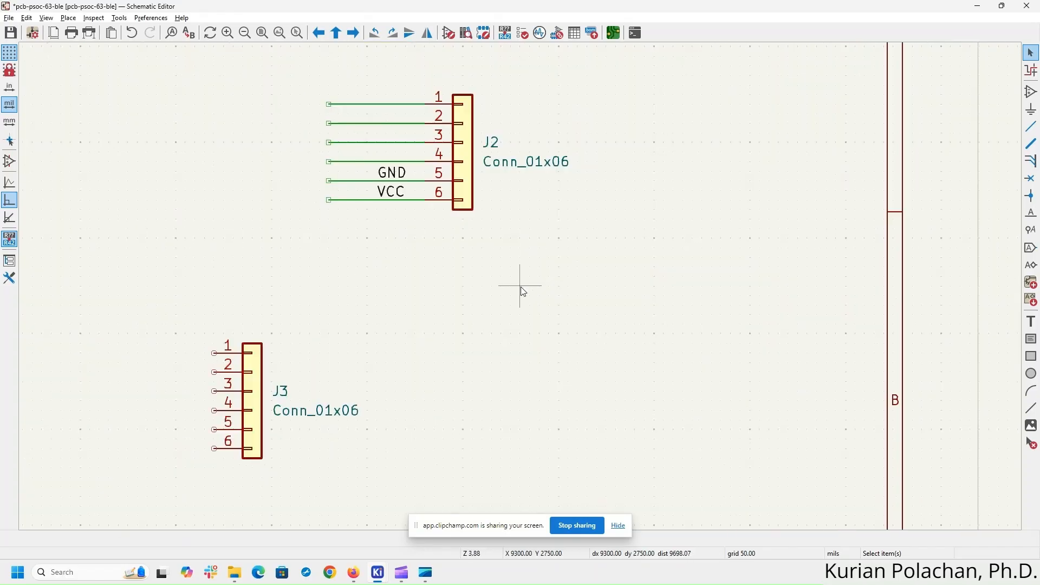
scroll(520, 288, "up", 3)
scroll(523, 292, "down", 10)
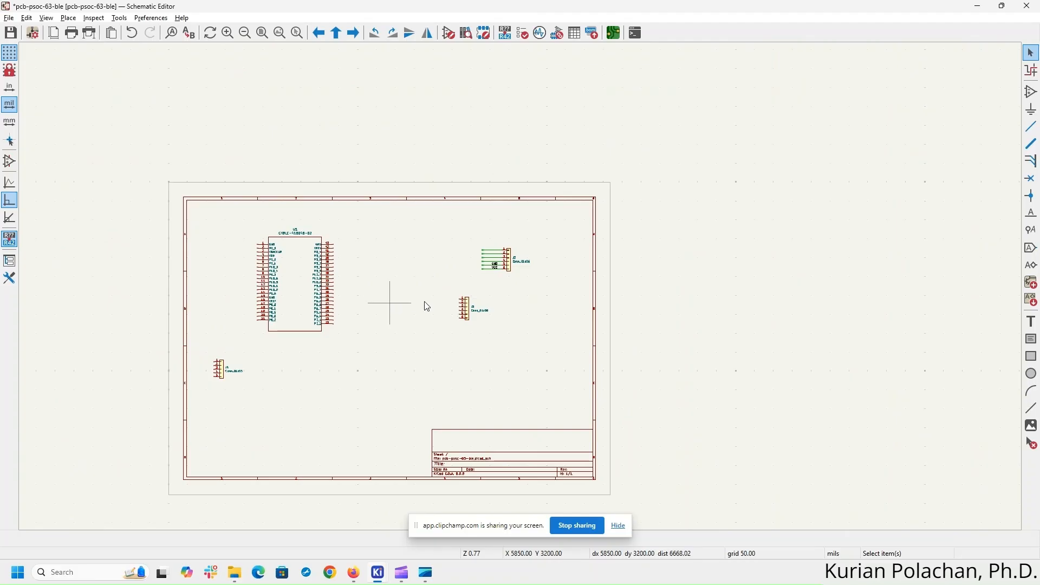
- Delete the old unwired J3 connector
scroll(425, 304, "up", 1)
middle_click_drag(408, 313, 589, 295)
middle_click_drag(687, 330, 662, 318)
middle_click_drag(580, 173, 594, 75)
scroll(640, 148, "up", 2)
middle_click_drag(603, 399, 558, 318)
scroll(524, 282, "down", 1)
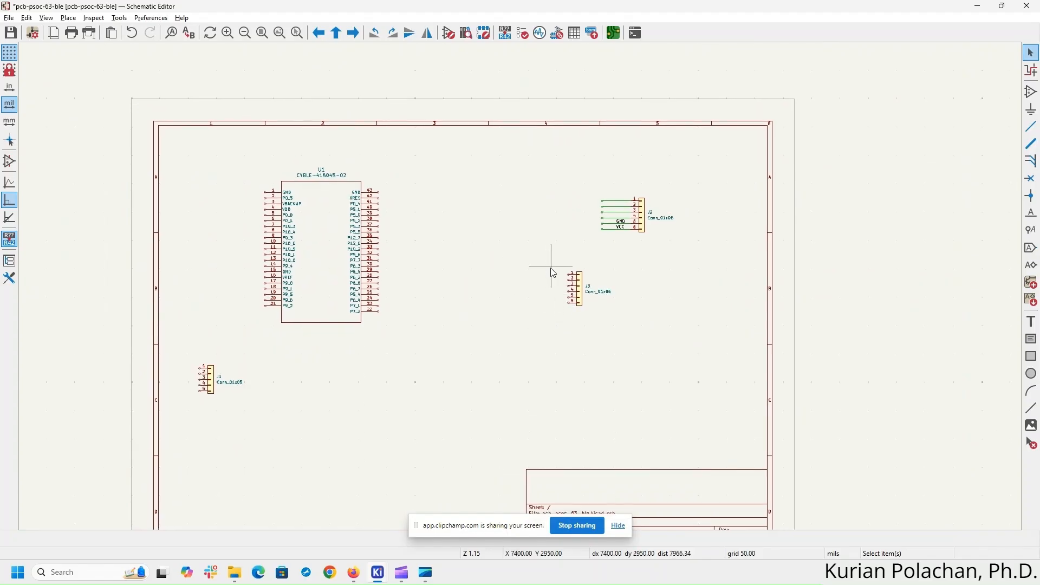
left_click(575, 287)
key("Delete")
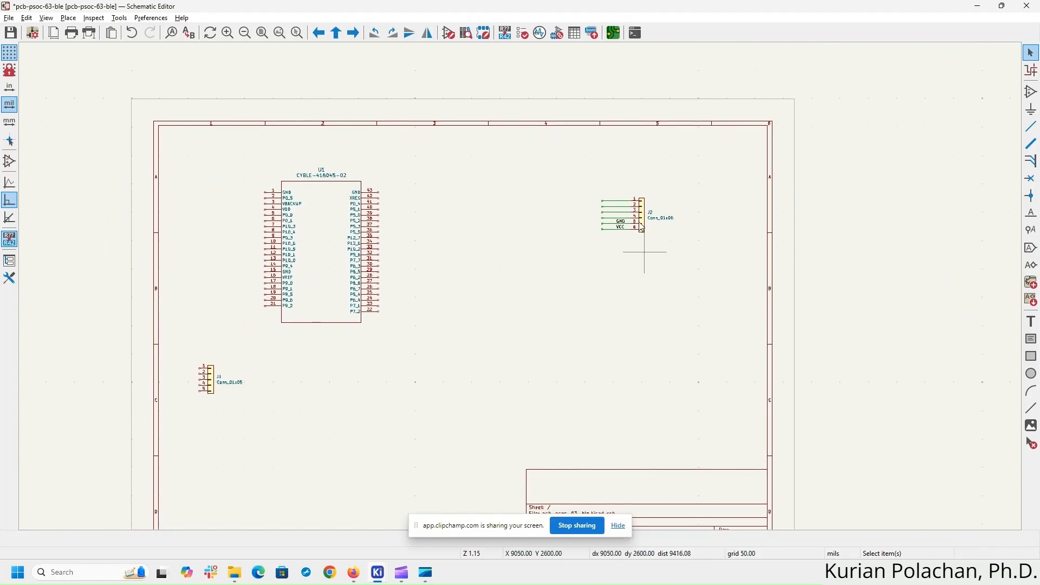
- Duplicate J2 with its wires and GND/VCC labels as the new J3 below it
left_click_drag(547, 156, 754, 282)
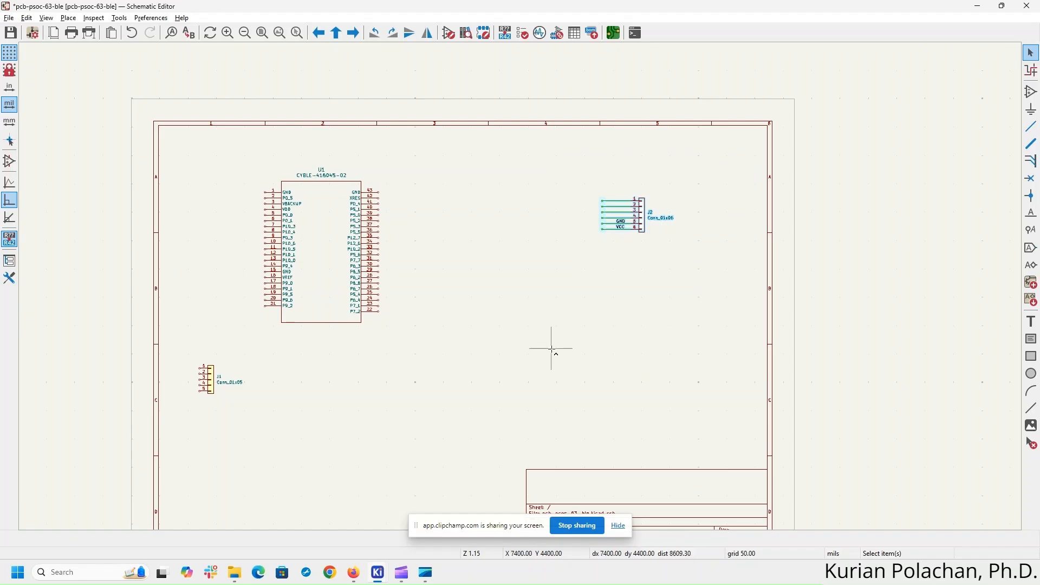
key("ctrl+d")
left_click(558, 313)
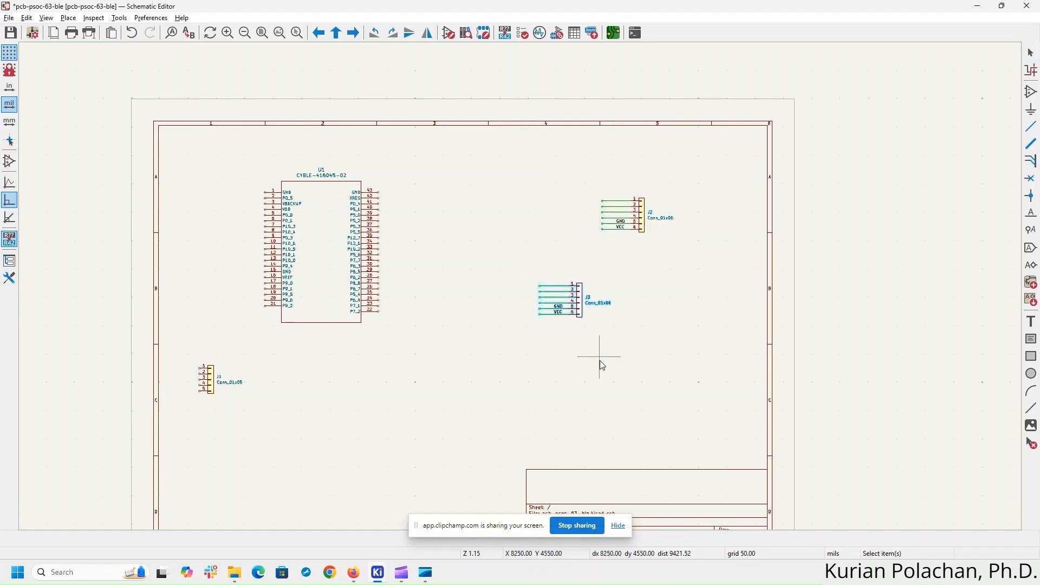
scroll(585, 336, "up", 4)
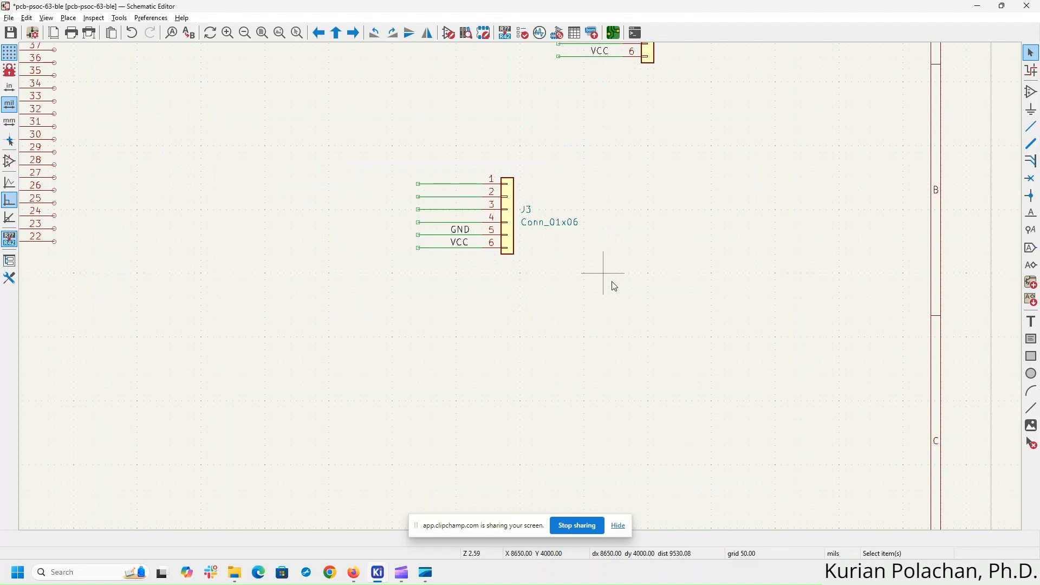
middle_click_drag(610, 283, 836, 412)
middle_click_drag(570, 315, 787, 304)
scroll(787, 304, "down", 2)
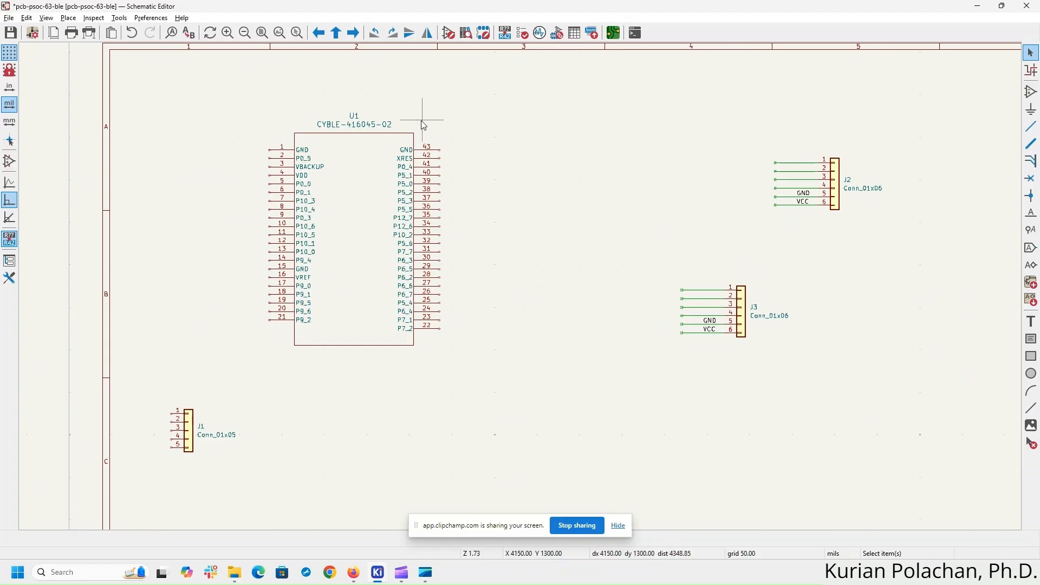
- Add net labels matching pin names to all of U1's right-side pins
left_click_drag(461, 115, 418, 386)
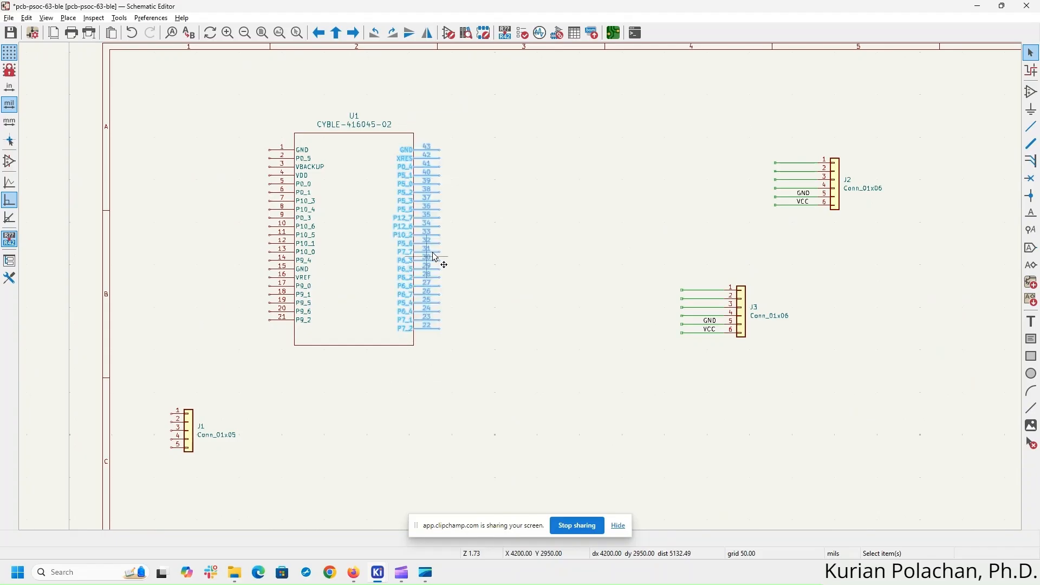
right_click(431, 147)
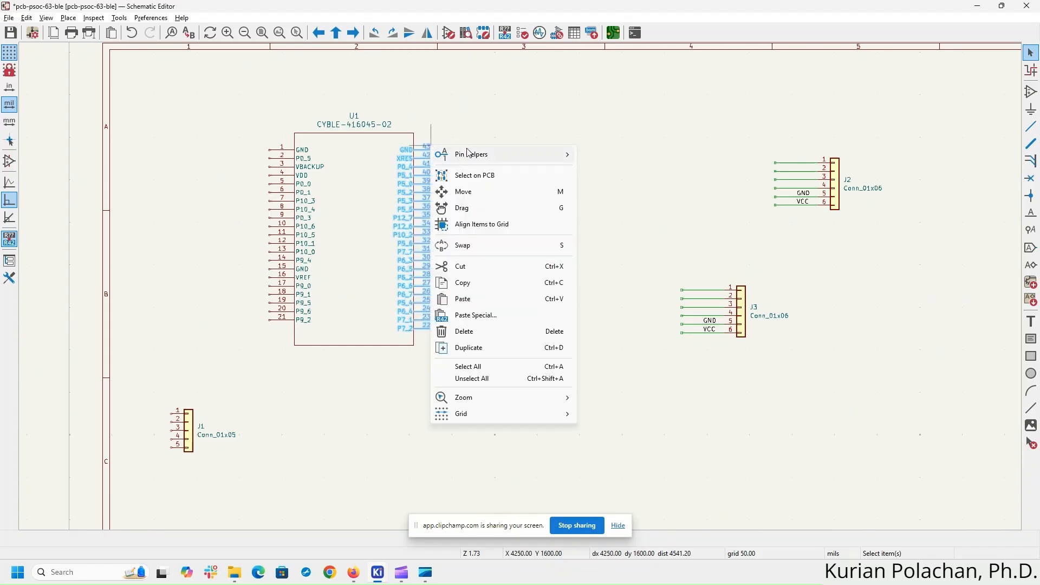
mouse_move(469, 153)
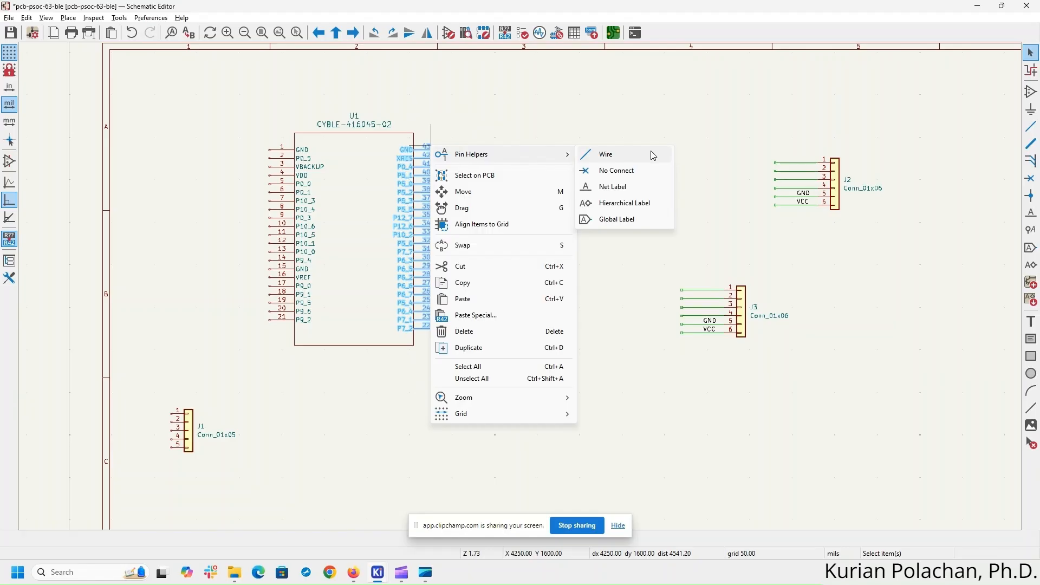
left_click(651, 188)
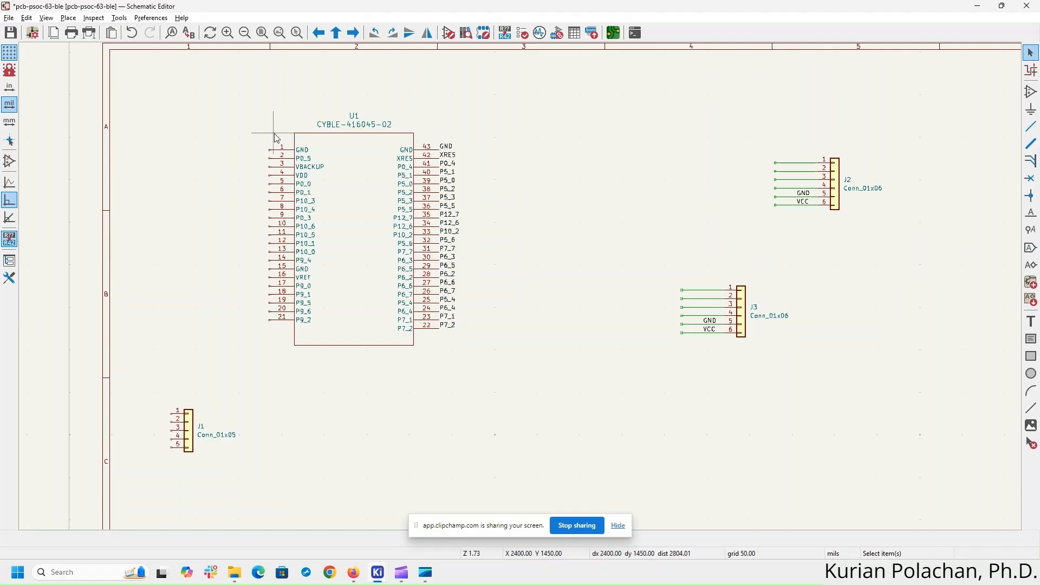
- Add matching net labels to U1's left-side pins and check the result around the sheet
left_click_drag(278, 138, 240, 345)
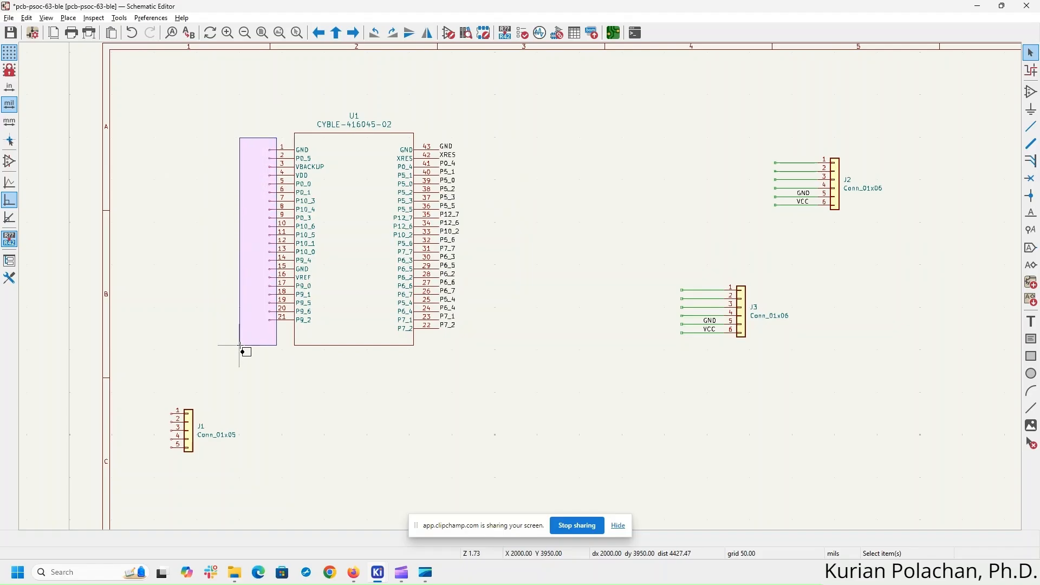
left_click_drag(240, 345, 240, 345)
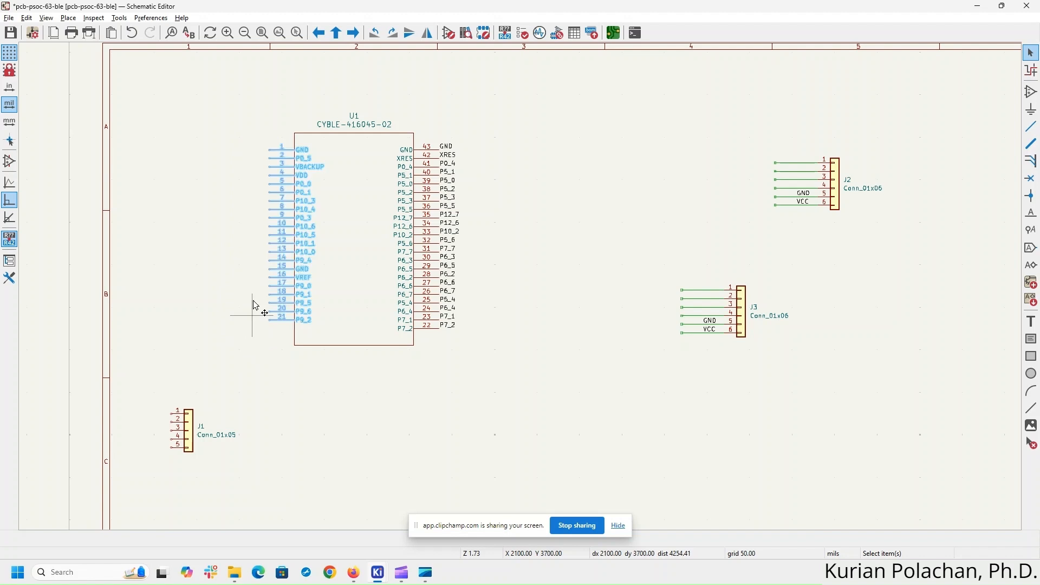
right_click(275, 152)
mouse_move(308, 160)
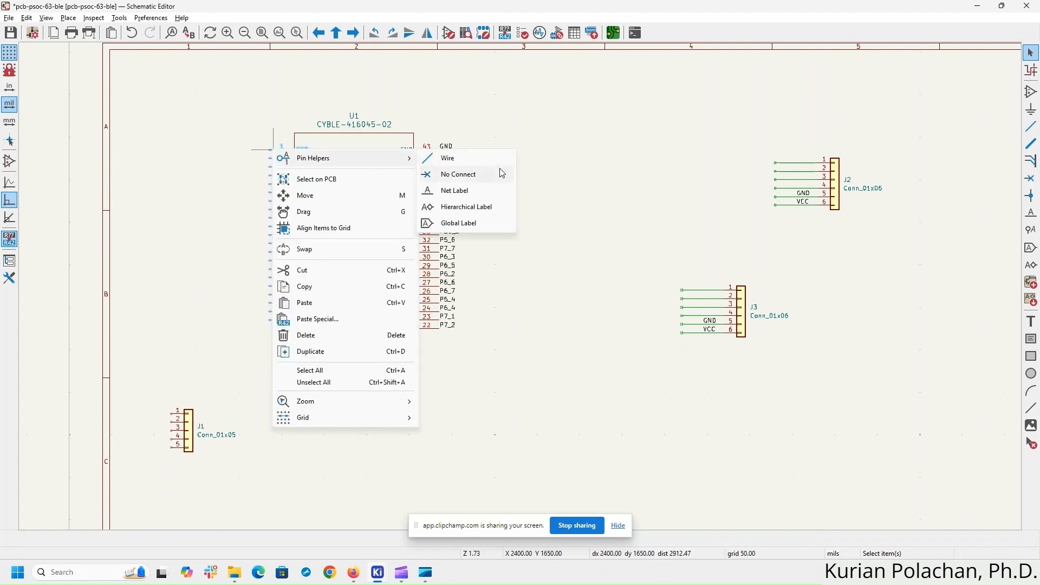
left_click(499, 194)
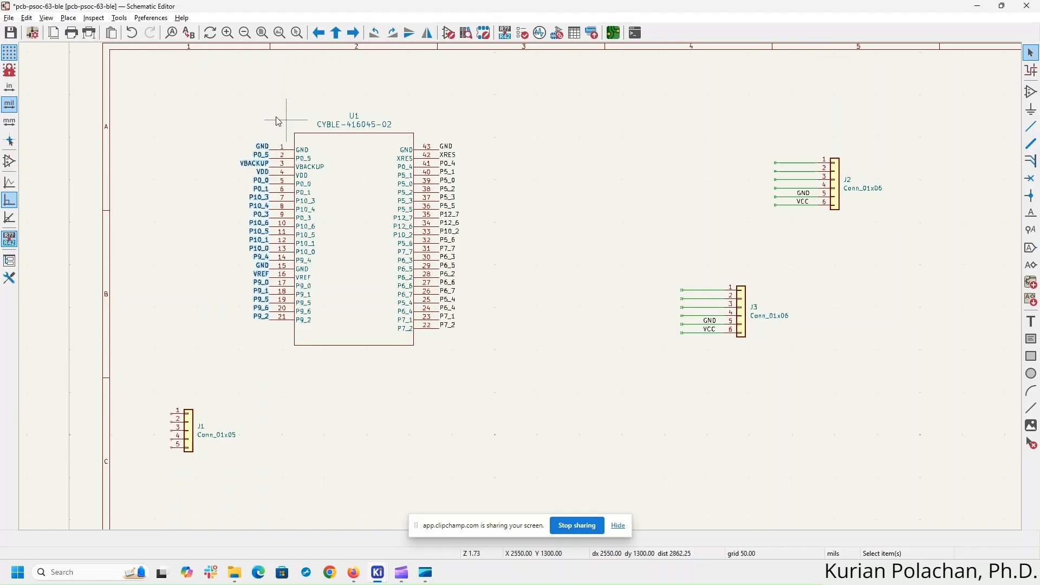
middle_click_drag(576, 265, 561, 221)
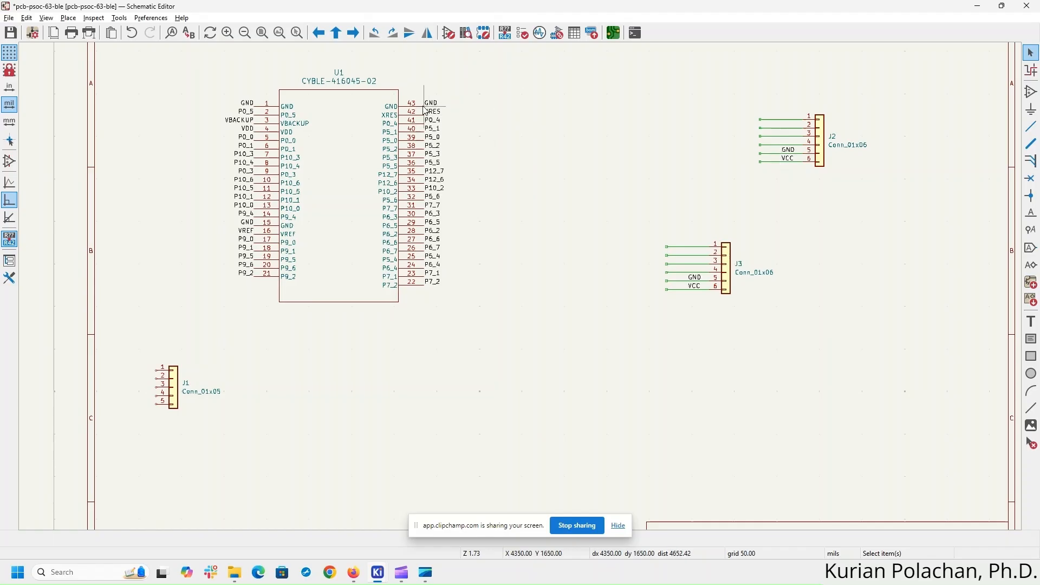
middle_click_drag(628, 145, 626, 200)
scroll(818, 243, "up", 2)
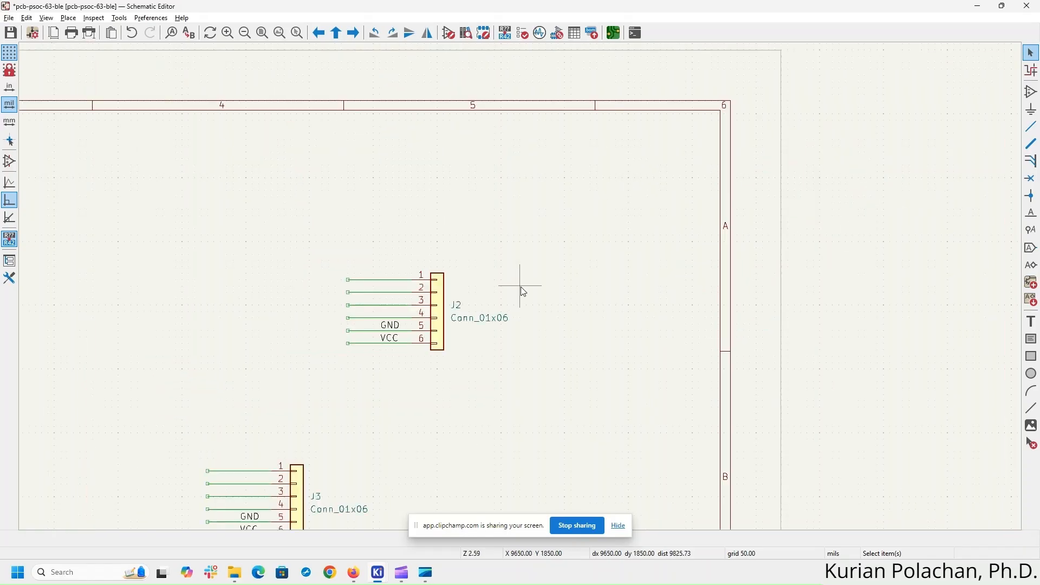
middle_click_drag(274, 292, 379, 270)
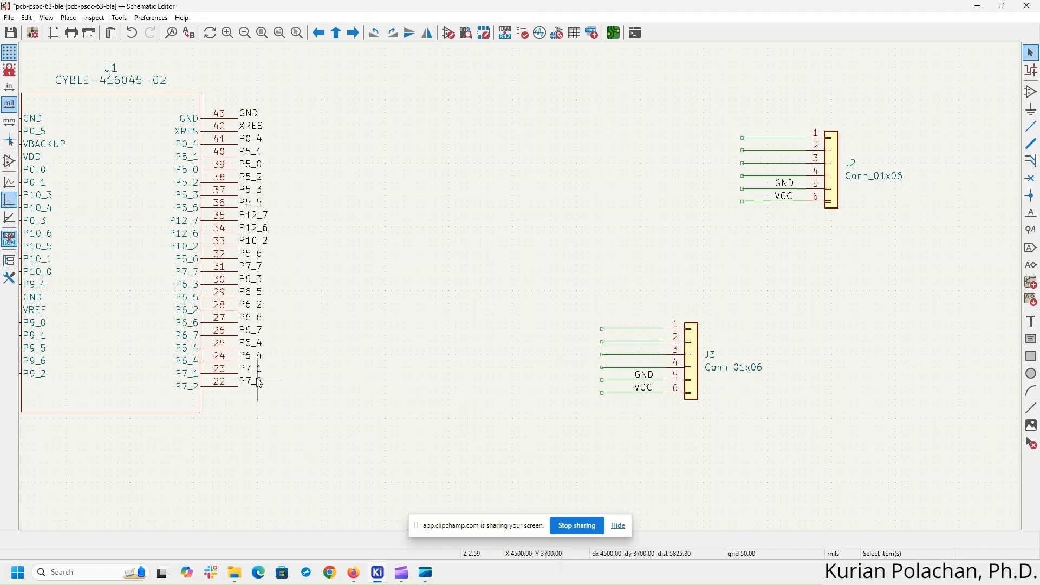
- Add net labels P5_4 and P6_4 to the wires on J2's pins 1 and 2
right_click(776, 138)
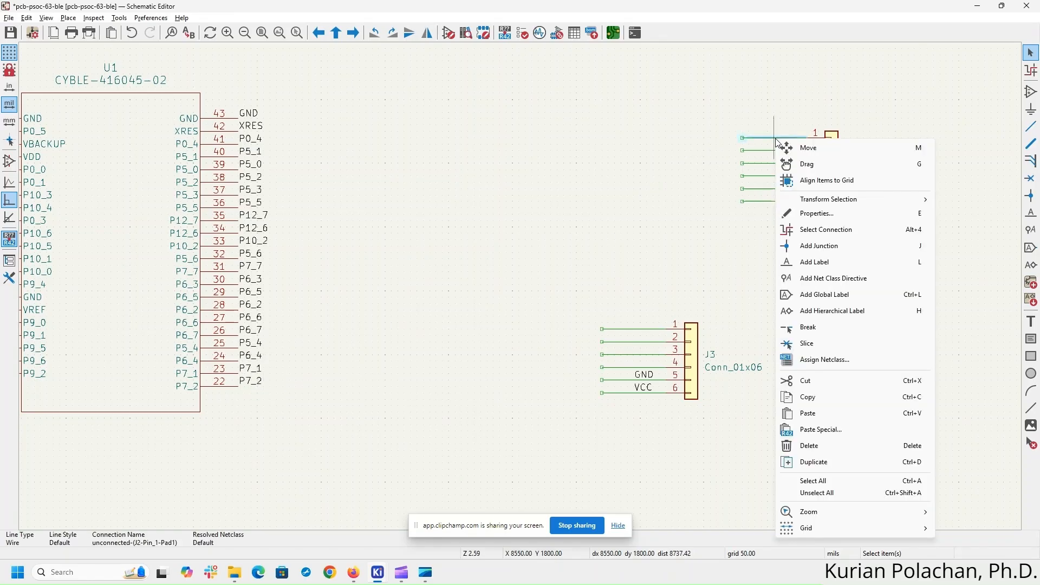
left_click(861, 263)
left_click(441, 169)
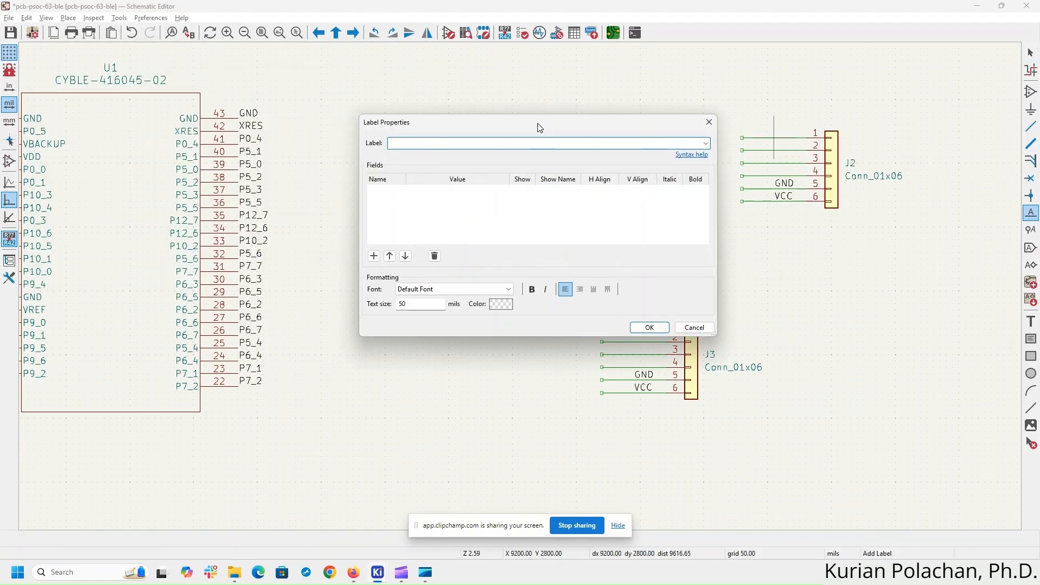
type("P5_4")
key("Return")
left_click(773, 138)
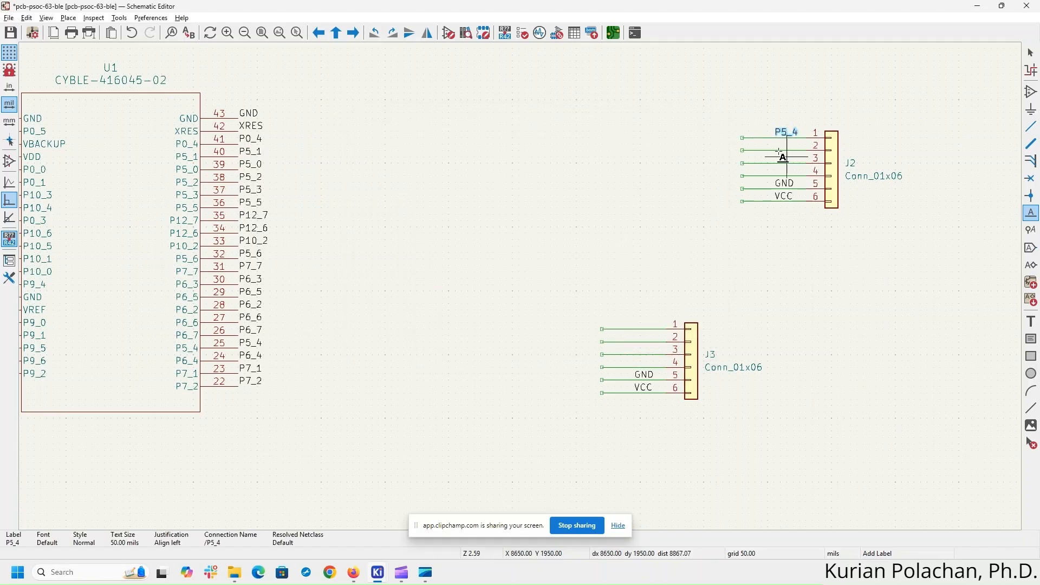
right_click(776, 150)
key("Escape")
key("Escape")
right_click(778, 155)
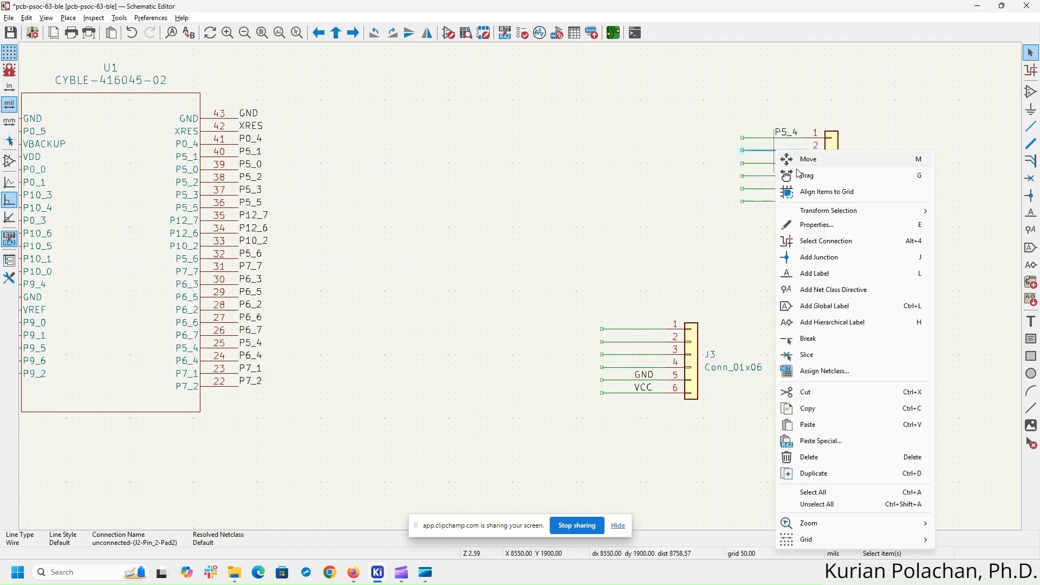
left_click(807, 271)
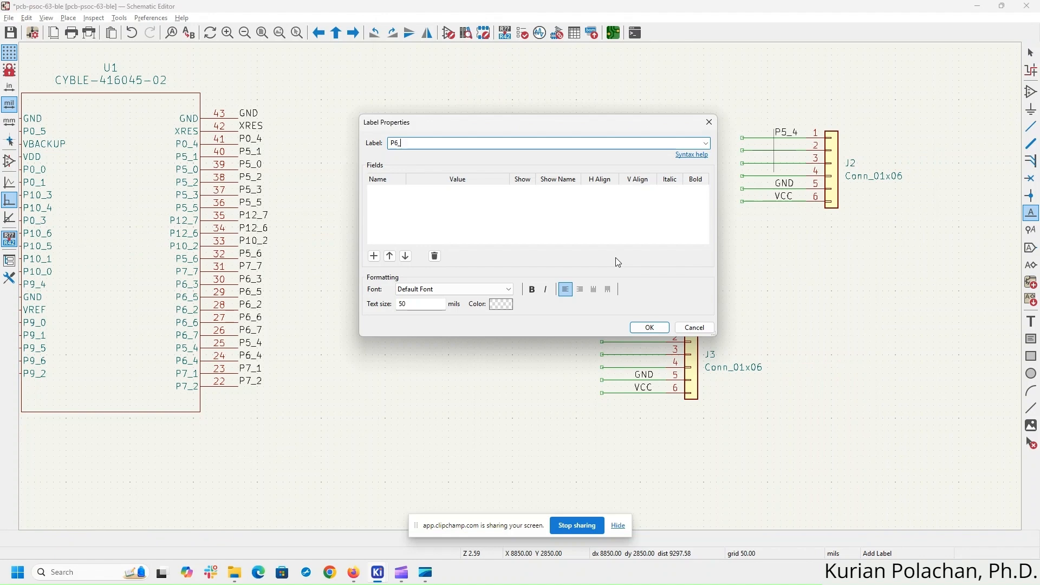
type("P6_4")
key("Return")
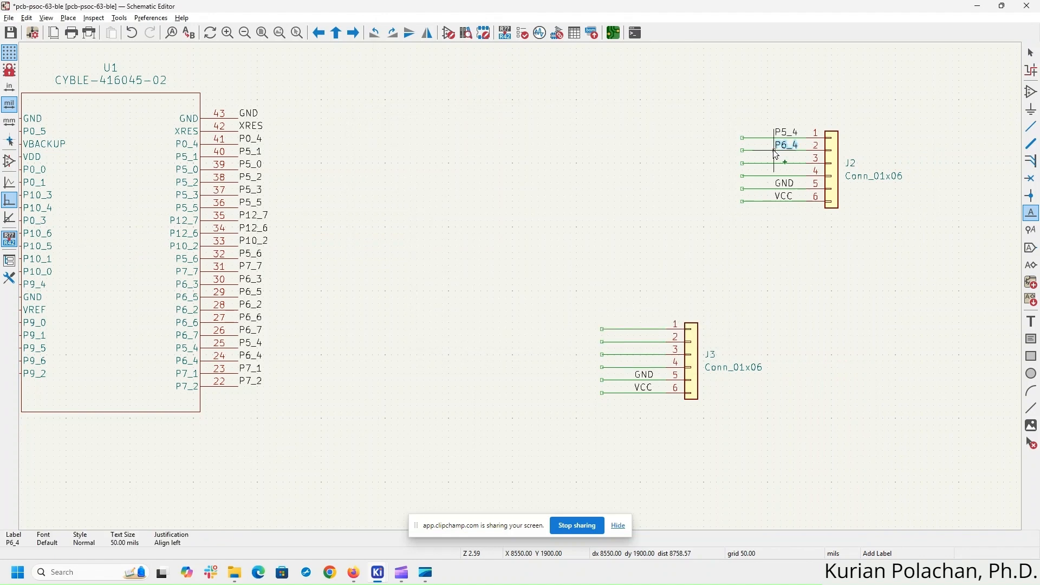
left_click(774, 150)
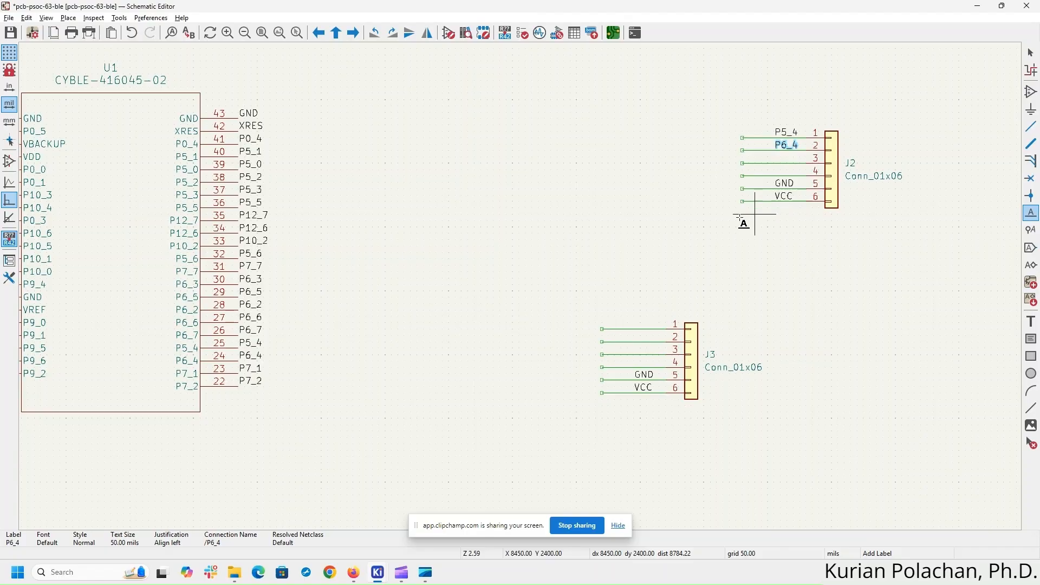
- Add a P7_1 net label to the wire on J2's pin 3
right_click(781, 164)
key("Escape")
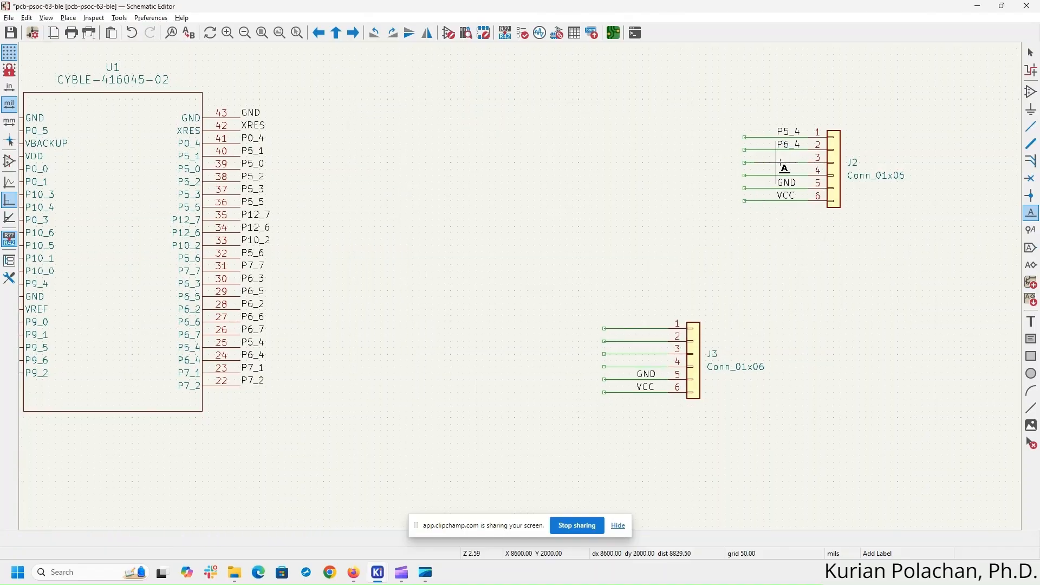
right_click(780, 164)
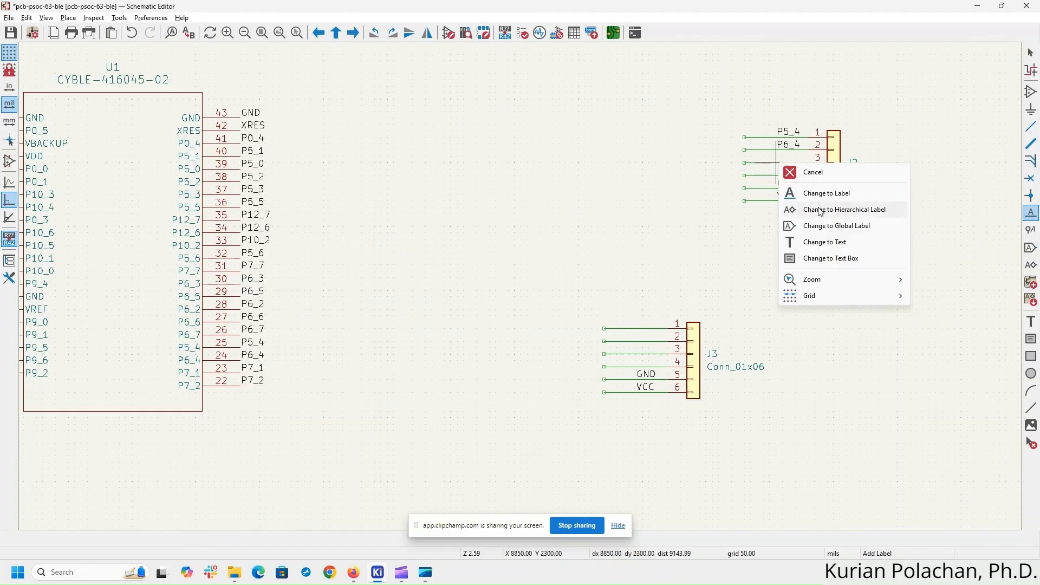
key("Escape")
left_click(780, 165)
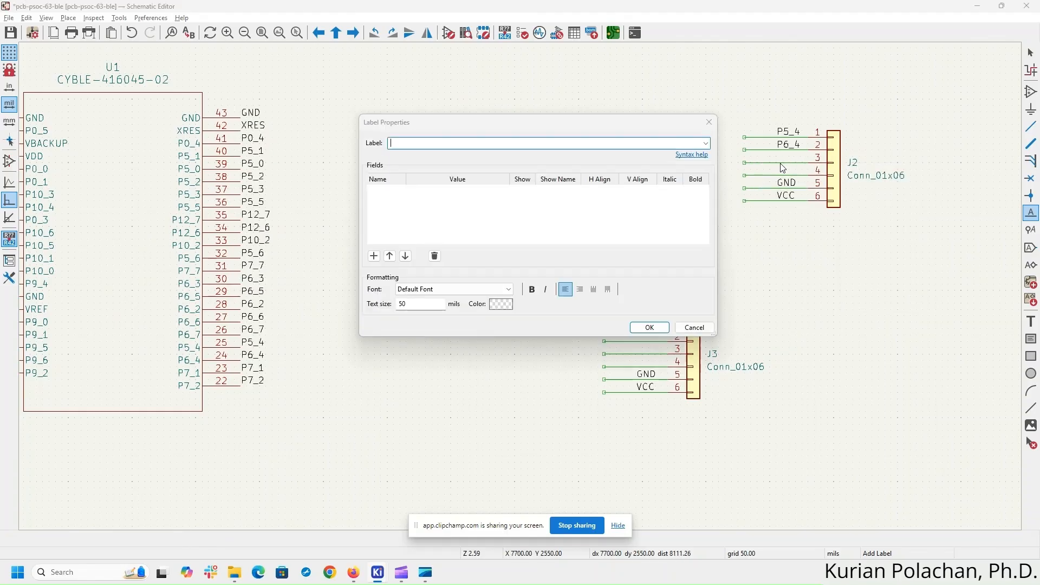
key("Escape")
key("Escape")
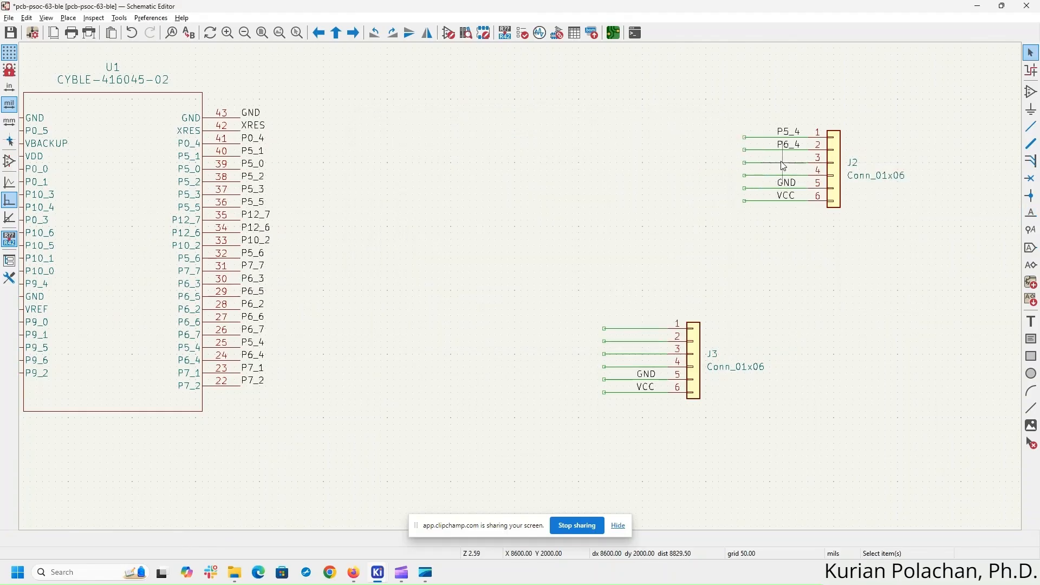
right_click(781, 163)
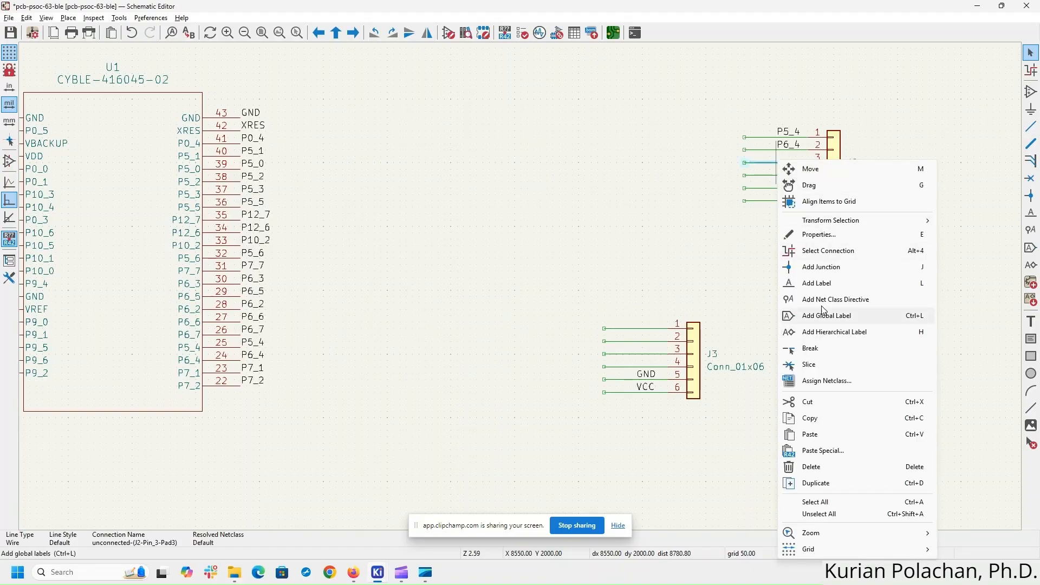
left_click(826, 284)
left_click(824, 287)
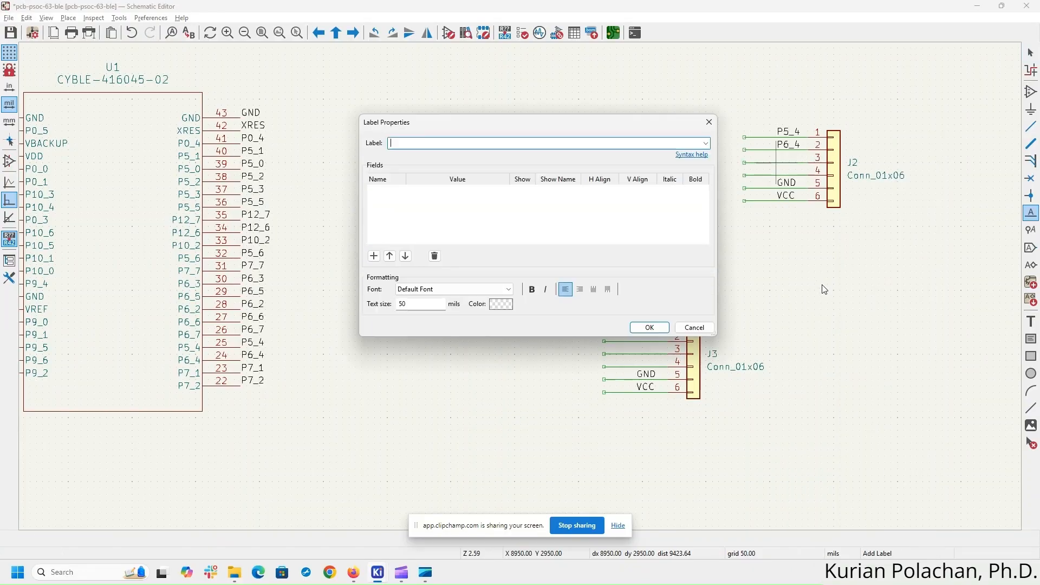
type("P7_1")
key("Return")
left_click(778, 165)
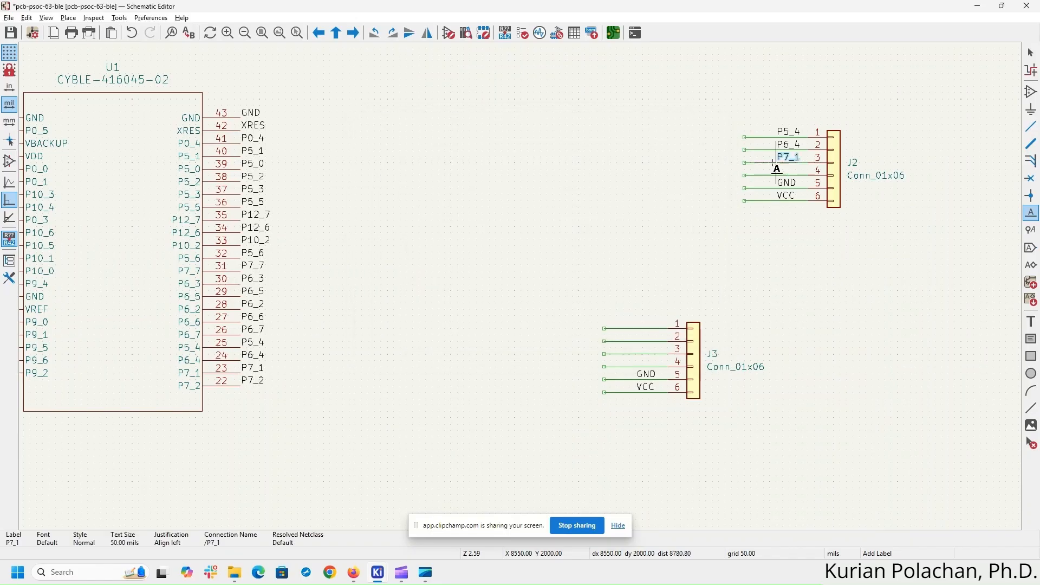
key("Escape")
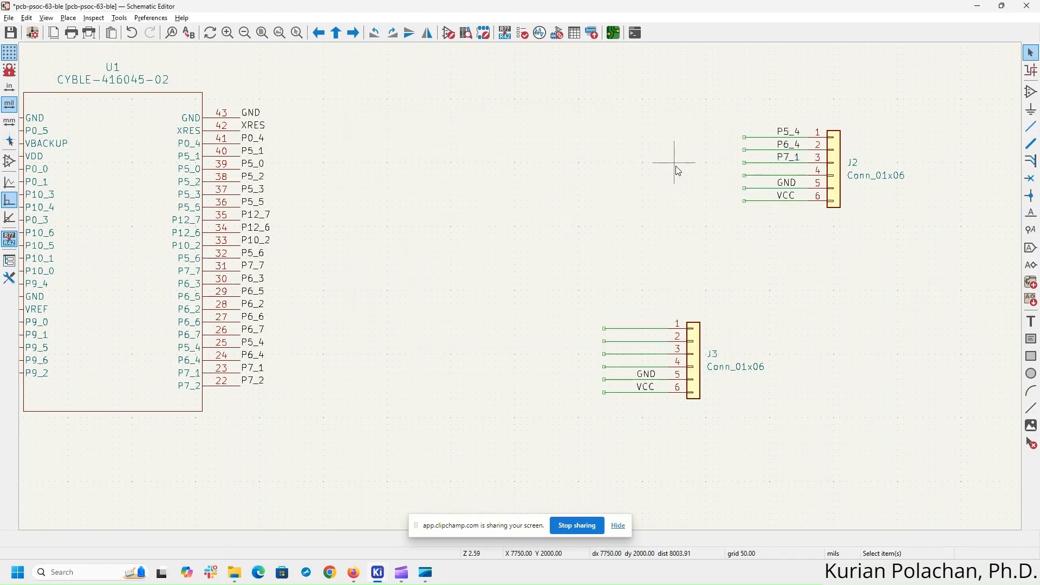
- Add a P7_2 net label to the wire on J2's pin 4
left_click(780, 175)
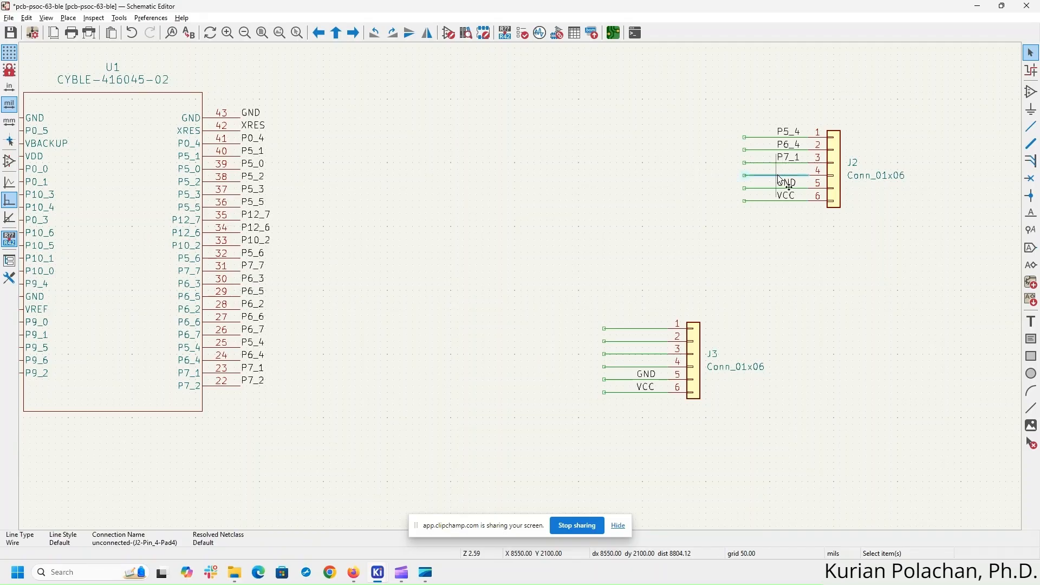
right_click(781, 180)
left_click(872, 280)
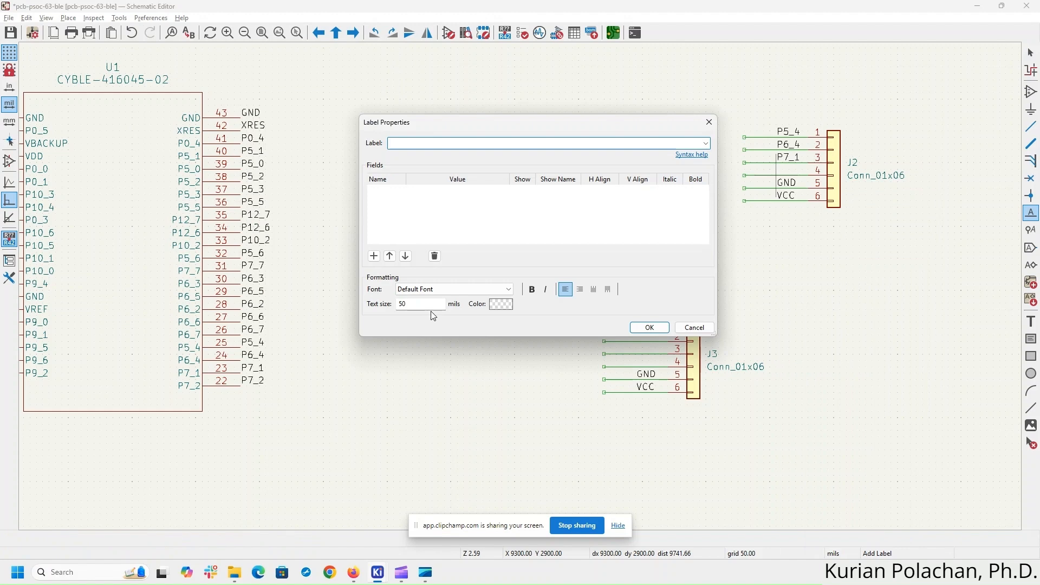
type("P7_2")
key("Return")
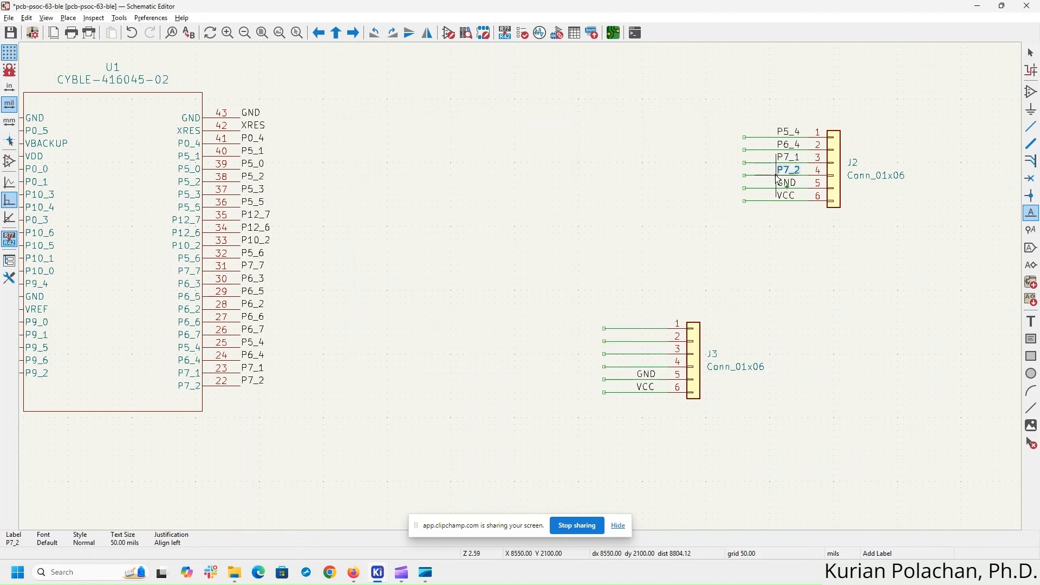
left_click(779, 180)
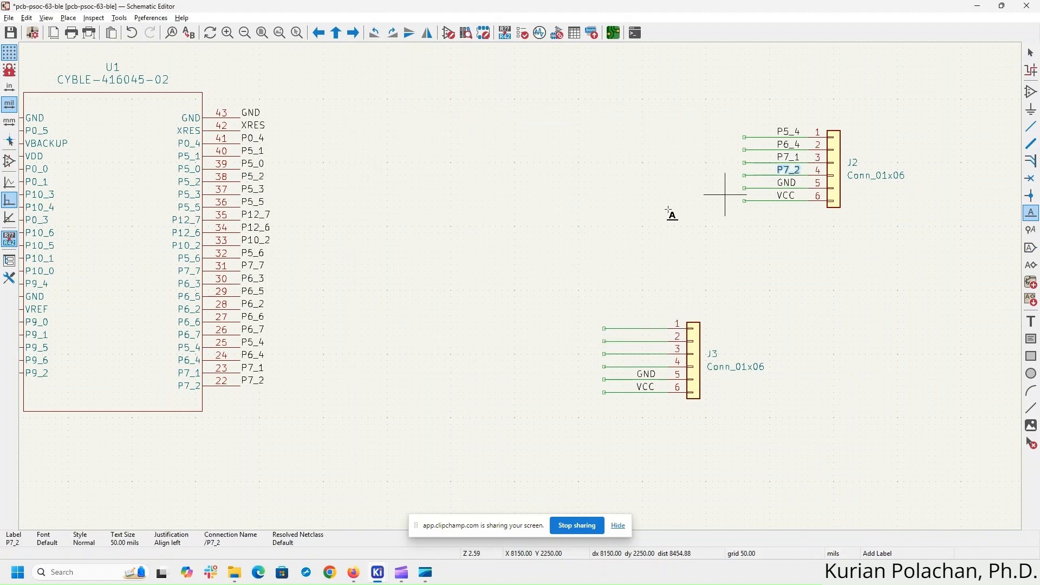
left_click(857, 310)
key("Escape")
key("Escape")
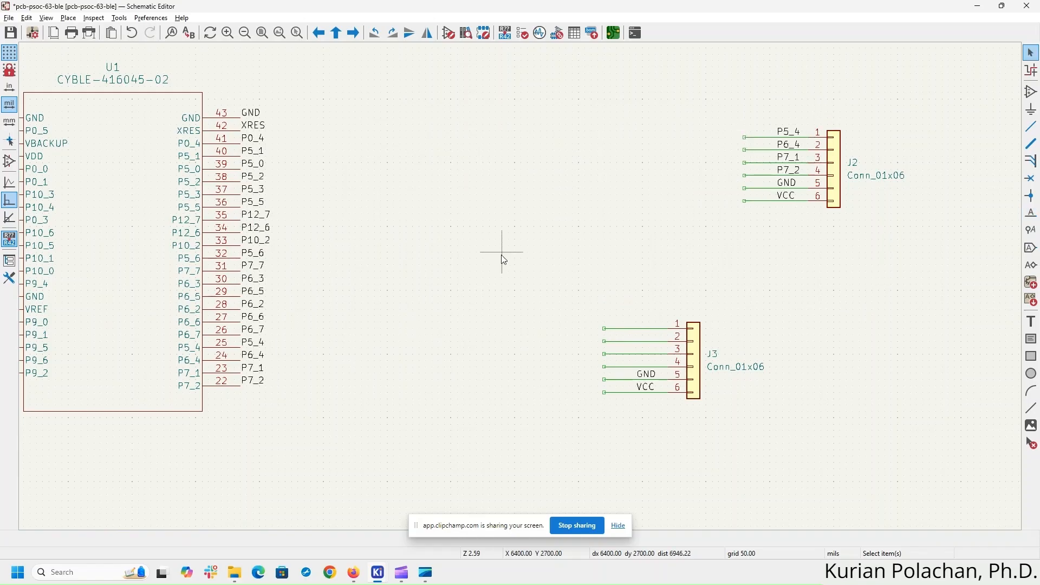
- Replace the old J3 with a duplicate of the labelled J2 placed below it
left_click_drag(499, 250, 776, 449)
key("Delete")
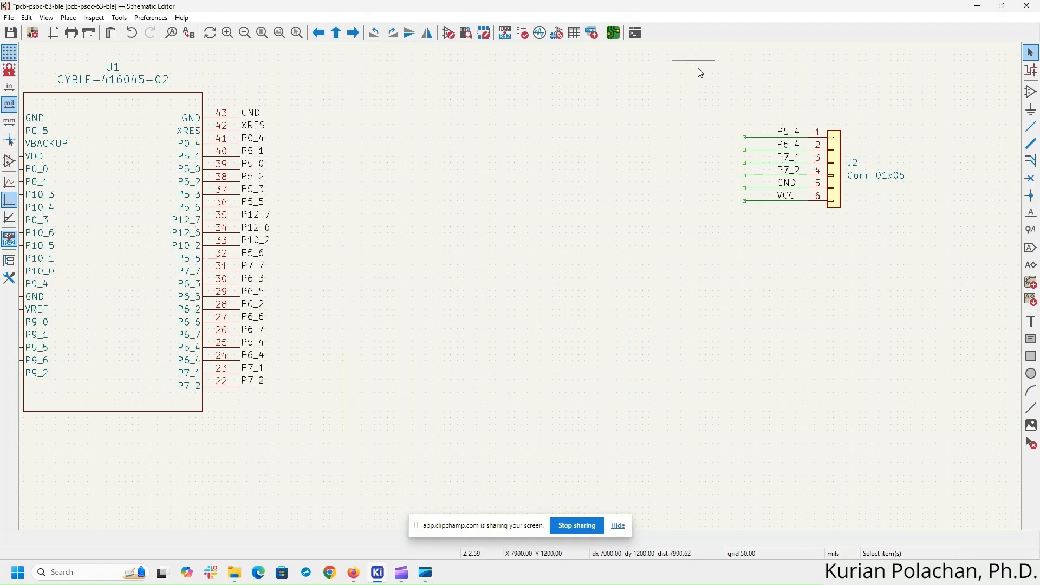
left_click_drag(697, 68, 957, 283)
key("ctrl+d")
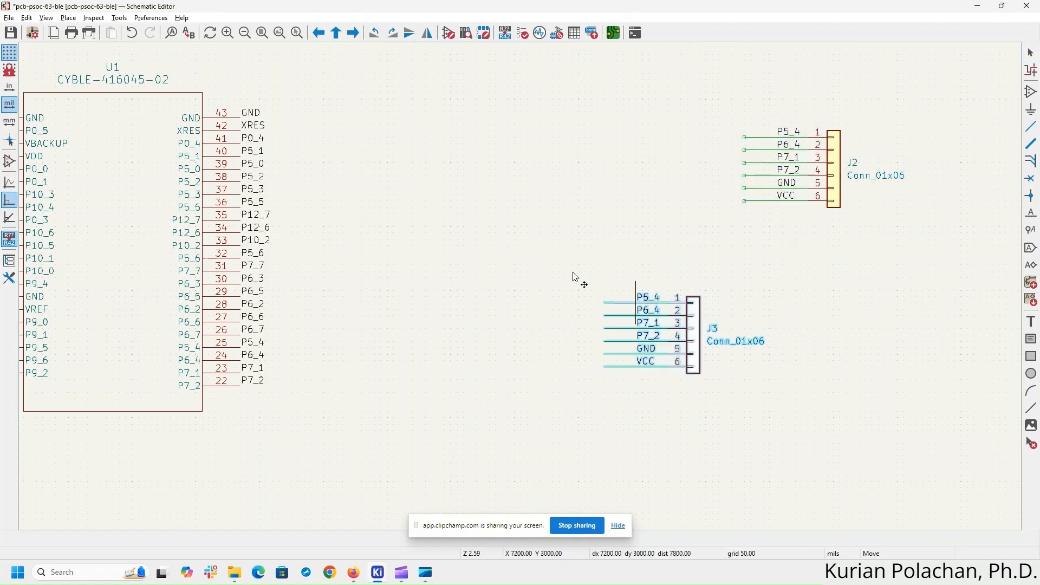
left_click(770, 373)
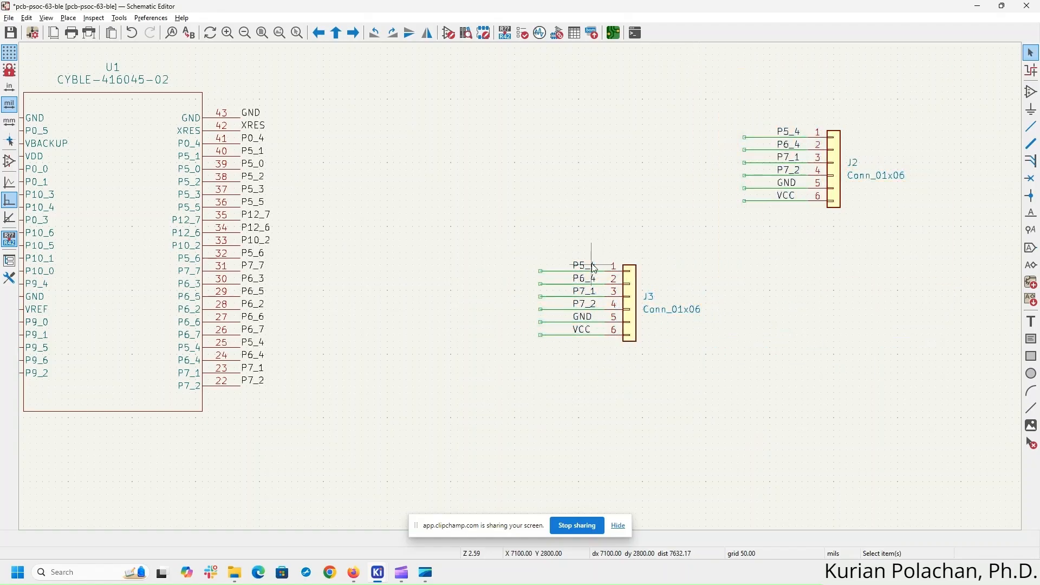
- Rename J3's first two labels from P5_4 and P6_4 to P9_1 and P9_5
middle_click_drag(423, 270, 491, 256)
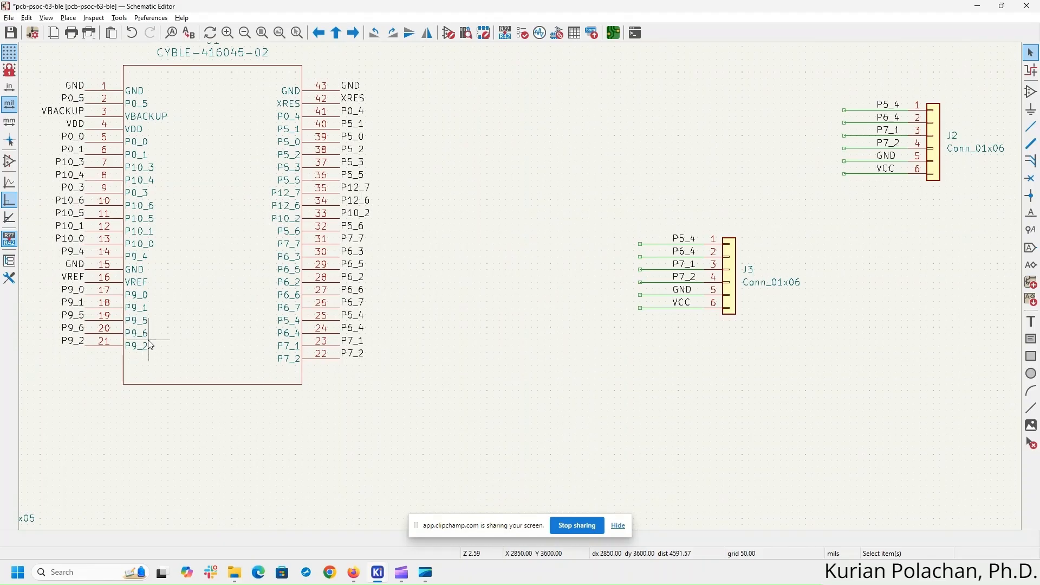
left_click(687, 239)
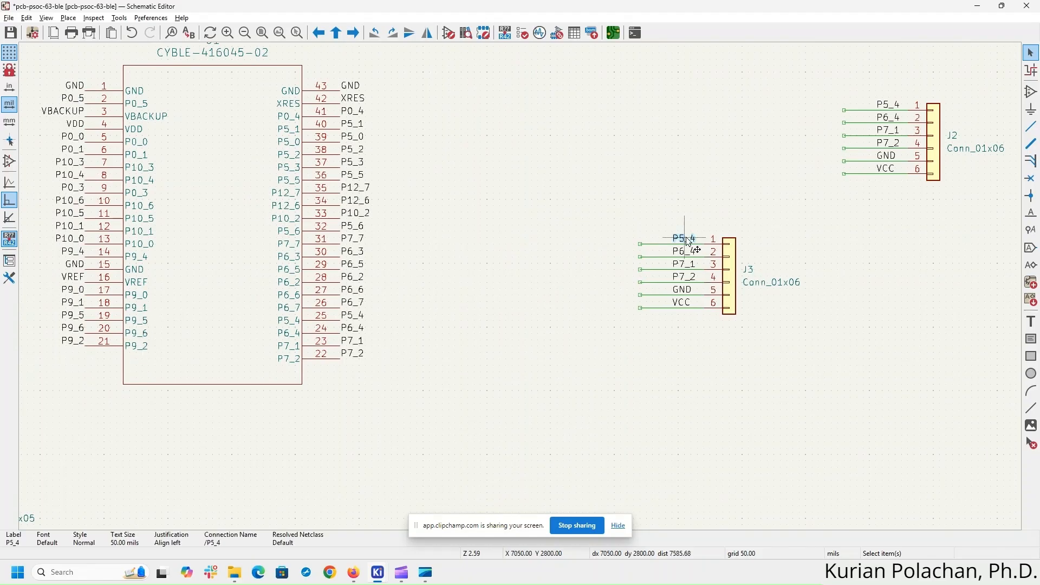
double_click(688, 239)
type("P")
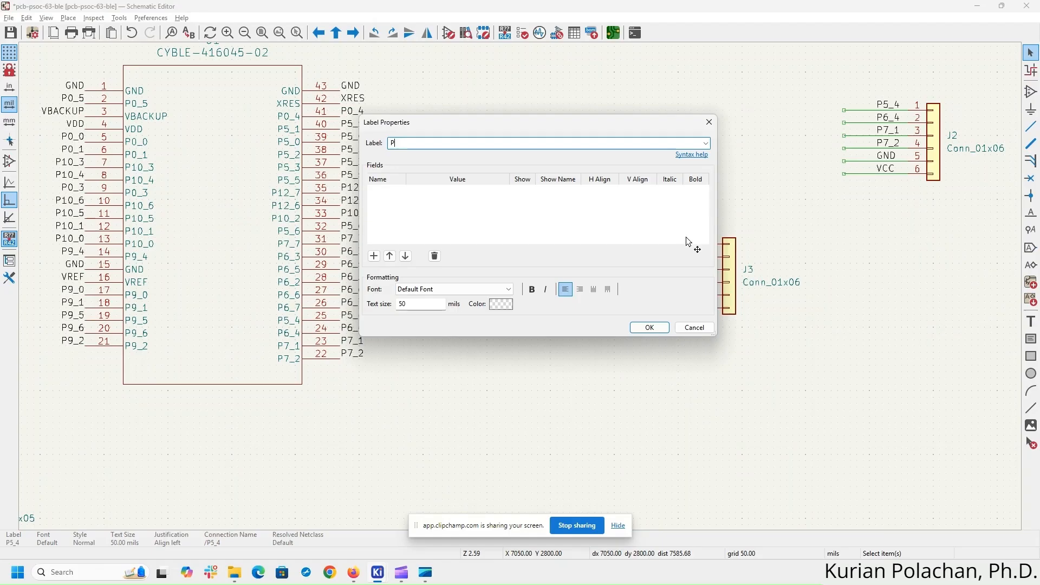
type("9_1")
key("Return")
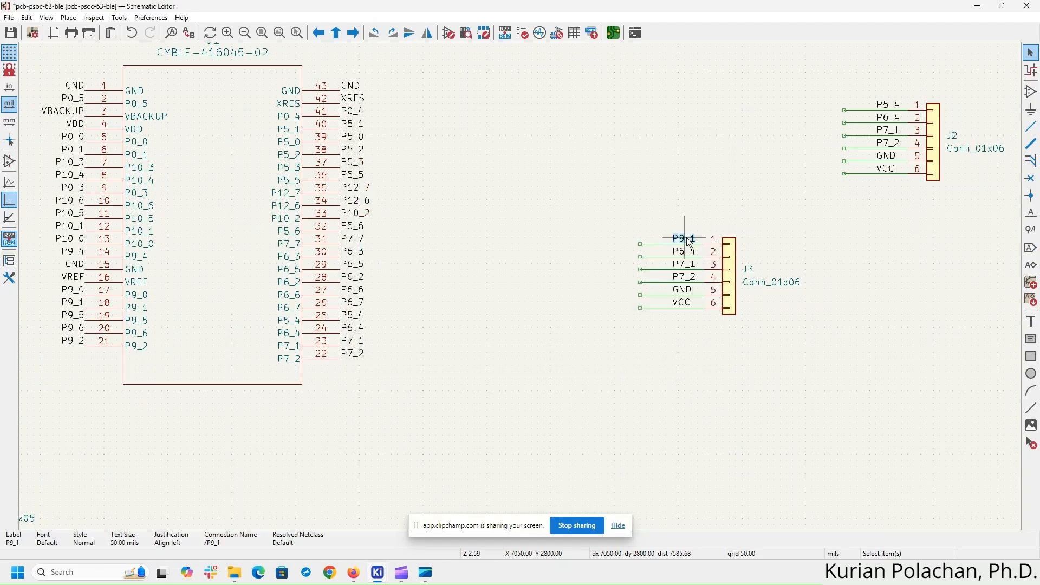
left_click(686, 252)
double_click(685, 252)
type("P9_")
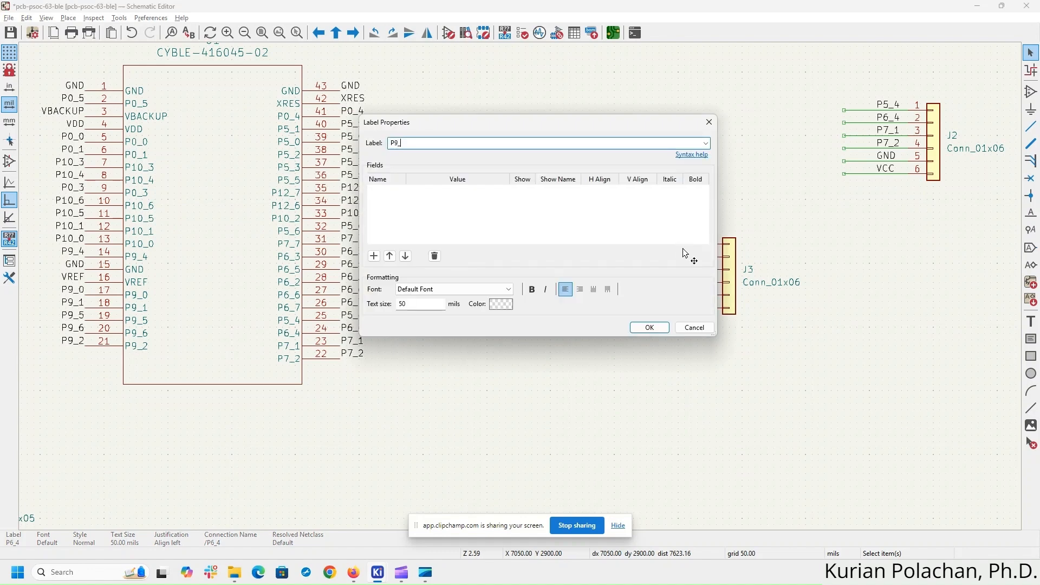
type("5")
key("Return")
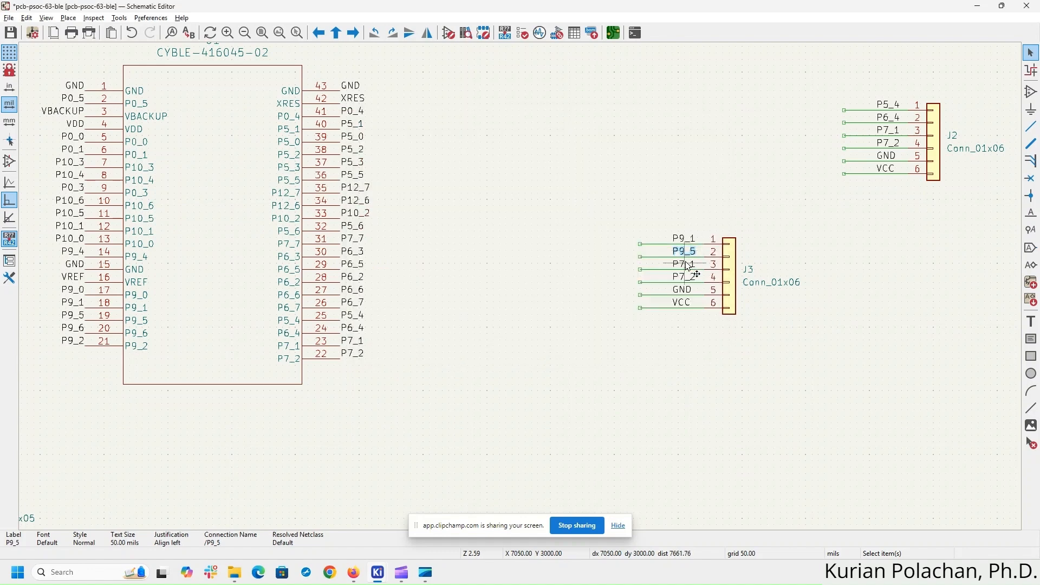
- Rename J3's remaining labels from P7_1 and P7_2 to P9_6 and P9_2
left_click(687, 264)
double_click(688, 266)
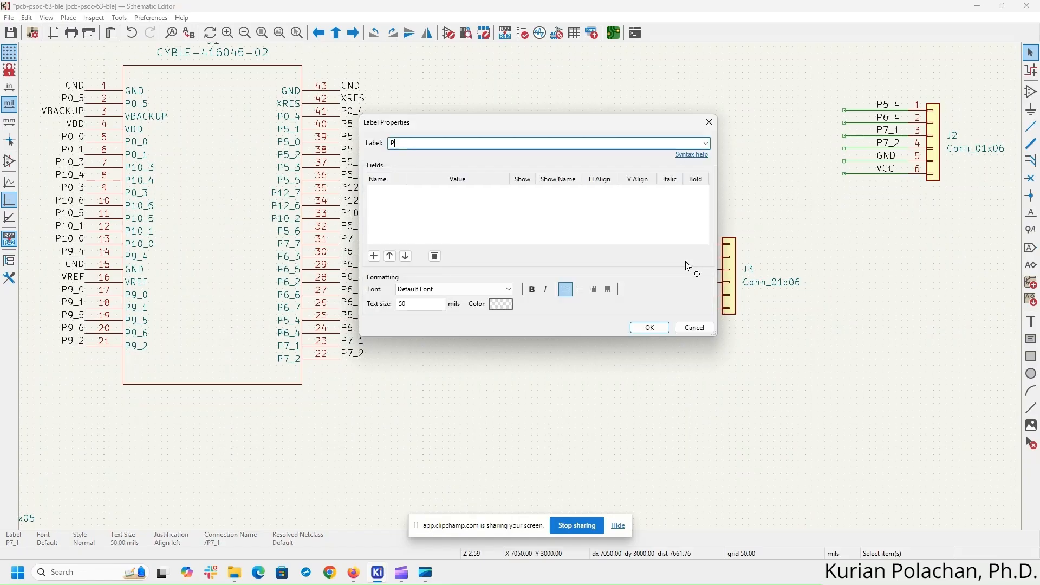
type("P9_6")
key("Return")
double_click(685, 282)
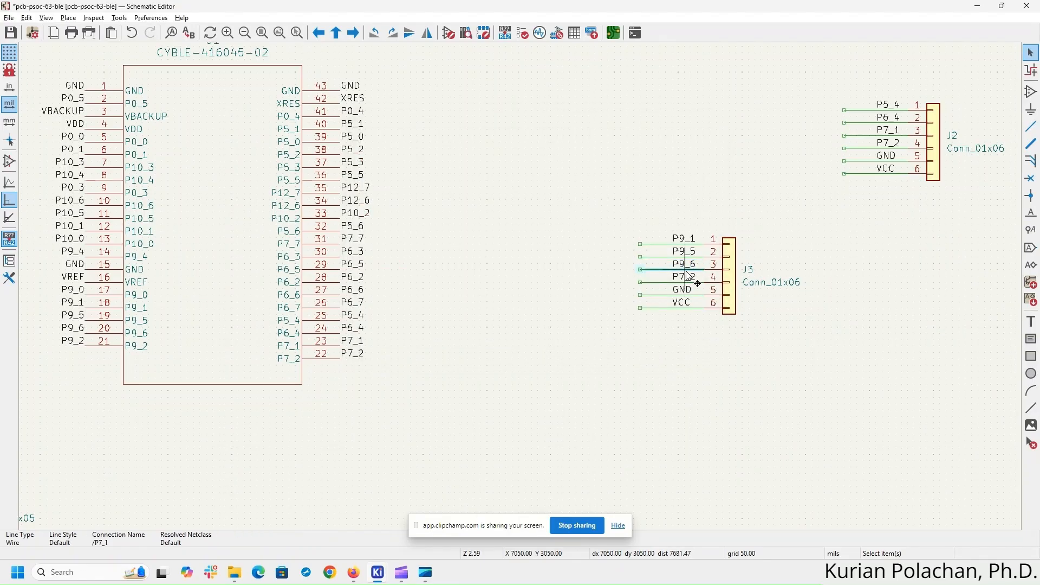
key("Escape")
left_click(685, 282)
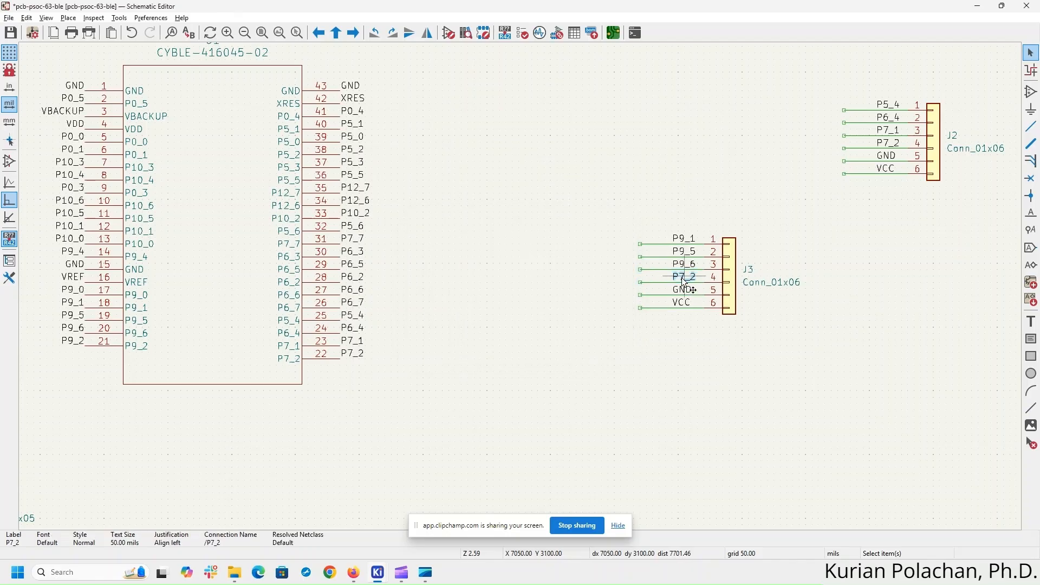
double_click(685, 283)
type("P")
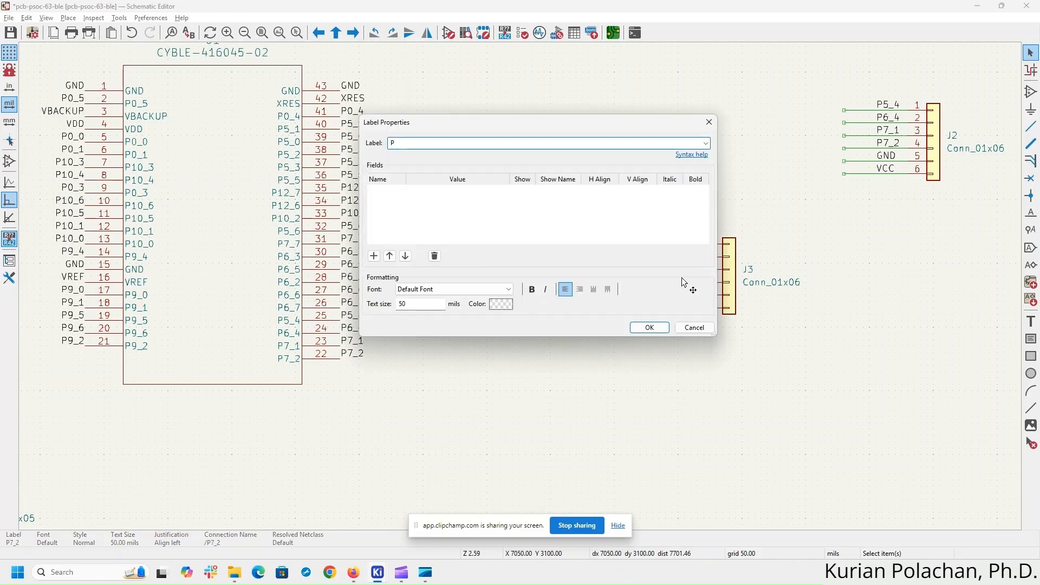
type("9_2")
key("Return")
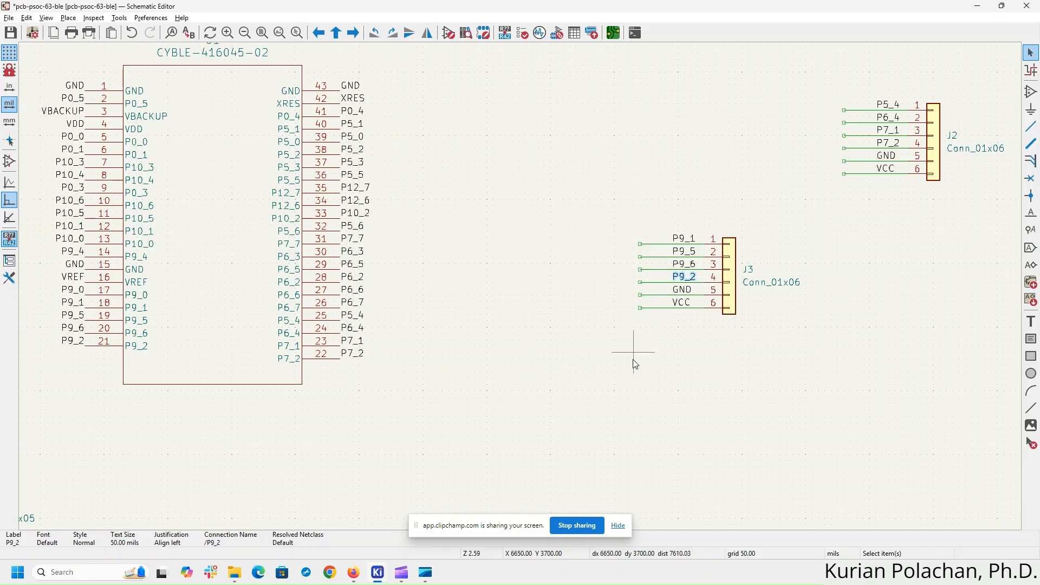
- Move J3 with its wiring to just below J2, then bring J1 into view
left_click_drag(557, 186, 836, 364)
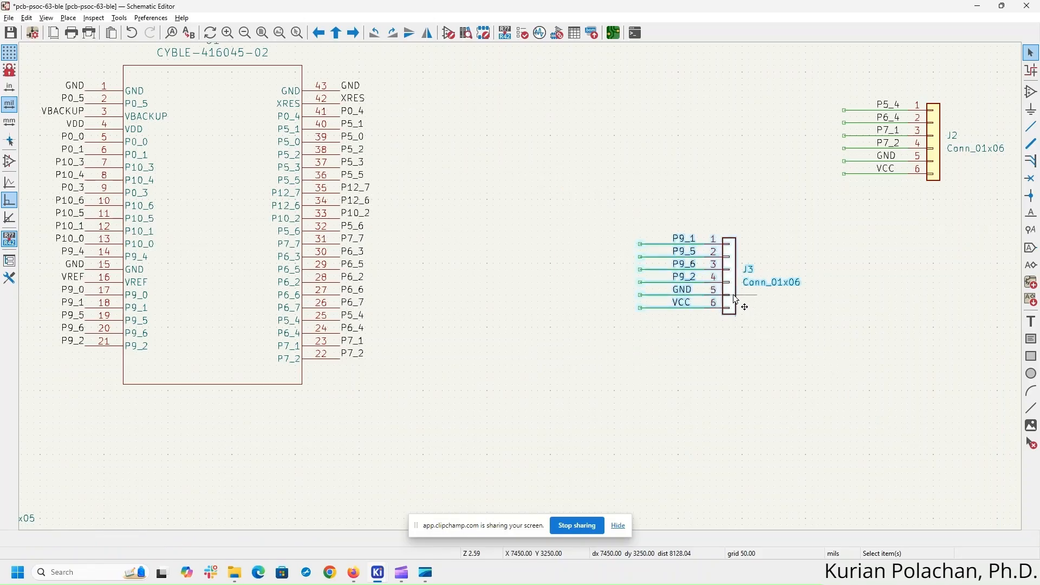
key("m")
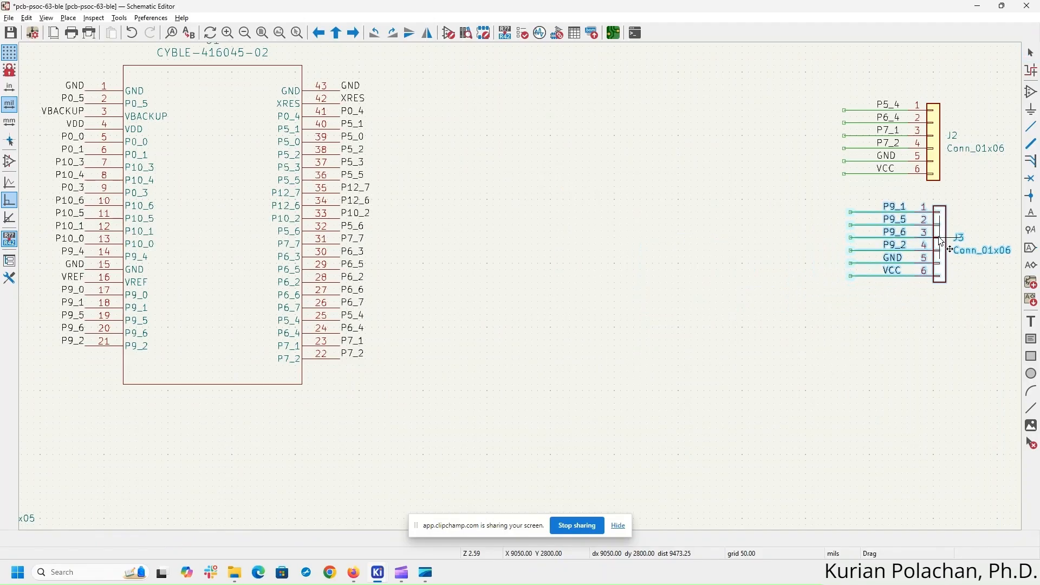
left_click(940, 242)
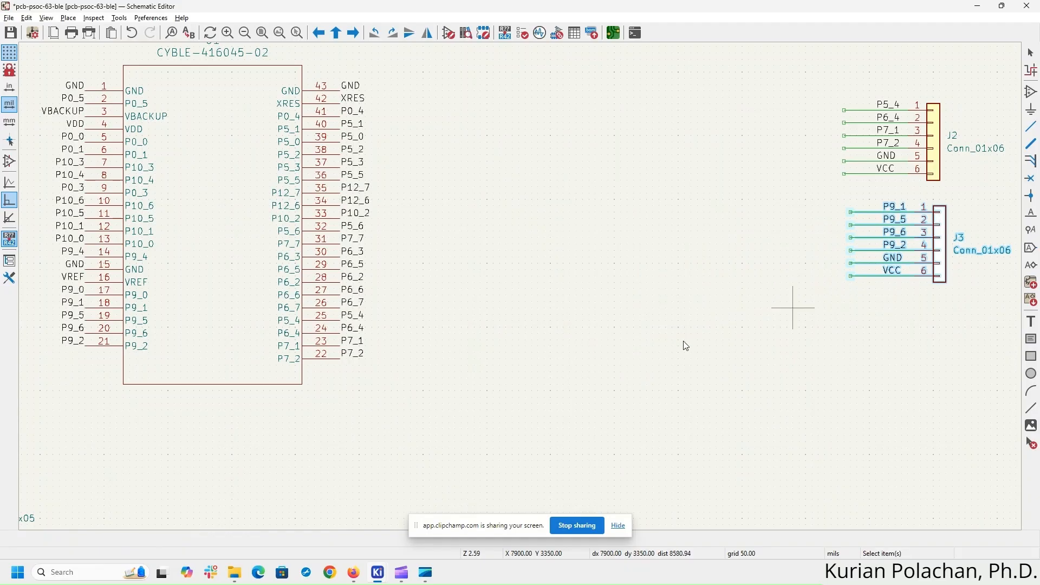
key("Escape")
middle_click_drag(273, 449, 748, 323)
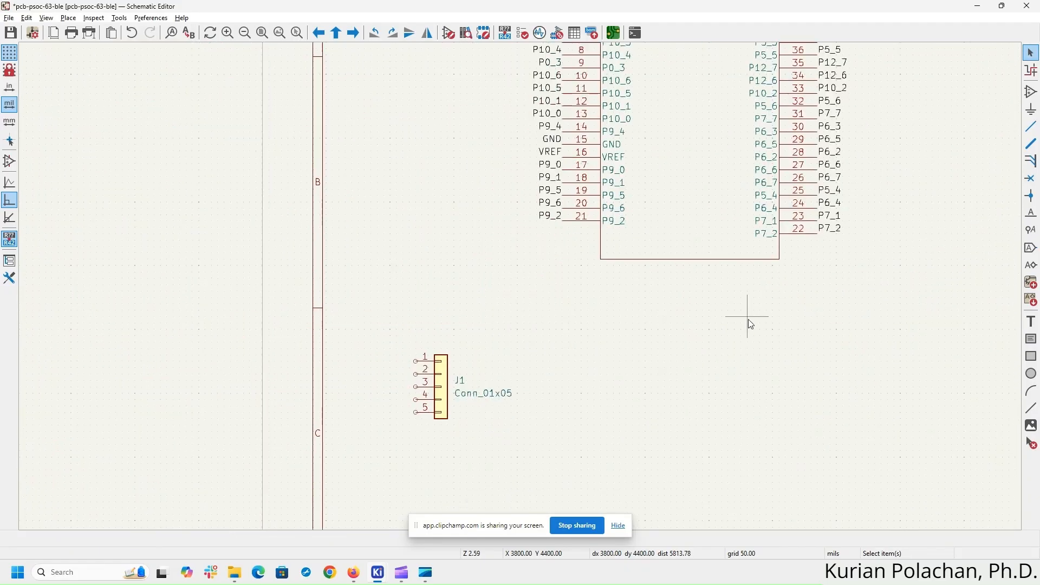
middle_click_drag(685, 367, 521, 406)
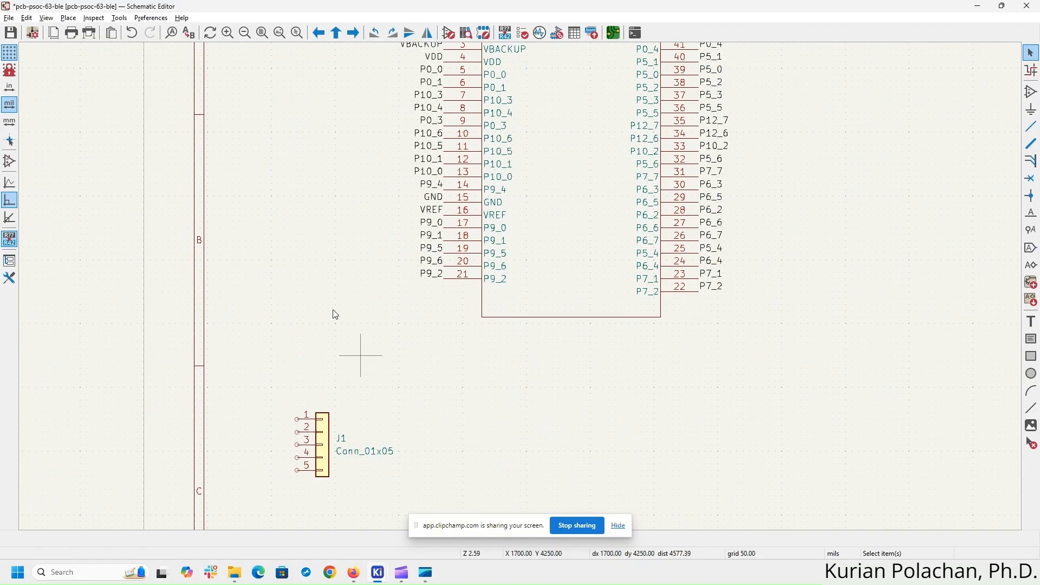
middle_click_drag(334, 313, 281, 367)
key("alt+Tab")
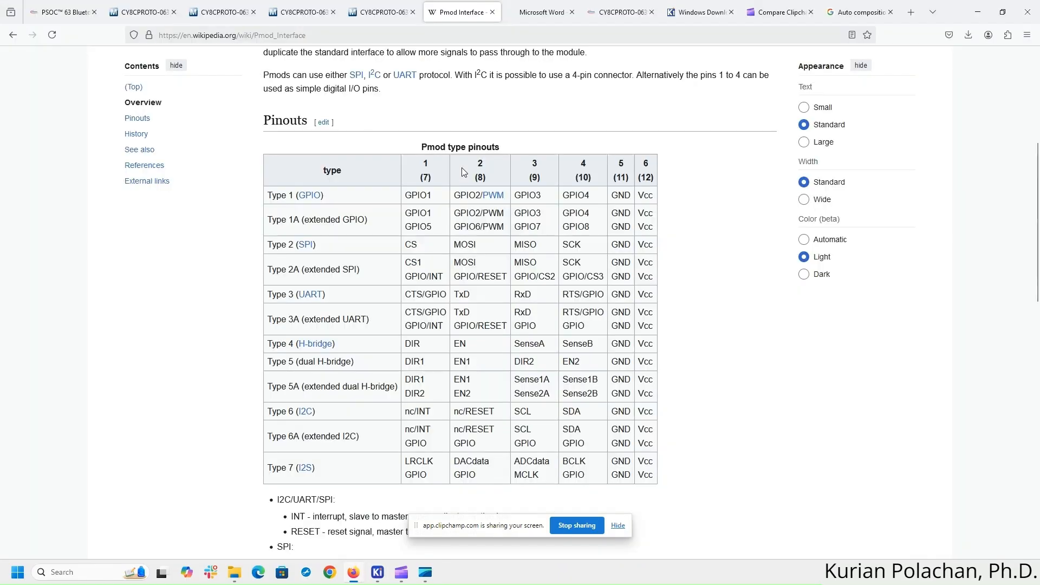
- View page 29 of the CY8CPROTO datasheet, zoomed in on the programming header schematic
left_click(360, 10)
left_click(312, 5)
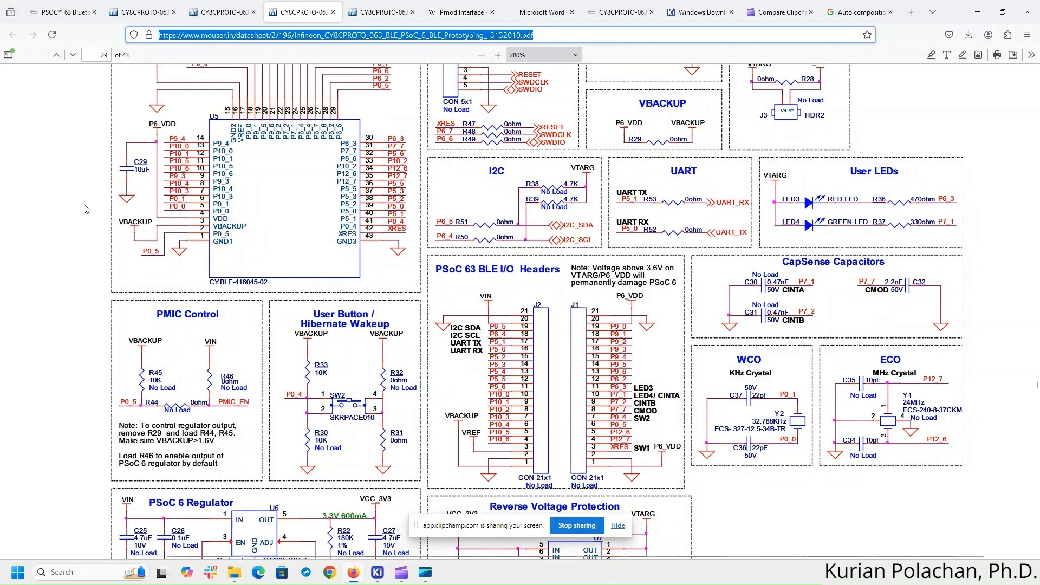
scroll(471, 214, "up", 3)
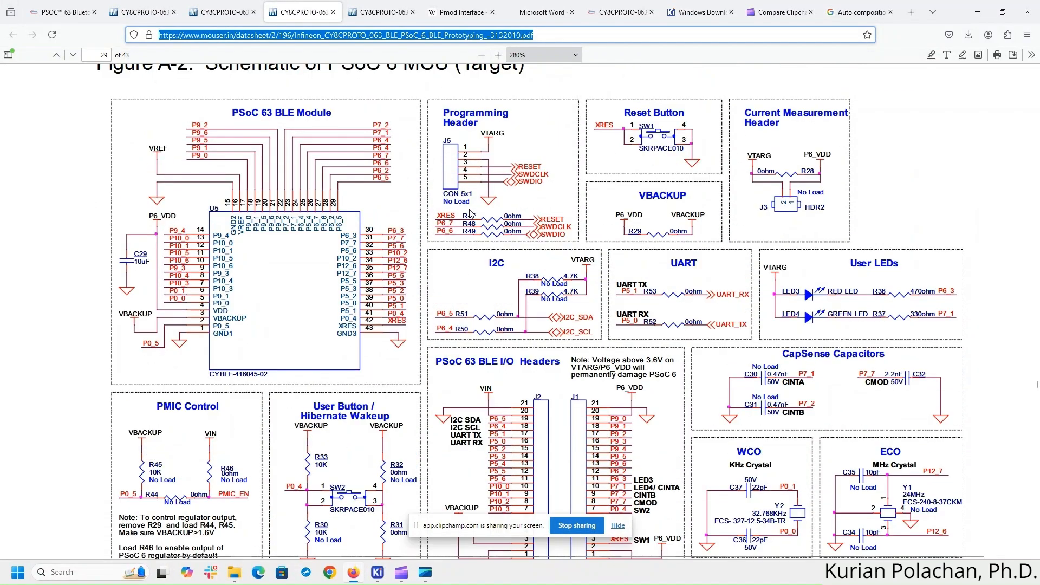
scroll(499, 146, "up", 4, "ctrl")
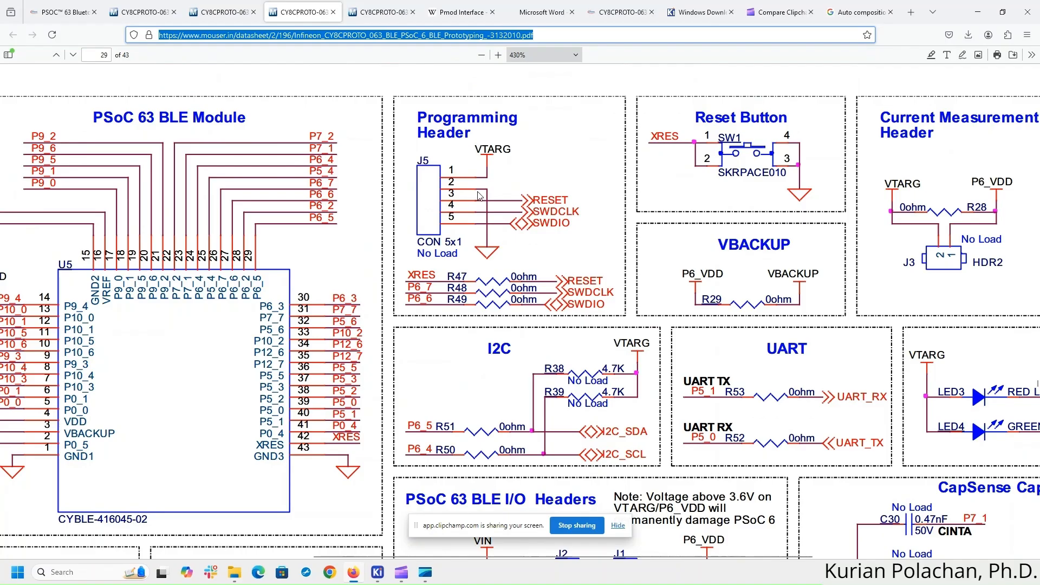
left_click(574, 253)
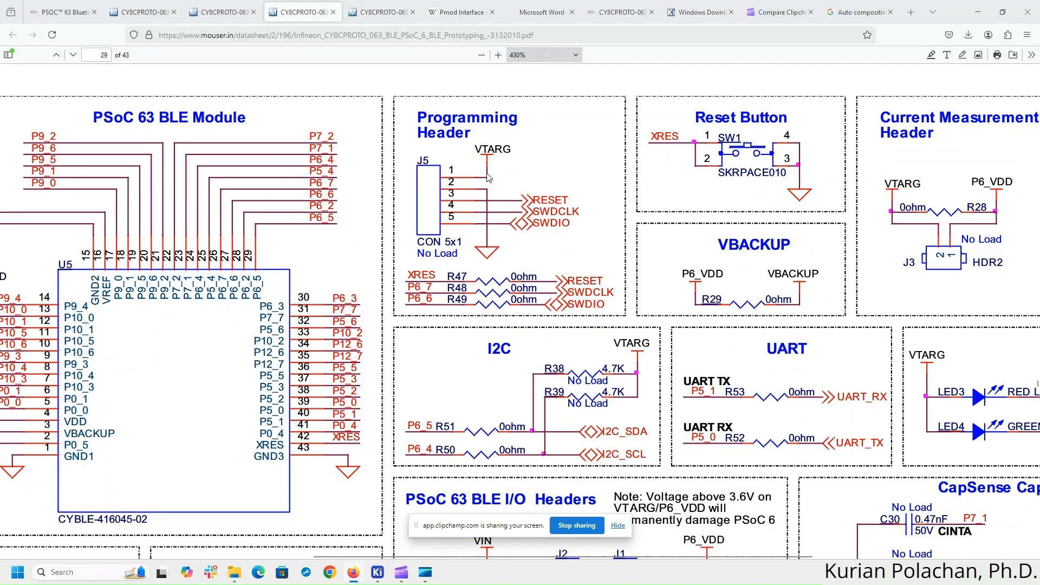
key("alt+Tab")
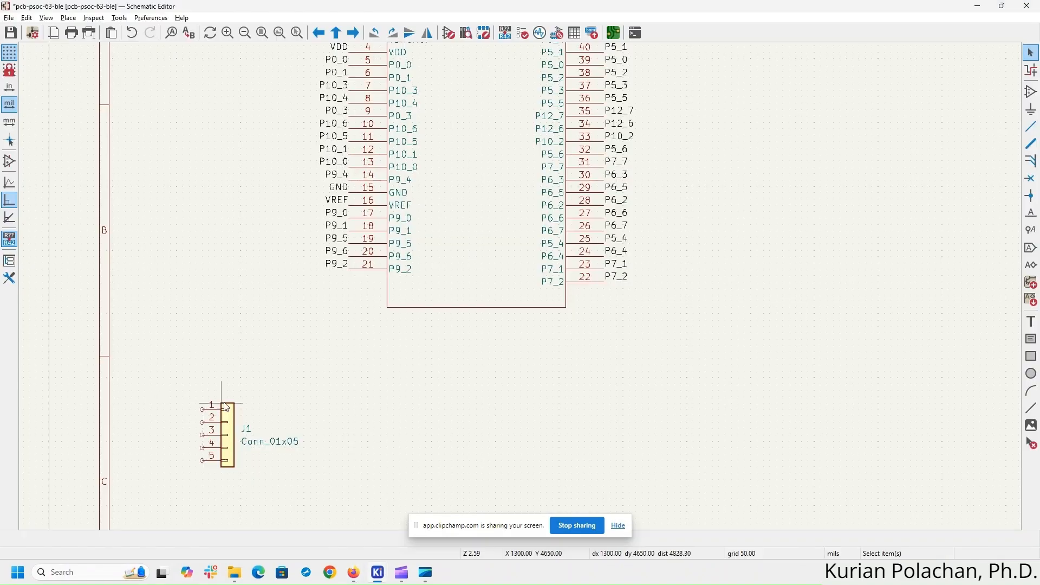
- Add Pin_1 to Pin_5 net labels to all five J1 pins using Pin Helpers
left_click_drag(214, 389, 173, 501)
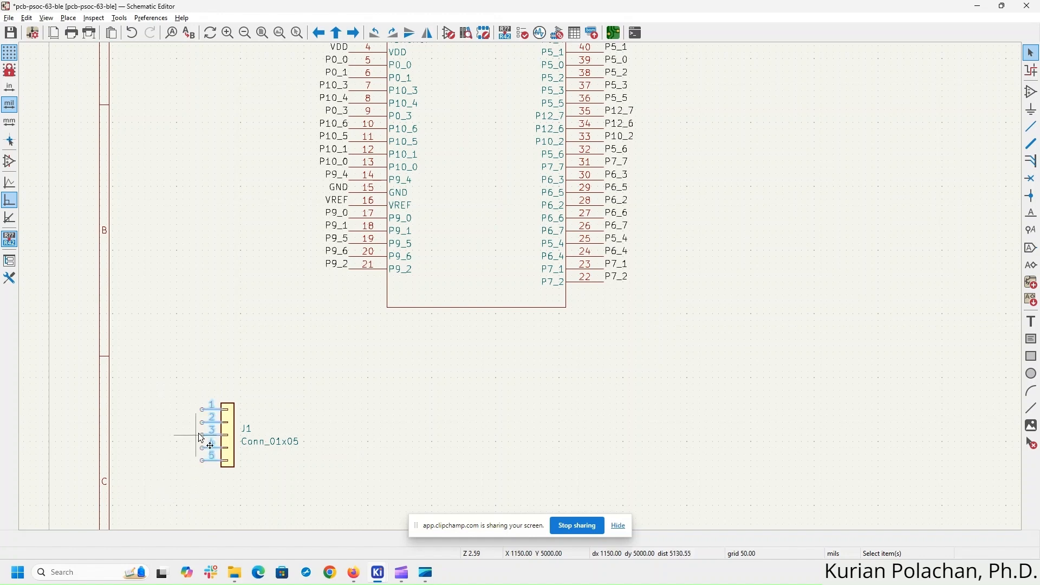
right_click(203, 410)
mouse_move(265, 142)
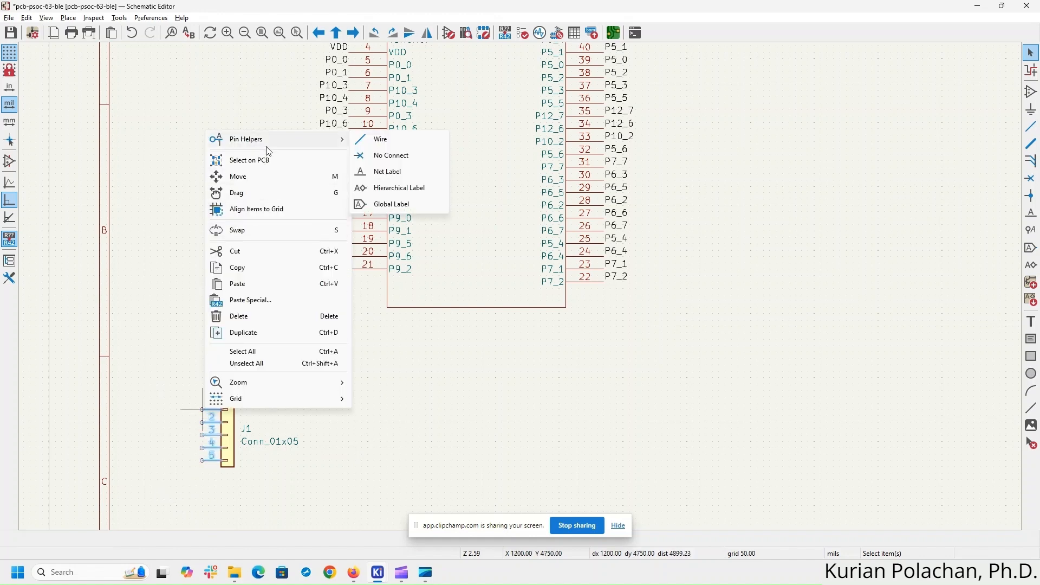
left_click(418, 169)
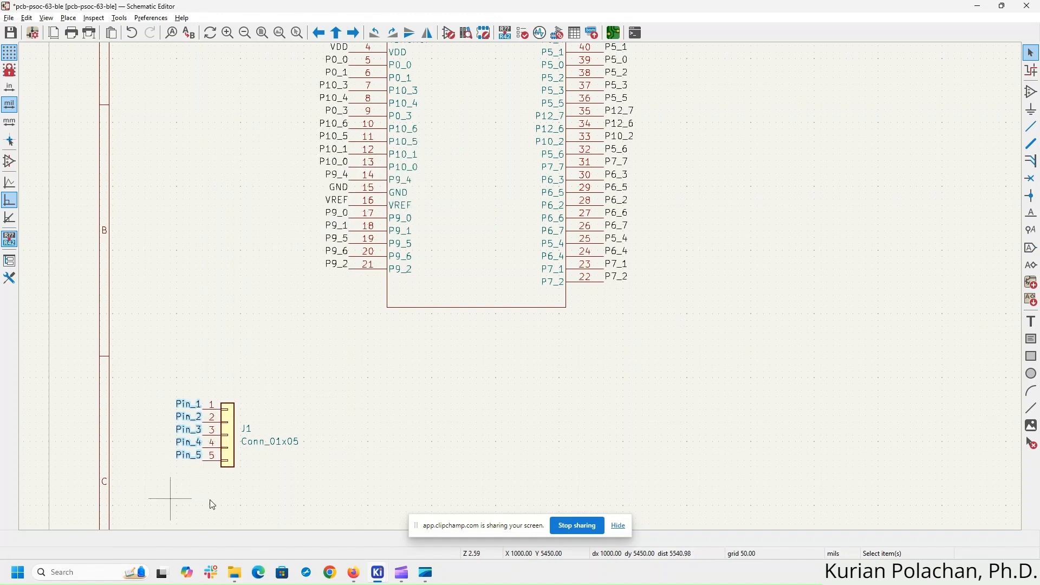
left_click(234, 500)
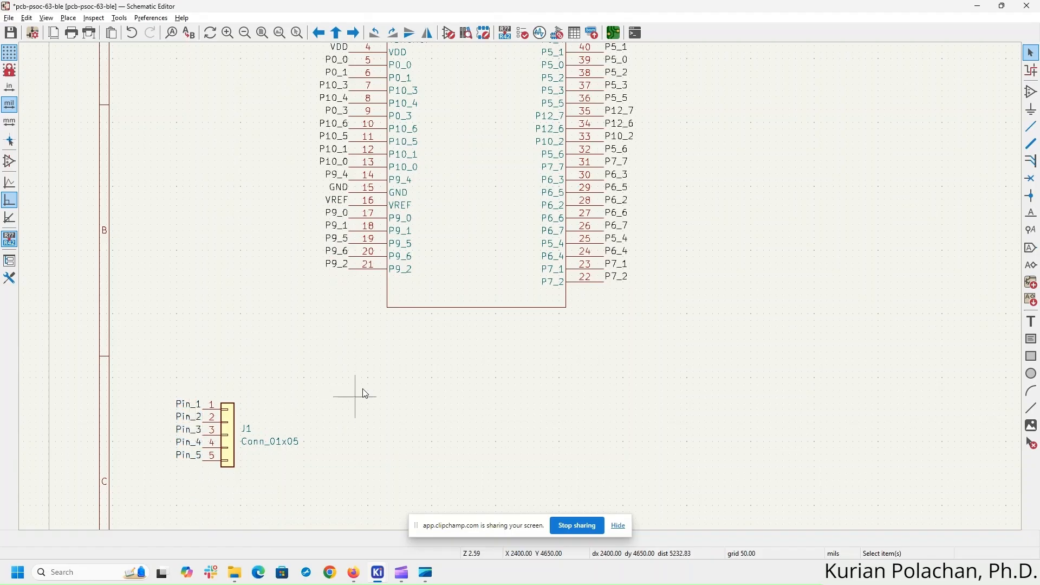
key("alt+Tab")
key("alt+Tab")
- Rename J1's Pin_1 label to VDD and Pin_2 label to GND, checking the datasheet
left_click(194, 405)
double_click(196, 408)
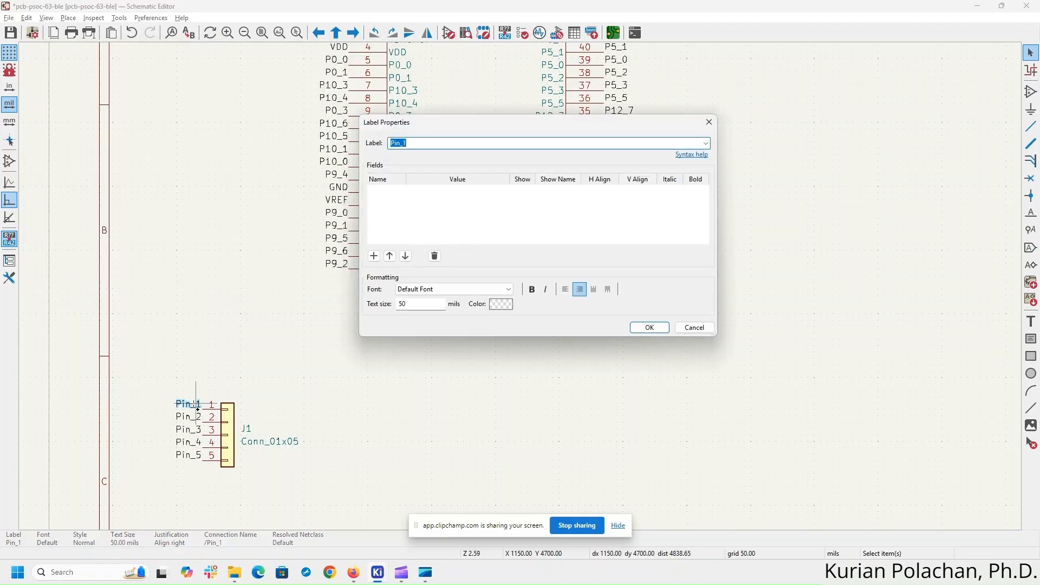
type("VDD")
key("Return")
key("alt+Tab")
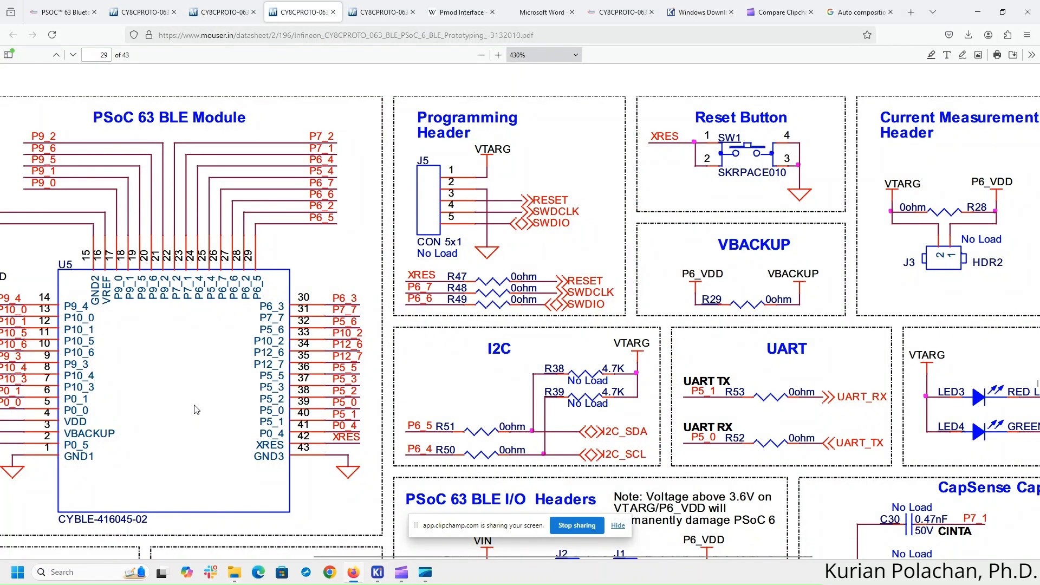
key("alt+Tab")
left_click(189, 418)
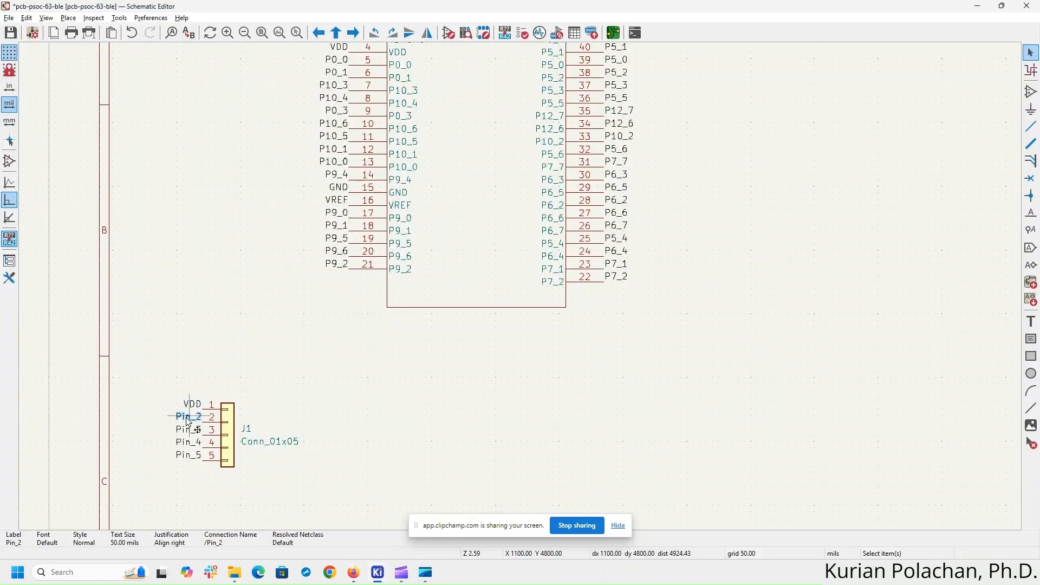
double_click(188, 419)
type("GND")
key("Return")
key("alt+Tab")
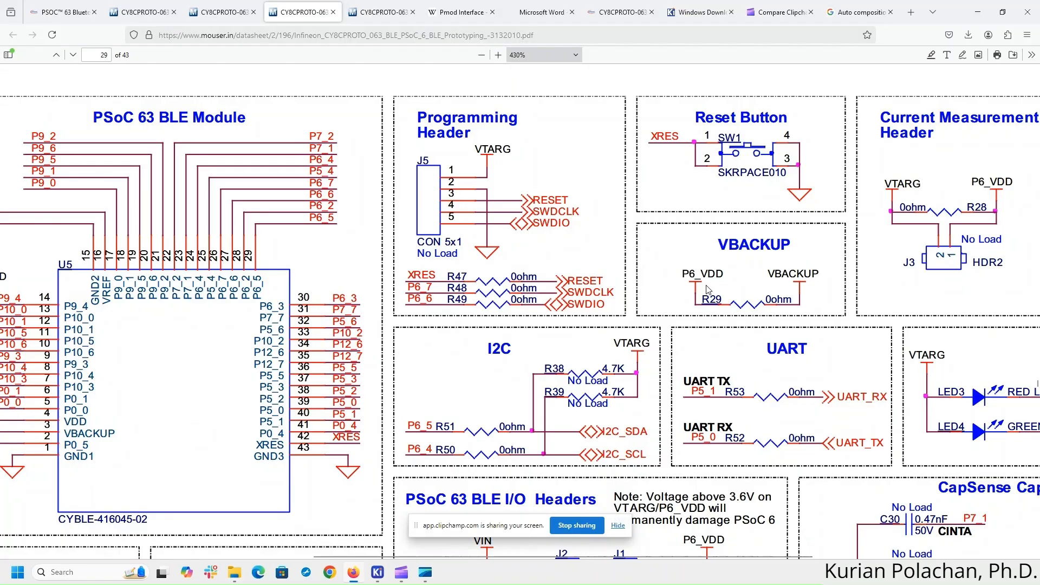
left_click(481, 55)
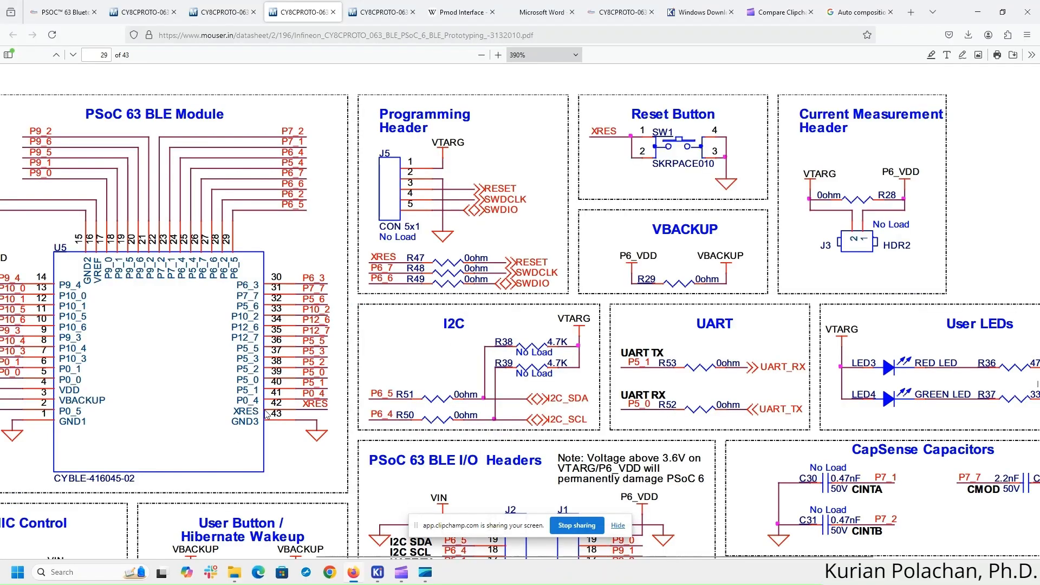
key("alt+Tab")
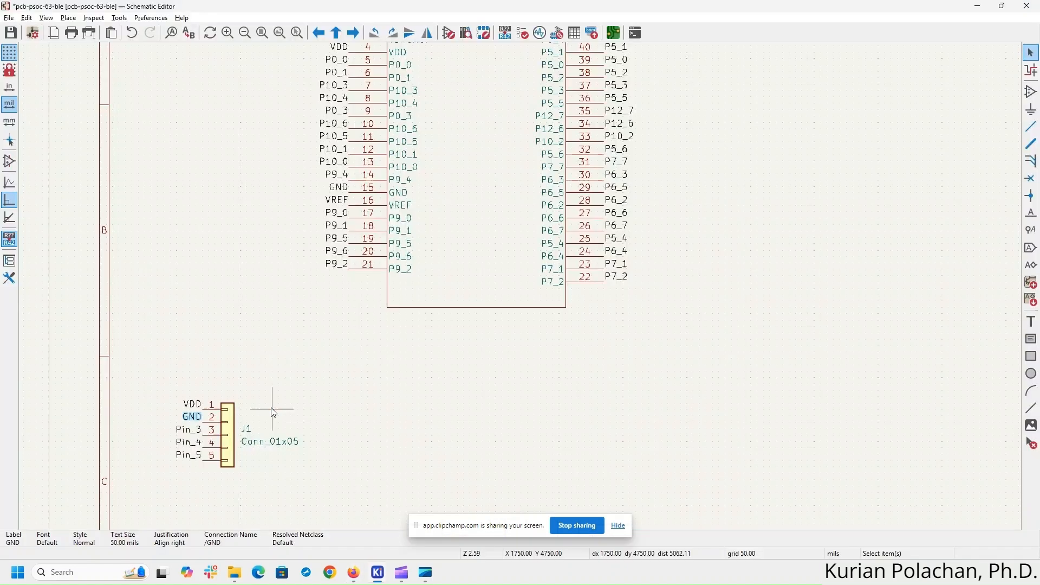
- Rename J1's Pin_3 label to XRES
middle_click_drag(748, 145, 758, 205)
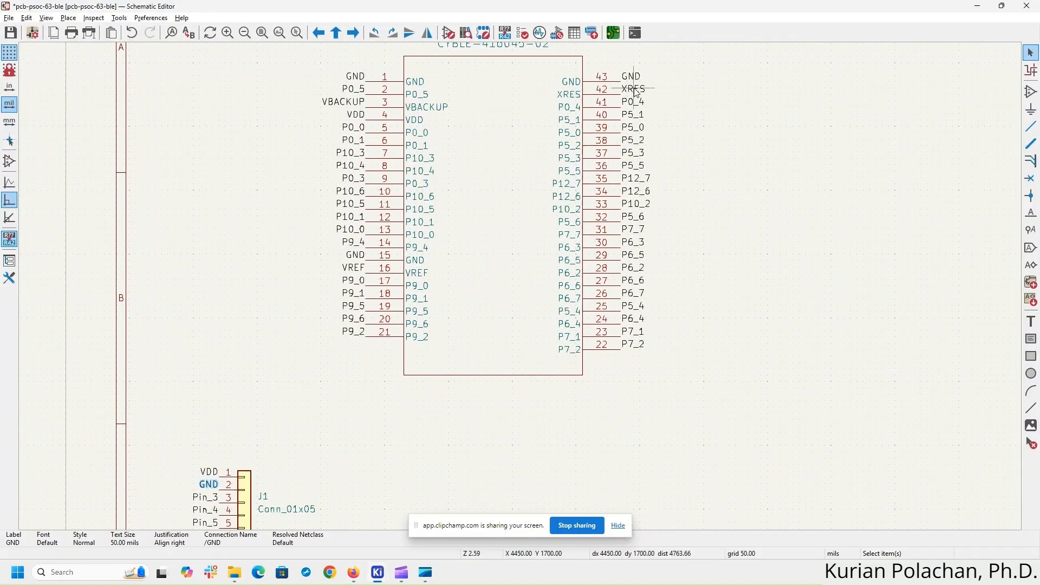
scroll(267, 295, "down", 3)
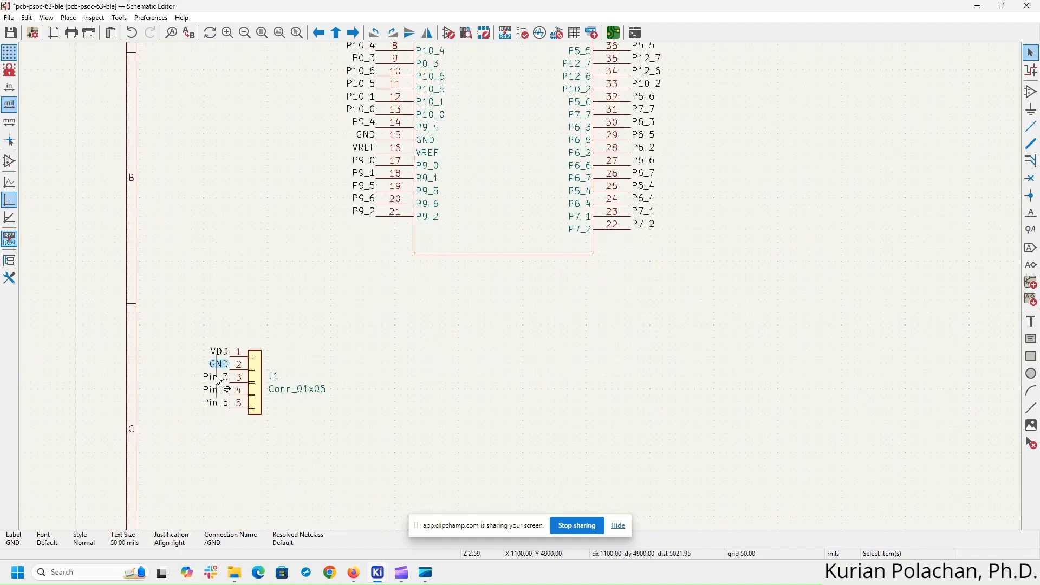
left_click(217, 379)
double_click(218, 379)
type("XRES")
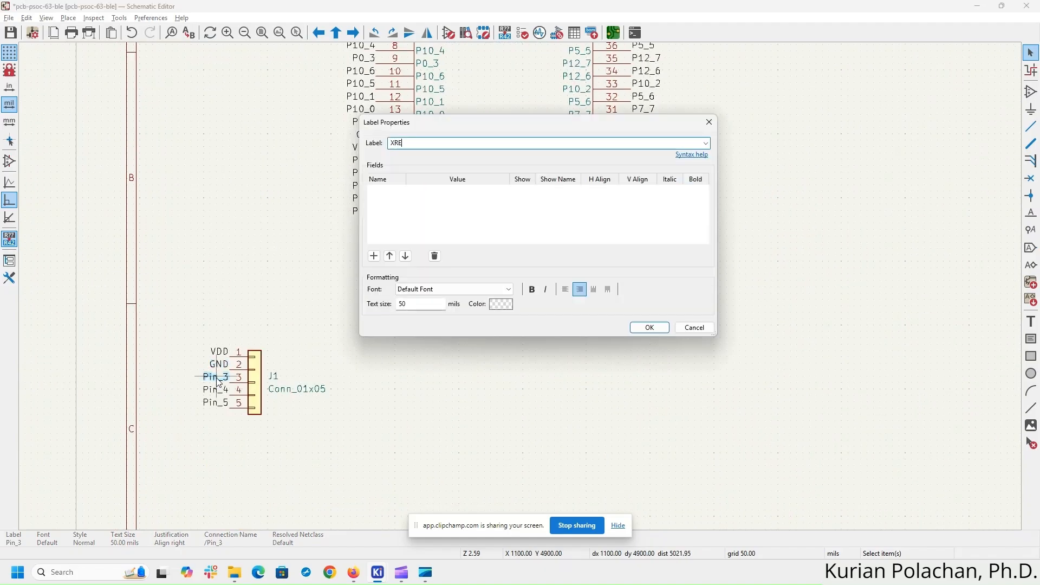
key("Return")
scroll(749, 283, "up", 2)
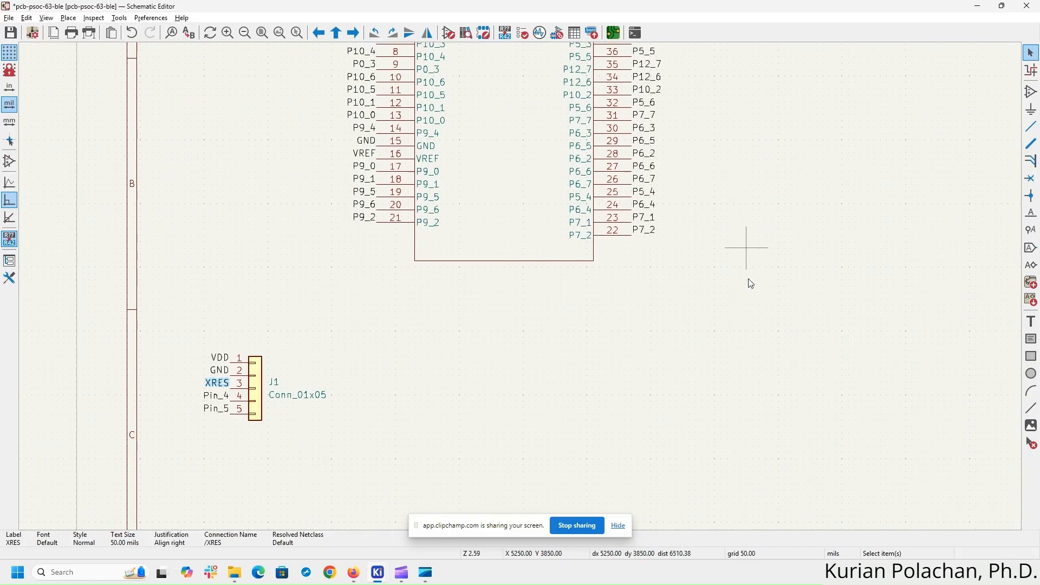
scroll(786, 347, "down", 2)
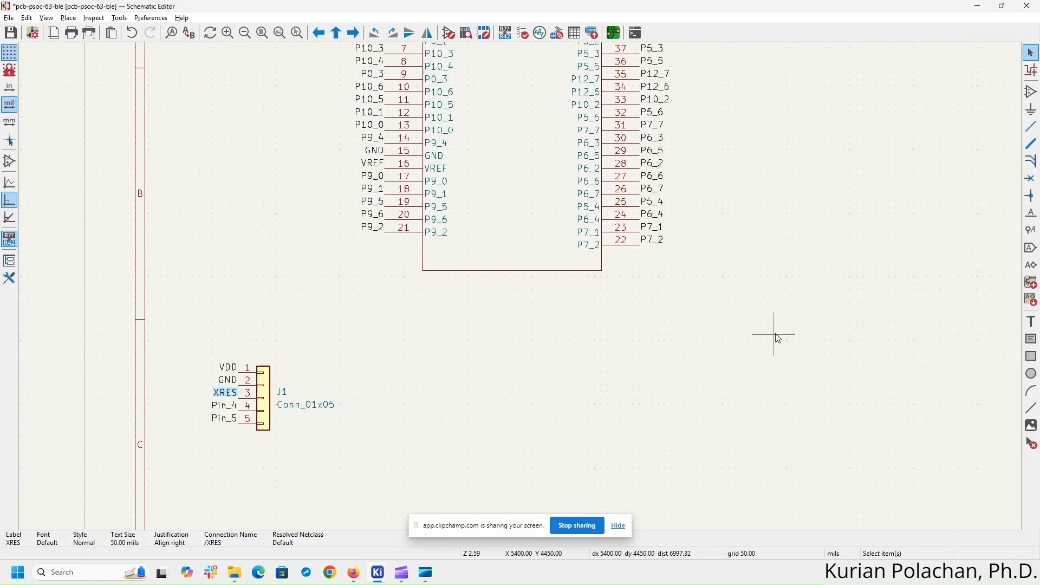
key("alt+Tab")
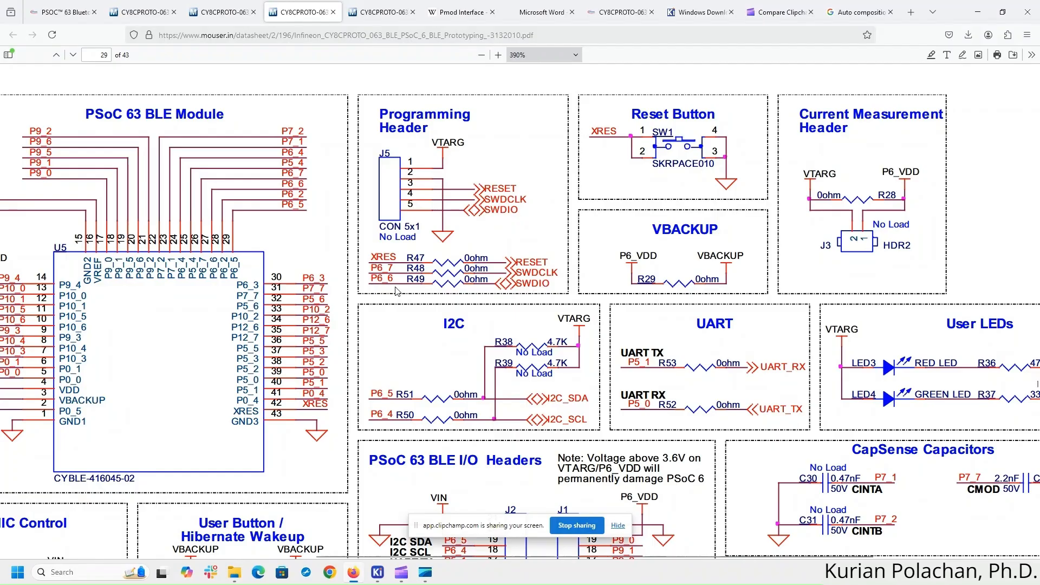
key("alt+Tab")
key("alt+Tab")
key("alt+Tab")
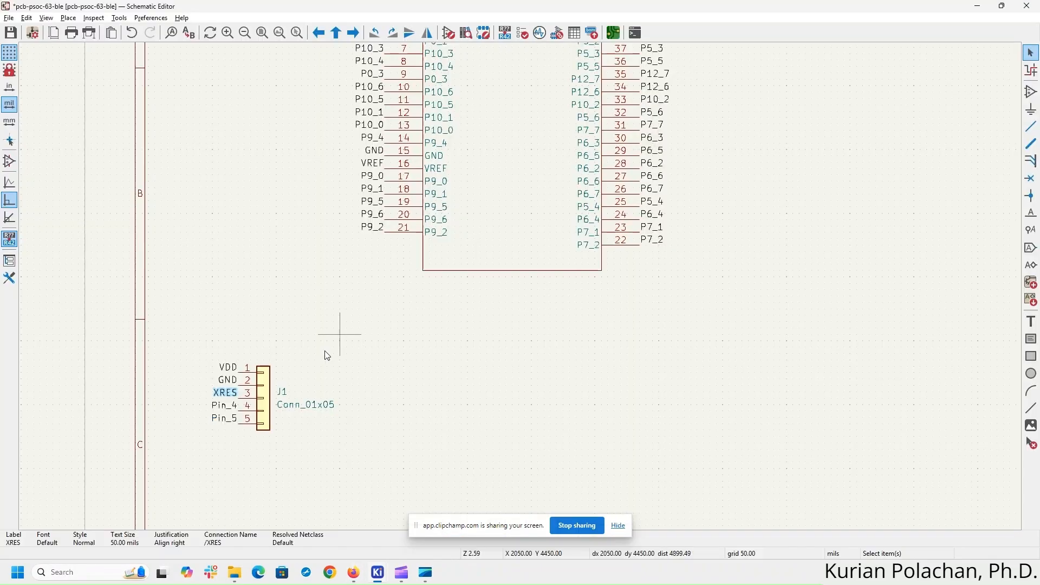
- Rename J1's Pin_4 and Pin_5 labels to P6_7 and P6_6
left_click(225, 406)
double_click(228, 406)
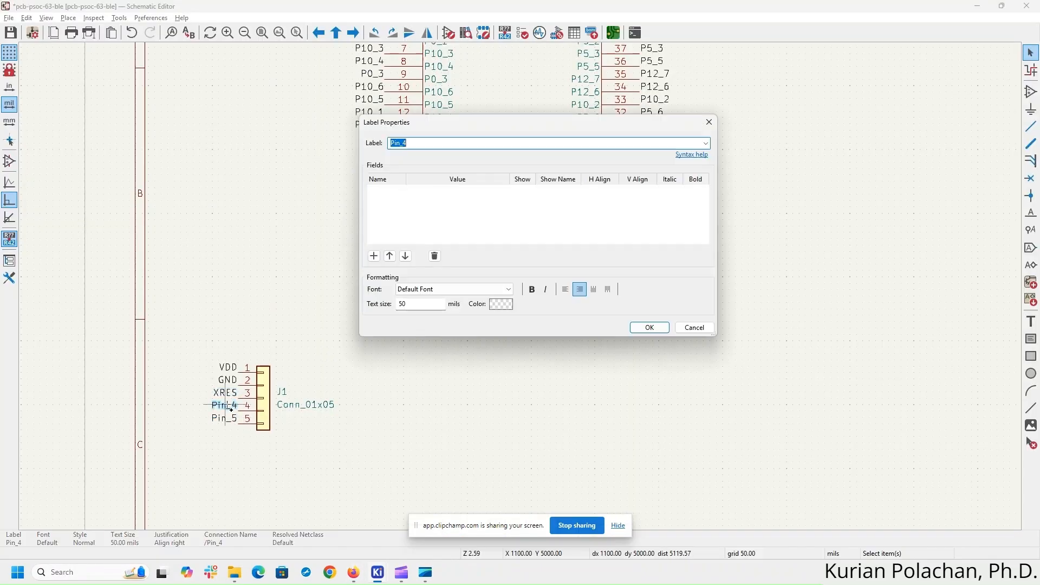
type("P6_7")
key("Return")
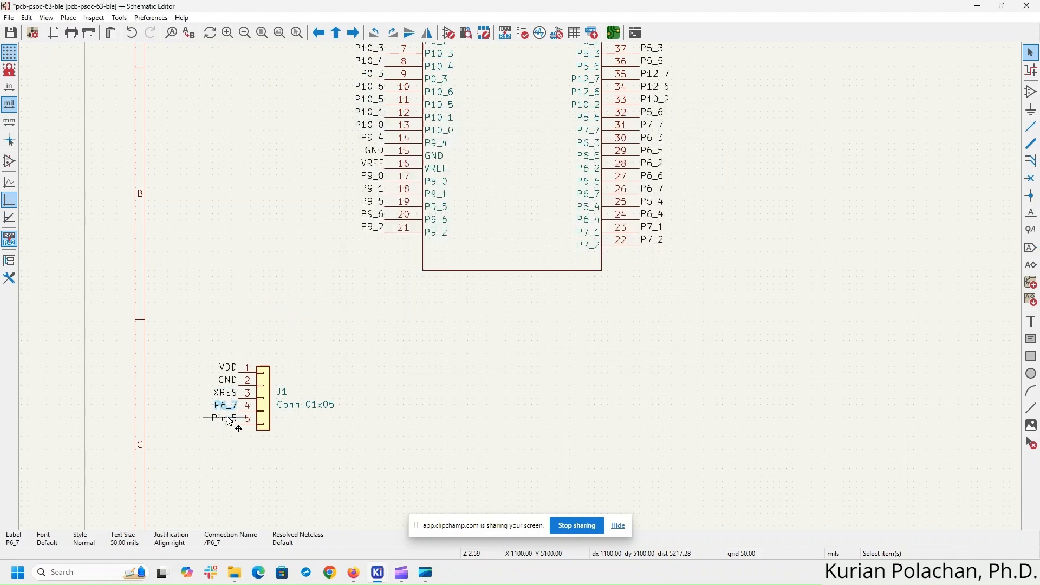
left_click(229, 421)
double_click(230, 420)
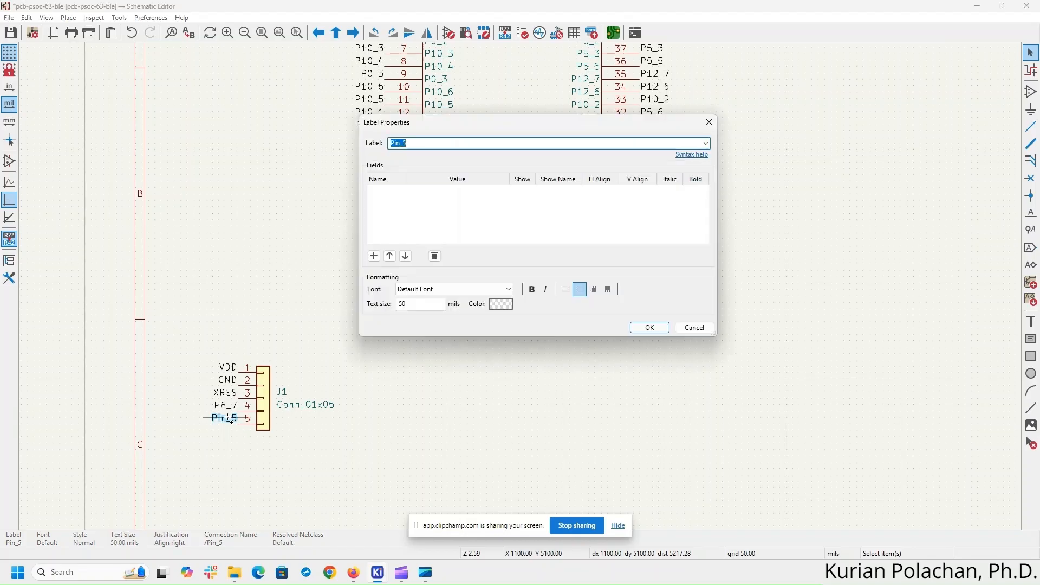
type("P6_6")
key("Return")
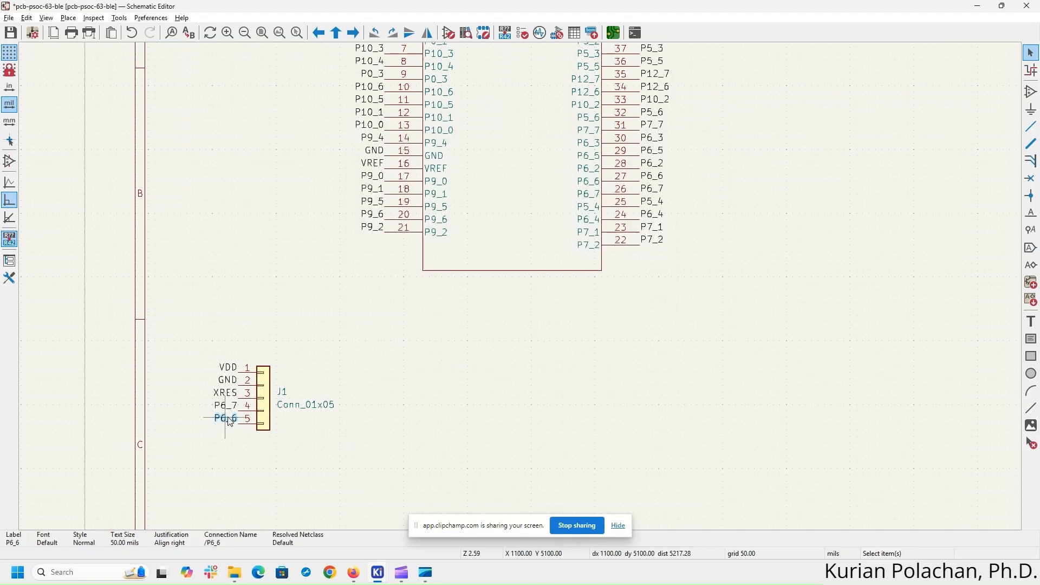
key("alt+Tab")
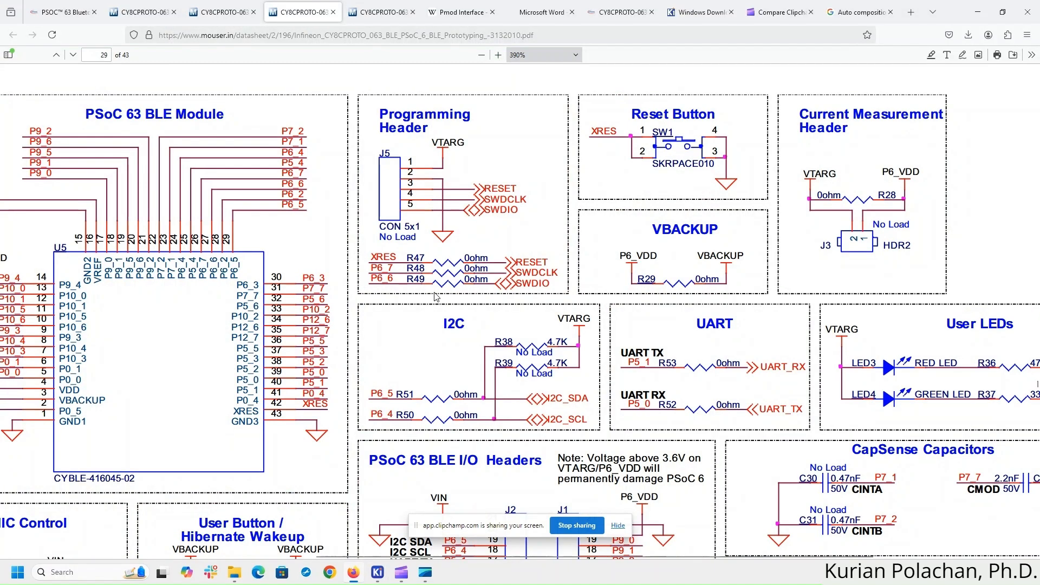
key("alt+Tab")
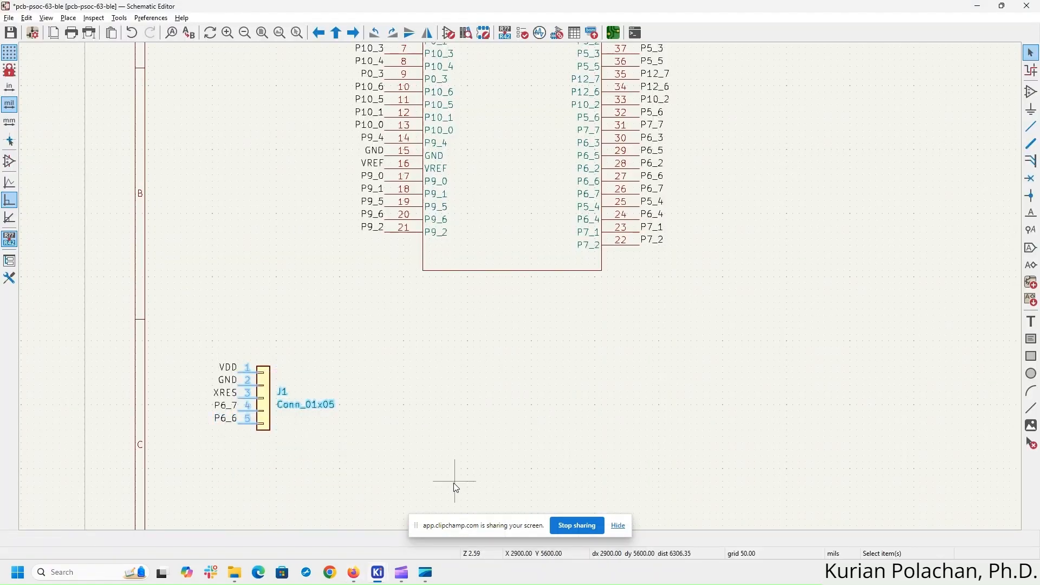
- Mirror J1 horizontally so its pin labels sit on the right
left_click_drag(187, 330, 524, 495)
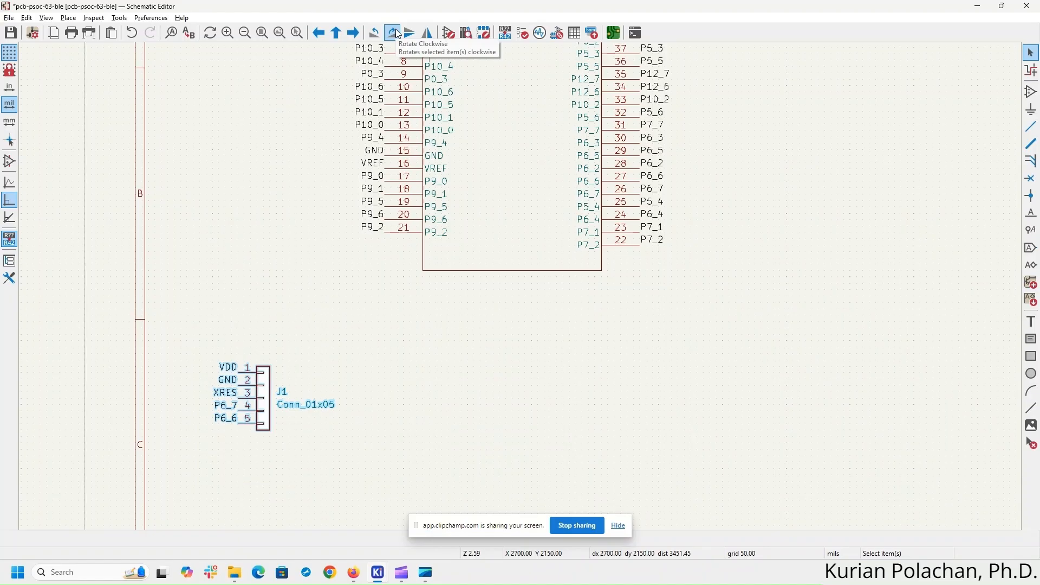
left_click(427, 34)
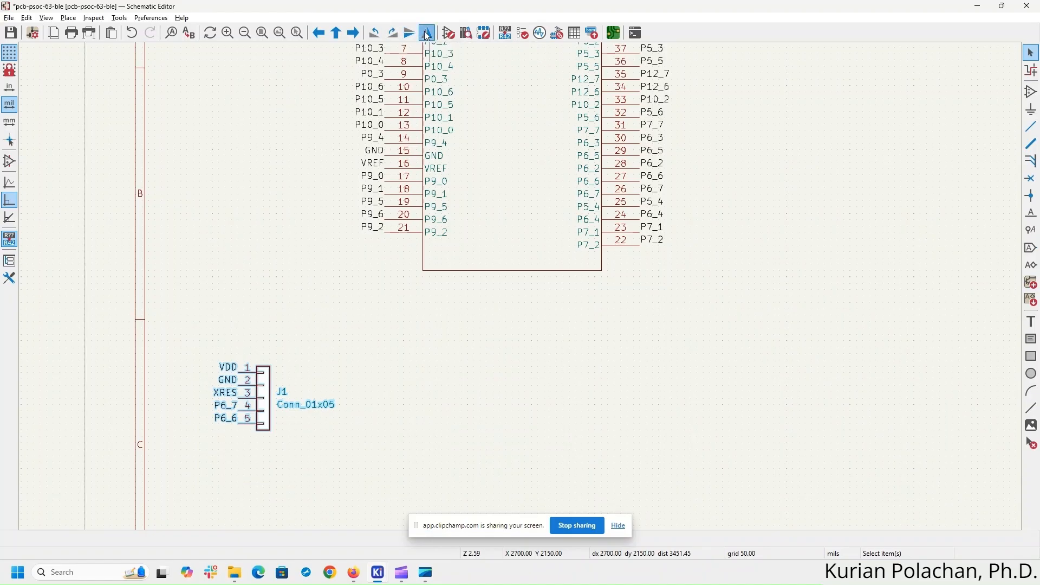
left_click(616, 361)
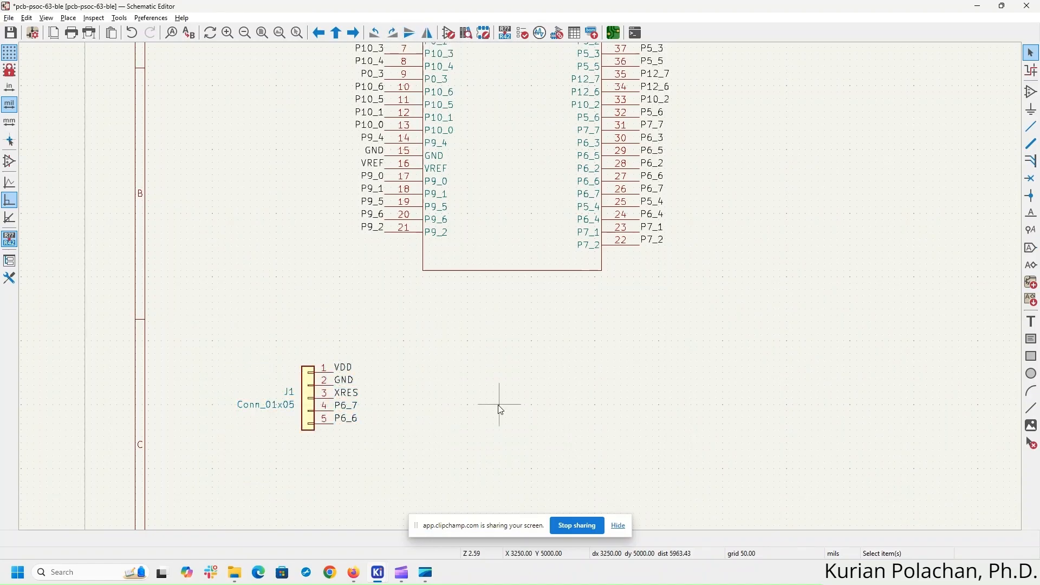
scroll(398, 403, "down", 2, "ctrl")
scroll(400, 399, "down", 3)
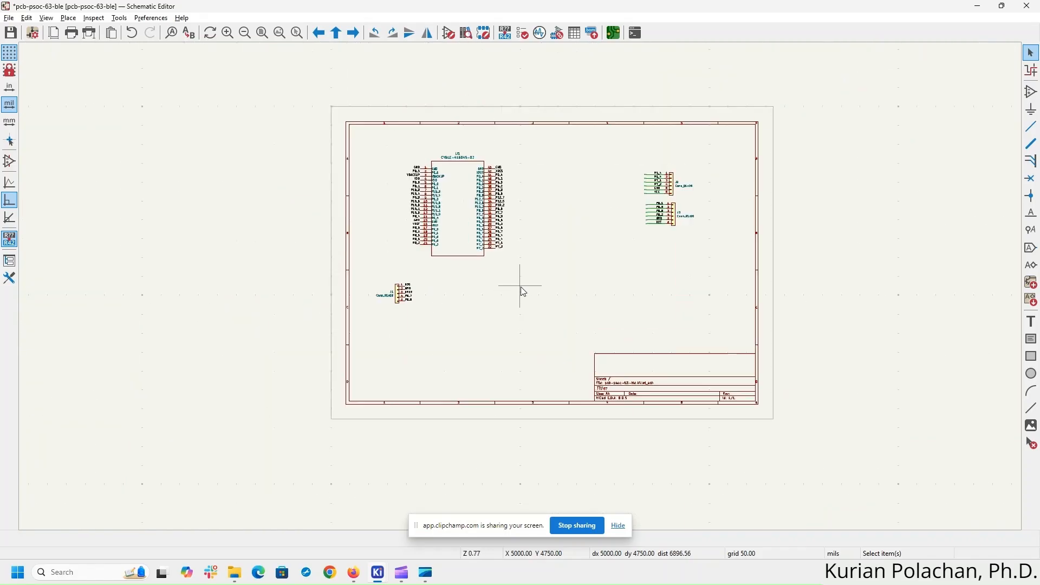
scroll(520, 287, "up", 1)
middle_click_drag(566, 254, 543, 300)
- Move connectors J2 and J3 up and to the right, nudging J2 into position
left_click_drag(641, 121, 780, 283)
left_click_drag(728, 230, 802, 185)
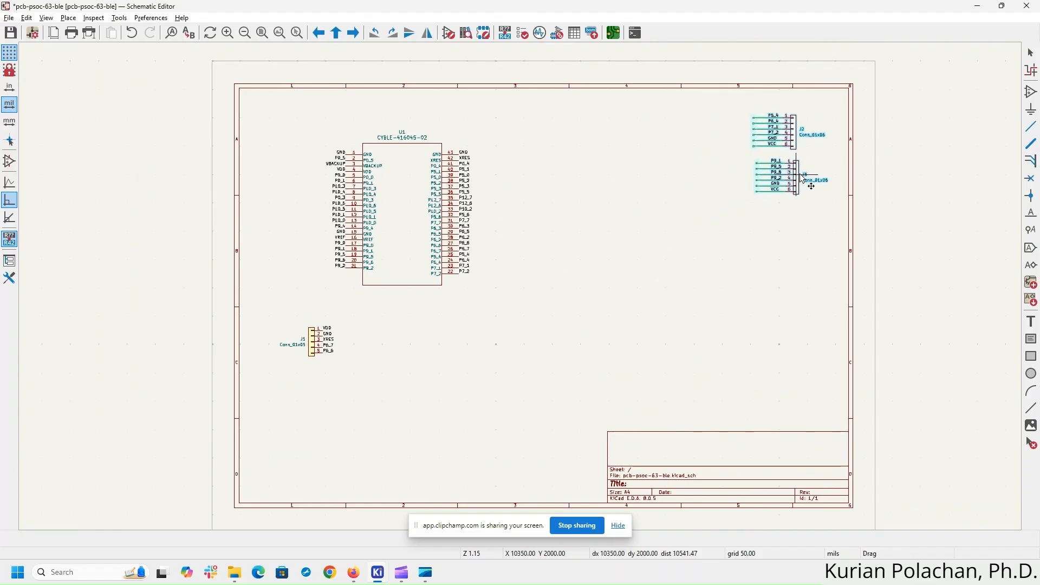
left_click(759, 241)
left_click_drag(701, 107, 845, 159)
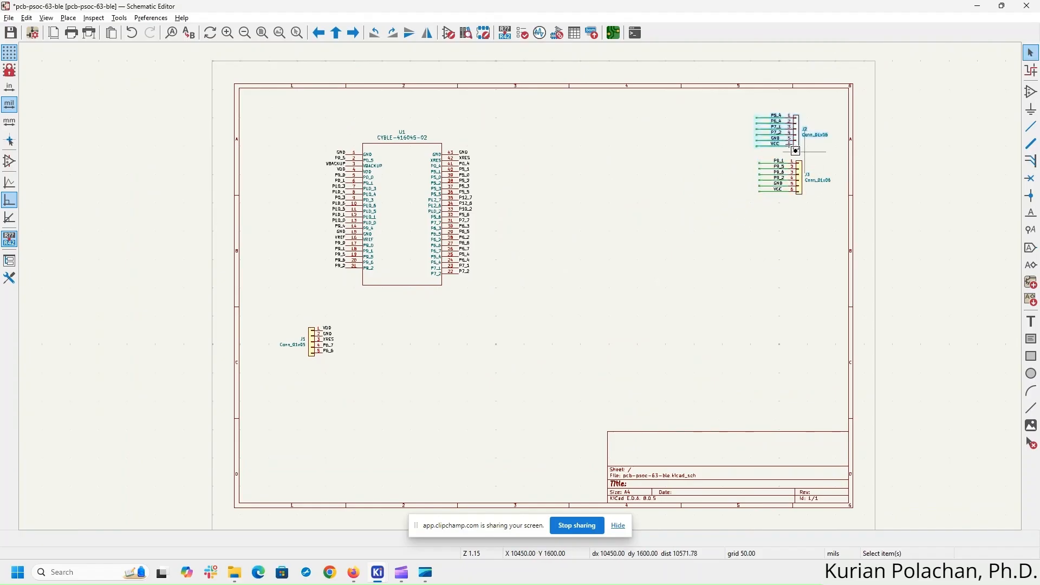
left_click_drag(800, 129, 802, 128)
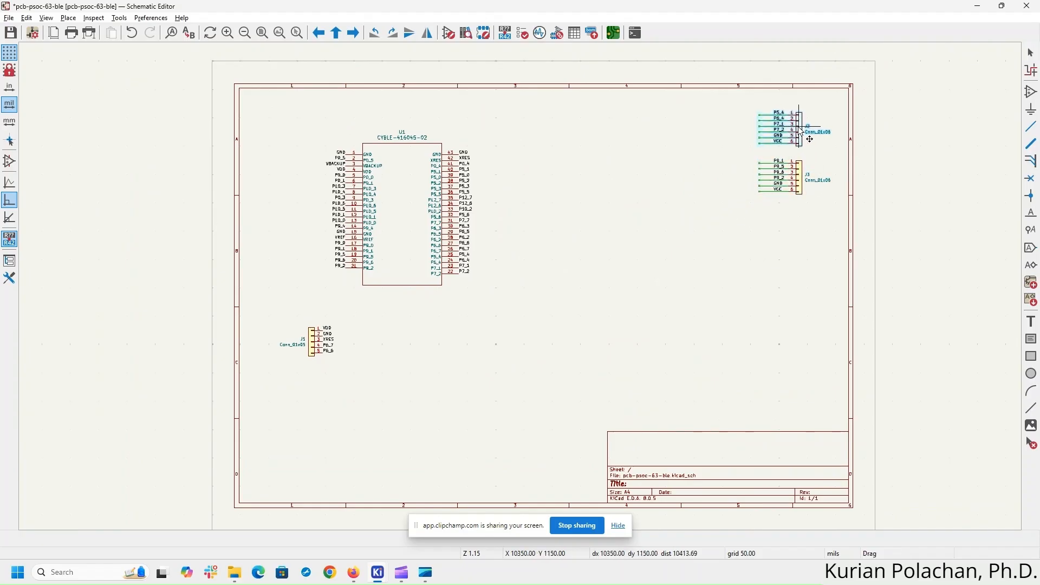
left_click(766, 286)
- Move J1 up to sit just below J3
left_click_drag(328, 346, 813, 215)
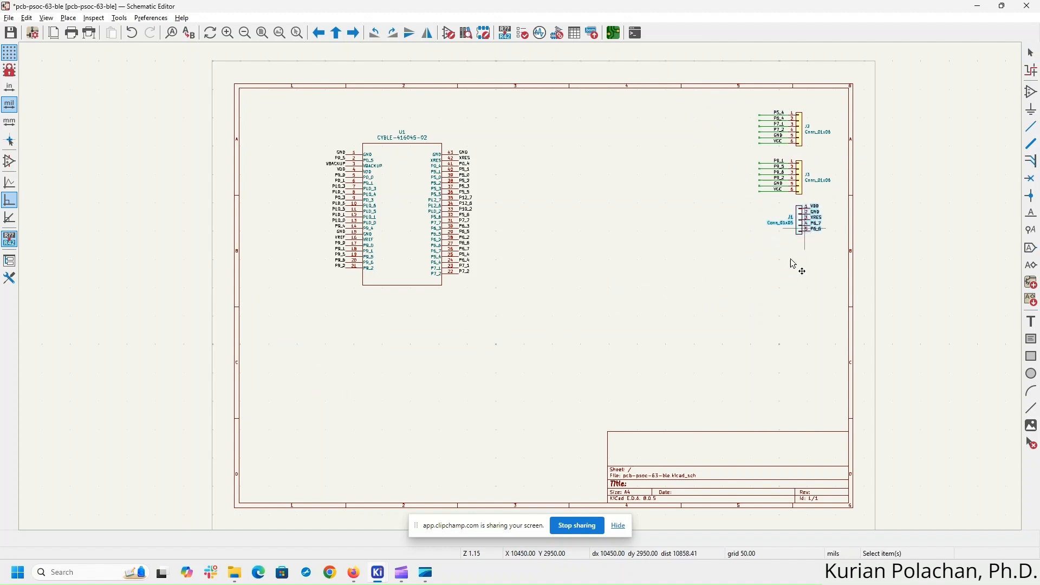
left_click(773, 316)
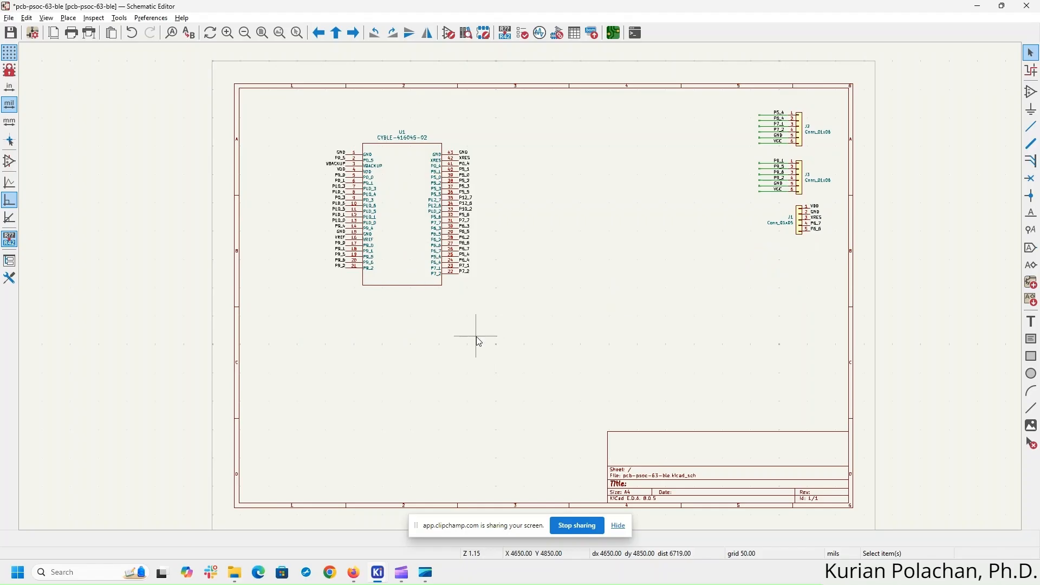
key("alt+Tab")
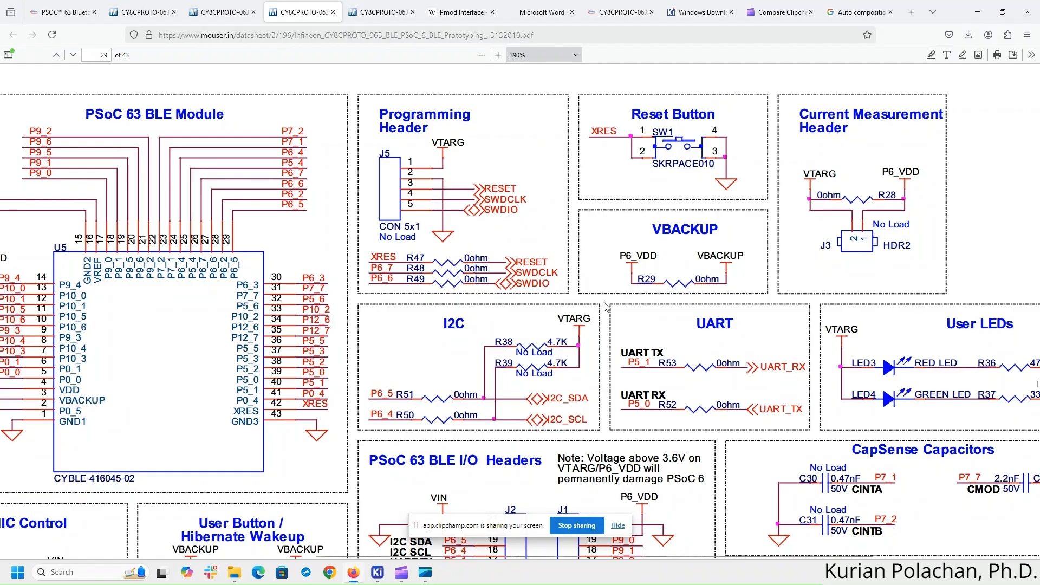
- Scroll through the CY8CPROTO prototyping board schematic in the Firefox PDF viewer
scroll(610, 307, "down", 3)
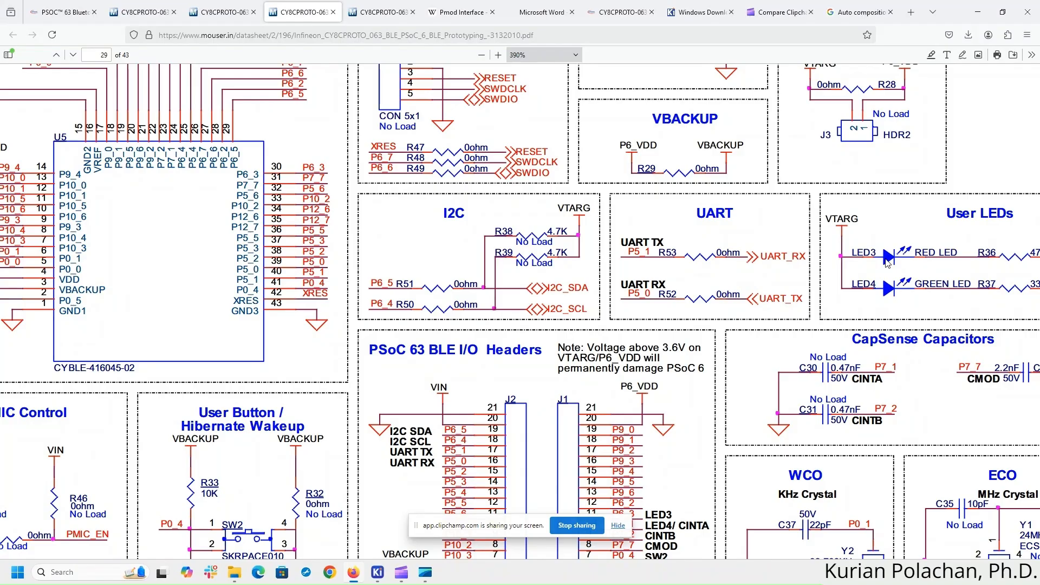
scroll(823, 263, "down", 3)
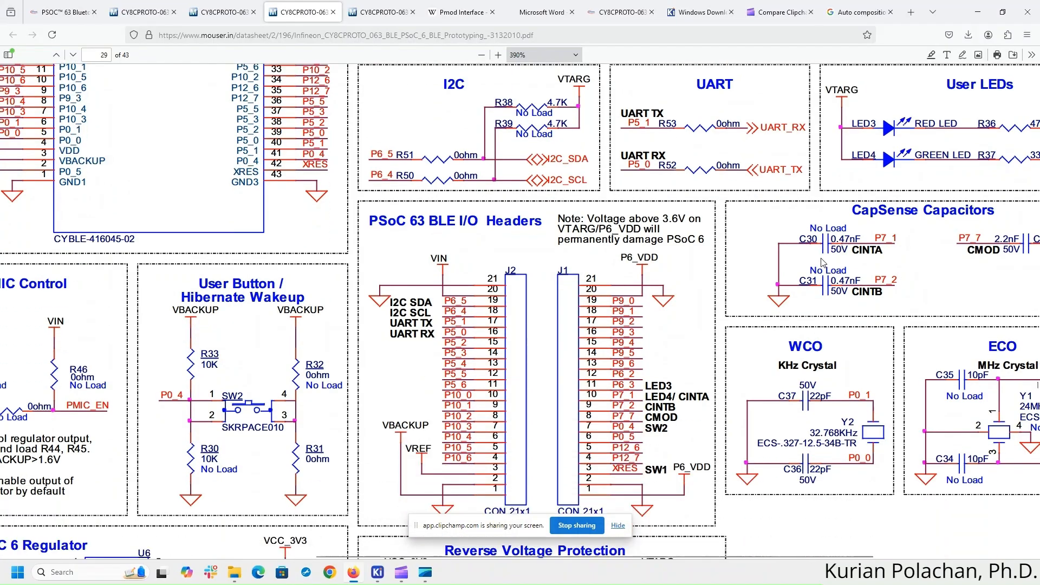
right_click(666, 314)
left_click(291, 336)
scroll(329, 300, "down", 2, "ctrl")
scroll(329, 300, "down", 1, "ctrl")
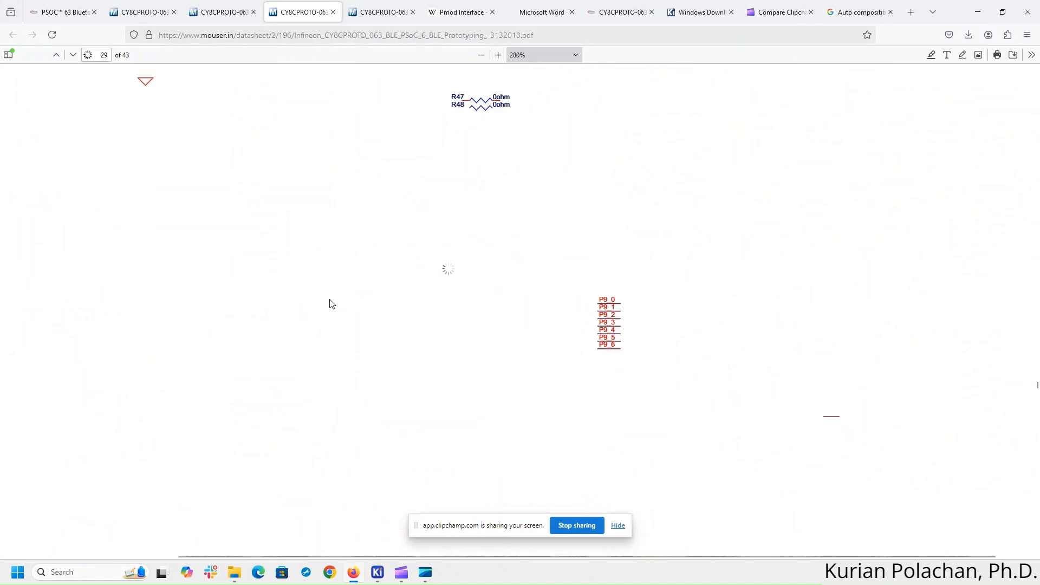
scroll(107, 215, "up", 2)
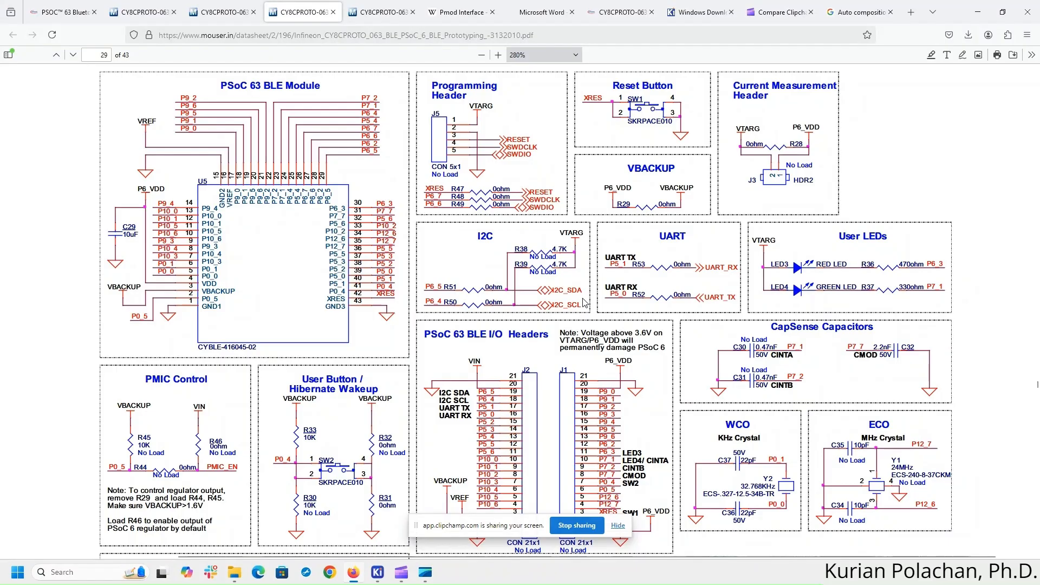
scroll(585, 302, "down", 3)
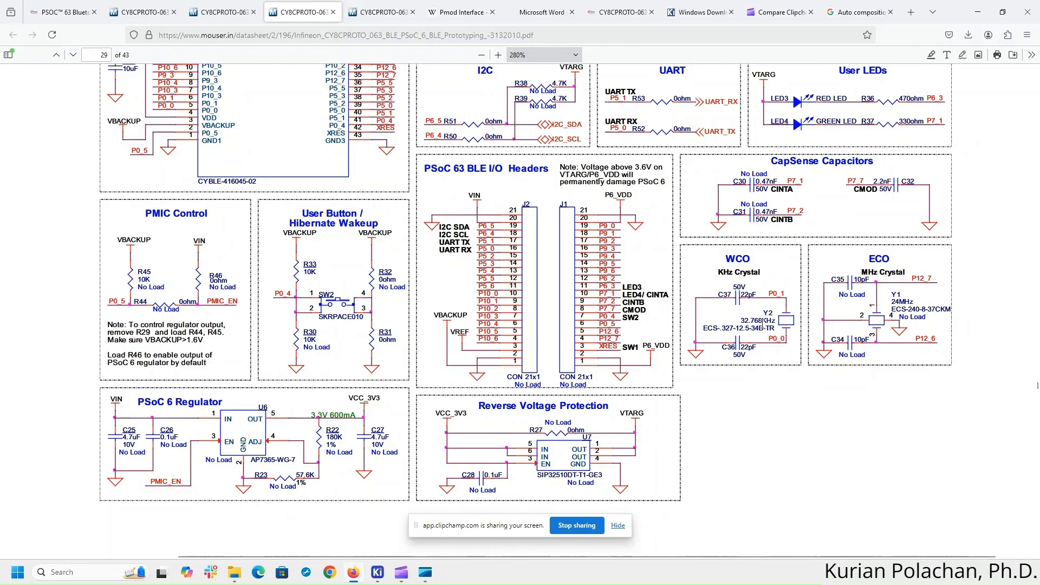
scroll(978, 303, "up", 1)
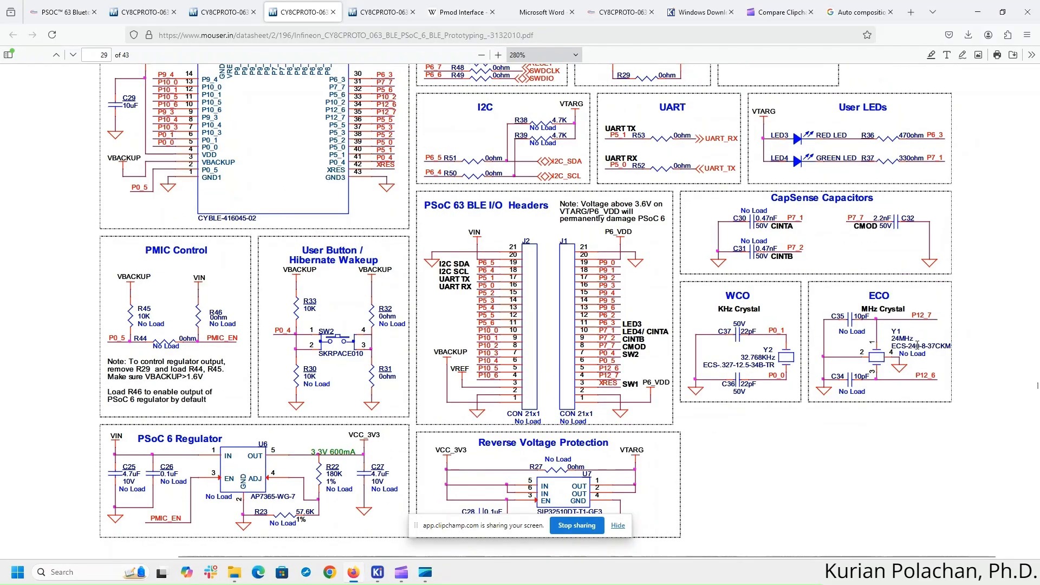
scroll(918, 347, "up", 1)
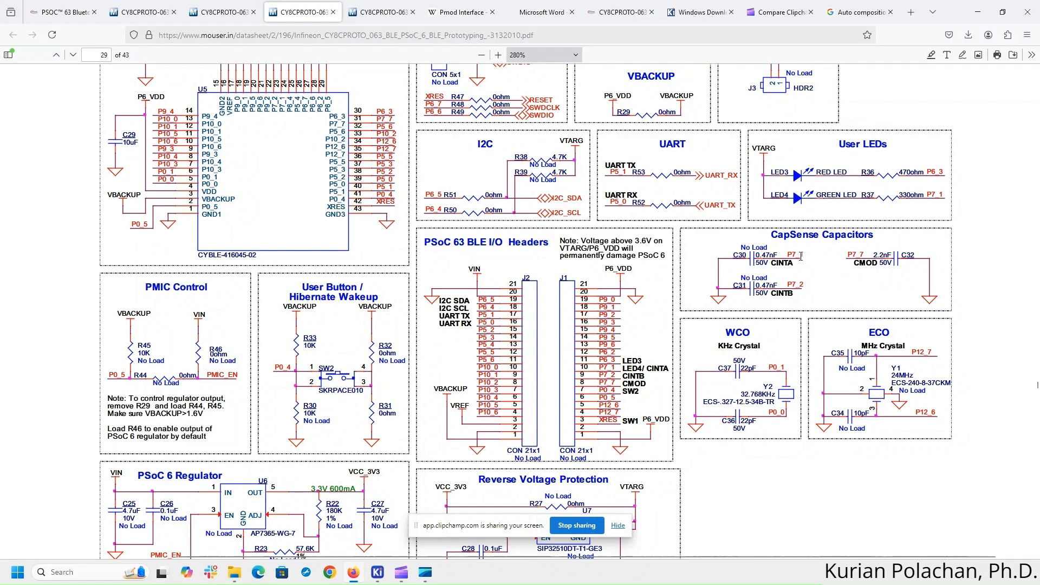
scroll(801, 257, "up", 1)
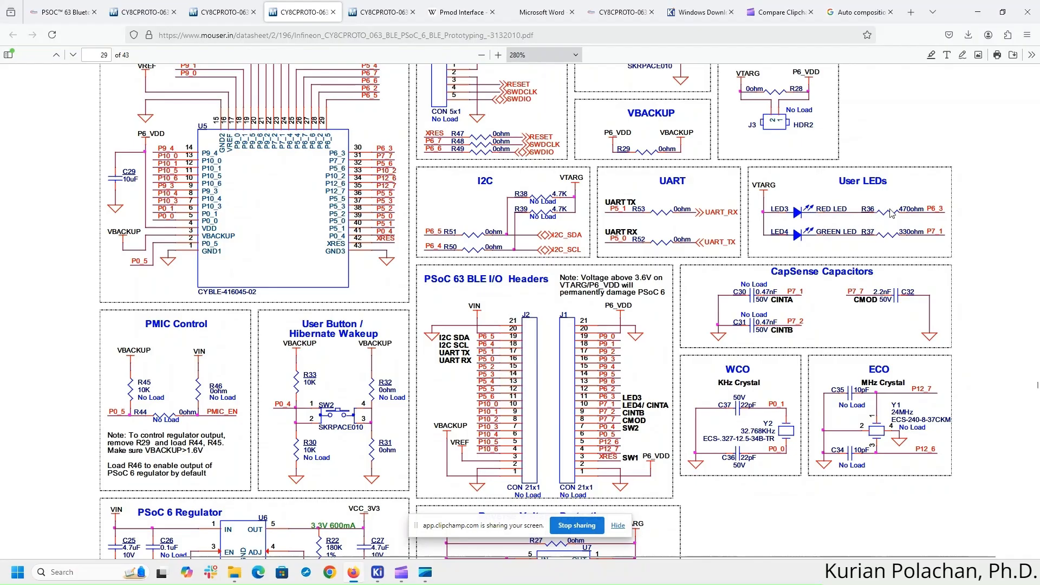
- Bring the KiCad Schematic Editor back to the front from the taskbar
left_click(401, 572)
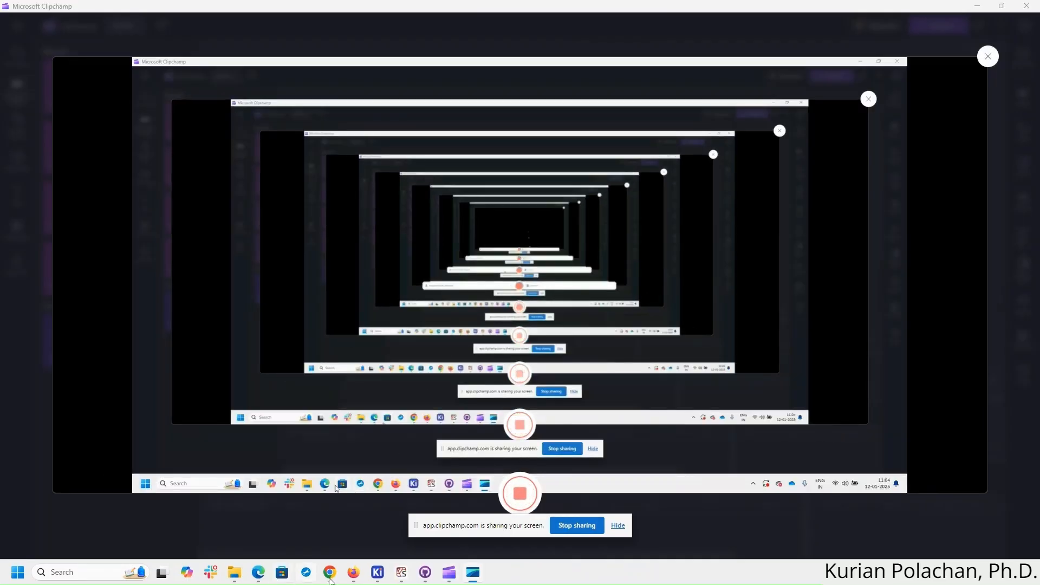
mouse_move(378, 572)
left_click(417, 524)
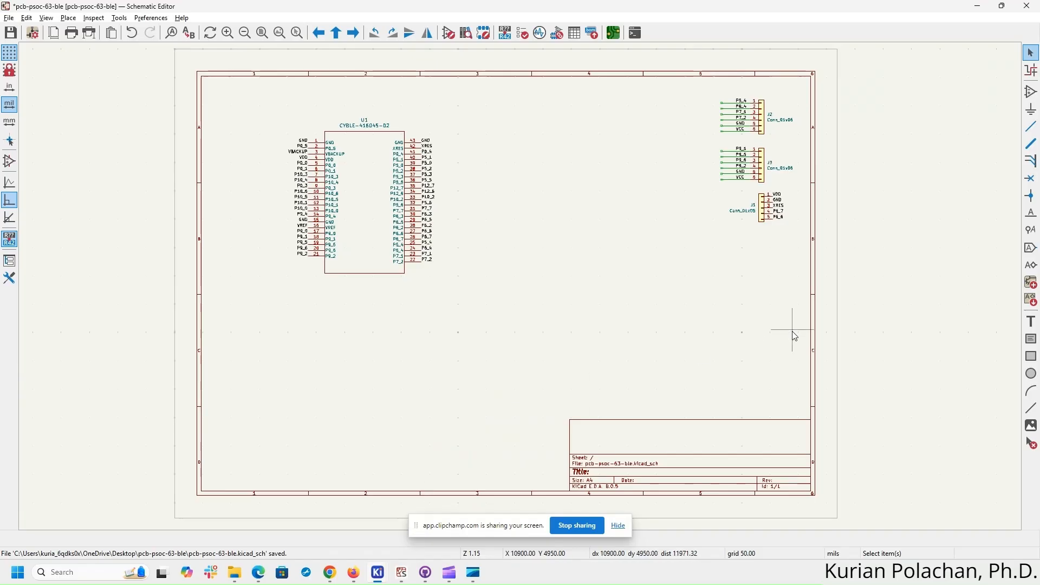
- Choose the Device:LED symbol with the LED_0603_1608Metric_Pad1.05x0.95mm_HandSolder footprint
left_click(359, 578)
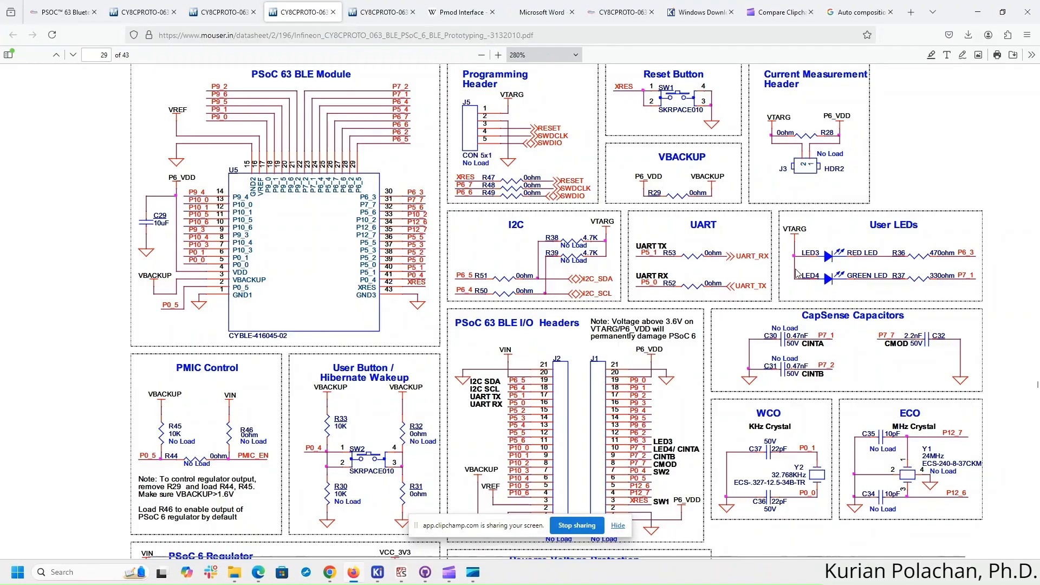
key("alt+Tab")
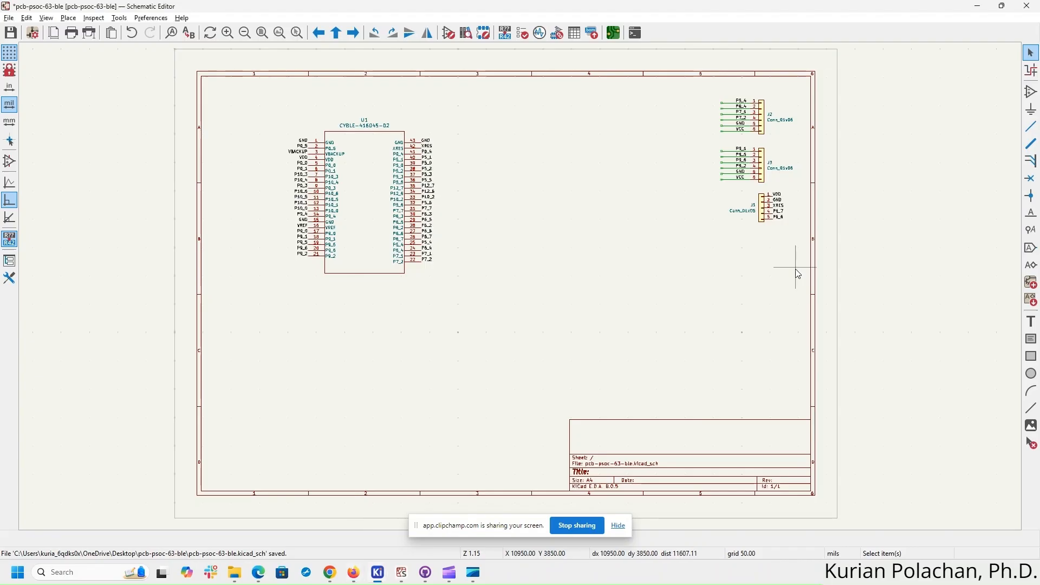
left_click(1032, 93)
left_click(964, 123)
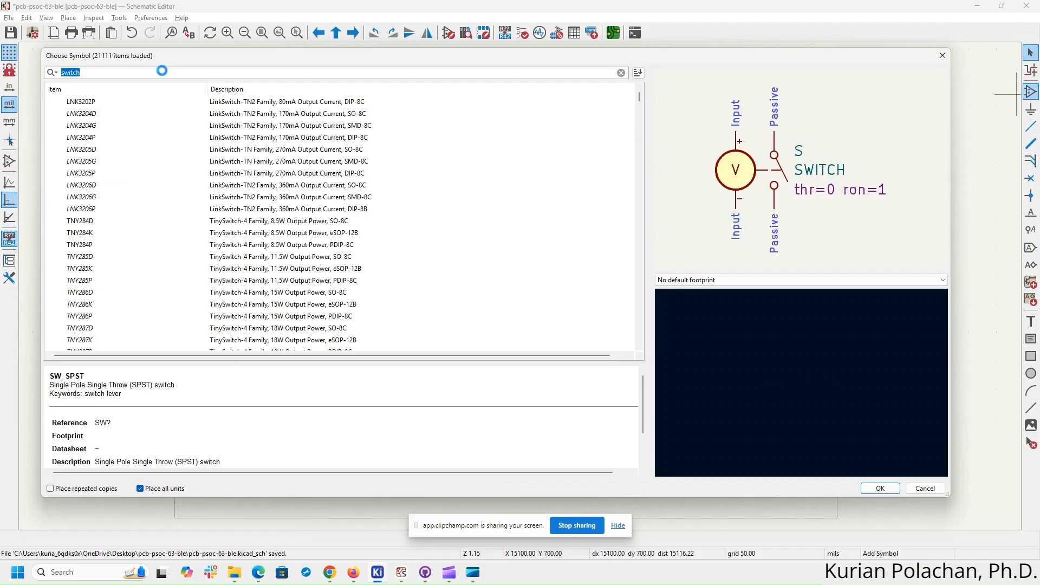
type("led")
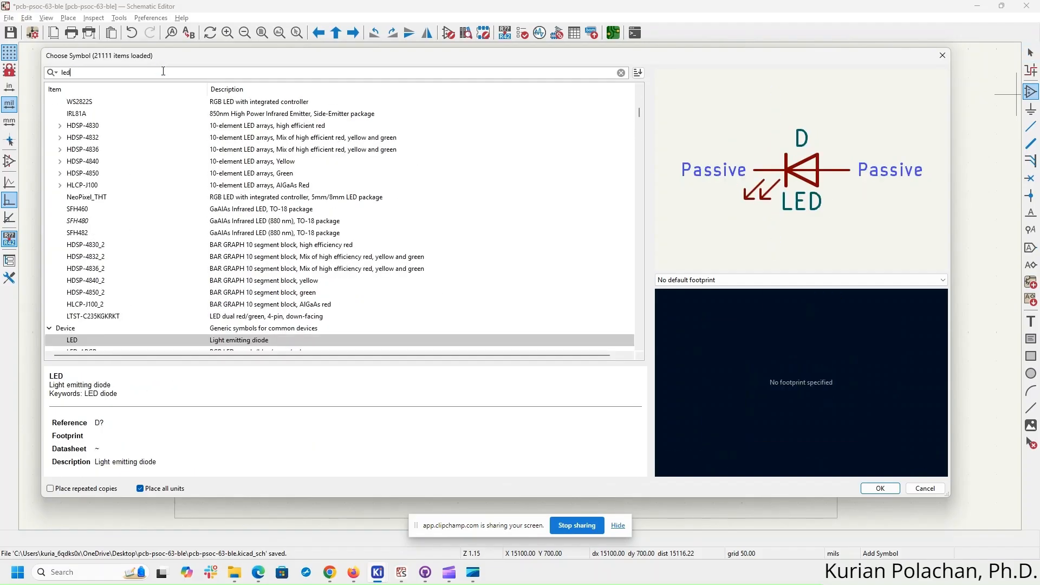
scroll(458, 226, "down", 1)
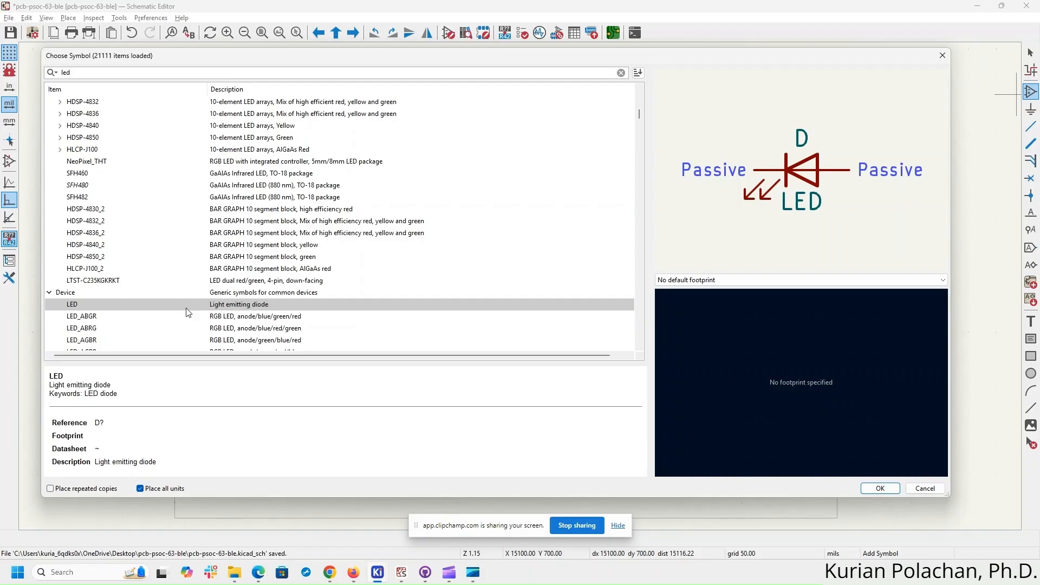
left_click(812, 280)
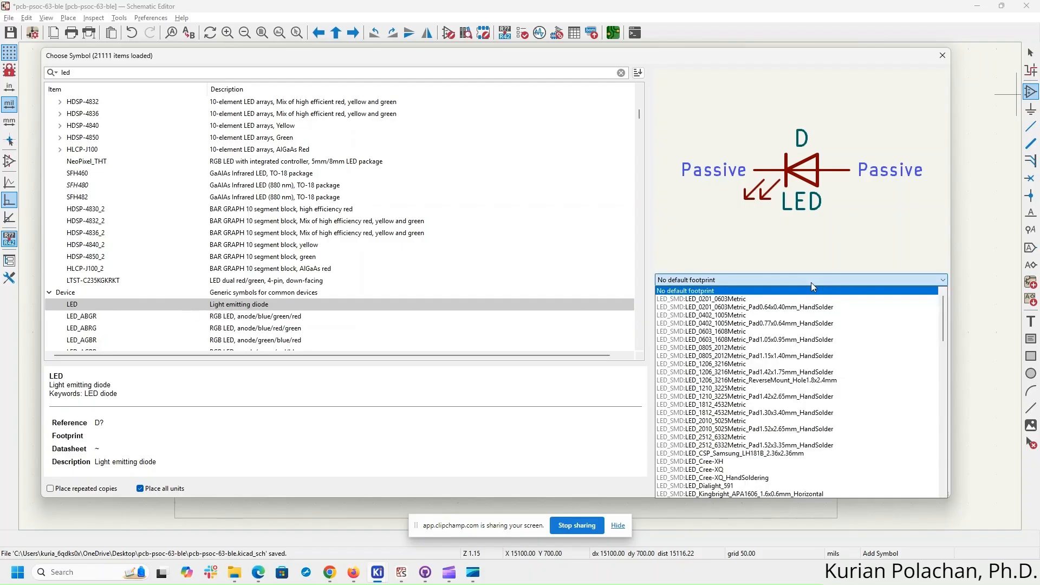
left_click(709, 340)
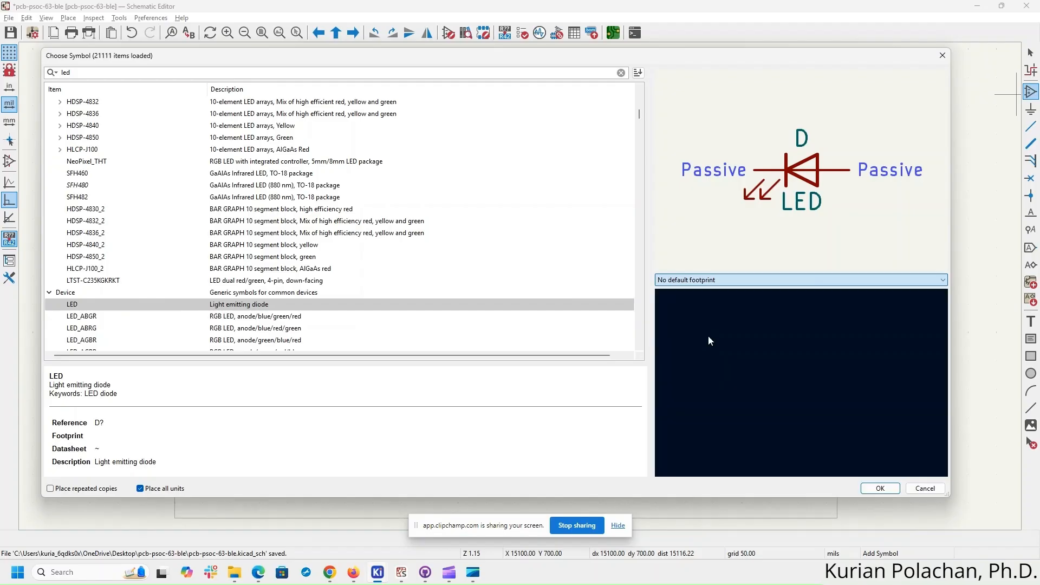
left_click(880, 489)
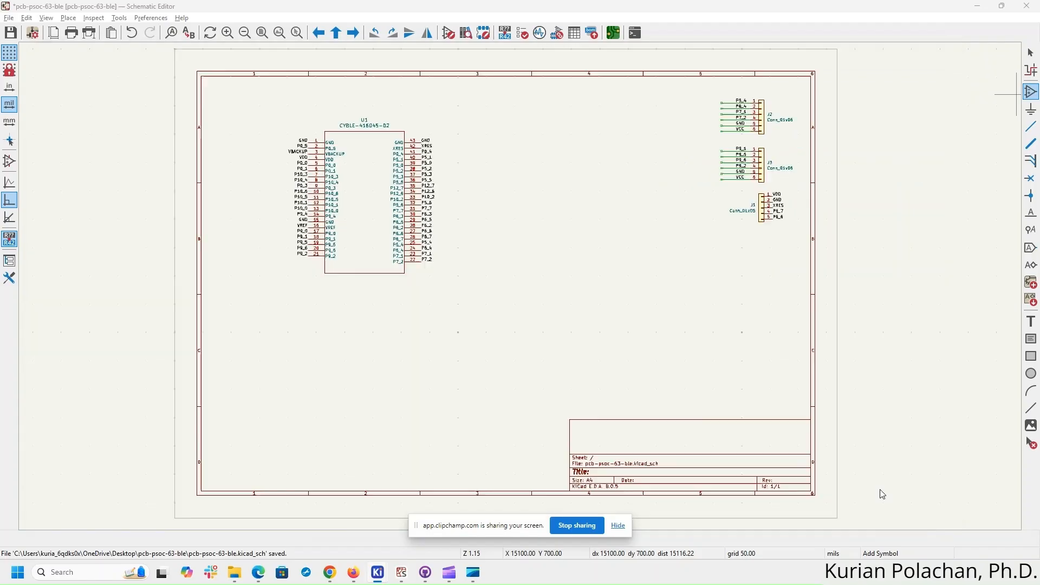
- Place LED D1 right of U1 and duplicate it as D2 directly below
left_click(544, 214)
key("Escape")
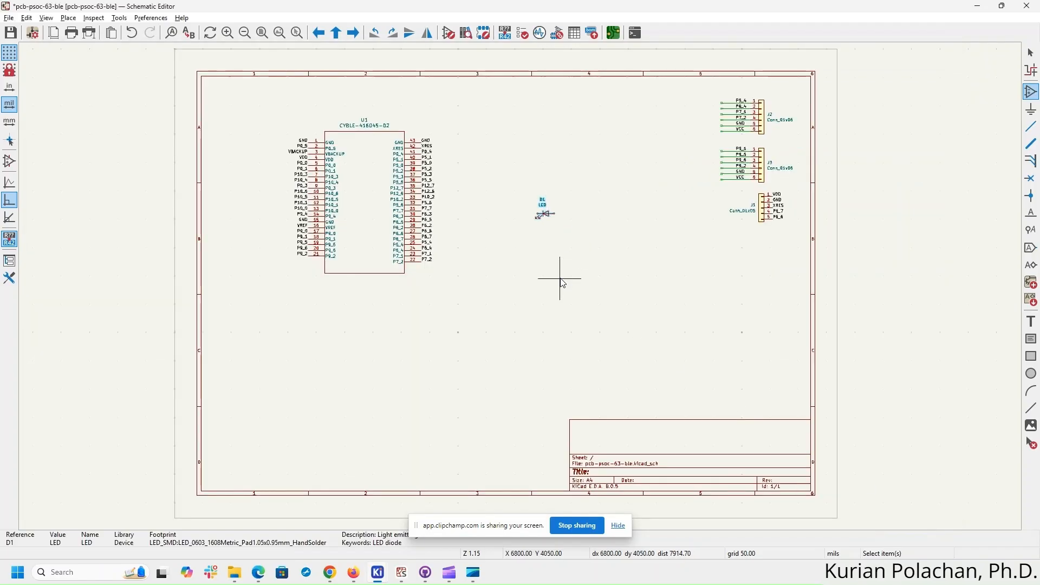
scroll(524, 203, "up", 2)
scroll(523, 293, "up", 2)
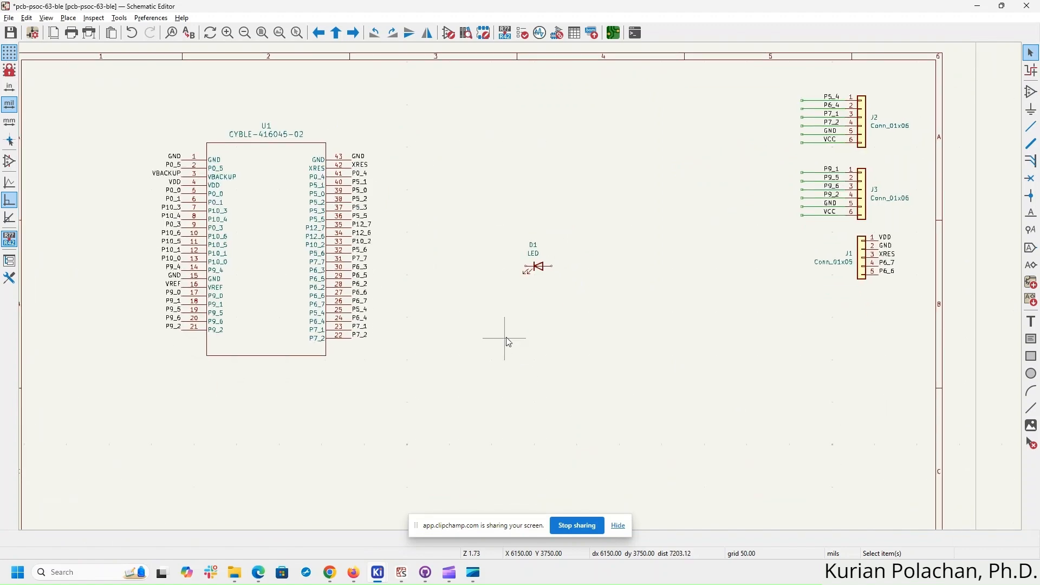
left_click_drag(495, 144, 598, 267)
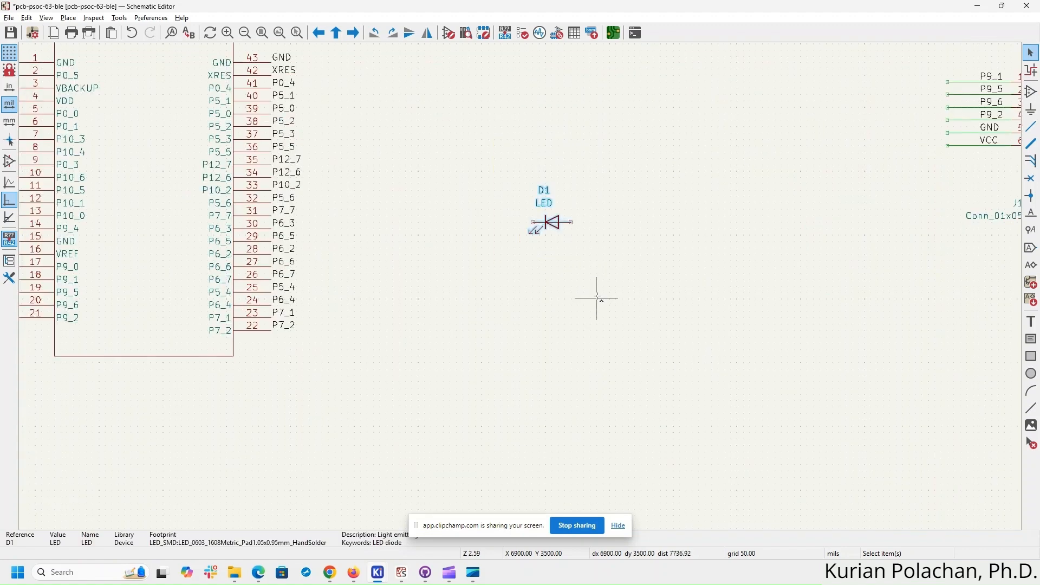
key("ctrl+d")
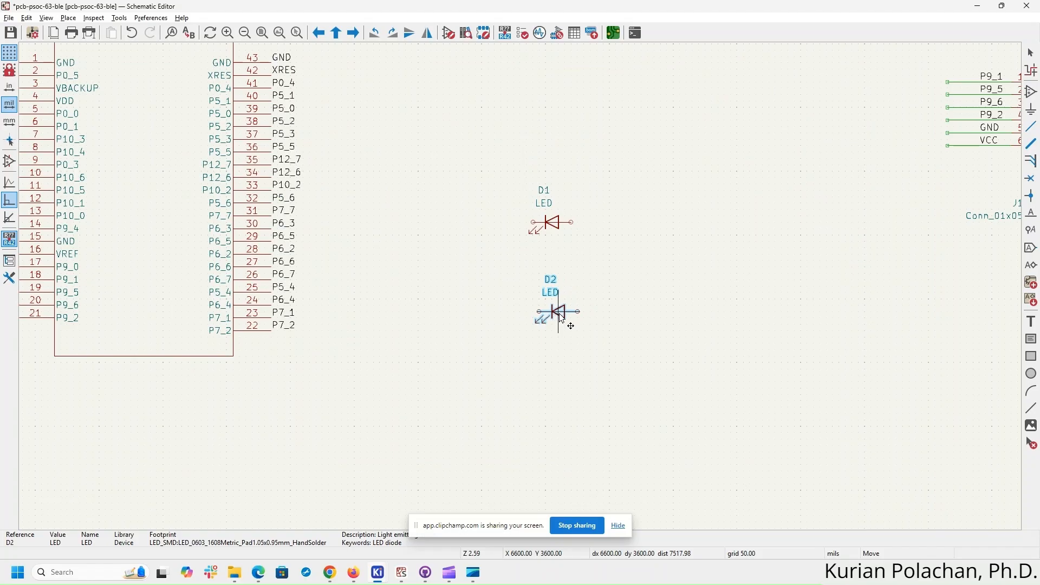
left_click(562, 314)
left_click(628, 331)
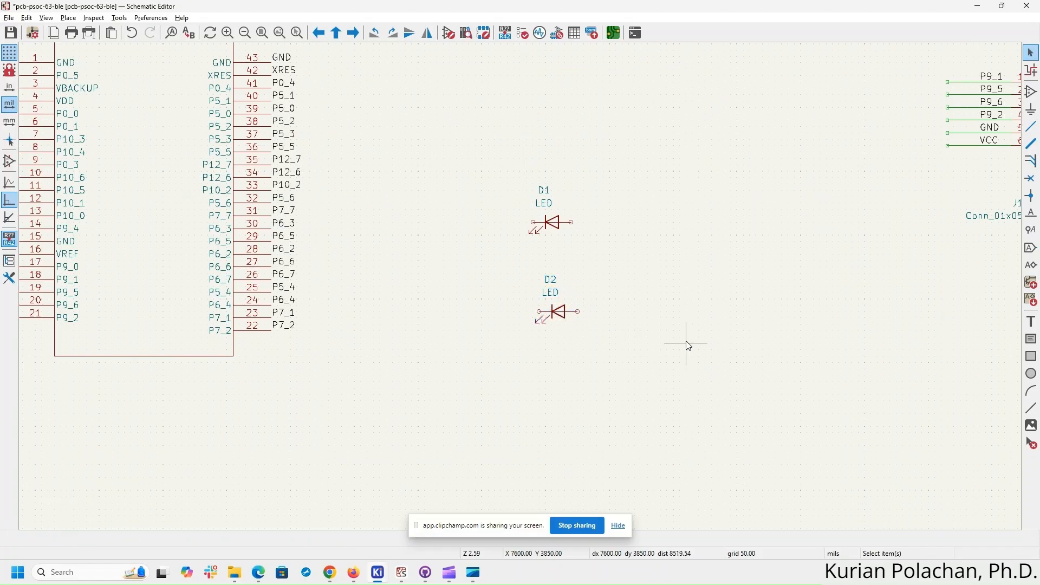
left_click(353, 572)
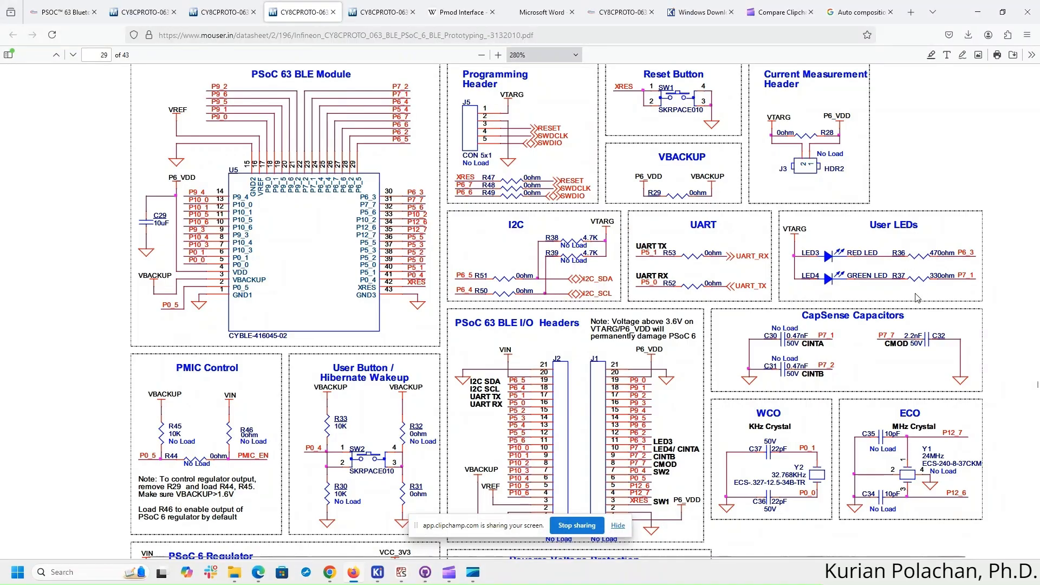
key("alt+Tab")
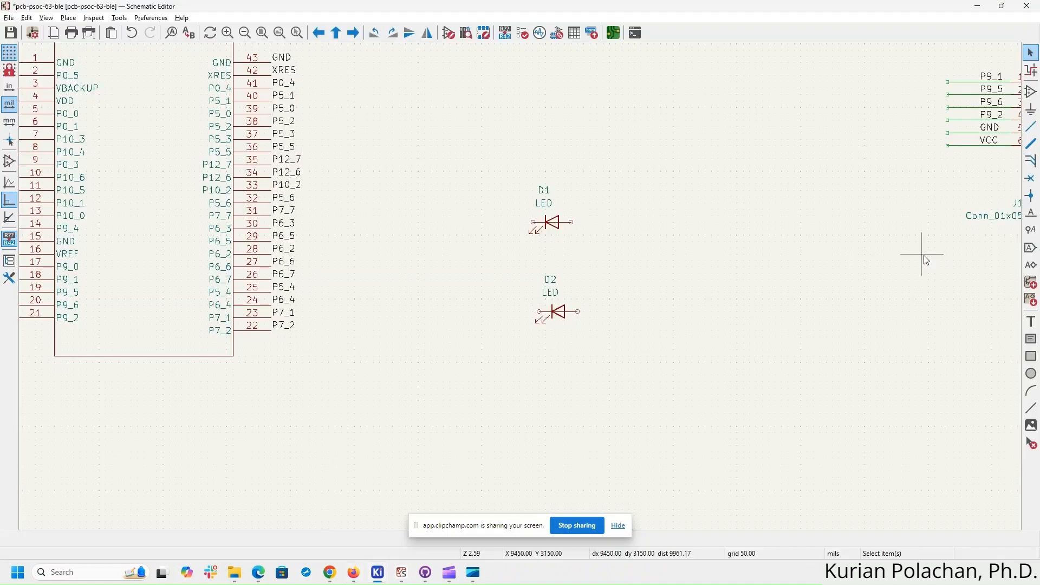
- Pick the resistor symbol with the R_0603_1608Metric_Pad0.98x0.95mm_HandSolder footprint
left_click(1031, 92)
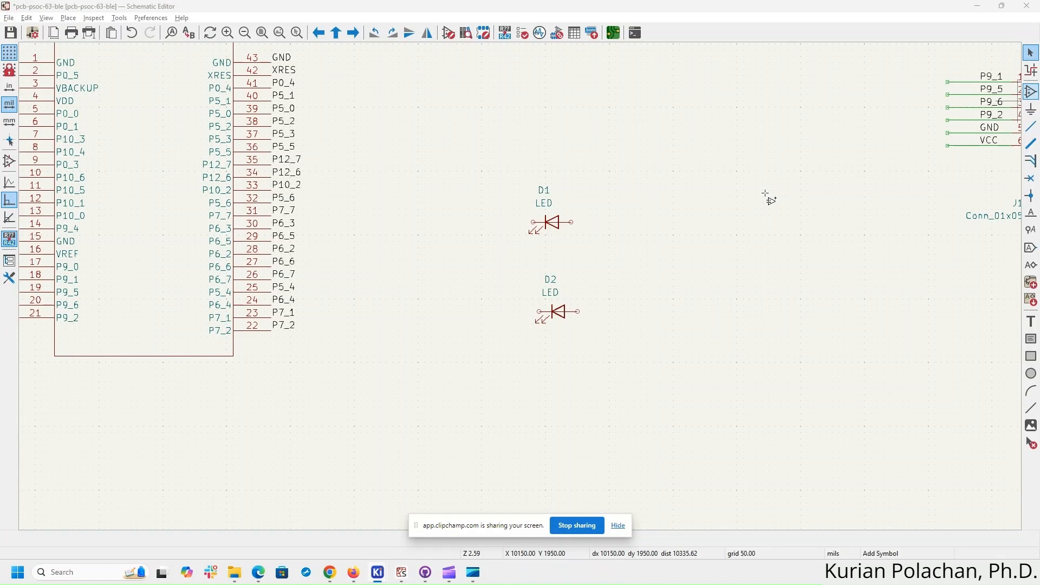
left_click(766, 195)
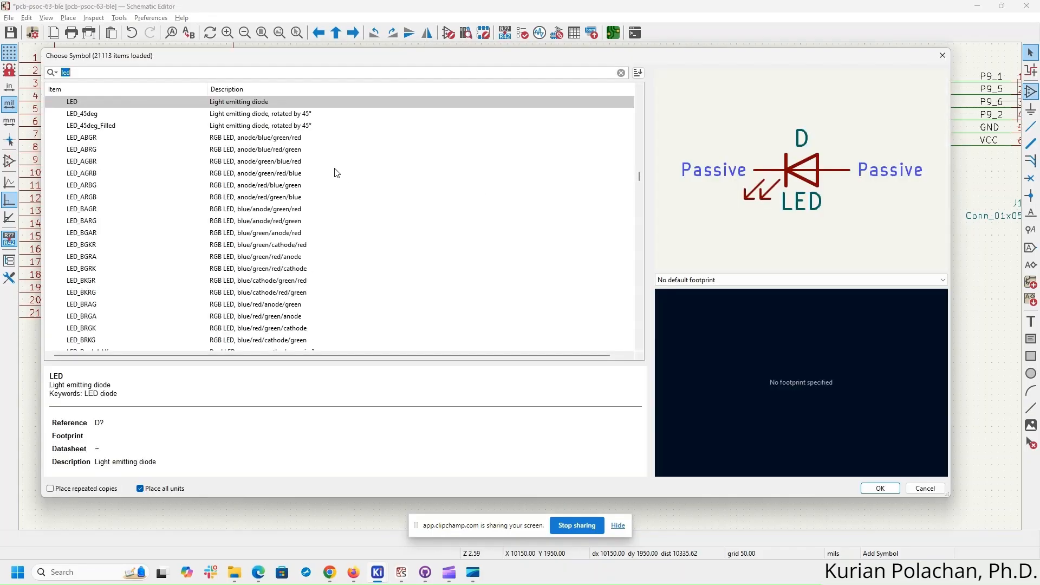
type("R")
key("Return")
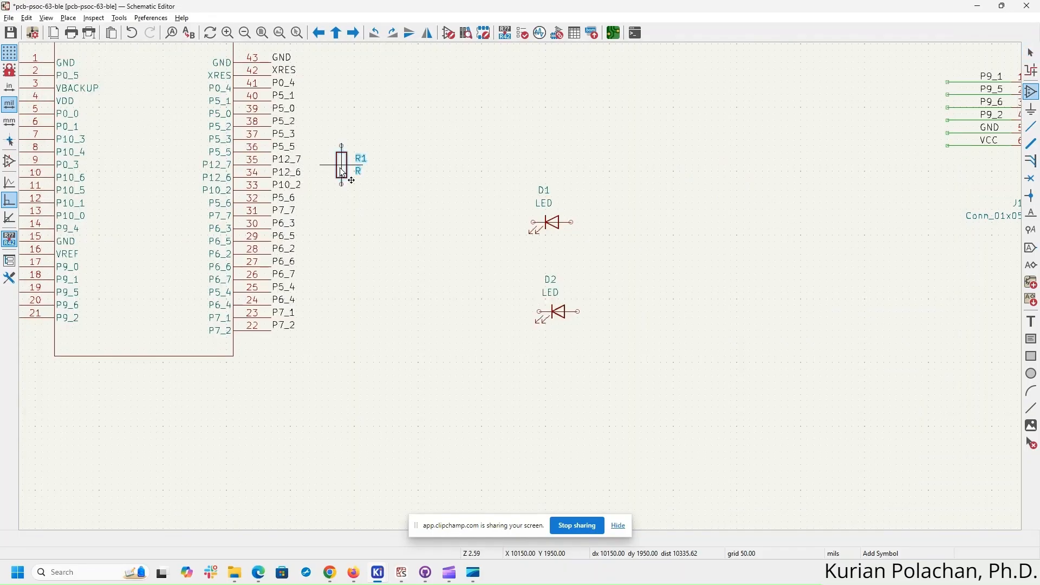
left_click(1027, 97)
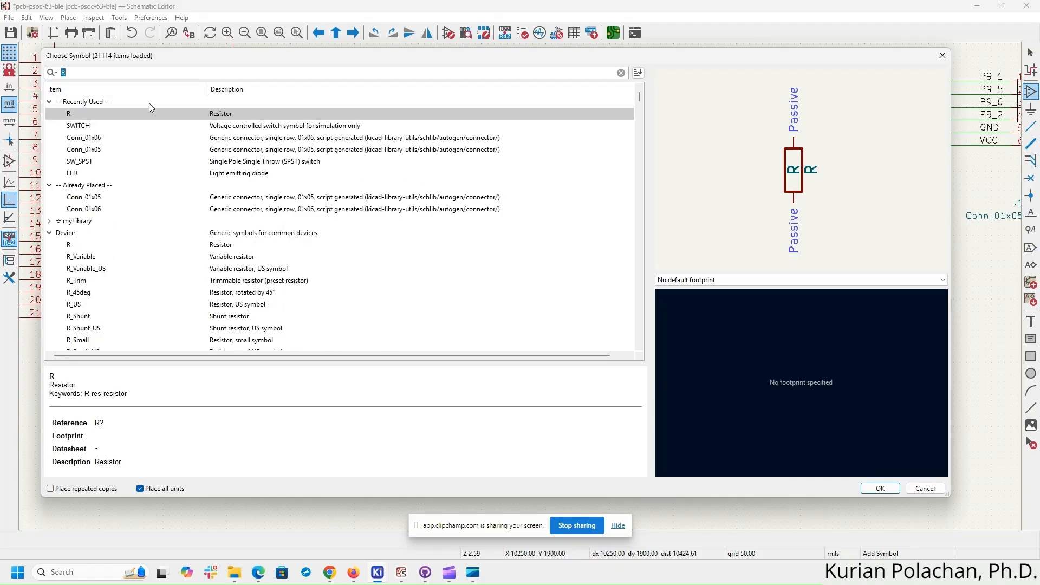
left_click(730, 279)
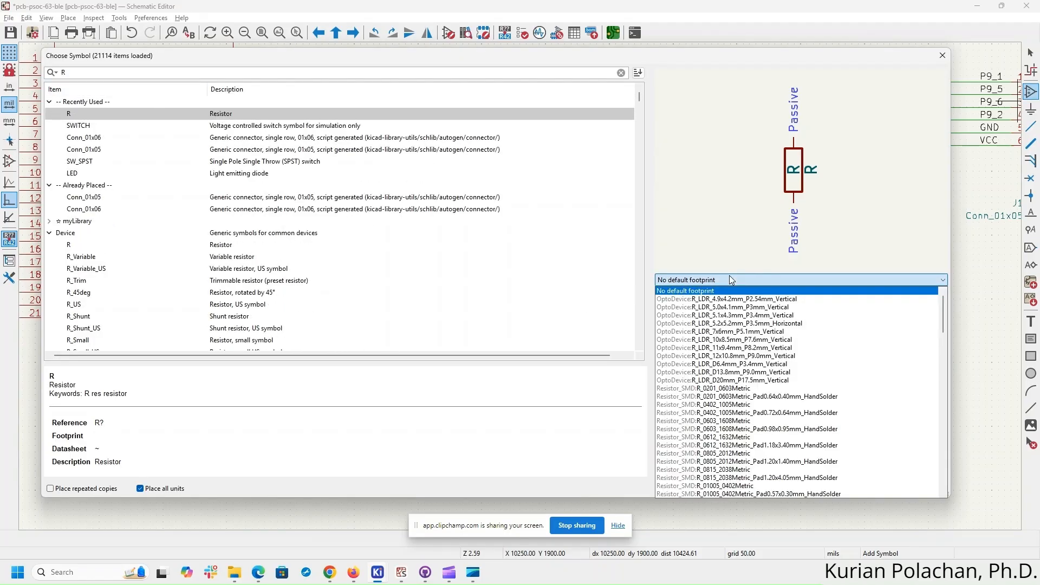
left_click(731, 429)
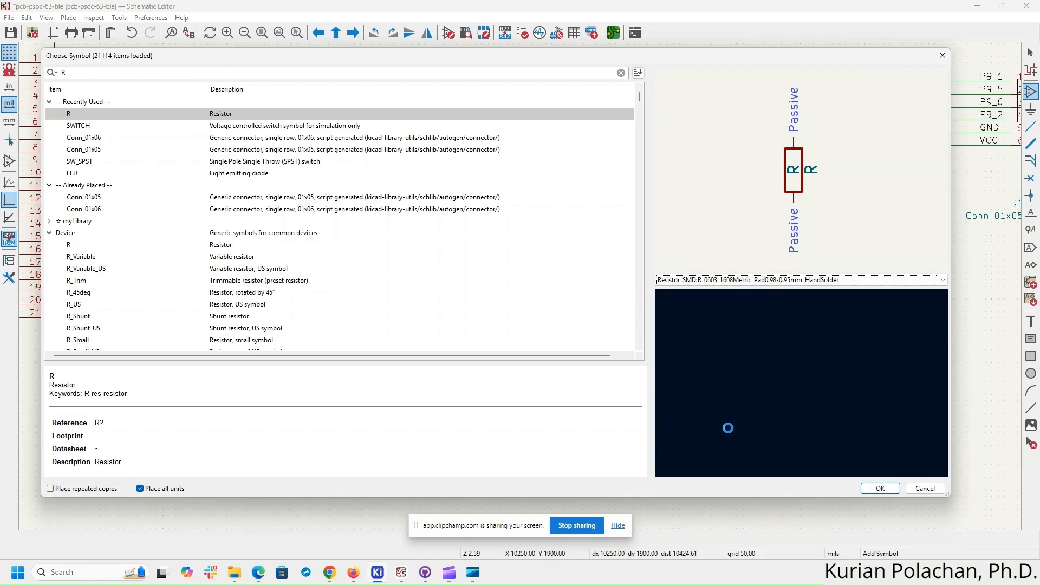
left_click(880, 489)
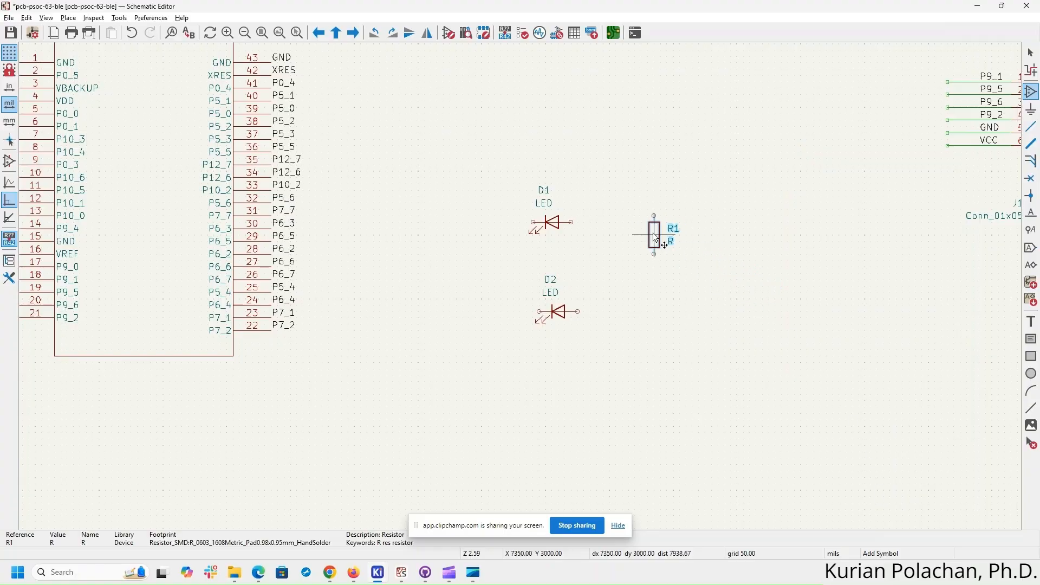
- Rotate the resistor horizontal and place it as R1 right of D1
key("r")
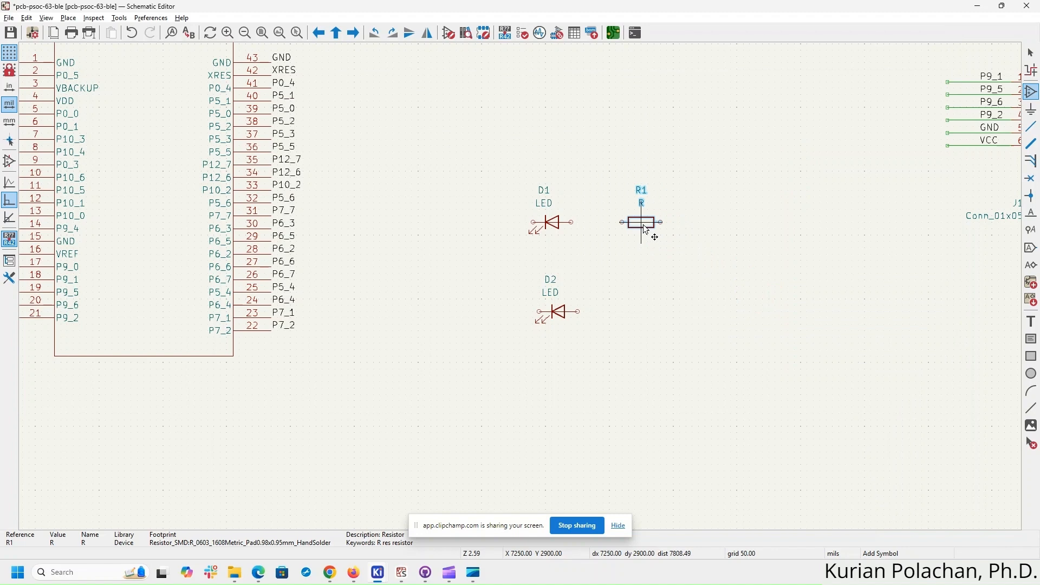
key("r")
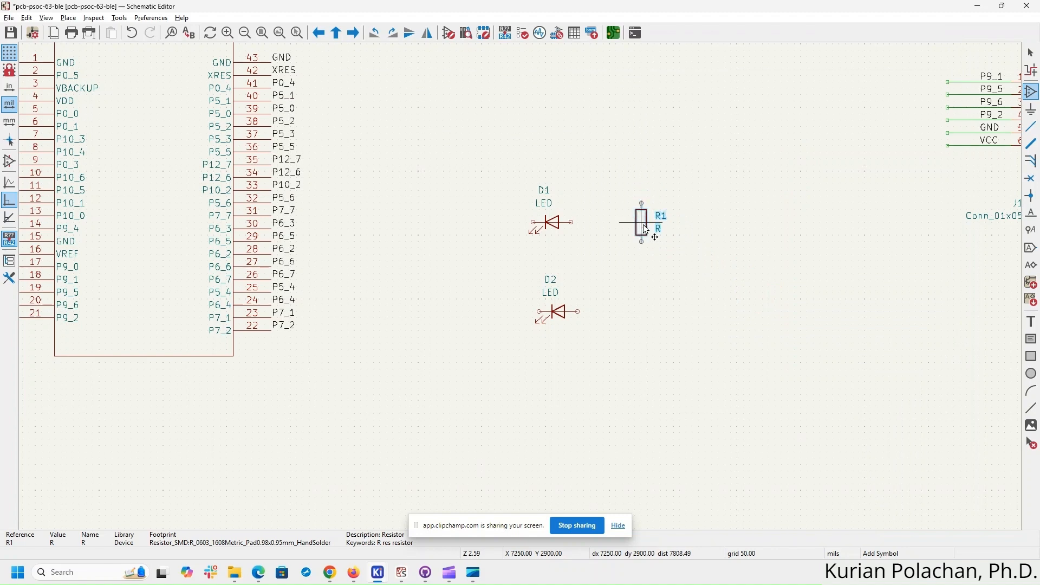
key("r")
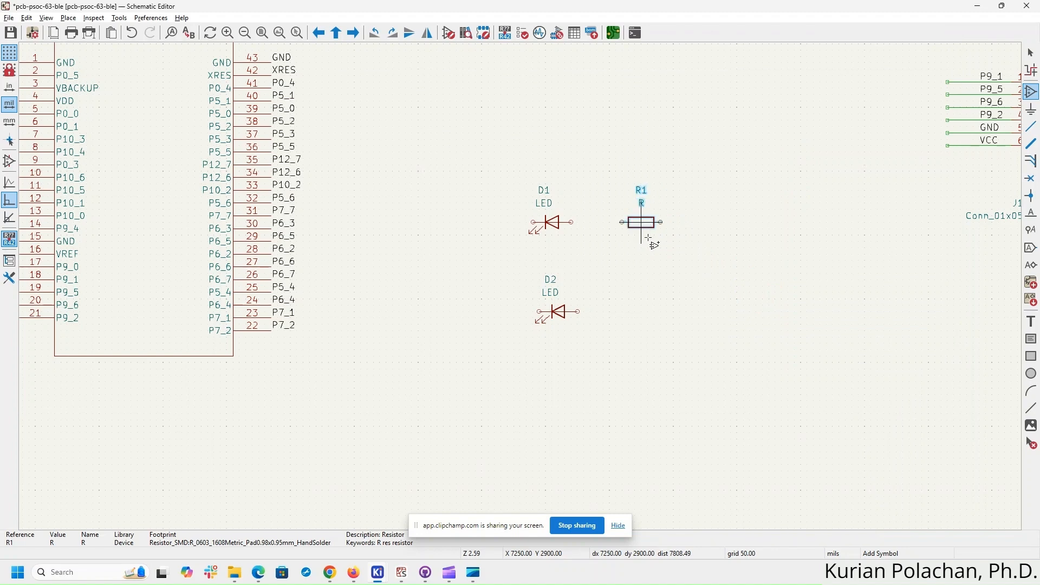
left_click(648, 233)
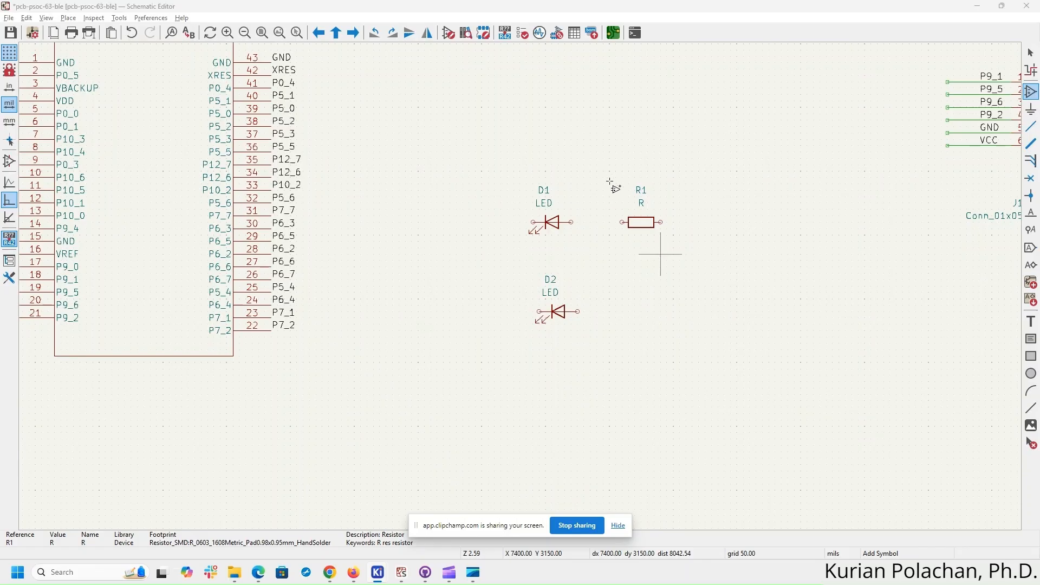
- Duplicate resistor R1 as R2 and place it below R1
left_click(735, 271)
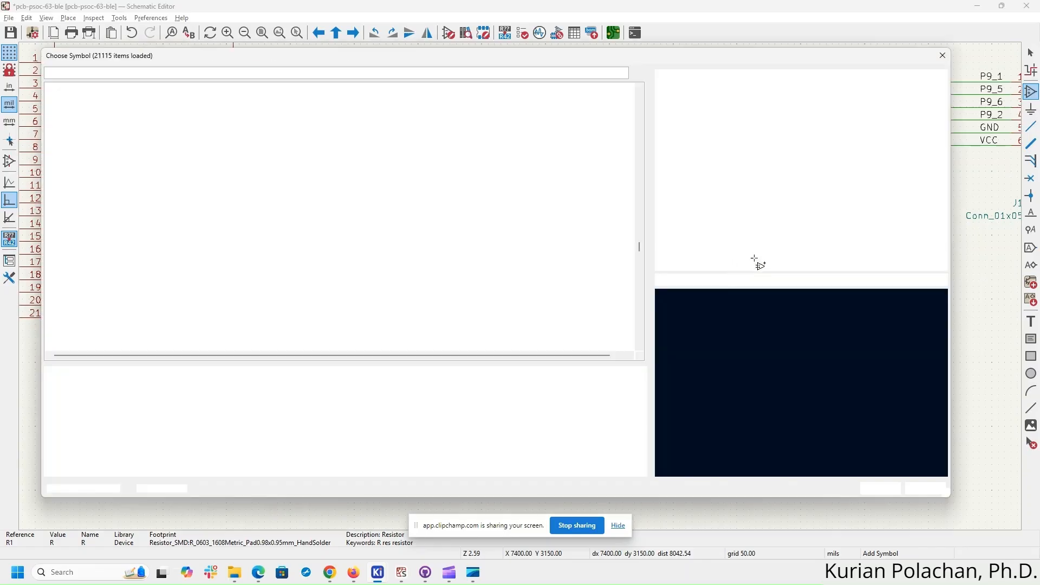
left_click(941, 57)
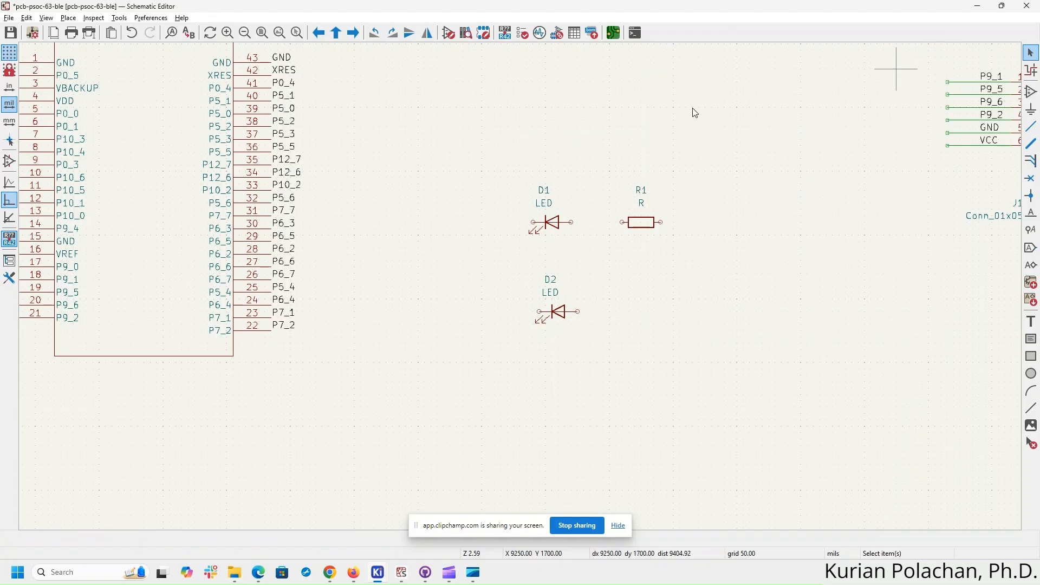
left_click_drag(604, 168, 684, 254)
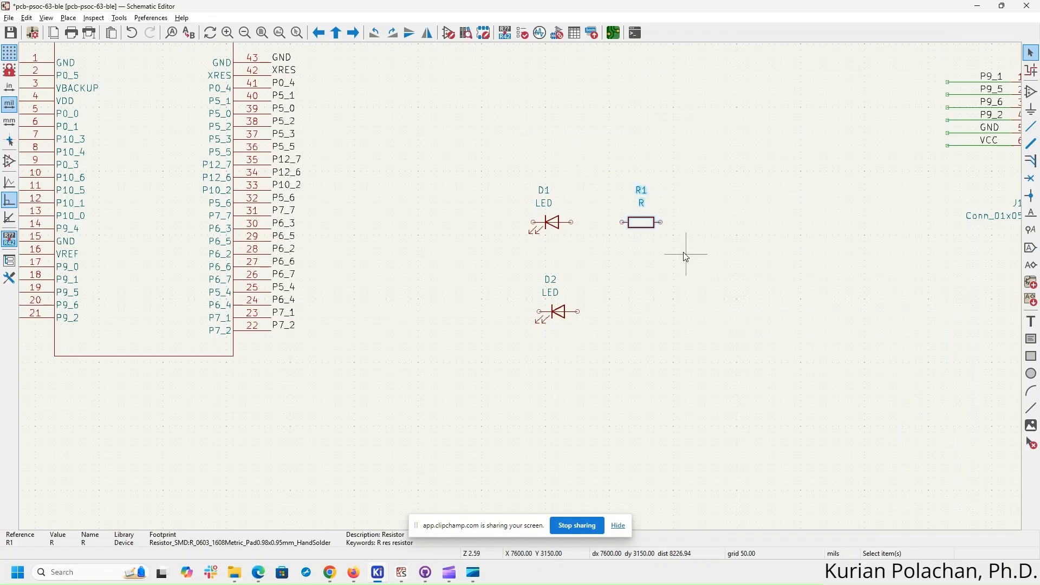
key("ctrl+d")
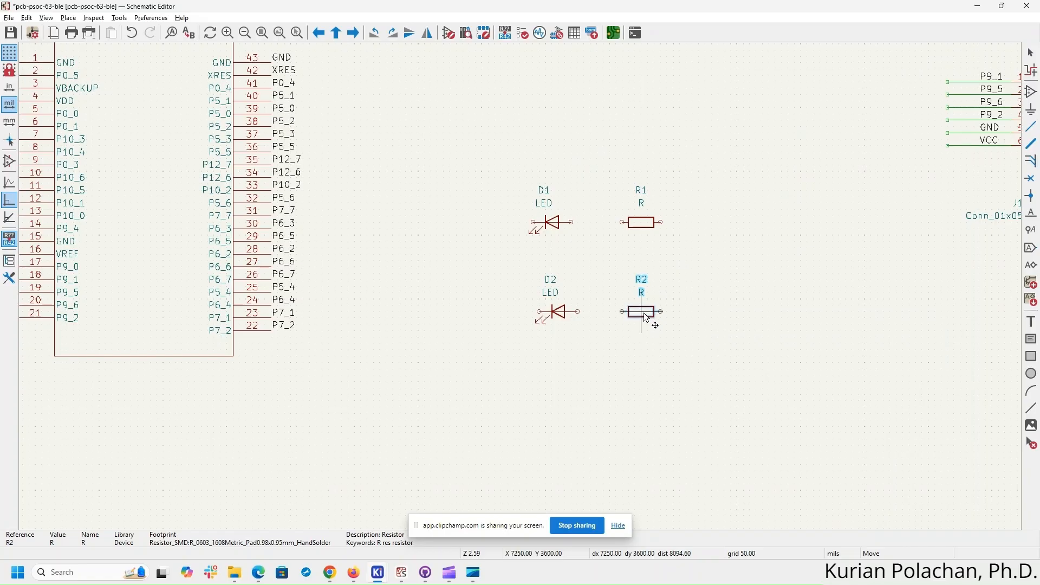
left_click(644, 318)
left_click(726, 318)
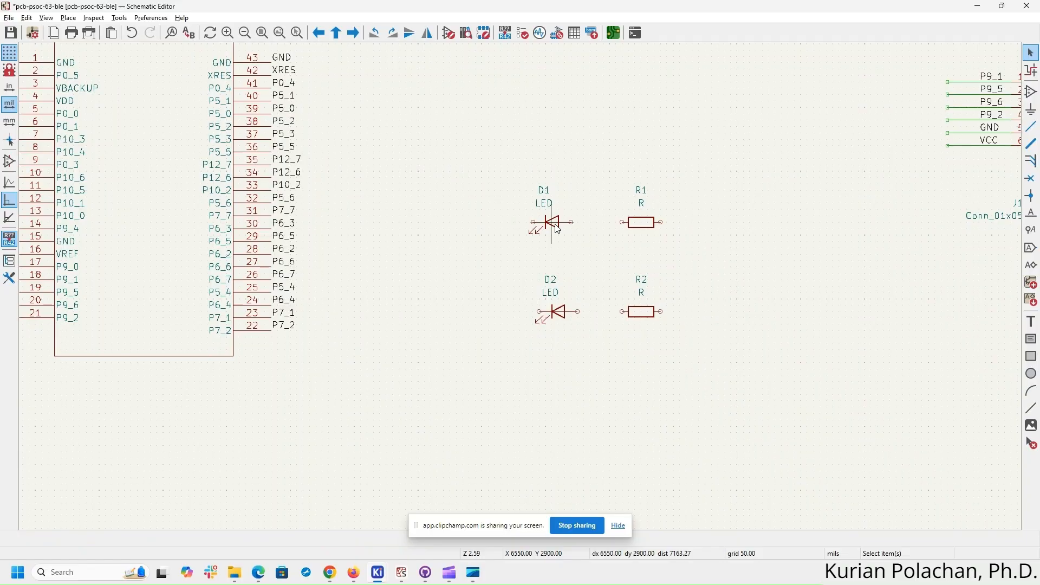
- Move D1 right toward R1, and shift D2 and R2 up beneath them
left_click_drag(554, 225, 588, 226)
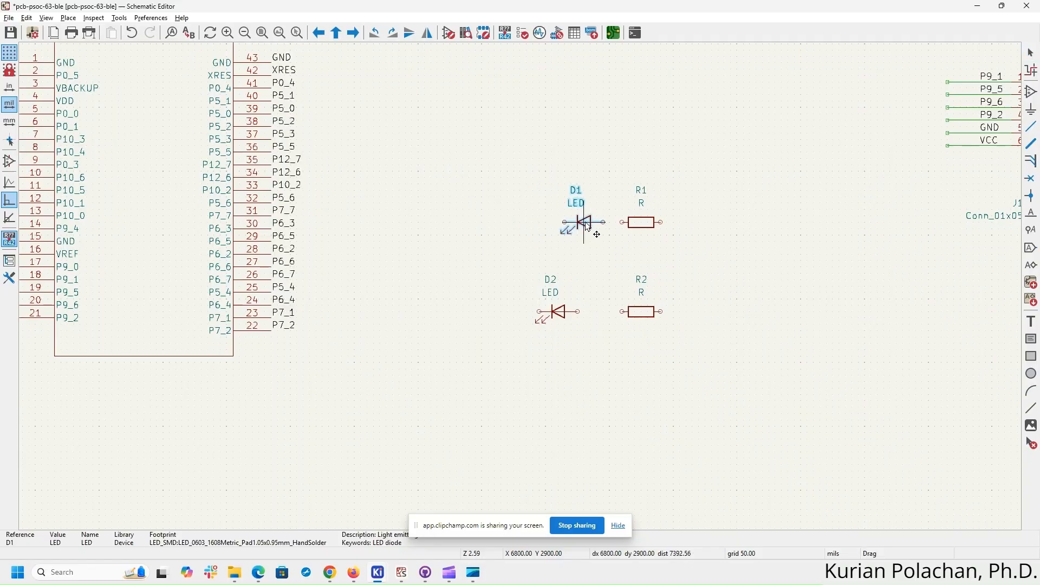
left_click(560, 312)
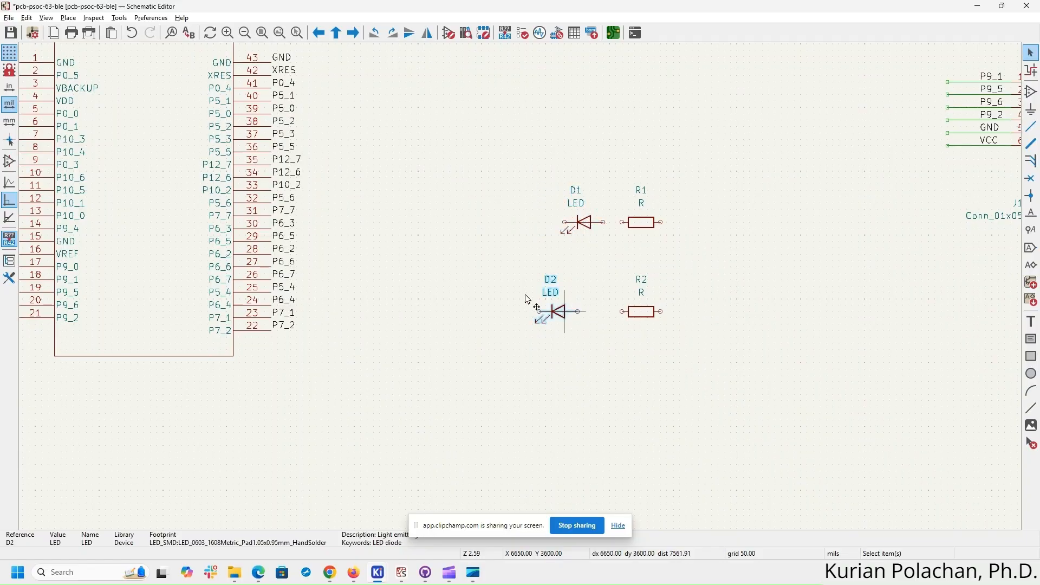
key("Escape")
left_click(584, 337)
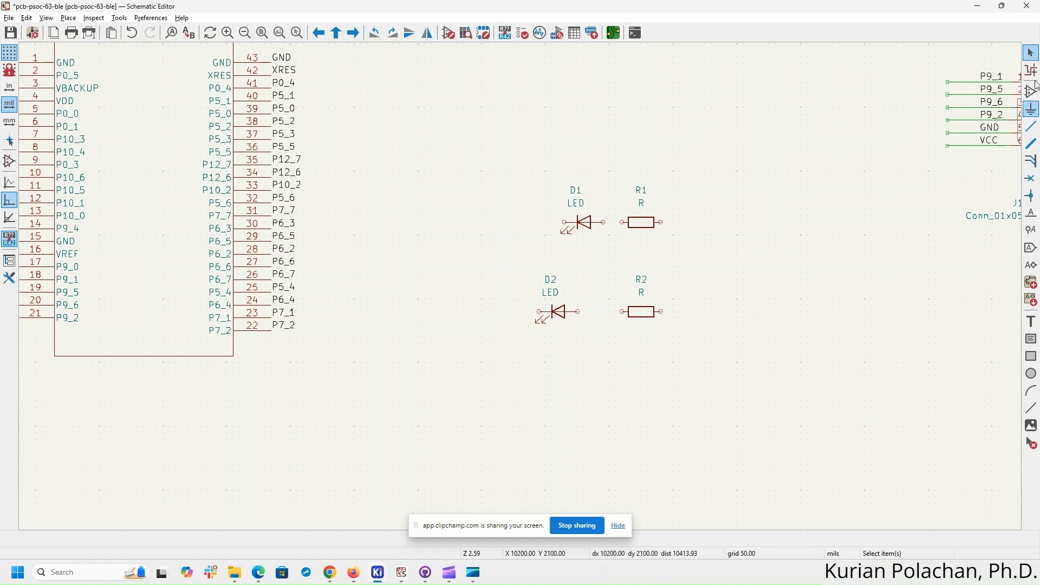
left_click(563, 319)
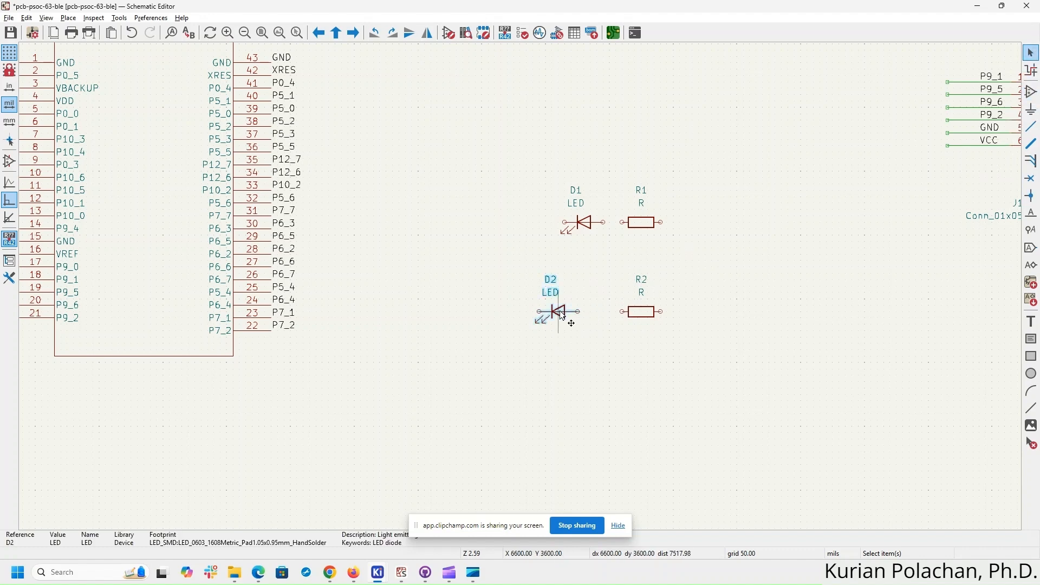
left_click_drag(563, 319, 590, 295)
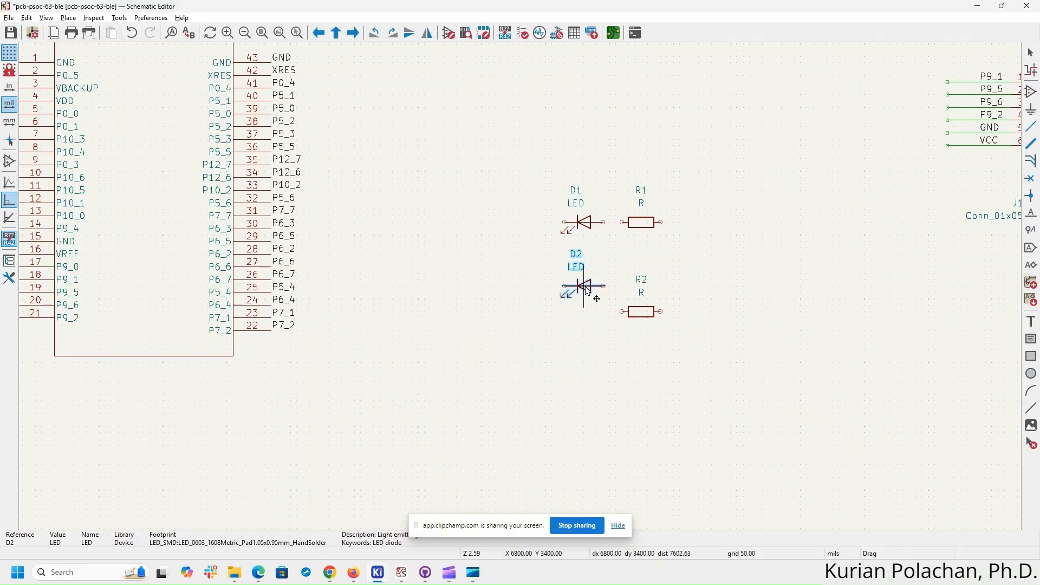
left_click(648, 320)
left_click_drag(648, 320, 644, 295)
key("Escape")
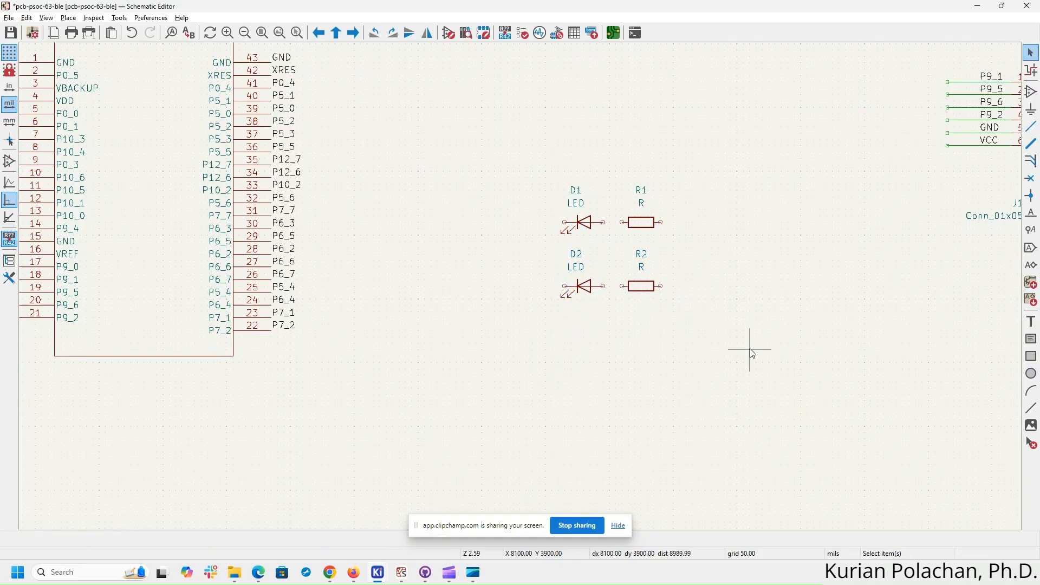
- Search the symbol library for 'power' and pick the VDD power symbol
middle_click_drag(547, 380, 637, 435)
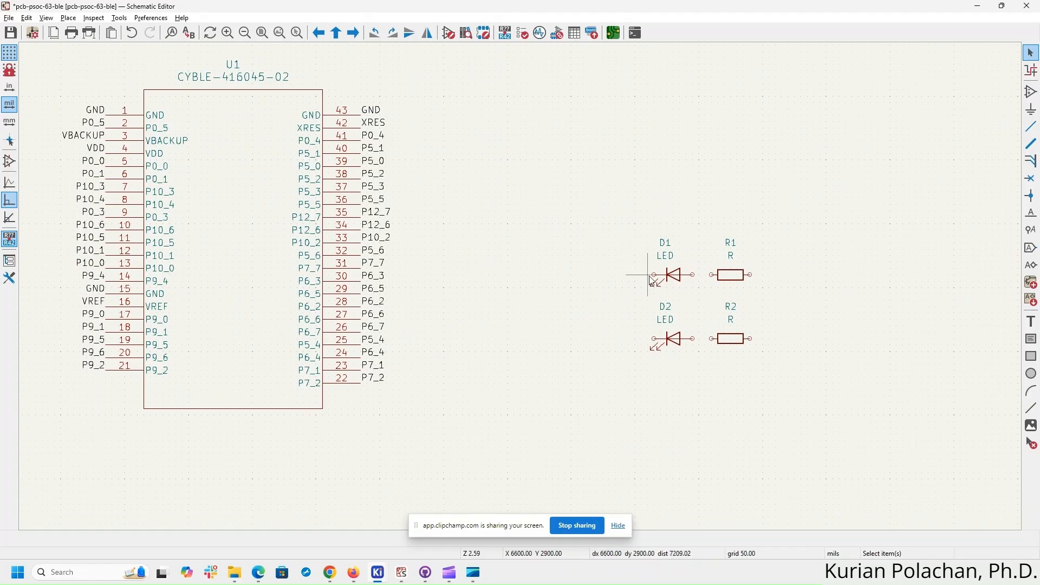
left_click(1031, 94)
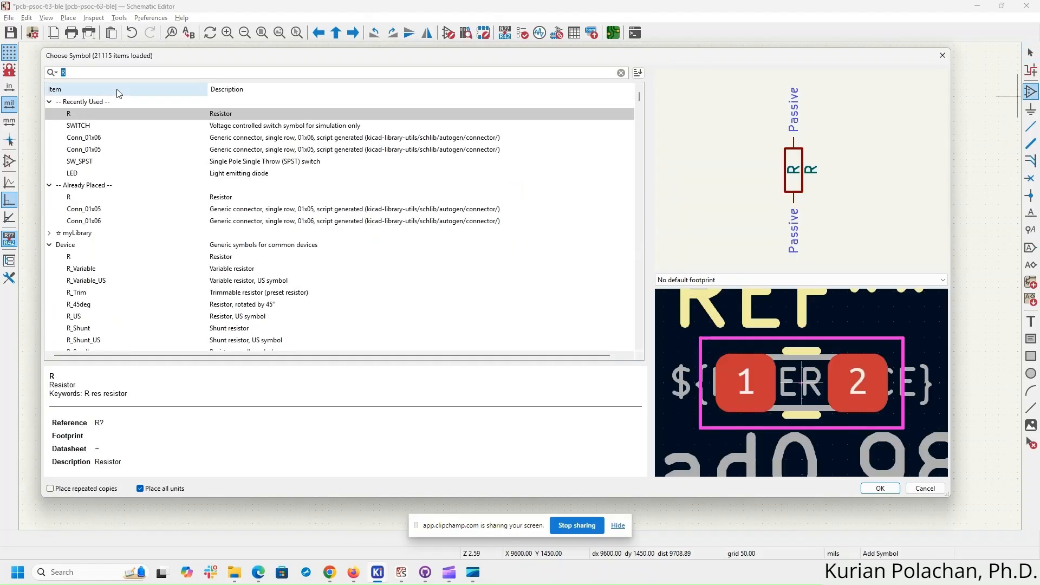
type("power")
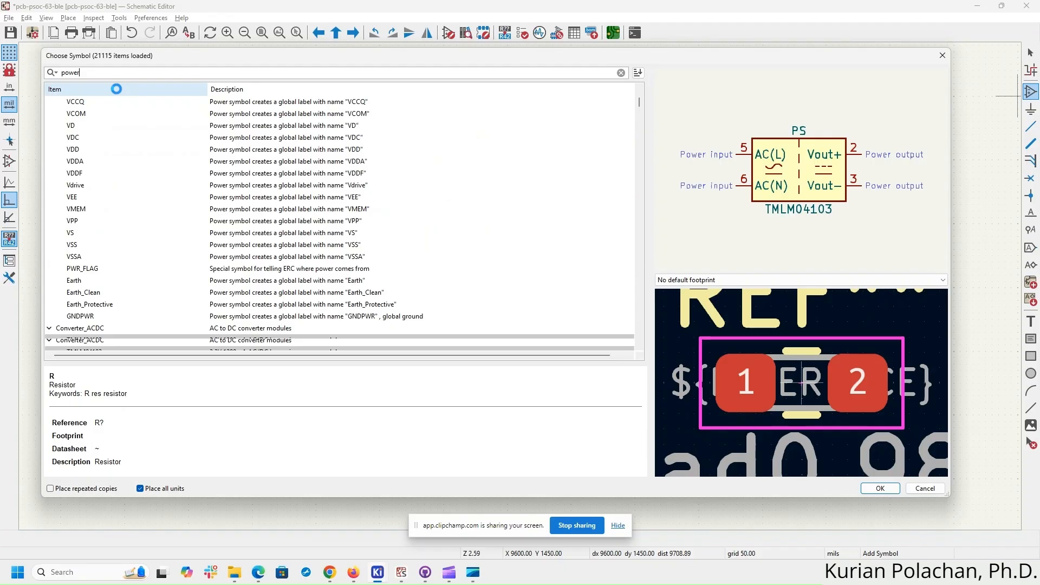
left_click(85, 150)
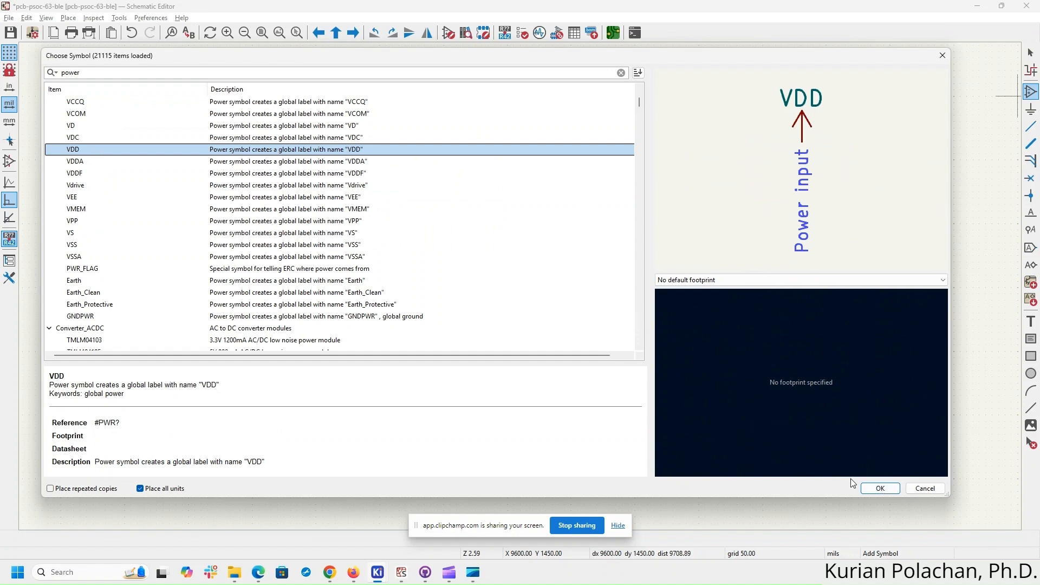
left_click(880, 488)
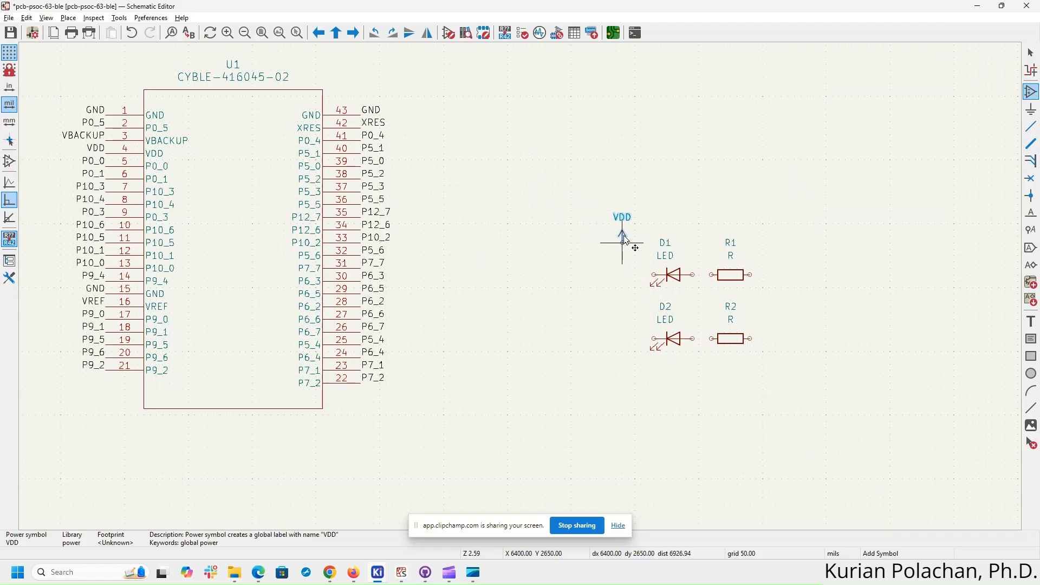
- Place the VDD symbol above the LED circuit
left_click(629, 242)
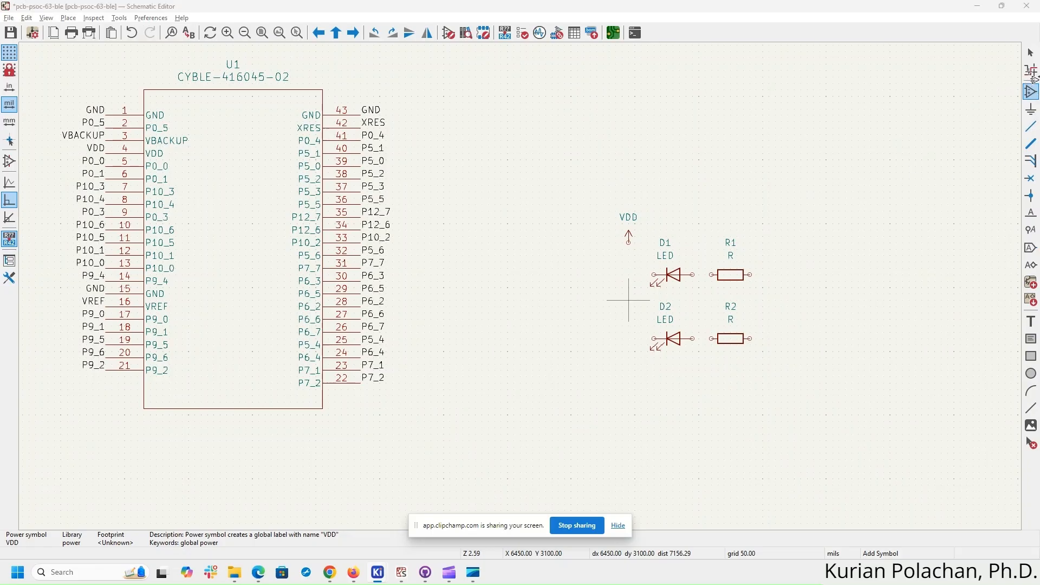
left_click(1032, 72)
key("Escape")
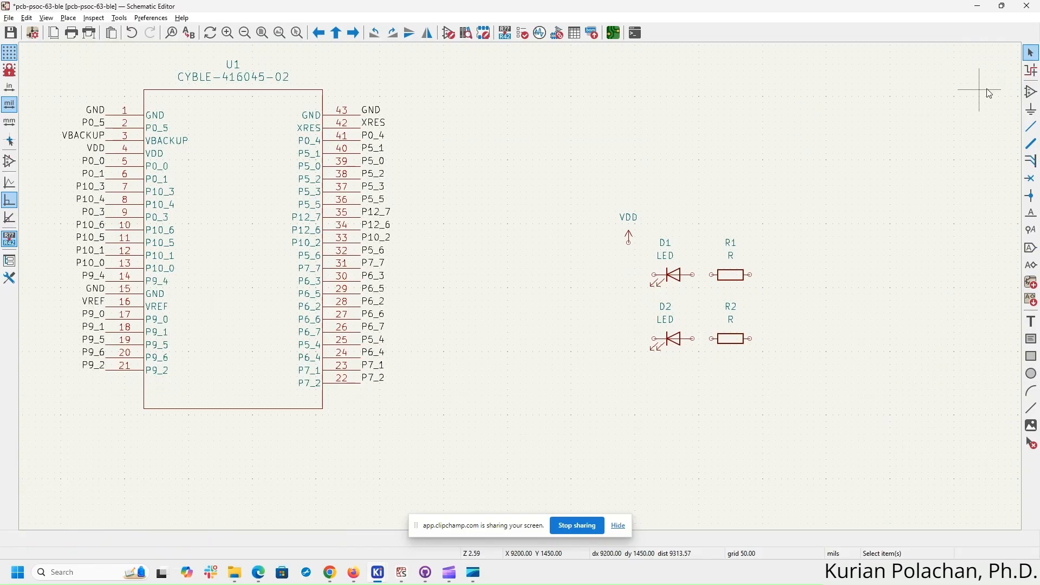
- Wire VDD to D1 and D2 with a junction, and connect D1 to R1, D2 to R2
left_click(1032, 126)
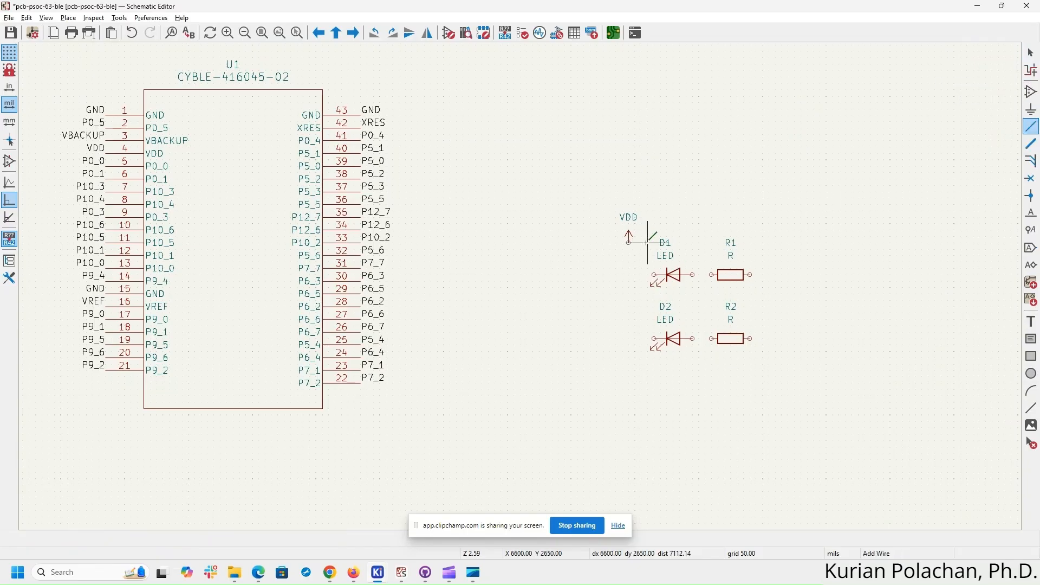
left_click(655, 275)
left_click(655, 339)
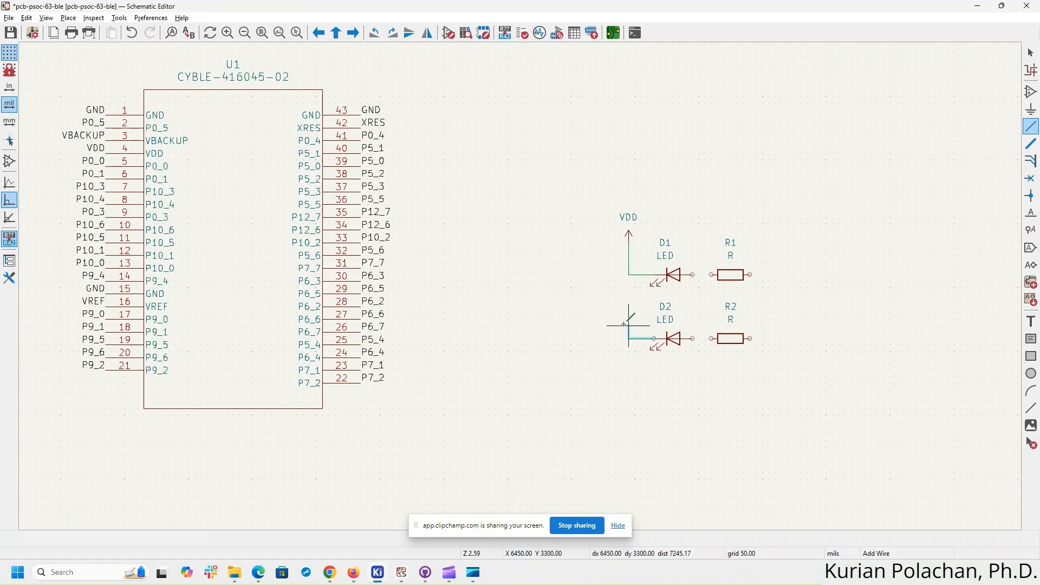
left_click(629, 275)
left_click(694, 275)
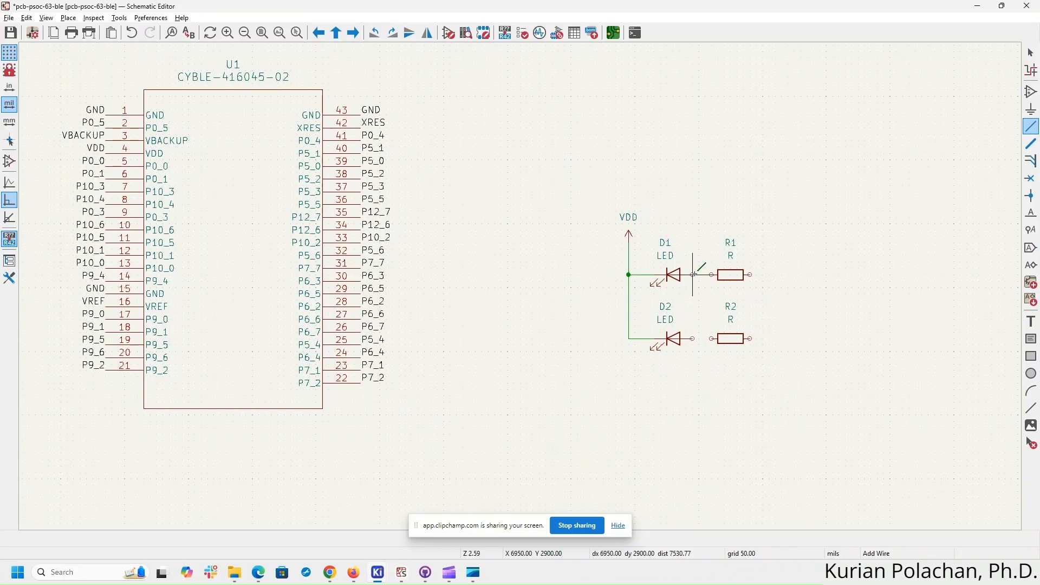
left_click(713, 275)
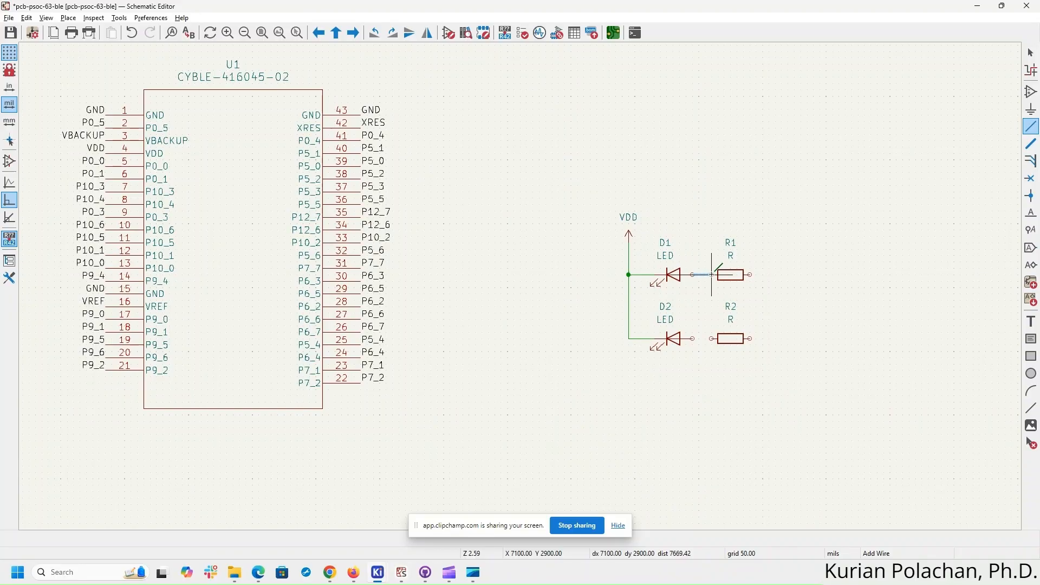
left_click(694, 339)
left_click(712, 339)
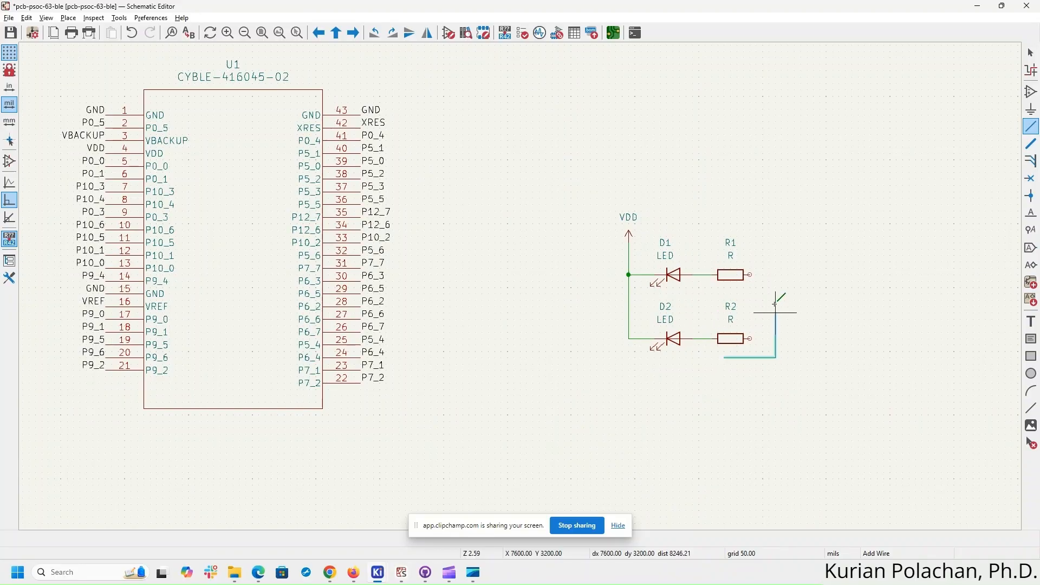
key("Escape")
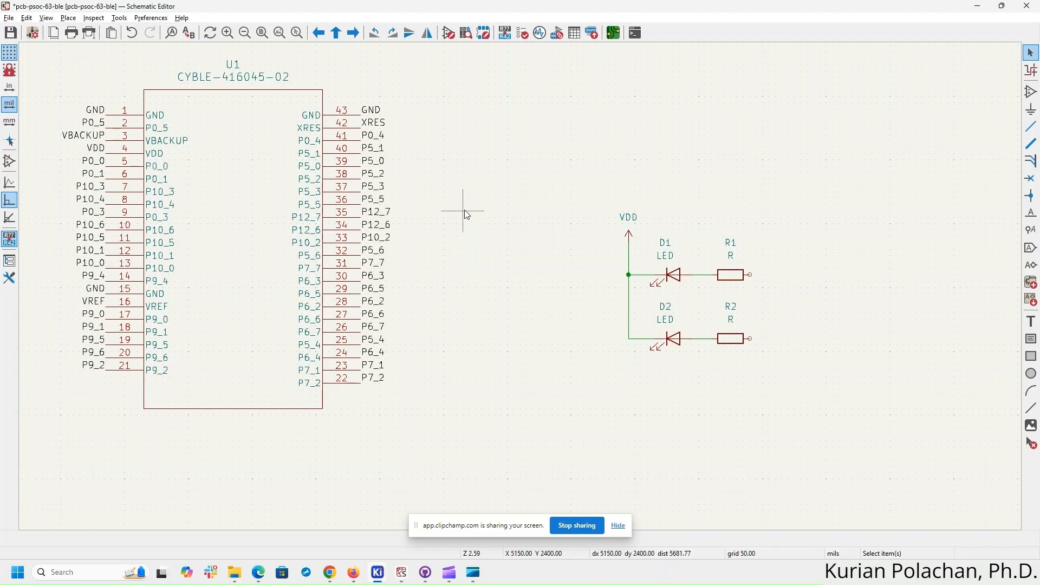
- Rename U1's pin 41 label from P0_4 to LED1
scroll(525, 293, "down", 3)
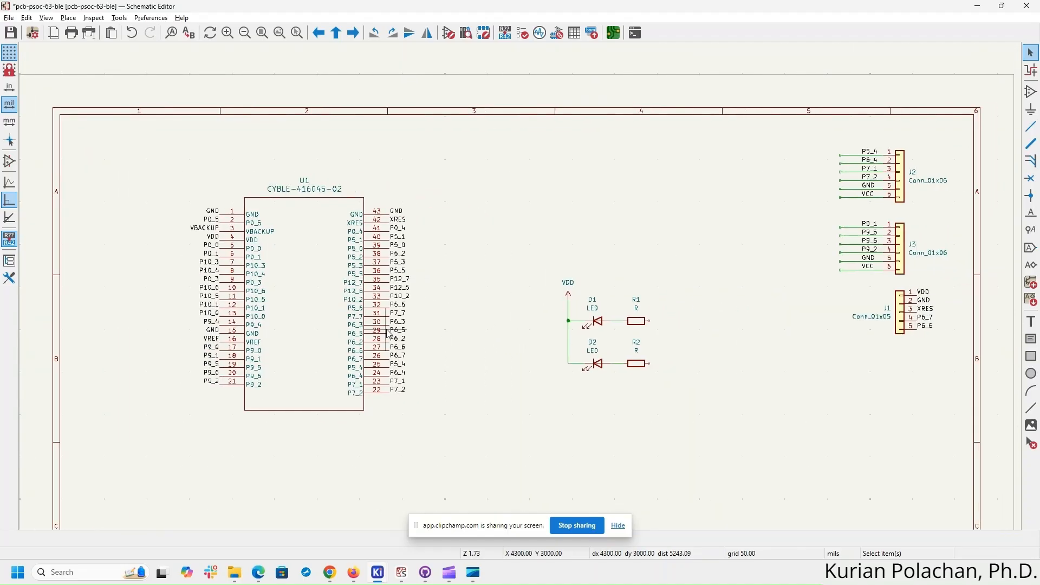
scroll(382, 328, "up", 3)
middle_click_drag(649, 281, 483, 279)
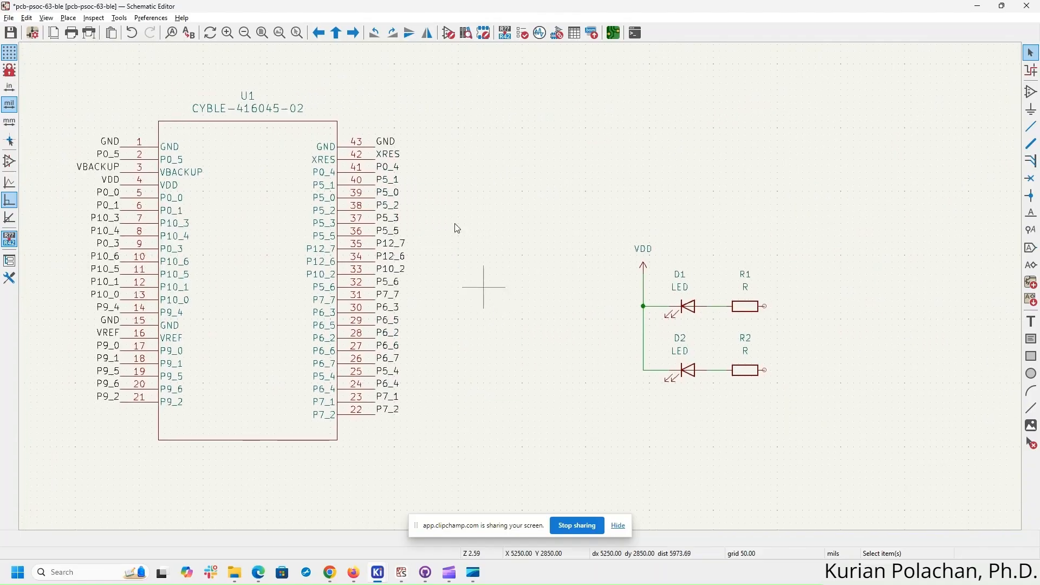
left_click(390, 169)
double_click(390, 169)
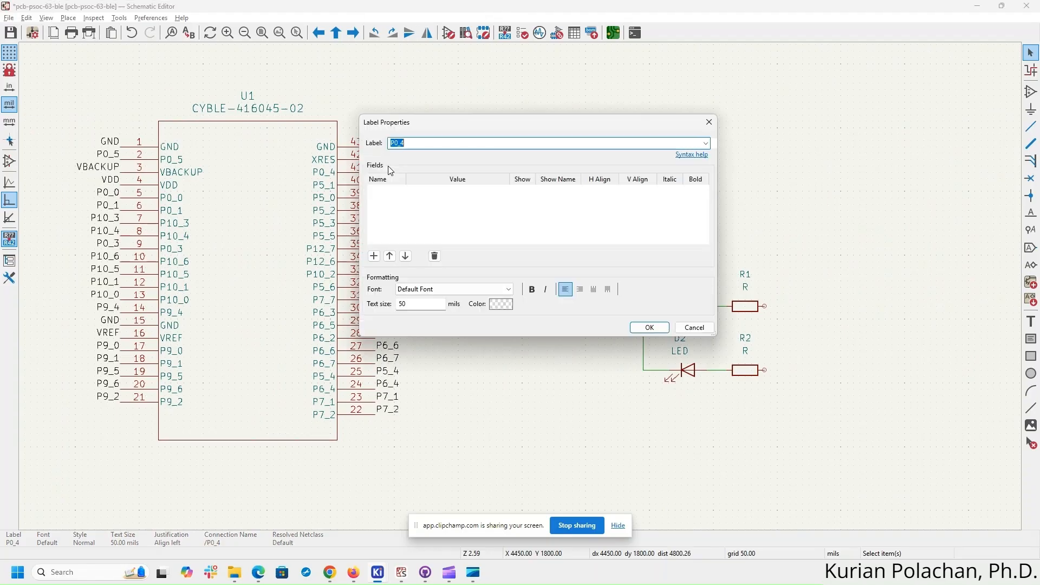
type("LED1")
key("Return")
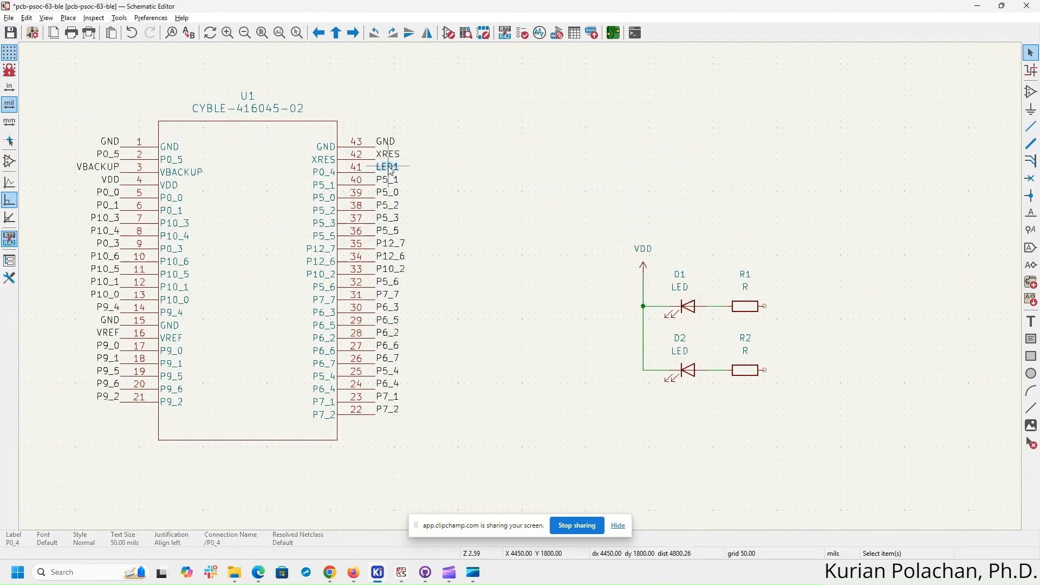
- Rename U1's pin 40 label from P5_1 to LED2
left_click(390, 183)
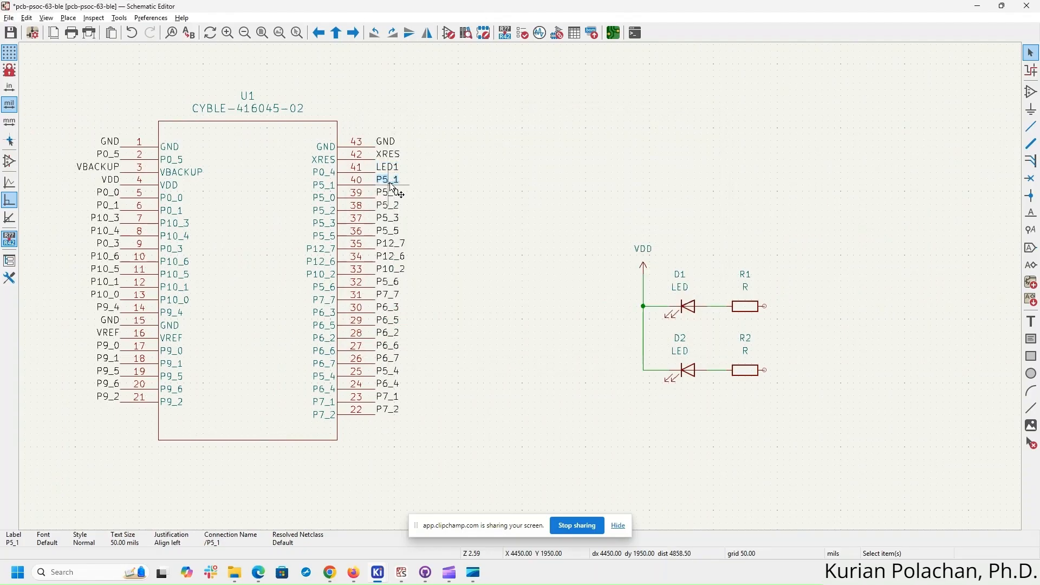
double_click(393, 186)
type("LED2")
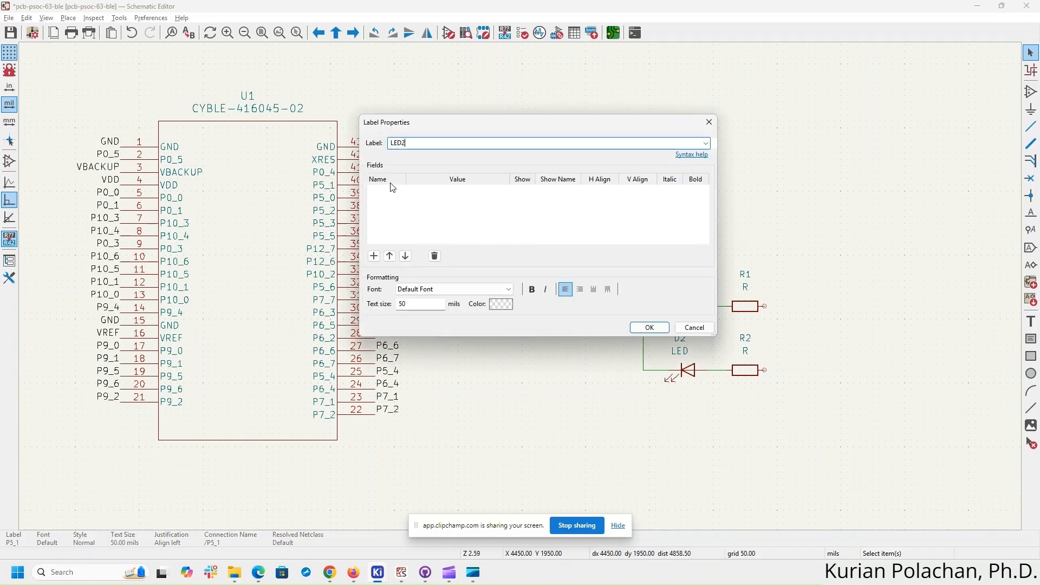
key("Return")
key("Escape")
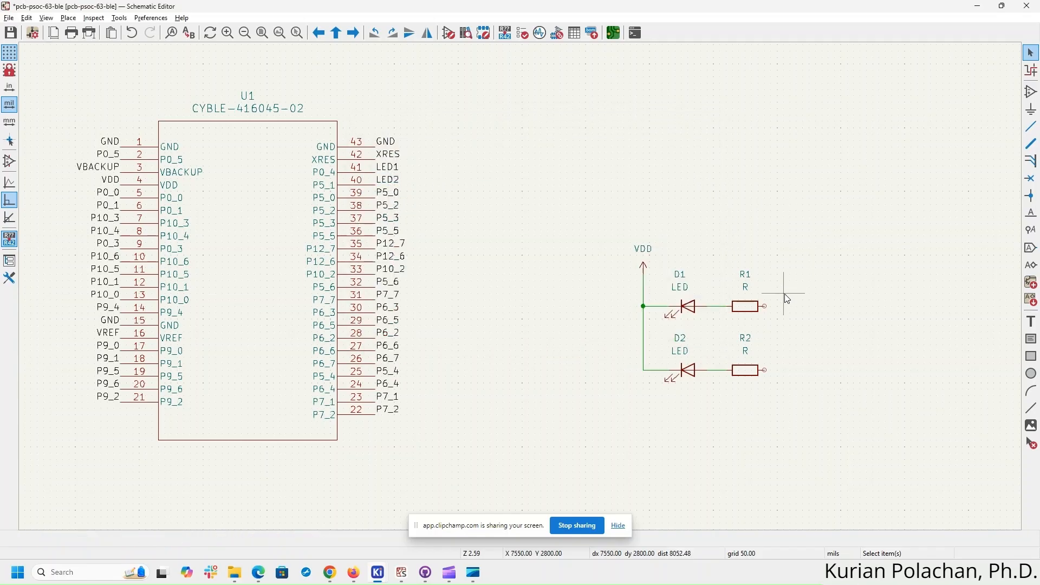
- Extend short wires to the right from the free ends of R1 and R2
right_click(768, 309)
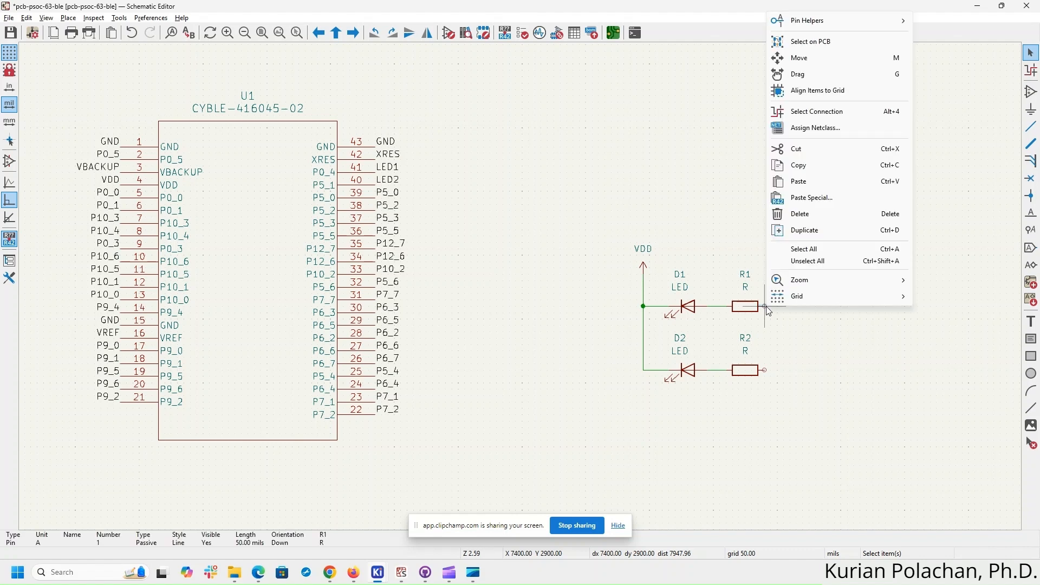
mouse_move(827, 20)
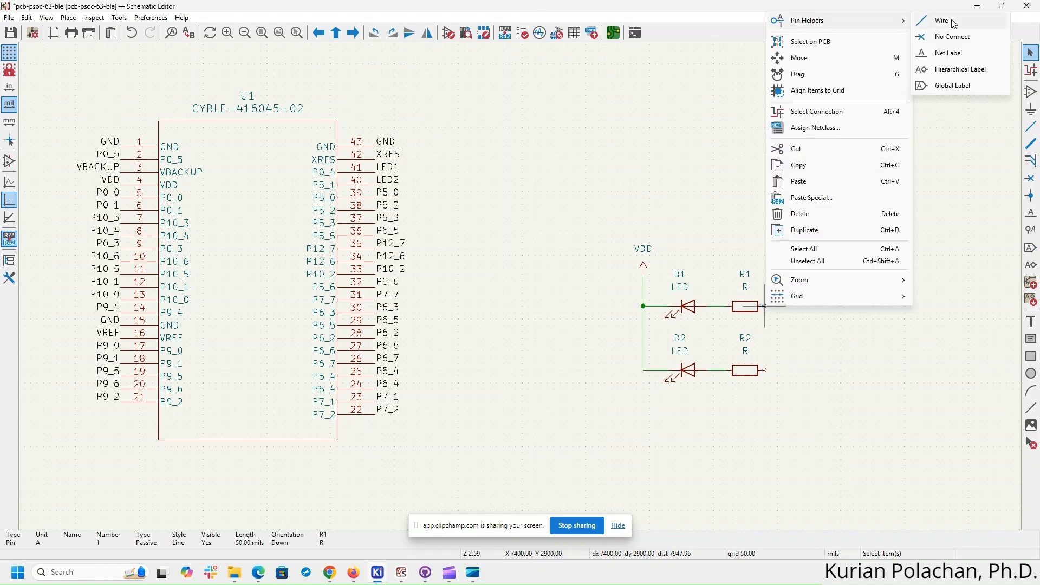
left_click(955, 55)
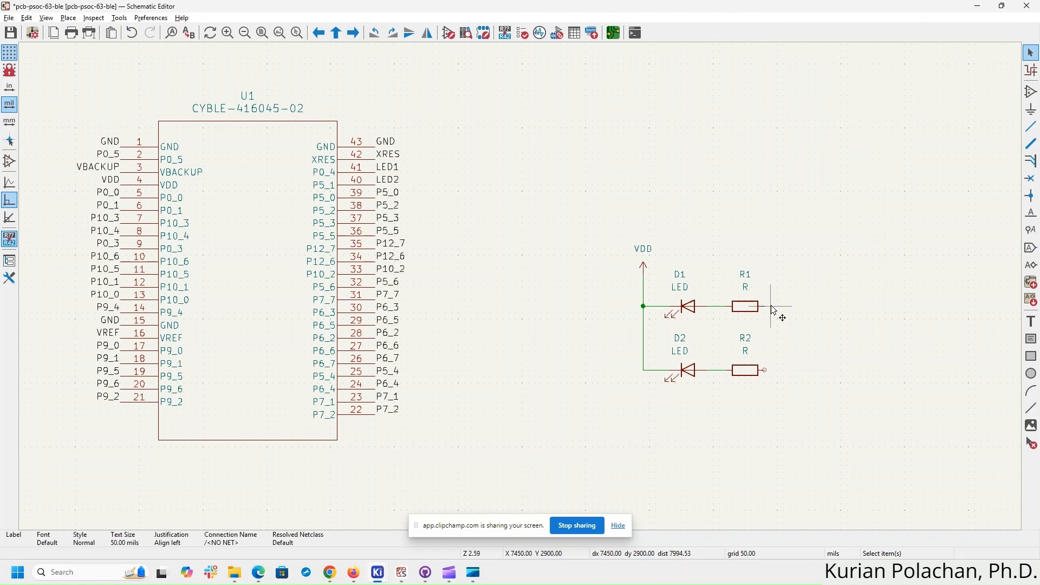
left_click(774, 319)
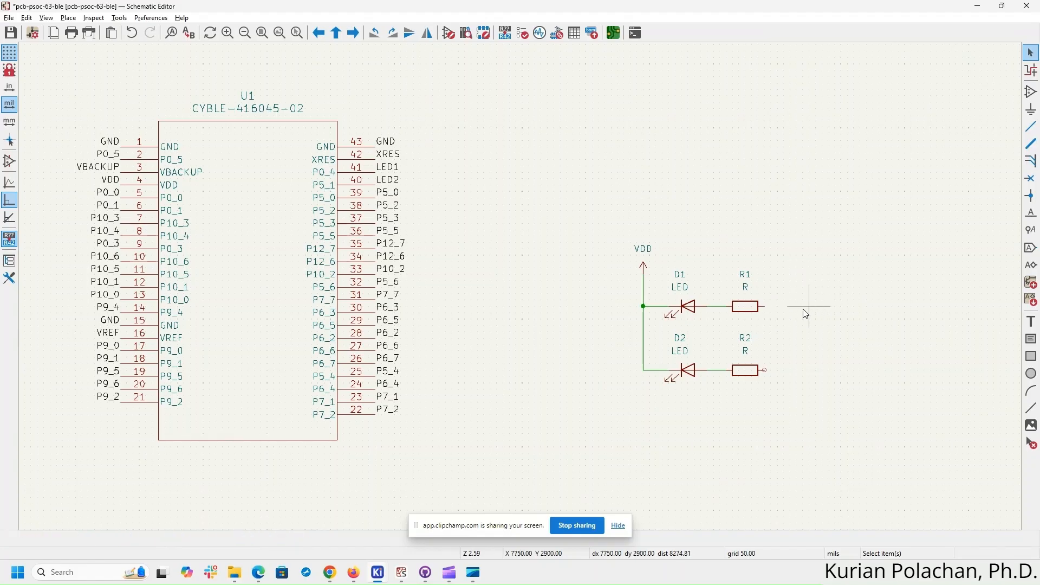
left_click(1030, 133)
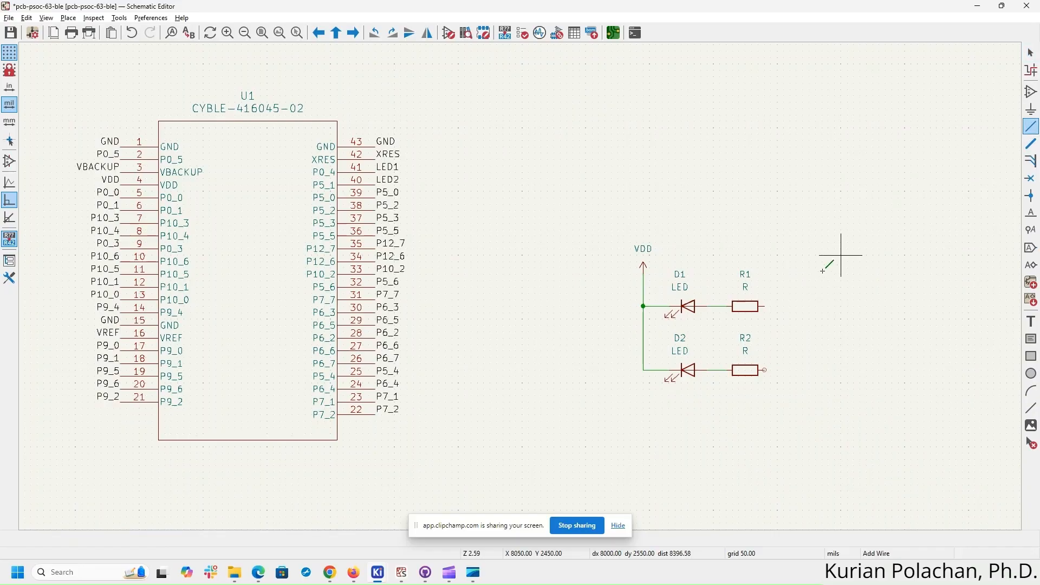
left_click(767, 304)
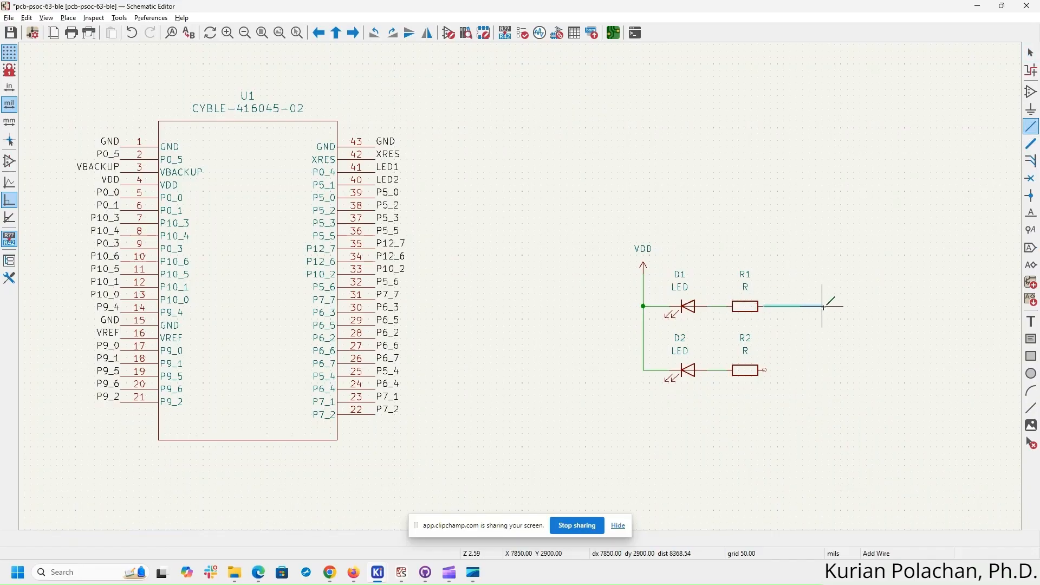
double_click(841, 306)
key("Escape")
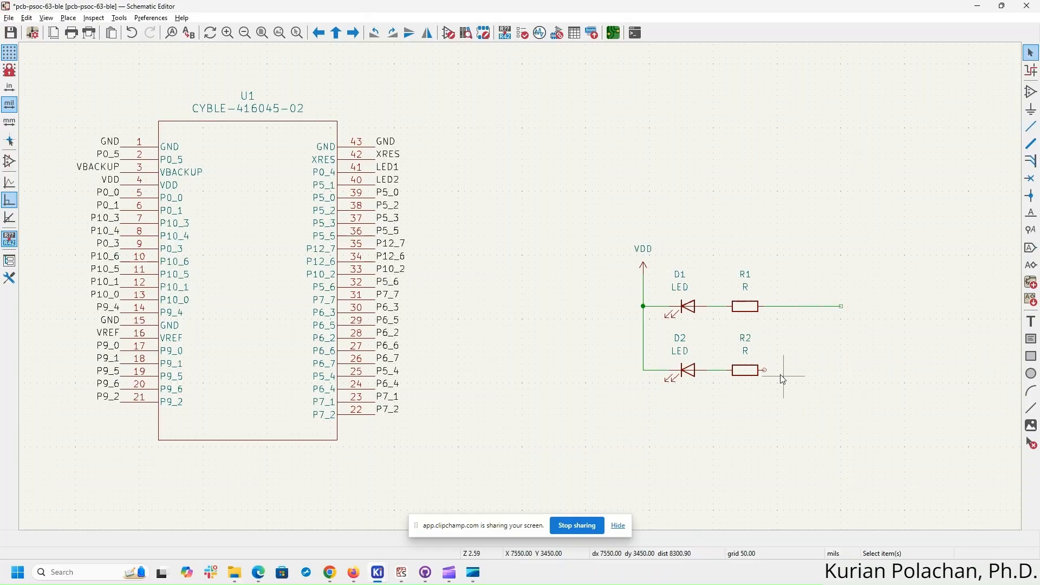
left_click(1031, 126)
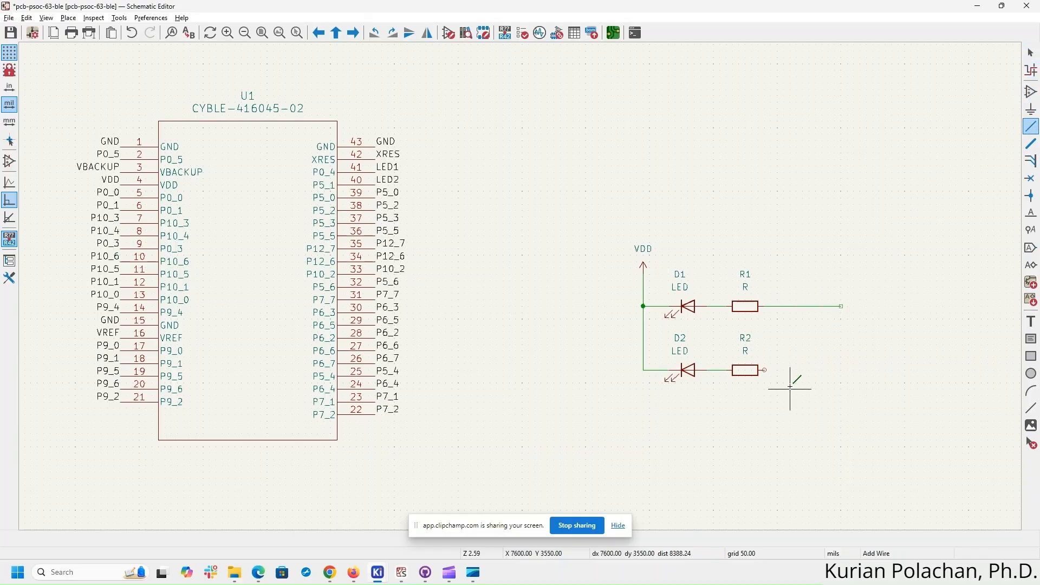
left_click(765, 371)
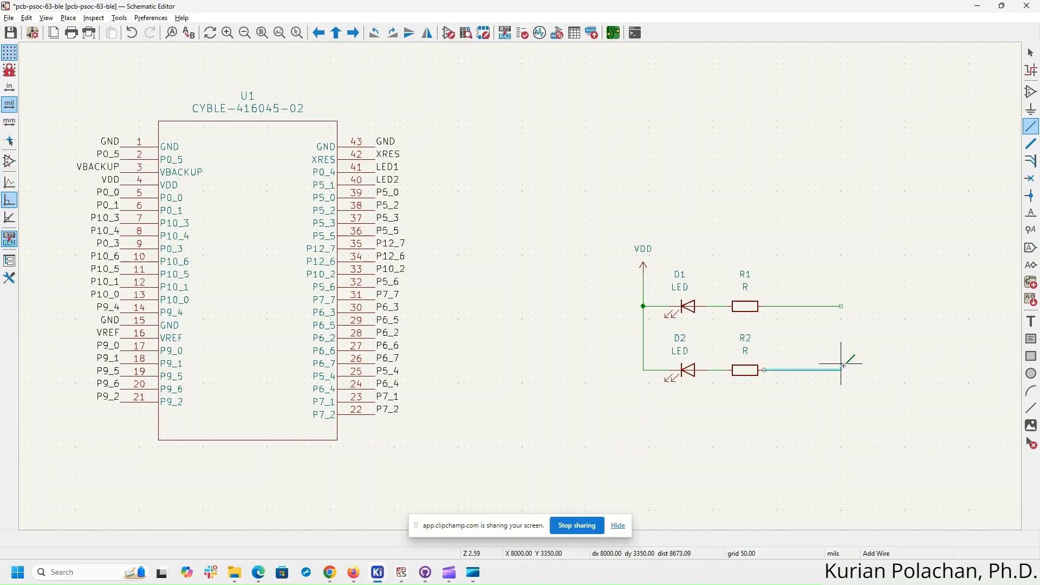
double_click(841, 370)
key("Escape")
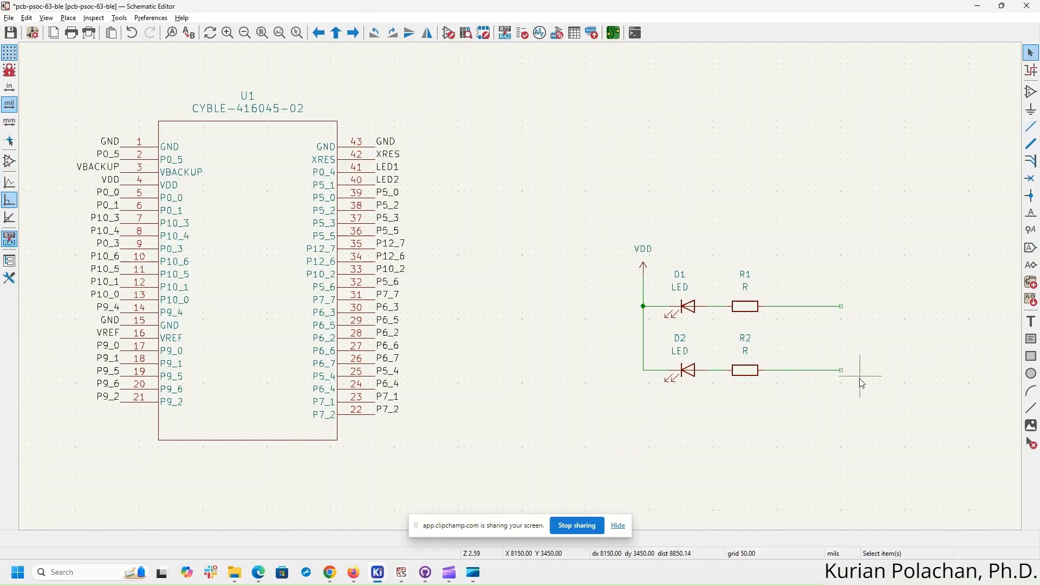
- Place an LED1 net label on R1's wire
right_click(786, 308)
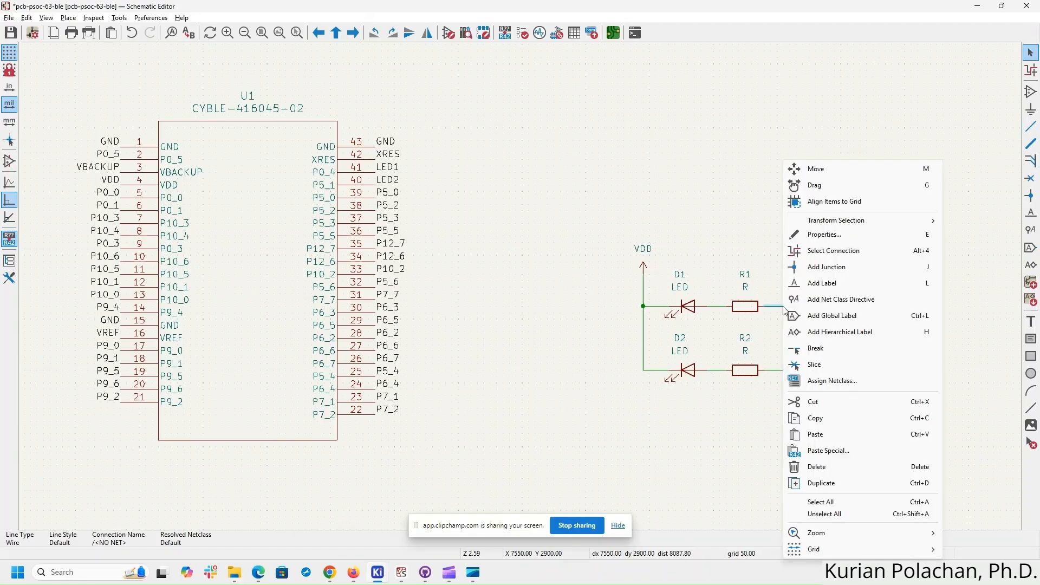
left_click(848, 284)
left_click(849, 291)
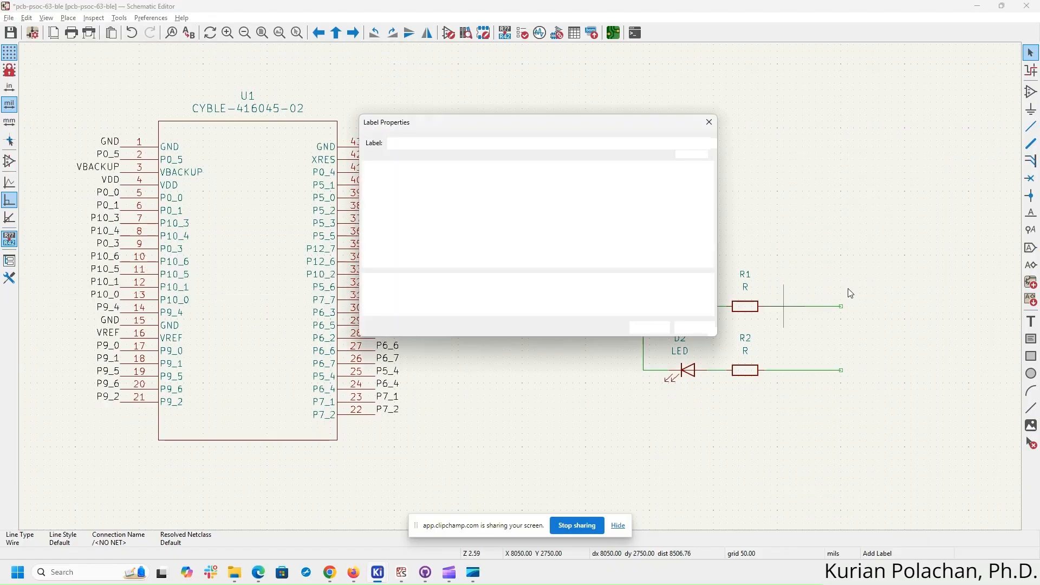
key("Return")
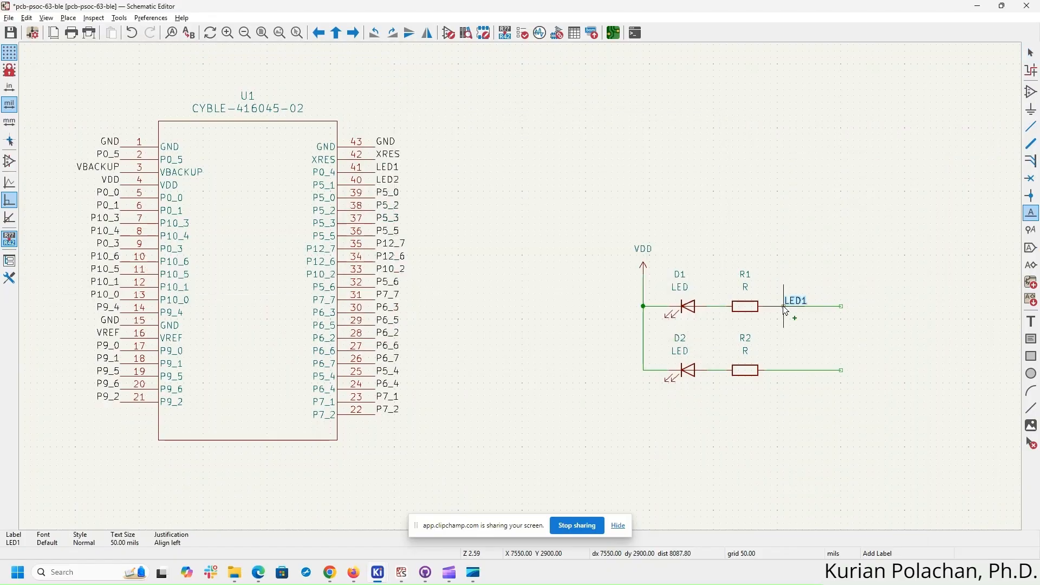
left_click(783, 306)
key("Escape")
- Place an LED2 net label on R2's wire
left_click(784, 371)
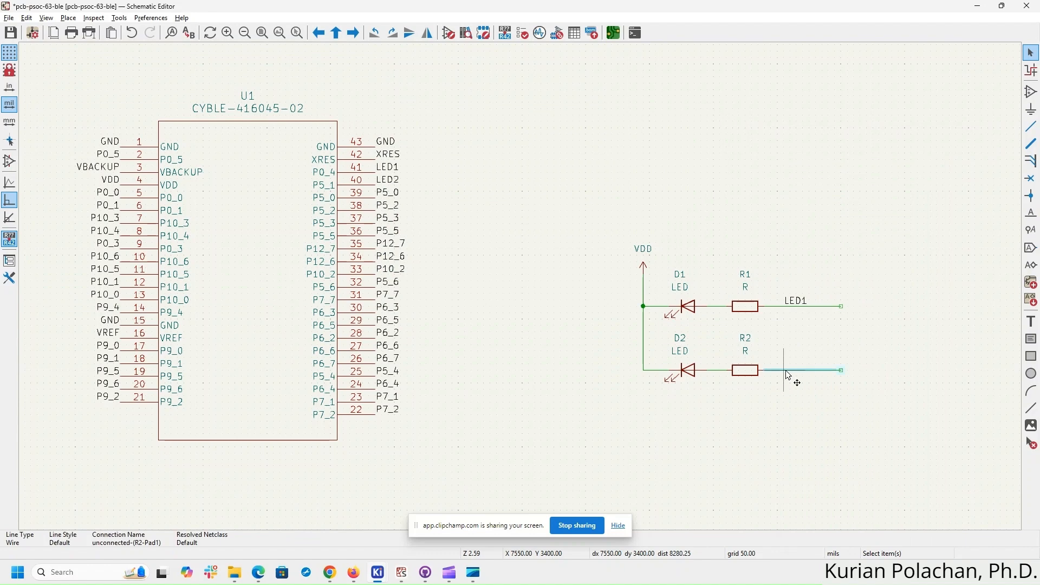
right_click(786, 371)
left_click(817, 285)
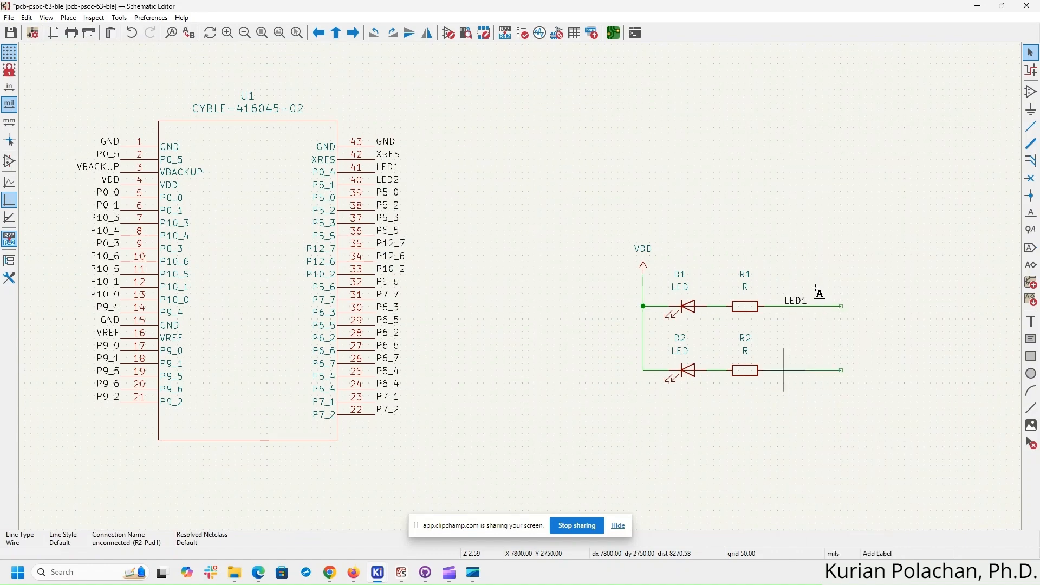
left_click(817, 289)
type("LED")
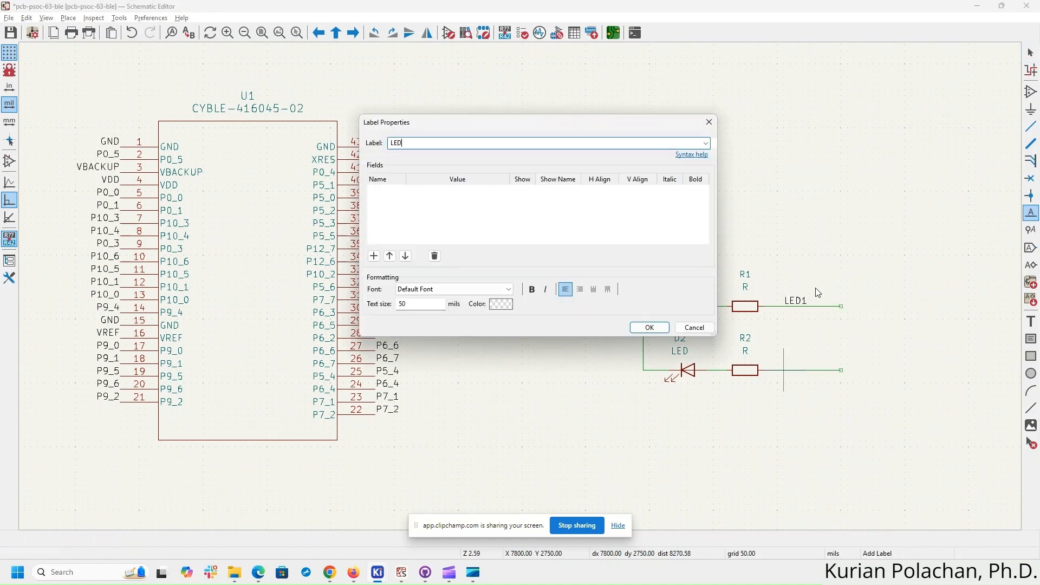
type("2")
key("Return")
left_click(785, 372)
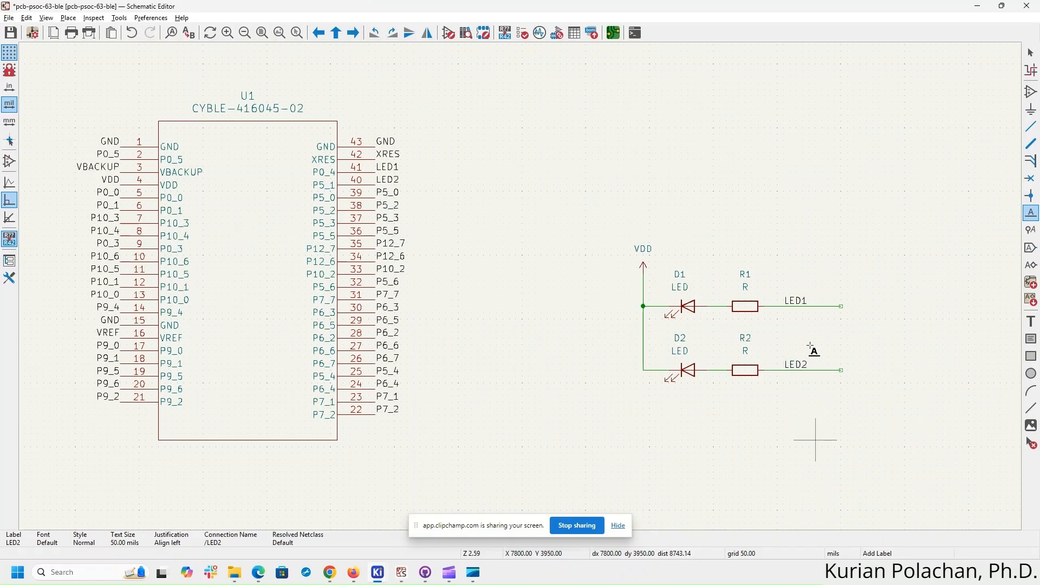
key("Escape")
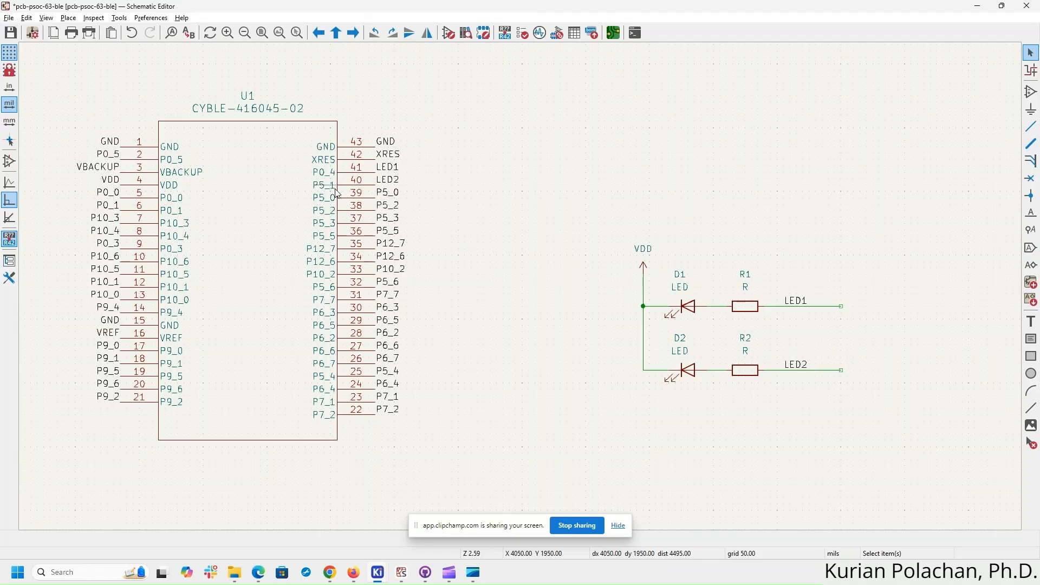
scroll(510, 346, "down", 2)
middle_click_drag(822, 354, 798, 420)
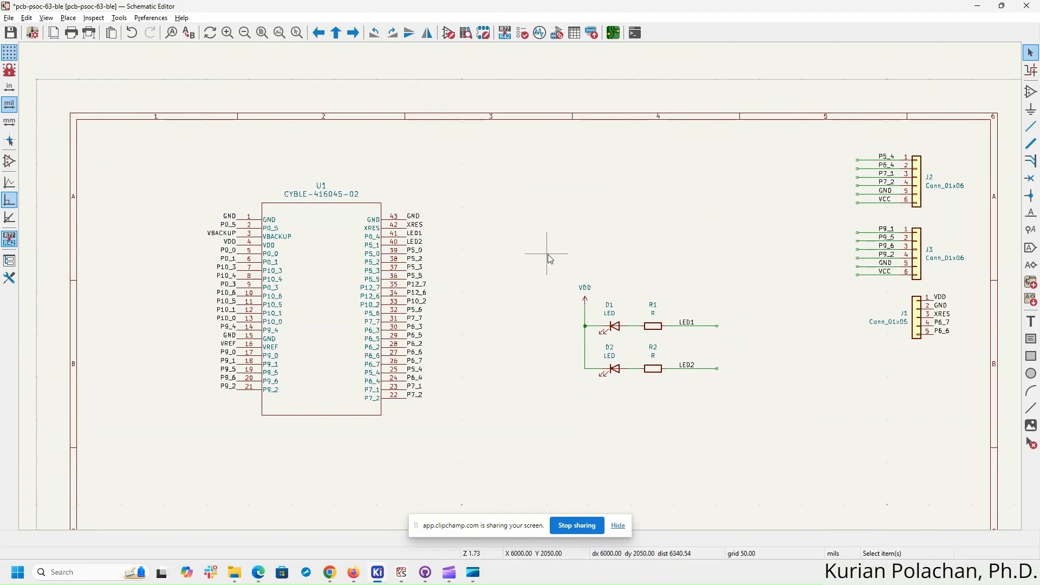
middle_click_drag(569, 395, 559, 343)
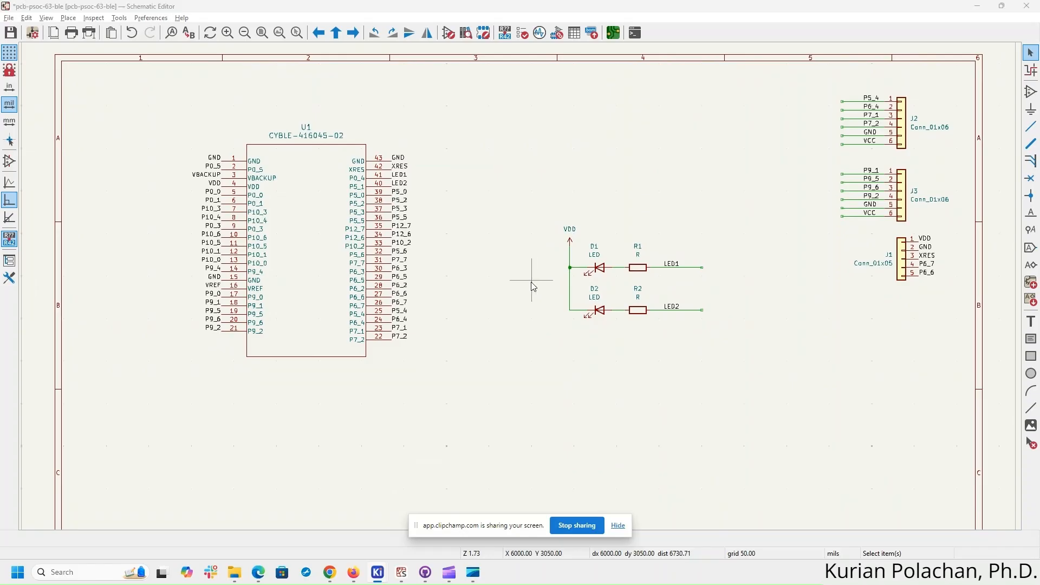
key("alt+Tab")
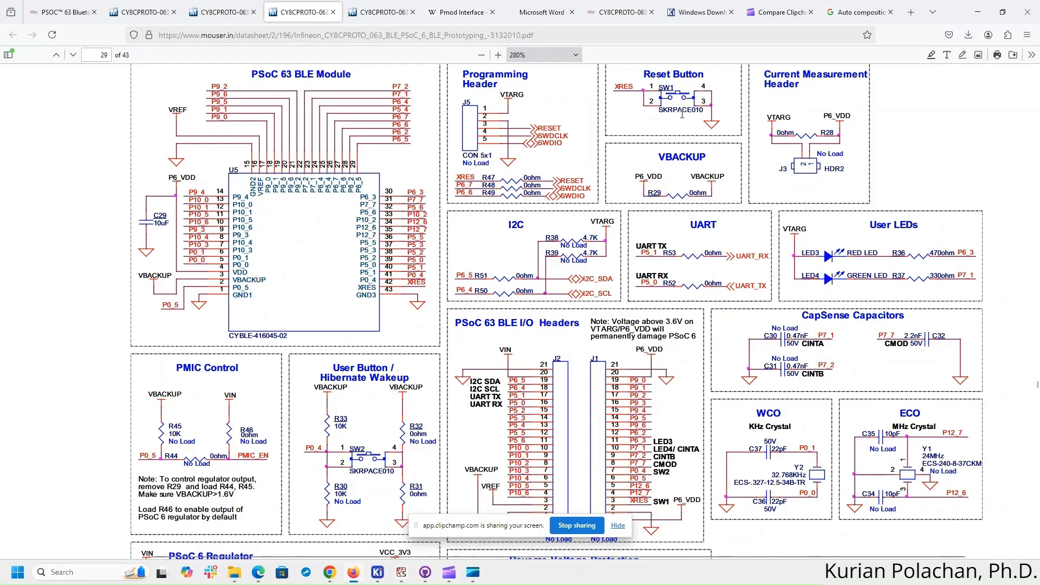
key("alt+Tab")
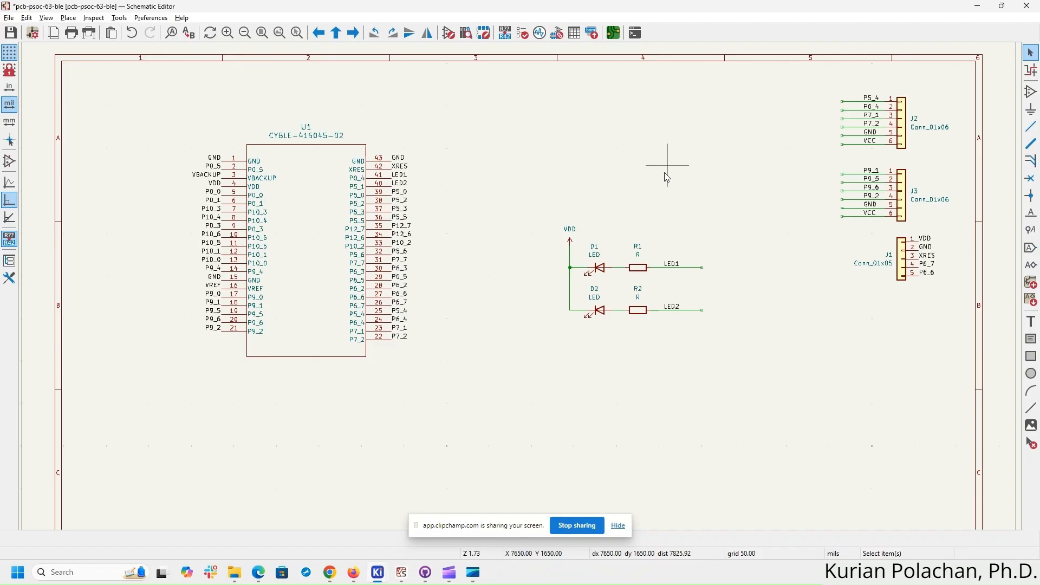
- Search 'swit' in the symbol chooser and pick the SW_SPST switch symbol
left_click(1031, 92)
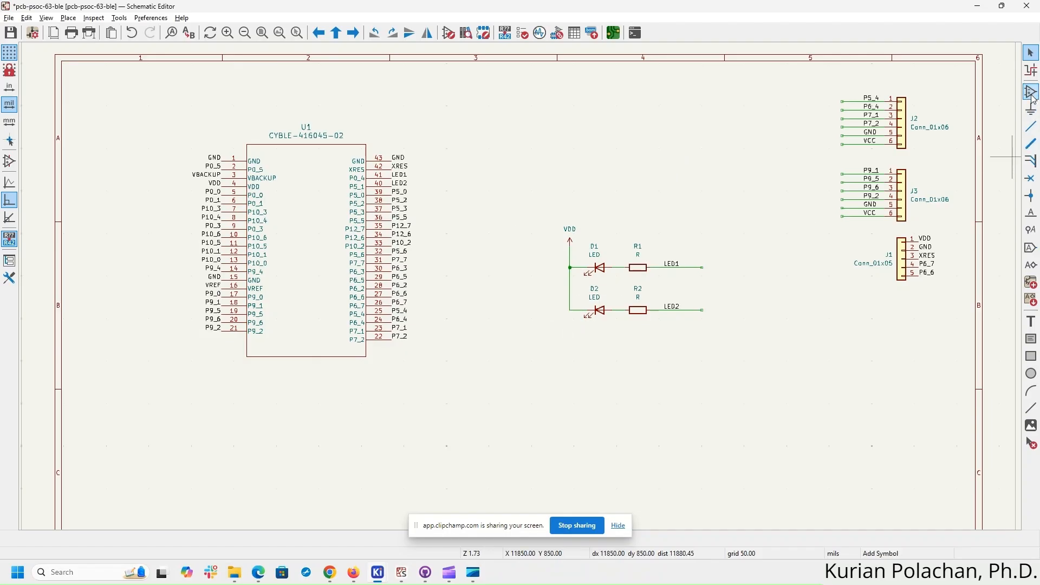
left_click(718, 170)
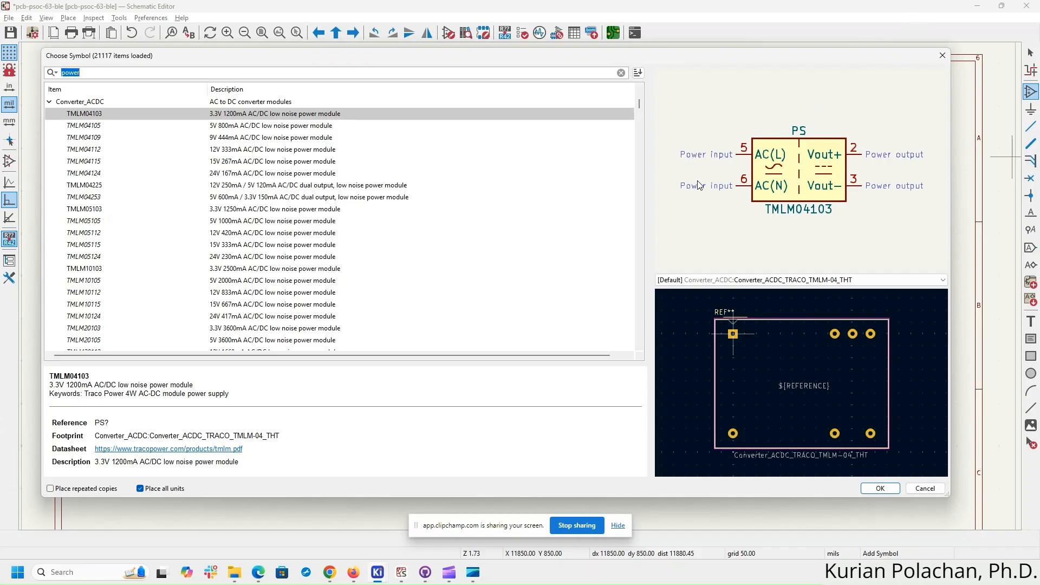
type("switch")
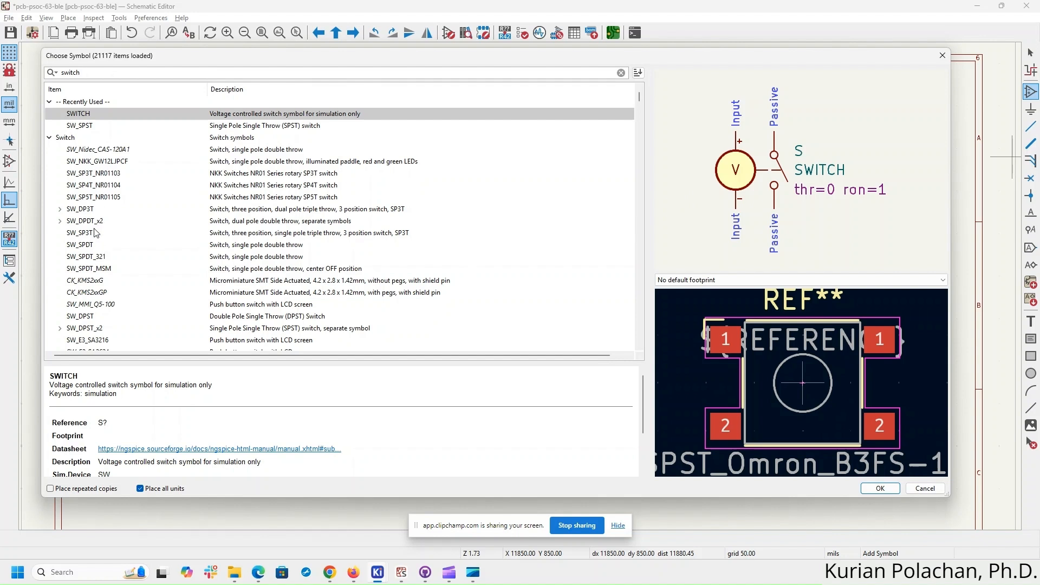
scroll(108, 311, "down", 3)
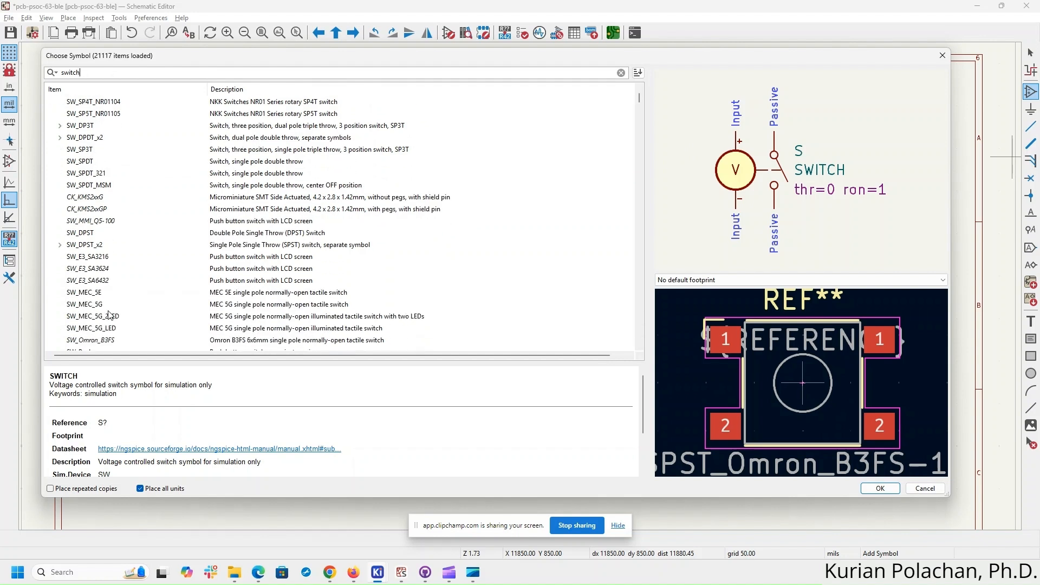
scroll(110, 314, "down", 2)
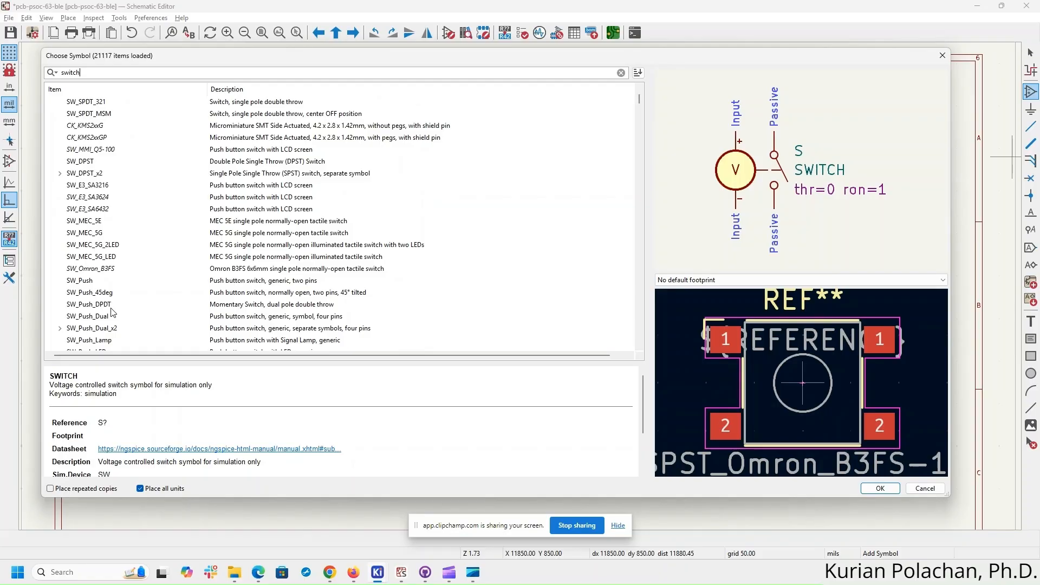
scroll(113, 312, "down", 2)
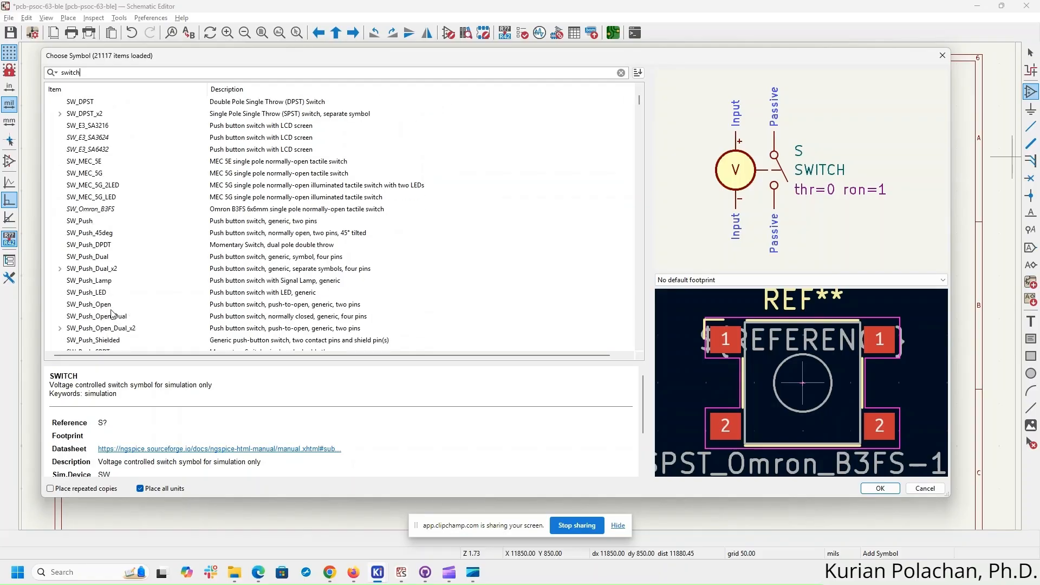
scroll(111, 313, "down", 3)
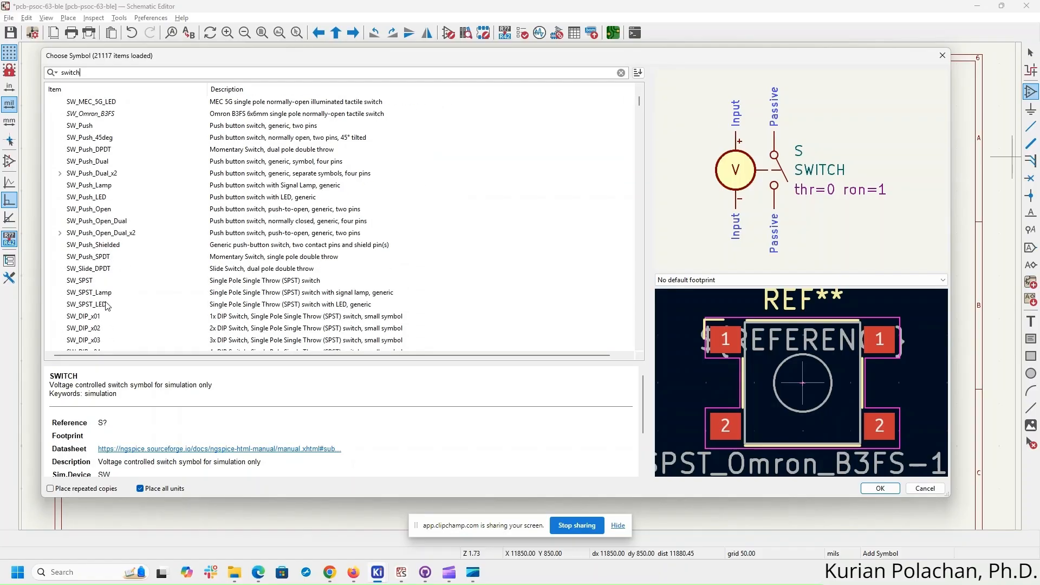
left_click(90, 284)
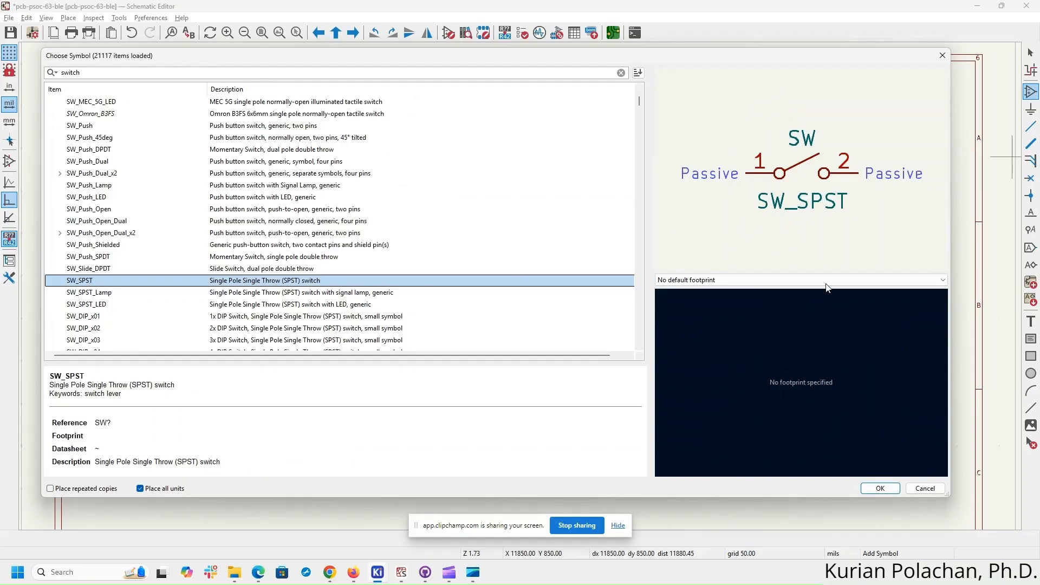
left_click(827, 279)
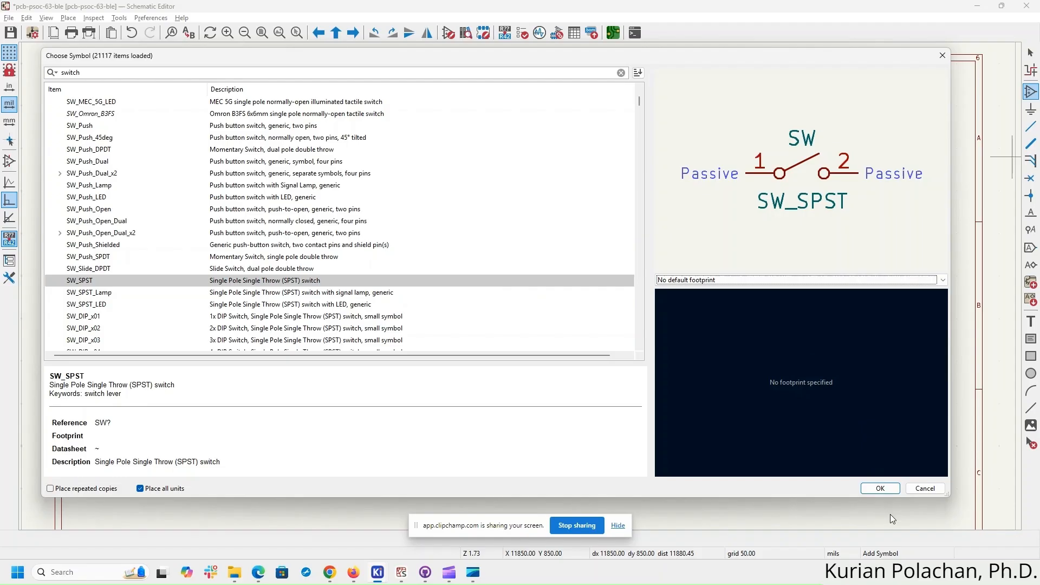
left_click(879, 488)
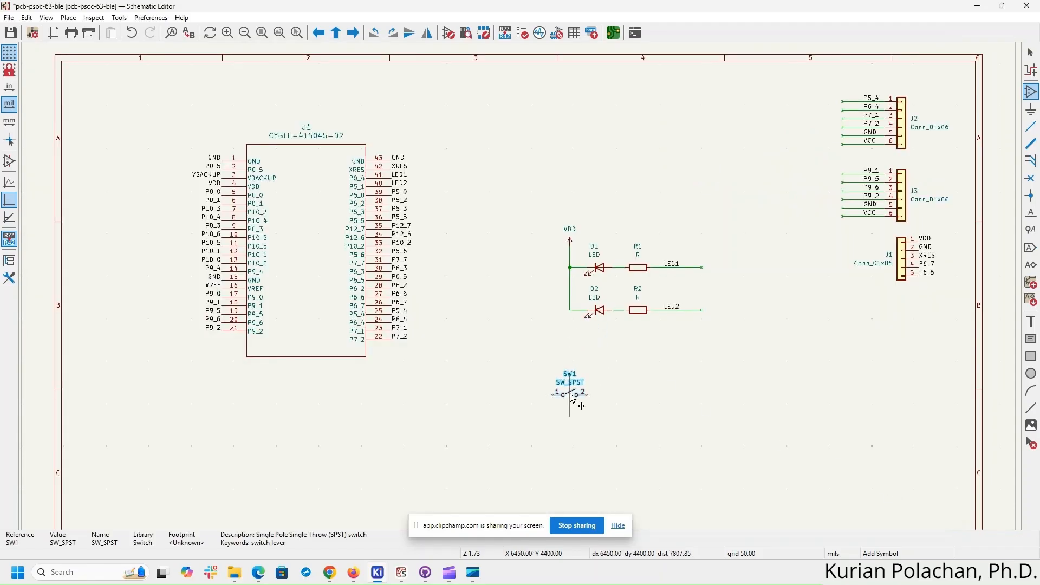
- Place switch SW1 below the LED circuit
left_click(570, 393)
key("Escape")
scroll(599, 429, "up", 3)
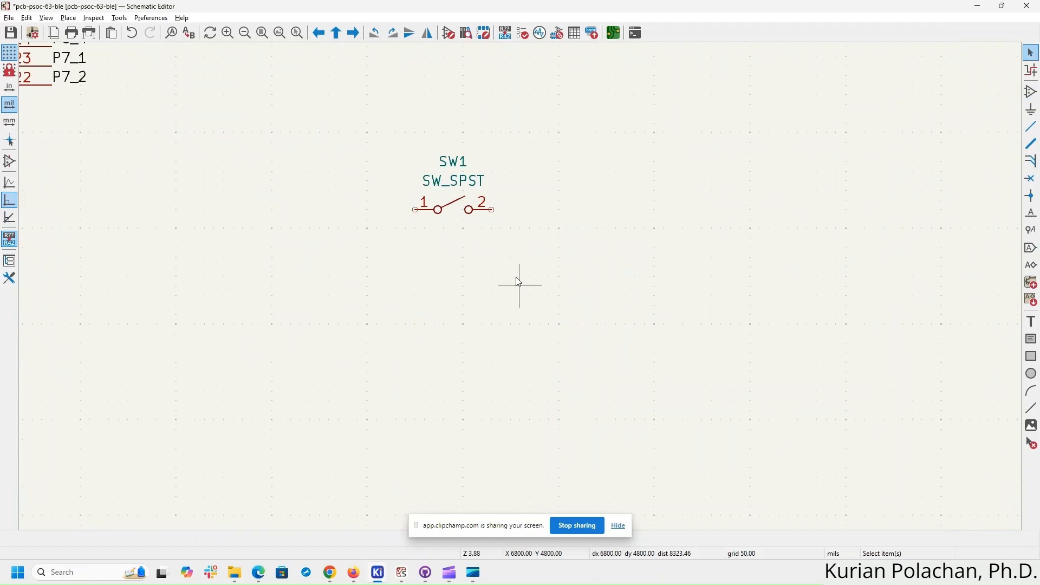
- Assign SW1 the Button_Switch_SMD:SW_SPST_TL3342 footprint from the Footprint Chooser
left_click(454, 209)
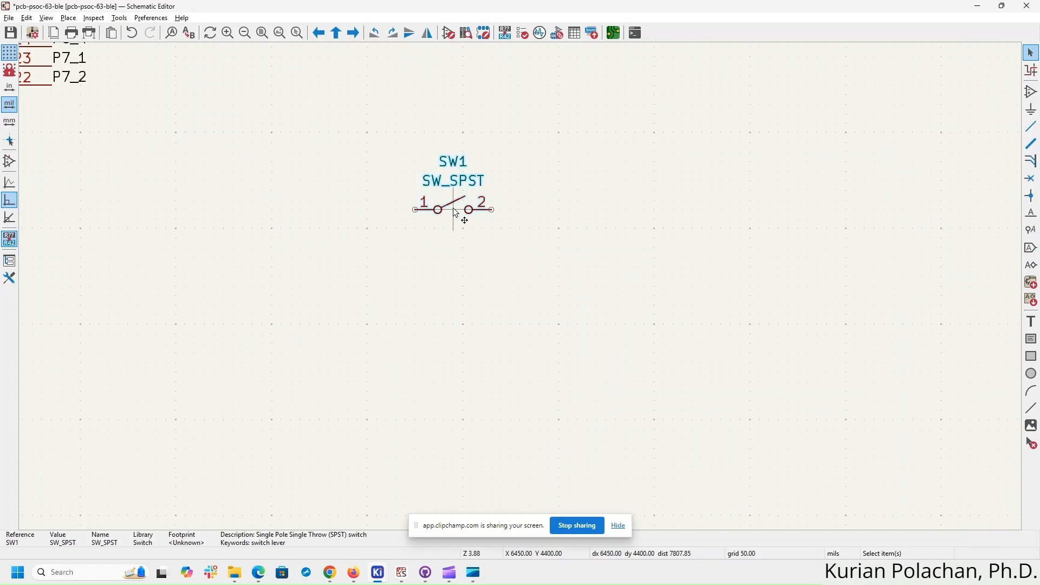
double_click(457, 212)
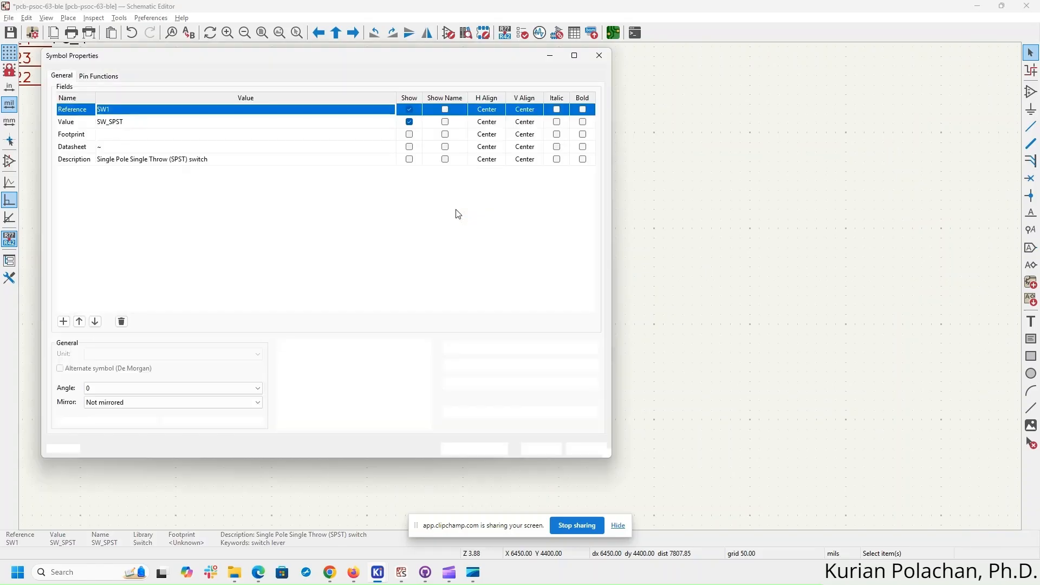
left_click(308, 135)
left_click(390, 135)
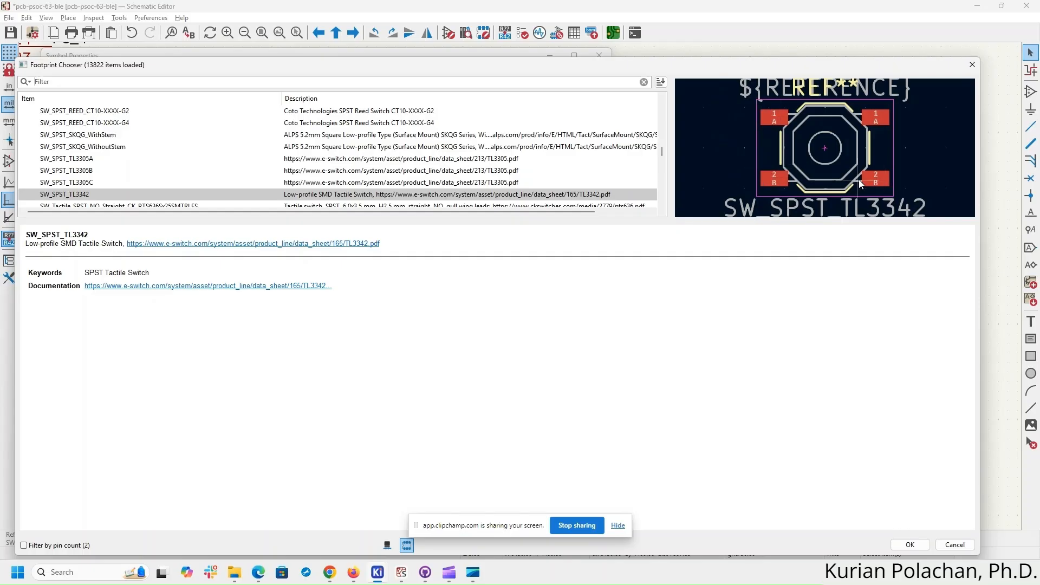
left_click(910, 544)
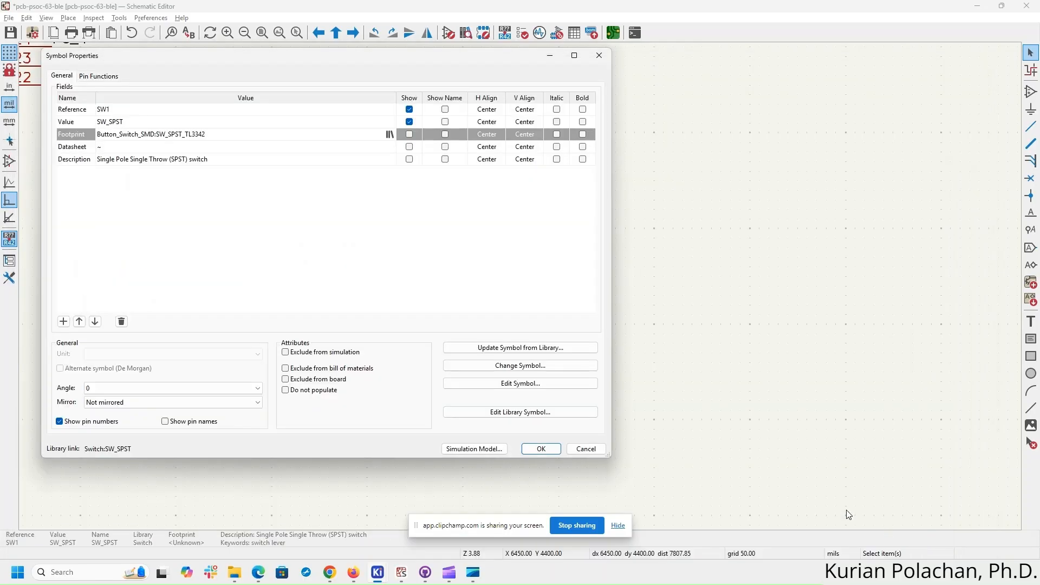
left_click(542, 449)
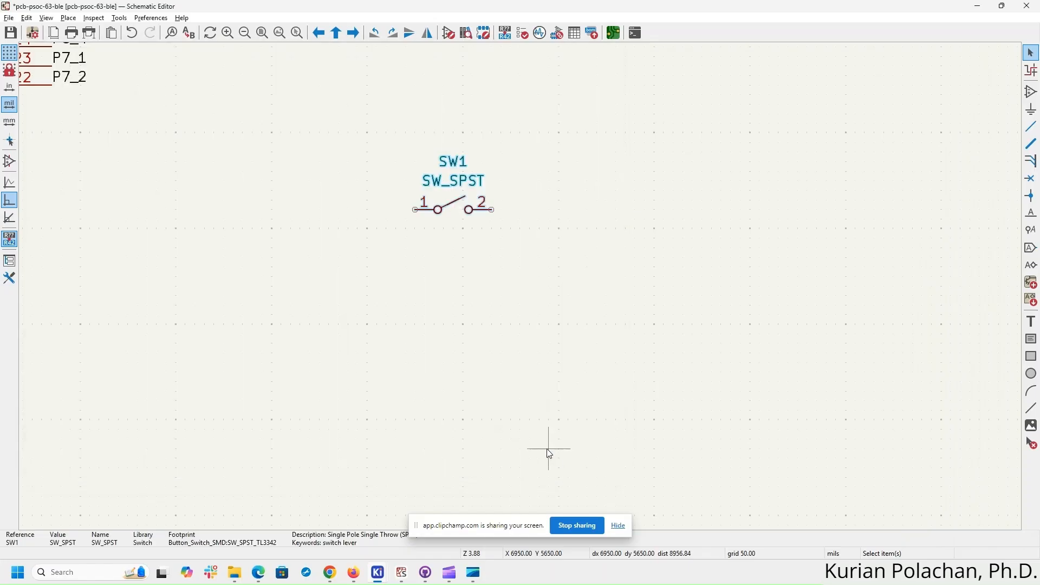
- Move switch SW1 to sit just under the LED circuit
scroll(549, 356, "down", 3)
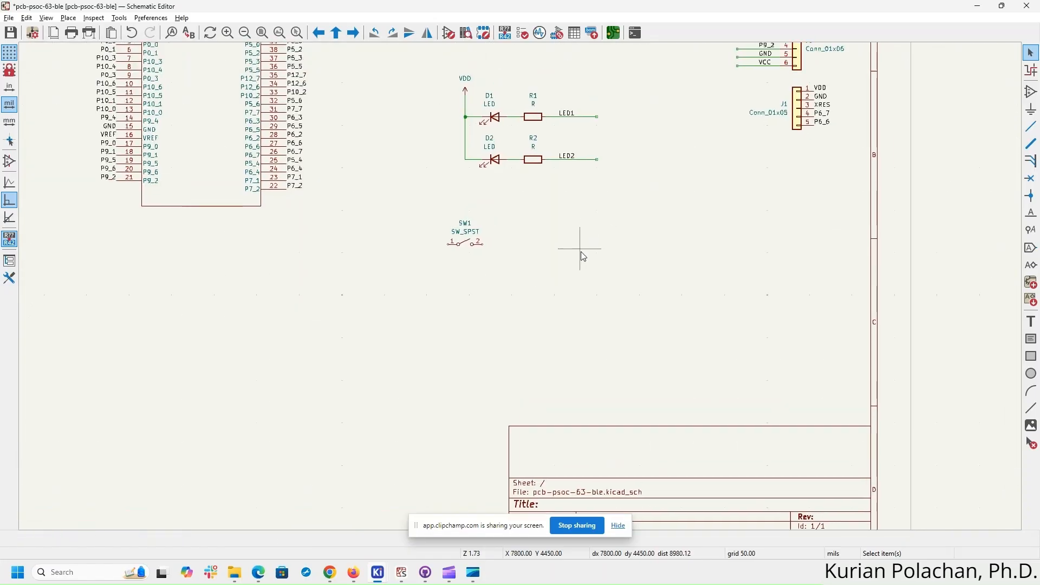
middle_click_drag(524, 234, 526, 262)
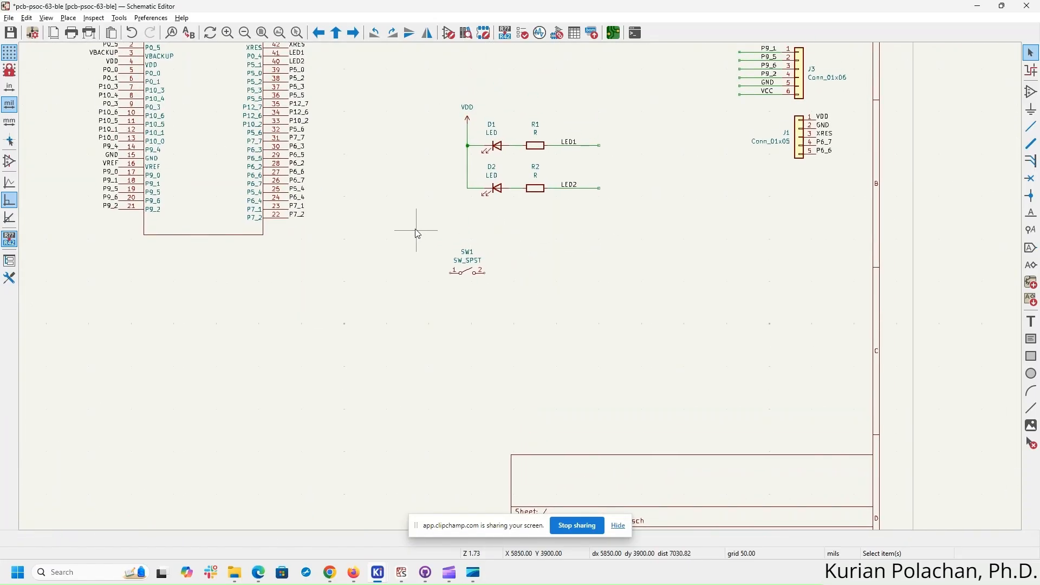
left_click_drag(416, 229, 523, 303)
left_click_drag(472, 270, 506, 244)
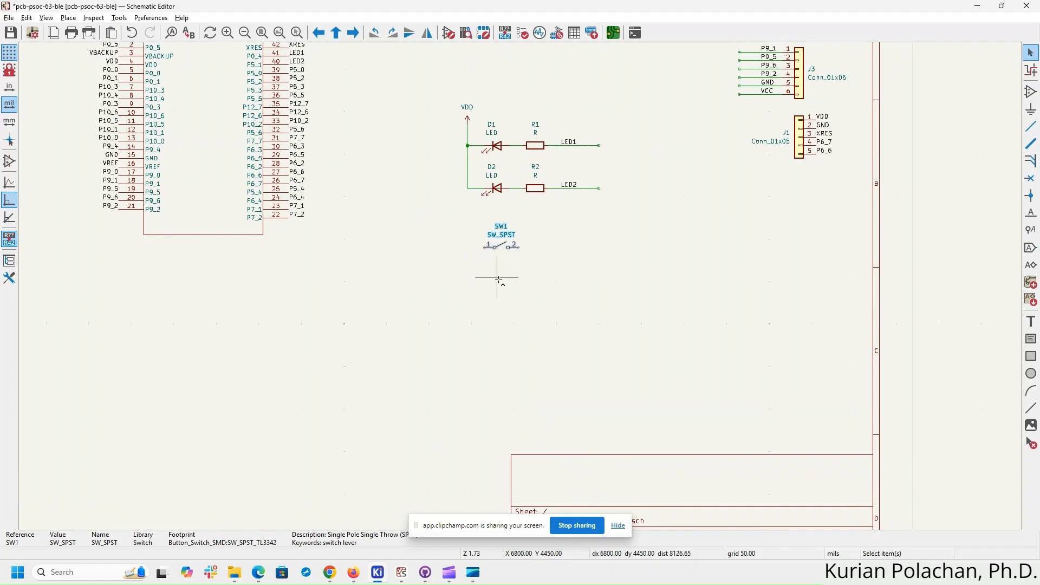
- Duplicate SW1 to create switch SW2 placed directly below it
key("ctrl+d")
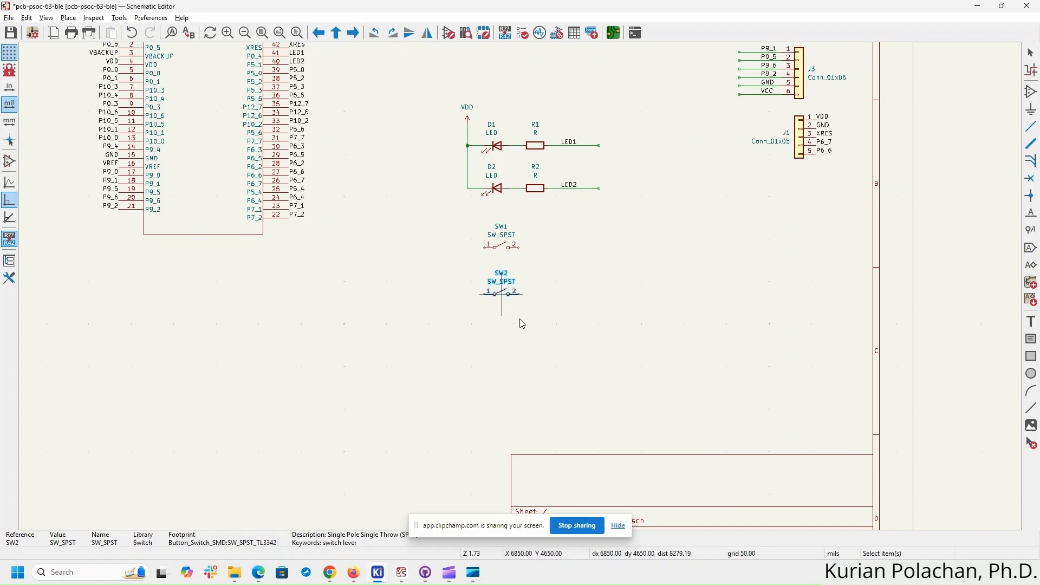
left_click(522, 324)
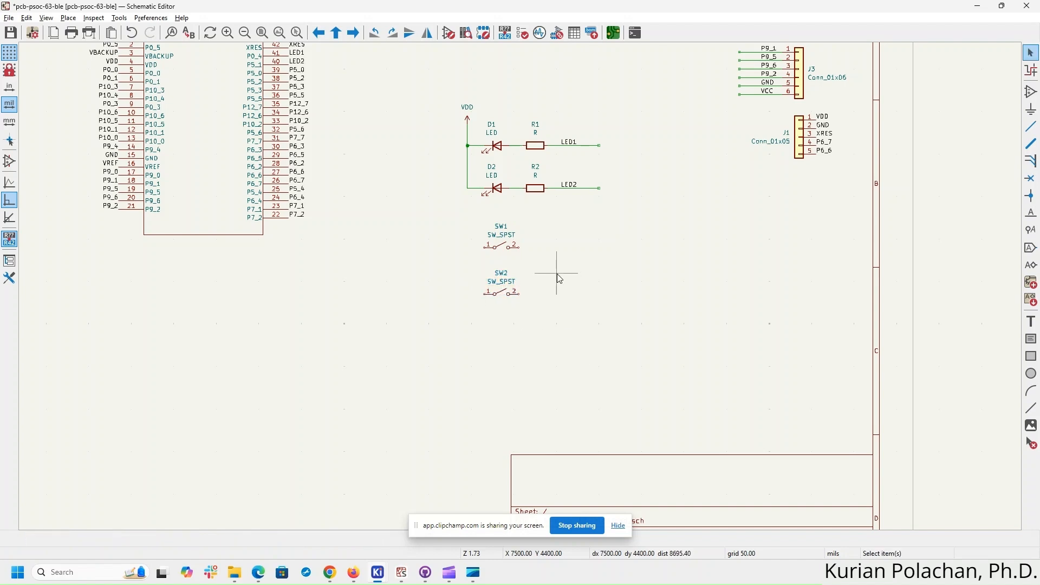
scroll(524, 293, "up", 2)
scroll(395, 351, "up", 1)
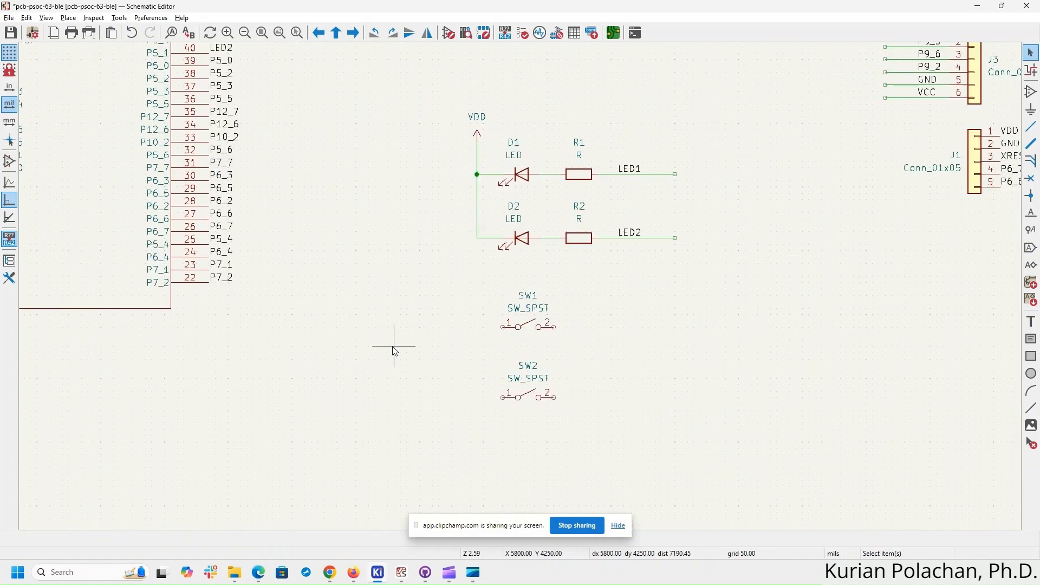
middle_click_drag(395, 351, 414, 402)
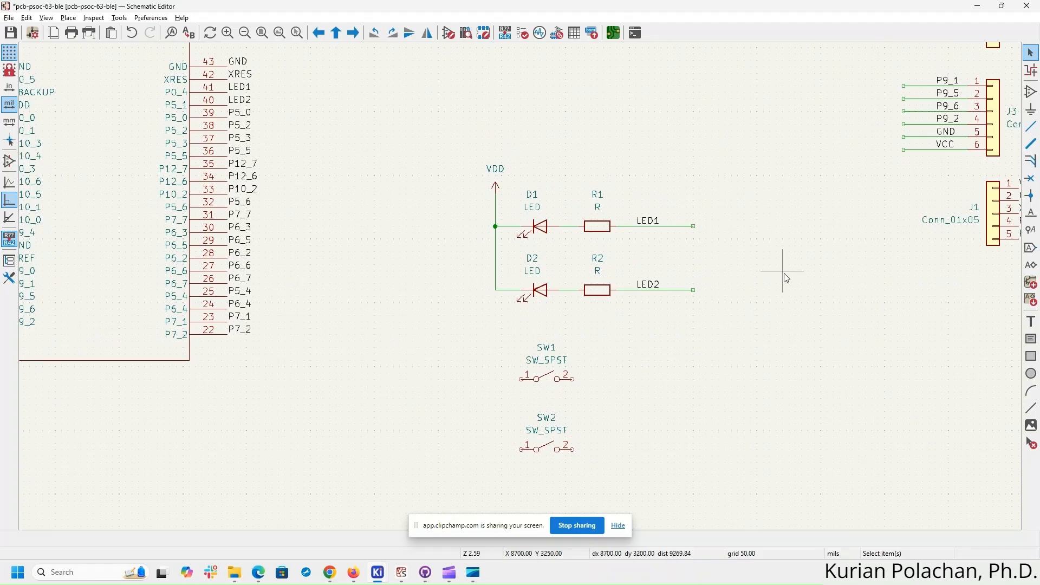
- Check the PSoC 63 datasheet in Firefox, then bring the switches back into view
key("alt+Tab")
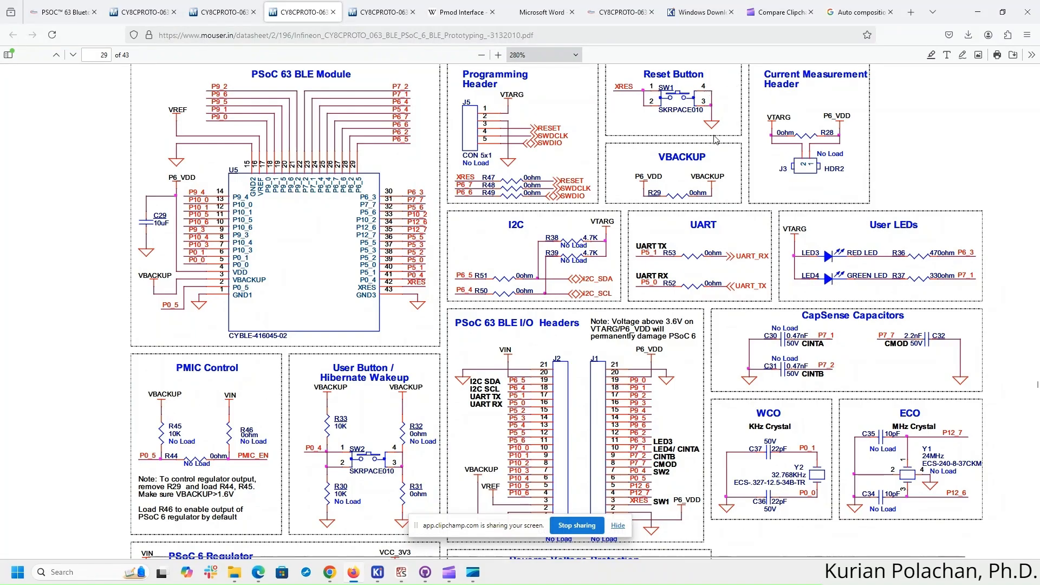
key("alt+Tab")
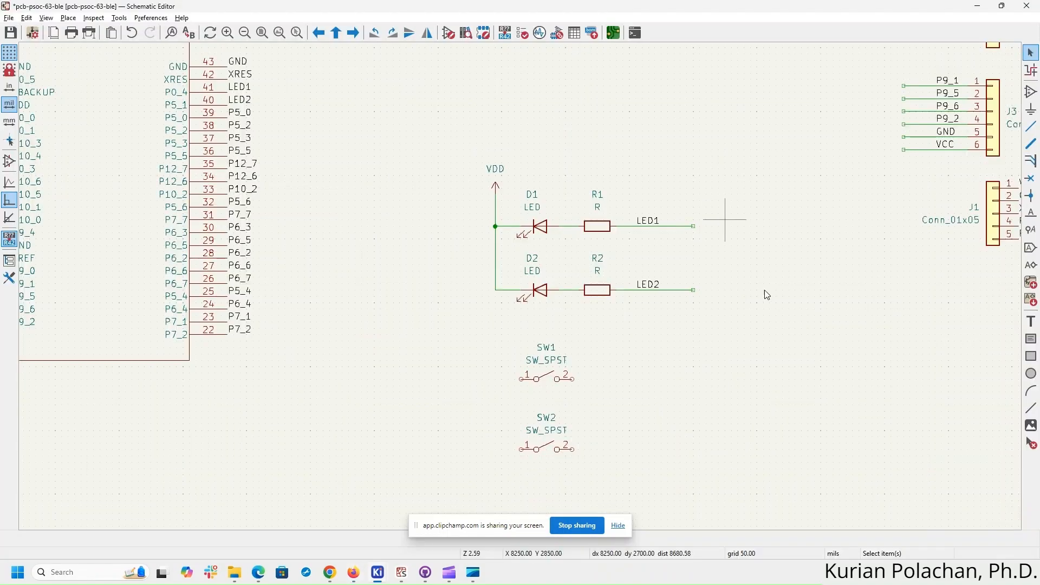
middle_click_drag(782, 342, 758, 293)
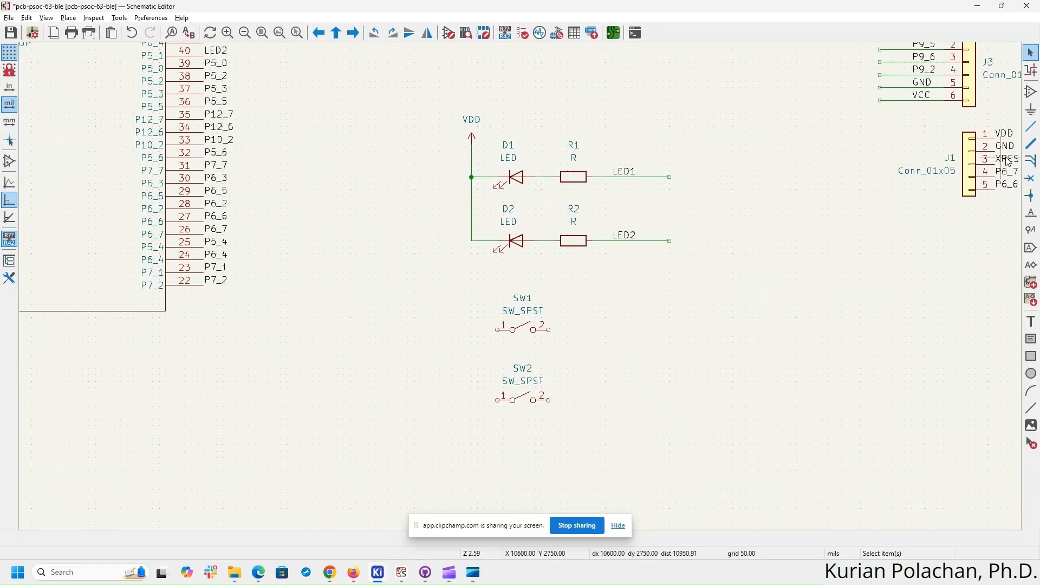
- Draw a wire running left from SW1's pin 1
left_click(1031, 126)
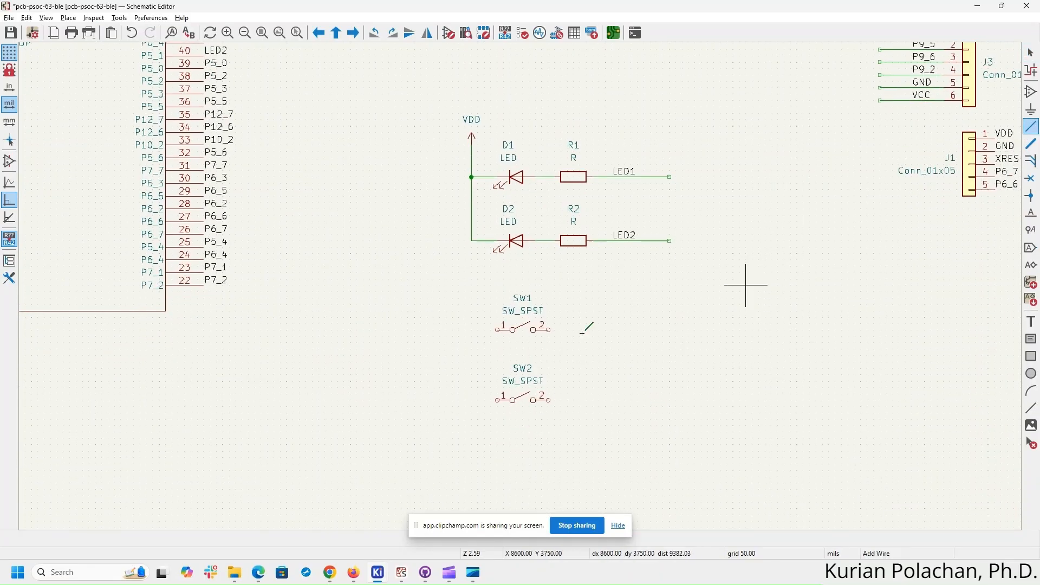
left_click(497, 329)
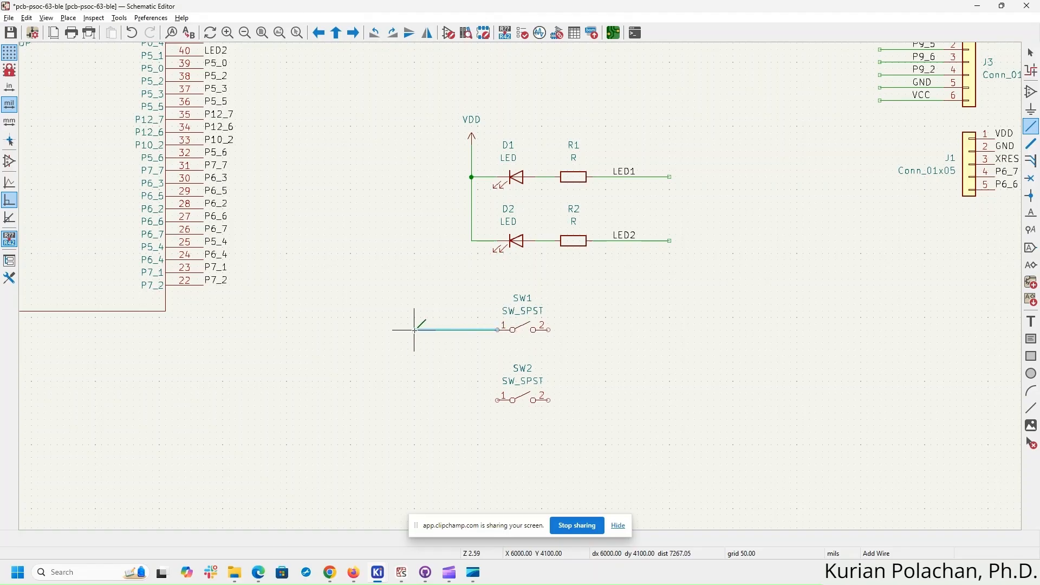
double_click(414, 329)
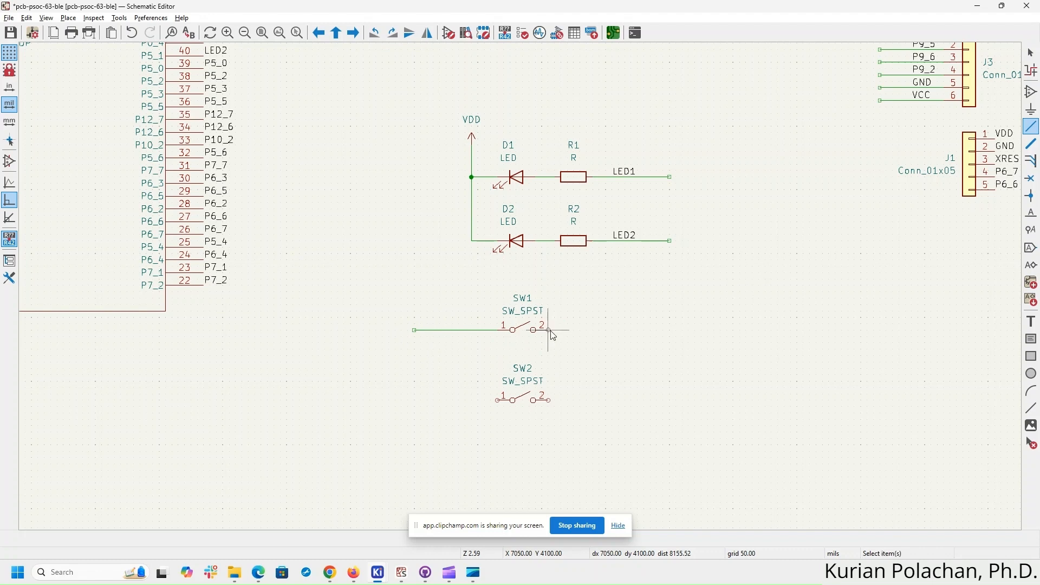
key("Escape")
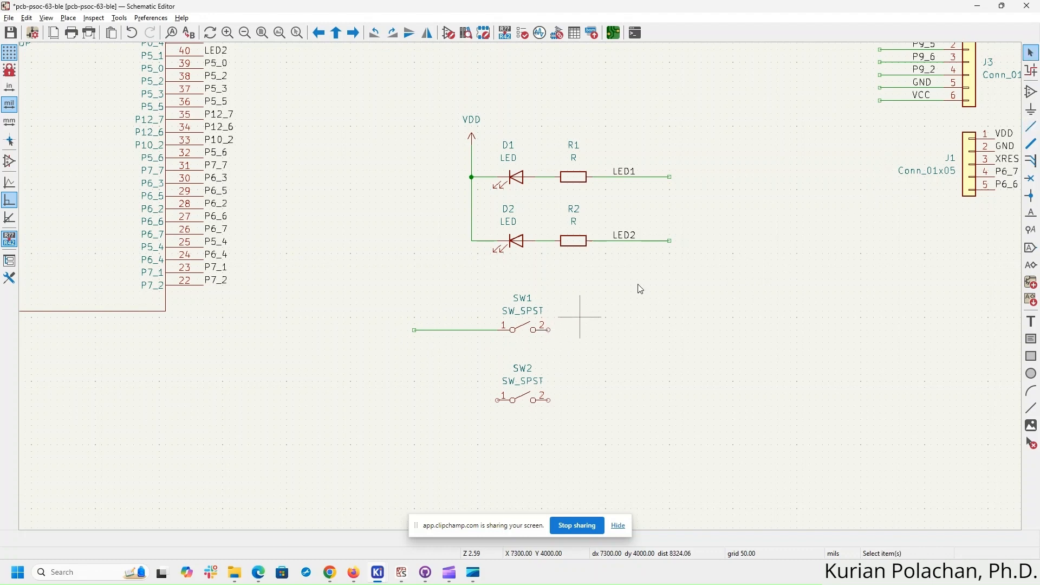
left_click(1031, 91)
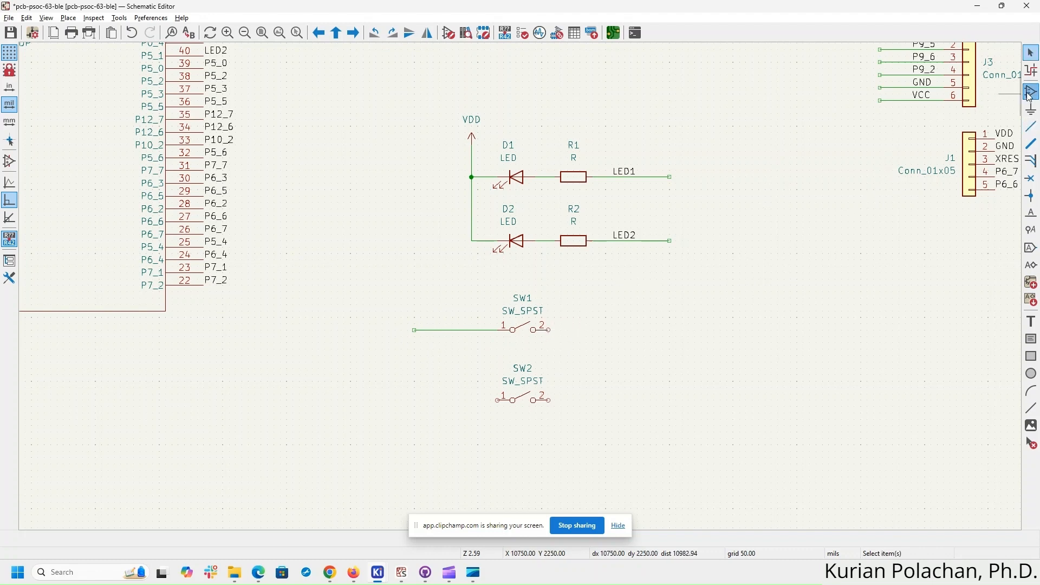
- Place a GND power symbol on SW1's pin 2
left_click(655, 313)
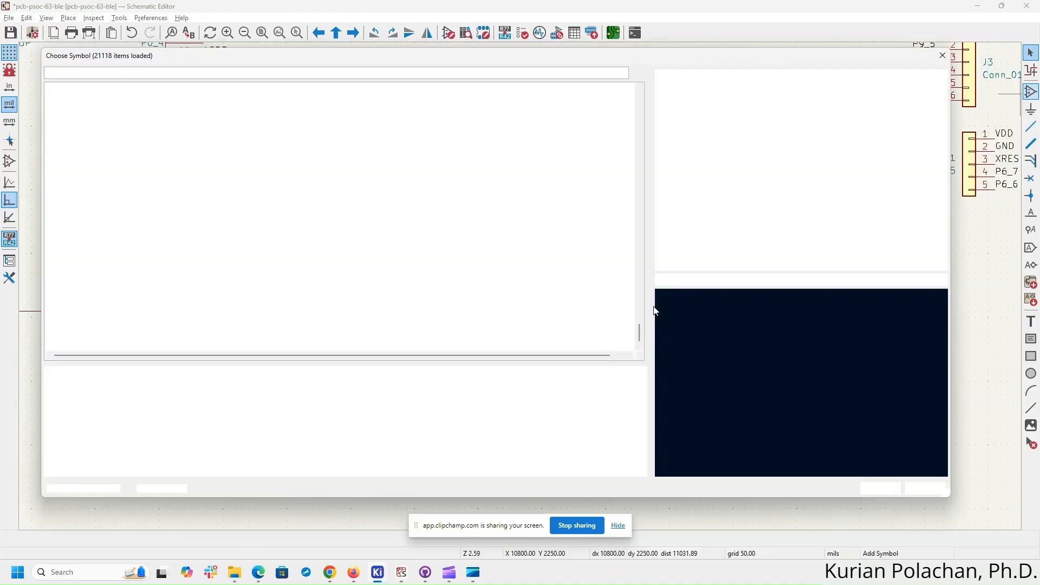
type("gnd")
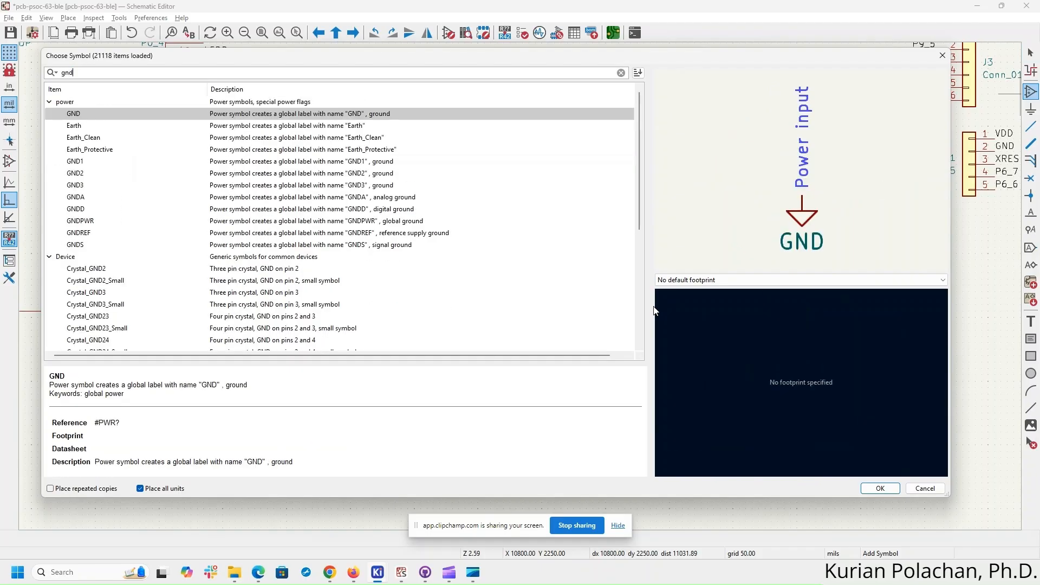
left_click(881, 488)
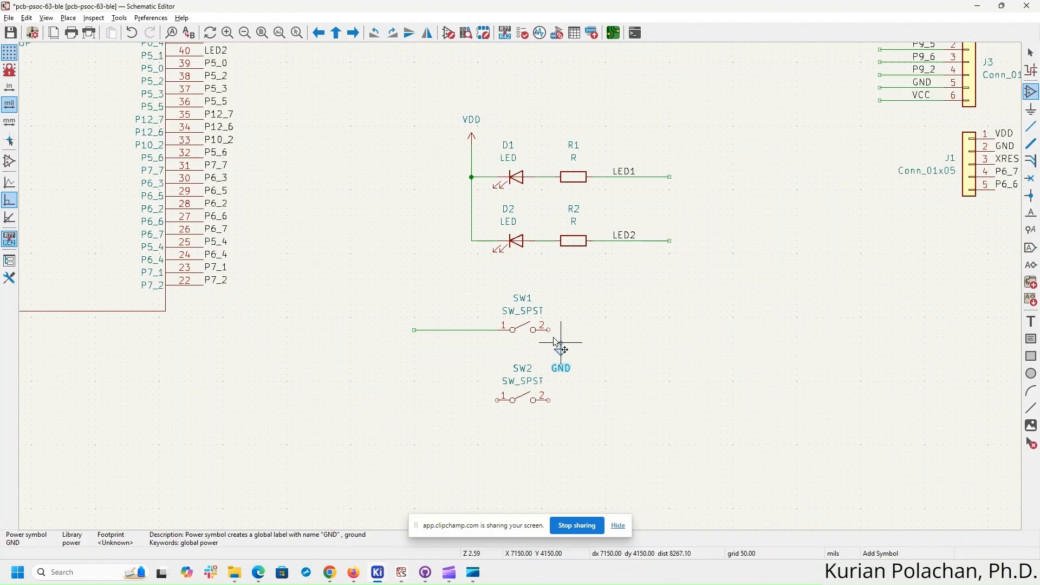
left_click(548, 337)
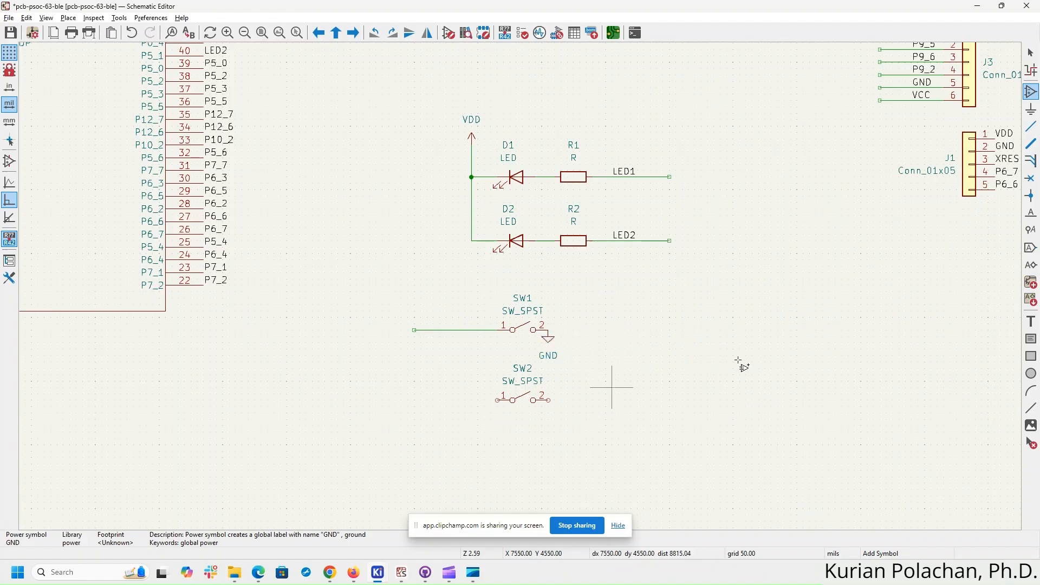
left_click(439, 331)
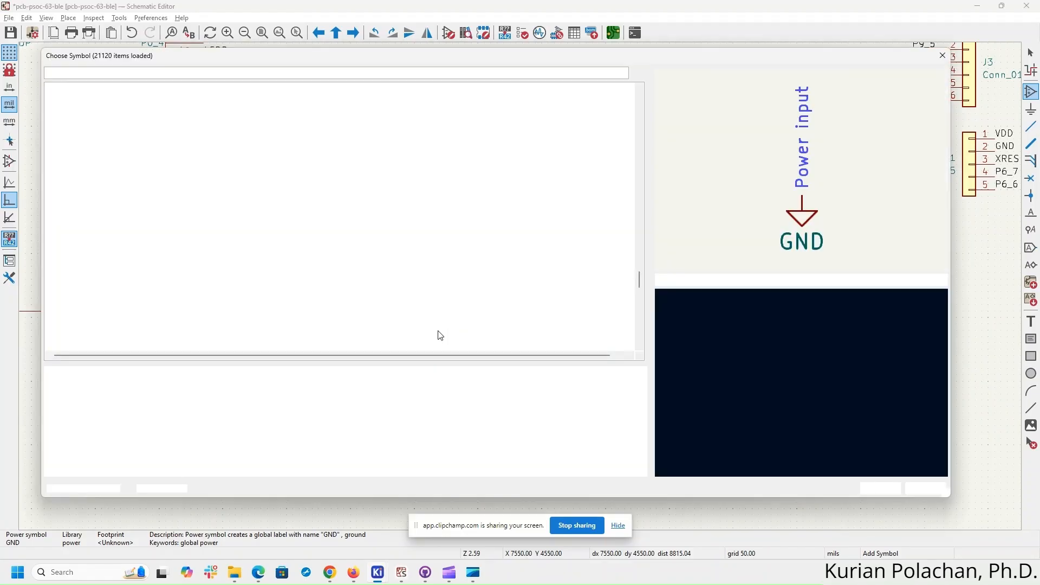
- Add an XRES net label to the wire on SW1's pin 1
key("Escape")
left_click(440, 334)
right_click(440, 334)
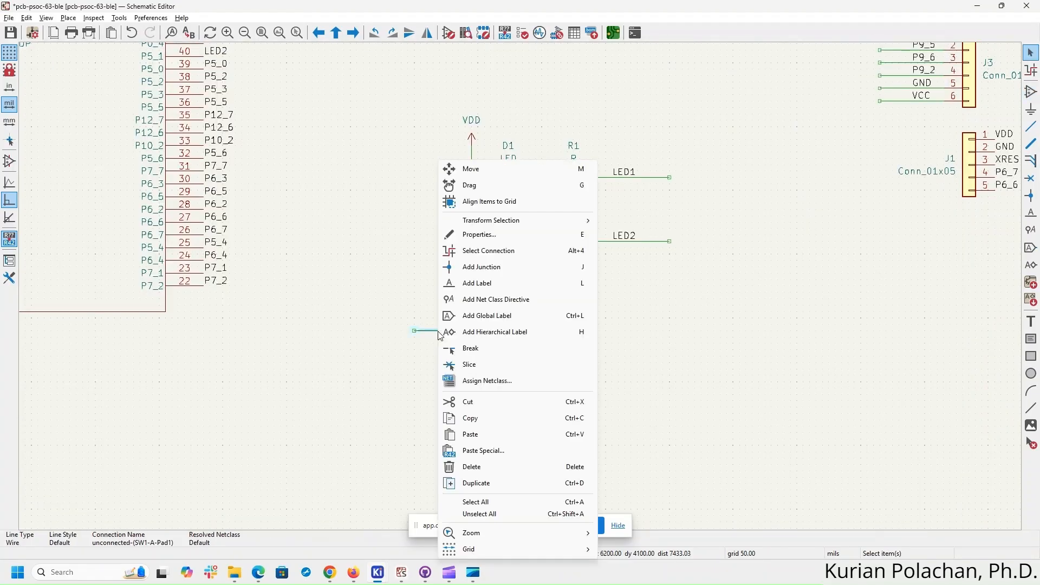
left_click(494, 293)
left_click(493, 290)
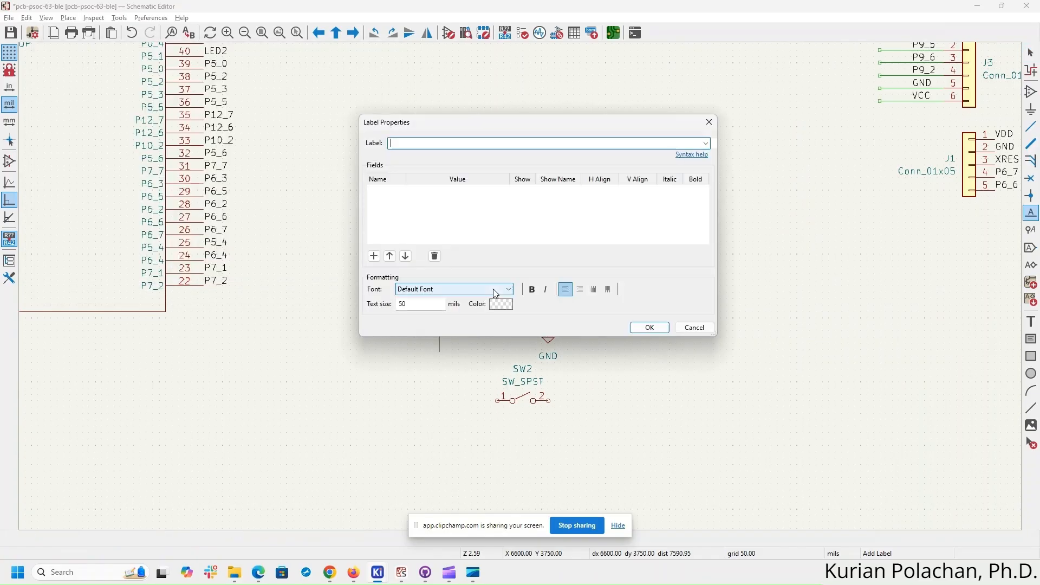
key("Return")
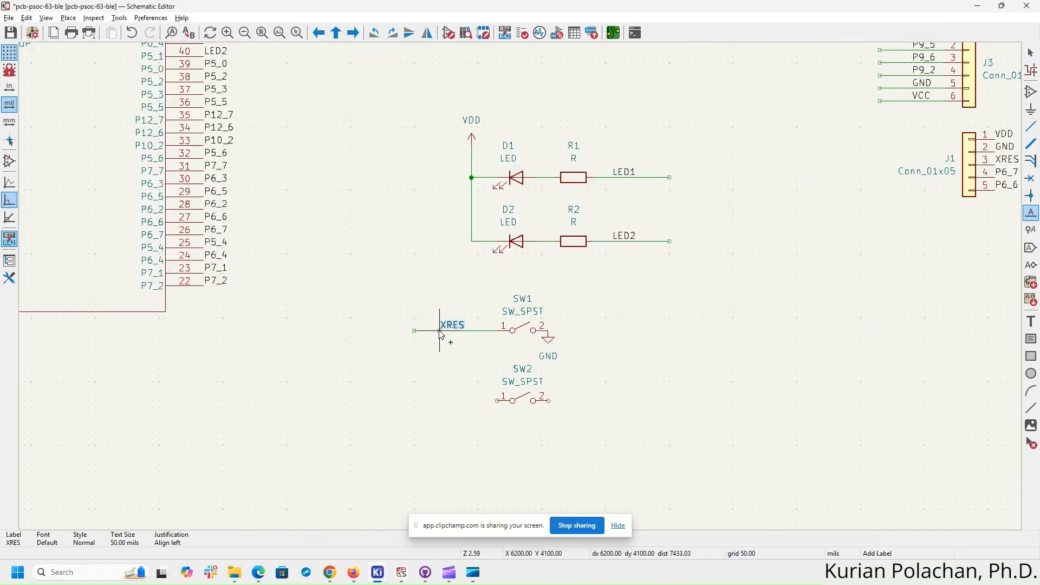
left_click(440, 330)
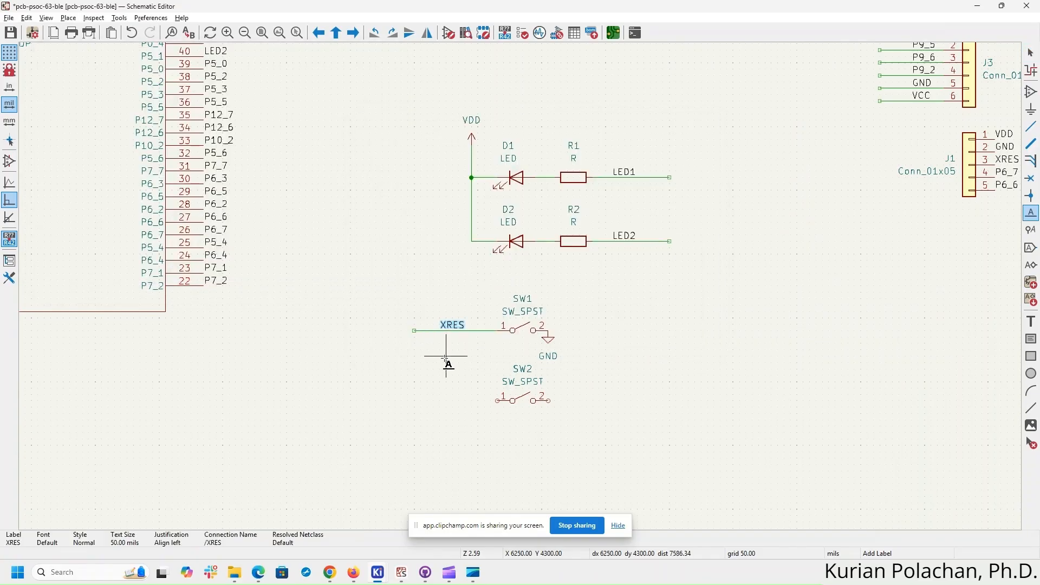
- Select both switches with their wire, label and GND, and drag them right and up
left_click(677, 338)
key("Escape")
key("Escape")
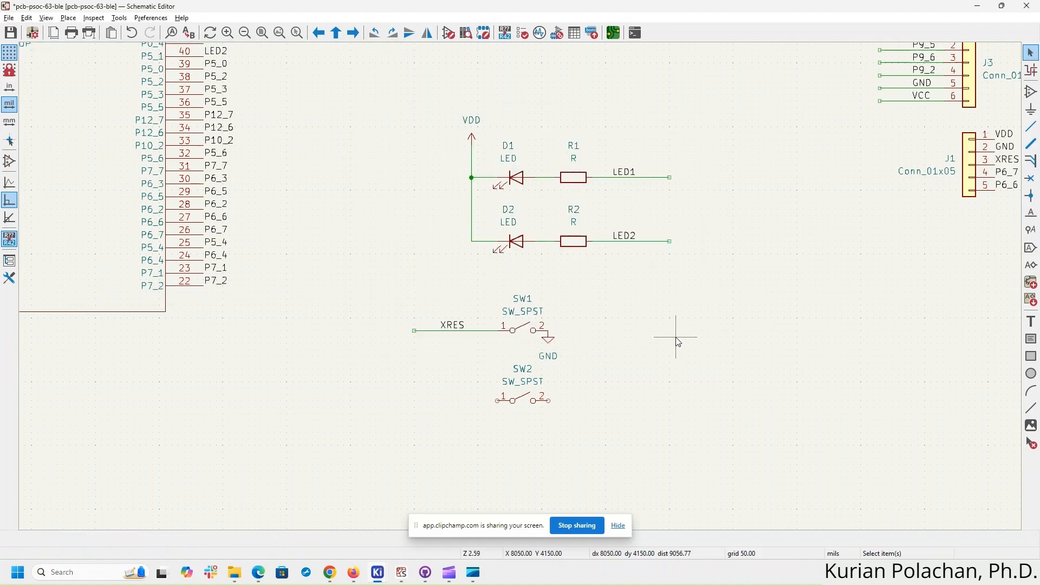
left_click_drag(346, 278, 614, 468)
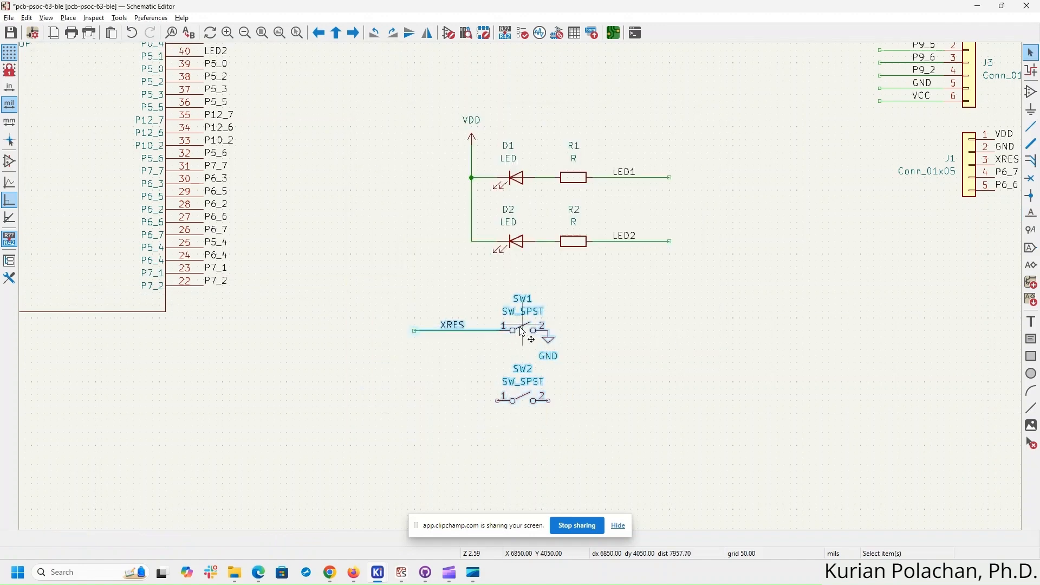
left_click_drag(525, 335, 593, 321)
- Drop the switch group in place and check the datasheet's user-button circuit
left_click(714, 408)
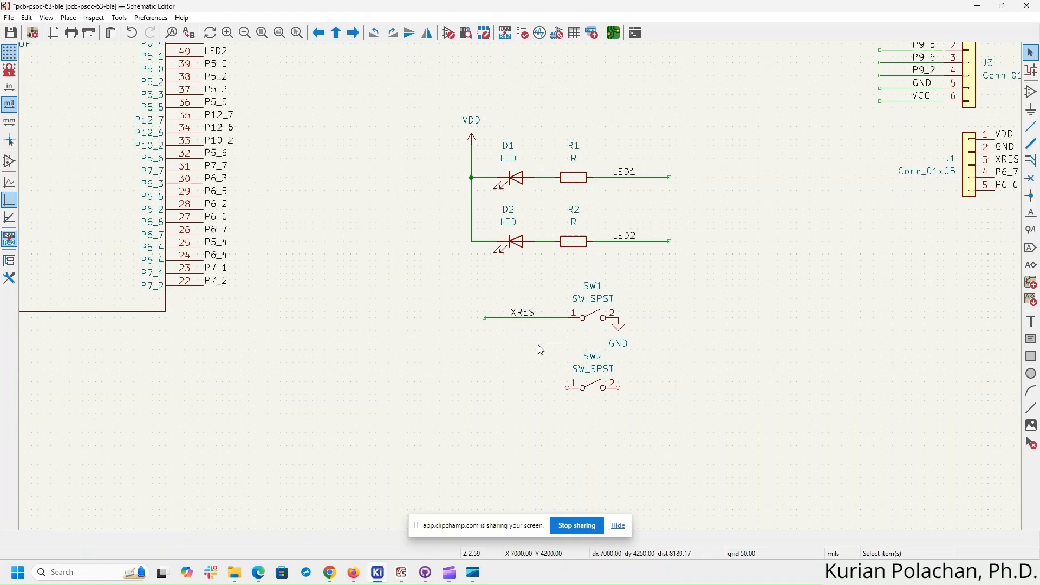
left_click_drag(541, 347, 610, 410)
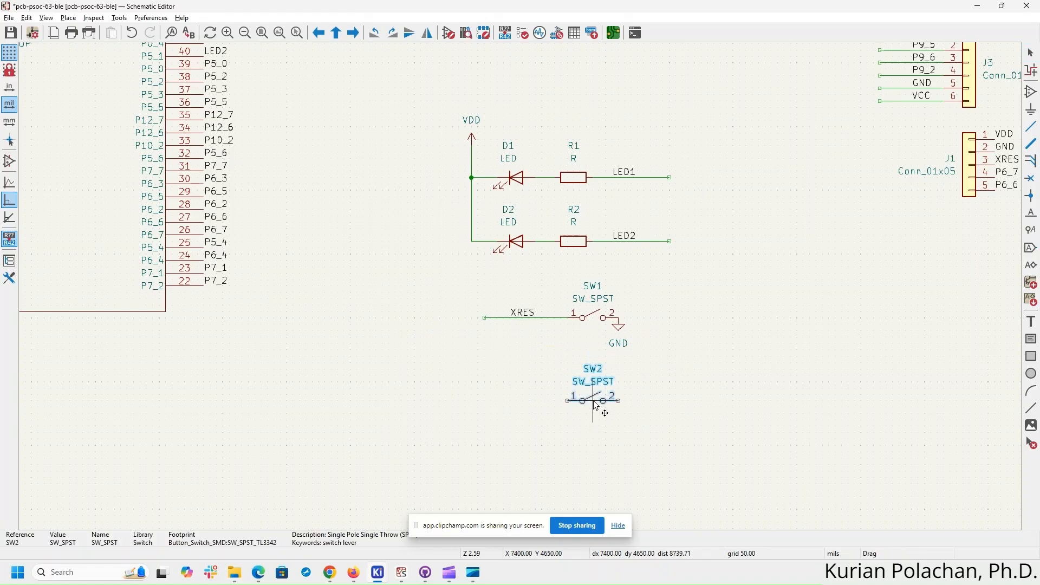
left_click(672, 425)
key("alt+Tab")
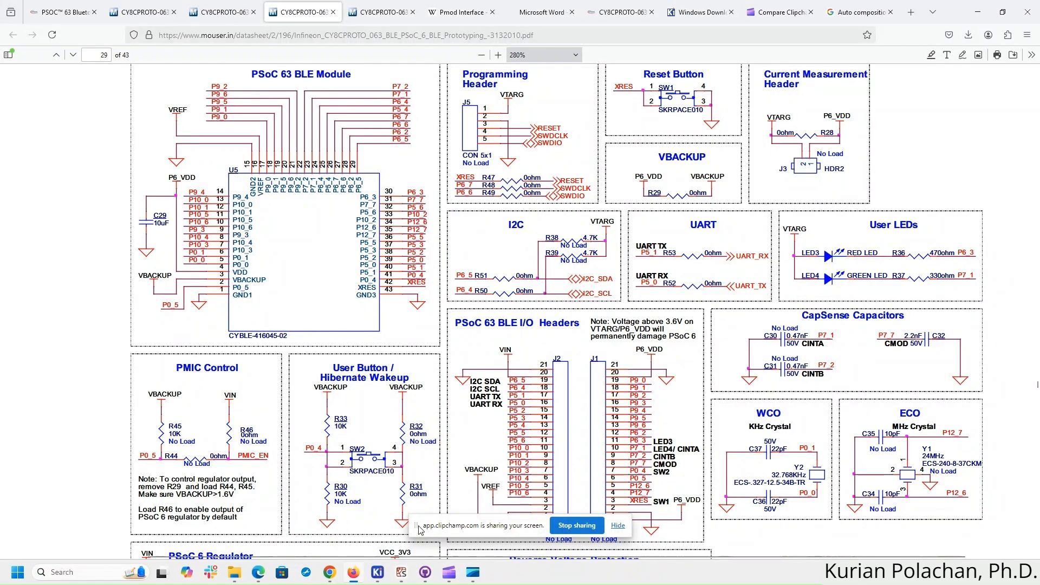
key("alt+Tab")
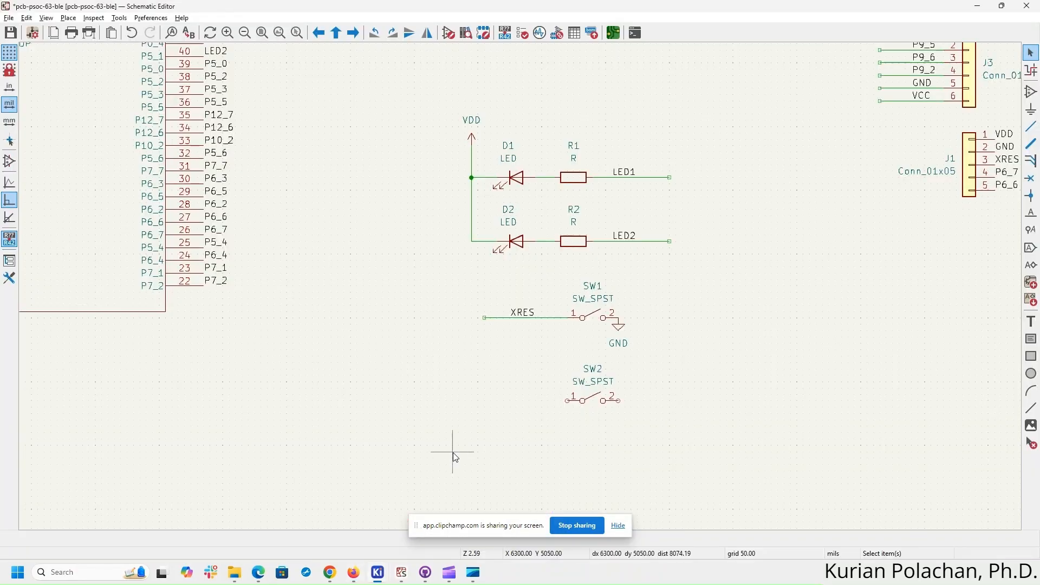
- Draw a wire left from SW2's pin 1 and give it an SW net label
left_click(568, 401)
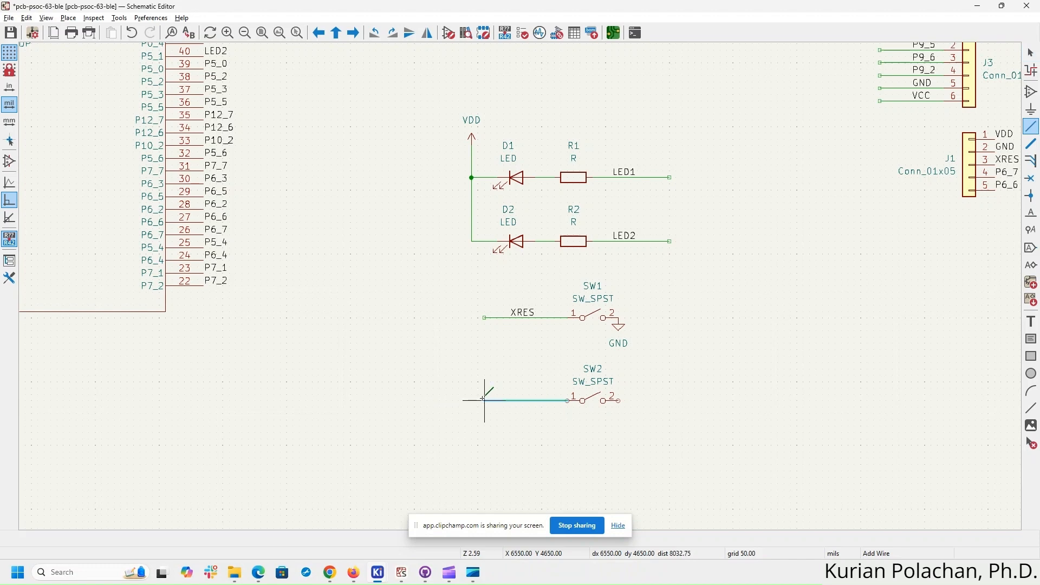
key("Escape")
key("Escape")
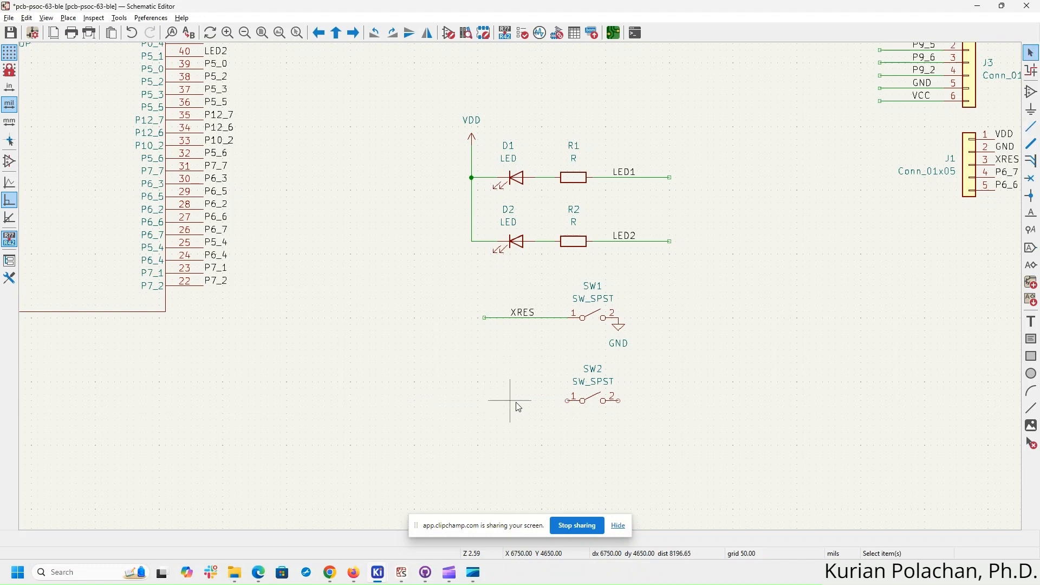
left_click(567, 400)
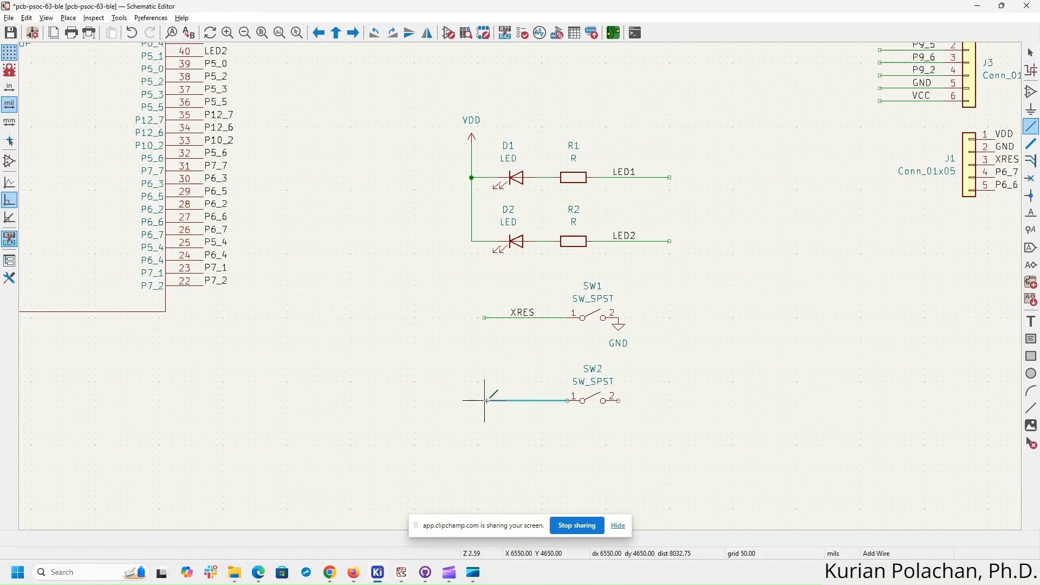
double_click(485, 401)
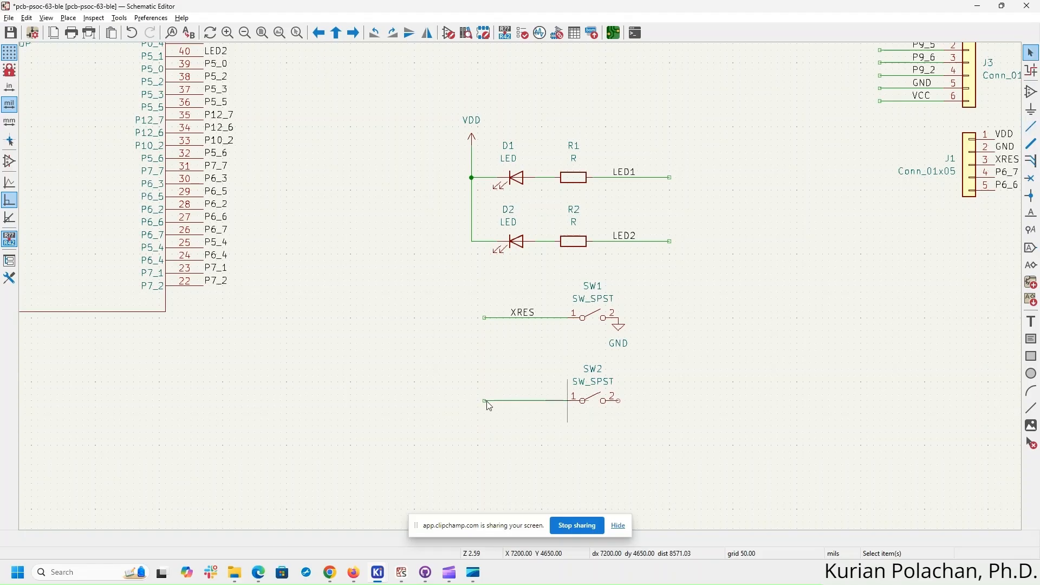
right_click(516, 401)
left_click(585, 120)
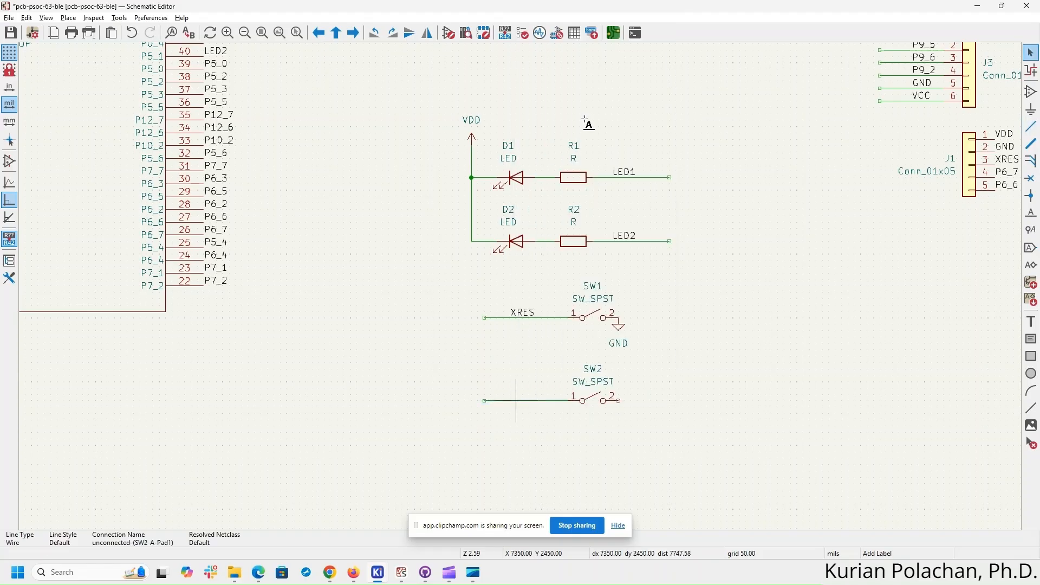
left_click(578, 347)
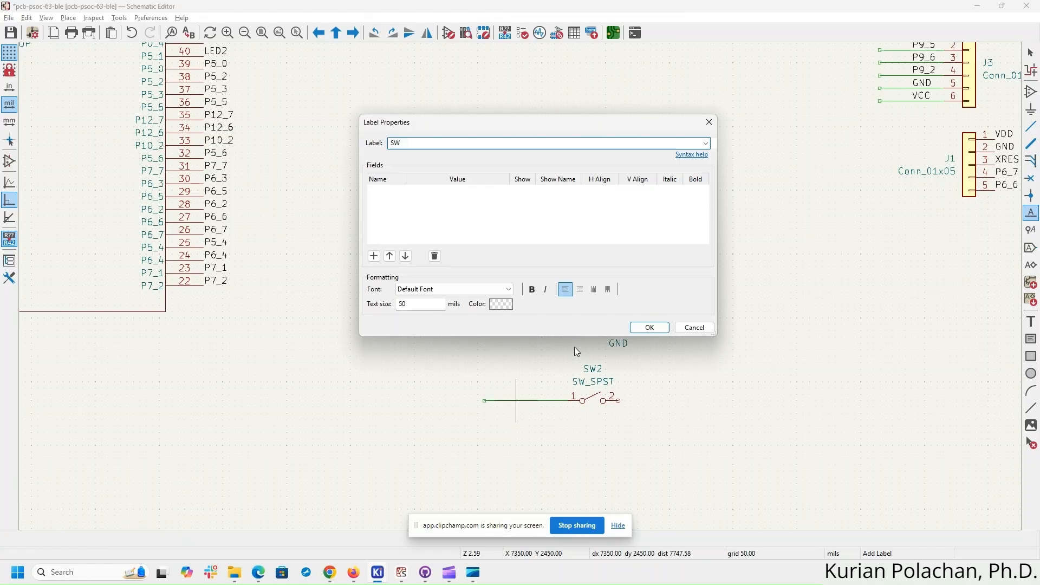
key("Return")
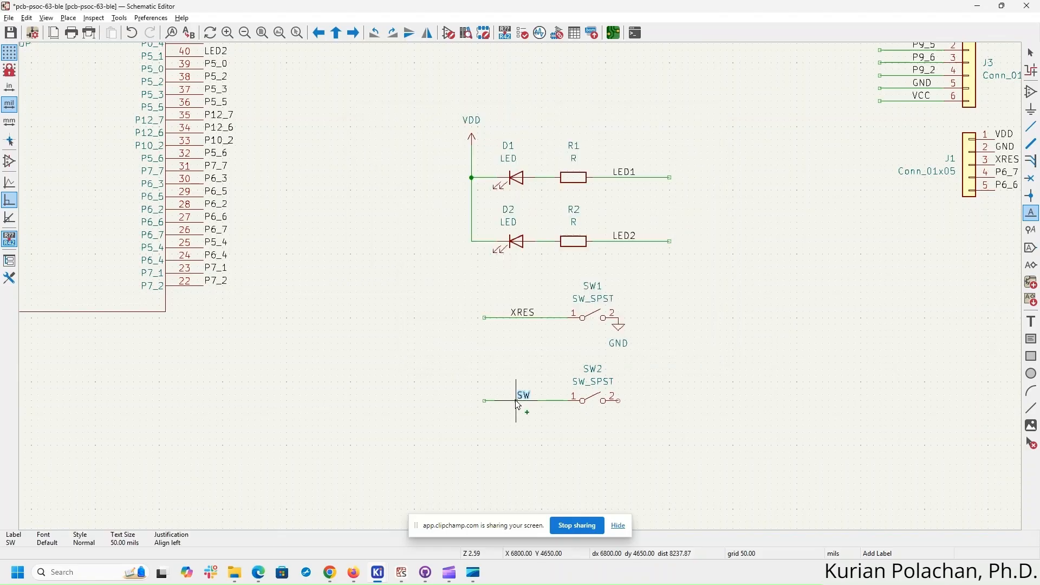
left_click(516, 401)
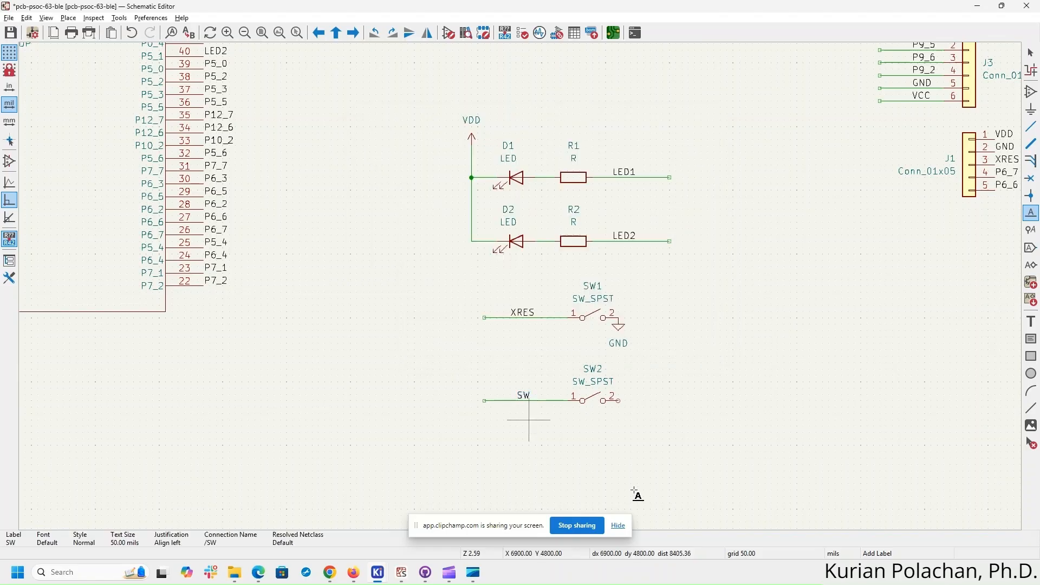
key("Escape")
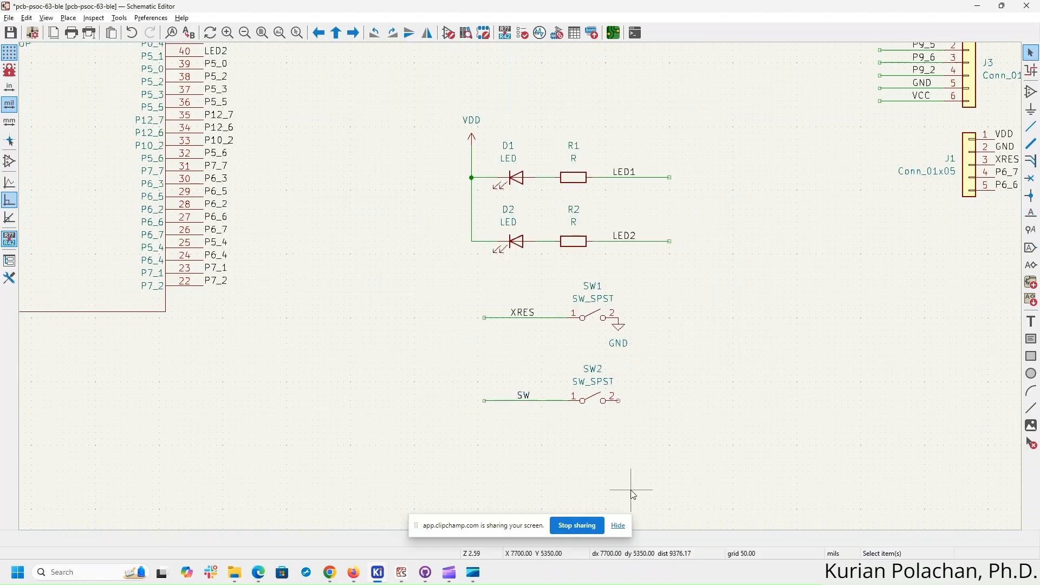
- Copy SW1's GND symbol onto SW2's pin 2
left_click(623, 341)
key("ctrl+c")
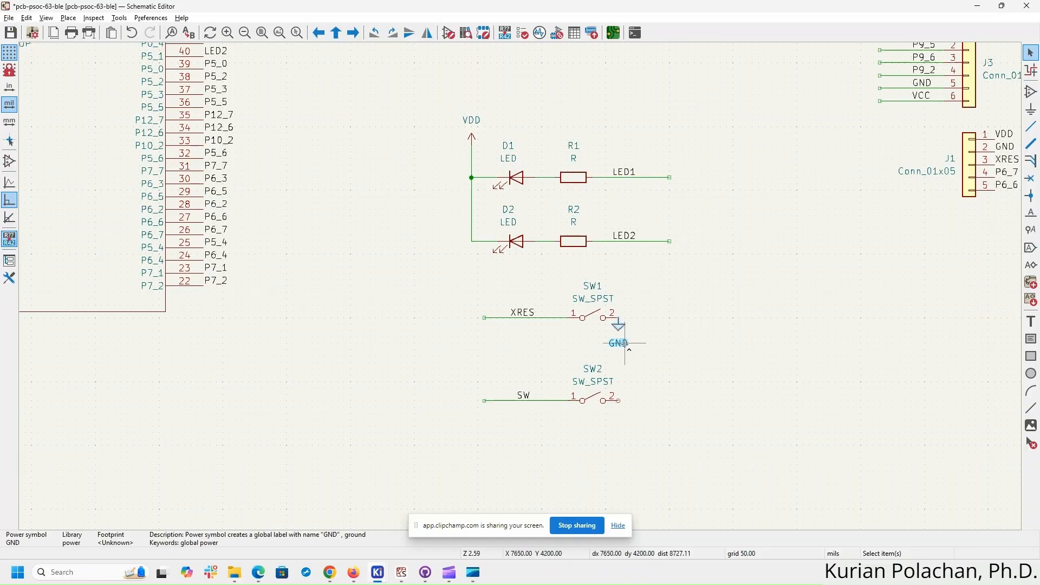
key("ctrl+v")
left_click(618, 401)
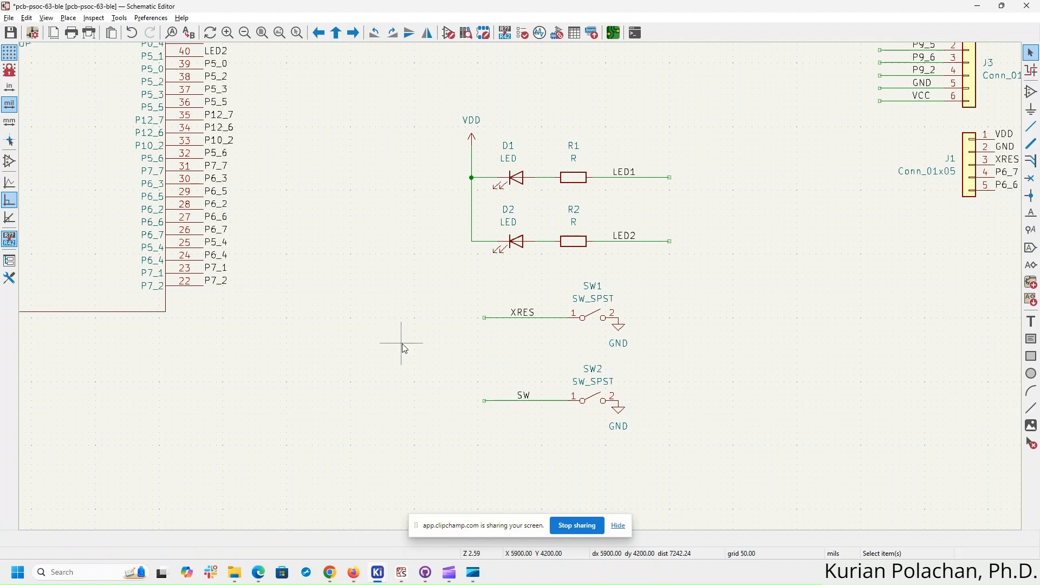
- Rename the SW label on SW2's wire to SW2
left_click(531, 400)
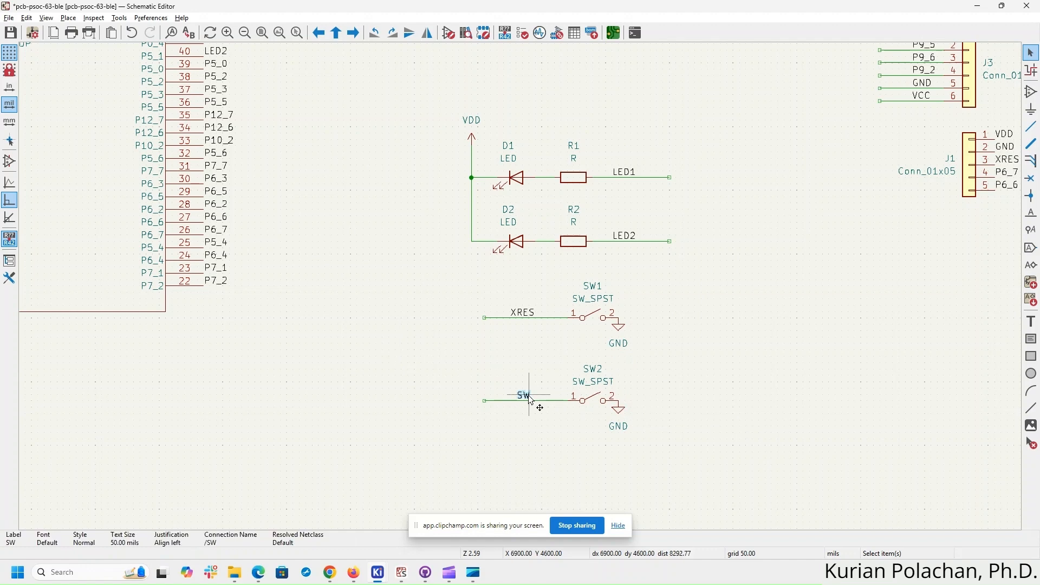
double_click(531, 400)
type("SW2")
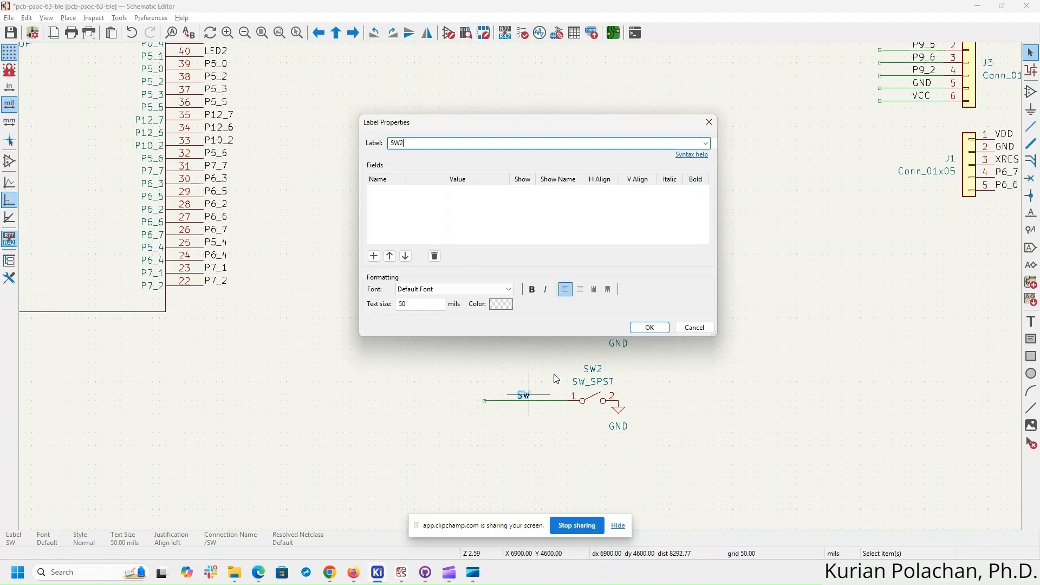
key("Return")
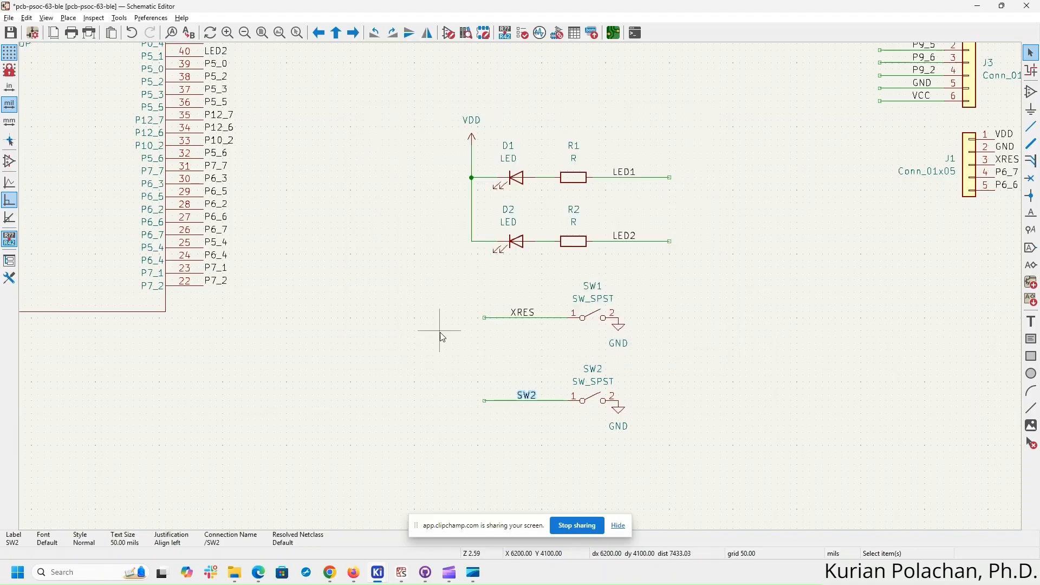
scroll(341, 209, "up", 3)
scroll(342, 209, "left", 3)
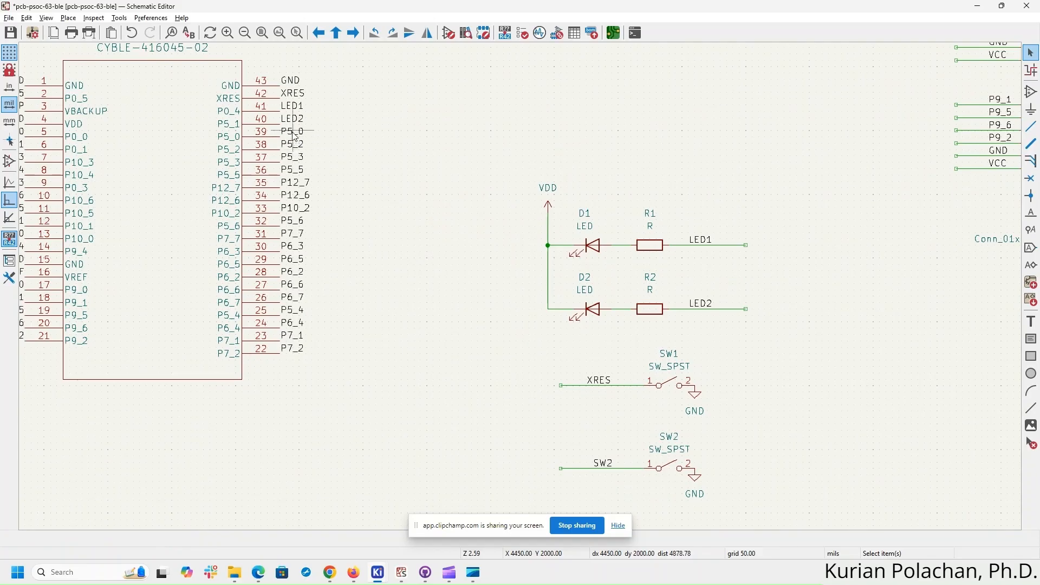
- Rename the P5_0 label on U1 pin 39 to SW2
left_click(294, 133)
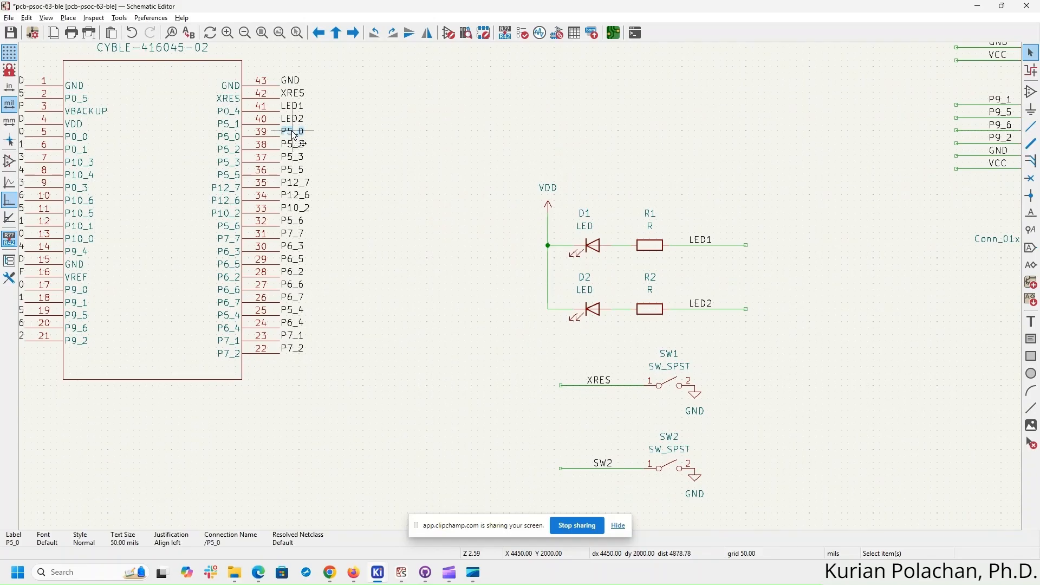
double_click(294, 134)
type("SW2")
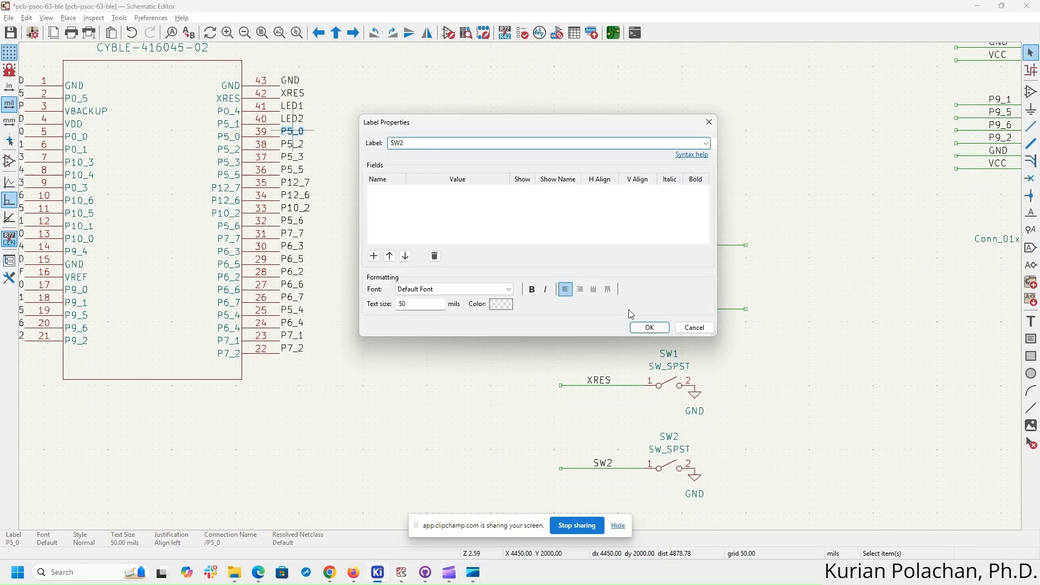
left_click(650, 328)
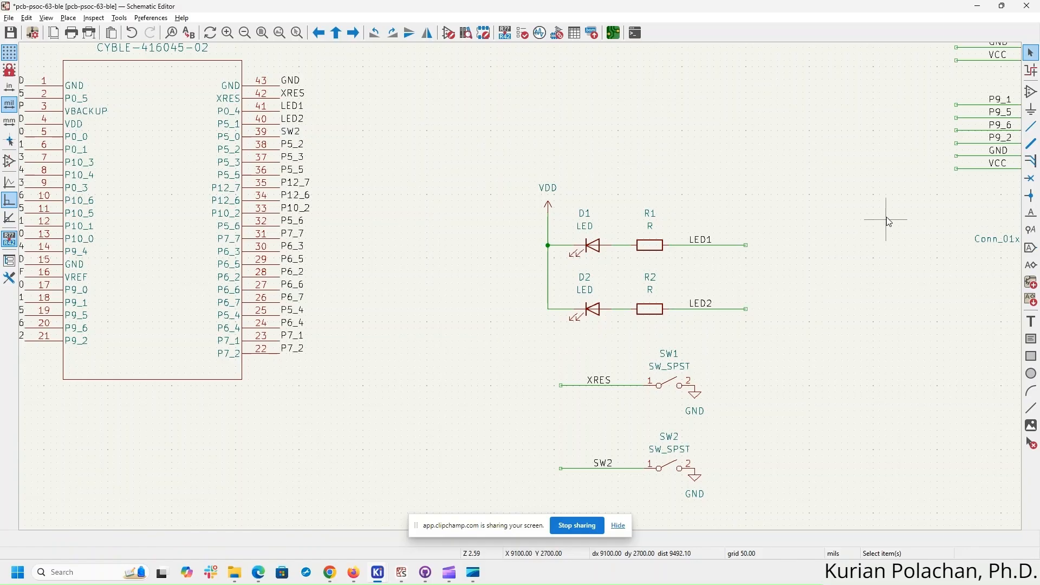
- Look over connectors J1–J3, U1 and SW1, then bring up the prototyping-kit schematic PDF
middle_click_drag(811, 168, 662, 270)
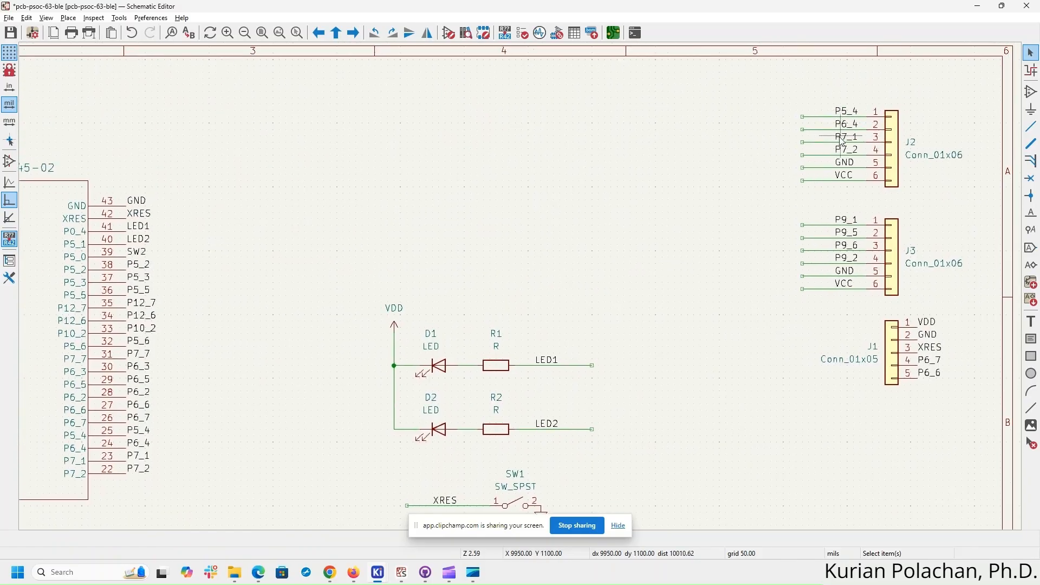
middle_click_drag(414, 251, 556, 193)
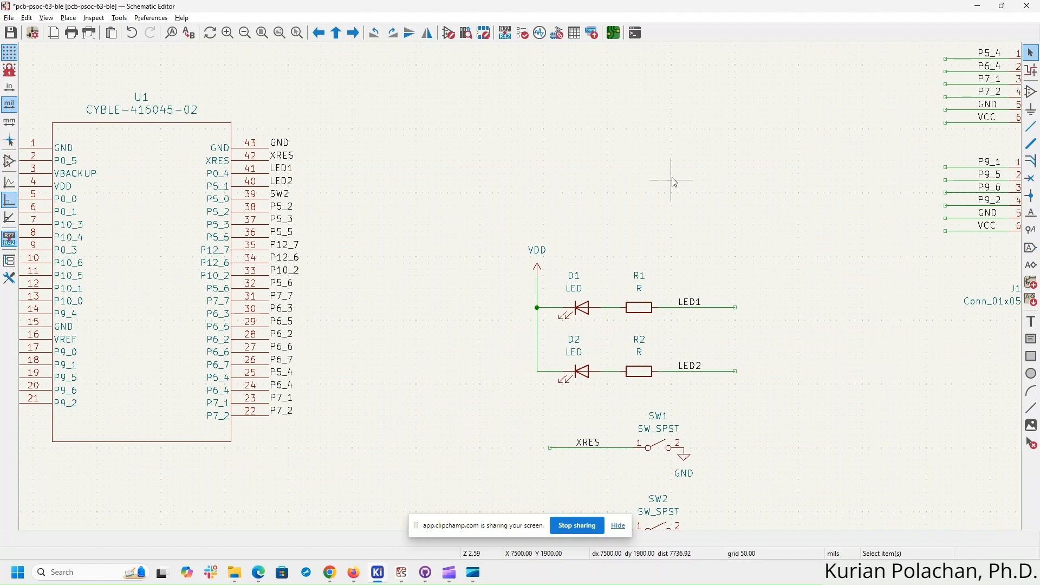
middle_click_drag(797, 325, 637, 433)
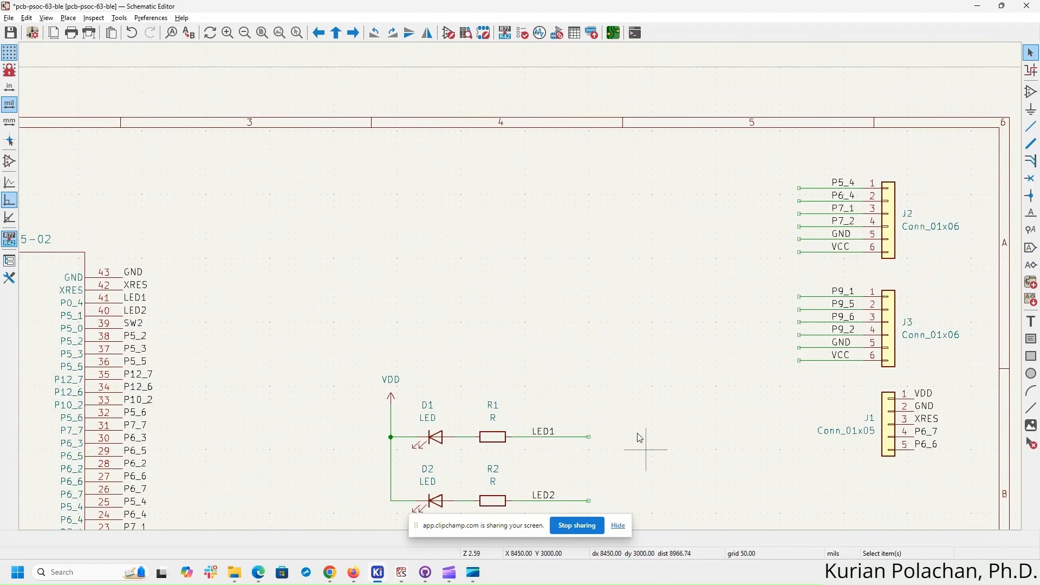
middle_click_drag(557, 300, 576, 204)
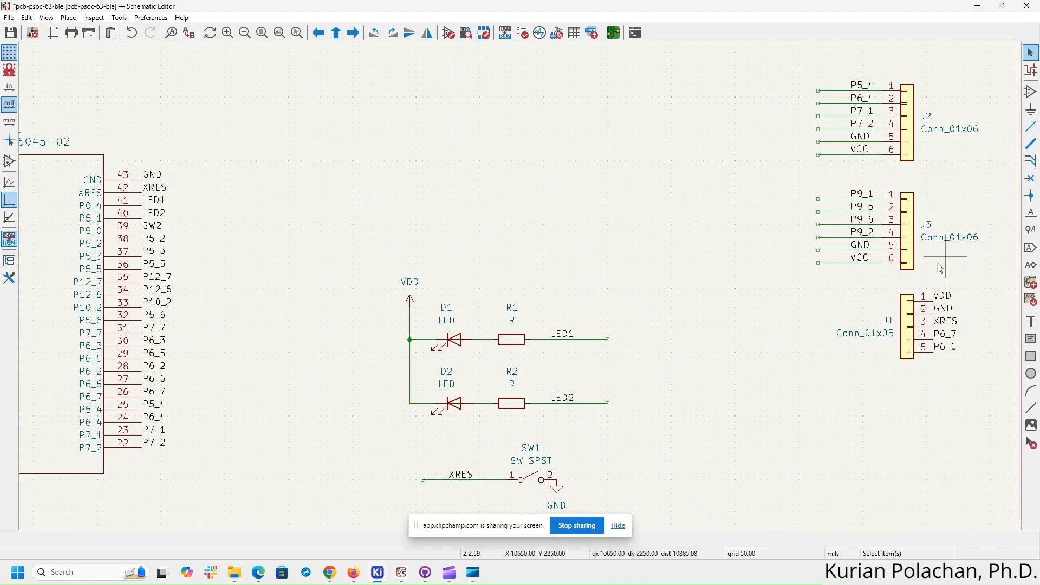
key("alt+Tab")
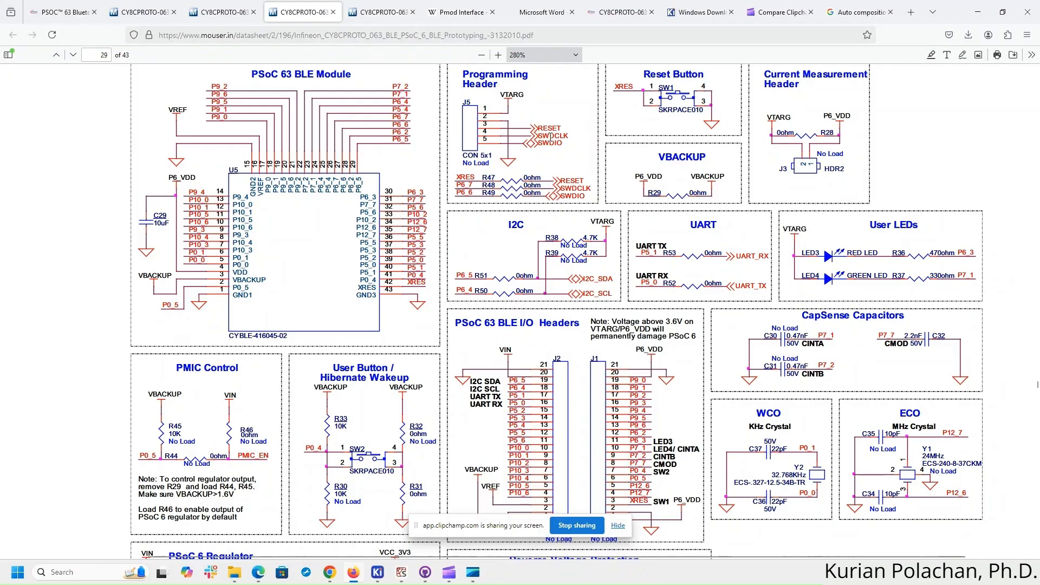
key("alt+Tab")
middle_click_drag(499, 271, 547, 253)
key("alt+Tab")
key("alt+Tab")
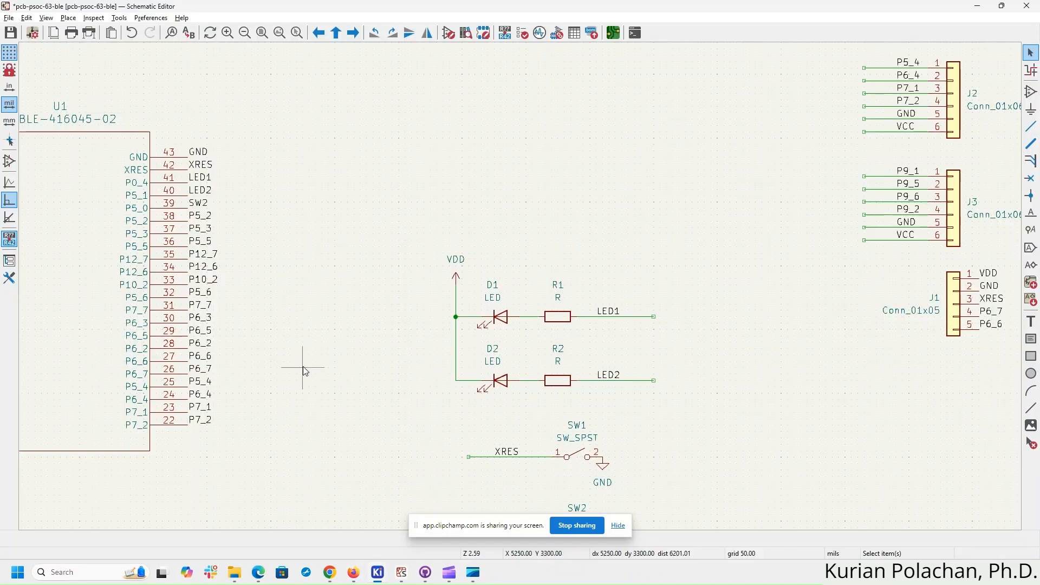
- Rename U1's pin 27 and 26 labels from P6_6/P6_7 to SWDIO and SWDCLK
middle_click_drag(304, 366, 341, 359)
left_click(257, 344)
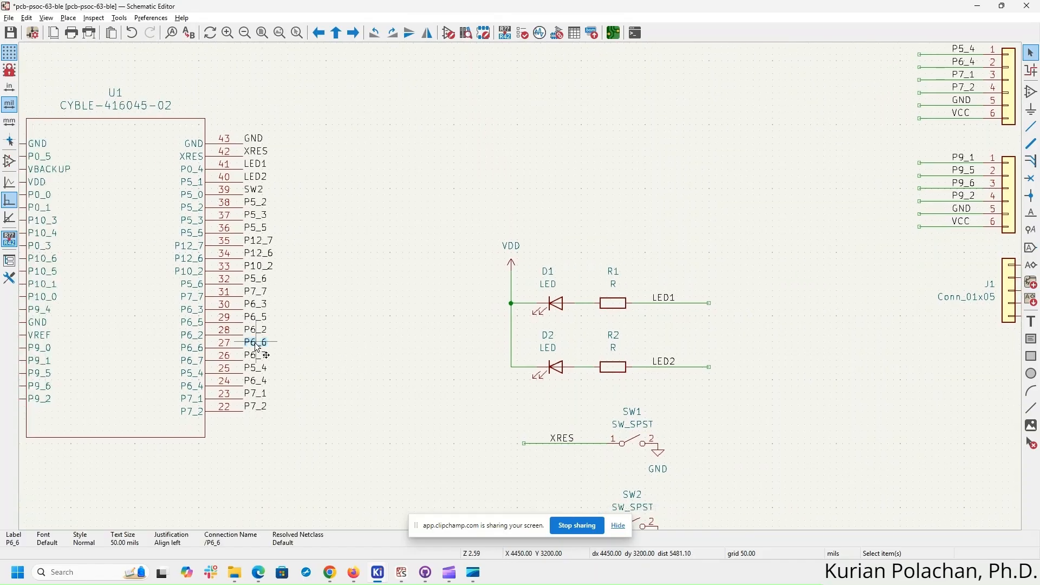
double_click(257, 345)
type("SWDIO")
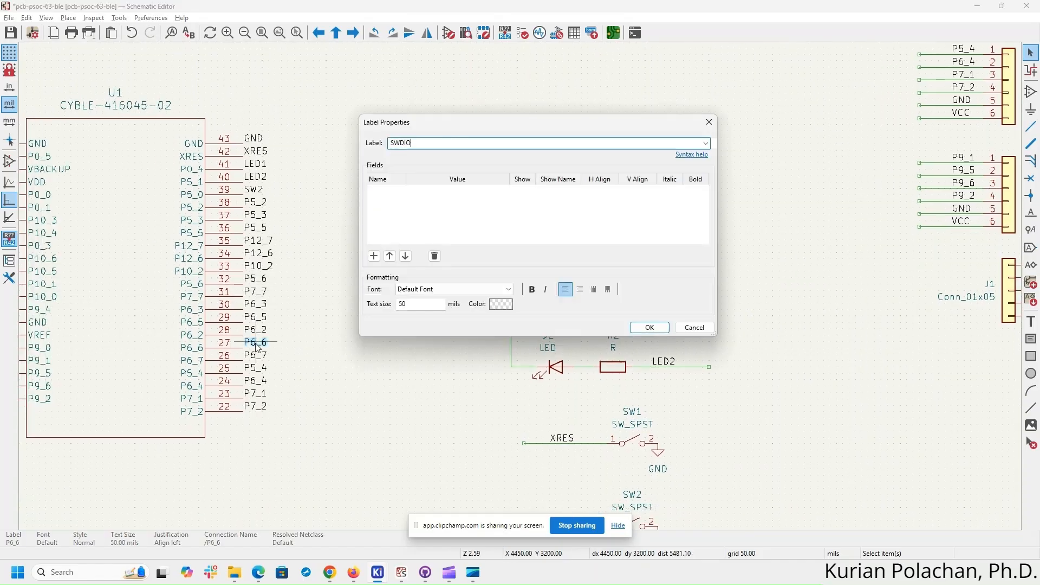
key("Return")
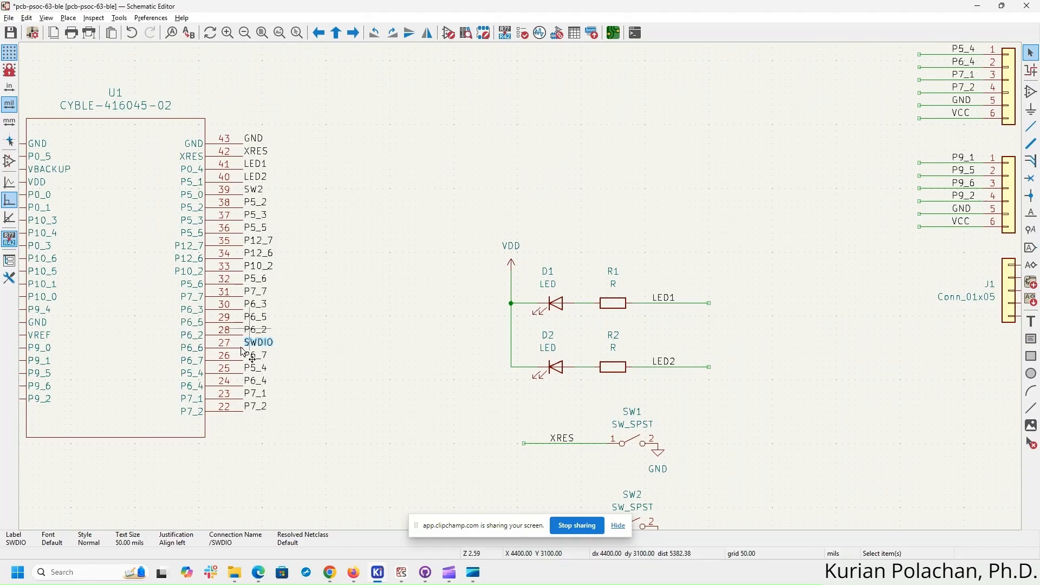
middle_click_drag(815, 358, 731, 365)
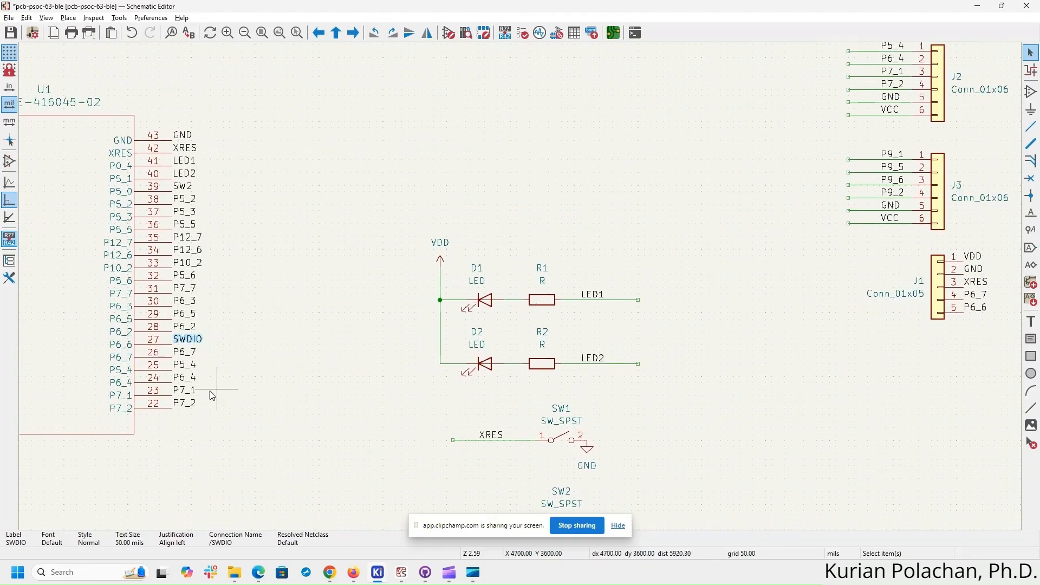
left_click(183, 354)
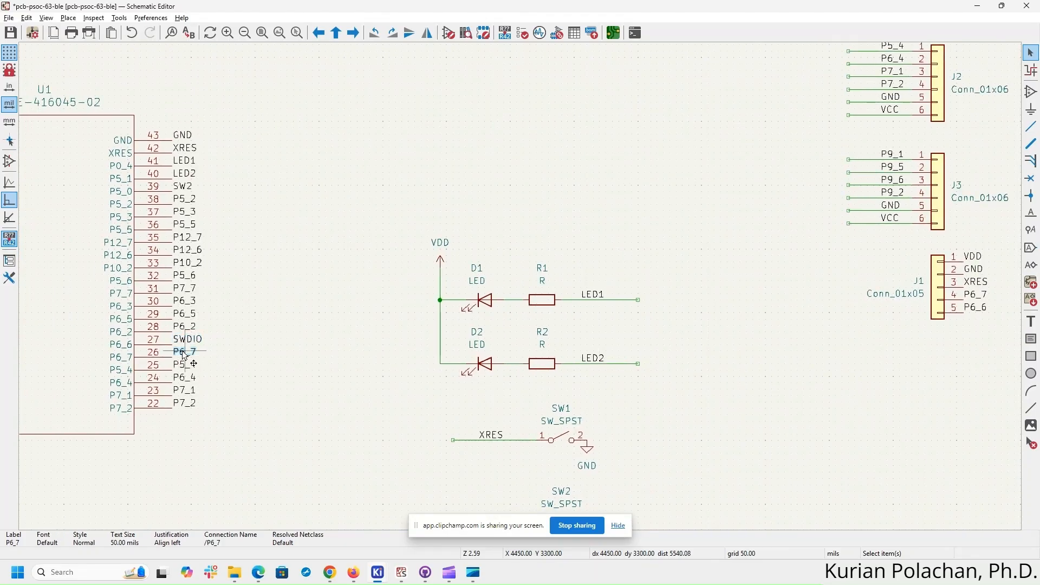
double_click(184, 355)
type("SWDCLK")
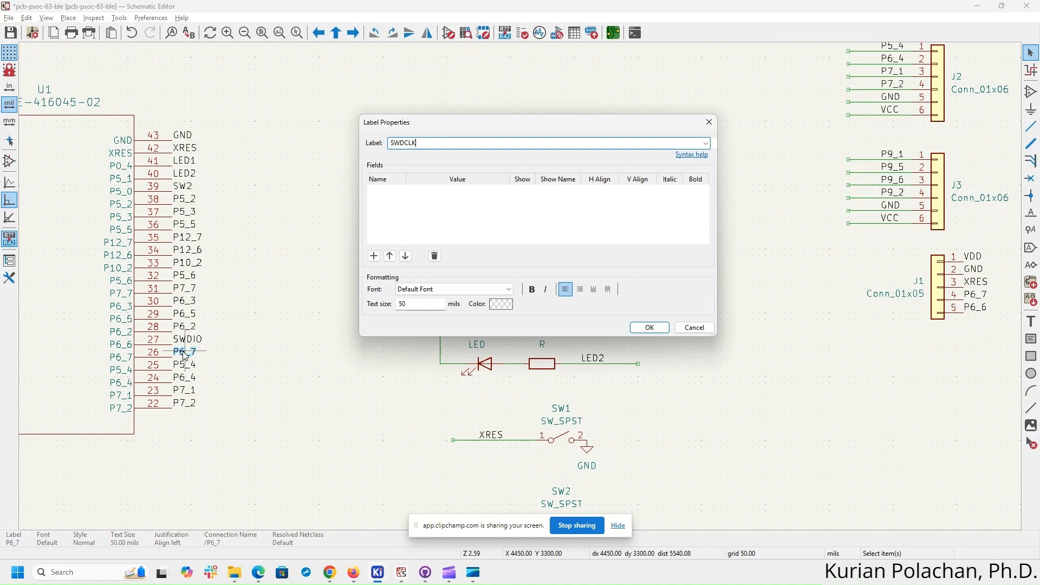
key("Return")
- Rename J1's pin 5 and 4 labels from P6_6/P6_7 to SWDIO and SWDCLK
left_click(768, 391)
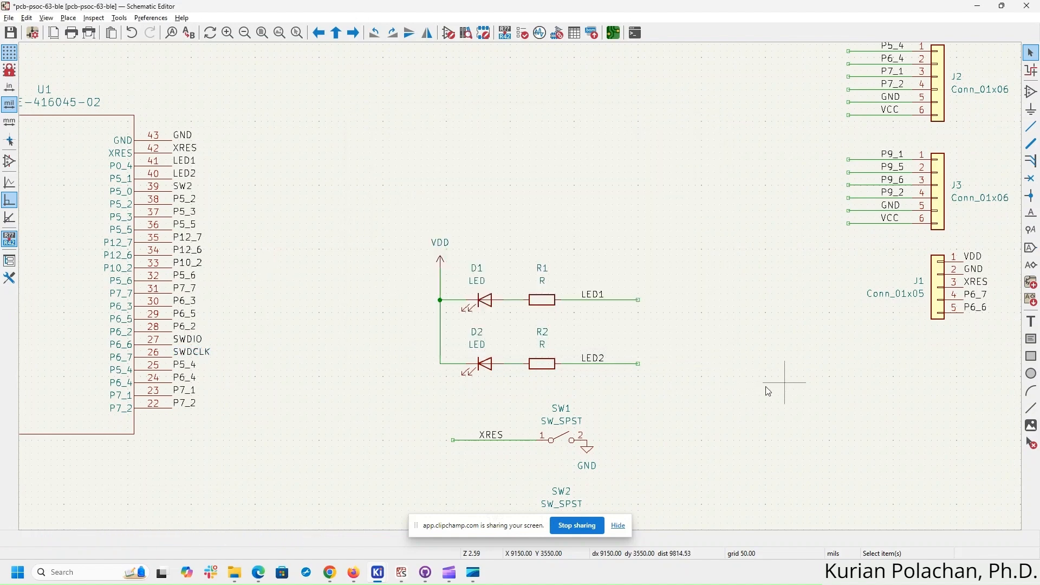
middle_click_drag(768, 391, 645, 392)
left_click(848, 317)
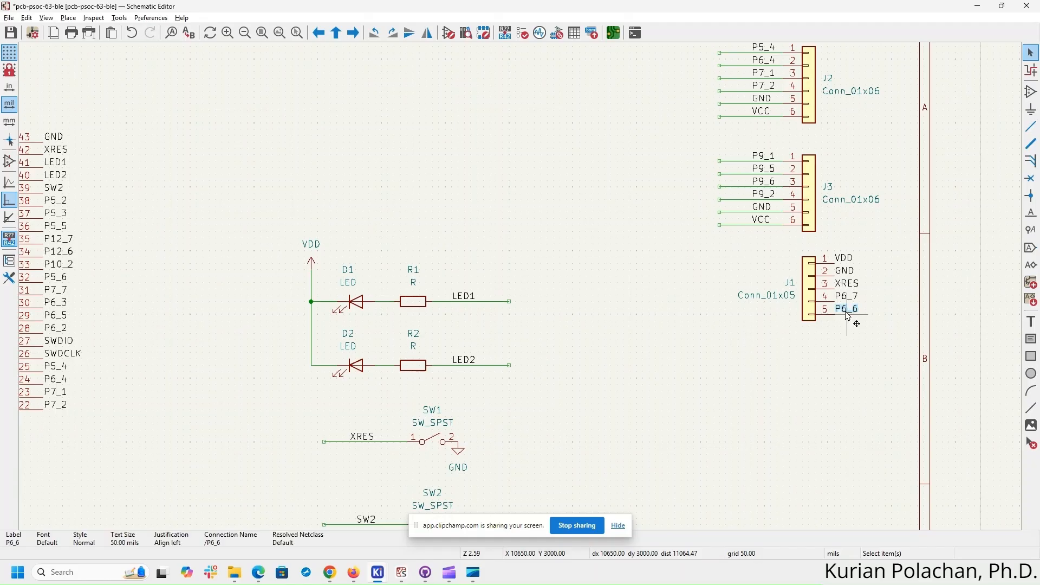
double_click(848, 317)
type("SWDIO")
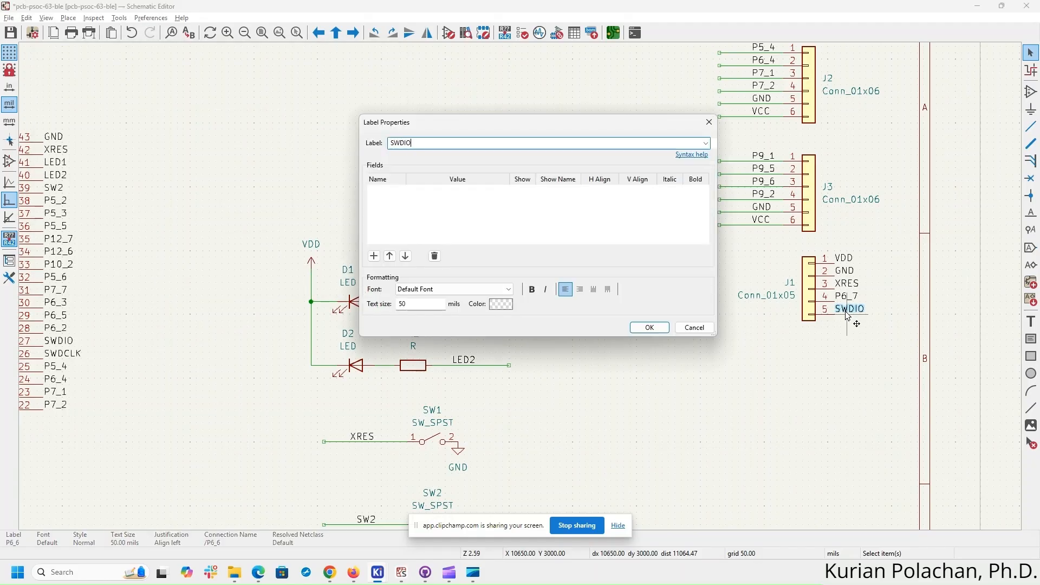
key("Return")
left_click(850, 295)
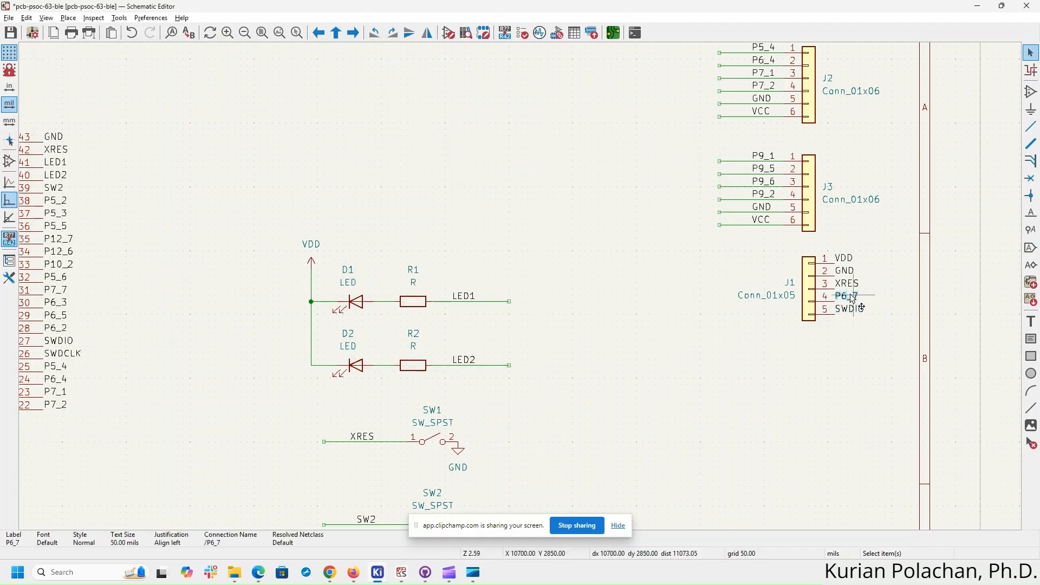
double_click(850, 296)
type("SWDCLK")
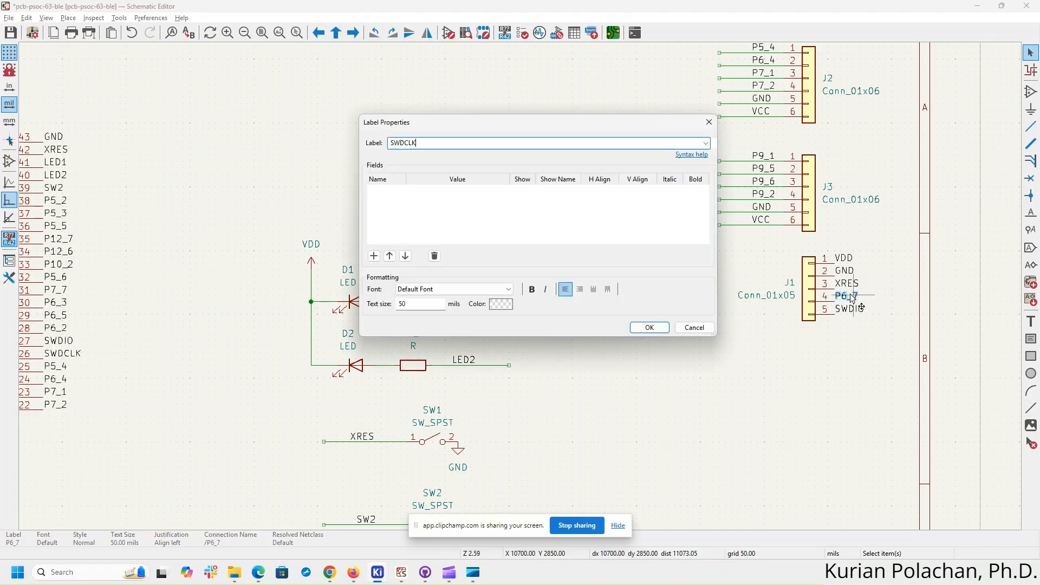
key("Return")
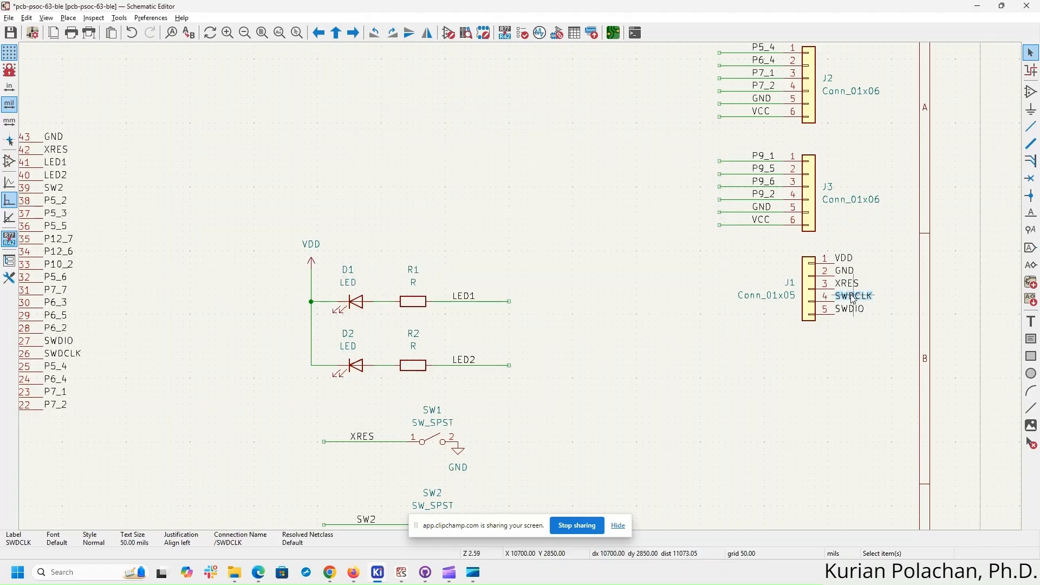
left_click(629, 258)
middle_click_drag(336, 228, 481, 229)
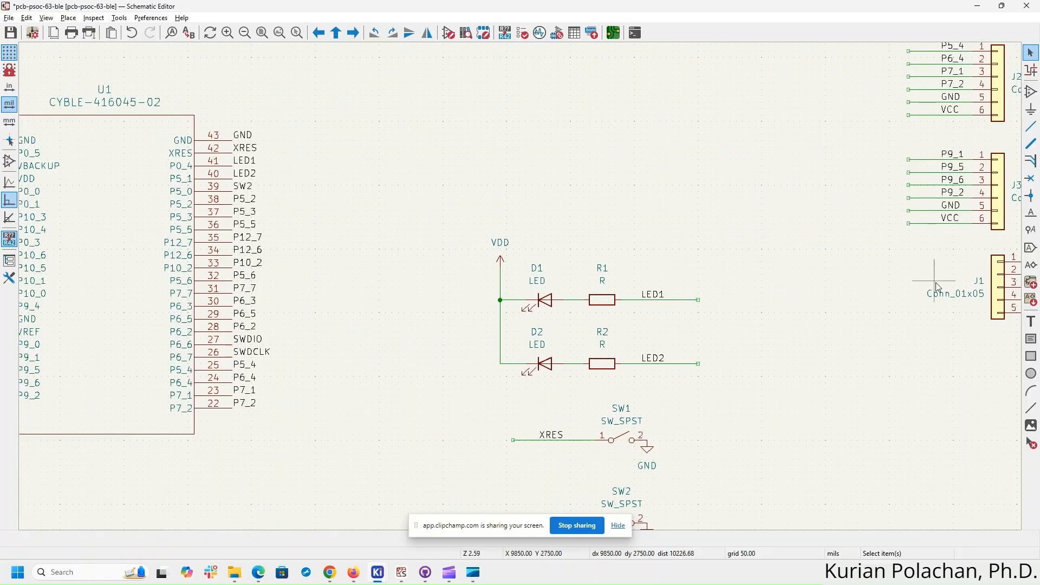
middle_click_drag(817, 228, 749, 295)
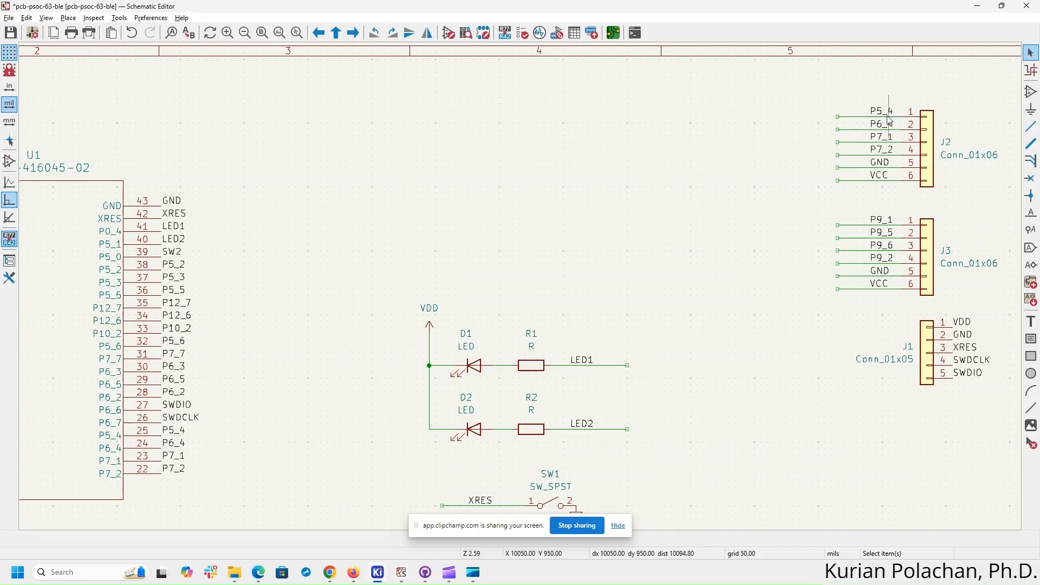
- Rename U1's pin 25 label from P5_4 to GPIO0, fixing a stray dash
left_click(182, 434)
double_click(182, 434)
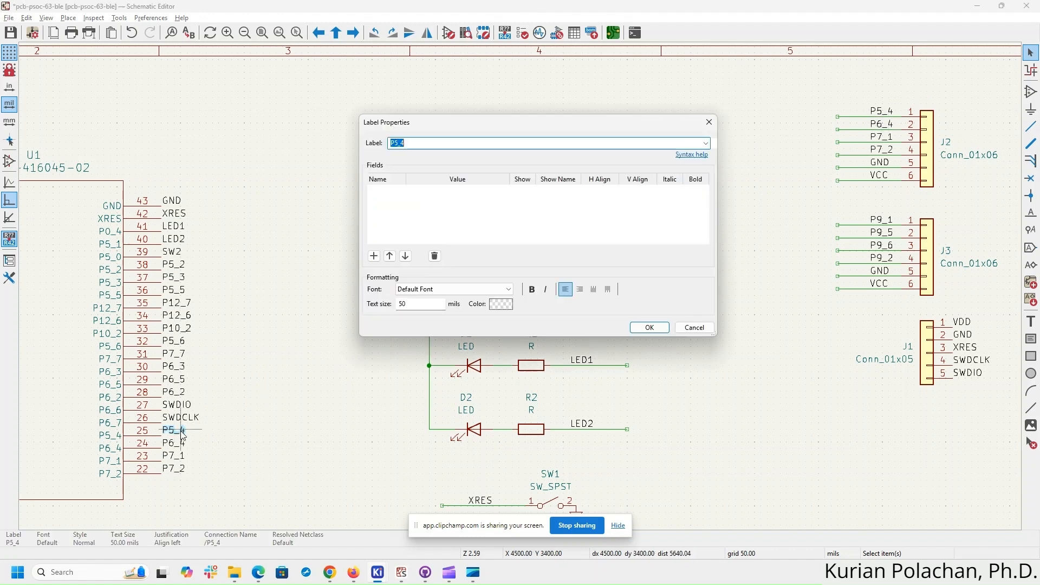
type("GPI")
key("BackSpace")
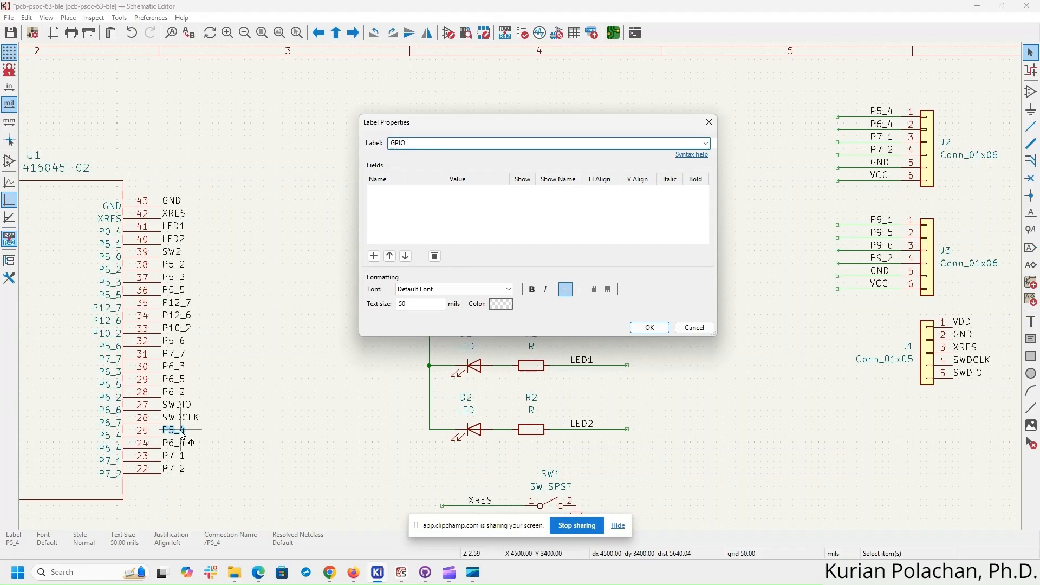
type("0")
type("GPIO")
type("0")
key("Return")
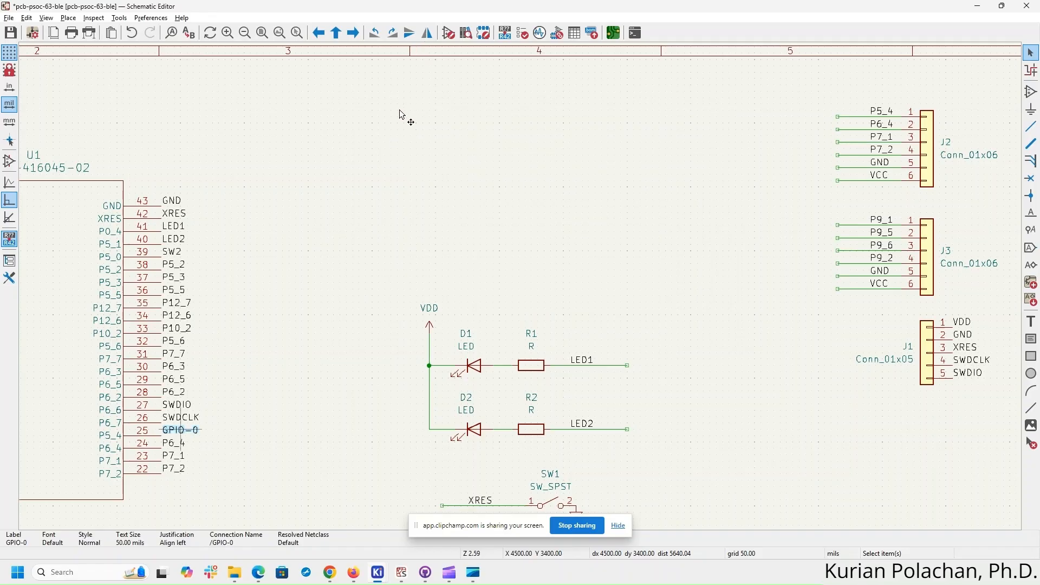
key("e")
left_click(445, 141)
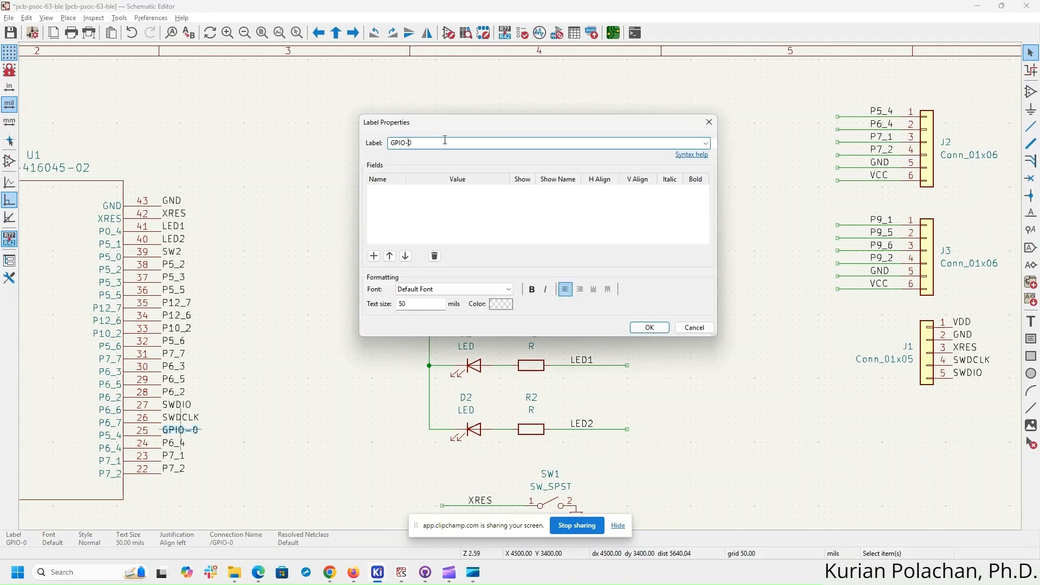
key("BackSpace")
key("Return")
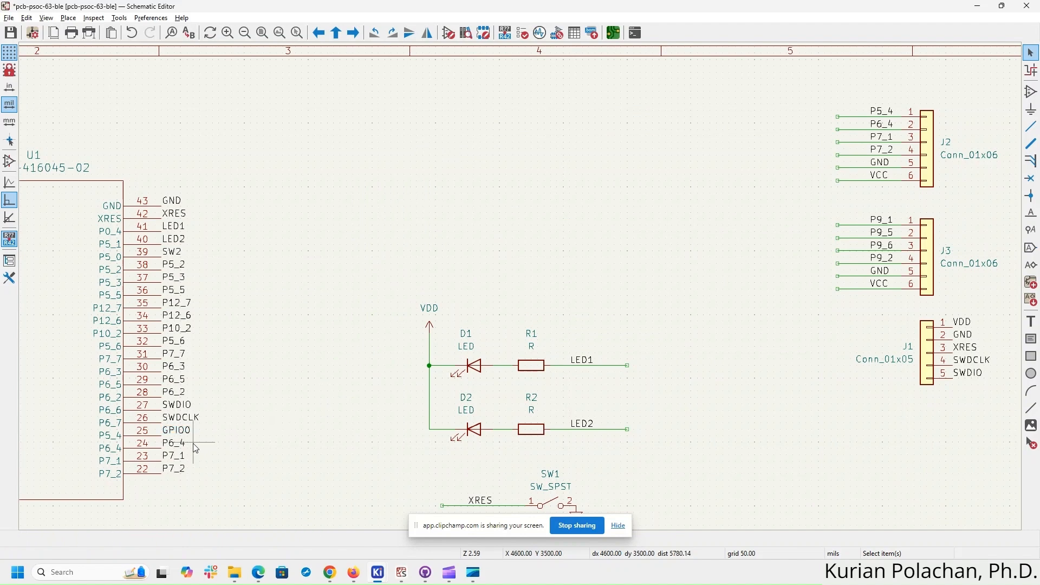
- Rename U1's pin 24, 23 and 22 labels to GPIO1, GPIO2 and GPIO3
left_click(178, 444)
type("e")
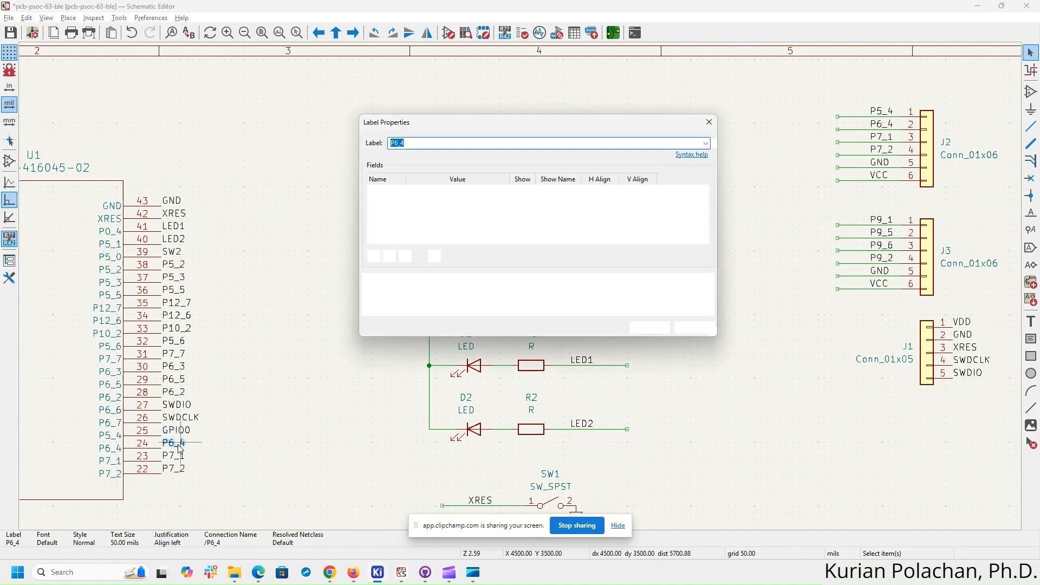
type("GPIO1")
key("Return")
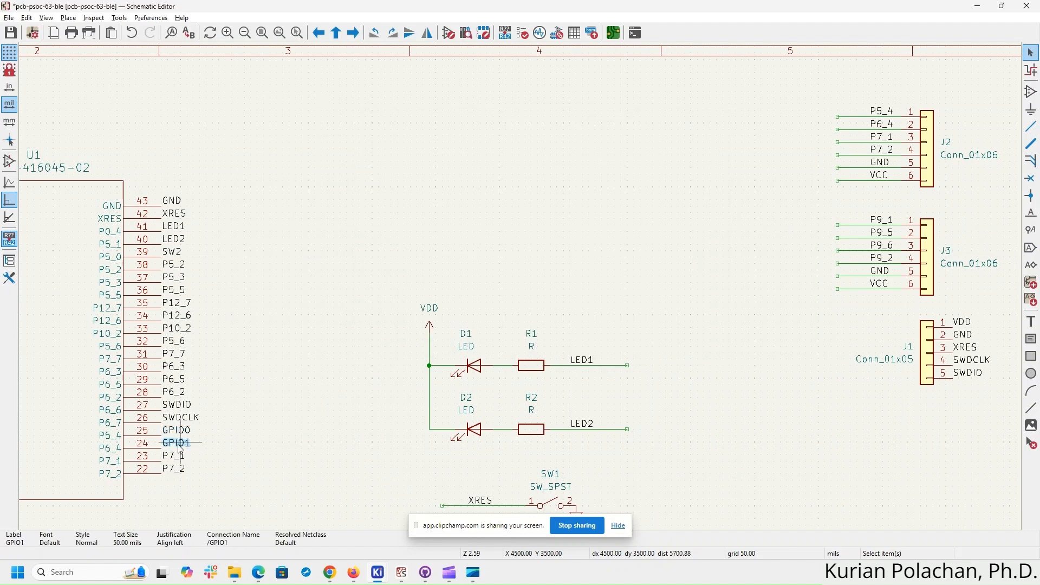
left_click(181, 462)
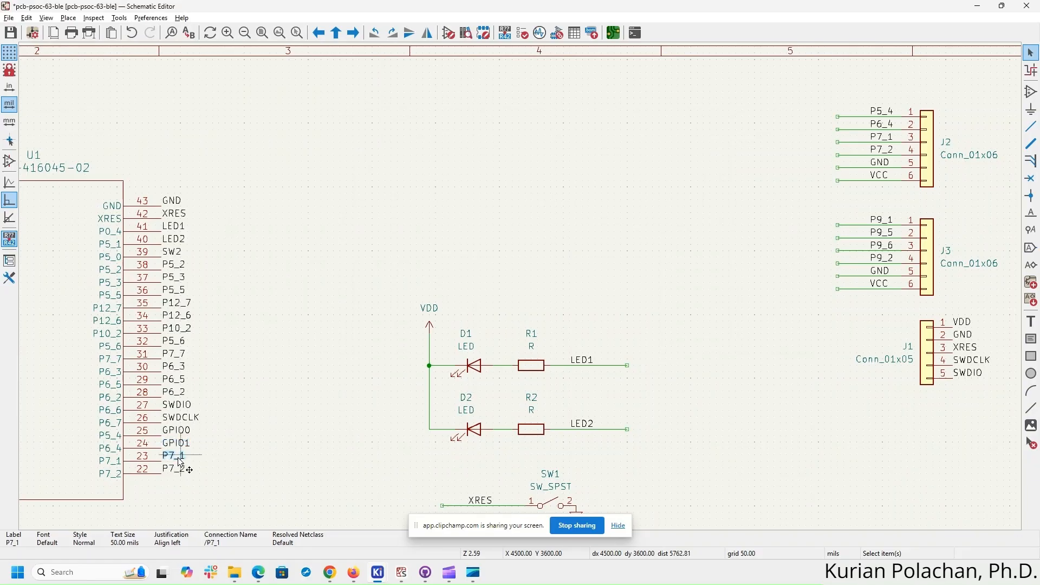
type("eGPI")
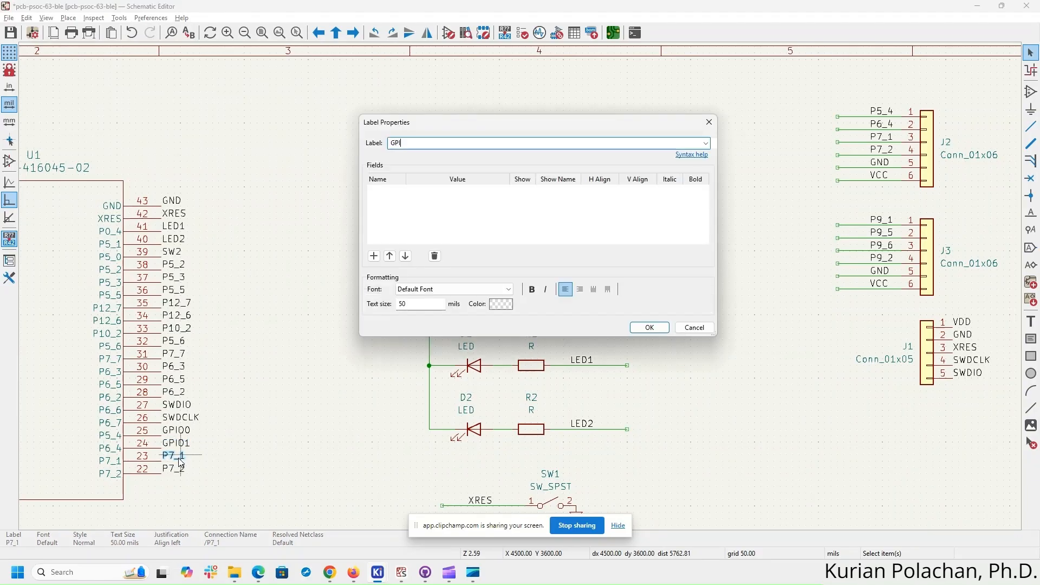
type("O2")
key("Return")
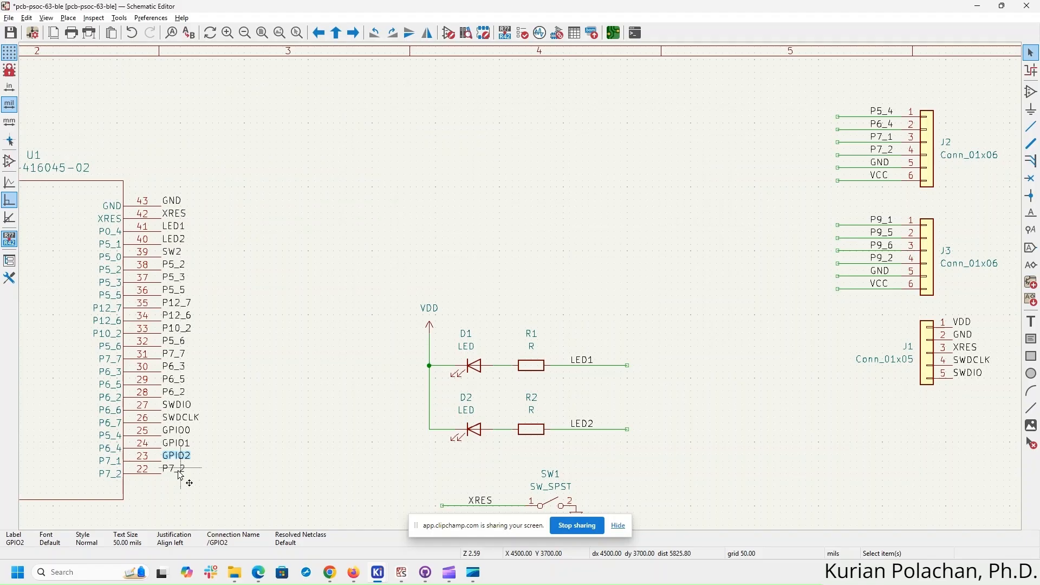
left_click(180, 475)
type("eGPIO3")
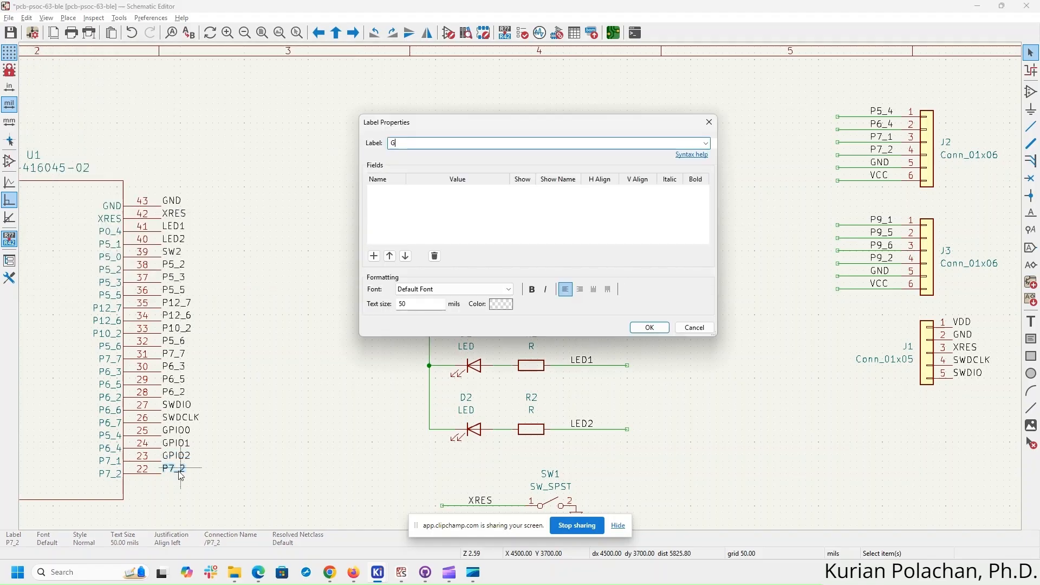
key("Return")
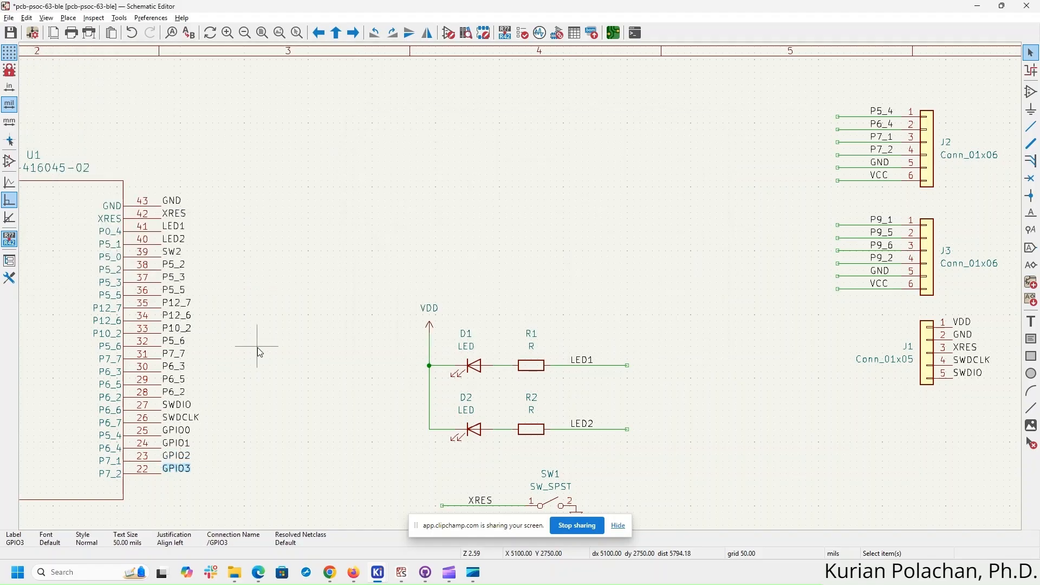
left_click(257, 350)
- Rename J2's pin 1 label from P5_4 to GPIO0 and save the schematic
left_click(880, 116)
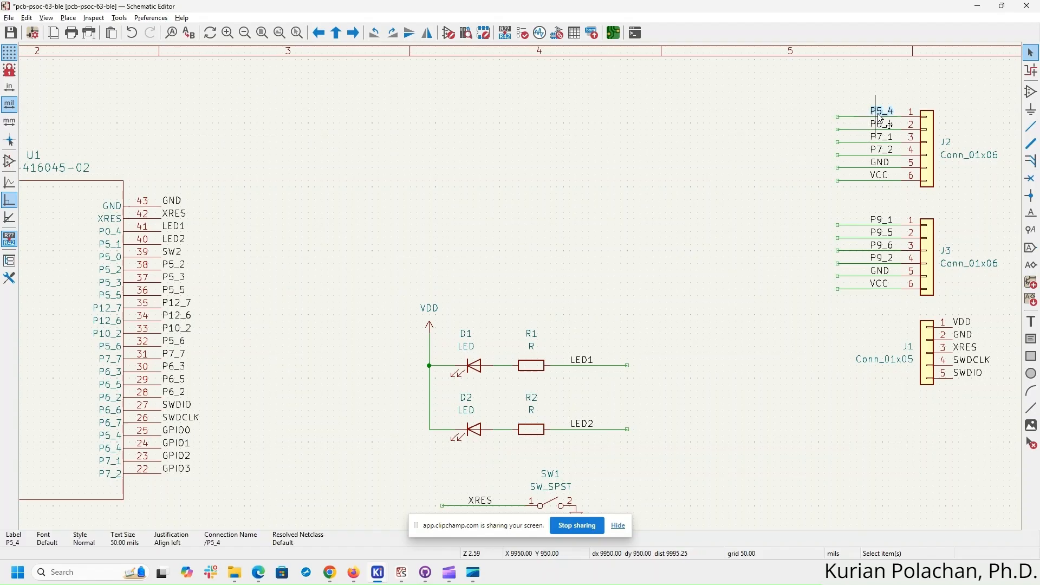
type("eGPIO")
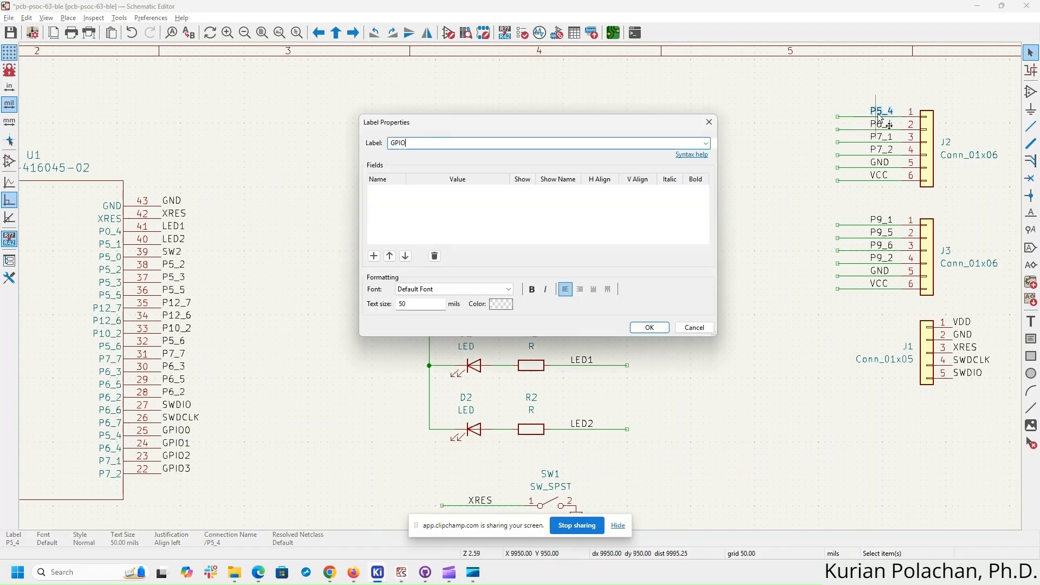
type("0")
key("Return")
key("ctrl+s")
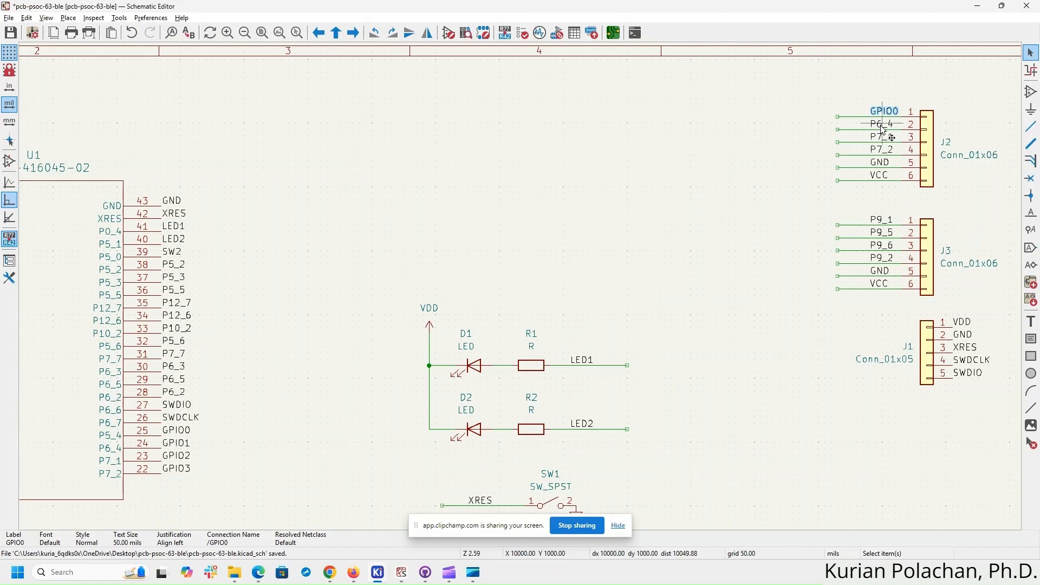
- Rename J2's pin 2, 3 and 4 labels to GPIO1, GPIO2 and GPIO3
left_click(883, 128)
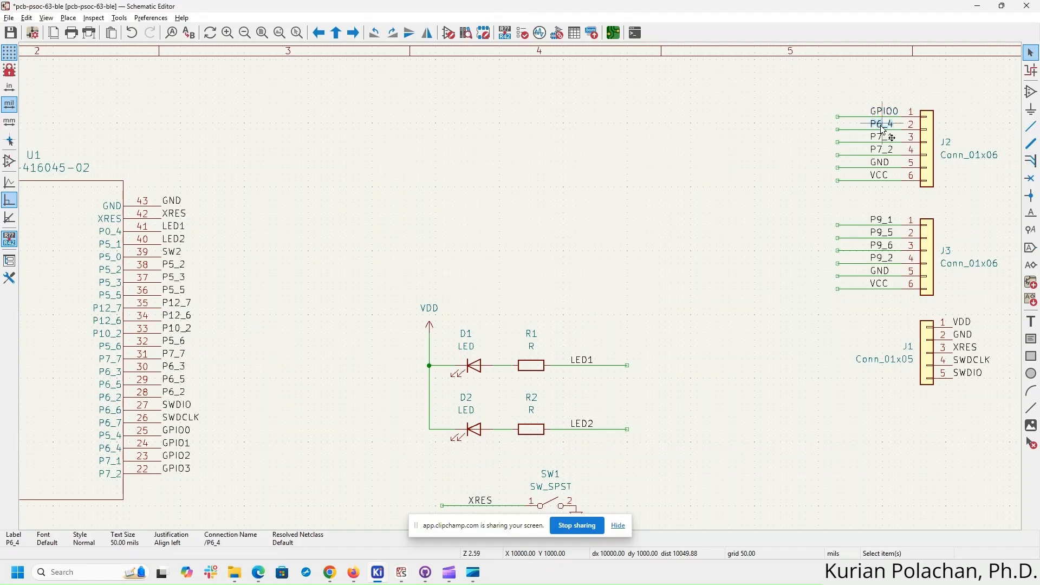
type("e")
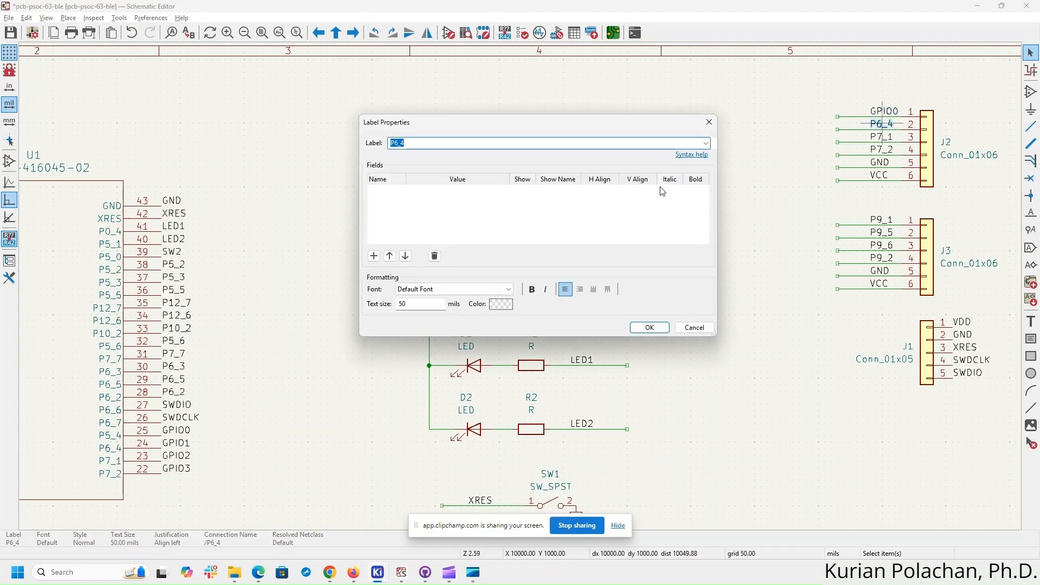
type("GPIO1")
key("Return")
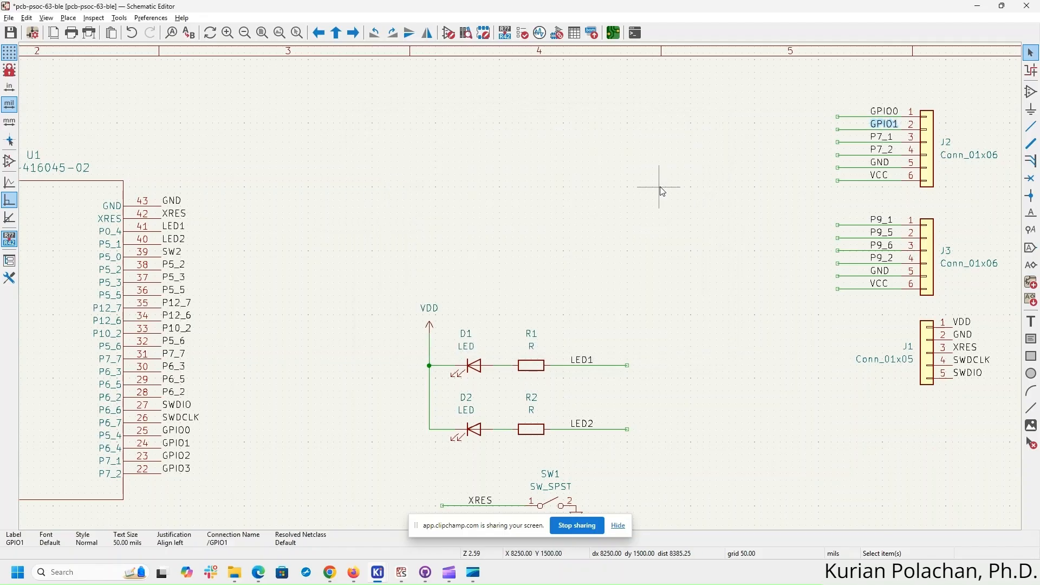
left_click(882, 138)
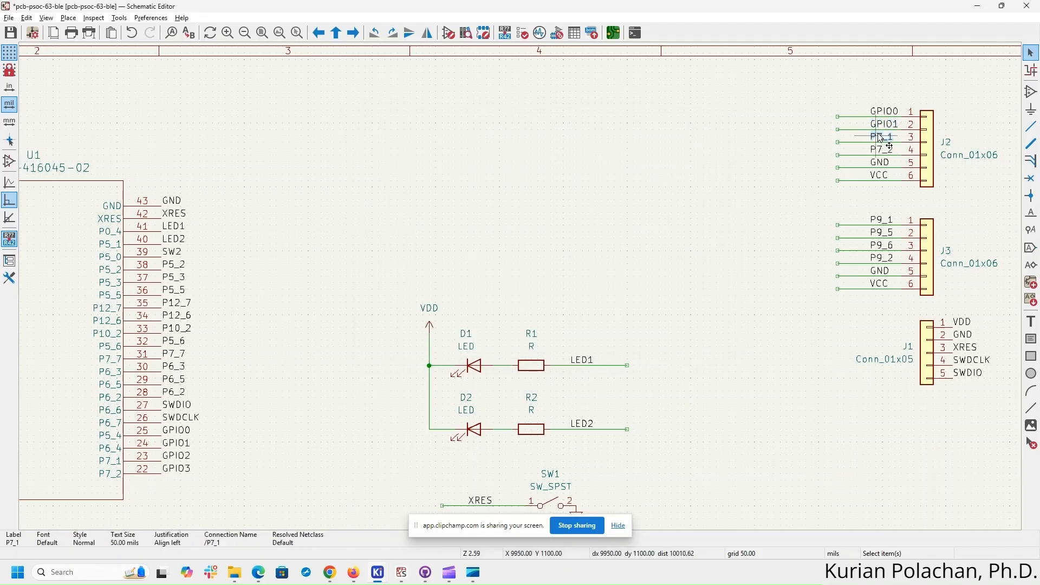
type("eGPI")
key("Return")
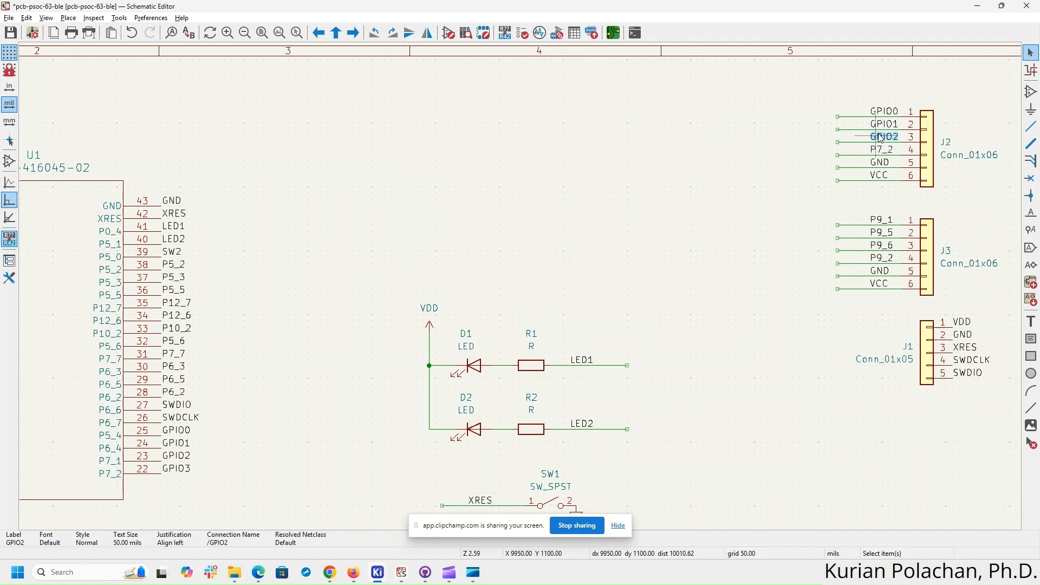
left_click(879, 150)
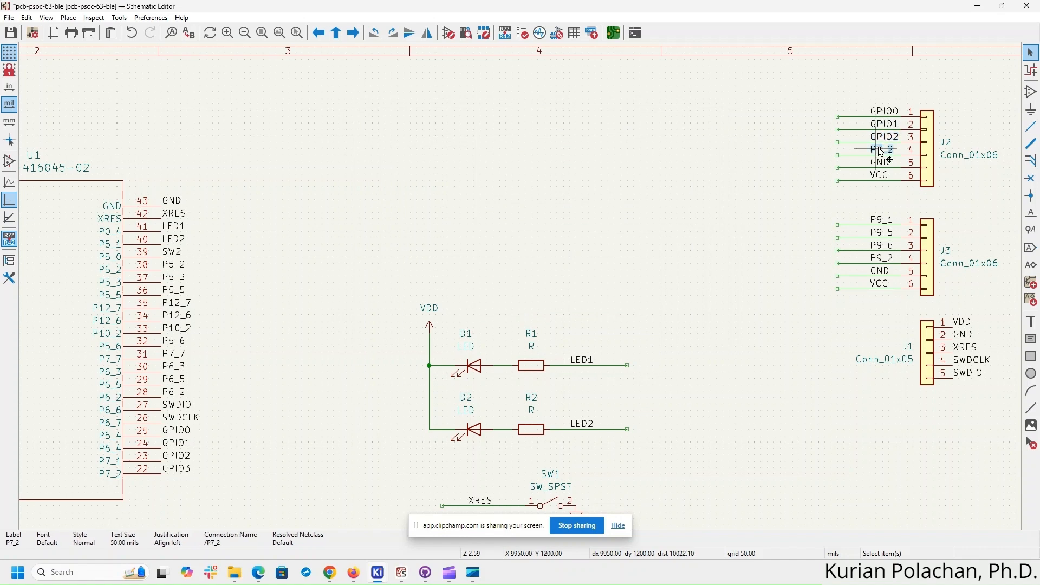
type("eG")
type("PIO")
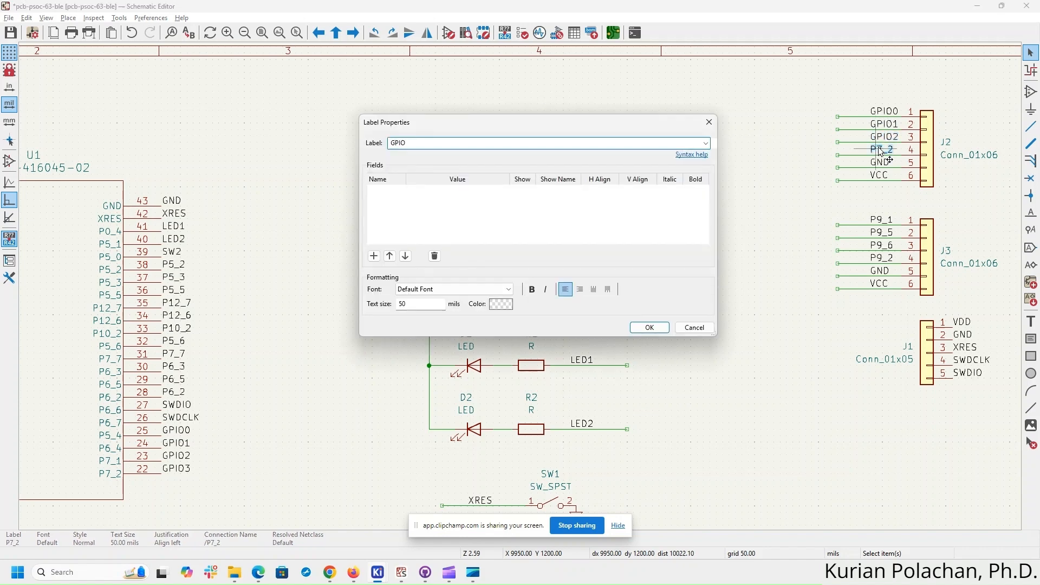
type("3")
key("Return")
left_click(704, 192)
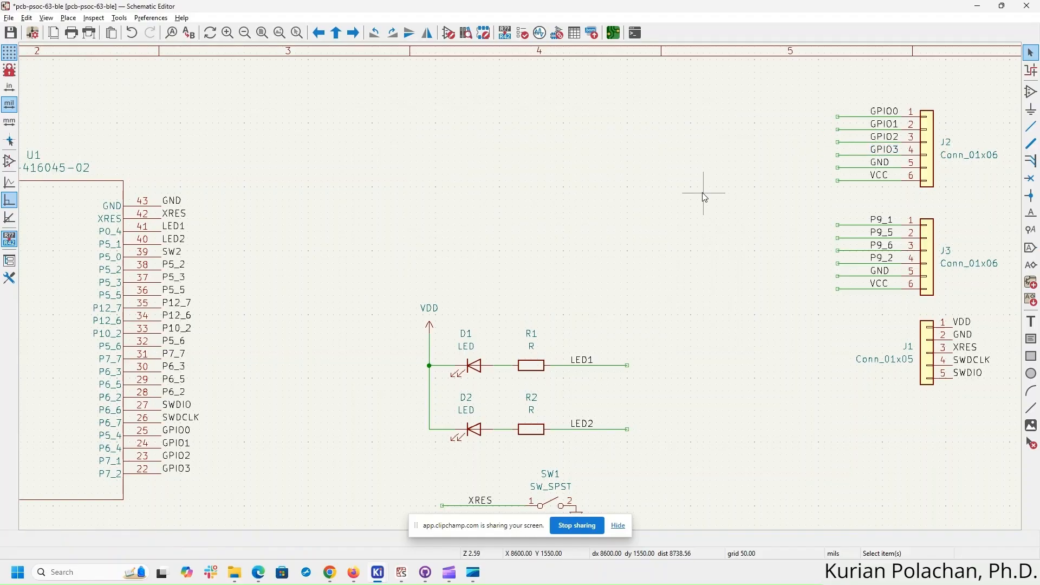
middle_click_drag(582, 212, 609, 176)
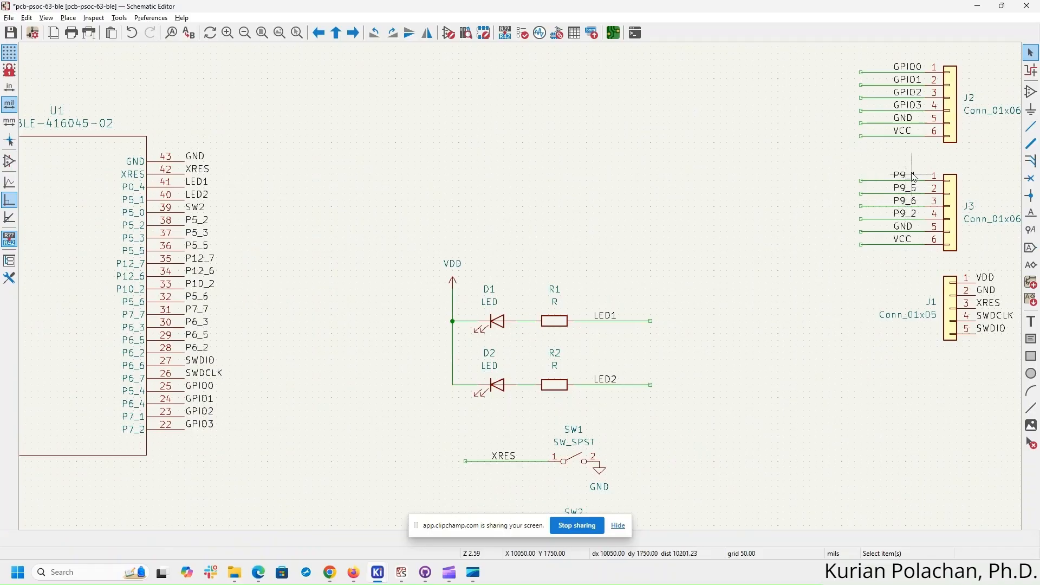
- Bring U1's left pins into view and rename the pin 18 label P9_1 to GPIO4
left_click_drag(242, 267, 347, 268)
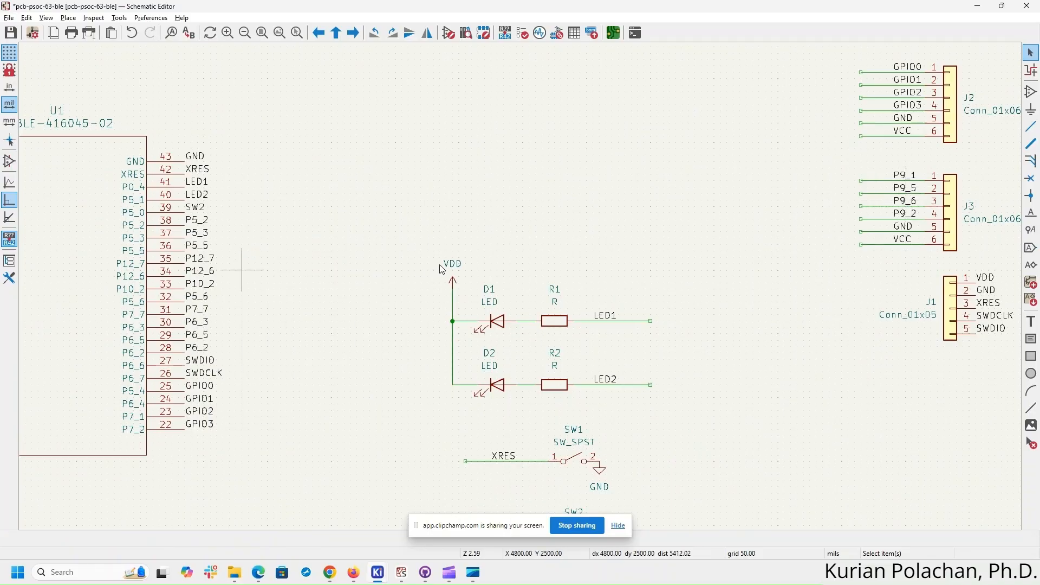
middle_click_drag(332, 207, 471, 202)
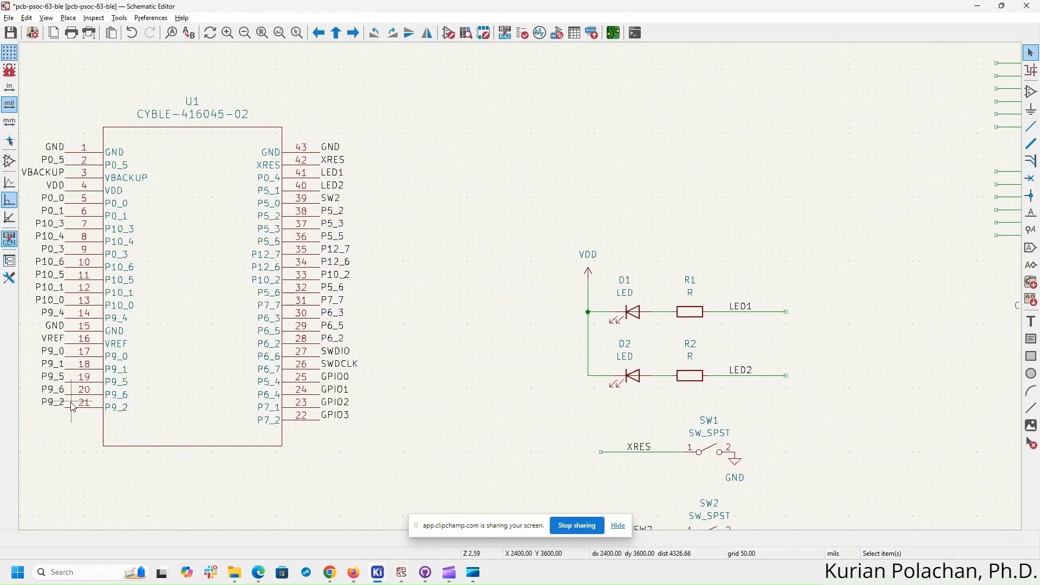
left_click(53, 352)
double_click(53, 353)
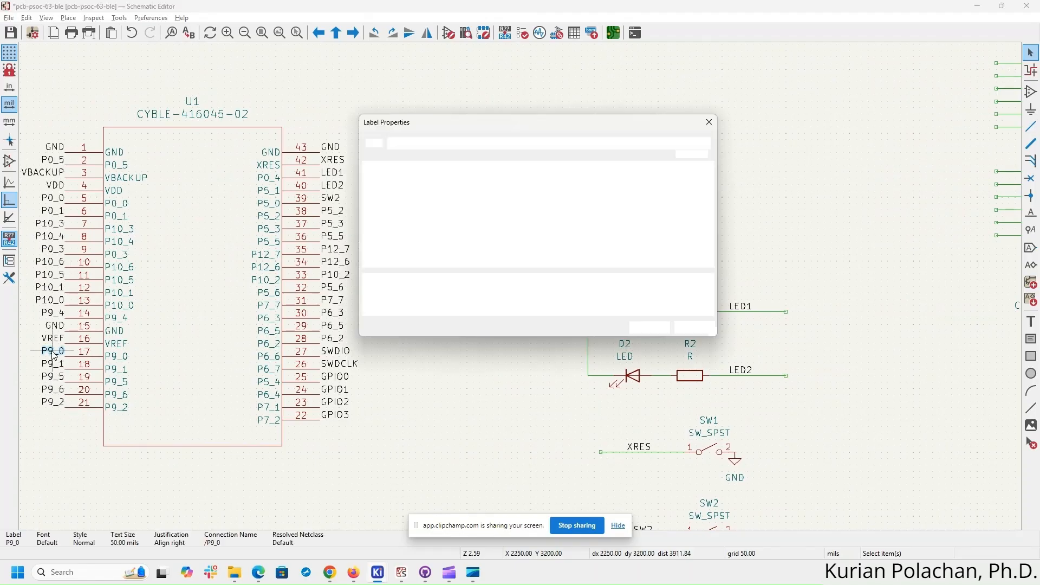
key("Escape")
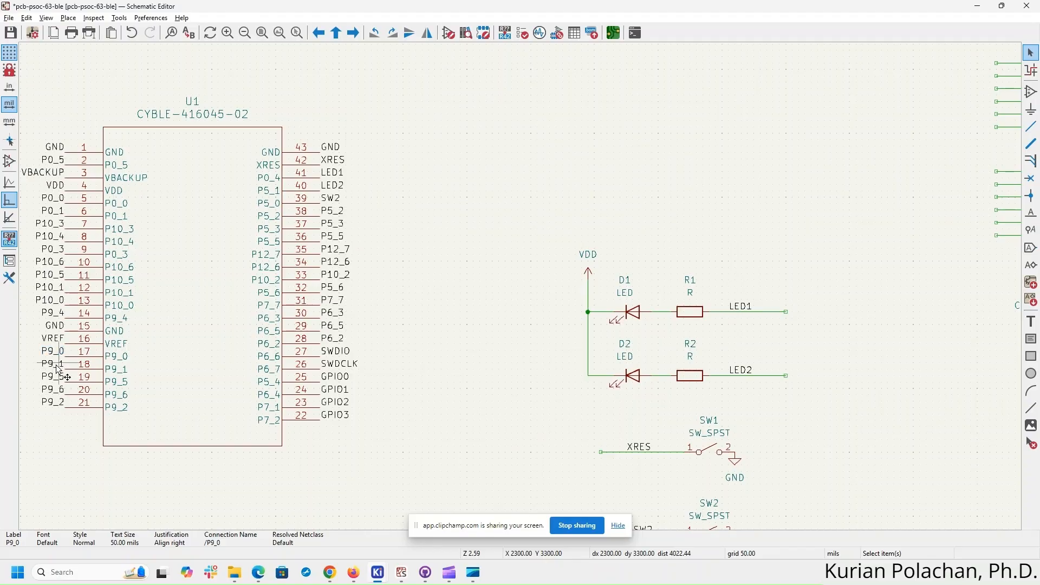
left_click(57, 367)
double_click(58, 366)
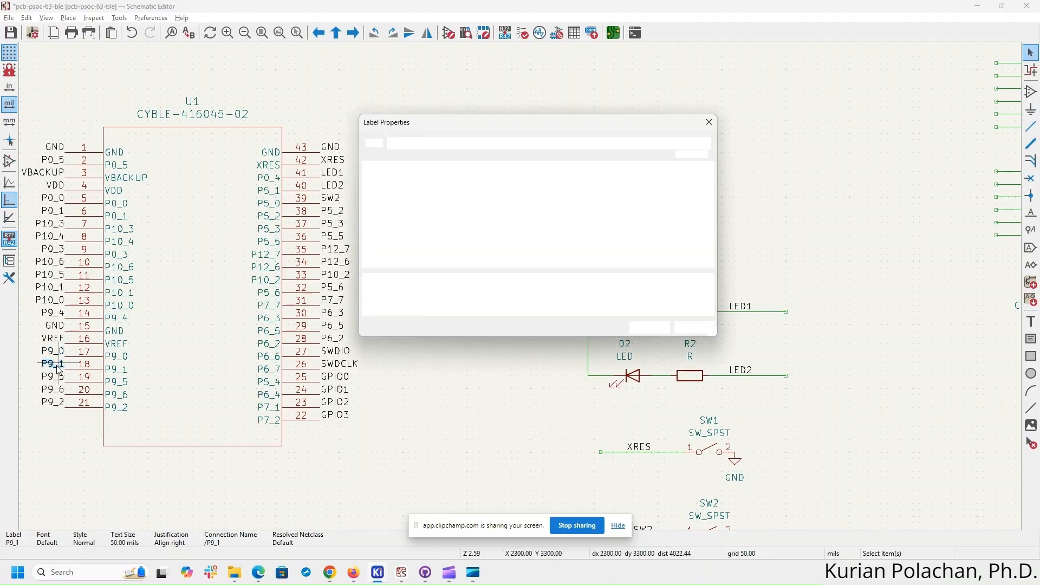
type("GPIO4")
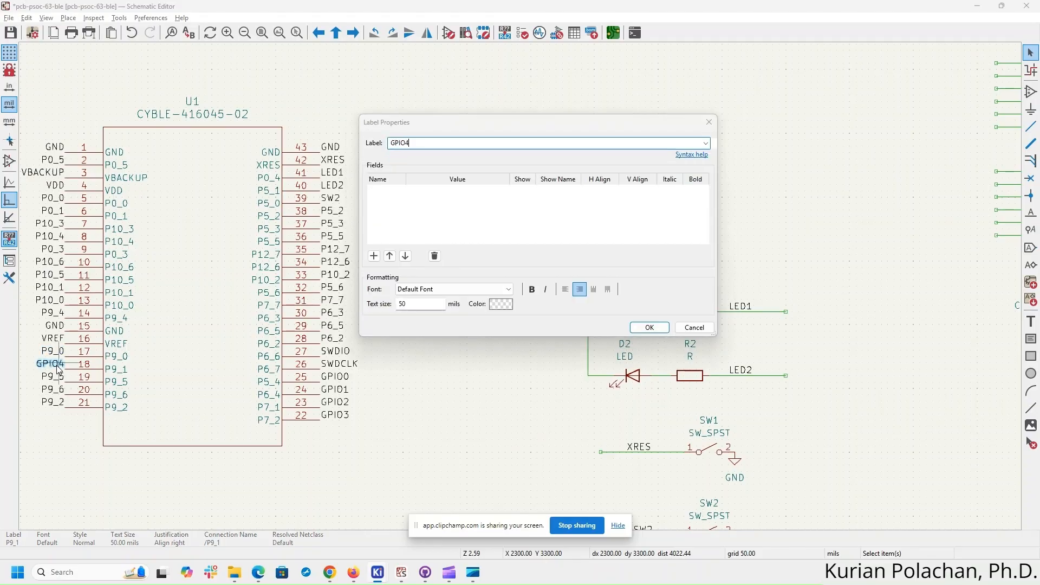
key("Return")
- Rename U1's pin 19, 20 and 21 labels (P9_5, P9_6, P9_2) to GPIO5, GPIO6, GPIO7
left_click(56, 376)
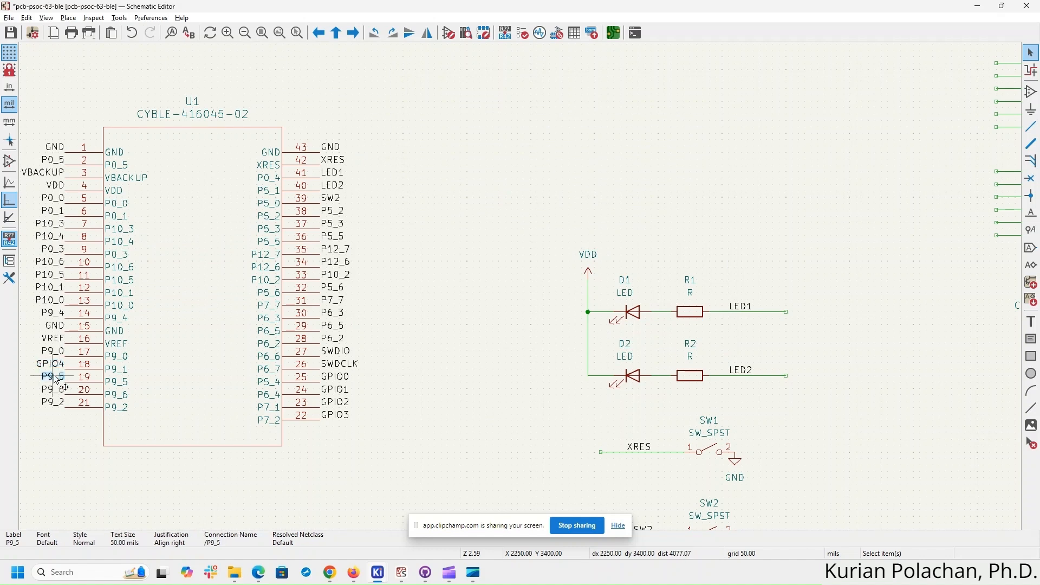
double_click(56, 379)
type("GPIO")
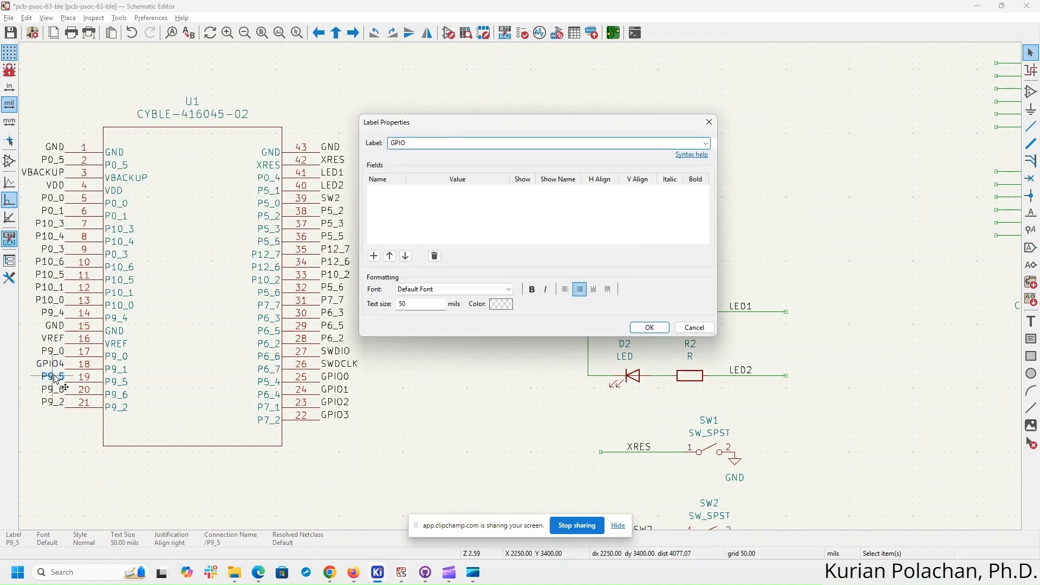
type("5")
key("Return")
left_click(58, 390)
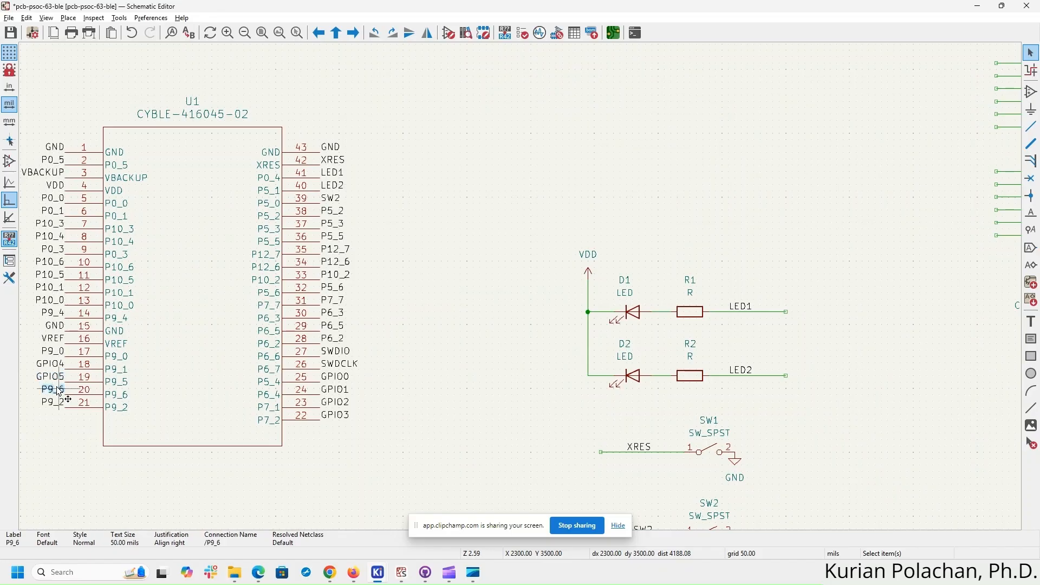
double_click(58, 390)
type("GPIO")
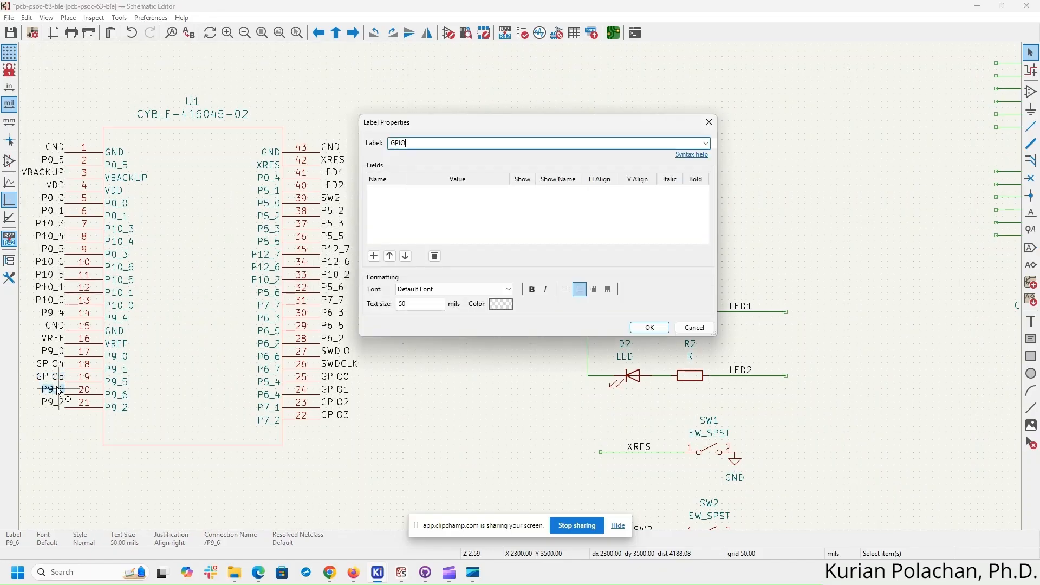
type("6")
key("Return")
left_click(59, 404)
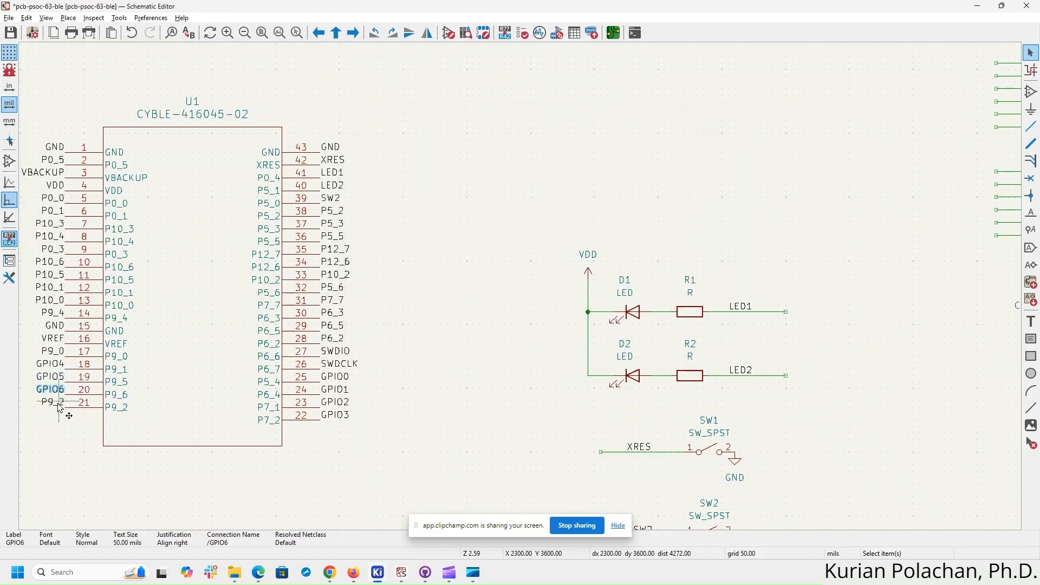
double_click(60, 407)
type("GPIO7")
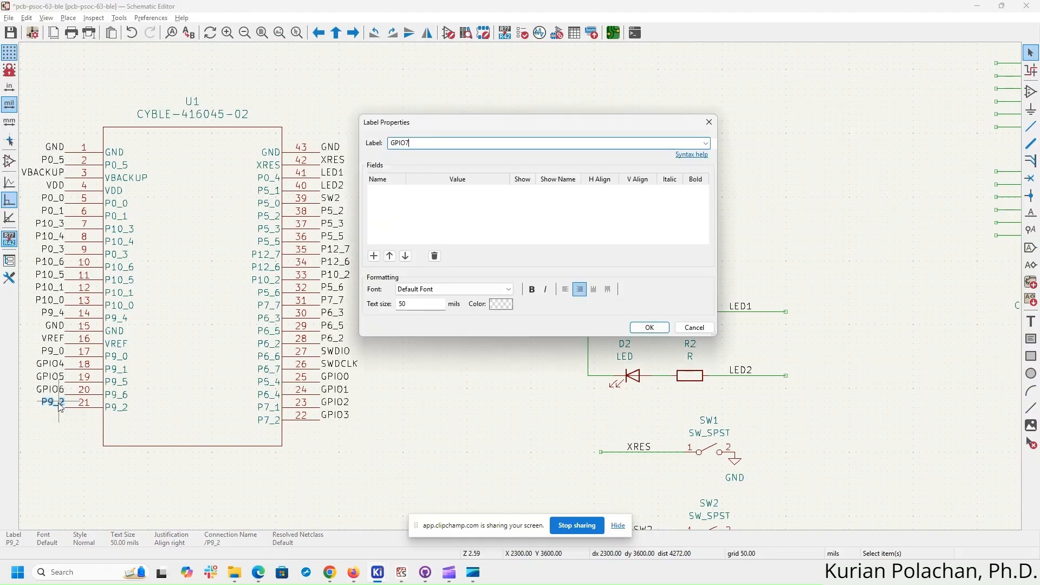
key("Return")
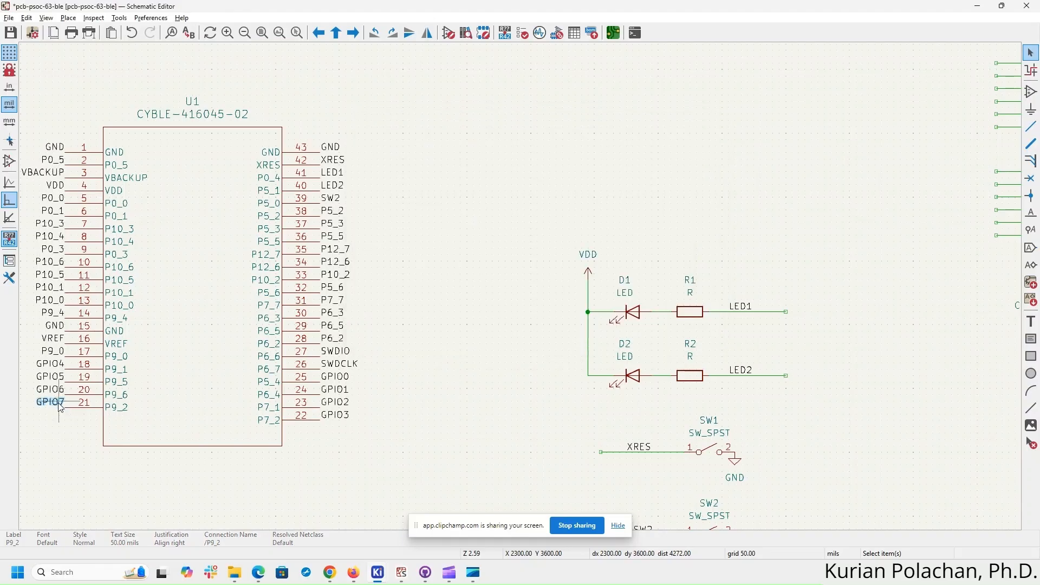
left_click(843, 216)
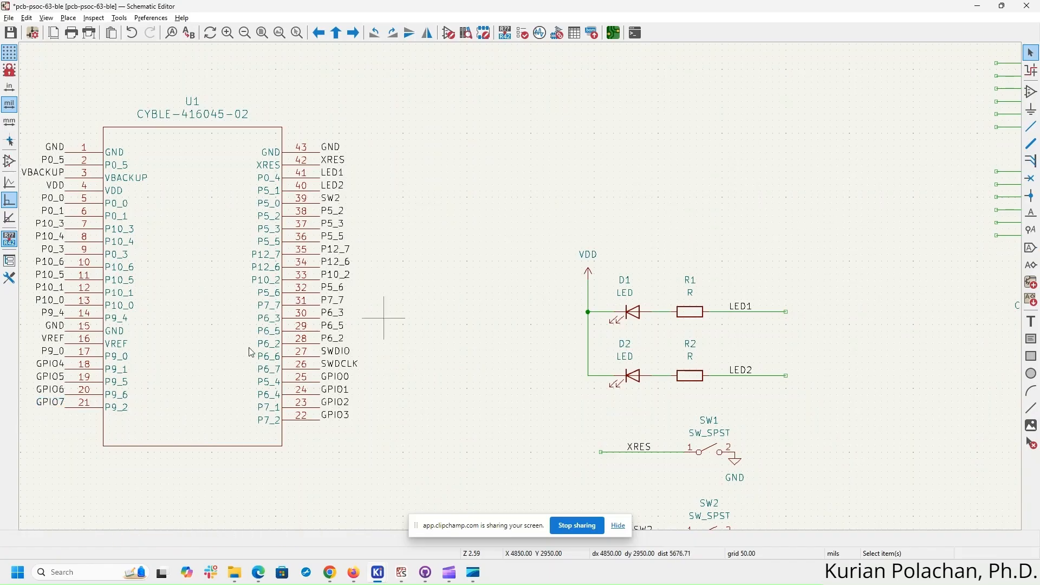
- Rename J3's pin 1 and 2 labels (P9_1, P9_5) to GPIO4 and GPIO5
middle_click_drag(830, 204, 498, 222)
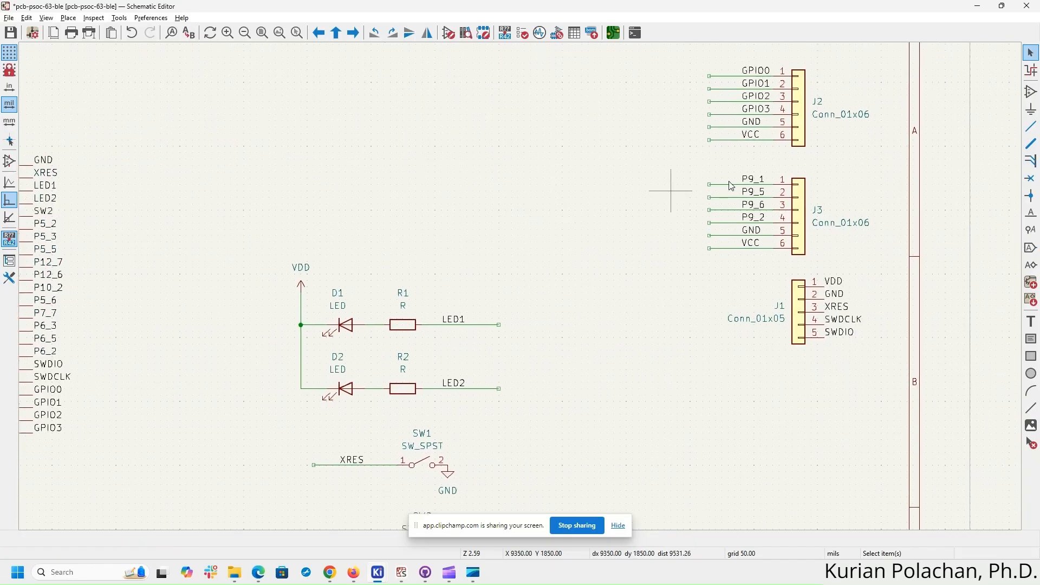
left_click(757, 180)
double_click(757, 183)
type("GPI")
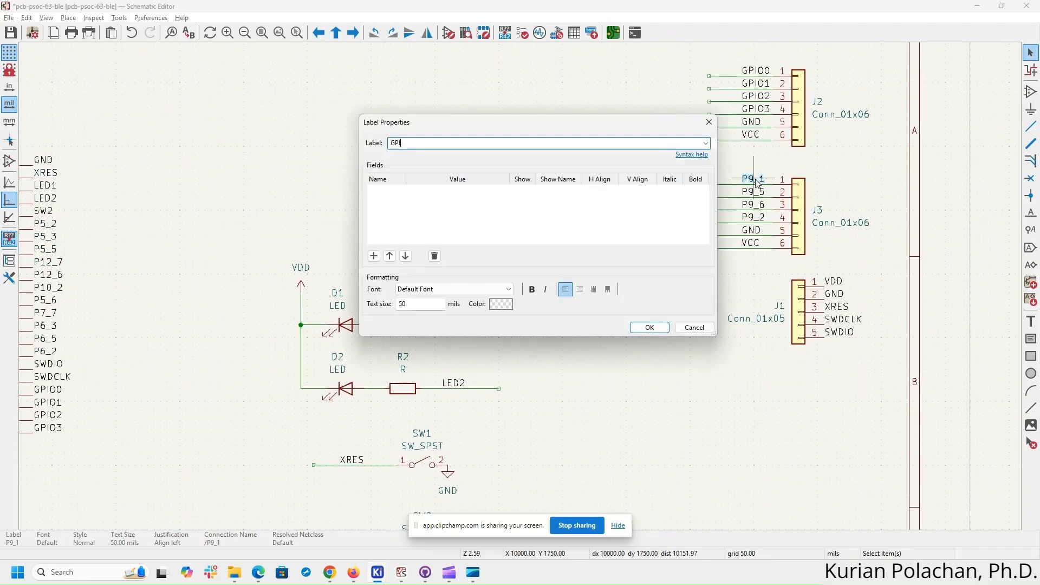
type("O4")
key("Return")
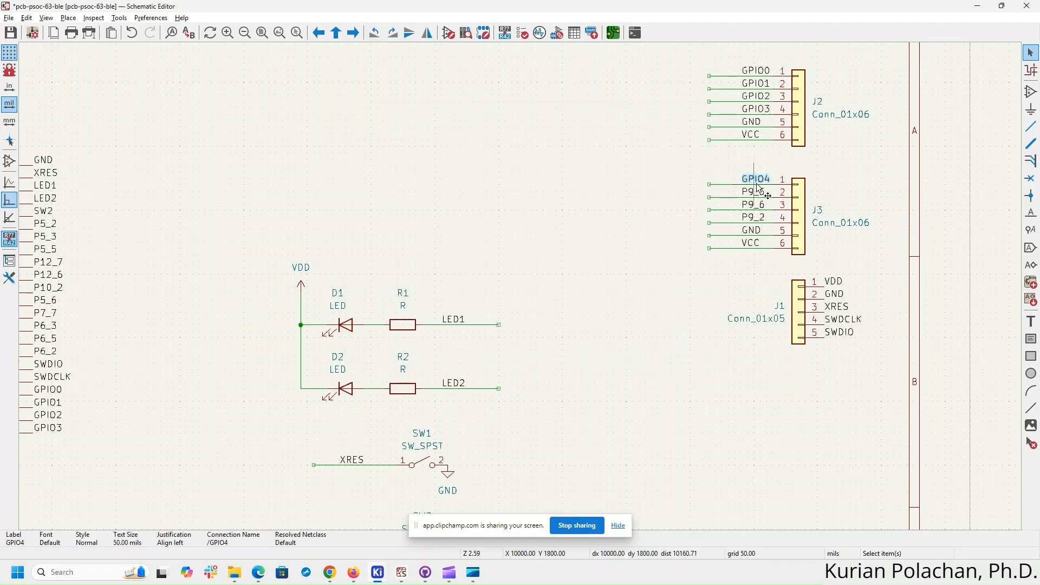
left_click(758, 193)
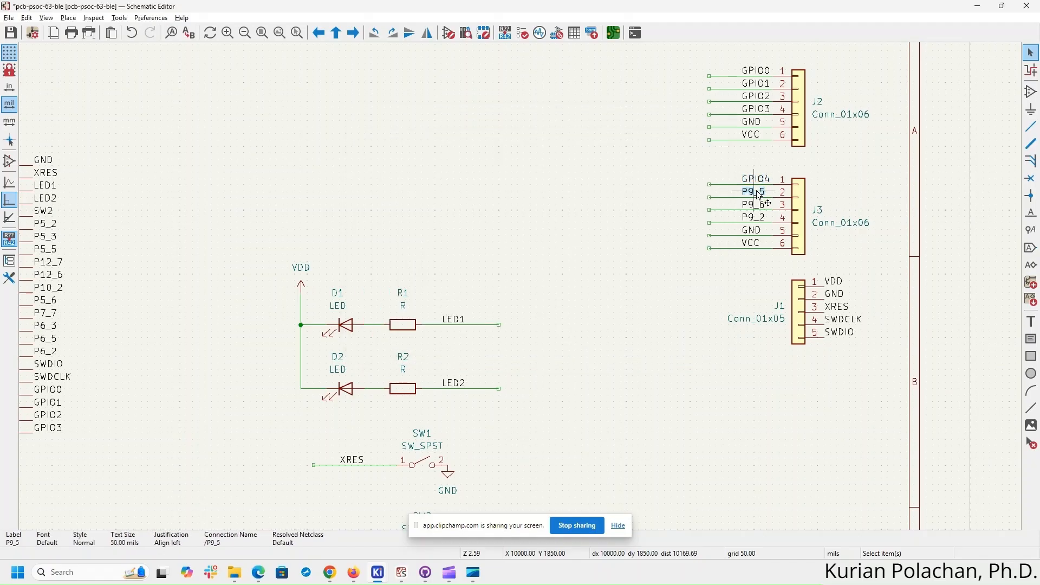
double_click(759, 193)
type("GPIO5")
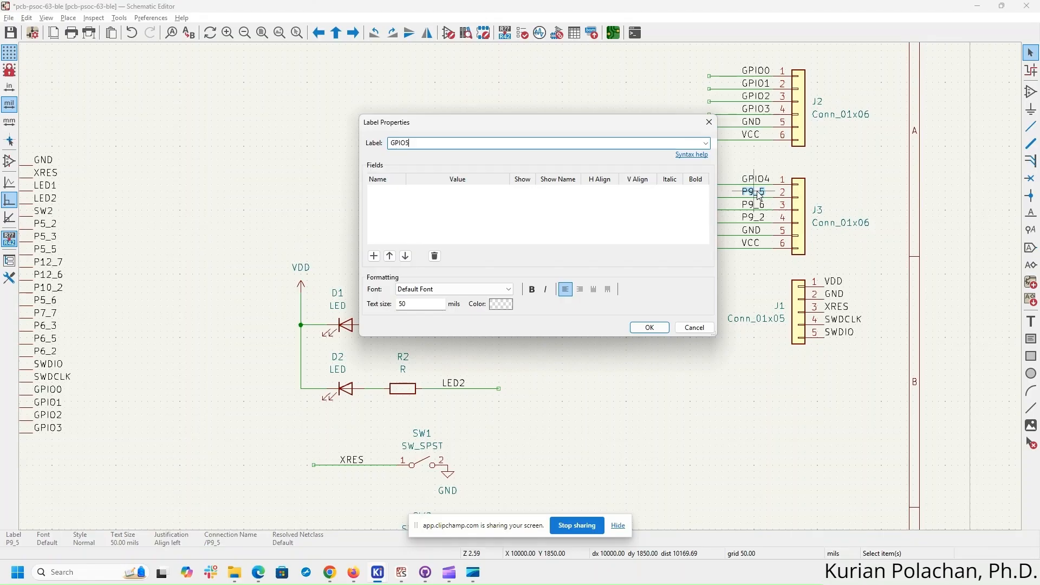
key("Return")
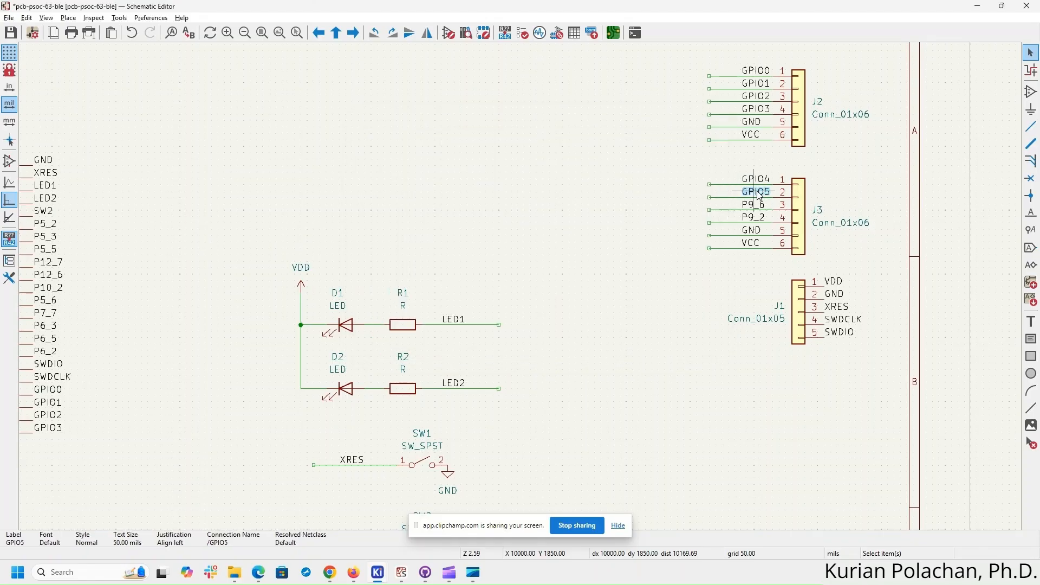
- Rename J3's pin 3 and 4 labels (P9_6, P9_2) to GPIO6 and GPIO7
left_click(757, 205)
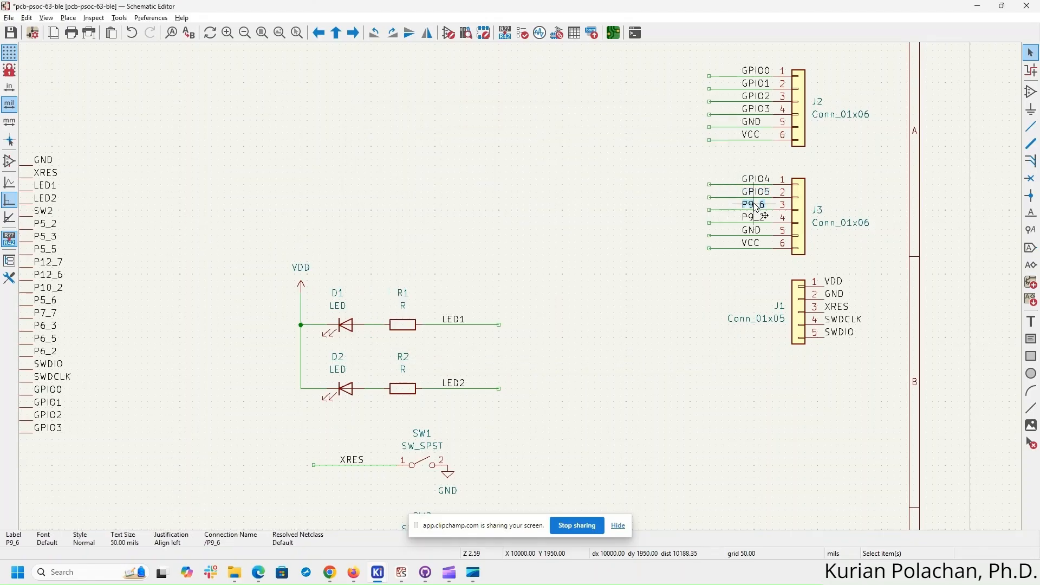
double_click(757, 207)
type("GPIO6")
key("Return")
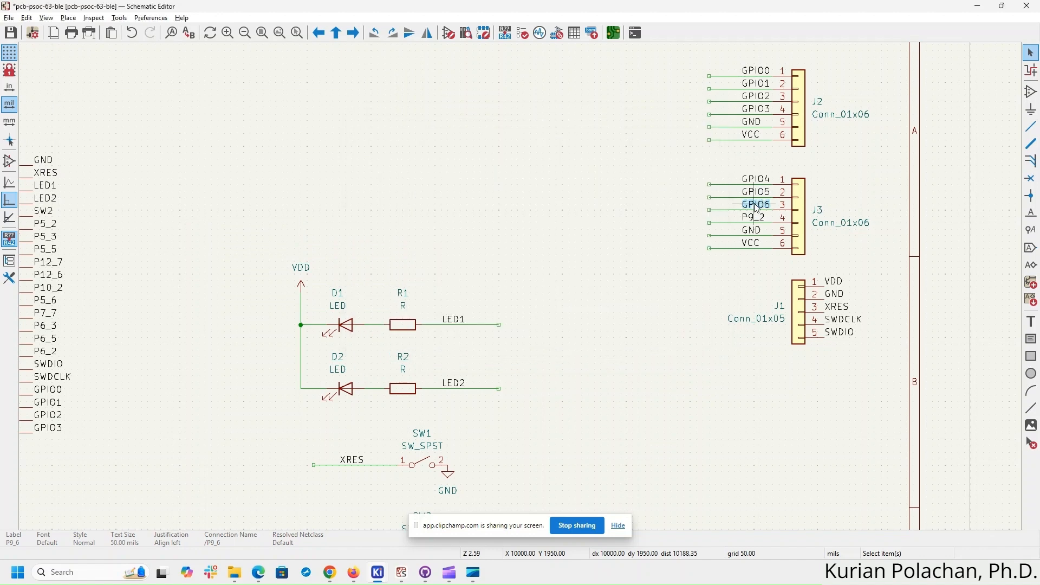
left_click(755, 222)
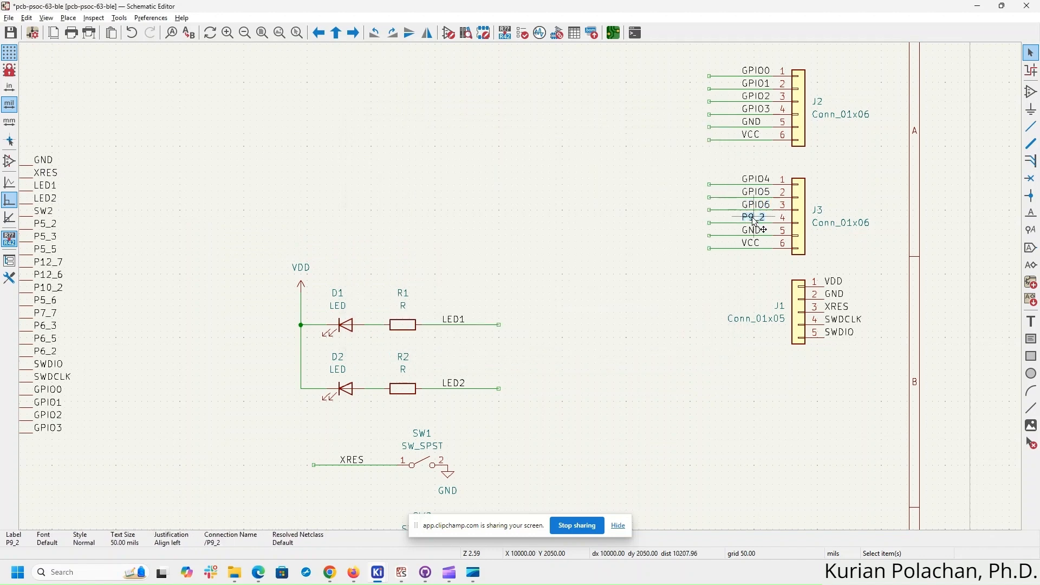
double_click(755, 222)
type("GPIO7")
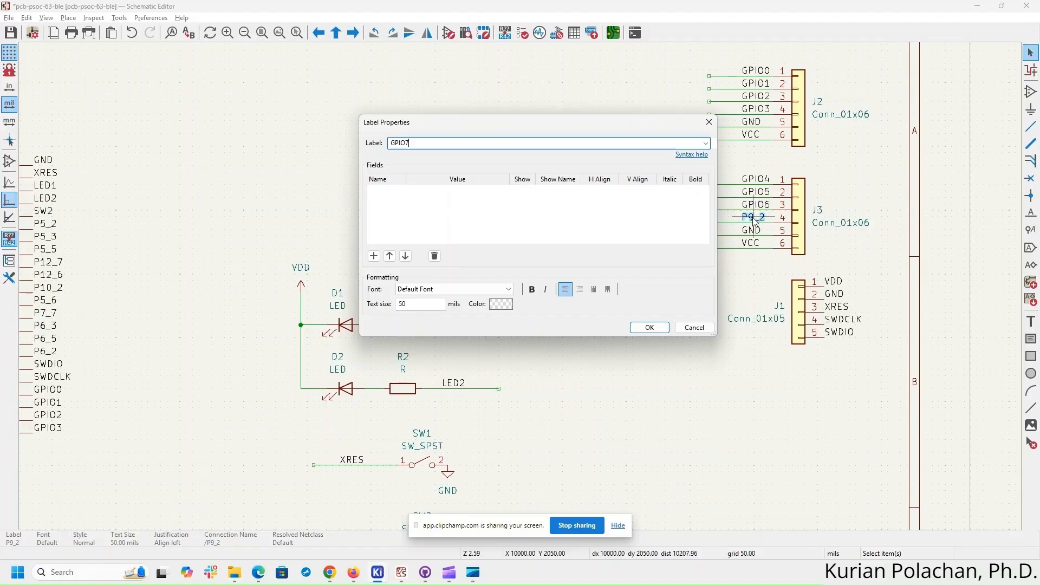
key("Return")
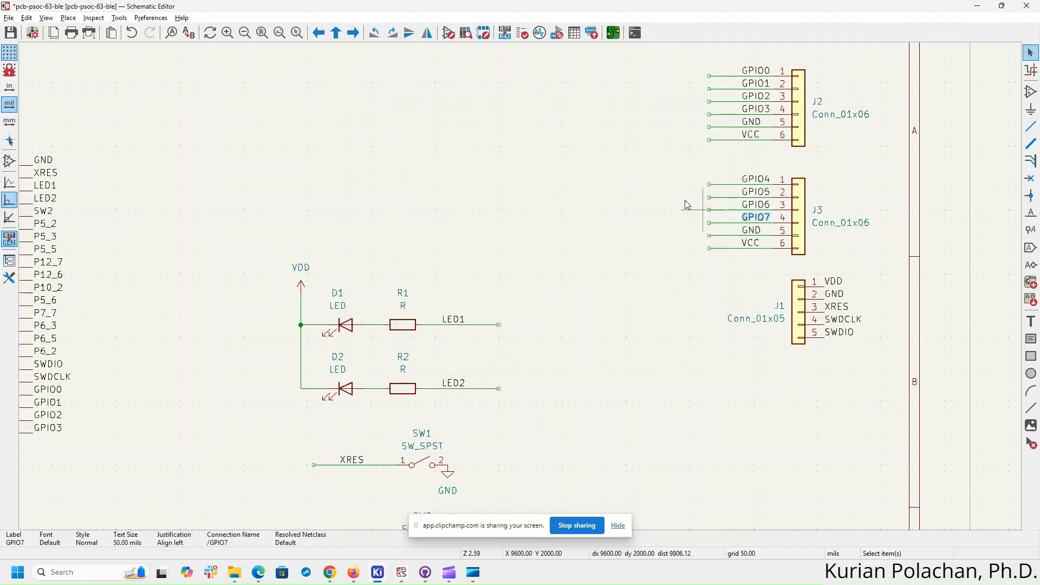
middle_click_drag(543, 191, 490, 198)
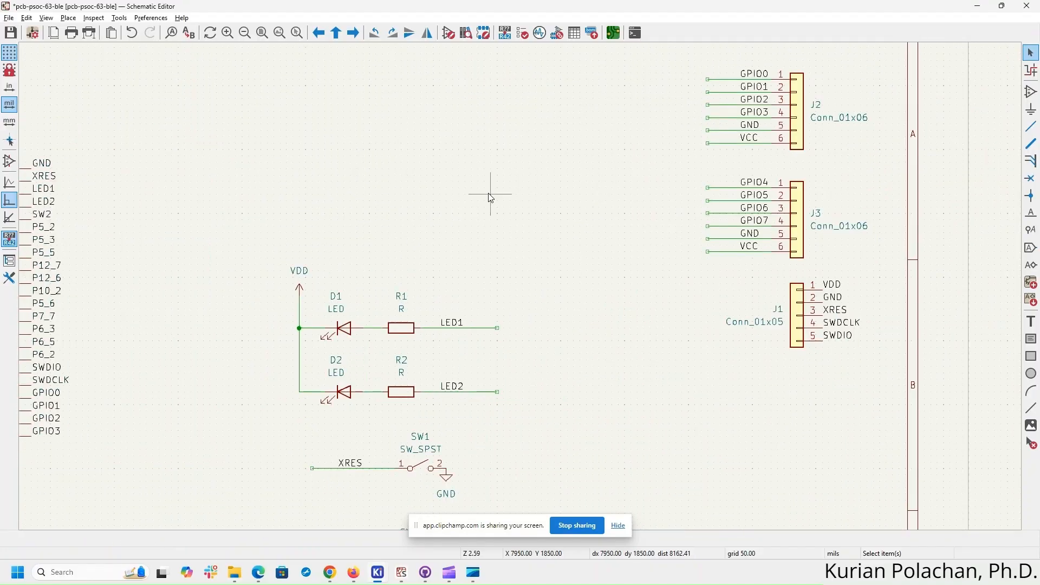
- Mirror connector J1 horizontally, move it beneath J3, and pan back to U1
left_click_drag(675, 263, 908, 367)
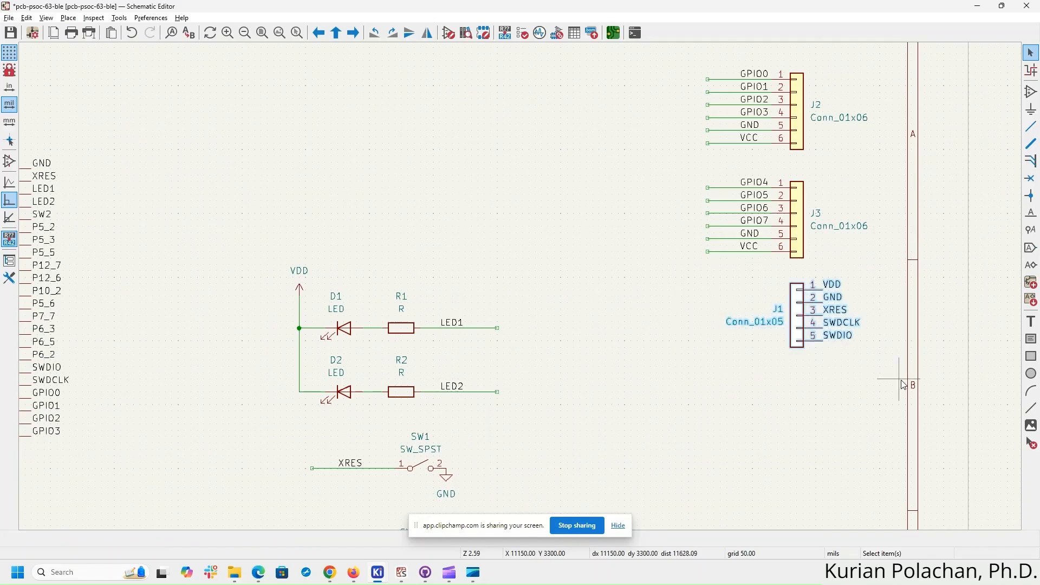
left_click(428, 34)
left_click_drag(772, 334, 798, 316)
left_click(727, 366)
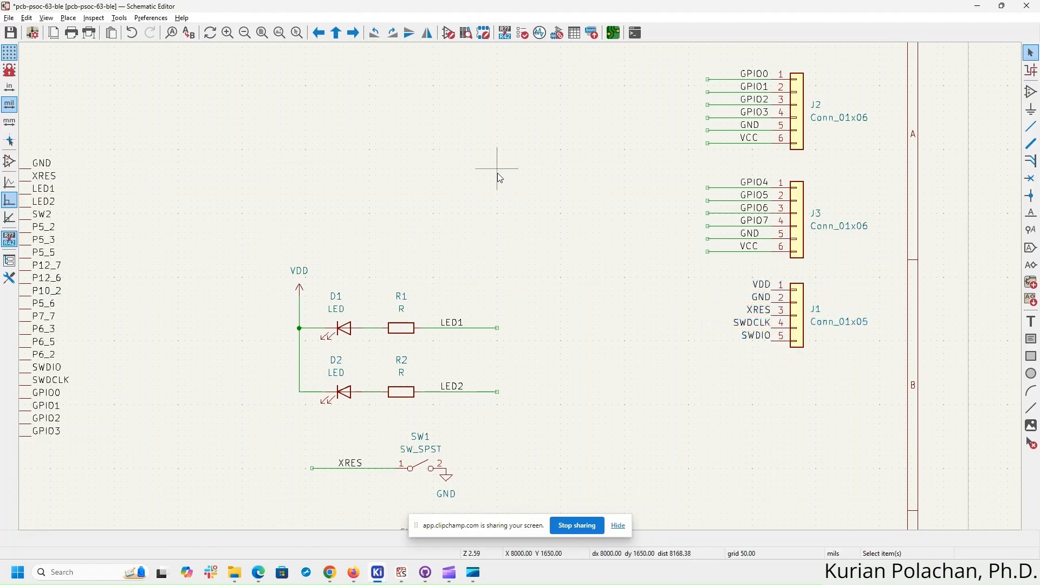
middle_click_drag(498, 174, 750, 166)
middle_click_drag(510, 203, 620, 157)
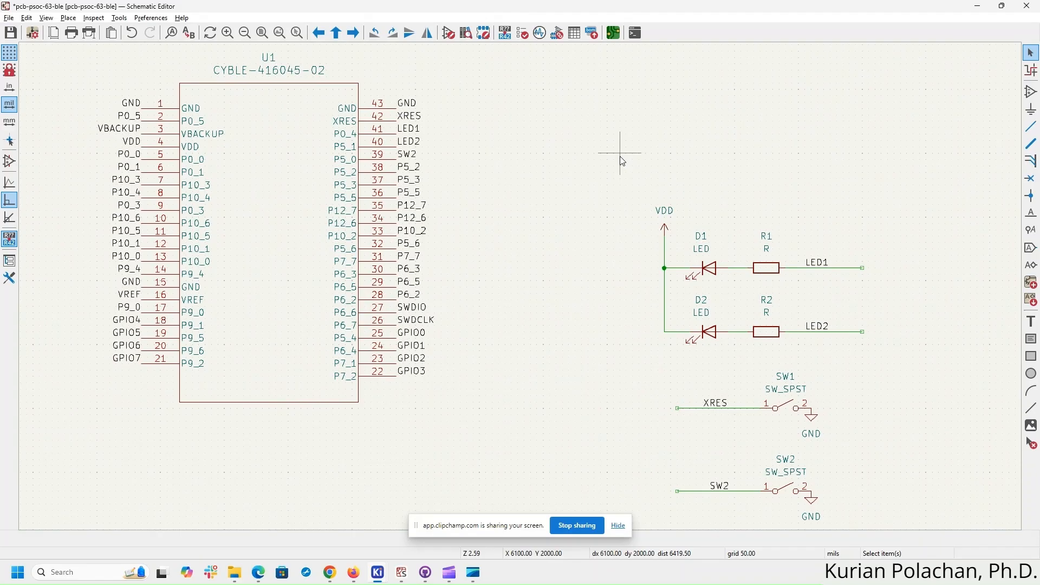
key("alt+Tab")
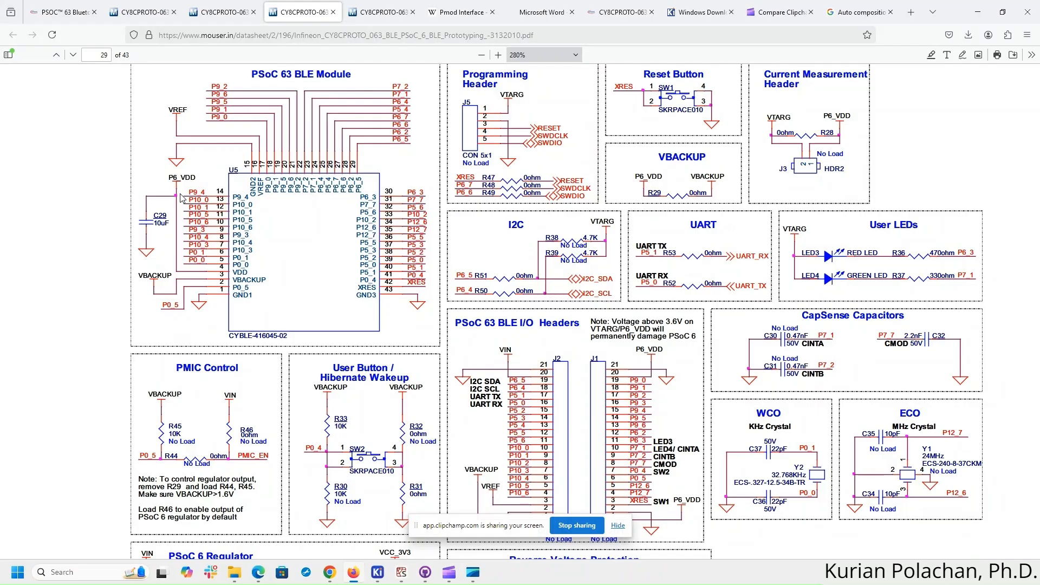
- Return from the datasheet to KiCad and start adding a new symbol
key("alt+Tab")
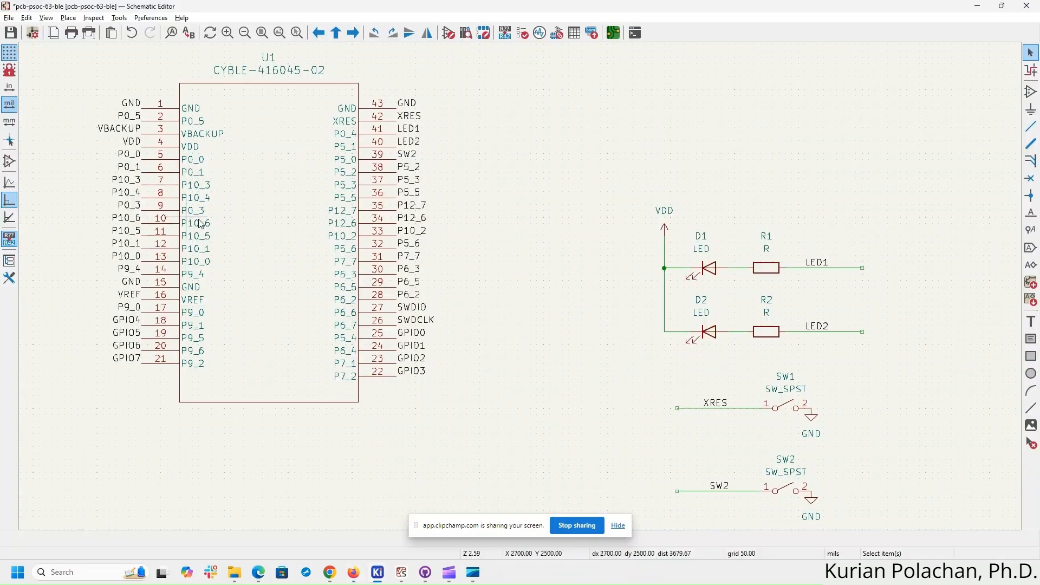
left_click(1035, 98)
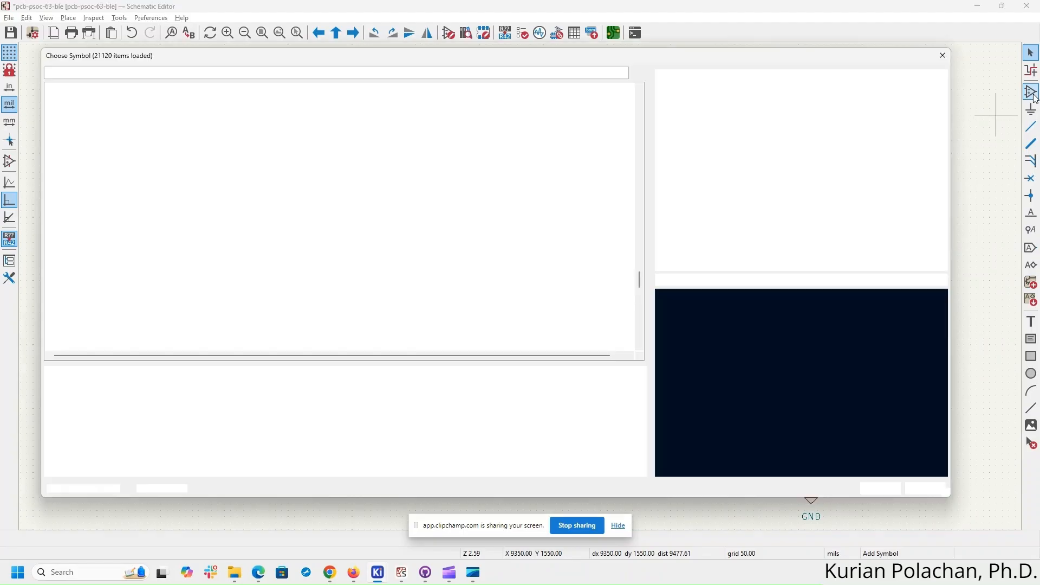
- Place capacitor C1 with the 0603 HandSolder footprint above the VDD LED circuit
type("gndC")
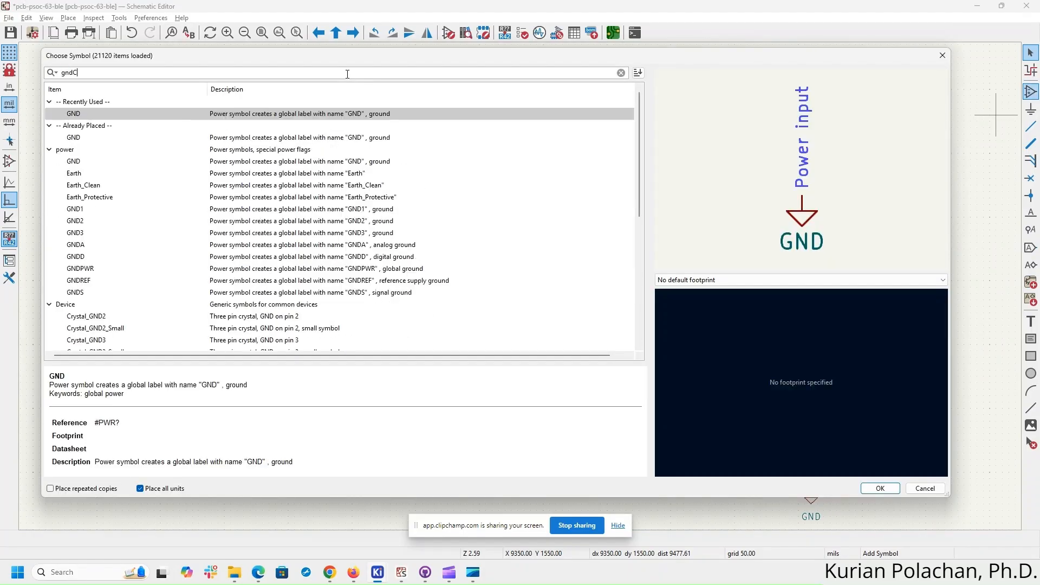
double_click(347, 74)
key("BackSpace")
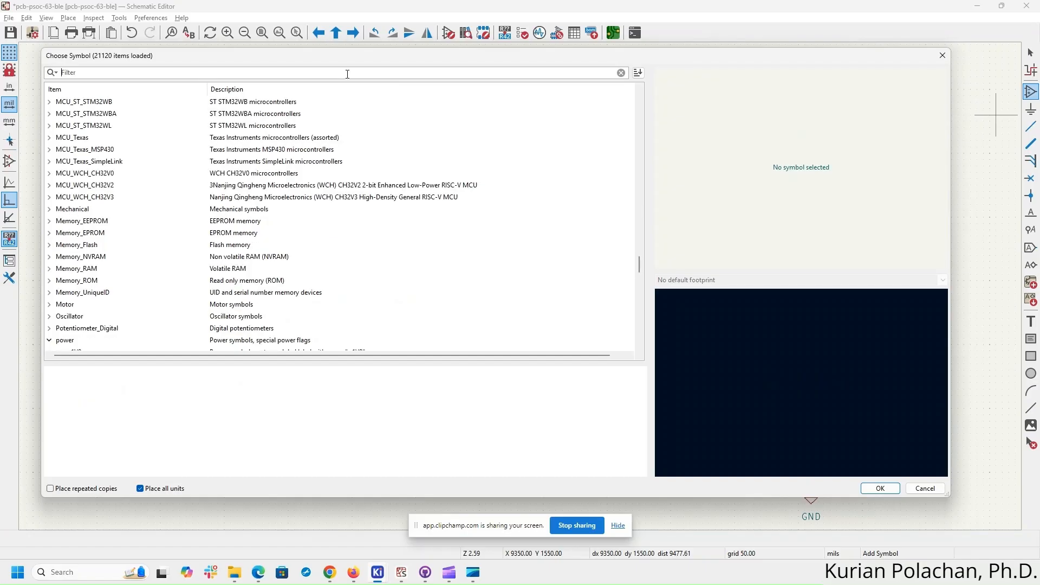
type("C")
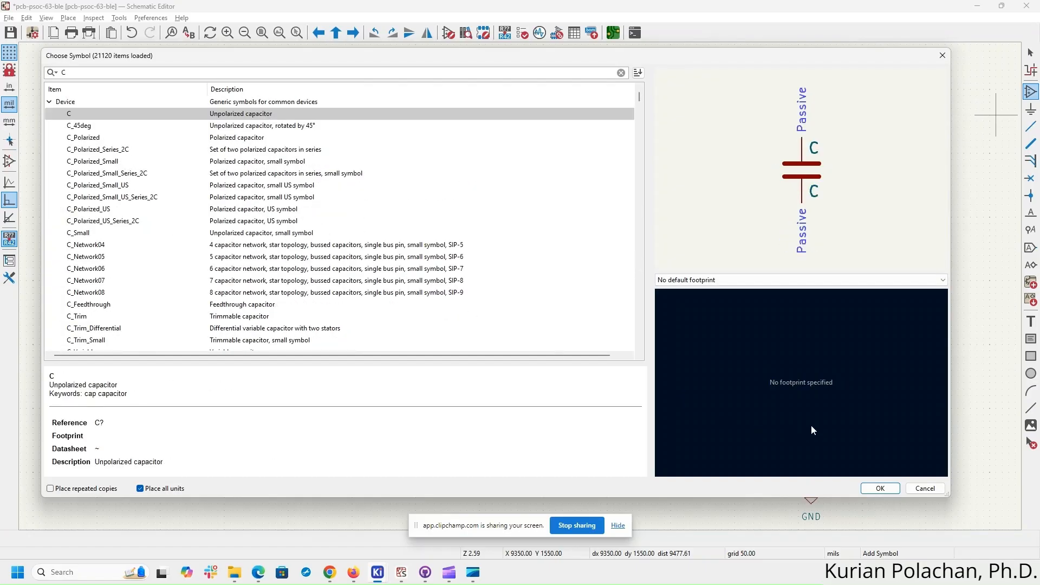
left_click(889, 281)
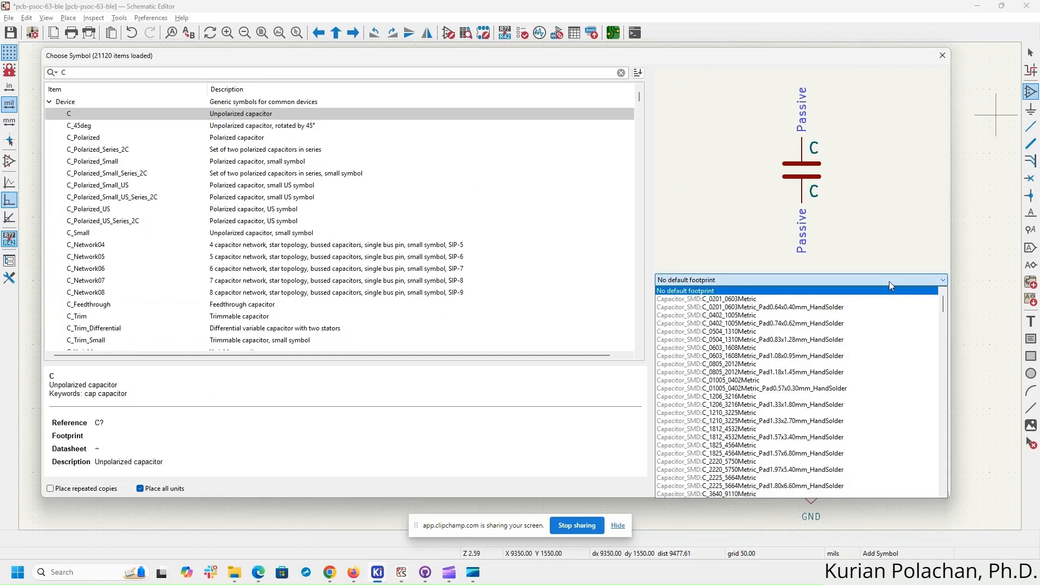
left_click(715, 358)
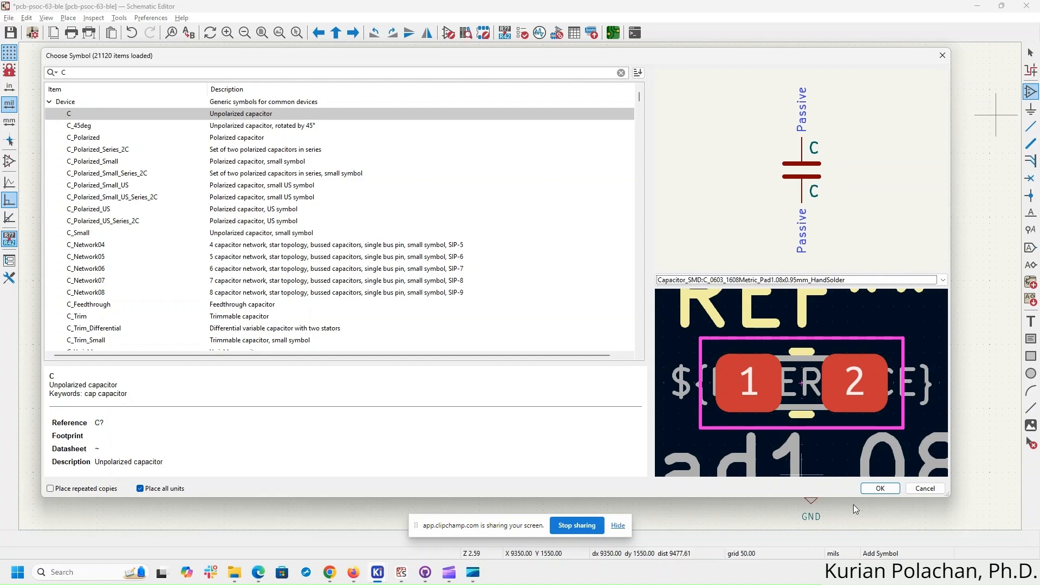
left_click(884, 489)
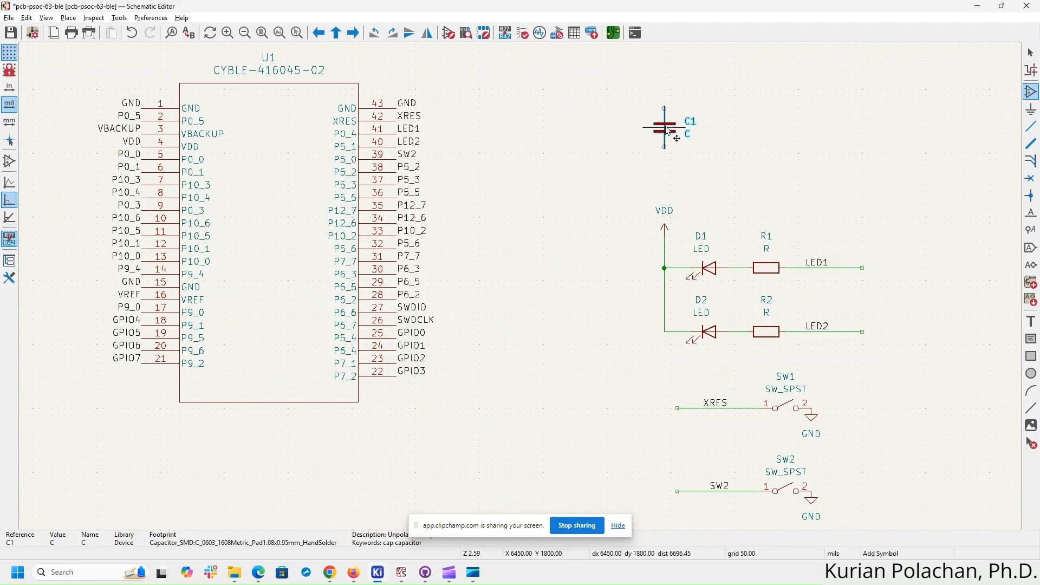
left_click(665, 128)
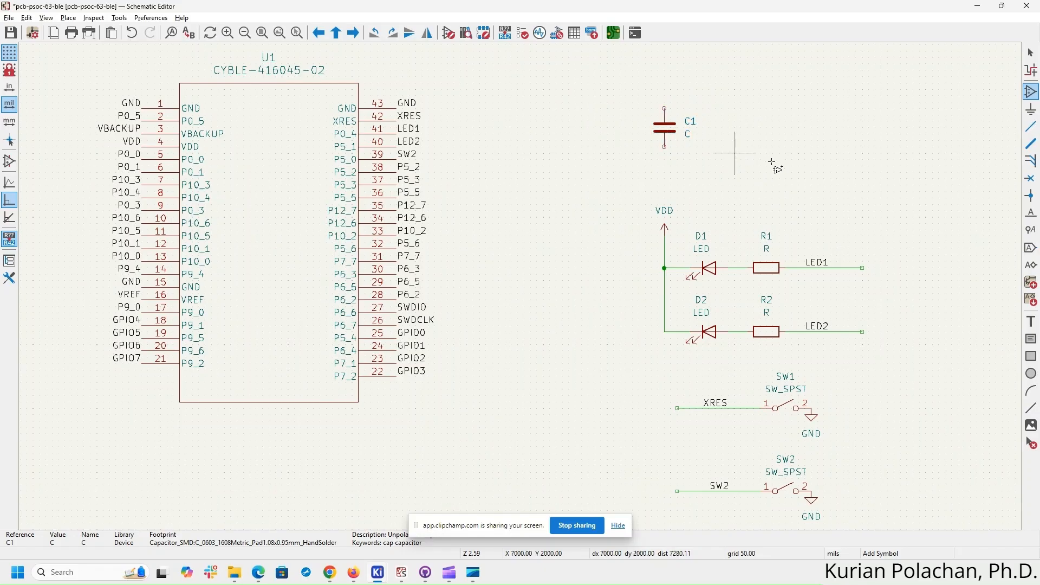
left_click(637, 193)
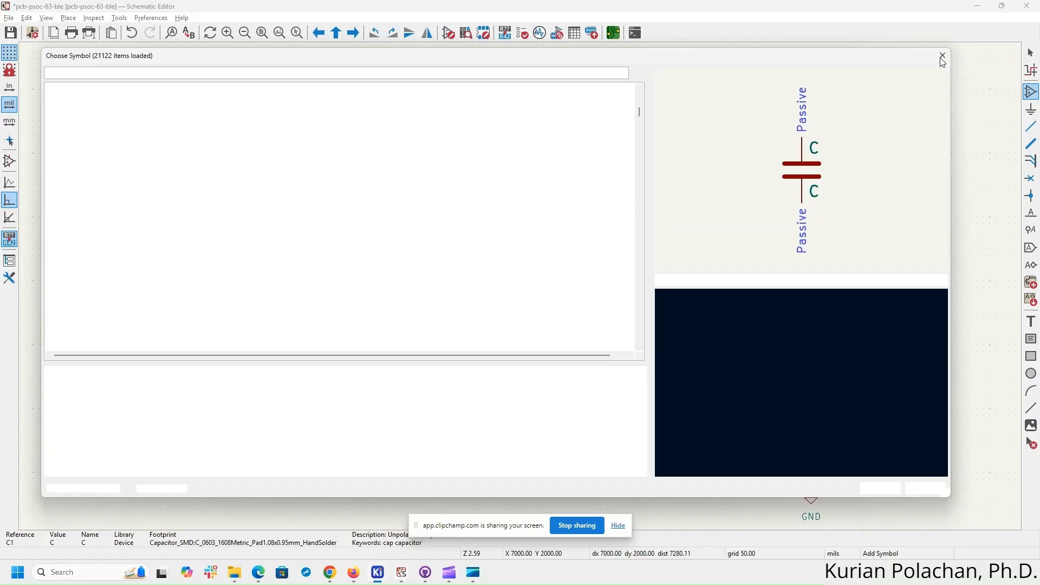
- Close the symbol chooser and duplicate the VDD power symbol onto C1's top pin
left_click(943, 55)
left_click_drag(627, 193, 690, 245)
key("ctrl+d")
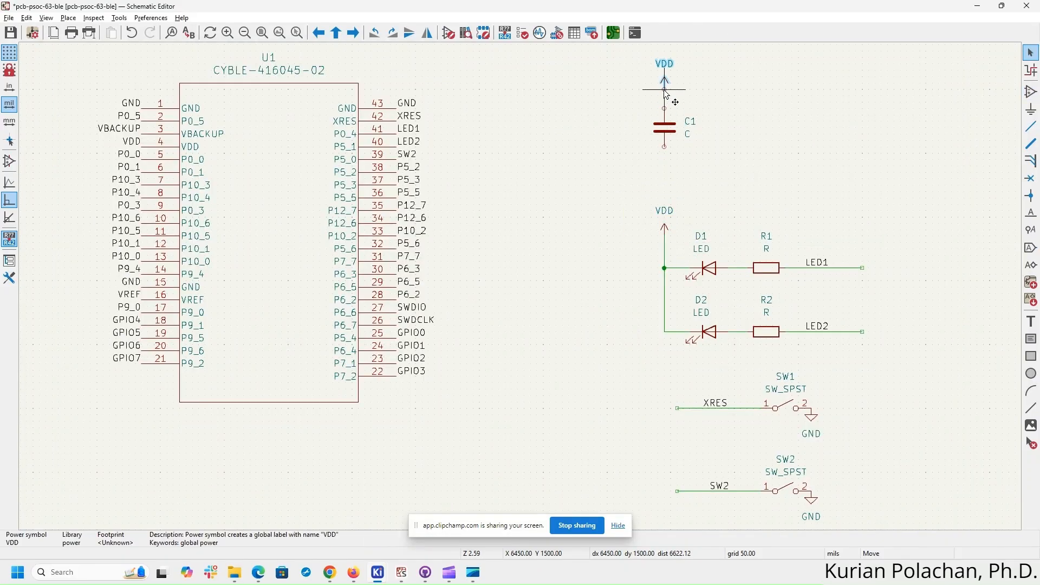
left_click(665, 107)
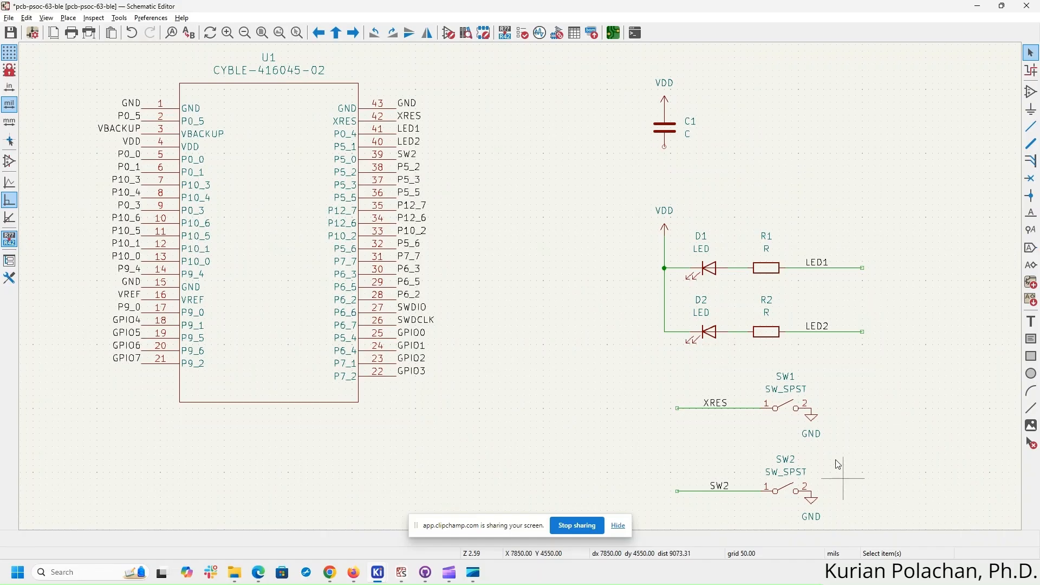
- Duplicate the GND symbol below SW1 onto C1's bottom pin
left_click(812, 420)
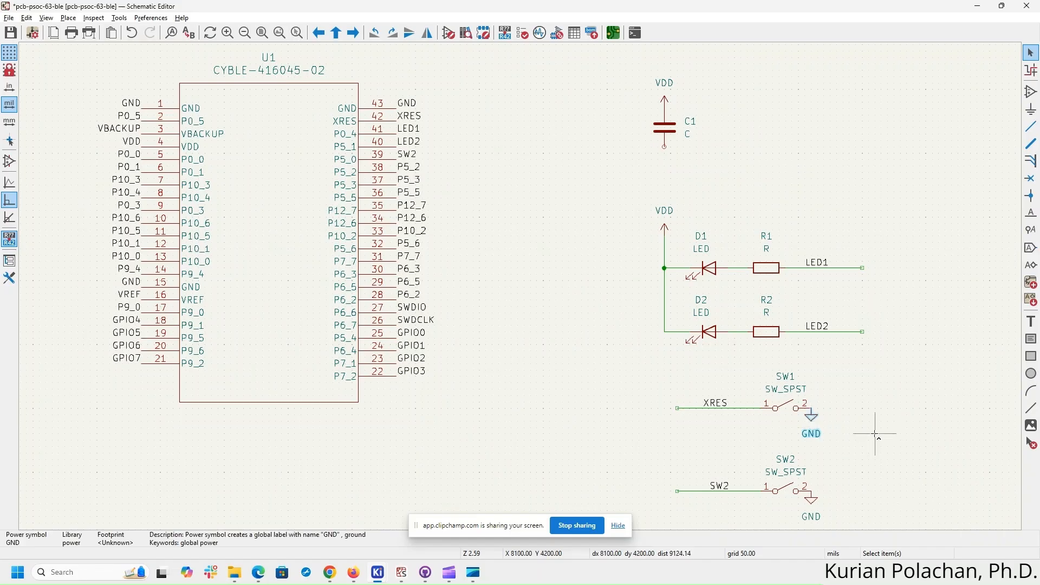
key("ctrl+d")
left_click(666, 152)
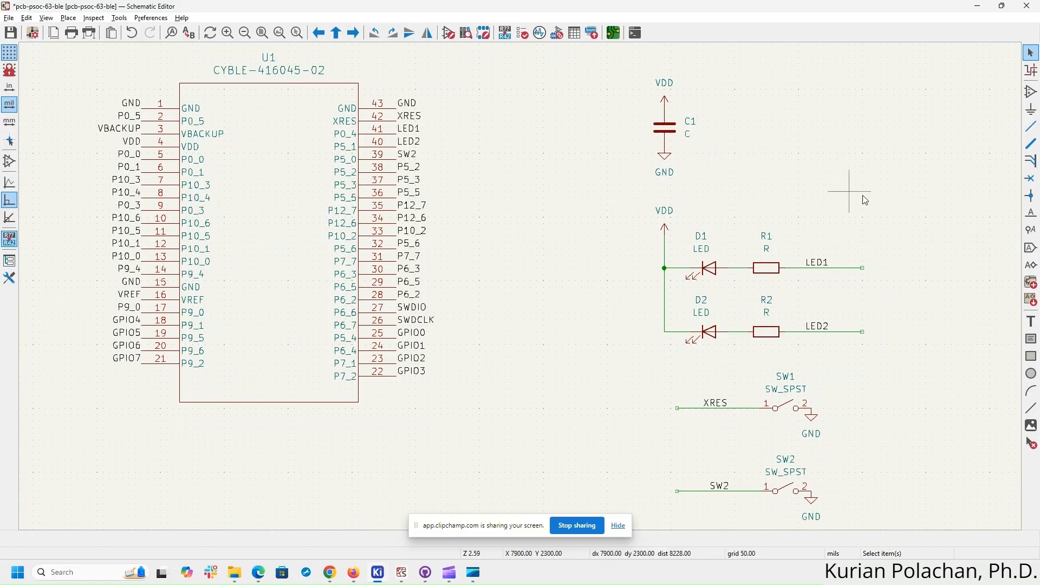
mouse_move(864, 195)
middle_mouse_down()
mouse_move(768, 157)
mouse_move(771, 182)
mouse_move(859, 203)
middle_mouse_up()
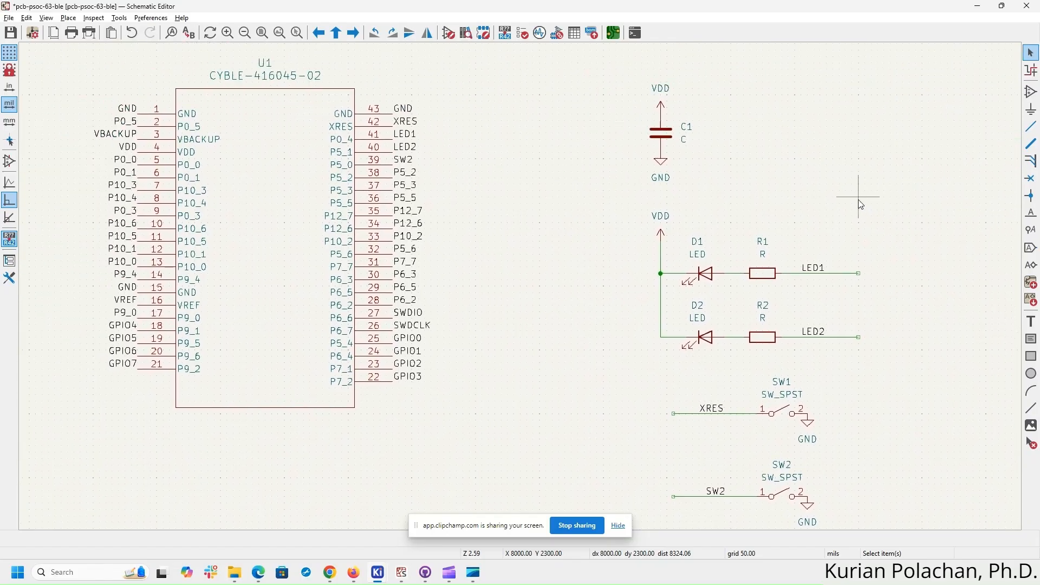
key("alt+Tab")
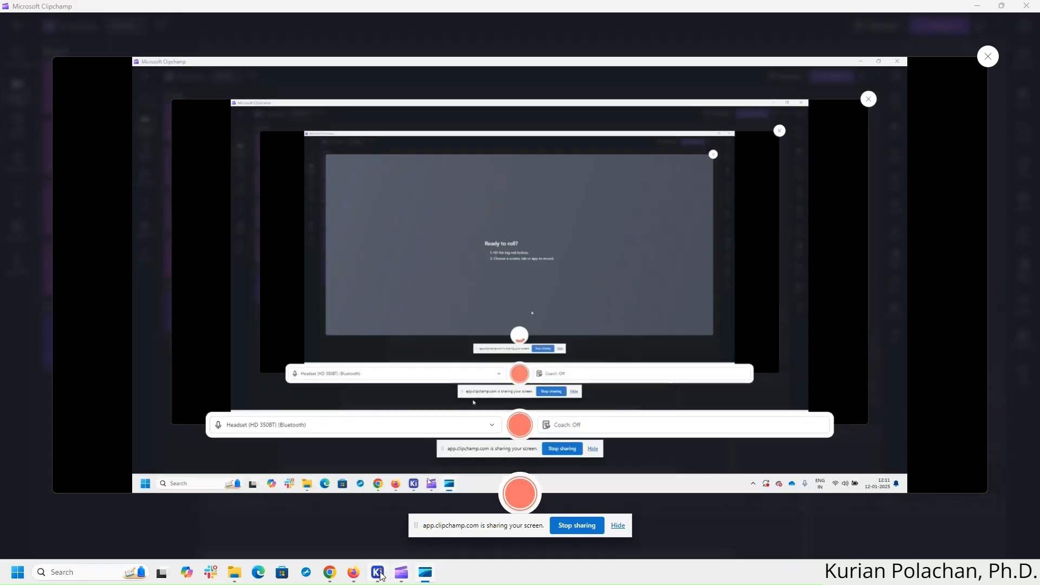
- Check the reference datasheet in Firefox, then return to KiCad to add a symbol
mouse_move(381, 576)
left_click(585, 520)
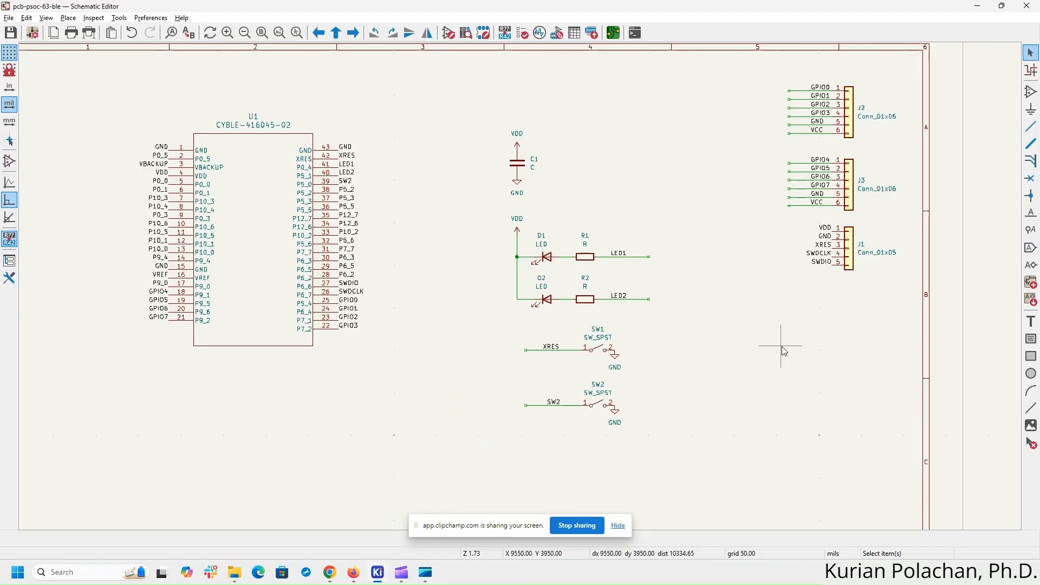
mouse_move(354, 573)
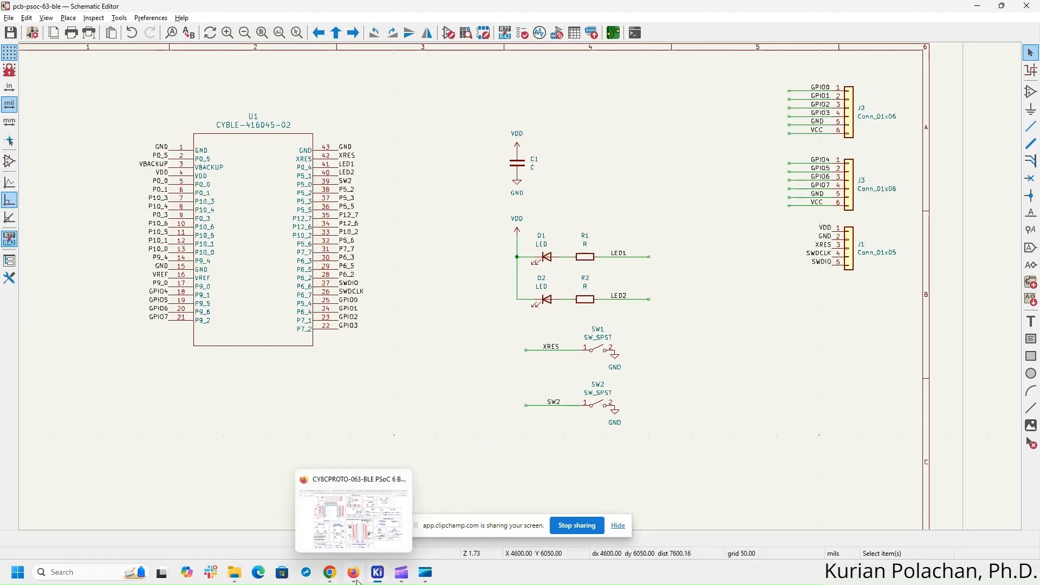
left_click(353, 498)
left_click(849, 494)
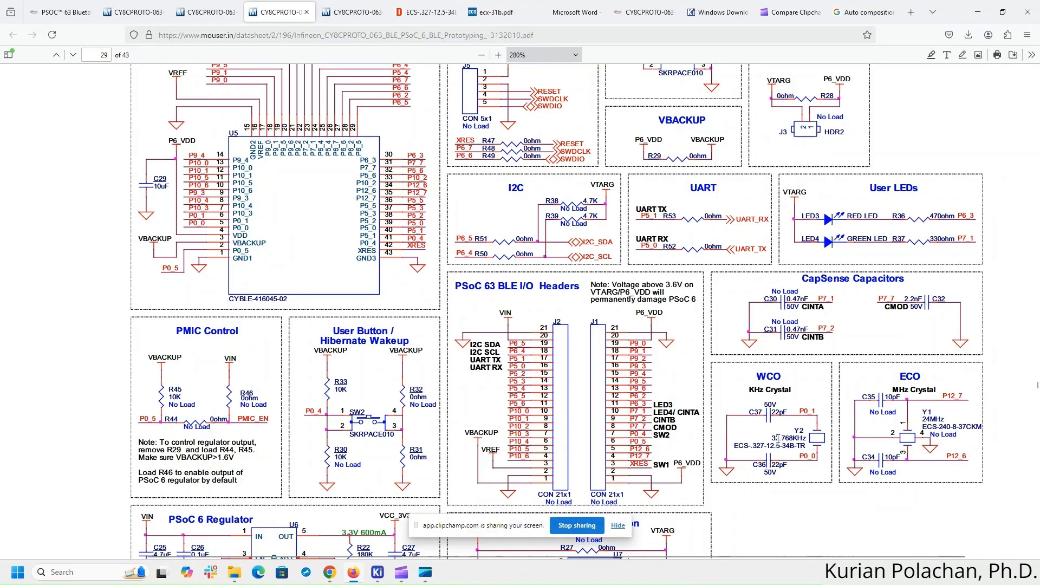
mouse_move(377, 572)
left_click(423, 520)
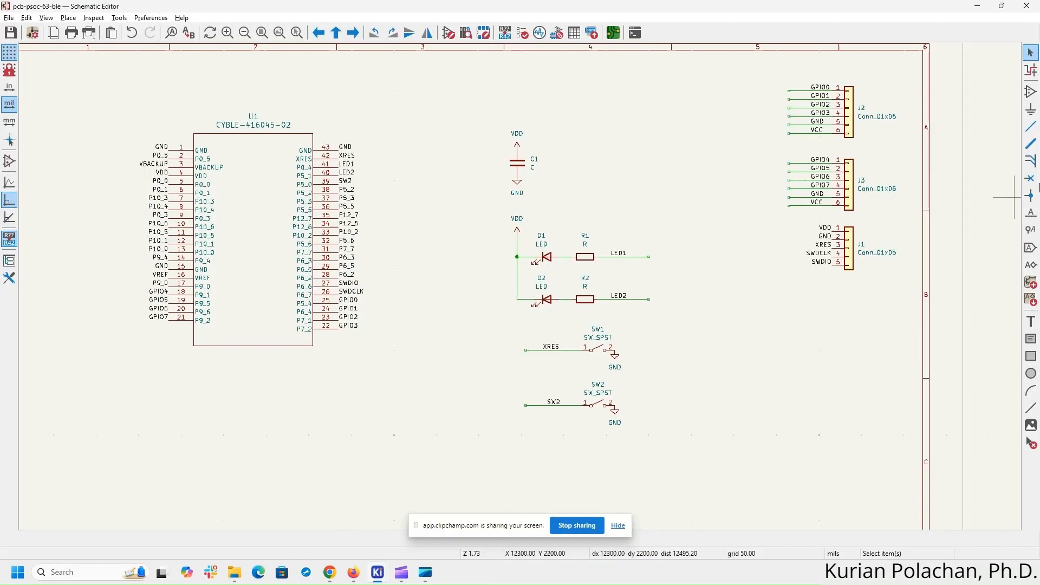
left_click(1031, 92)
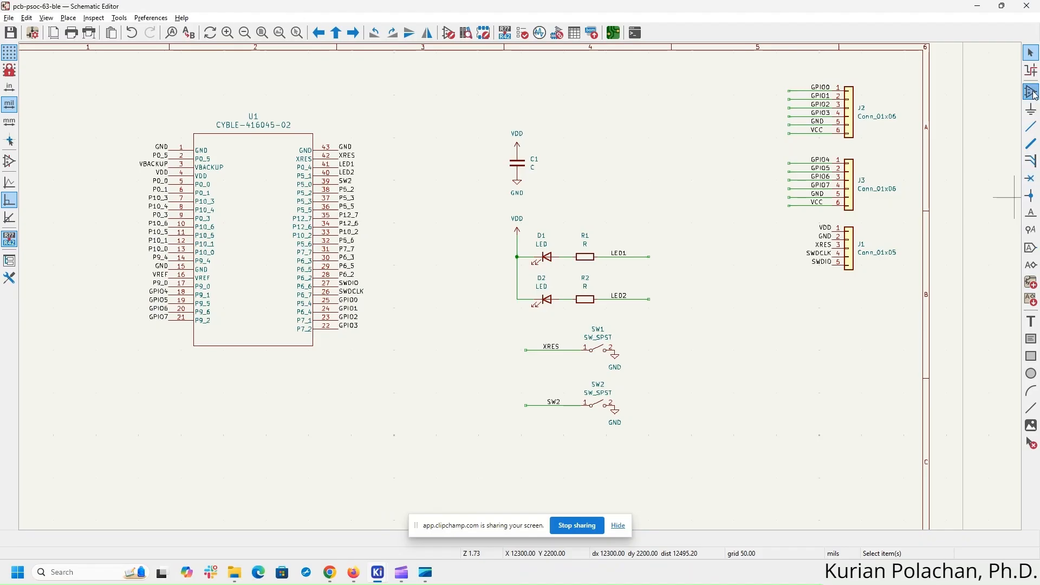
- Place a two-pin Crystal symbol Y1 with no footprint to the right of the switches
left_click(782, 336)
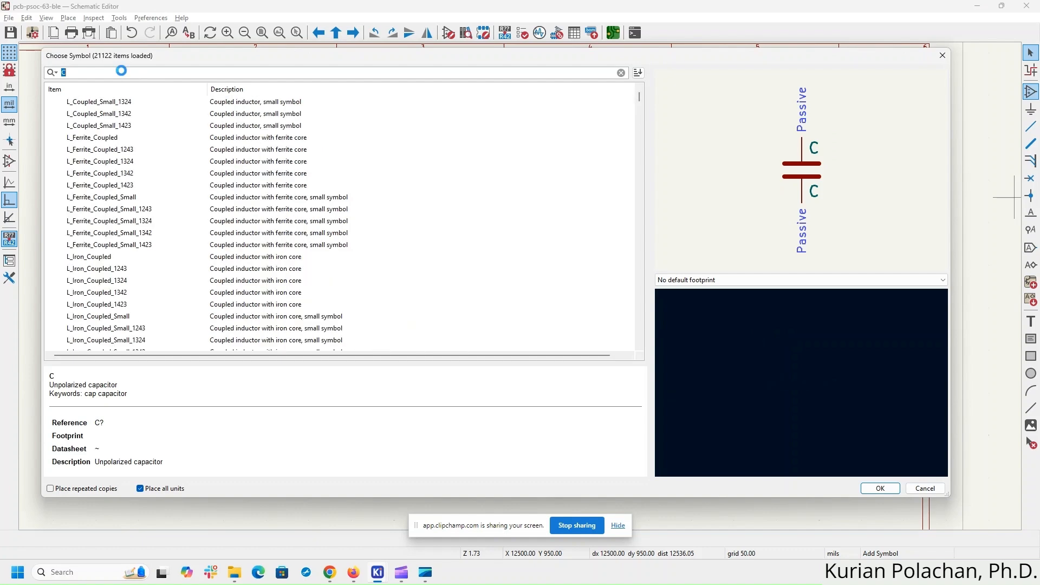
type("crystal")
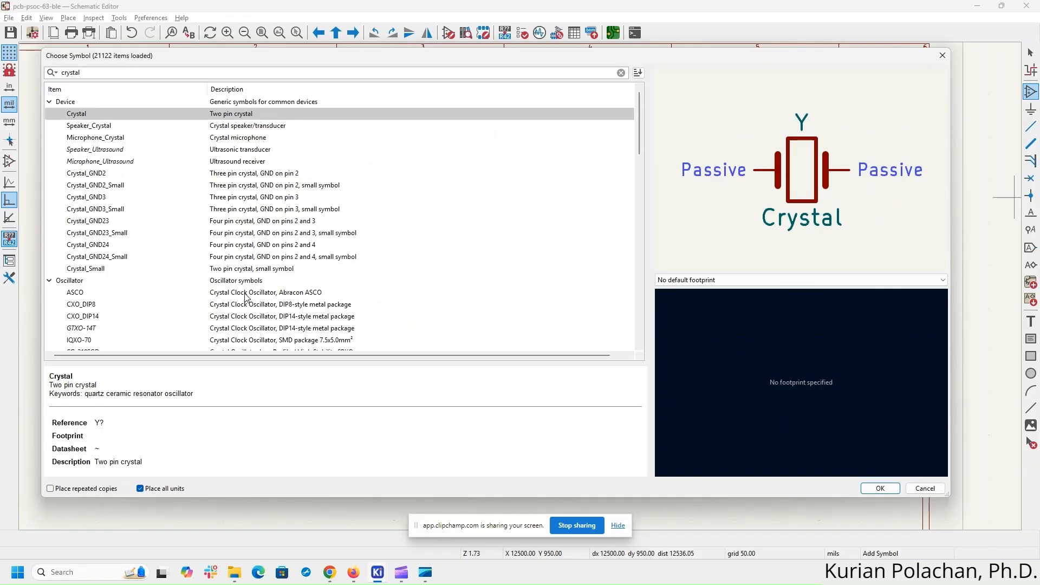
left_click(241, 268)
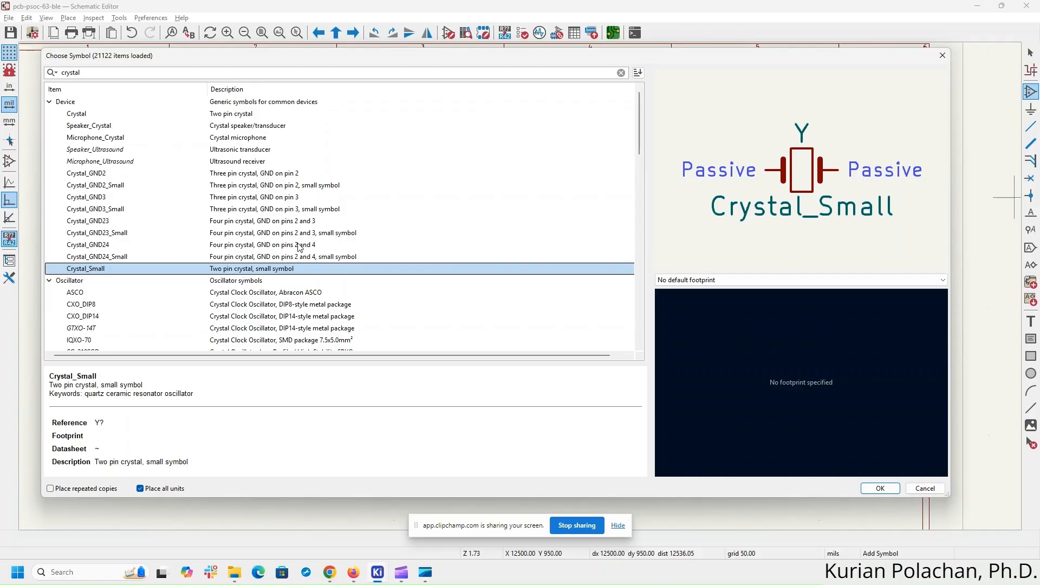
left_click(105, 114)
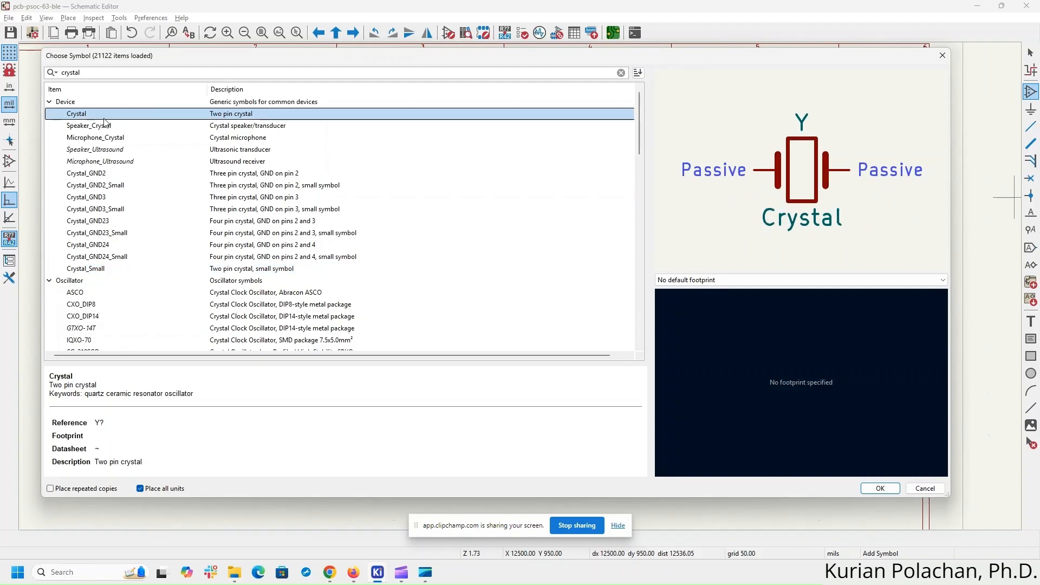
left_click(691, 280)
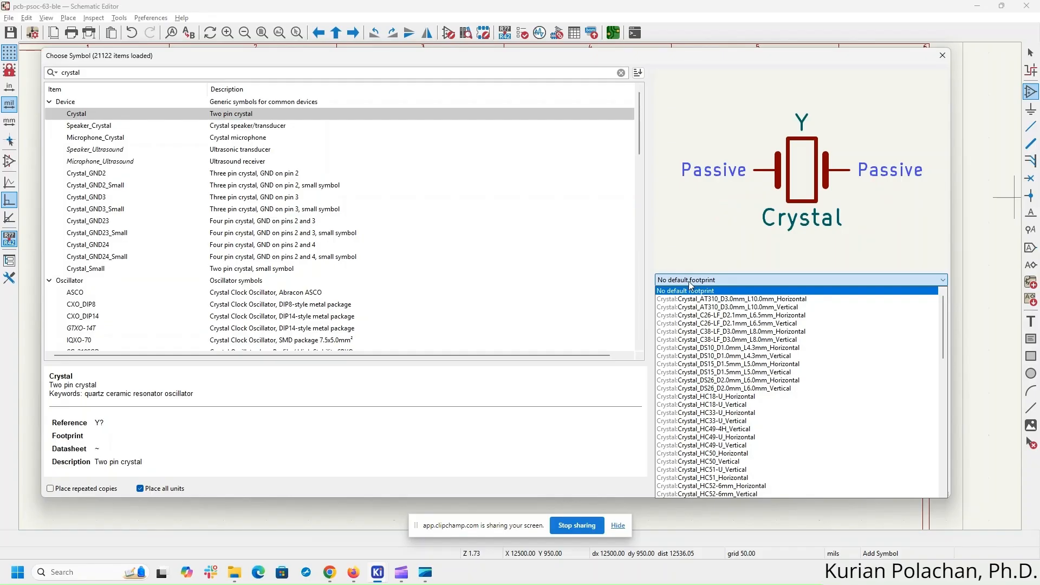
left_click(690, 284)
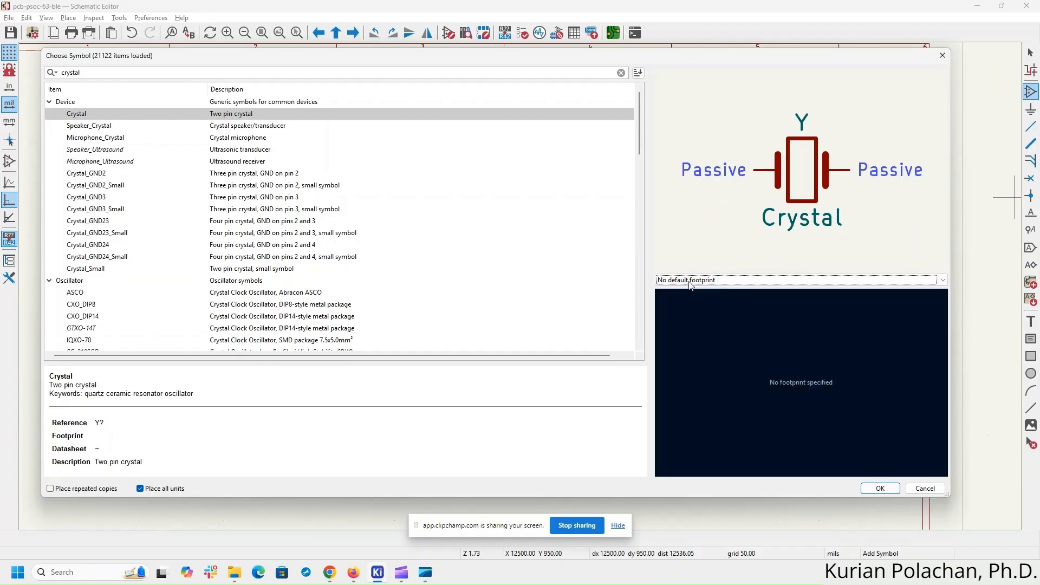
left_click(892, 491)
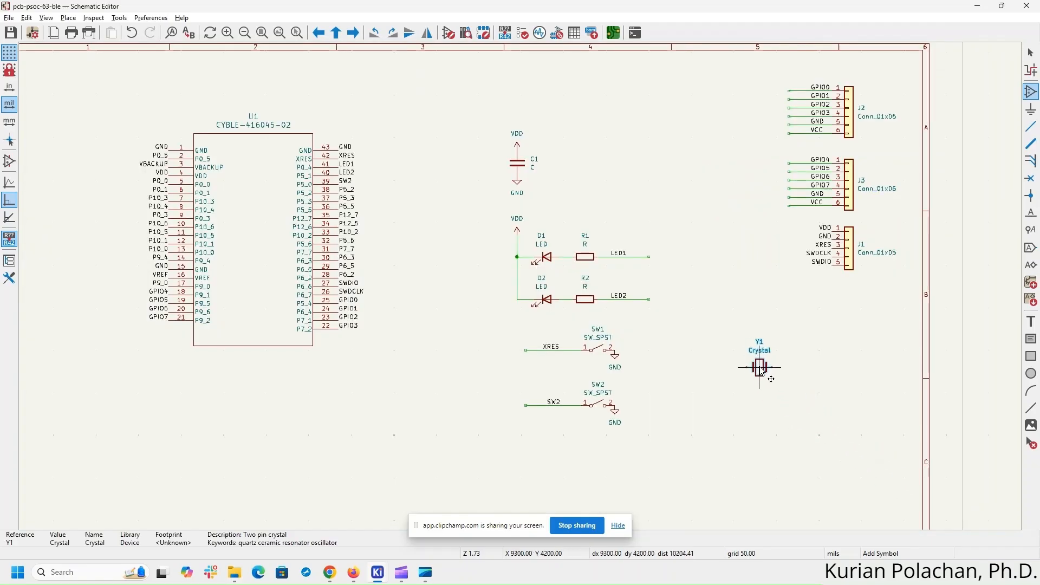
left_click(768, 388)
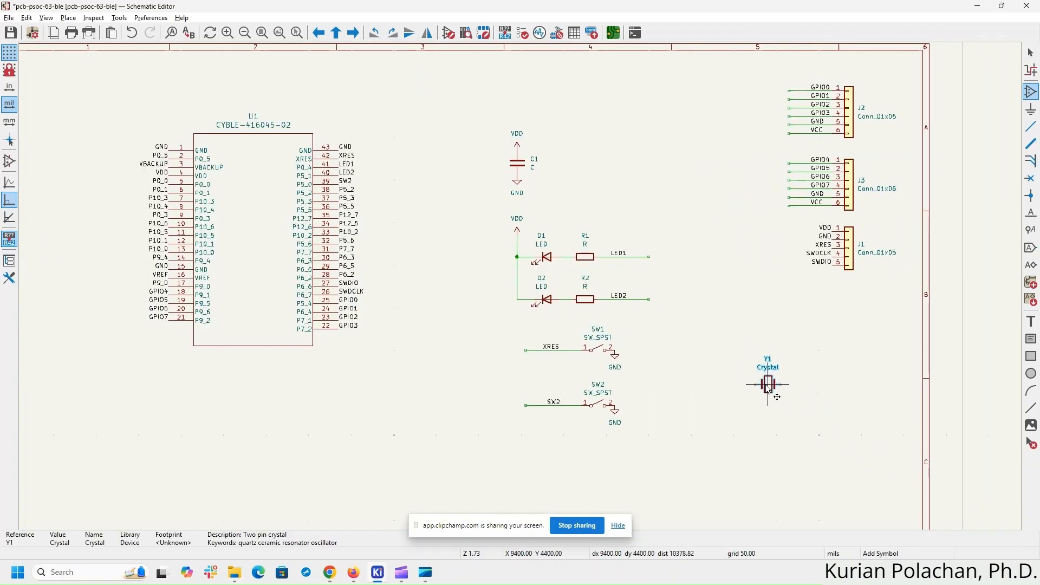
key("Escape")
key("alt+Tab")
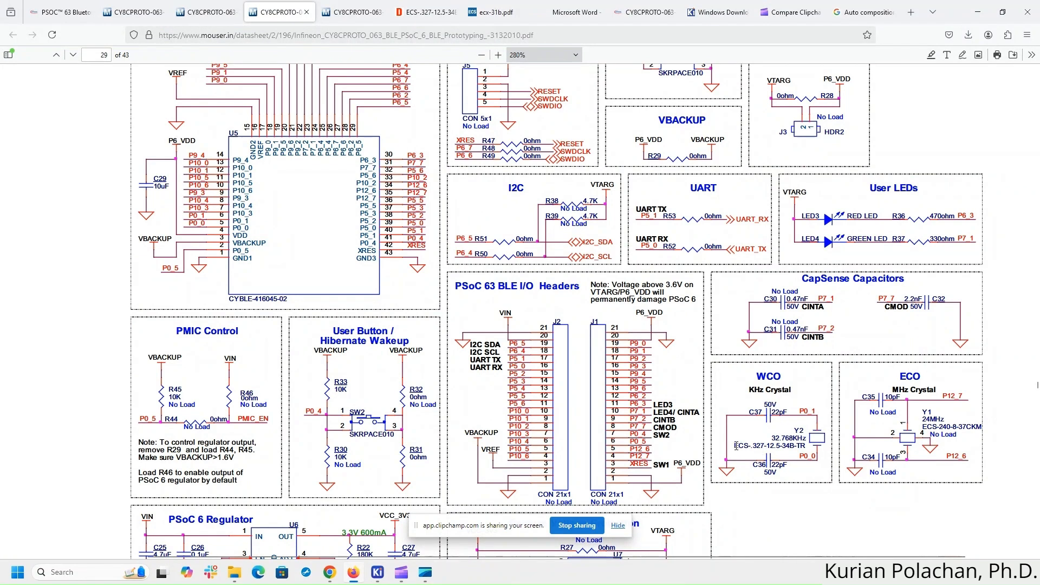
- Copy the crystal part number ECS-.327-12.5-34B-TR from the datasheet
left_click_drag(735, 446, 808, 449)
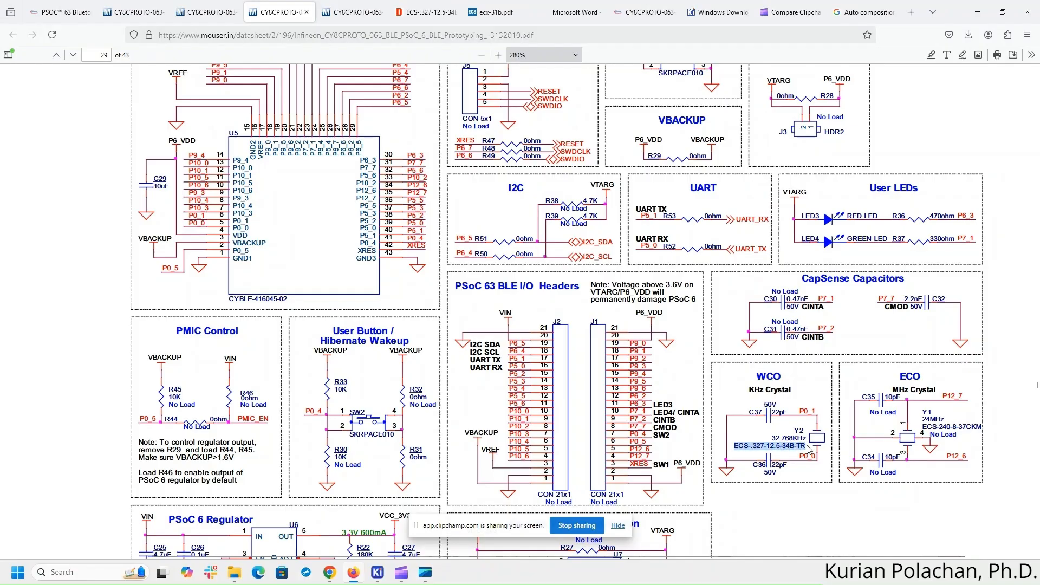
right_click(791, 444)
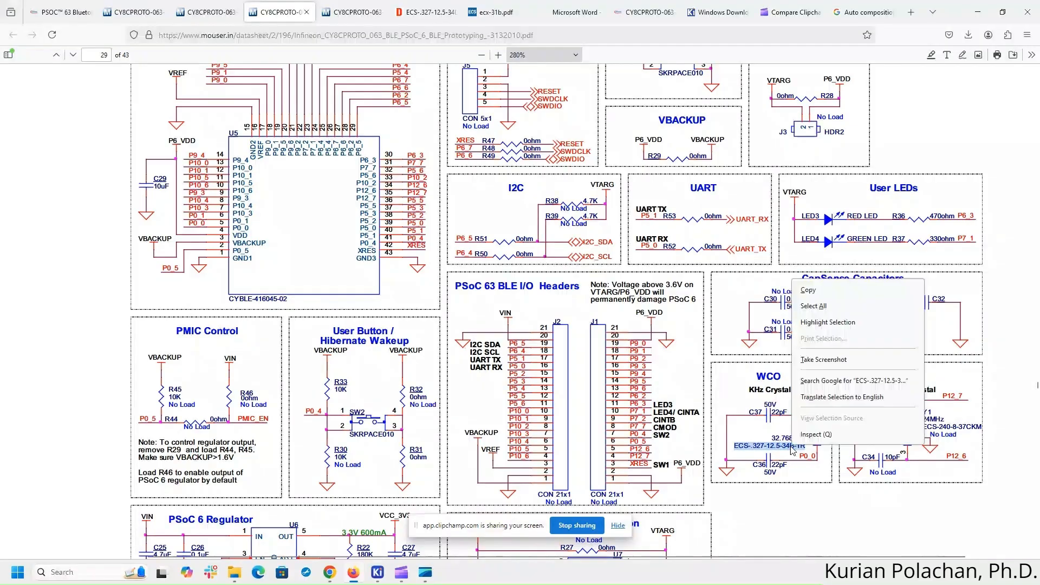
left_click(834, 300)
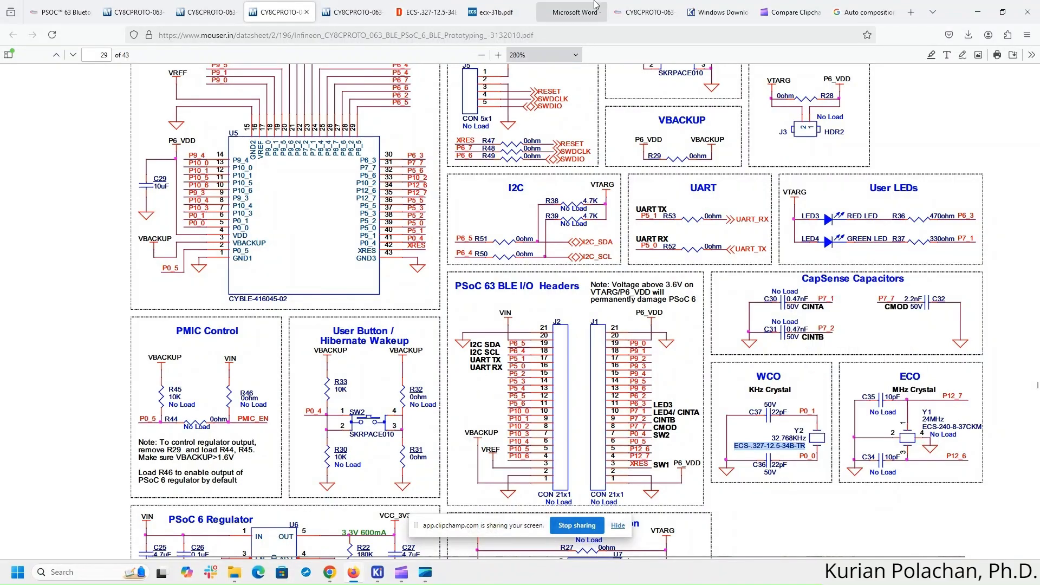
- Check the crystal's 3.20mm x 1.50mm size on its DigiKey page, then return to KiCad
left_click(335, 6)
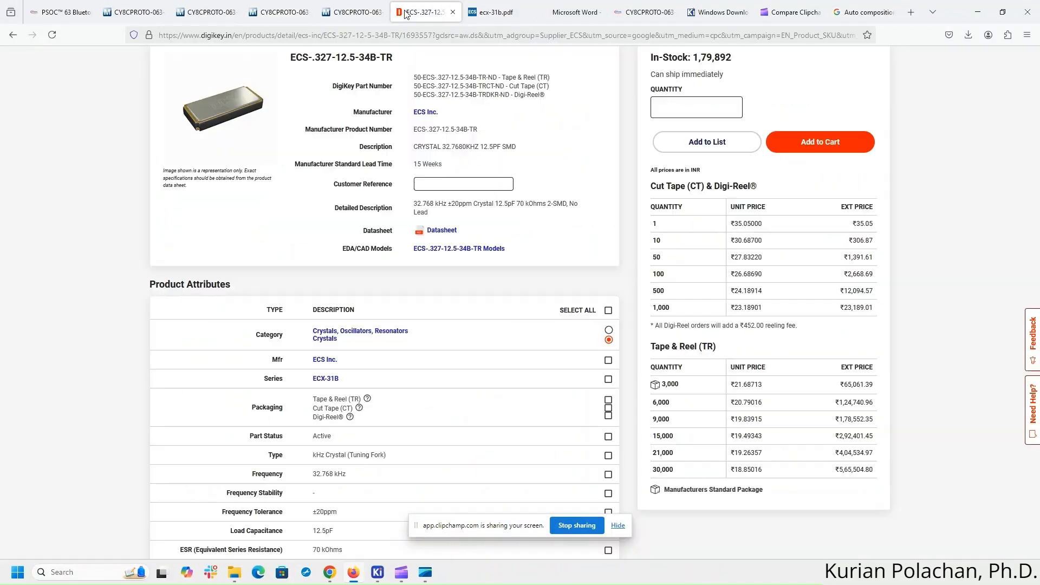
left_click(405, 12)
scroll(408, 313, "up", 2)
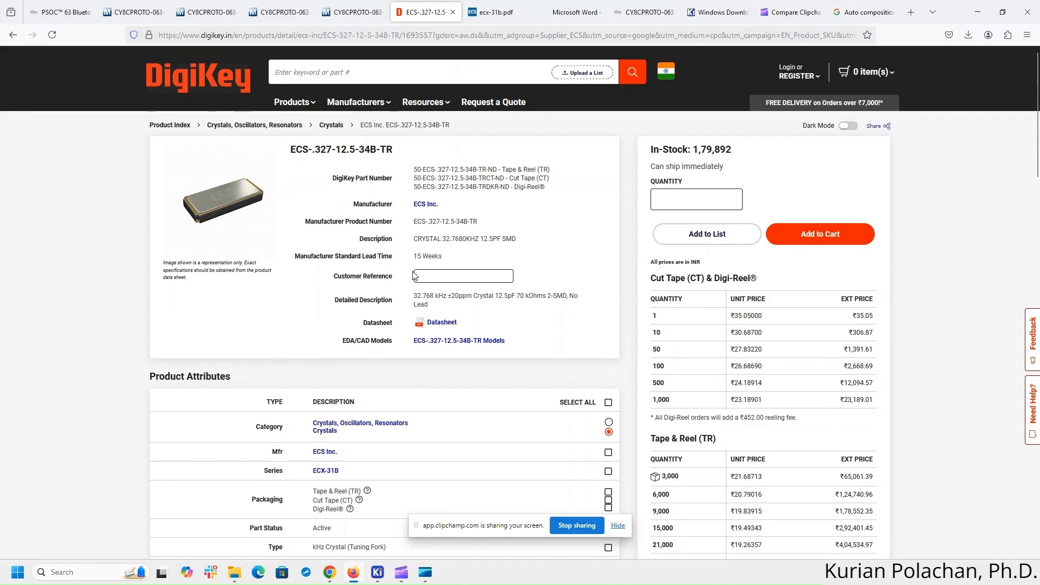
scroll(414, 273, "up", 2, "ctrl")
scroll(414, 274, "down", 5)
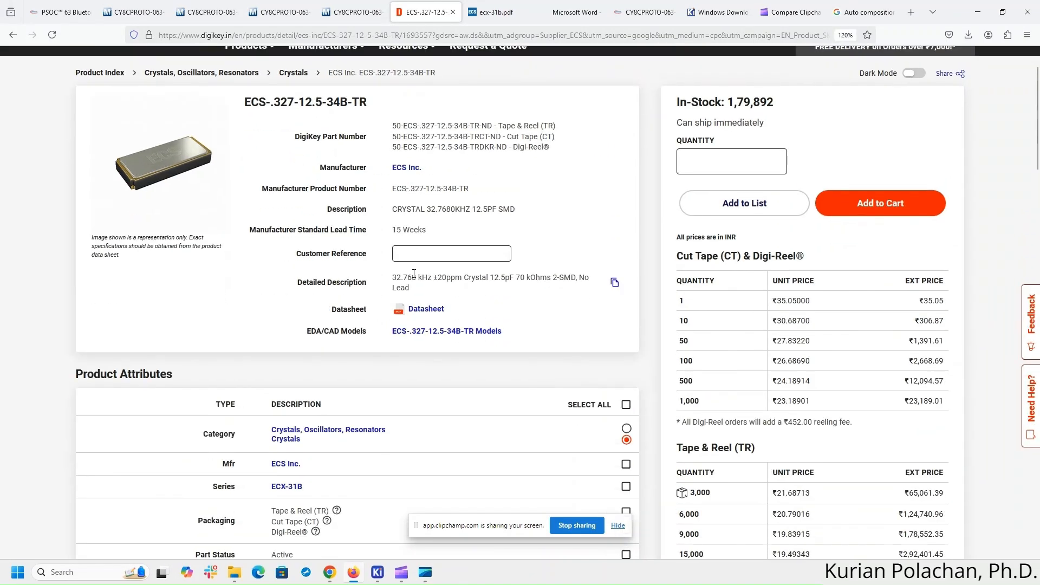
scroll(414, 278, "down", 1)
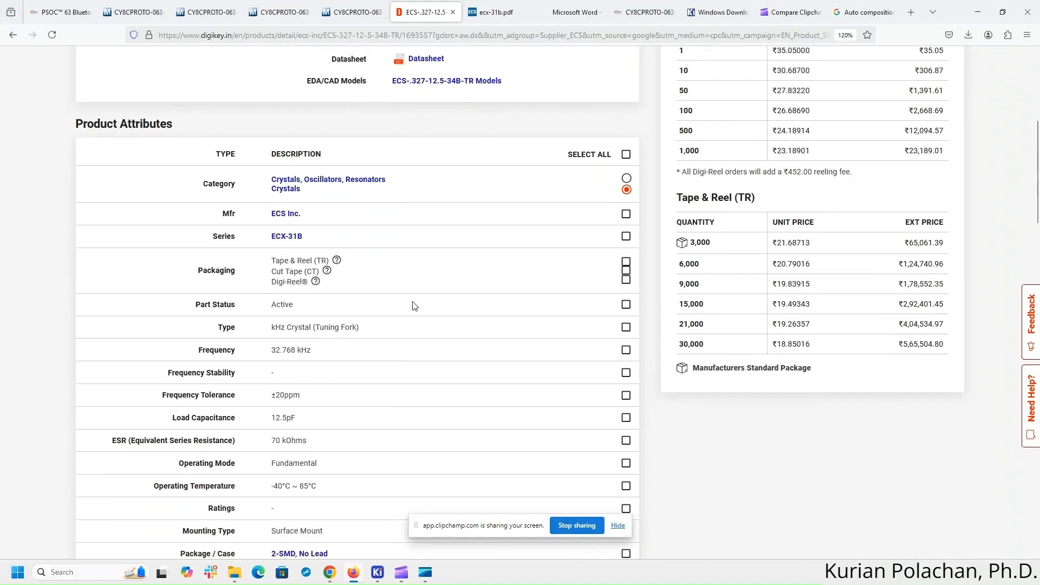
scroll(414, 302, "up", 3)
scroll(223, 331, "down", 5)
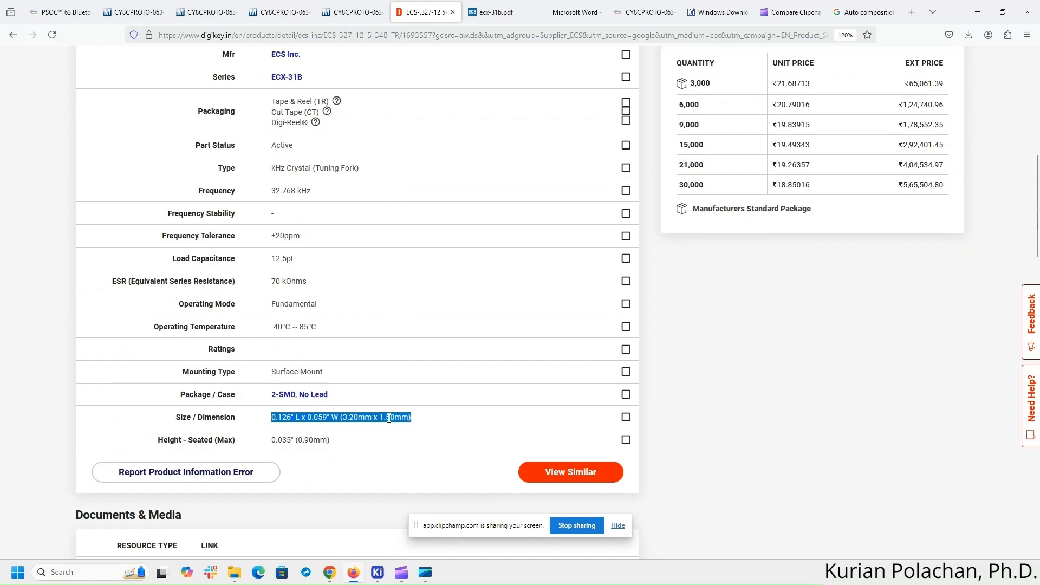
key("alt+Tab")
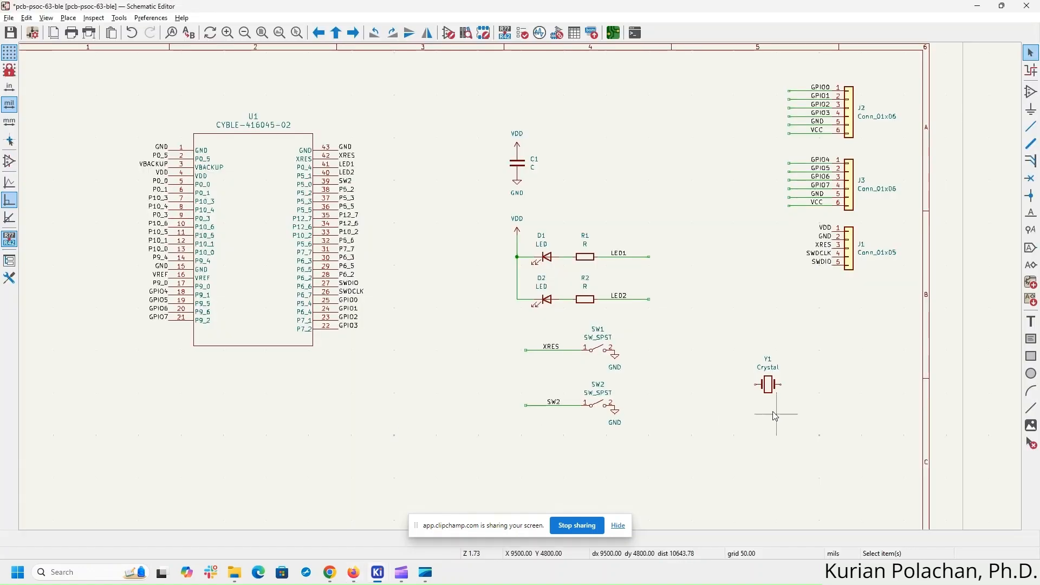
- Place Y1 and filter its footprint chooser for crystal footprints, previewing Crystal_SMD_3215-2Pin_3.2x1.5mm
left_click(774, 391)
double_click(772, 391)
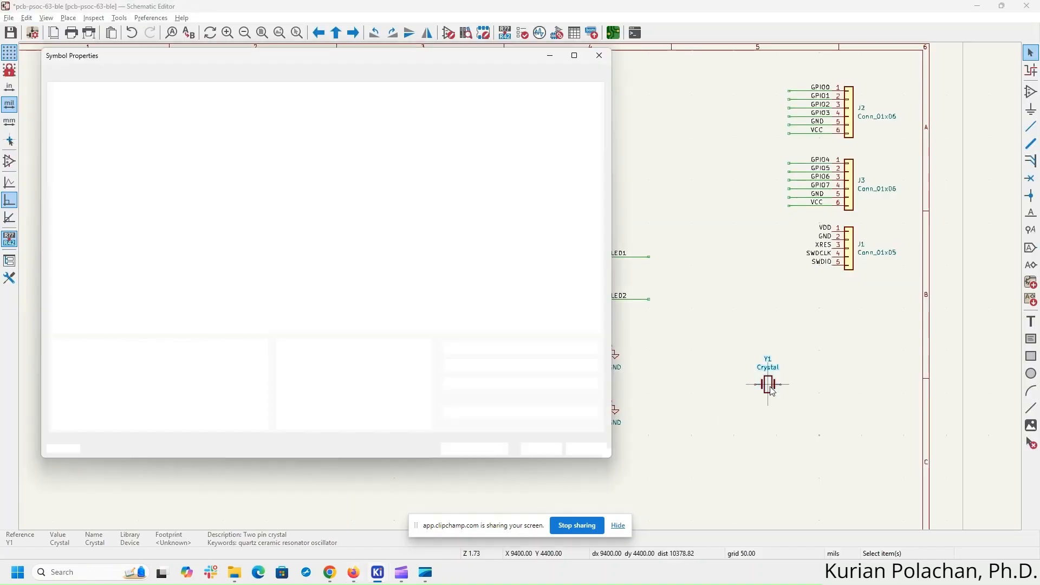
left_click(202, 134)
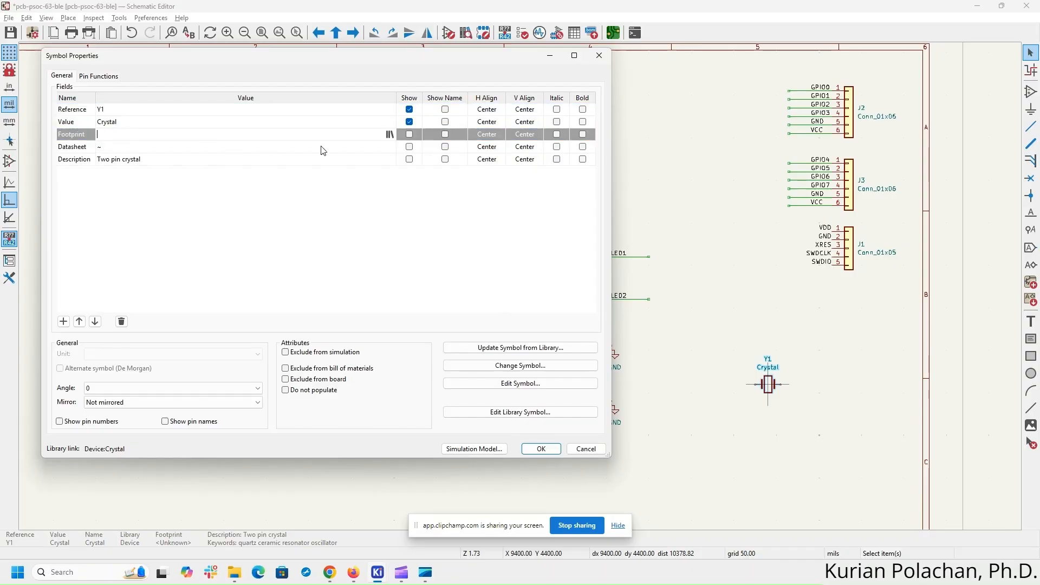
left_click(389, 136)
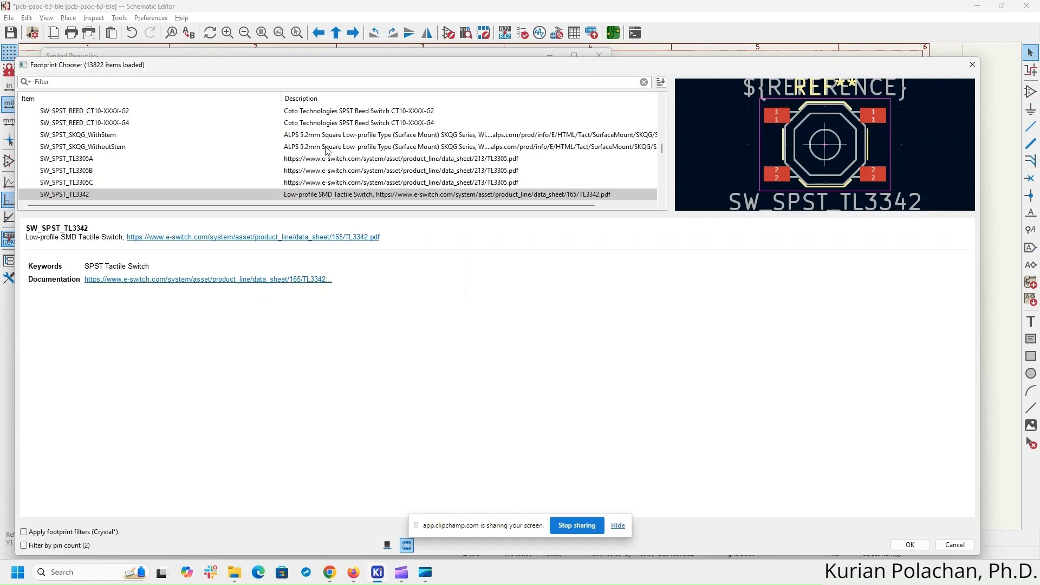
type("cryst")
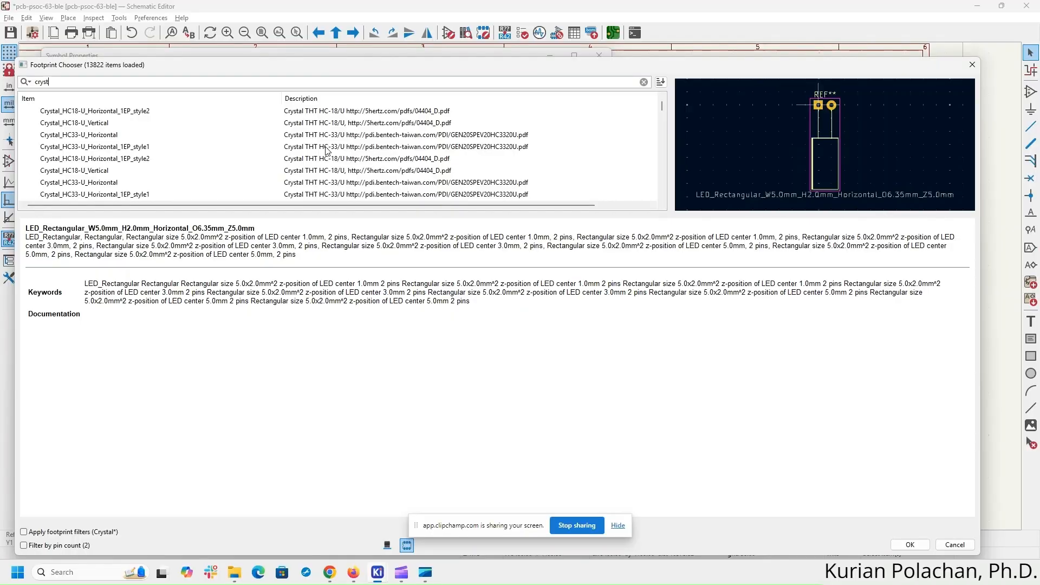
type("alal")
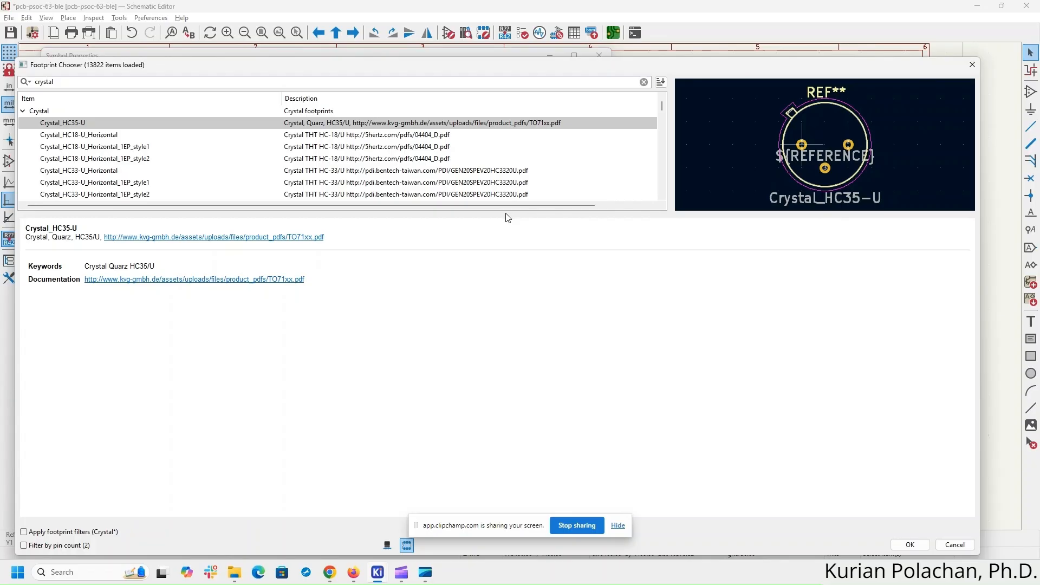
left_click_drag(506, 214, 518, 362)
scroll(528, 269, "down", 7)
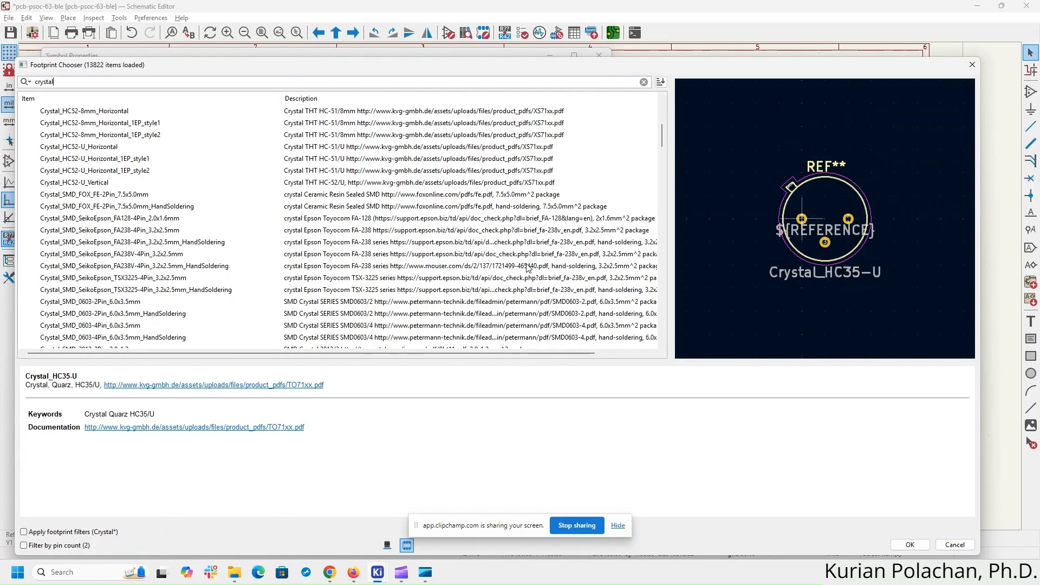
scroll(528, 268, "down", 2)
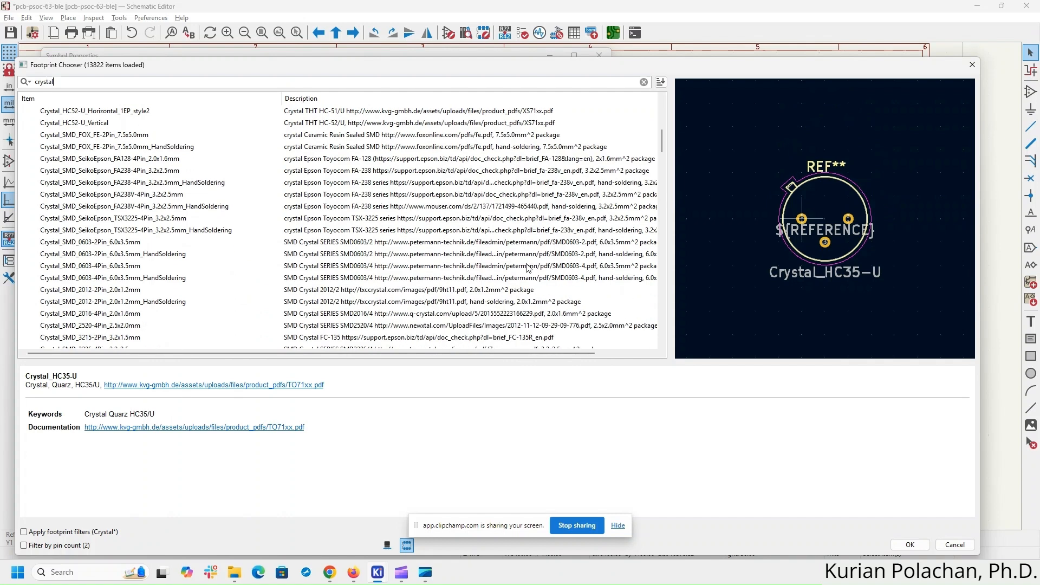
scroll(528, 268, "down", 1)
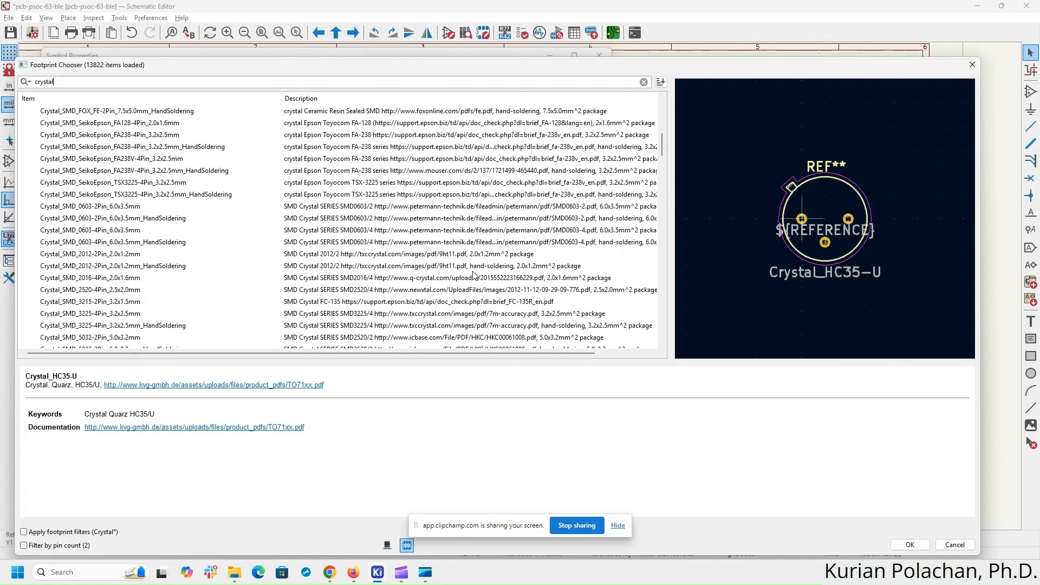
left_click(129, 304)
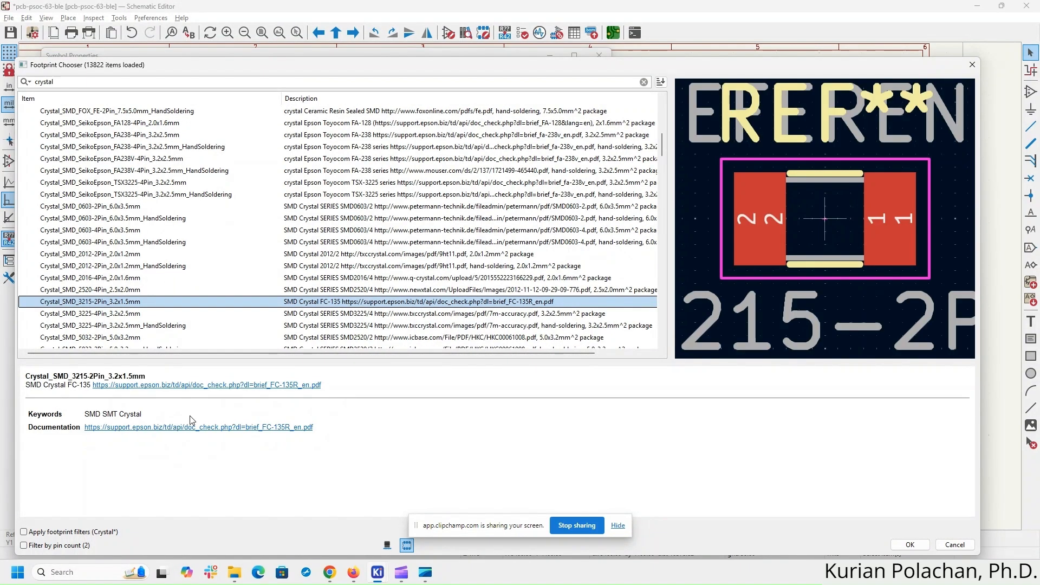
- Assign Crystal_SMD_G8-2Pin_3.2x1.5mm_HandSoldering to Y1 after rechecking the DigiKey size
key("alt+Tab")
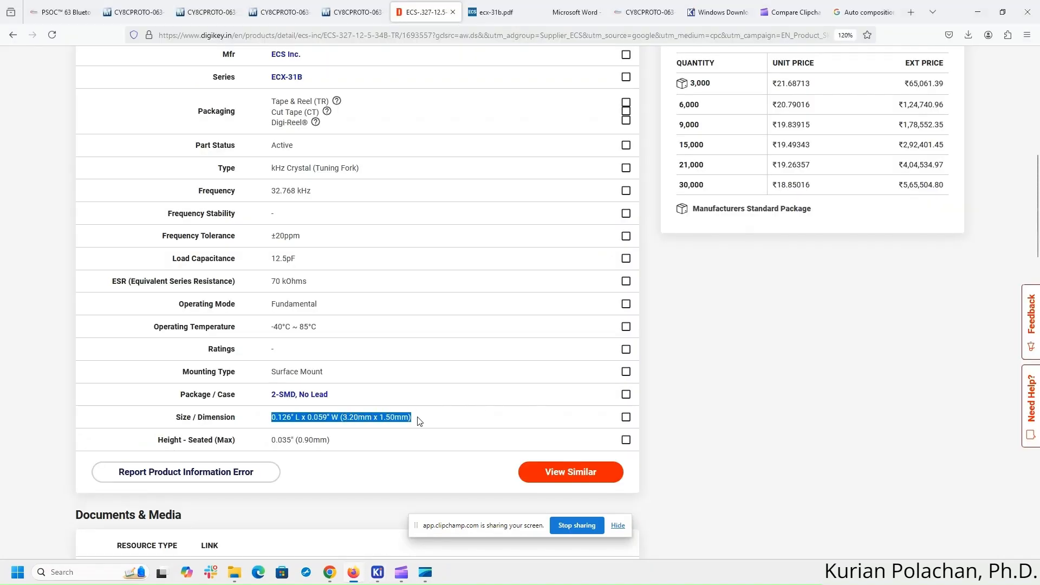
key("alt+Tab")
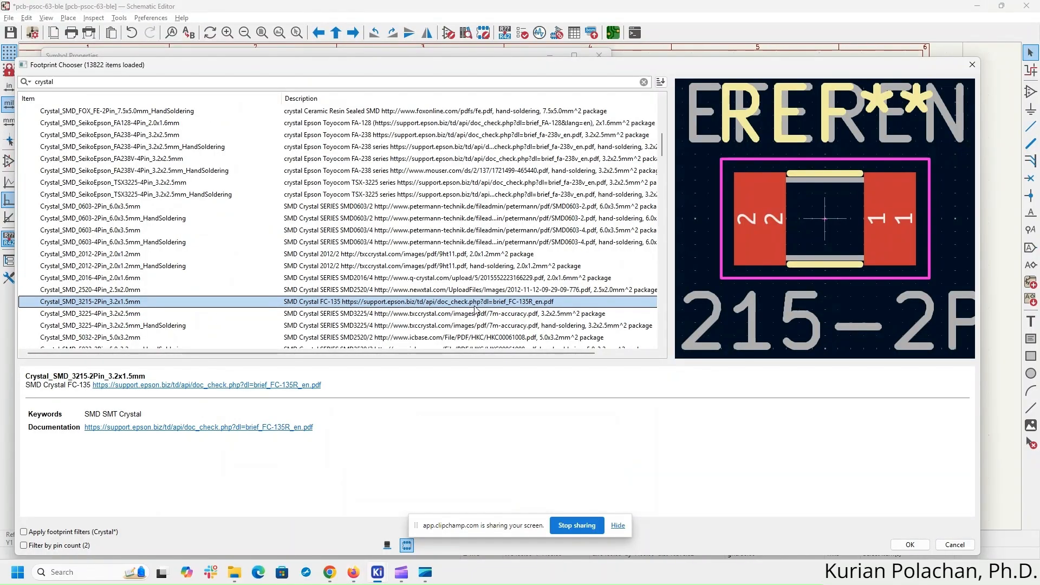
scroll(475, 310, "down", 1)
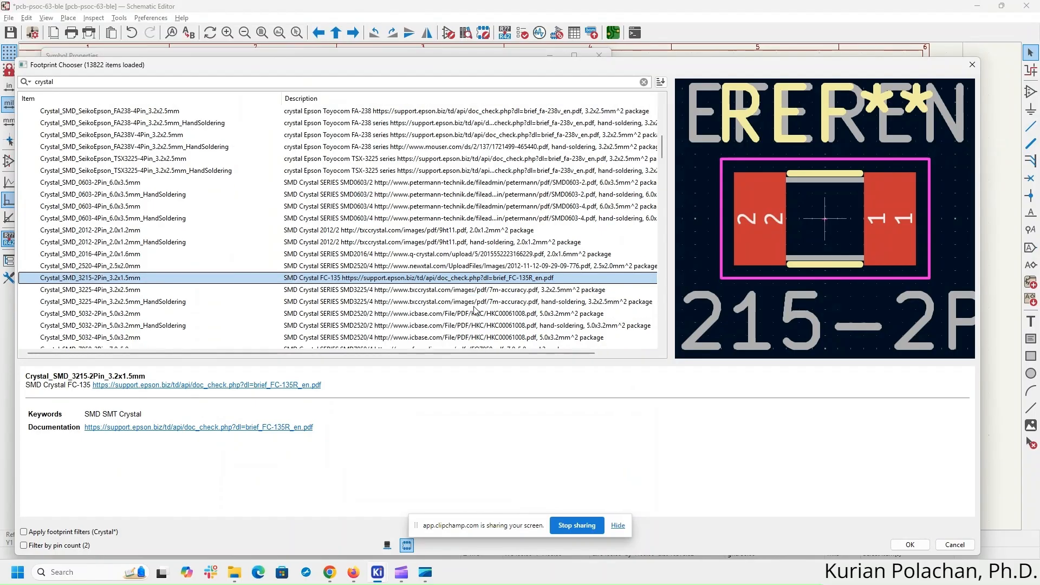
scroll(176, 298, "down", 1)
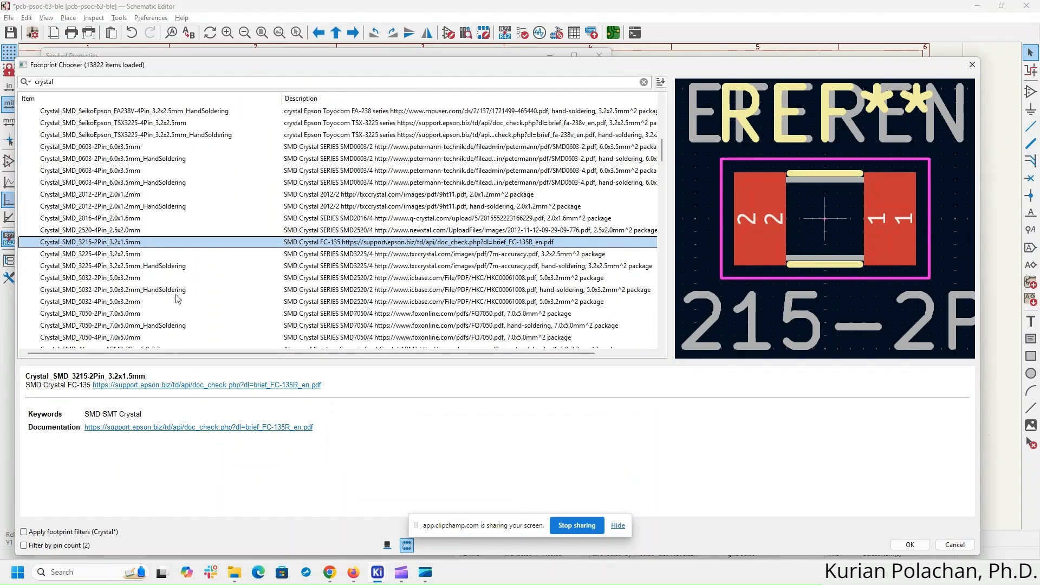
scroll(177, 299, "down", 6)
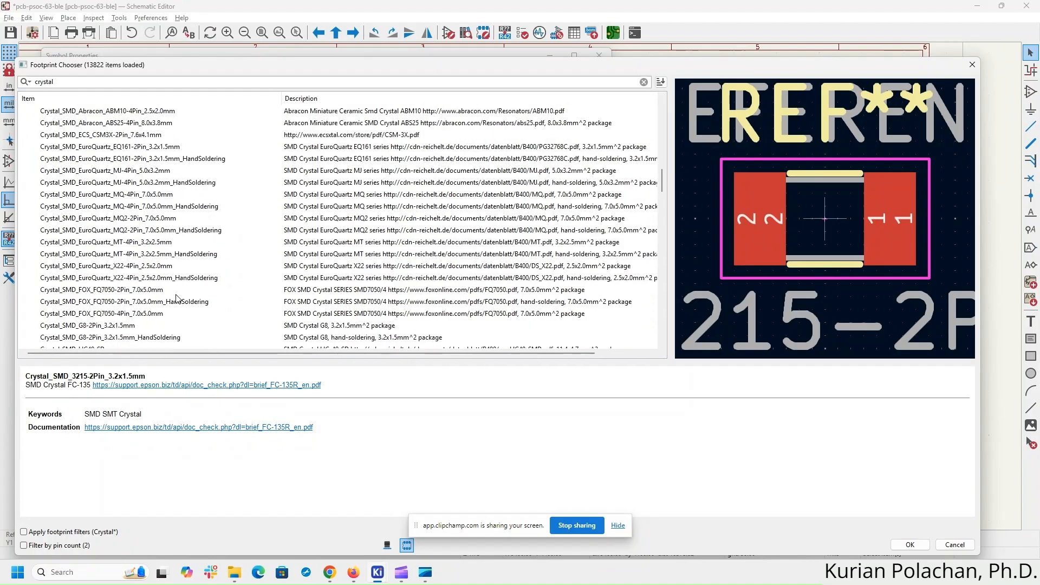
scroll(176, 298, "down", 4)
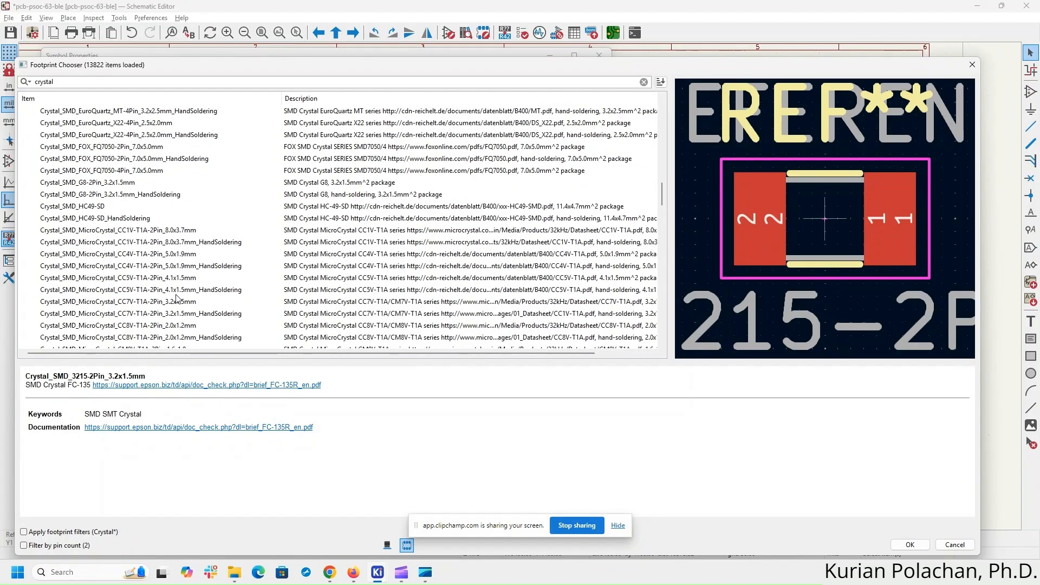
left_click(100, 195)
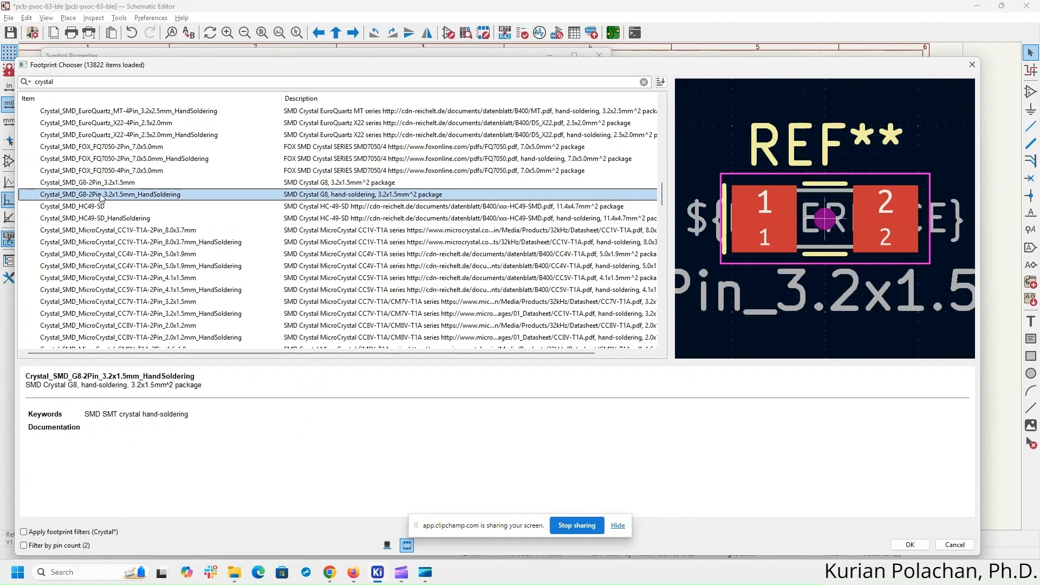
left_click(910, 545)
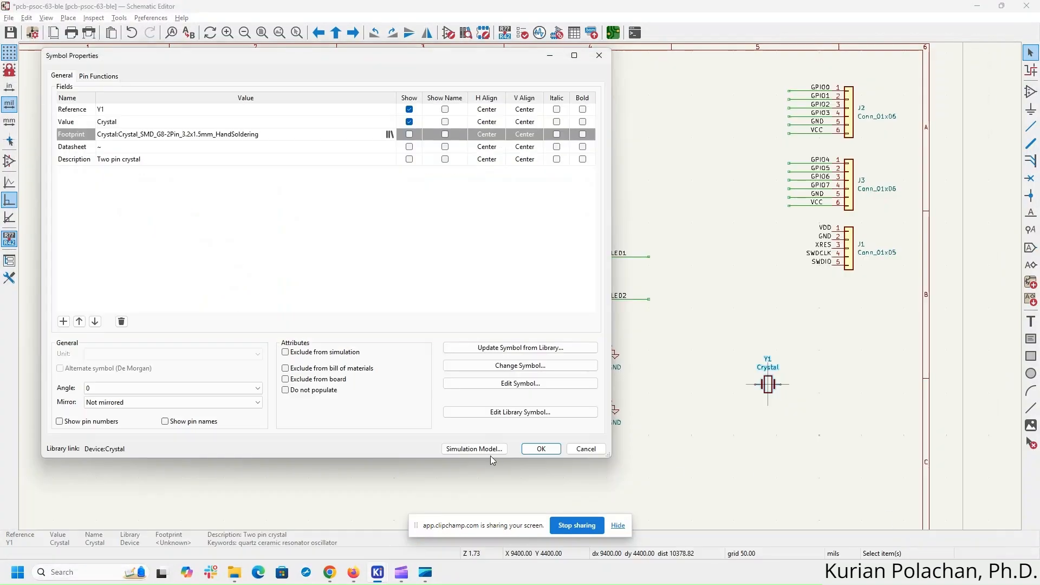
left_click(539, 449)
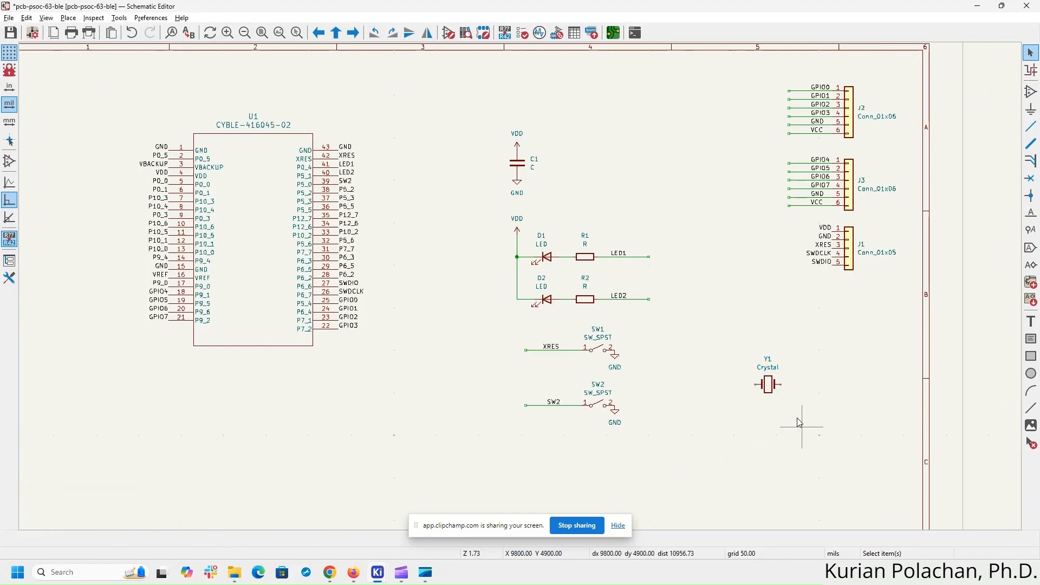
key("alt+Tab")
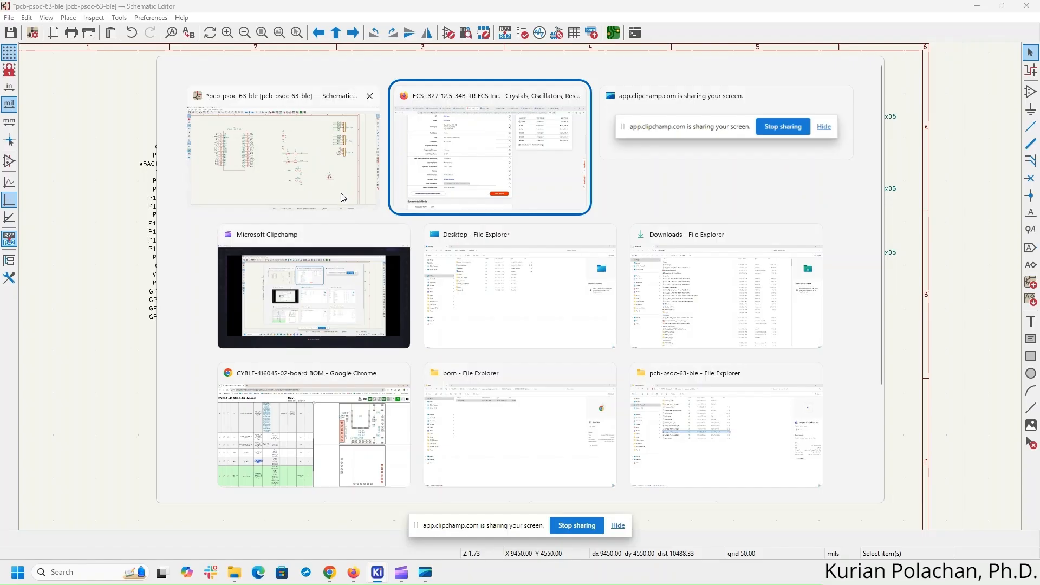
- Review the CY8CPROTO-063 datasheet's WCO 32.768 kHz crystal circuit and its 22pF capacitors
left_click(528, 144)
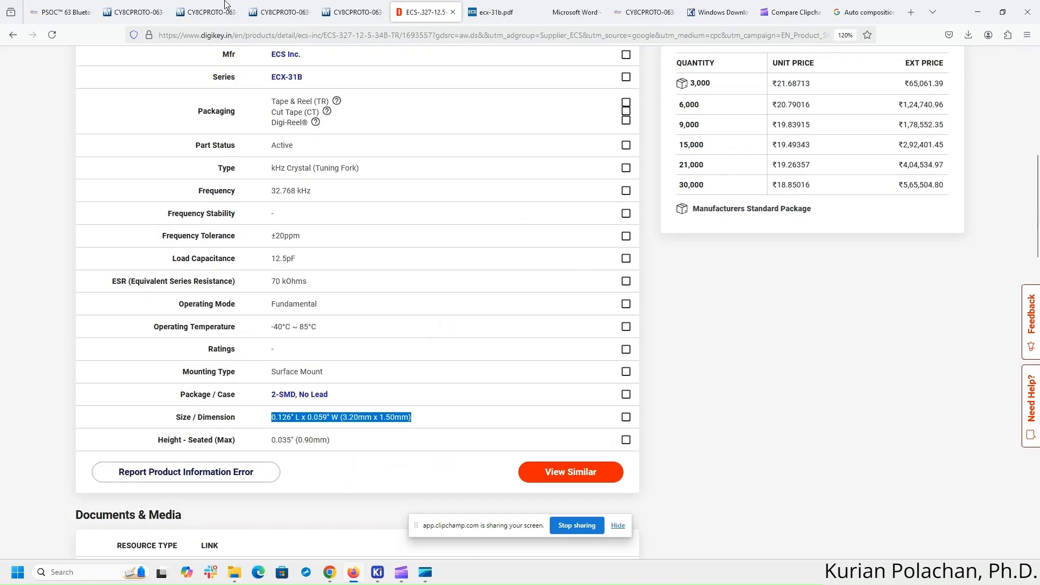
left_click(208, 15)
left_click(279, 12)
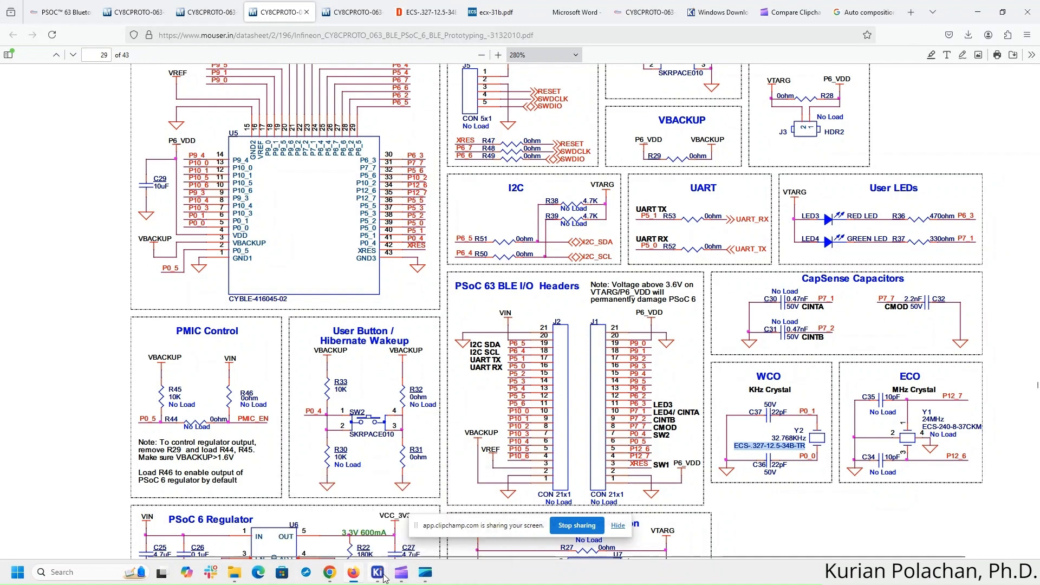
left_click(433, 506)
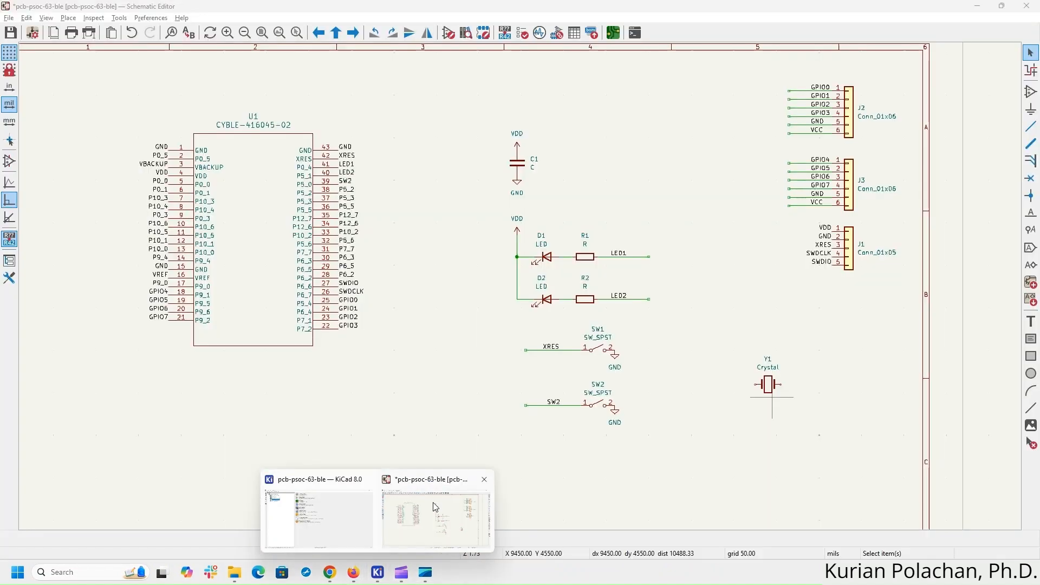
- Duplicate capacitor C1 as a horizontal C2 and place it beside the crystal
left_click(1033, 98)
left_click(765, 383)
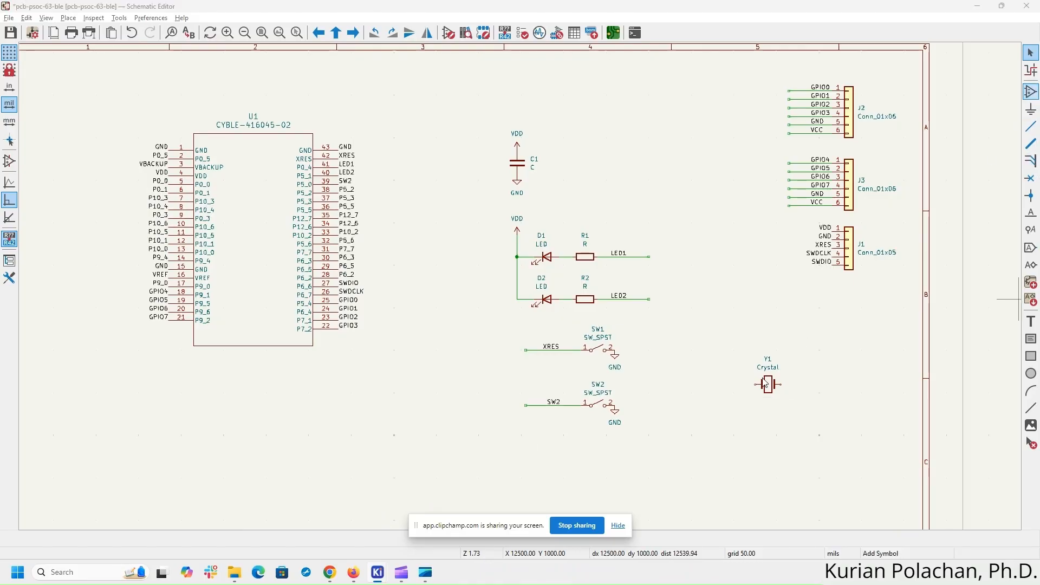
key("Escape")
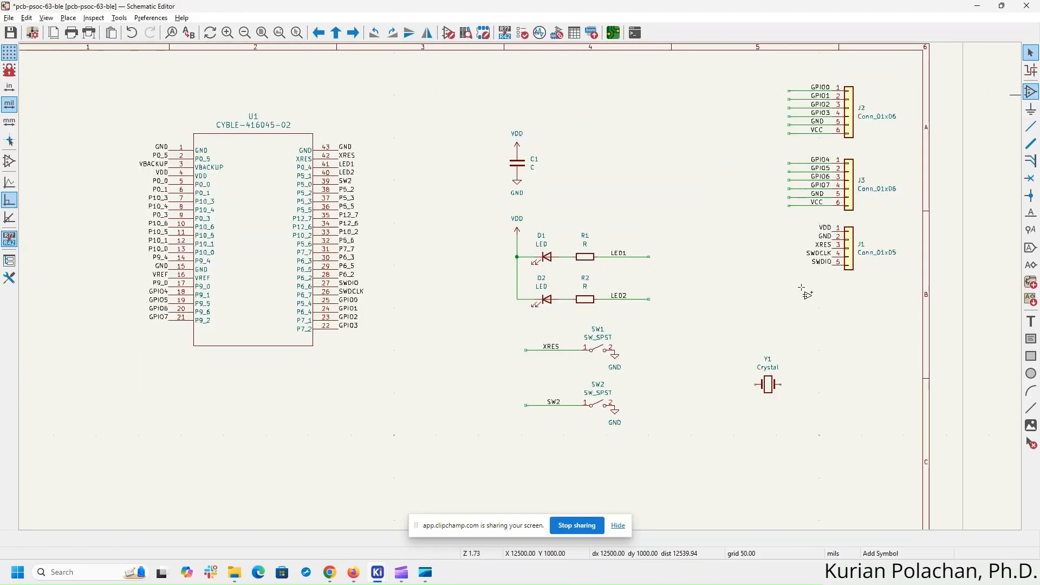
key("Escape")
left_click(518, 162)
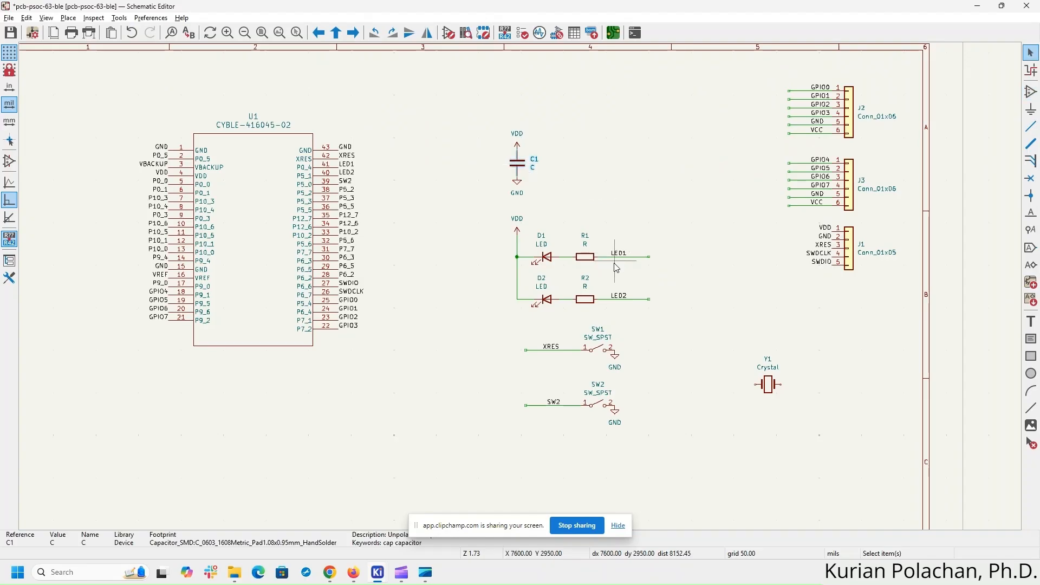
key("ctrl+d")
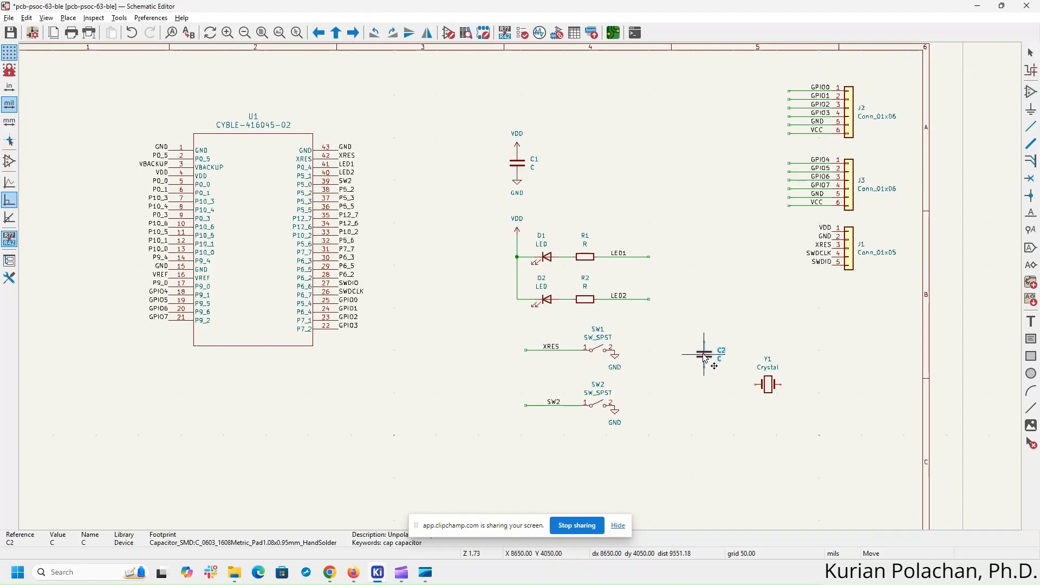
key("r")
key("r")
key("r")
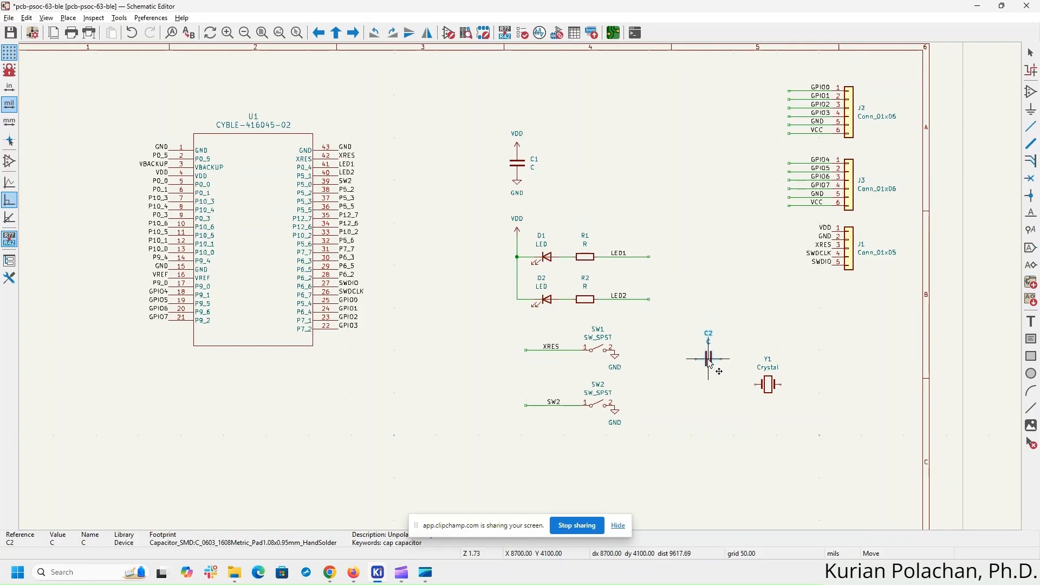
left_click(711, 364)
- Rotate Y1 vertical, move C2 next to it, and duplicate C2 as C3 below
left_click(742, 415)
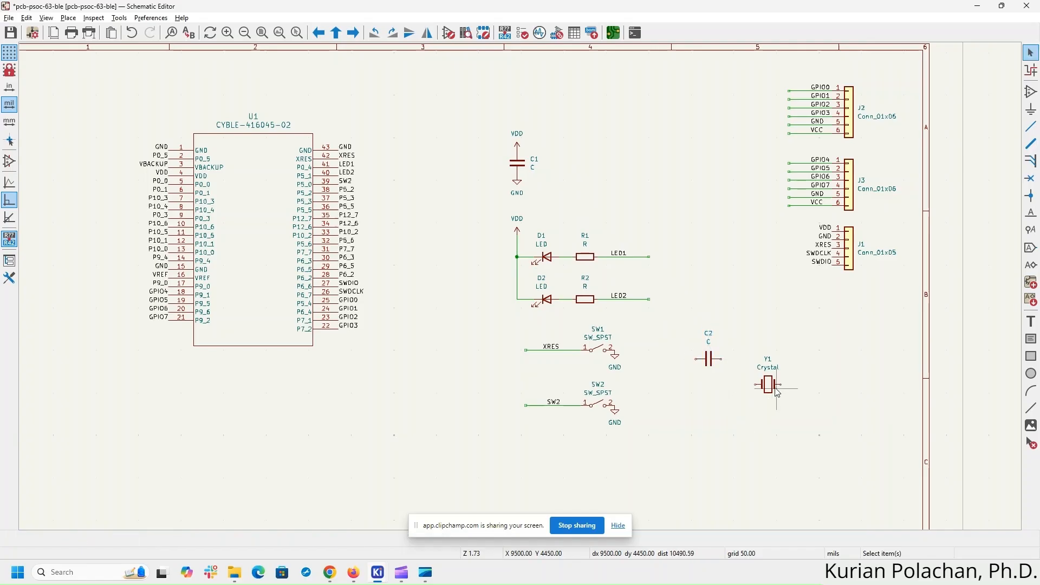
left_click(776, 390)
key("r")
key("Escape")
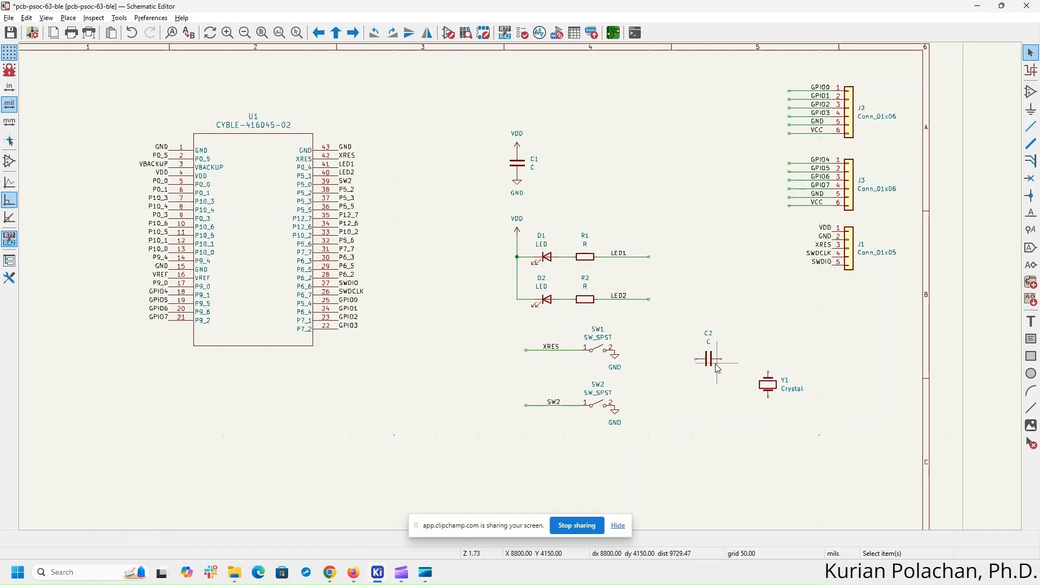
left_click(711, 366)
left_click_drag(711, 366, 742, 372)
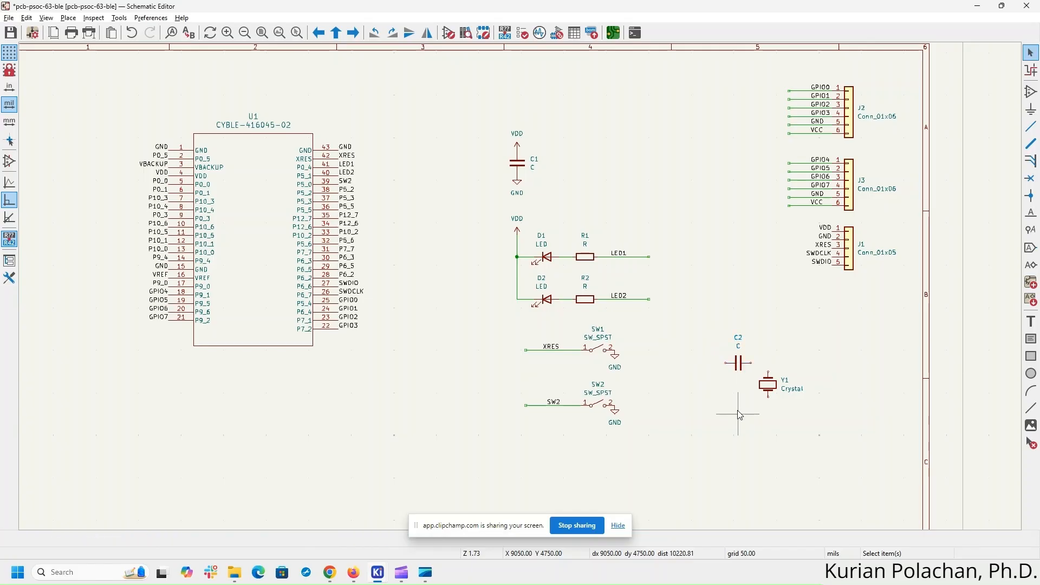
key("ctrl+d")
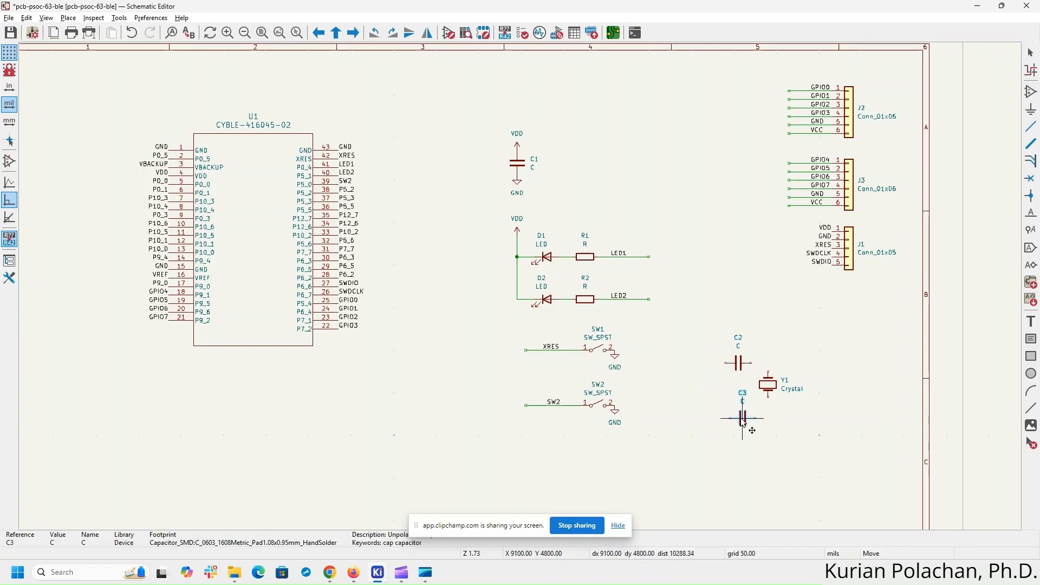
left_click(741, 416)
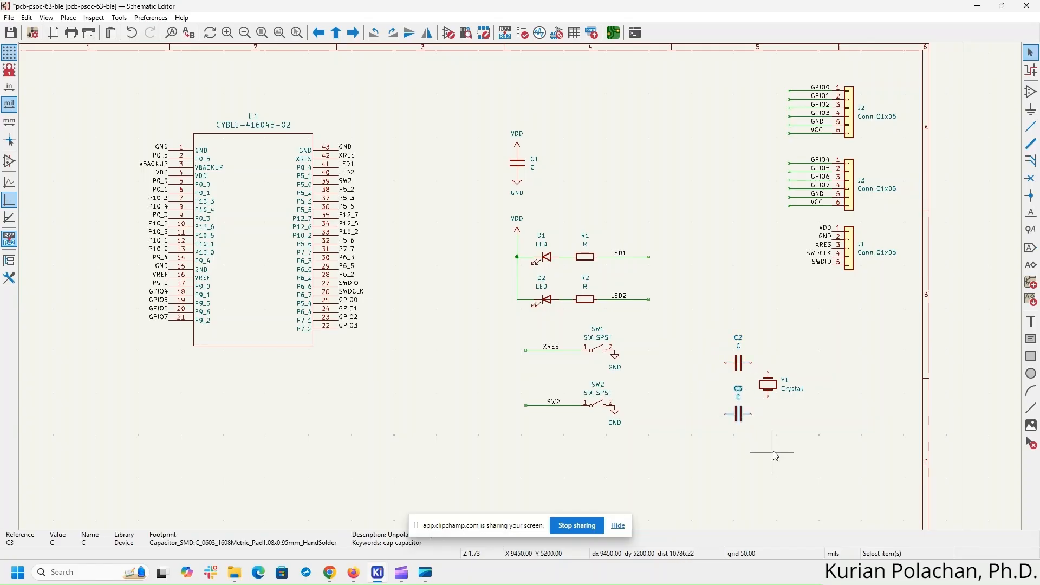
scroll(794, 432, "up", 3)
middle_click_drag(580, 301, 748, 388)
- Duplicate a GND symbol and place it below-left of C3
left_click(346, 226)
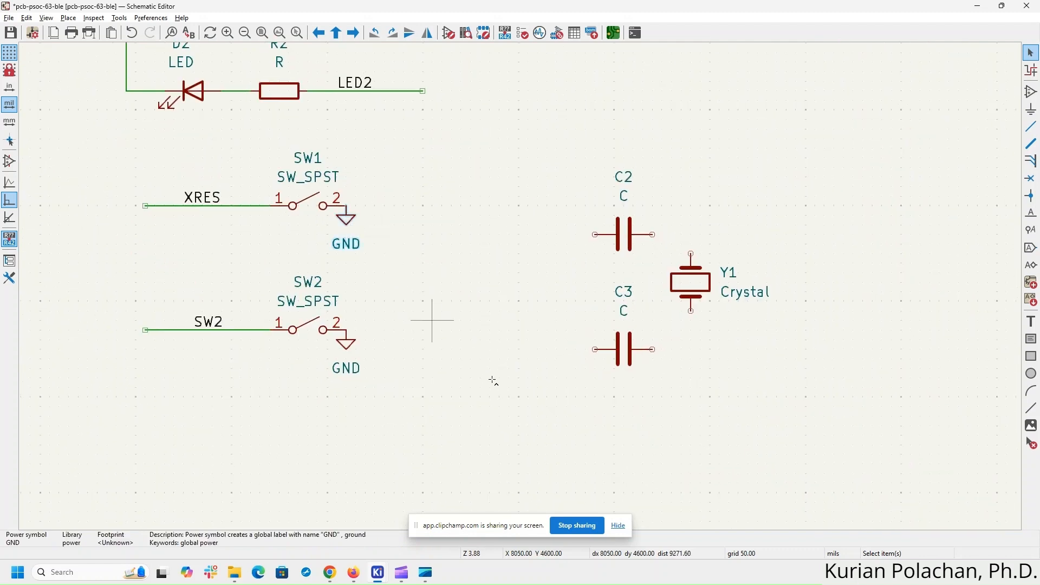
key("ctrl+d")
left_click(557, 369)
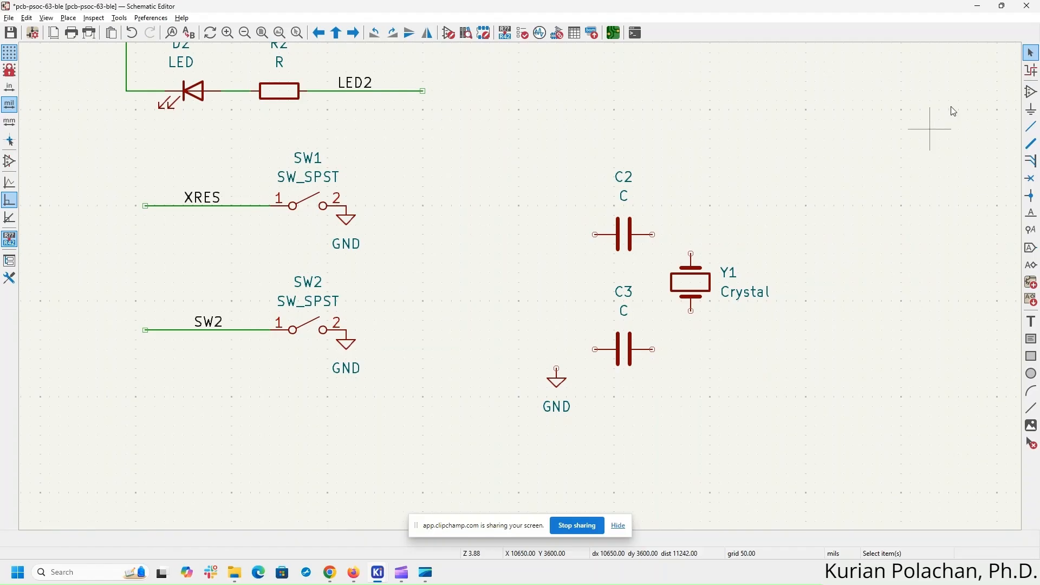
- Wire Y1's two pins to C2 and C3, and both capacitors' left ends to GND
left_click(1031, 127)
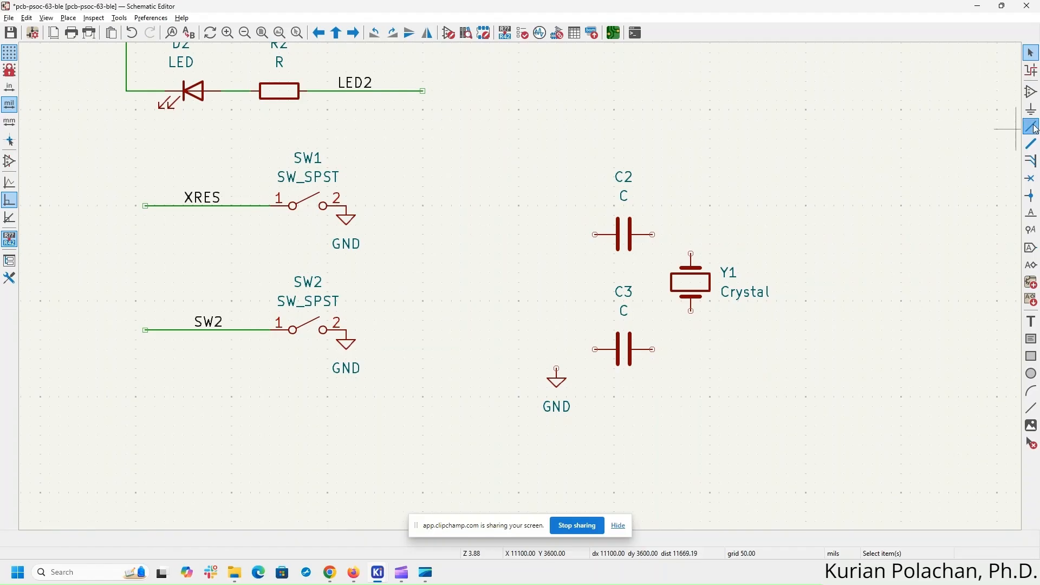
left_click(691, 253)
left_click(652, 235)
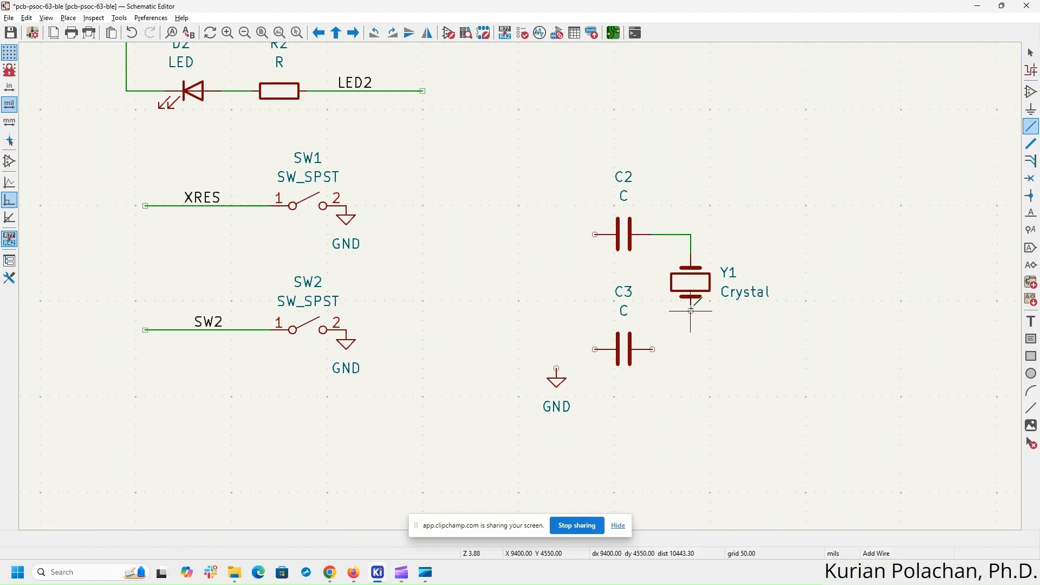
left_click(690, 310)
left_click(652, 350)
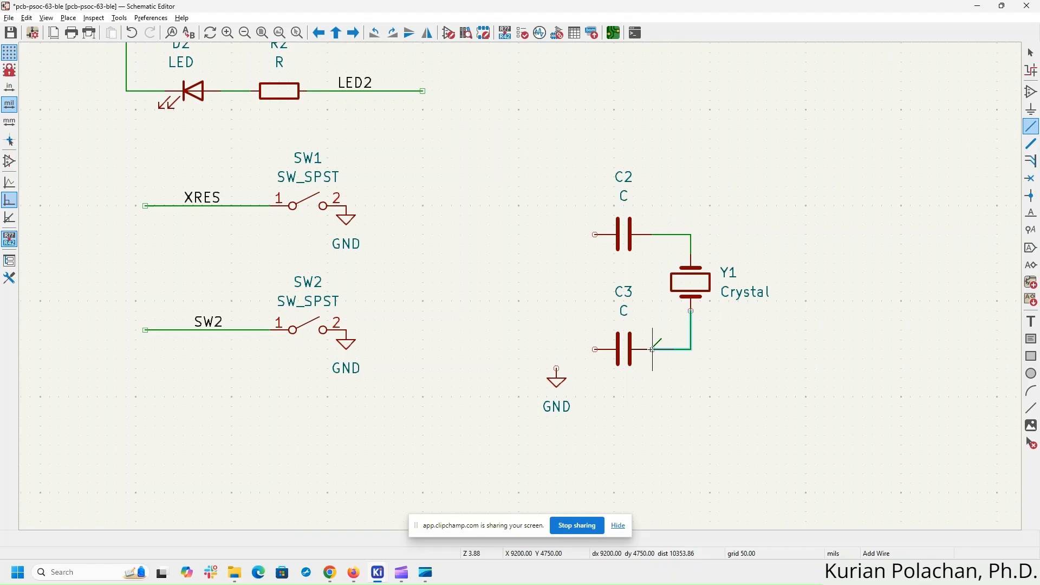
left_click(595, 234)
left_click(556, 369)
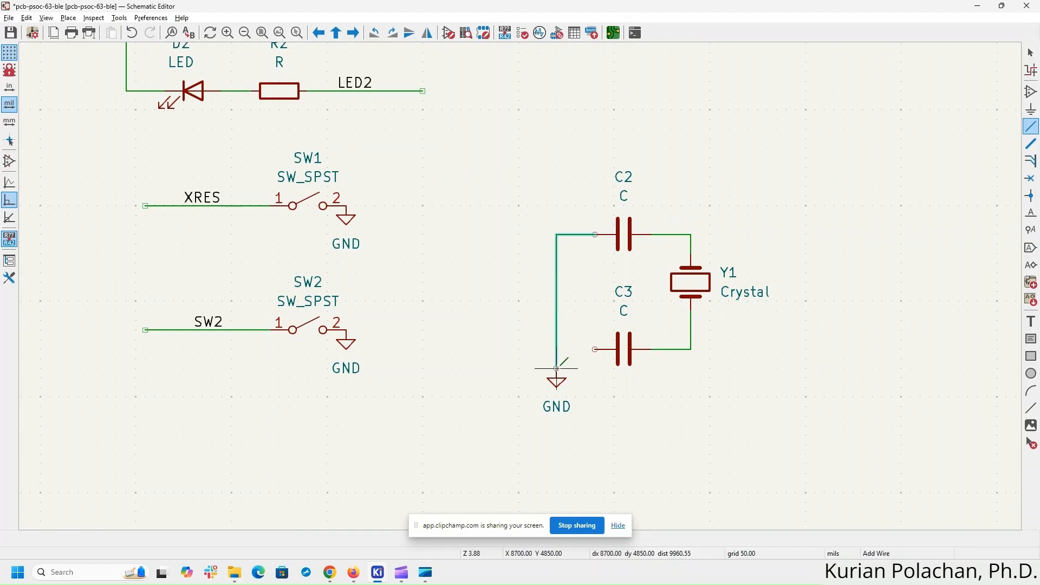
left_click(595, 349)
left_click(556, 349)
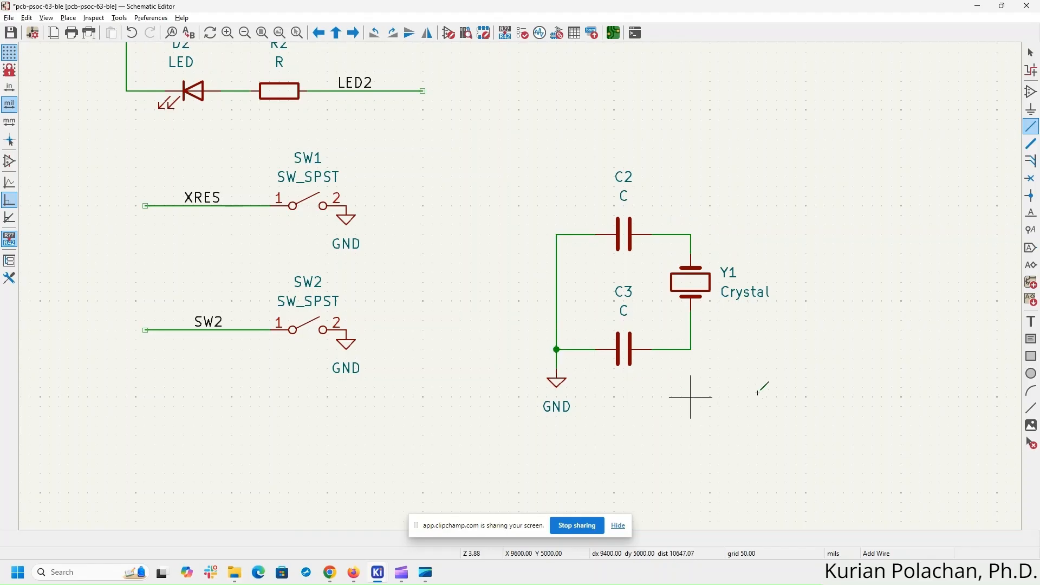
key("Escape")
key("alt+Tab")
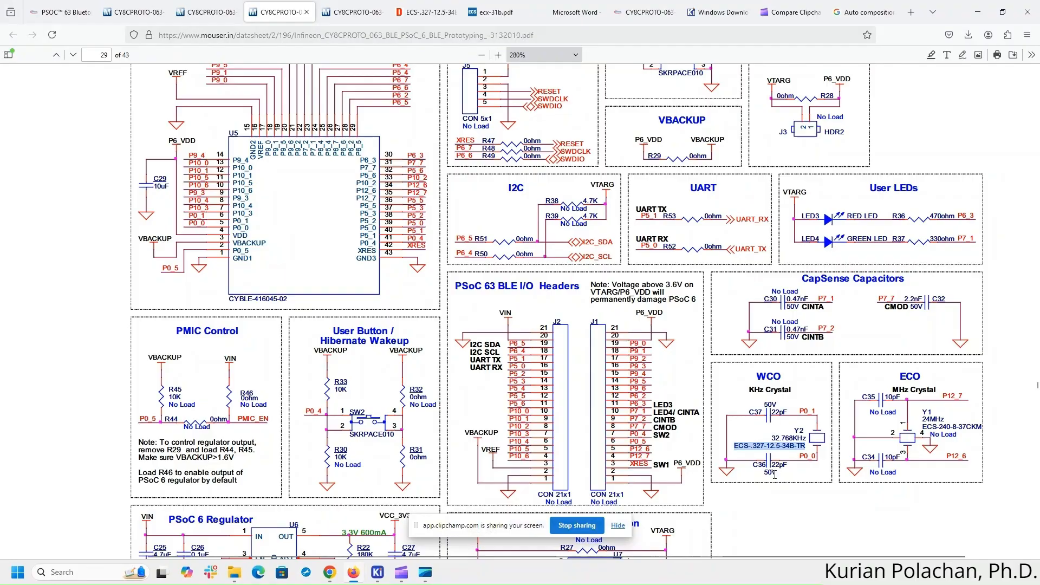
key("alt+Tab")
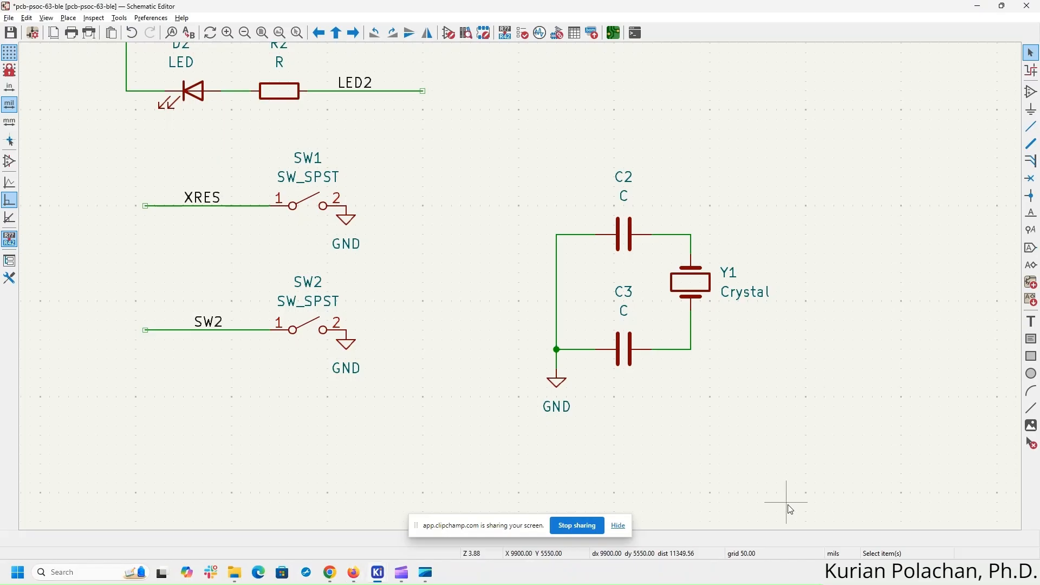
- Set capacitor C2's value to 22pF
left_click(624, 234)
double_click(624, 234)
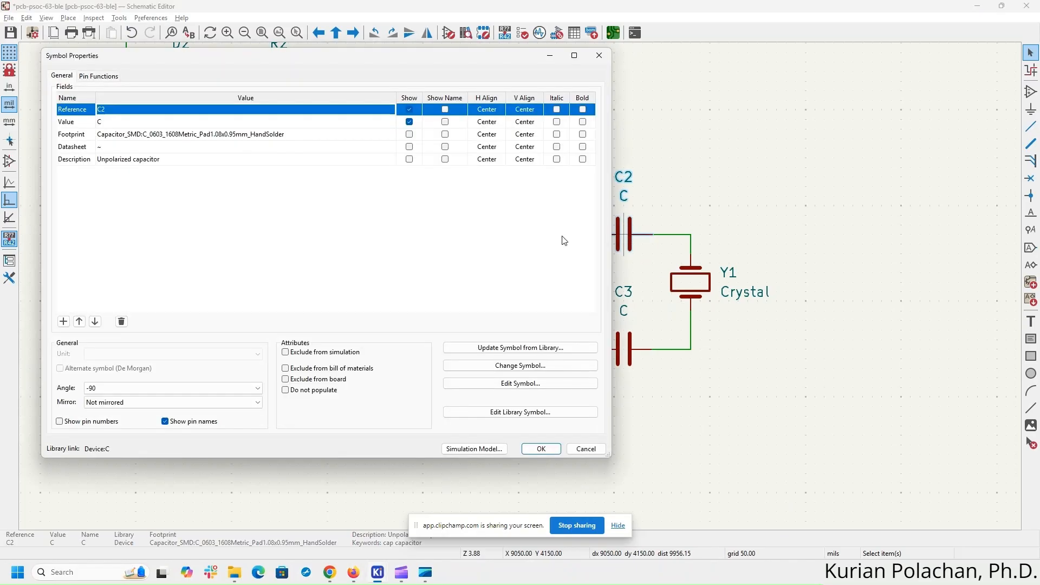
left_click(144, 123)
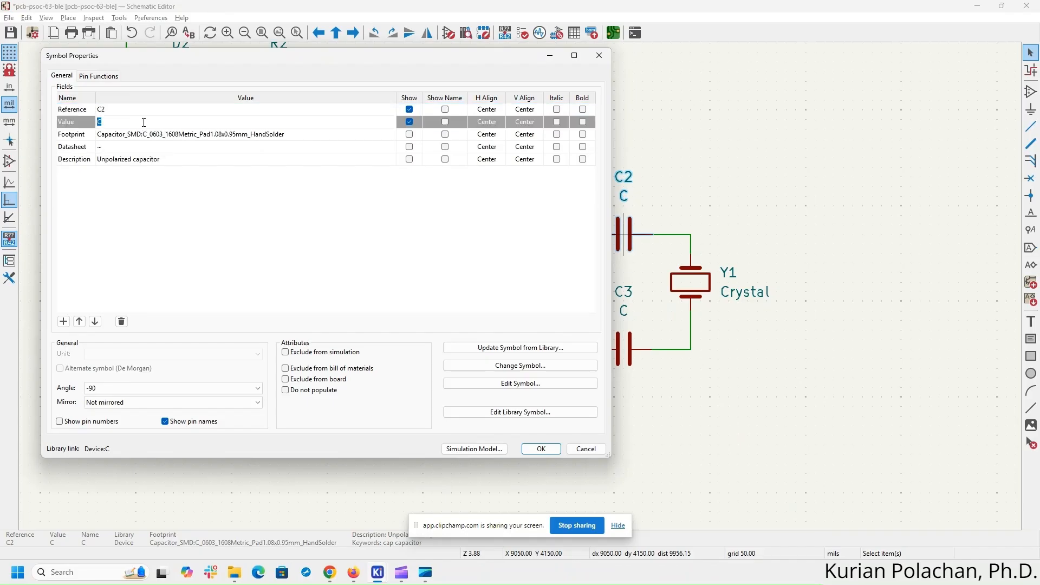
type("22pF")
key("Return")
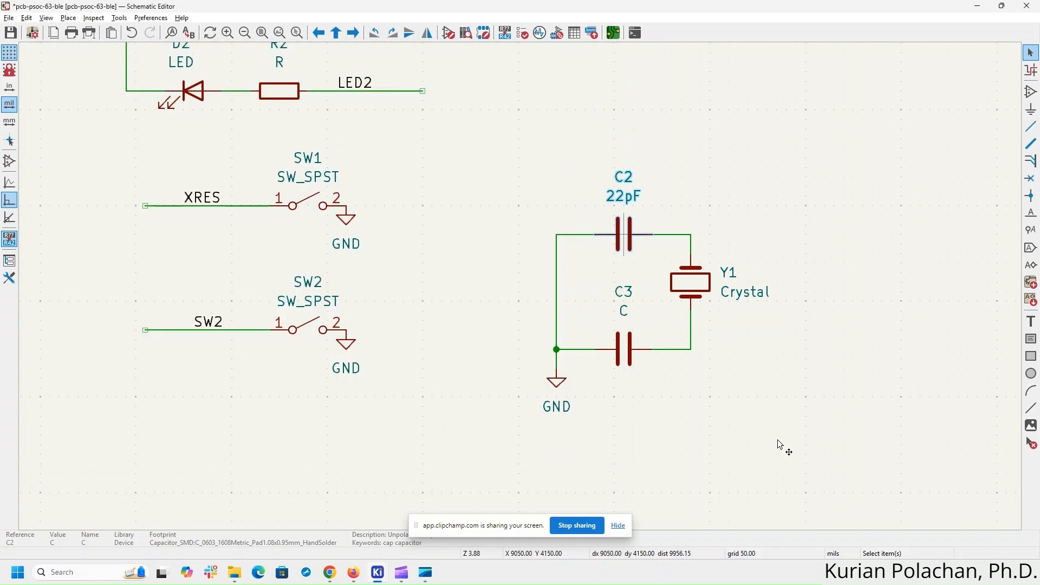
- Give capacitor C3 the same 22pF value
double_click(626, 351)
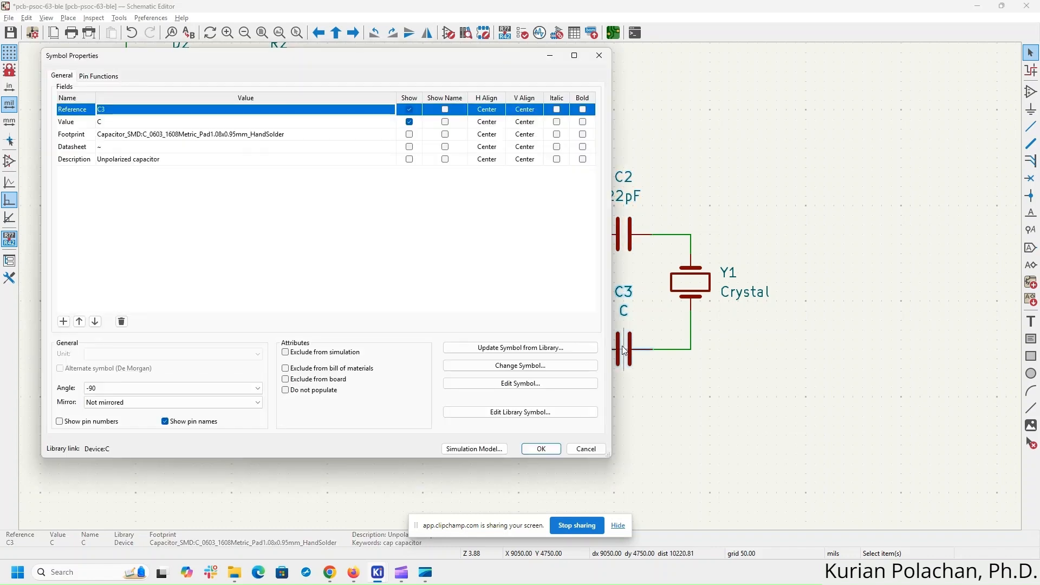
left_click(173, 124)
type("22pF")
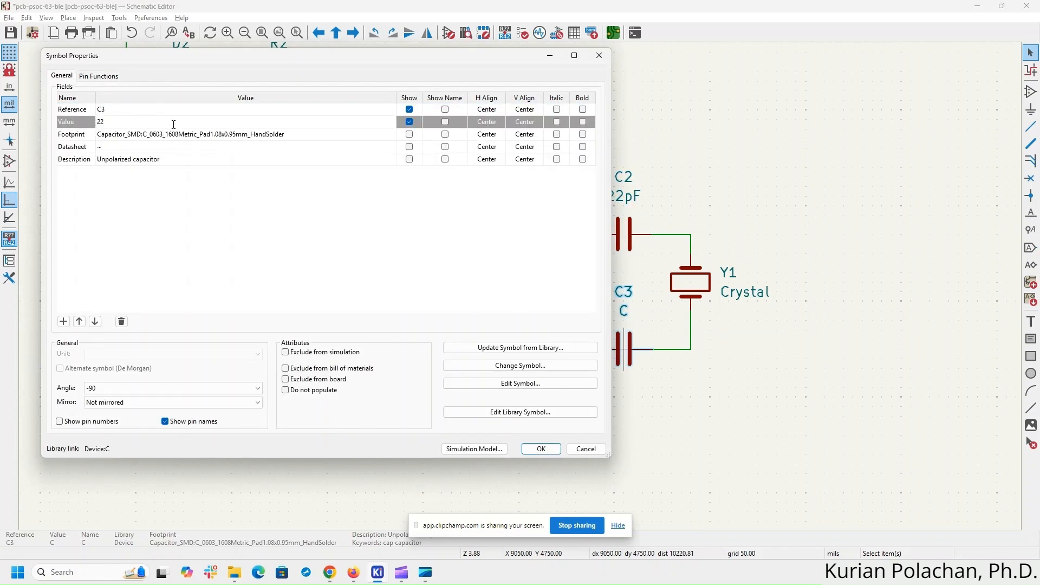
left_click(544, 449)
scroll(790, 248, "down", 2)
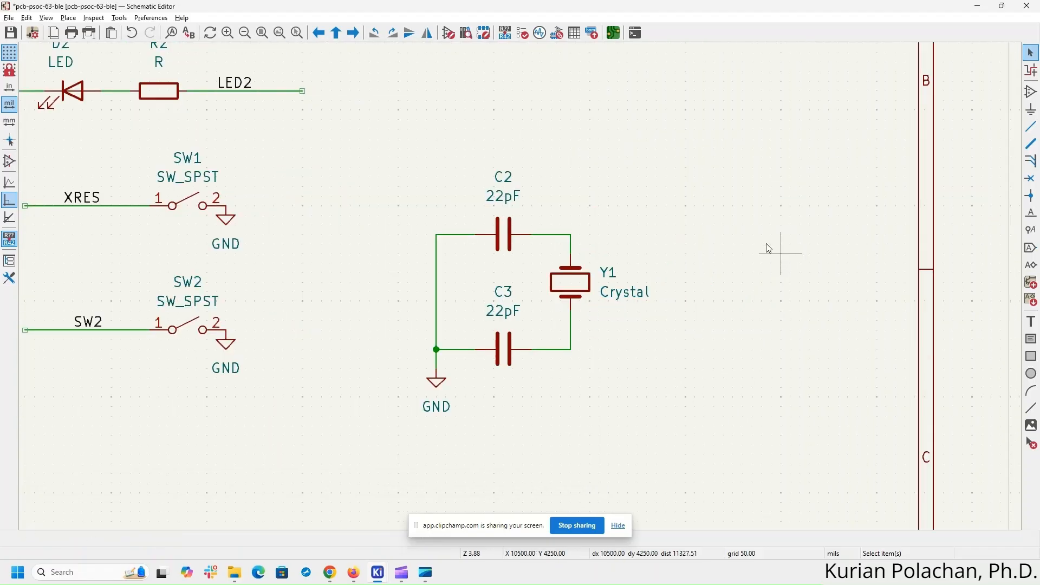
middle_click_drag(326, 189, 651, 405)
key("alt+Tab")
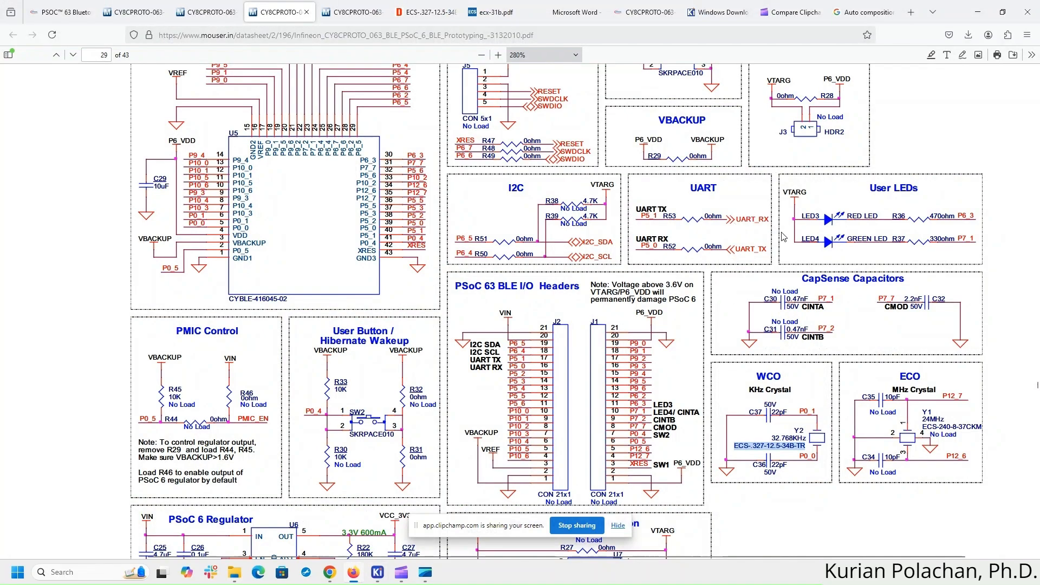
key("alt+Tab")
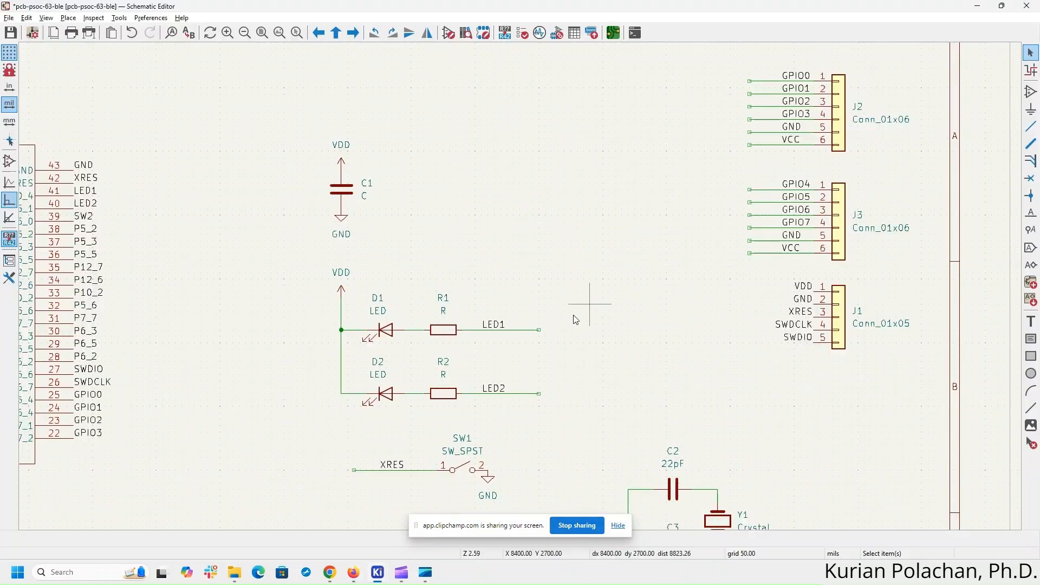
left_click(452, 333)
- Edit R1's value, correcting a mistyped 4700 back to 470
key("e")
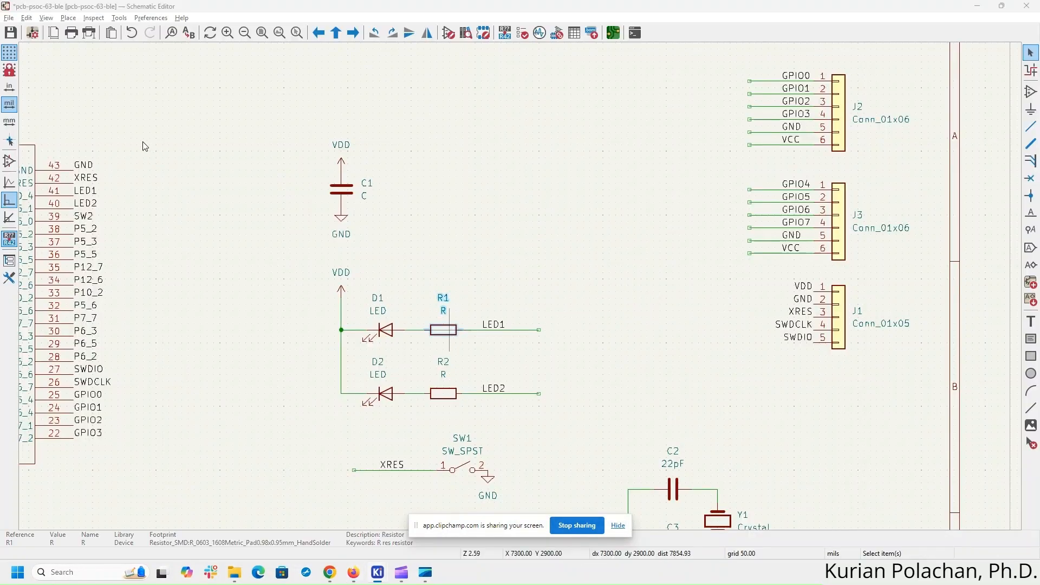
left_click(143, 121)
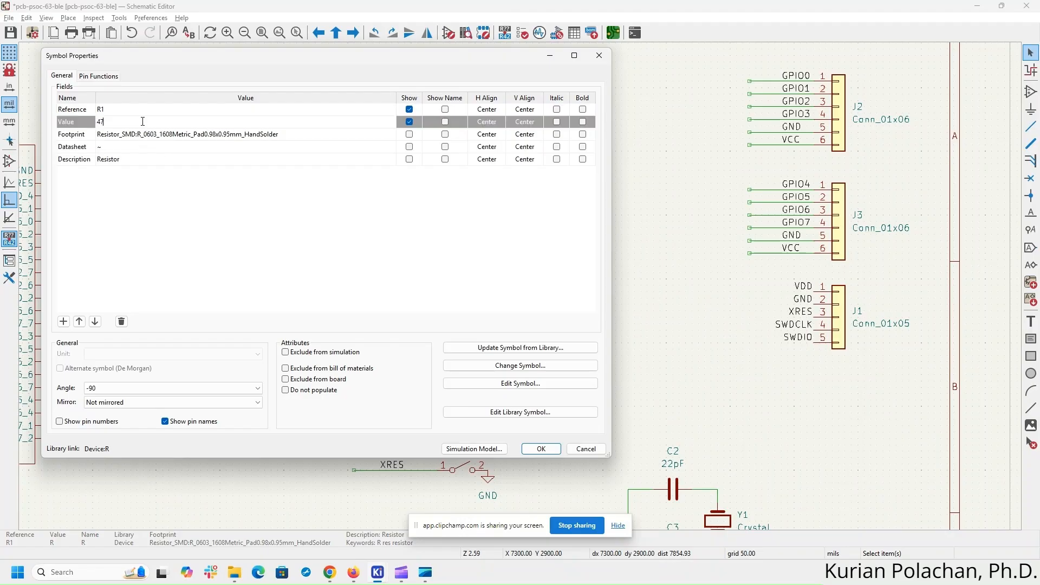
type("4700")
key("Return")
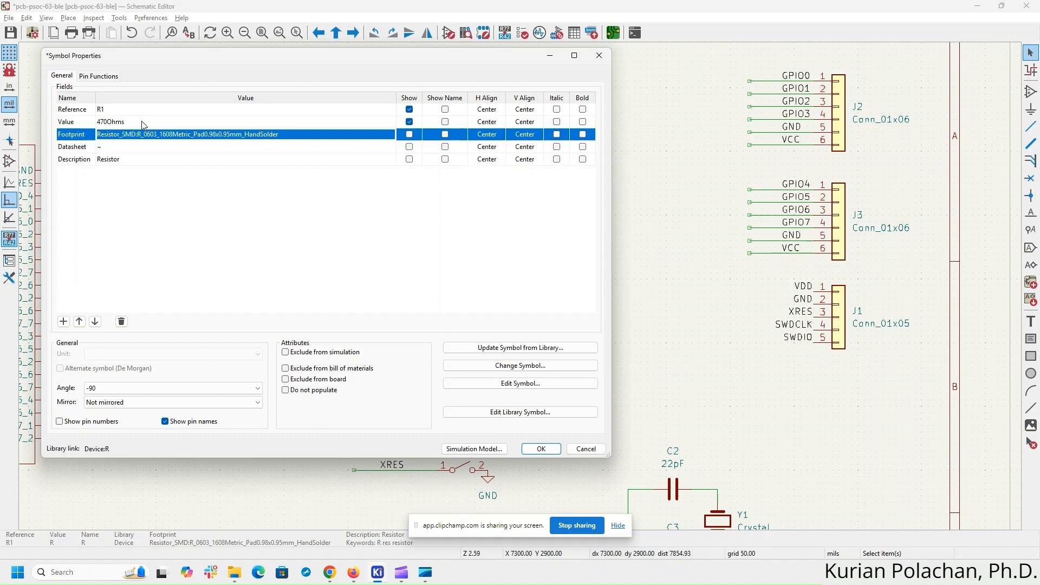
left_click(540, 448)
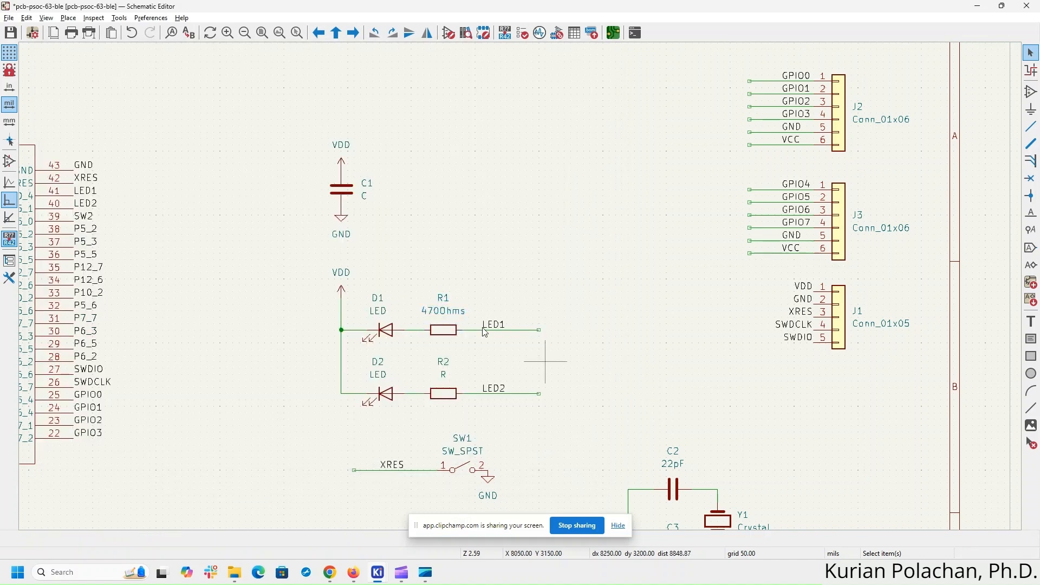
left_click(452, 310)
key("v")
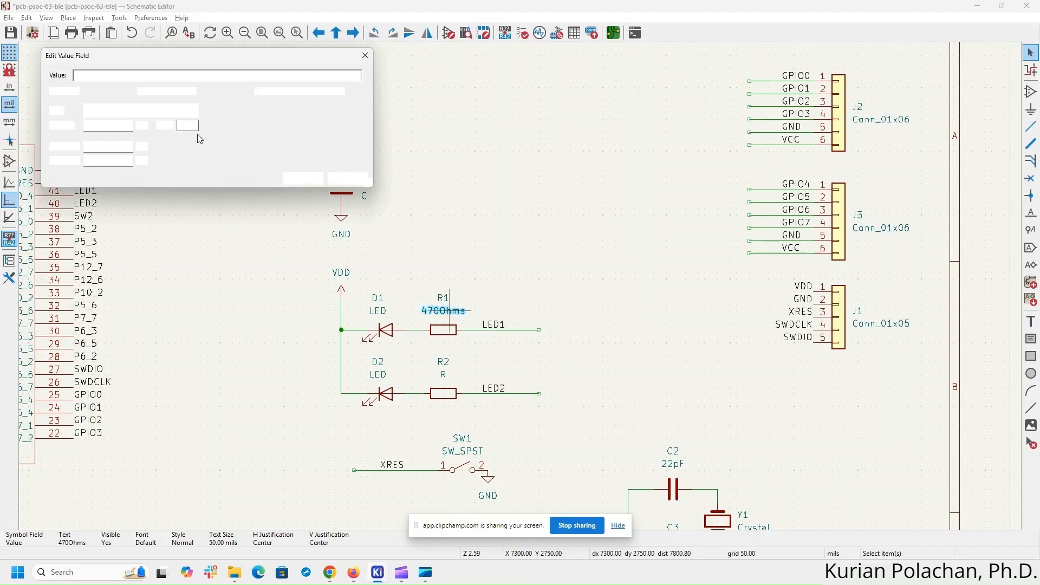
left_click(123, 75)
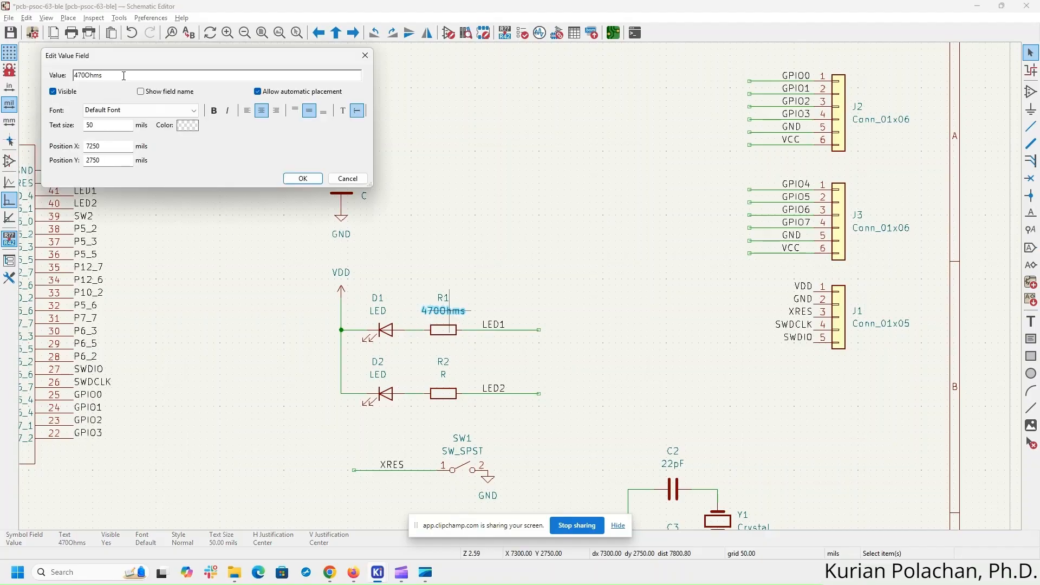
left_click(309, 182)
- Change resistor R2's value to 470 Ohms
middle_click_drag(608, 364, 598, 231)
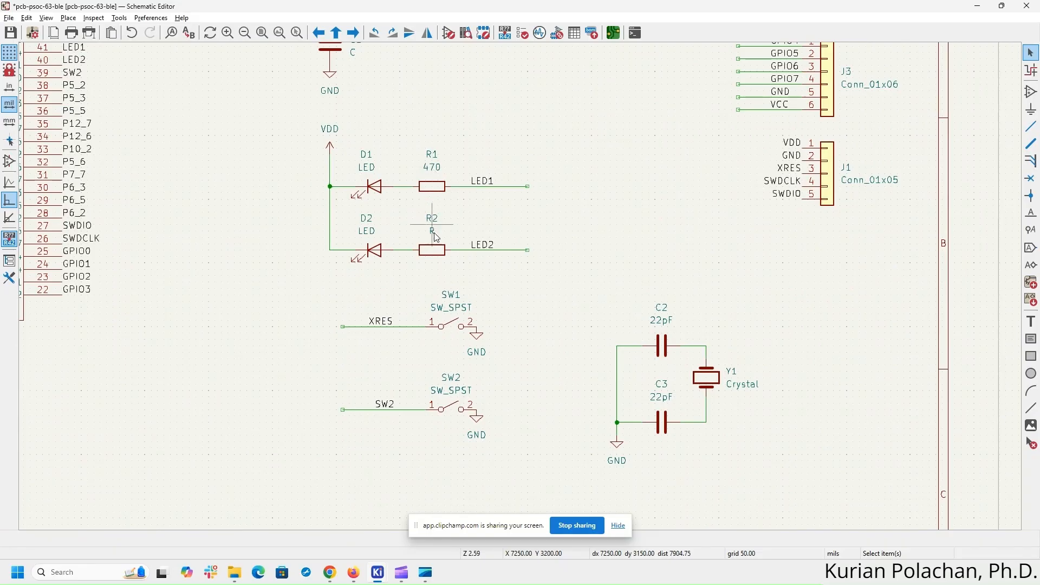
double_click(432, 251)
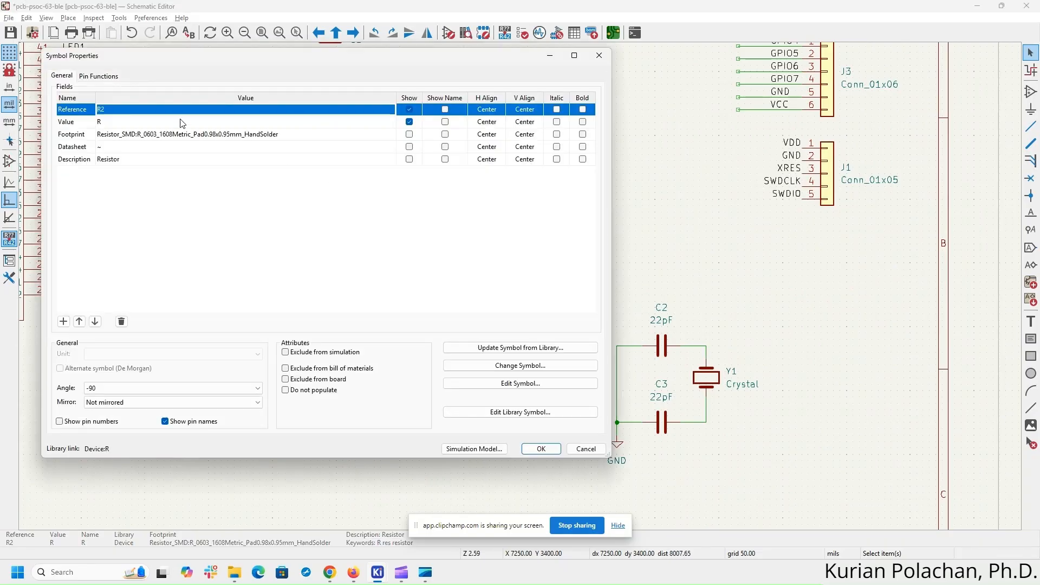
left_click(178, 121)
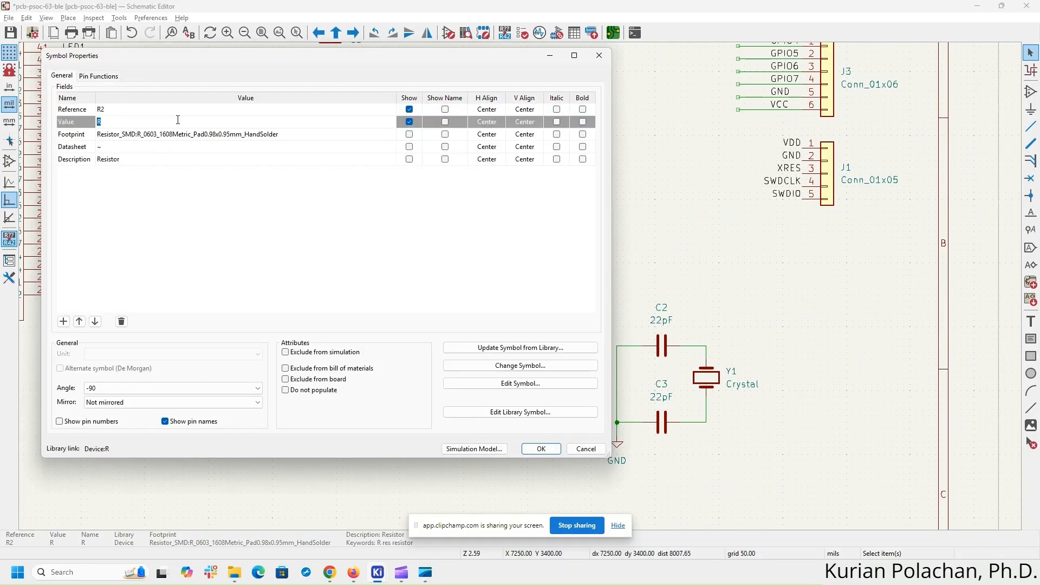
type("470 Ohms")
key("Return")
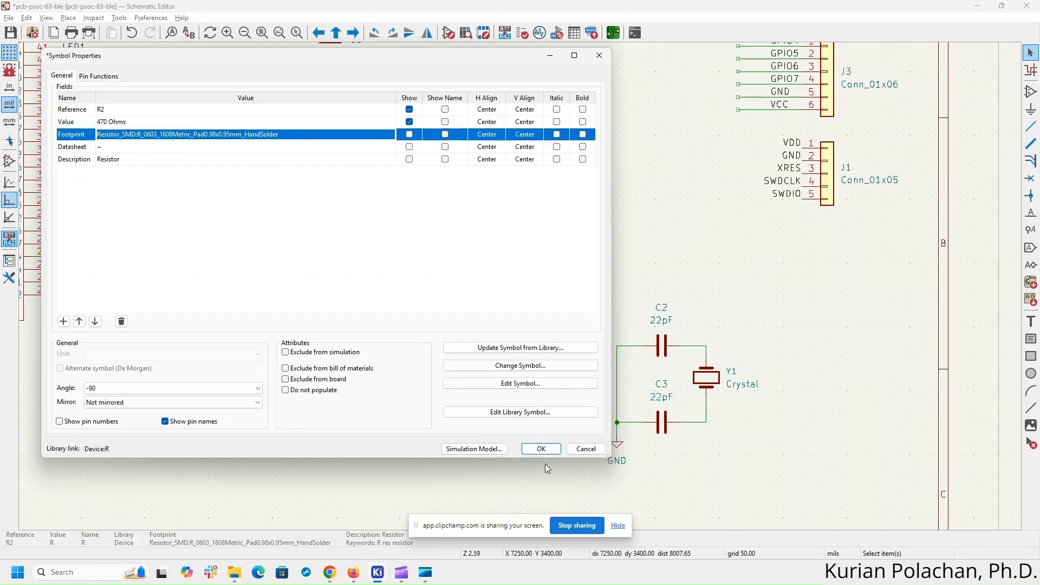
left_click(541, 449)
- Append Ohms to R1's value so it reads 470 Ohms
left_click(439, 190)
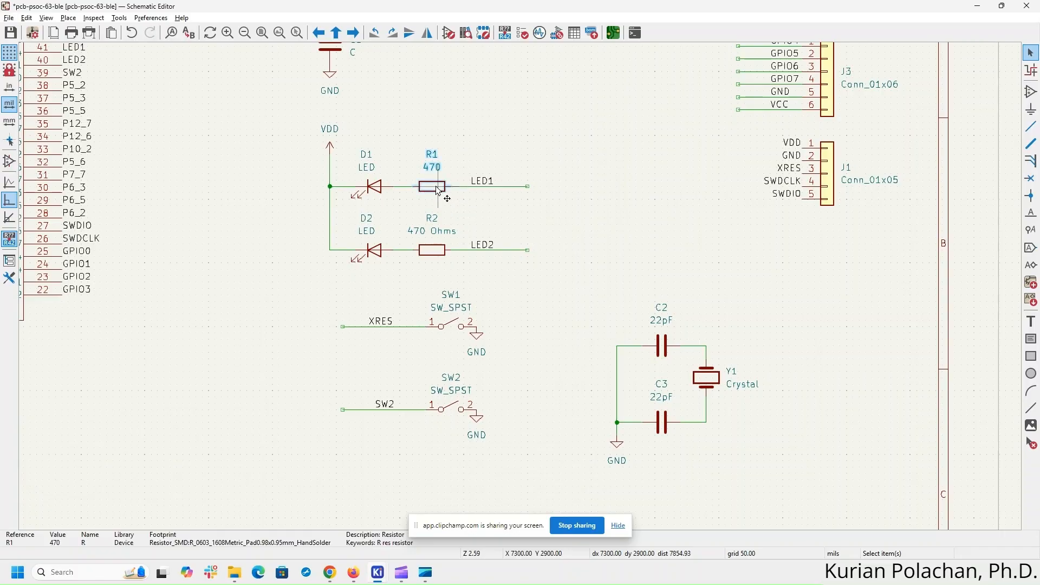
key("e")
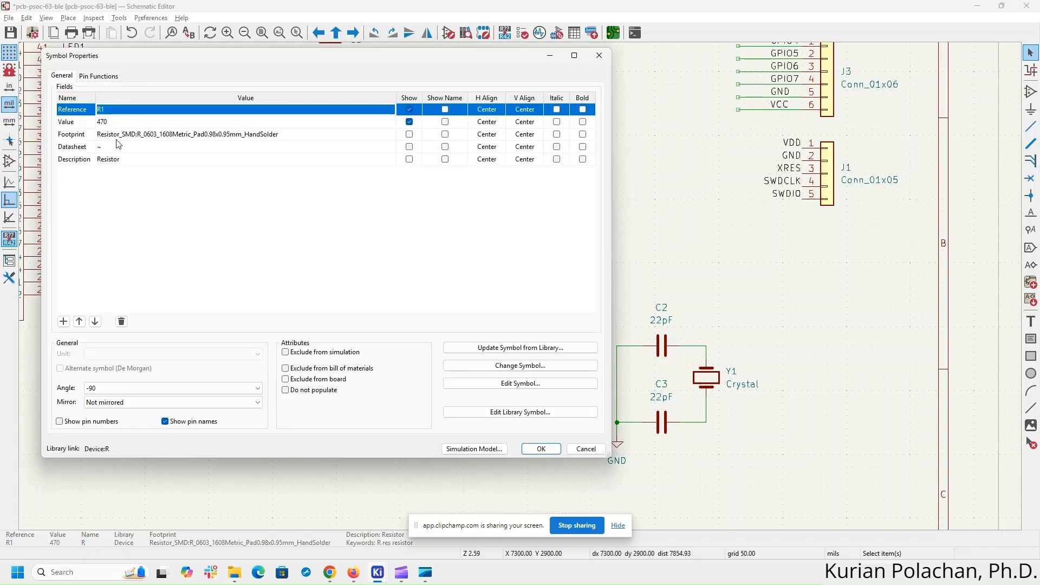
left_click(125, 122)
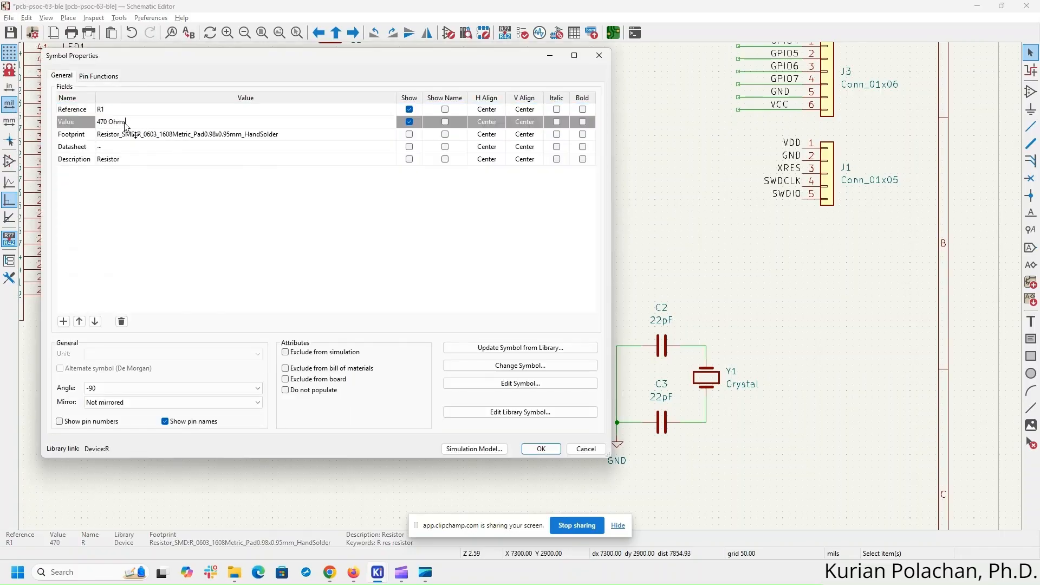
type("Ohms")
key("Return")
left_click(540, 449)
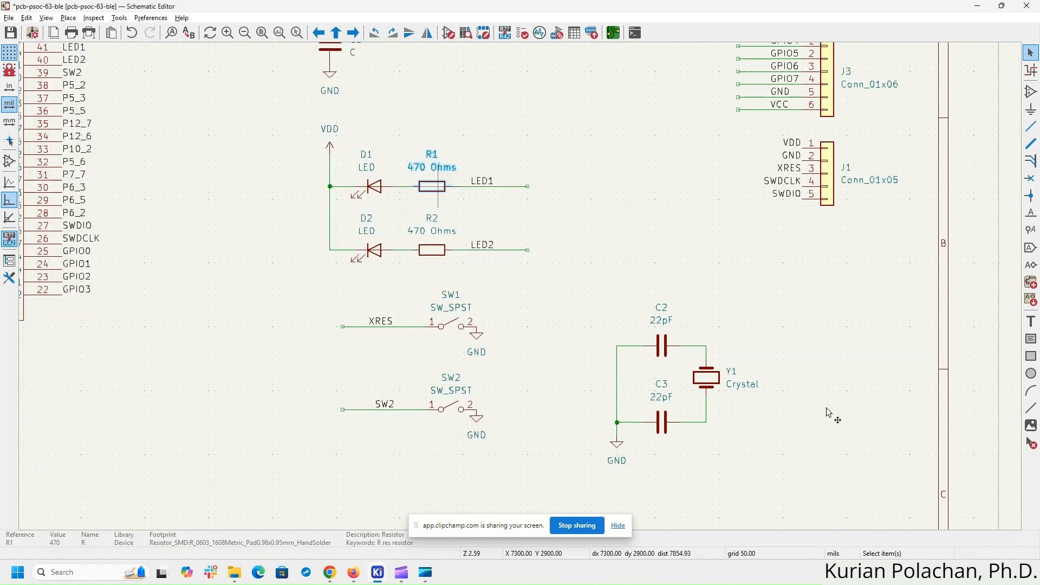
middle_click_drag(702, 243, 813, 325)
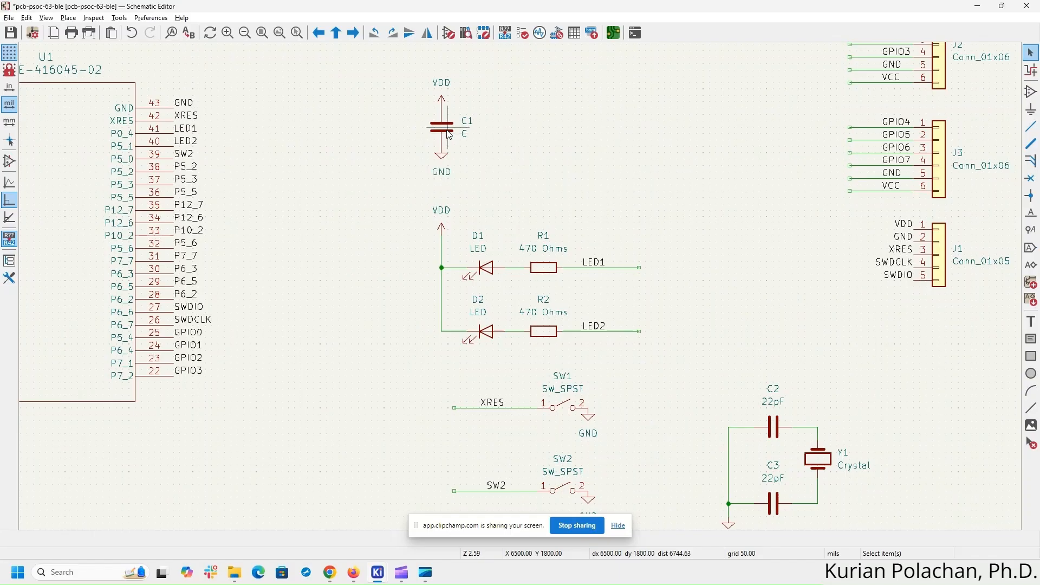
- Set capacitor C1's value to 10uF, checking it against the datasheet
key("alt+Tab")
key("alt+Tab")
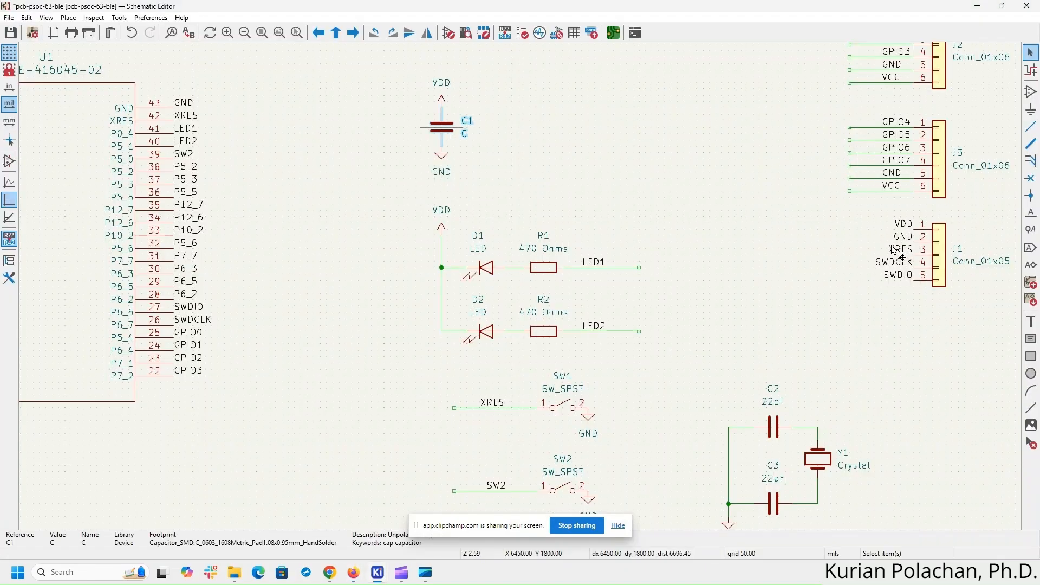
double_click(446, 132)
left_click(289, 121)
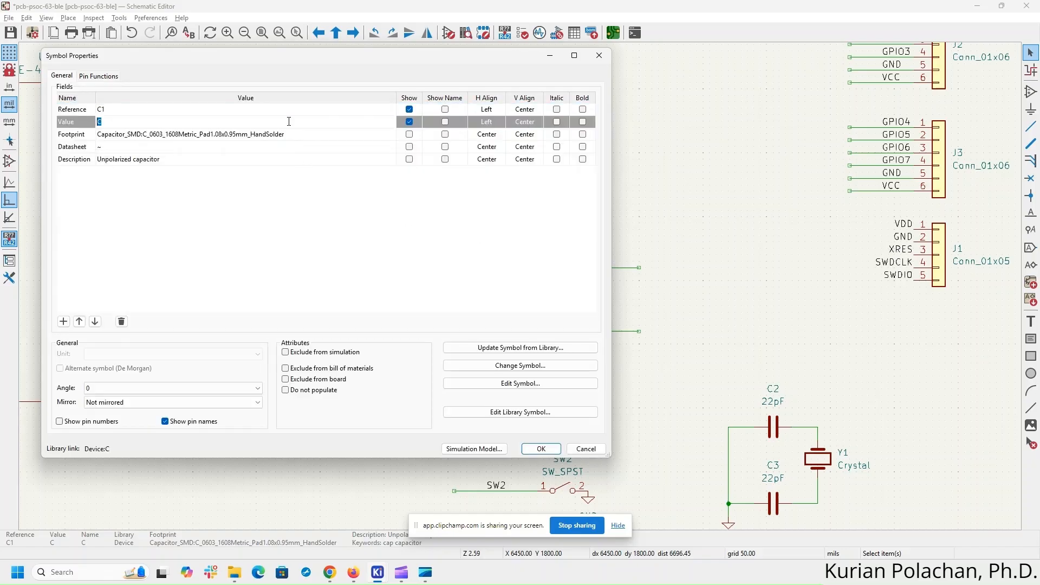
key("Return")
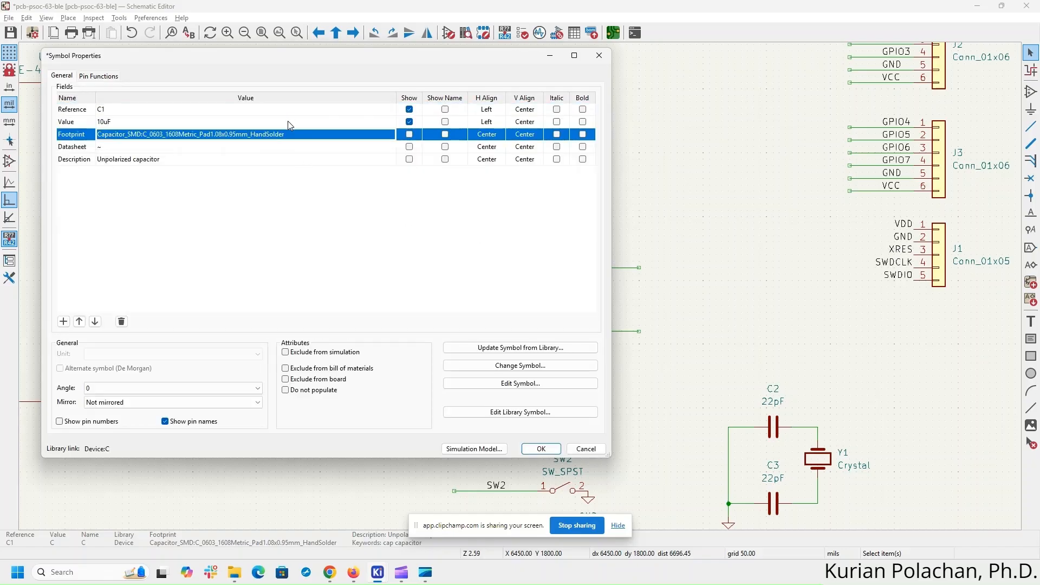
key("alt+Tab")
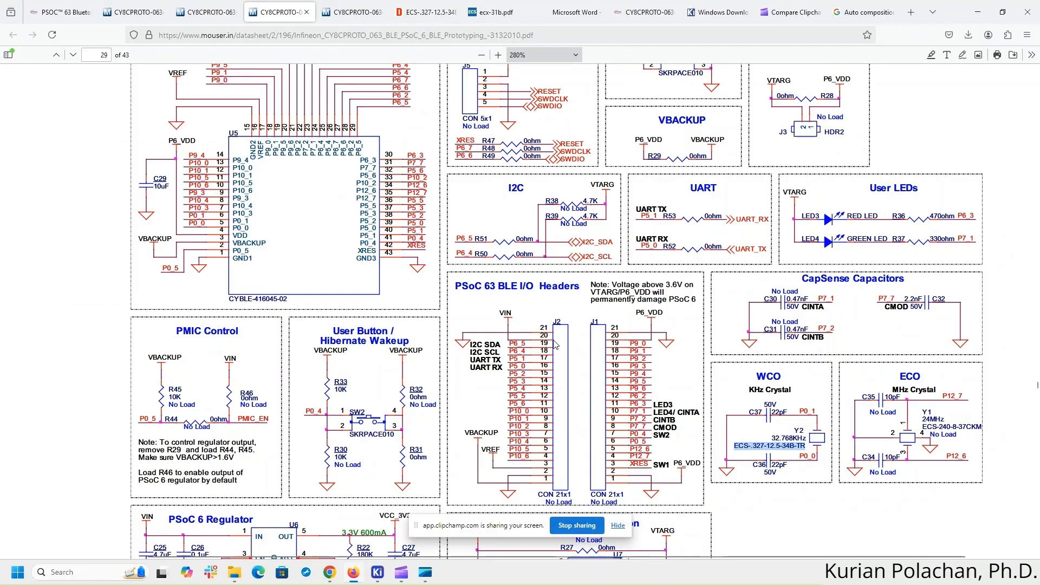
key("alt+Tab")
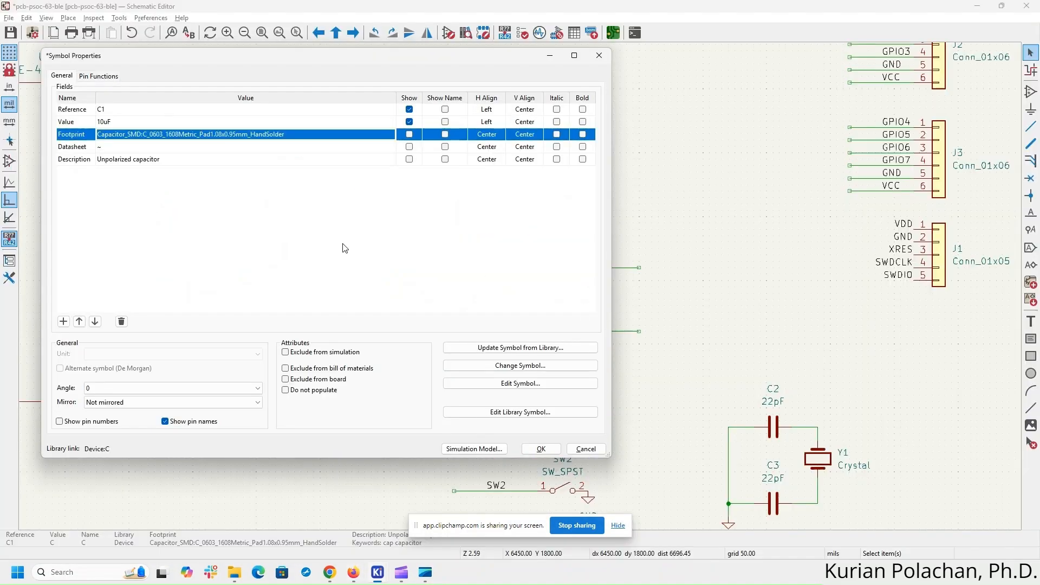
left_click(541, 448)
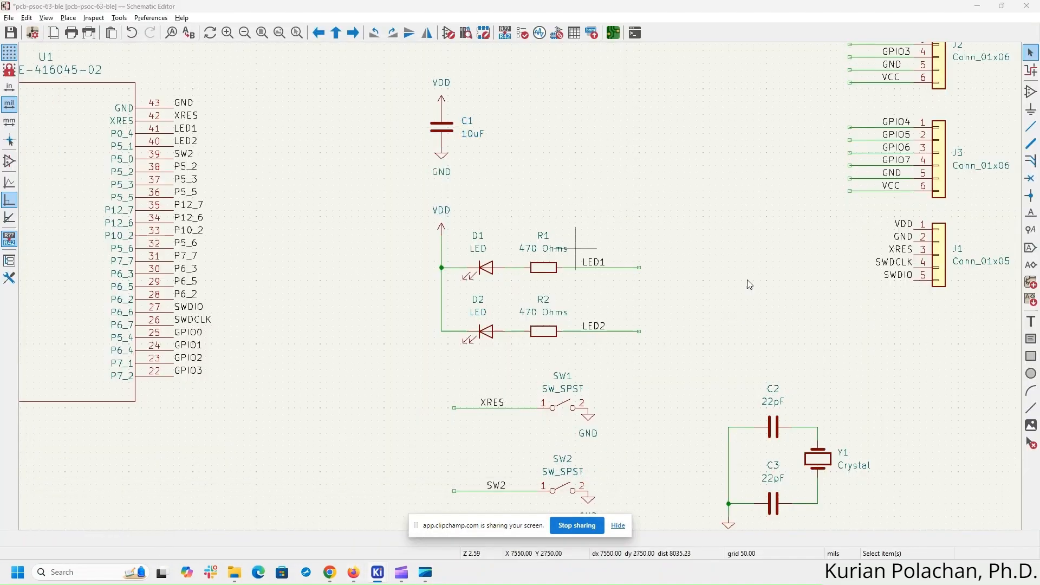
key("alt+Tab")
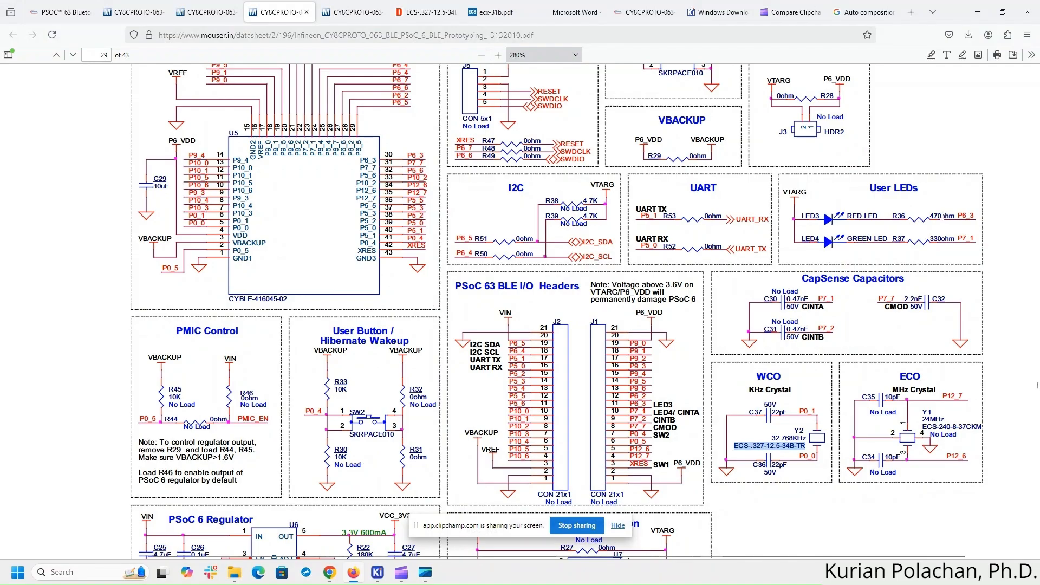
key("alt+Tab")
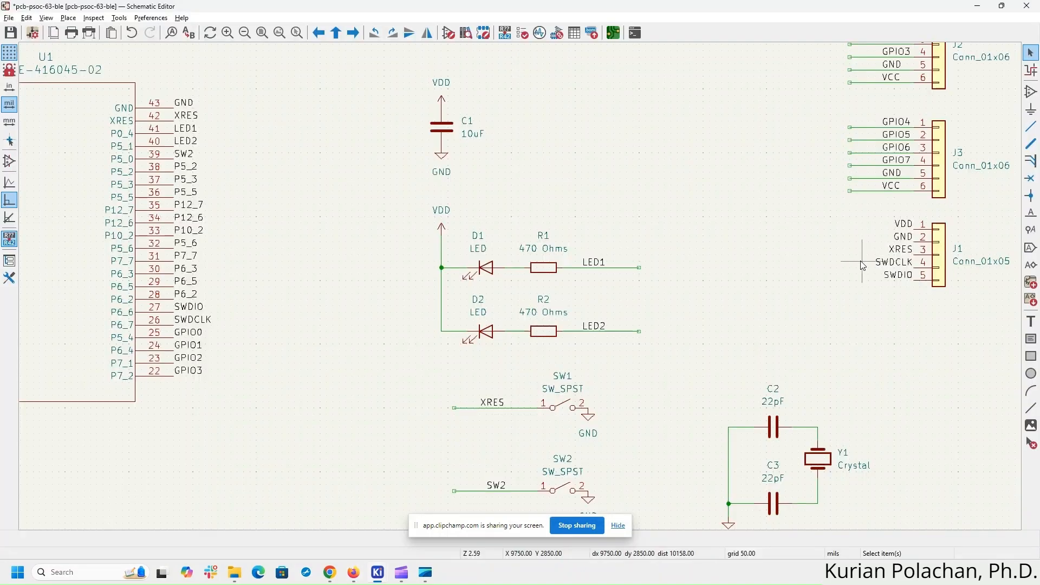
- Change R1 and R2 values from 470 Ohms to 470ohm
left_click(544, 249)
key("e")
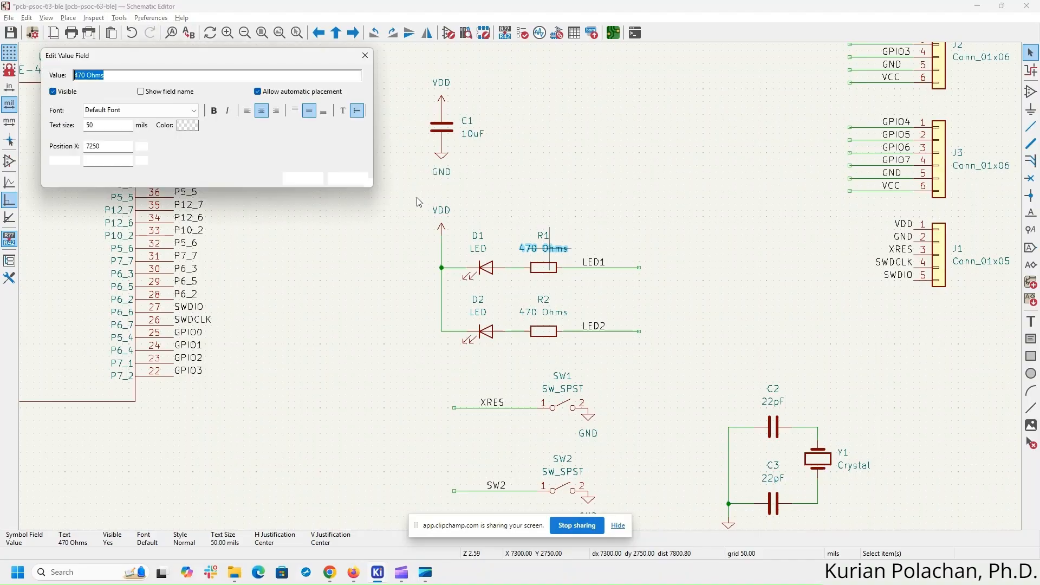
left_click(87, 75)
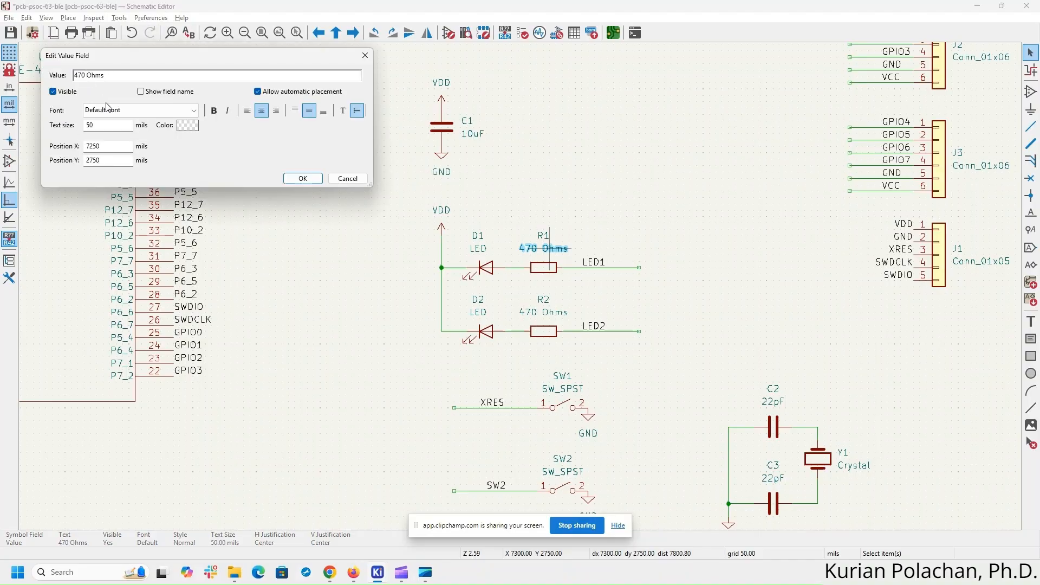
key("BackSpace")
key("Delete")
type("o")
key("Return")
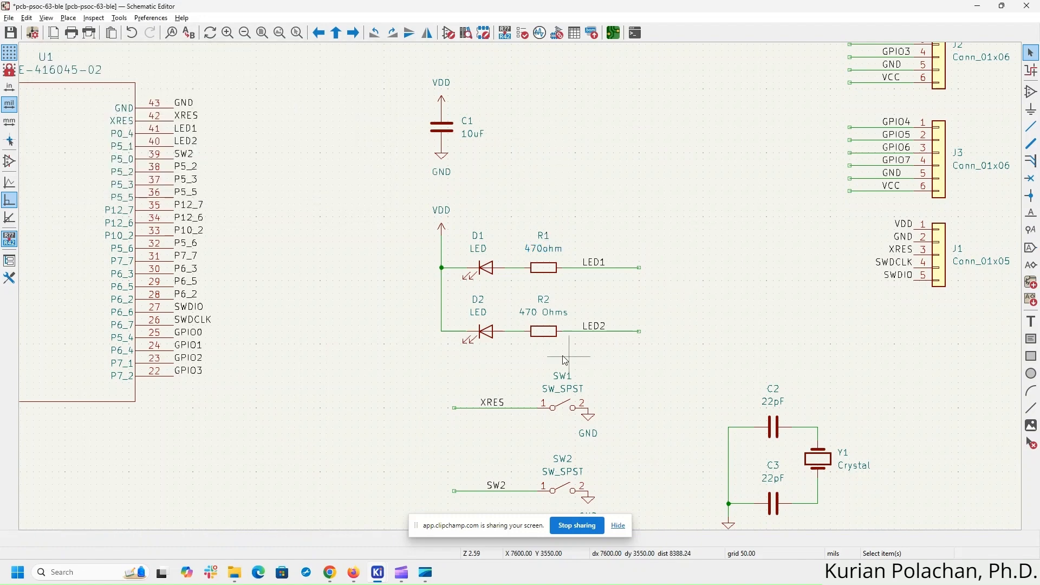
double_click(543, 313)
type("470ohm")
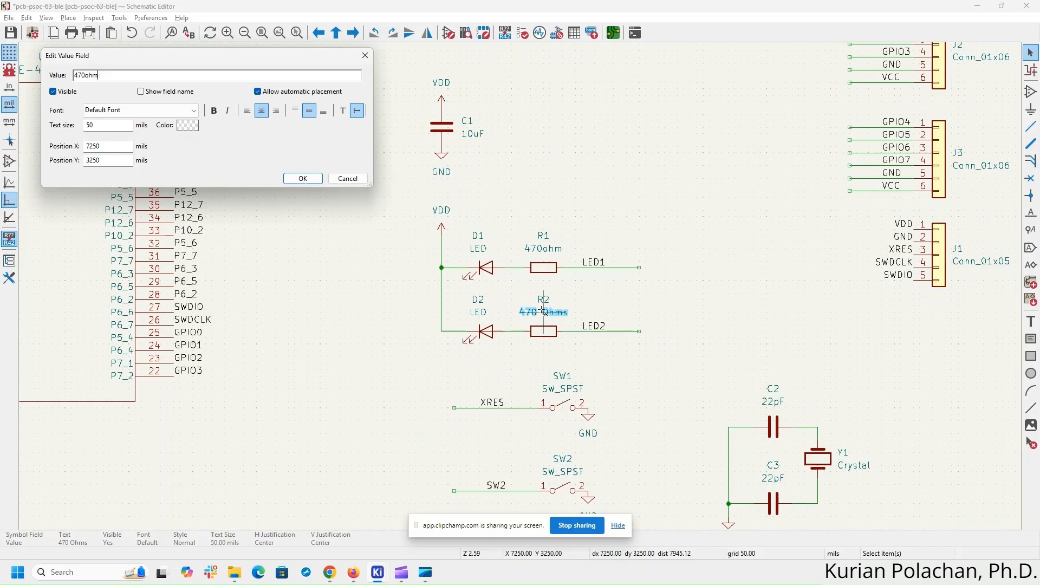
key("Return")
left_click(704, 295)
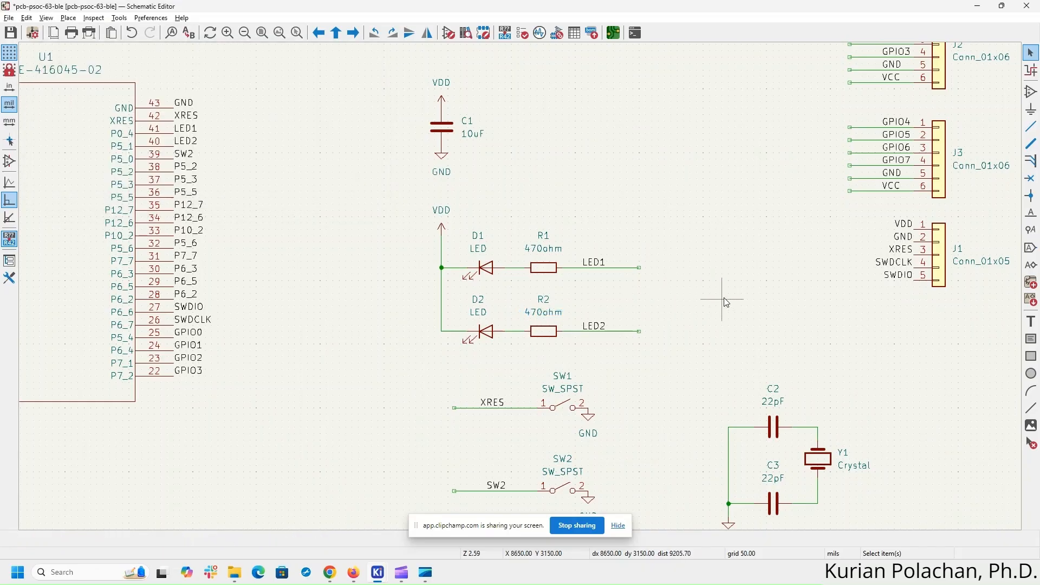
scroll(521, 287, "down", 2)
middle_click_drag(536, 297, 639, 253)
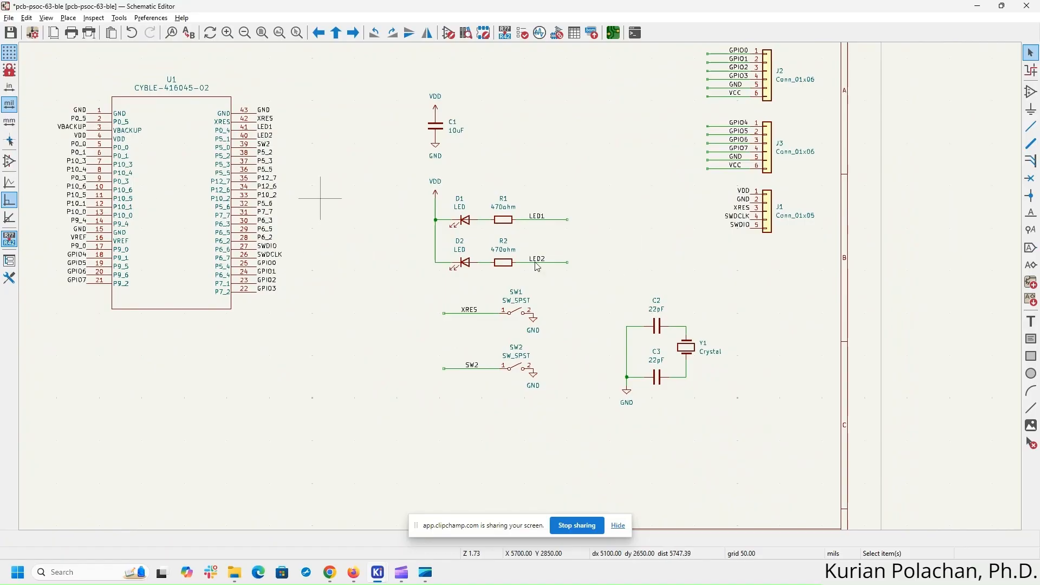
middle_click_drag(761, 382, 680, 348)
key("alt+Tab")
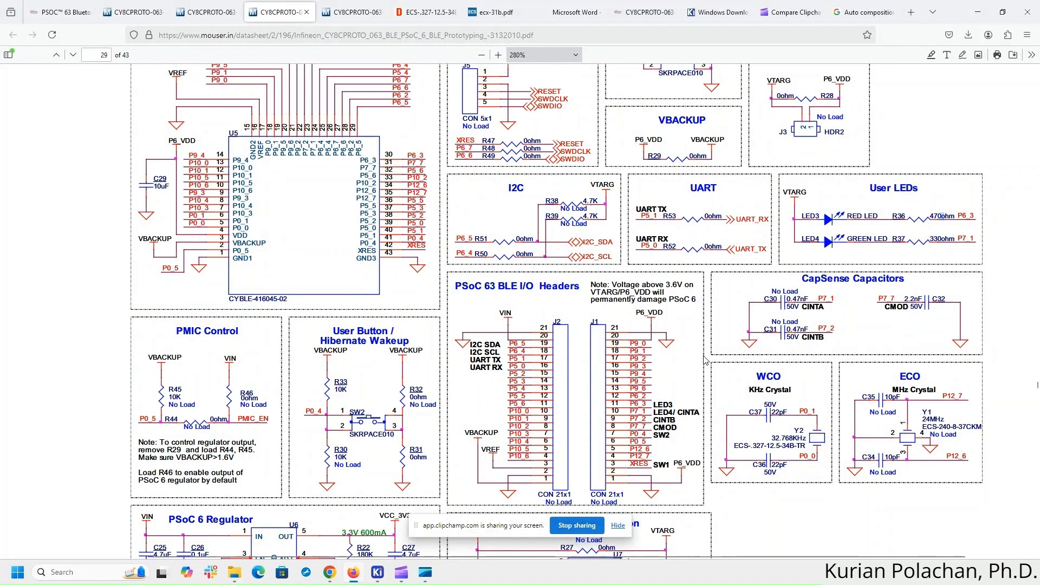
scroll(946, 458, "up", 1)
scroll(945, 455, "down", 3)
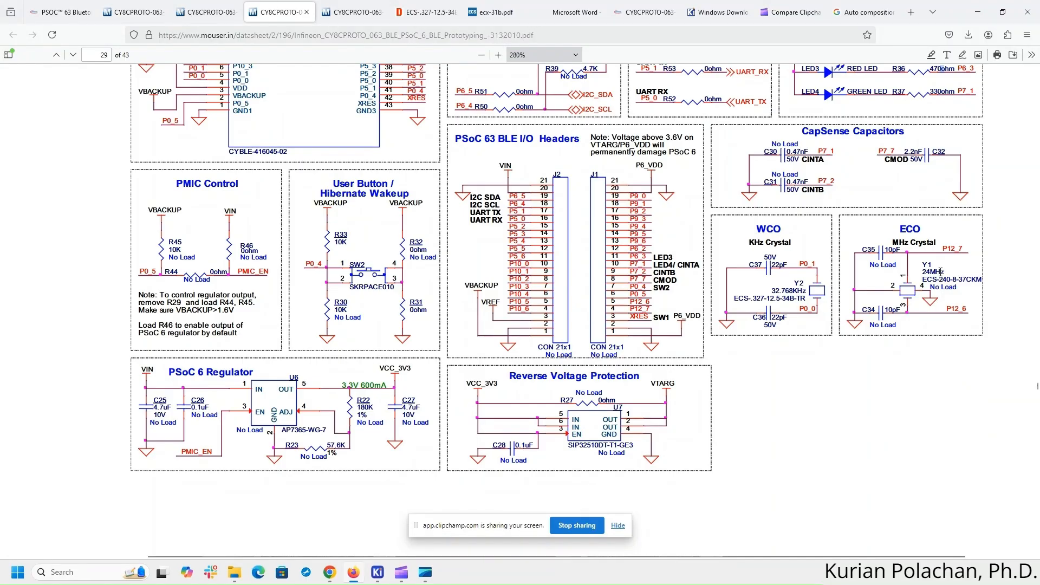
key("alt+Tab")
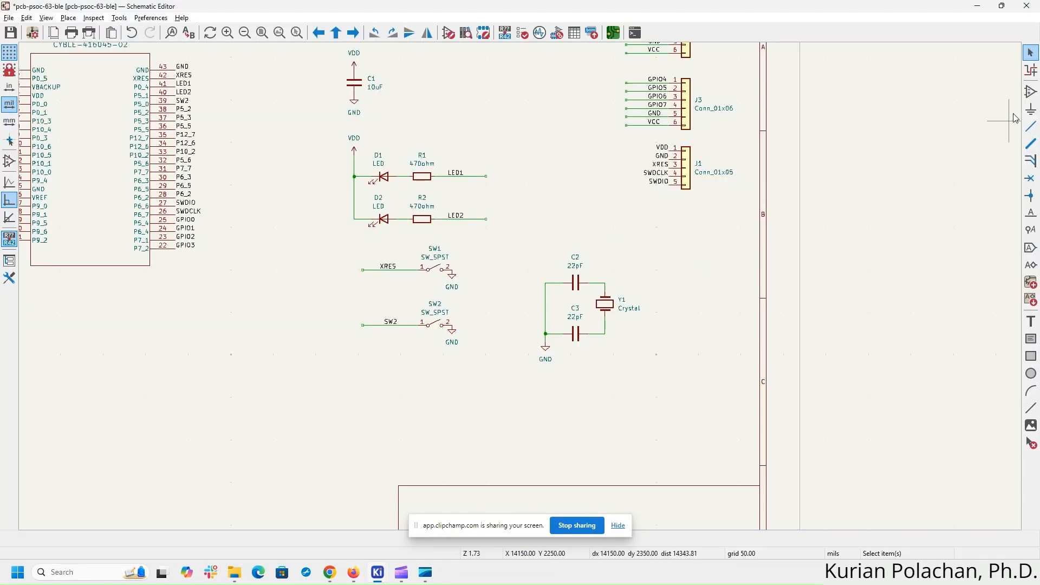
key("a")
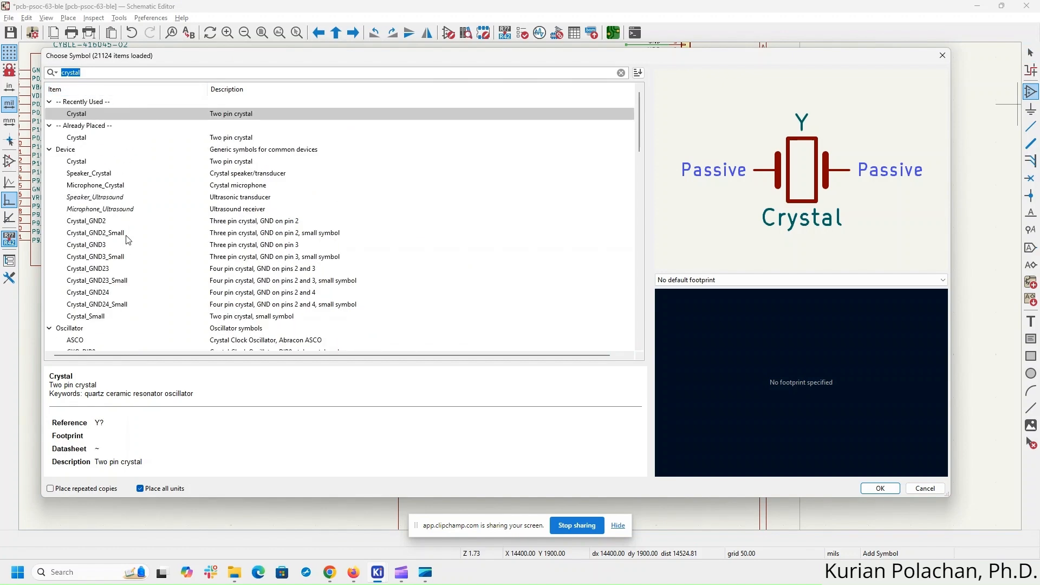
- Choose the four-pin Crystal_GND24 symbol after comparing Crystal_GND23 and Crystal_GND24_Small
left_click(230, 271)
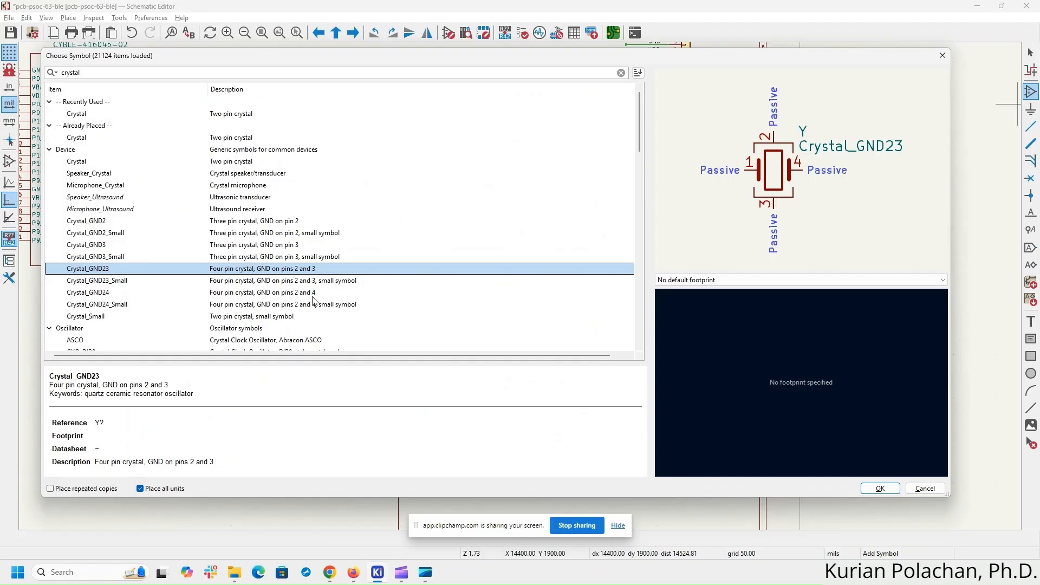
left_click(313, 304)
left_click(313, 295)
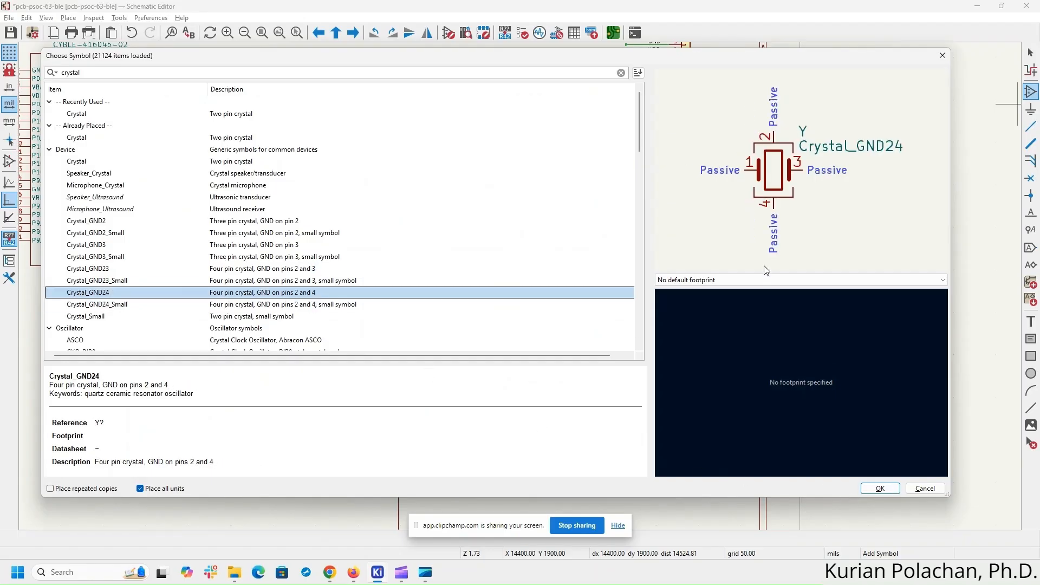
left_click(765, 280)
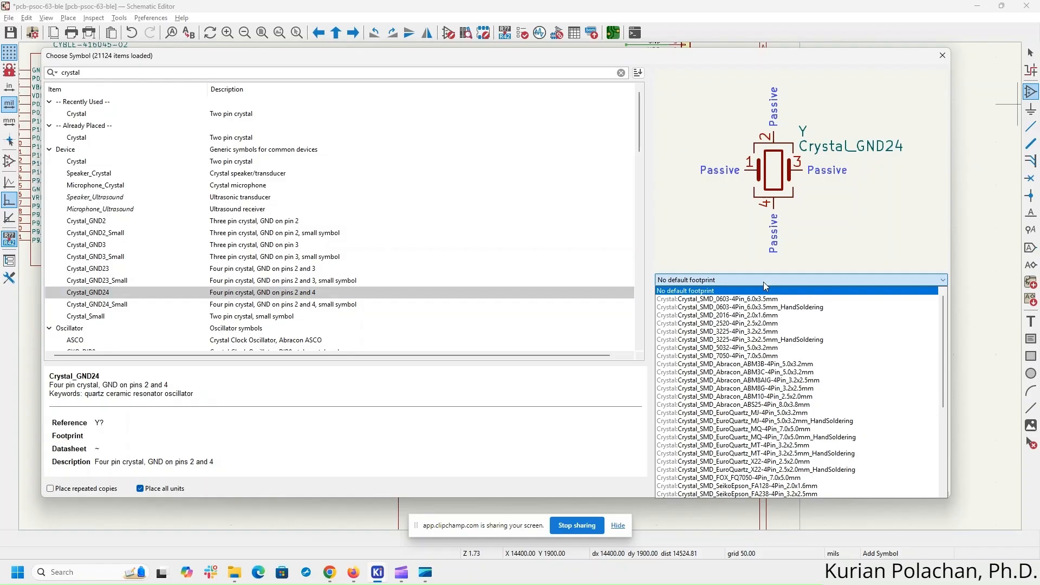
left_click(763, 281)
key("alt+Tab")
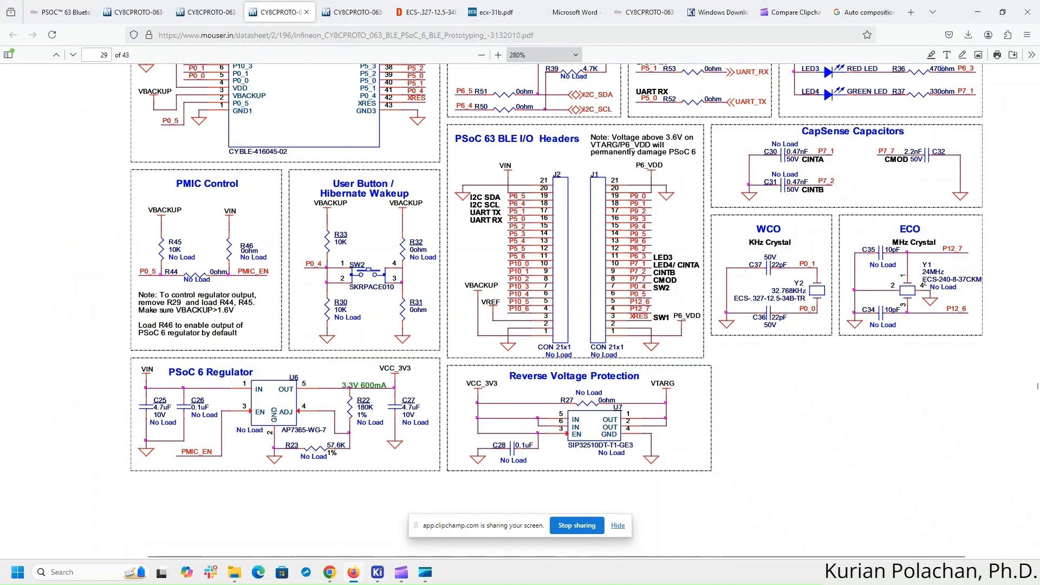
- Copy the crystal part number ECS-240-8-37CKM and search DigiKey for it
left_click_drag(955, 280, 979, 281)
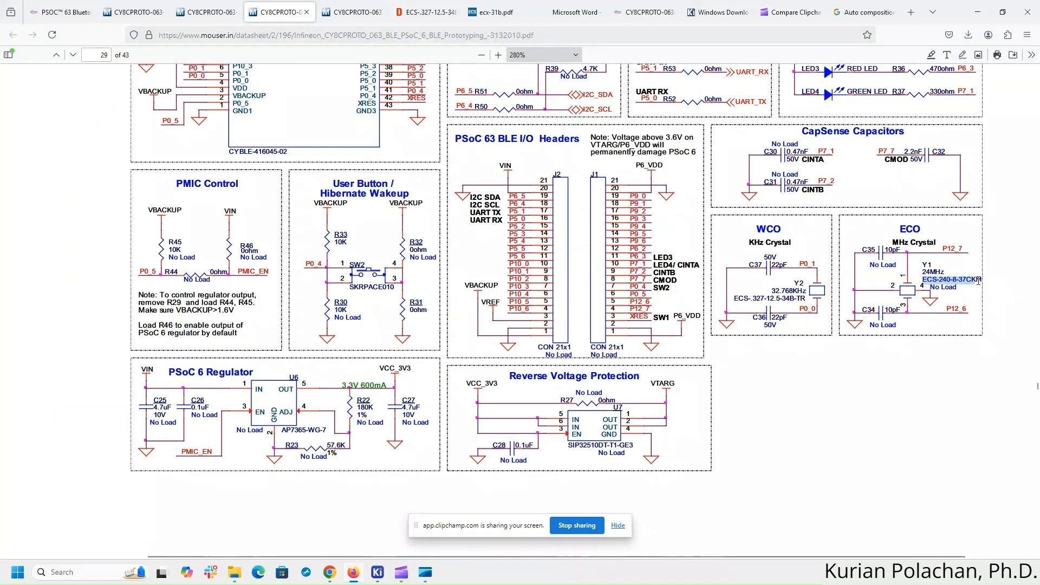
right_click(979, 282)
left_click(981, 290)
left_click(413, 9)
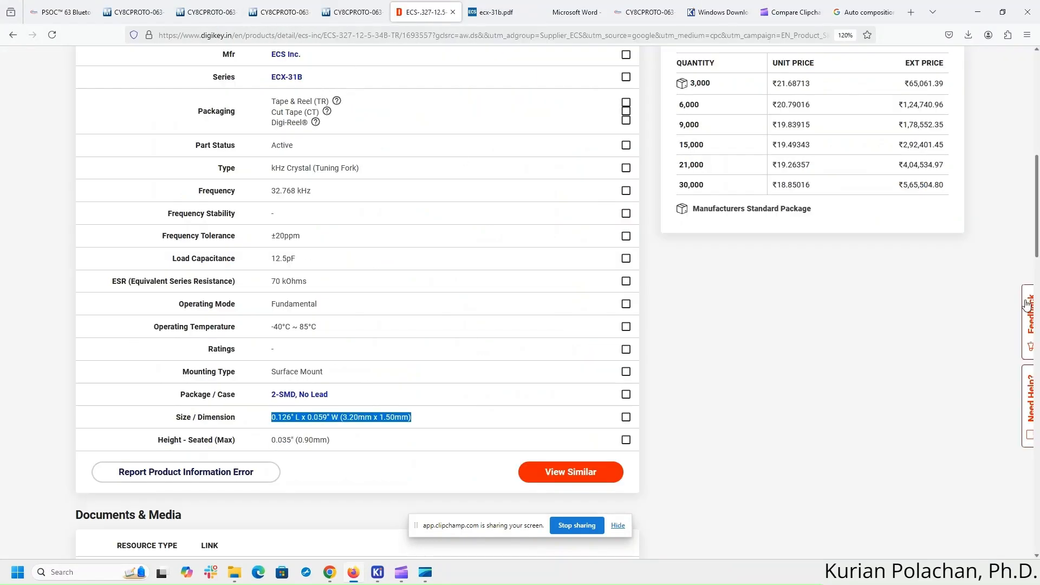
left_click_drag(1039, 229, 1038, 116)
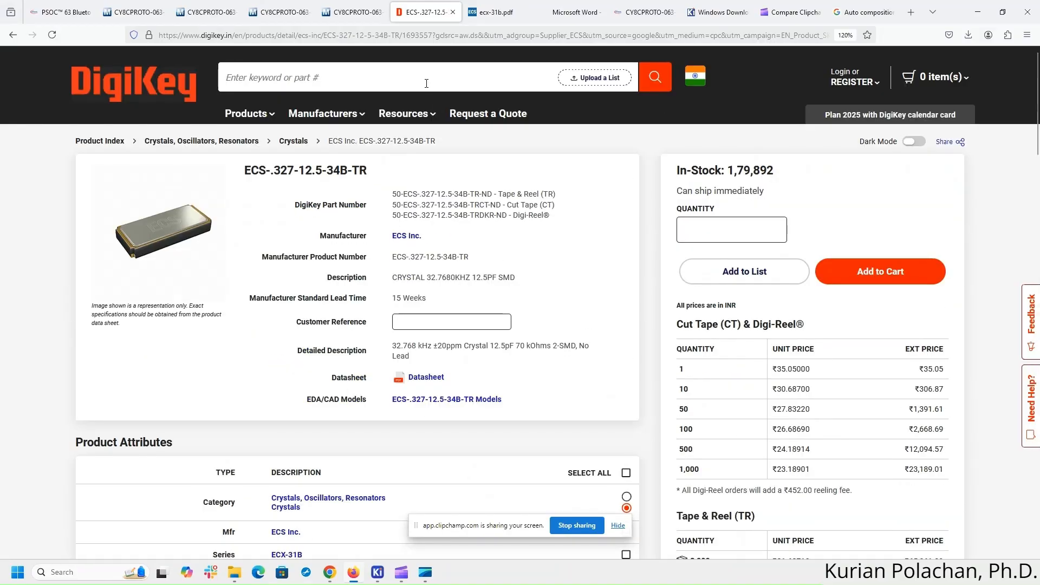
key("ctrl+v")
key("Return")
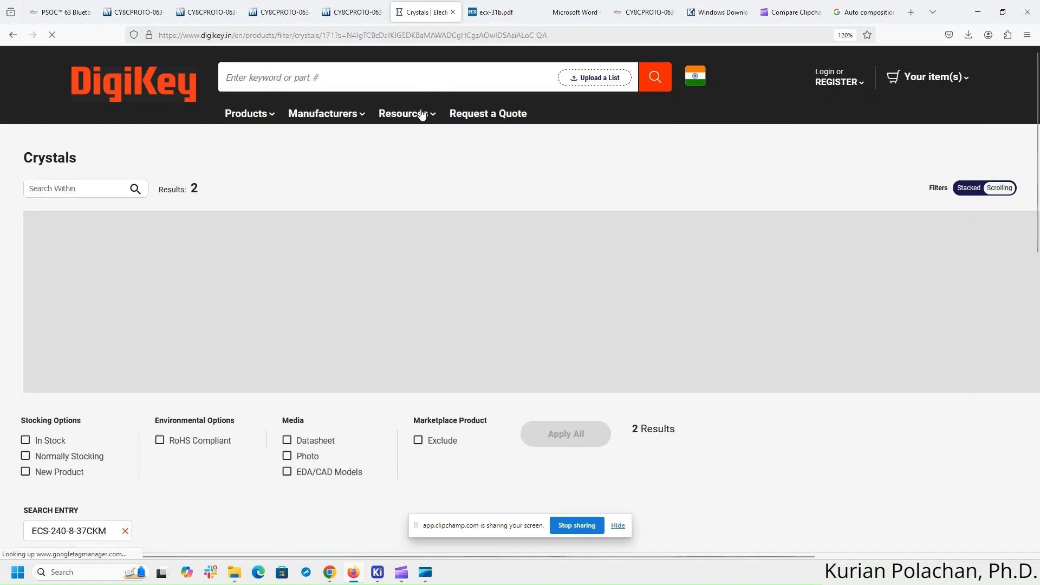
scroll(466, 216, "down", 5)
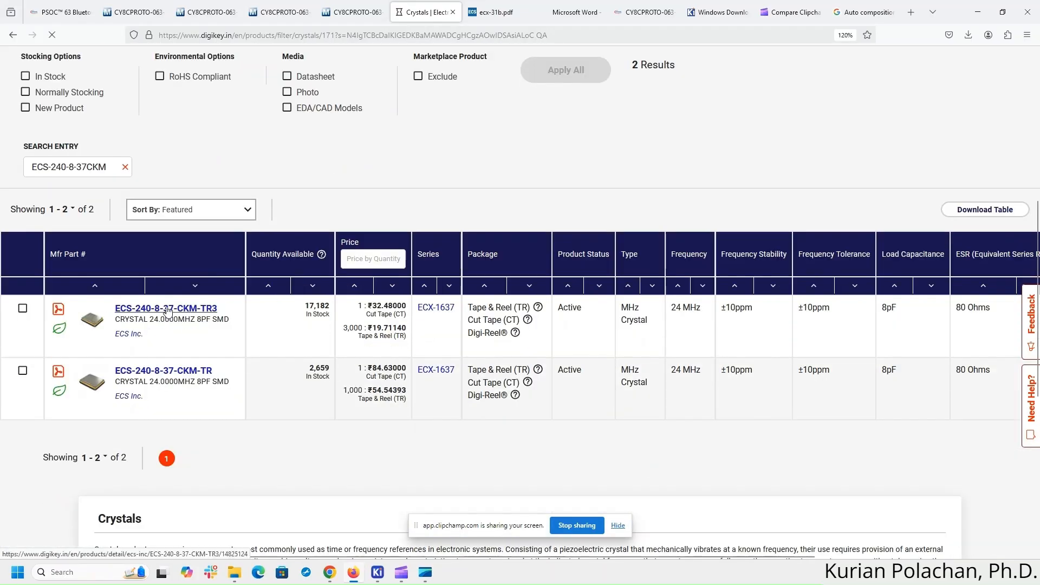
- Open the ECS-240-8-37-CKM-TR listing and review its 24 MHz, 2.00mm x 1.60mm attributes
key("alt+Tab")
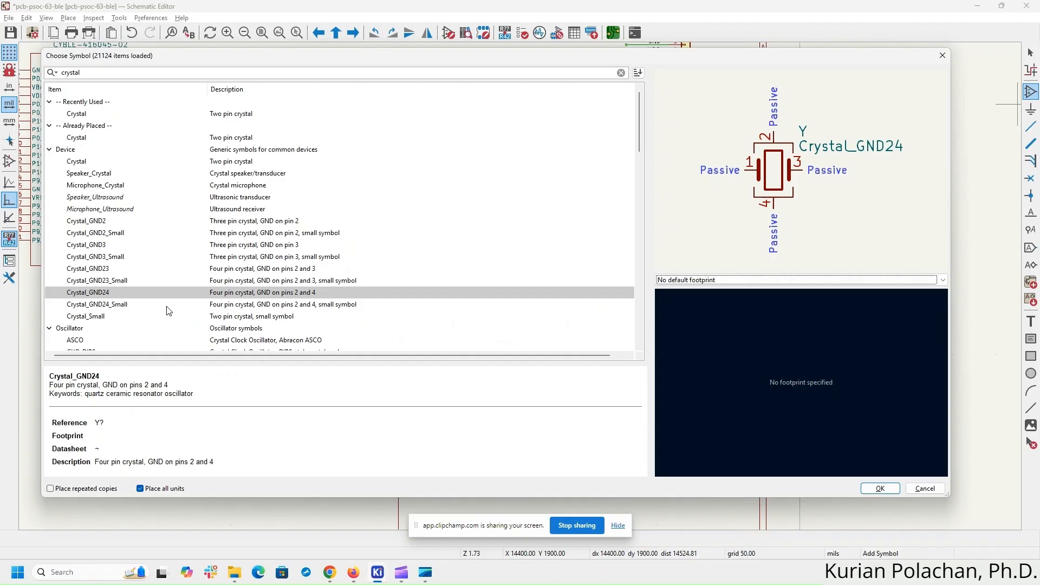
left_click(355, 572)
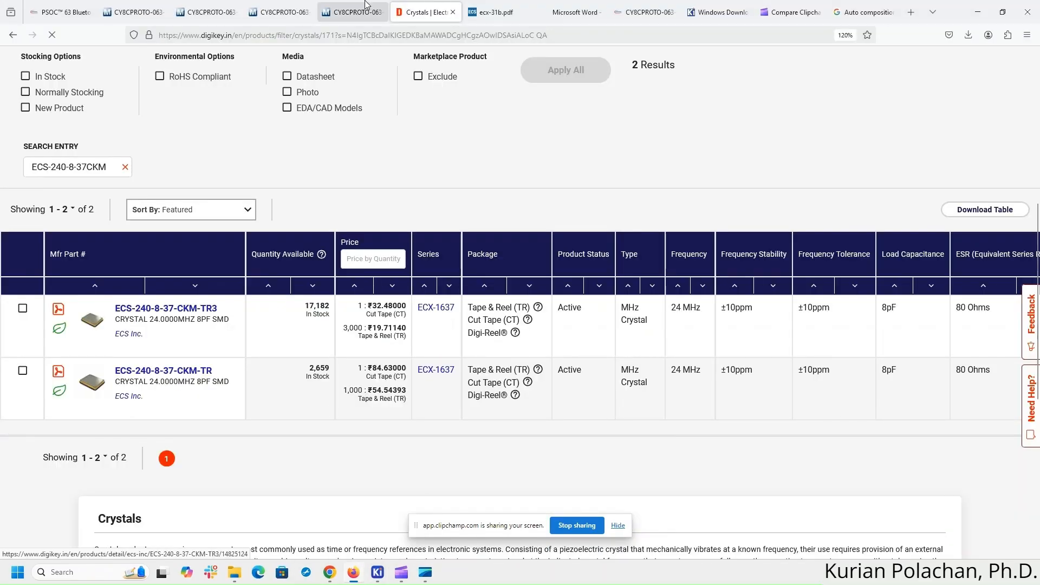
left_click(81, 11)
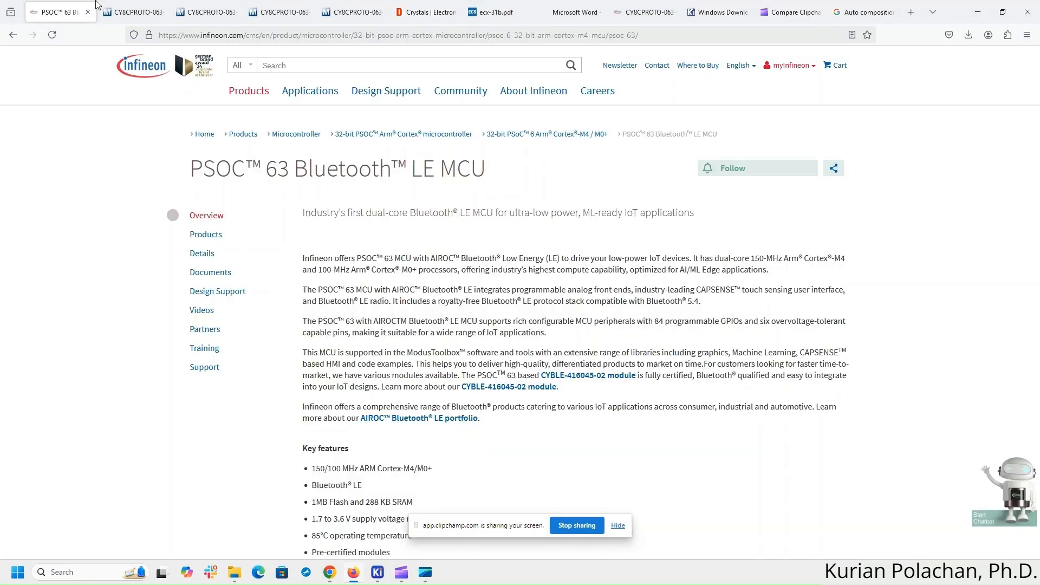
left_click(307, 6)
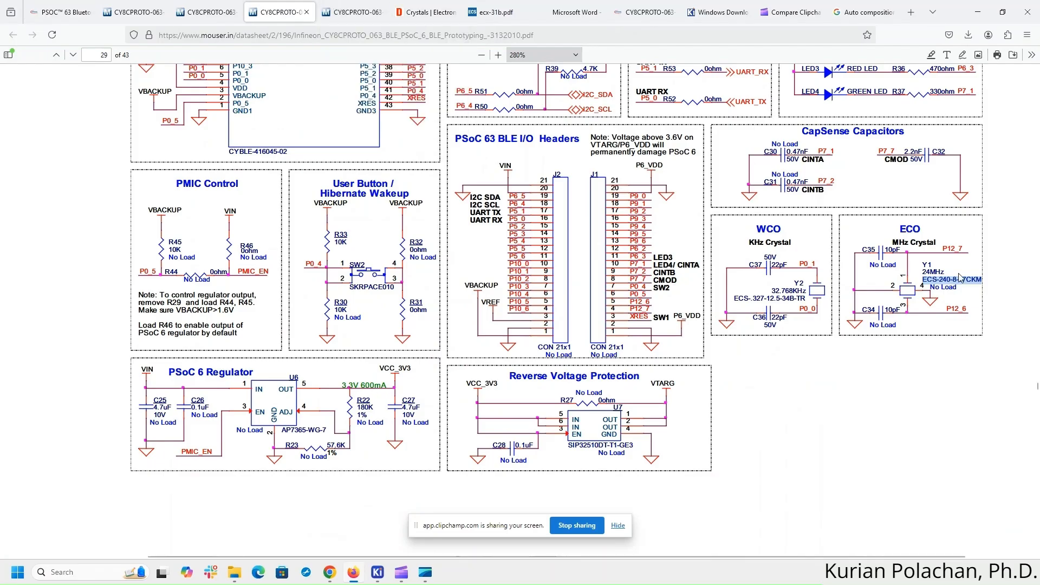
left_click(412, 10)
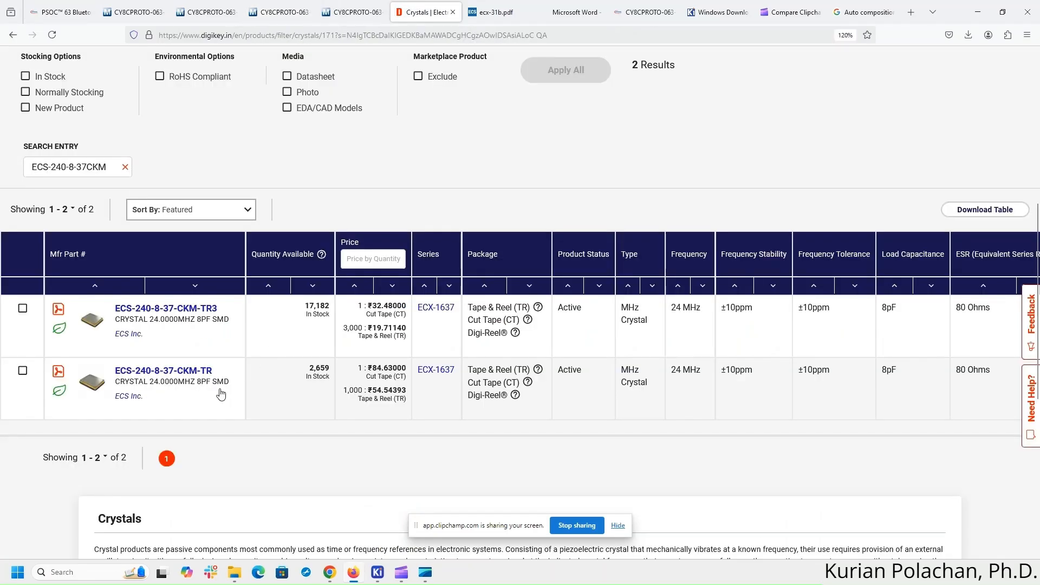
left_click(191, 371)
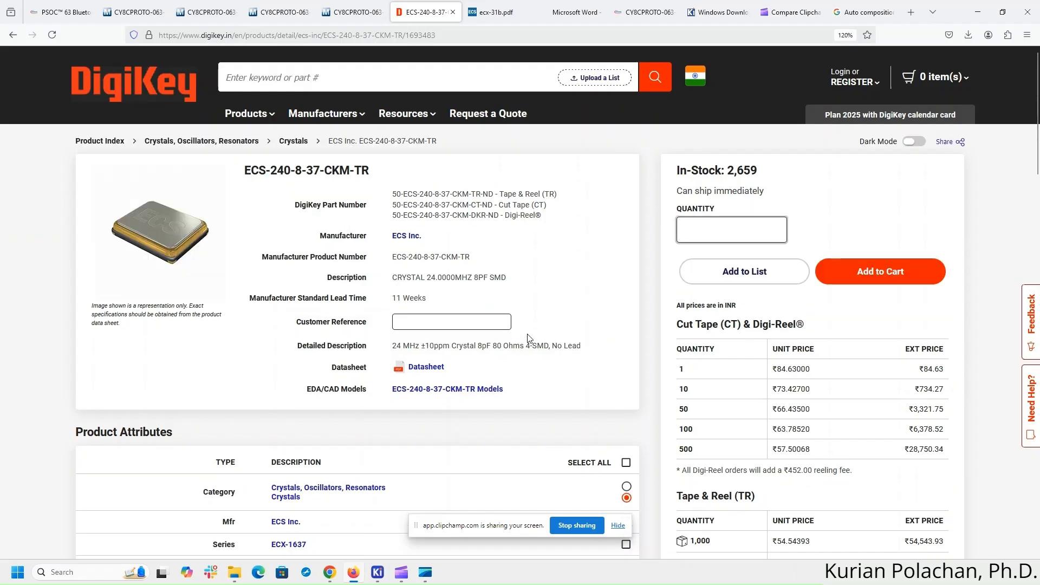
left_click_drag(1037, 131, 1037, 279)
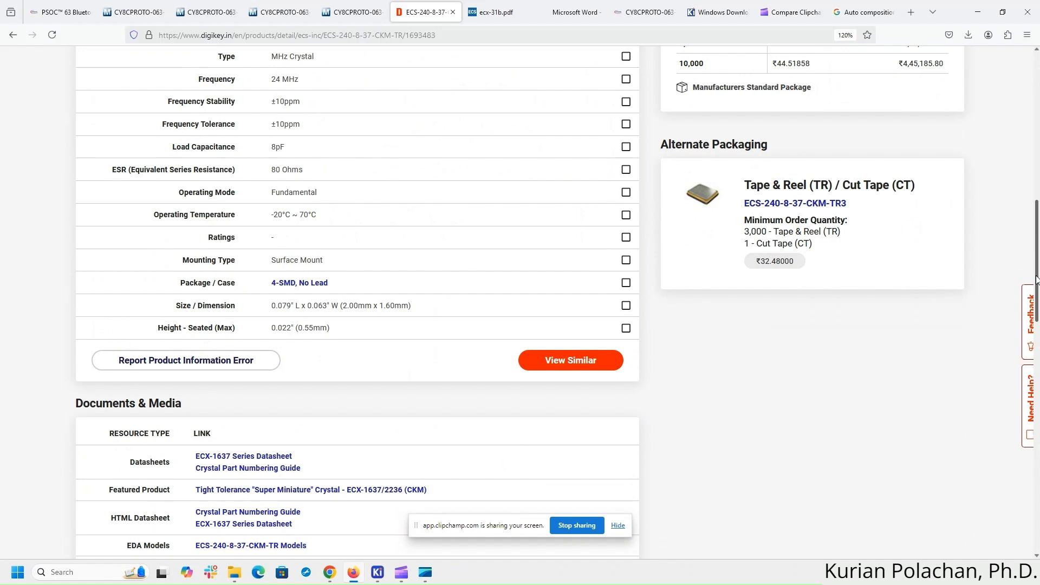
left_click_drag(1037, 279, 1037, 245)
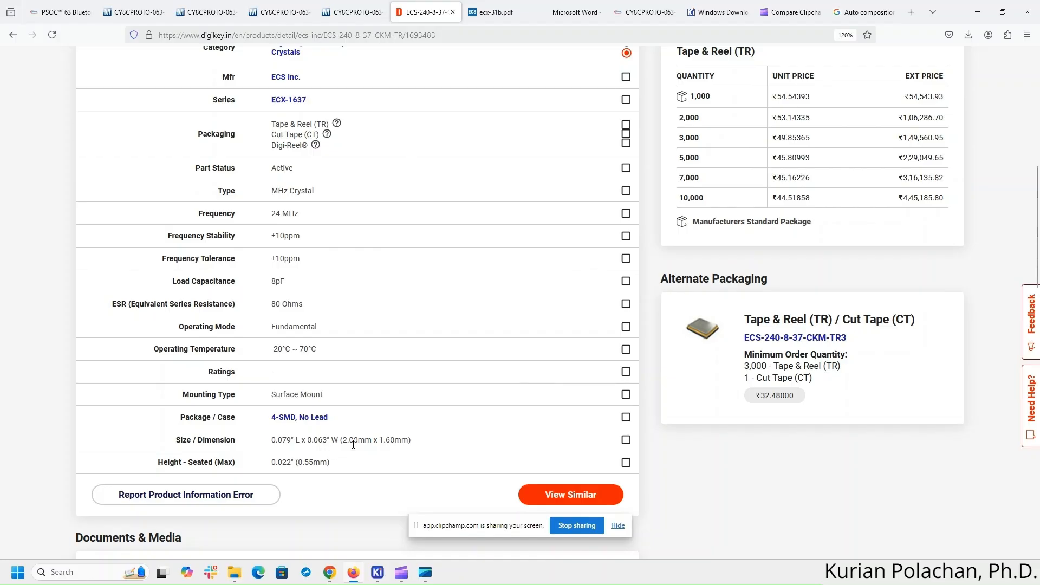
key("alt+Tab")
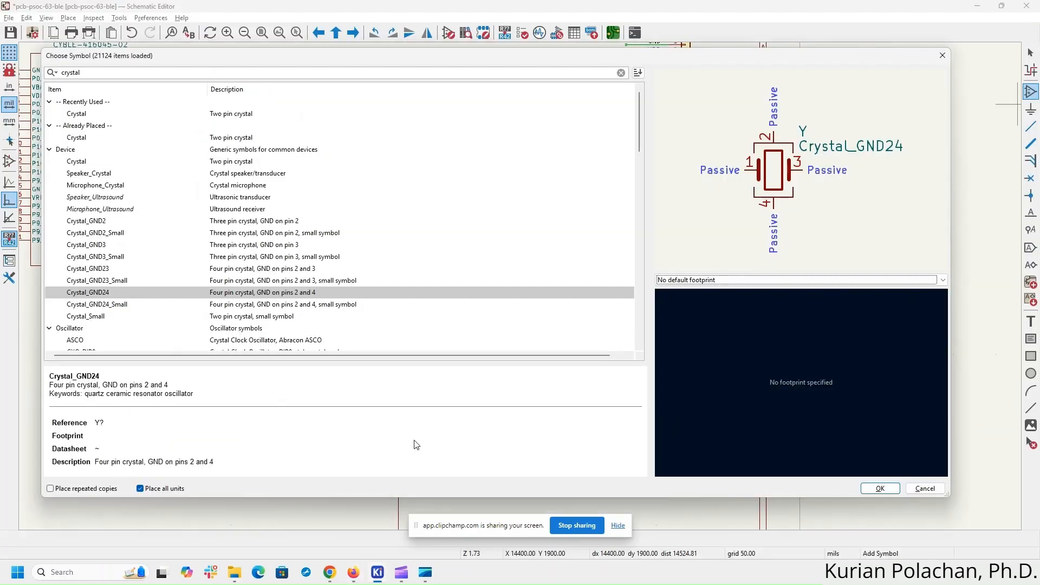
- Give Crystal_GND24 the Crystal_SMD_2016-4Pin_2.0x1.6mm footprint and place it as Y2
left_click(811, 281)
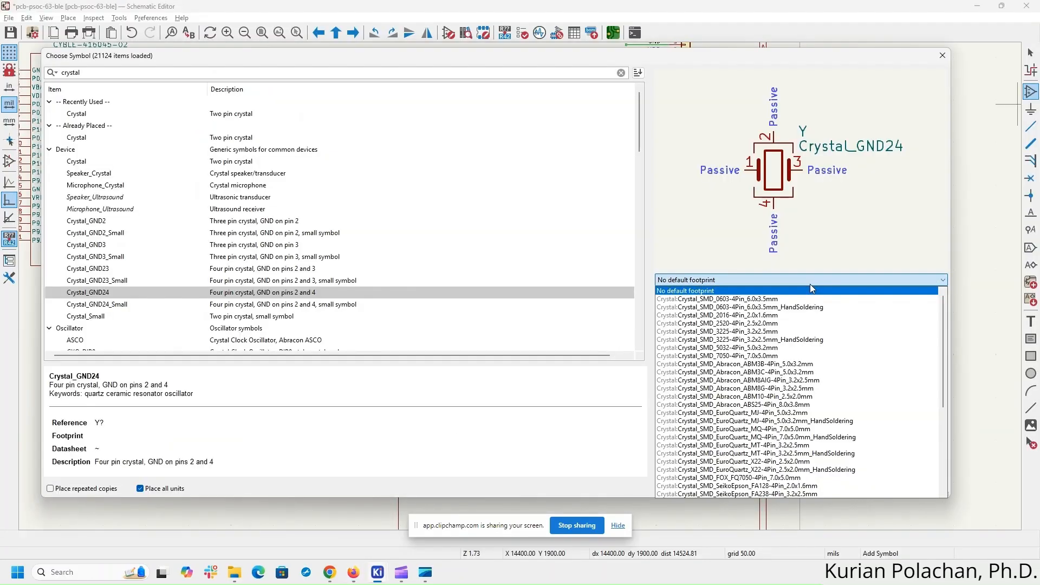
left_click(812, 317)
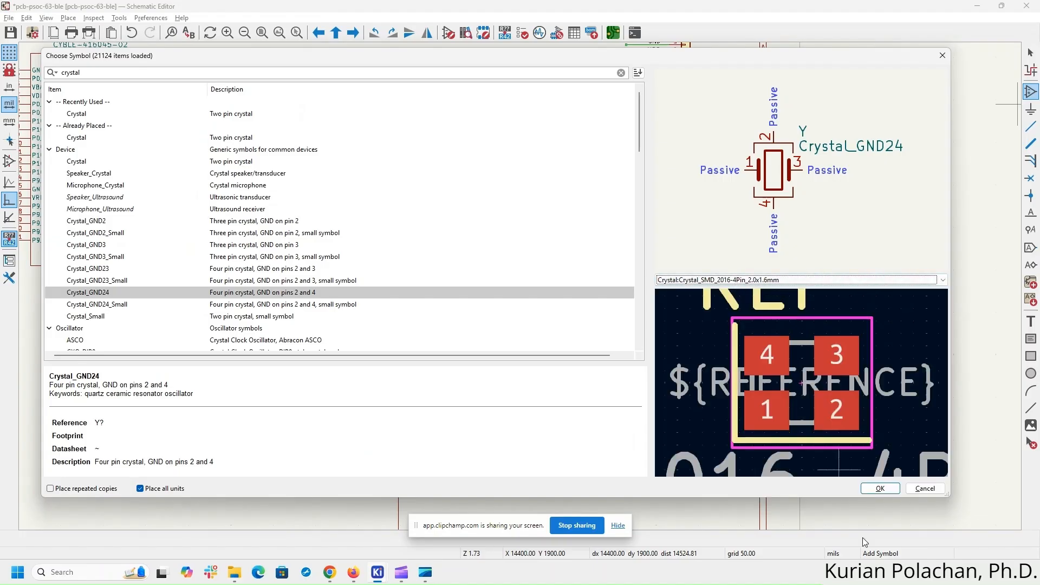
left_click(880, 489)
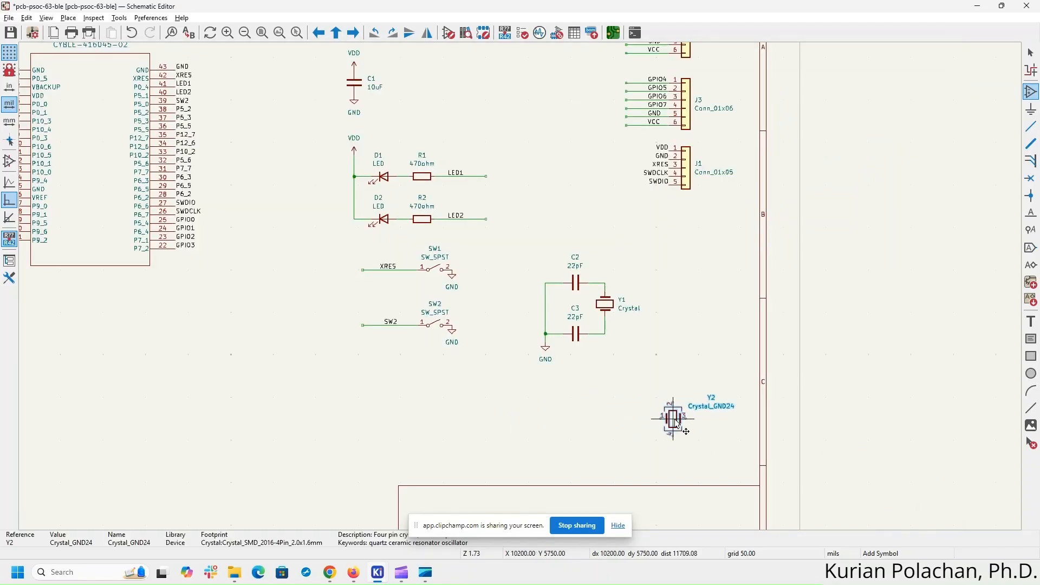
left_click(678, 441)
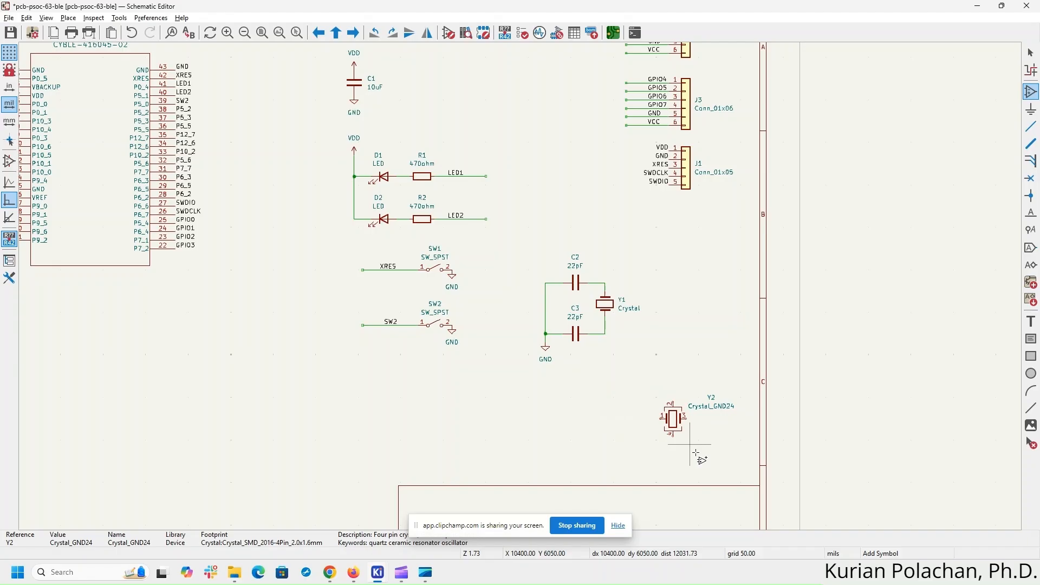
- Review the ECO crystal circuit in the CY8CPROTO board schematic PDF
key("alt+Tab")
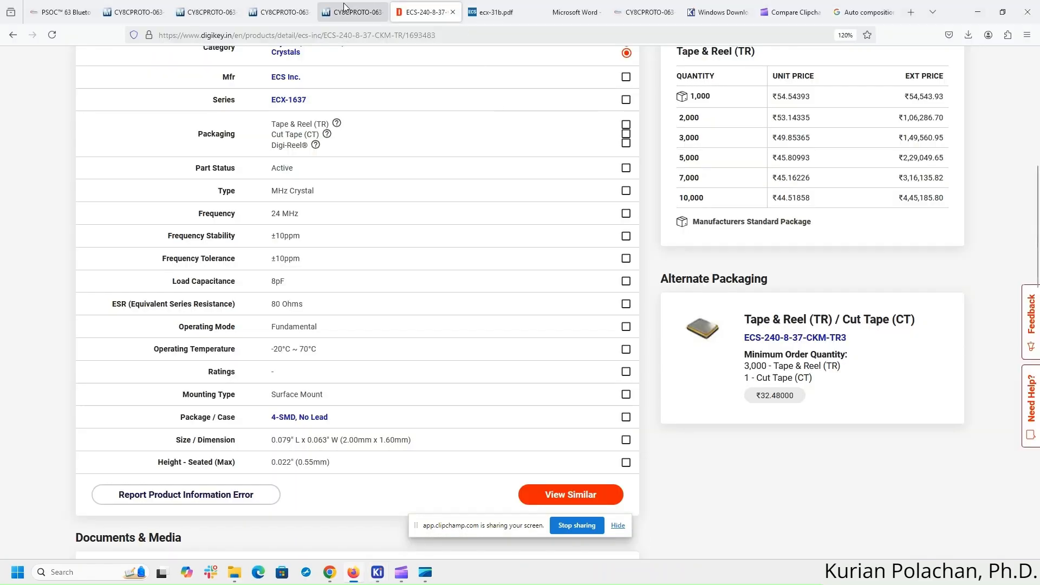
left_click(354, 12)
left_click(284, 13)
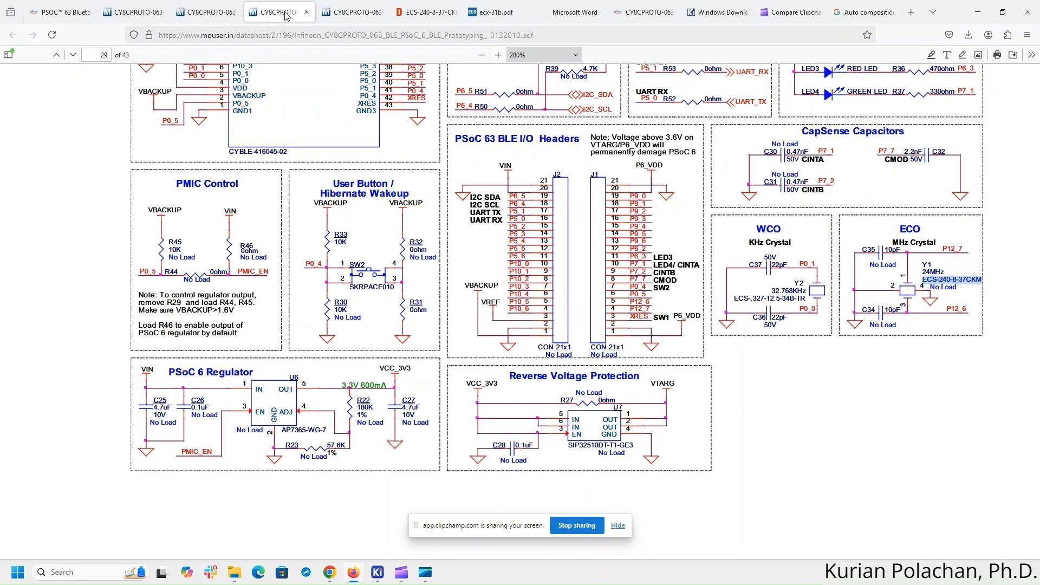
left_click(939, 407)
mouse_move(381, 569)
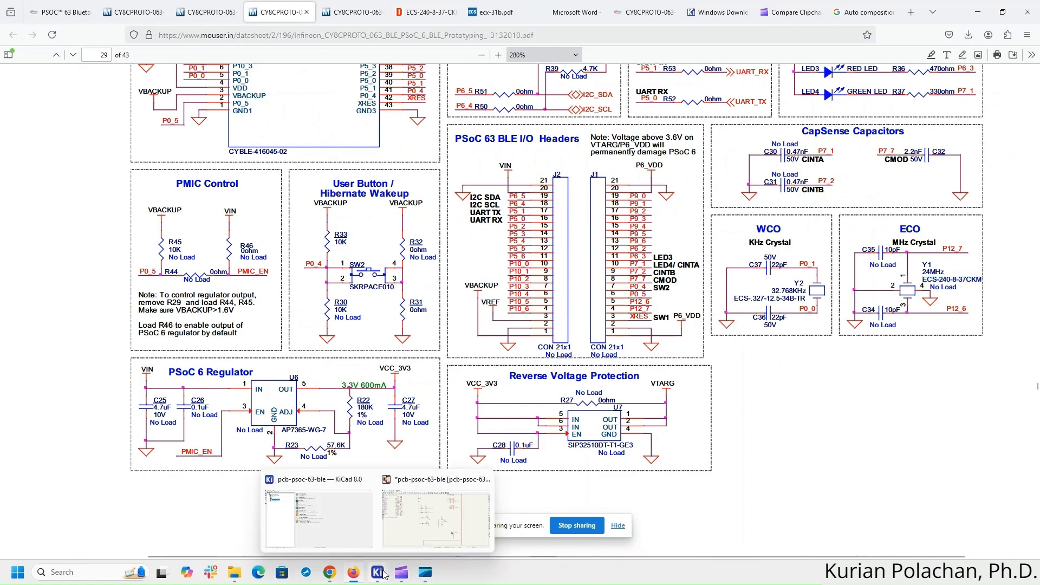
left_click(435, 515)
key("alt+Tab")
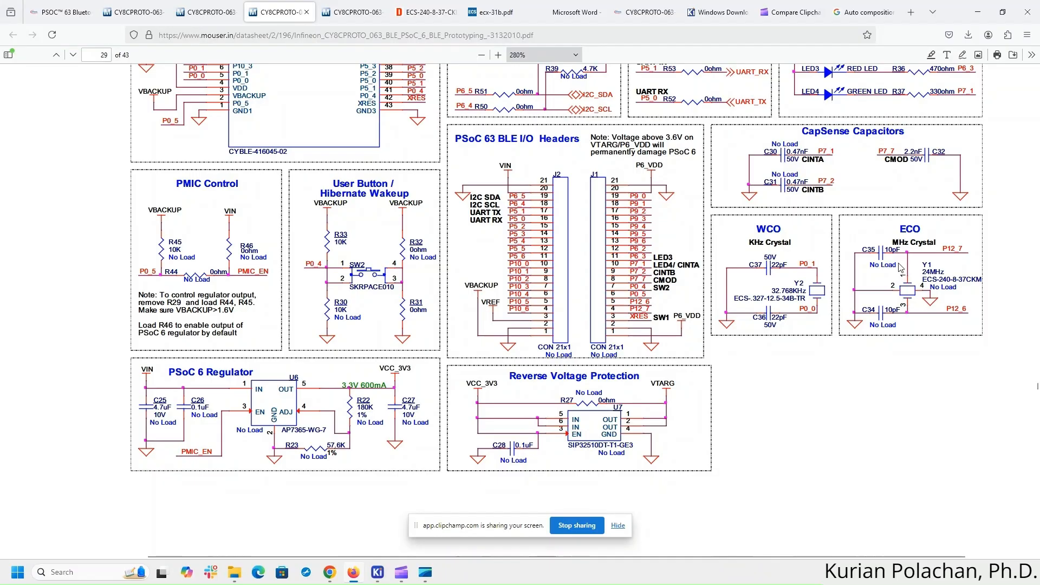
- Duplicate the 22pF capacitor C2 to create C4 above crystal Y2
key("alt+Tab")
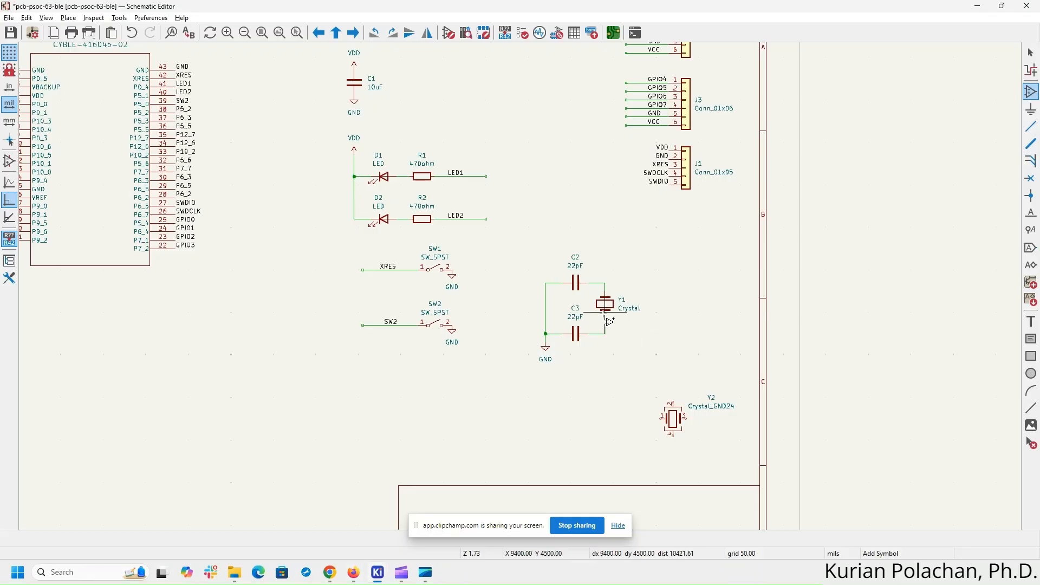
left_click(576, 286)
key("ctrl+d")
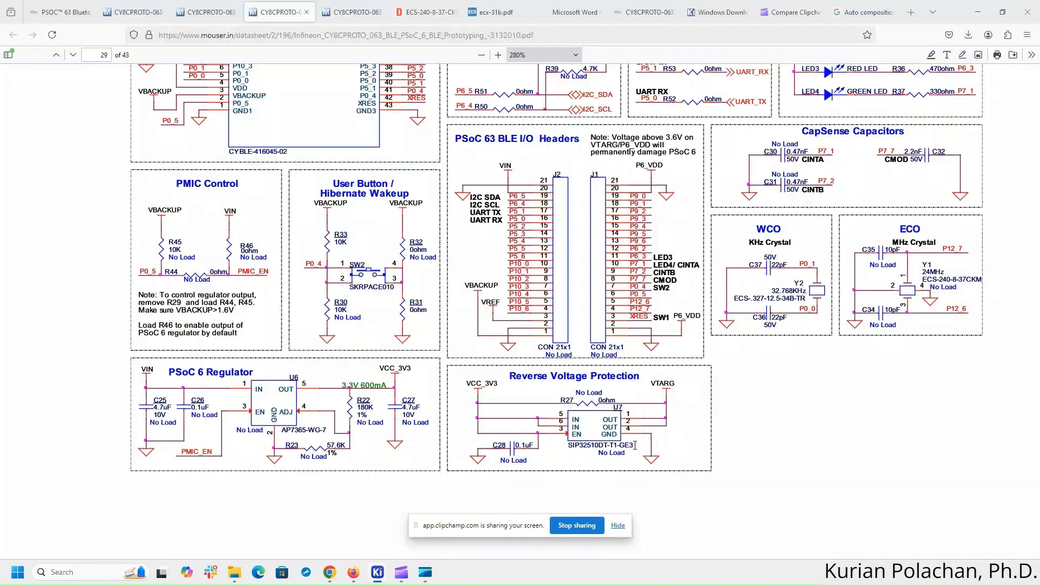
key("alt+Tab")
key("alt+Tab")
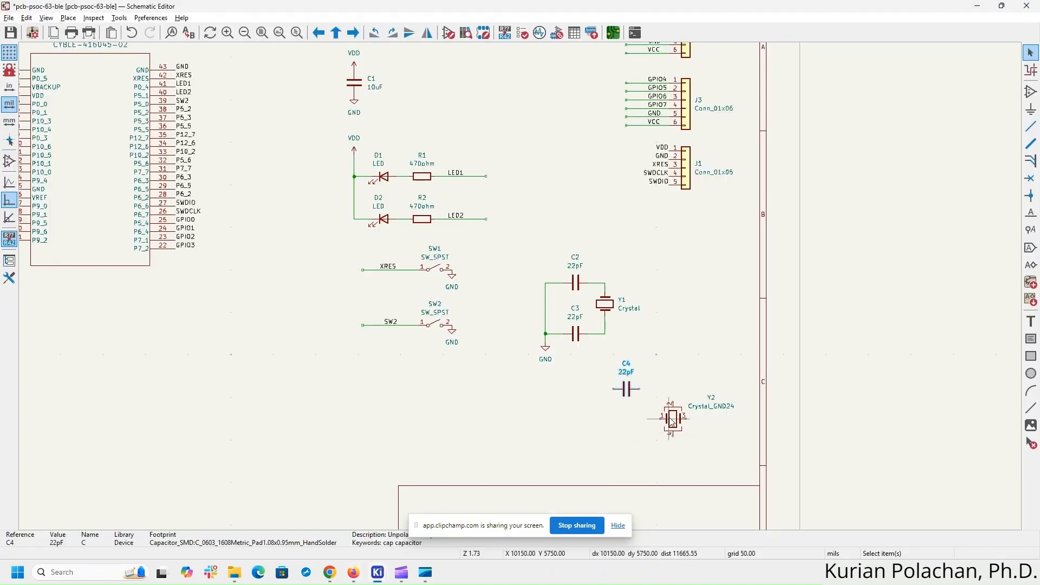
- Rotate crystal Y2 to match the reference ECO circuit orientation
key("r")
key("r")
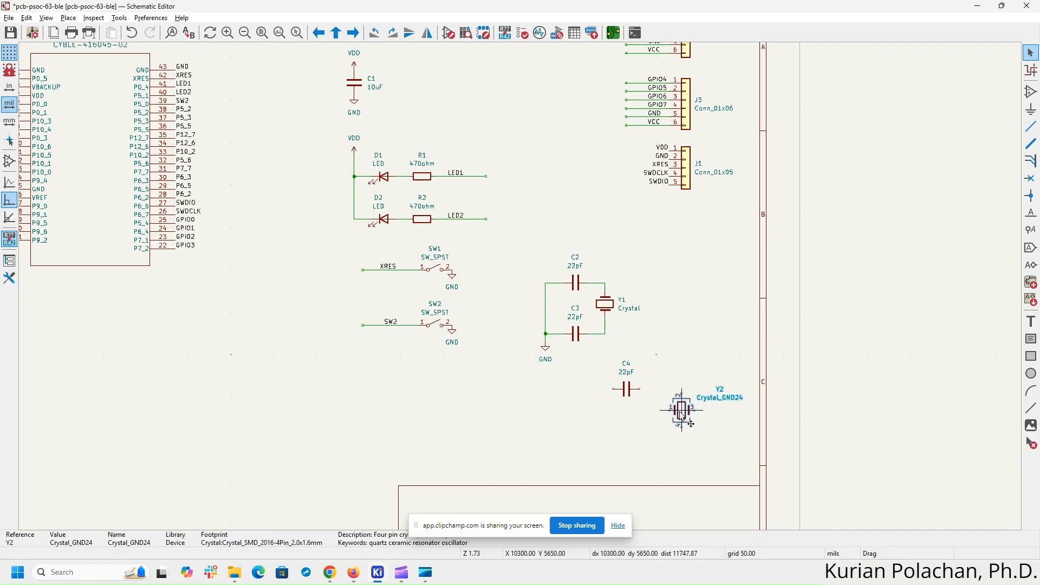
key("r")
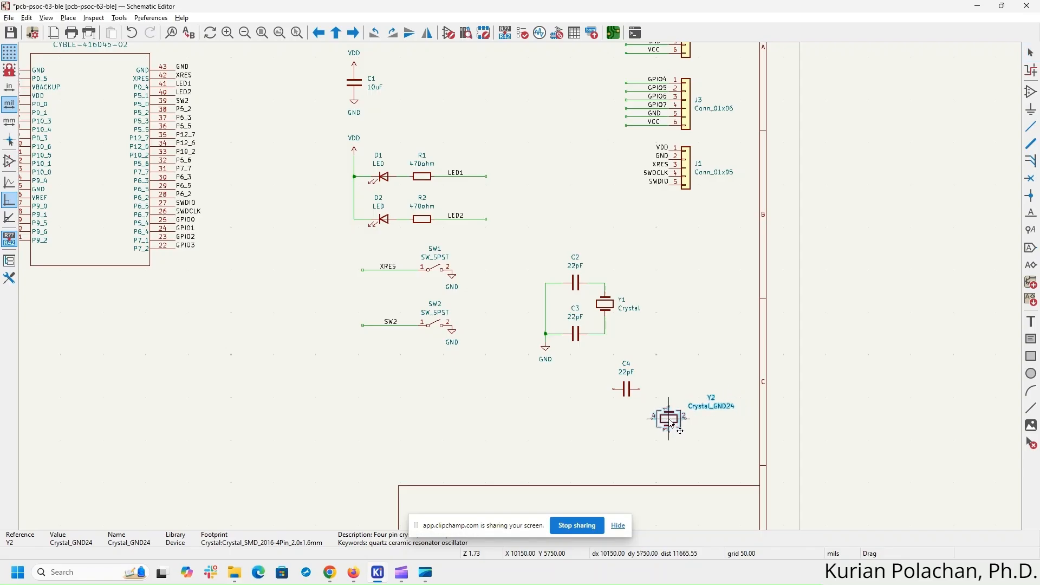
key("alt+Tab")
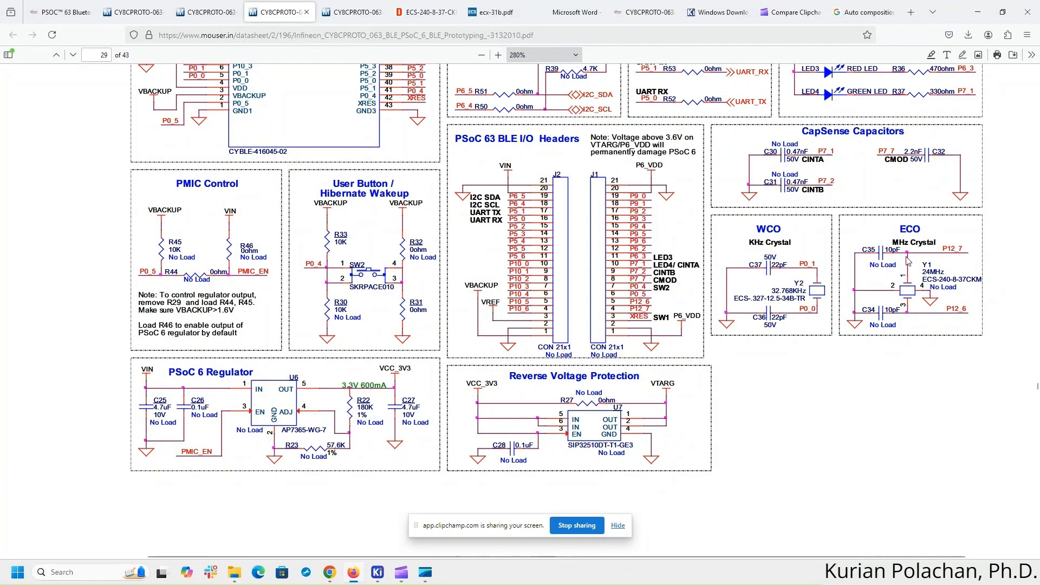
key("alt+Tab")
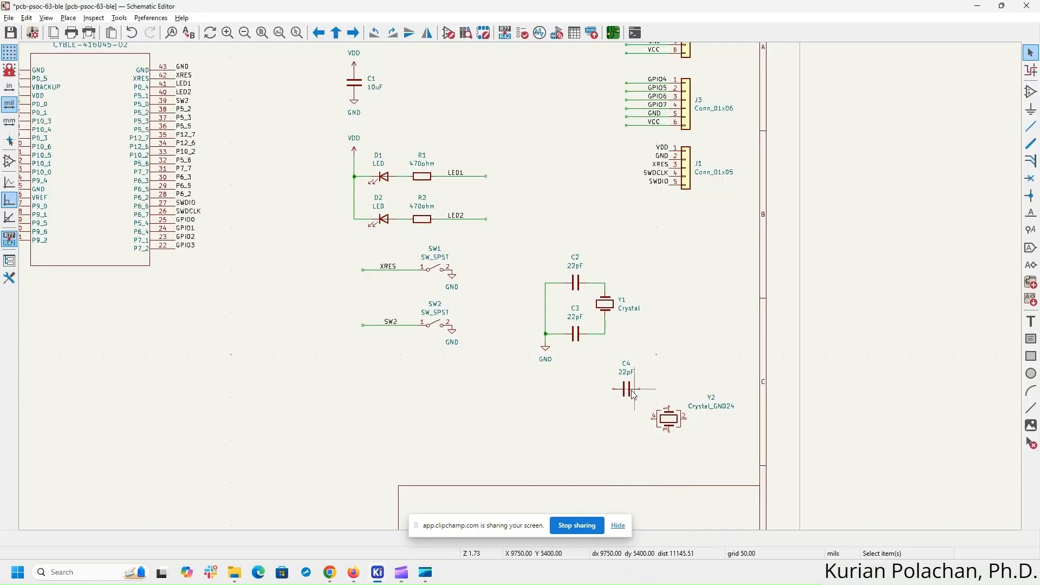
- Duplicate C4 as a second load capacitor C5 below crystal Y2
key("ctrl+d")
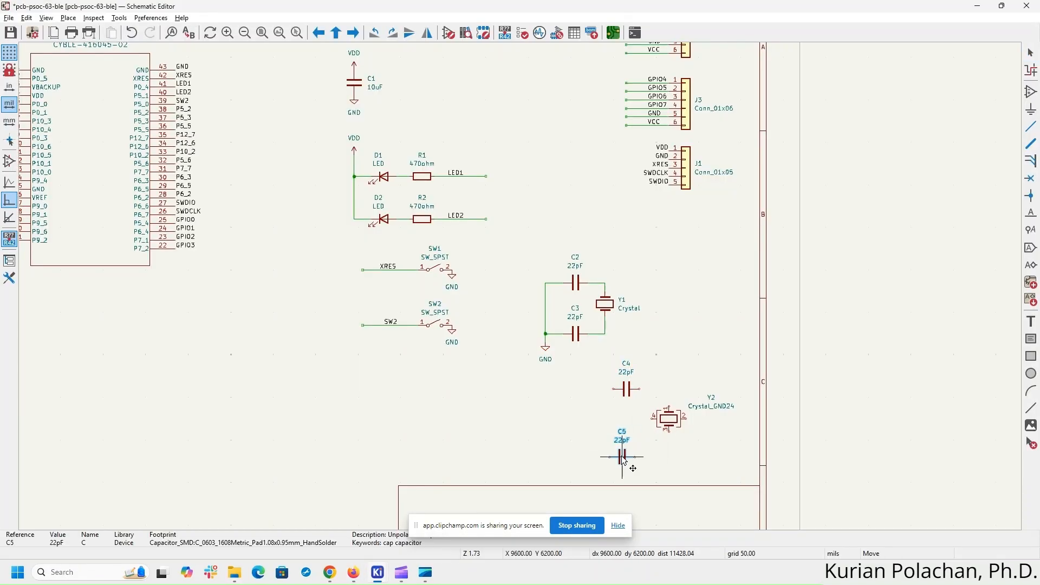
left_click(645, 465)
scroll(696, 471, "up", 3)
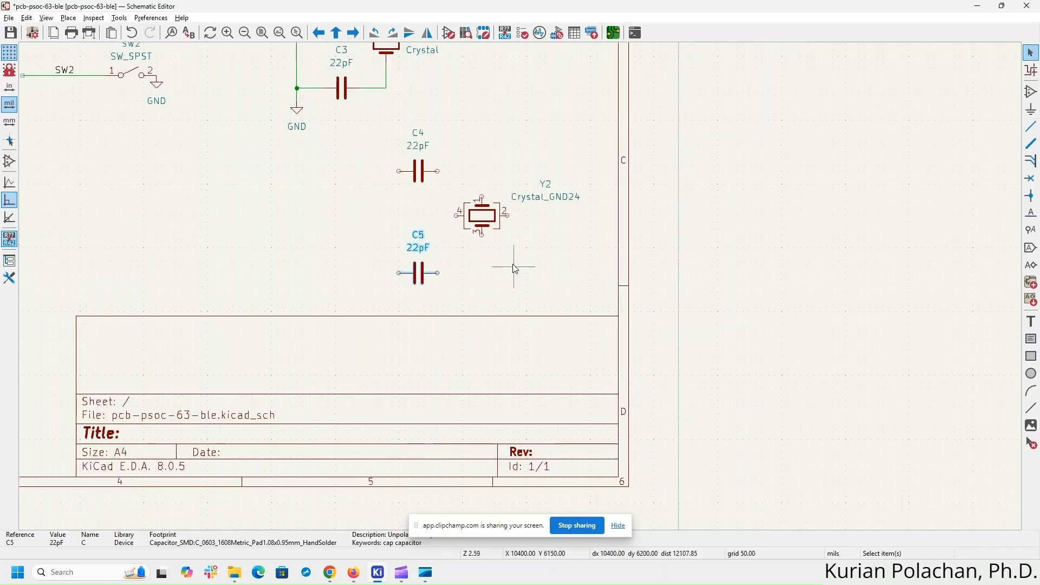
key("Escape")
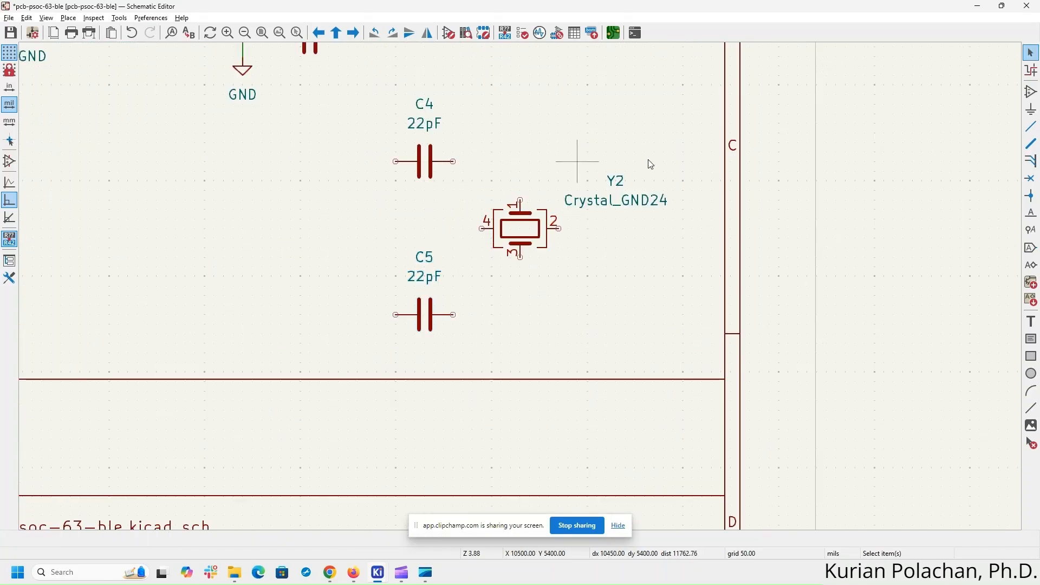
- Wire C4's right pin to crystal pin 1 and crystal pin 3 to C5's right pin
left_click(1032, 125)
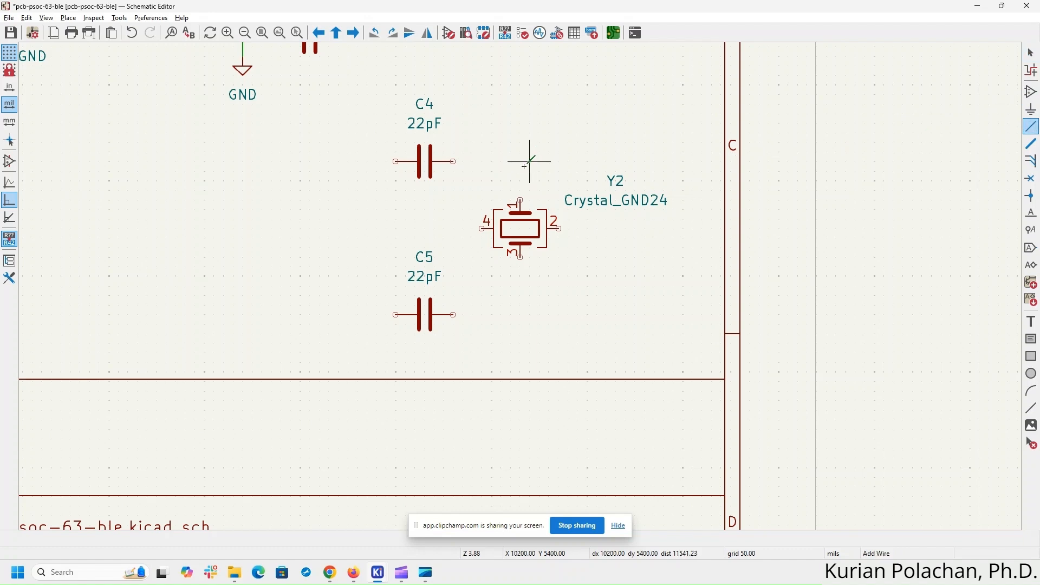
left_click(454, 162)
left_click(520, 200)
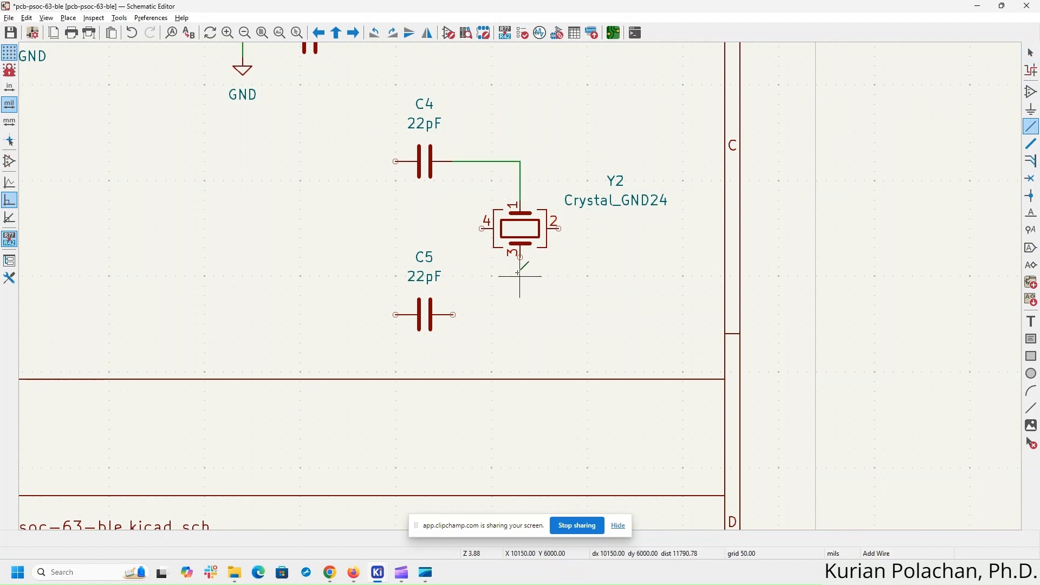
left_click(520, 257)
left_click(454, 314)
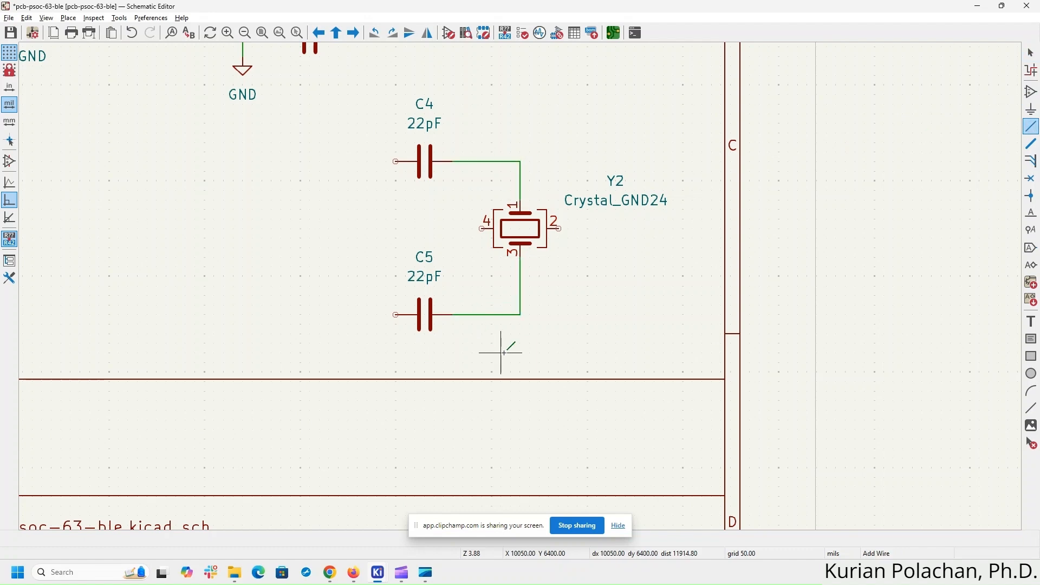
key("alt+Tab")
key("alt+Tab")
key("alt+Tab")
key("alt+Tab")
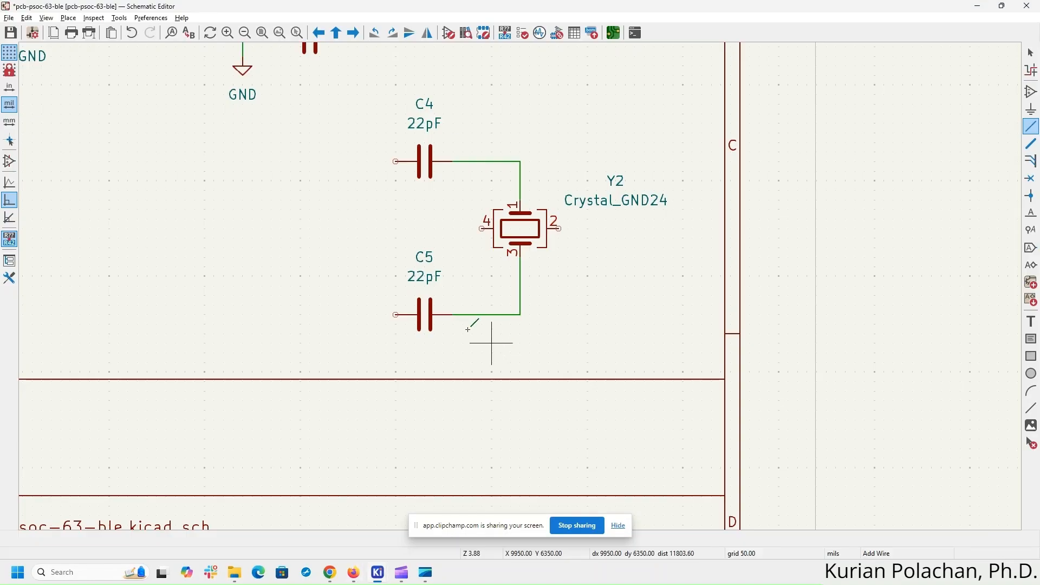
- Ground C5's left pin with a copied GND symbol and wire C4's left pin down to it
left_click(243, 89)
key("ctrl+d")
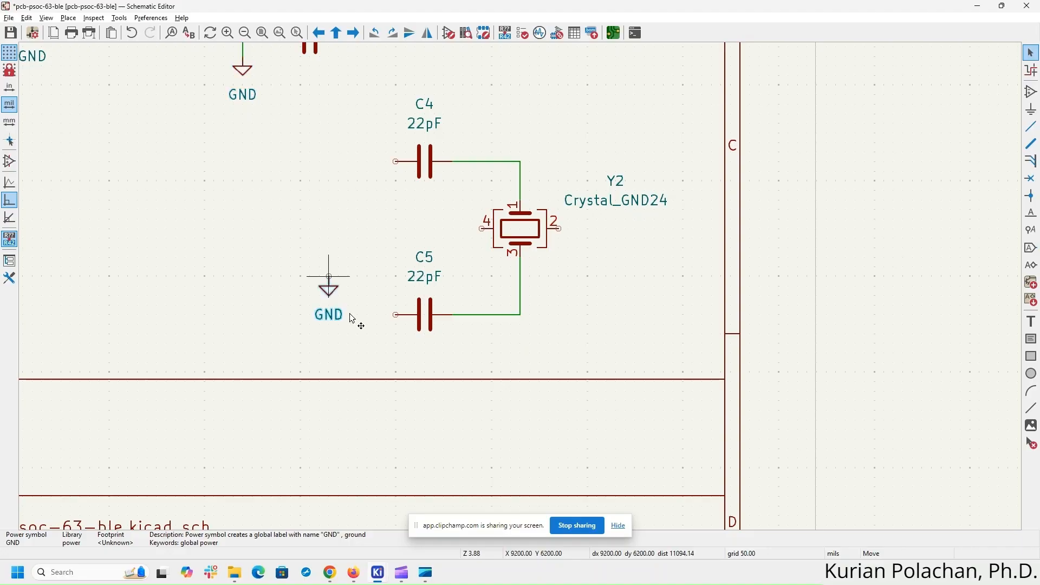
left_click(397, 320)
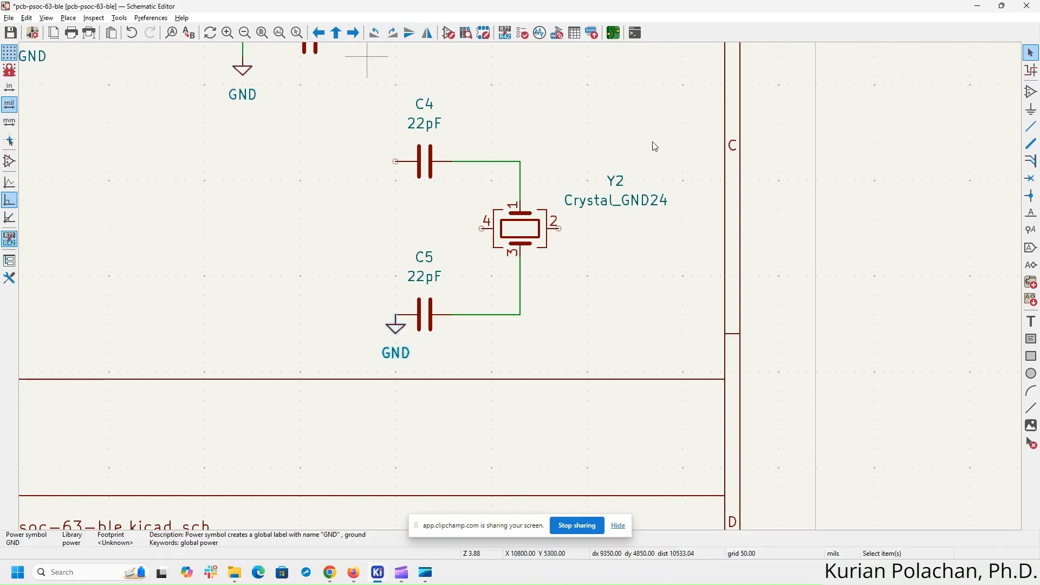
left_click(1031, 127)
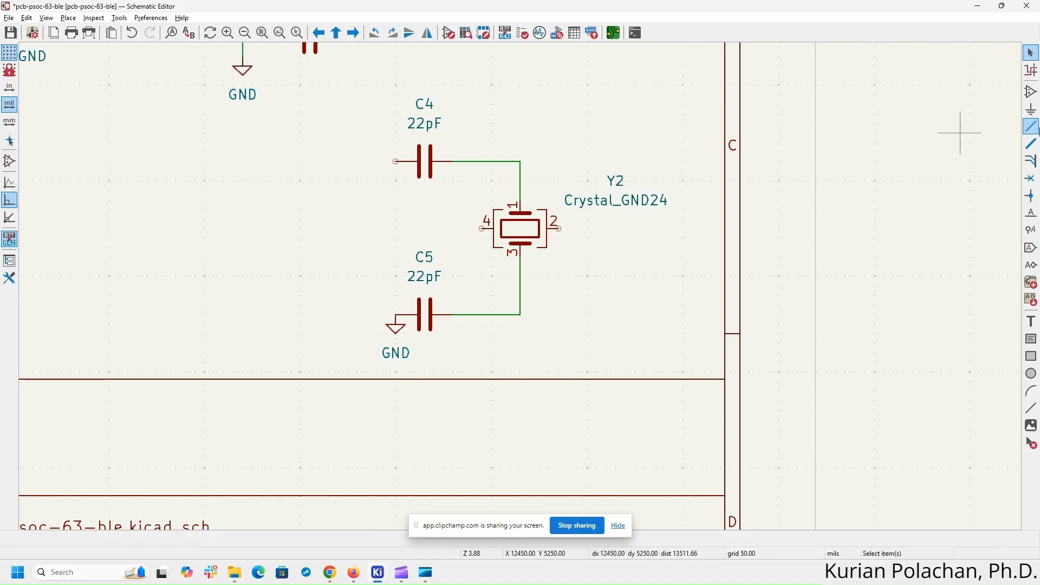
left_click(396, 162)
left_click(396, 314)
key("Escape")
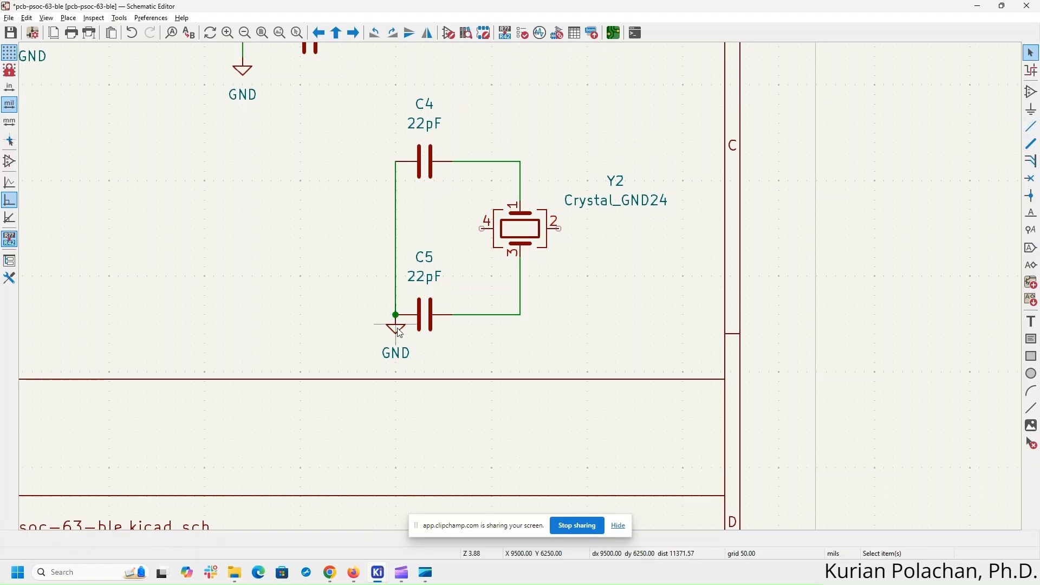
left_click_drag(396, 324, 356, 318)
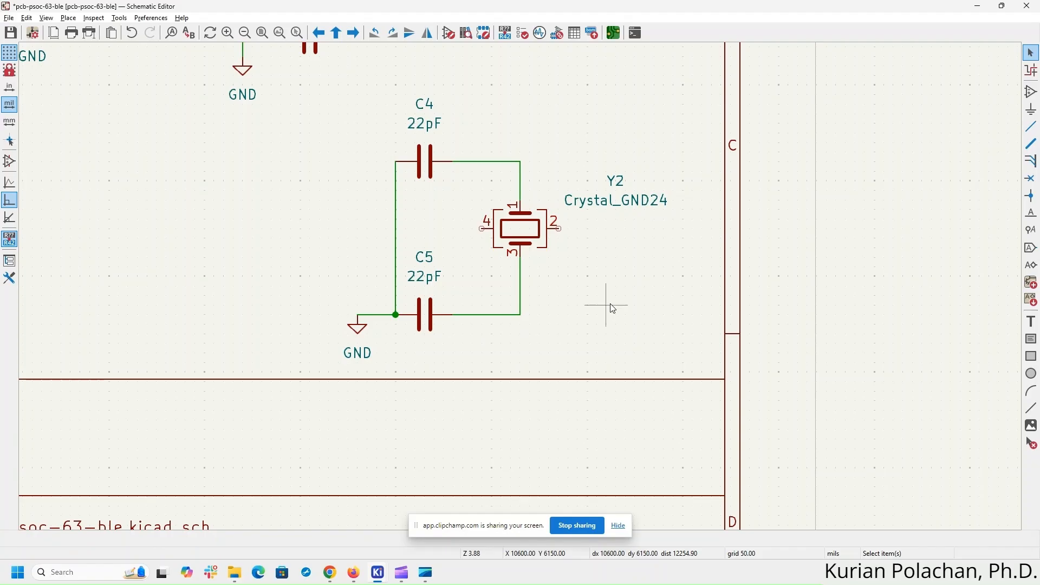
key("alt+Tab")
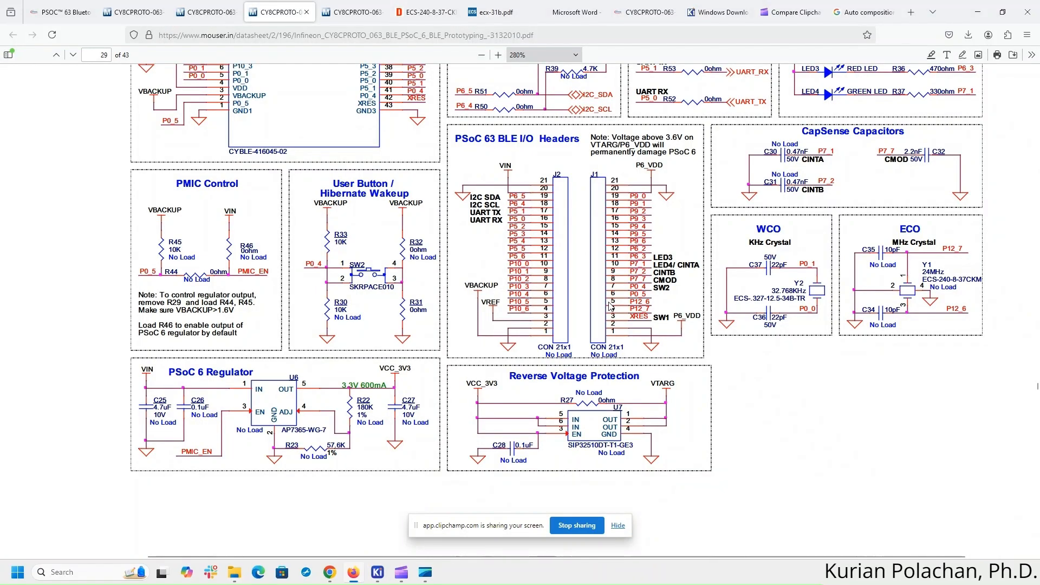
key("alt+Tab")
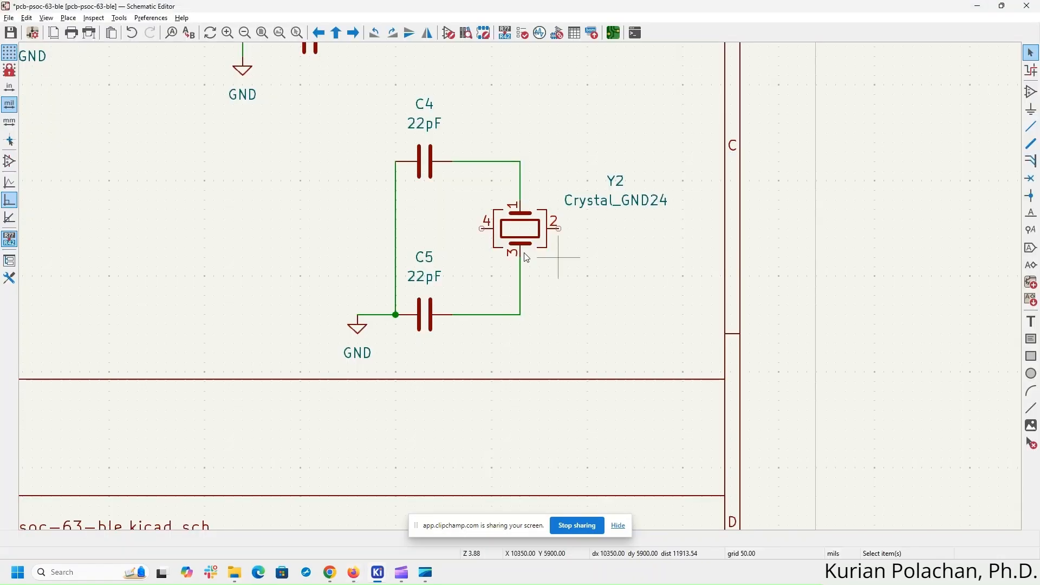
- Wire crystal pin 4 to the left ground line and duplicate another GND symbol
key("w")
left_click(396, 228)
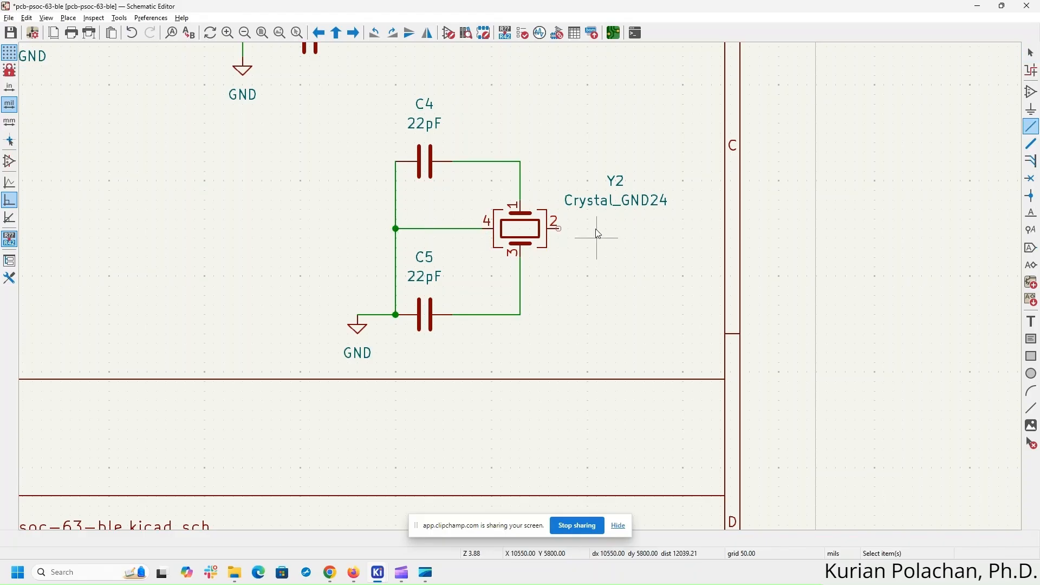
left_click(558, 228)
key("alt+Tab")
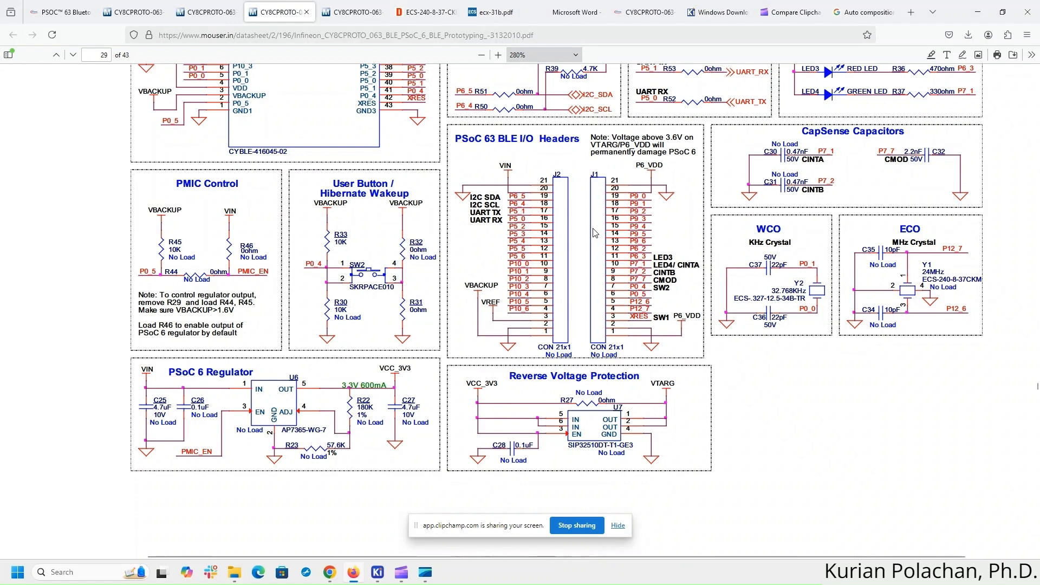
key("alt+Tab")
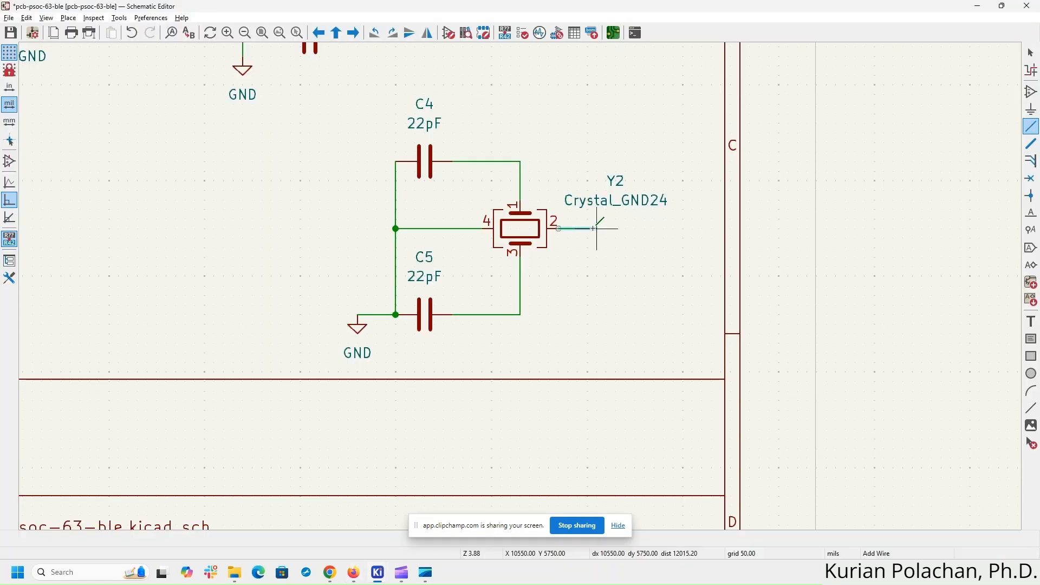
key("Escape")
key("Escape")
left_click(362, 335)
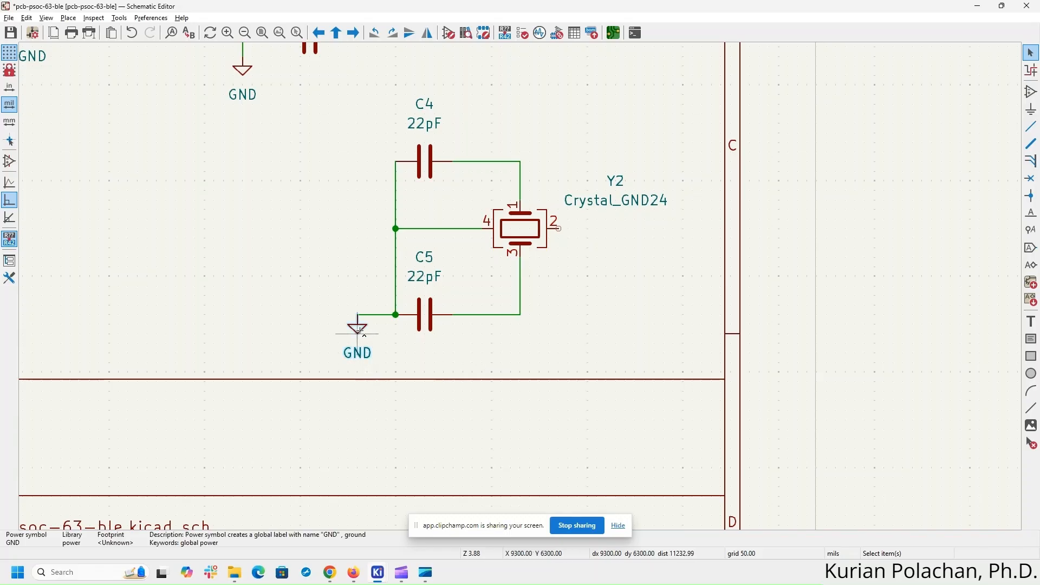
key("ctrl+d")
- Connect the copied GND symbol to crystal Y2 pin 2
left_click(563, 233)
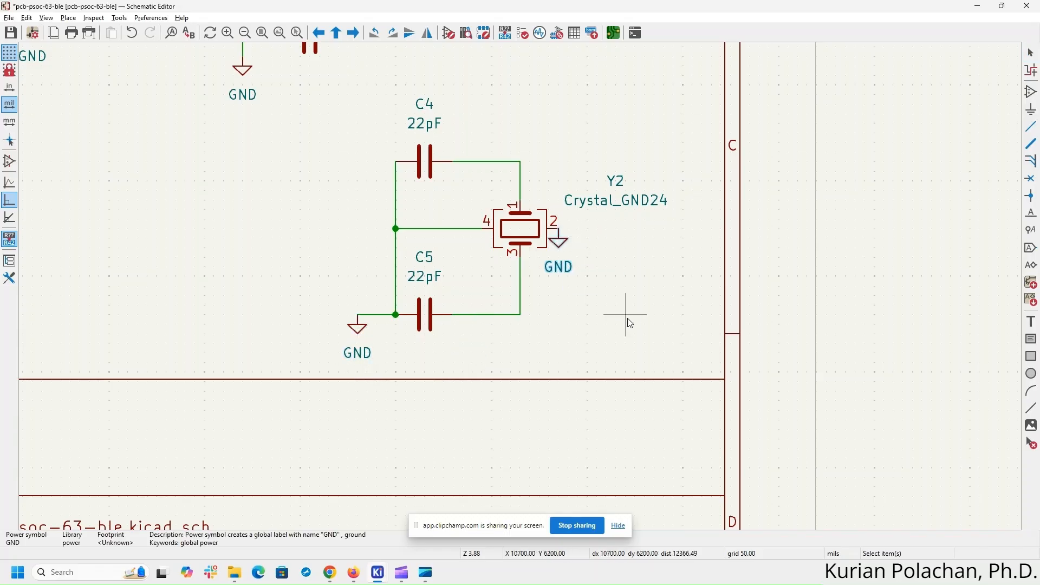
left_click(630, 325)
key("alt+Tab")
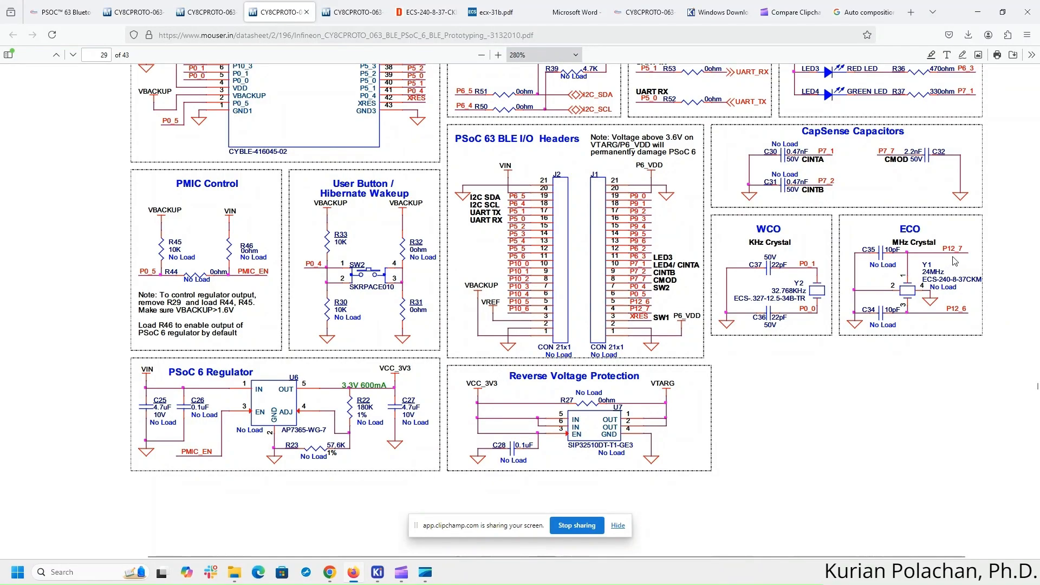
key("alt+Tab")
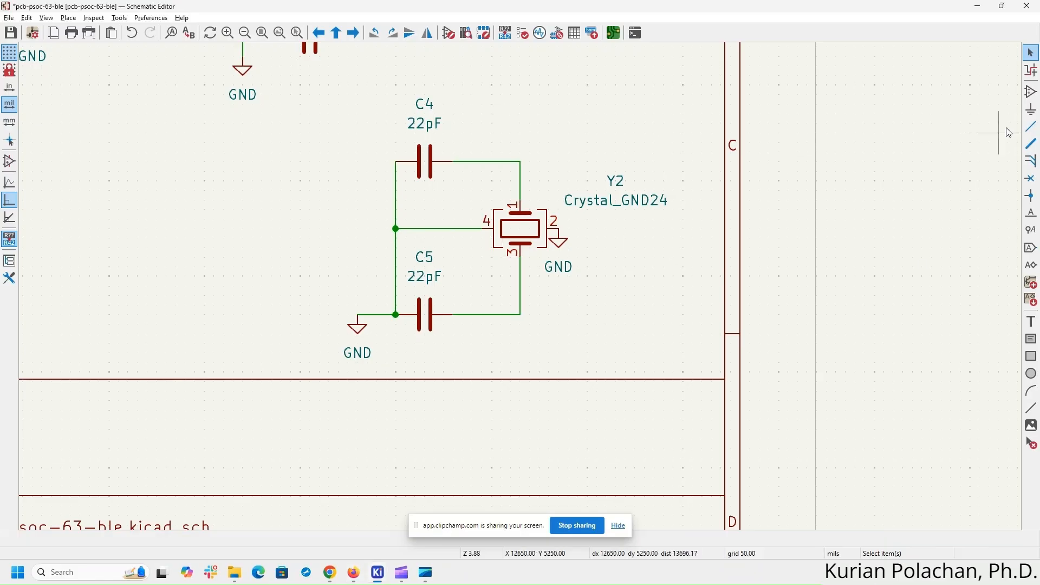
- Draw short wire stubs to the right from the nodes above and below the crystal
left_click(1031, 127)
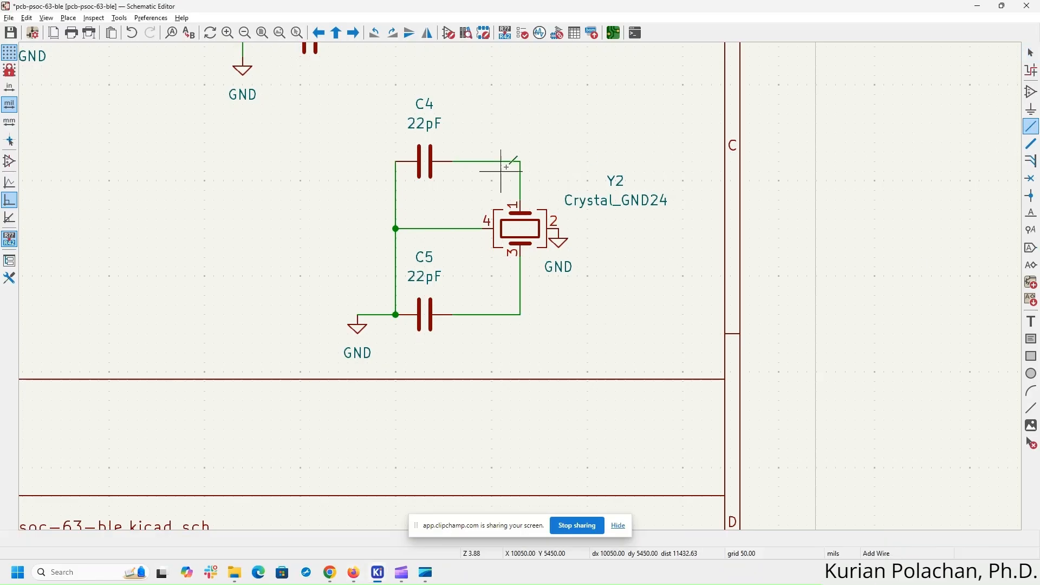
left_click(536, 161)
double_click(587, 160)
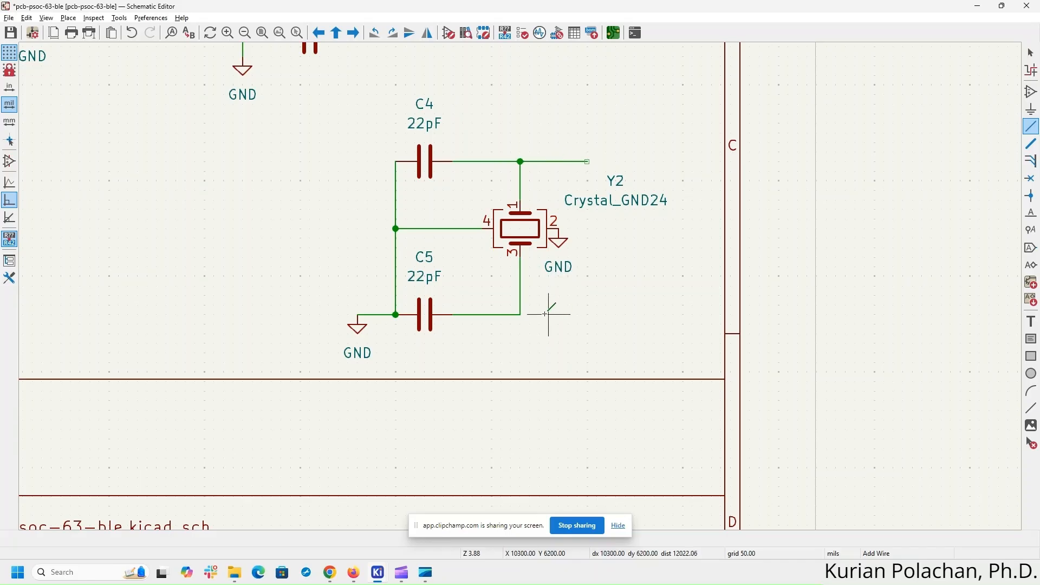
left_click(520, 314)
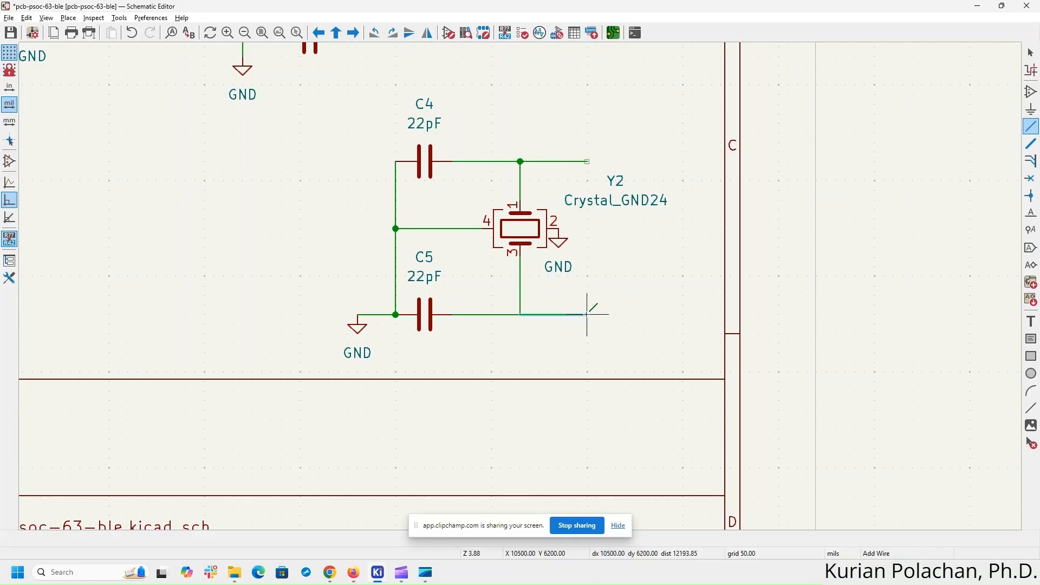
double_click(587, 315)
key("Escape")
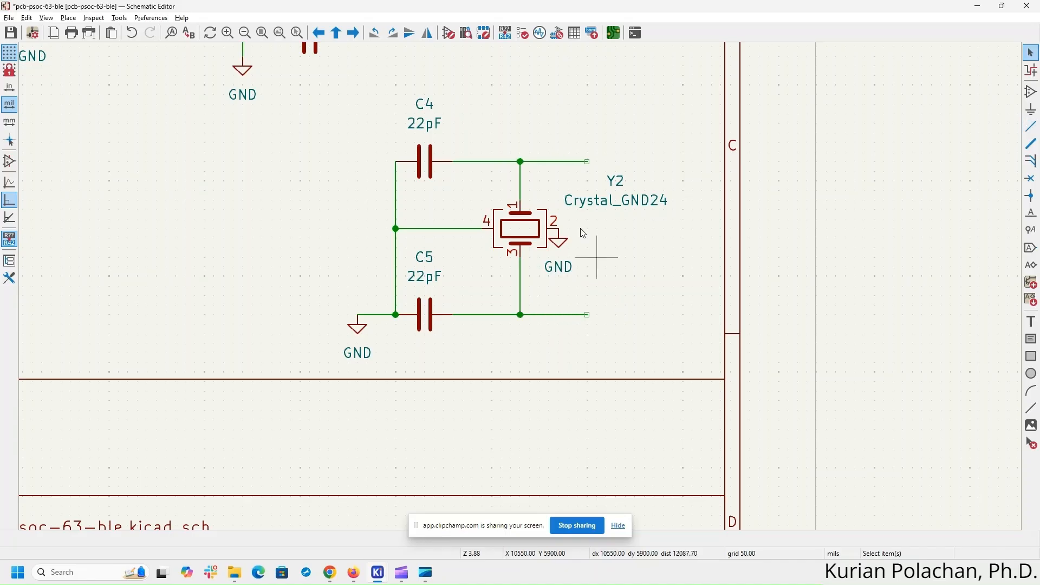
- Add net label X1 to the upper wire stub
right_click(546, 162)
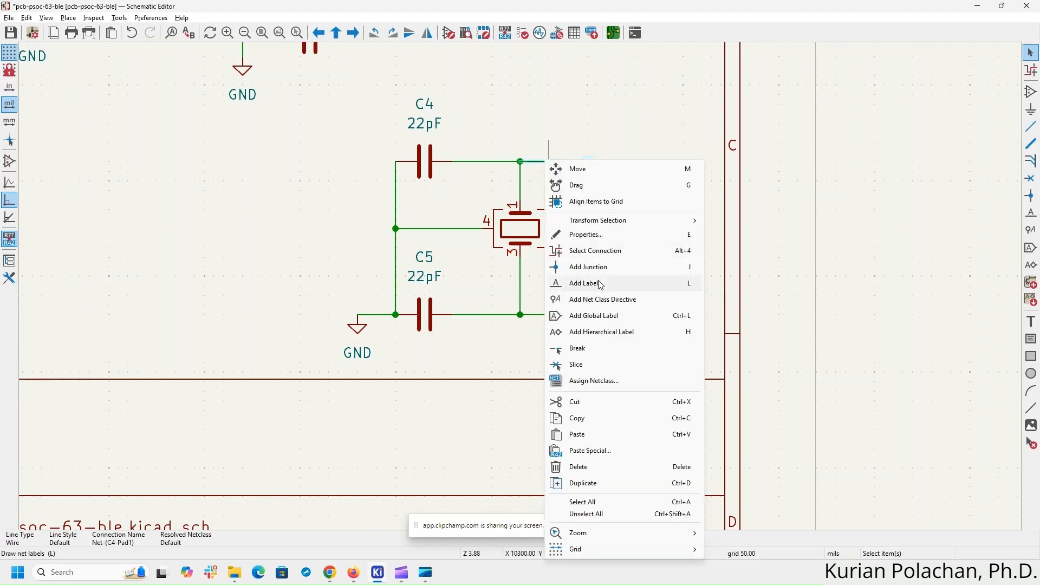
left_click(591, 283)
left_click(558, 174)
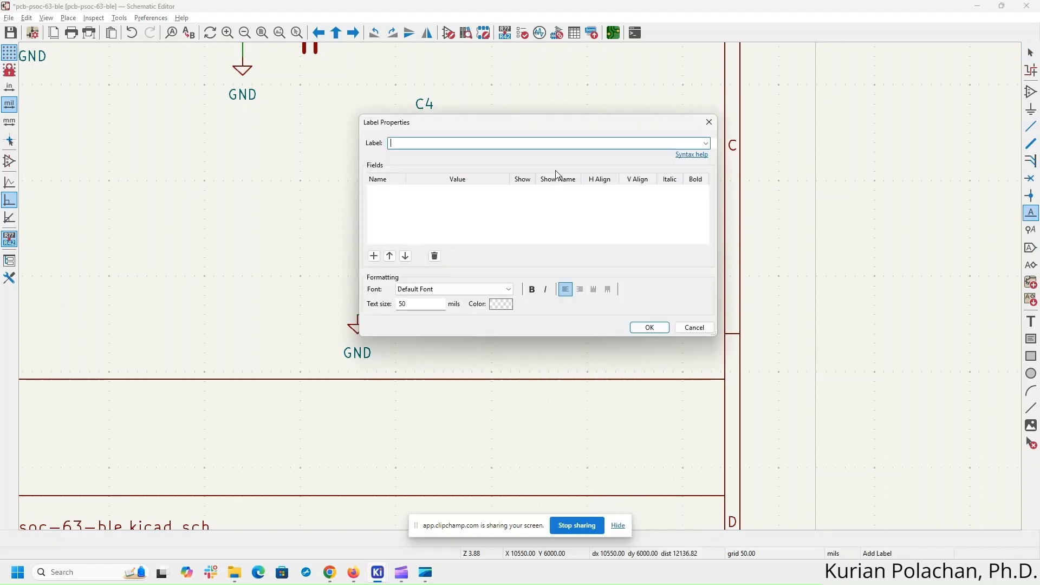
type("X1")
key("Return")
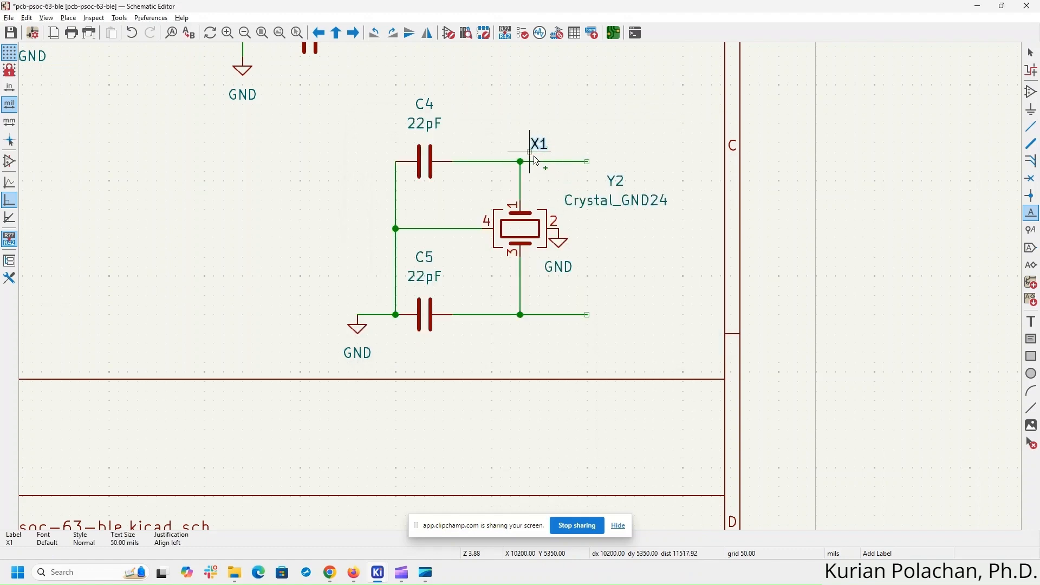
left_click(545, 162)
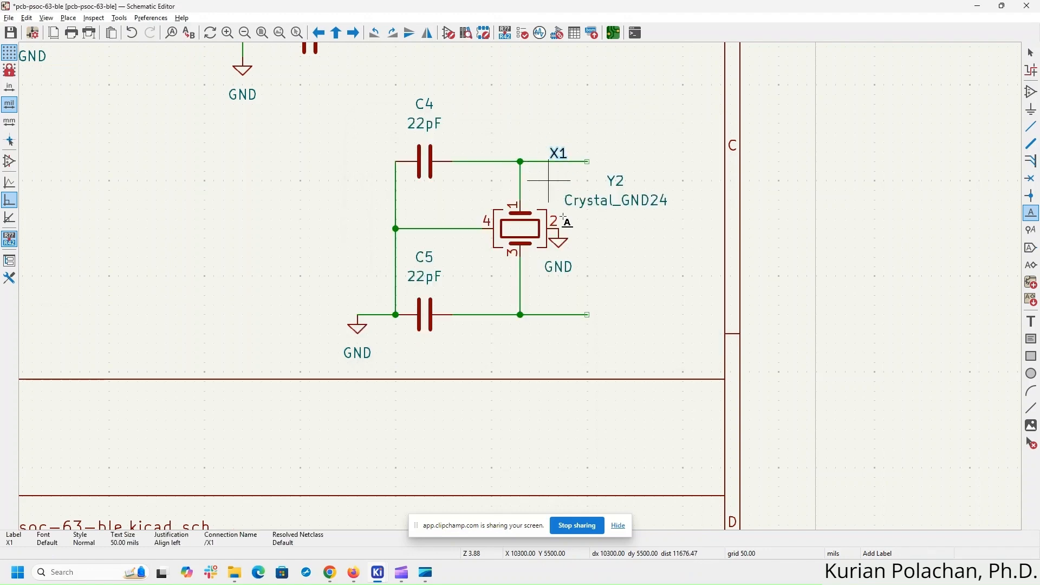
key("Escape")
- Add net label X2 to the lower wire stub
left_click(552, 316)
right_click(552, 318)
left_click(594, 283)
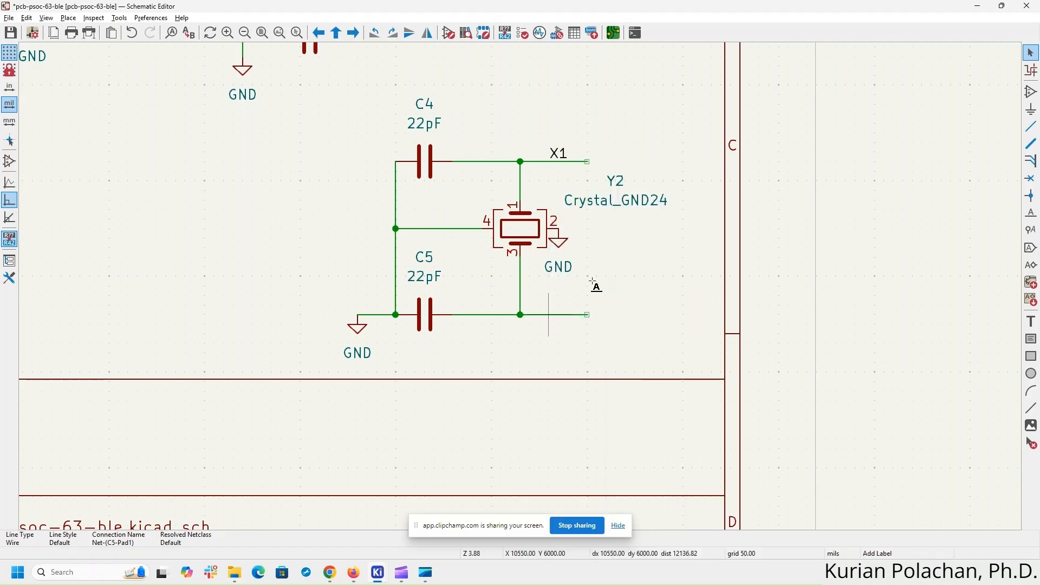
left_click(594, 284)
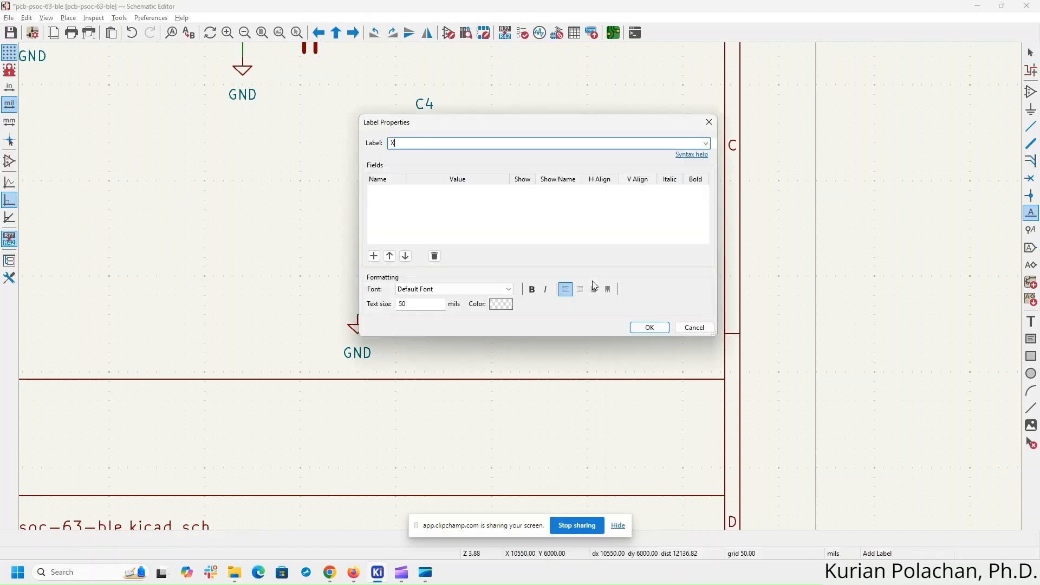
key("Return")
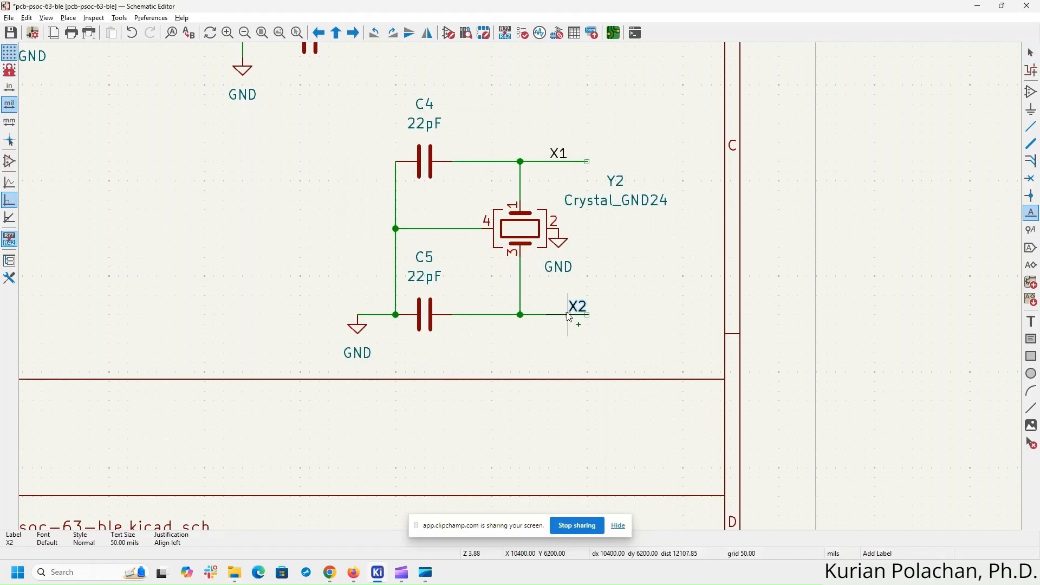
left_click(552, 317)
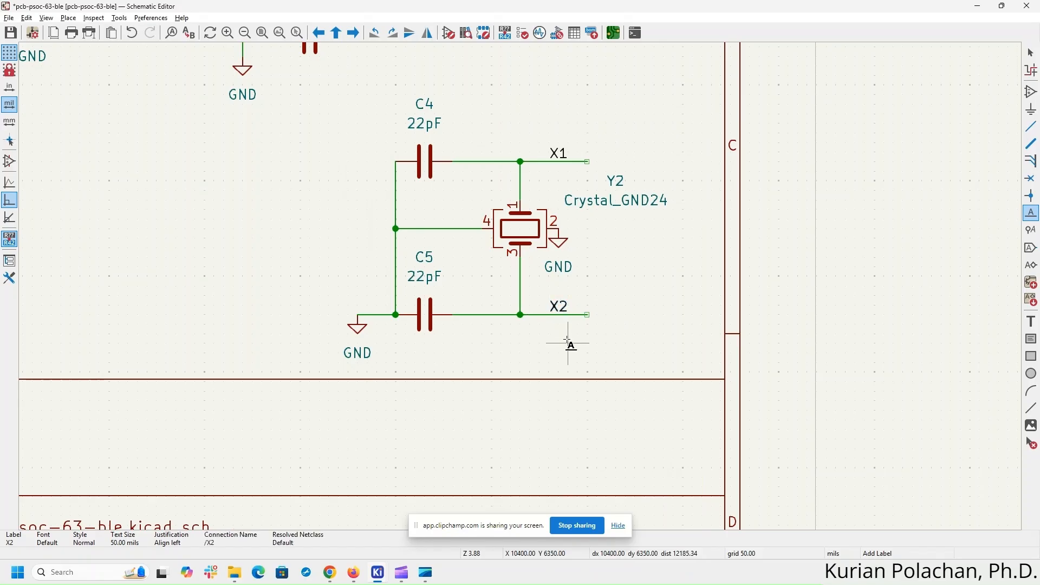
left_click(667, 319)
key("Escape")
key("Escape")
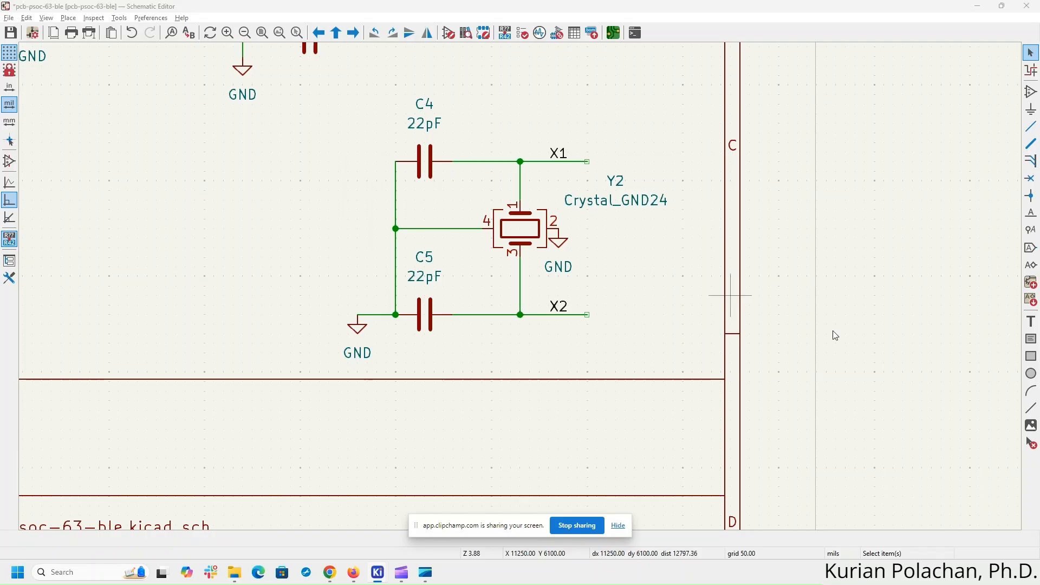
key("alt+Tab")
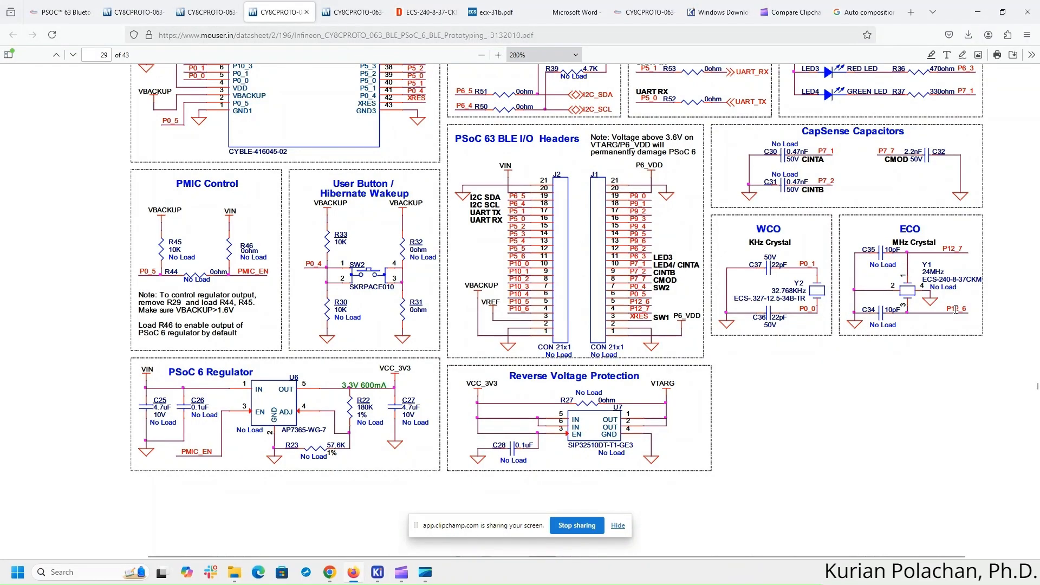
- Rename the P12_7 label on U1 pin 35 to X1
key("alt+Tab")
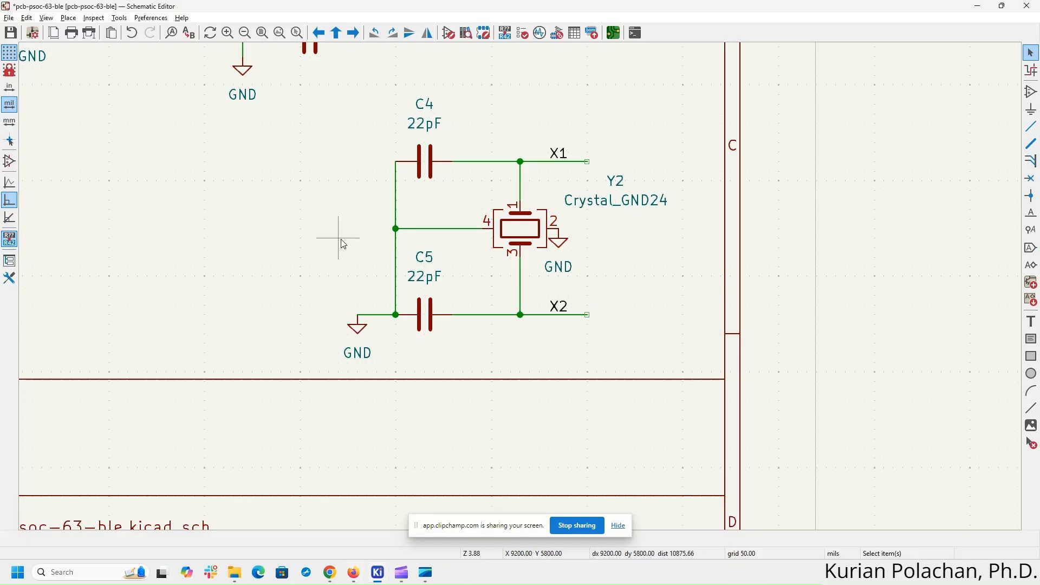
middle_click_drag(276, 176, 684, 409)
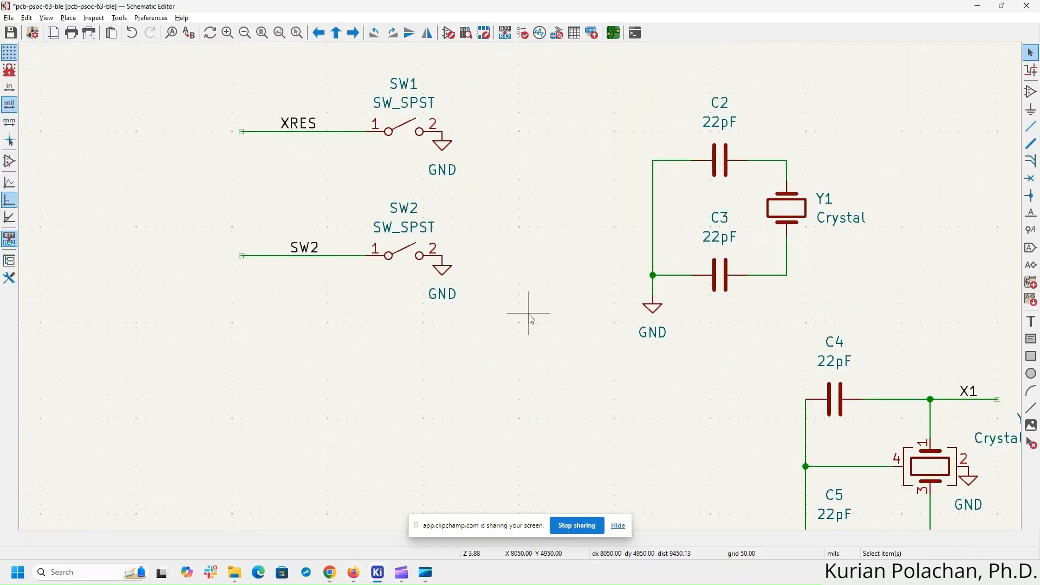
scroll(563, 298, "right", 3)
scroll(515, 291, "down", 3)
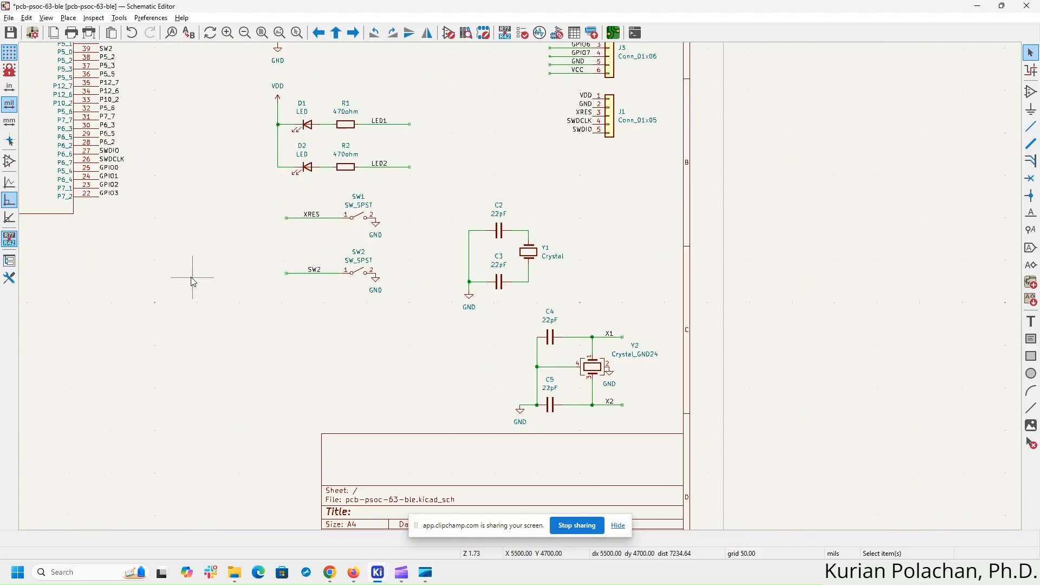
middle_click_drag(193, 279, 580, 441)
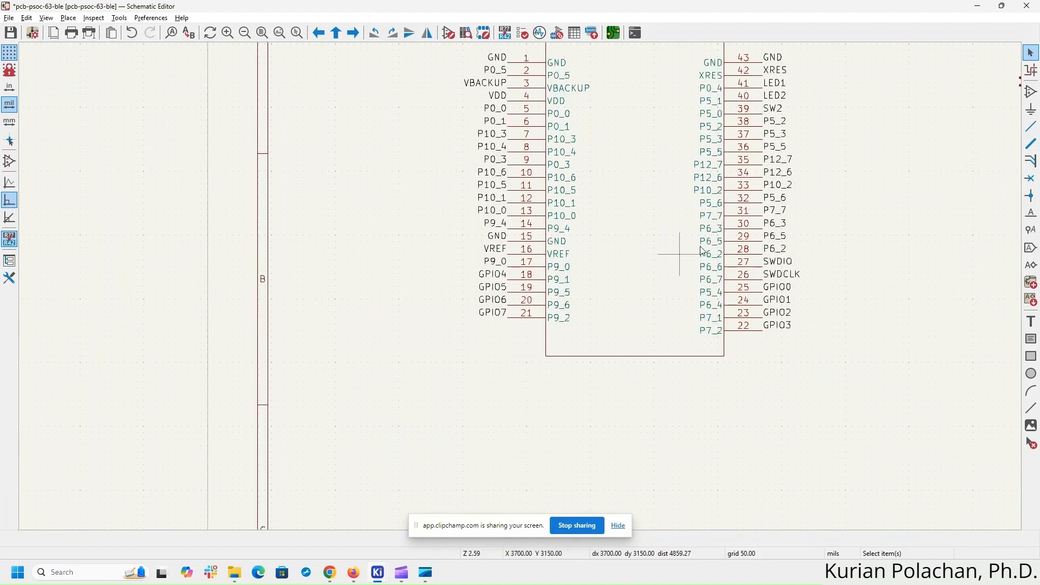
middle_click_drag(847, 192, 766, 246)
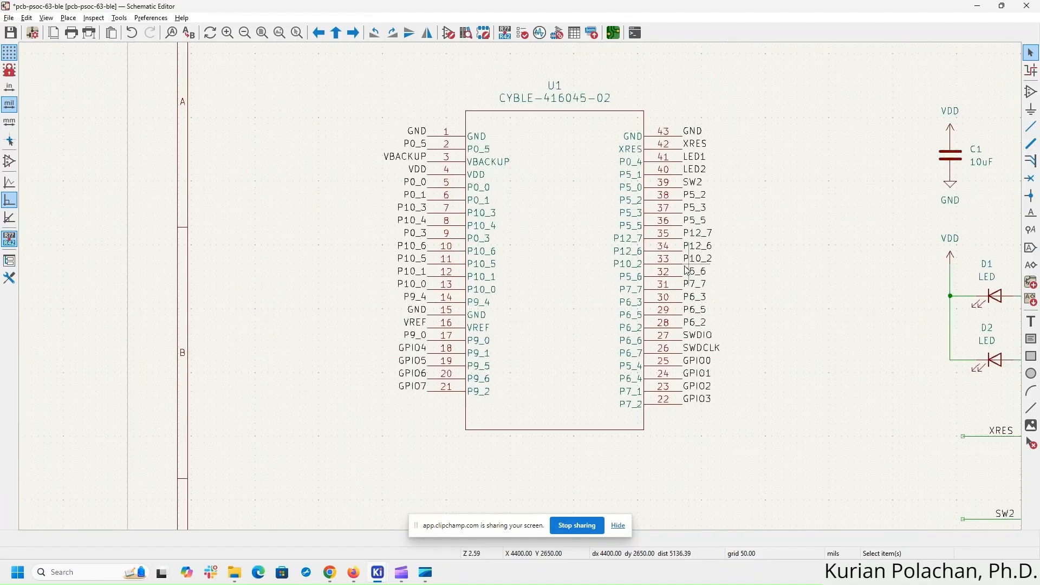
scroll(756, 261, "up", 2)
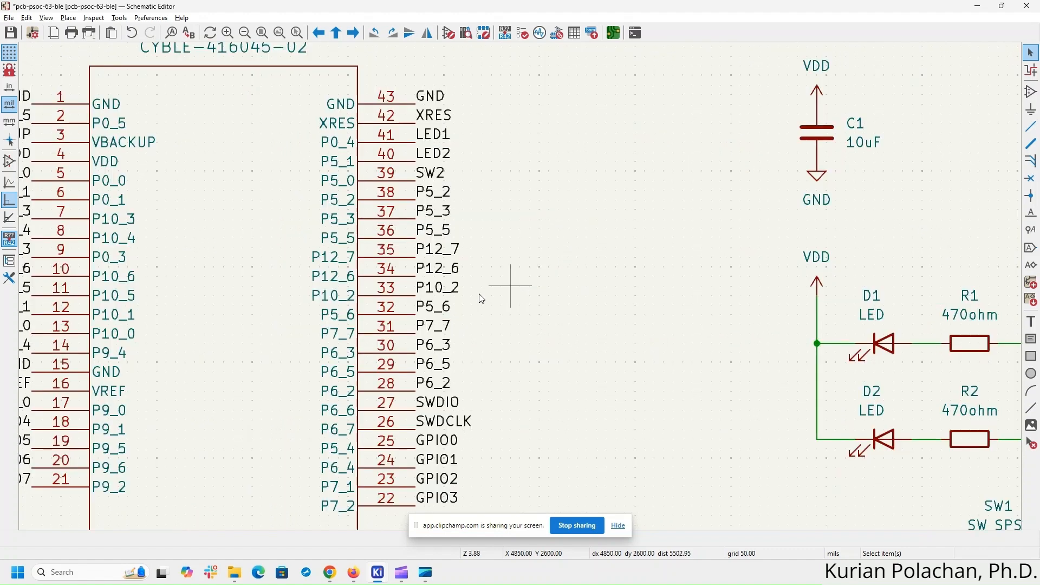
left_click(440, 253)
double_click(437, 251)
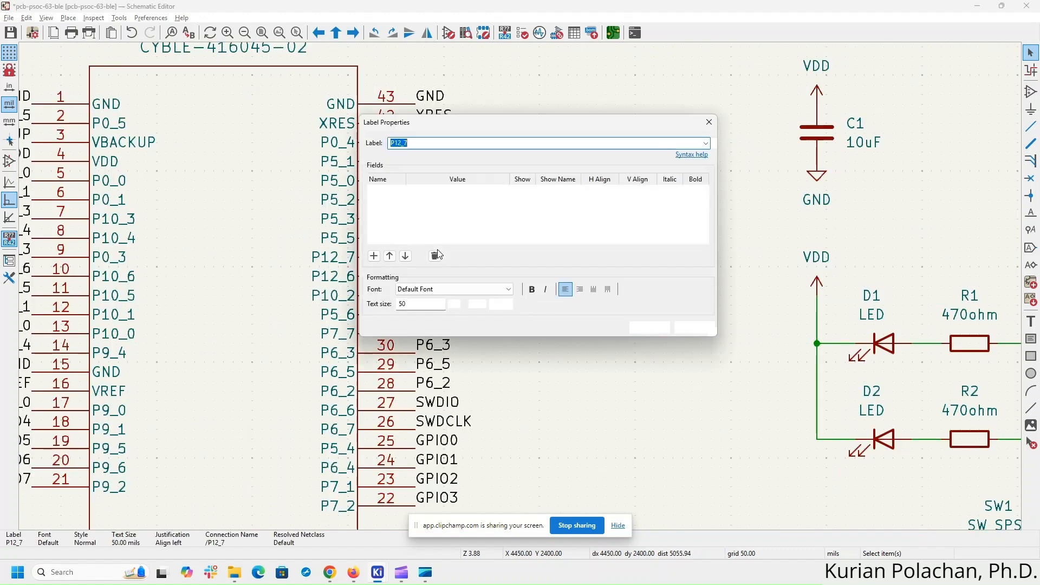
type("X1")
key("Return")
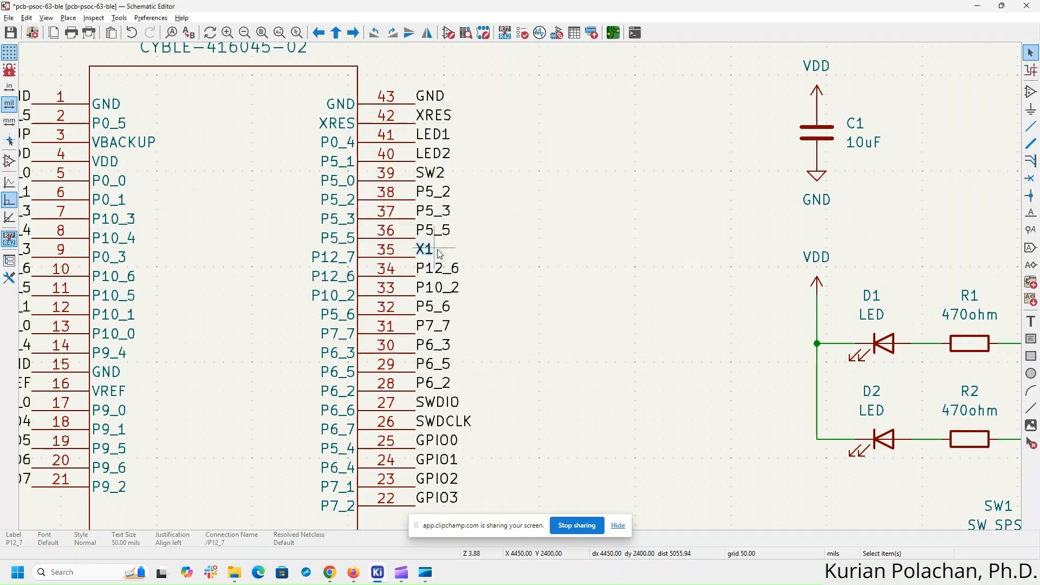
- Rename the P12_6 label on U1 pin 34 to X2
left_click(442, 270)
double_click(442, 270)
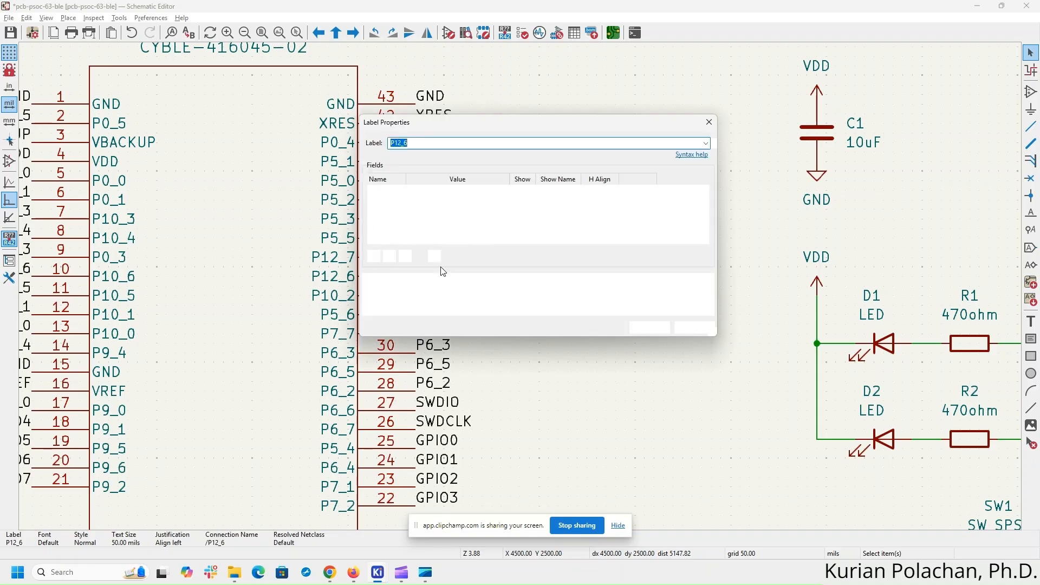
type("X2")
key("Return")
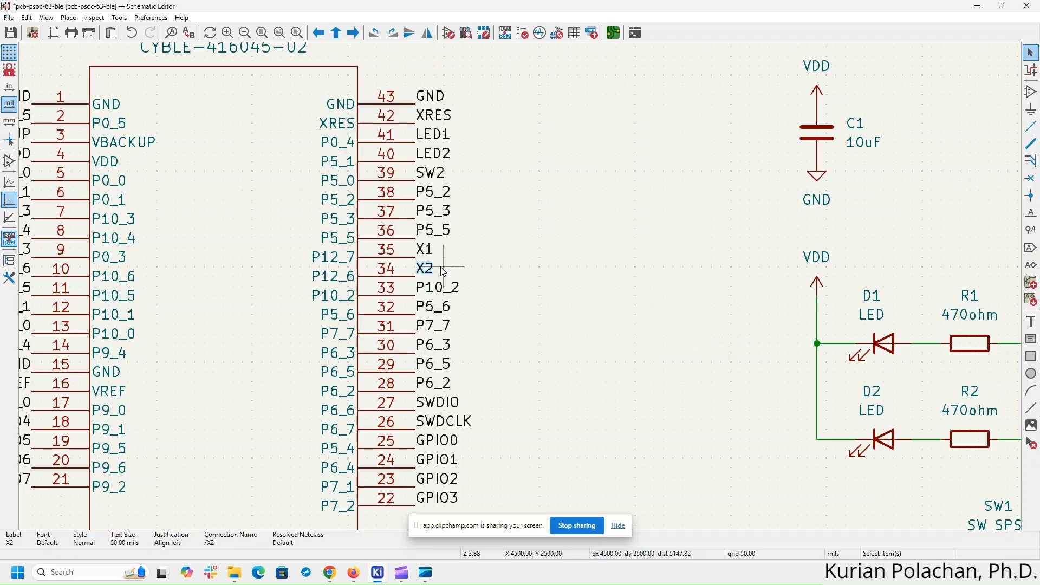
scroll(506, 301, "down", 2)
scroll(505, 299, "down", 2)
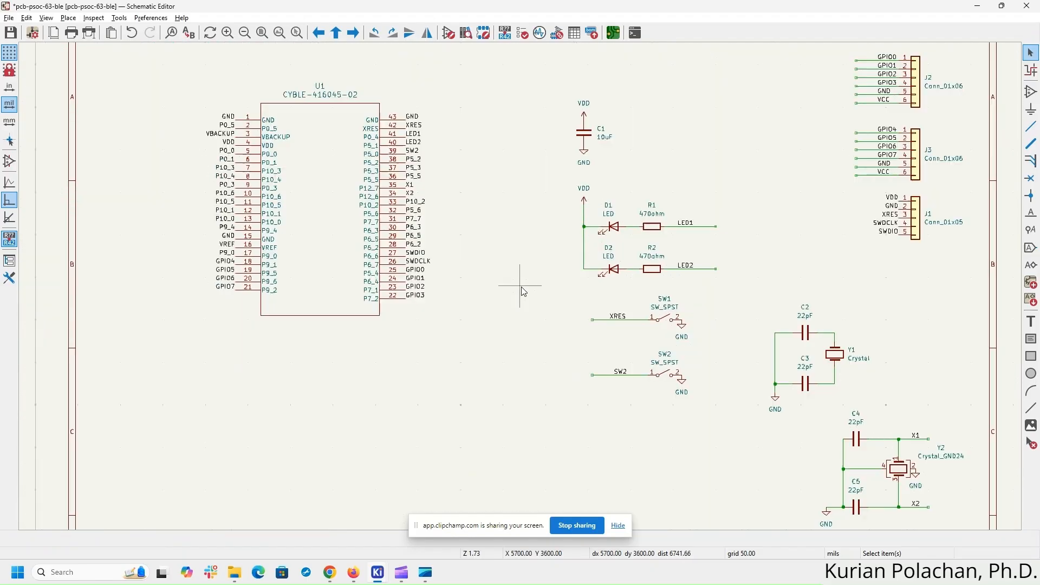
middle_click_drag(527, 313, 518, 280)
- Change capacitor C4's value from 22pF to 10pF
key("alt+Tab")
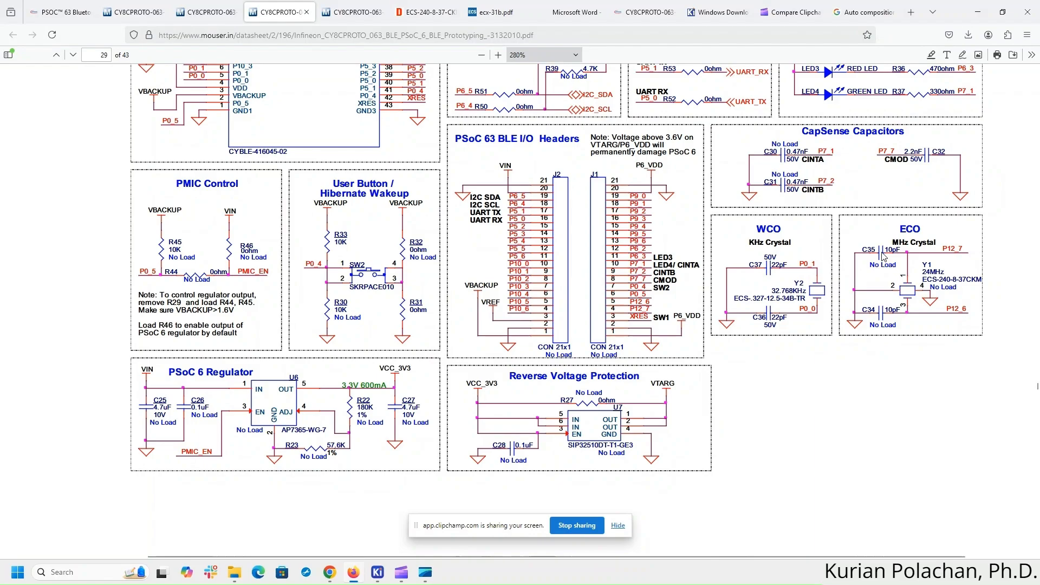
key("alt+Tab")
middle_click_drag(954, 464, 519, 286)
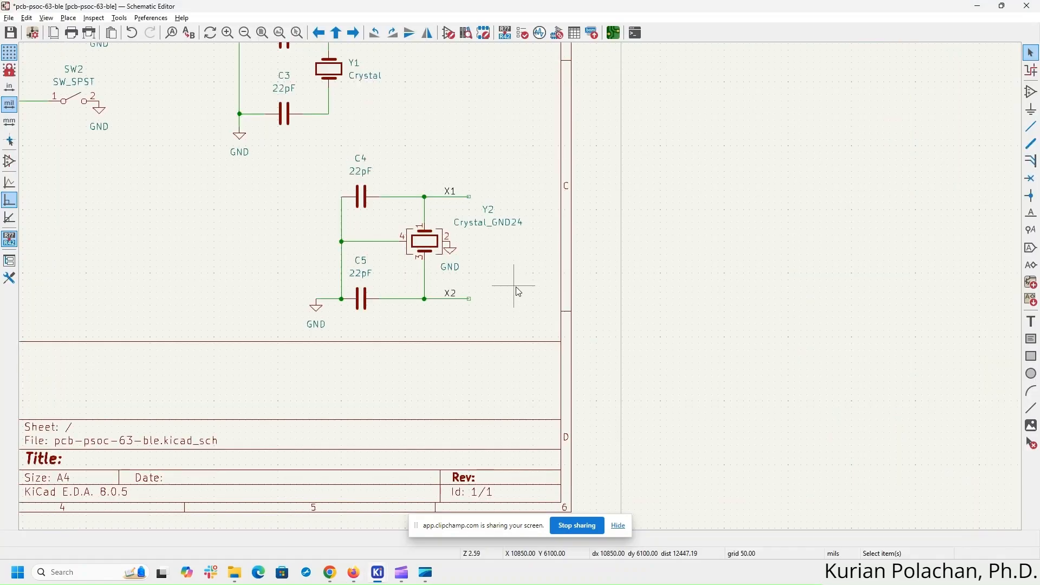
left_click(361, 196)
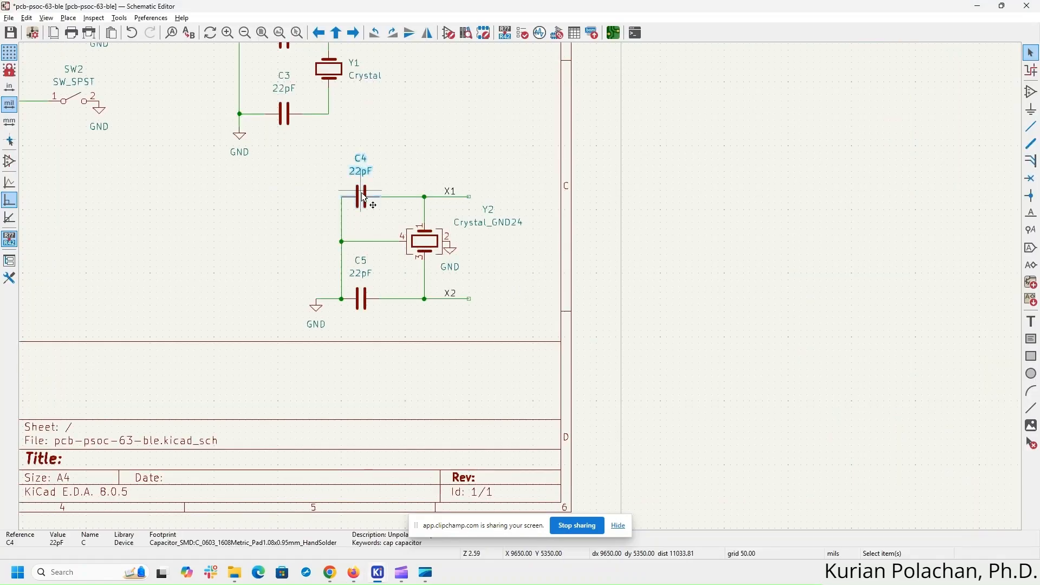
key("e")
left_click(140, 122)
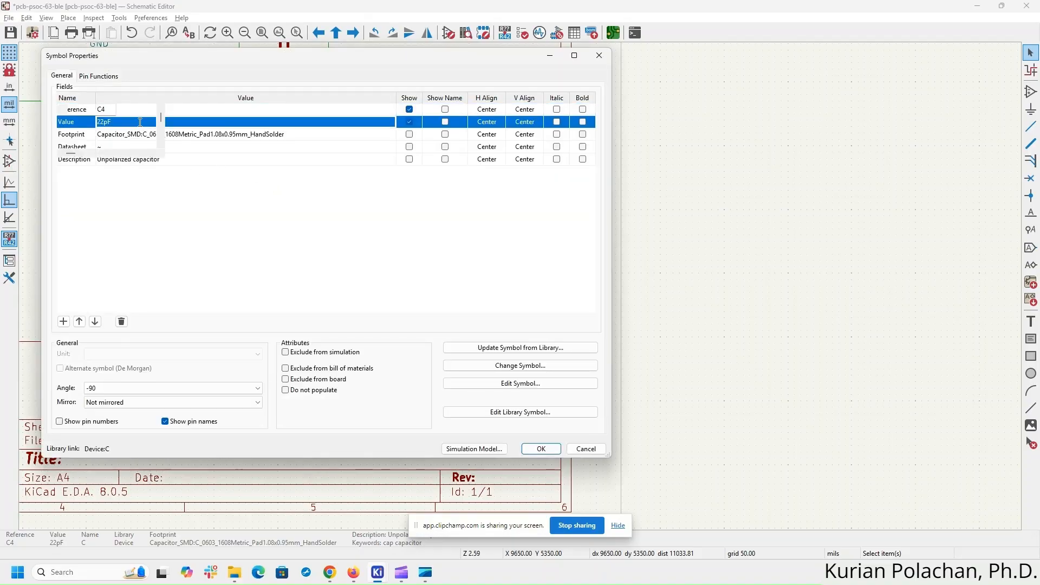
left_click(140, 122)
type("10pF")
key("Return")
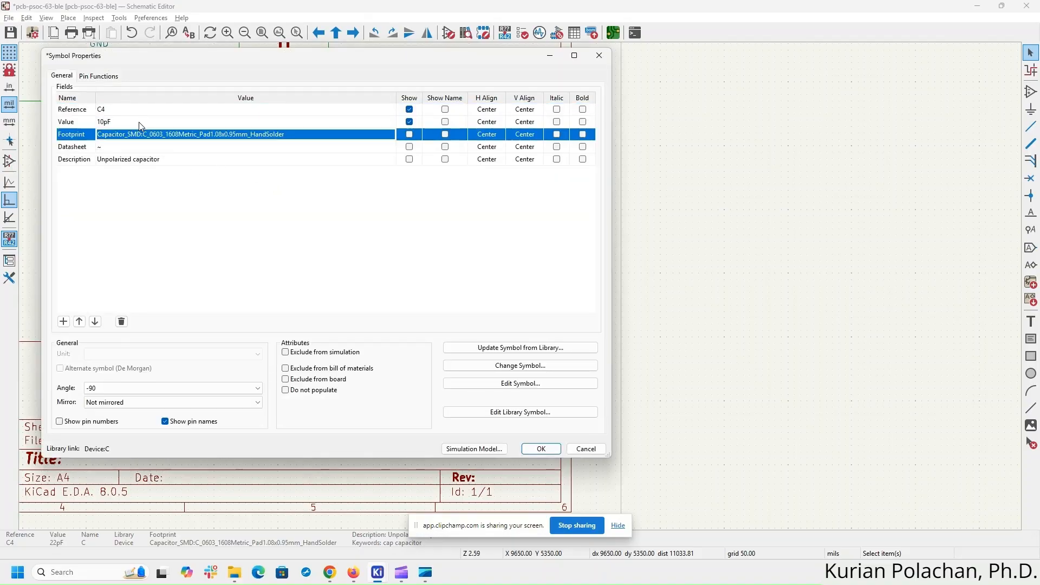
left_click(541, 449)
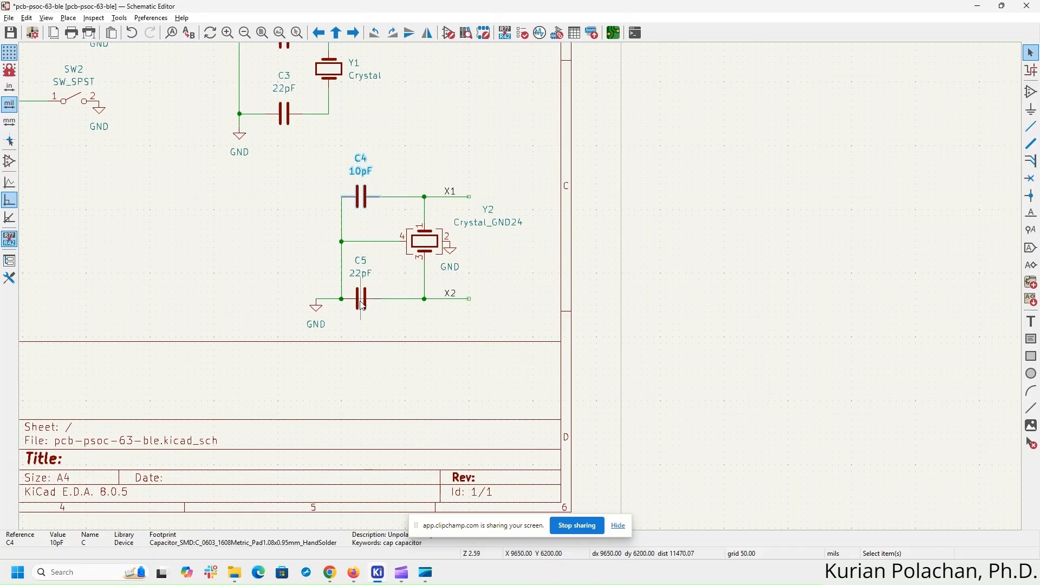
- Change capacitor C5's value from 22pF to 10pF
left_click(362, 301)
key("e")
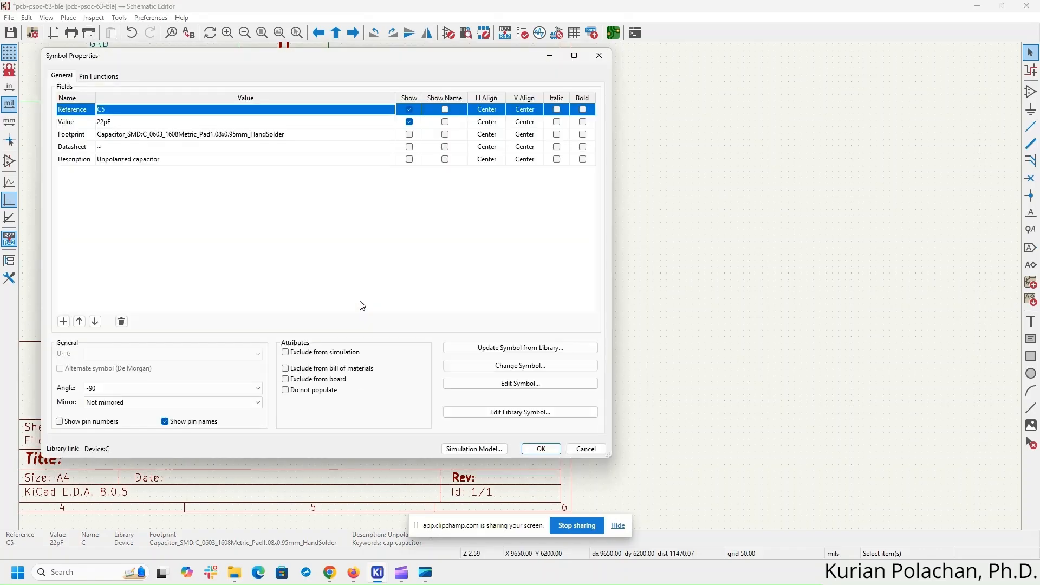
left_click(182, 121)
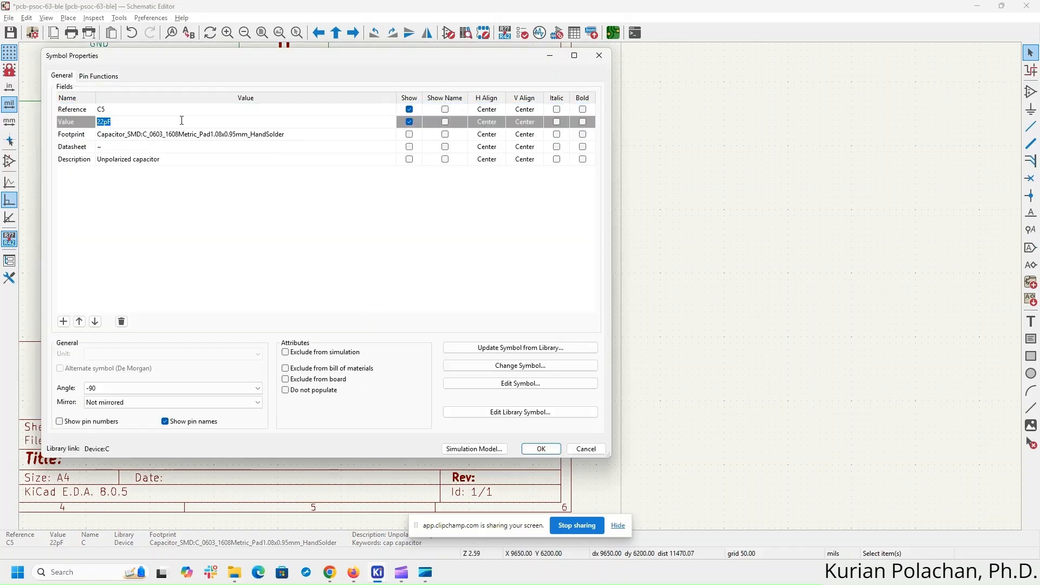
type("10pF")
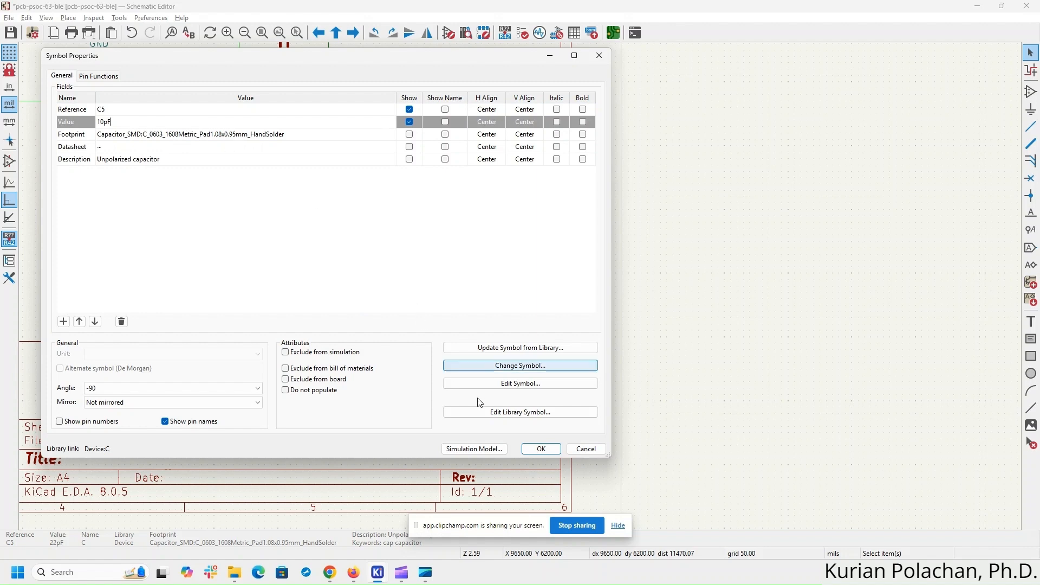
left_click(541, 448)
left_click(666, 319)
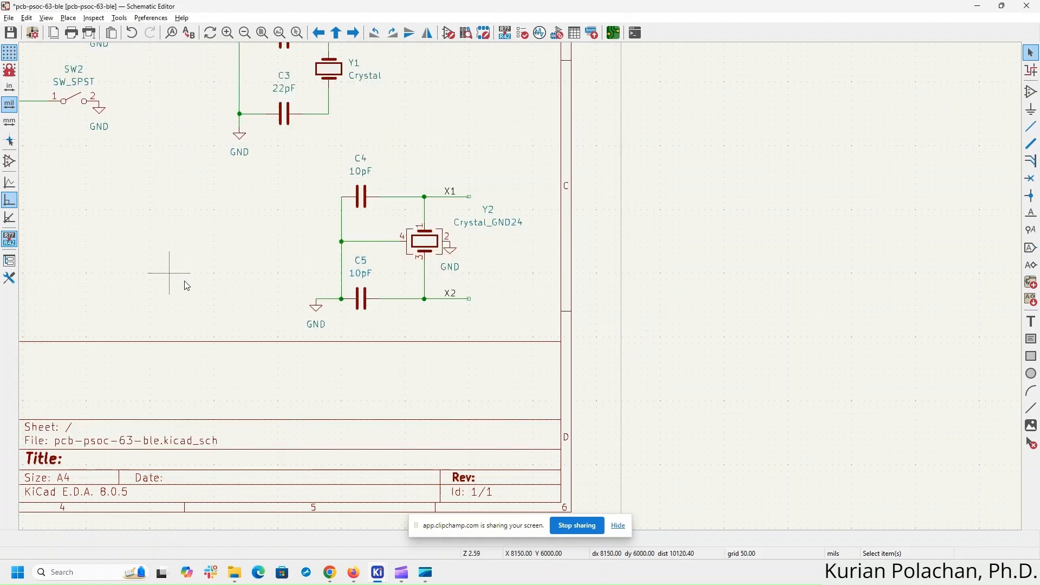
middle_click_drag(168, 281, 495, 287)
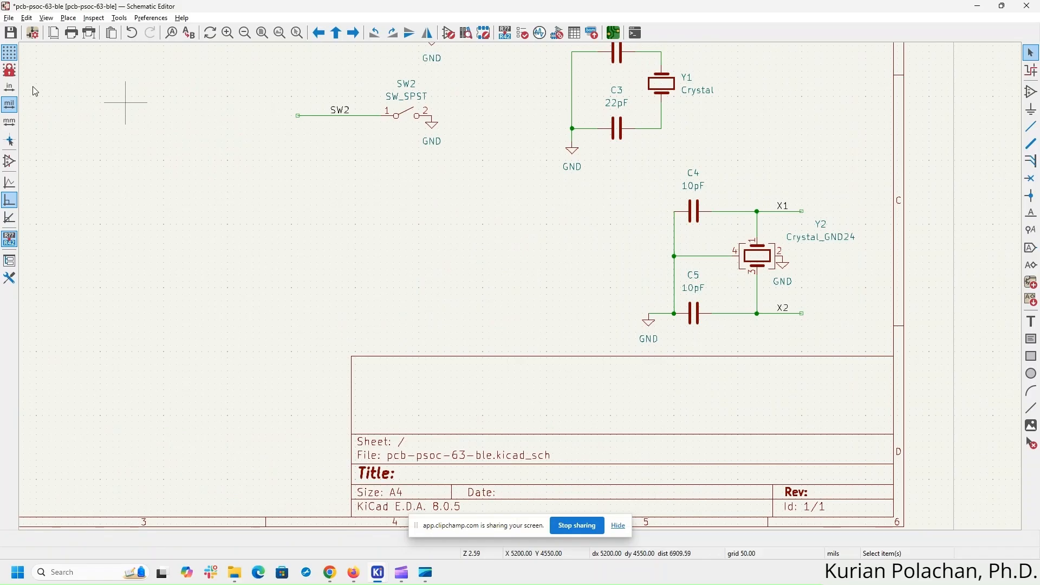
- Pan across the sheet to review U1, the LEDs, switches and both crystal circuits
middle_click_drag(322, 250, 518, 421)
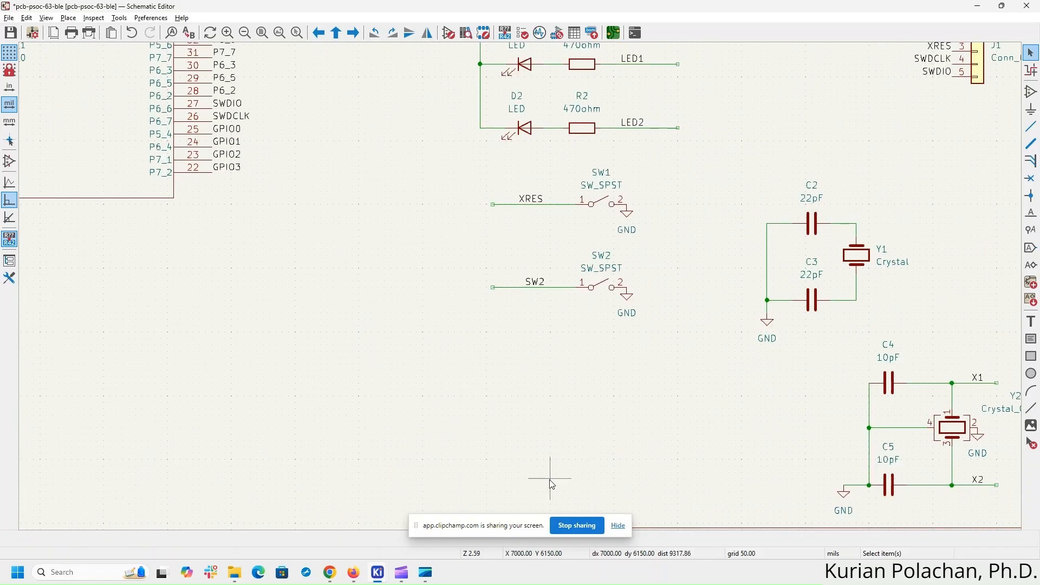
left_click(579, 529)
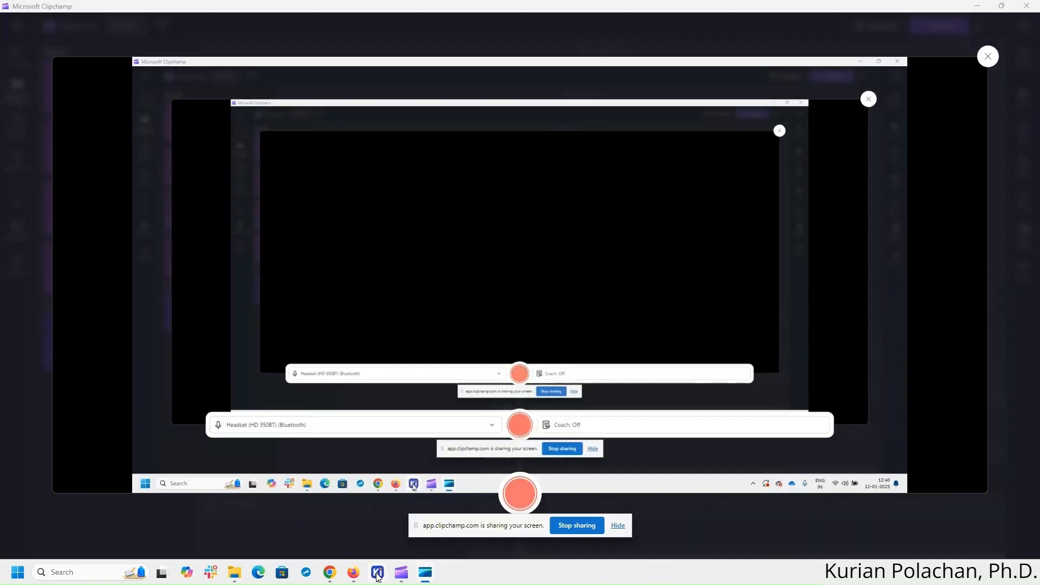
mouse_move(378, 572)
left_click(427, 507)
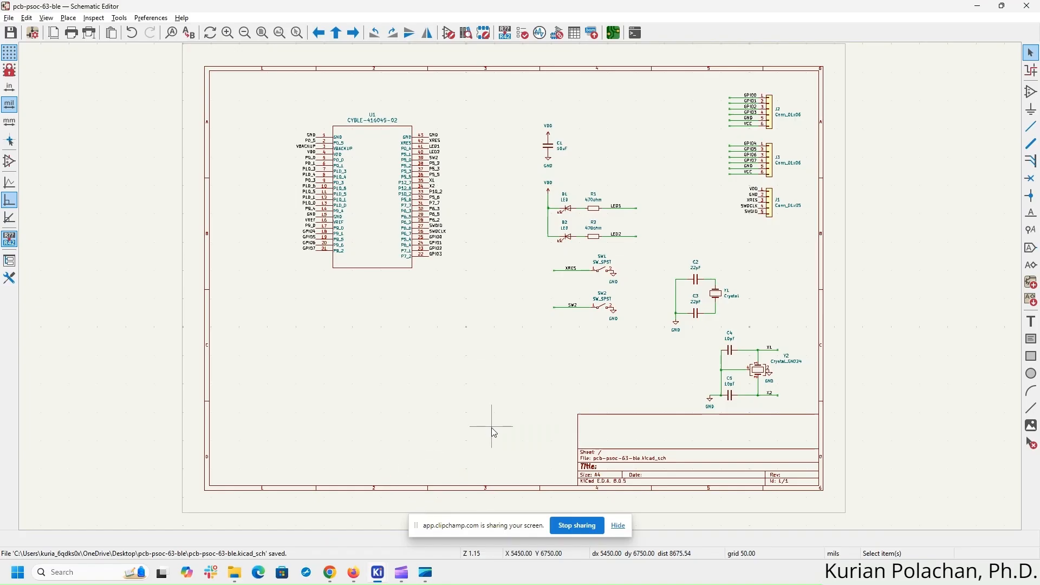
scroll(373, 189, "up", 1)
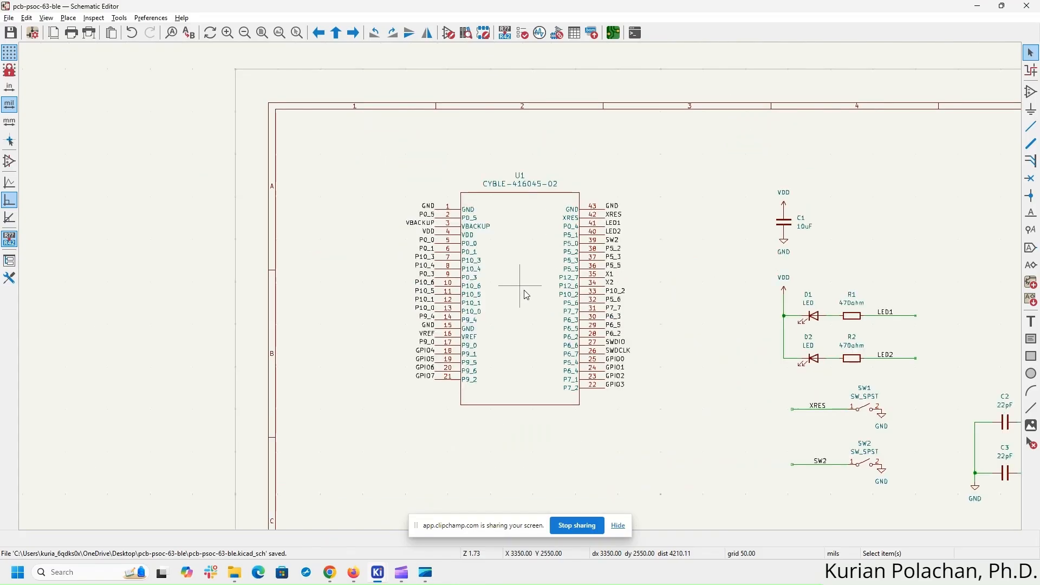
middle_click_drag(755, 426, 555, 356)
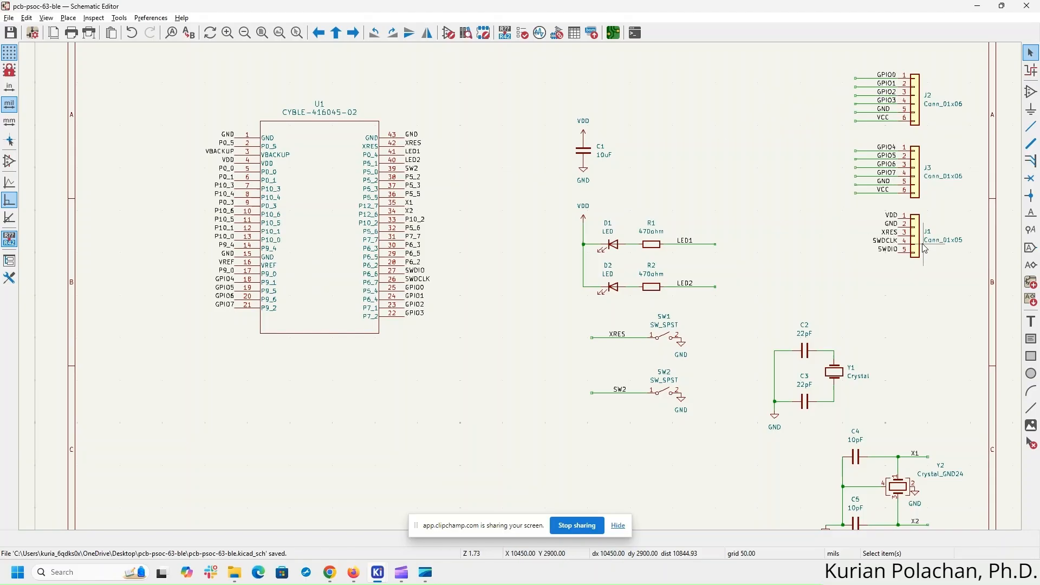
middle_click_drag(867, 295, 808, 239)
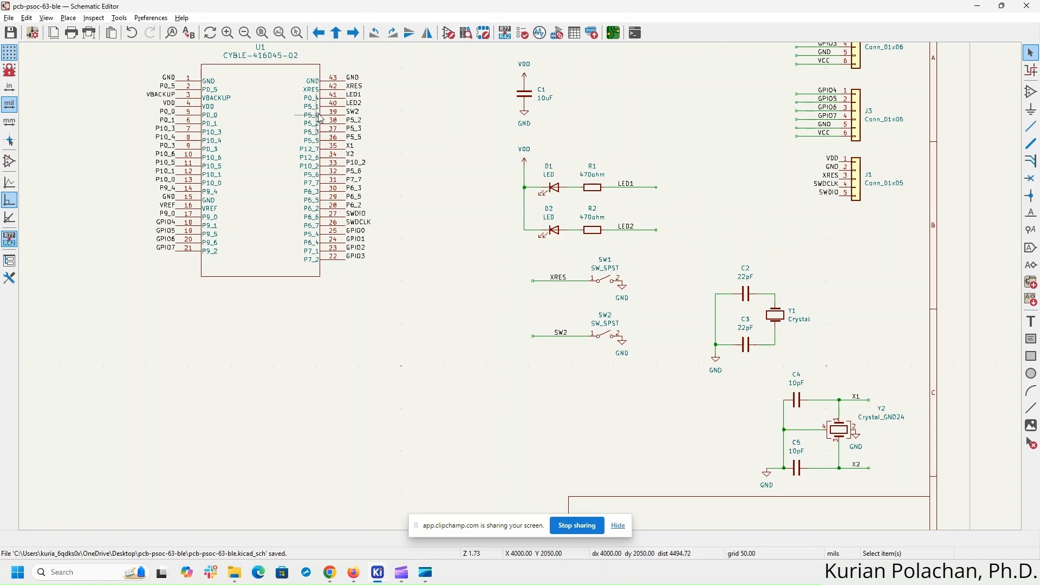
- Change crystal Y1's value from Crystal to 32.768KHz, checking the frequency in the datasheet
left_click(784, 320)
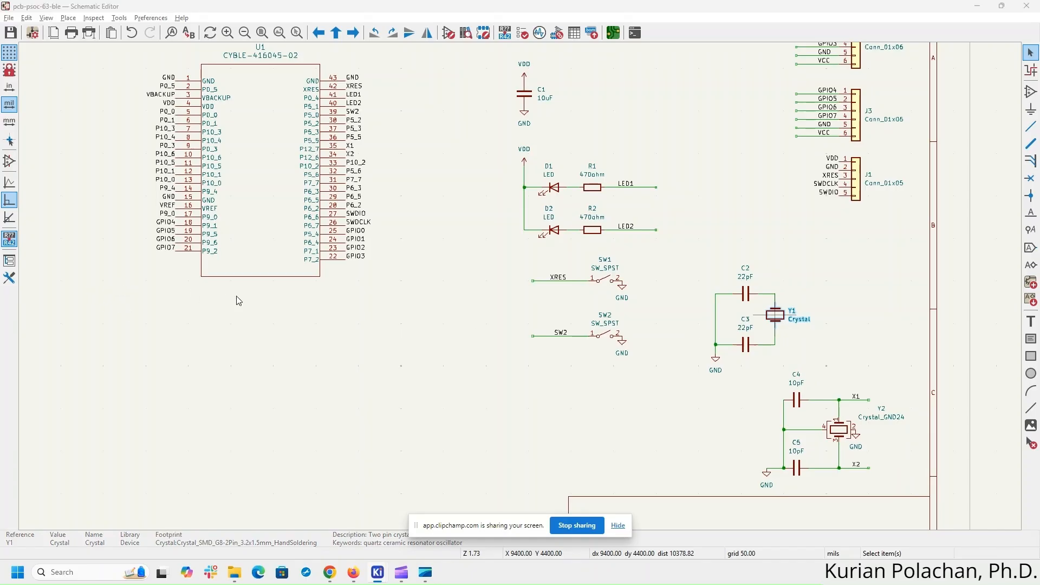
key("e")
left_click(353, 572)
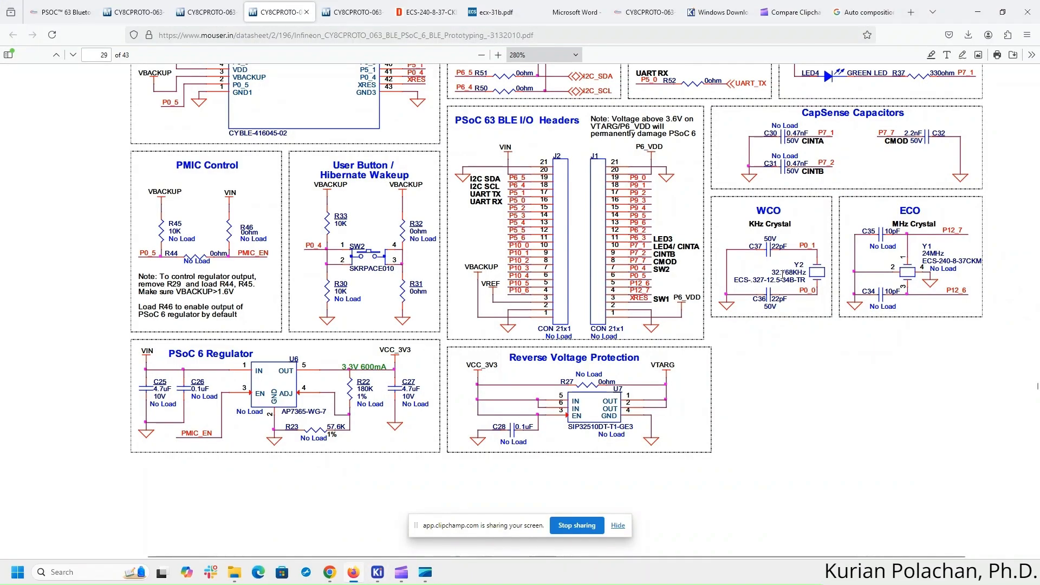
key("alt+Tab")
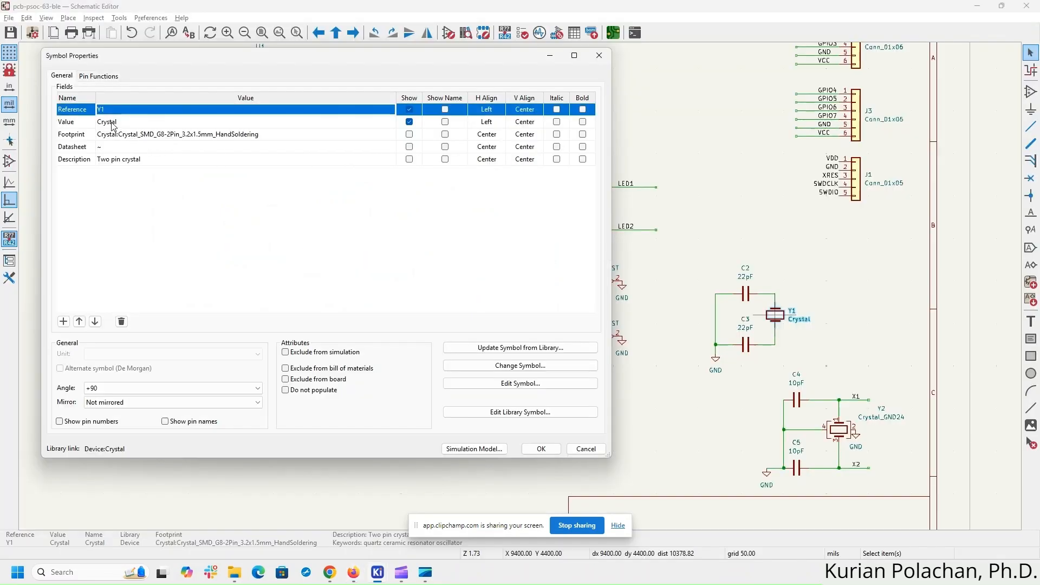
left_click(112, 123)
double_click(130, 122)
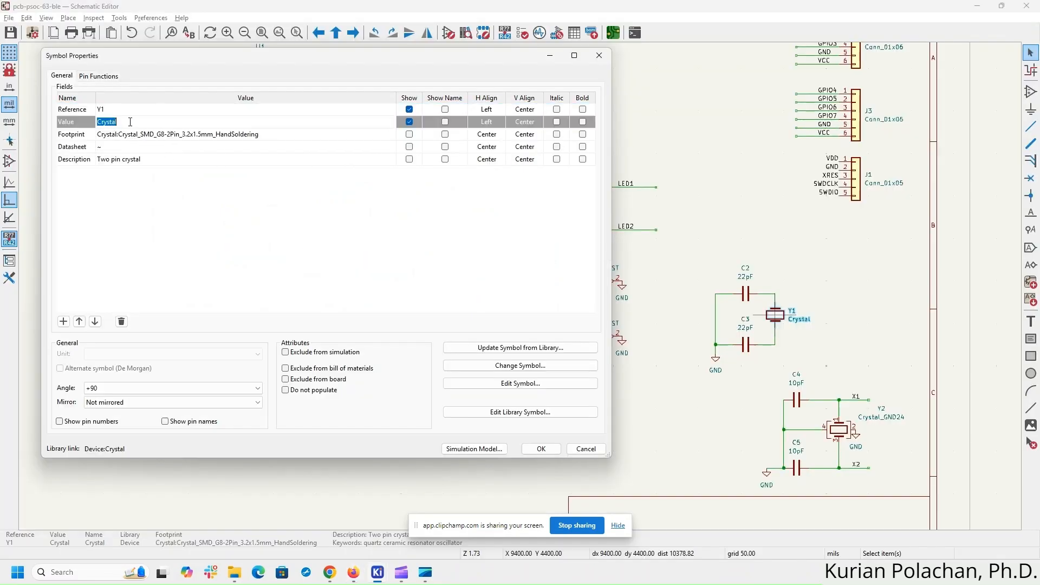
type("32.768kHz")
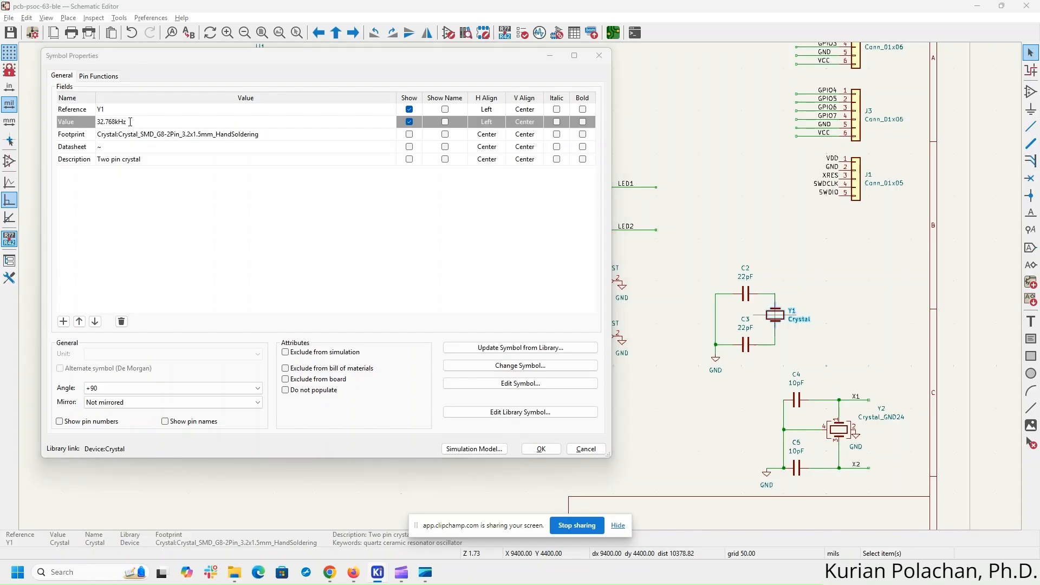
key("alt+Tab")
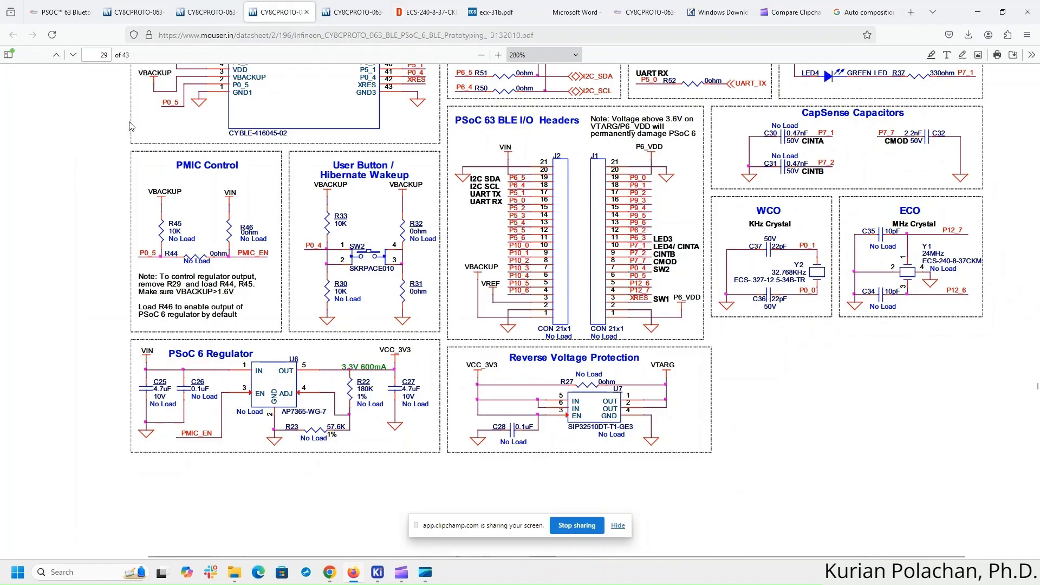
key("alt+Tab")
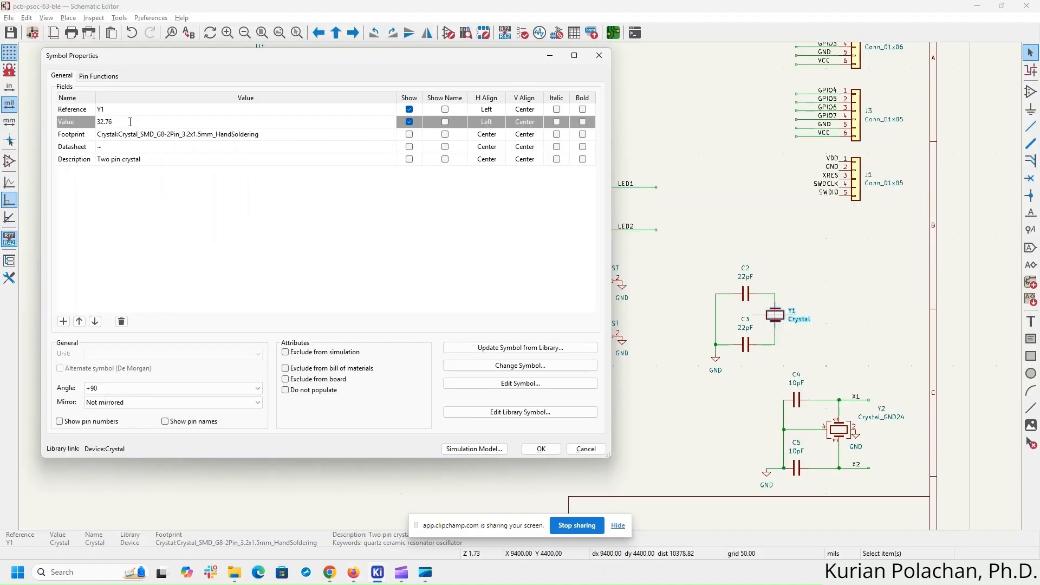
type("KHz")
key("Return")
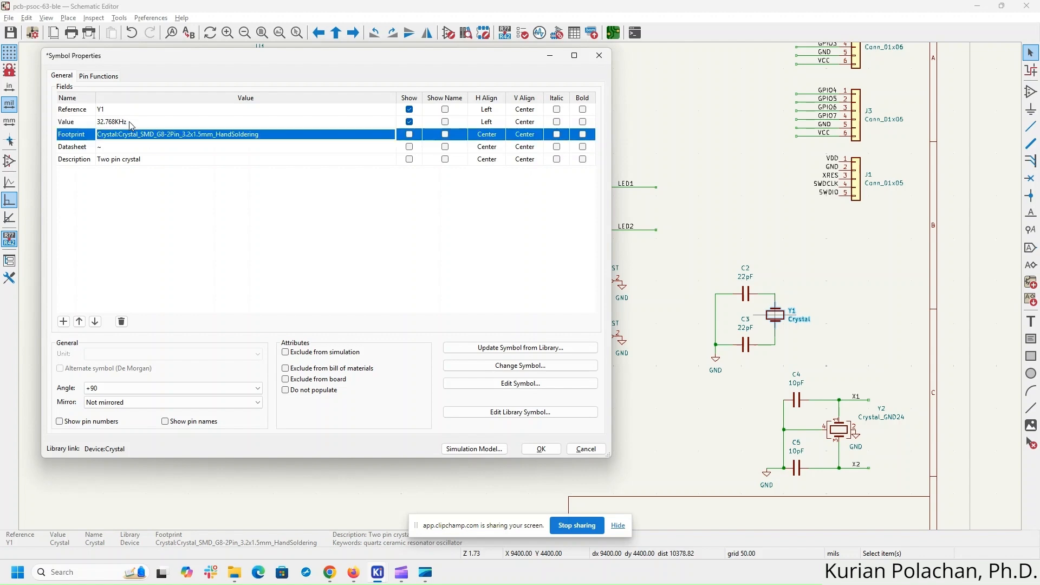
- Apply Y1's new value and set crystal Y2's value to 24MHz
left_click(548, 452)
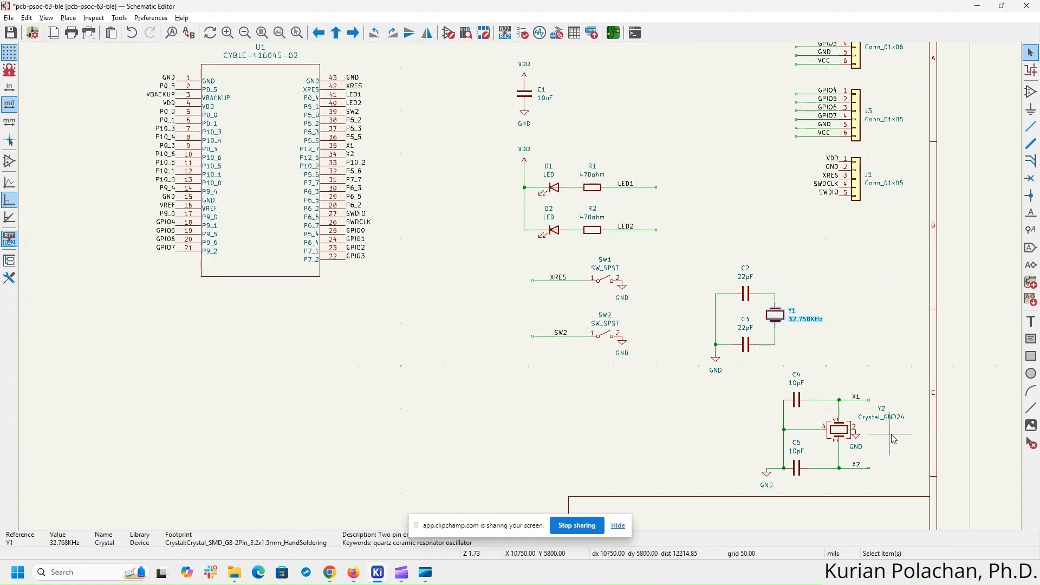
double_click(841, 435)
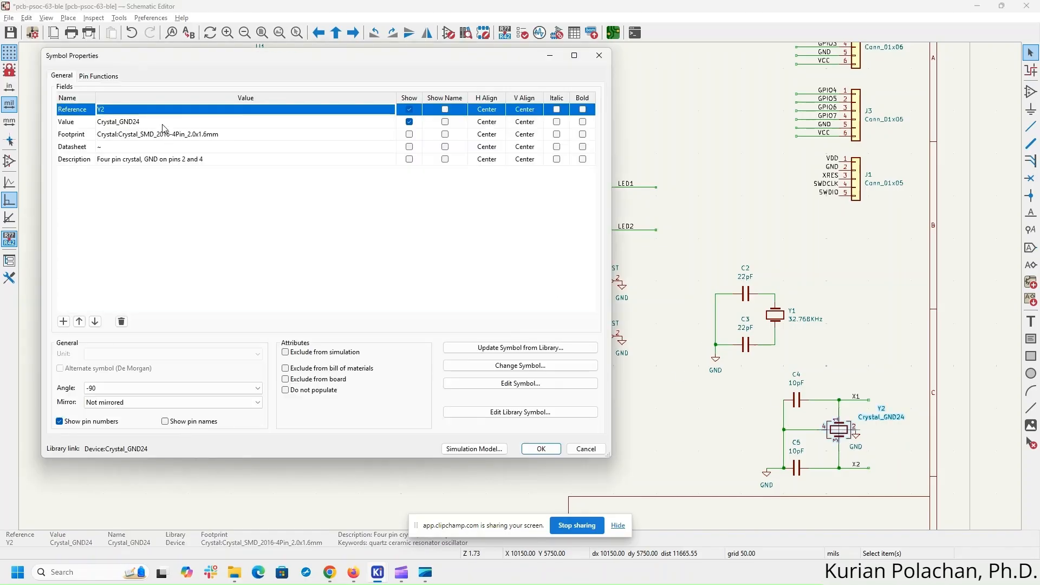
double_click(163, 122)
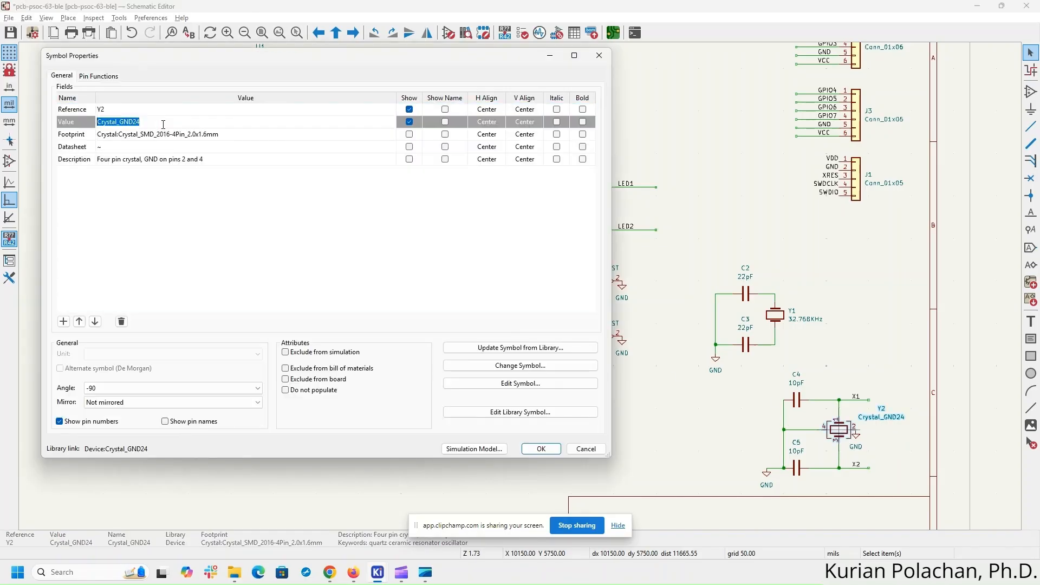
type("24MHz")
key("Return")
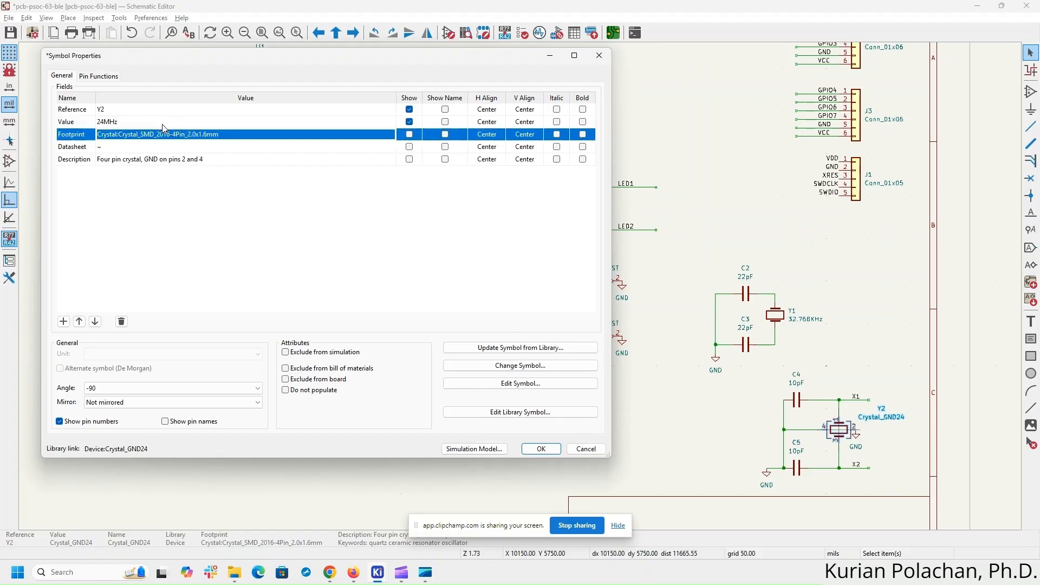
left_click(541, 448)
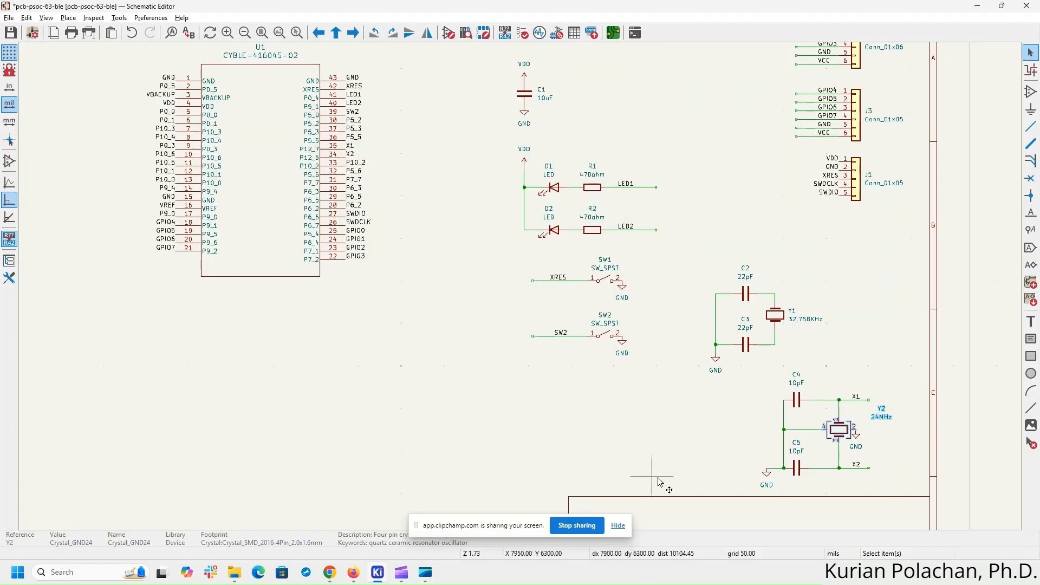
- Move Y2's reference and 24MHz value labels beside the crystal
left_click(886, 417)
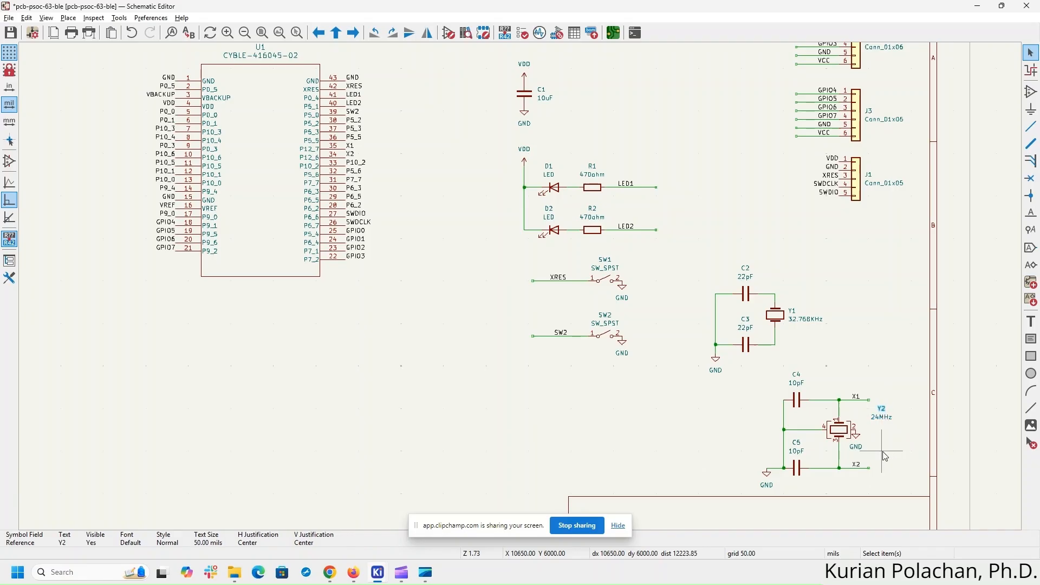
scroll(882, 459, "up", 3)
left_click(513, 200)
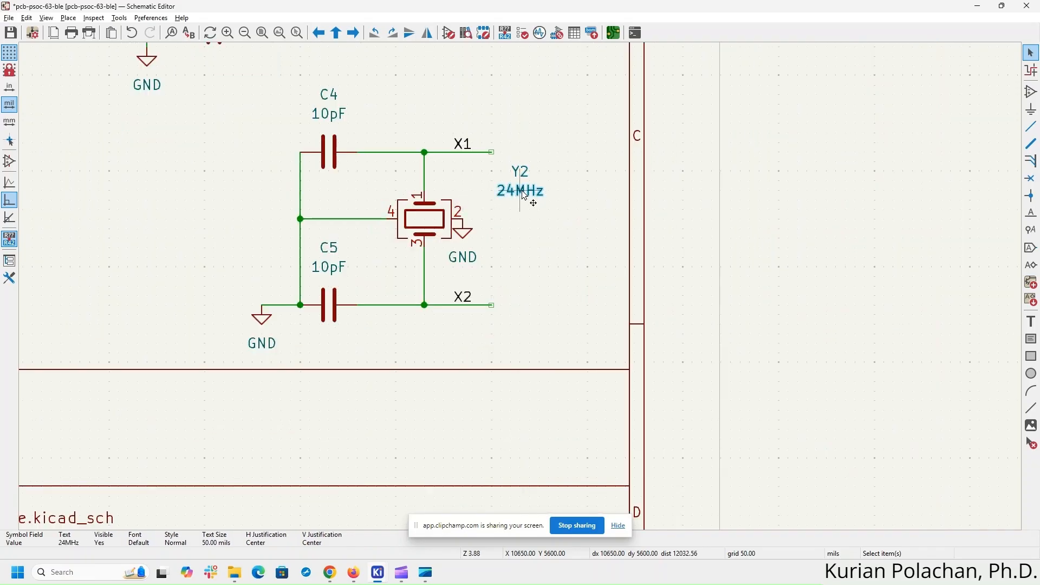
left_click_drag(532, 202, 517, 237)
left_click(520, 173)
left_click_drag(520, 174, 499, 211)
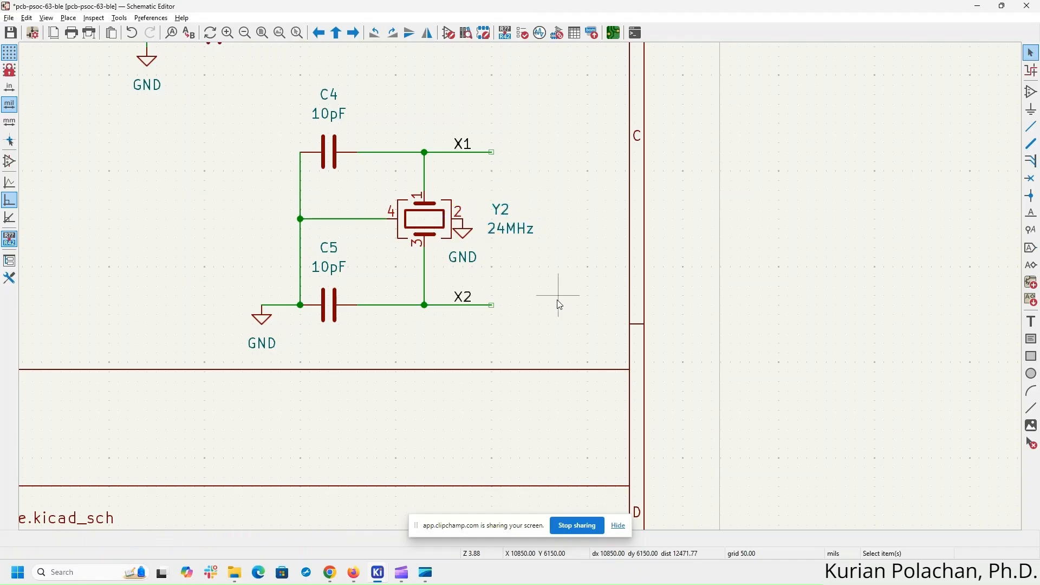
middle_click_drag(209, 225, 632, 321)
scroll(522, 291, "down", 2)
scroll(521, 289, "down", 4)
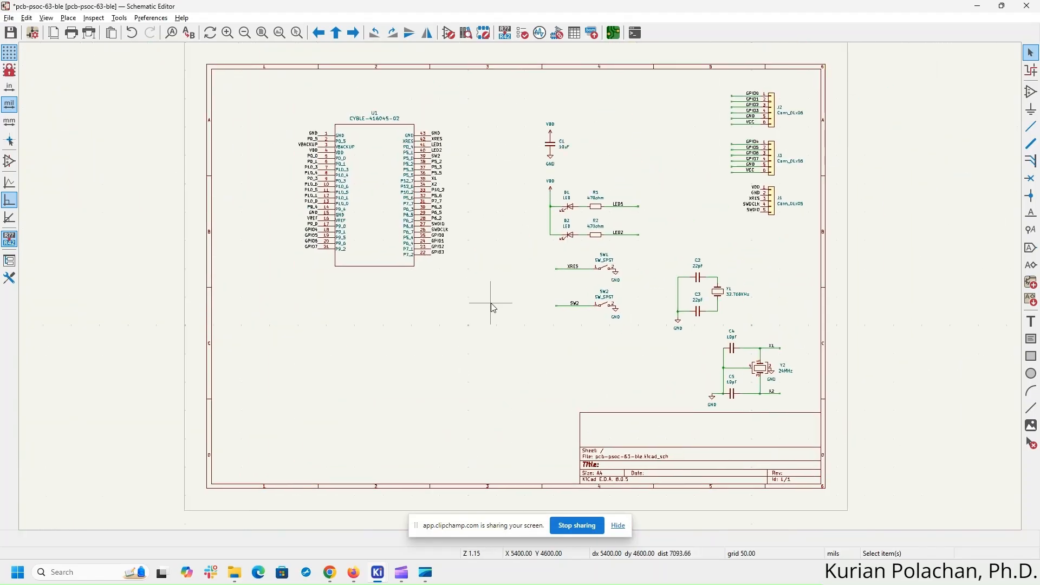
key("alt+Tab")
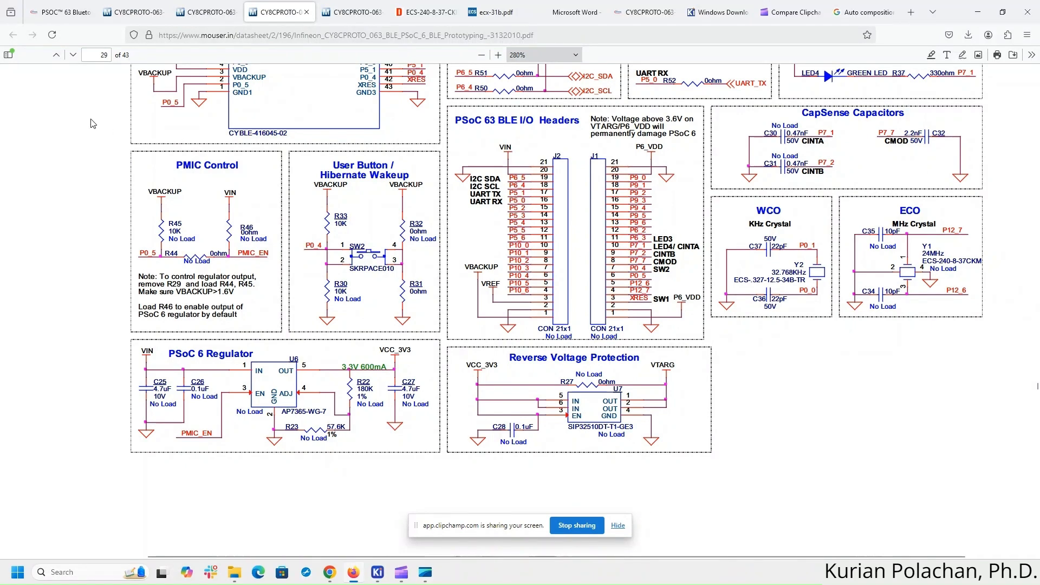
scroll(167, 202, "up", 3)
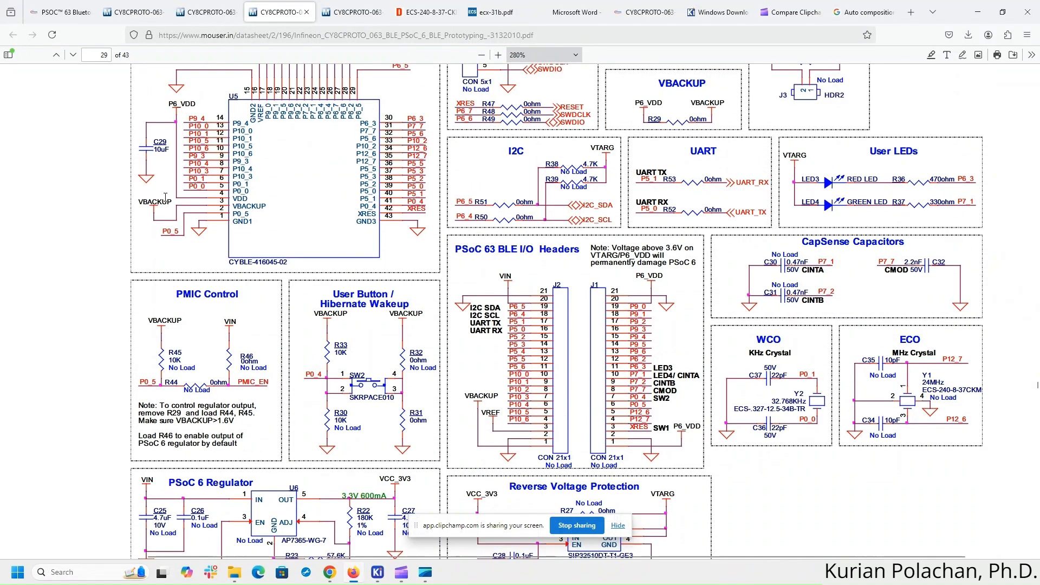
scroll(166, 201, "up", 1)
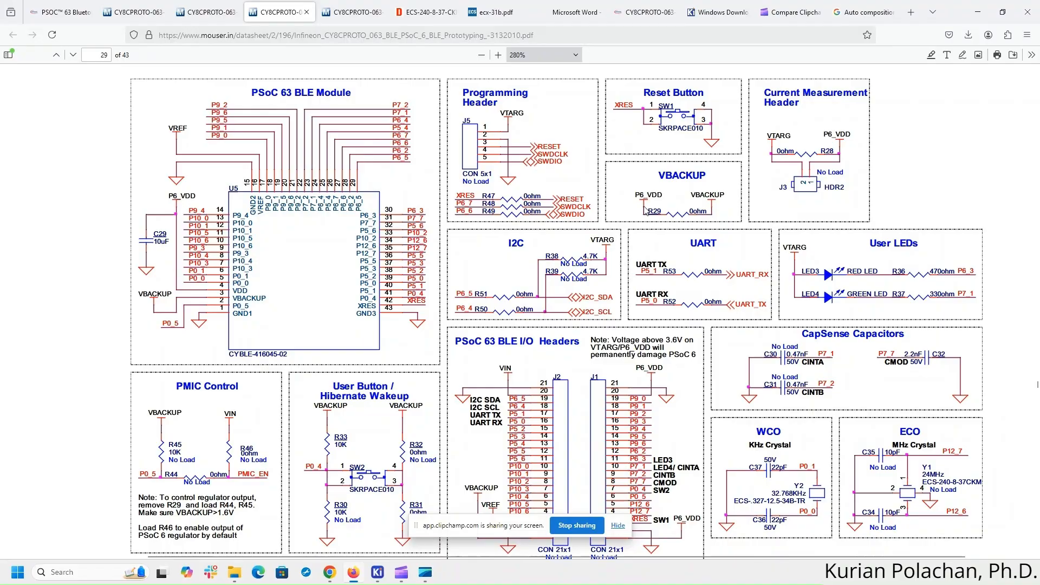
key("alt+Tab")
scroll(355, 166, "up", 3)
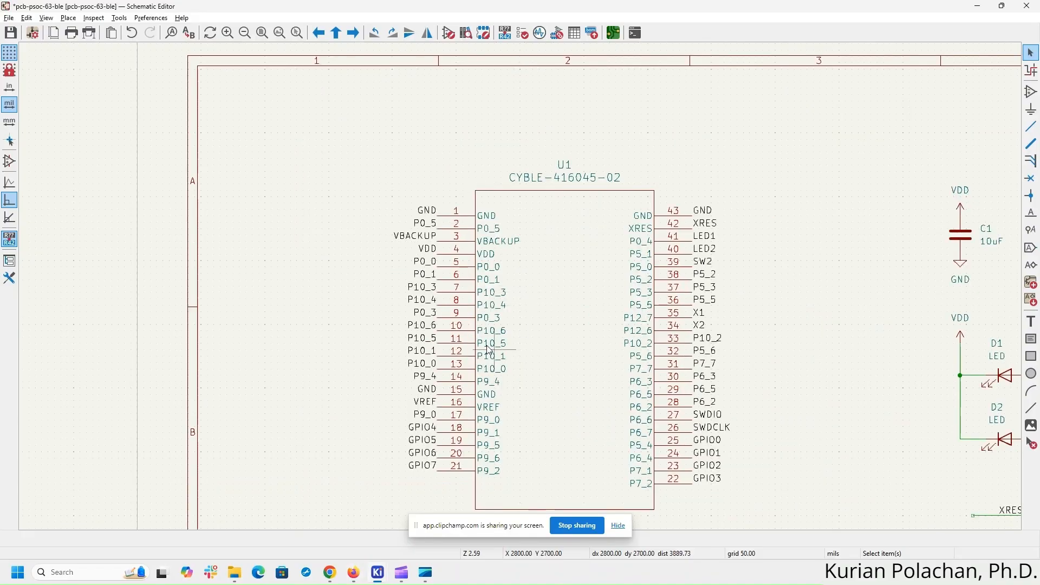
- Delete the VBACKUP net label from U1 pin 3
scroll(489, 350, "up", 2)
left_click(416, 192)
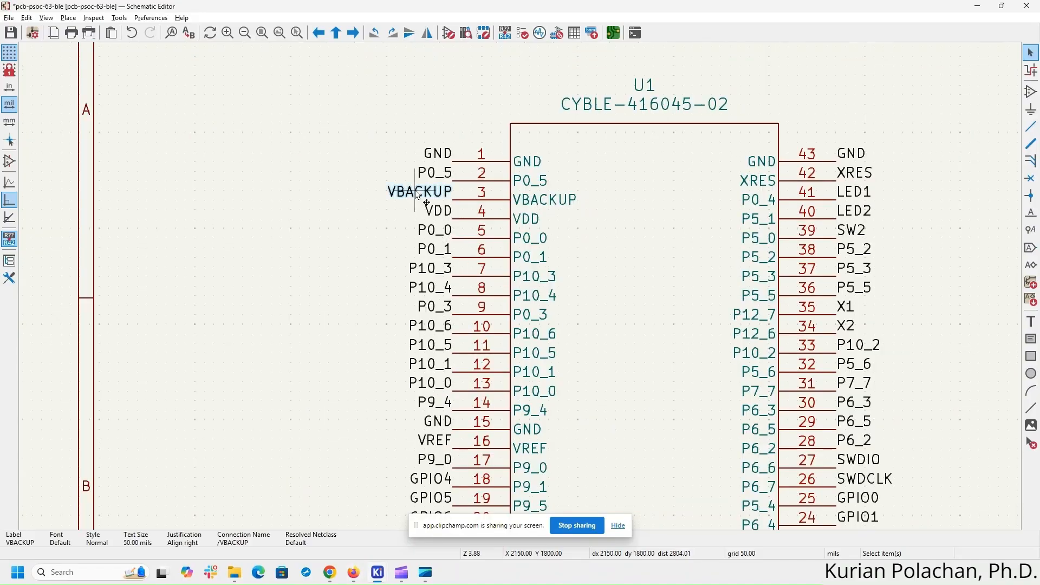
key("Delete")
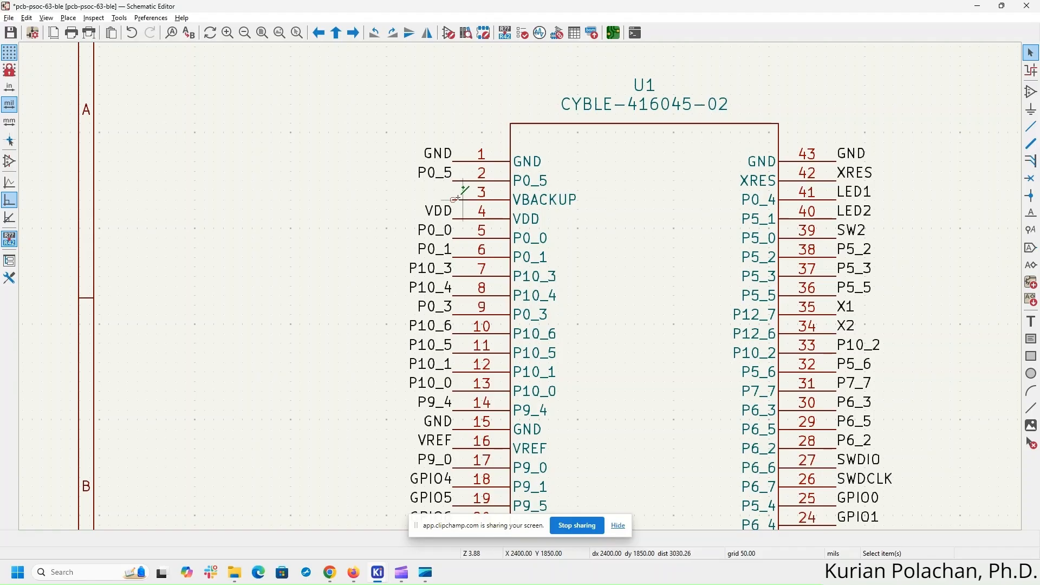
key("w")
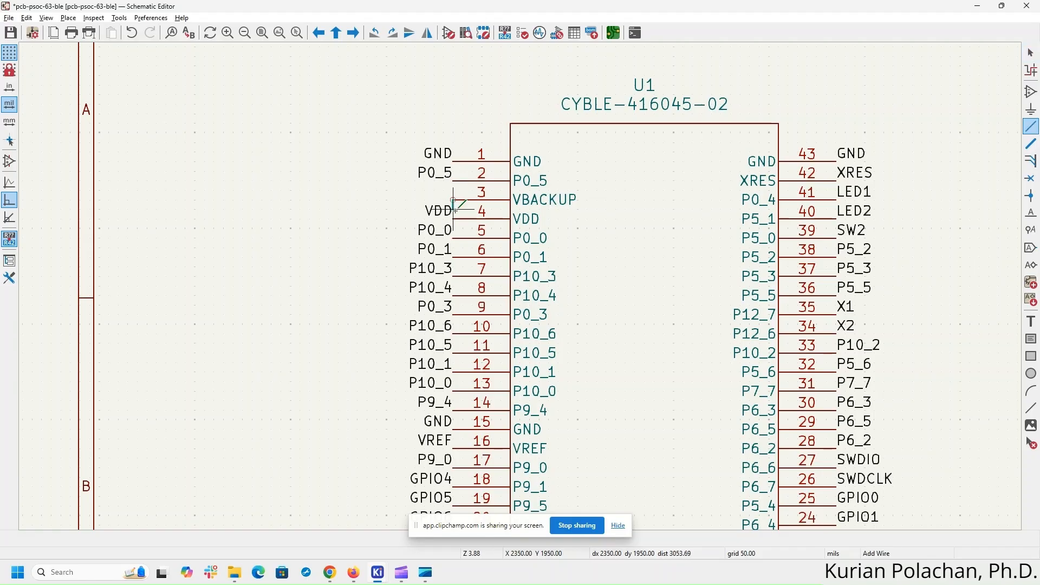
key("Escape")
key("Escape")
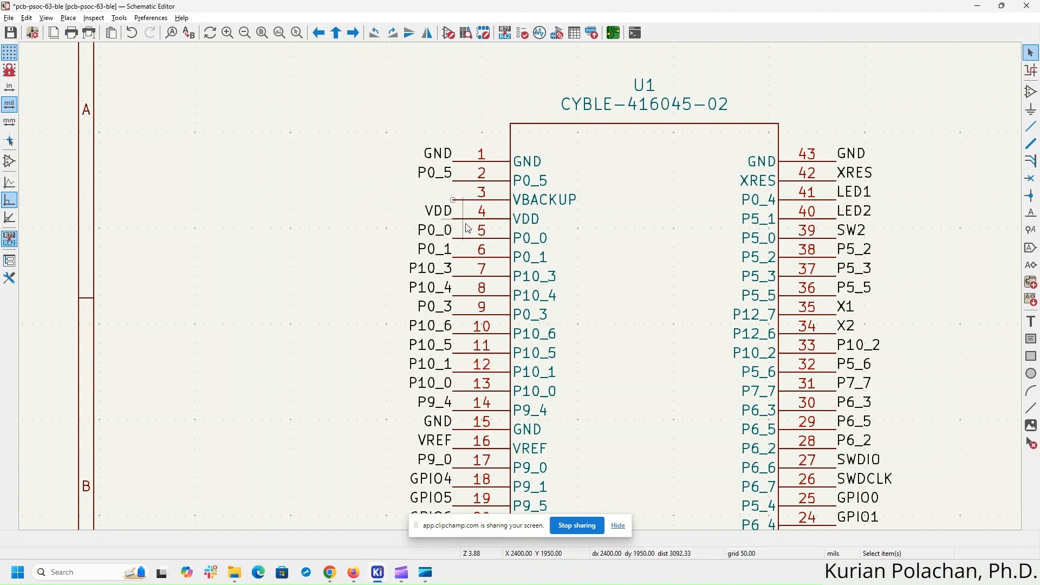
- Add a net label named VDD to U1 pin 3
right_click(454, 201)
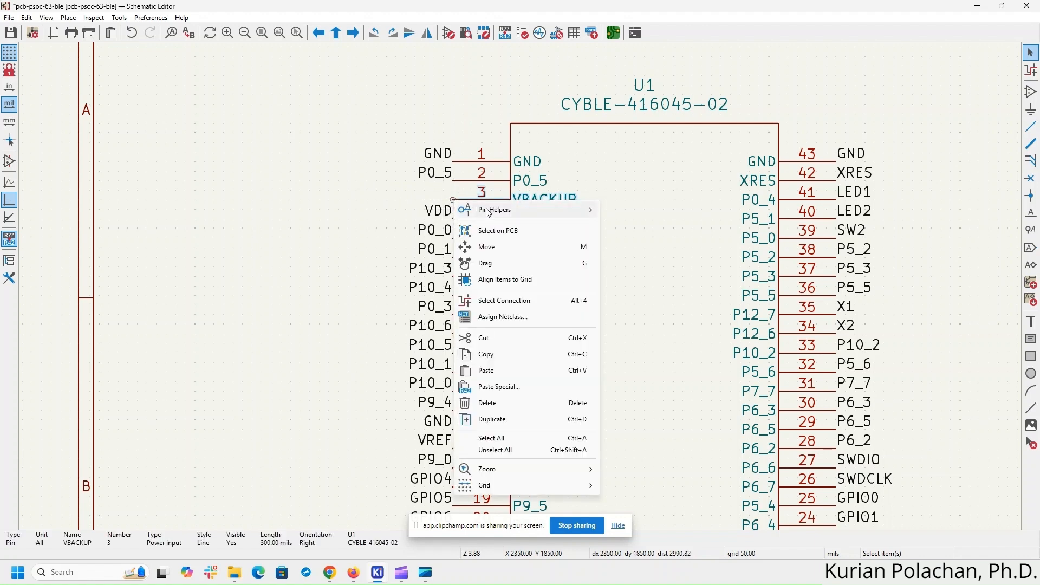
mouse_move(489, 213)
left_click(647, 242)
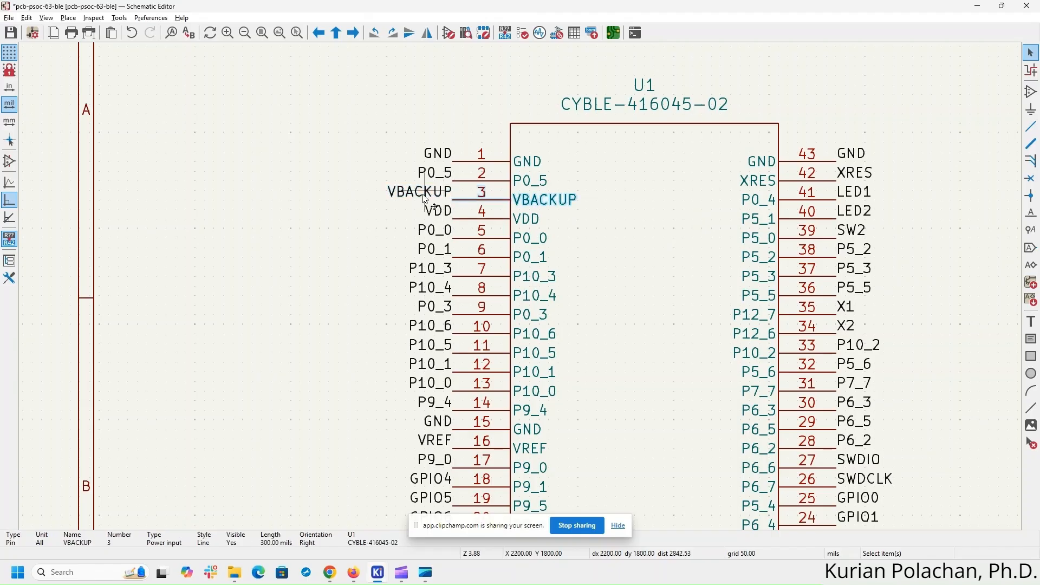
double_click(425, 195)
type("VDD")
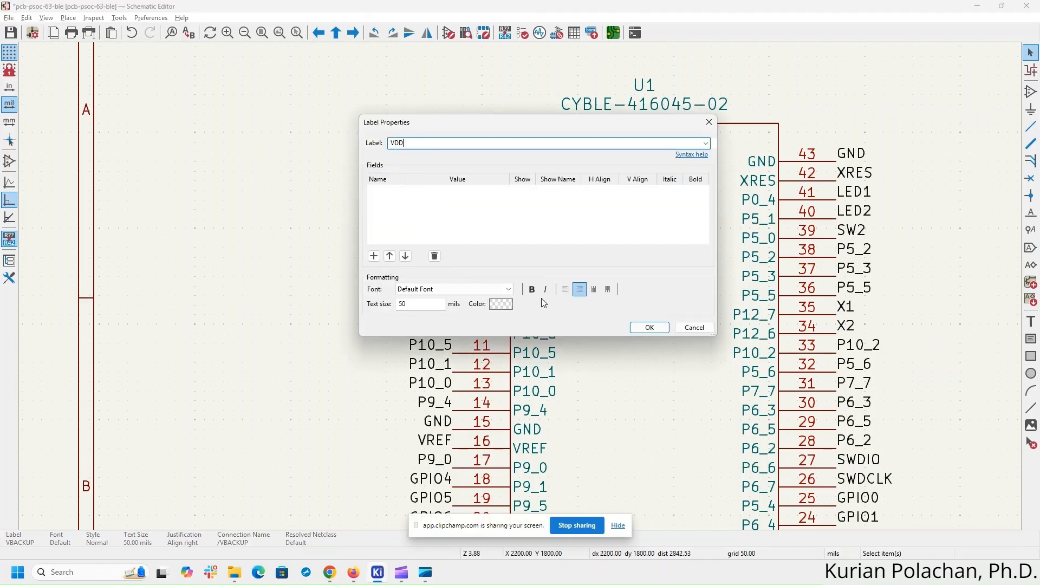
left_click(649, 327)
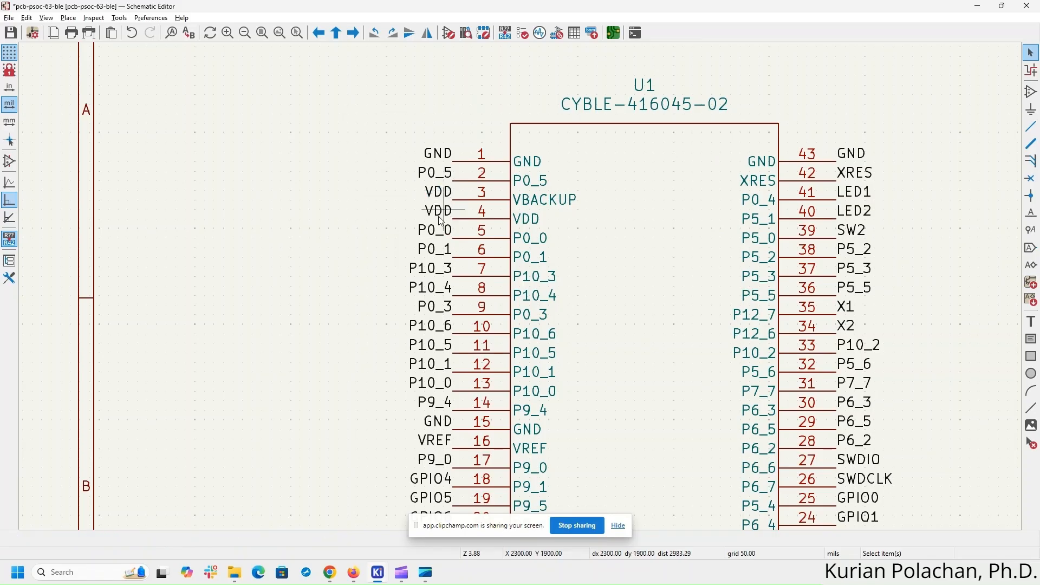
middle_click_drag(319, 273, 206, 206)
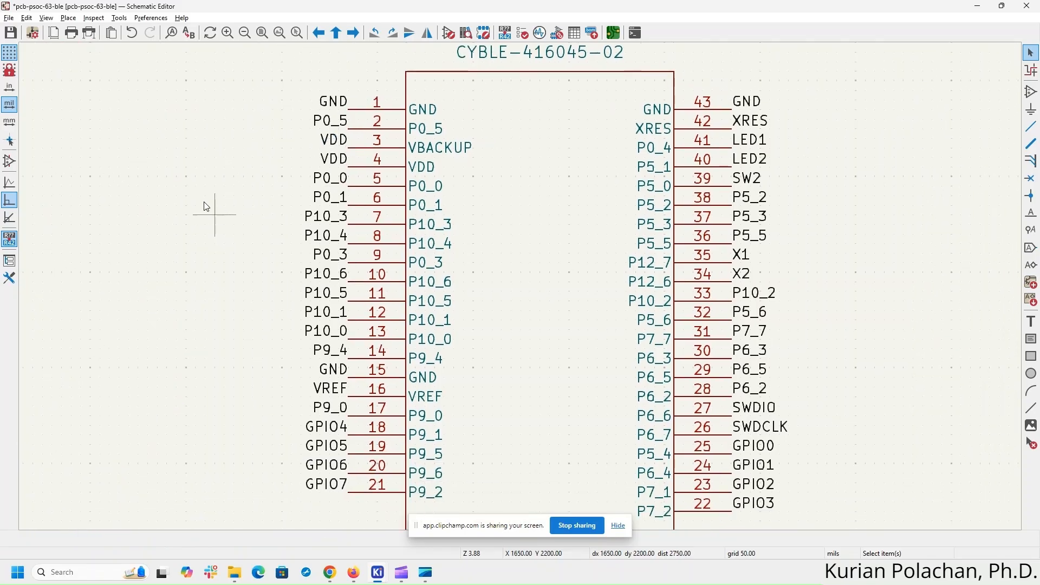
- Delete the net labels on U1's left-side pins 2, 5–14 and 17
left_click(341, 121)
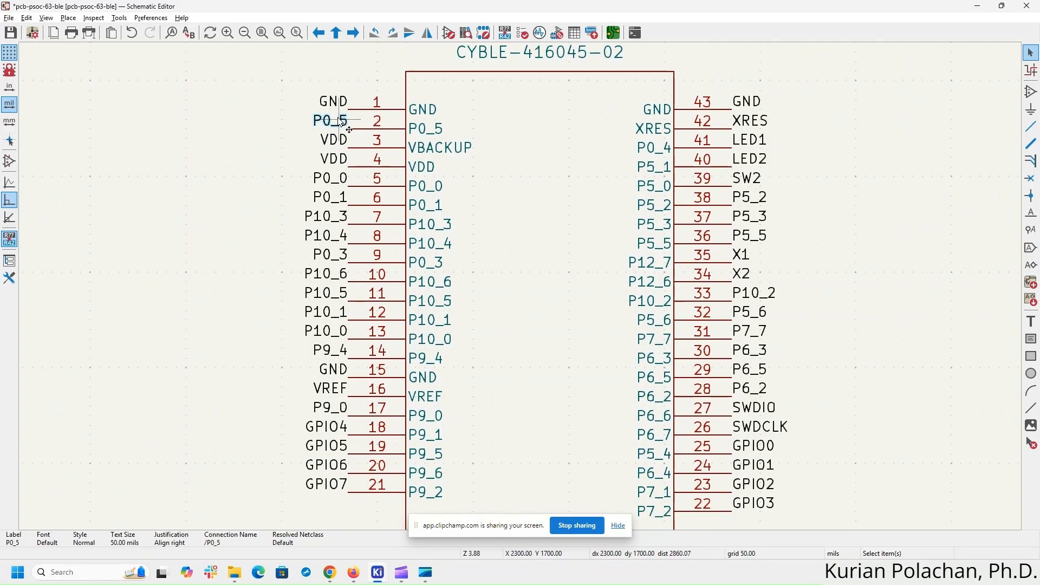
key("Delete")
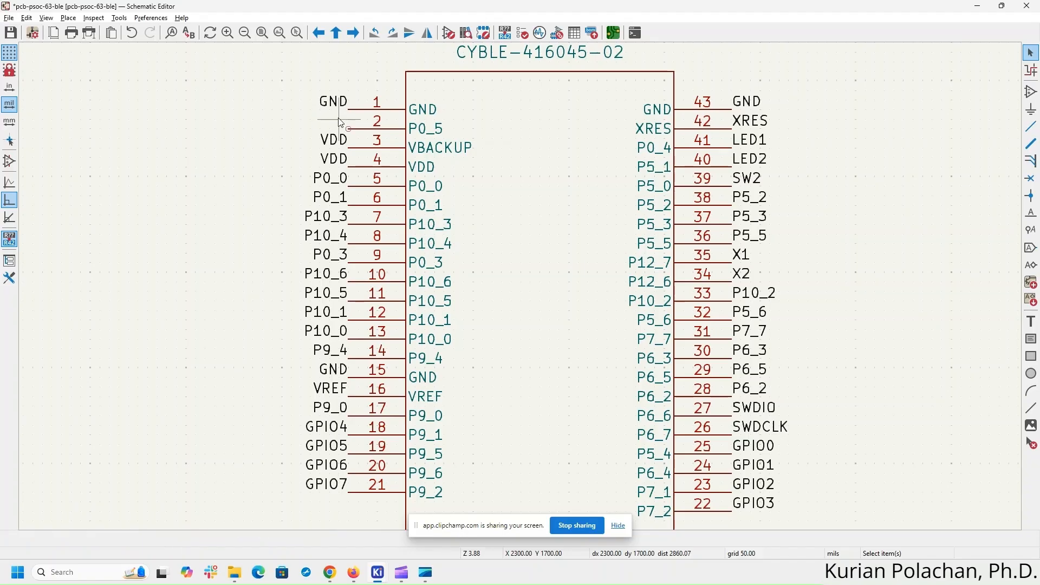
left_click(332, 177)
left_click_drag(265, 165, 360, 355)
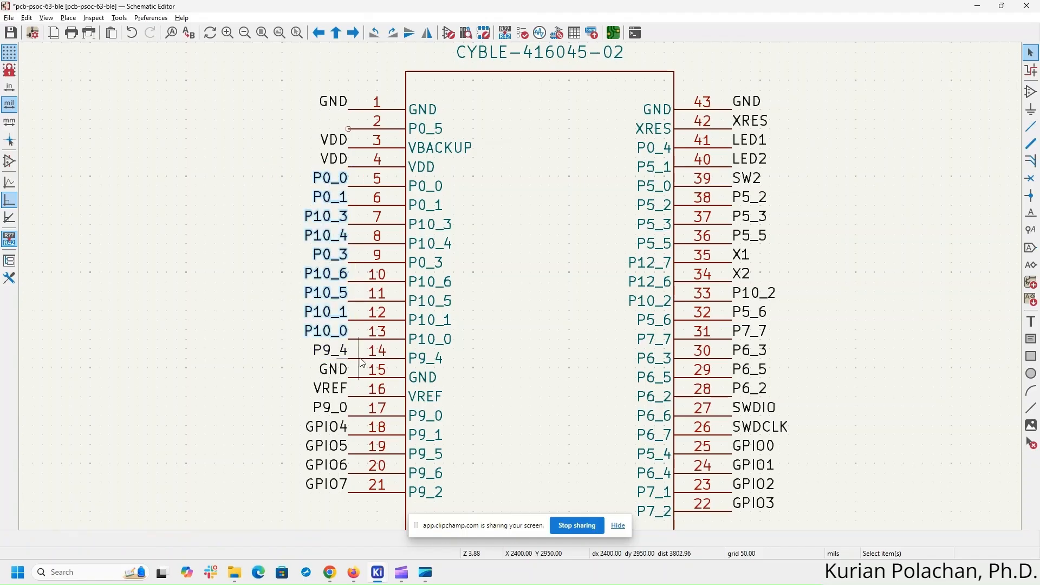
key("Delete")
left_click(330, 350)
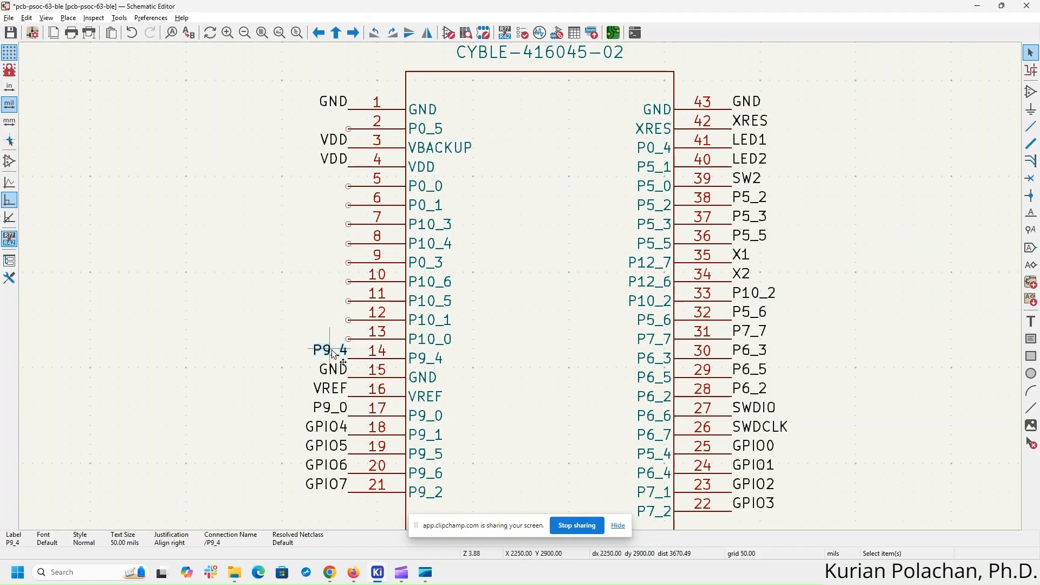
key("Delete")
left_click(328, 408)
key("Delete")
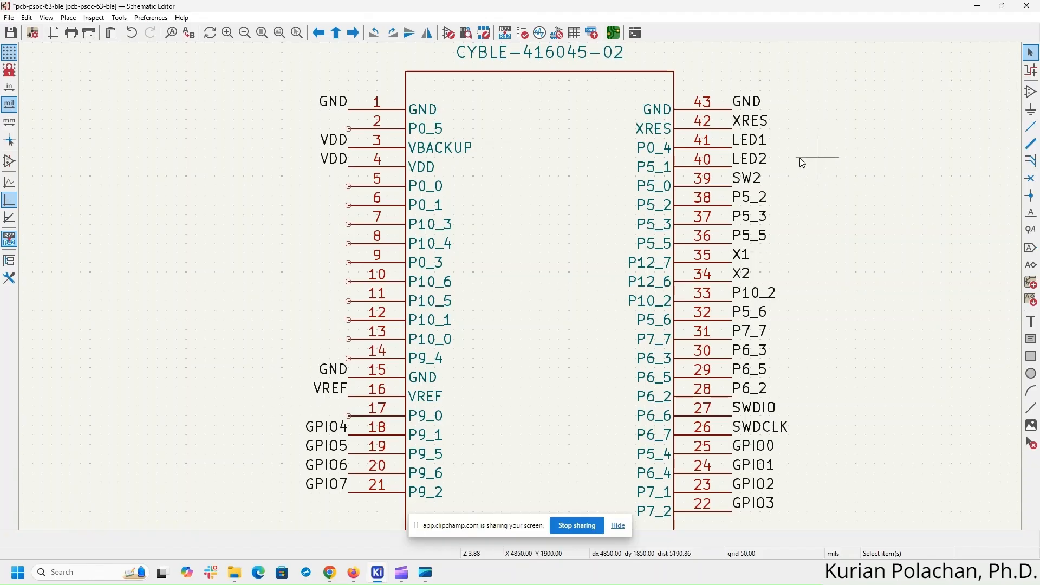
- Delete the net labels on U1's right-side pins 36–38 and 28–33
left_click(757, 196)
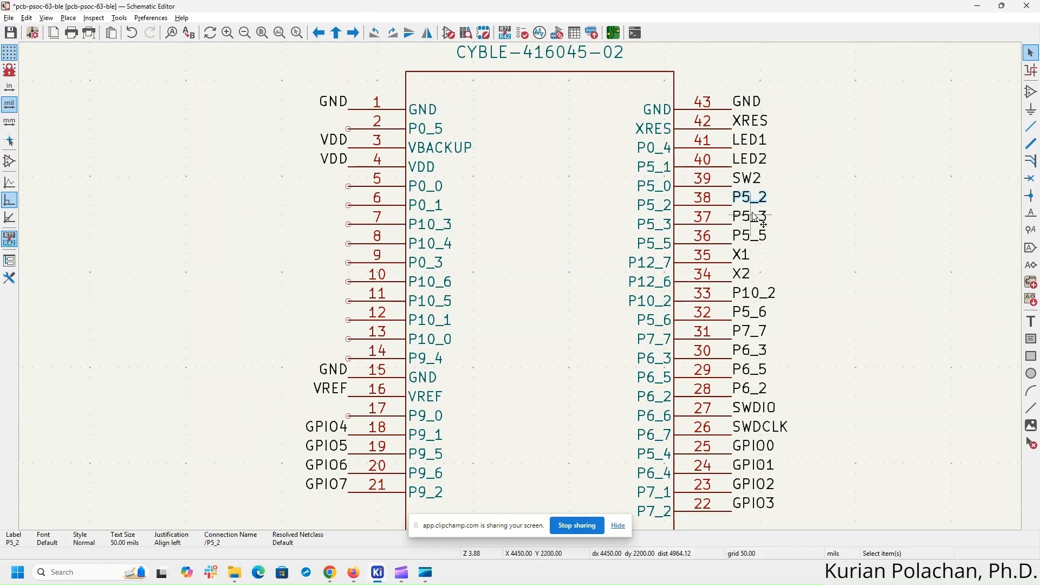
key("Delete")
left_click(752, 217)
key("Delete")
left_click(757, 236)
key("Delete")
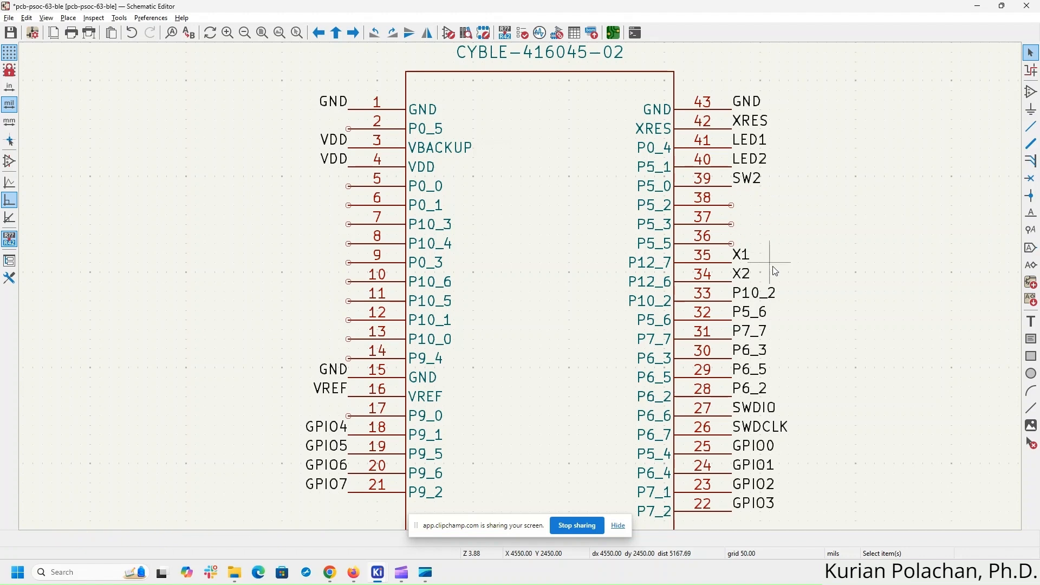
left_click_drag(812, 284, 711, 391)
key("Delete")
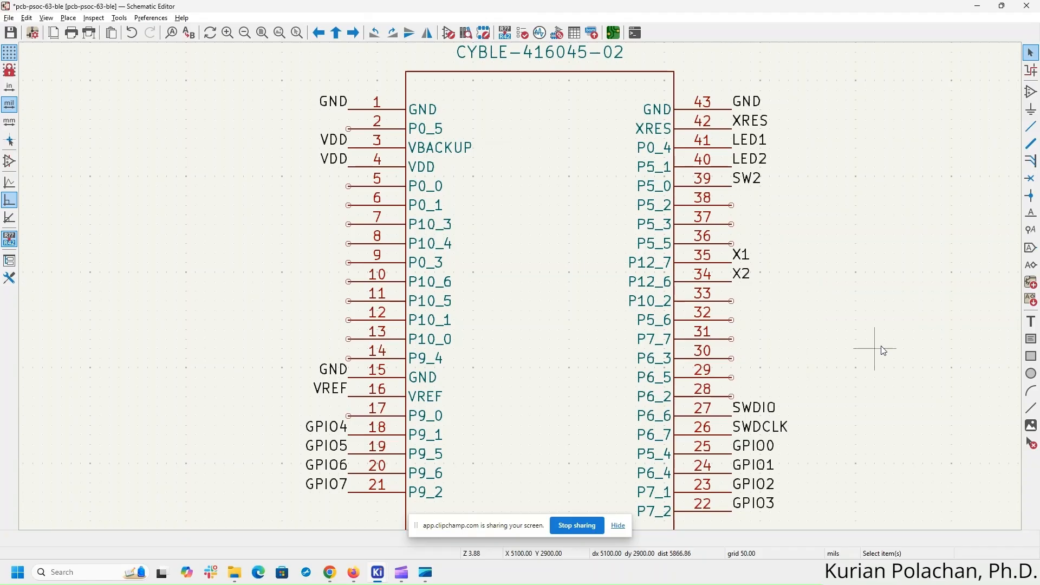
middle_click_drag(879, 333, 822, 323)
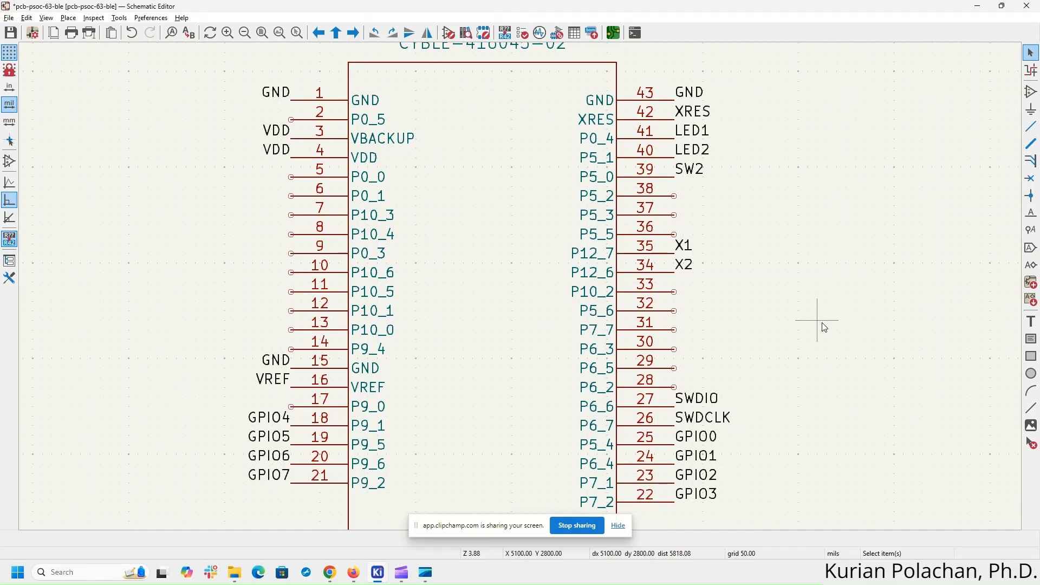
- Add no-connect flags to U1 pin 2 and pins 5–14
right_click(294, 122)
mouse_move(345, 130)
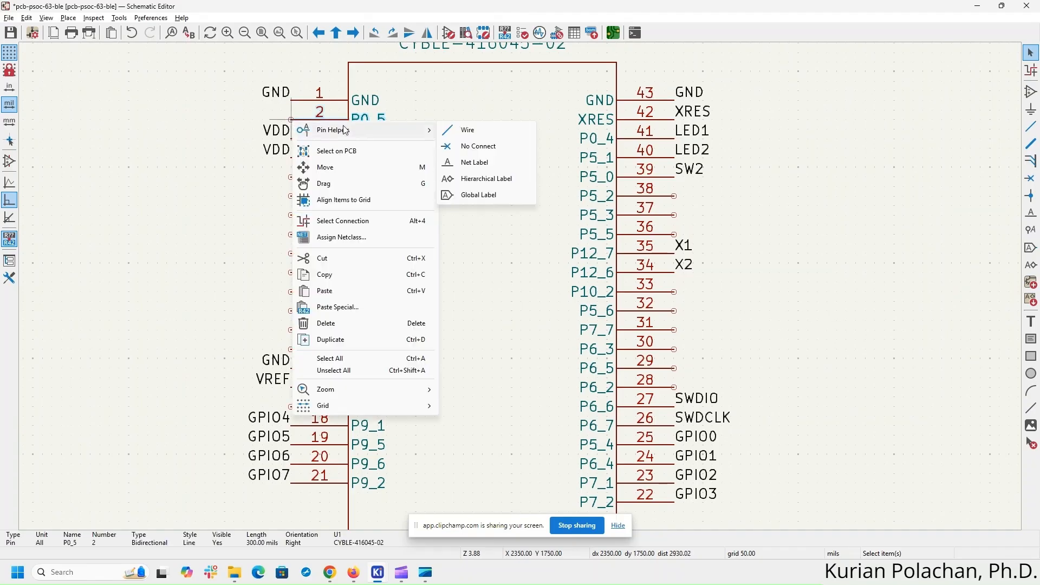
left_click(512, 146)
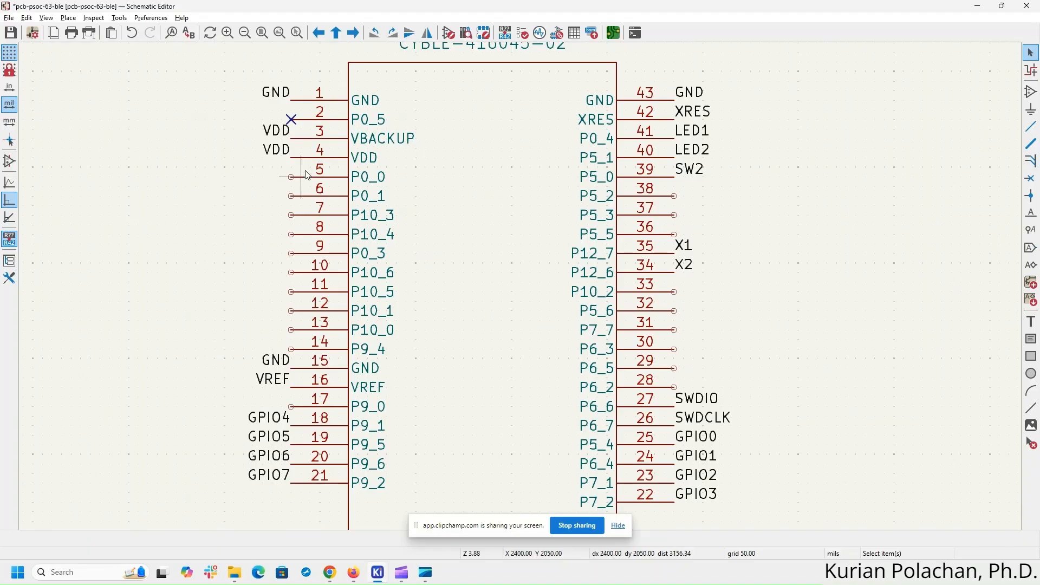
left_click_drag(304, 168, 280, 371)
left_click(234, 283)
left_click_drag(301, 168, 274, 350)
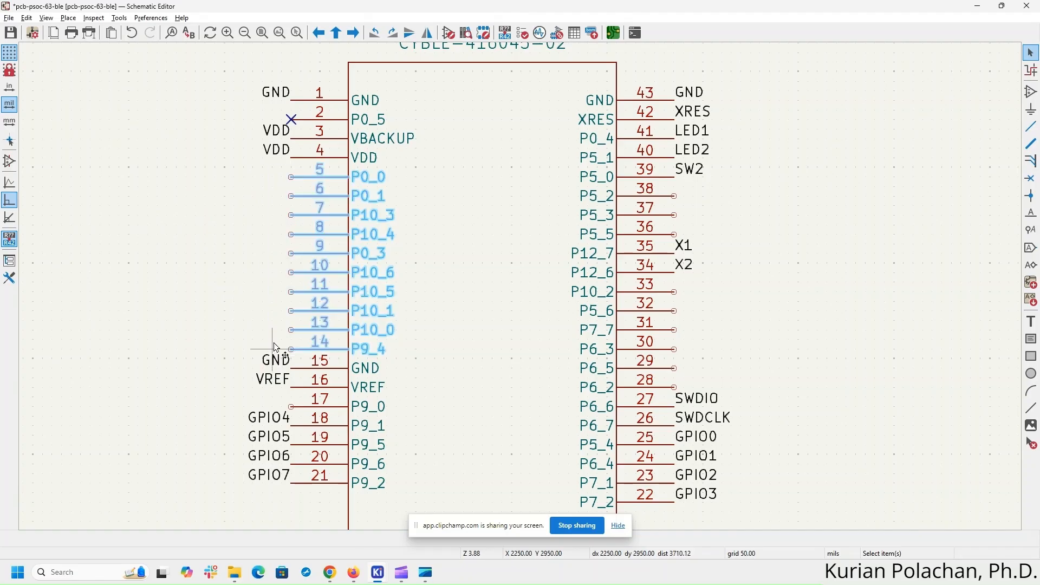
right_click(295, 177)
mouse_move(327, 186)
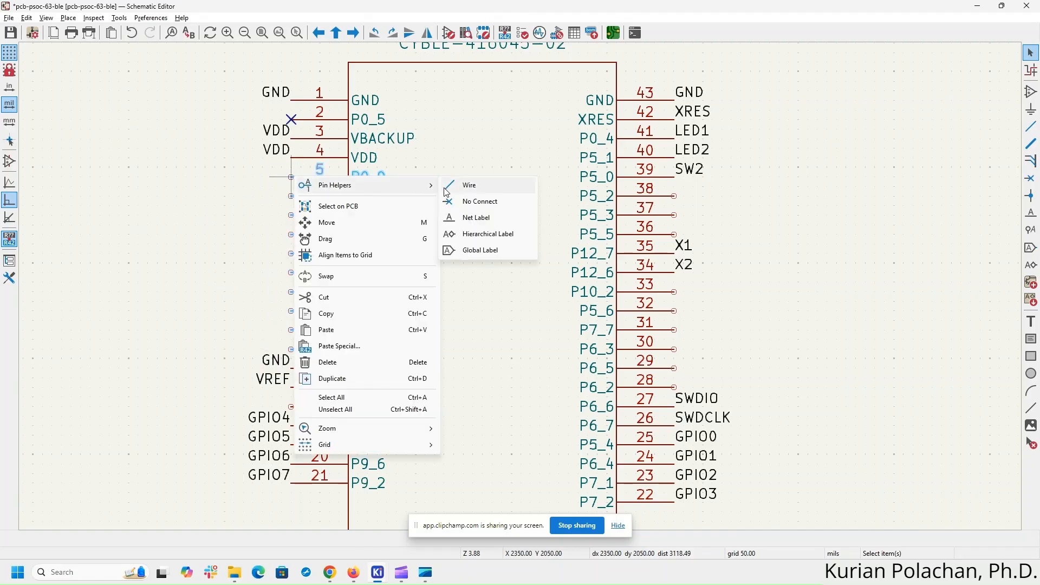
left_click(477, 199)
- Add a no-connect flag to U1 pin 17
key("F4")
scroll(523, 292, "down", 2)
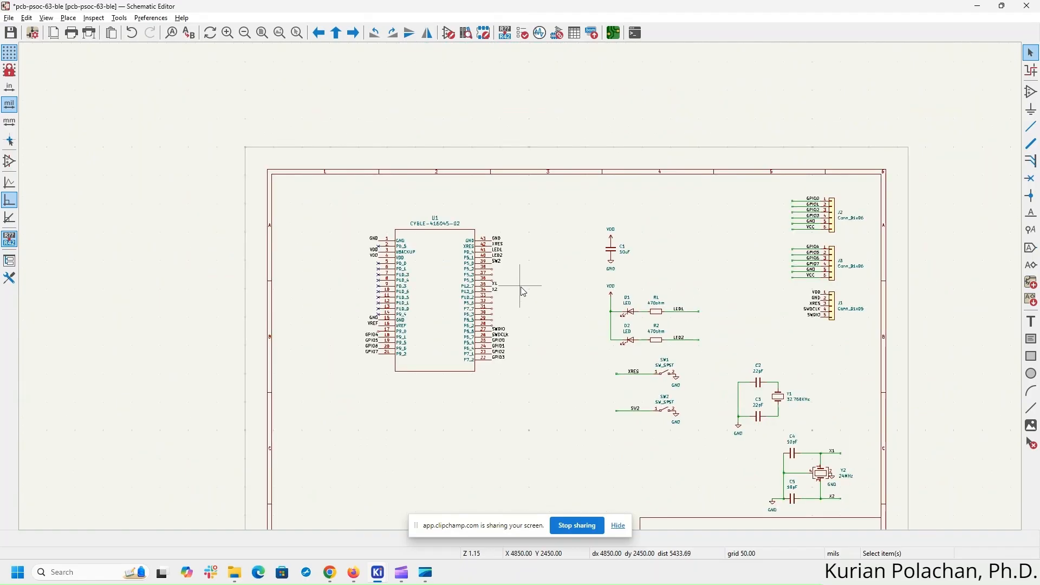
scroll(522, 285, "up", 4)
scroll(530, 258, "up", 2)
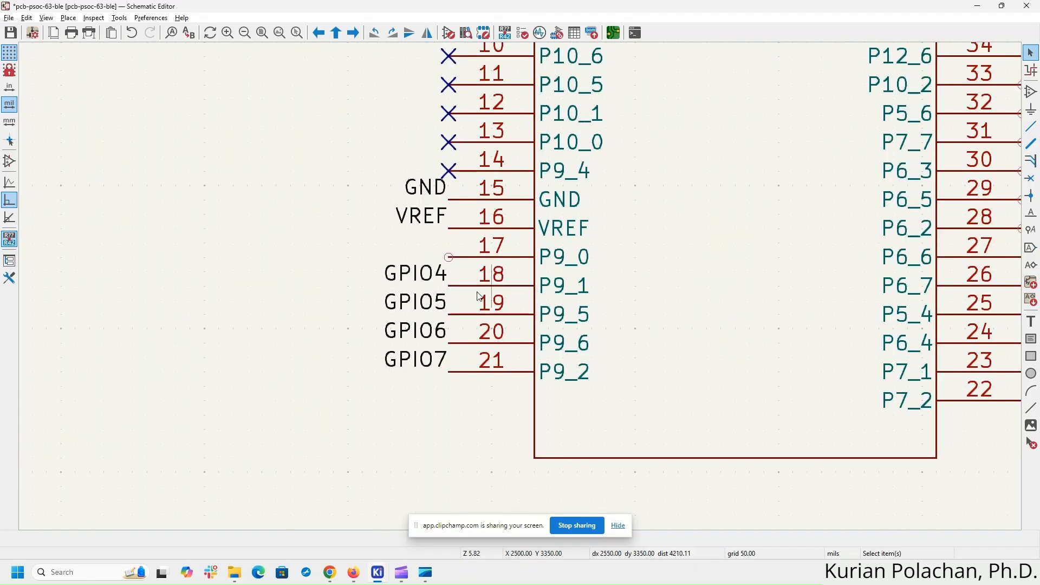
right_click(448, 258)
mouse_move(511, 269)
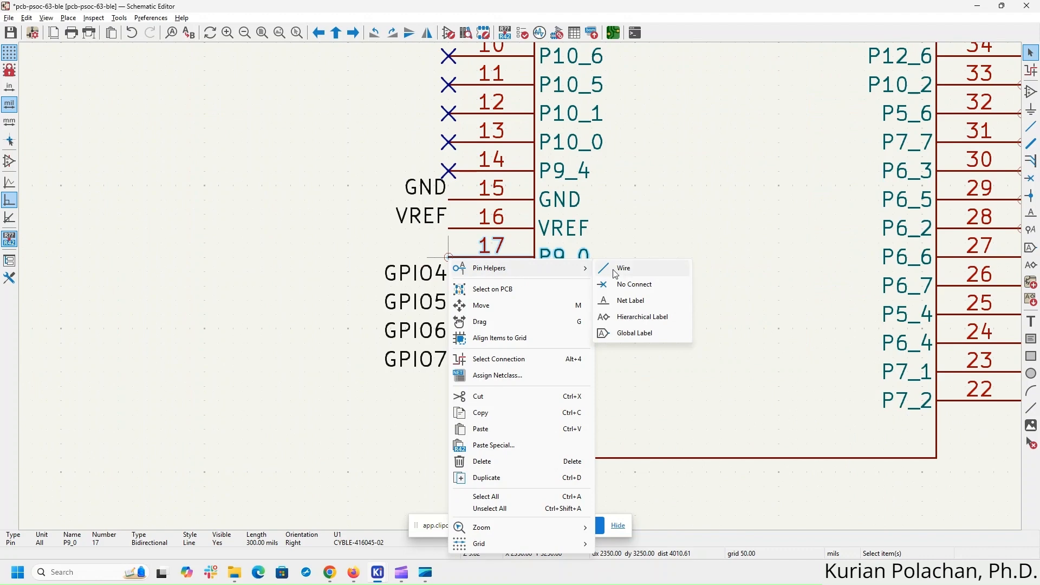
left_click(640, 284)
- Add no-connect flags to U1 pins 28–33
middle_click_drag(399, 400, 35, 436)
right_click(738, 193)
left_click(706, 233)
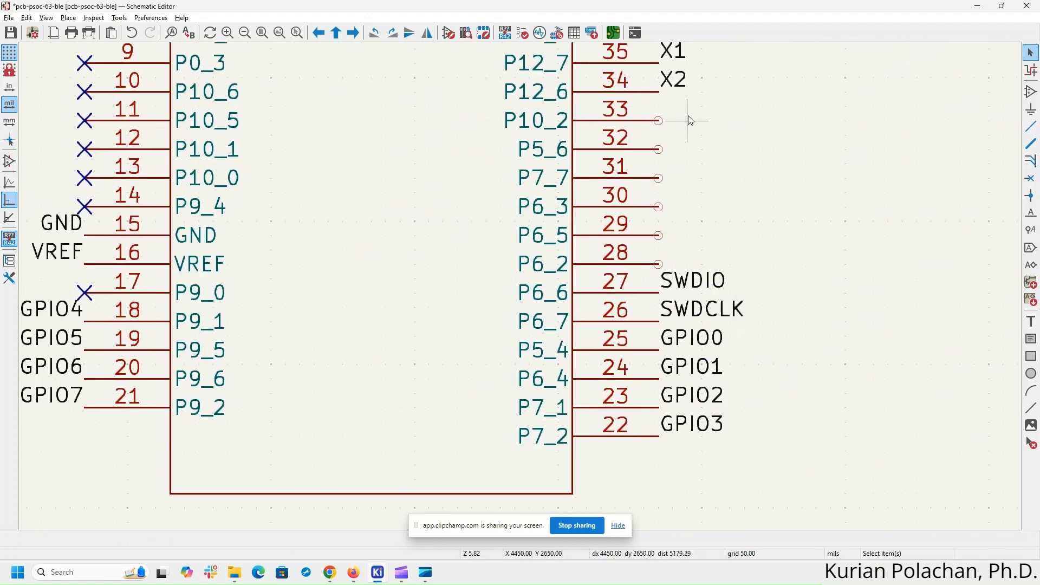
left_click_drag(677, 100, 621, 277)
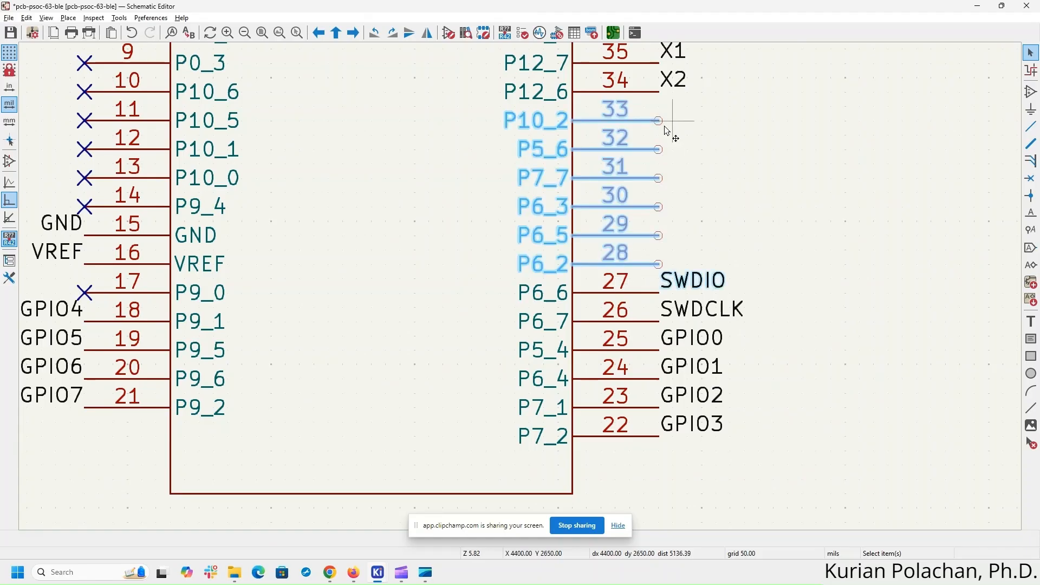
right_click(658, 121)
left_click(721, 100)
left_click(676, 115)
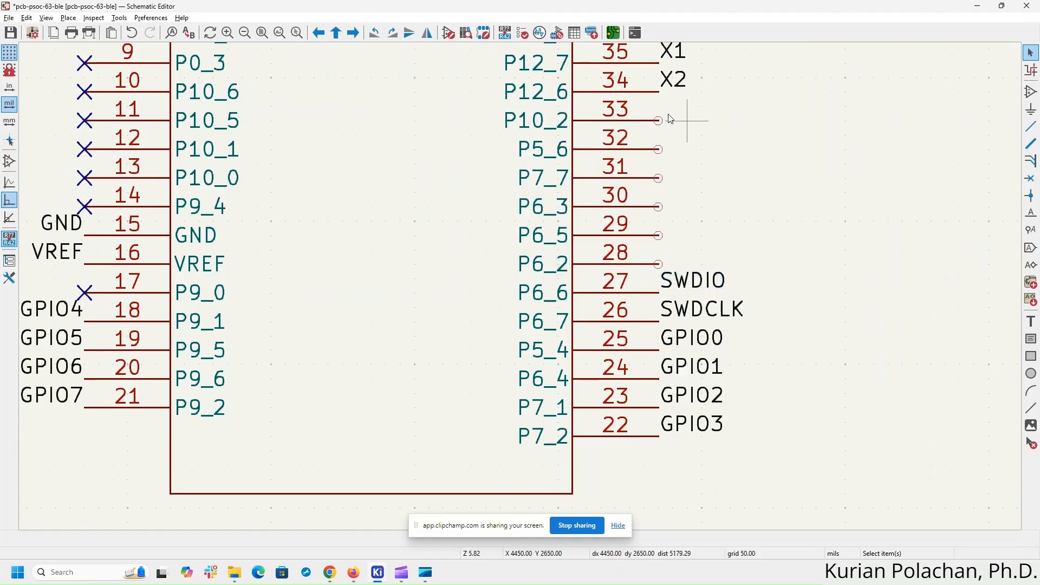
left_click_drag(648, 105, 717, 282)
left_click_drag(688, 105, 626, 275)
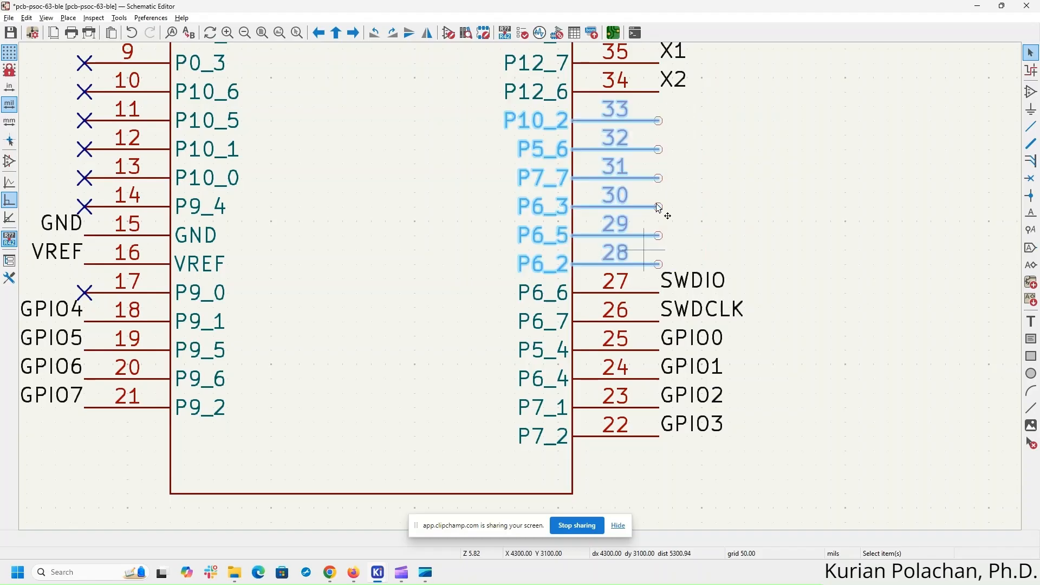
right_click(659, 122)
mouse_move(701, 131)
left_click(846, 147)
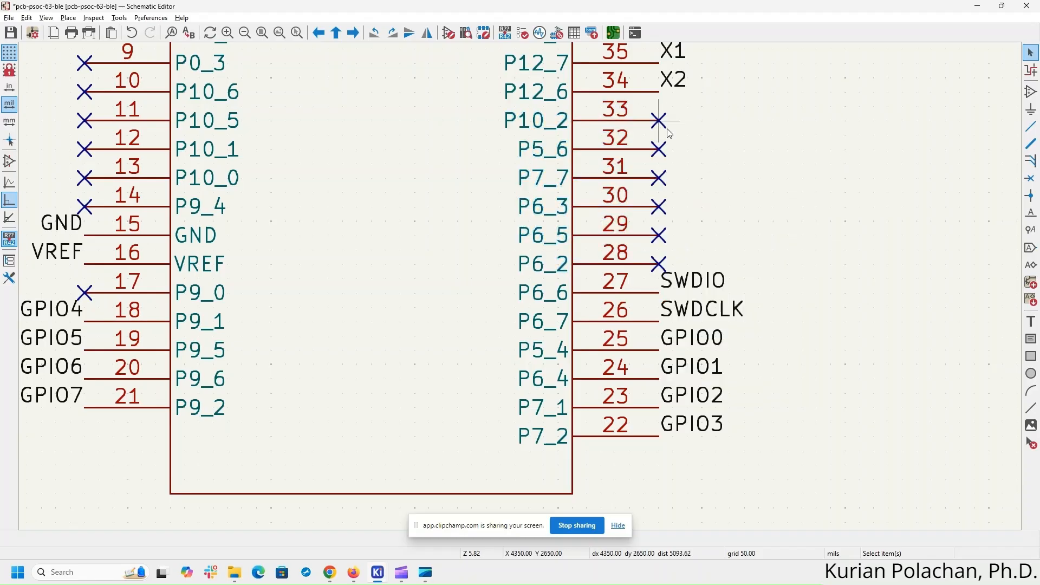
- Select the ends of U1 pins 36–38 and snap them to the grid
middle_click_drag(795, 147, 750, 438)
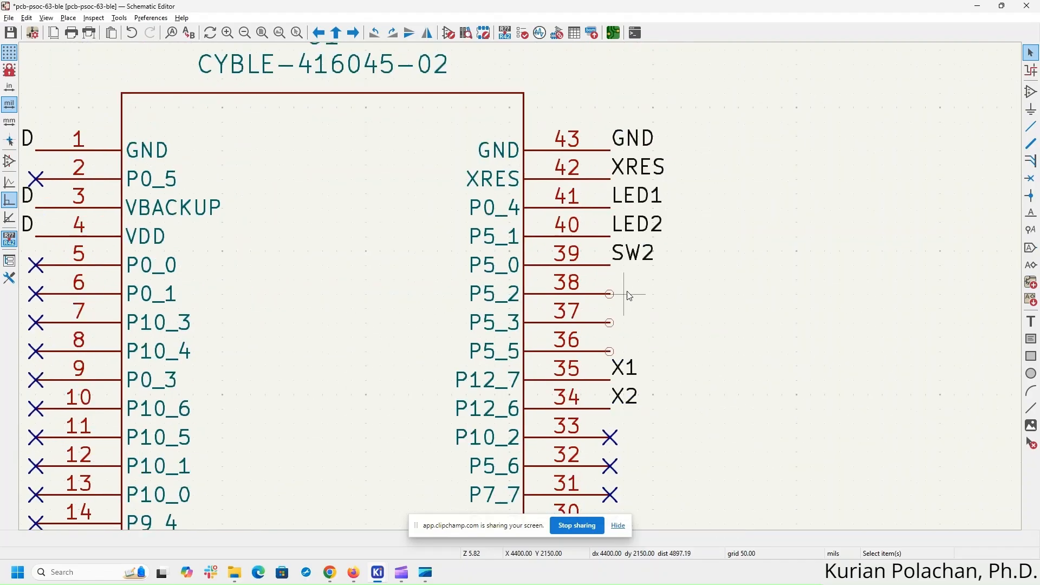
left_click_drag(623, 284, 602, 370)
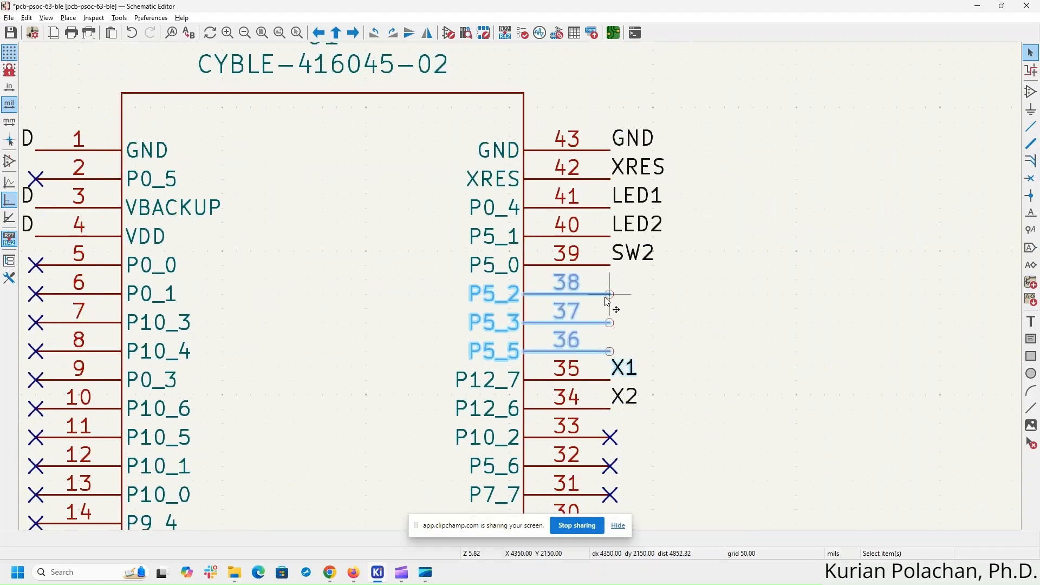
right_click(606, 299)
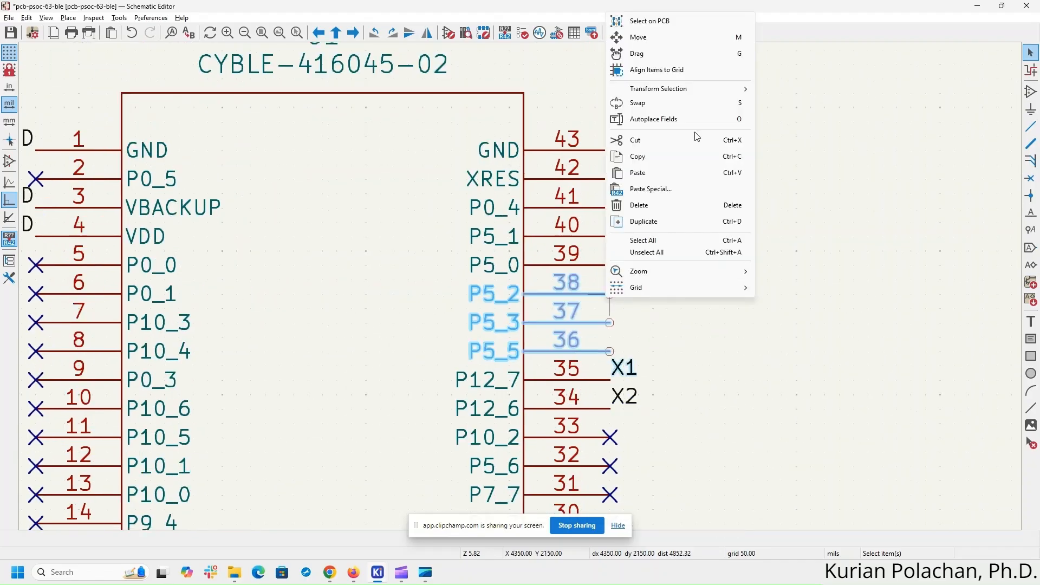
left_click(699, 75)
left_click_drag(629, 280, 596, 367)
right_click(617, 286)
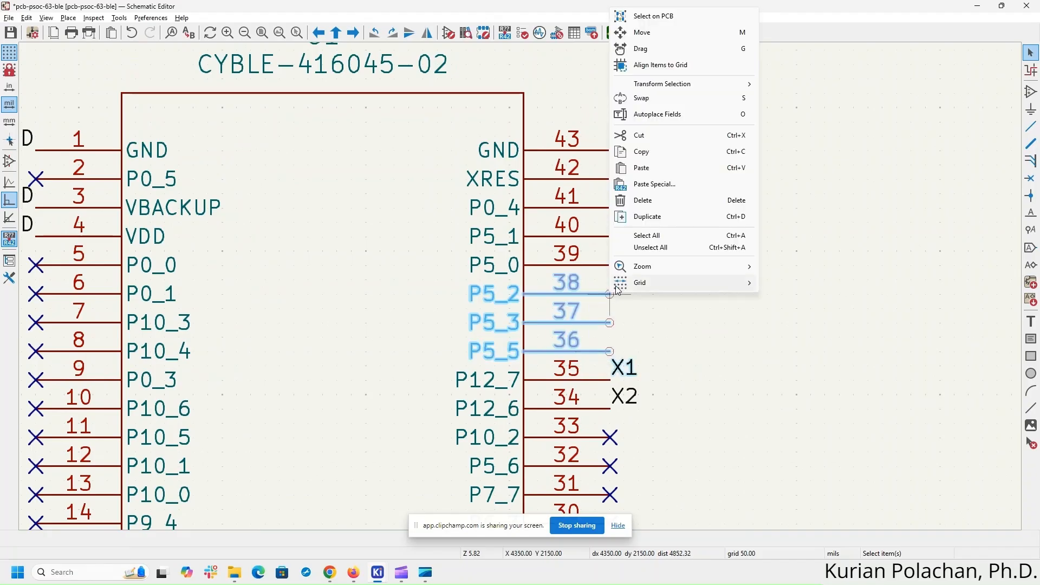
left_click(708, 52)
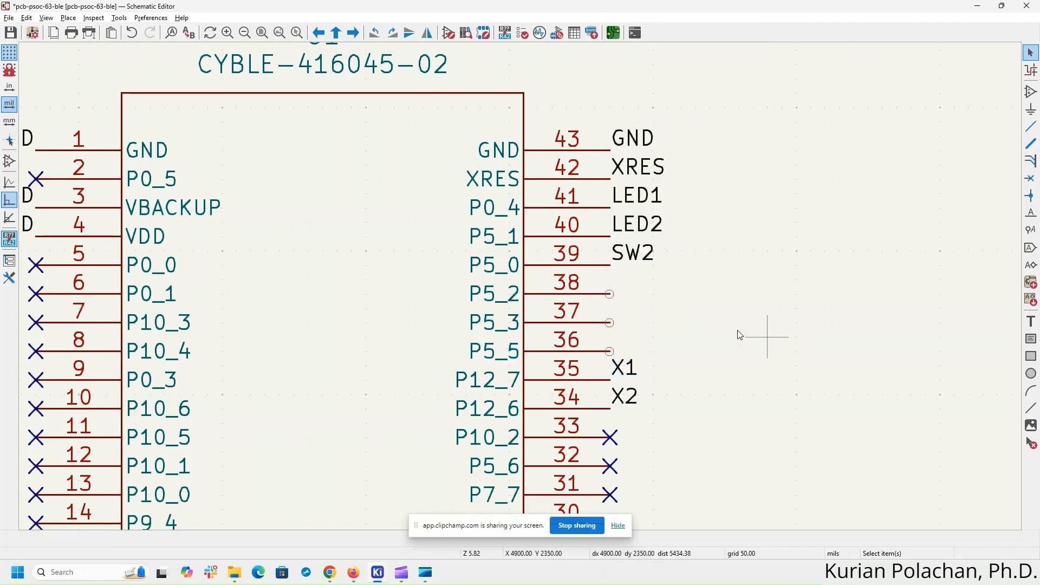
- Flag U1 pins 38, 37 (P5_3) and 36 (P5_5) each as no-connect
right_click(613, 294)
mouse_move(650, 274)
left_click(812, 291)
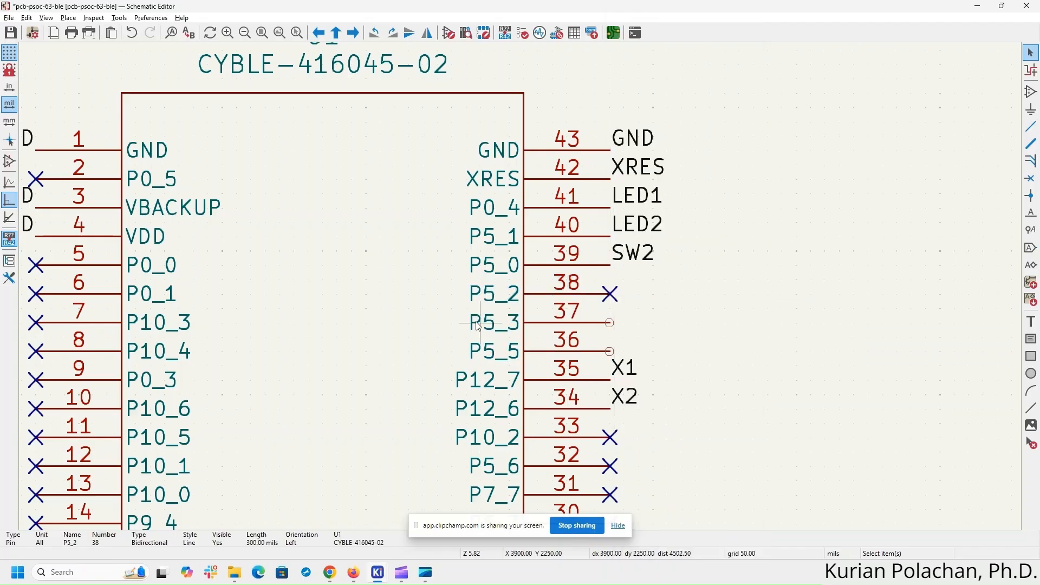
right_click(611, 322)
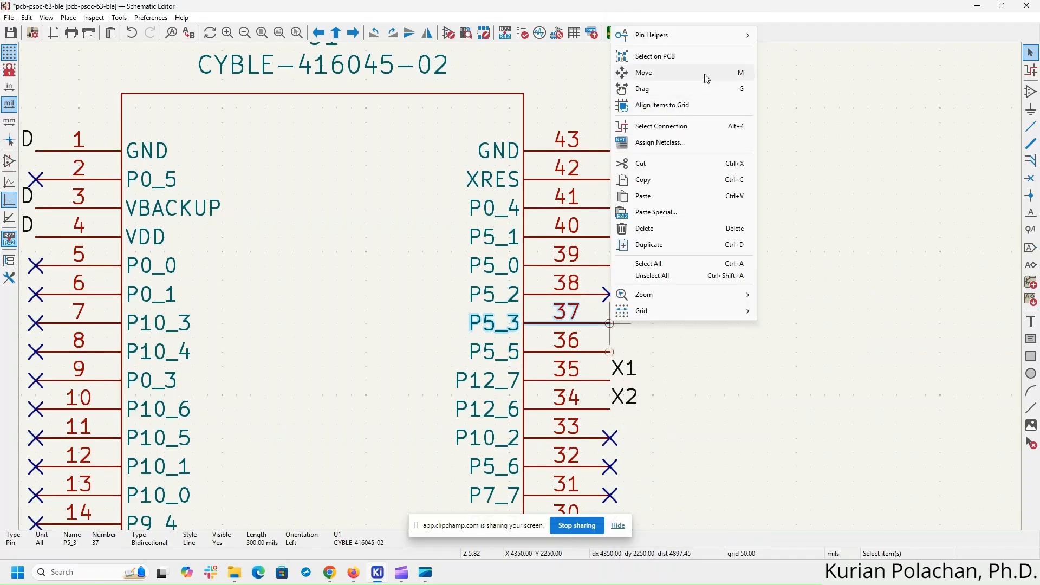
mouse_move(717, 33)
left_click(812, 48)
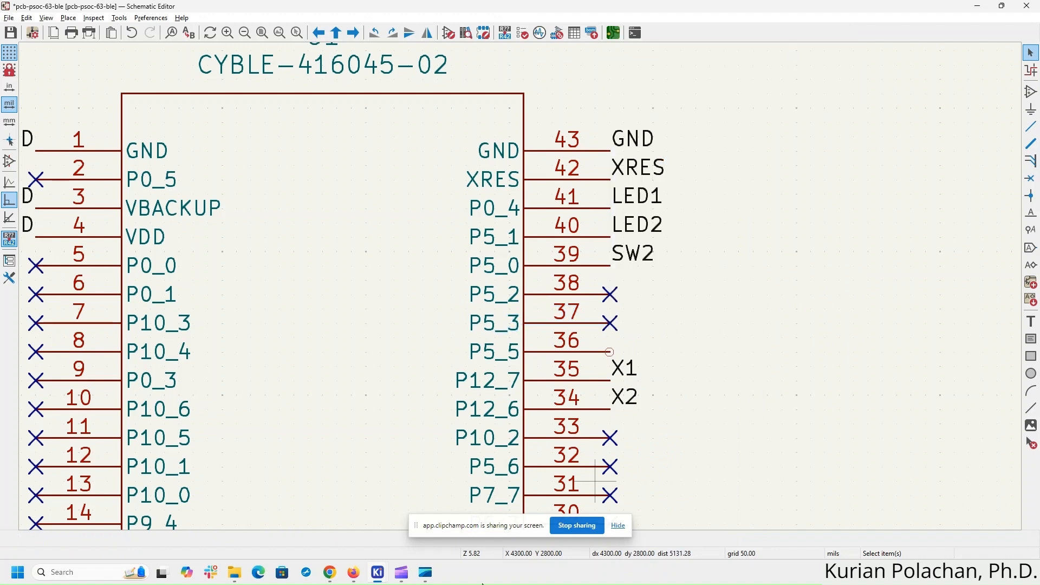
right_click(610, 352)
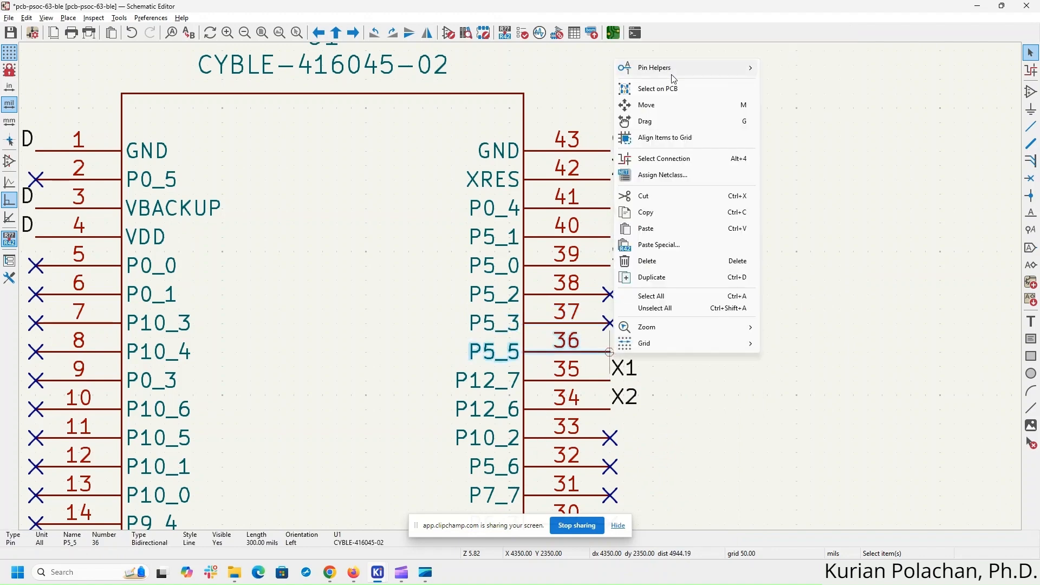
mouse_move(677, 68)
left_click(837, 82)
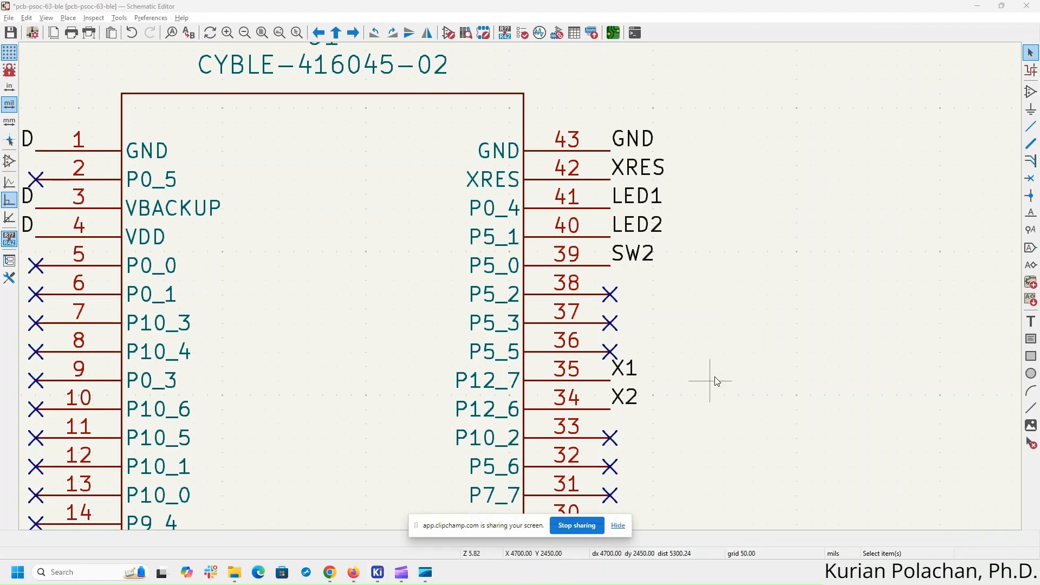
scroll(521, 287, "down", 5)
- Write a text note 'Schematic for CYBLE-416045-02', copying the part number from the datasheet
scroll(575, 364, "up", 2)
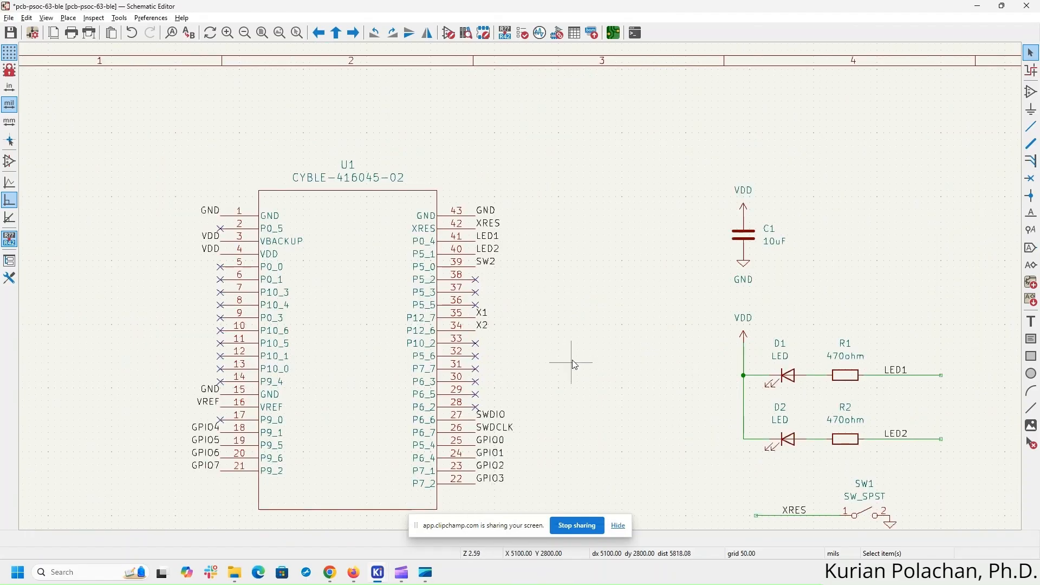
scroll(574, 364, "down", 2)
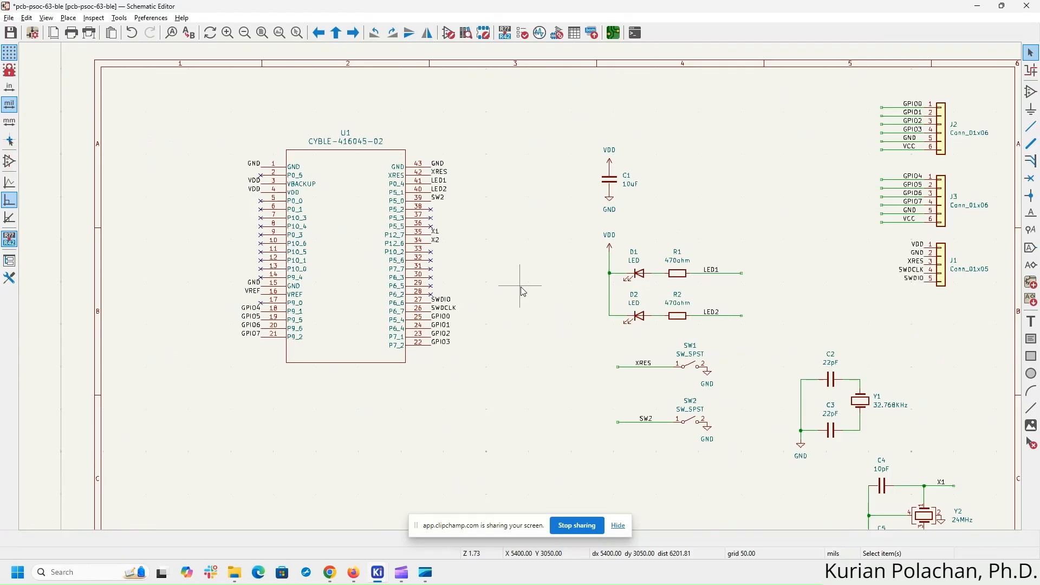
scroll(521, 287, "down", 1)
middle_click_drag(584, 394, 506, 296)
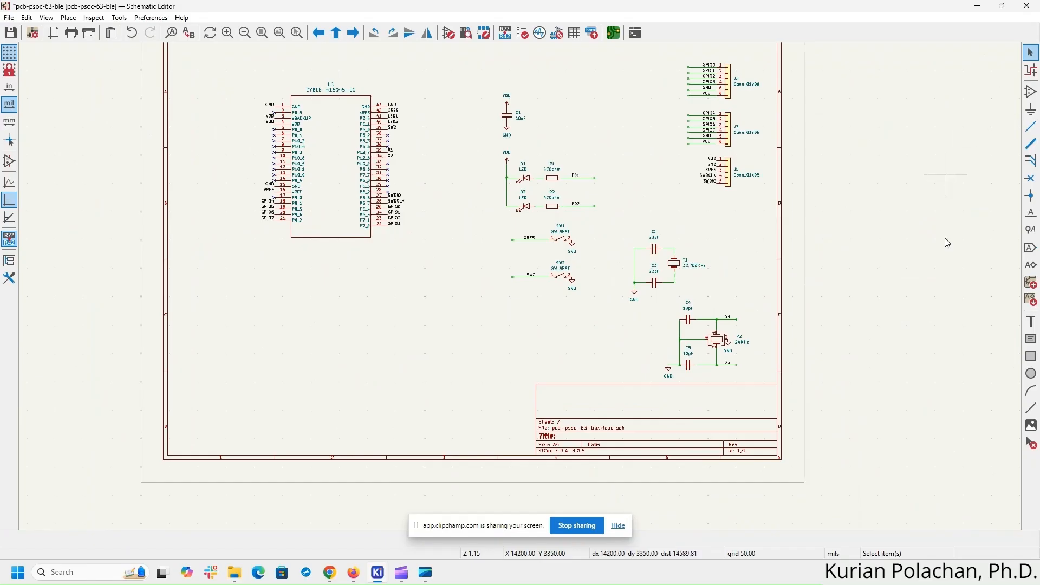
left_click(1031, 321)
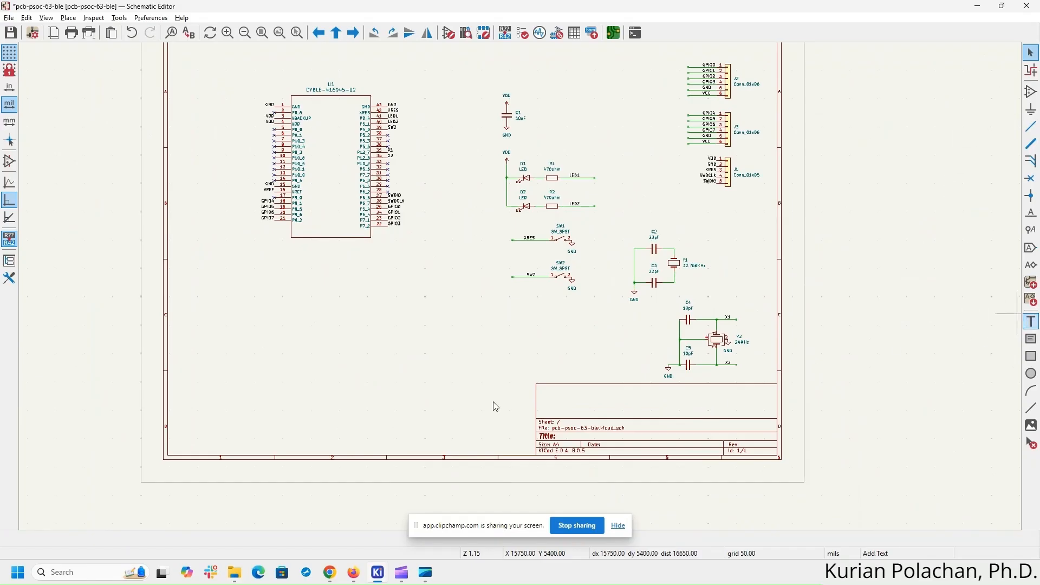
left_click(547, 401)
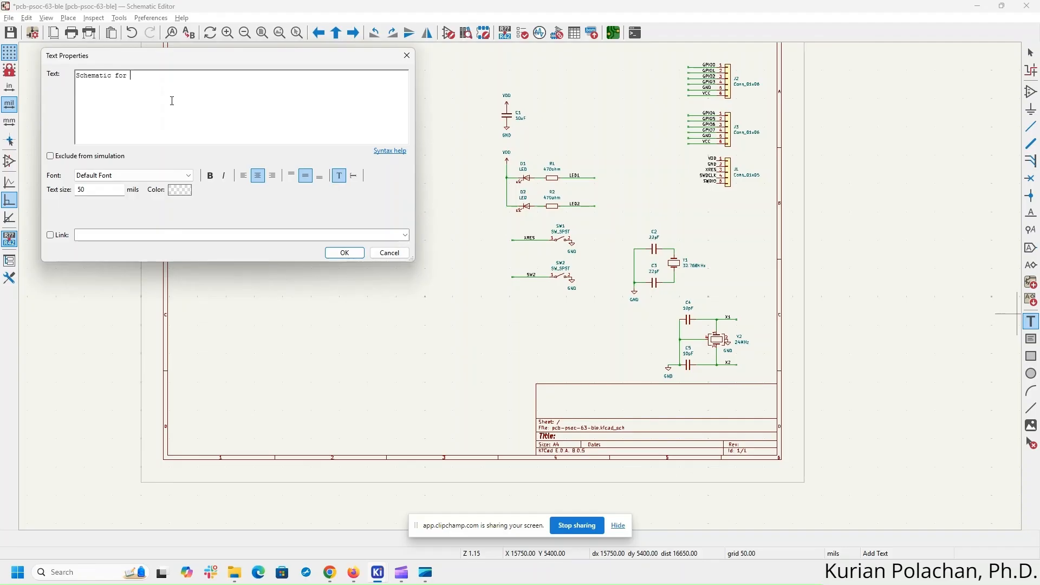
key("alt+Tab")
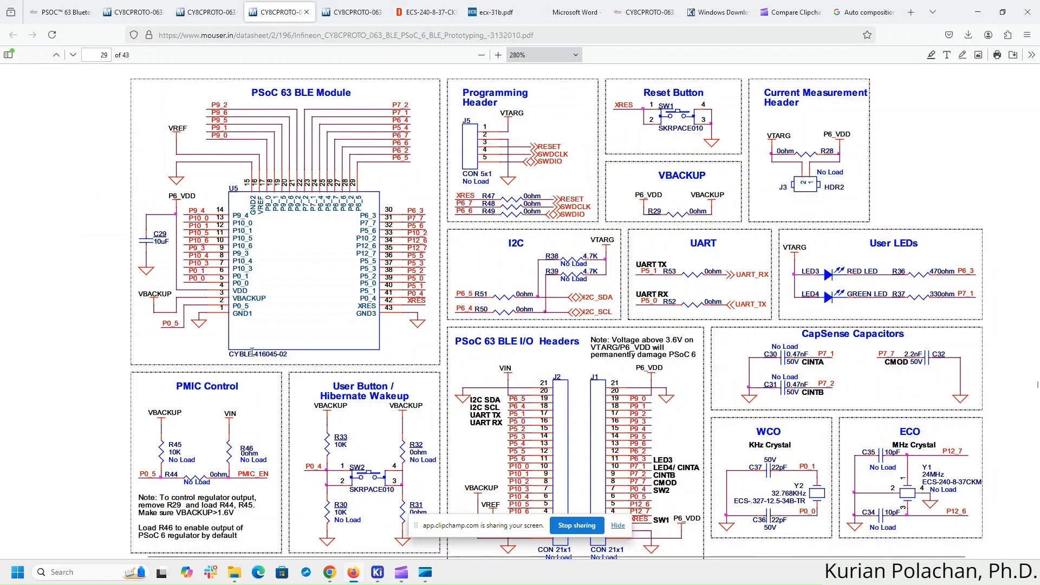
left_click_drag(231, 354, 279, 354)
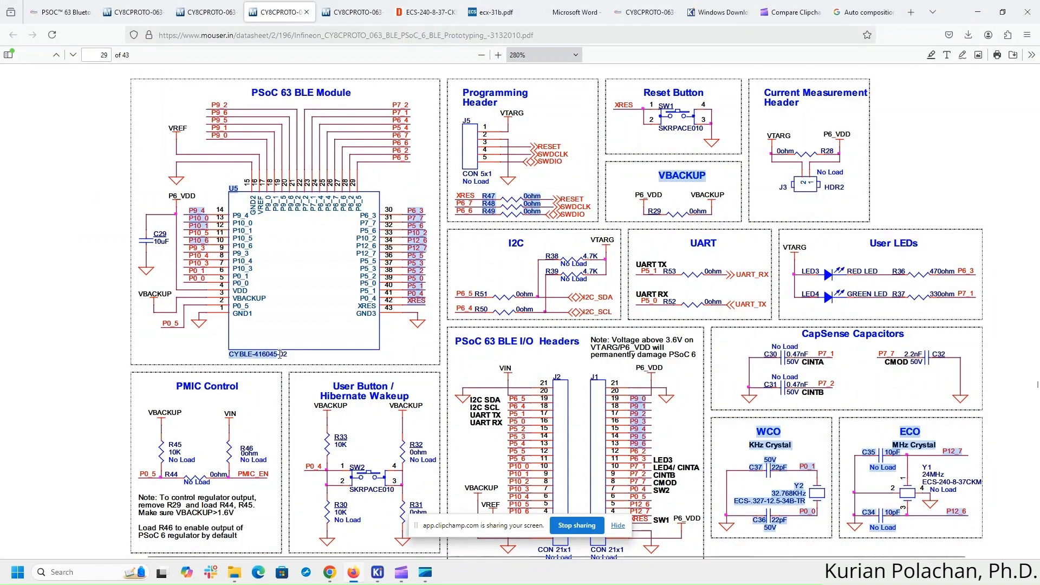
key("alt+Tab")
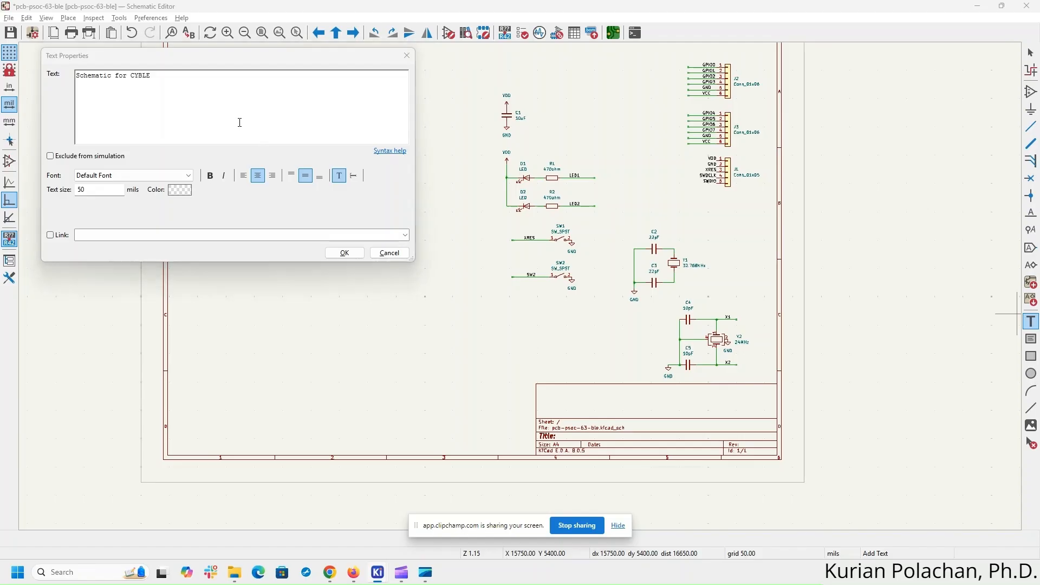
key("alt+Tab")
key("alt+Tab")
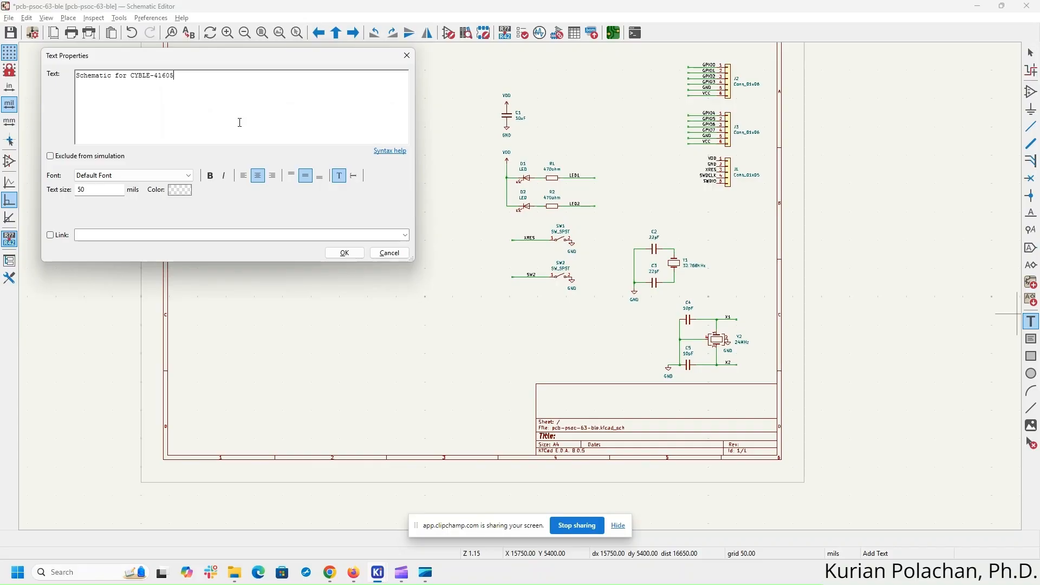
key("alt+Tab")
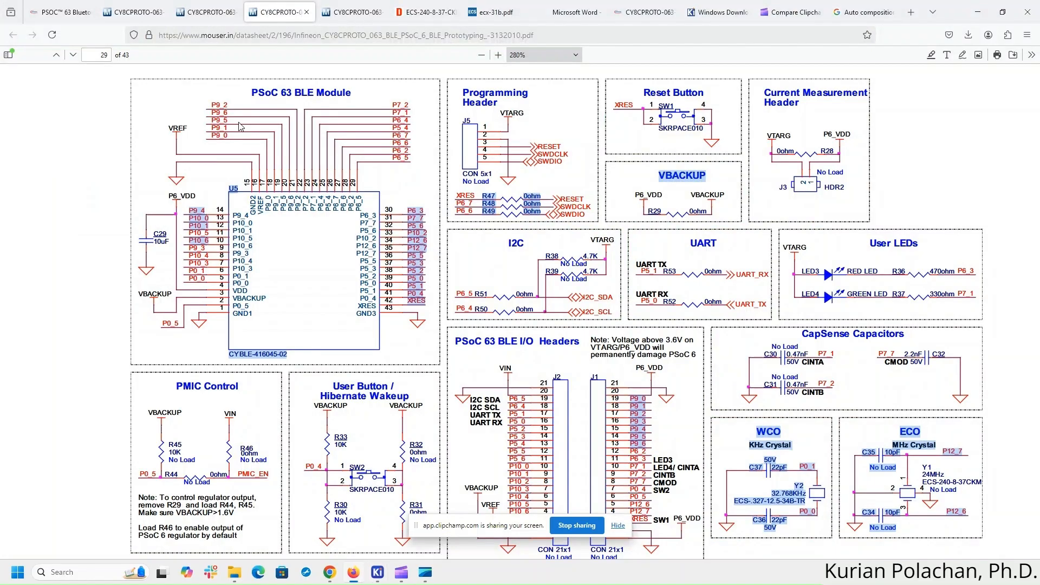
key("alt+Tab")
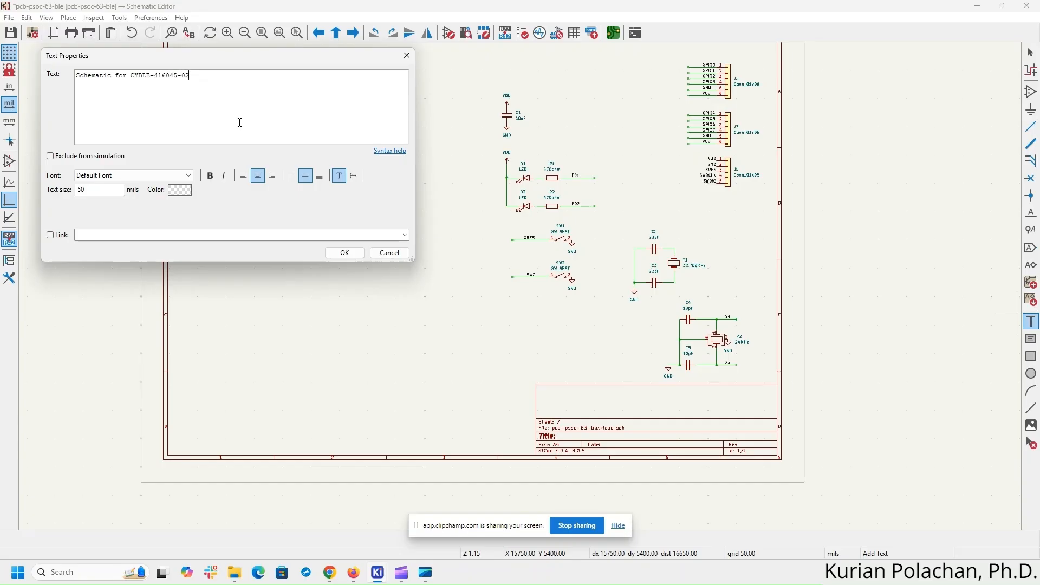
- Place the note at the top of the title block and save the schematic
left_click(342, 254)
left_click(343, 253)
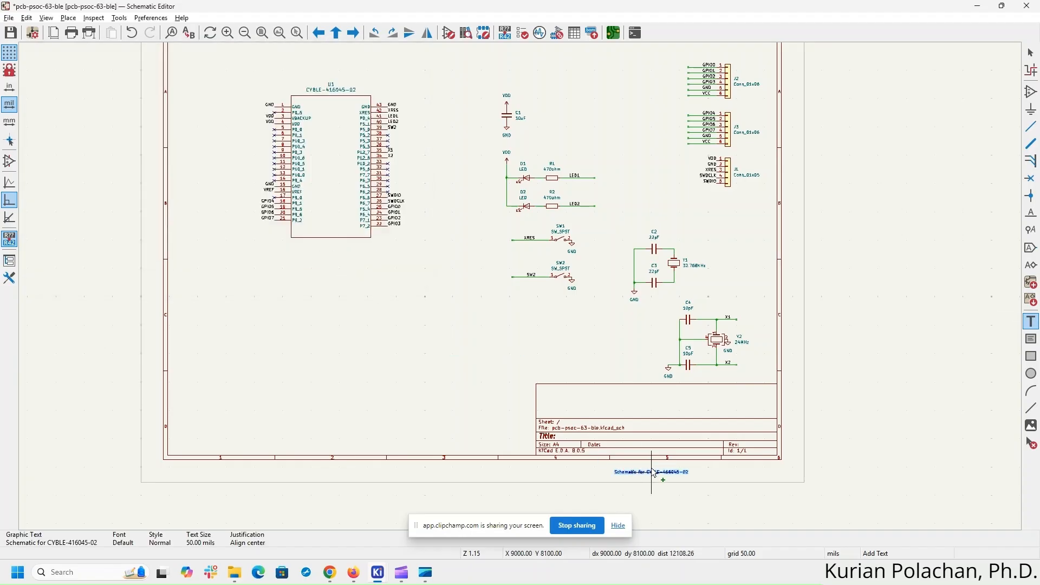
left_click(577, 400)
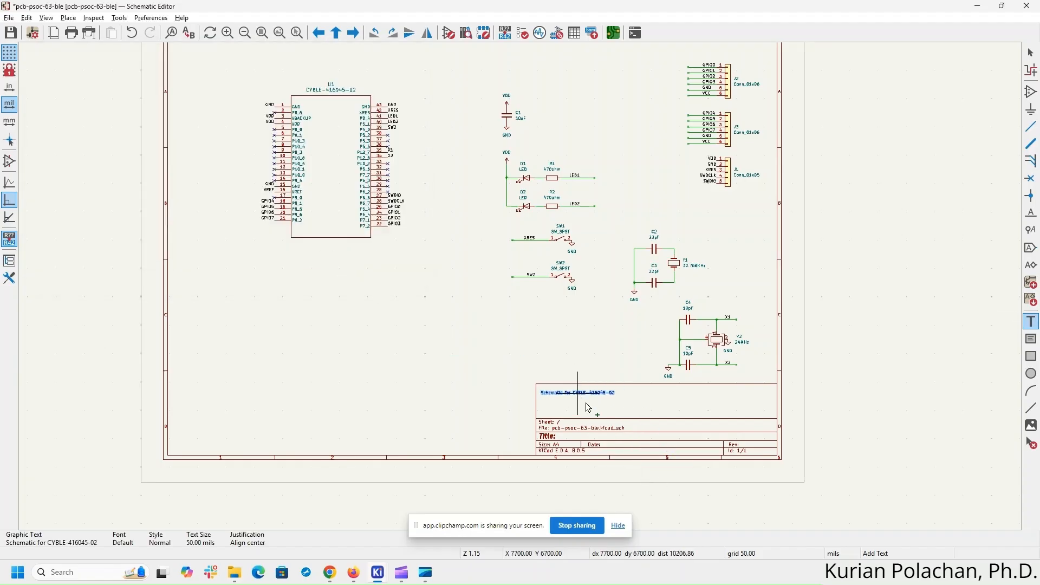
left_click(669, 406)
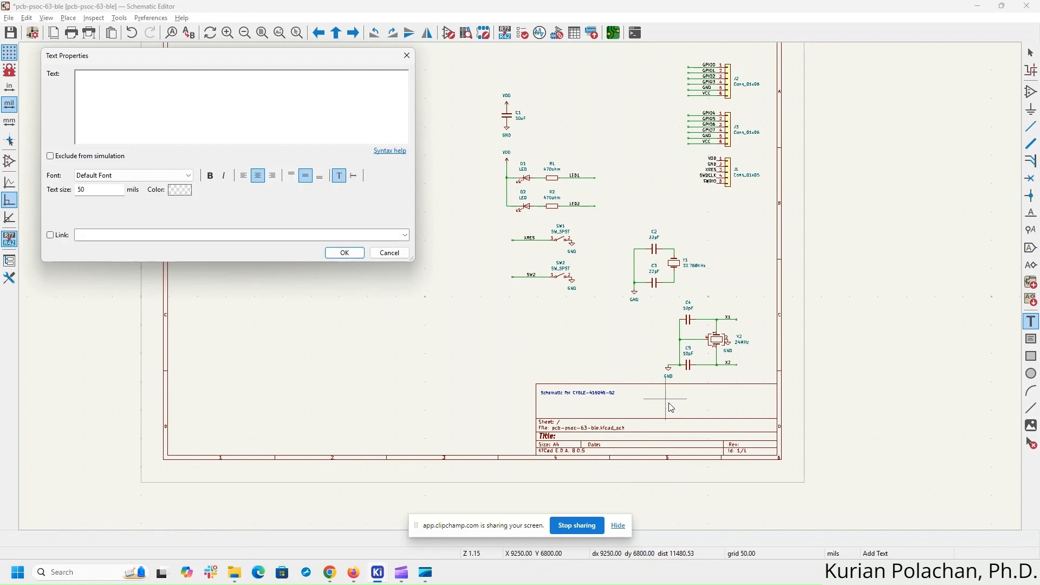
key("Escape")
key("Escape")
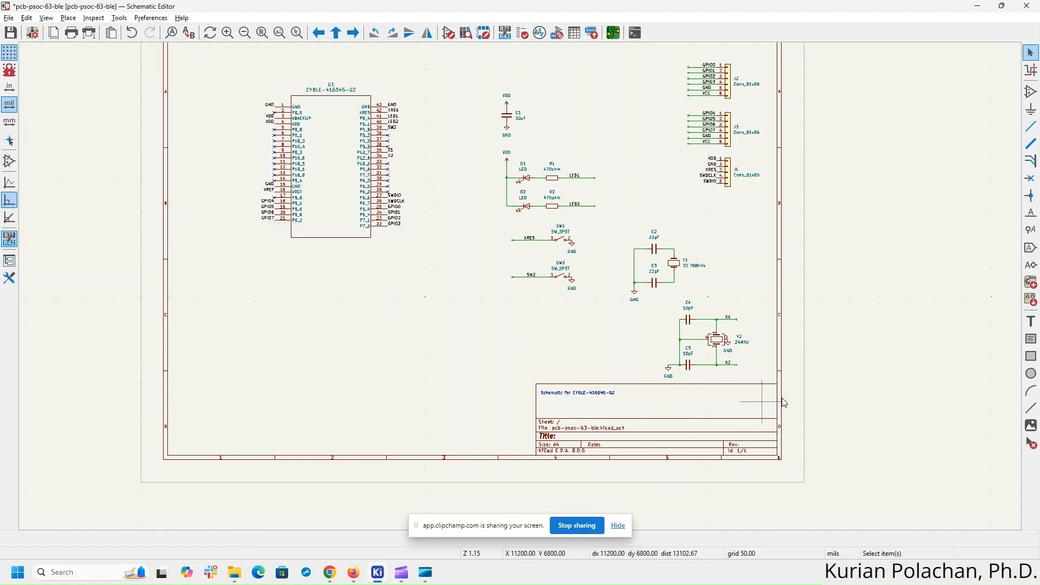
middle_click_drag(493, 309, 493, 347)
left_click(16, 35)
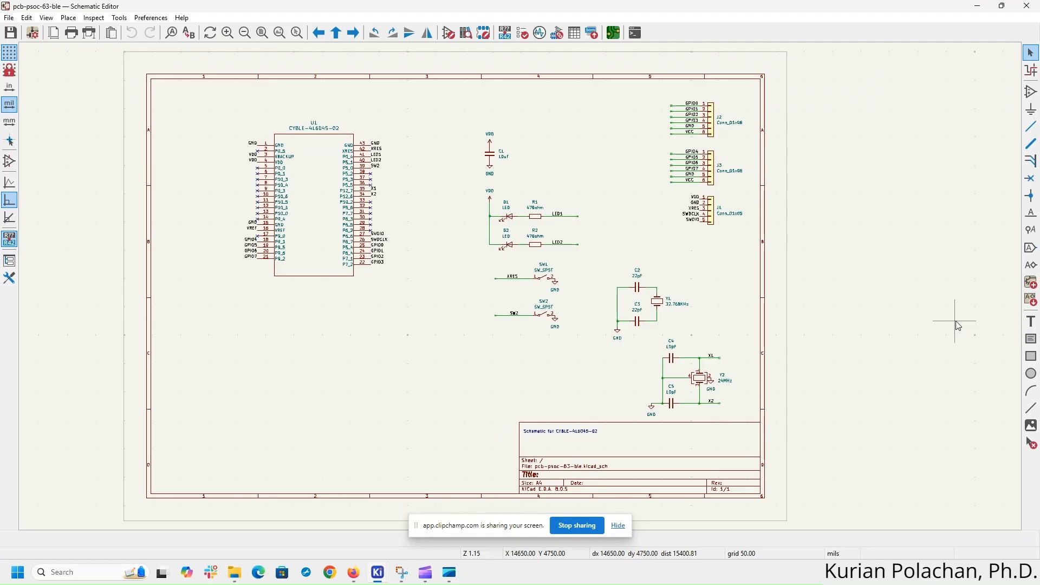
- Run the electrical rules check, which reports 6 errors and 3 warnings
left_click(523, 33)
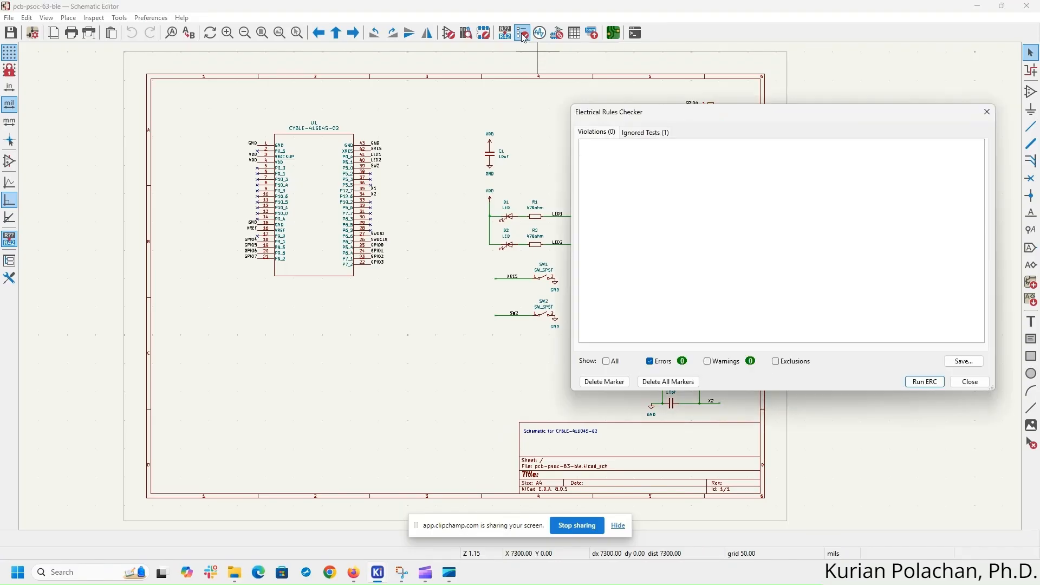
left_click(925, 382)
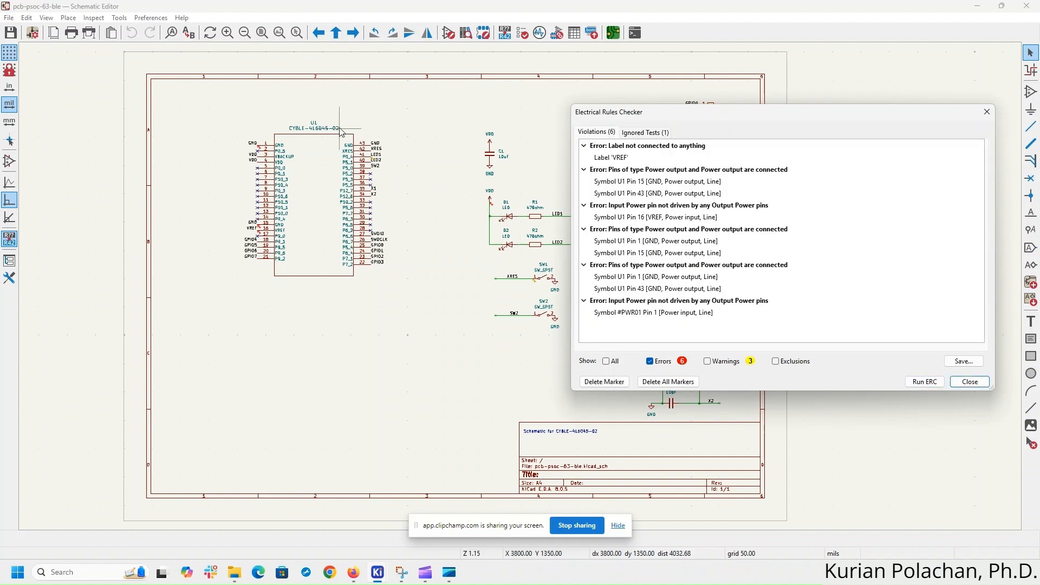
scroll(355, 145, "up", 2)
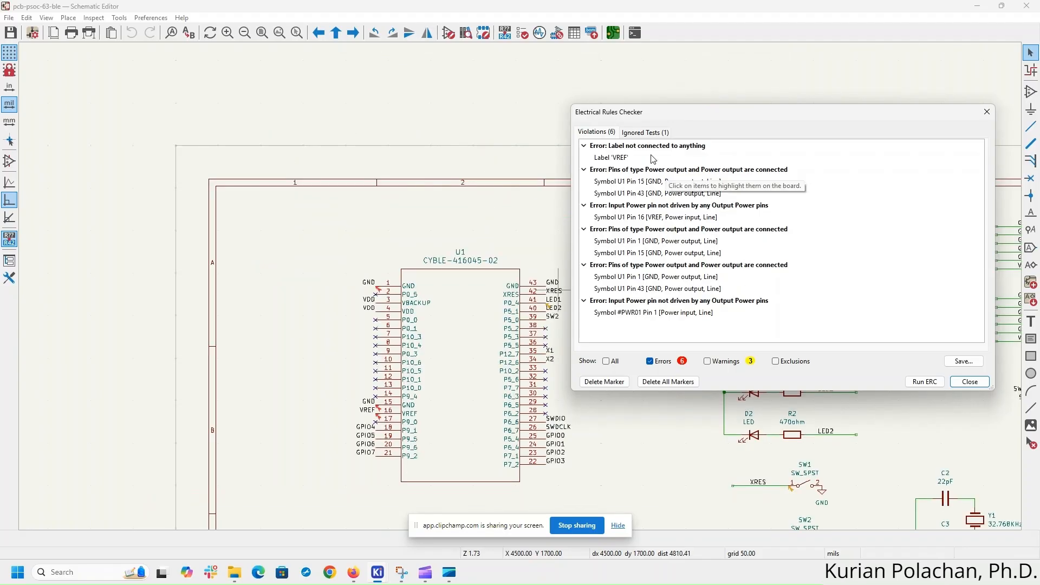
- Locate the unconnected VREF label error near U1 pin 16, then bring up the datasheet PDF
left_click(616, 160)
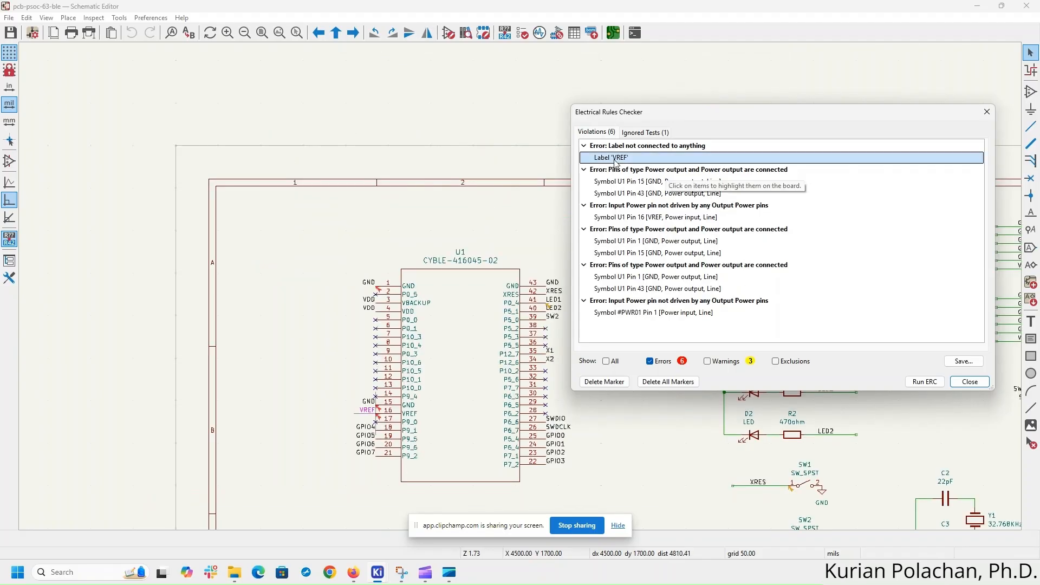
double_click(615, 158)
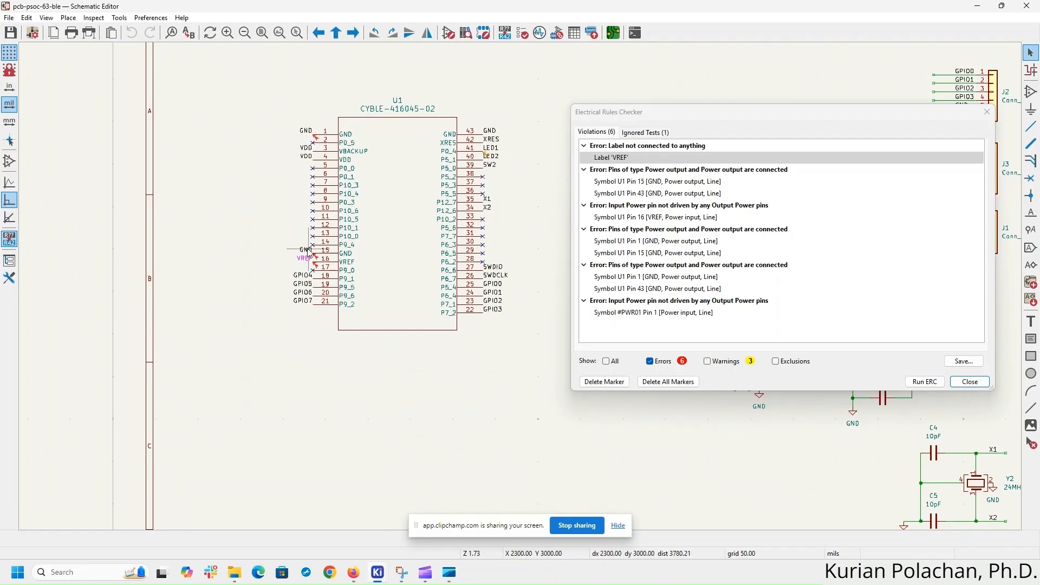
scroll(520, 292, "up", 3)
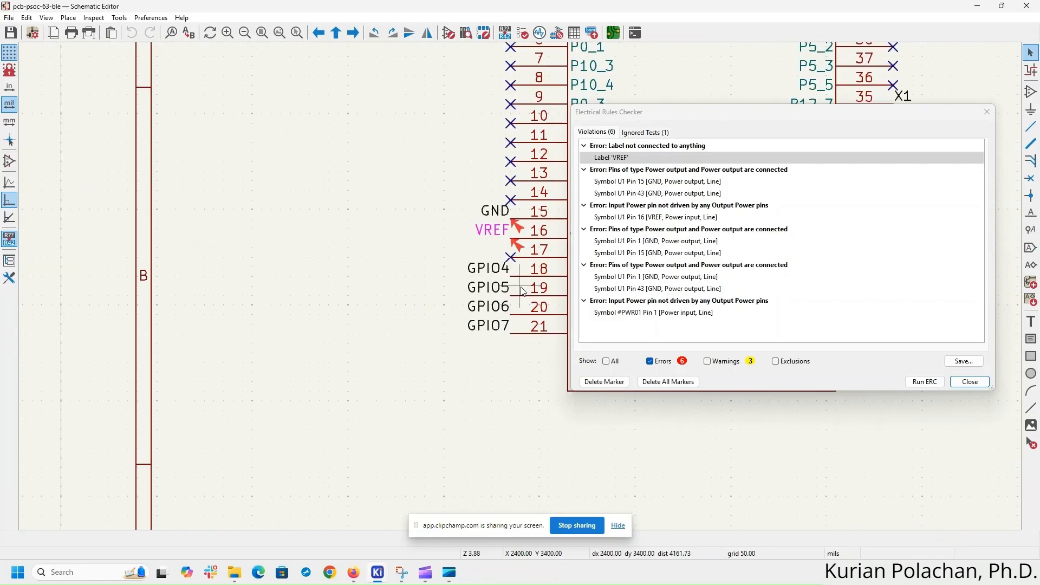
middle_click_drag(511, 362, 288, 367)
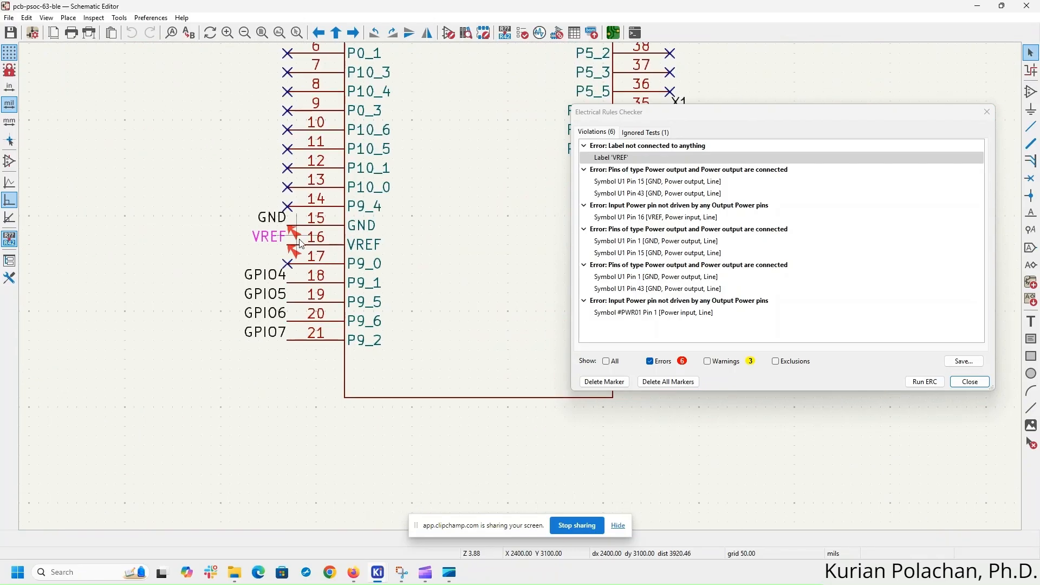
left_click(352, 573)
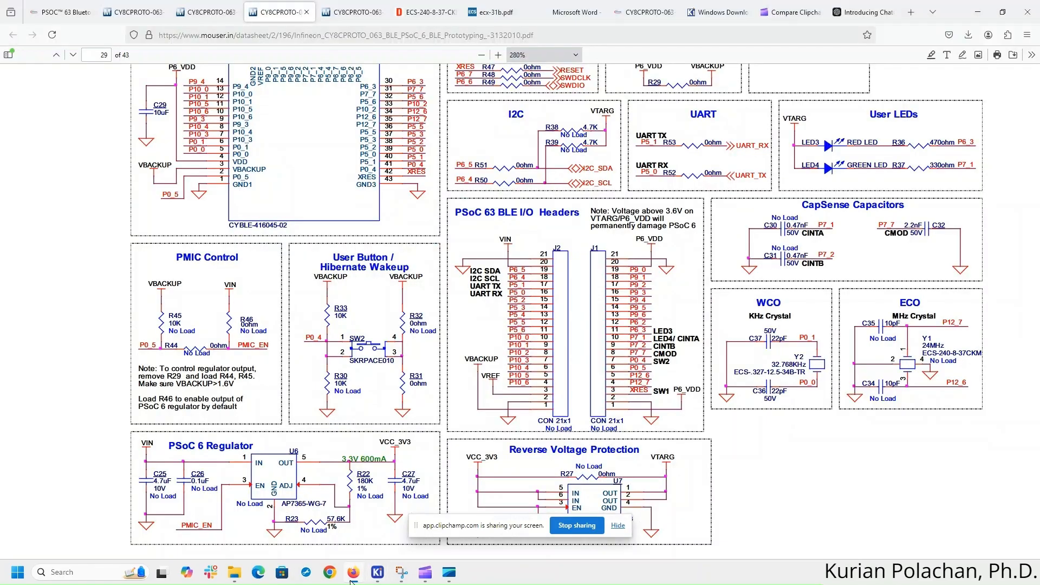
- Review the kit schematic page's I/O headers for VREF wiring, then return to KiCad
scroll(838, 442, "up", 2)
scroll(838, 438, "up", 3)
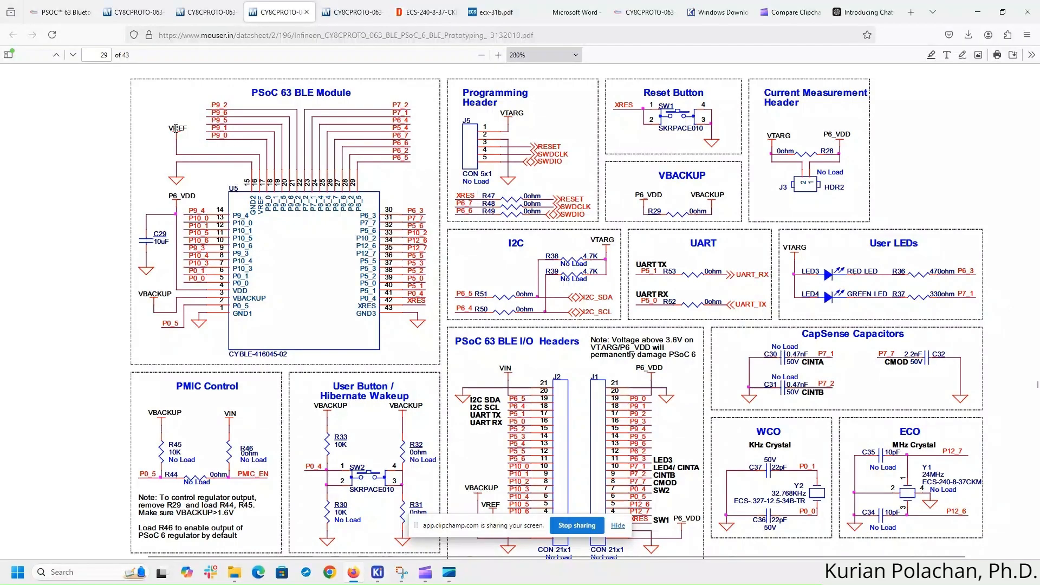
scroll(176, 130, "down", 1)
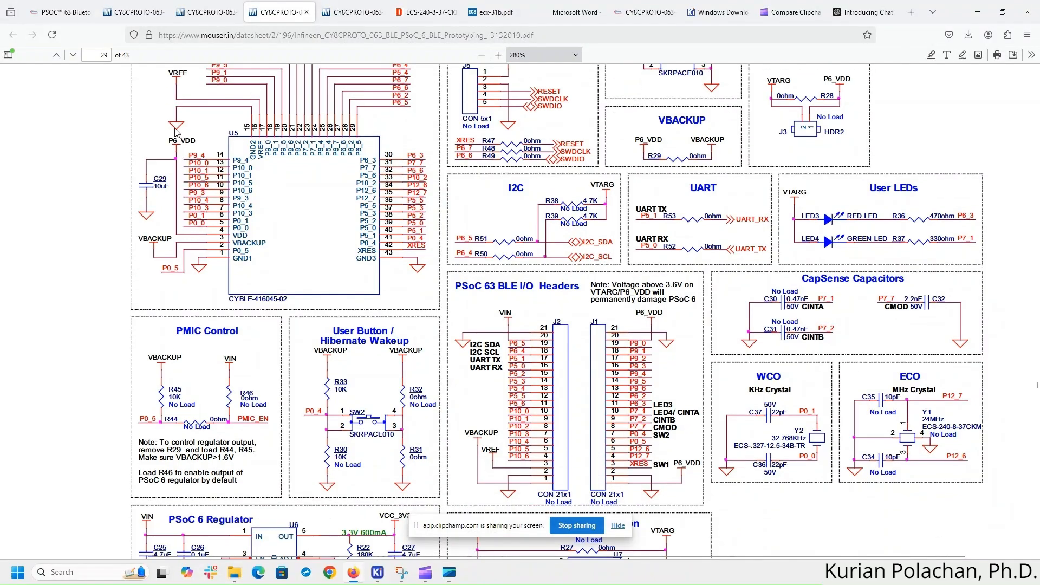
scroll(176, 133, "down", 1)
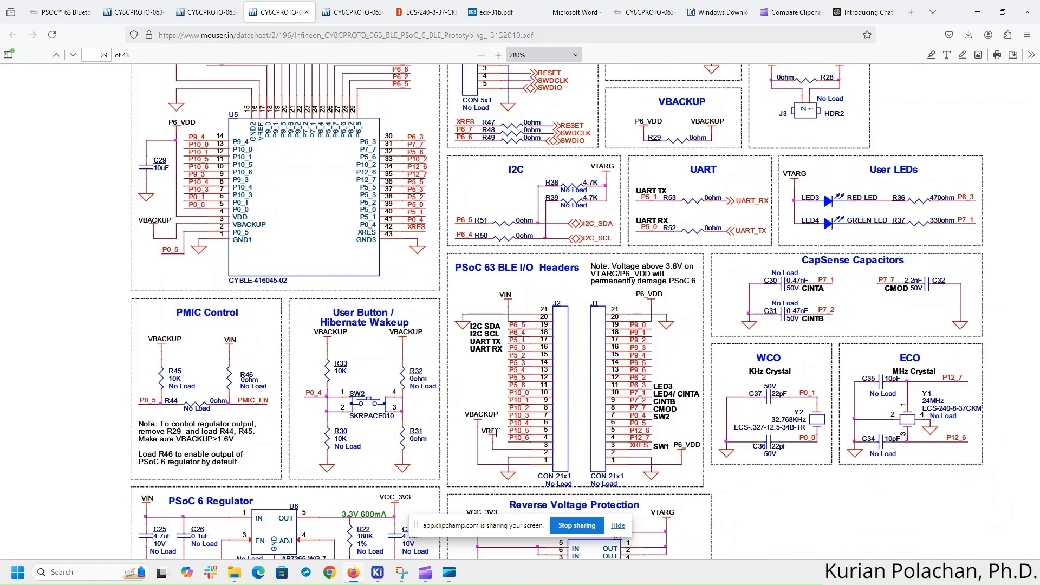
key("alt+Tab")
- Zoom in on U1 pin 16's VREF label and delete all old ERC markers
scroll(322, 279, "up", 2)
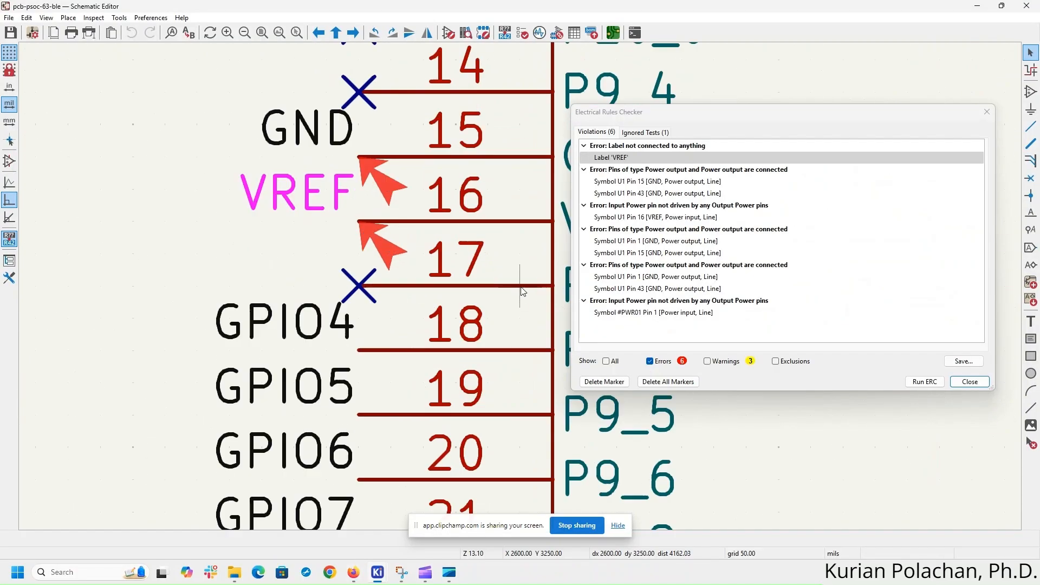
scroll(522, 291, "down", 5)
scroll(309, 314, "up", 2)
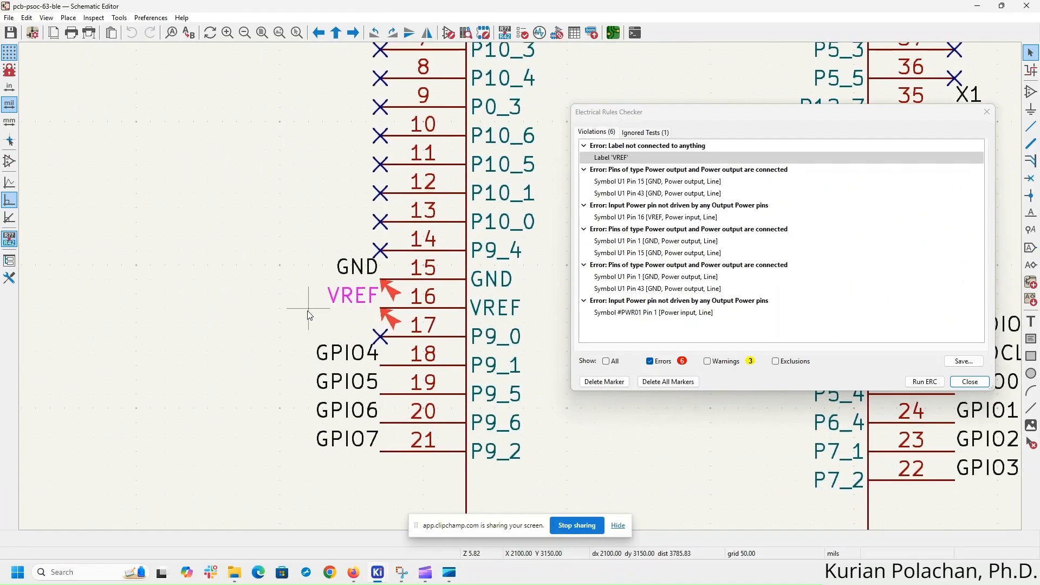
left_click(349, 302)
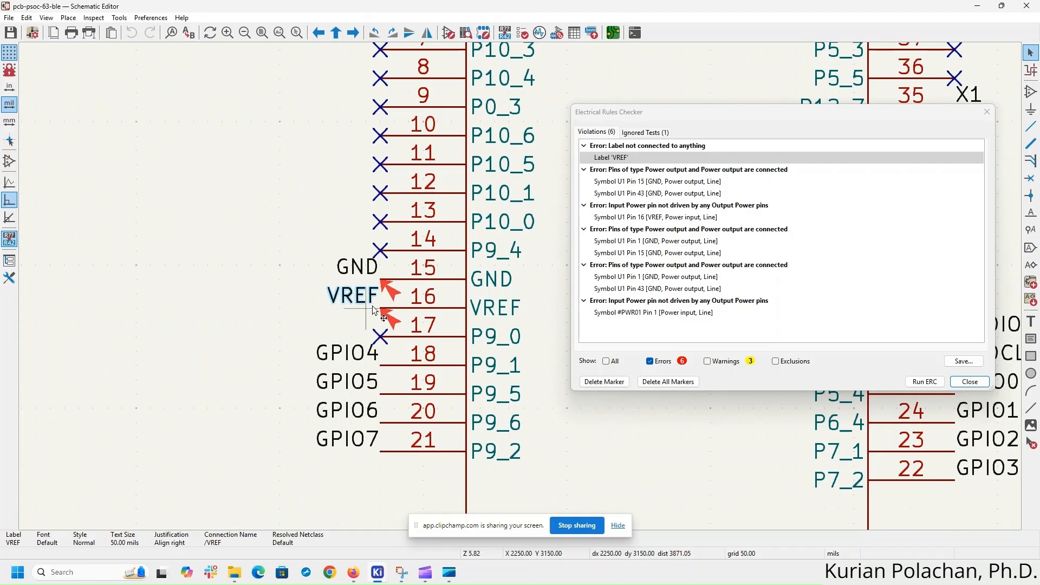
left_click(668, 382)
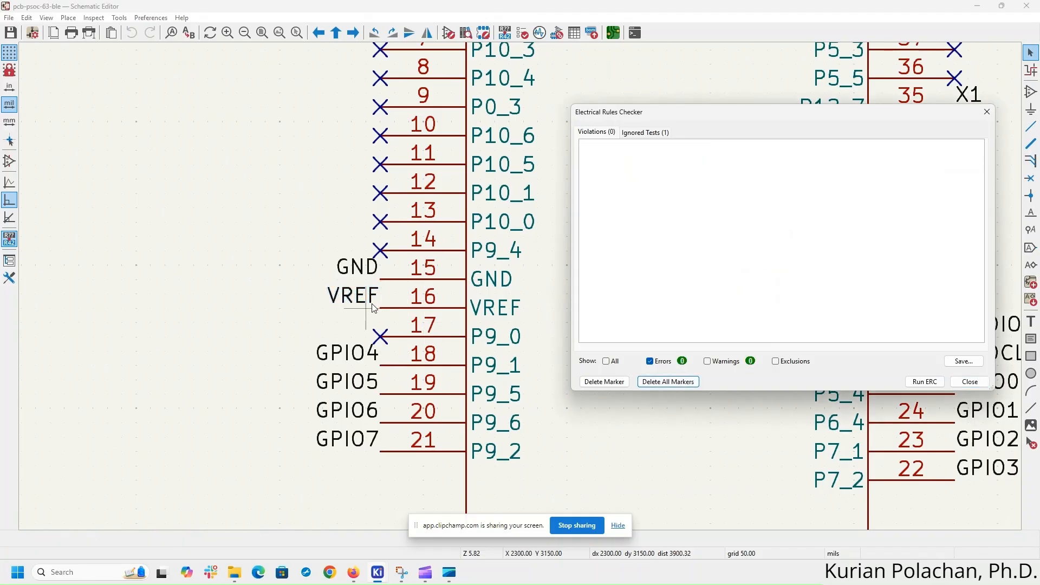
- Replace the VREF label on U1 pin 16 with a no-connect flag and rerun ERC
left_click(347, 299)
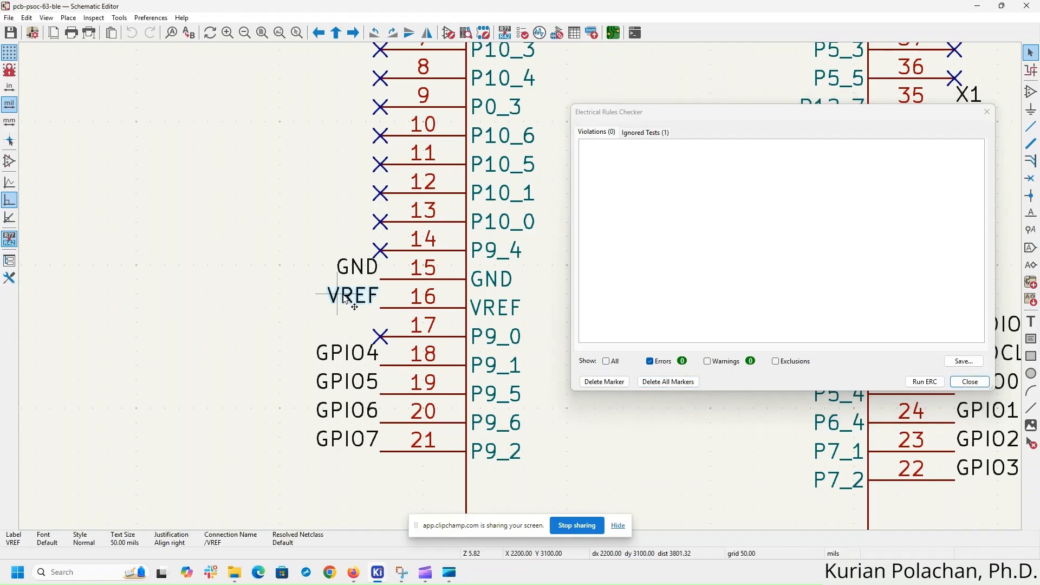
key("Delete")
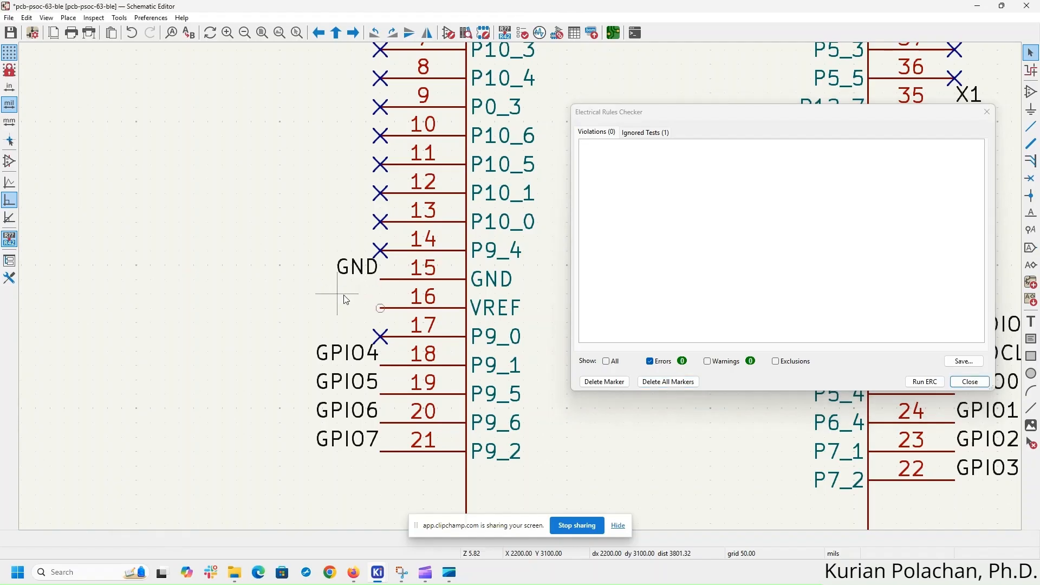
right_click(381, 311)
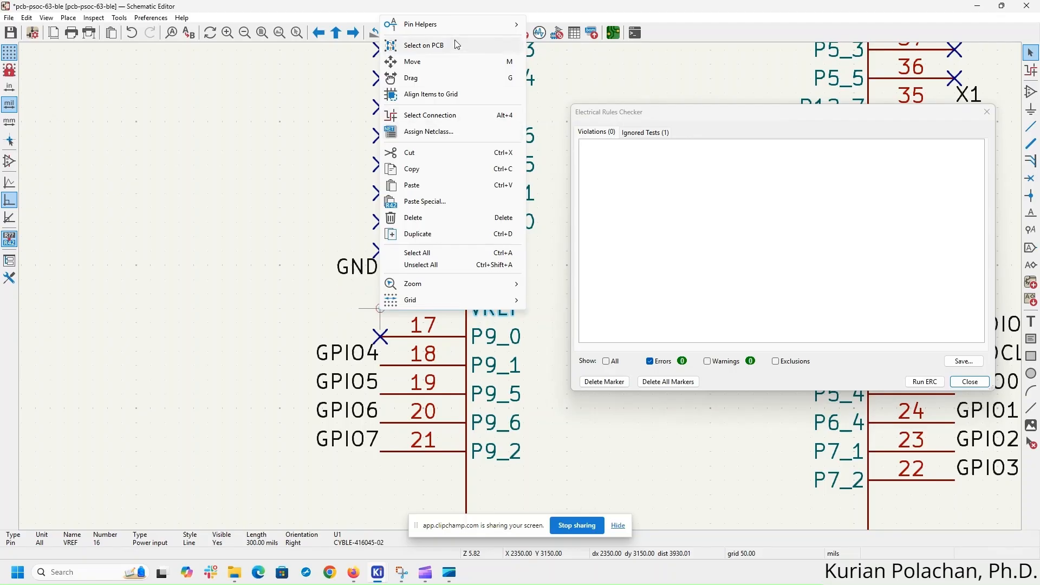
mouse_move(495, 31)
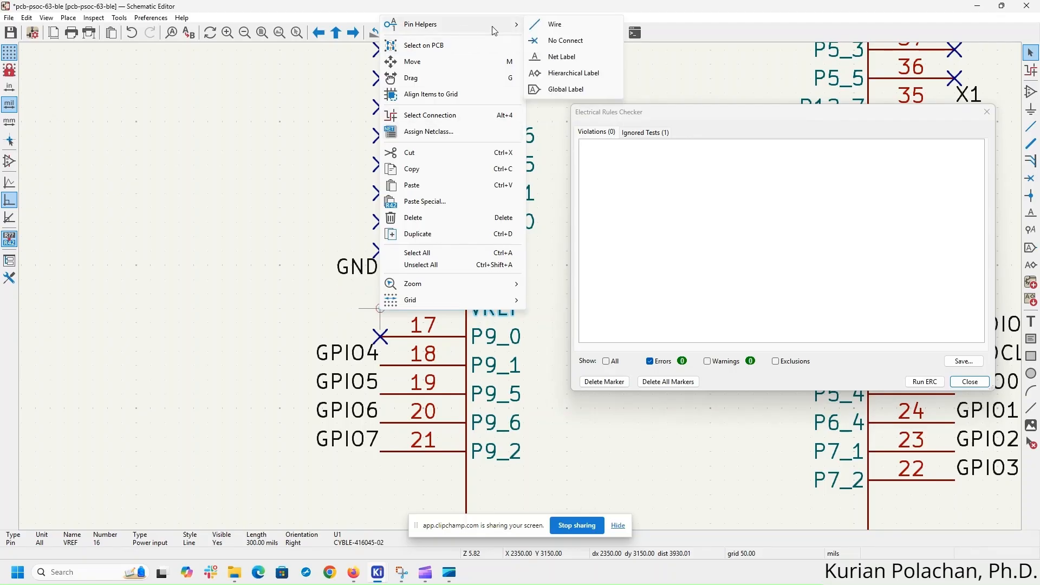
left_click(564, 41)
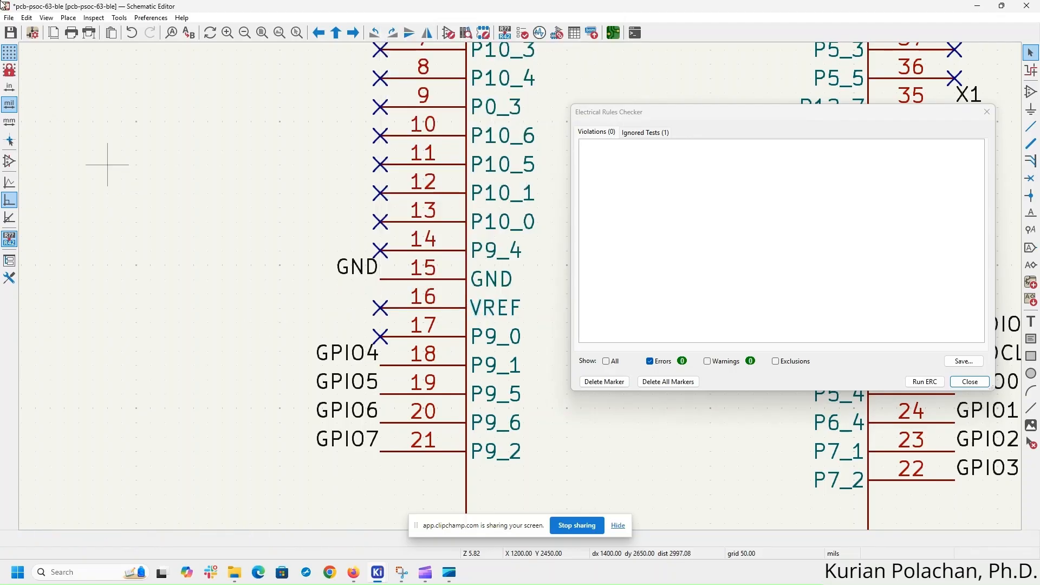
left_click(924, 382)
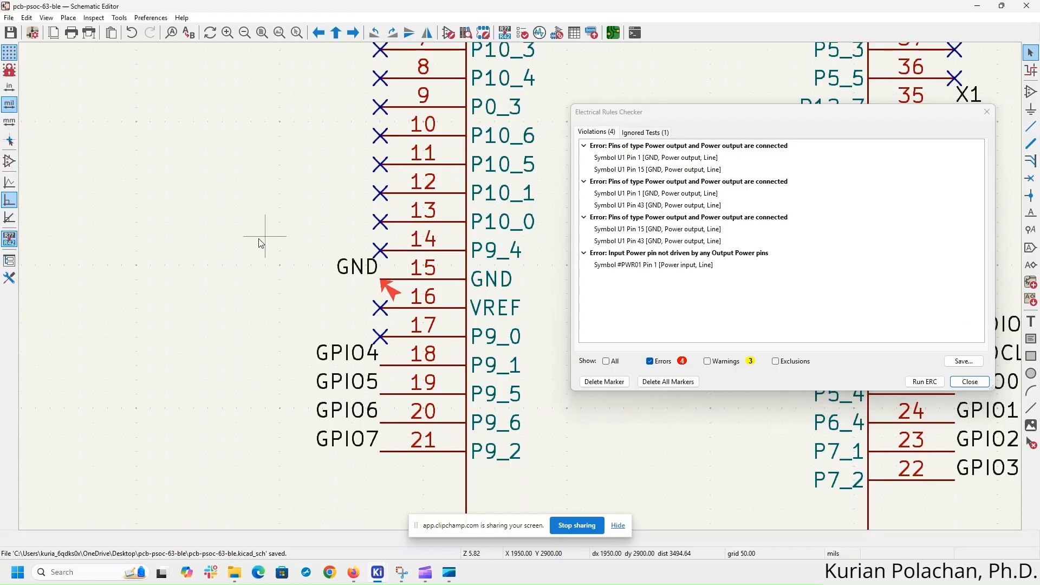
- Zoom out and pan to compare U1's GND pins 1, 15, 43 with the ERC errors
scroll(366, 344, "down", 3)
middle_click_drag(413, 332, 108, 368)
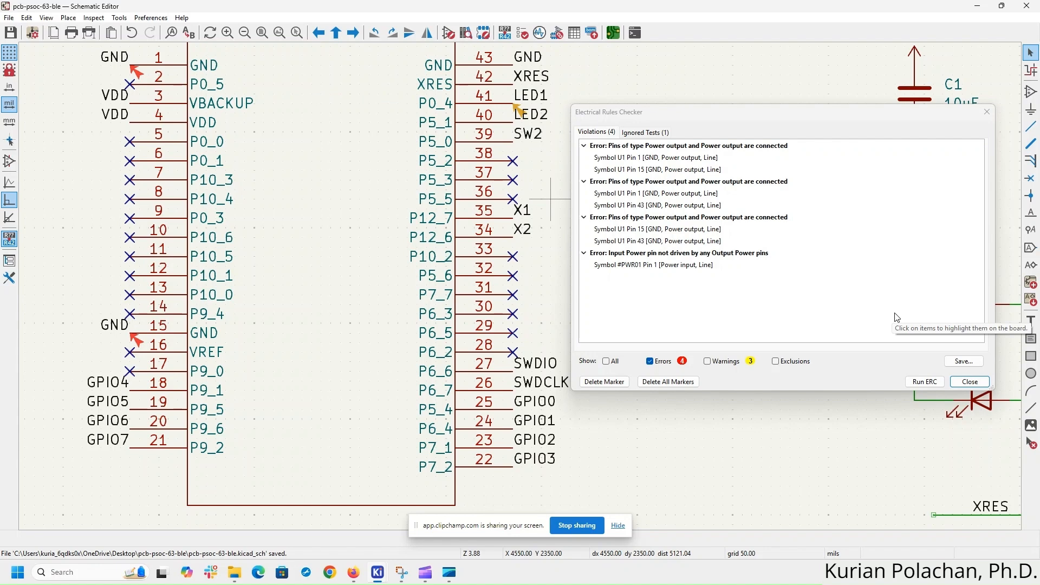
- Change the 'Conflict problem between pins' severity to Ignore and apply the settings
left_click(649, 132)
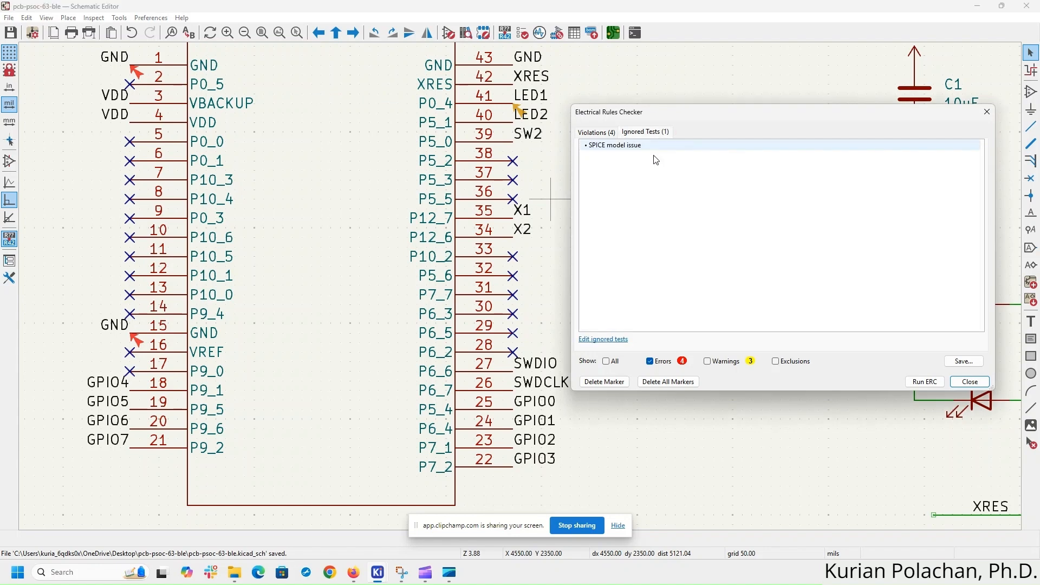
left_click(607, 340)
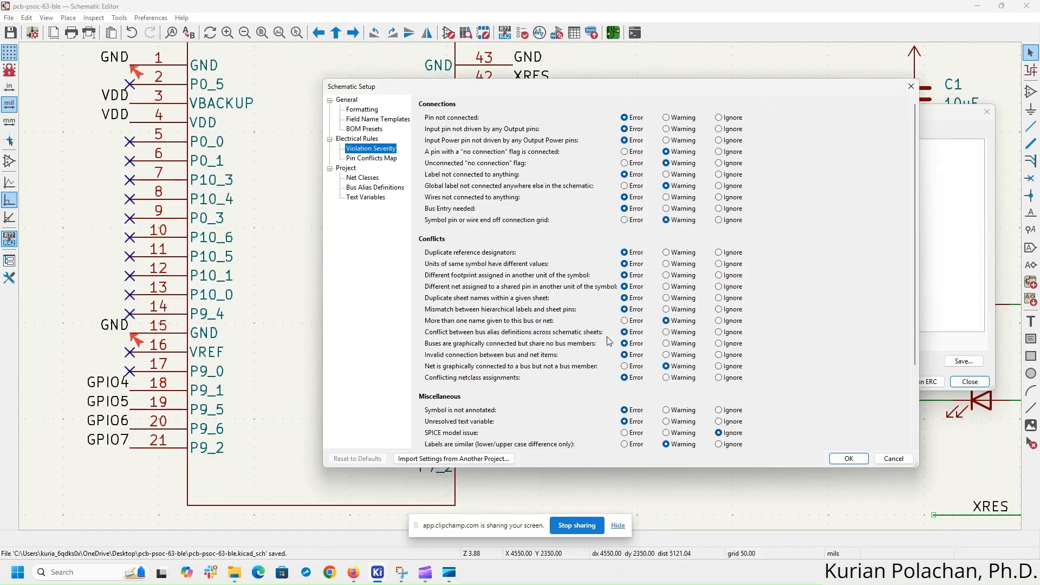
left_click_drag(916, 252, 916, 368)
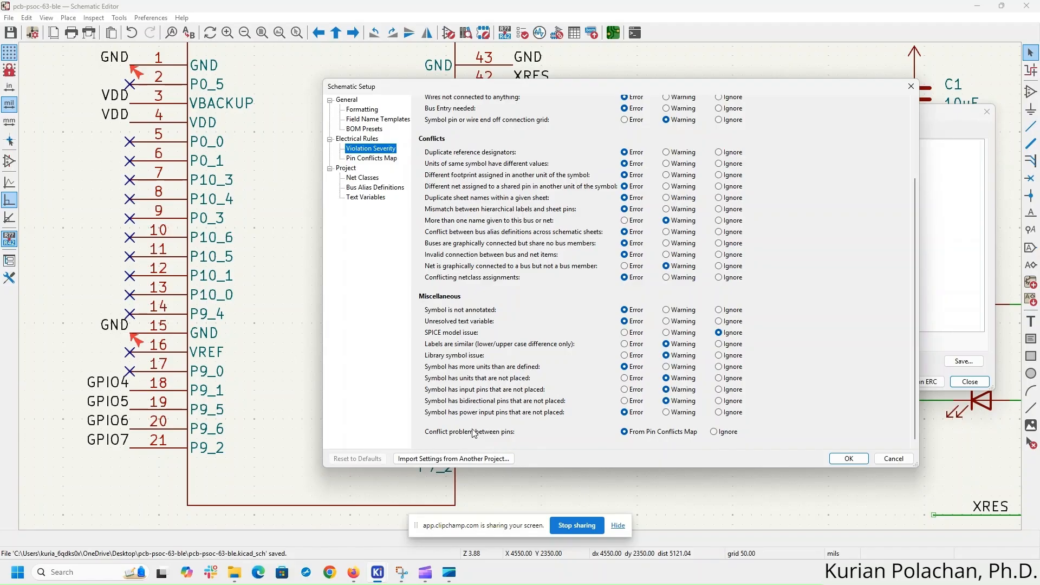
left_click(714, 433)
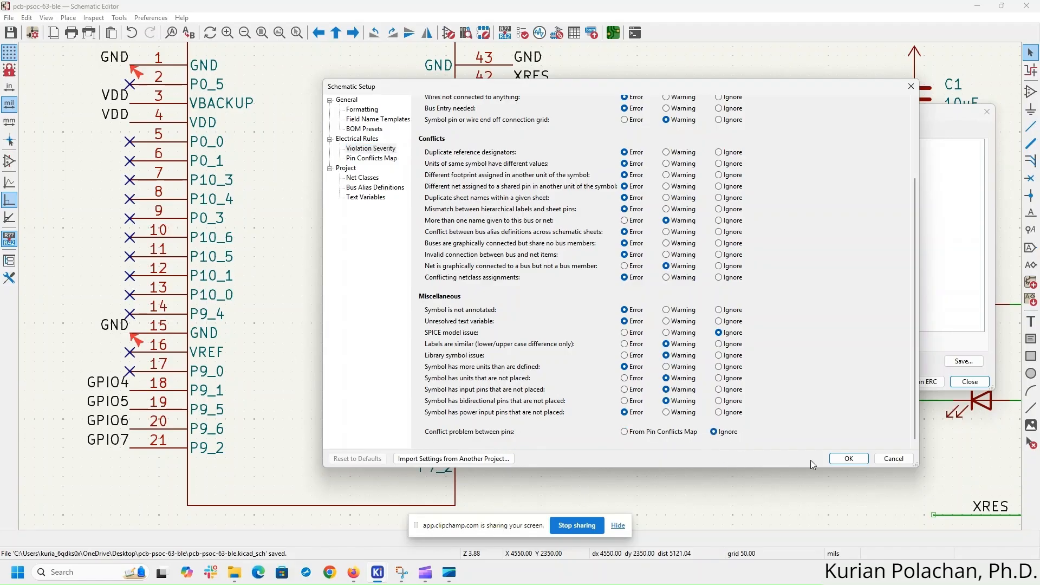
left_click(849, 459)
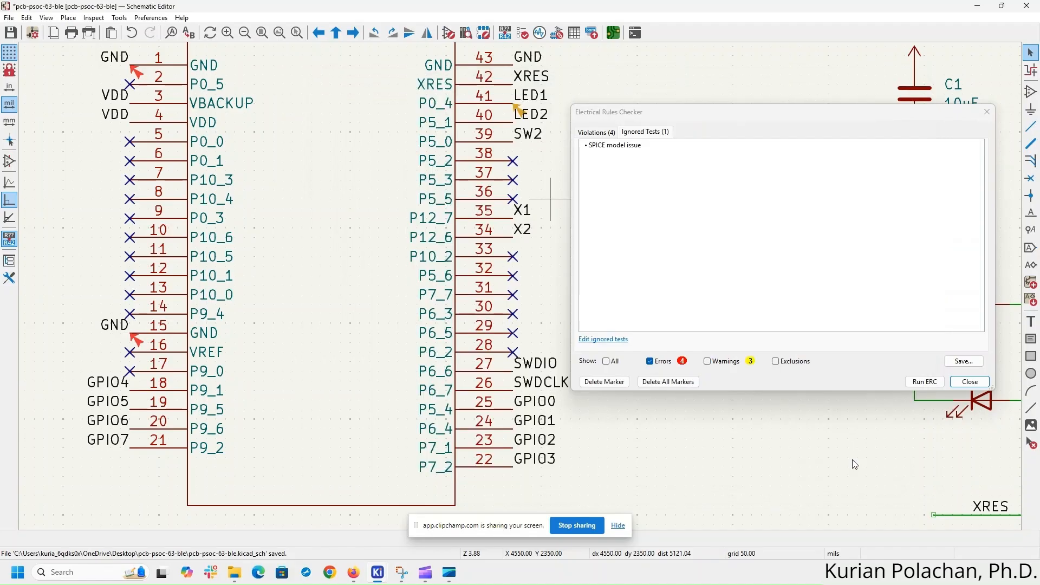
- Rerun ERC on a cleared schematic, leaving only #PWR01's undriven power input error
left_click(939, 384)
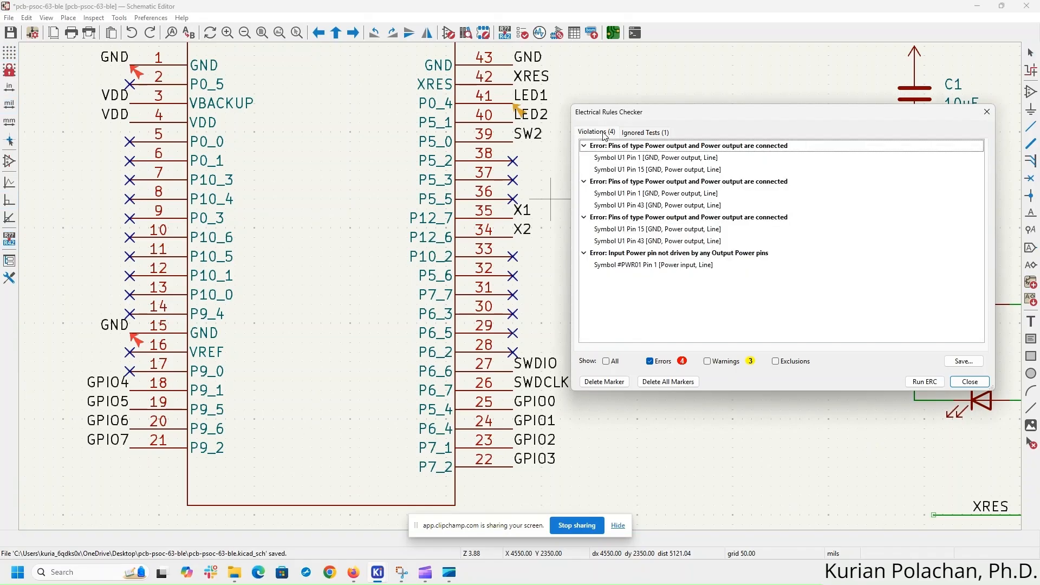
left_click(675, 382)
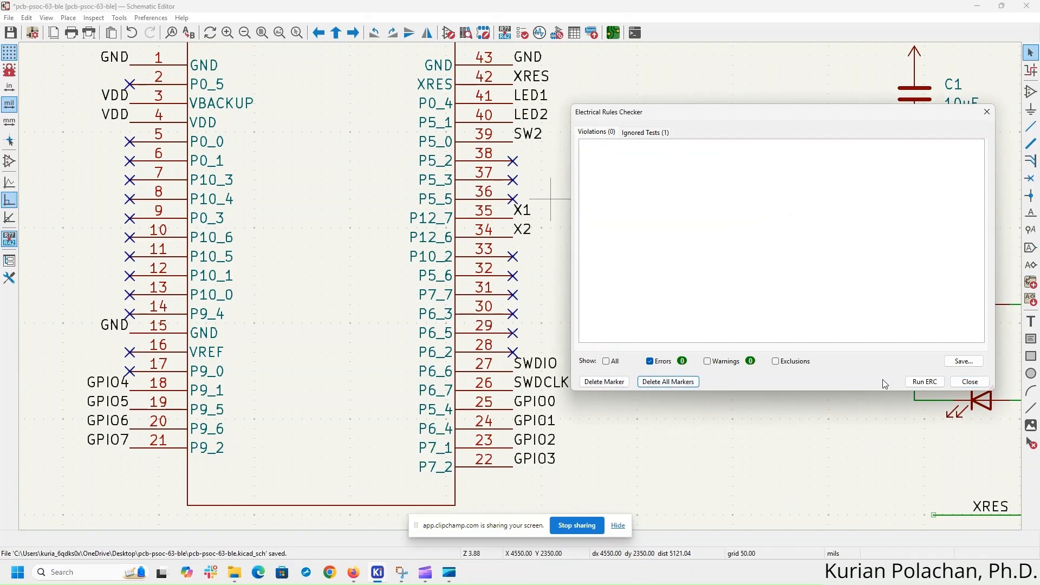
left_click(915, 381)
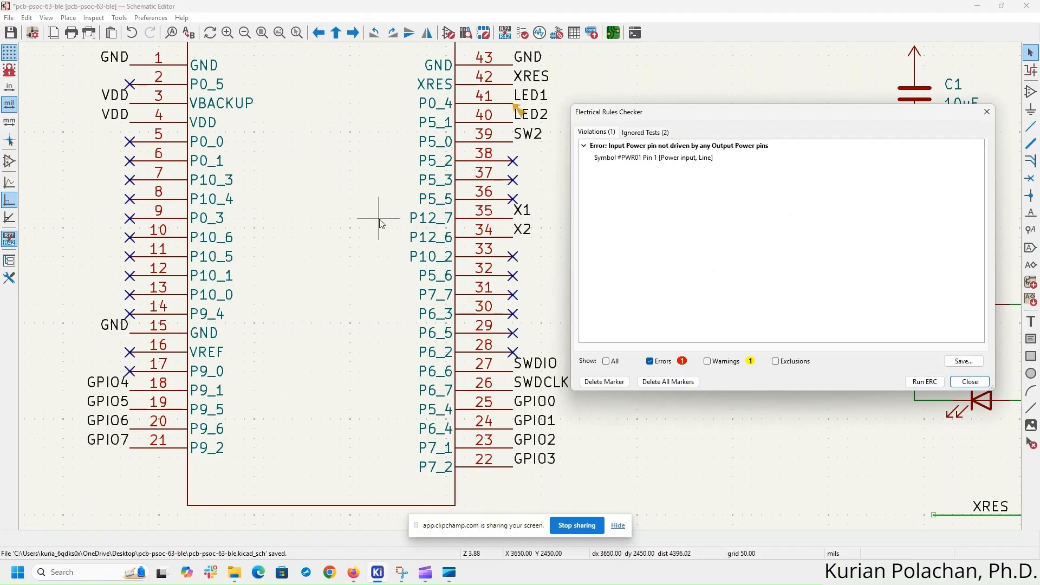
scroll(379, 221, "down", 2)
middle_click_drag(525, 348, 276, 283)
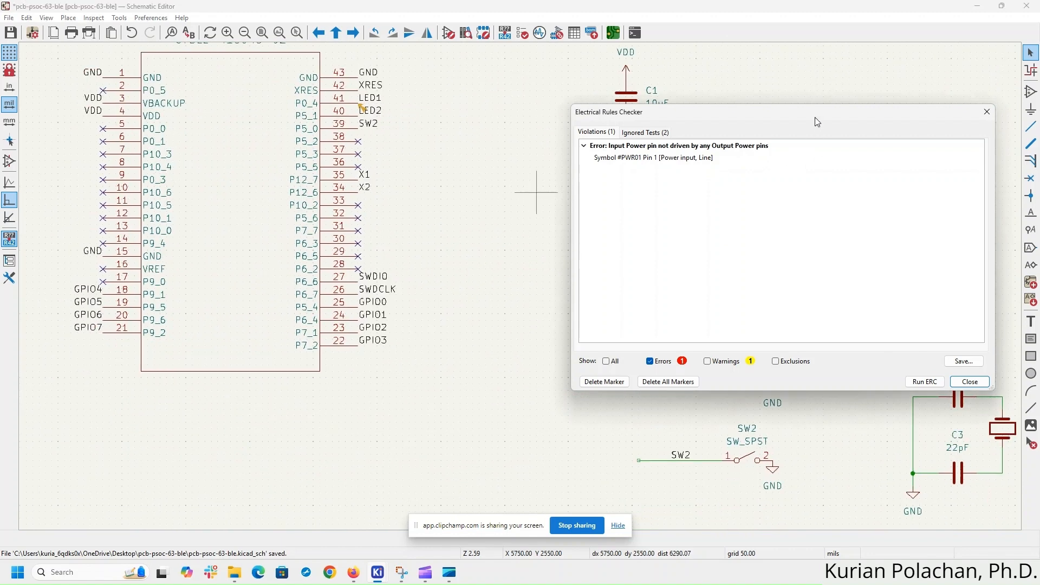
left_click_drag(818, 121, 670, 180)
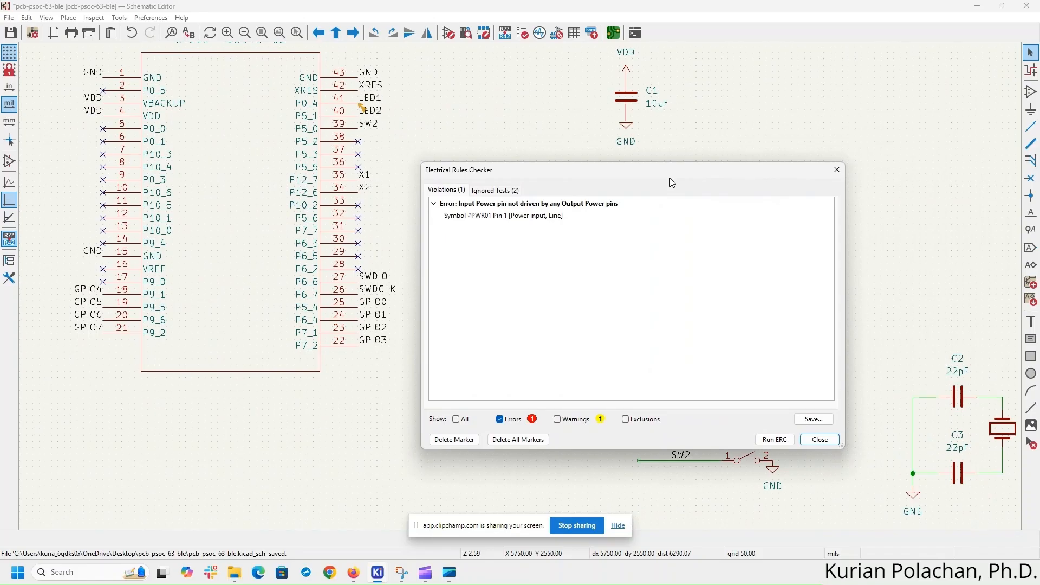
- Change 'Input Power pin not driven by any Output Power pins' severity to Ignore and apply it
left_click(504, 192)
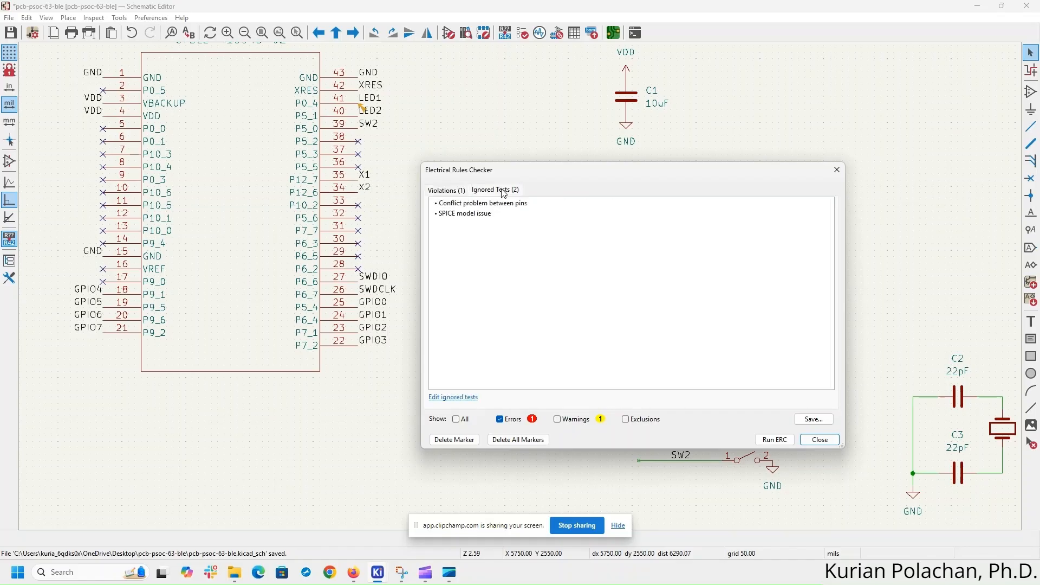
left_click(470, 398)
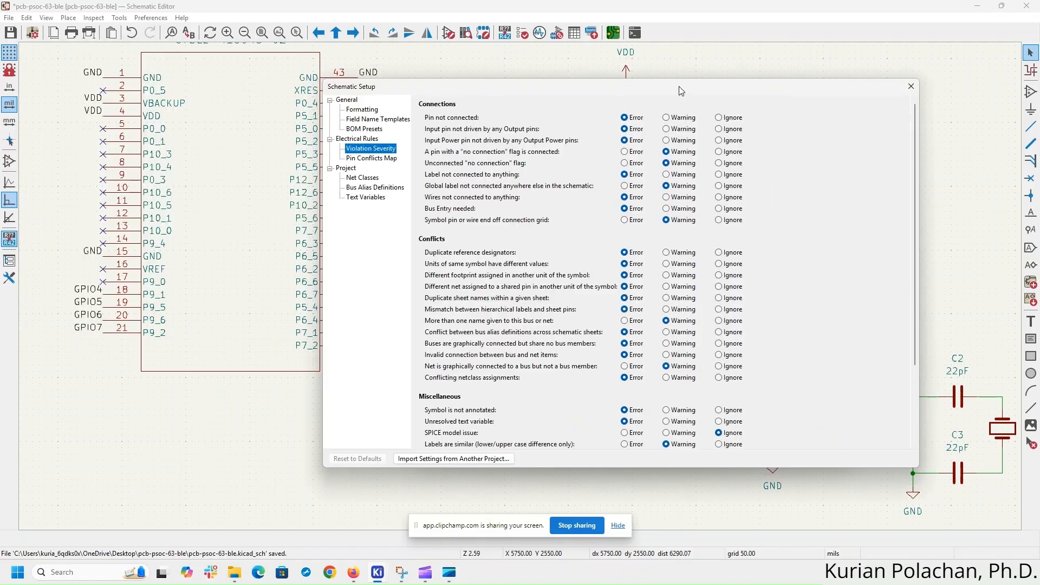
left_click_drag(678, 86, 844, 308)
left_click_drag(358, 83, 325, 83)
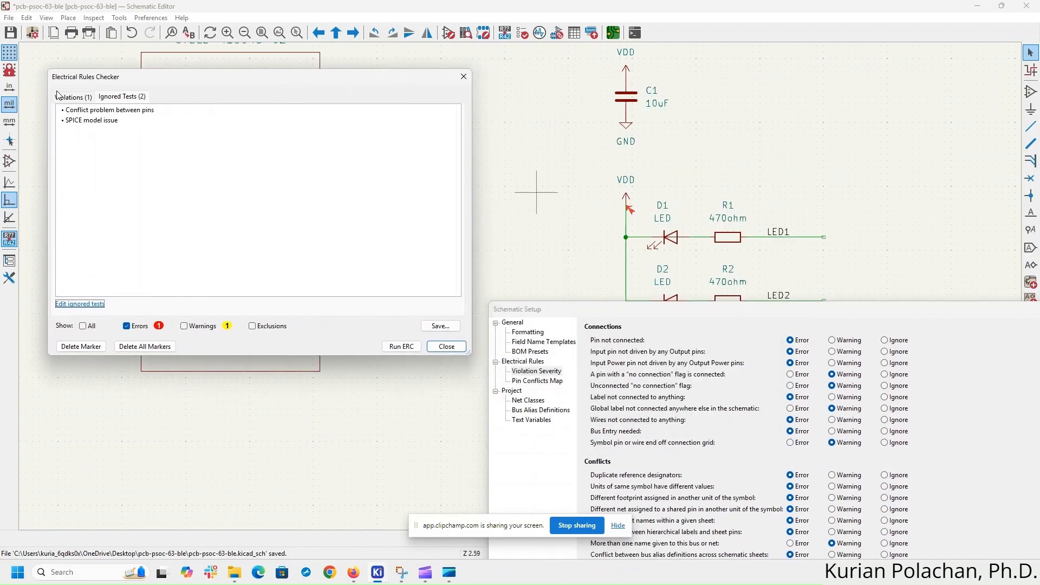
left_click(59, 97)
left_click_drag(782, 316, 642, 94)
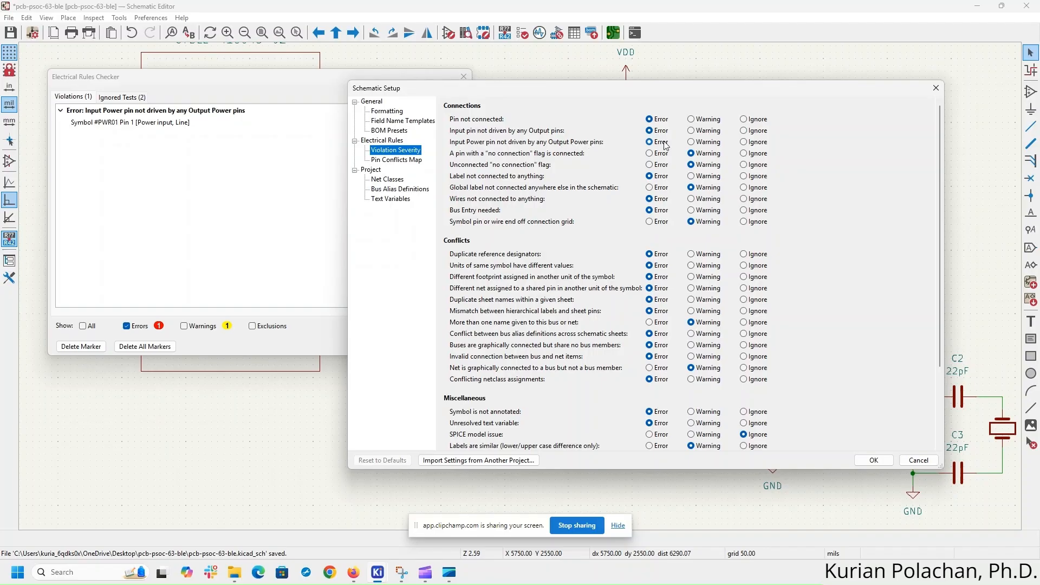
left_click(744, 142)
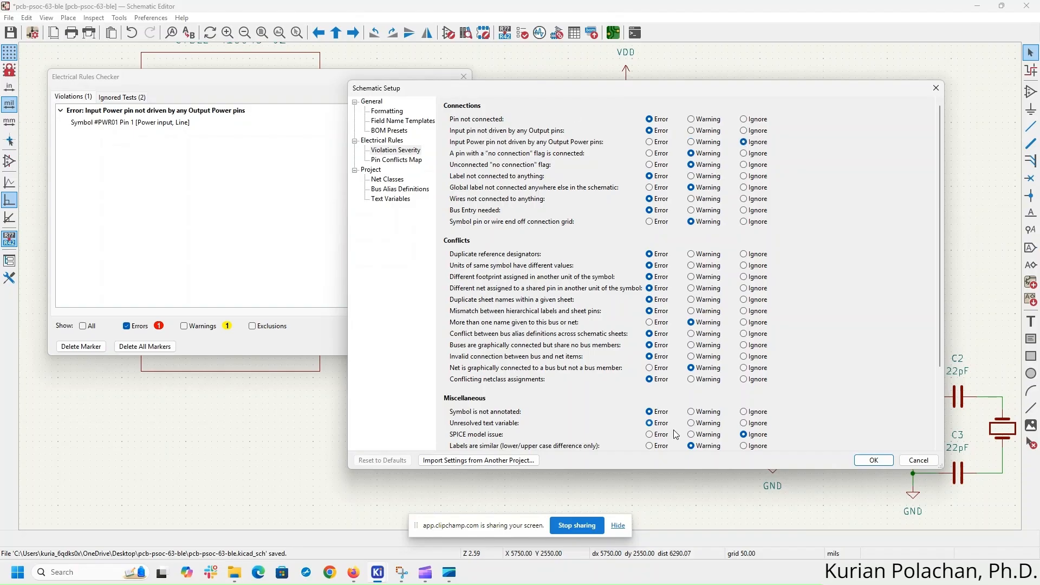
left_click(874, 460)
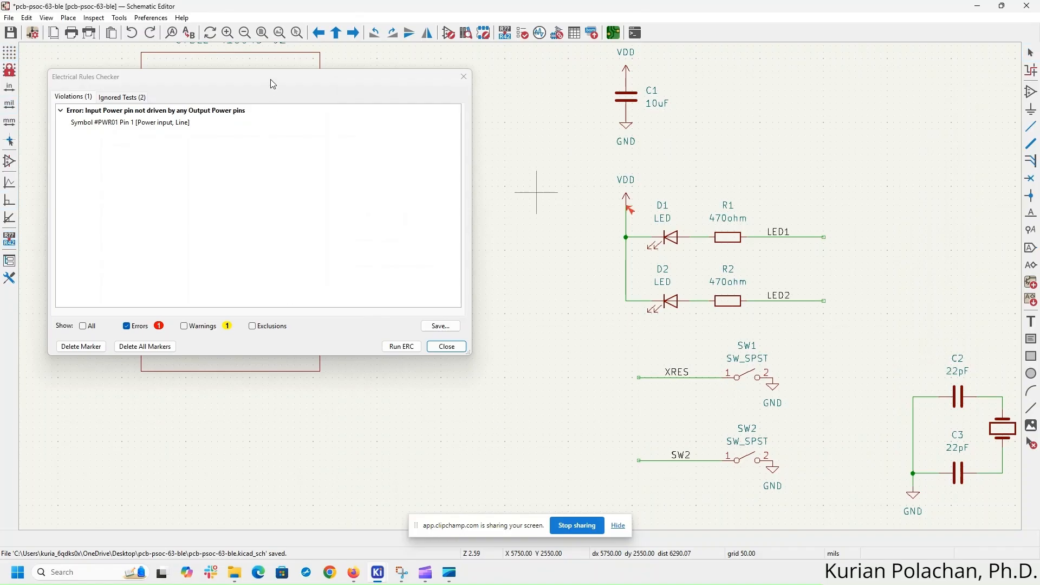
- Clear markers and rerun ERC for 0 errors and 1 warning, then hide errors
left_click_drag(353, 82, 353, 96)
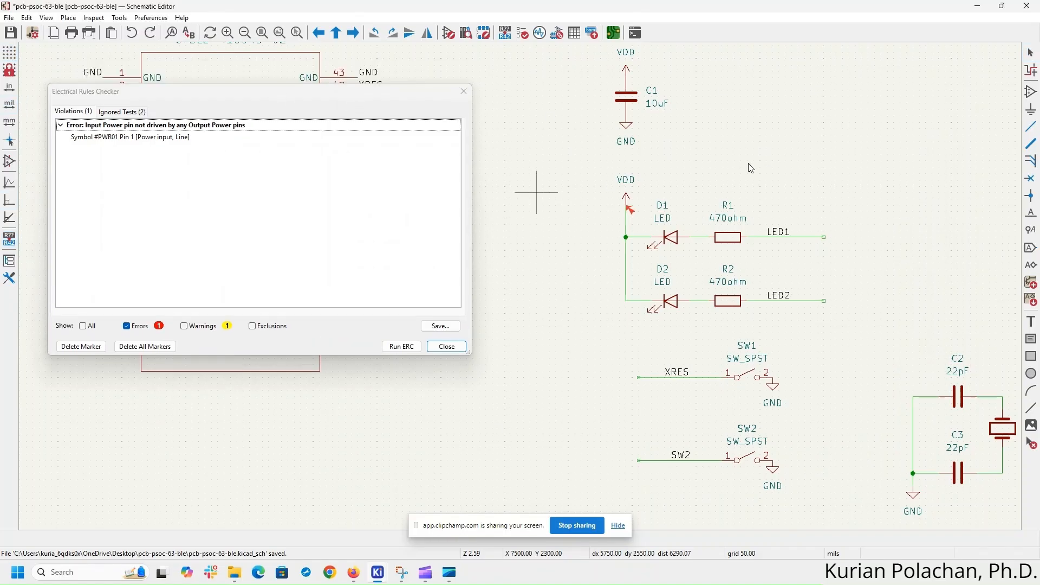
left_click_drag(274, 95, 786, 111)
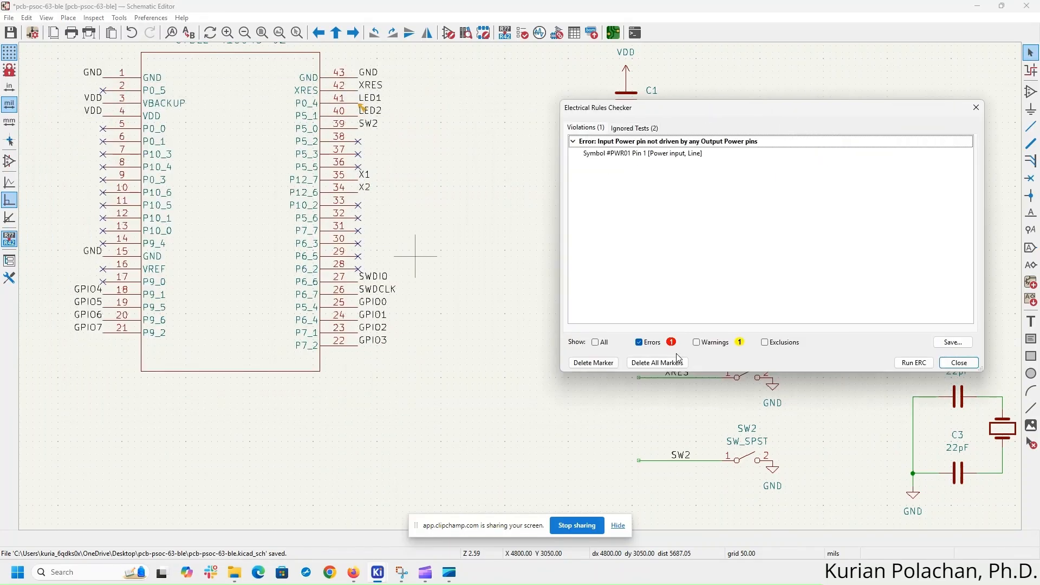
left_click(657, 363)
left_click(912, 363)
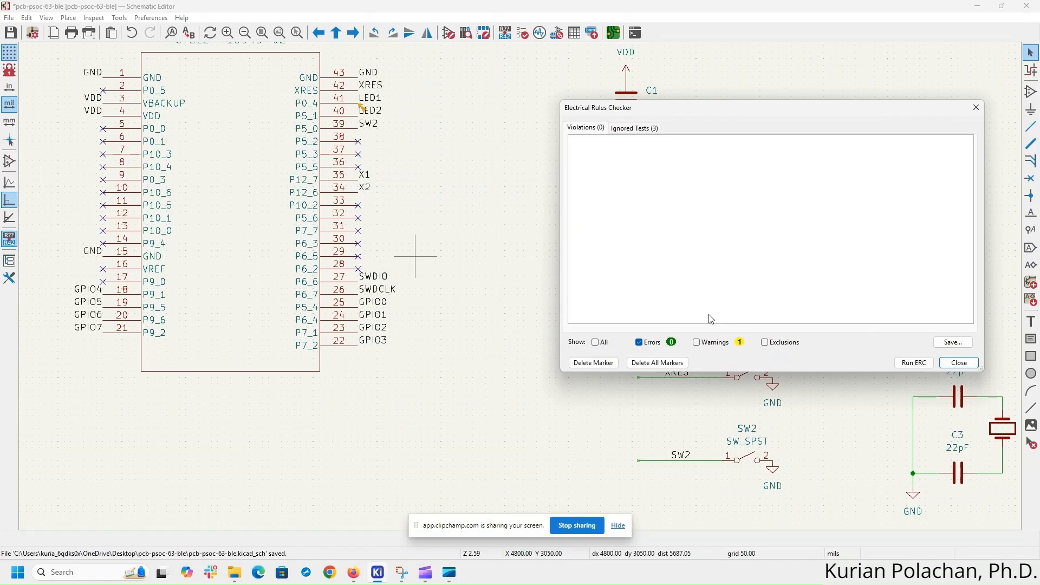
left_click(640, 343)
- Review the LED1 unnamed-label warning, then close the rules checker and save the schematic
left_click(697, 343)
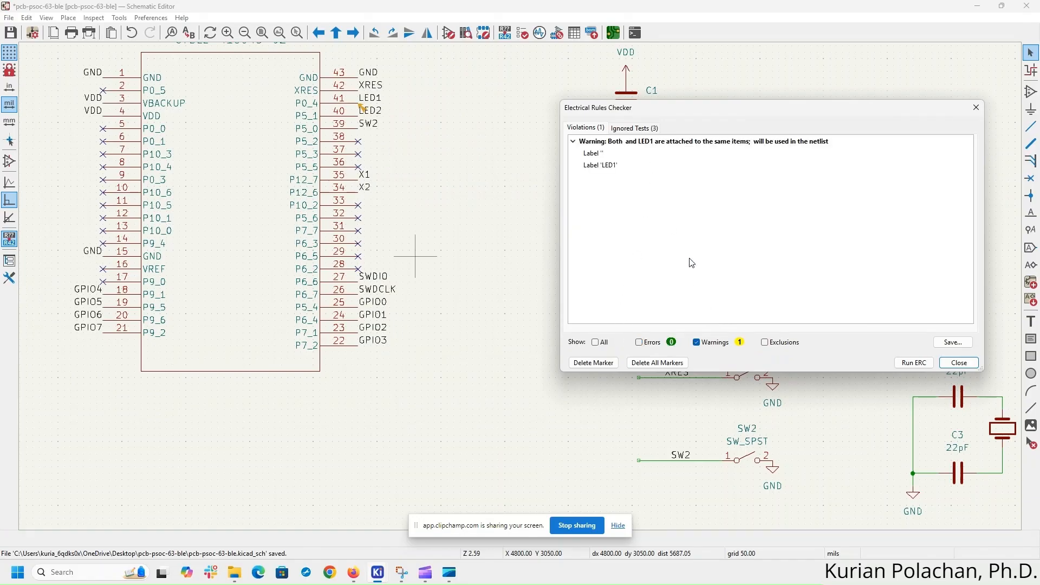
left_click_drag(721, 110, 322, 205)
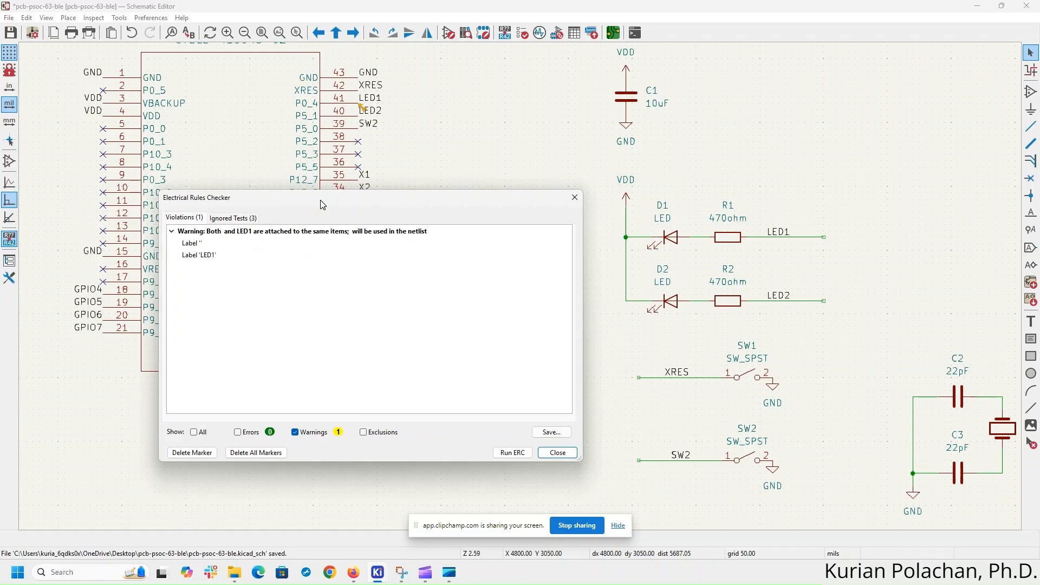
left_click_drag(323, 205, 328, 205)
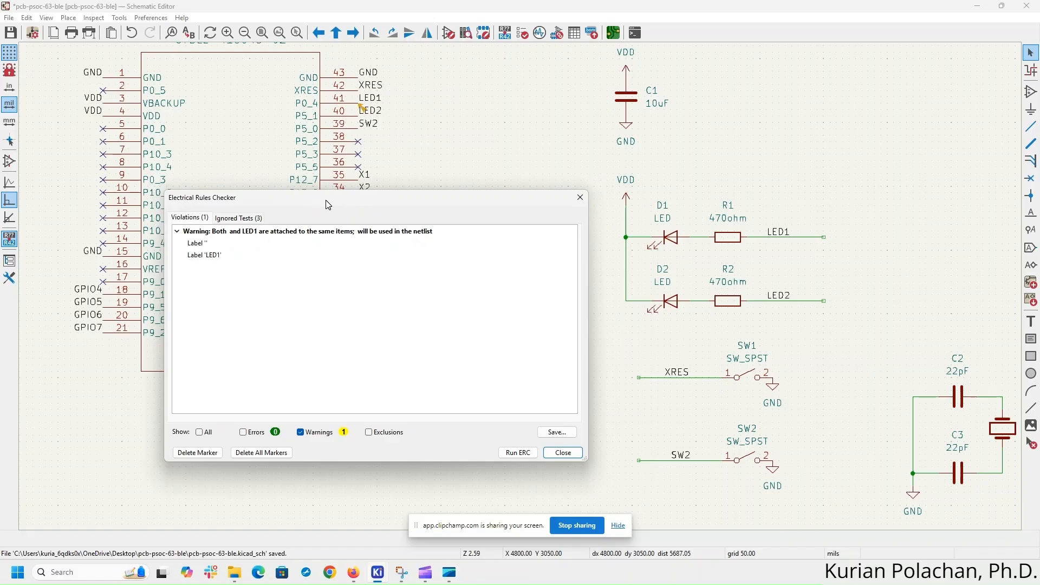
left_click_drag(328, 204, 741, 174)
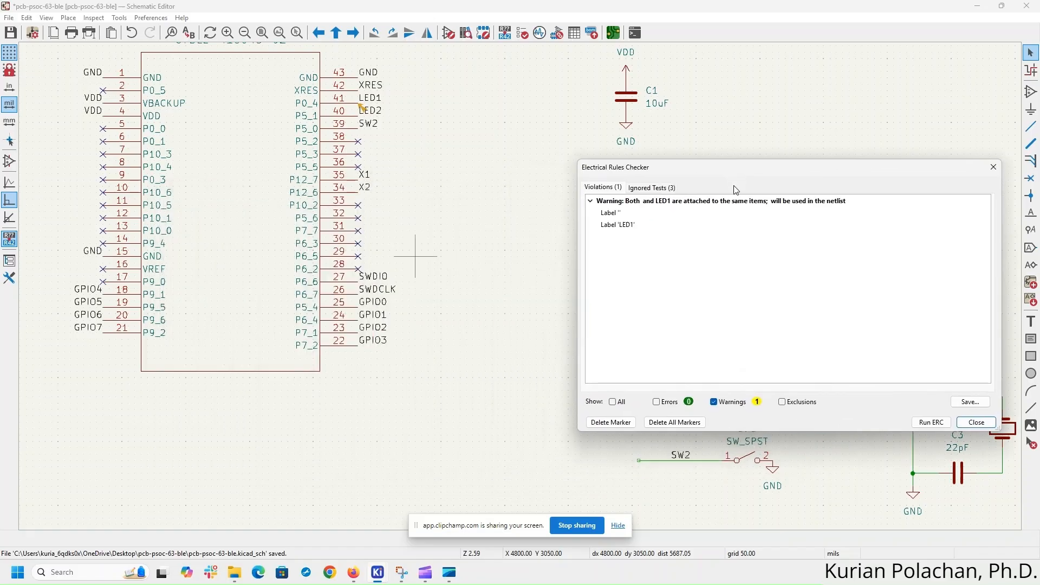
left_click(716, 401)
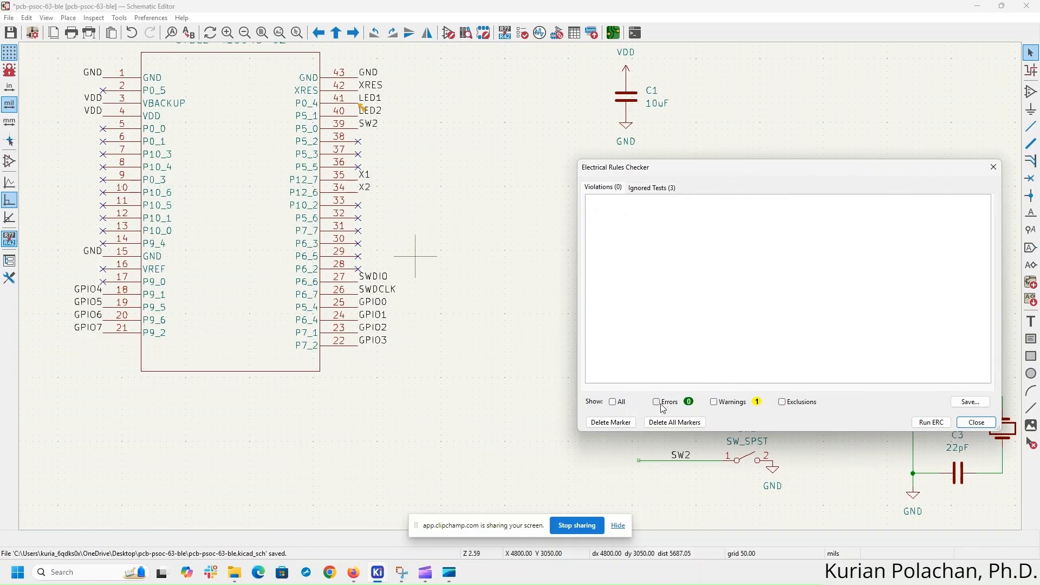
left_click(666, 403)
left_click(976, 422)
left_click(18, 32)
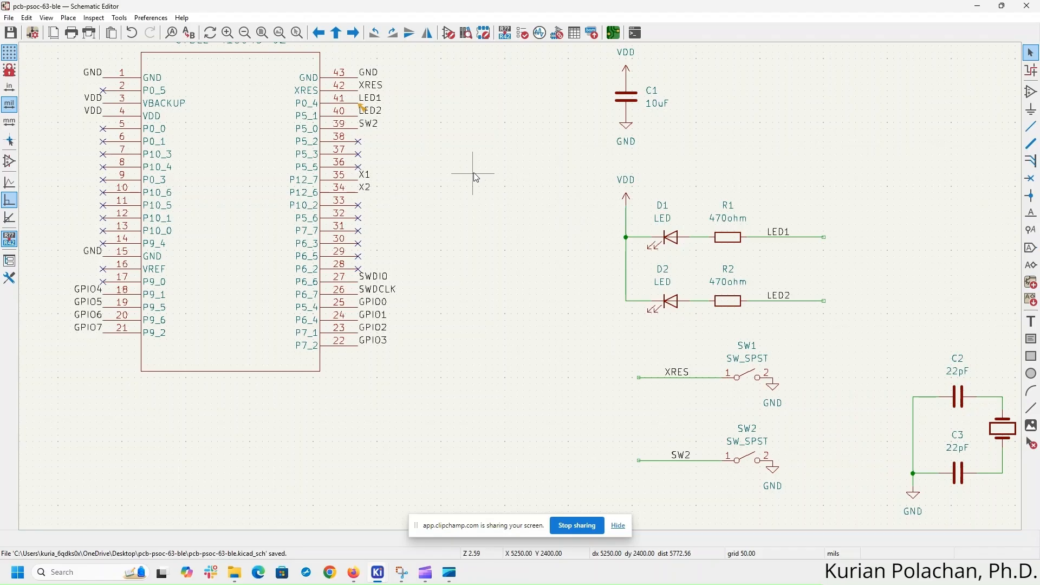
- Zoom out and nudge the sheet to show U1, LEDs, switches, crystals and J1–J3
scroll(467, 183, "down", 4)
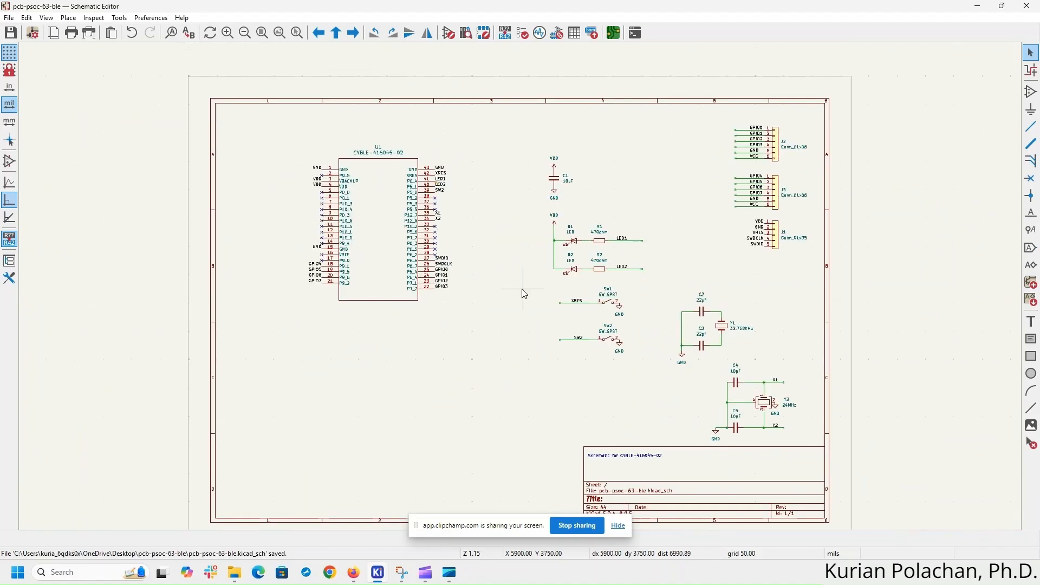
middle_click_drag(508, 331, 504, 307)
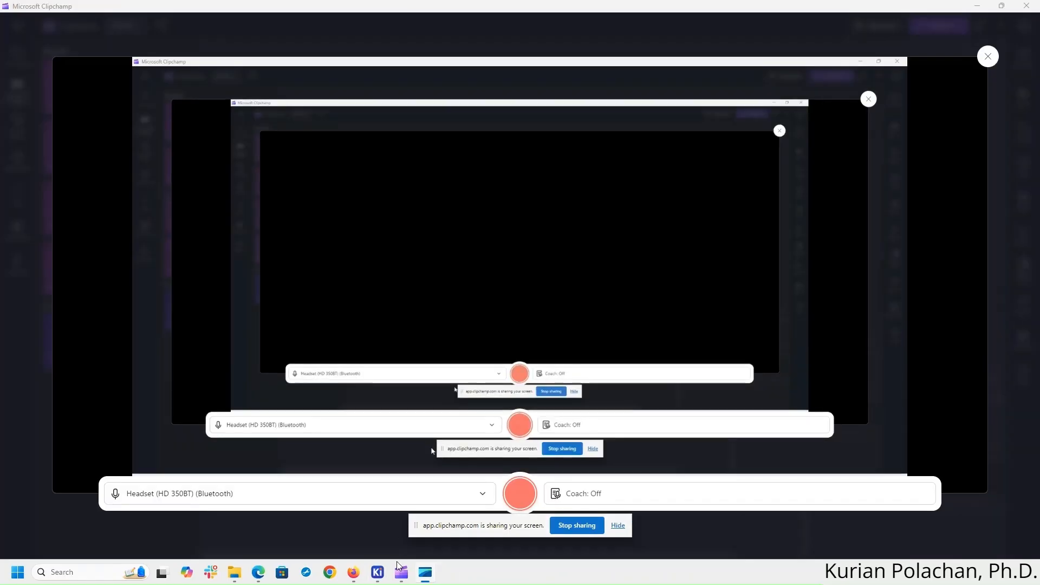
- Close the Schematic Editor window and bring the KiCad project manager forward
mouse_move(385, 573)
left_click(436, 518)
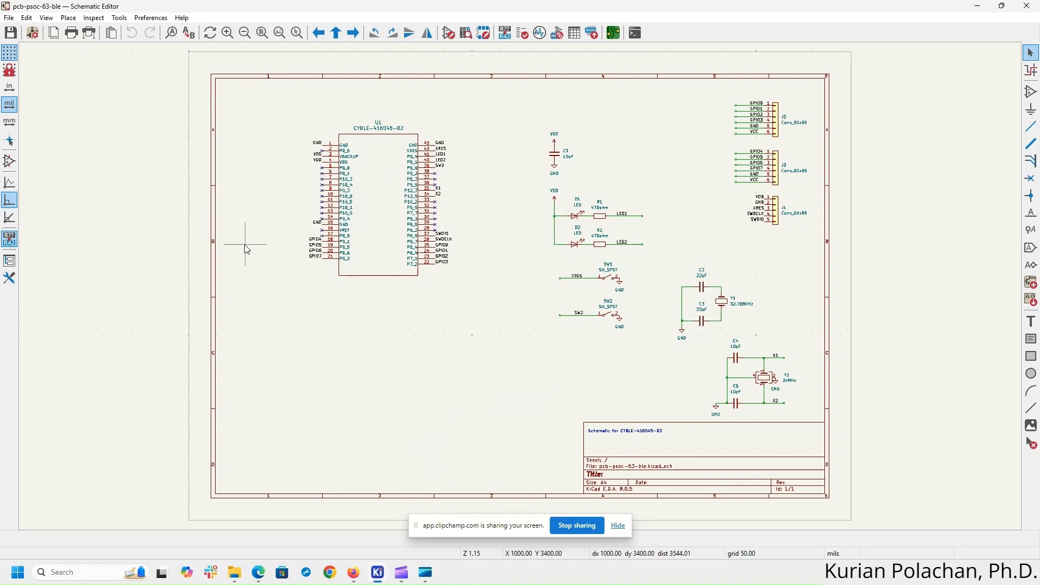
left_click(1034, 9)
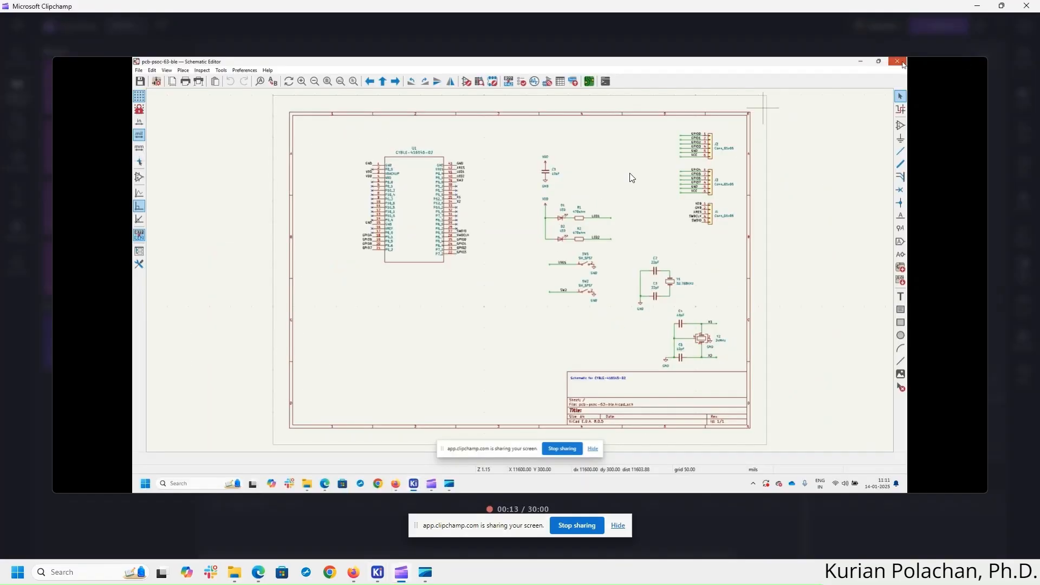
left_click(378, 573)
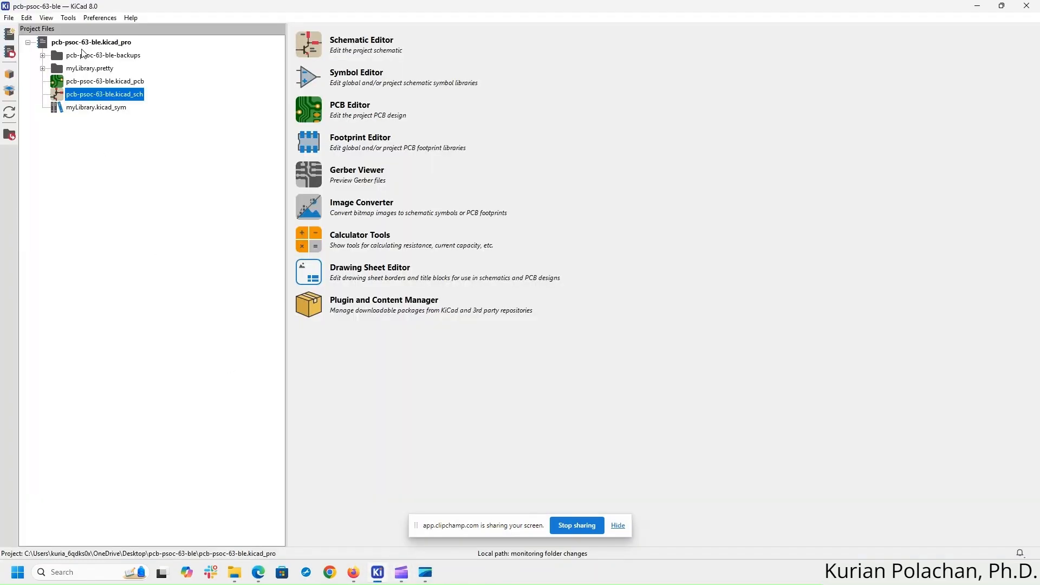
- Open pcb-psoc-63-ble.kicad_pcb in the PCB Editor and maximize its window
left_click(99, 84)
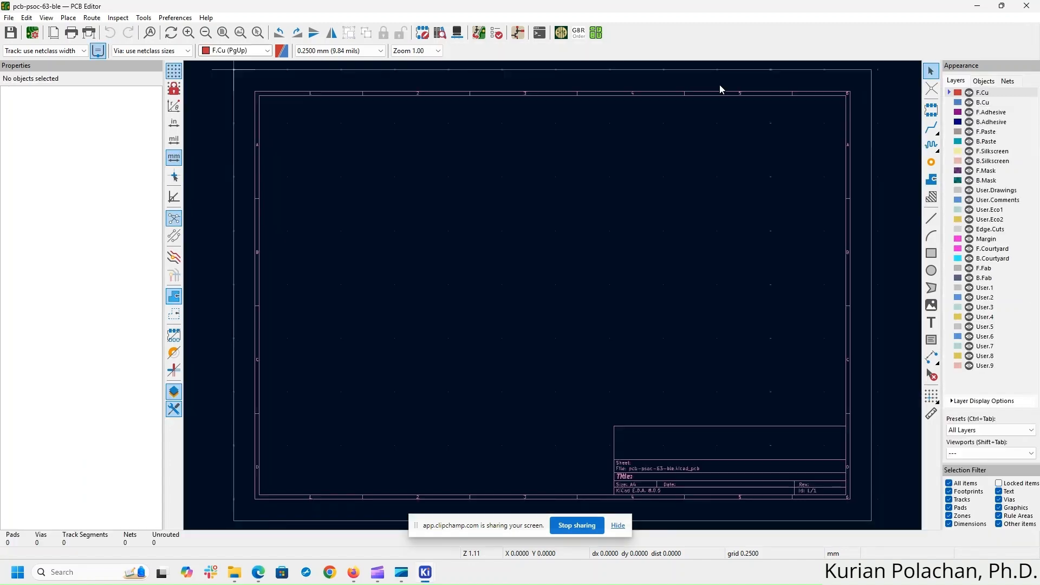
mouse_move(831, 5)
left_mouse_down()
mouse_move(825, 80)
mouse_move(815, 5)
mouse_move(819, 14)
mouse_move(831, 6)
left_mouse_up()
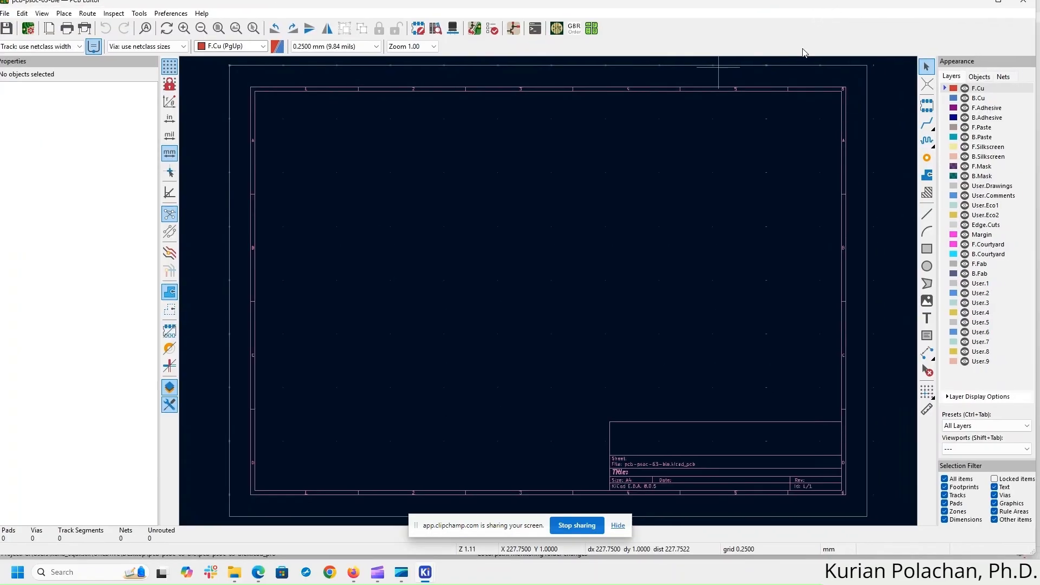
double_click(833, 4)
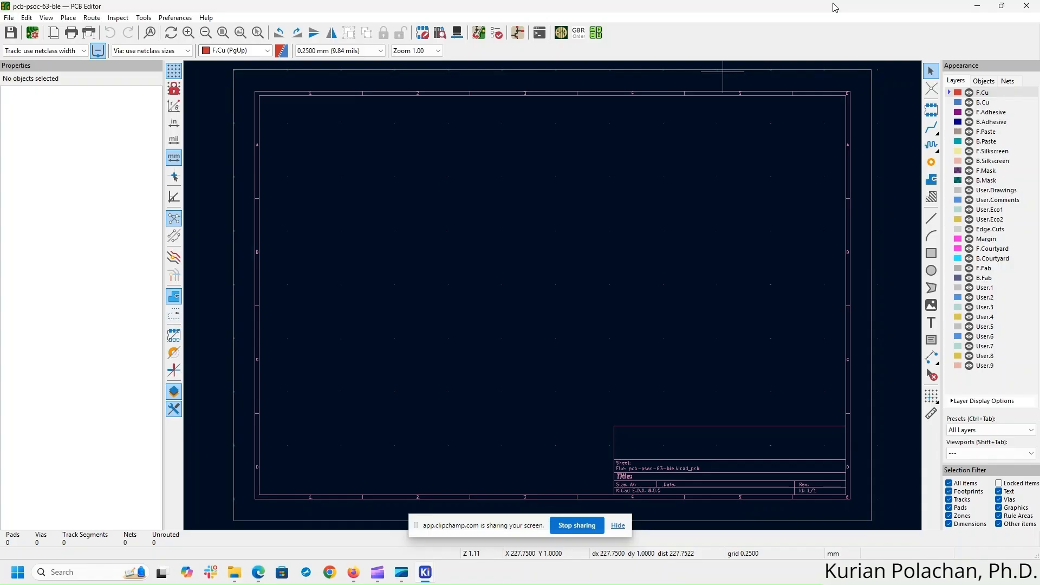
- In Board Setup, review the layers and 1.6 mm stackup, then the 0.127 mm clearance constraints
left_click(33, 34)
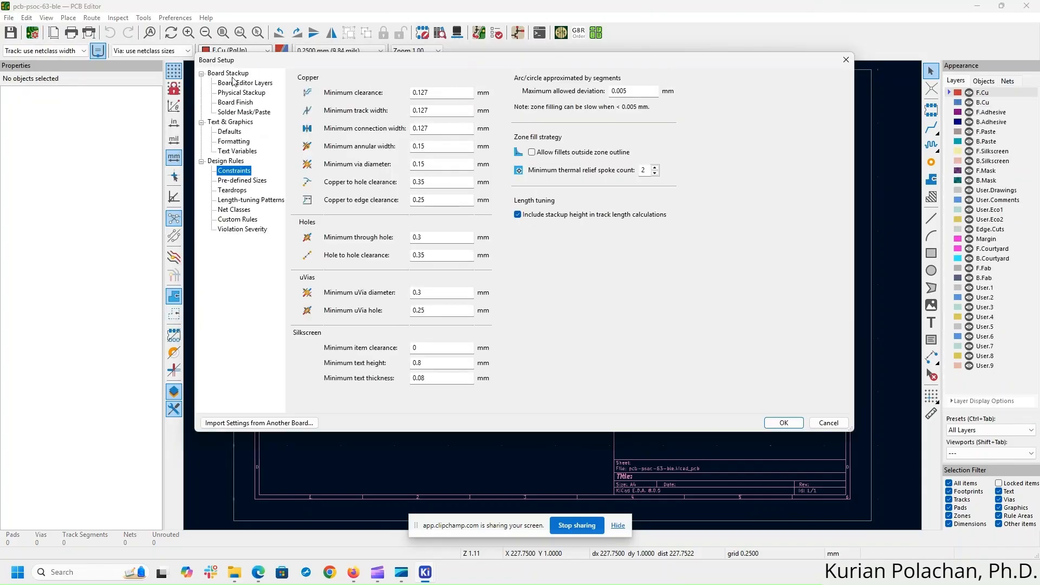
left_click(235, 74)
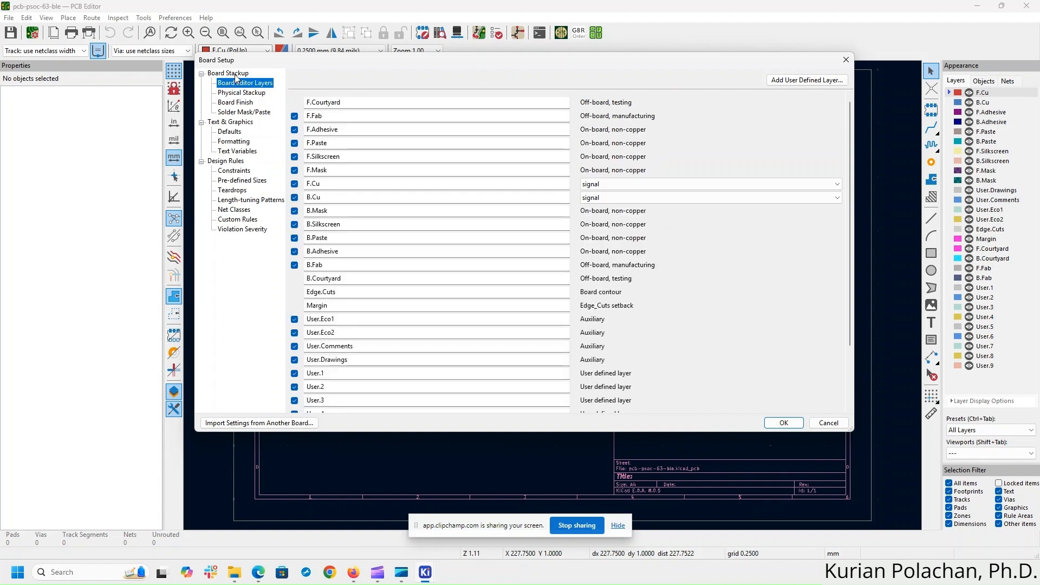
left_click(234, 93)
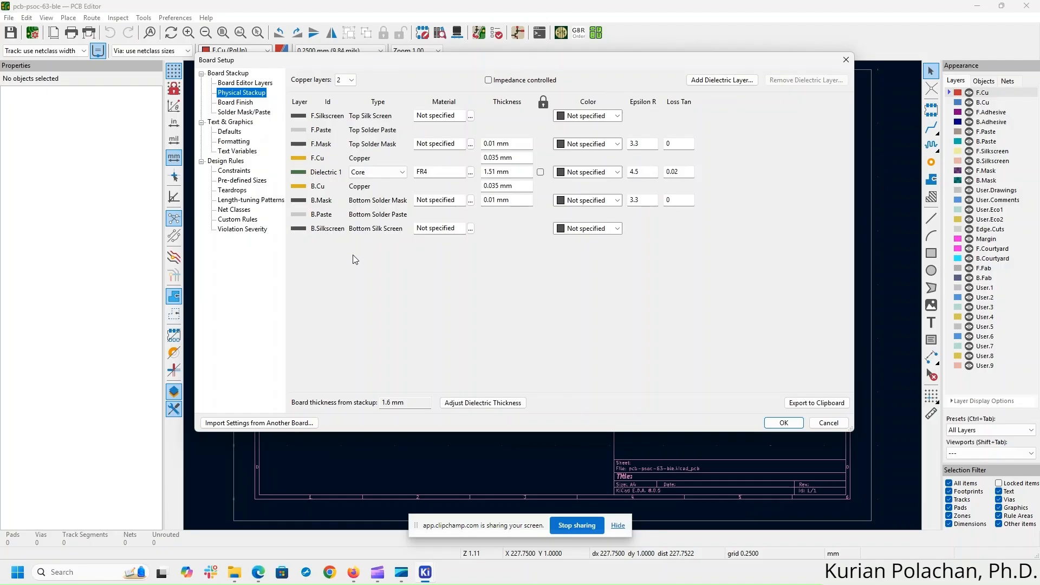
left_click(239, 171)
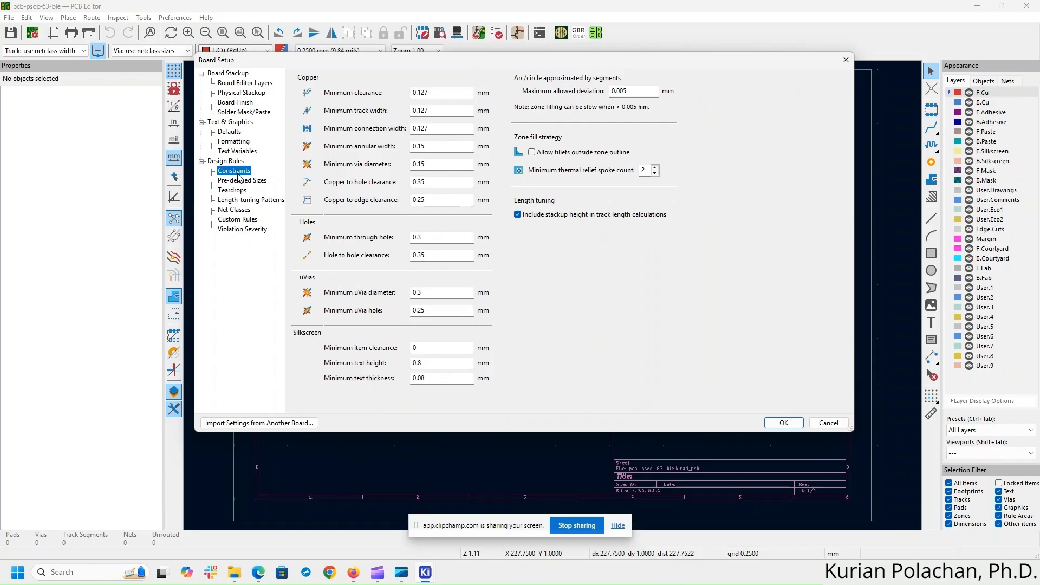
key("alt+Tab")
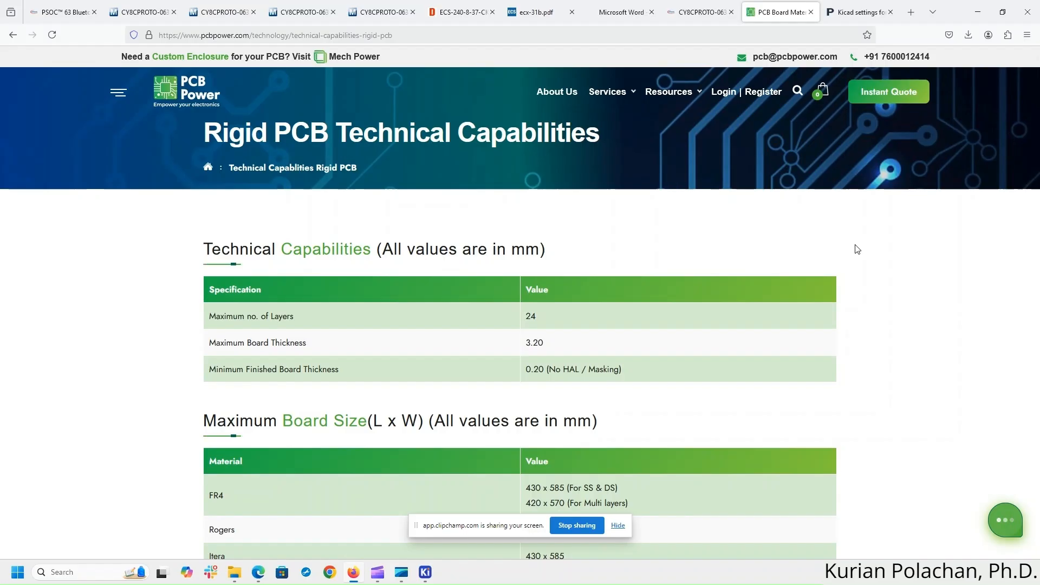
- Scroll the PCB Power rigid PCB capability tables down to the Legend and Scoring specifications
scroll(857, 249, "down", 2)
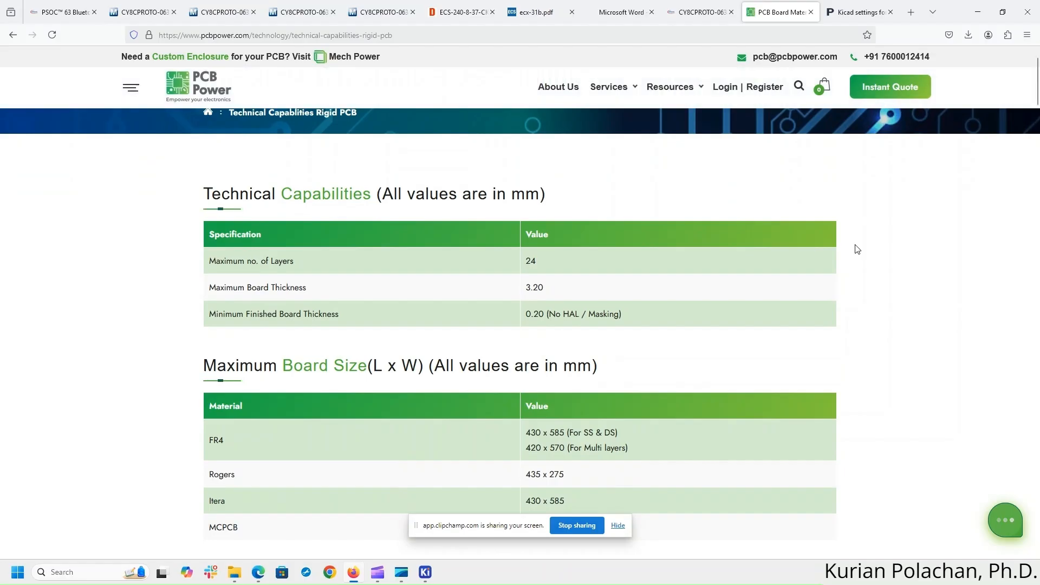
scroll(857, 248, "down", 7)
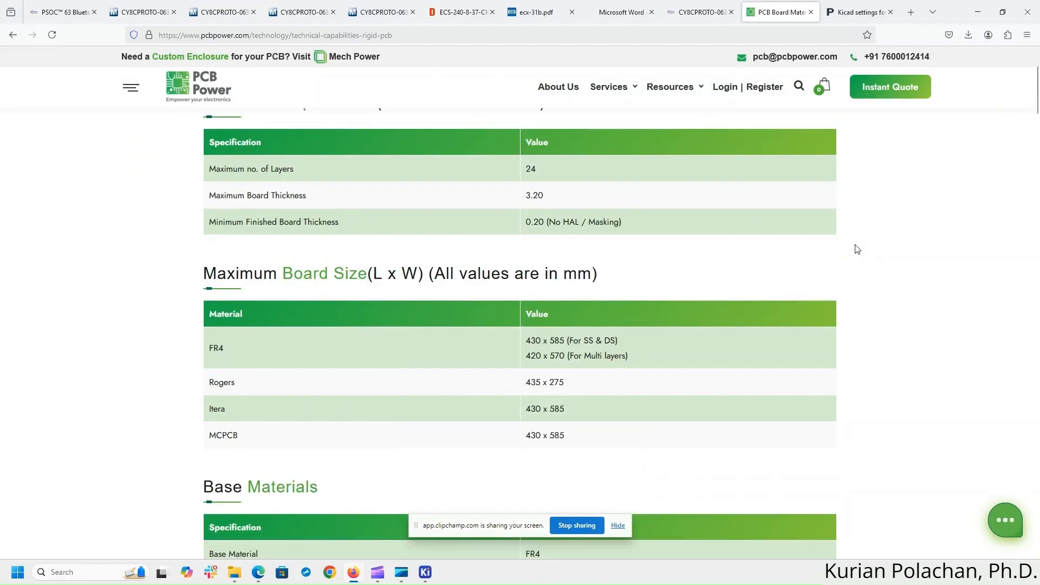
scroll(857, 249, "down", 2)
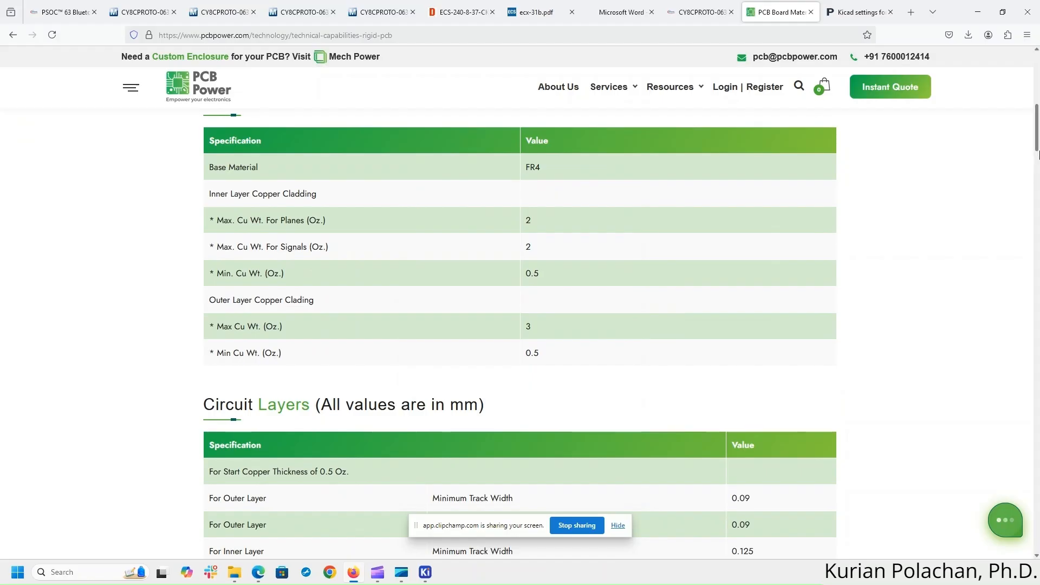
left_click_drag(1037, 145, 1038, 334)
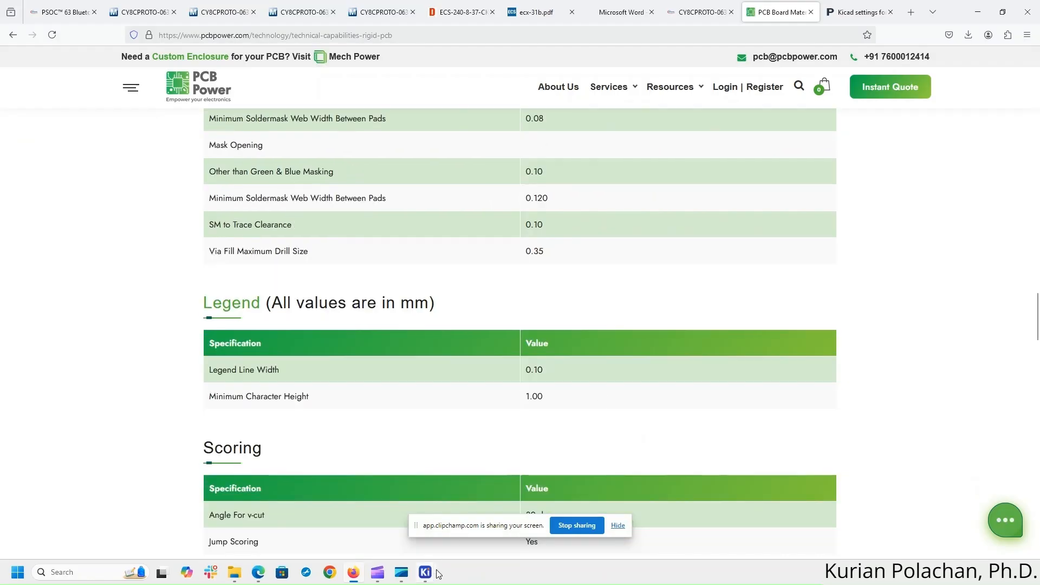
- Return to the PCB Editor and close Board Setup, accepting the new design-rule constraints
mouse_move(439, 578)
left_click(466, 529)
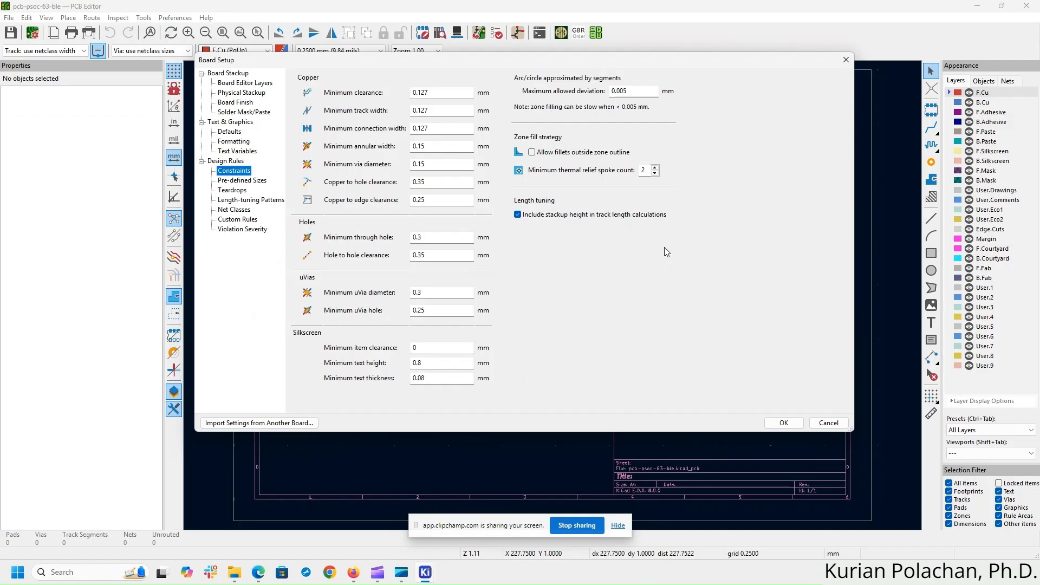
left_click(781, 427)
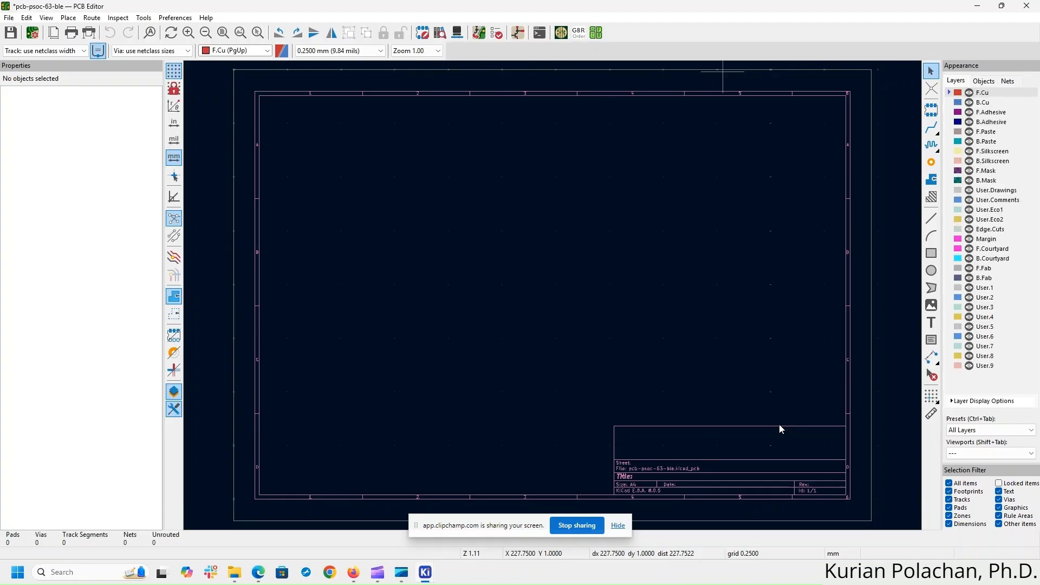
- Update the PCB from the schematic, importing 92 pads and 45 nets with 0 warnings and 0 errors
left_click(143, 18)
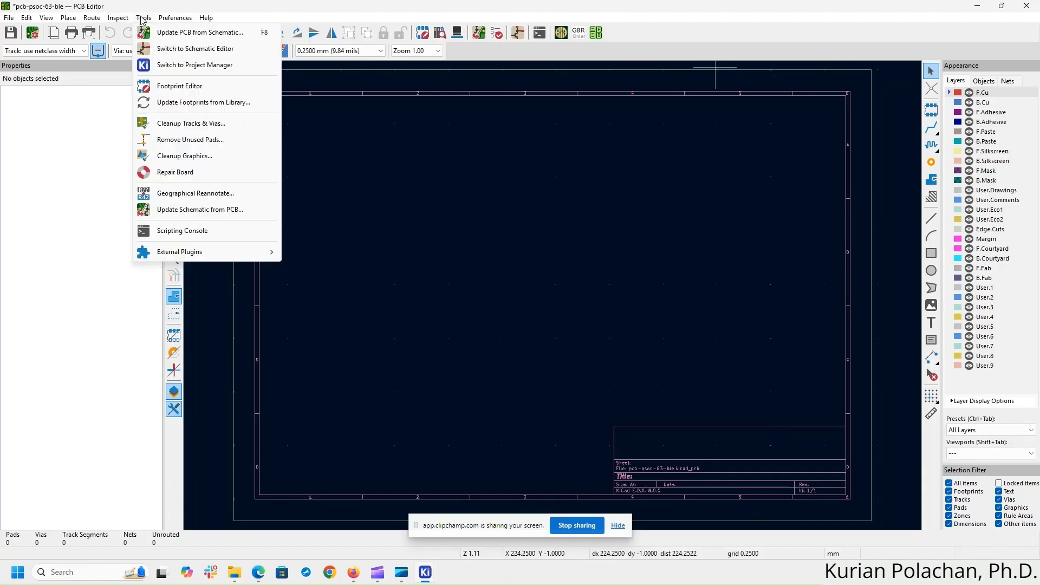
left_click(143, 19)
left_click(143, 18)
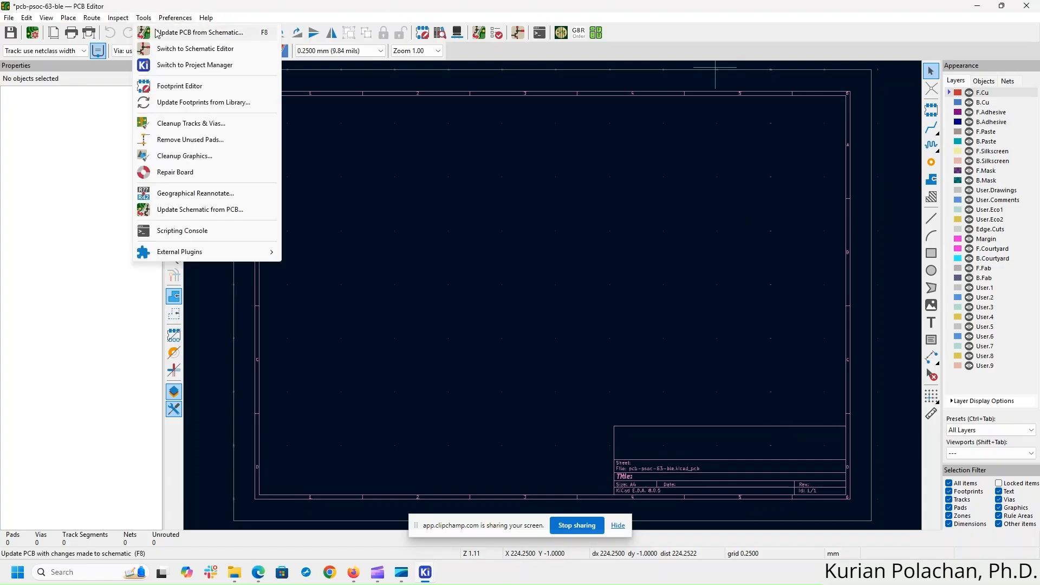
left_click(169, 33)
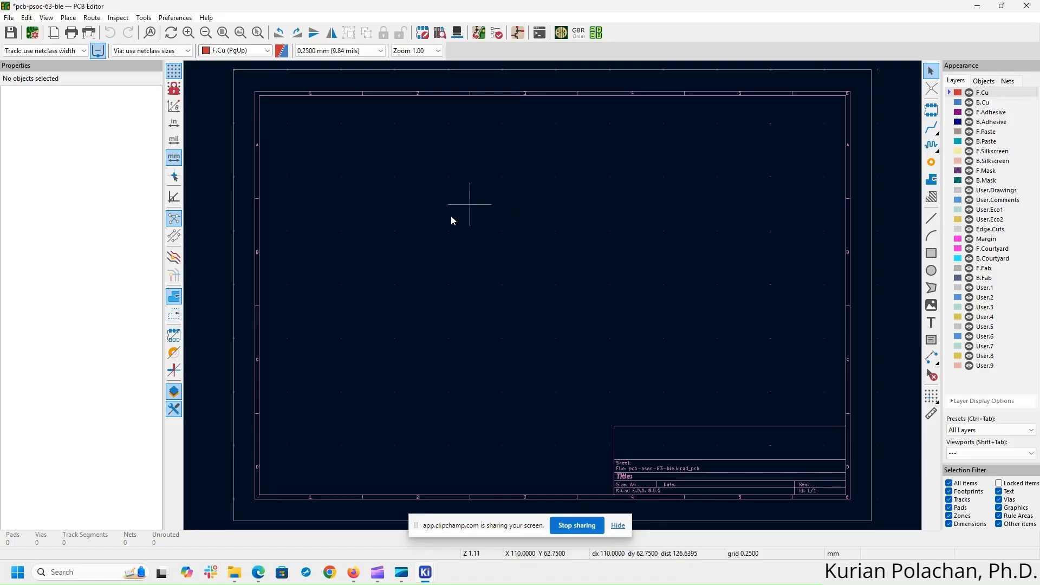
mouse_move(425, 572)
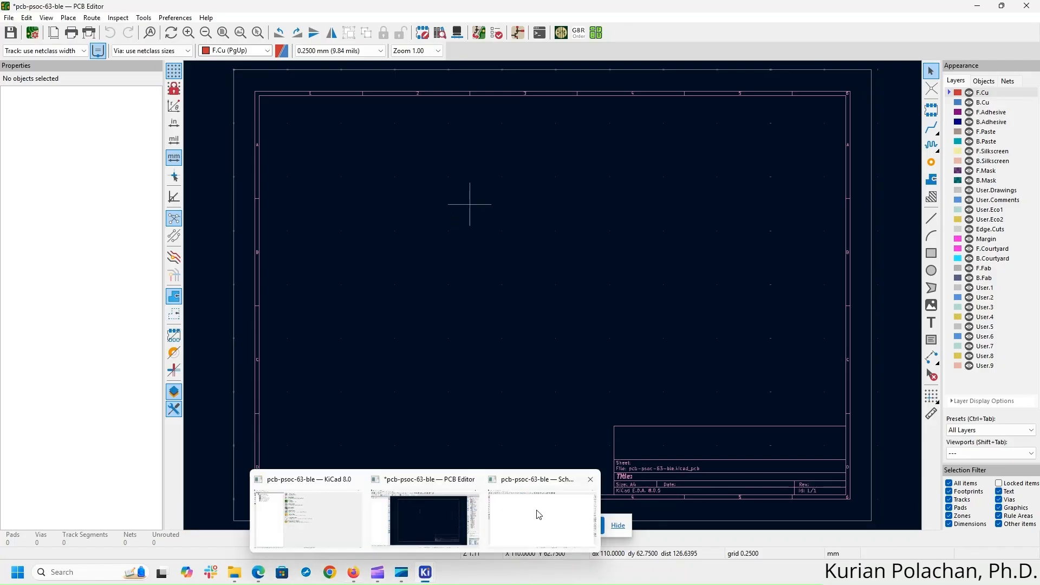
mouse_move(538, 513)
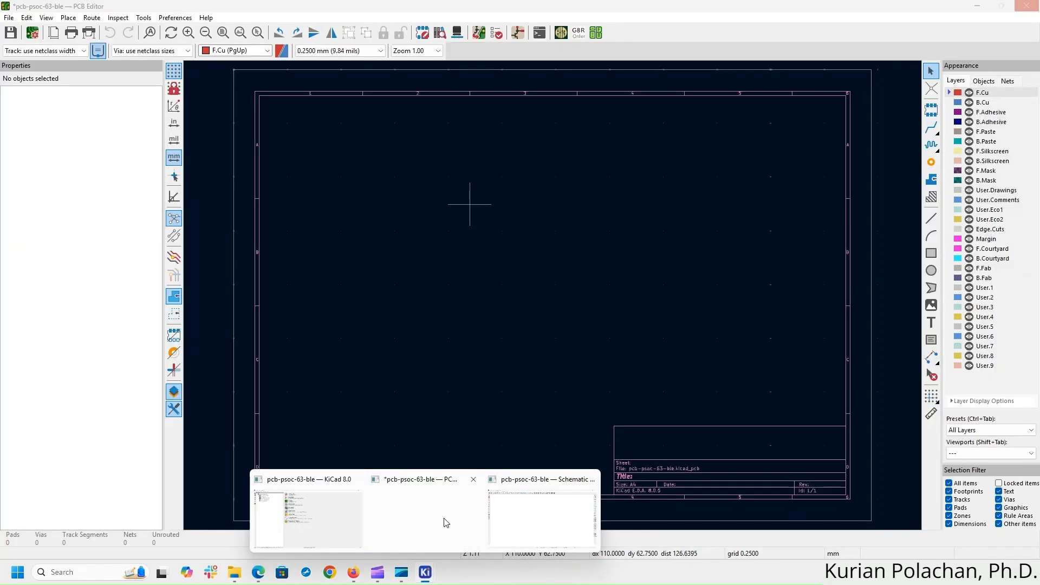
left_click(447, 519)
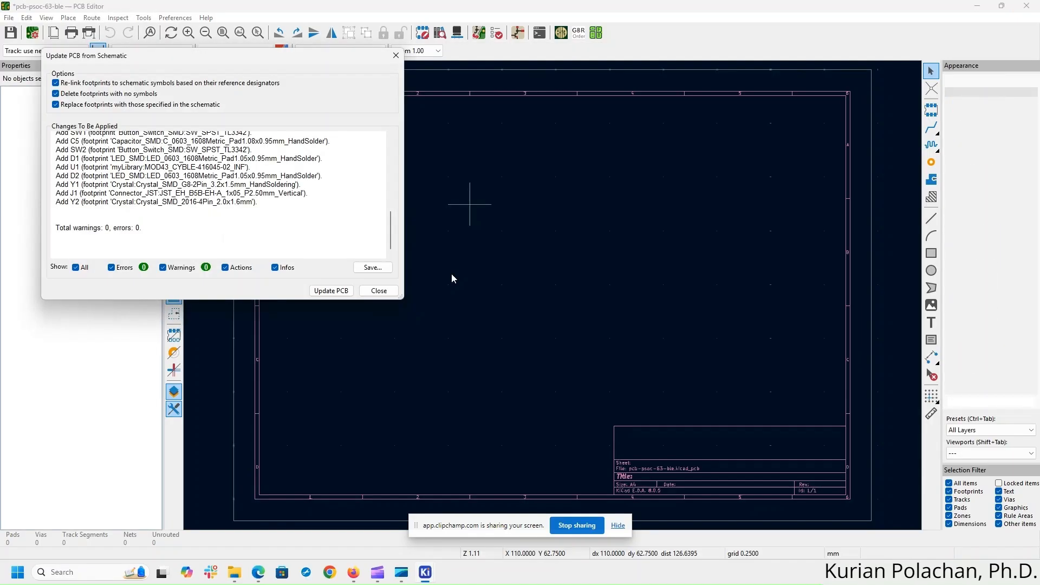
left_click(321, 294)
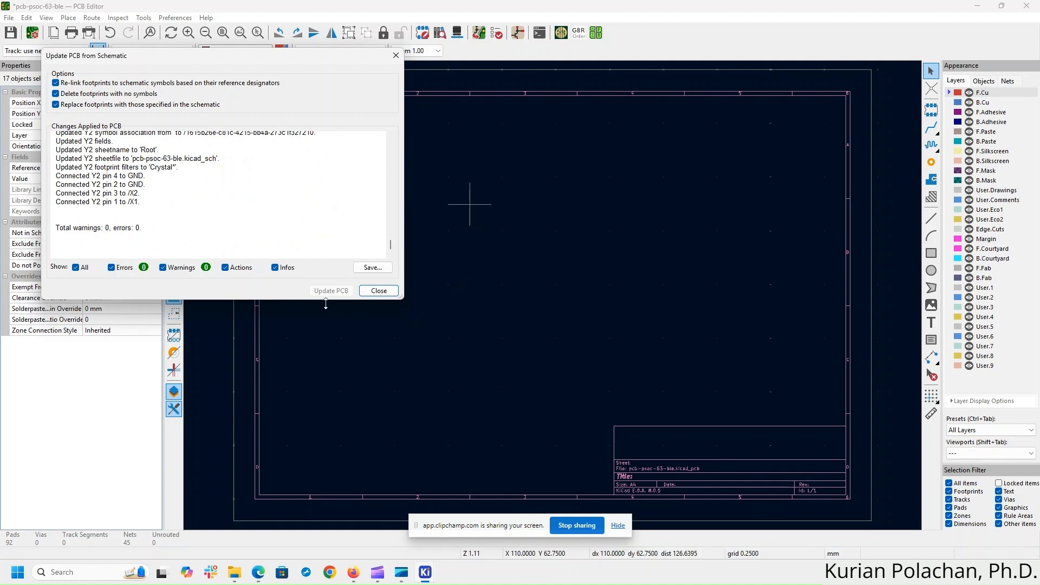
left_click(379, 290)
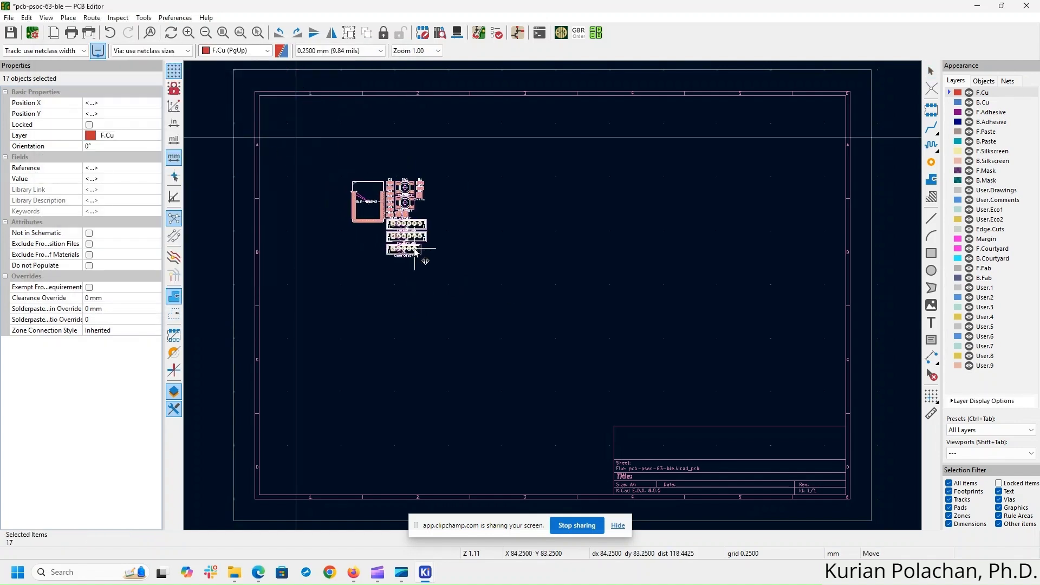
- Drop the imported footprints as one cluster at the sheet's upper-left and make Edge.Cuts the active layer
left_click(420, 255)
left_click(487, 264)
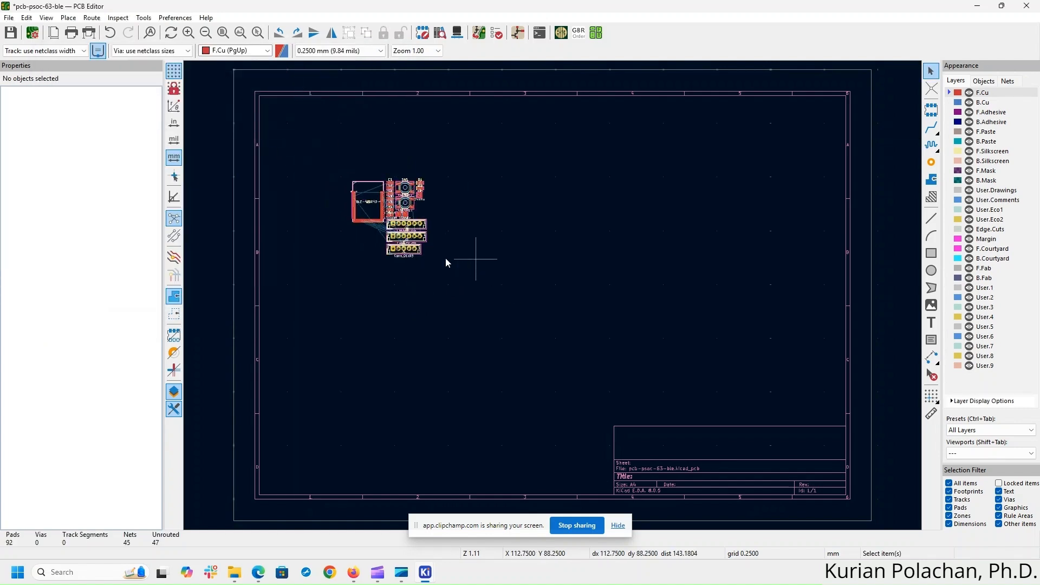
scroll(446, 258, "up", 5)
middle_click_drag(713, 280, 636, 288)
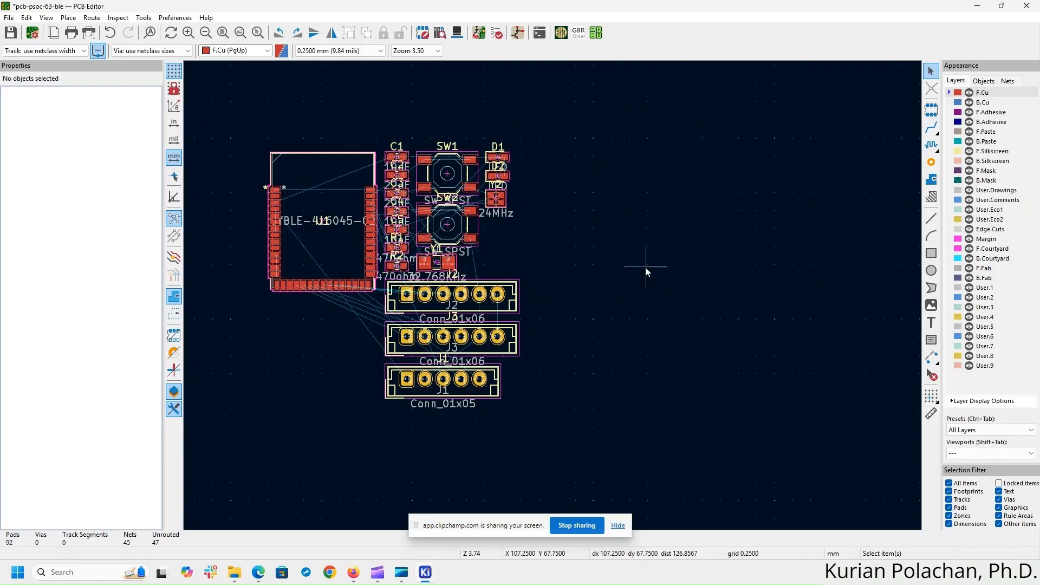
scroll(554, 296, "down", 3)
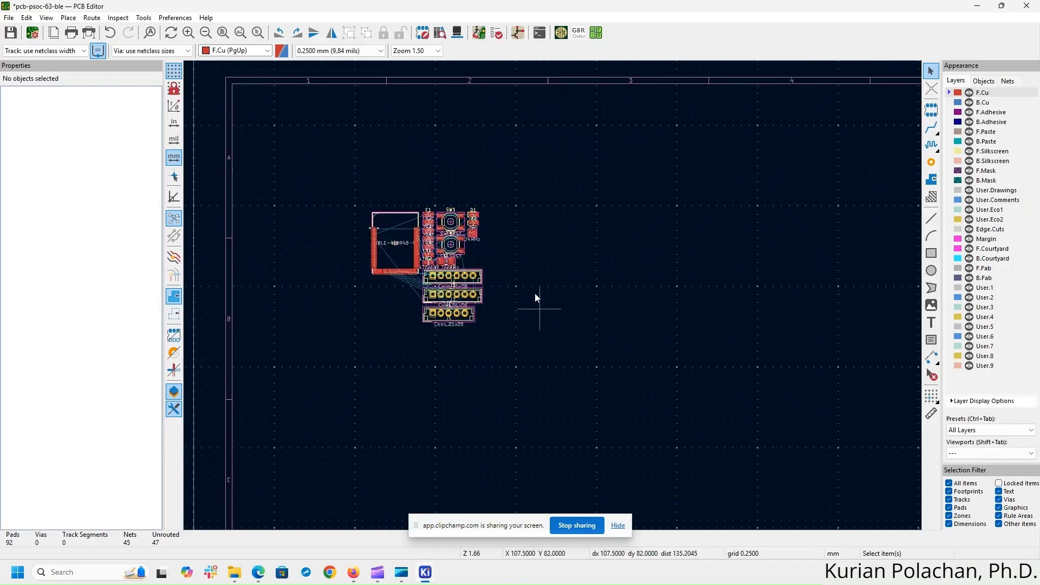
middle_click_drag(584, 312, 569, 308)
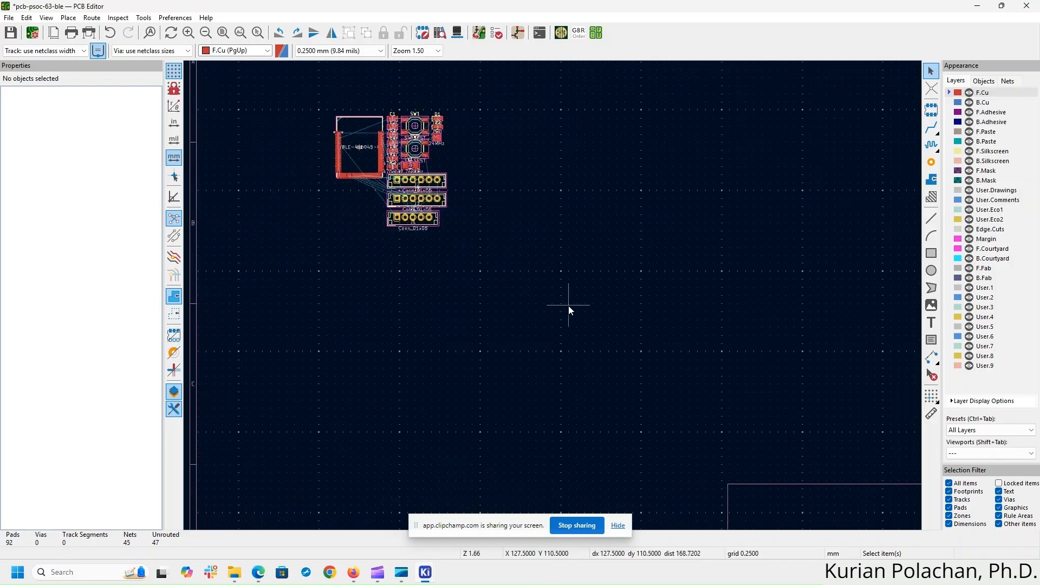
middle_click_drag(535, 222, 548, 171)
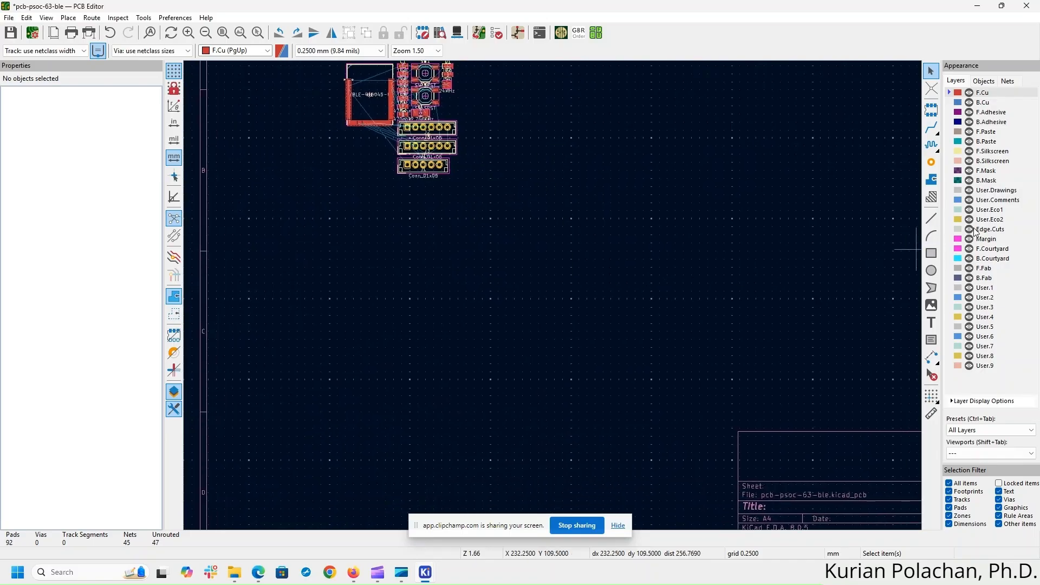
left_click(997, 230)
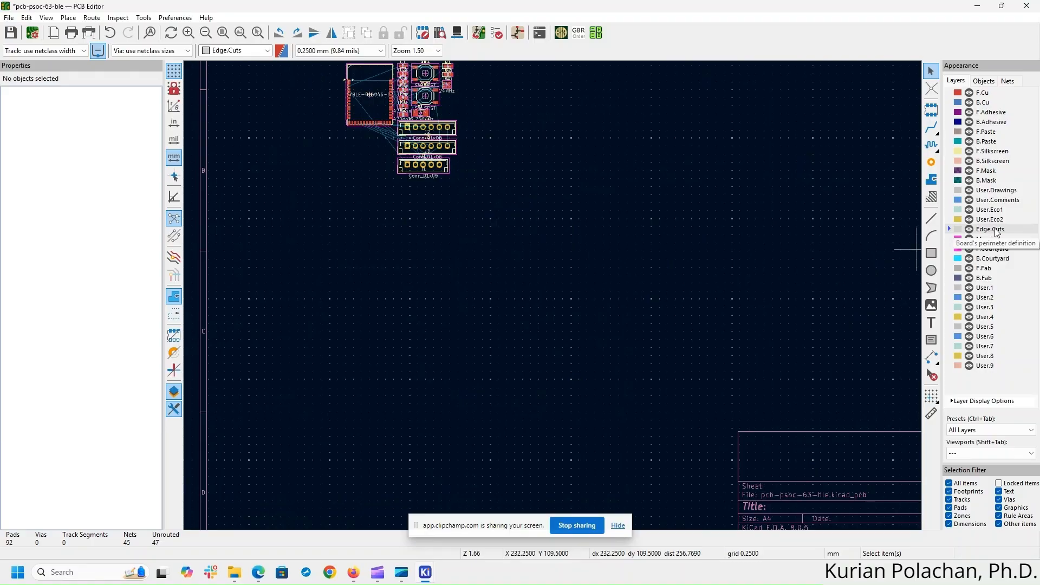
- Draw a rough rectangle on Edge.Cuts below the footprints
left_click(932, 253)
left_click(319, 265)
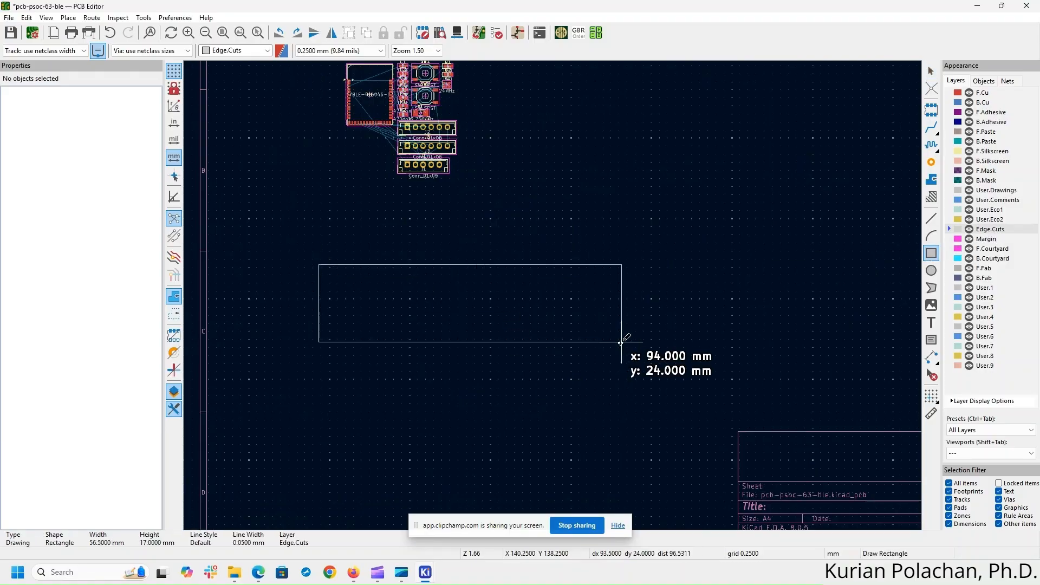
left_click(621, 343)
key("Escape")
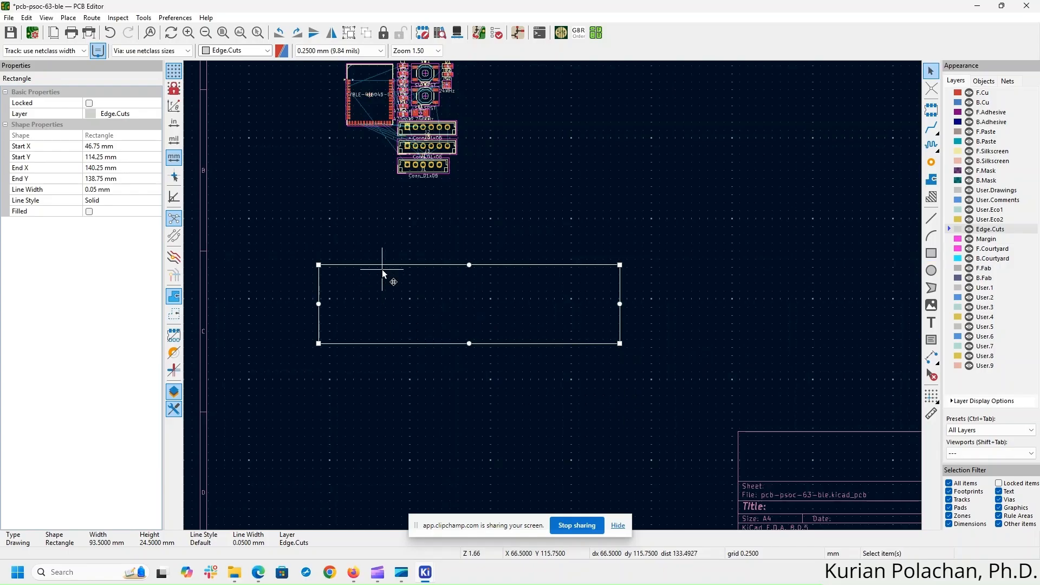
- Size the rectangle to exactly 40 mm high and 75 mm wide
double_click(386, 266)
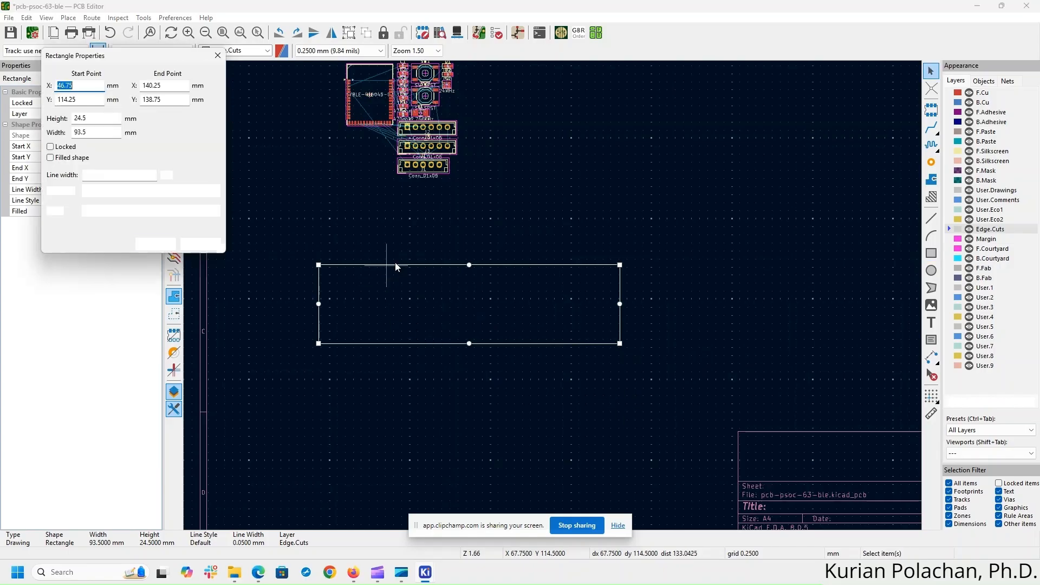
left_click(88, 118)
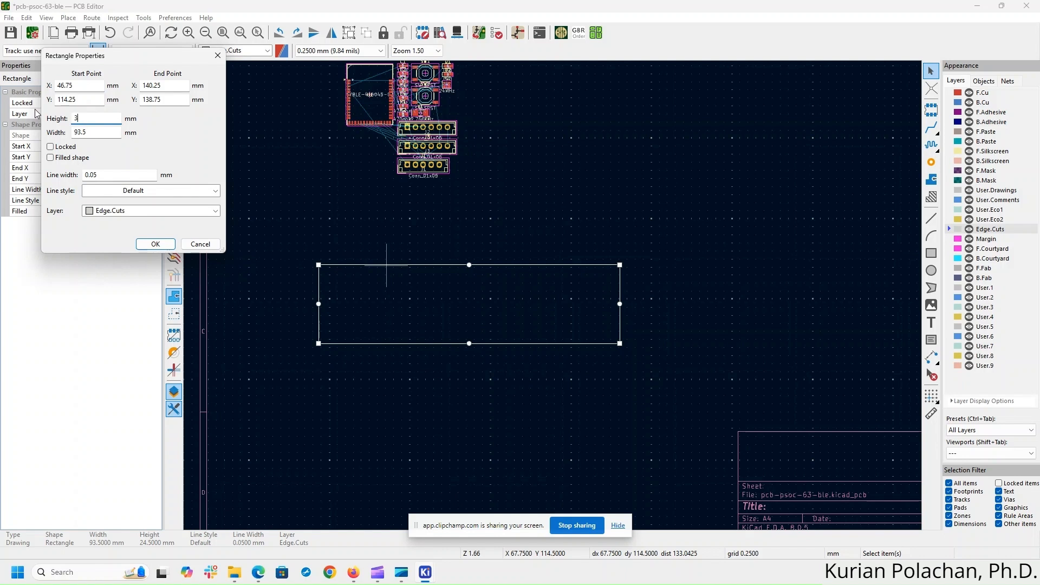
key("Tab")
left_click(89, 117)
type("40")
key("Tab")
type("75")
key("Return")
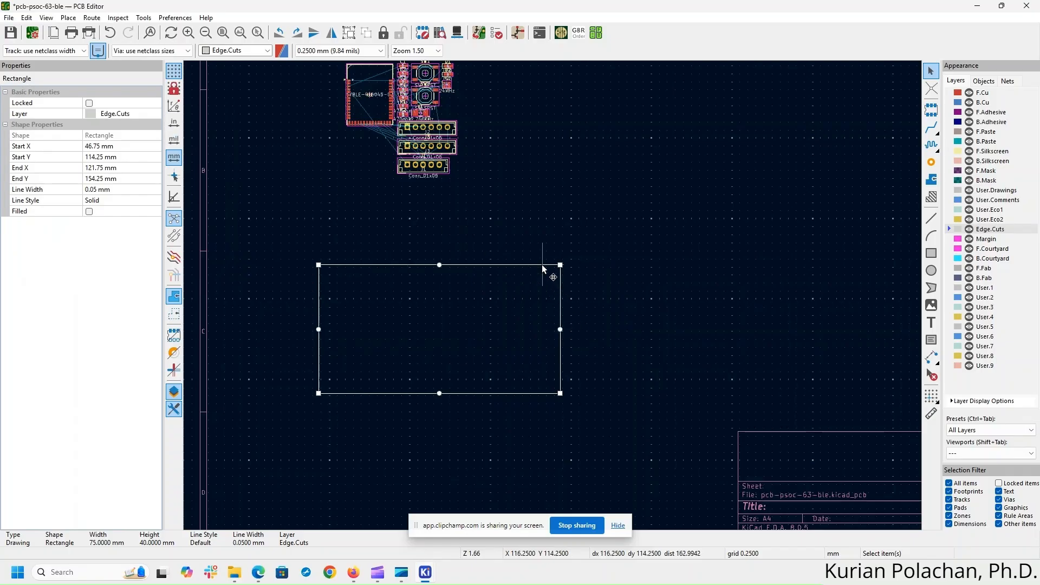
- Move the outline so it spans (75, 99.75) to (150, 139.75) mm
key("m")
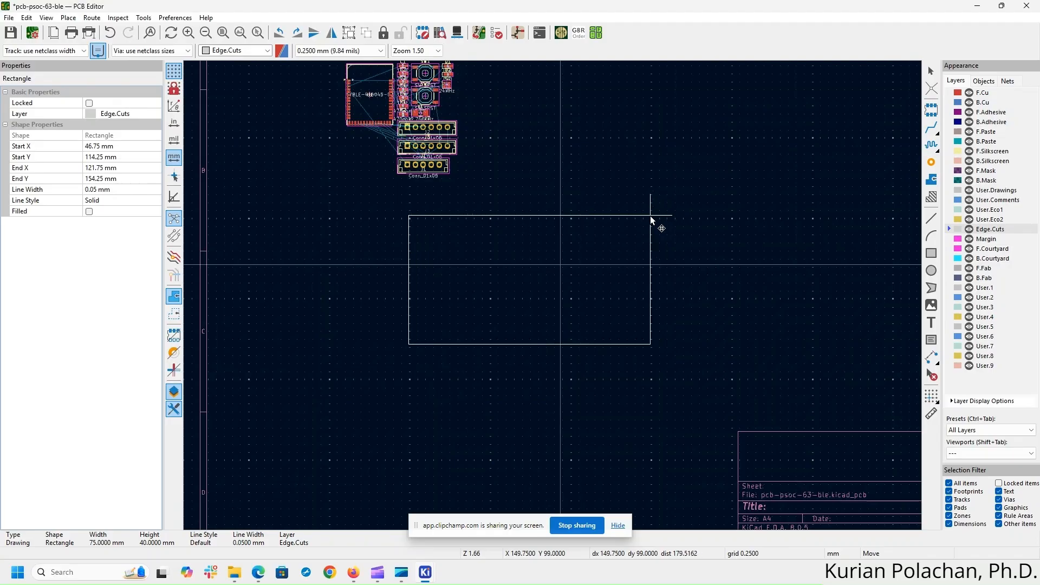
left_click(651, 218)
scroll(659, 234, "up", 5)
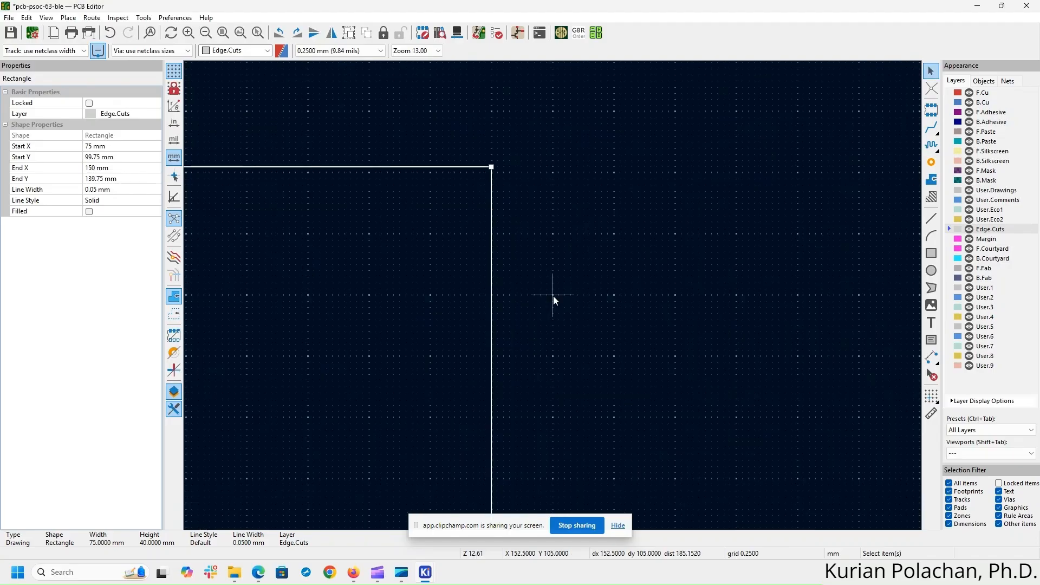
scroll(553, 296, "down", 6)
middle_click_drag(526, 249, 557, 220)
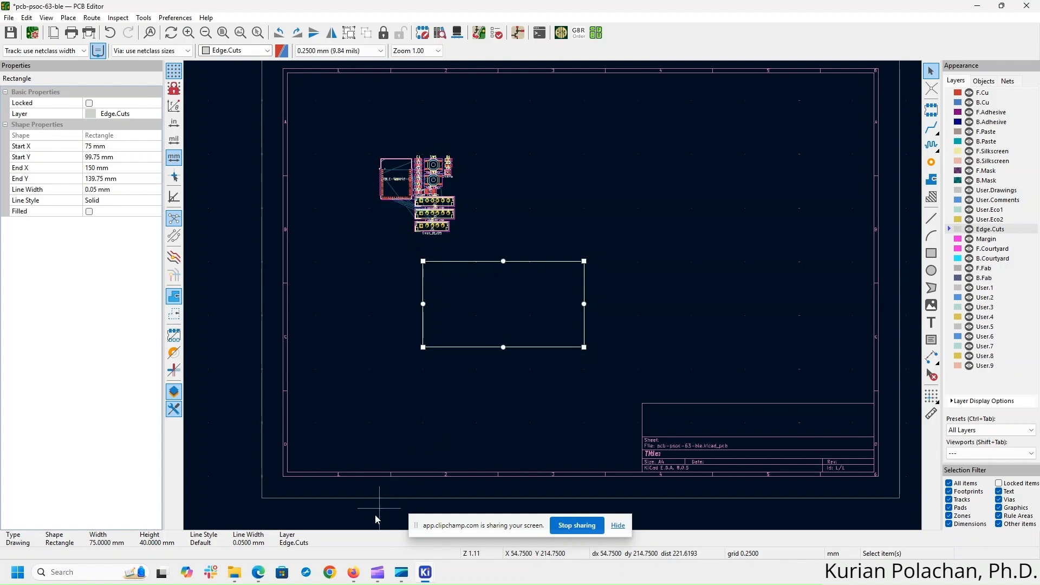
left_click(354, 572)
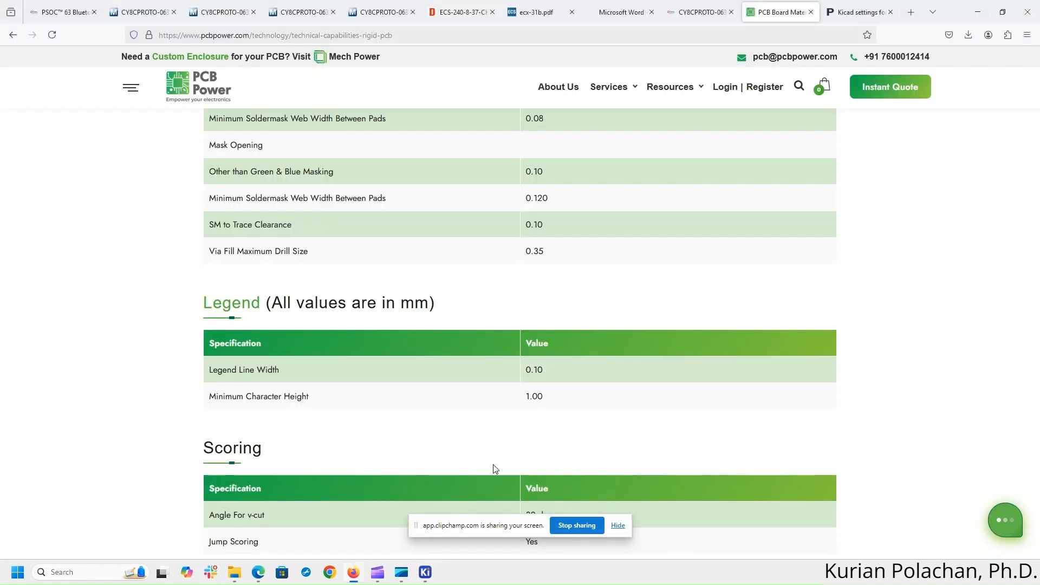
- View the Kit Contents board photo in the CY8CPROTO-063-BLE datasheet, then return to KiCad
left_click(304, 12)
left_click(232, 12)
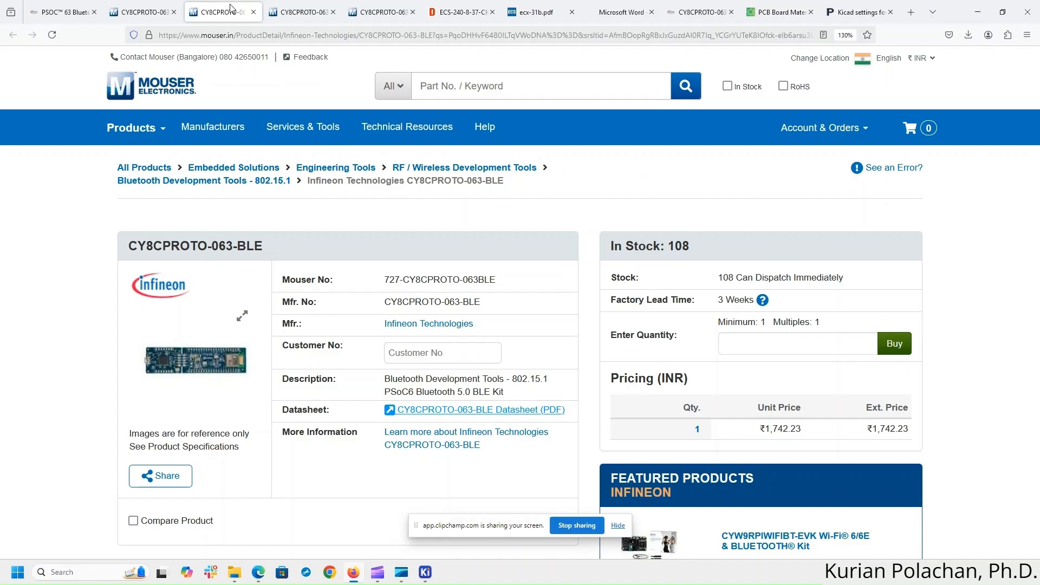
left_click(142, 12)
left_click(379, 12)
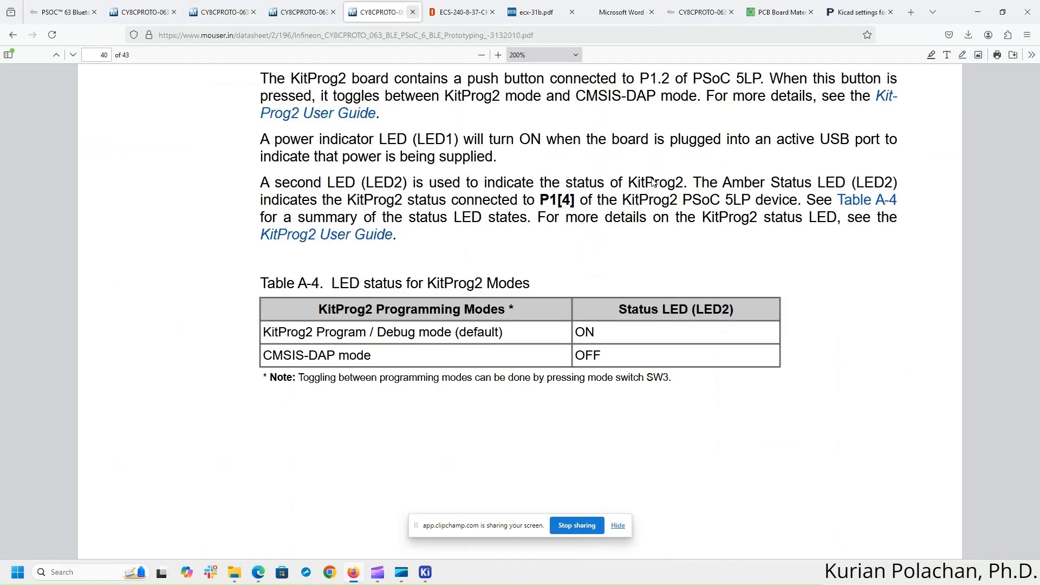
scroll(653, 182, "up", 1)
left_click_drag(1036, 513, 1036, 166)
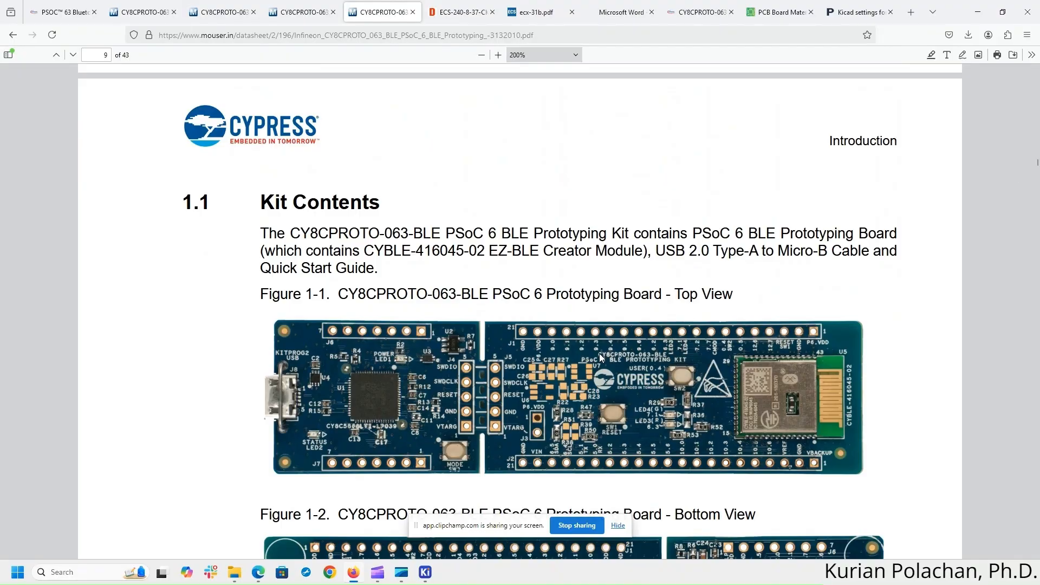
scroll(599, 357, "down", 1)
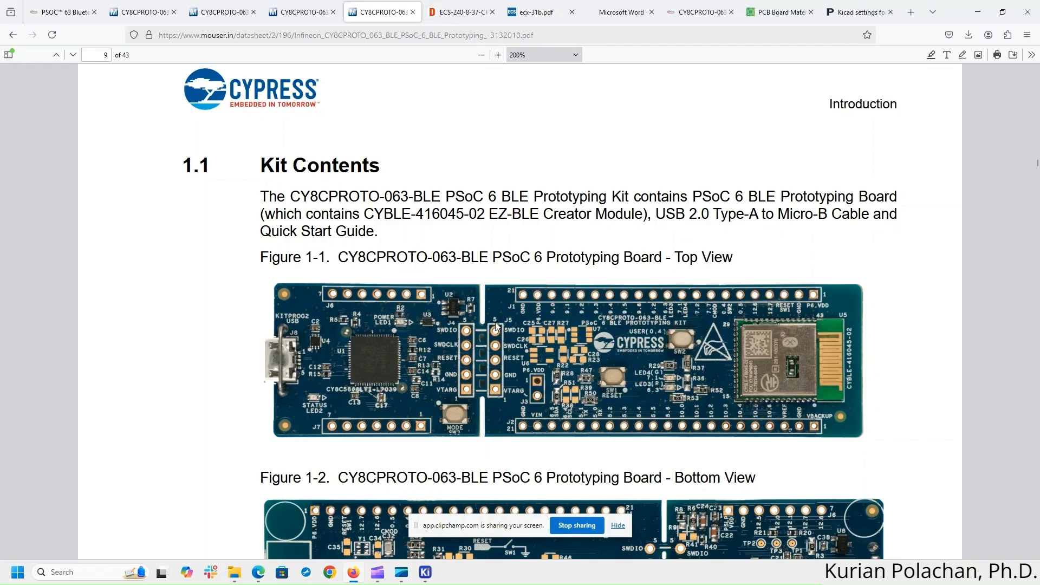
key("alt+Tab")
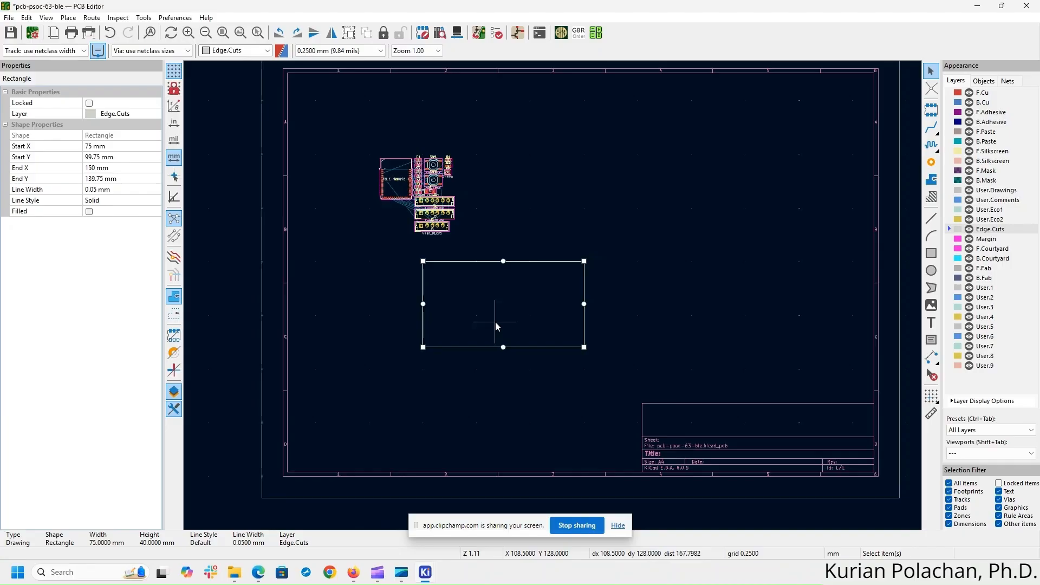
- Move connector J1 into the outline near its left edge, rotated upright
scroll(553, 295, "up", 5)
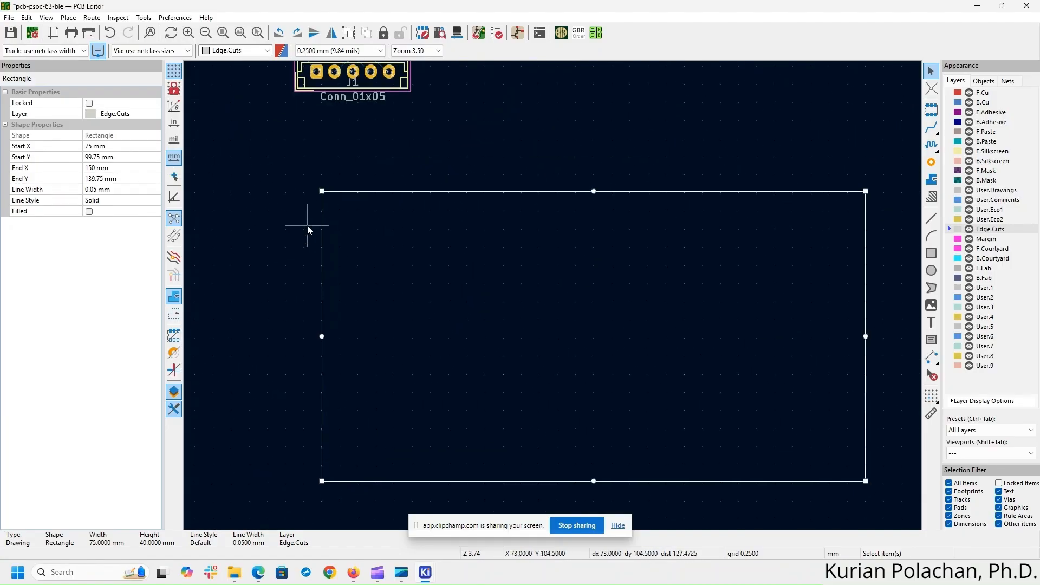
left_click_drag(385, 86, 383, 297)
key("r")
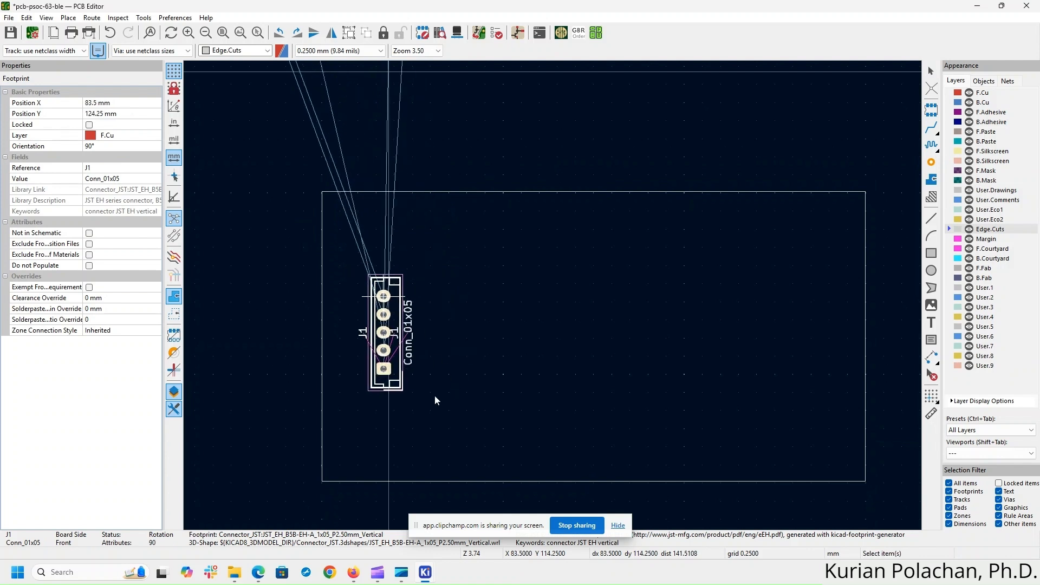
scroll(372, 425, "up", 2)
scroll(602, 272, "up", 1)
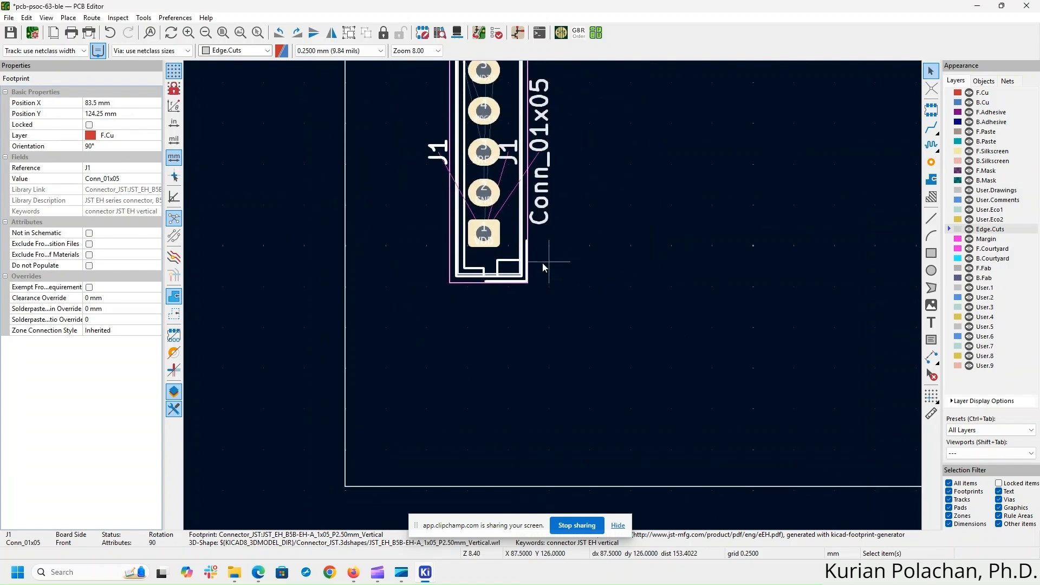
left_click_drag(505, 239, 380, 296)
key("alt+Tab")
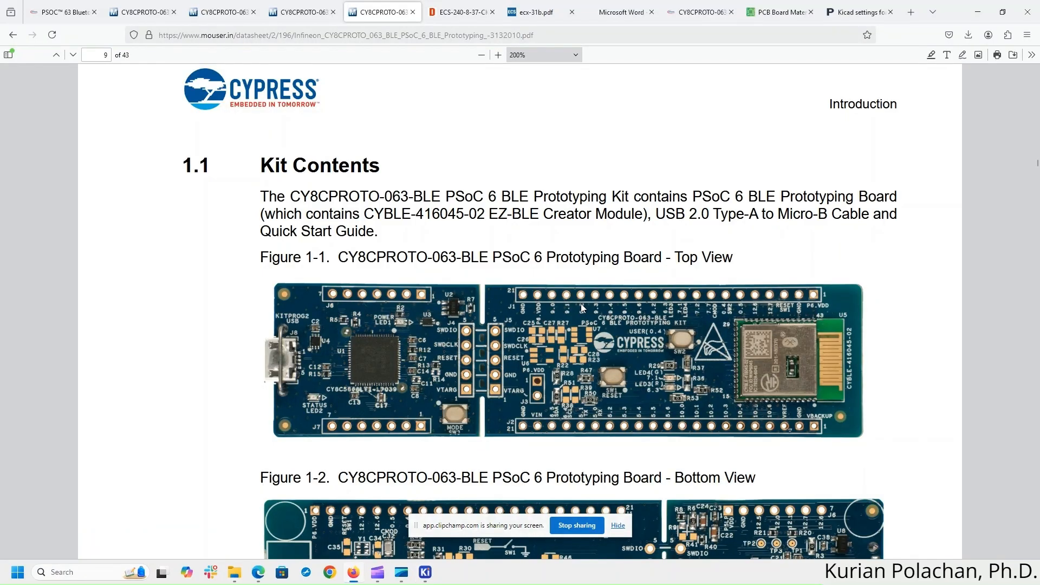
key("alt+Tab")
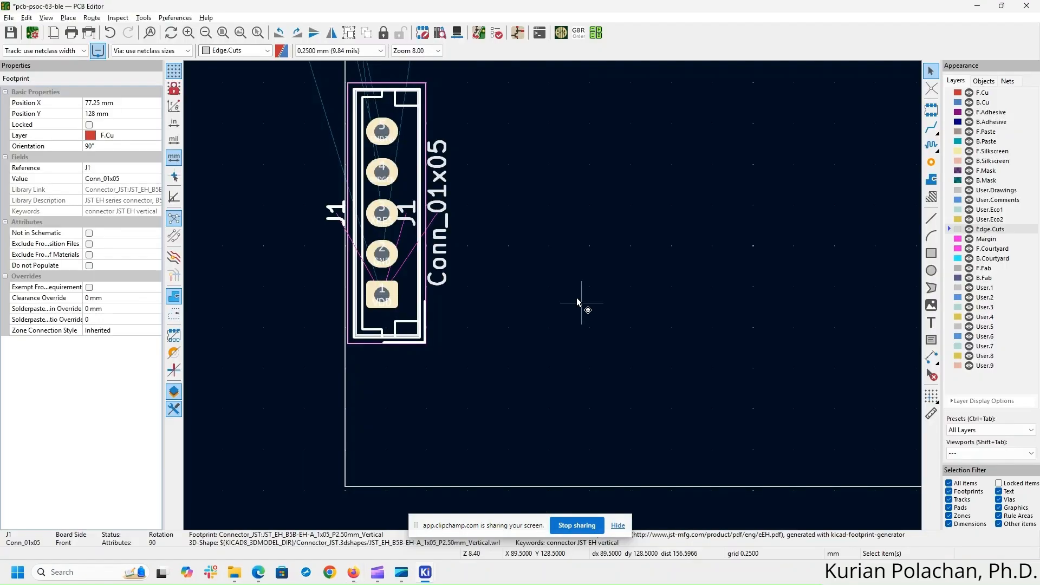
- Move J1's reference label below the footprint
left_click(512, 251)
left_click(335, 216)
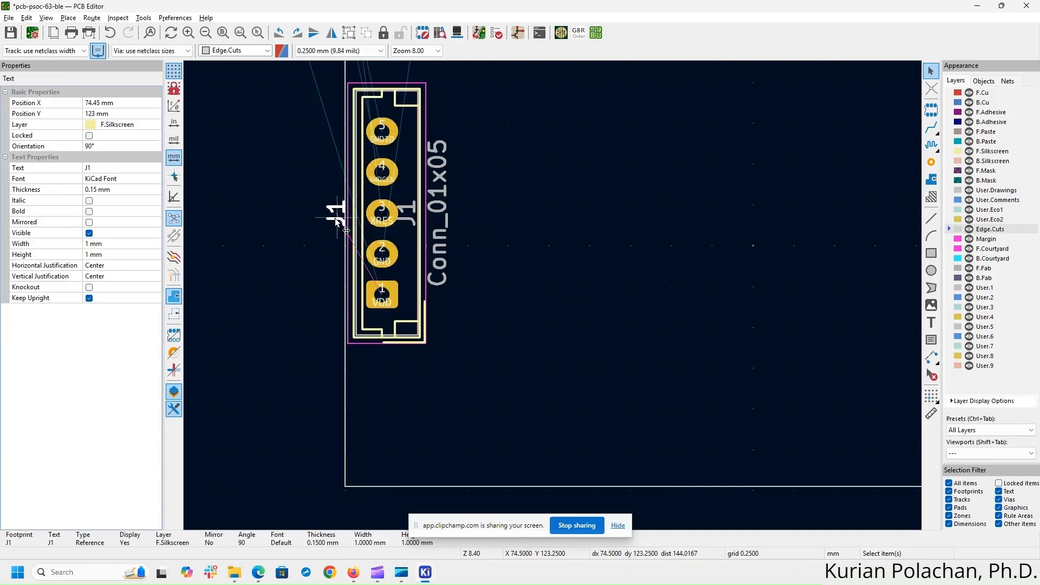
left_click_drag(336, 221, 388, 366)
left_click(566, 248)
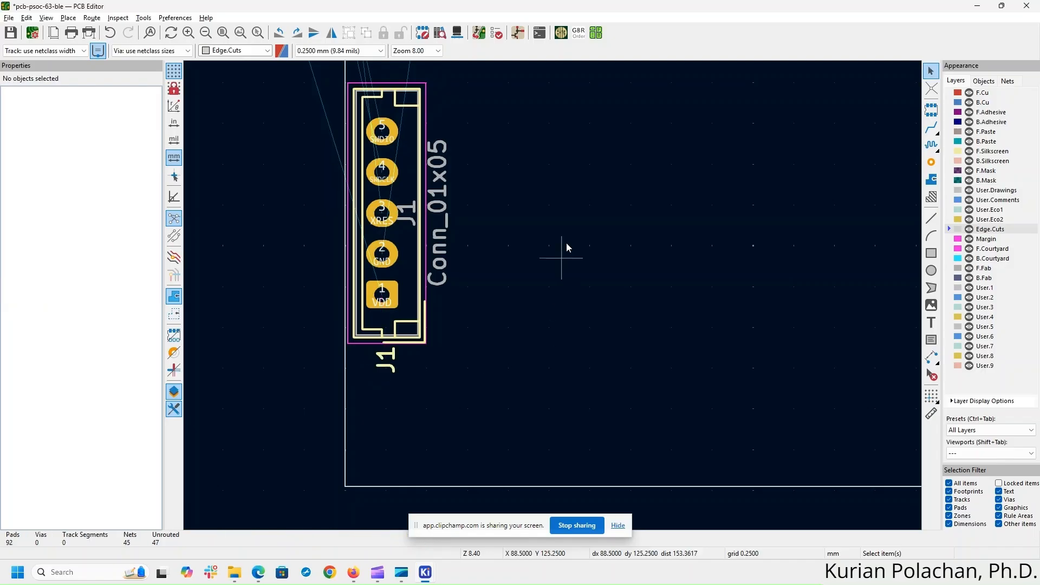
- Fine-tune J1 to X 77 mm, Y 124.5 mm inside the outline's left edge
left_click(416, 278)
left_click_drag(416, 279, 377, 296)
scroll(378, 295, "down", 2)
scroll(670, 287, "down", 1)
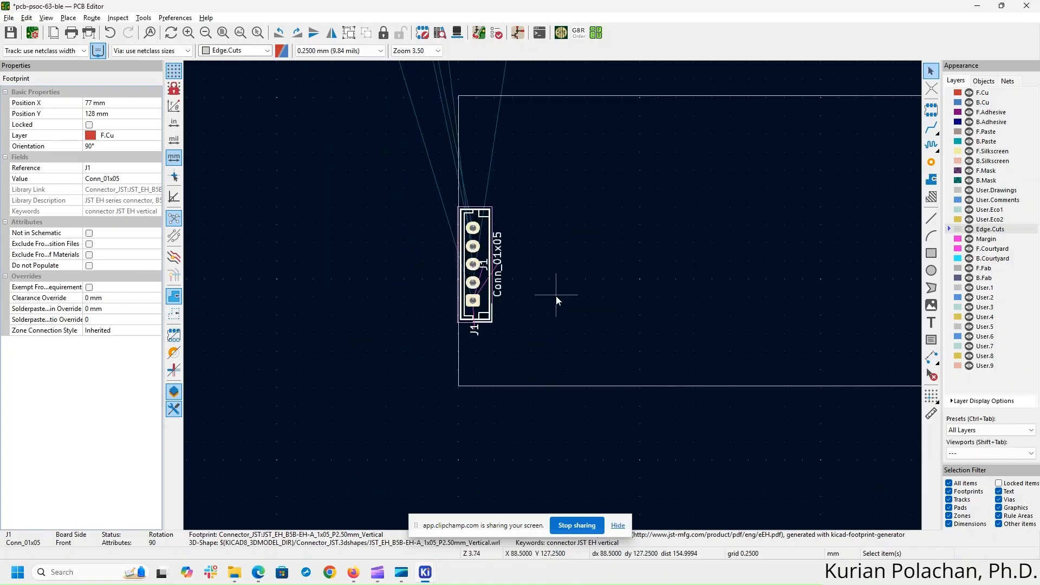
middle_click_drag(556, 296, 397, 335)
scroll(338, 337, "up", 2)
scroll(530, 296, "down", 1)
middle_click_drag(742, 286, 532, 333)
scroll(532, 332, "down", 1)
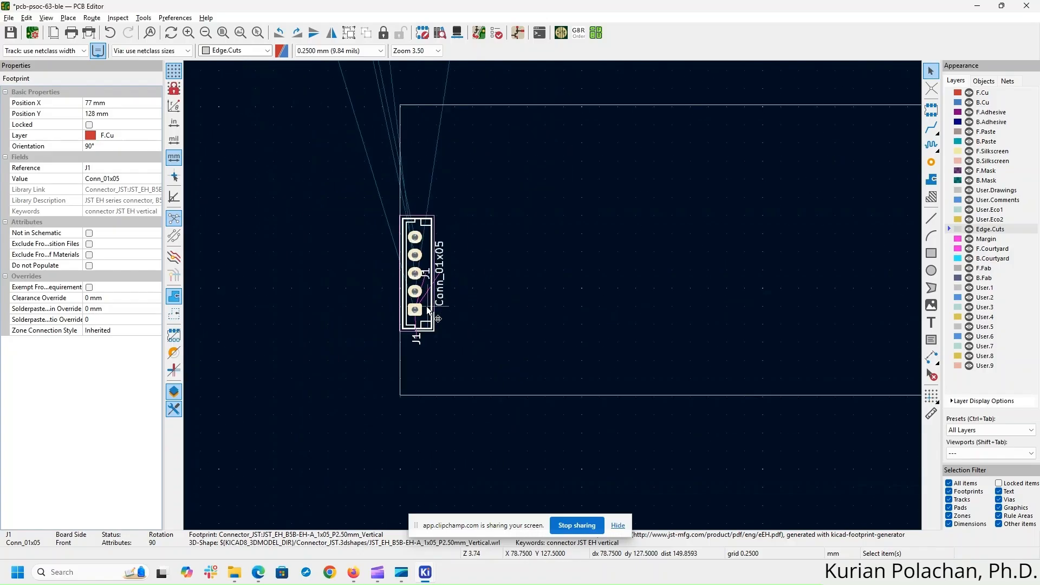
left_click_drag(433, 305, 415, 285)
left_click(594, 289)
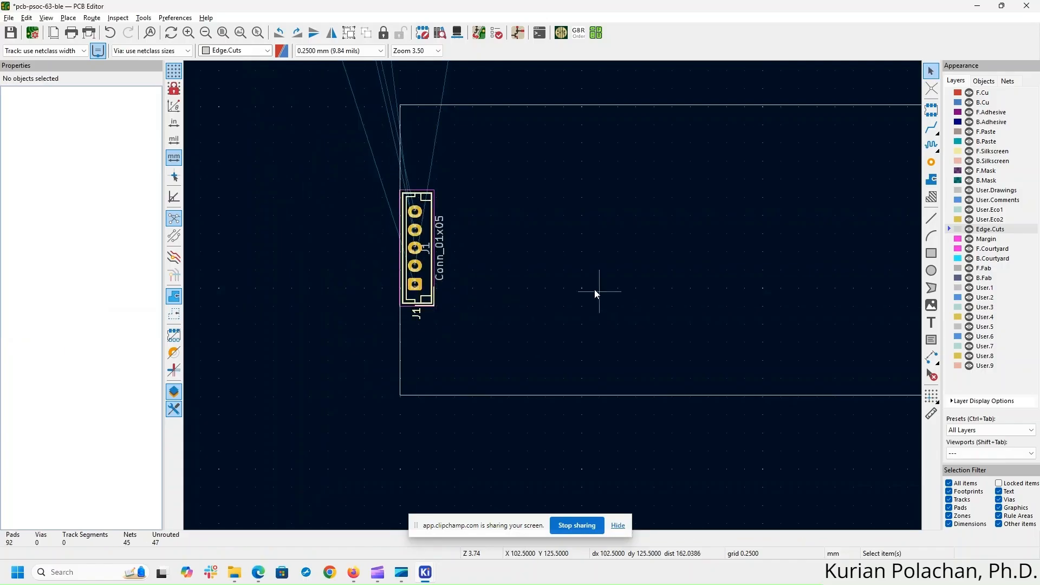
left_click(477, 308)
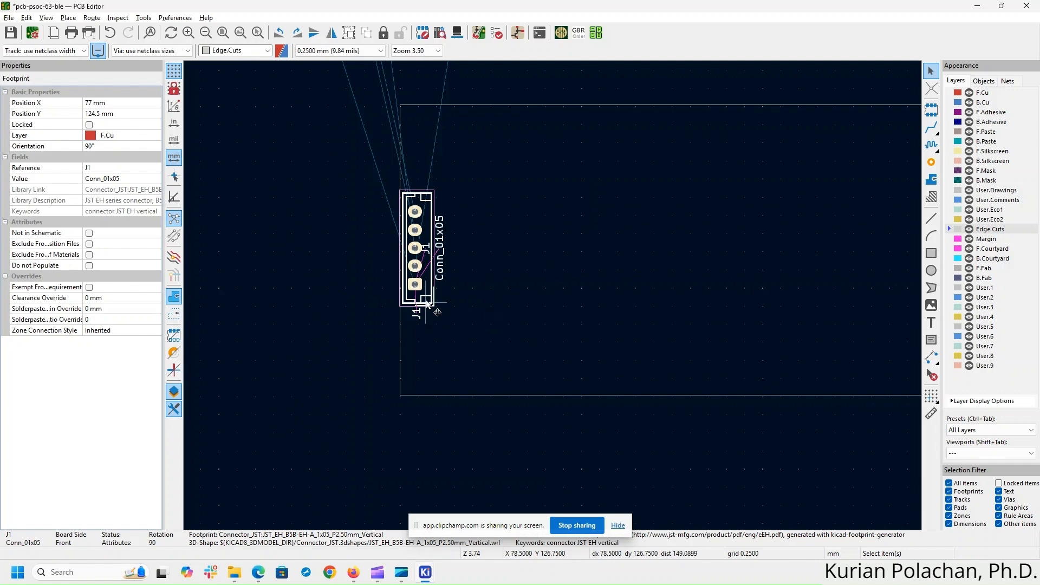
scroll(421, 294, "up", 6)
- Re-place J1 at its adjusted left-edge position
key("m")
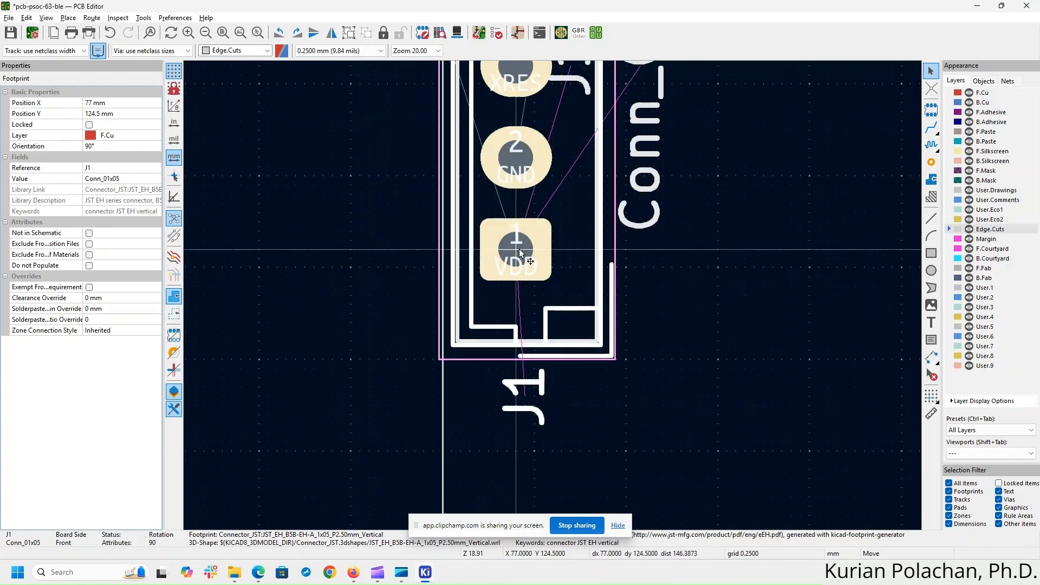
left_click(581, 261)
scroll(581, 261, "down", 8)
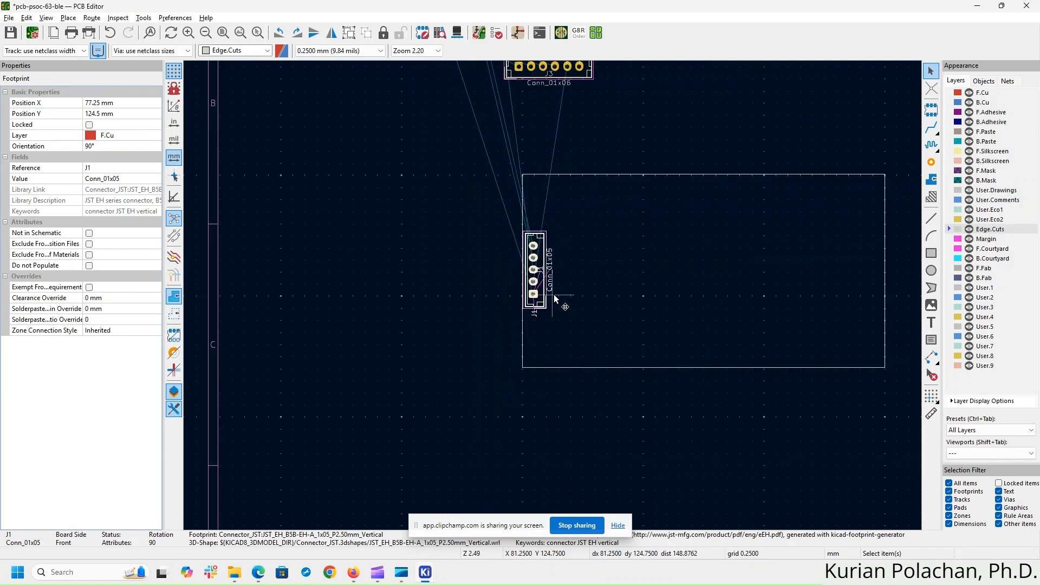
- Place connector J3 rotated 180° along the board outline's top edge
middle_click_drag(553, 294, 449, 307)
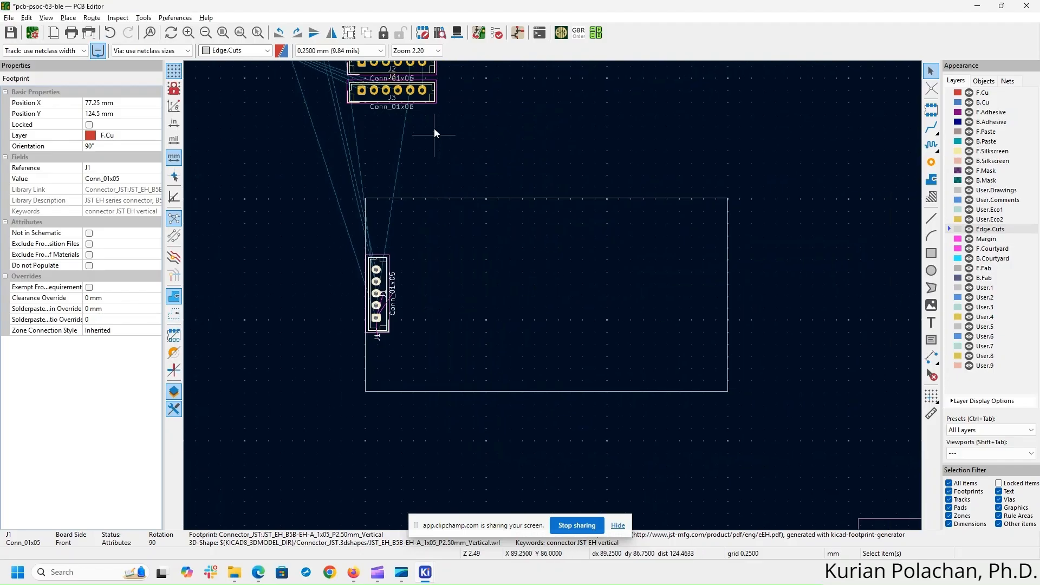
left_click_drag(423, 96, 487, 216)
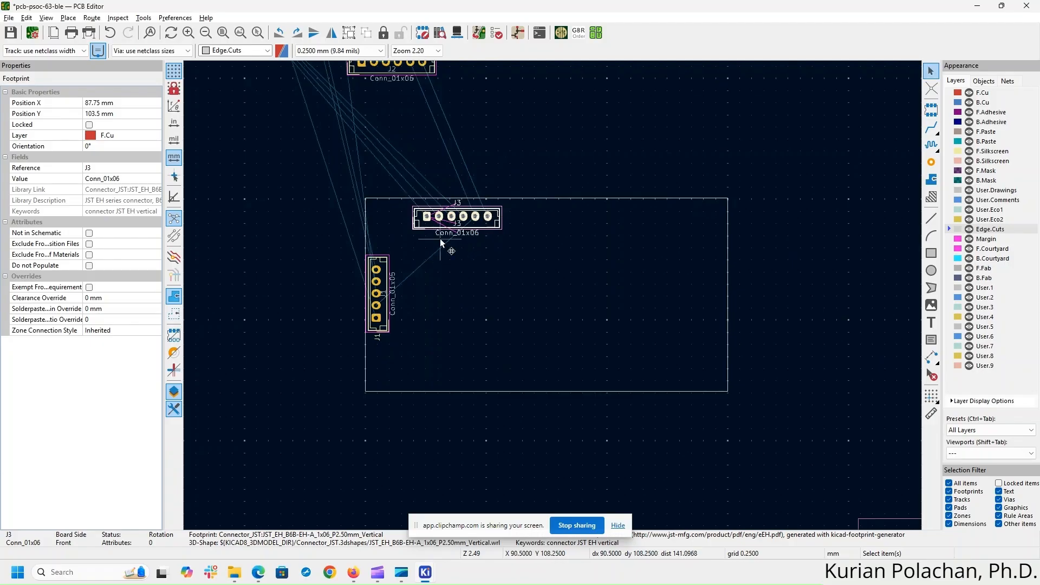
key("alt+Tab")
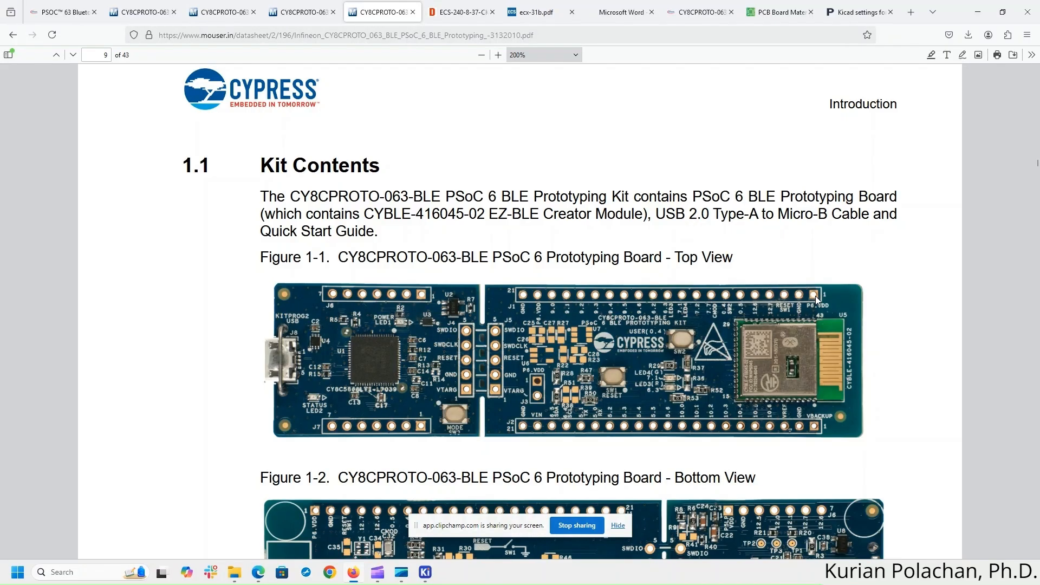
key("alt+Tab")
scroll(550, 276, "up", 4)
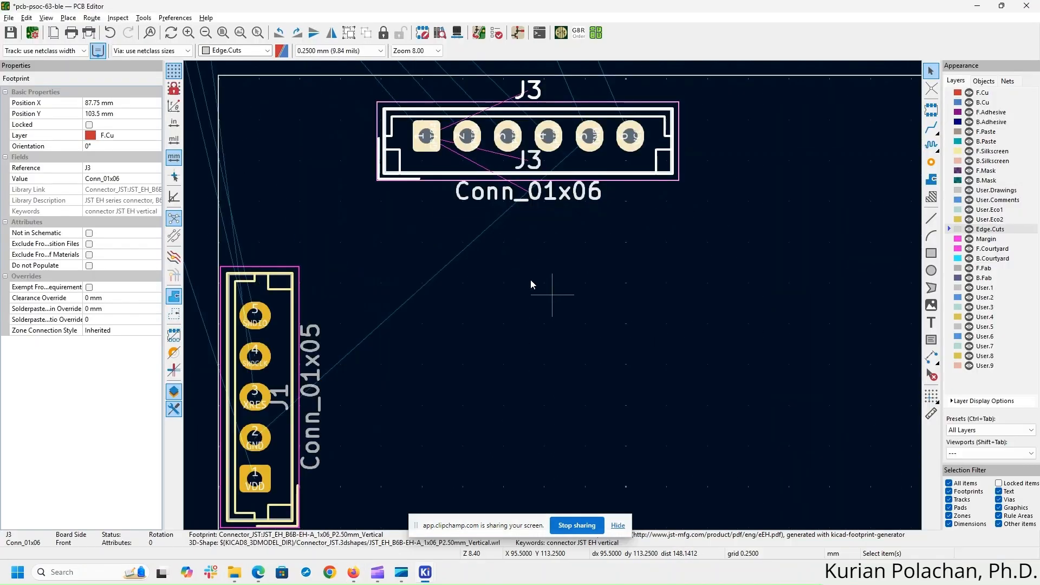
scroll(552, 293, "down", 2)
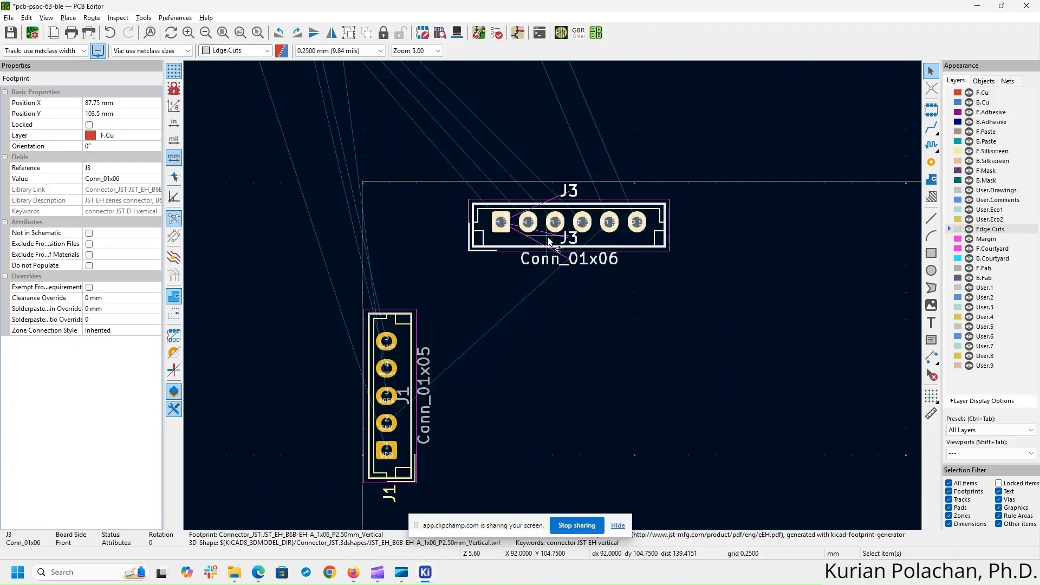
key("r")
key("r")
key("m")
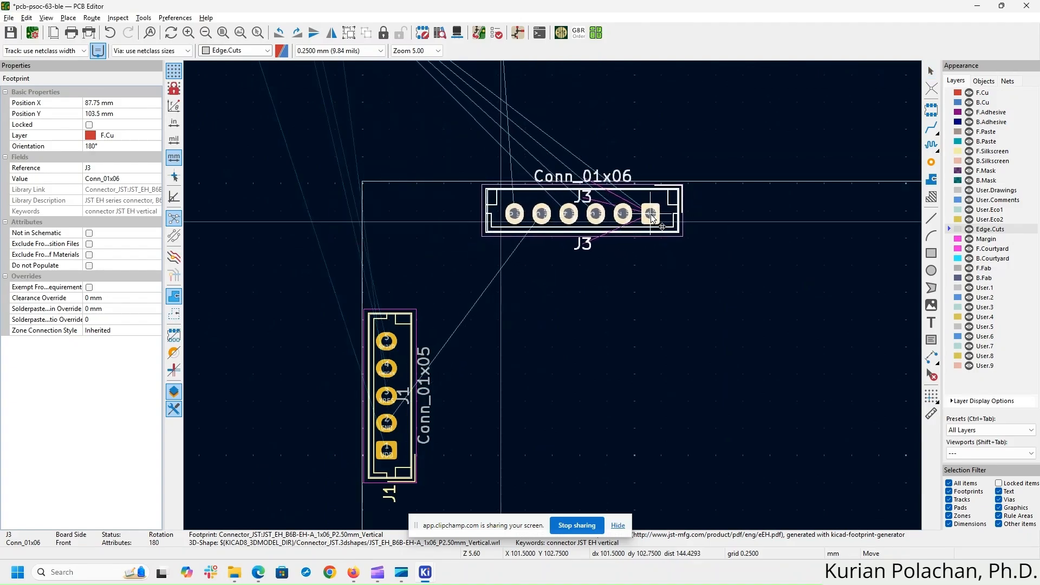
left_click(651, 218)
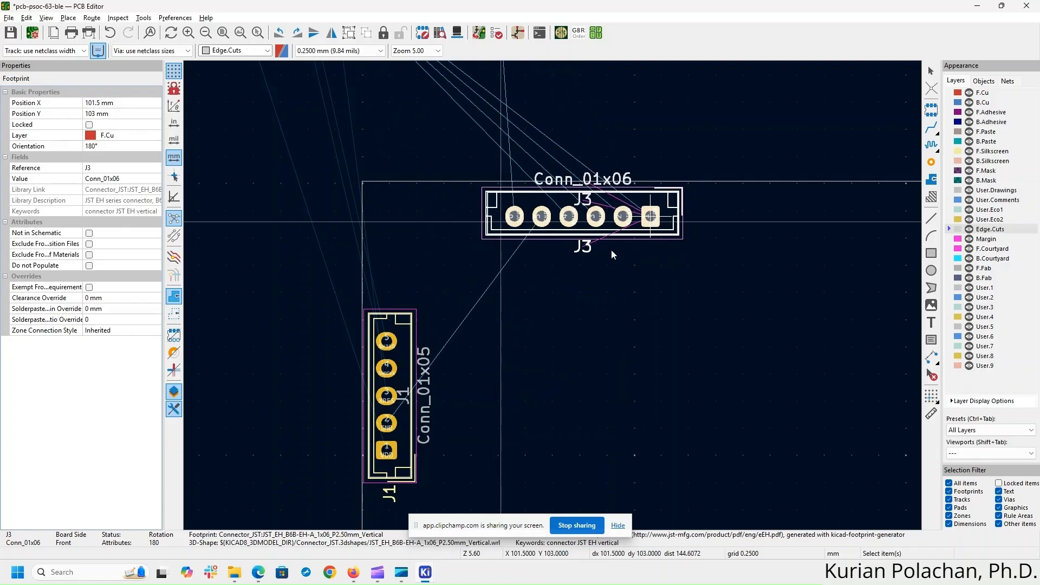
left_click(686, 263)
- Put the J3 label left of the connector and the Conn_01x06 text below it
left_click(585, 248)
key("m")
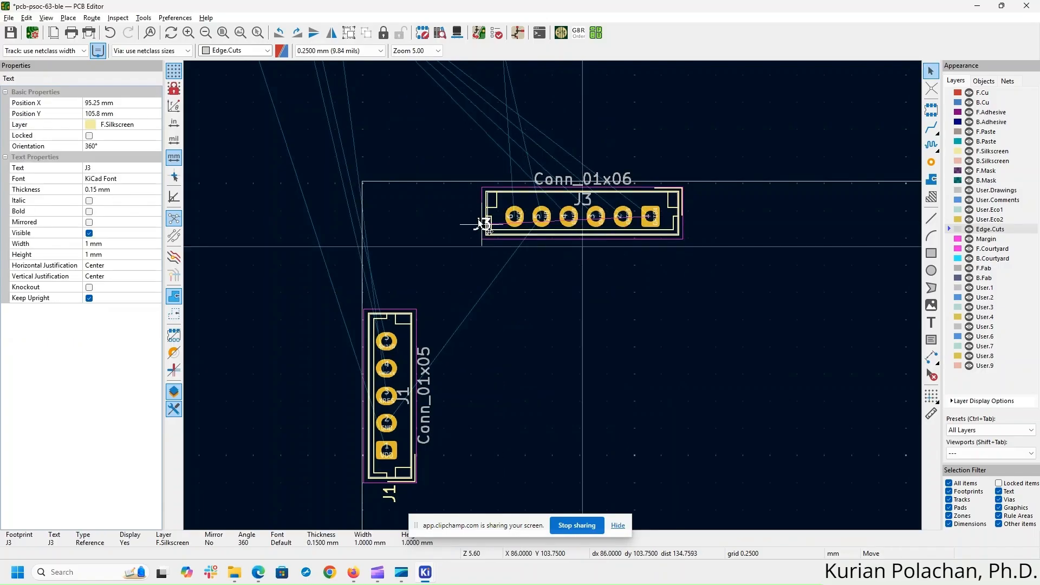
left_click(467, 214)
left_click(623, 177)
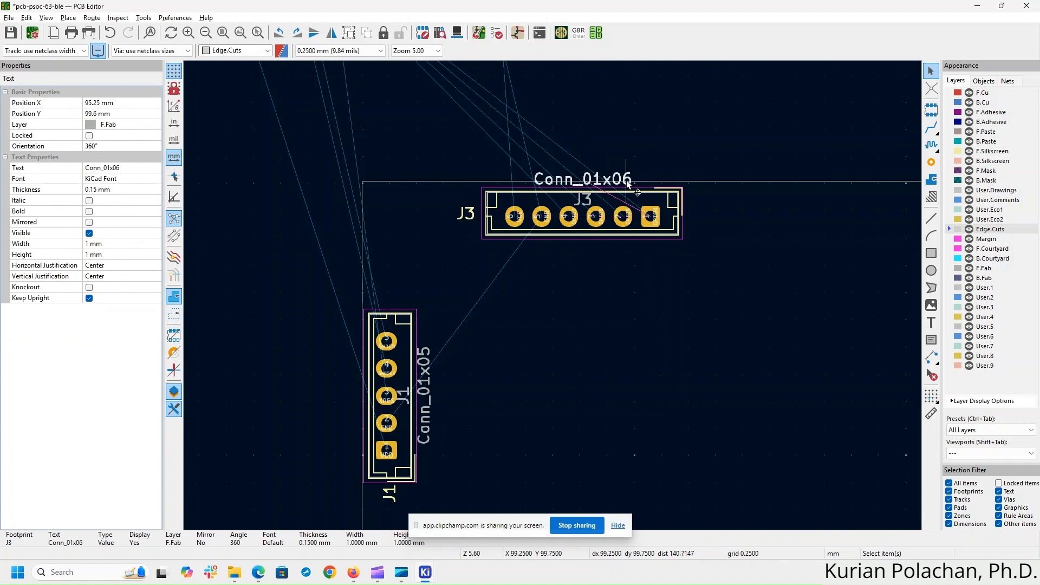
left_click(588, 249)
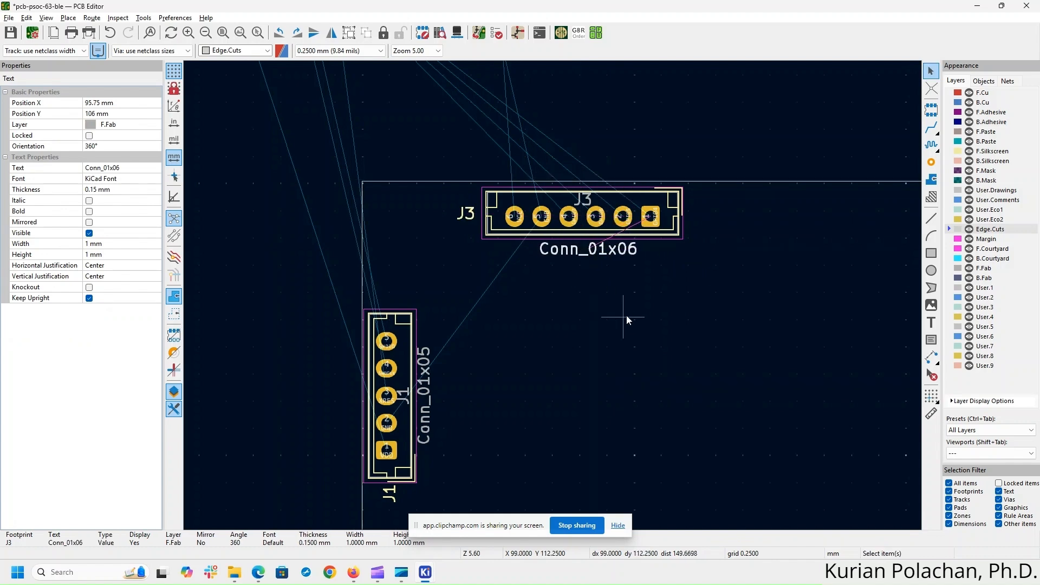
left_click(648, 314)
- Move connector J2 onto the board along its bottom edge
middle_click_drag(648, 314, 551, 420)
scroll(551, 420, "down", 2)
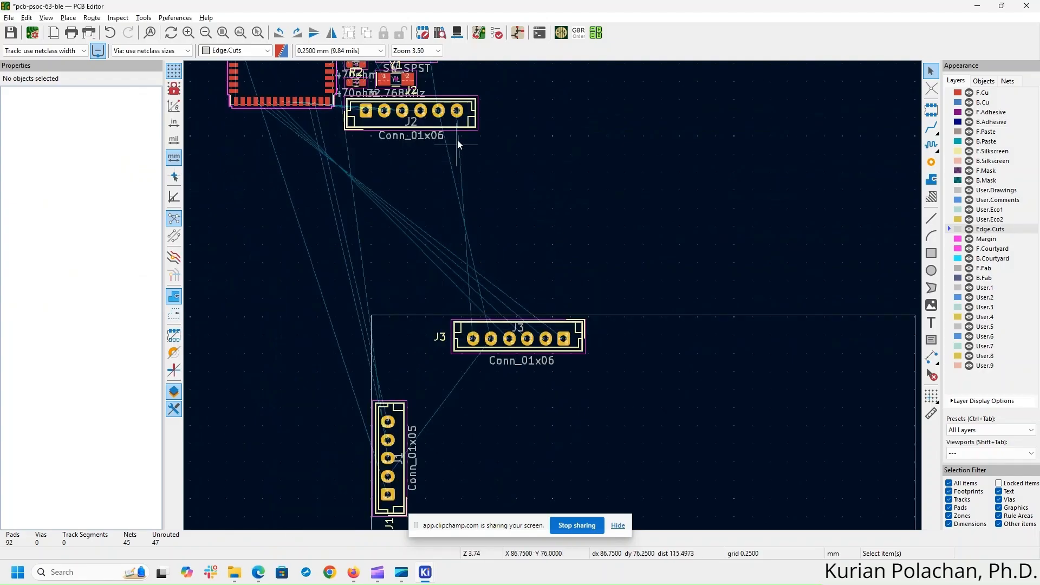
left_click(457, 112)
left_click_drag(455, 111, 596, 445)
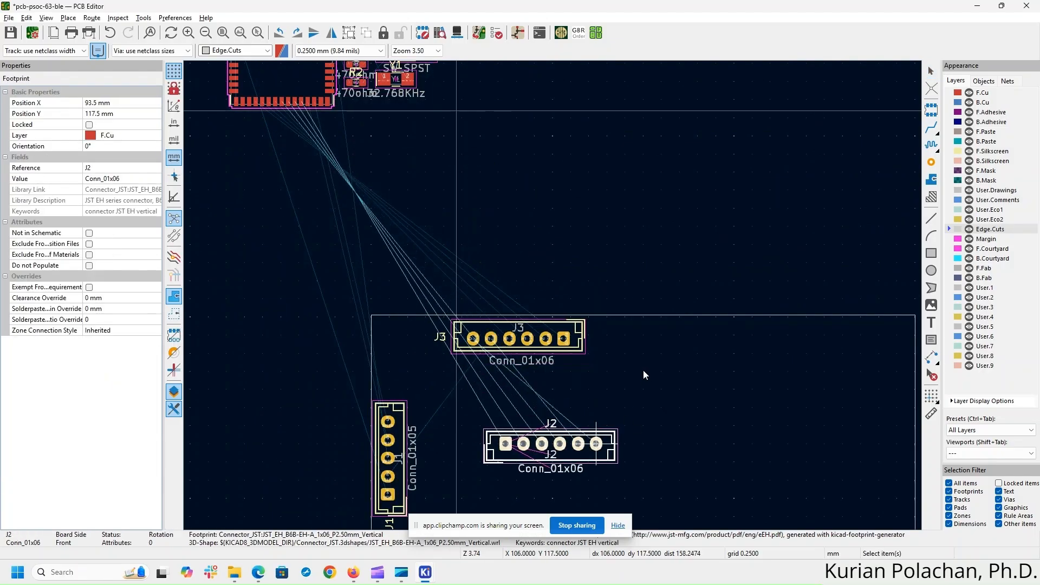
scroll(642, 371, "down", 1)
middle_click_drag(541, 322, 522, 272)
scroll(481, 286, "up", 1)
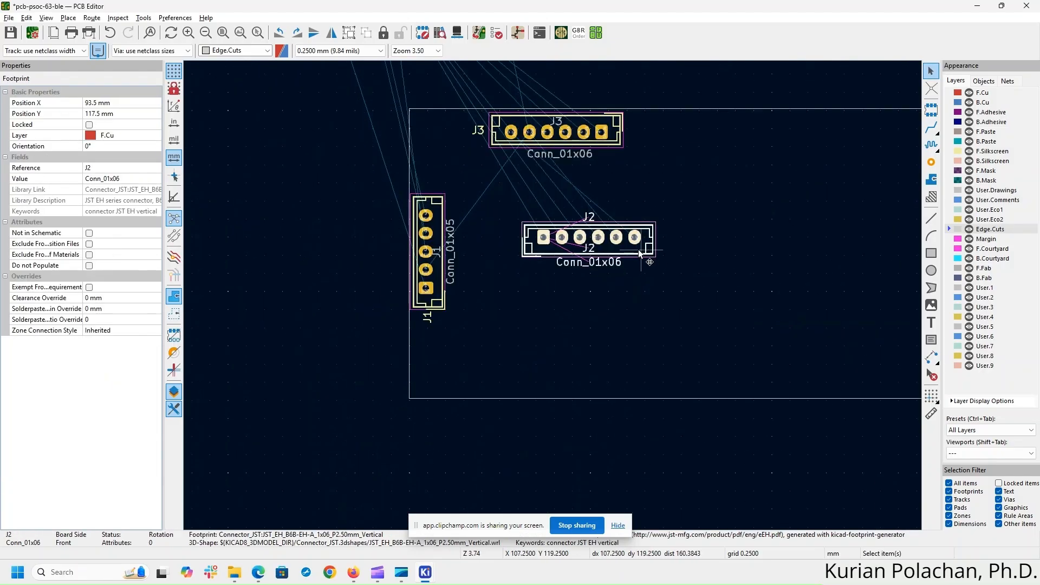
left_click_drag(640, 253, 602, 381)
left_click(603, 382)
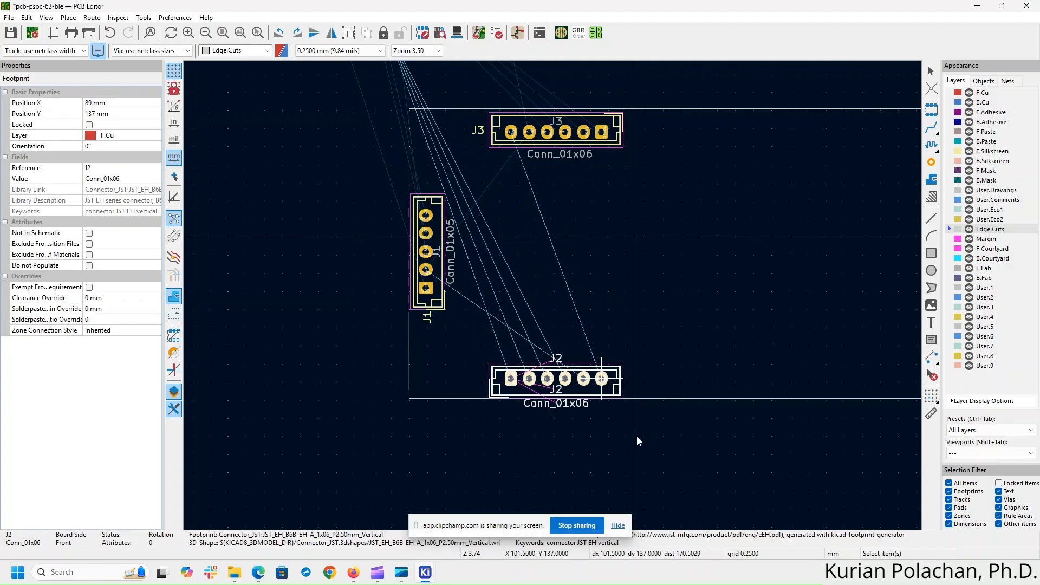
left_click(592, 444)
- Nudge J3 slightly higher to X 101.5, Y 103 mm at the top edge
middle_click_drag(722, 284, 579, 272)
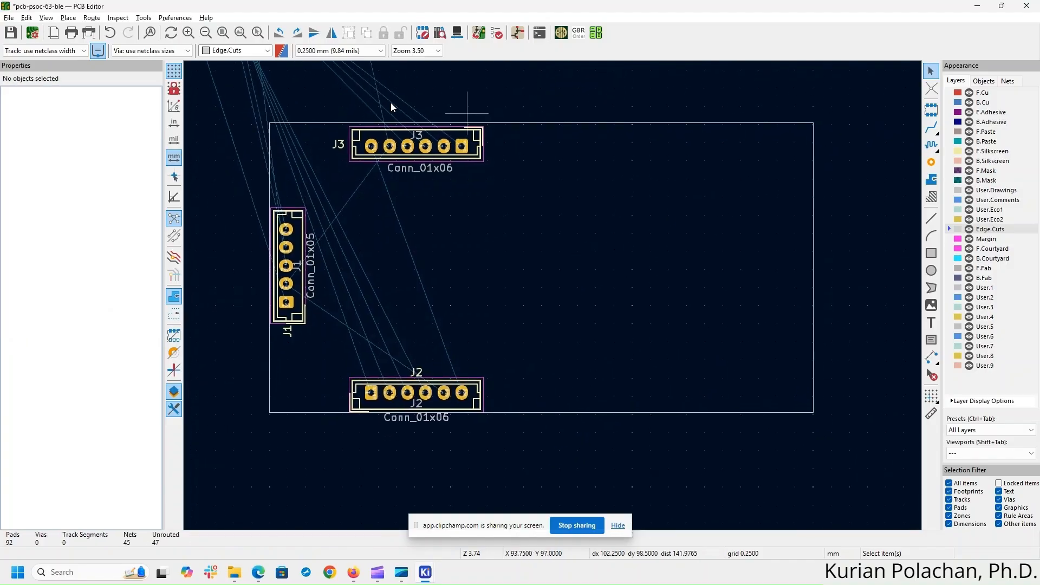
left_click(437, 158)
key("m")
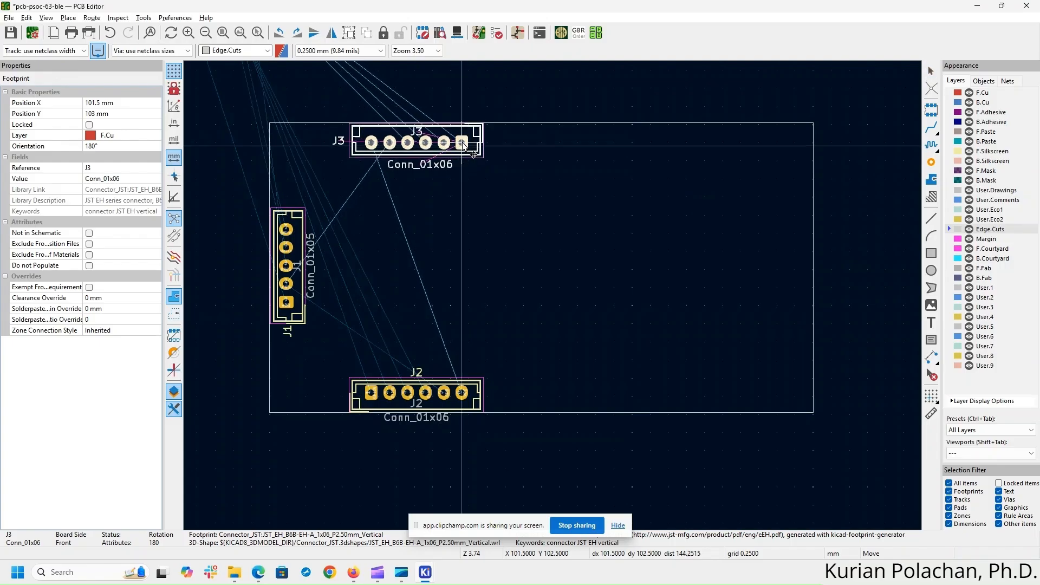
left_click(462, 143)
- Reposition J1 vertically inside the left edge of the outline and zoom out
scroll(331, 84, "up", 5)
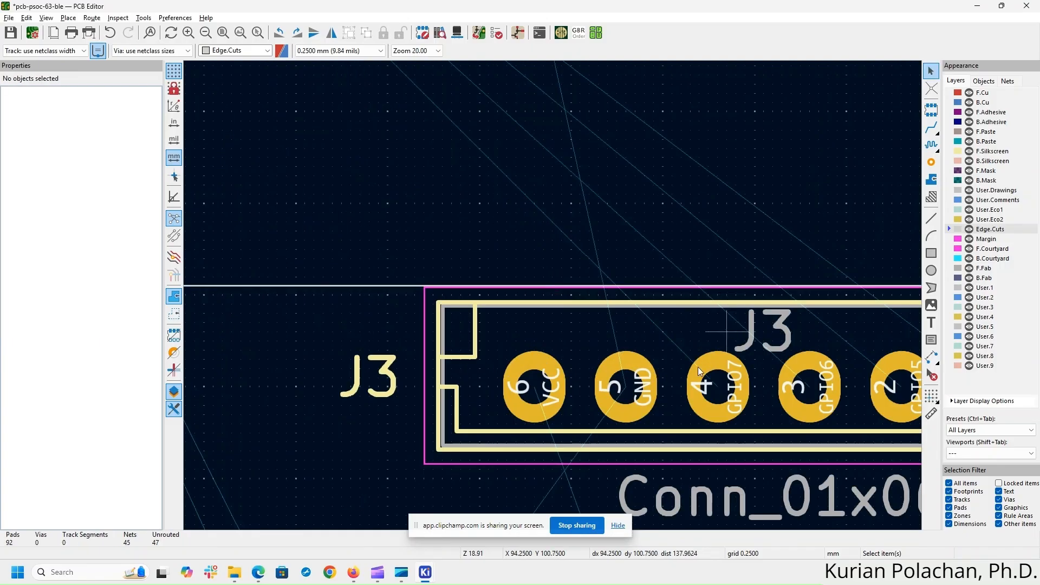
scroll(591, 362, "down", 2)
middle_click_drag(574, 462, 546, 243)
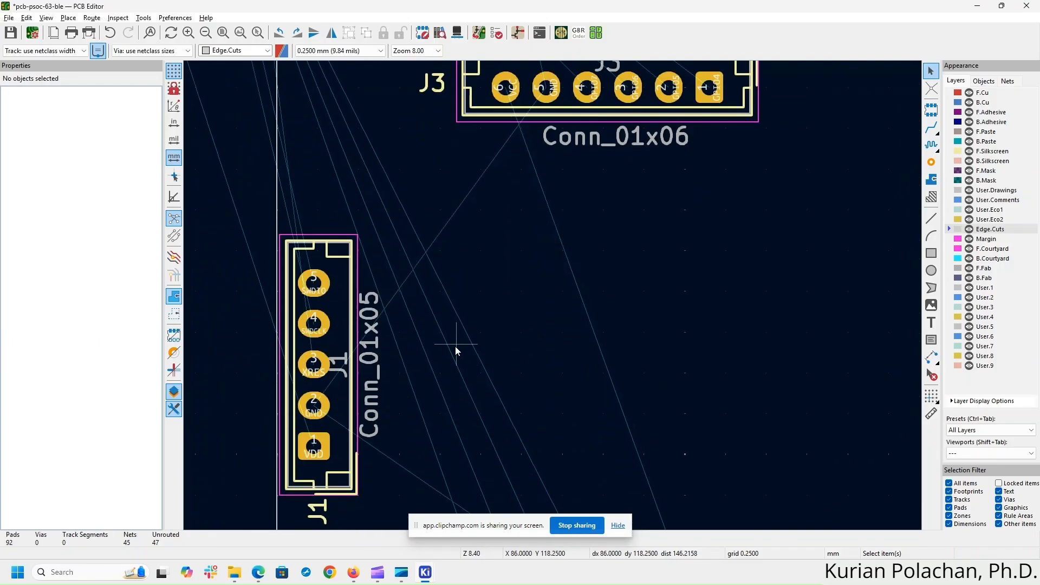
scroll(432, 414, "up", 1)
left_click(411, 288)
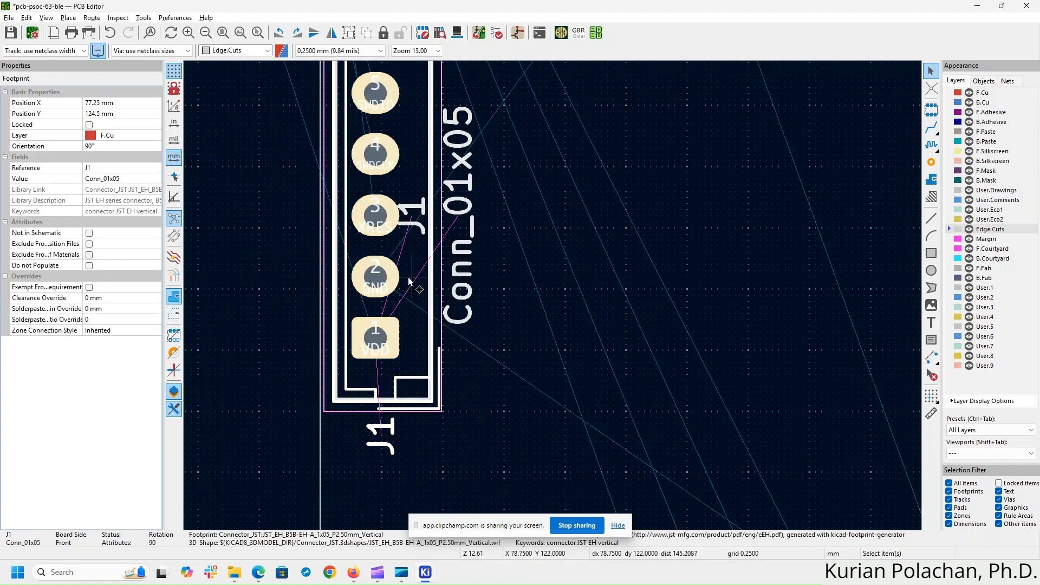
key("m")
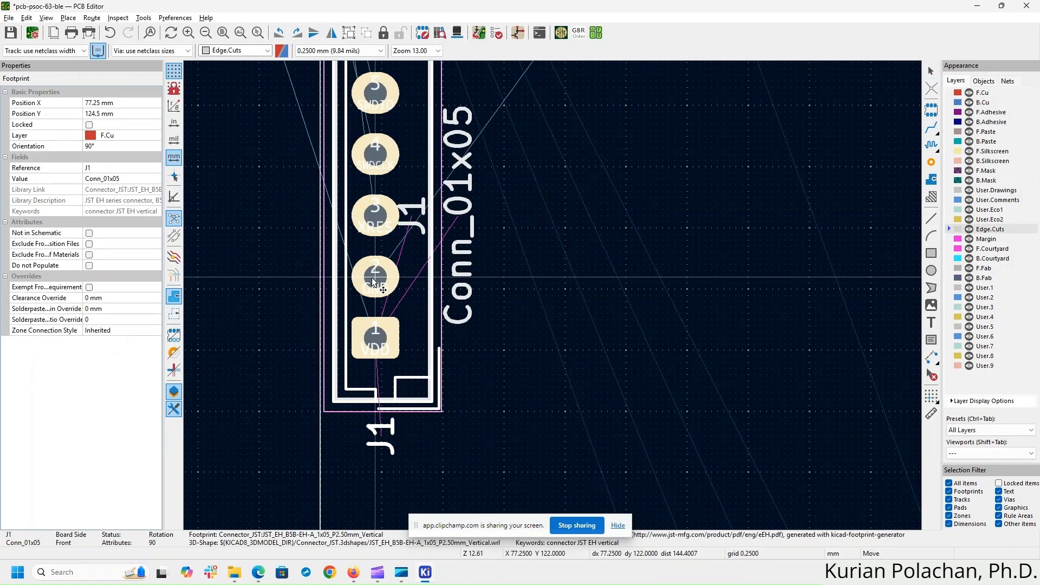
left_click(373, 279)
left_click(657, 255)
scroll(460, 231, "down", 2)
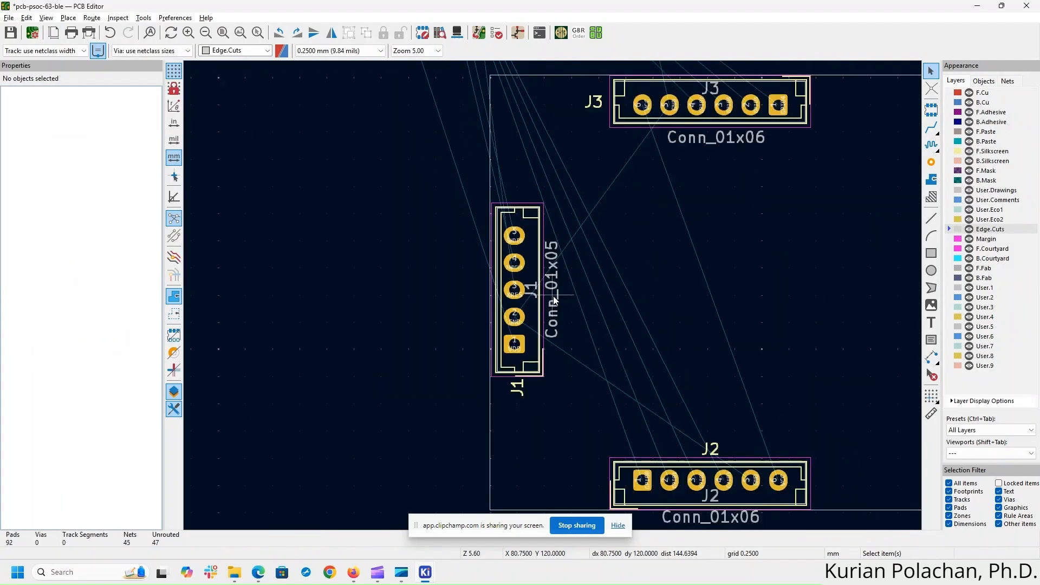
scroll(730, 295, "down", 1)
scroll(551, 297, "down", 4)
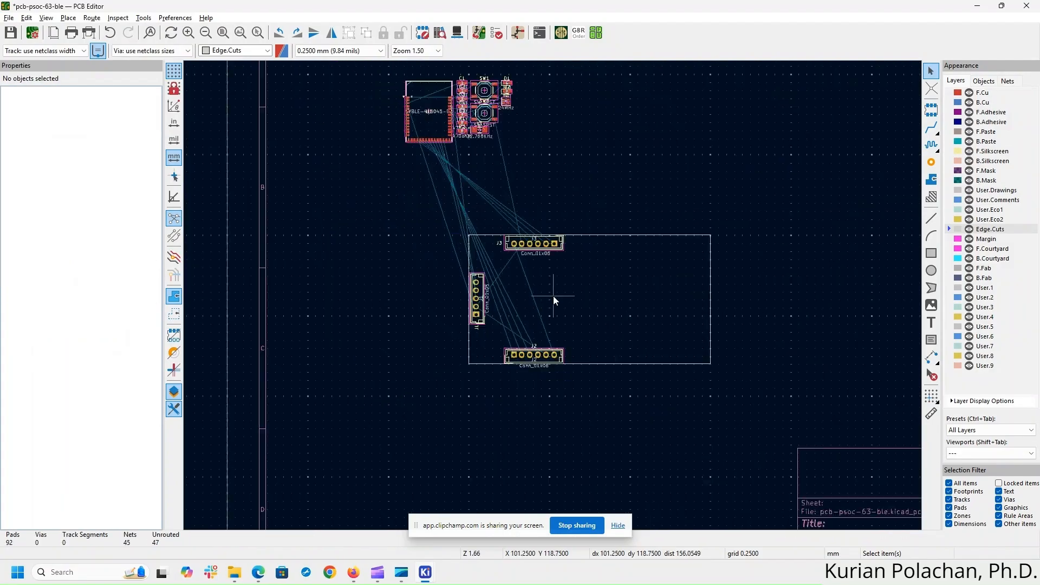
- Place the CYBLE module U1 inside the board outline right of centre
left_click_drag(436, 113, 477, 167)
key("ctrl+z")
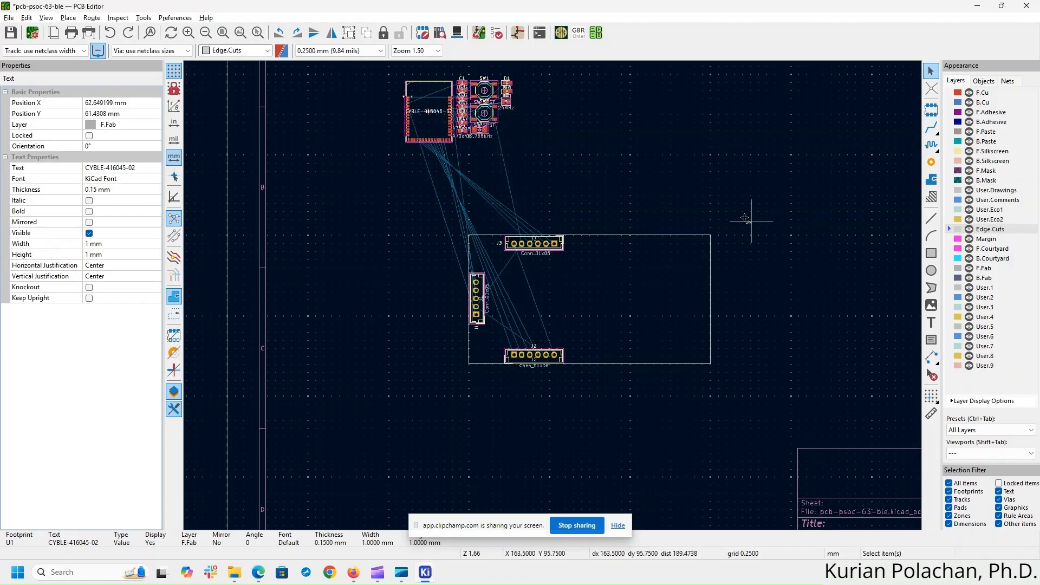
left_click(435, 130)
left_click_drag(435, 131, 684, 324)
left_click(765, 298)
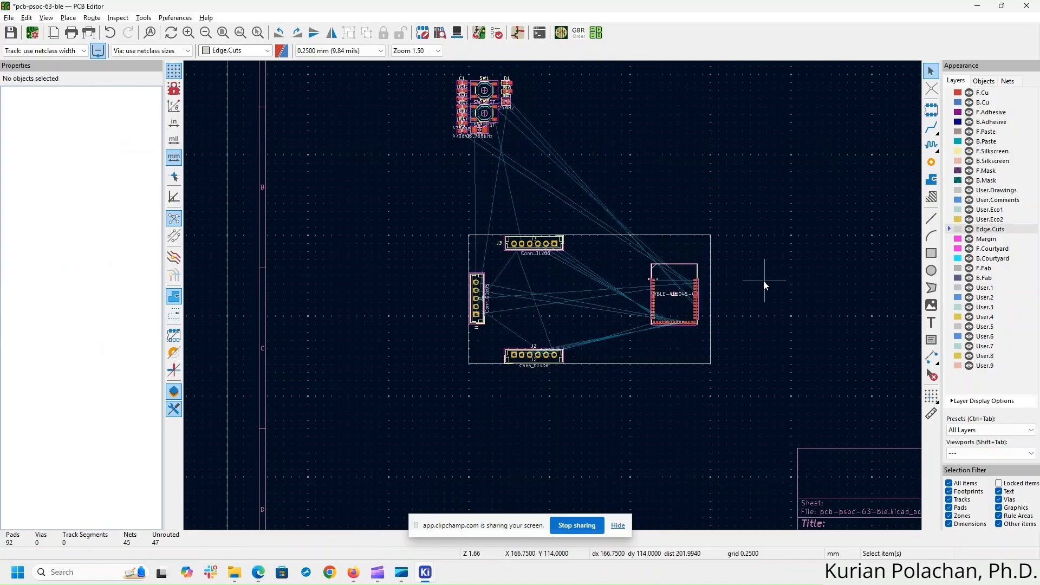
left_click(681, 308)
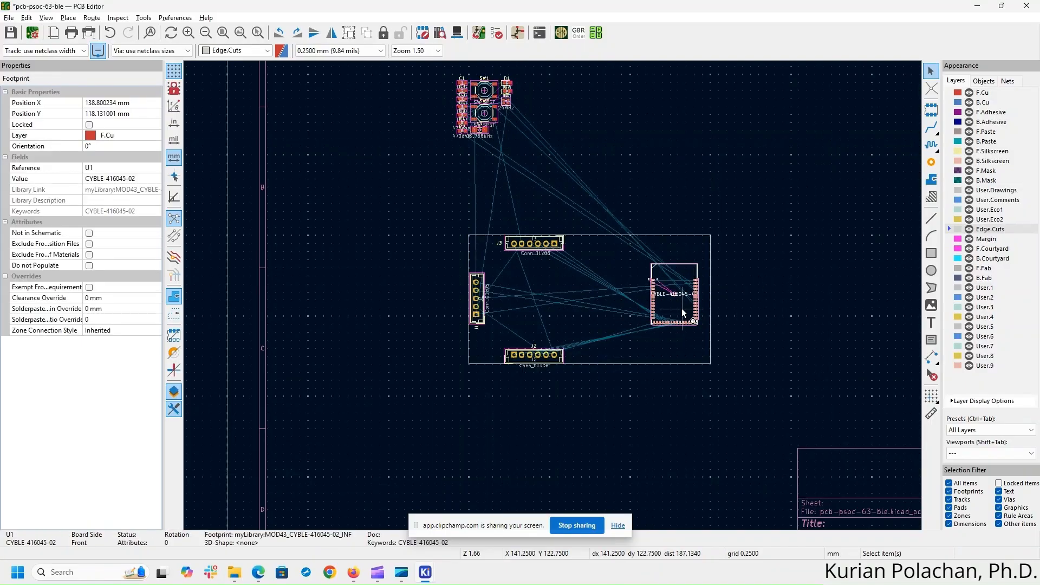
left_click_drag(682, 308, 620, 326)
left_click(619, 141)
- Place switch SW2 at the board's top-right and SW1 at its bottom-right
left_click_drag(494, 118, 703, 259)
left_click(630, 243)
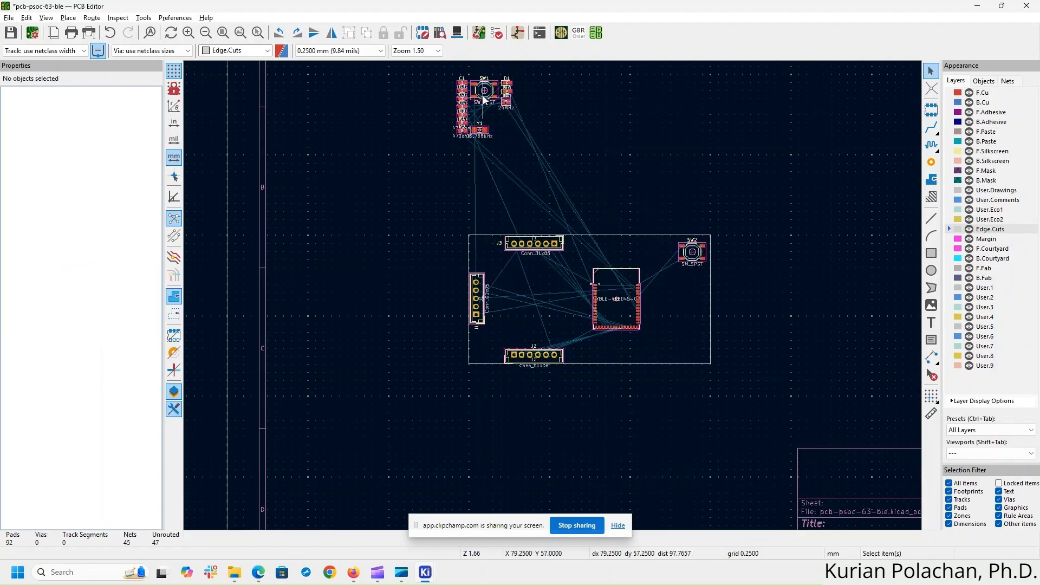
left_click_drag(484, 91, 709, 350)
left_click(785, 213)
- Move LEDs D1 and D2 together onto the board between switches SW1 and SW2
scroll(550, 126, "up", 2)
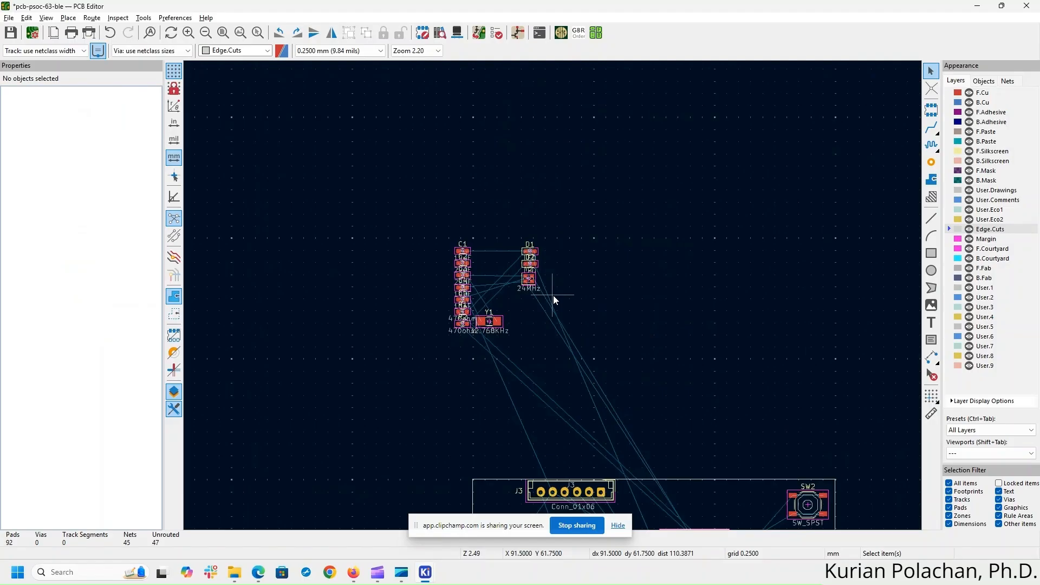
left_click_drag(502, 223, 558, 282)
left_click_drag(622, 311, 754, 388)
scroll(657, 311, "down", 2)
scroll(548, 358, "up", 2)
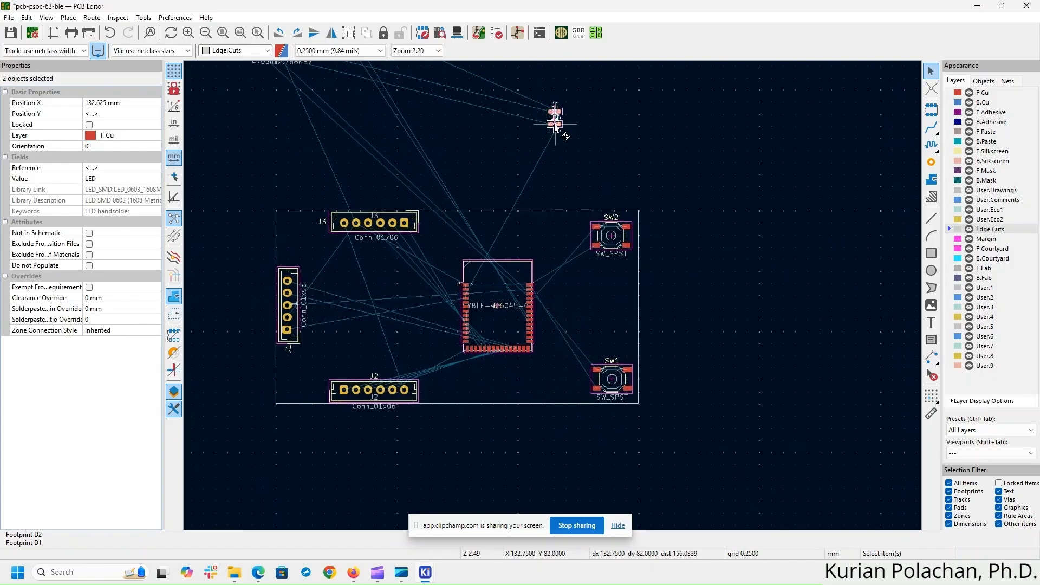
key("m")
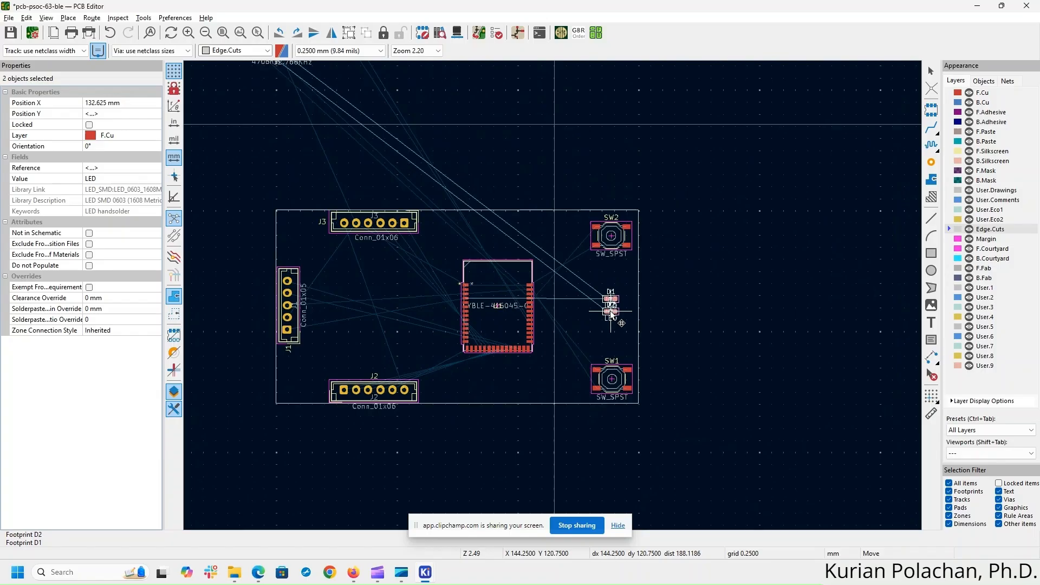
left_click(619, 317)
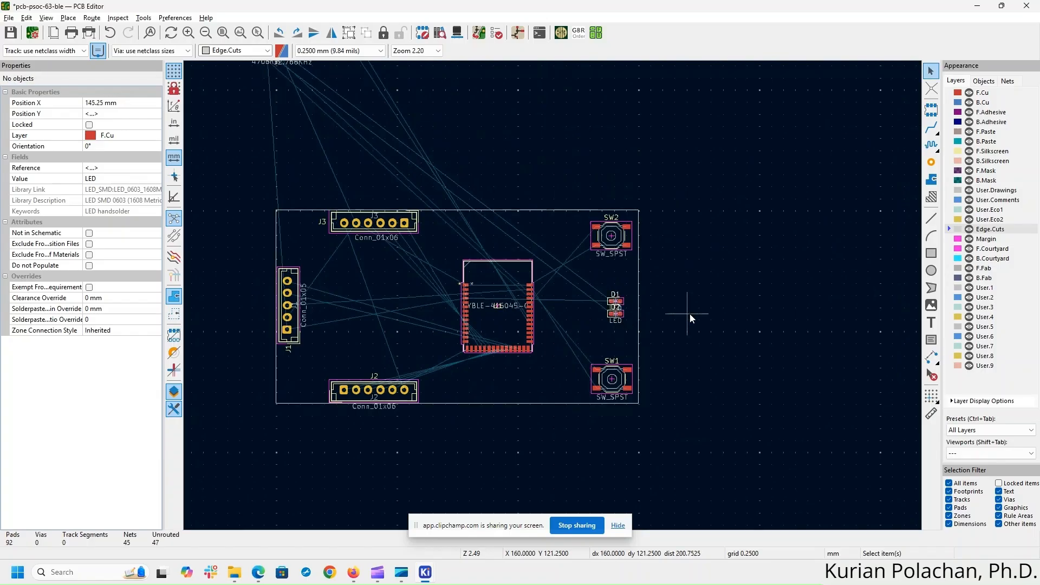
left_click(691, 314)
- Move D2 lower so it sits spaced apart below D1
scroll(682, 336, "up", 3)
left_click(533, 272)
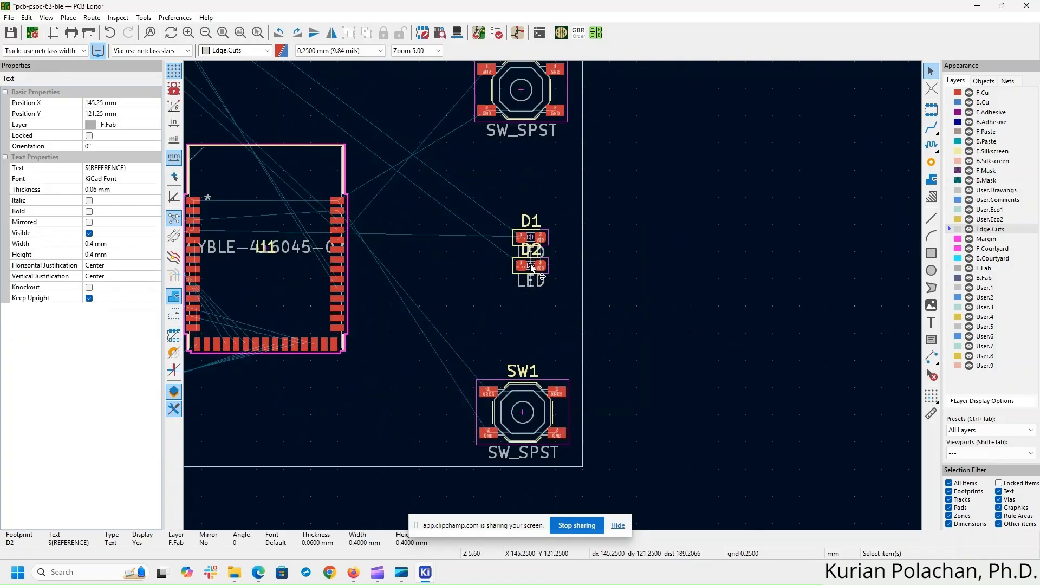
key("m")
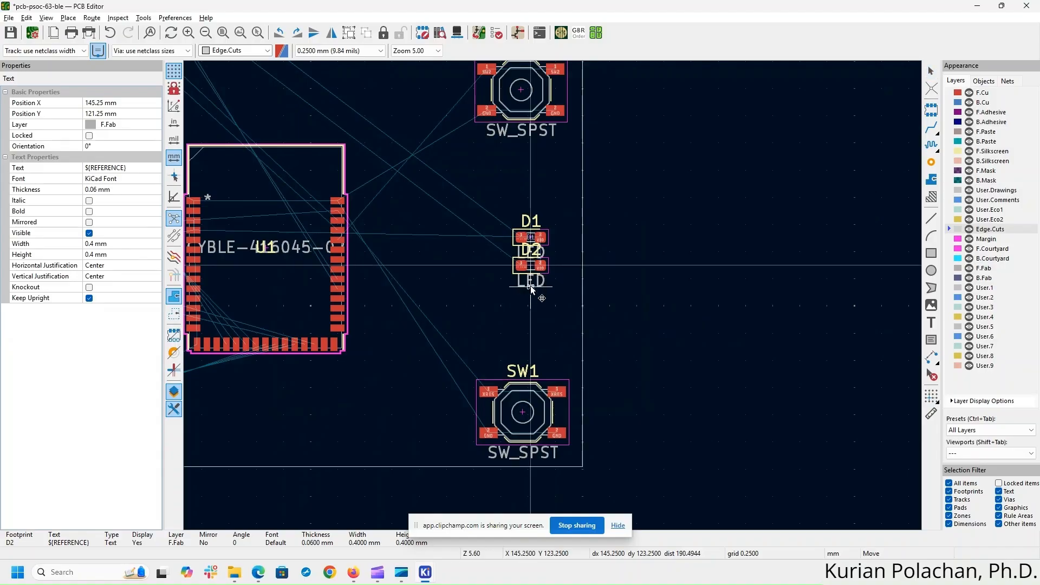
left_click(531, 287)
key("ctrl+z")
left_click(534, 267)
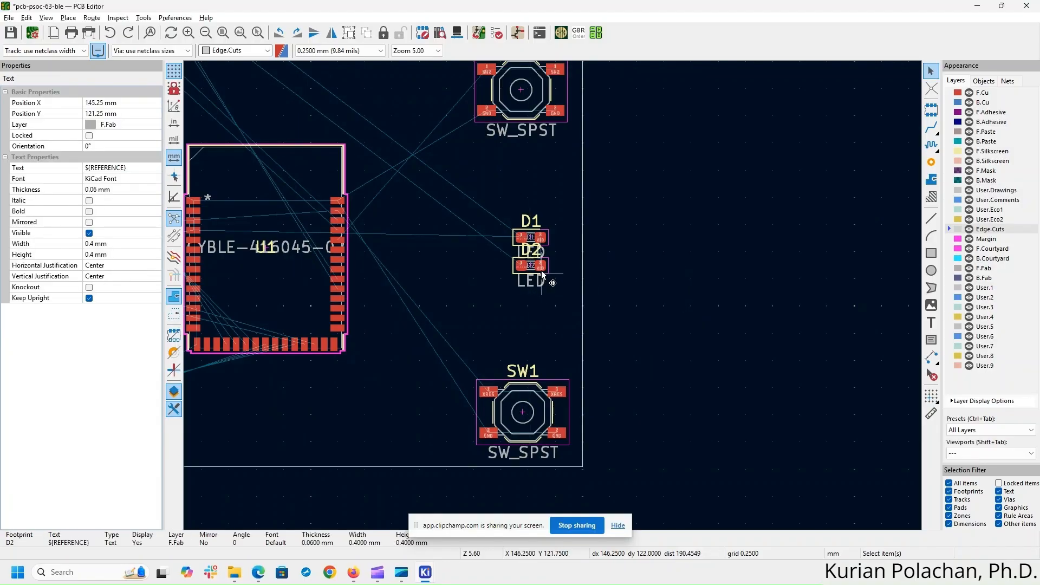
left_click(542, 270)
left_click(517, 274)
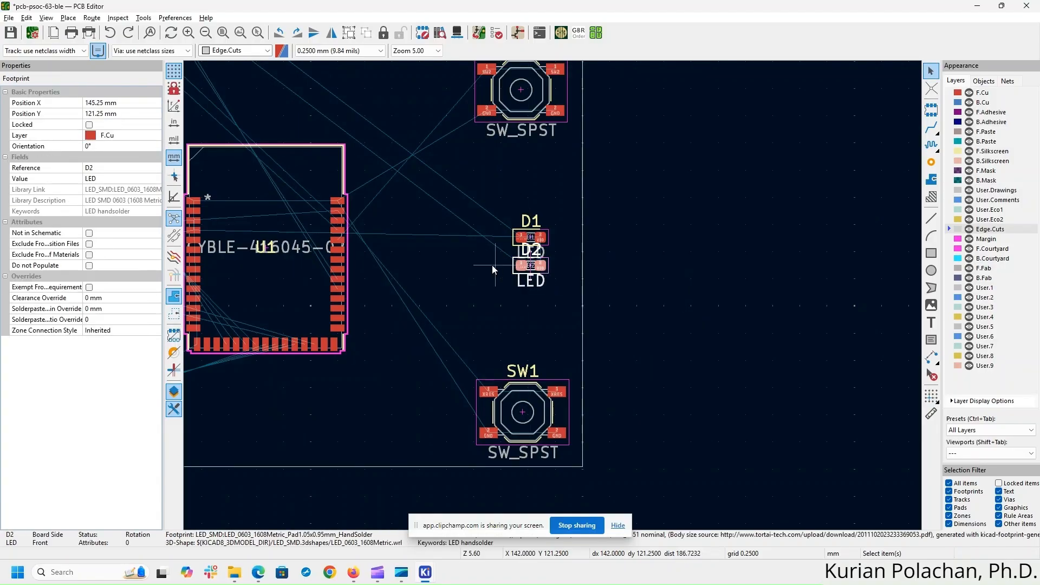
key("m")
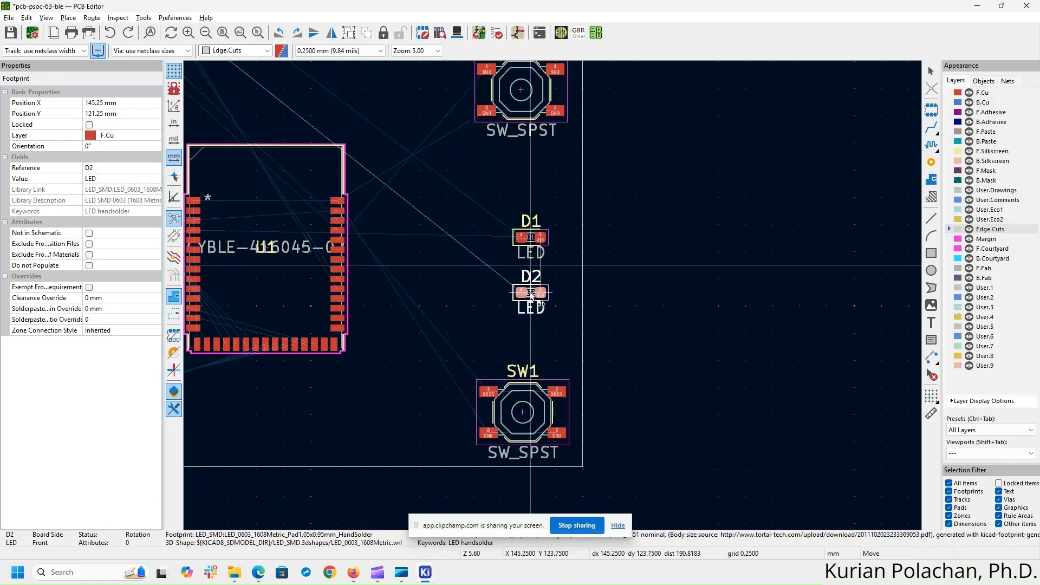
left_click(531, 295)
- Shift both LEDs upward as a pair and recentre the view on the board
left_click_drag(577, 323, 469, 179)
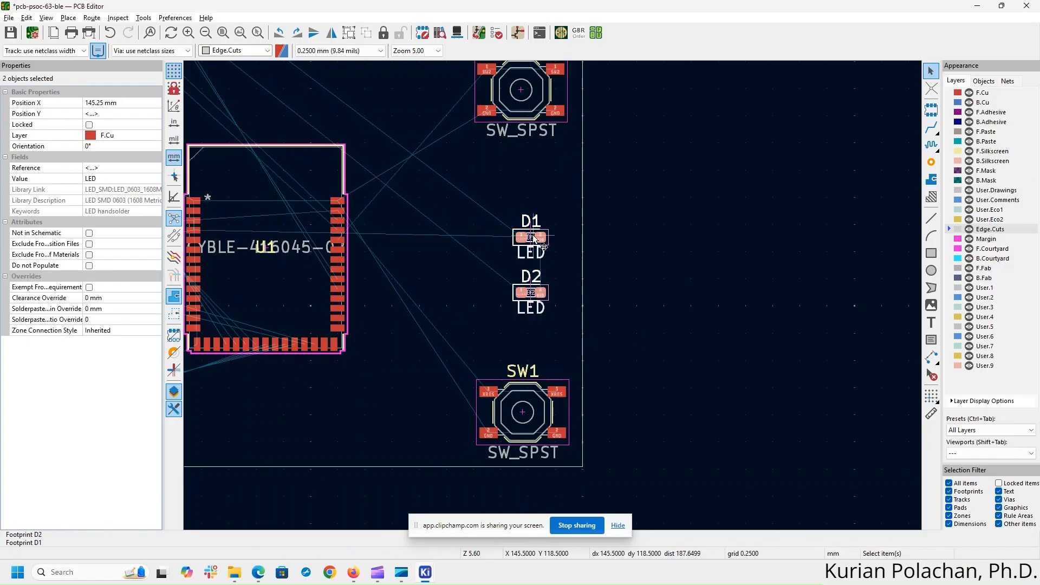
key("m")
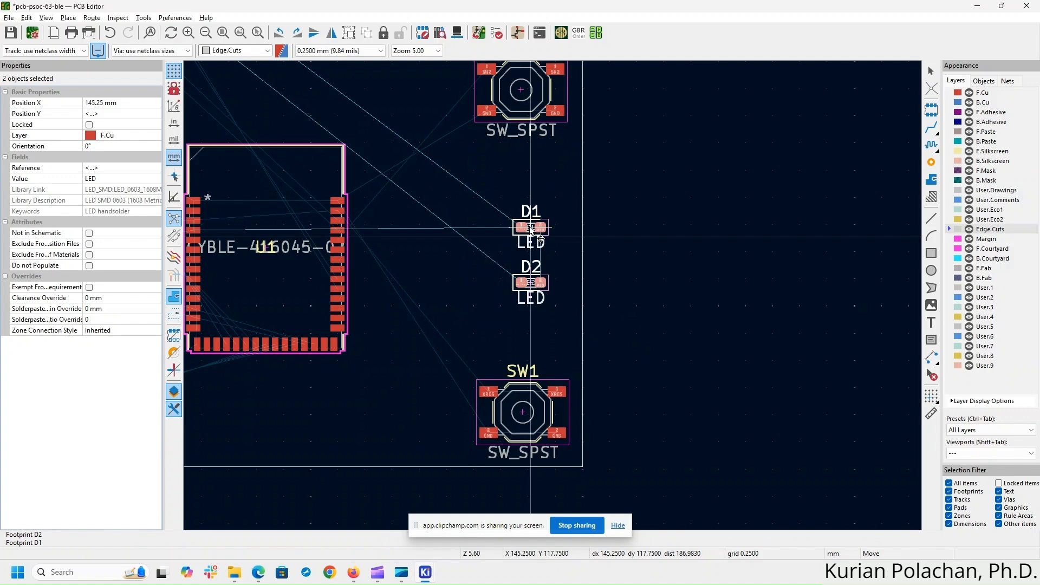
left_click(675, 297)
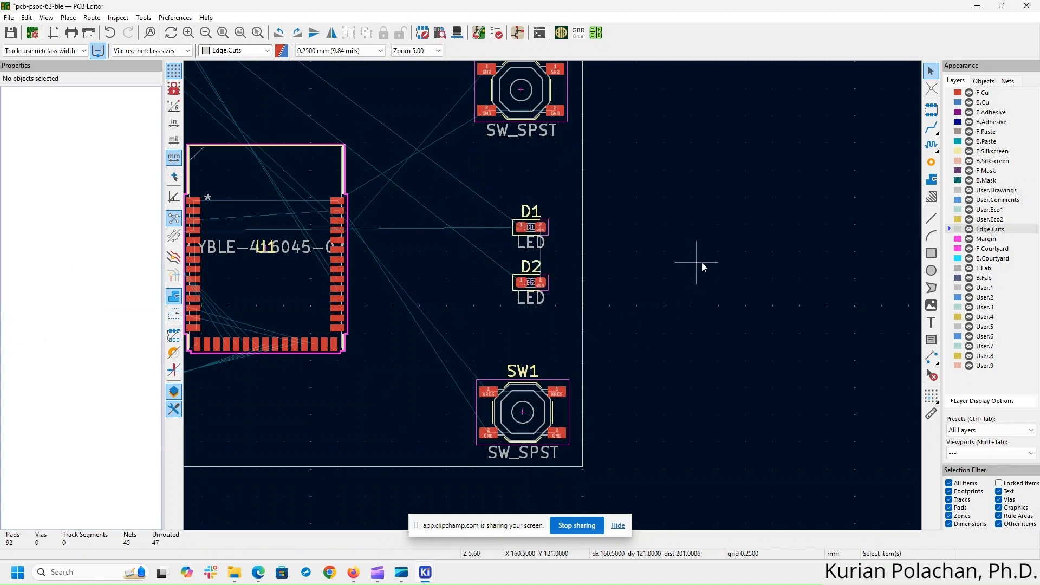
scroll(703, 262, "down", 1)
middle_click_drag(554, 301, 840, 287)
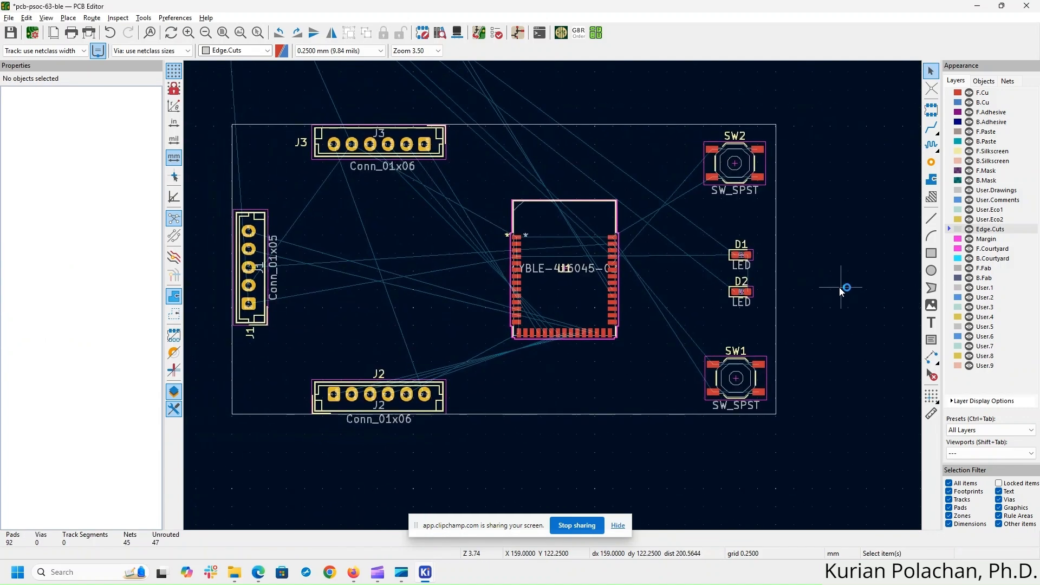
scroll(815, 270, "down", 3)
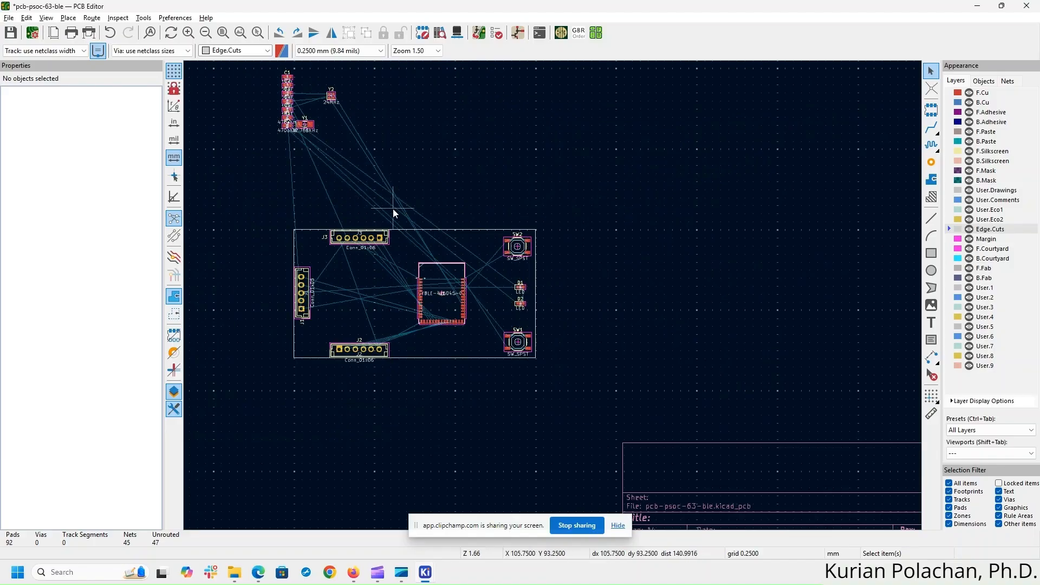
scroll(555, 296, "up", 2)
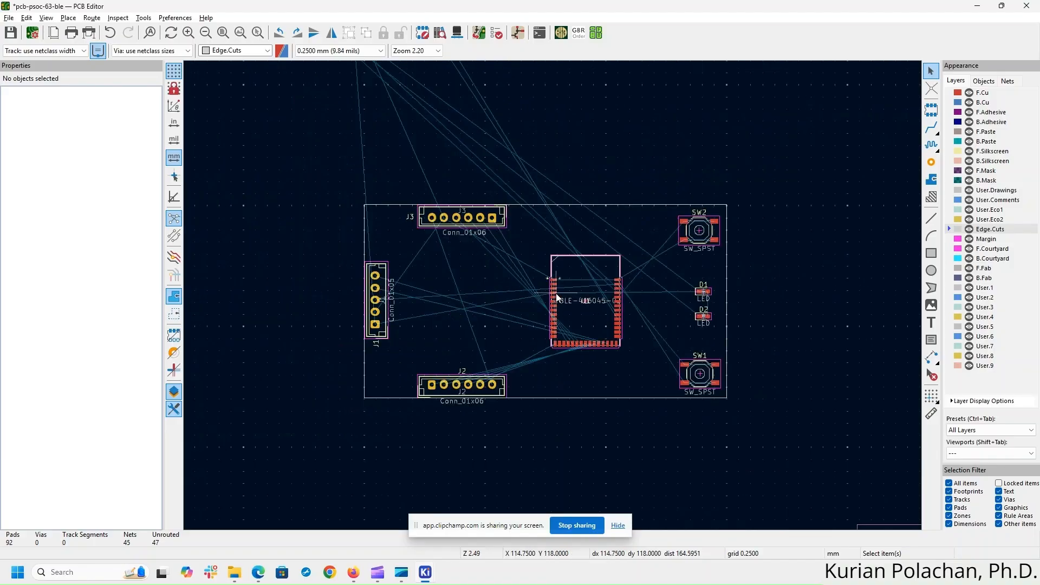
scroll(556, 293, "up", 3)
scroll(559, 297, "down", 3)
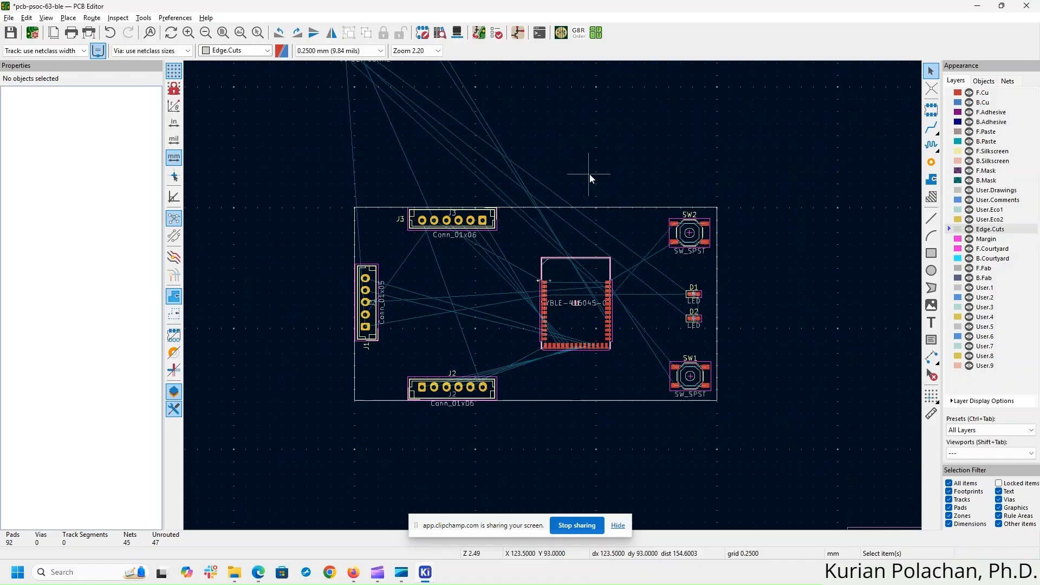
- Switch to the Schematic Editor and bring the switches and crystals into view
key("alt+Tab")
key("alt+Tab")
left_click(518, 34)
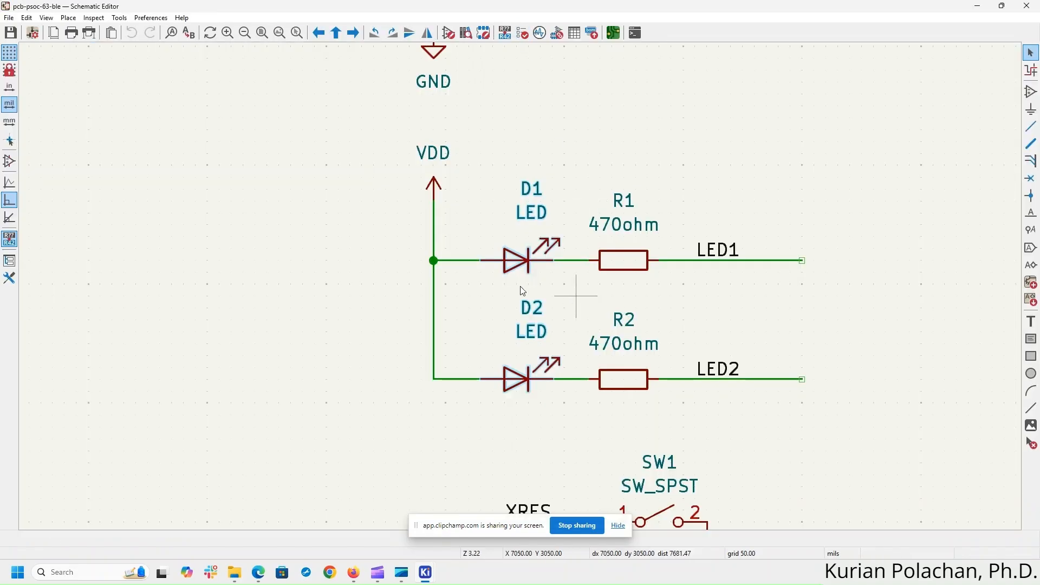
scroll(520, 286, "down", 3)
middle_click_drag(861, 456, 710, 251)
scroll(675, 266, "up", 1)
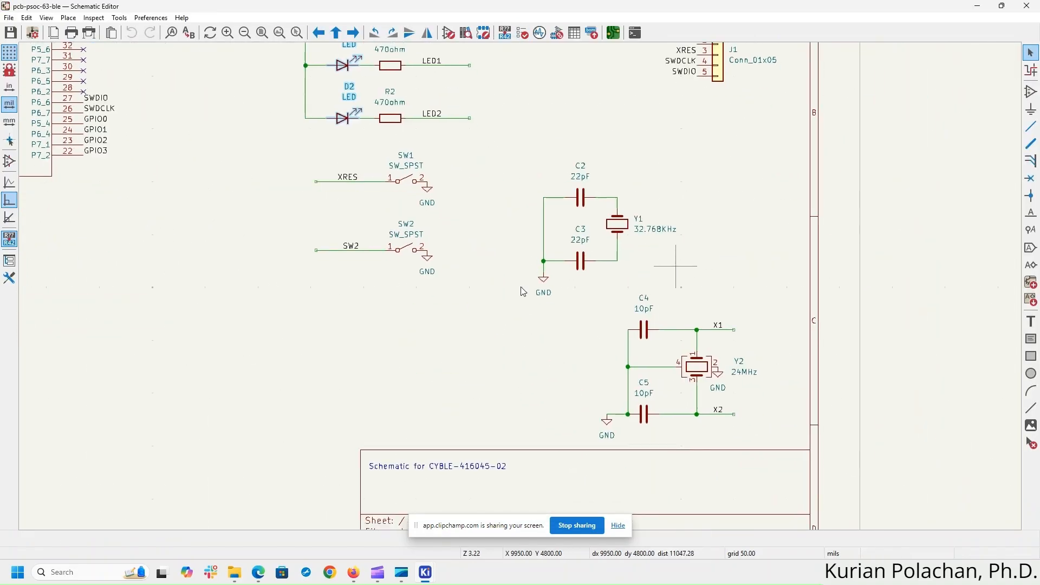
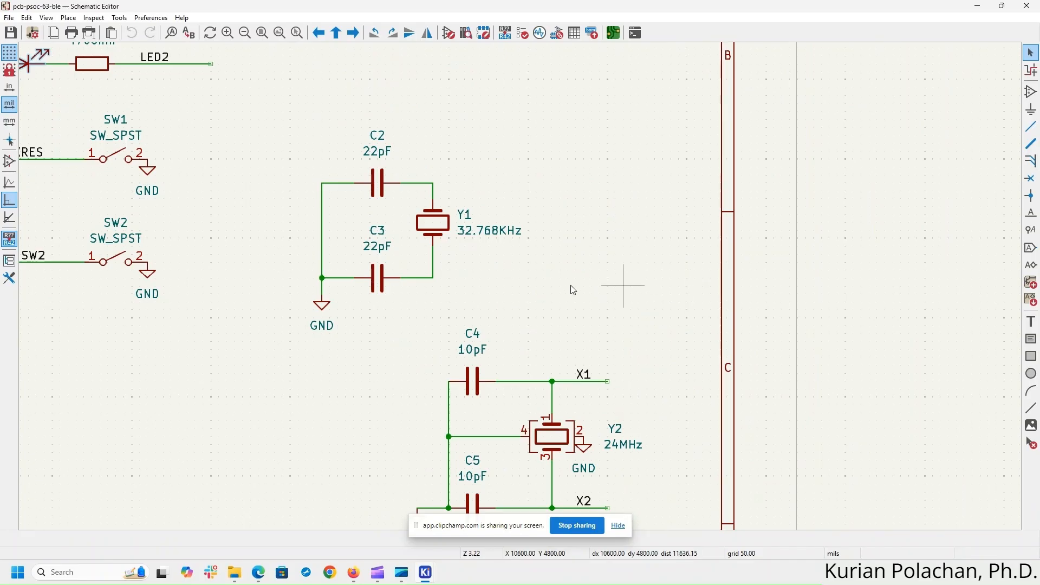
- Check the board datasheet's reference schematic against the microcontroller pin list
middle_click_drag(569, 290, 805, 295)
scroll(841, 208, "down", 1)
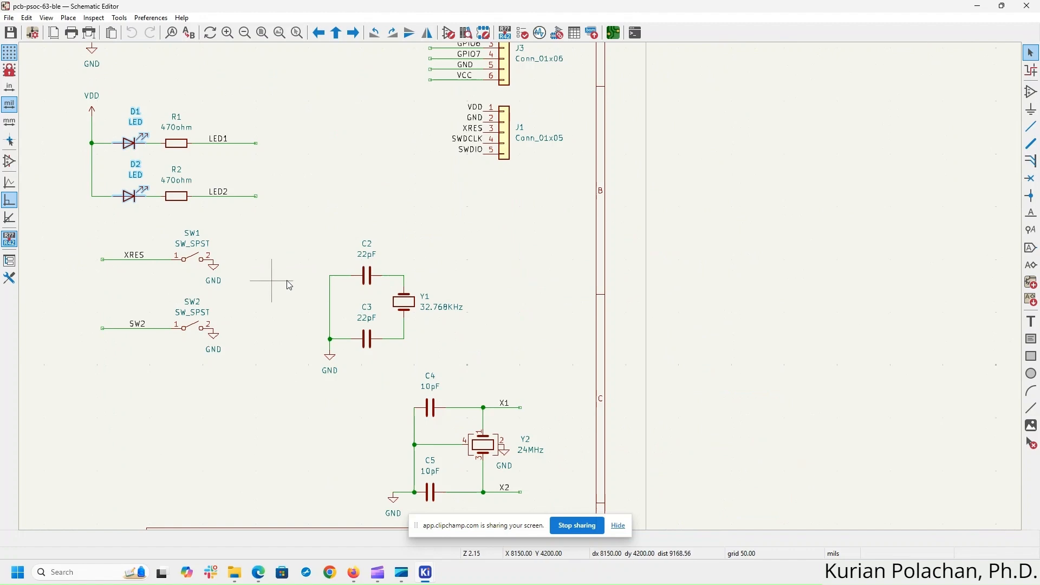
middle_click_drag(293, 218, 730, 288)
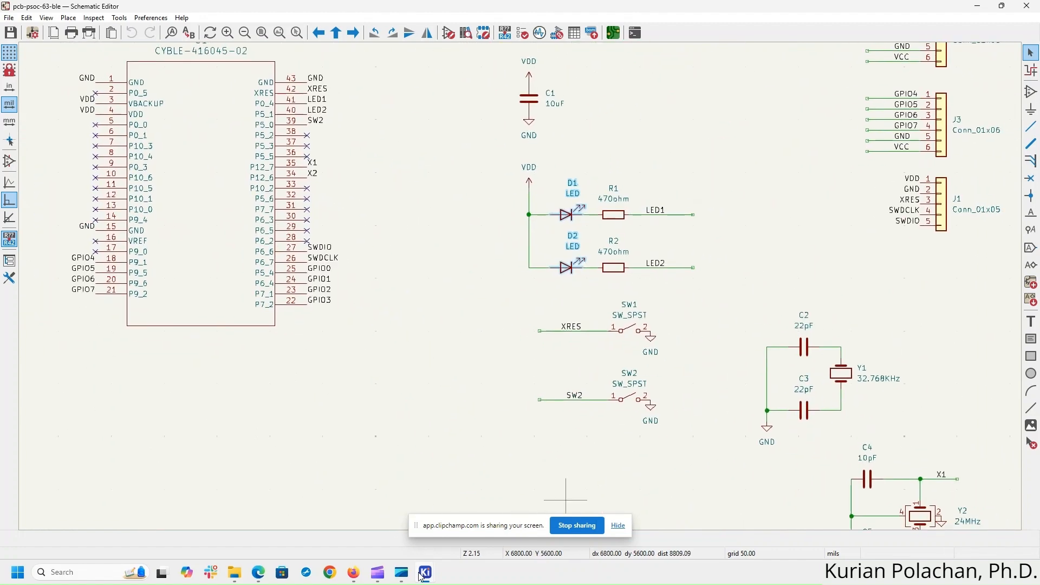
left_click(353, 574)
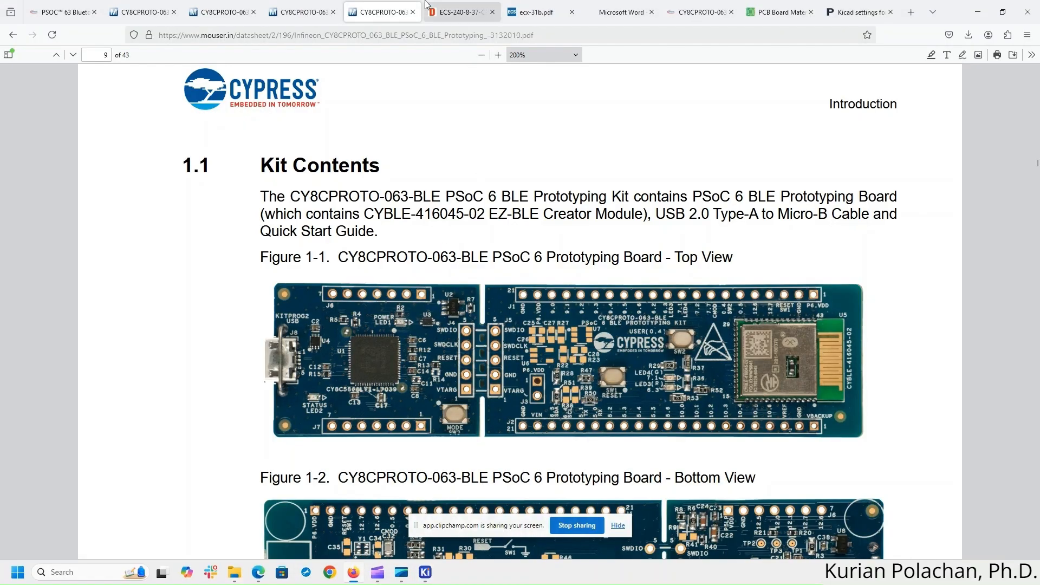
left_click(292, 6)
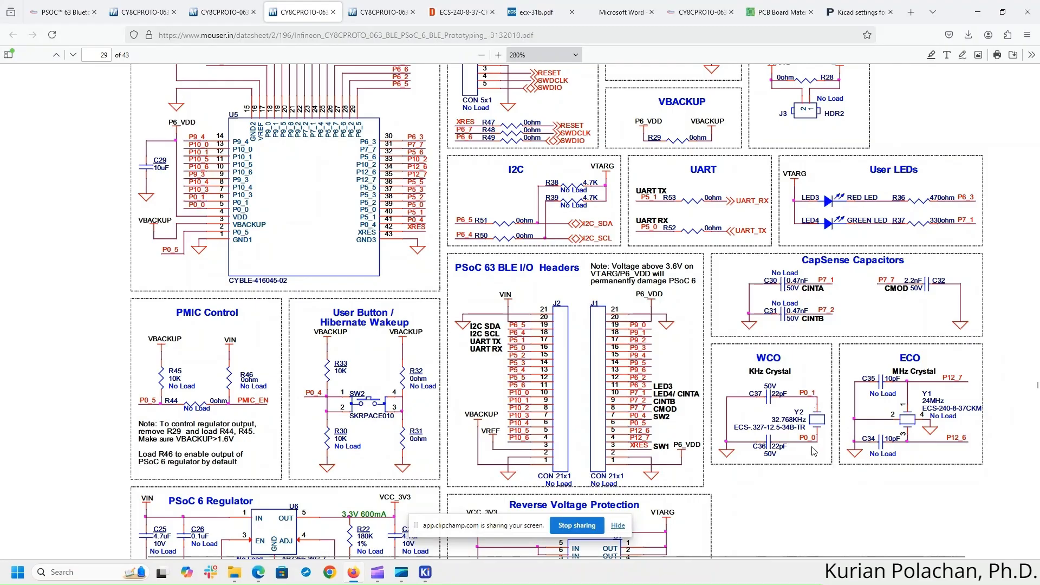
key("alt+Tab")
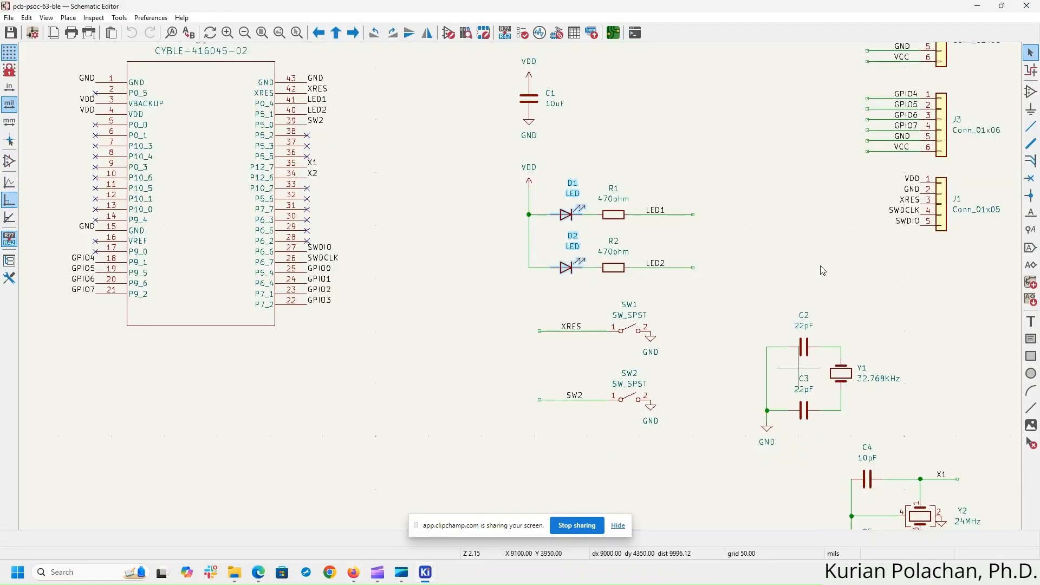
scroll(927, 436, "up", 3)
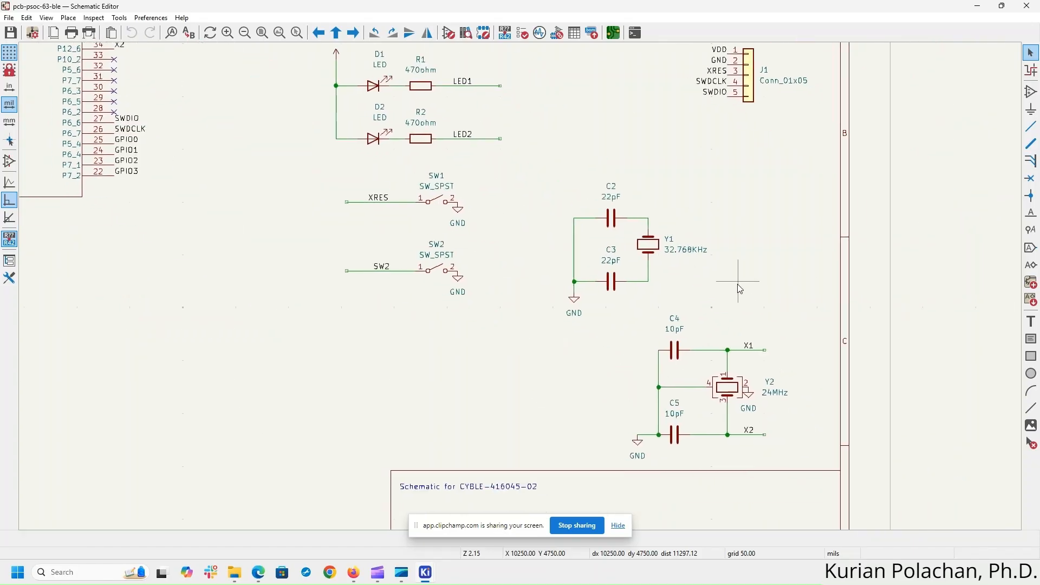
scroll(521, 287, "down", 2)
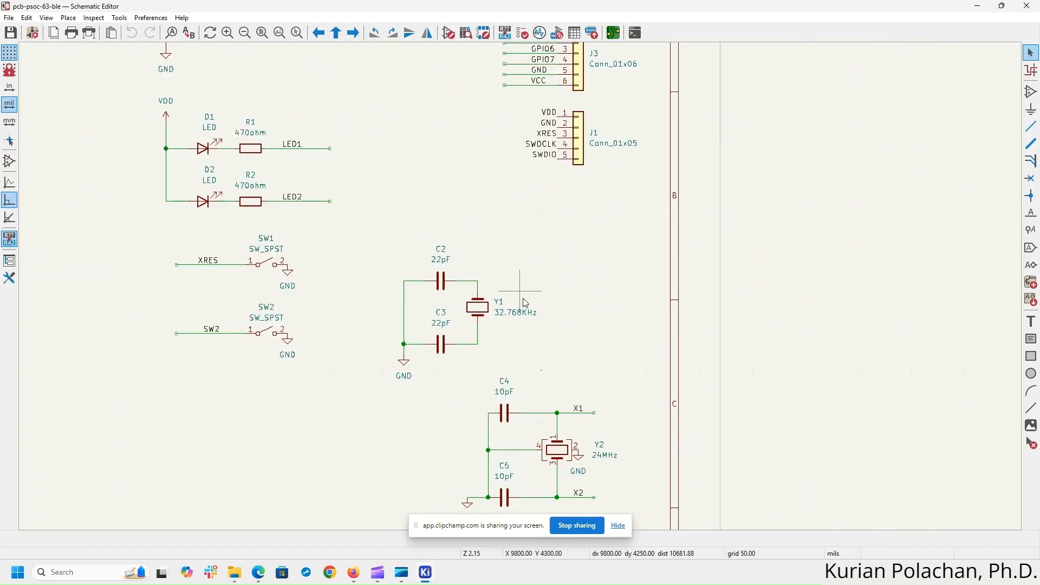
scroll(522, 293, "up", 2)
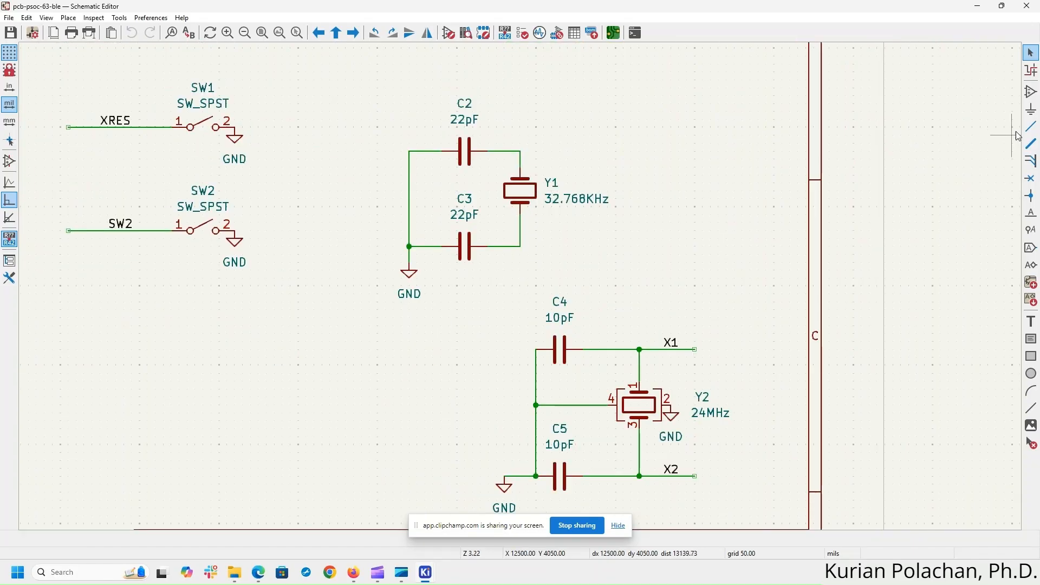
- Draw wire stubs to the right from Y1's upper (C2) and lower (C3) nodes
left_click(1031, 126)
left_click(520, 151)
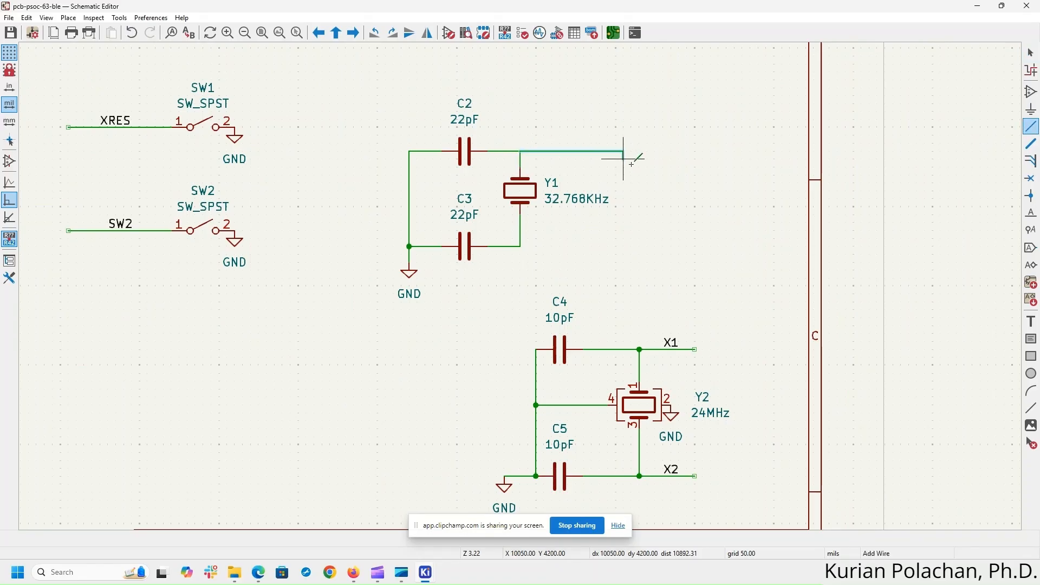
double_click(615, 151)
key("Escape")
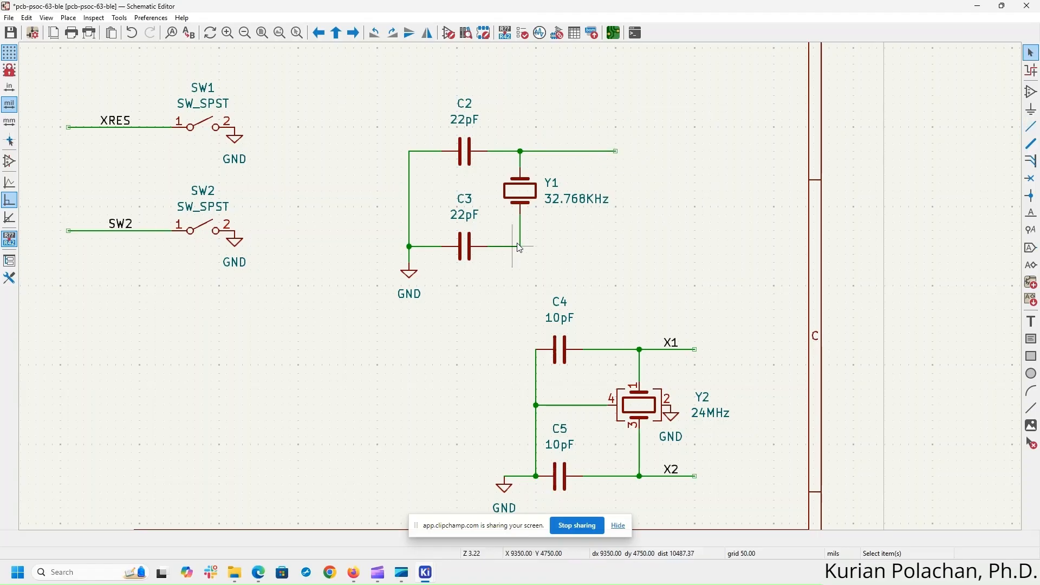
left_click(1031, 127)
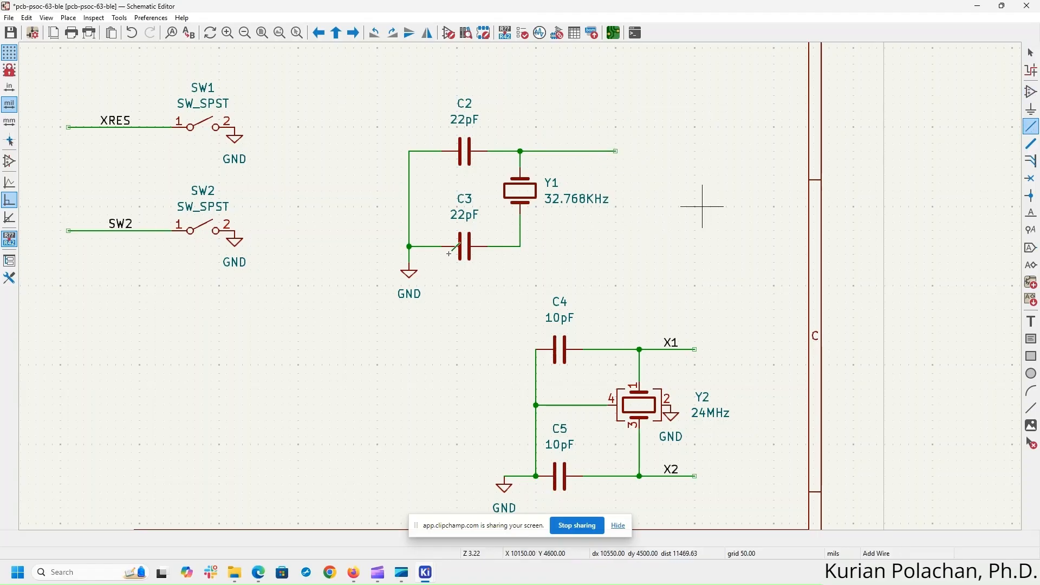
left_click(520, 246)
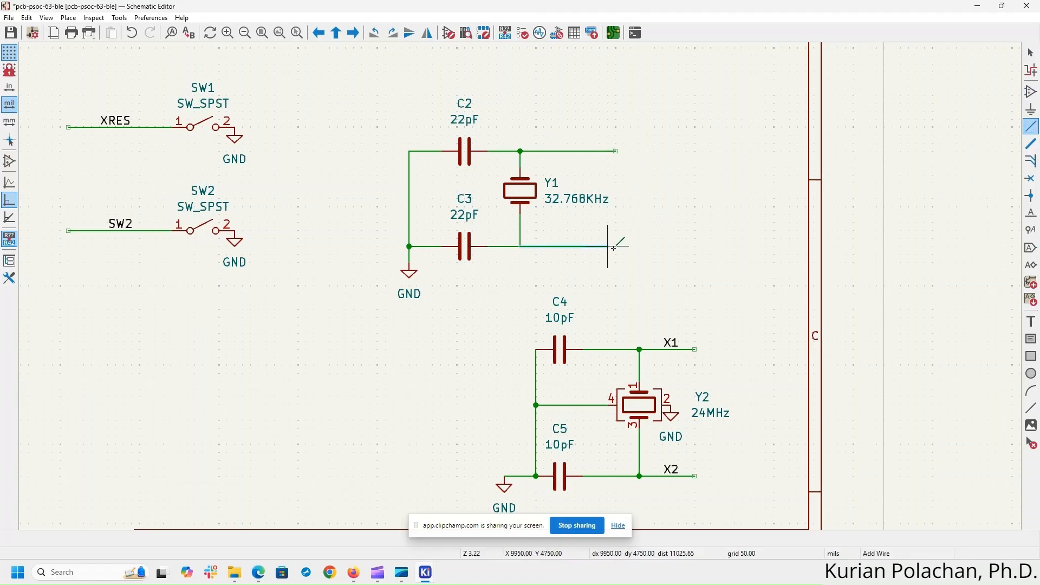
double_click(616, 247)
key("Escape")
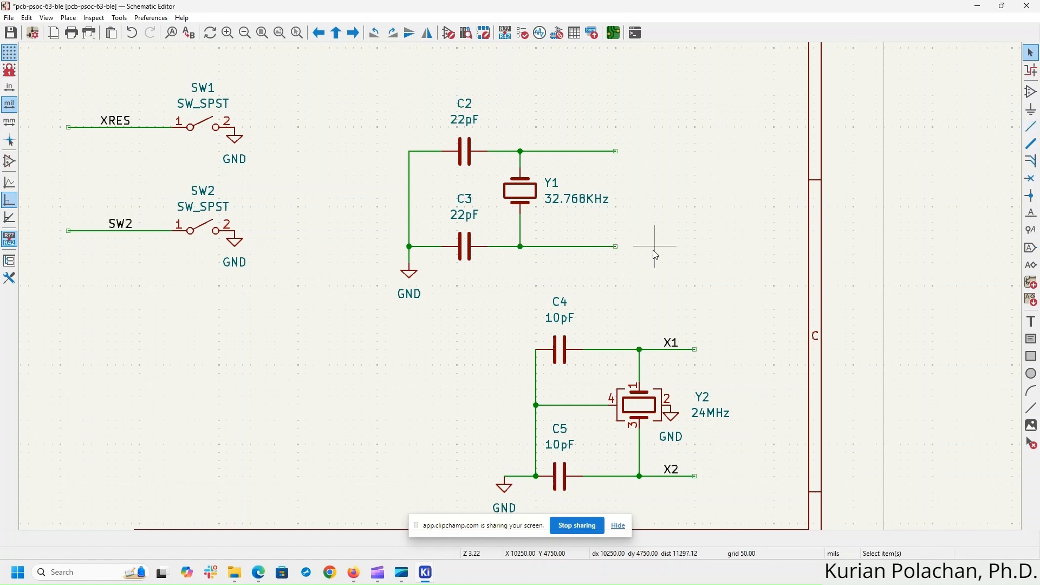
- Add a net label Y1 to the upper crystal wire
right_click(562, 152)
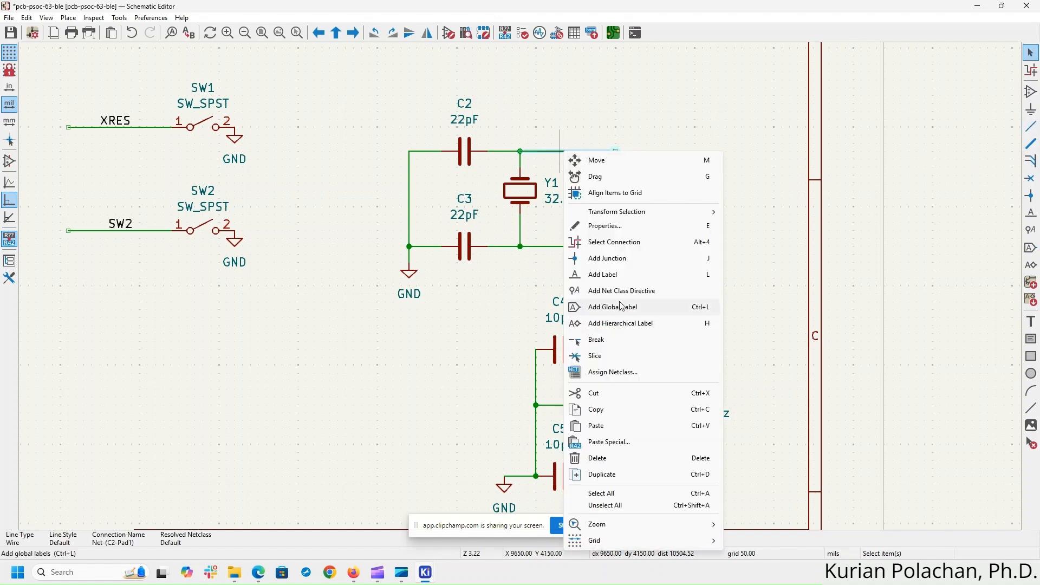
left_click(621, 275)
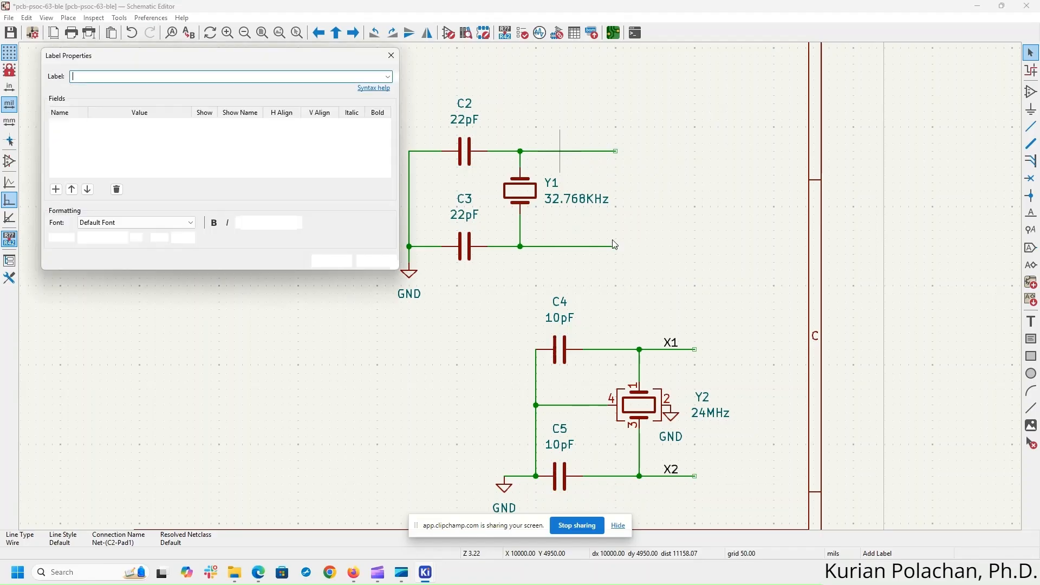
key("Return")
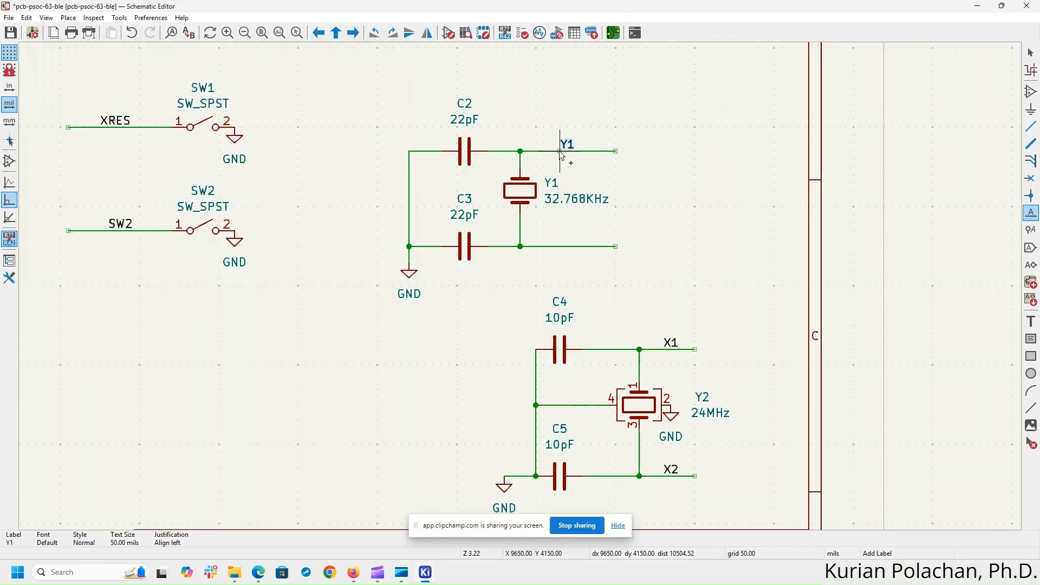
left_click(562, 154)
key("Escape")
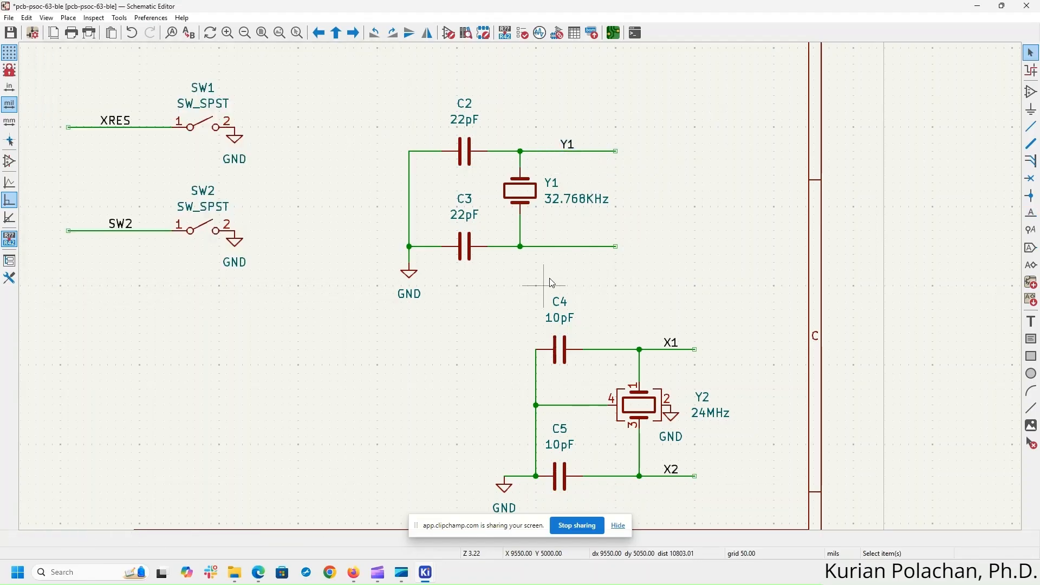
- Add a net label Y2 to the lower crystal wire
right_click(564, 252)
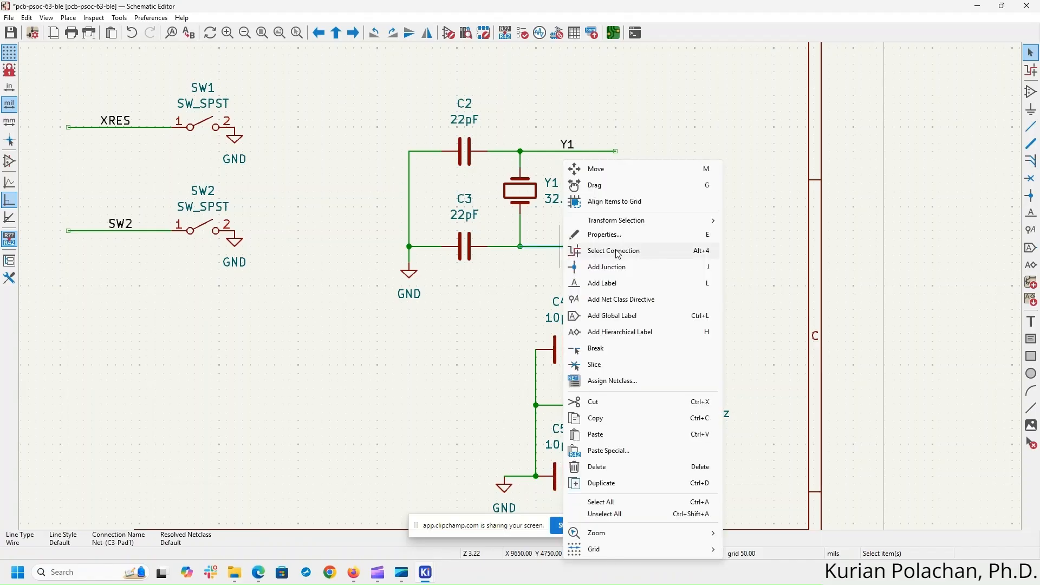
left_click(622, 284)
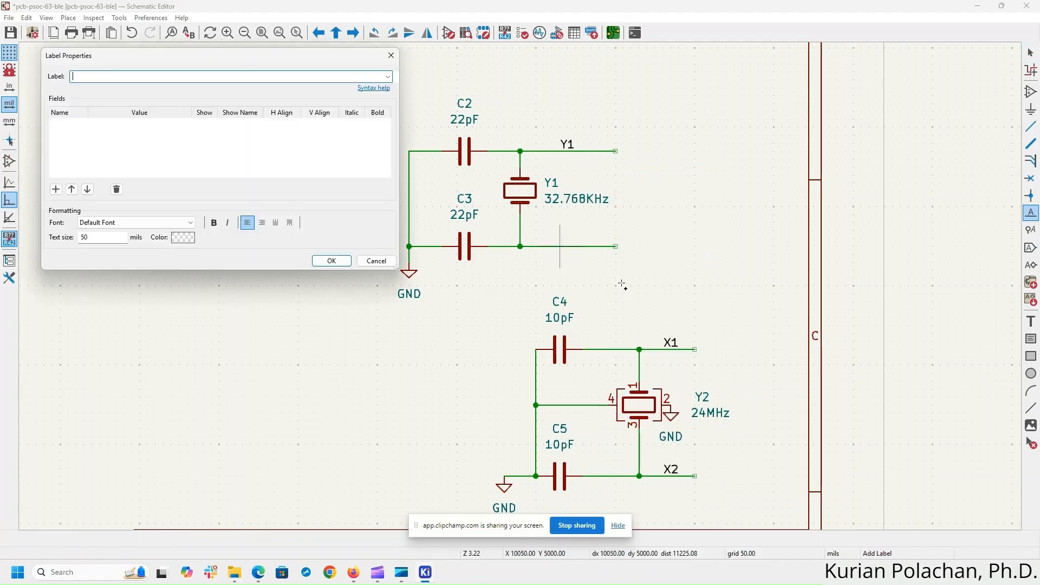
key("Return")
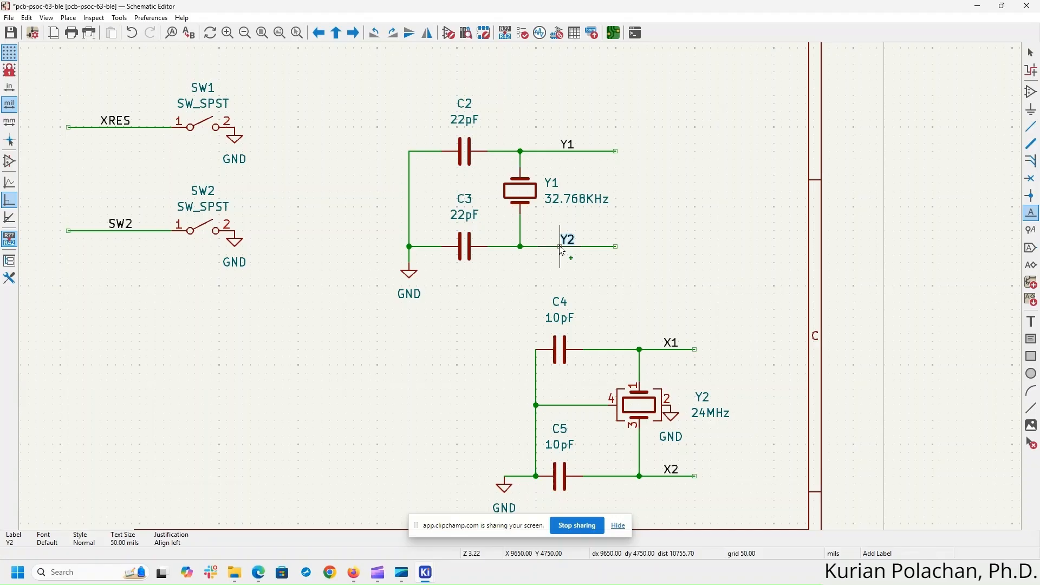
left_click(561, 247)
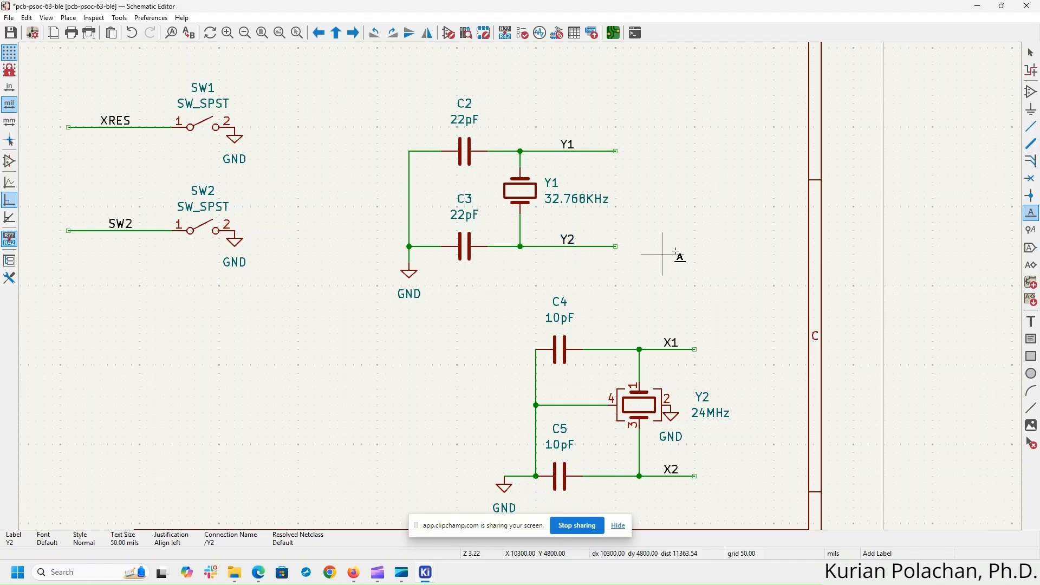
left_click(729, 255)
key("Escape")
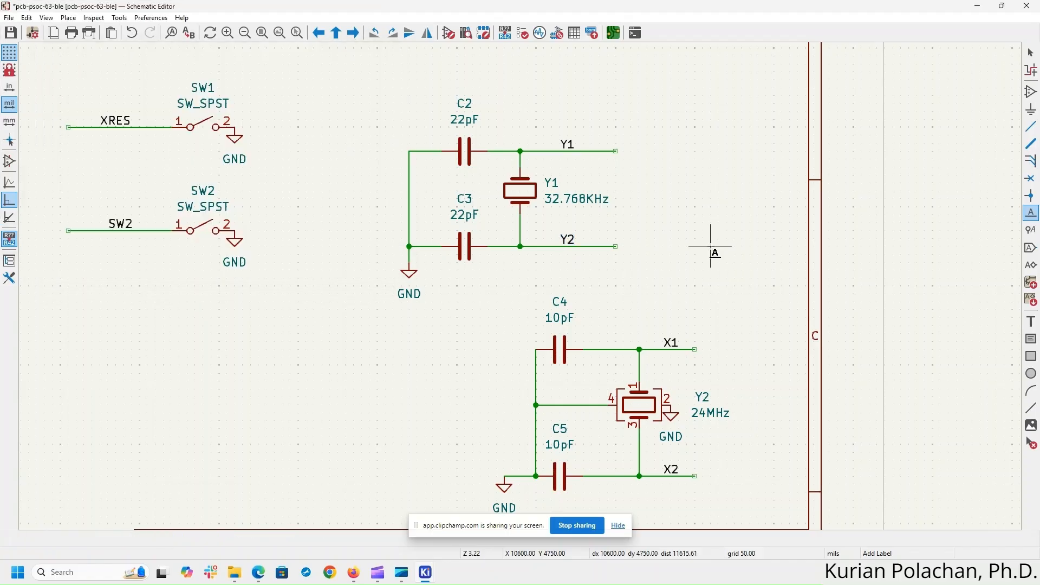
scroll(713, 251, "down", 2)
scroll(525, 286, "down", 1)
scroll(544, 287, "up", 3)
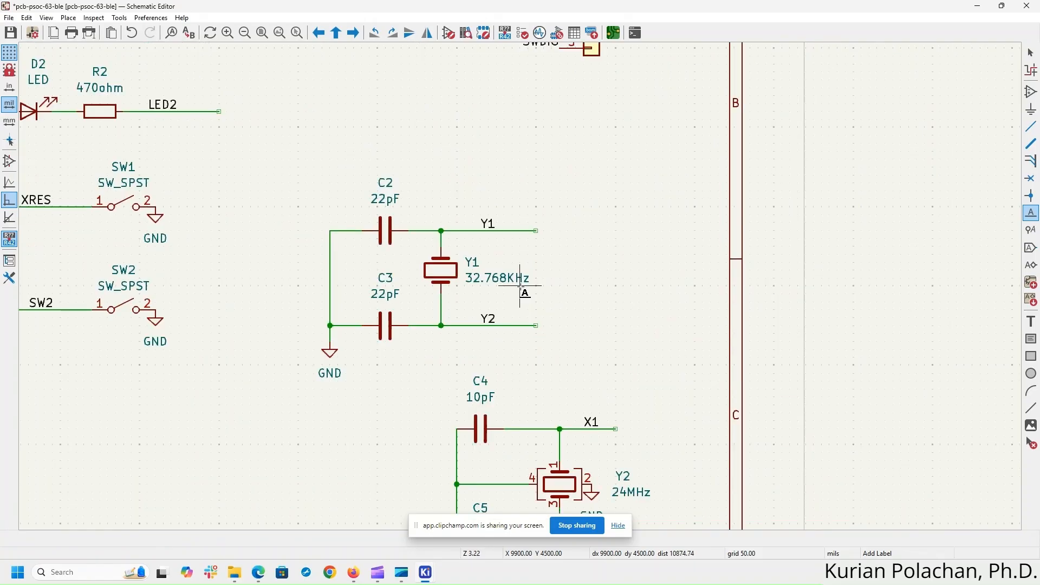
- Bring the full U1 symbol into view and compare it with the datasheet schematic
scroll(552, 286, "down", 3)
scroll(662, 298, "up", 2)
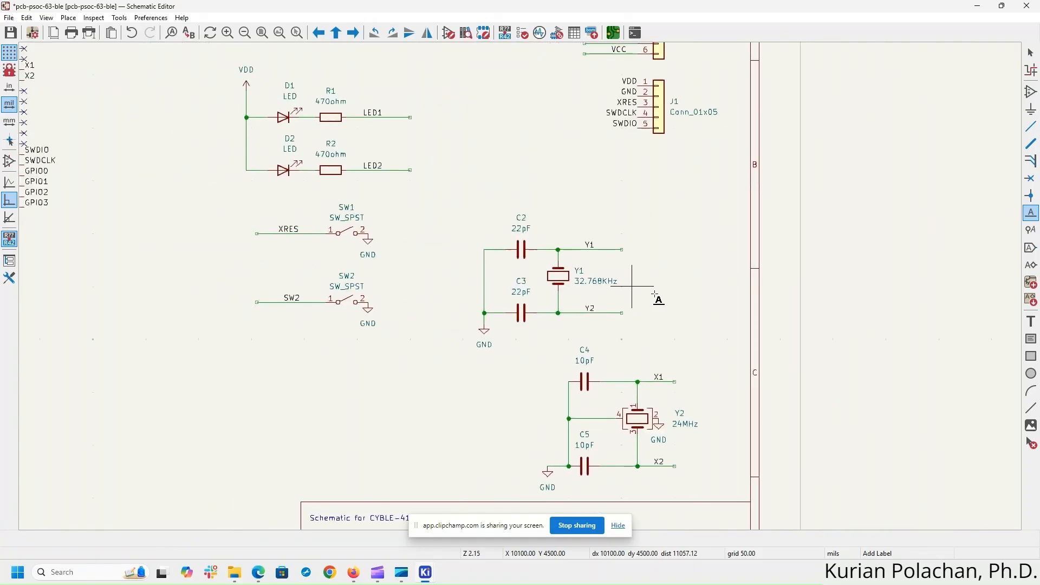
middle_click_drag(732, 228, 863, 295)
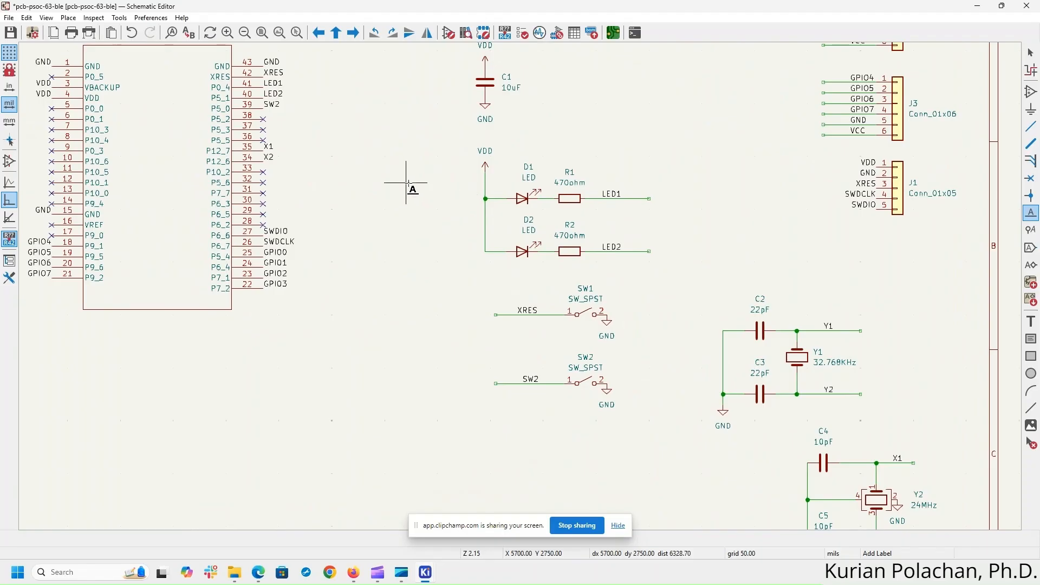
scroll(422, 191, "down", 2)
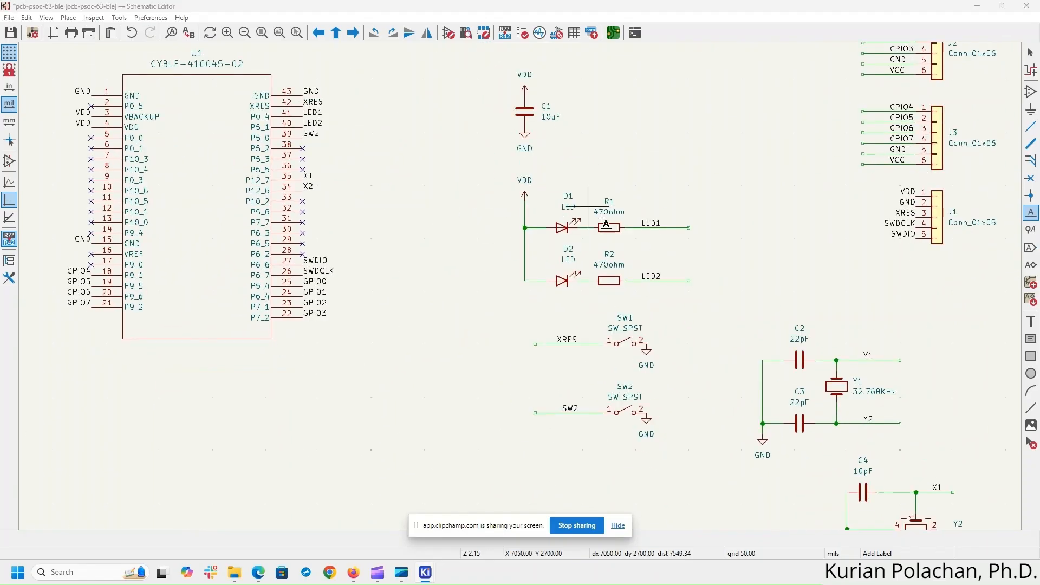
key("alt+Tab")
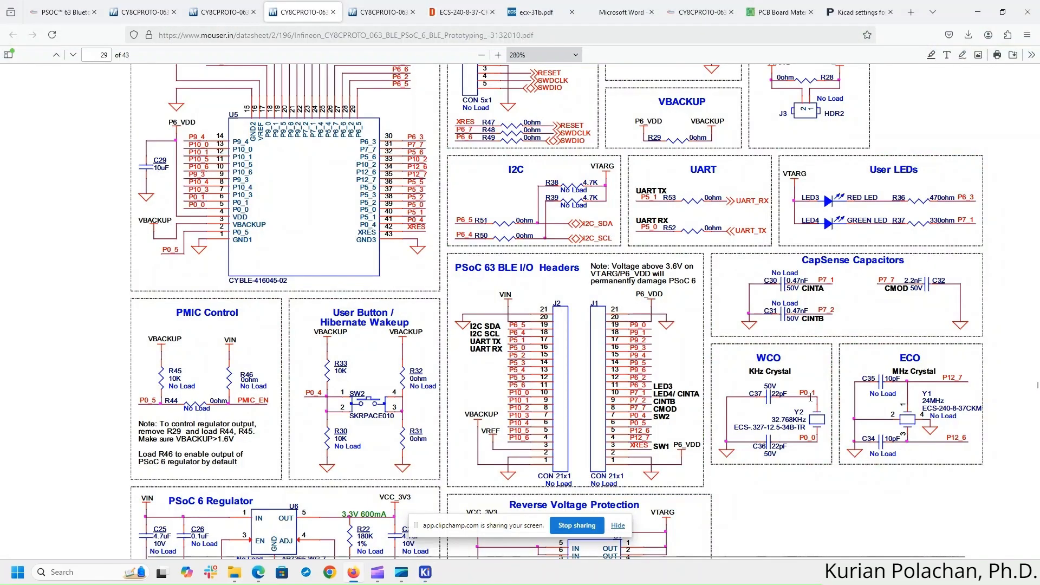
key("alt+Tab")
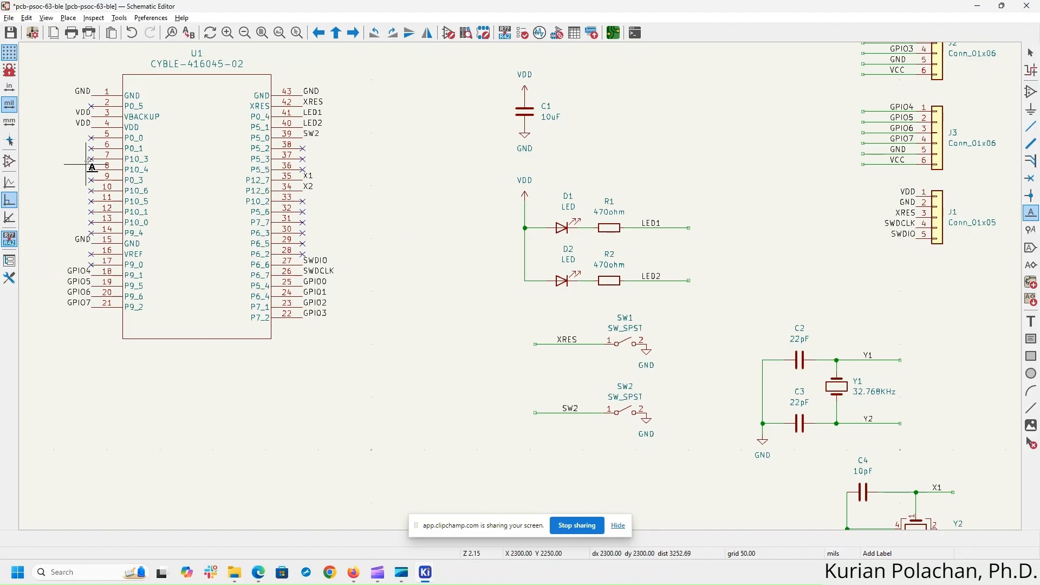
- Delete the no-connect flags from U1 pins 5 (P0_0) and 6 (P0_1)
key("Escape")
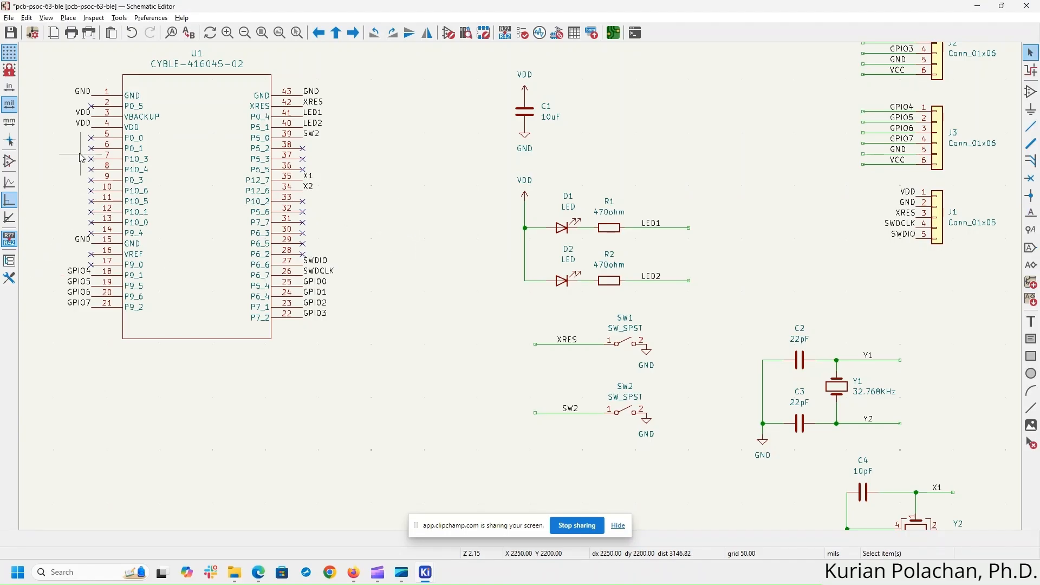
scroll(82, 158, "up", 5)
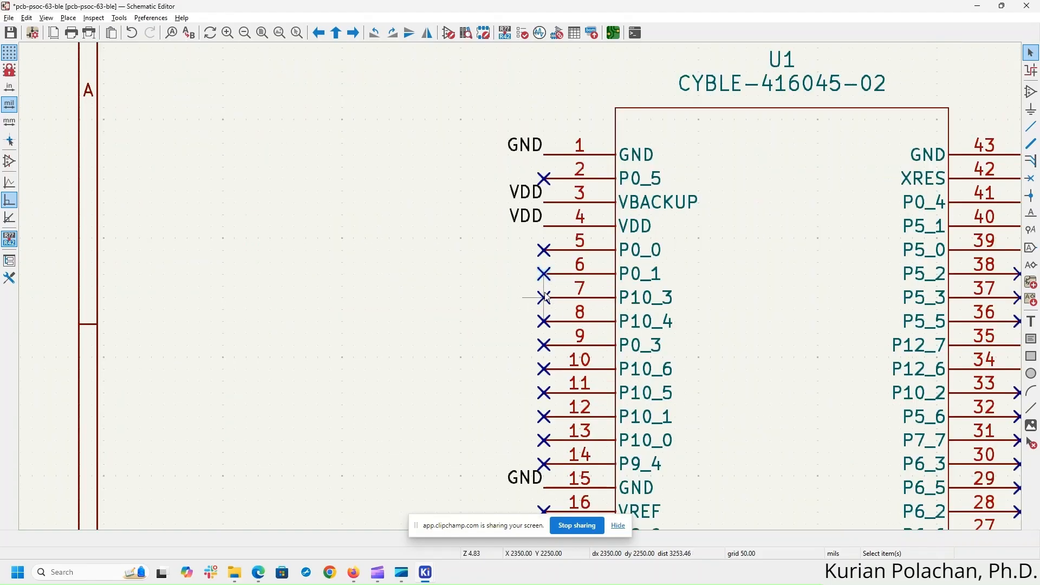
key("Delete")
key("alt+Tab")
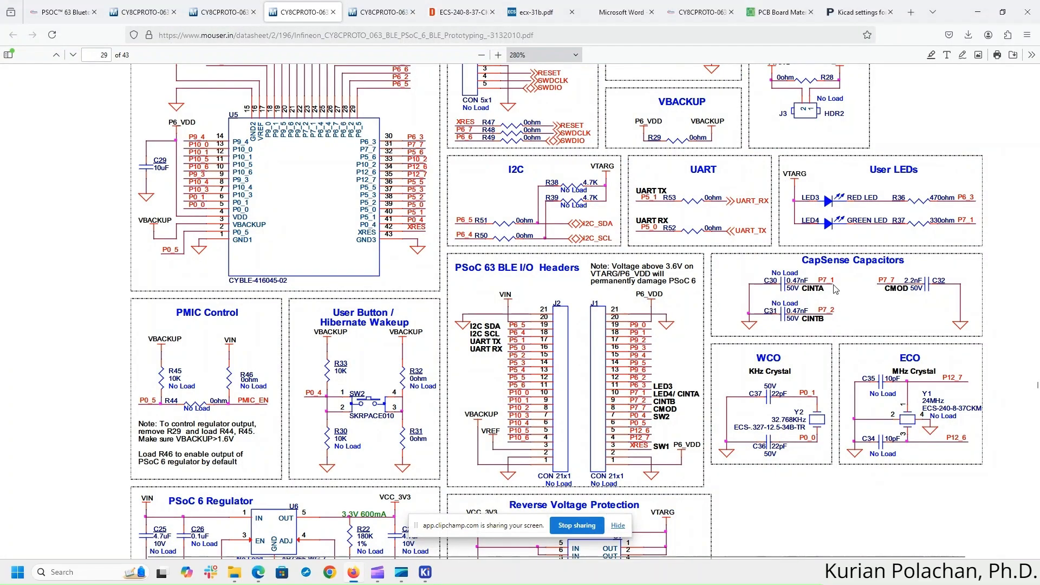
key("alt+Tab")
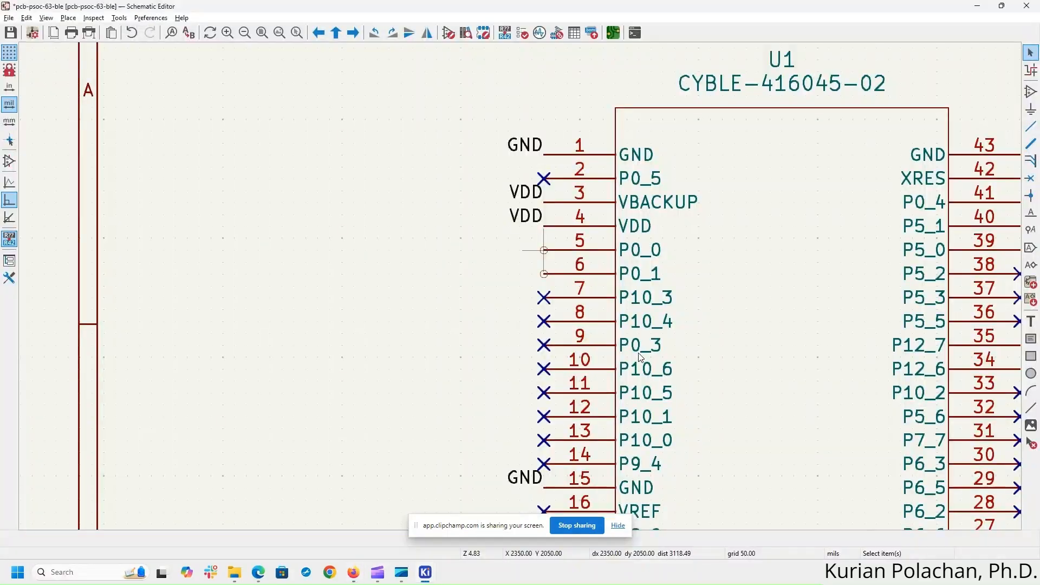
- Attach a net label to U1 pin 6 (P0_1) and rename it Y1
right_click(547, 279)
mouse_move(587, 276)
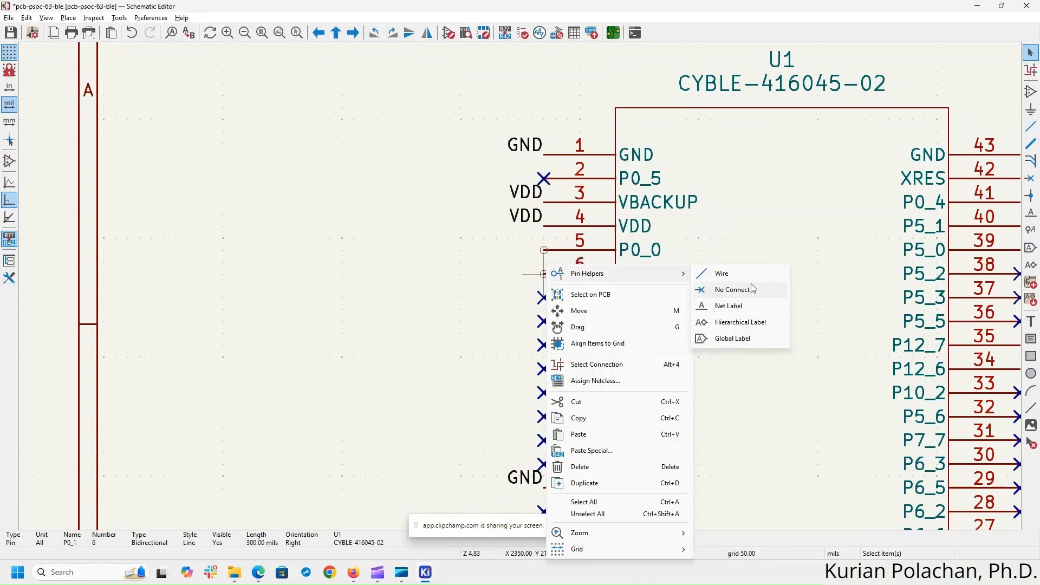
left_click(732, 306)
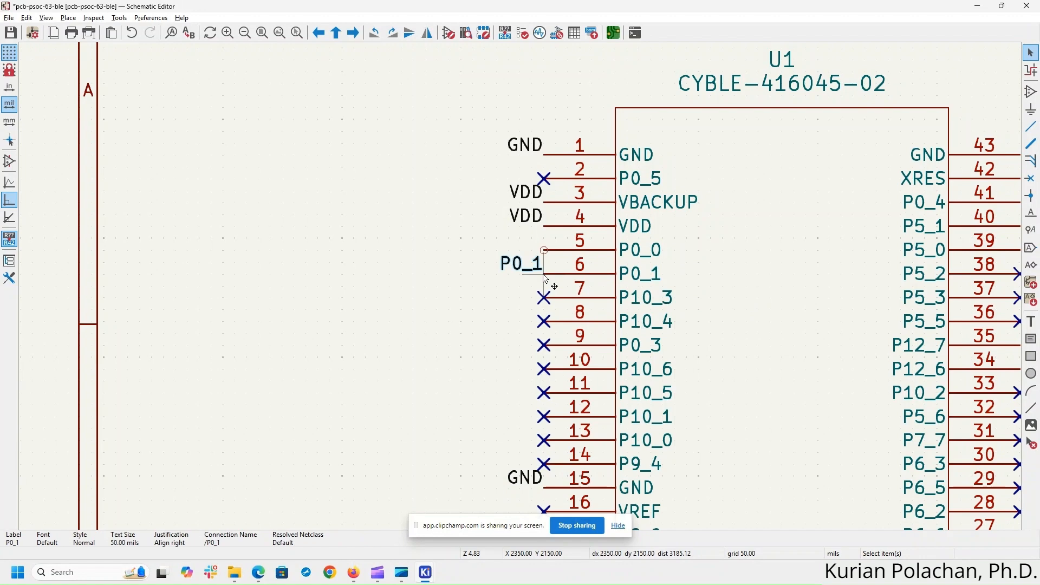
left_click(546, 279)
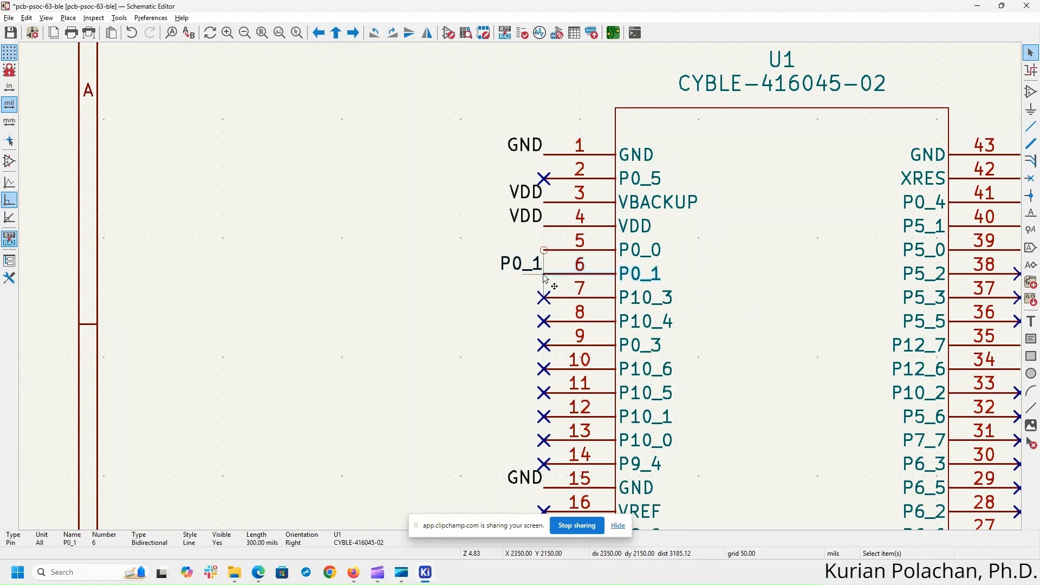
left_click(528, 262)
double_click(528, 262)
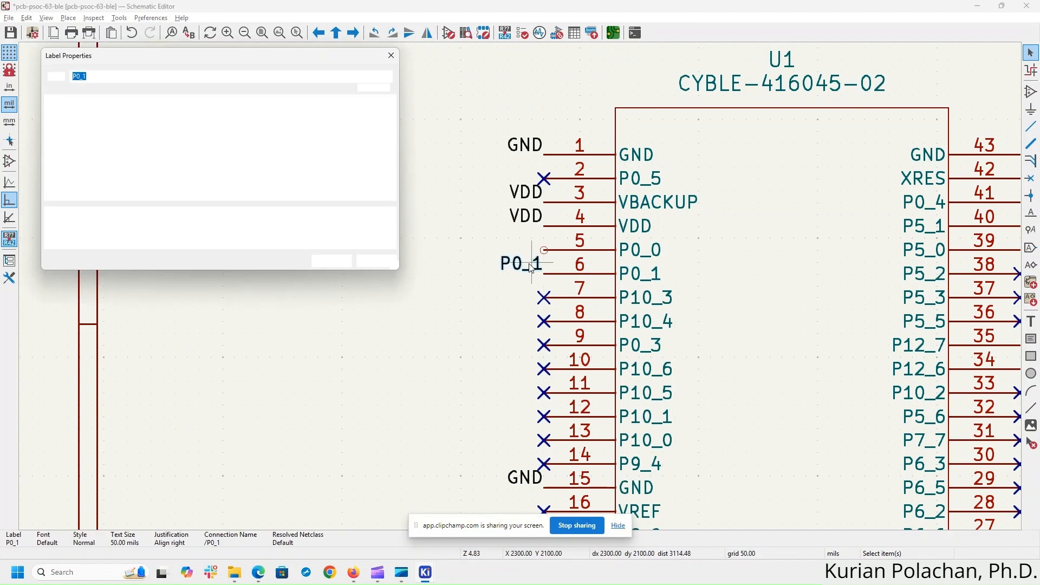
type("Y1")
key("Return")
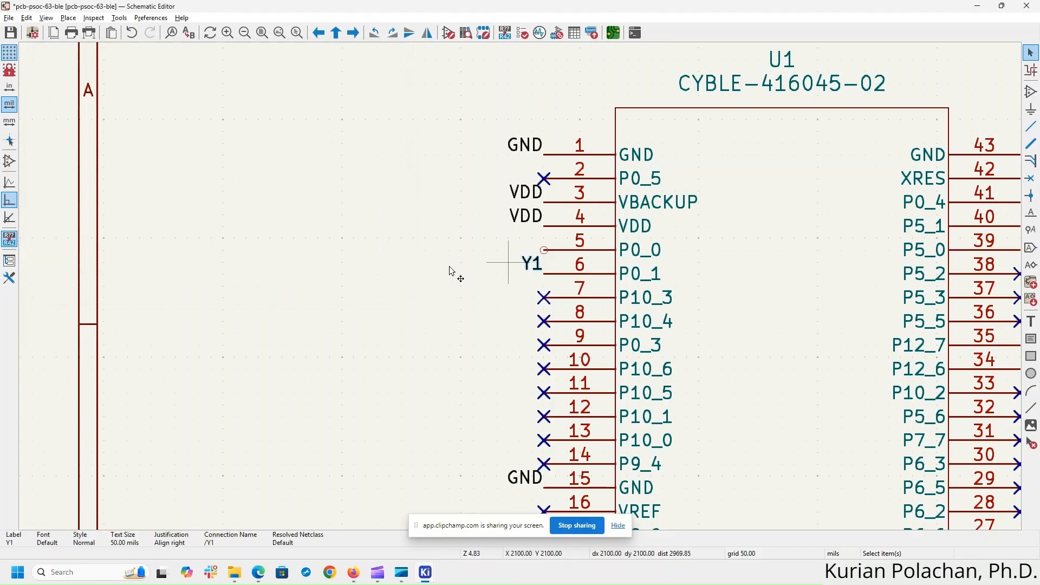
left_click(471, 266)
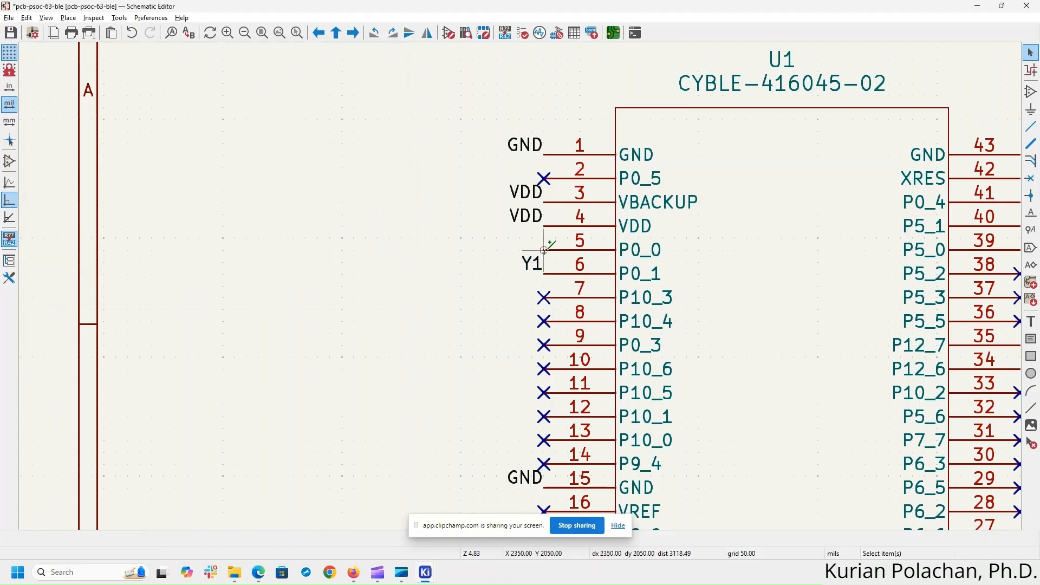
- Try drawing a wire from U1 pin 5, then cancel it
right_click(544, 249)
key("Escape")
scroll(544, 249, "up", 5)
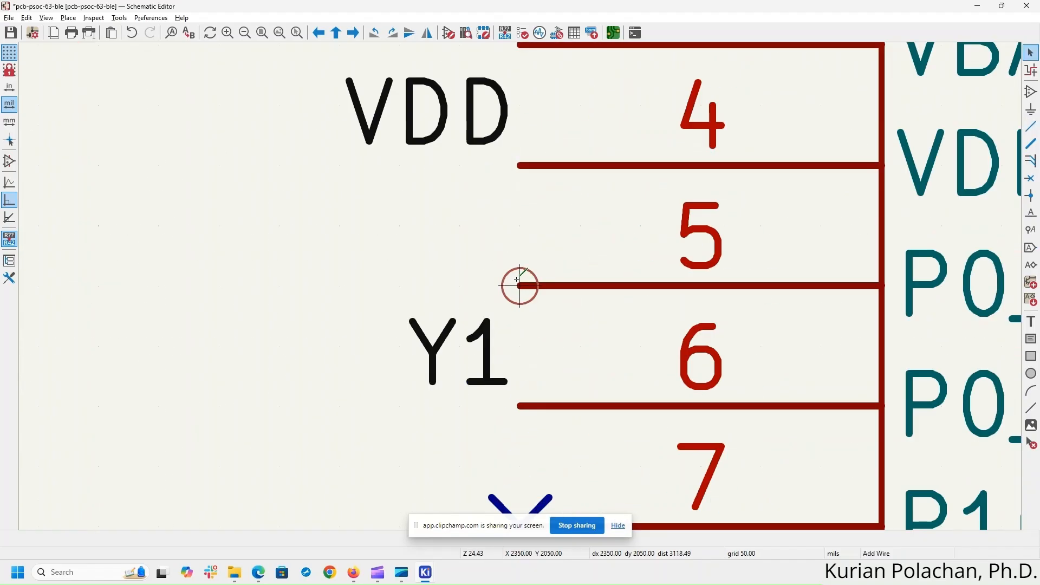
key("w")
right_click(519, 284)
key("Escape")
right_click(520, 286)
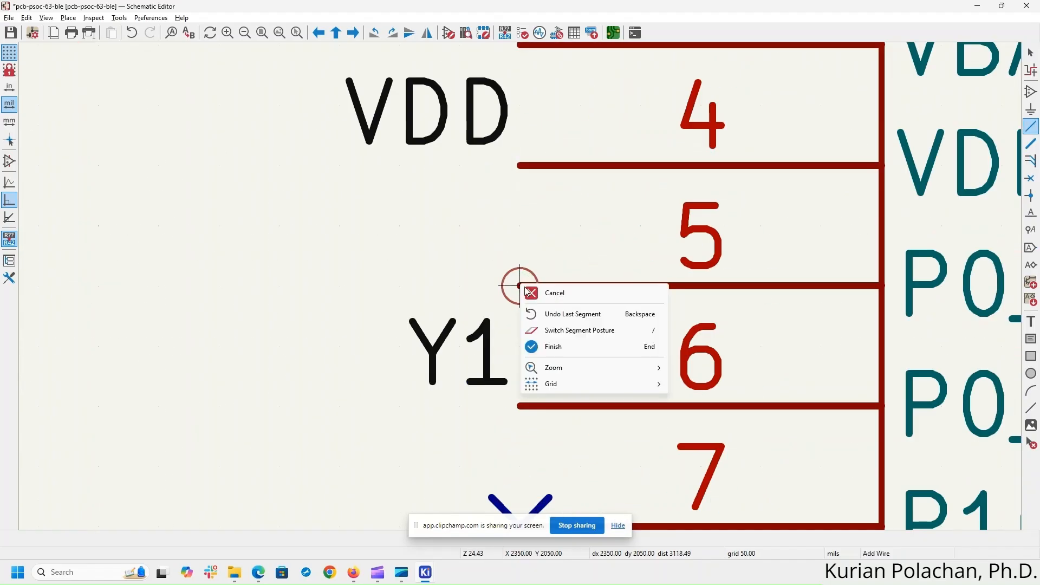
key("Escape")
key("Escape")
key("w")
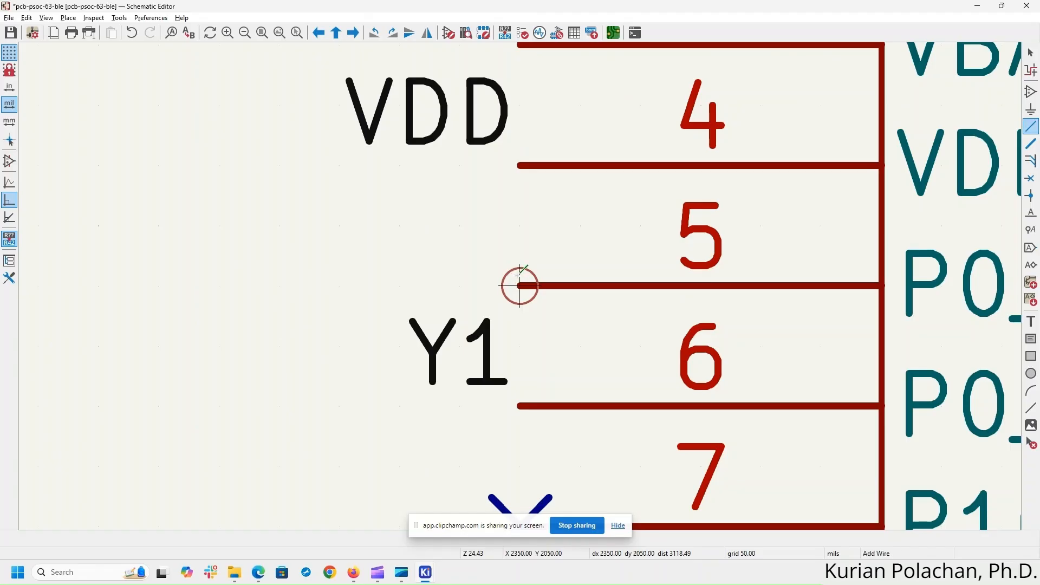
scroll(520, 285, "down", 3)
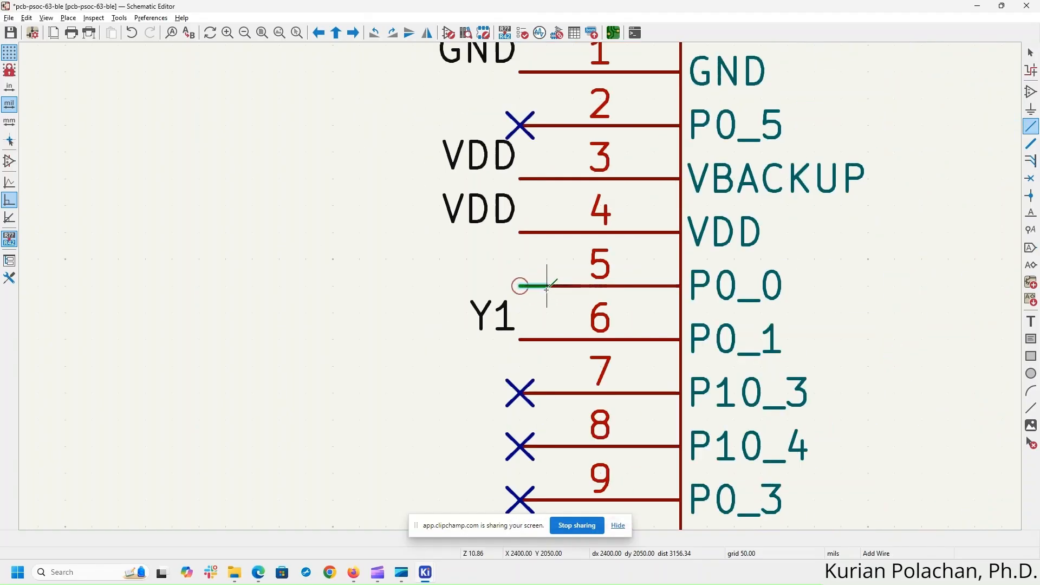
key("Escape")
- Attach a net label to U1 pin 5 (P0_0) and rename it Y2
right_click(539, 286)
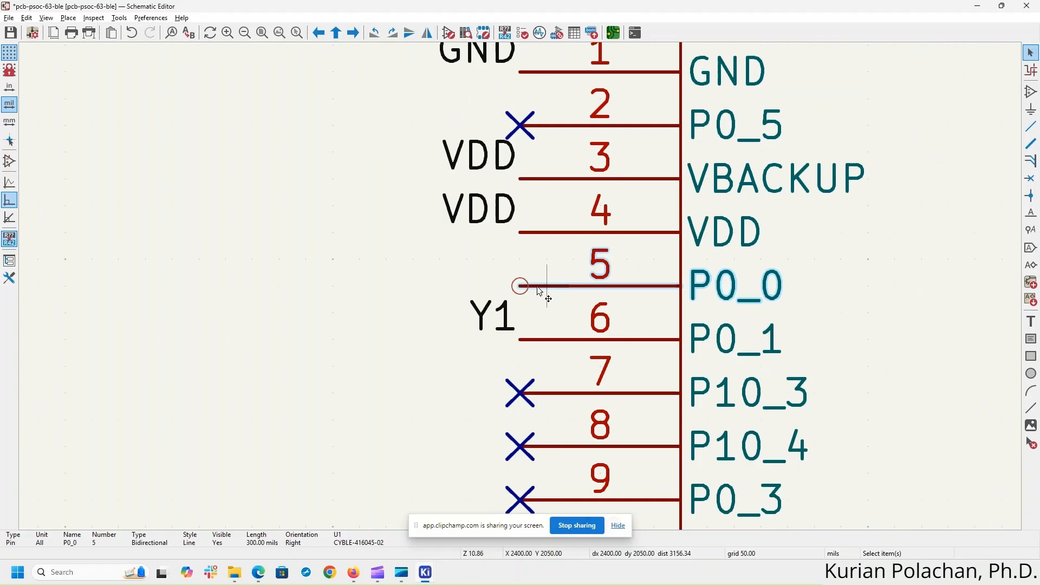
mouse_move(579, 273)
left_click(755, 303)
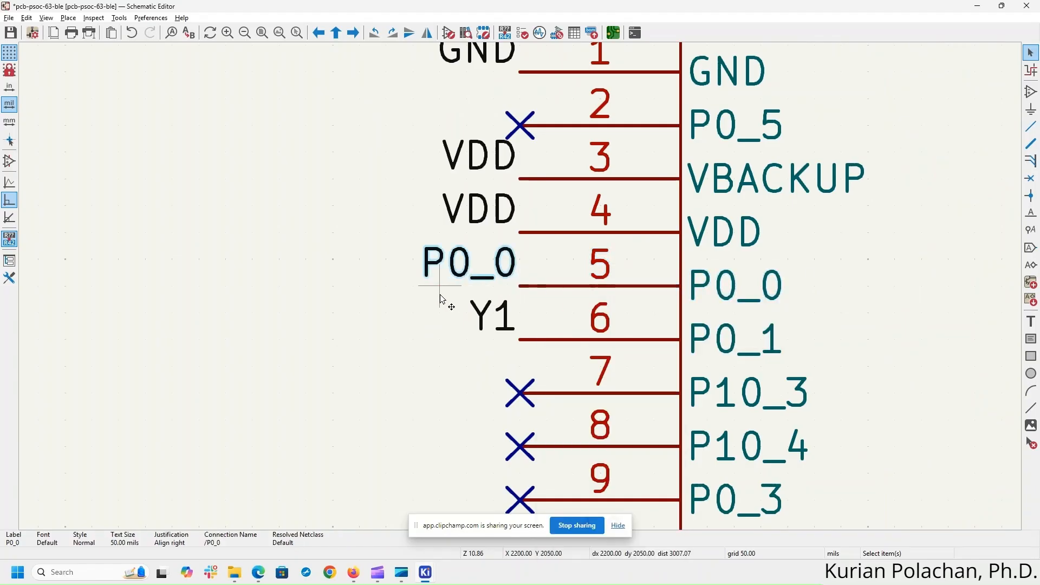
double_click(470, 274)
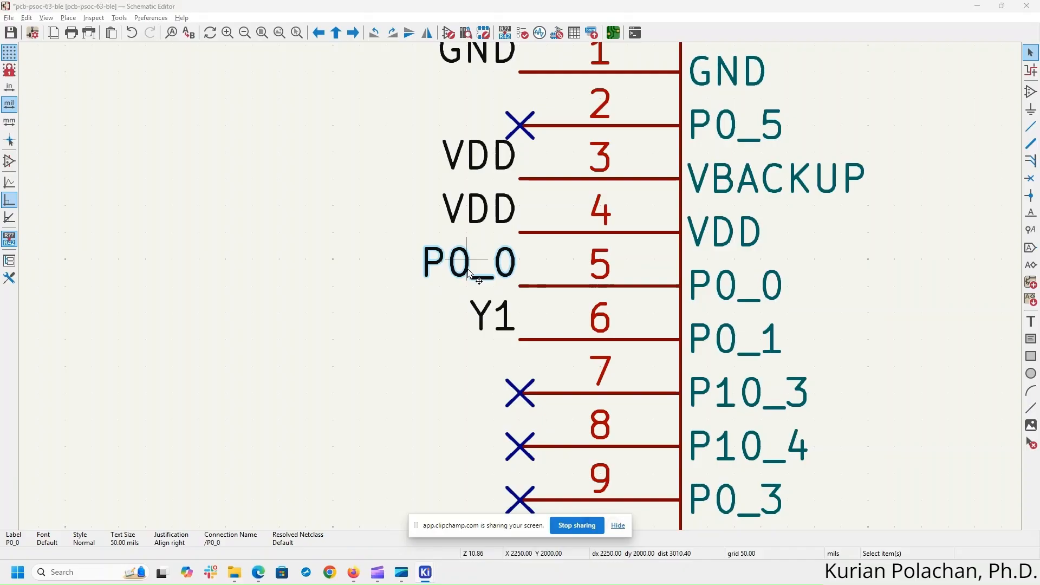
key("Return")
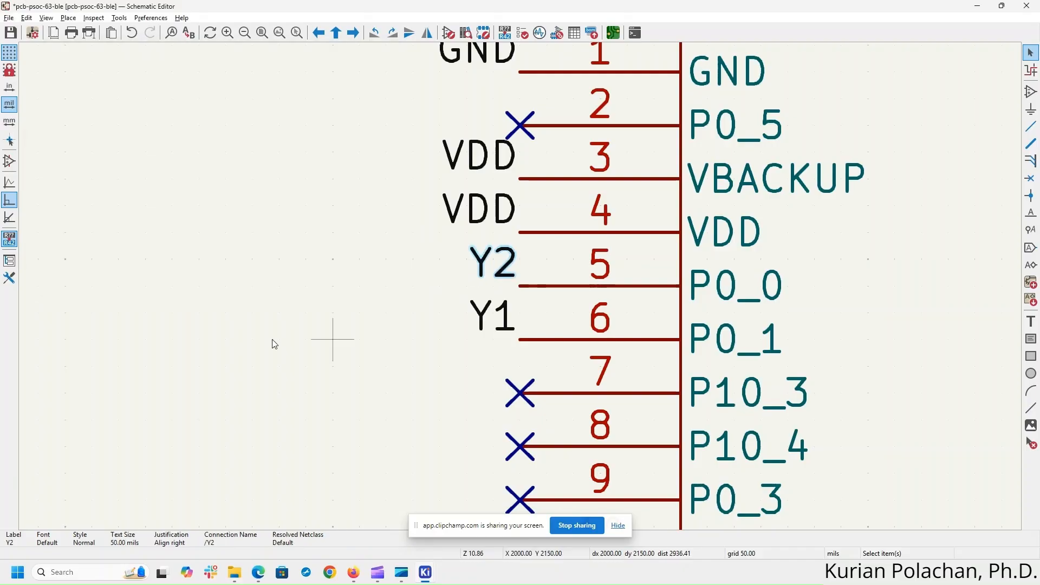
scroll(522, 290, "down", 6)
middle_click_drag(528, 355, 226, 287)
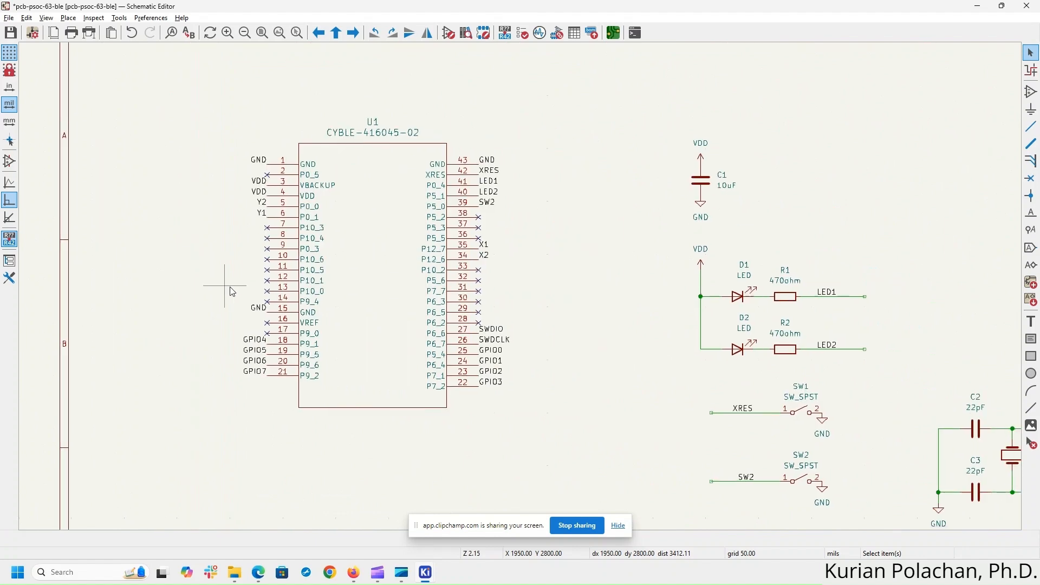
- Save the schematic, run ERC (0 errors, 1 warning), then open the PCB Editor
middle_click_drag(890, 399, 726, 358)
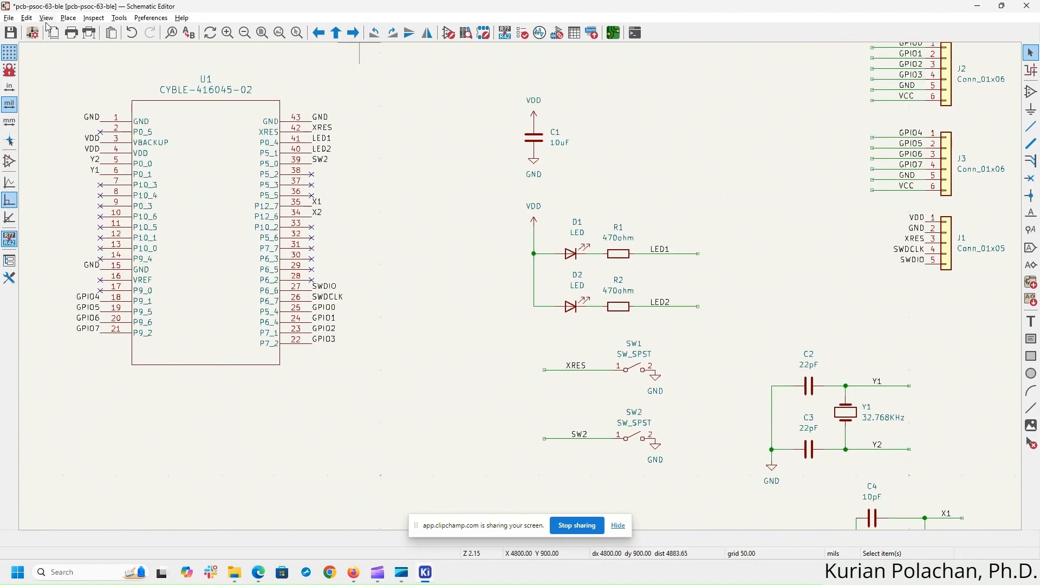
left_click(18, 34)
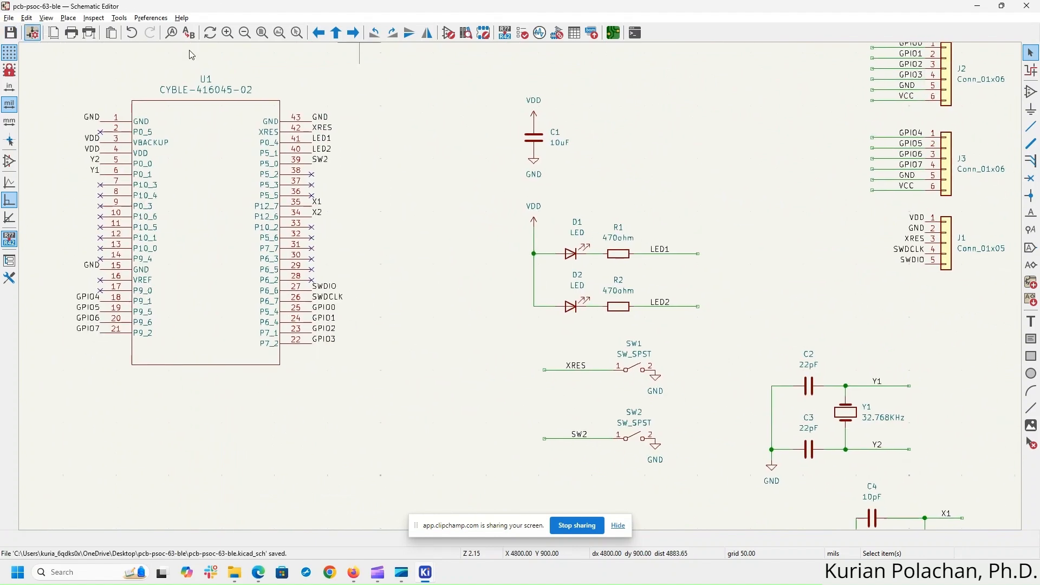
left_click(522, 34)
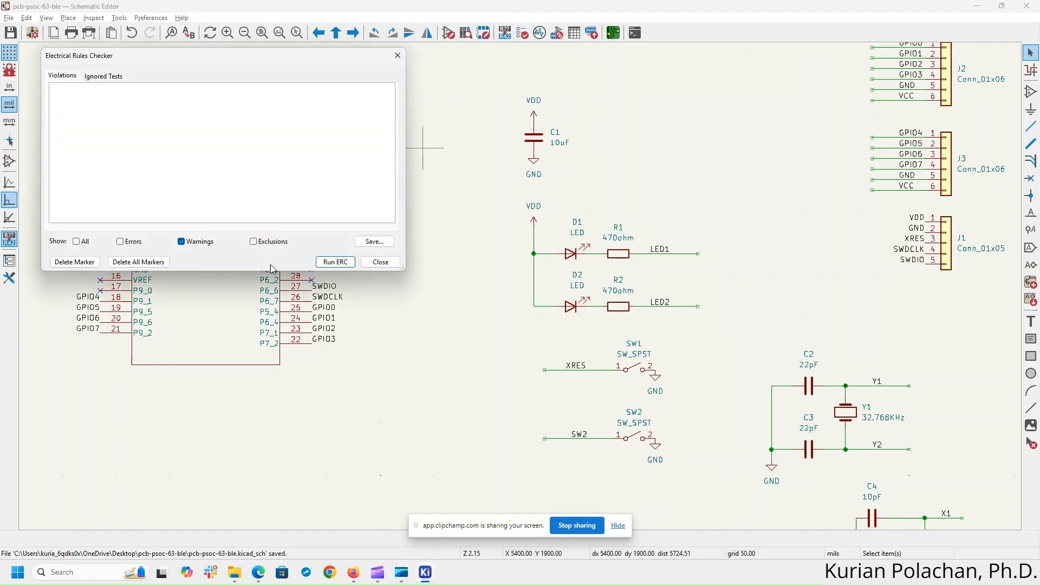
left_click(331, 263)
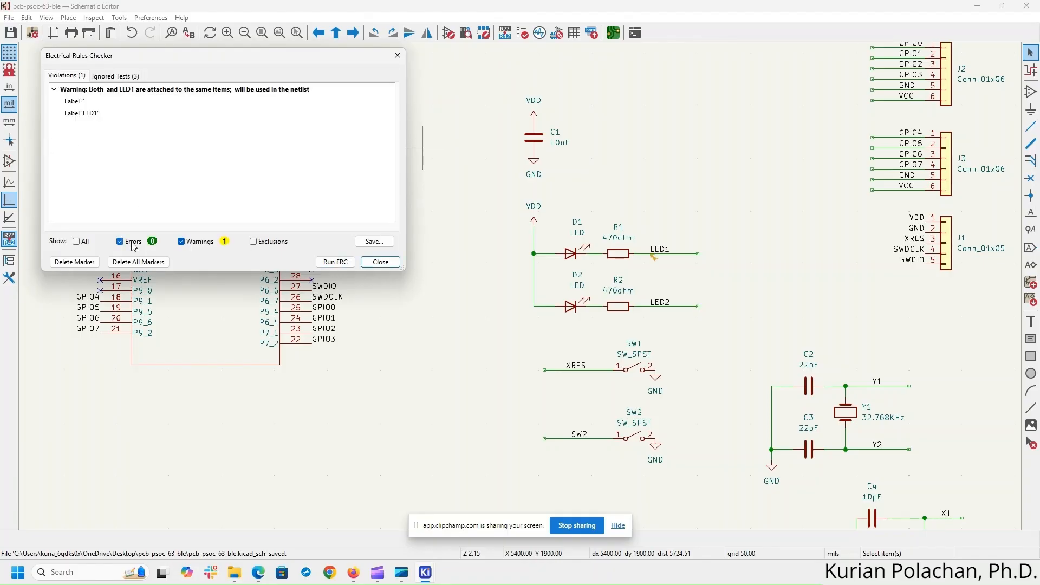
left_click(335, 262)
left_click(381, 262)
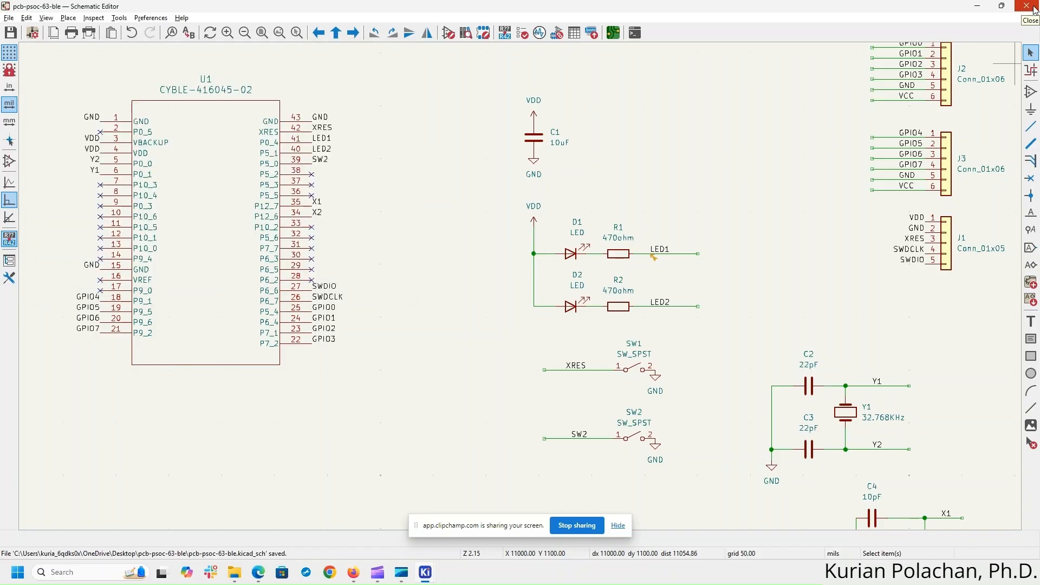
left_click(612, 34)
scroll(553, 295, "down", 5)
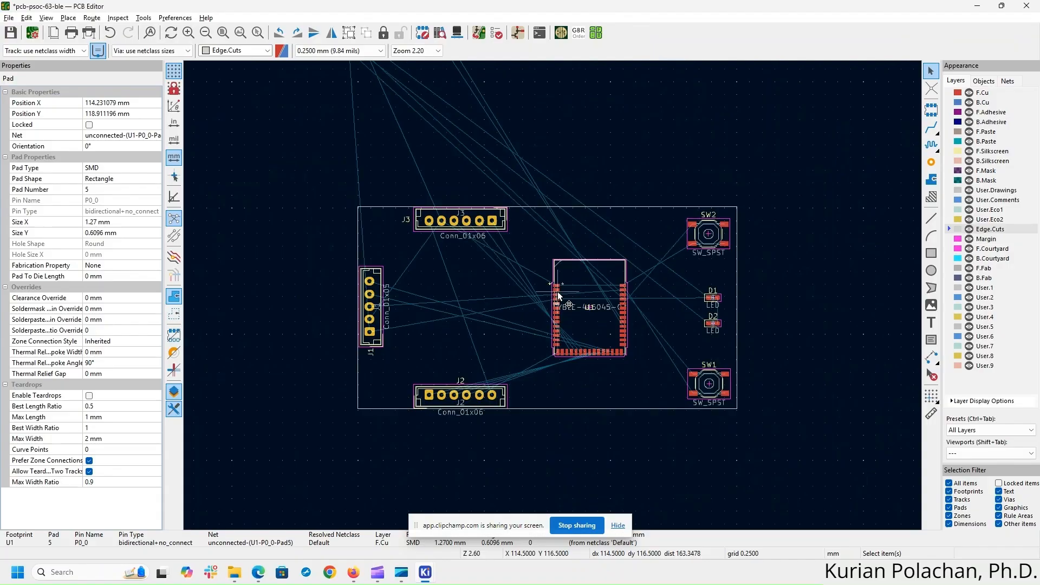
- Update the PCB from the schematic and close the change report
left_click(139, 19)
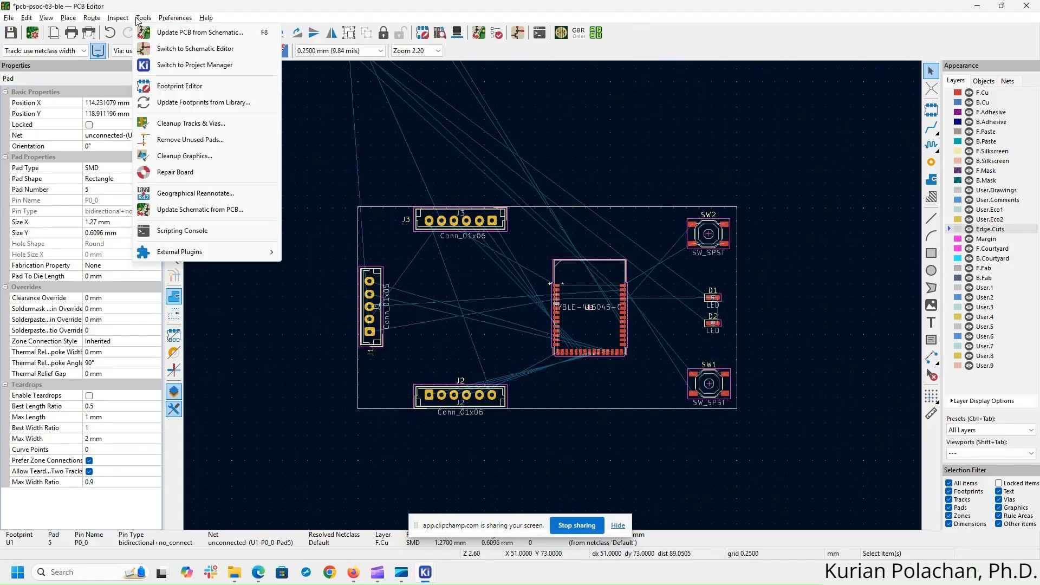
left_click(407, 213)
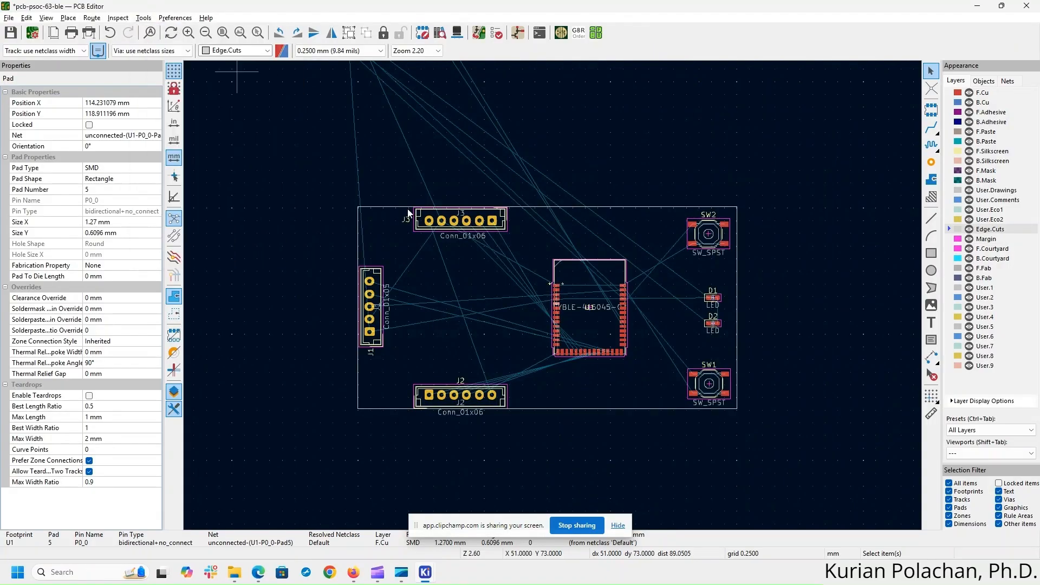
left_click(328, 293)
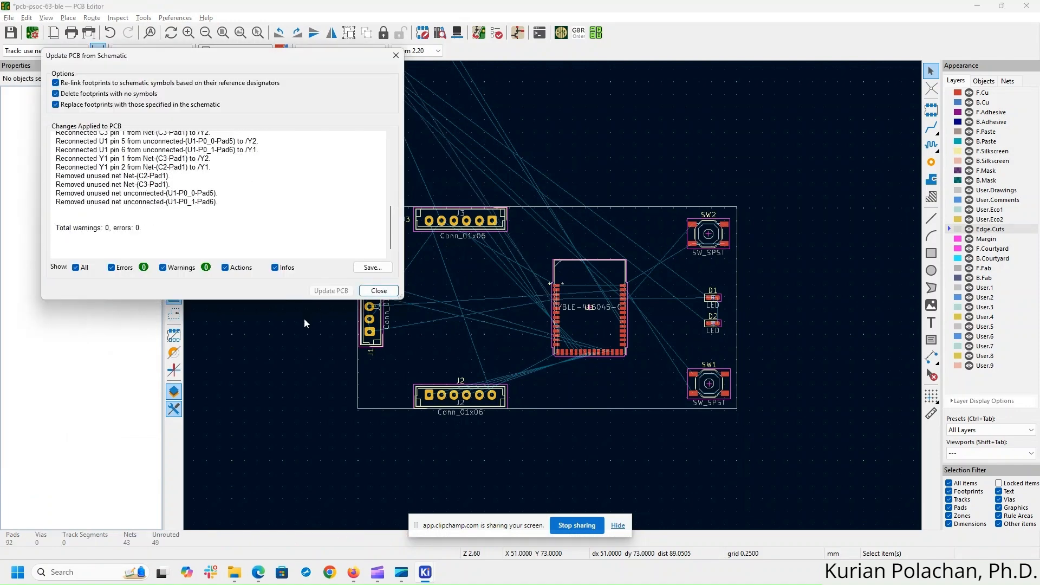
left_click(379, 291)
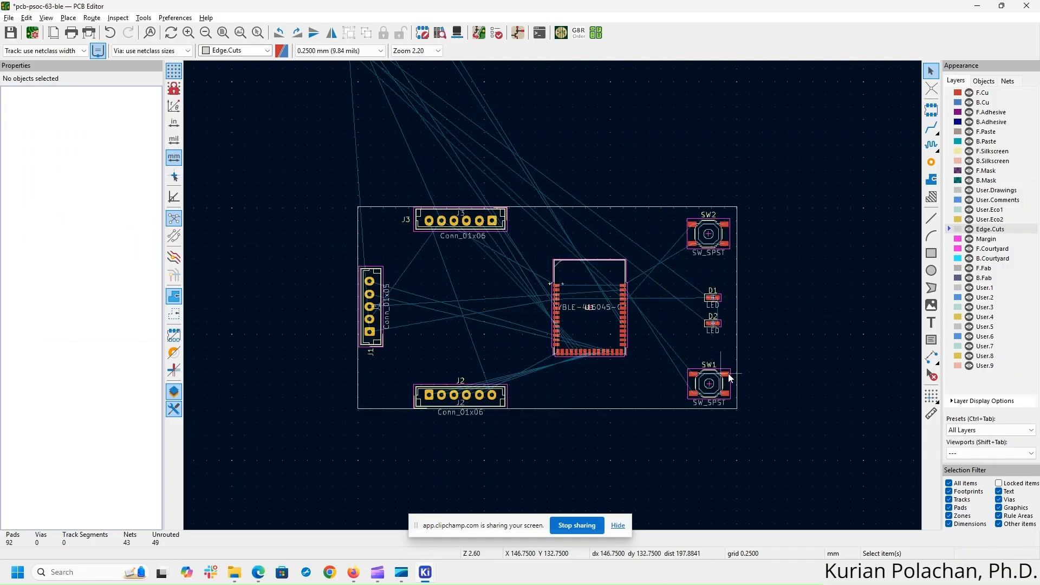
key("alt+Tab")
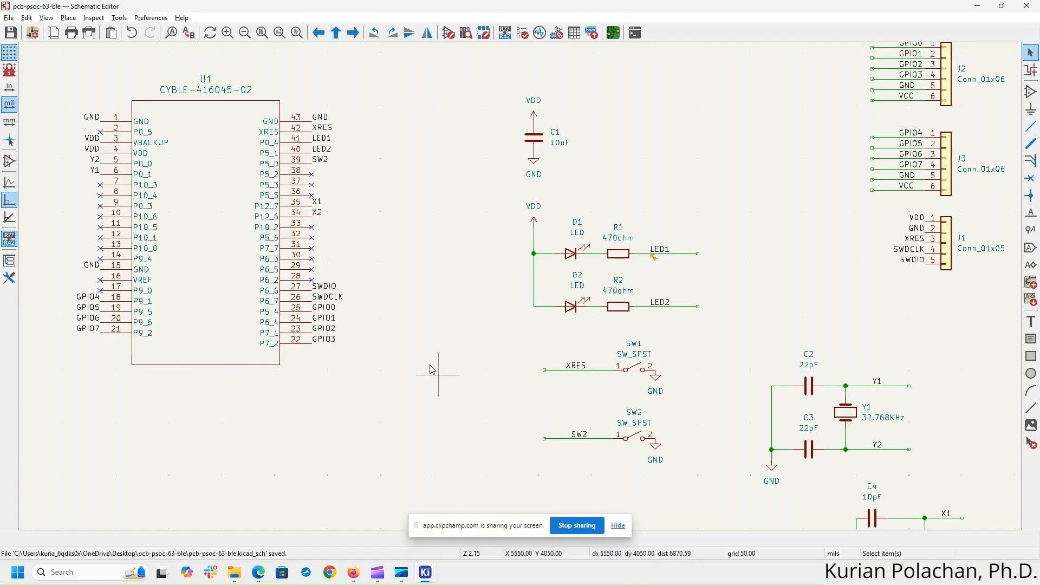
key("alt+Tab")
- Shift Y1 aside and move capacitors C2 and C3 lower, out of the way
middle_click_drag(506, 212, 560, 344)
scroll(485, 337, "up", 4)
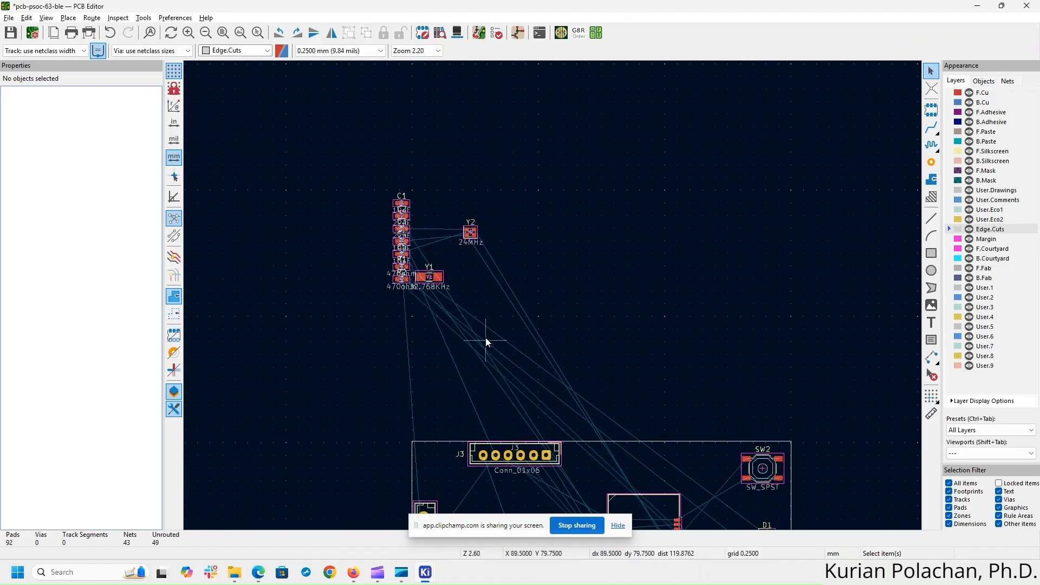
left_click(442, 200)
left_click(455, 198)
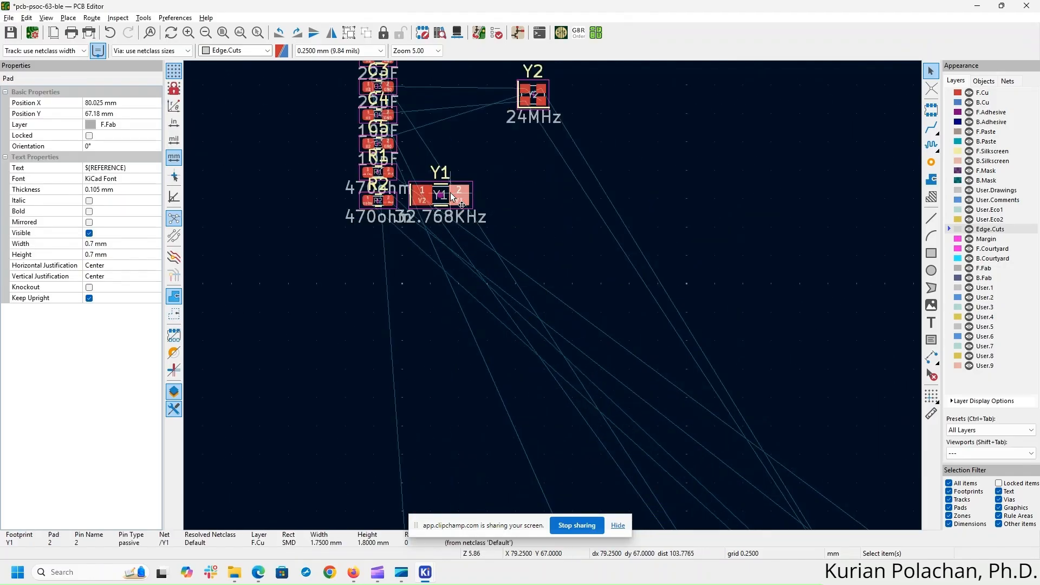
left_click_drag(497, 163, 468, 182)
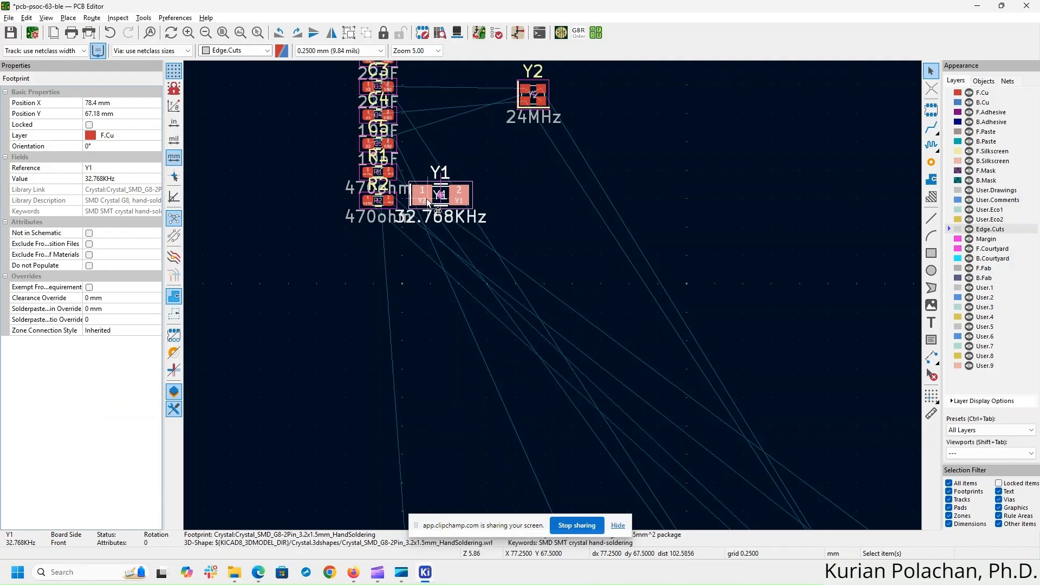
key("m")
left_click(414, 311)
scroll(415, 140, "up", 3)
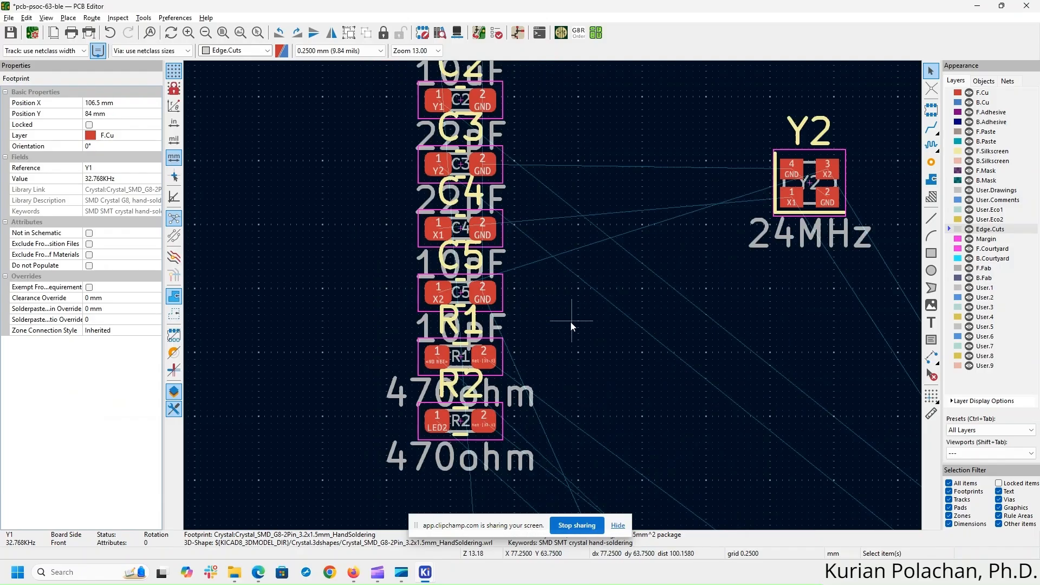
scroll(571, 322, "down", 3)
left_click_drag(450, 179, 561, 247)
key("m")
left_click(740, 485)
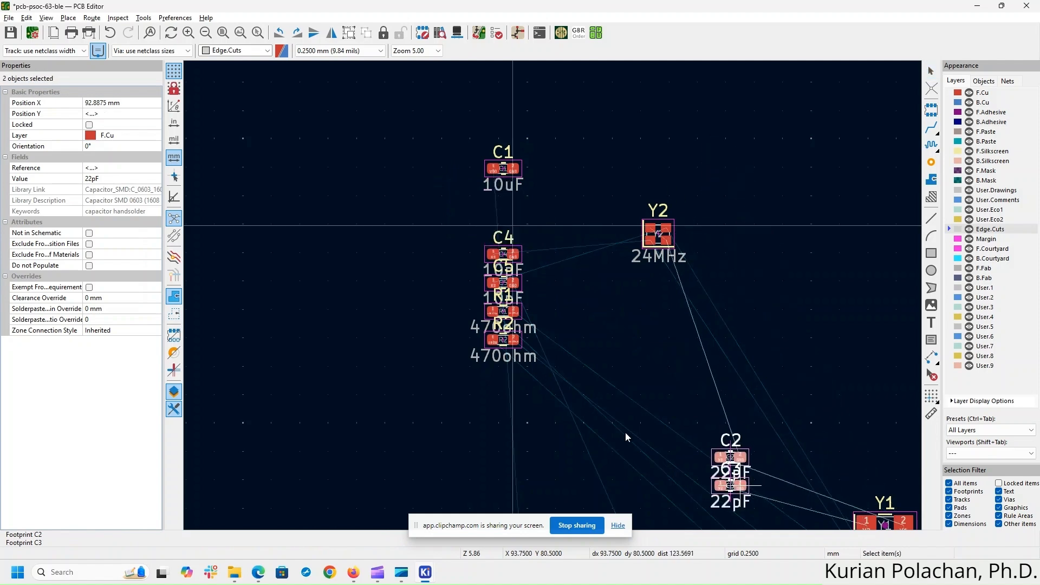
- Move the Y1 crystal onto the board beside the module's left pins
middle_click_drag(625, 432, 367, 73)
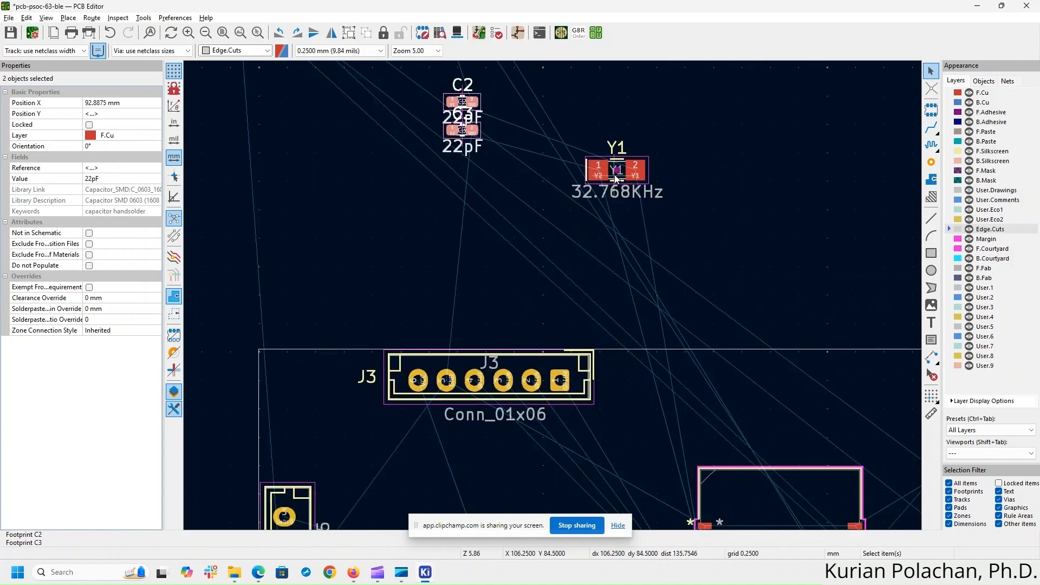
scroll(697, 213, "down", 1)
middle_click_drag(574, 355, 588, 207)
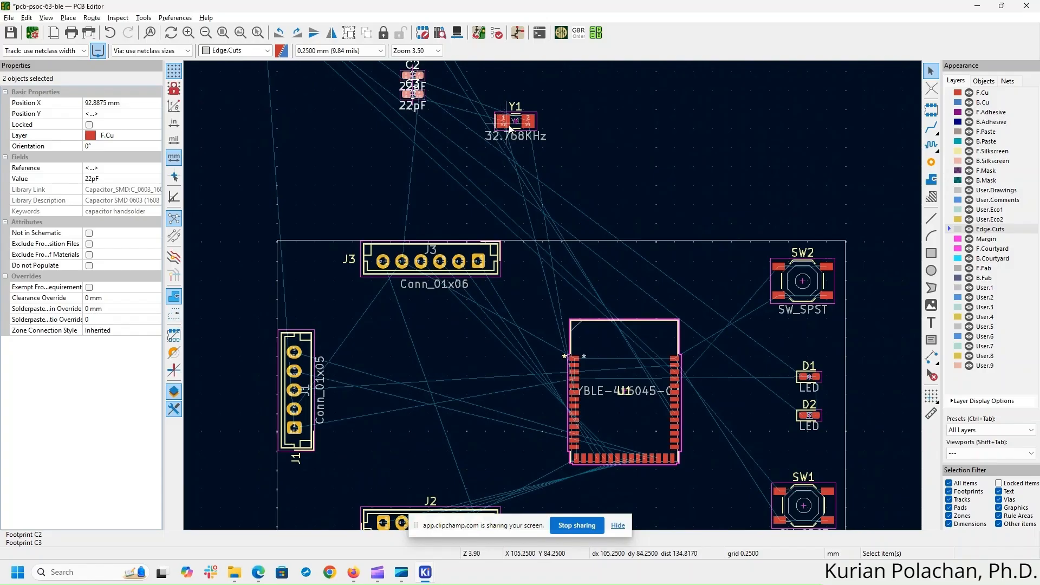
left_click_drag(515, 129, 505, 458)
left_click_drag(573, 87, 446, 175)
key("m")
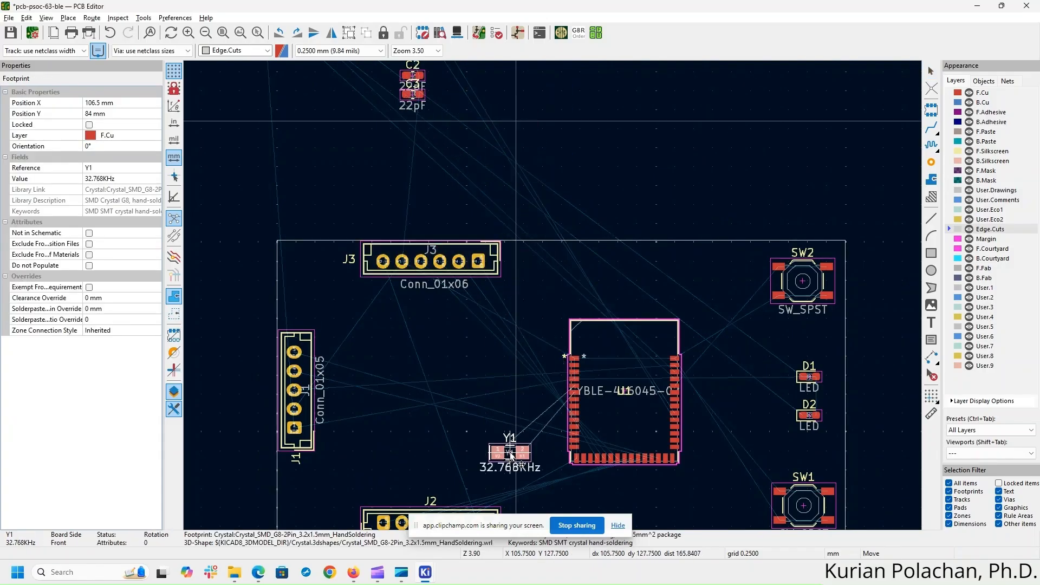
scroll(529, 413, "up", 7)
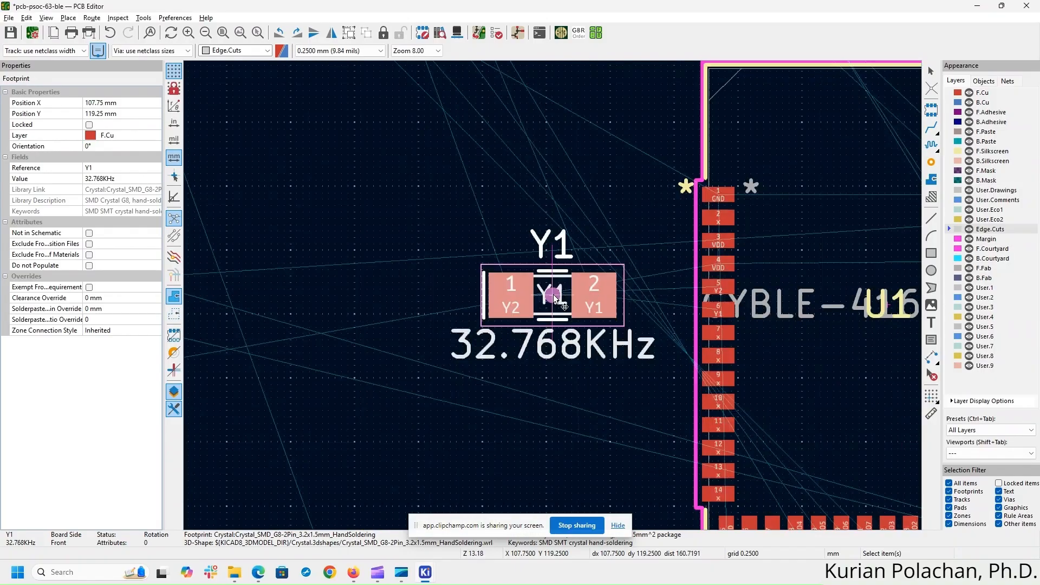
scroll(552, 294, "down", 2)
left_click(551, 295)
- Rotate Y1 90° so it stands vertically left of pins 5 and 6
middle_click_drag(683, 399, 580, 346)
key("m")
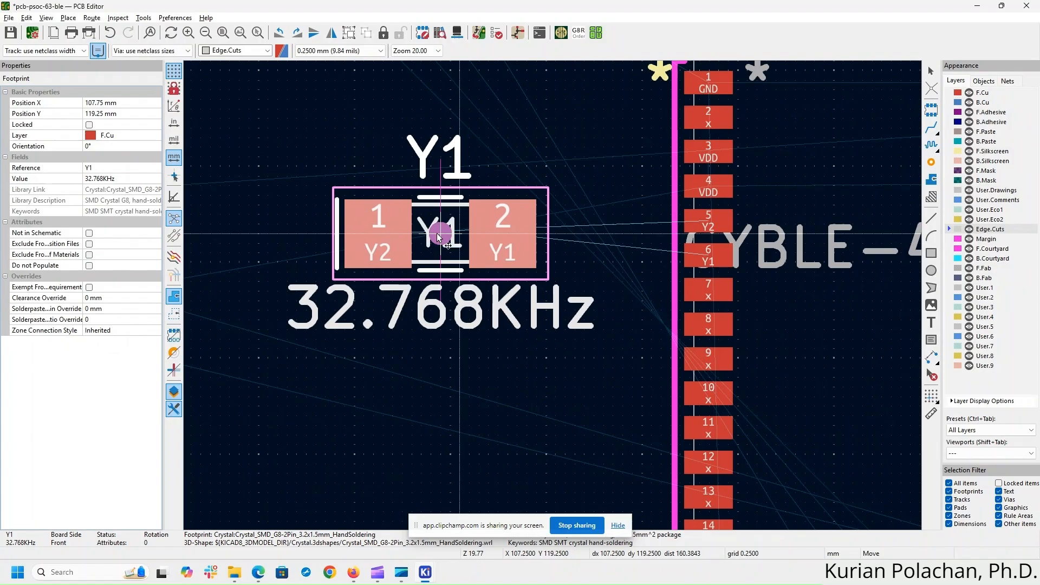
key("r")
key("r")
key("r")
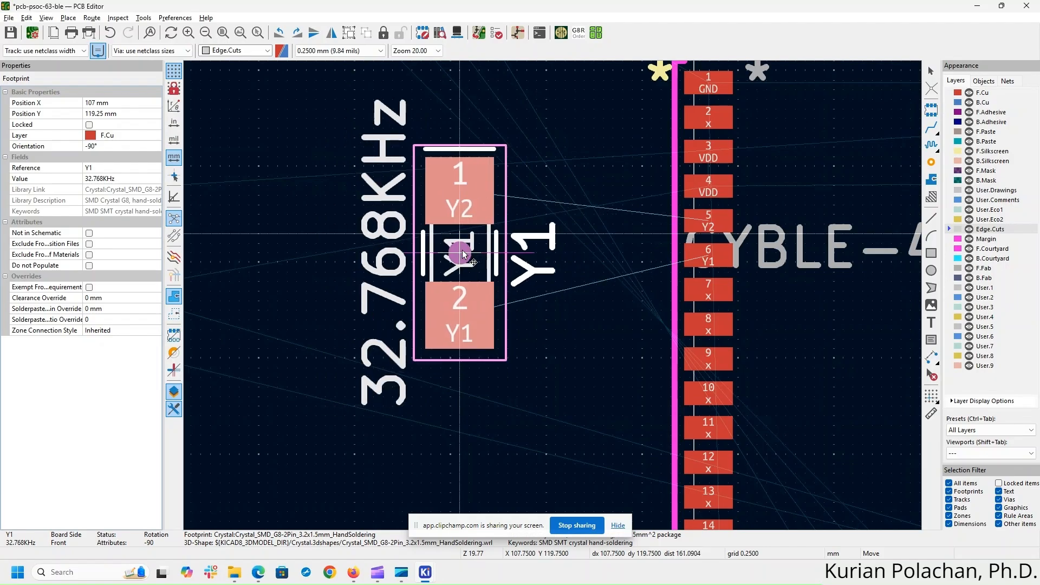
left_click(463, 254)
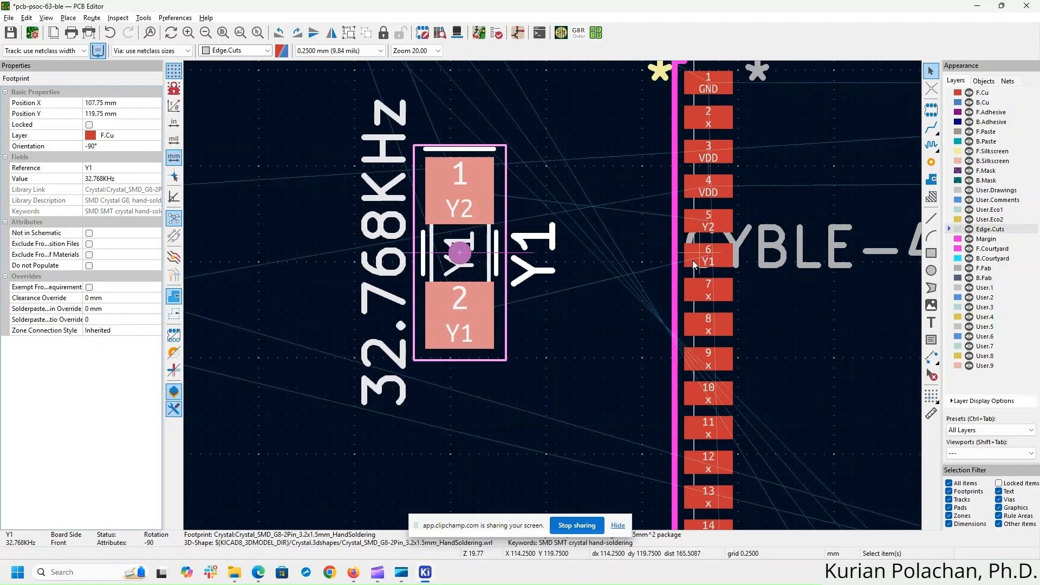
scroll(553, 296, "down", 8)
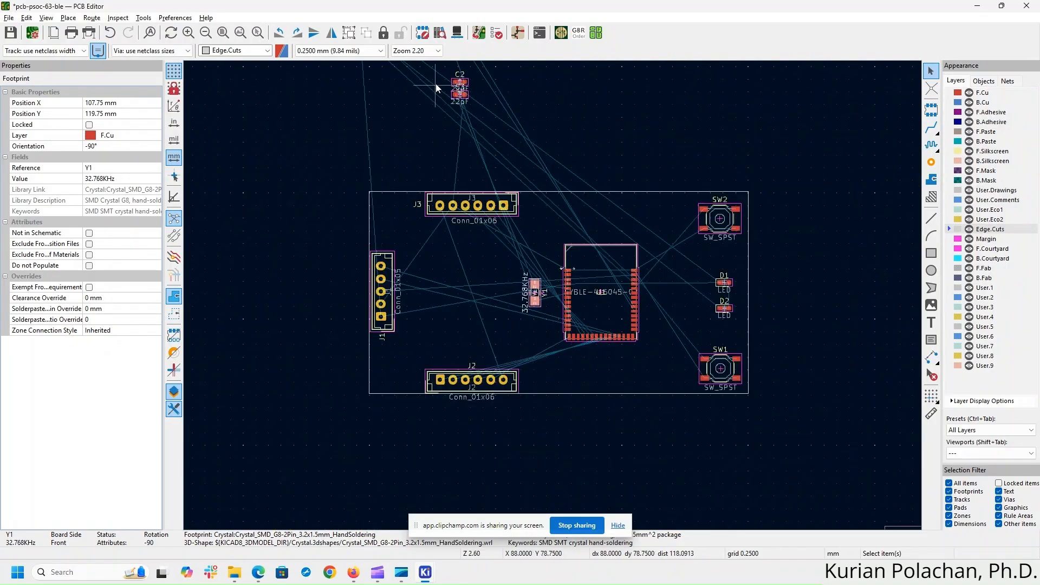
left_click_drag(437, 72, 497, 305)
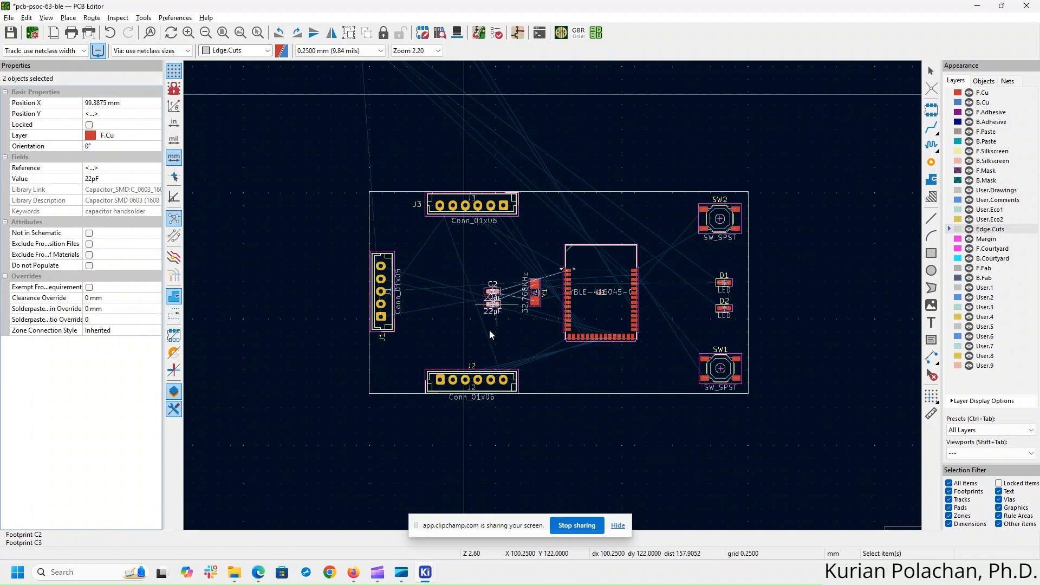
- Move capacitor C2, rotated 180°, to sit left of Y1 pad 2
scroll(494, 315, "up", 1)
scroll(644, 303, "up", 3)
middle_click_drag(479, 321, 642, 321)
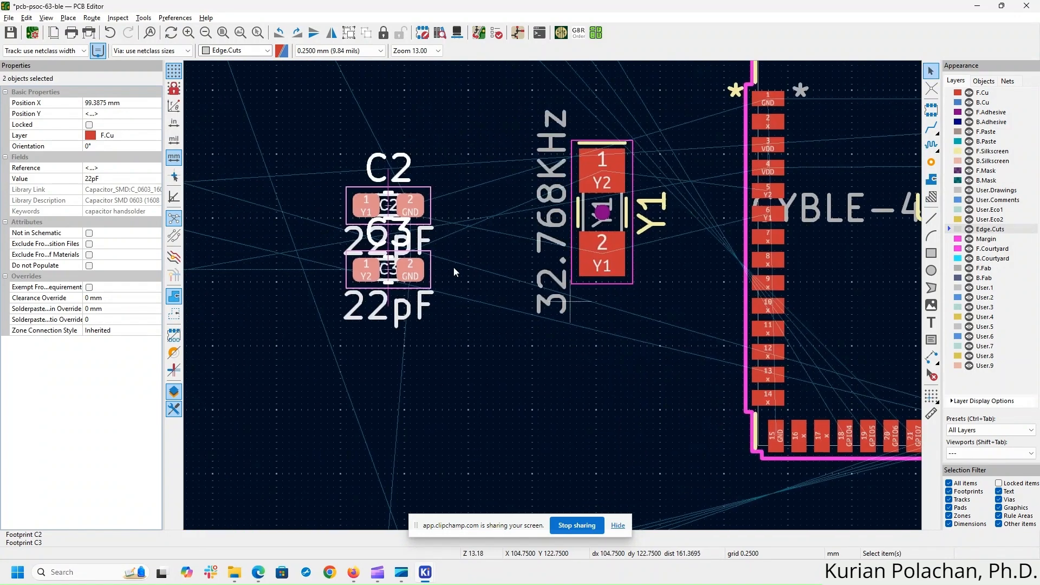
left_click(388, 280)
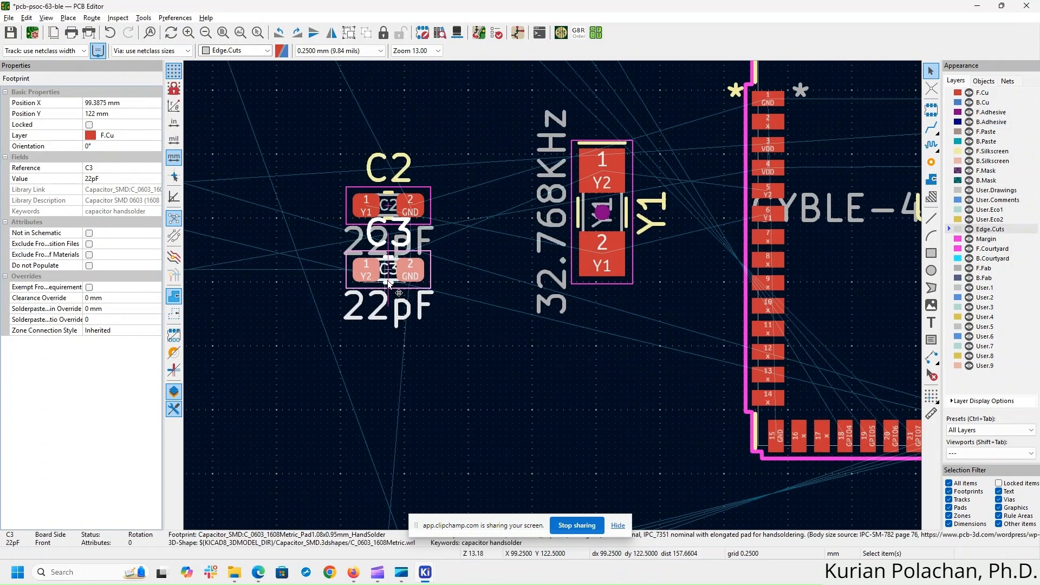
key("Escape")
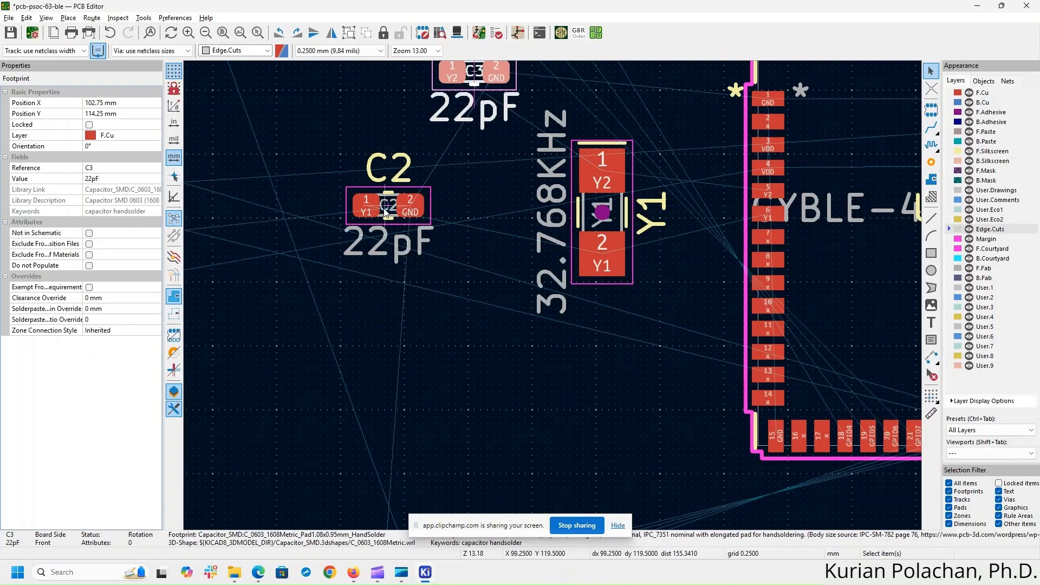
left_click_drag(293, 144, 464, 283)
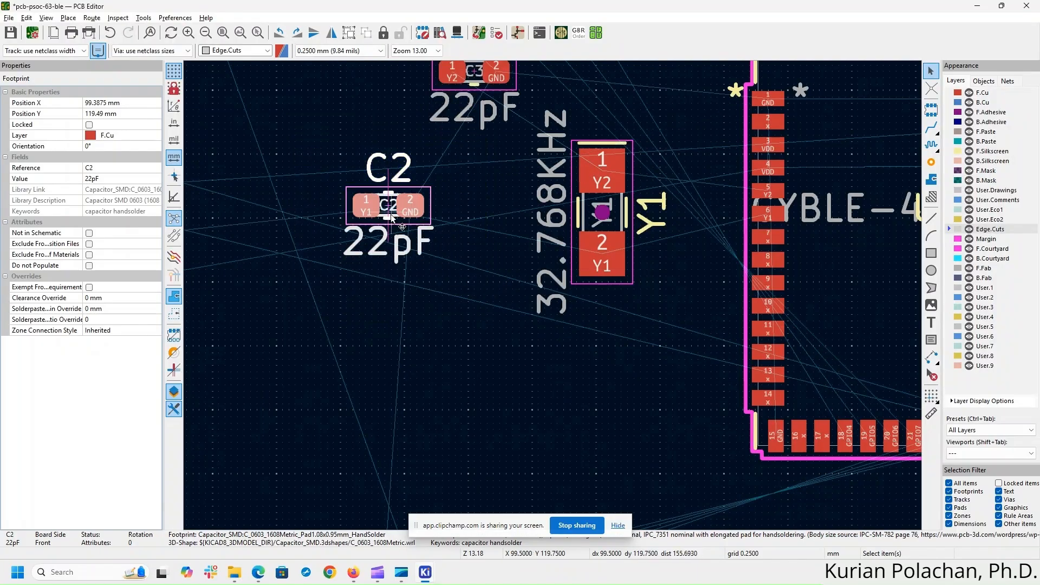
left_click_drag(391, 212, 476, 258)
key("r")
key("r")
left_click(476, 259)
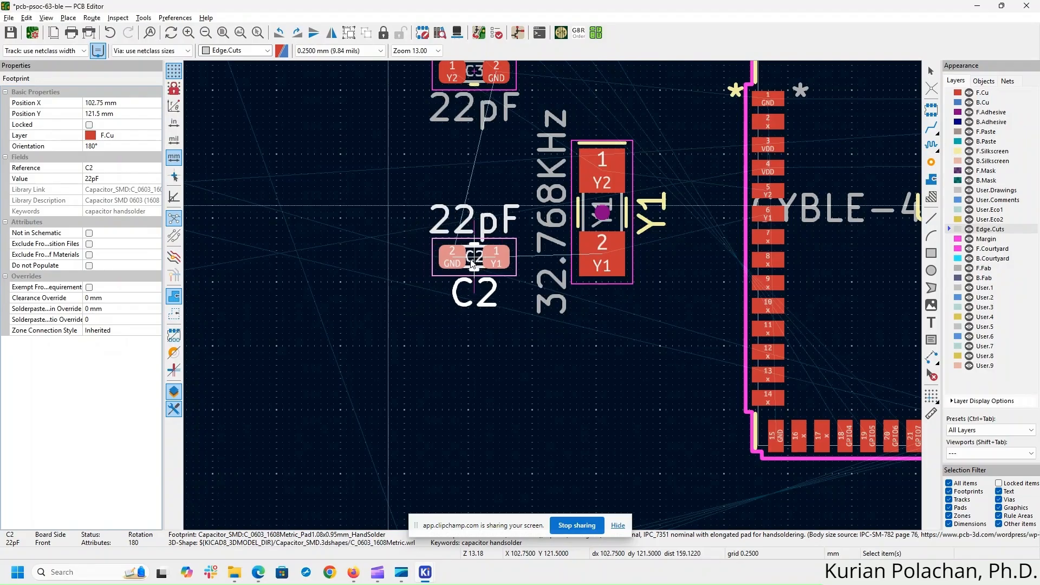
- Place C3, rotated 180°, above C2 to the left of Y1
scroll(496, 193, "up", 5)
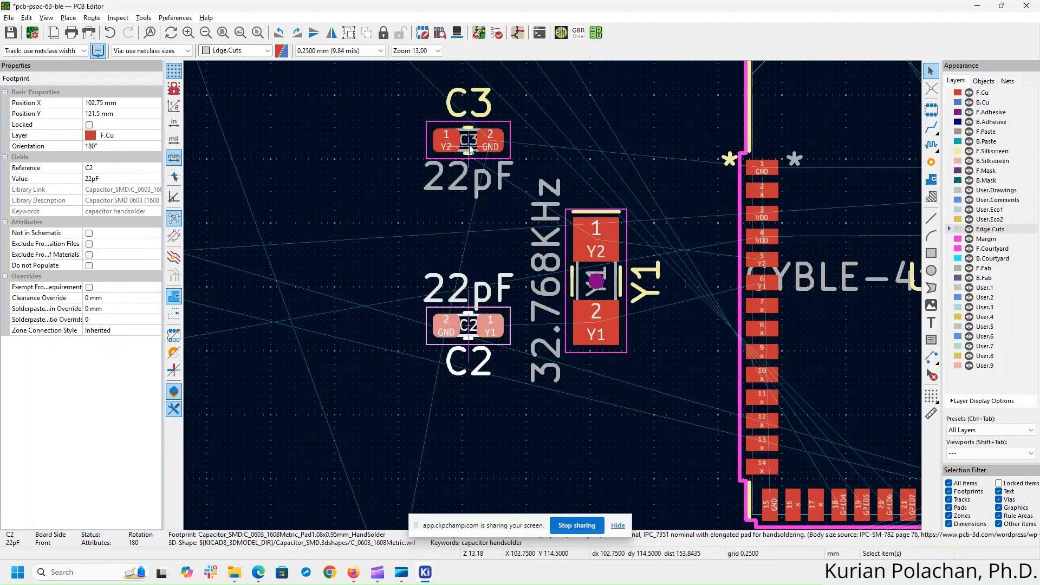
left_click_drag(379, 89, 566, 198)
key("m")
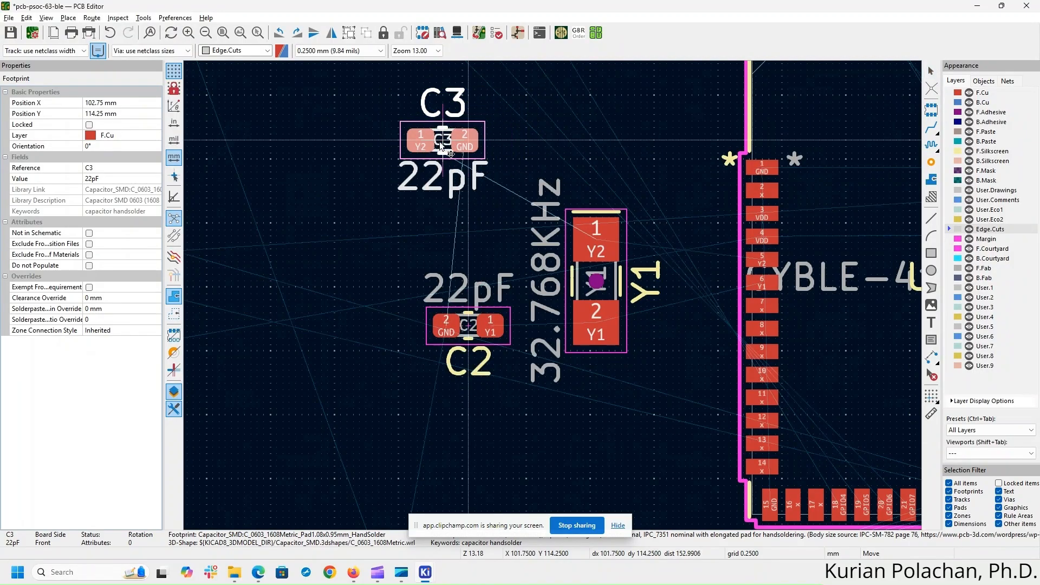
key("r")
key("r")
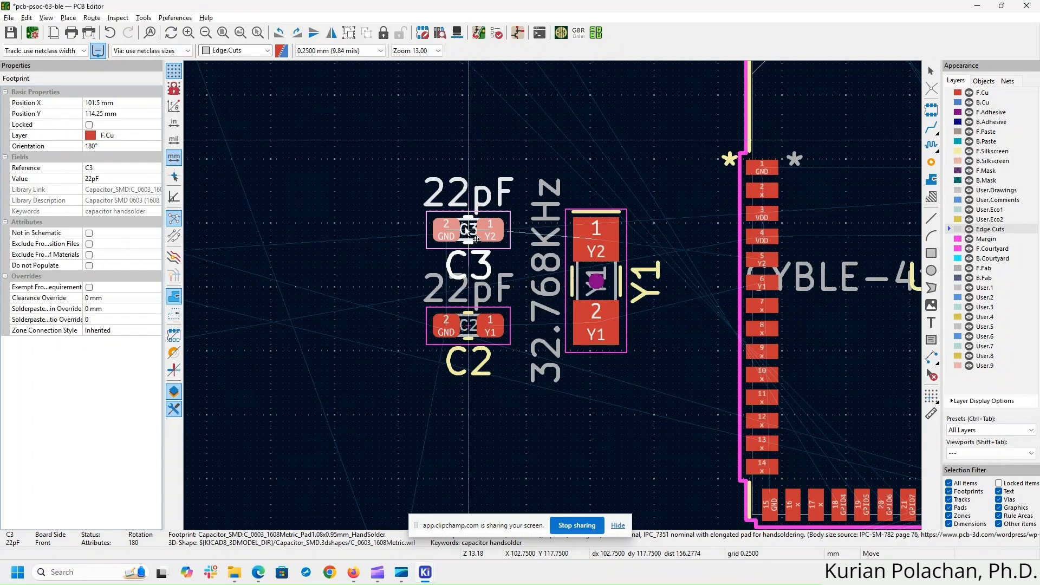
left_click(476, 239)
- Move the C3 and C2 reference labels to the left of their footprints
left_click(469, 271)
left_click_drag(469, 271, 391, 233)
left_click_drag(482, 373, 388, 364)
left_click_drag(469, 362, 397, 332)
left_click(490, 416)
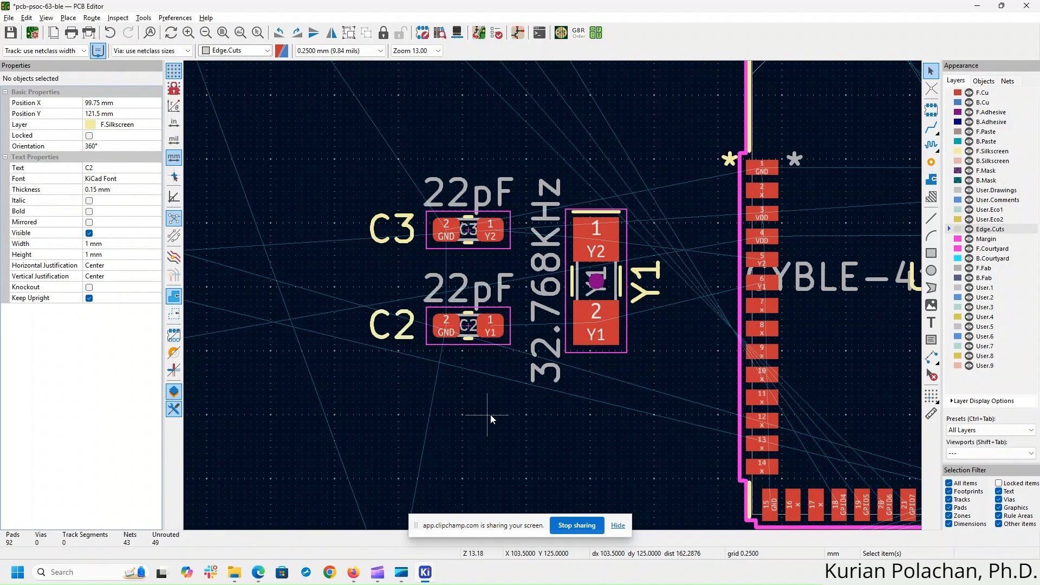
- Route C3 and C2 pad 1 to Y1 pads 1 and 2, then Y1 to U1 pins 5 and 6
left_click(930, 128)
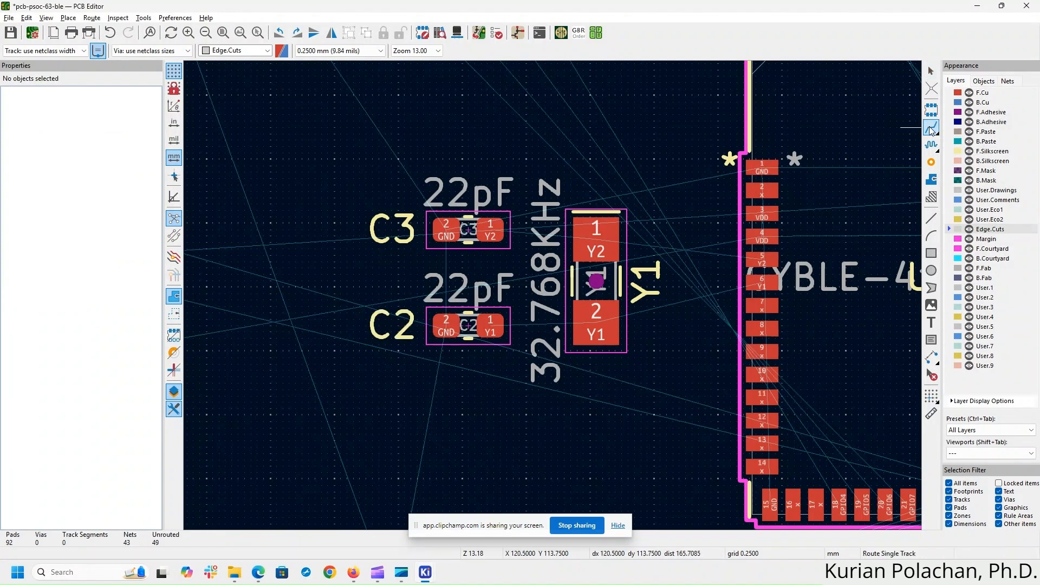
left_click(490, 230)
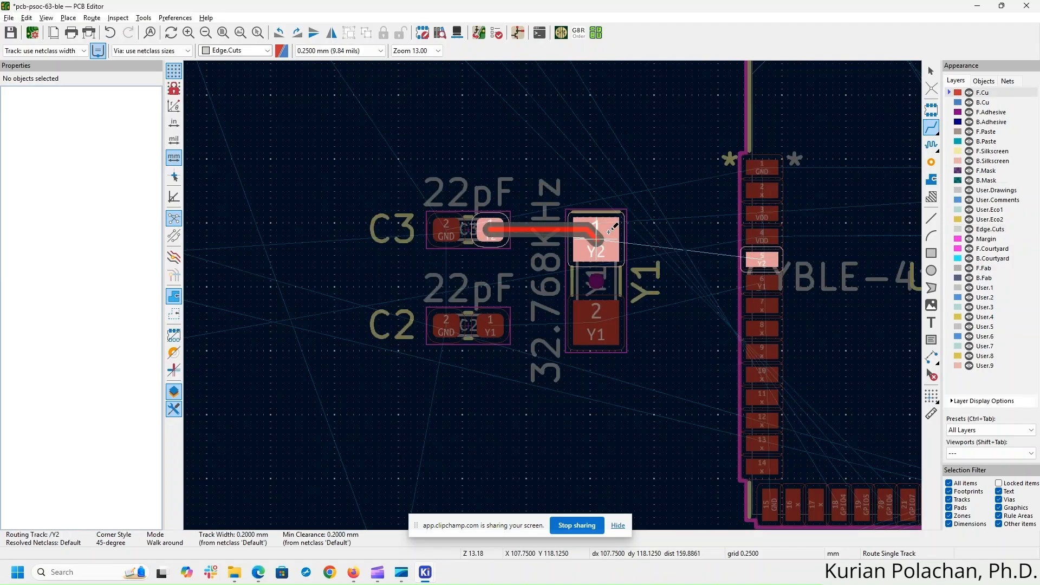
left_click(607, 233)
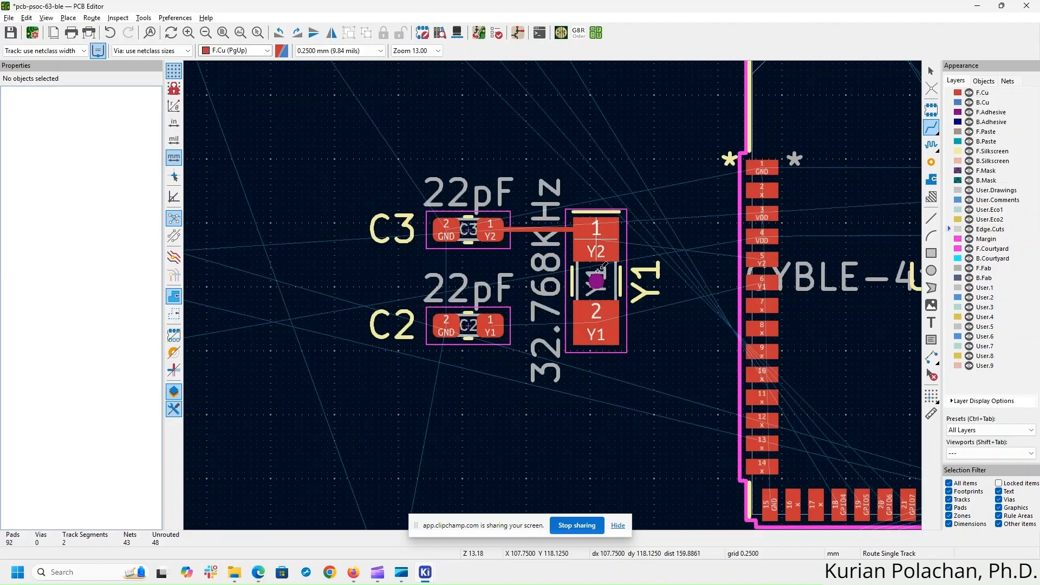
left_click(491, 325)
left_click(592, 327)
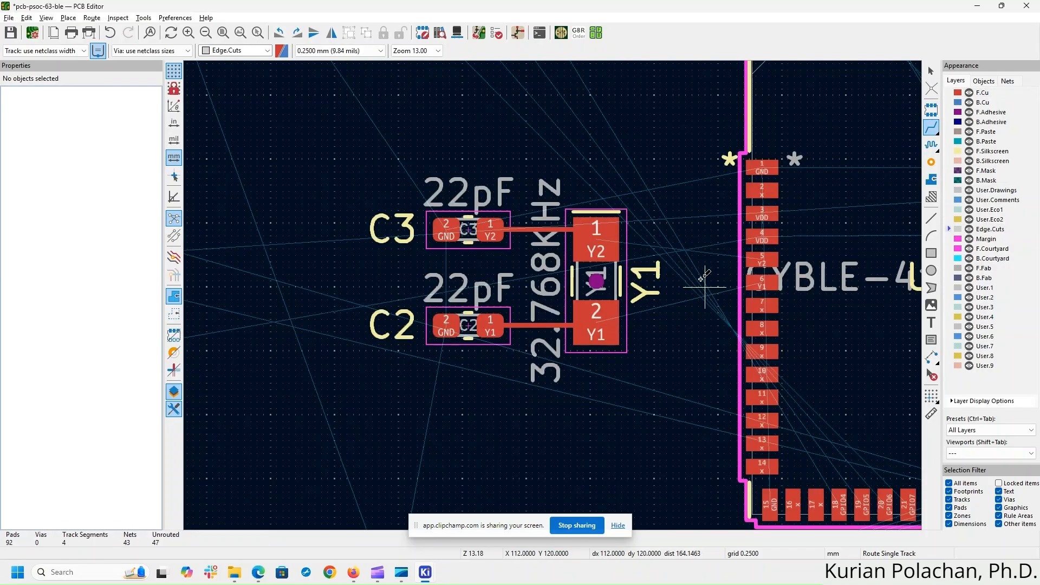
left_click(606, 236)
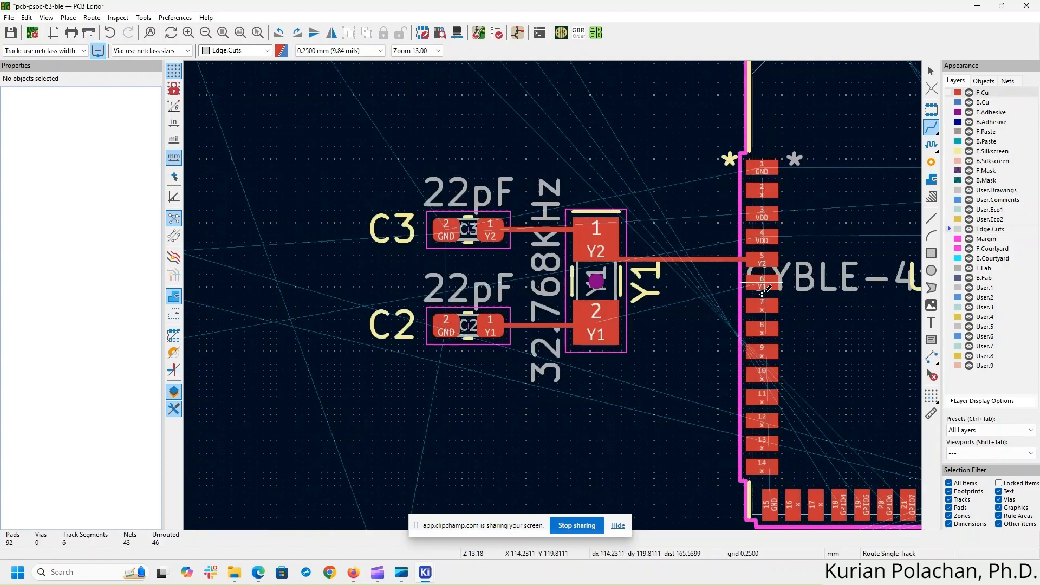
left_click(764, 259)
left_click(764, 282)
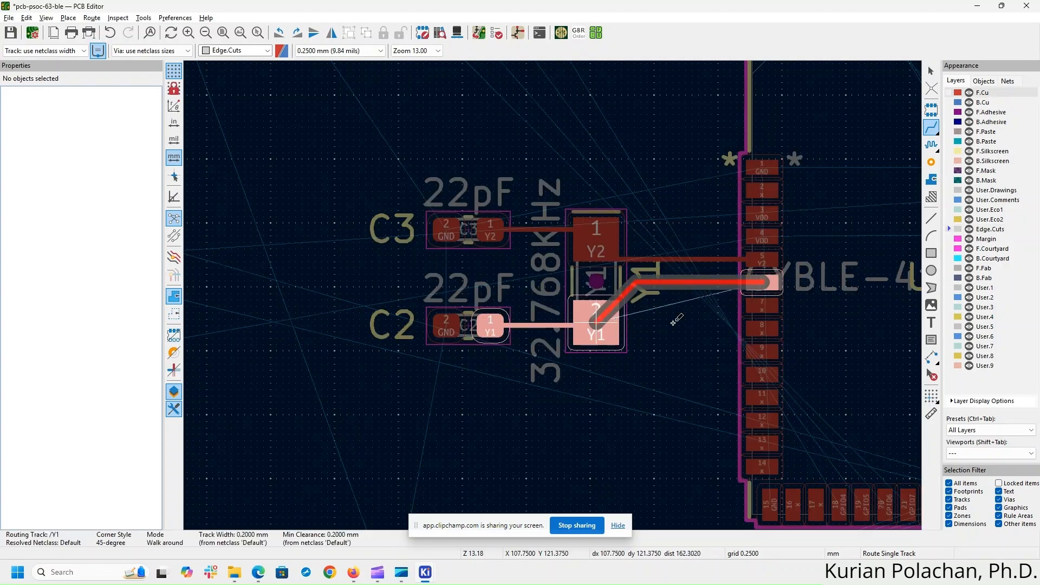
left_click(605, 324)
- Route a ground track from module pin 1 to C3 pad 2 and C2 pad 2
left_click(764, 167)
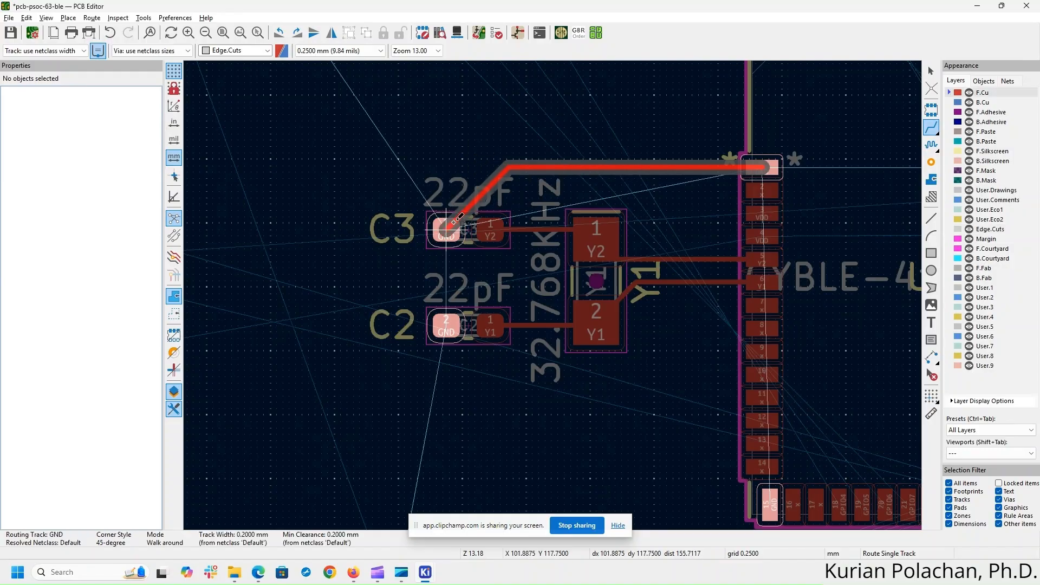
left_click(446, 229)
left_click(446, 229)
left_click(446, 326)
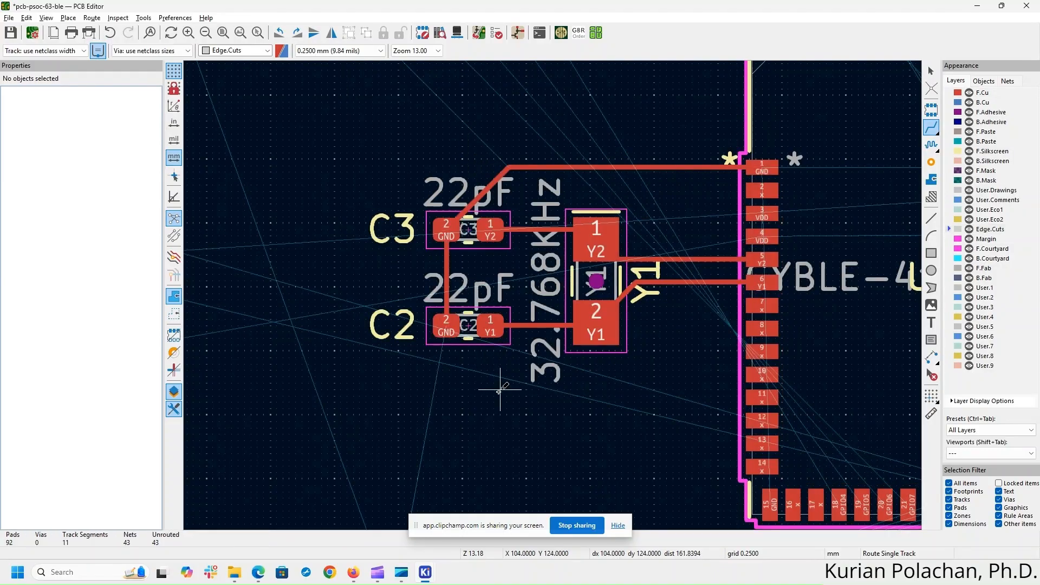
key("Escape")
scroll(554, 295, "down", 5)
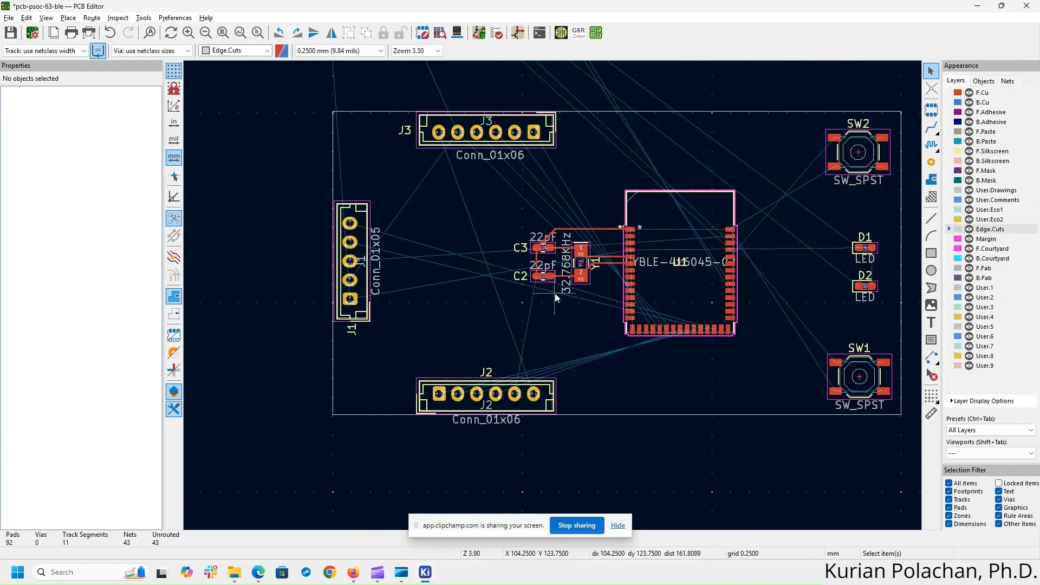
- Bring the 24MHz crystal Y2 onto the board to the right of U1
scroll(553, 295, "up", 2)
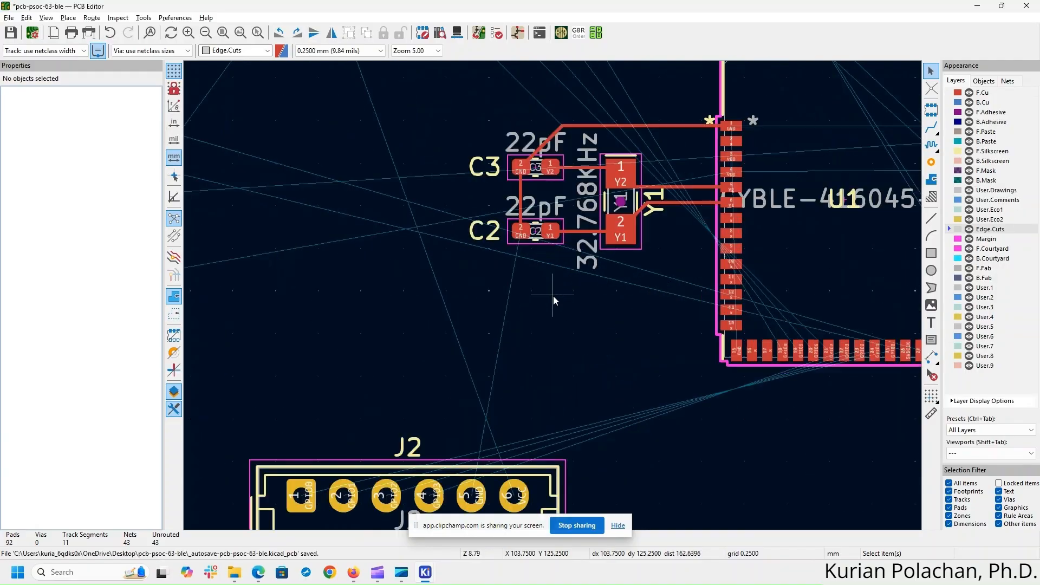
scroll(553, 296, "down", 6)
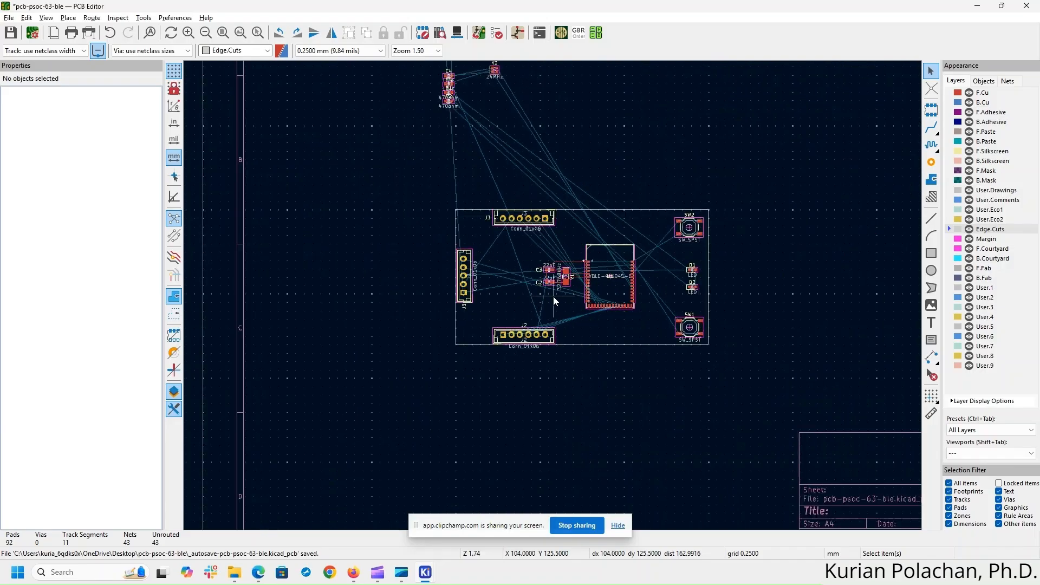
scroll(599, 145, "up", 6)
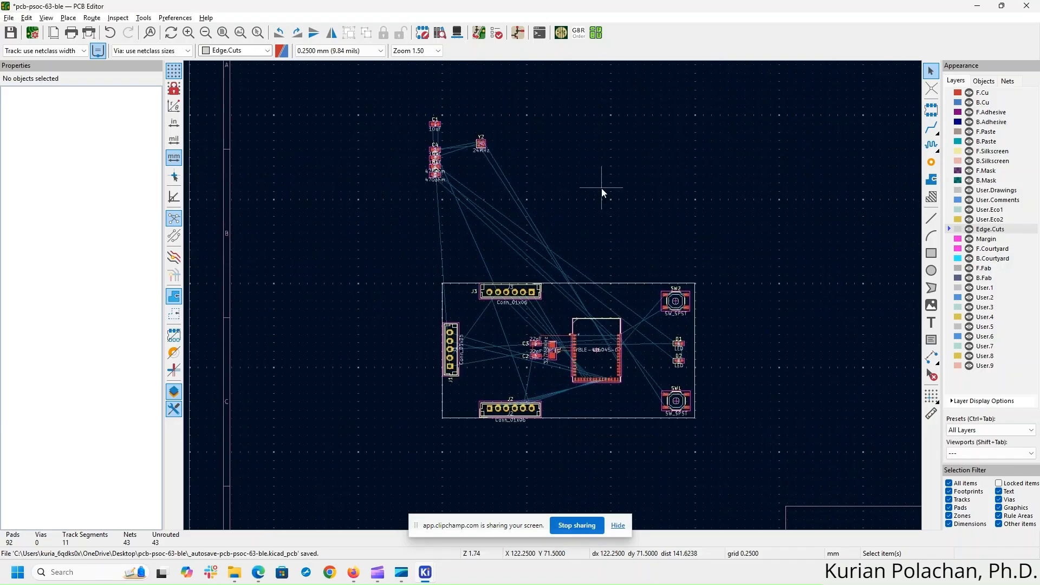
scroll(554, 296, "down", 3)
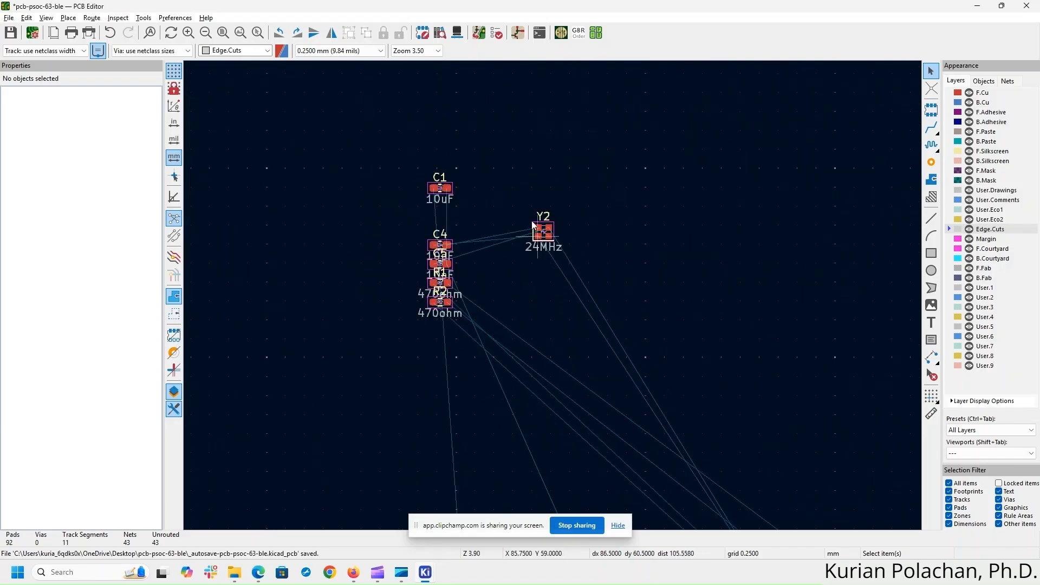
left_click_drag(511, 184, 625, 301)
left_click_drag(549, 236, 333, 485)
scroll(515, 385, "down", 2)
middle_click_drag(547, 308, 340, 130)
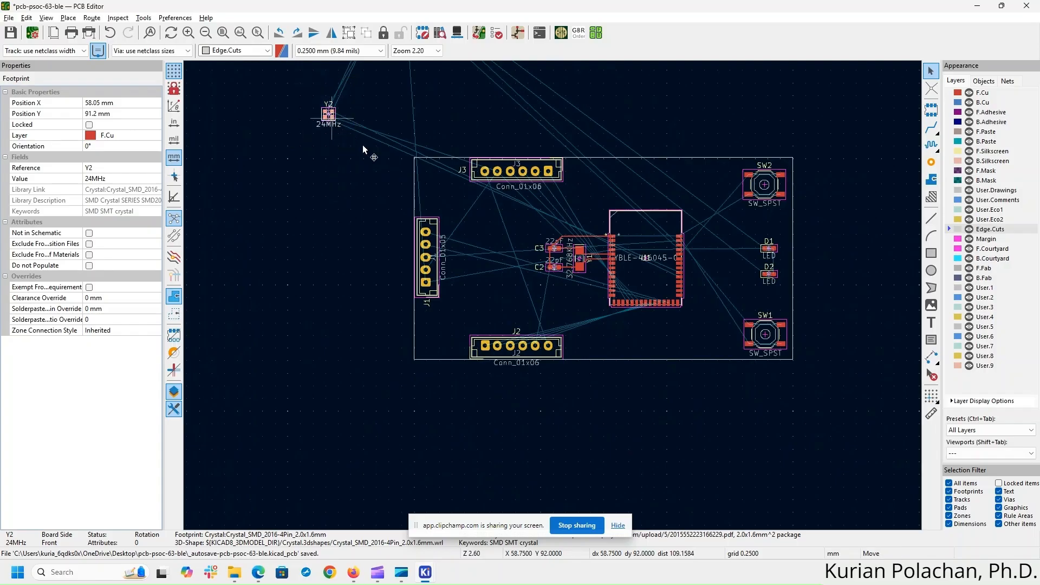
key("m")
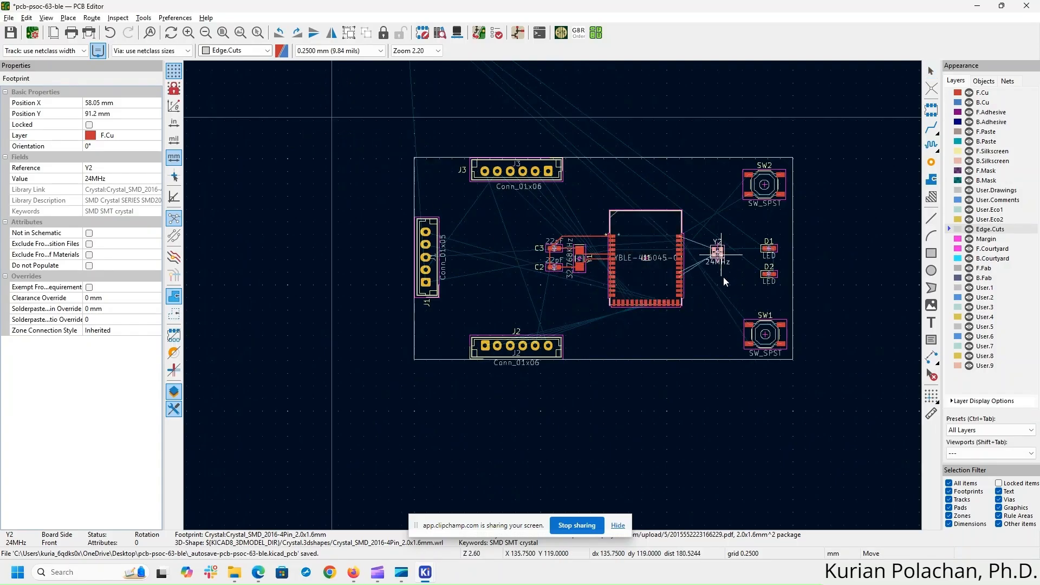
left_click(724, 276)
- Rotate Y2 and set it beside U1's X1/X2 pins, cross-checking its wiring in the schematic
scroll(724, 276, "up", 3)
scroll(559, 291, "up", 4)
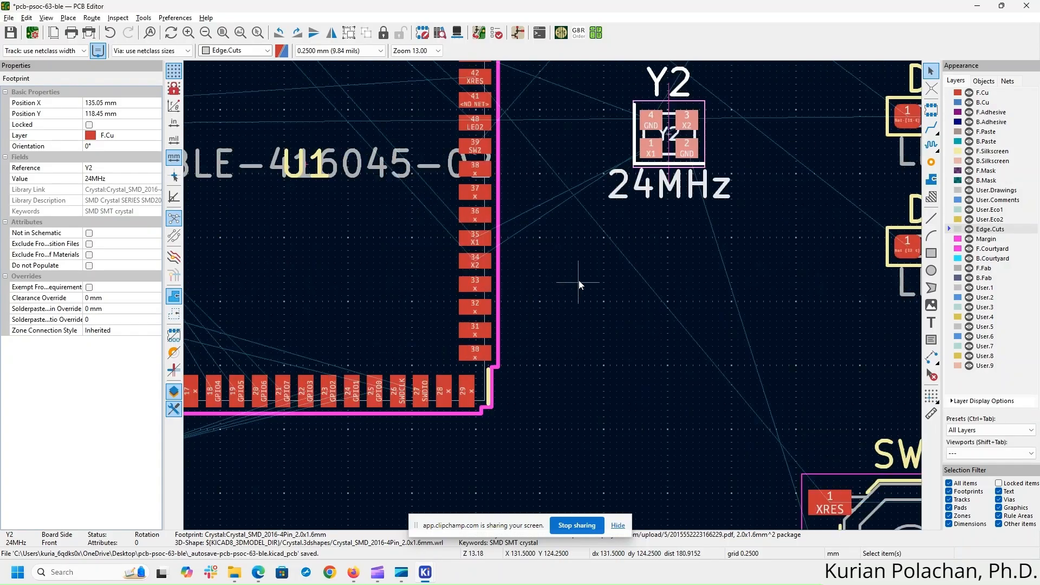
key("m")
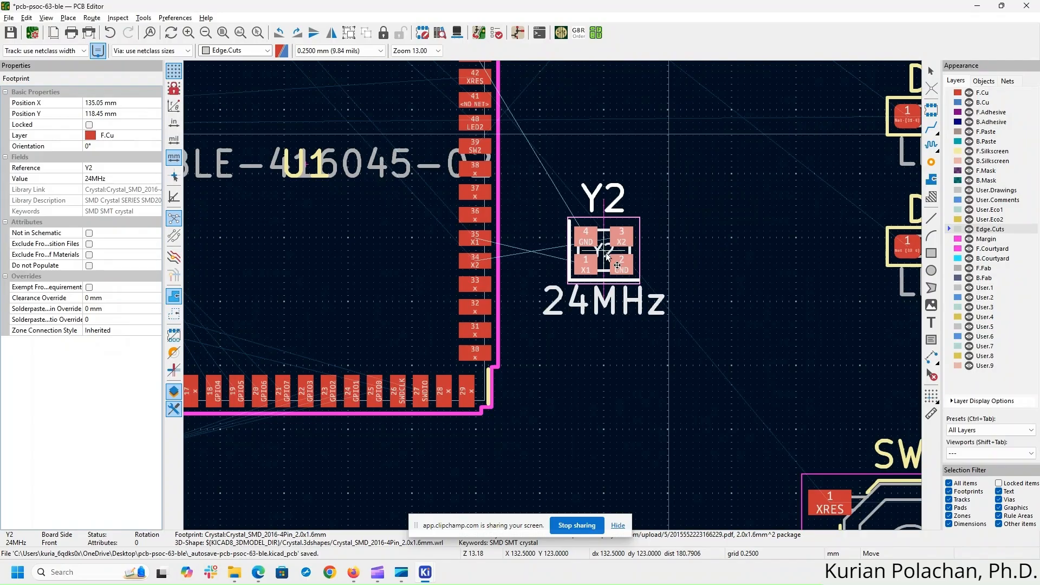
key("r")
key("r")
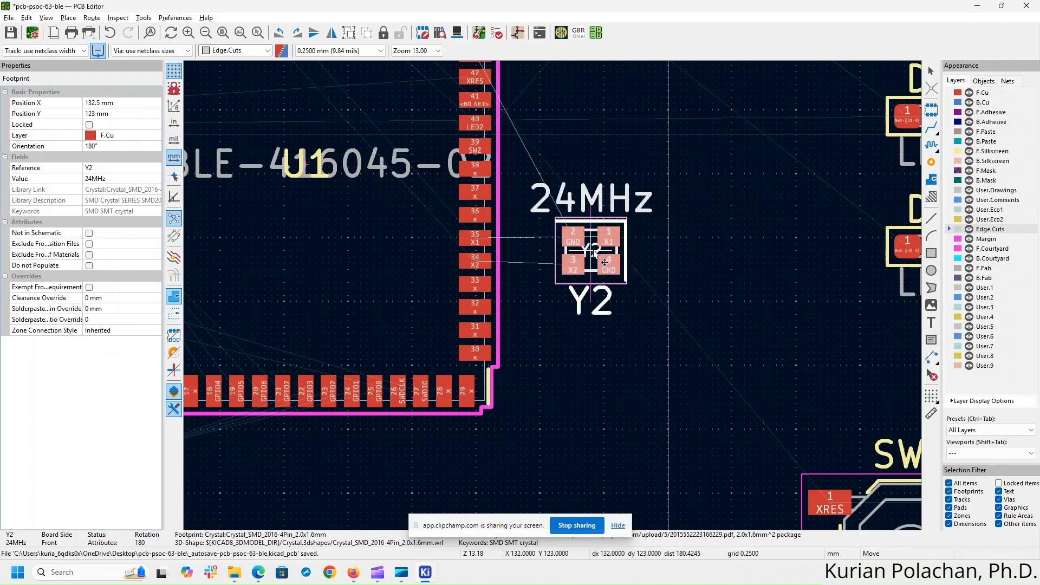
left_click(607, 249)
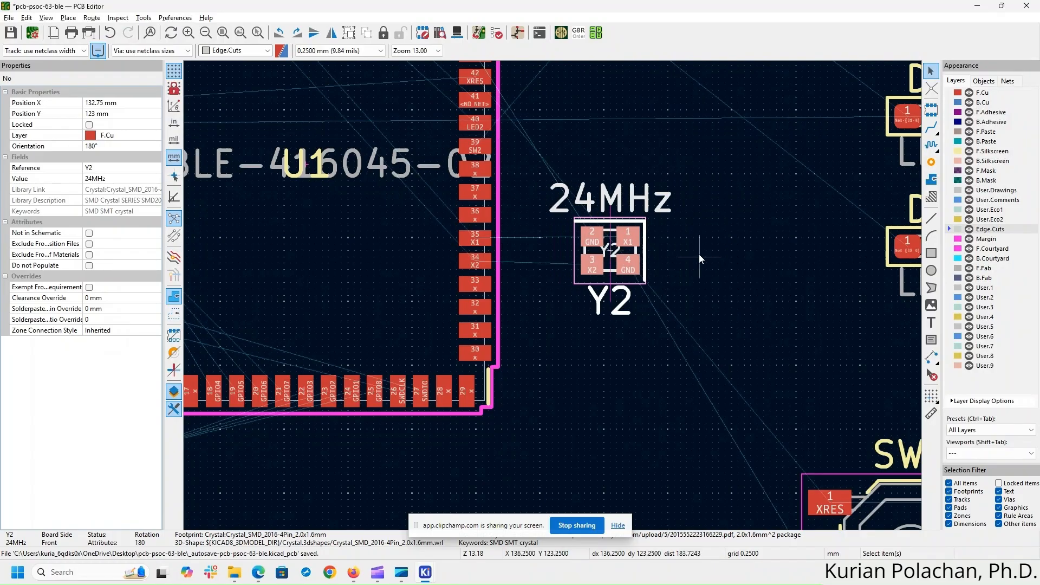
left_click(699, 254)
scroll(684, 240, "down", 6)
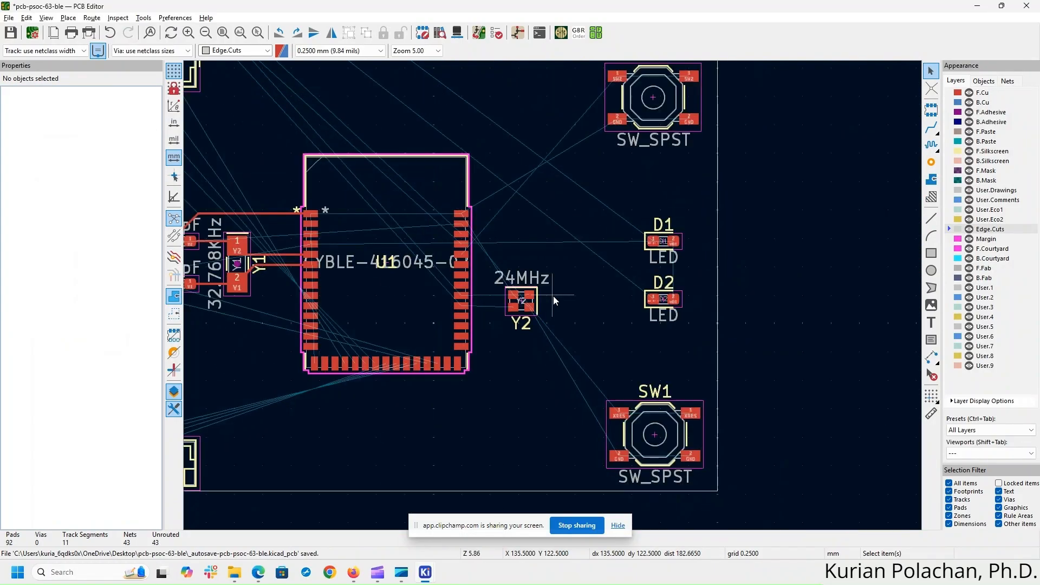
key("alt+Tab")
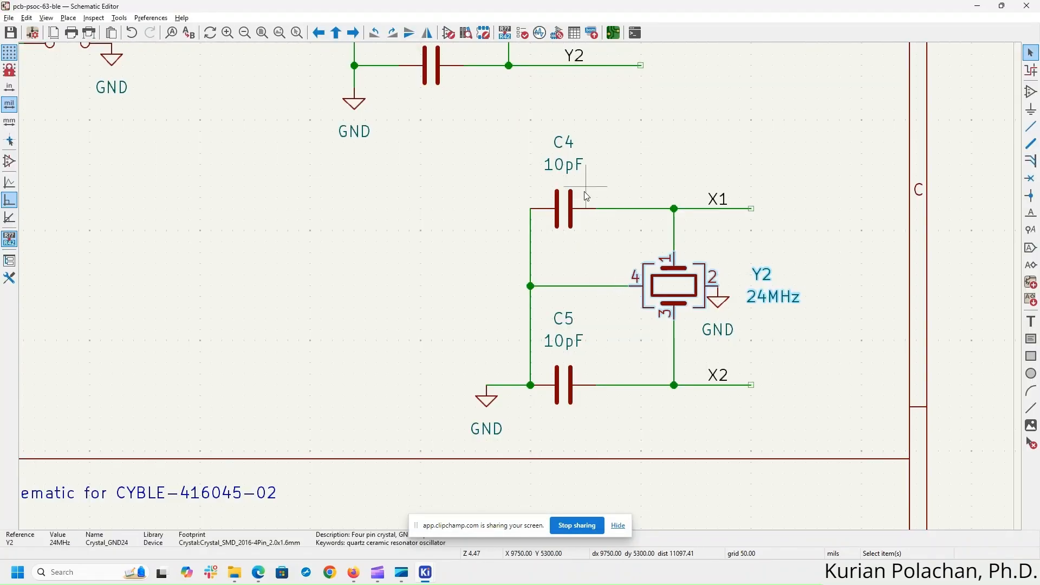
key("alt+Tab")
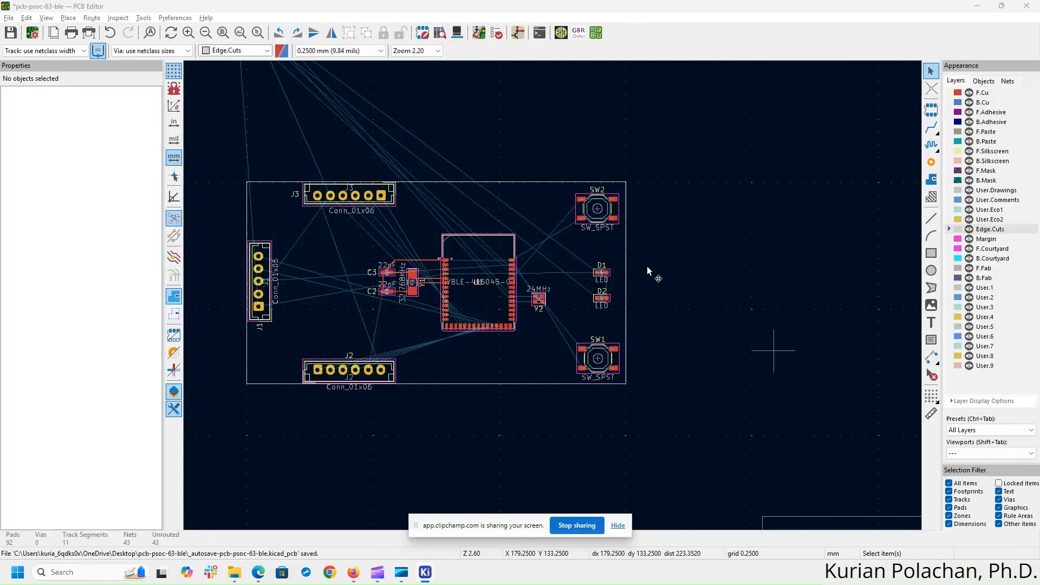
- Bring capacitors C4 and C5 onto the board beside SW1
middle_click_drag(516, 68, 785, 289)
scroll(550, 295, "up", 4)
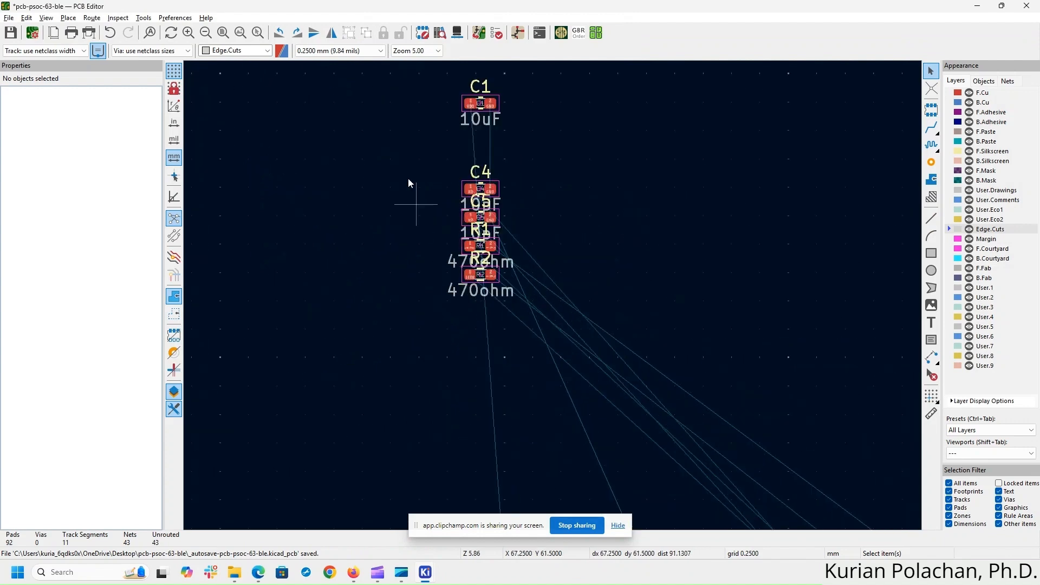
left_click_drag(399, 141, 595, 234)
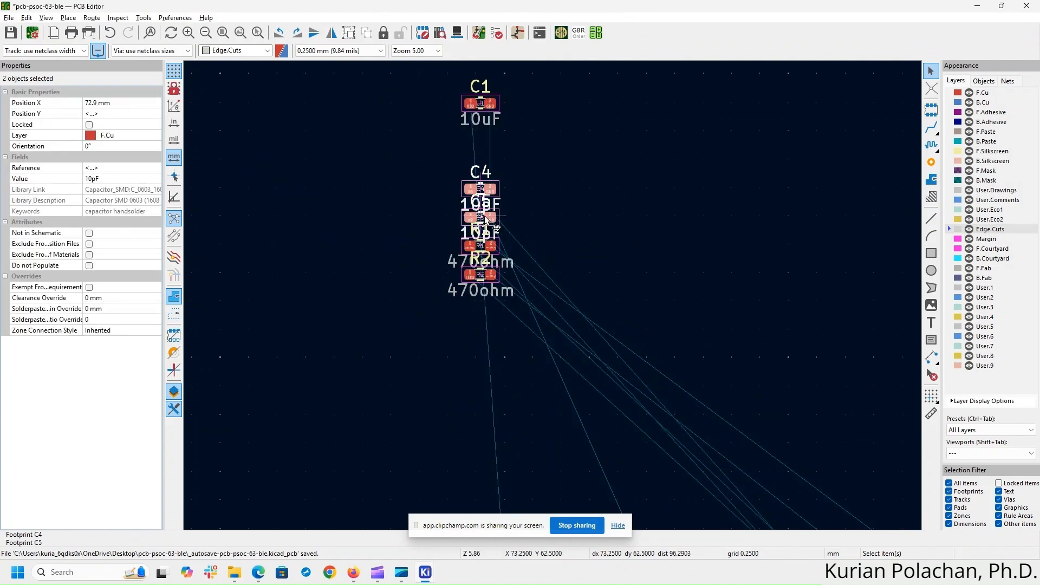
key("m")
left_click(709, 491)
scroll(709, 491, "down", 4)
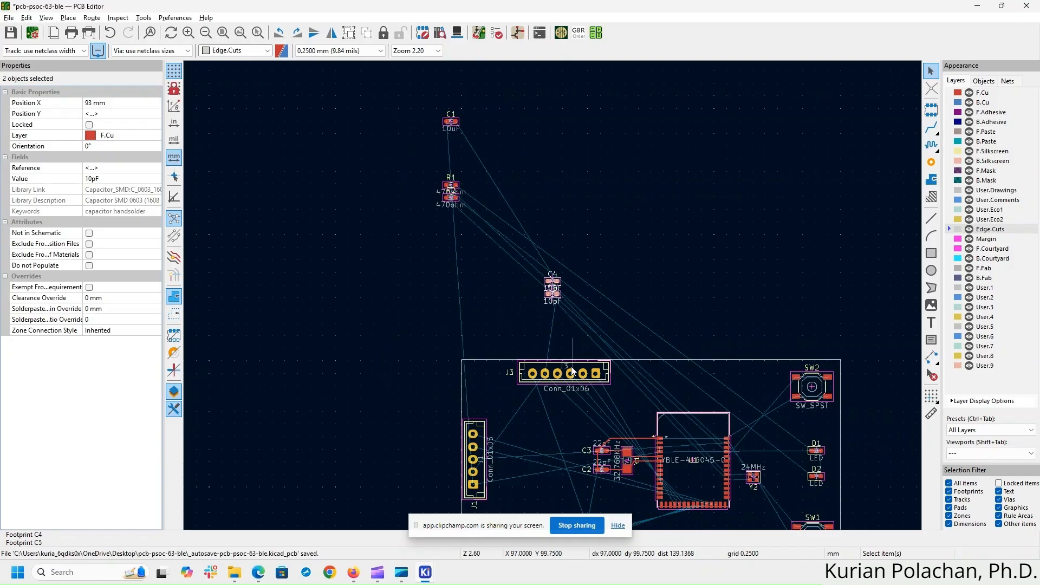
middle_click_drag(564, 368, 495, 233)
left_click_drag(449, 111, 536, 200)
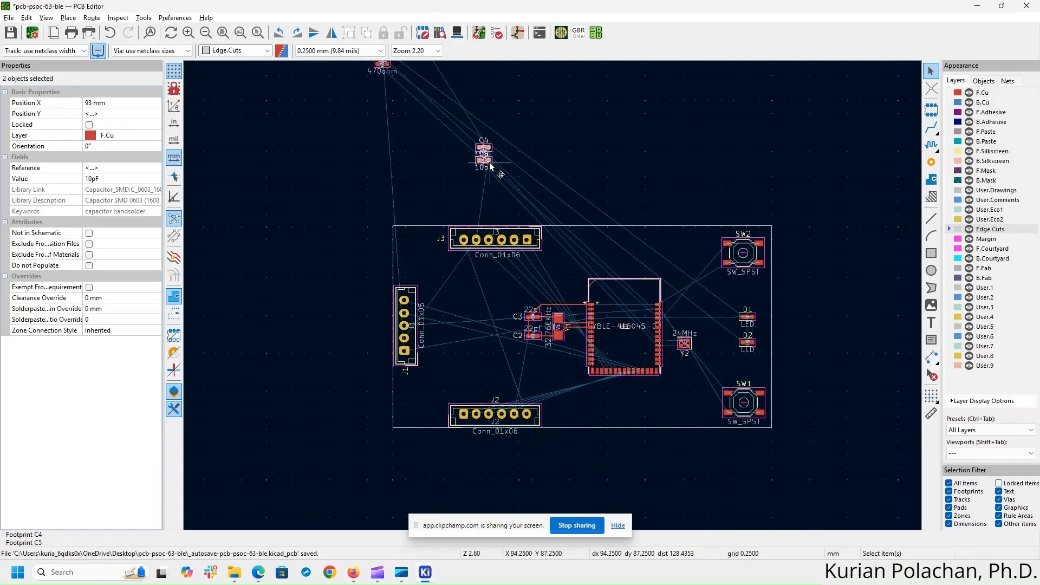
key("m")
left_click(697, 397)
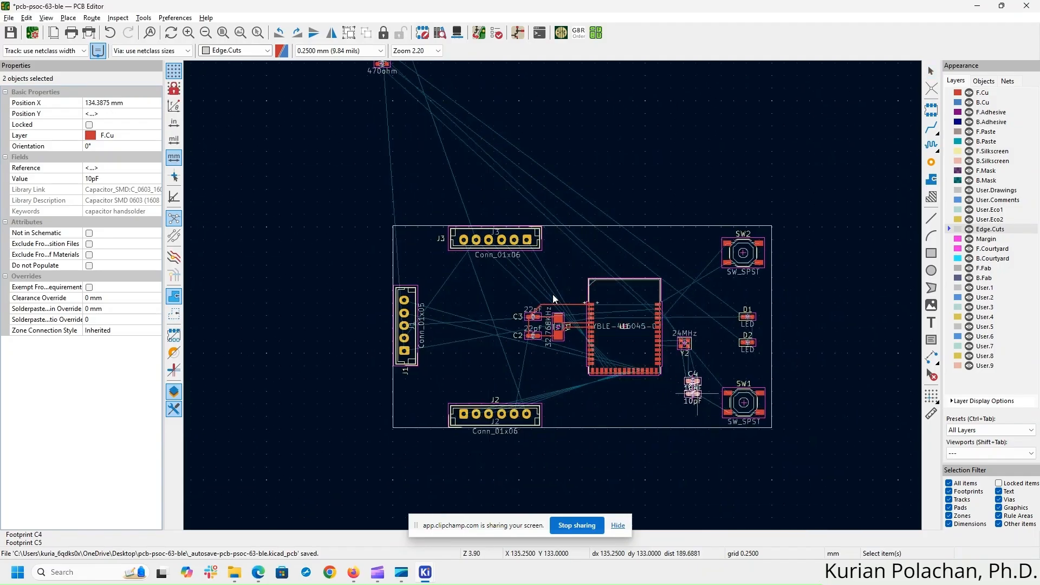
scroll(704, 390, "up", 8)
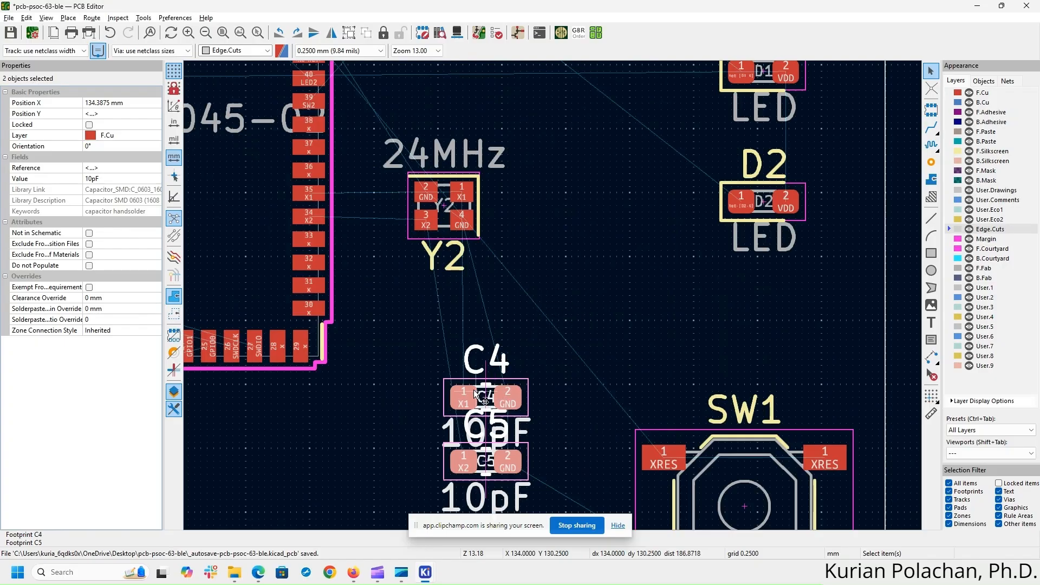
- Place C4 to the right of crystal Y2
left_click(475, 393)
left_click(540, 386)
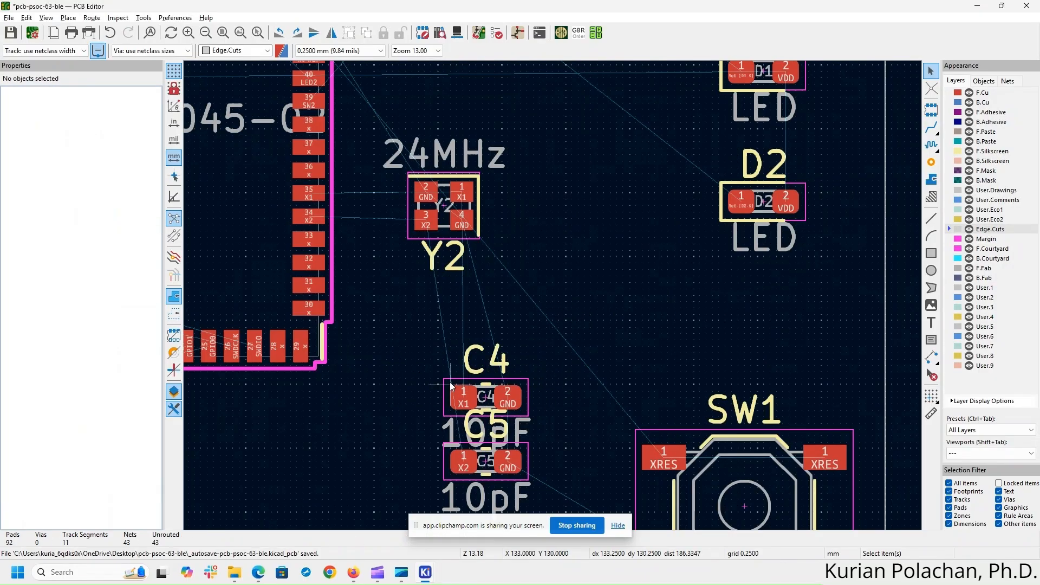
left_click_drag(454, 388, 513, 198)
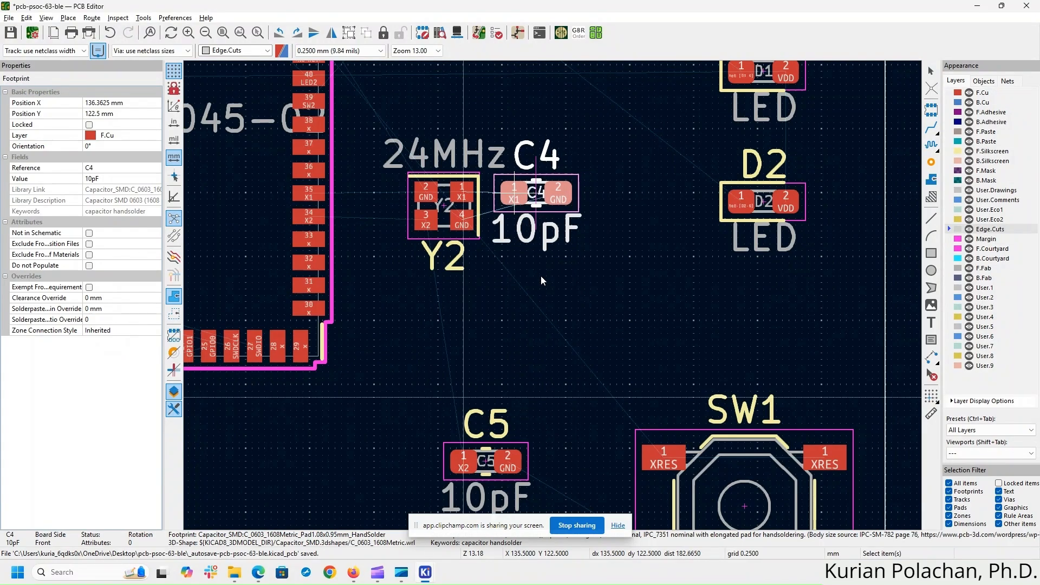
left_click(490, 477)
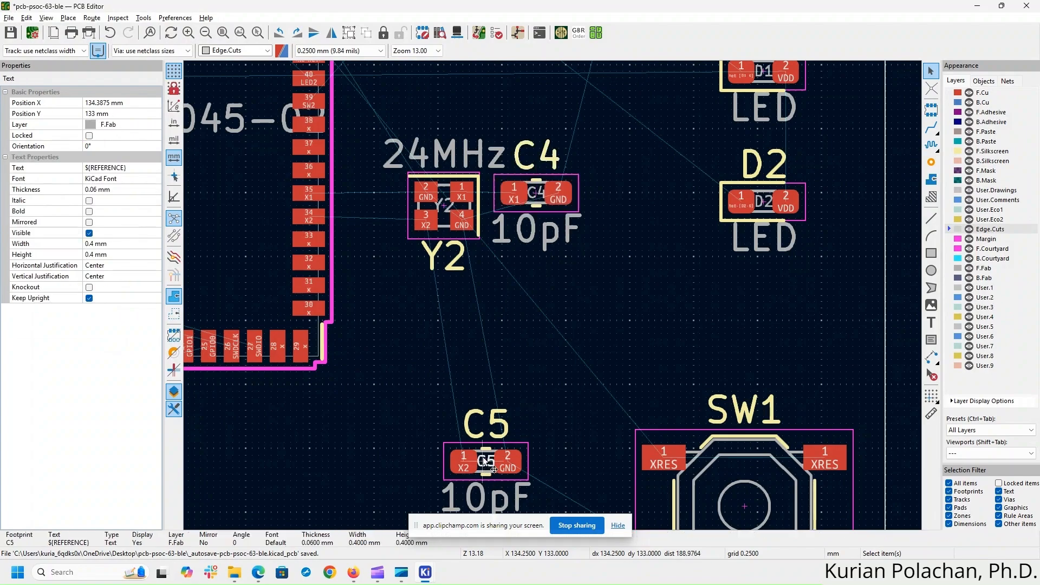
left_click_drag(489, 477, 533, 269)
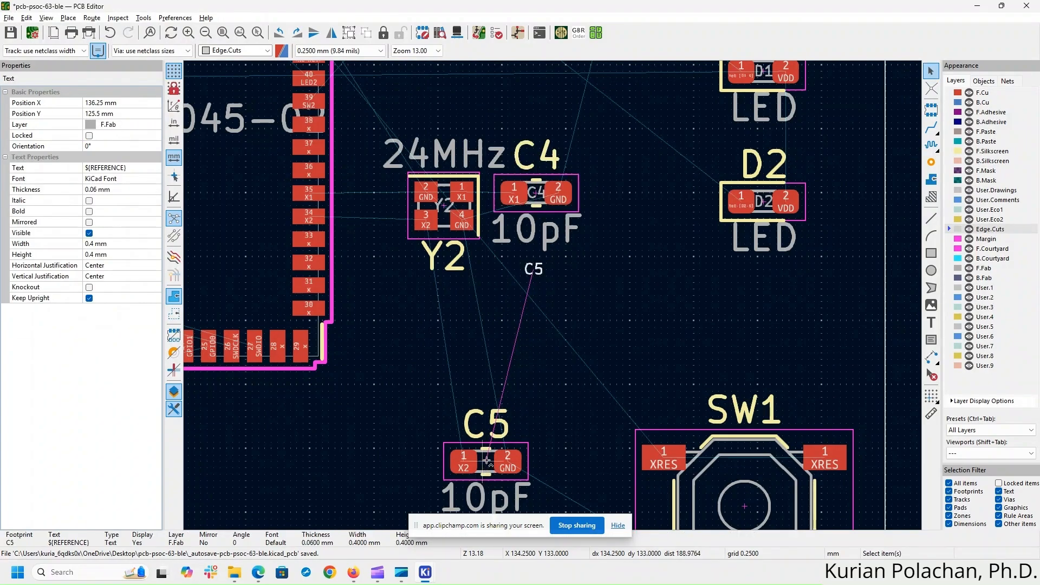
key("ctrl+z")
left_click(564, 406)
- Move C5 just under Y2 and set its reference label to its right
left_click_drag(399, 419, 547, 482)
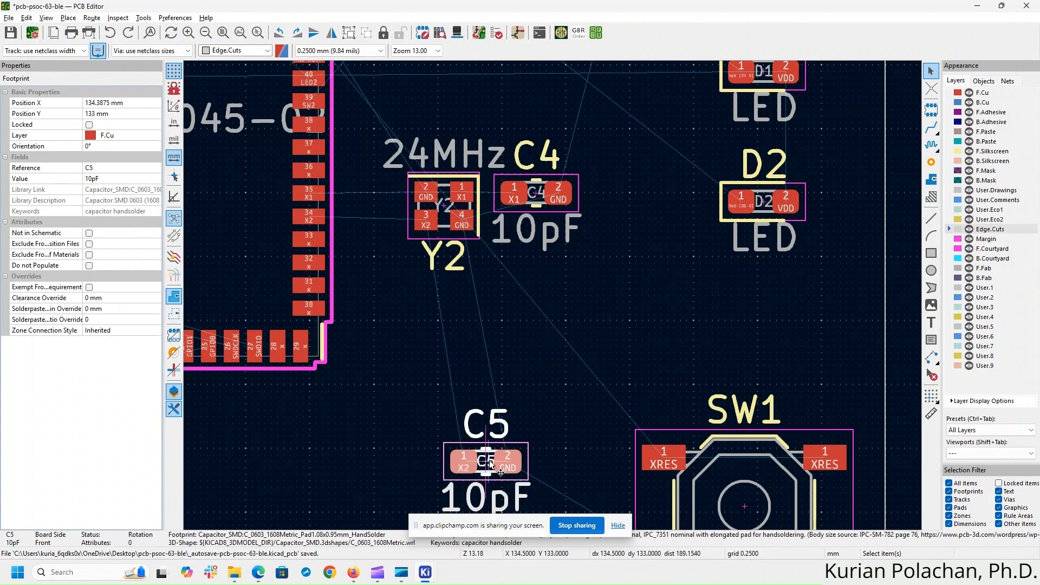
left_click_drag(488, 463, 445, 297)
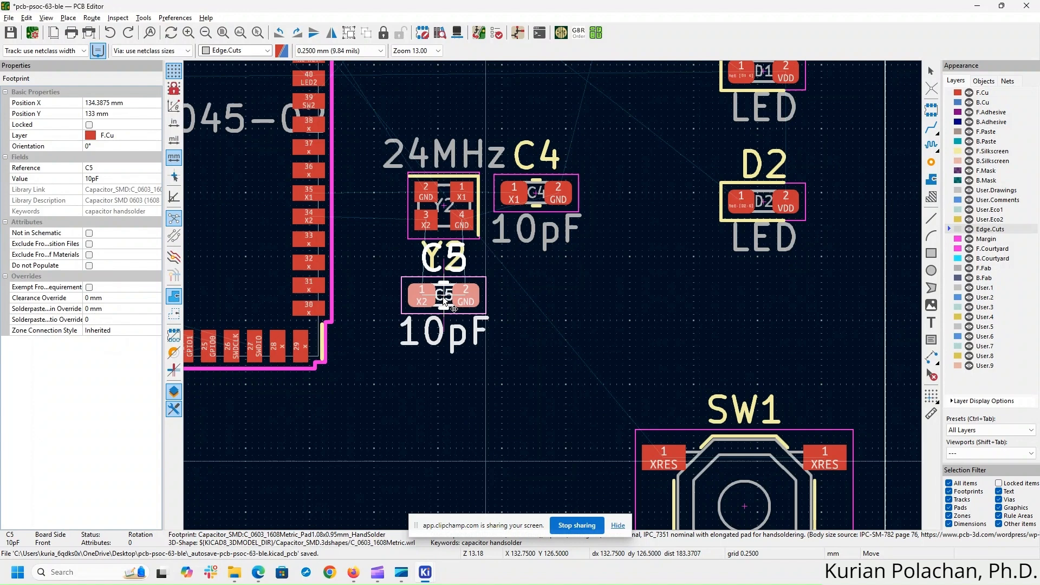
left_click(443, 302)
left_click(408, 266)
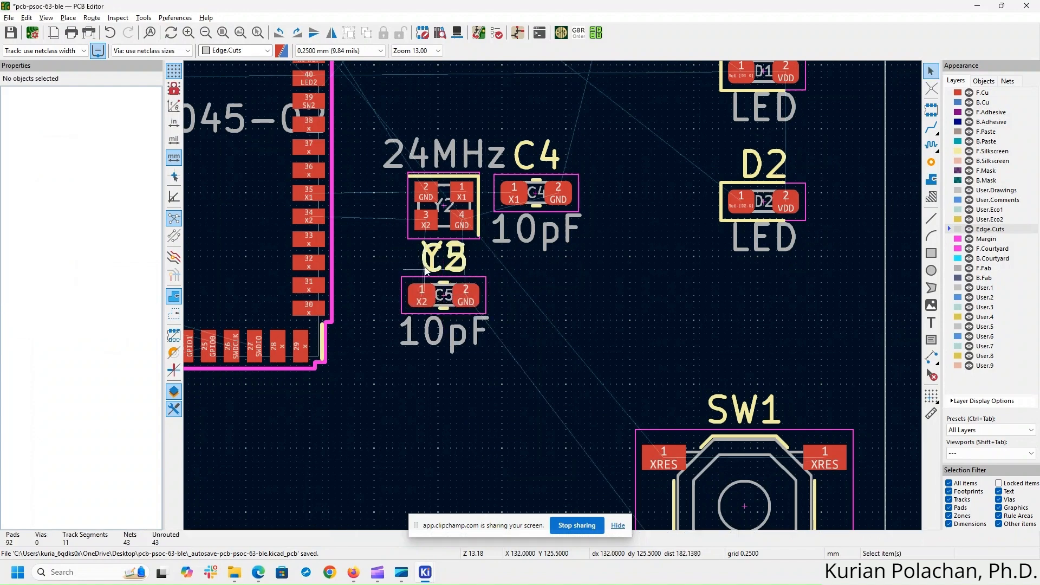
left_click(428, 272)
left_click_drag(428, 270, 500, 308)
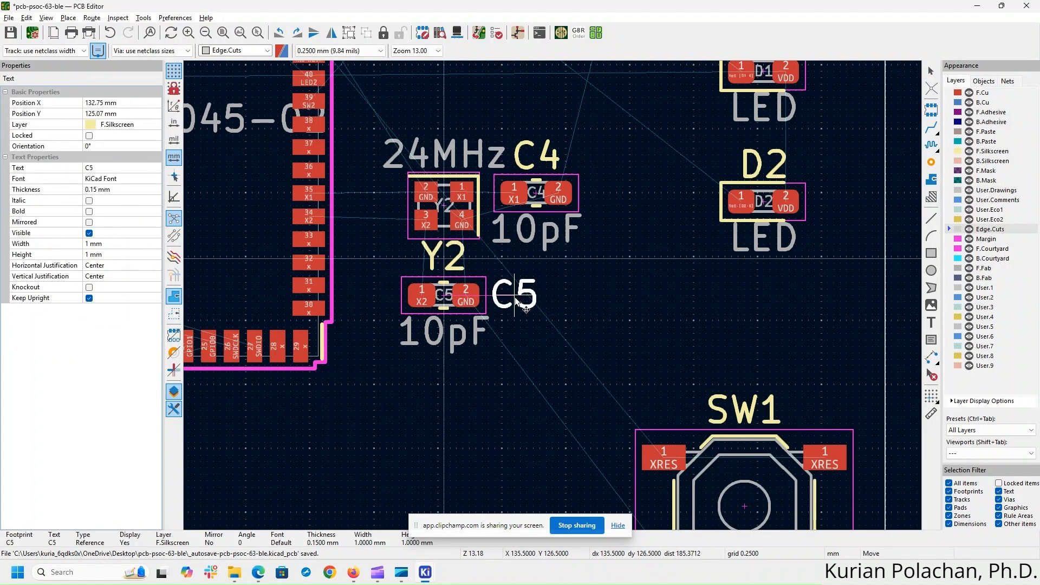
left_click(580, 298)
- Revert an accidental move of C4's fabrication reference text
left_click_drag(537, 195, 624, 233)
left_click(629, 233)
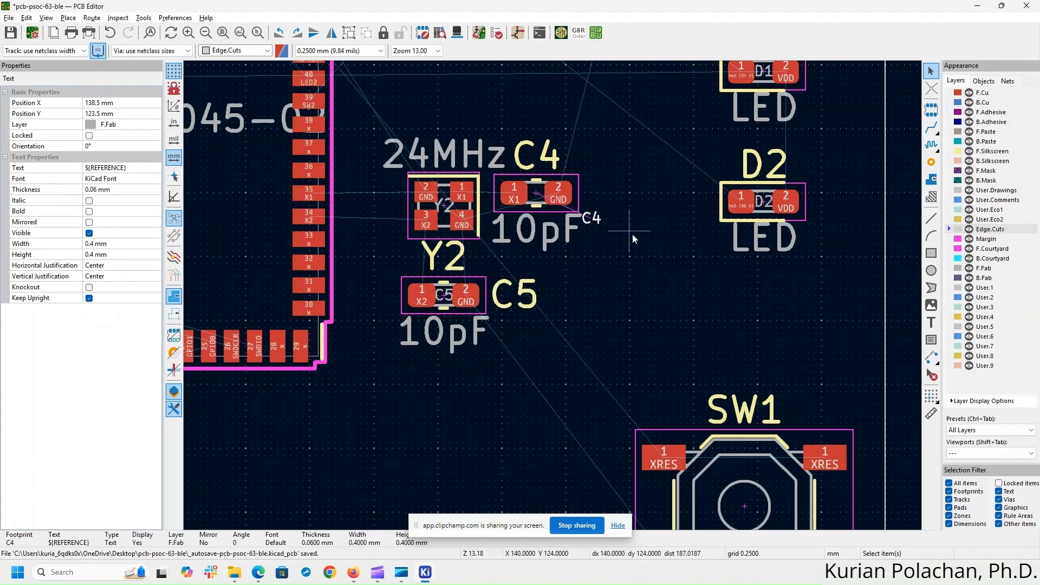
key("ctrl+z")
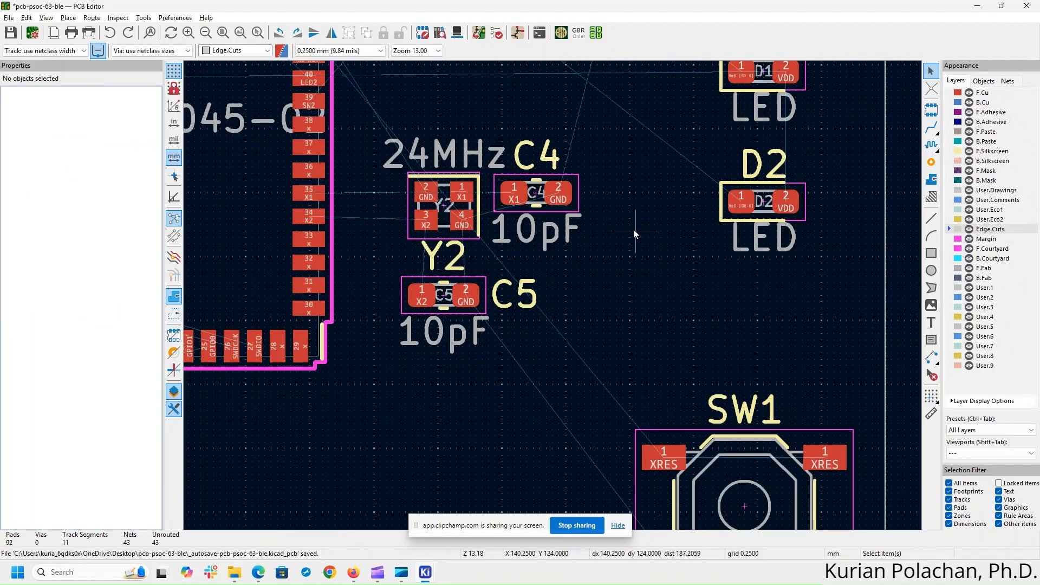
middle_click_drag(607, 280, 673, 259)
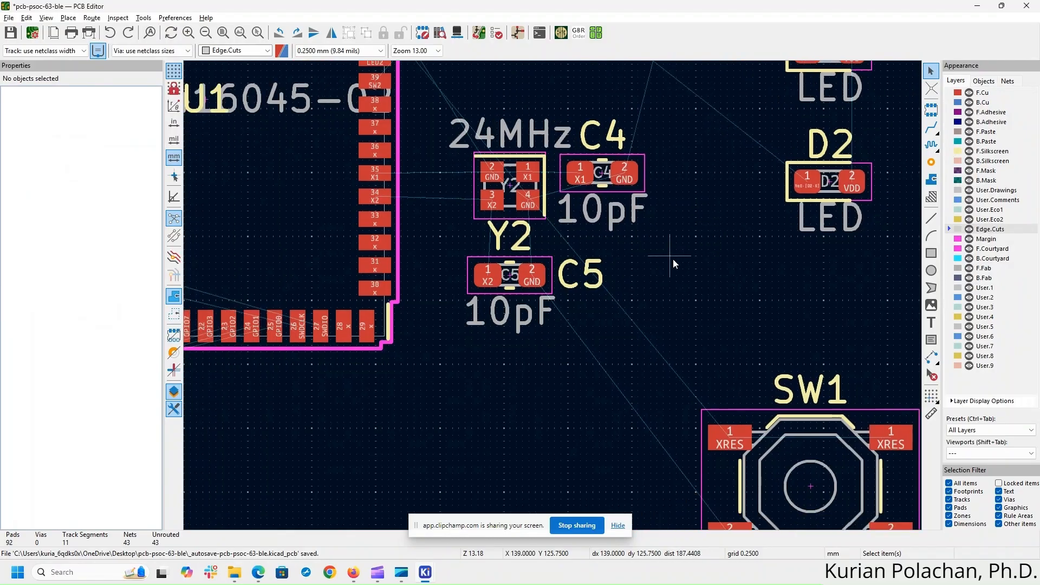
- Route Y2 to C5 on X2 and GND, and Y2 pad 4 to C4 pad 2
left_click(932, 128)
left_click(492, 200)
left_click(490, 268)
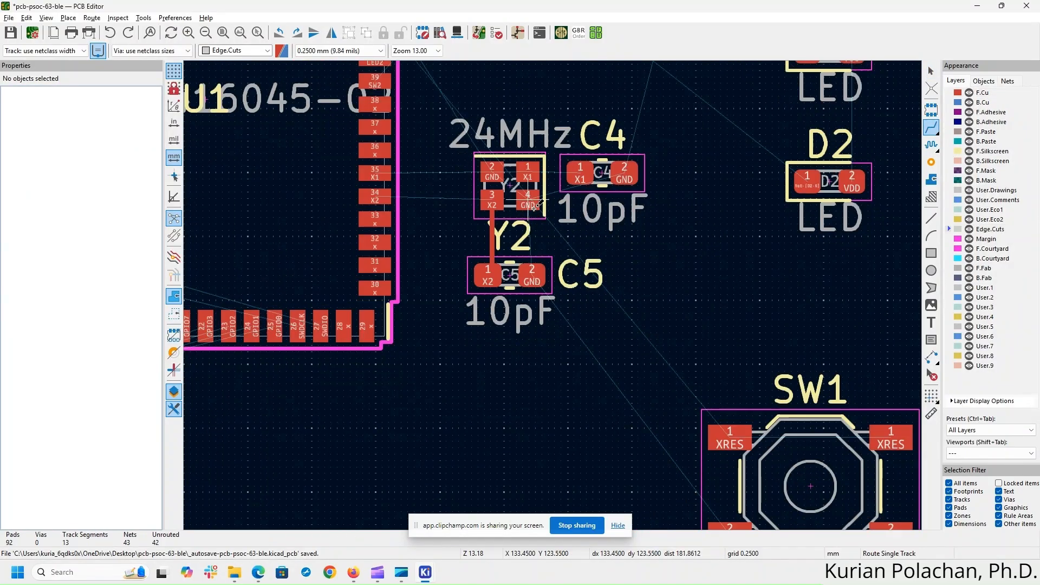
left_click(532, 274)
left_click(528, 200)
left_click(528, 198)
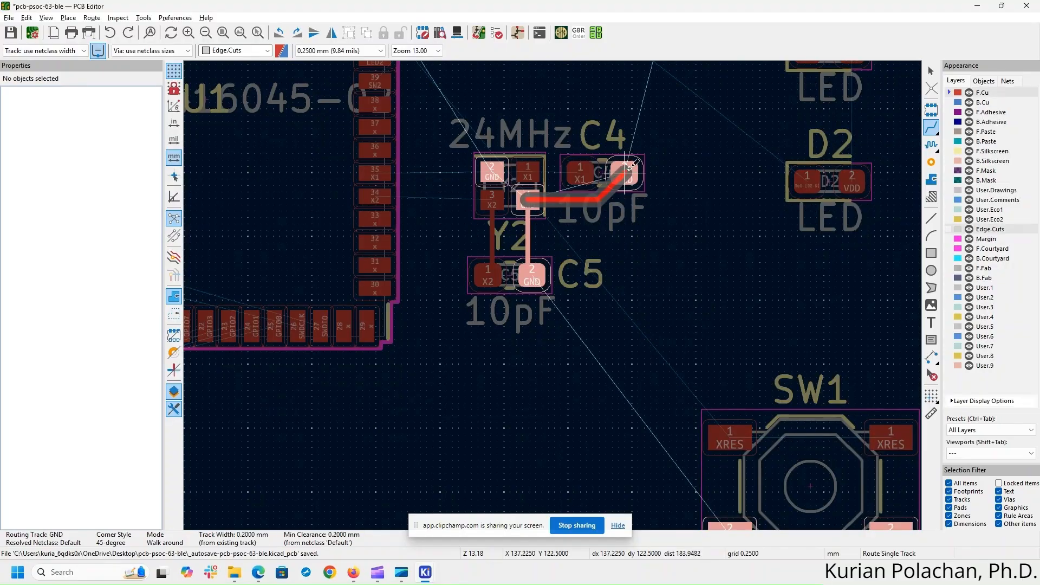
left_click(624, 172)
- Route C4 pad 1 to Y2 pad 1, Y2 pad 2 to C4, and Y2 pad 3 to U1 pad 34
left_click(580, 173)
left_click(520, 175)
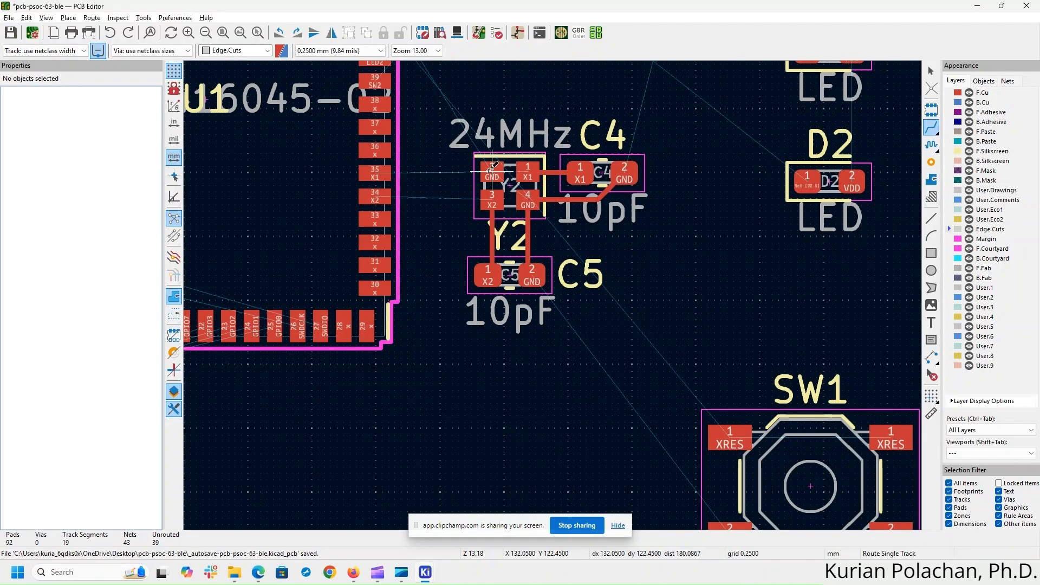
left_click(492, 173)
left_click(626, 179)
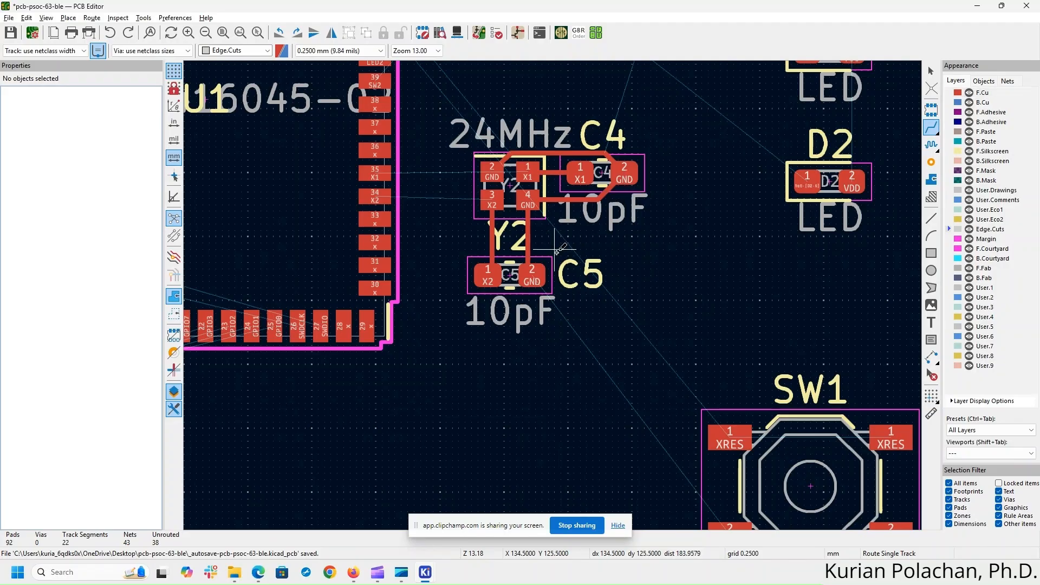
left_click(492, 200)
left_click(375, 197)
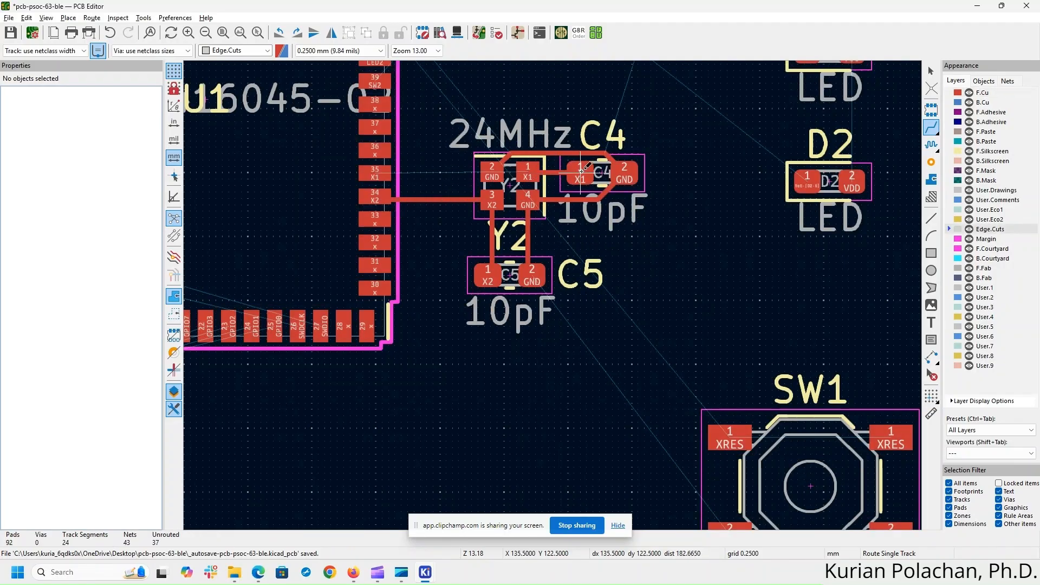
- Delete both segments of the GND track arching over Y2 to C4 pad 2
scroll(516, 202, "up", 3)
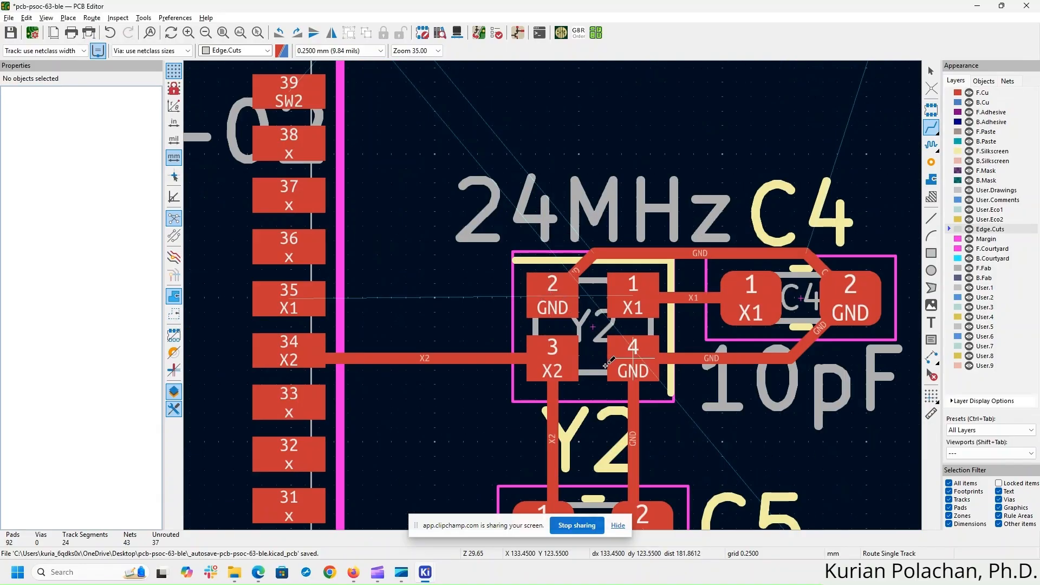
key("Escape")
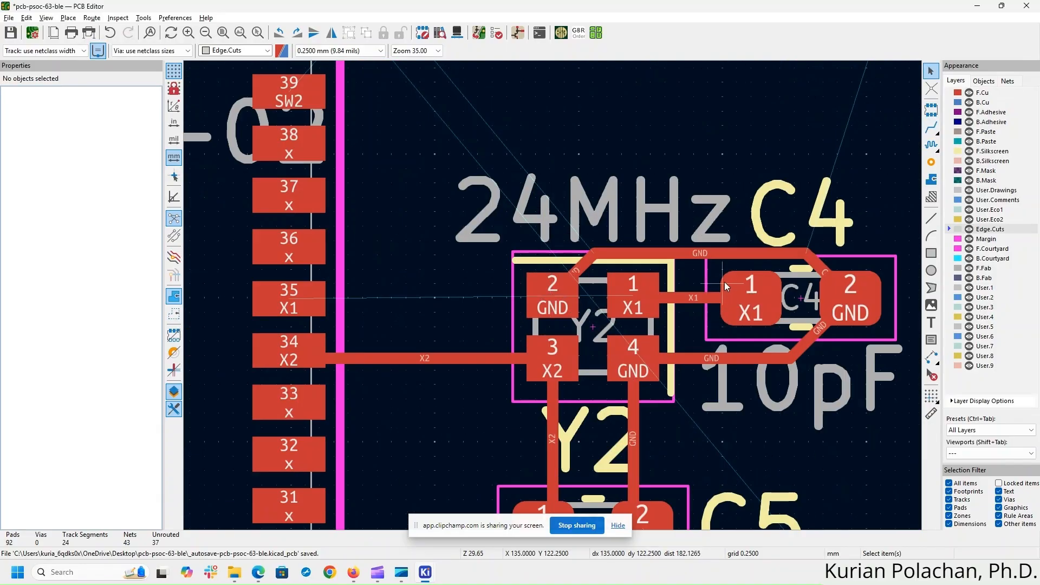
left_click(717, 252)
left_click_drag(714, 252, 723, 168)
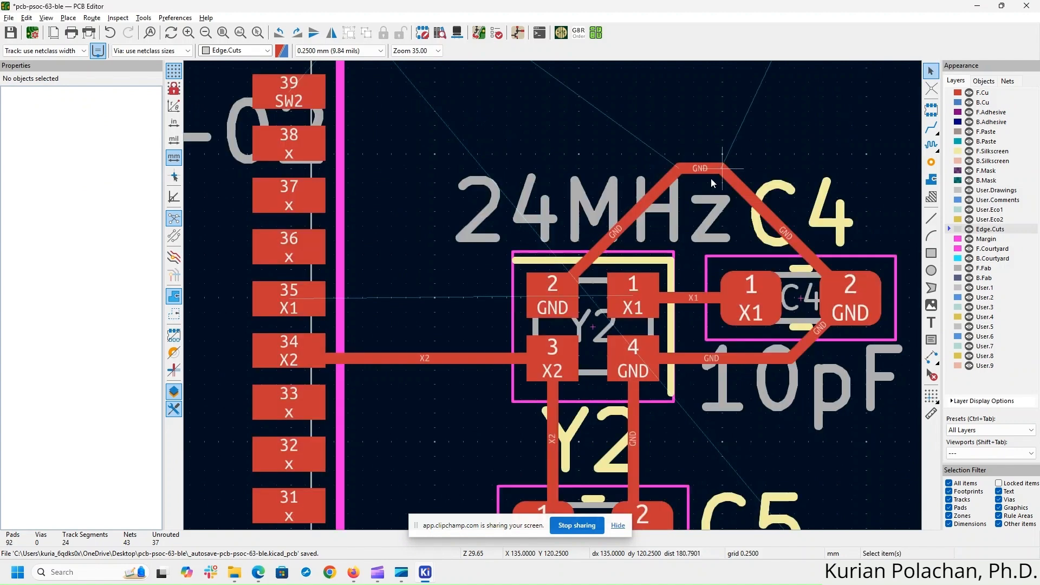
left_click(629, 216)
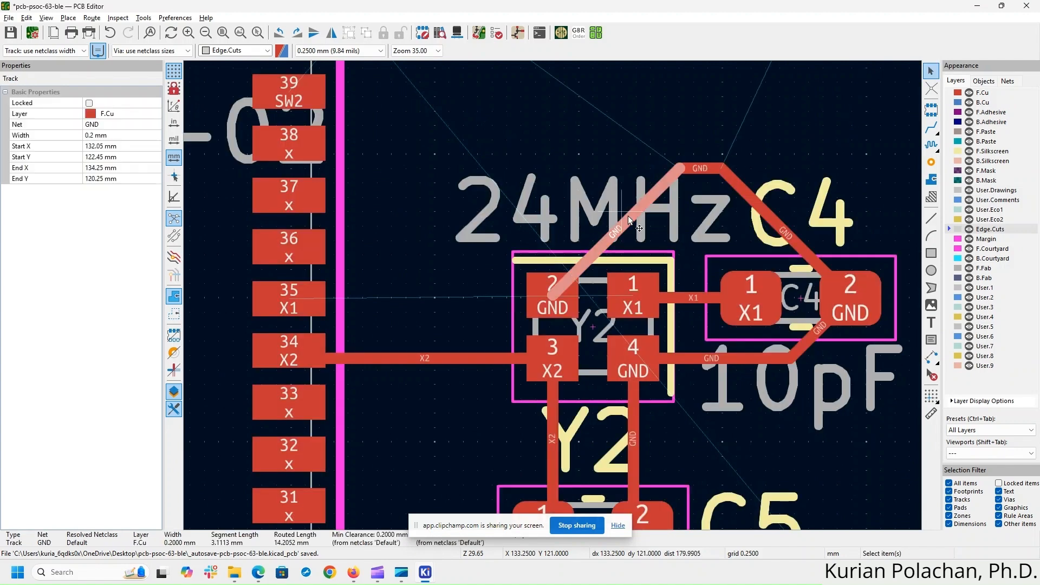
key("Delete")
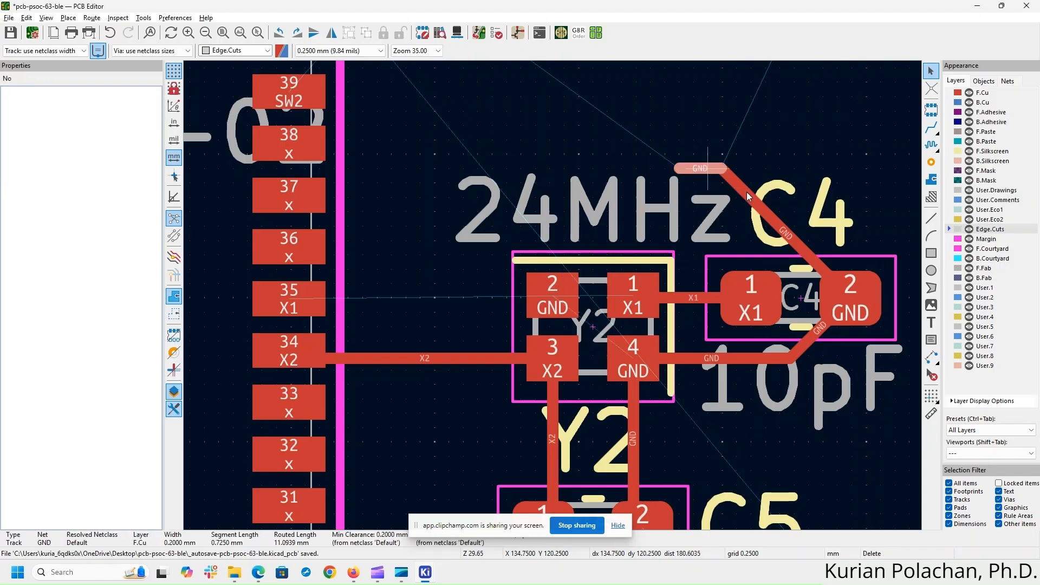
left_click(751, 195)
key("Delete")
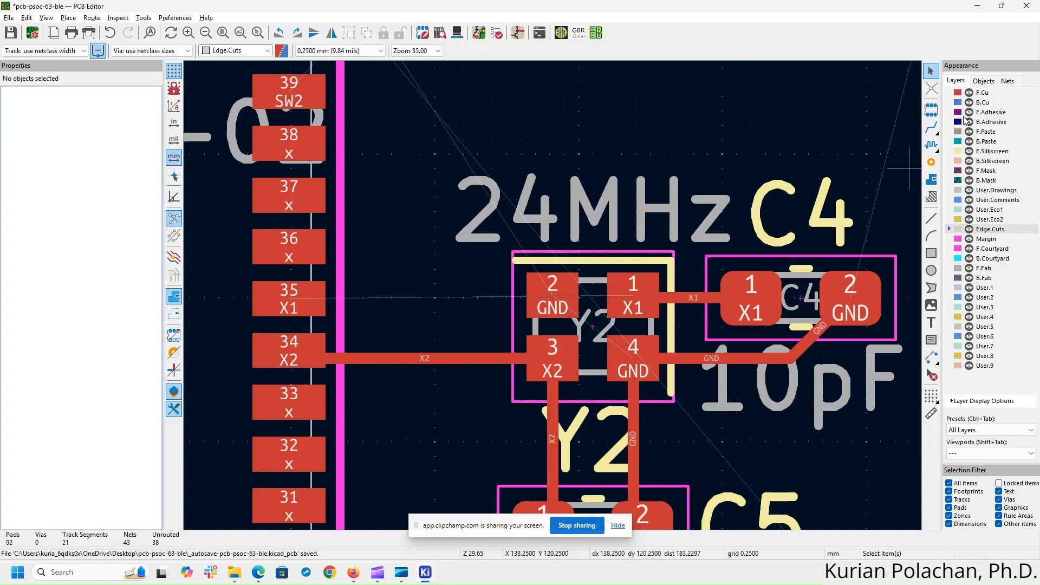
left_click(931, 128)
- Route the X1 track from Y2 pad 1 to U1 pad 35 and a GND stub left of Y2
left_click(633, 295)
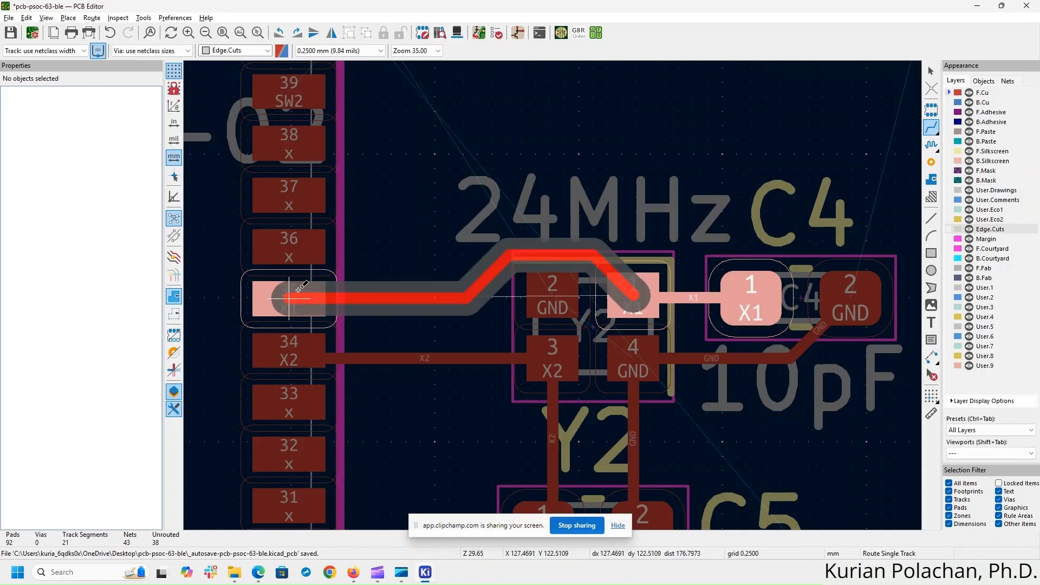
left_click(301, 304)
left_click(633, 357)
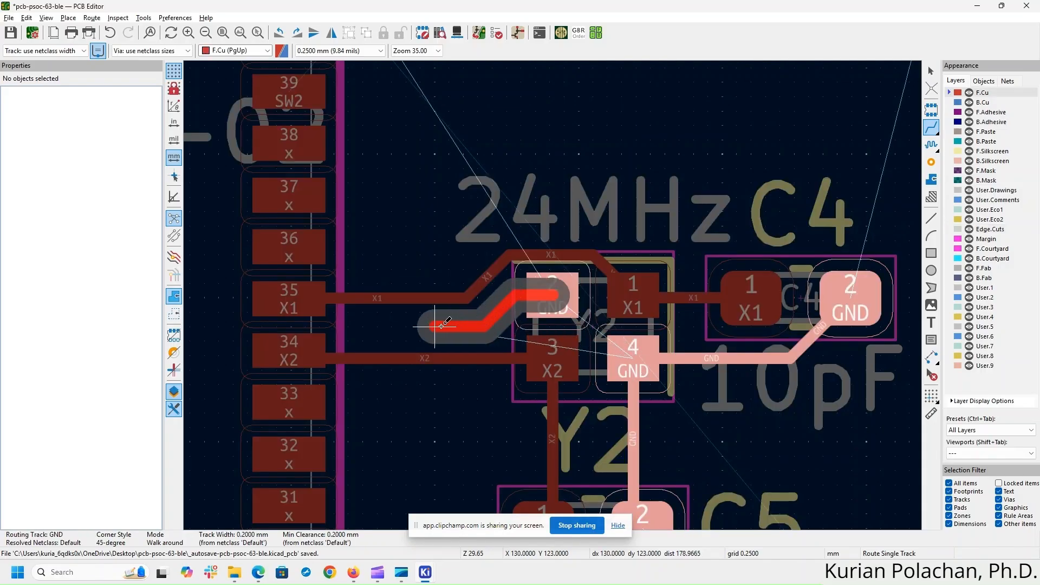
double_click(438, 326)
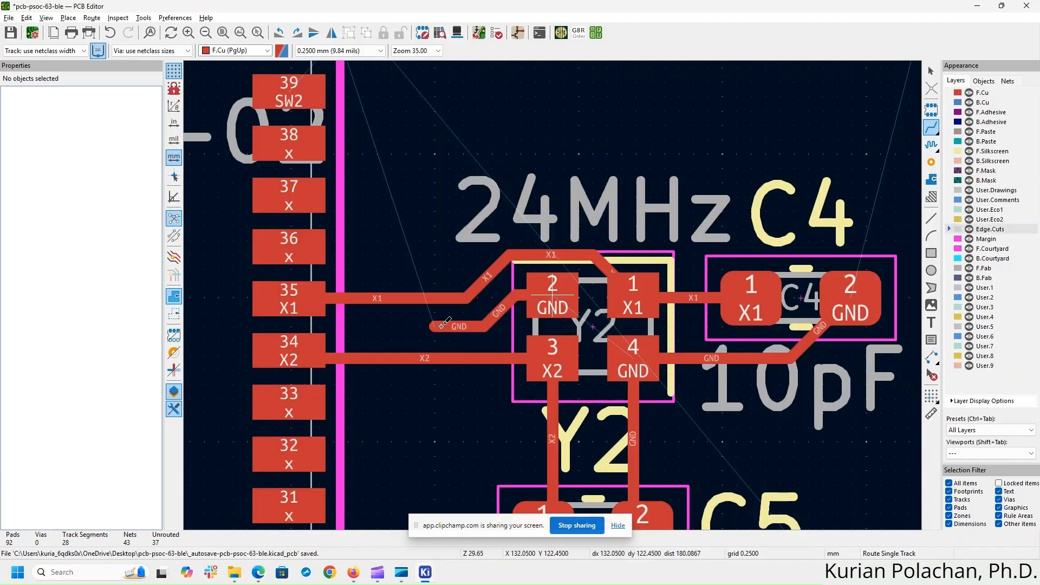
- Try placing a through via at the end of the GND stub
key("Escape")
left_click(439, 327)
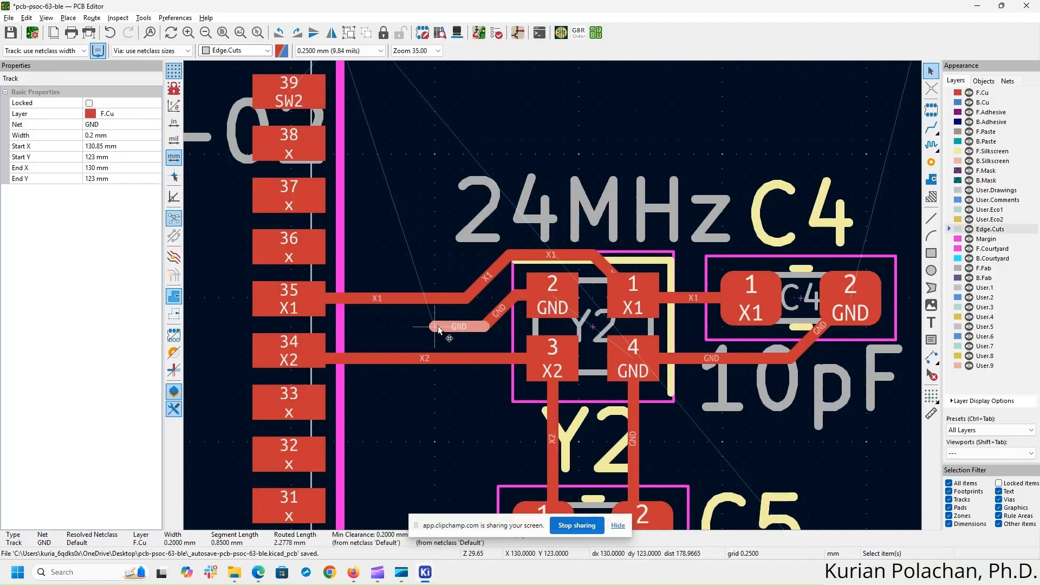
right_click(439, 328)
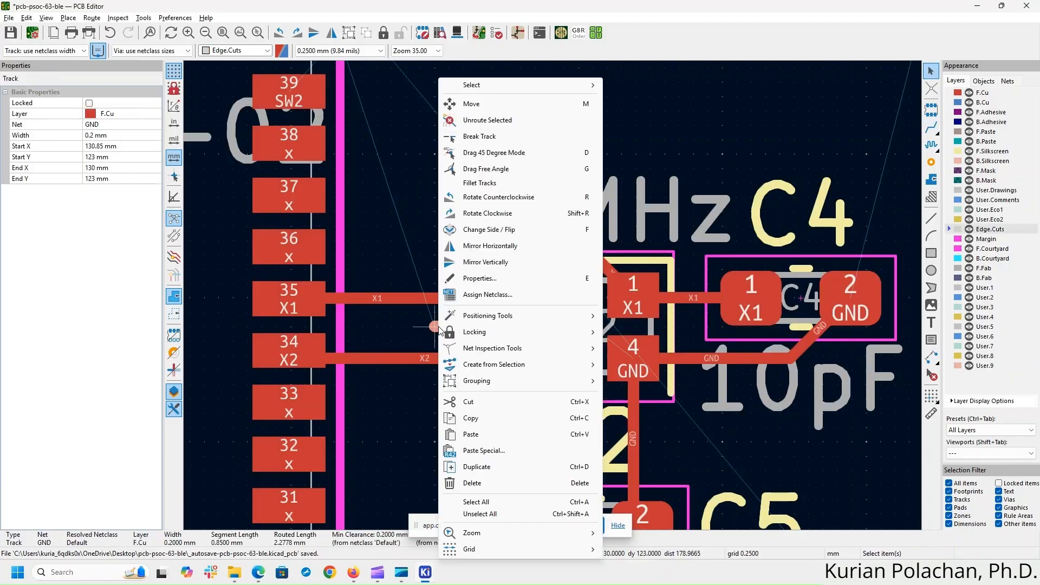
left_click(402, 333)
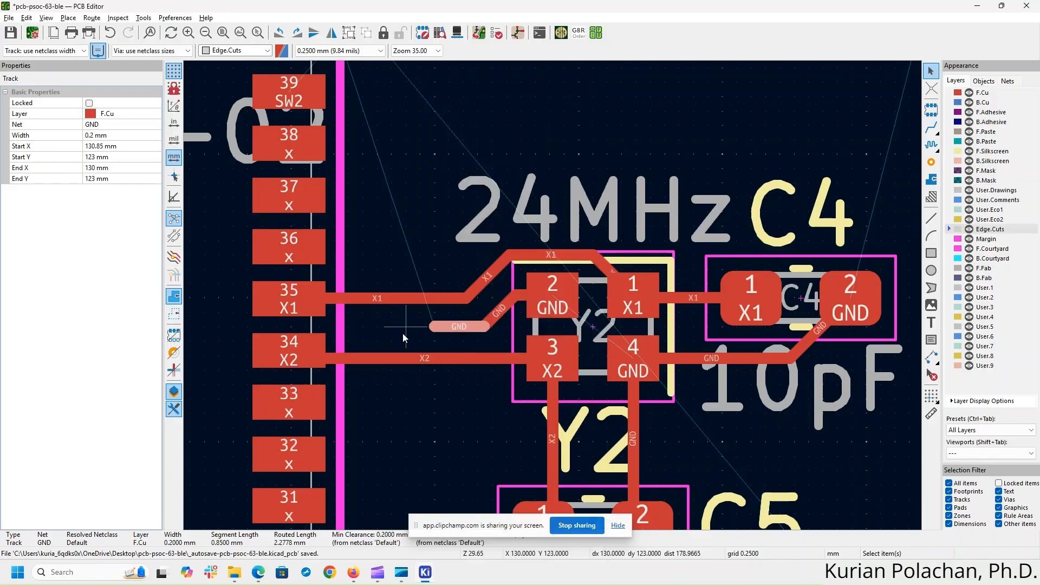
left_click(437, 328)
key("x")
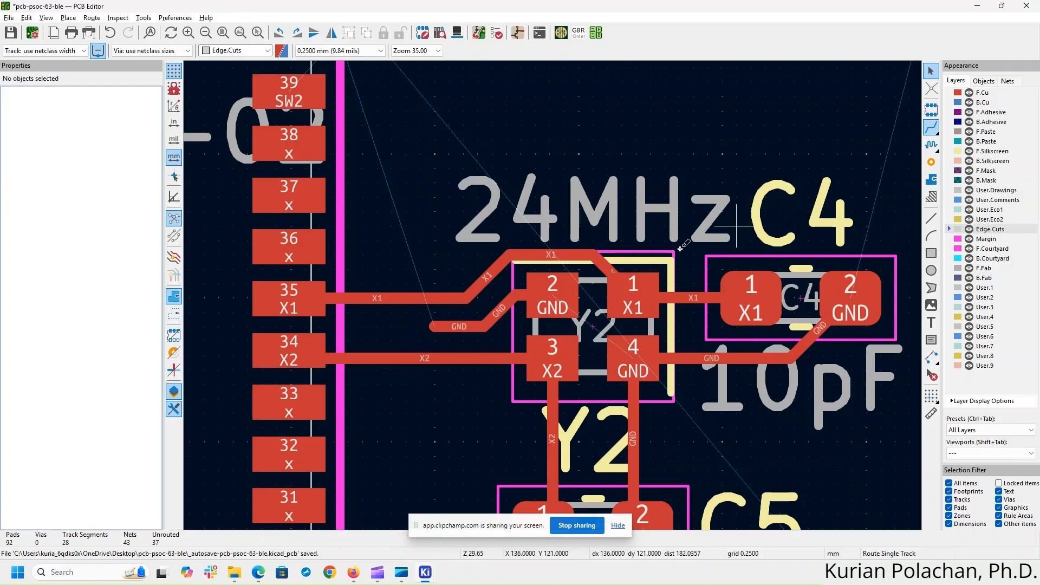
left_click(436, 326)
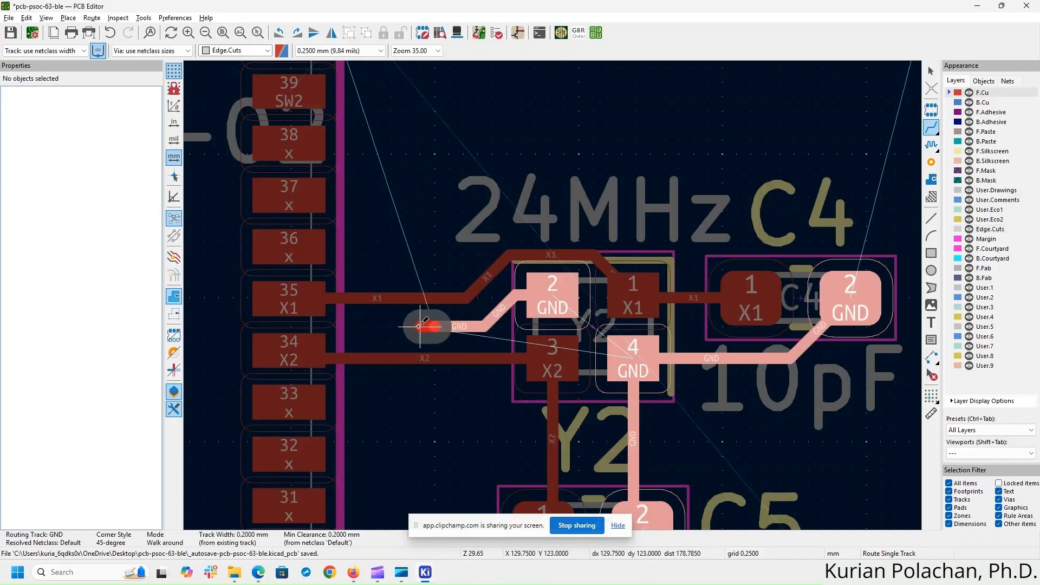
right_click(420, 327)
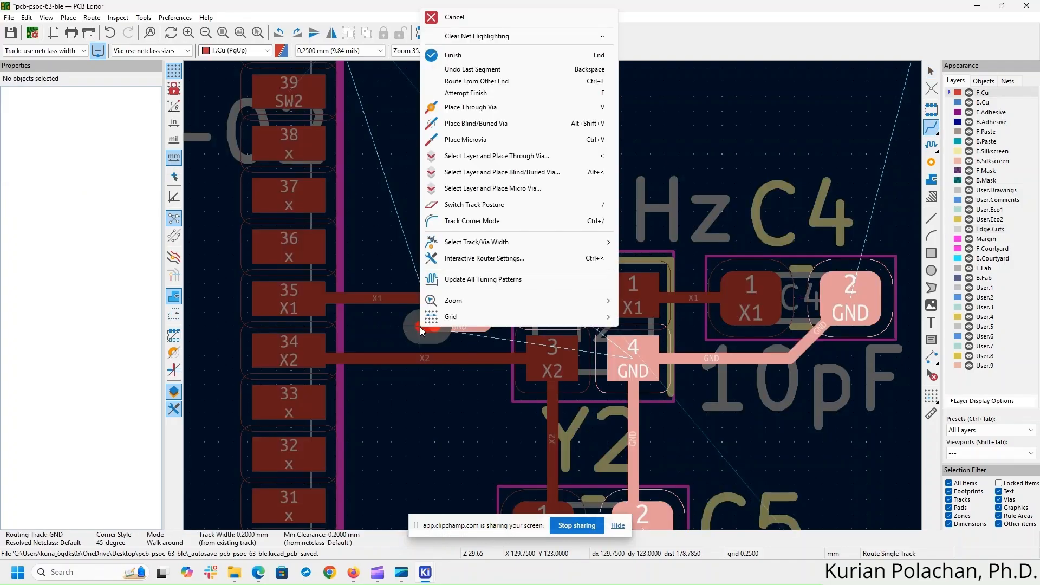
left_click(479, 108)
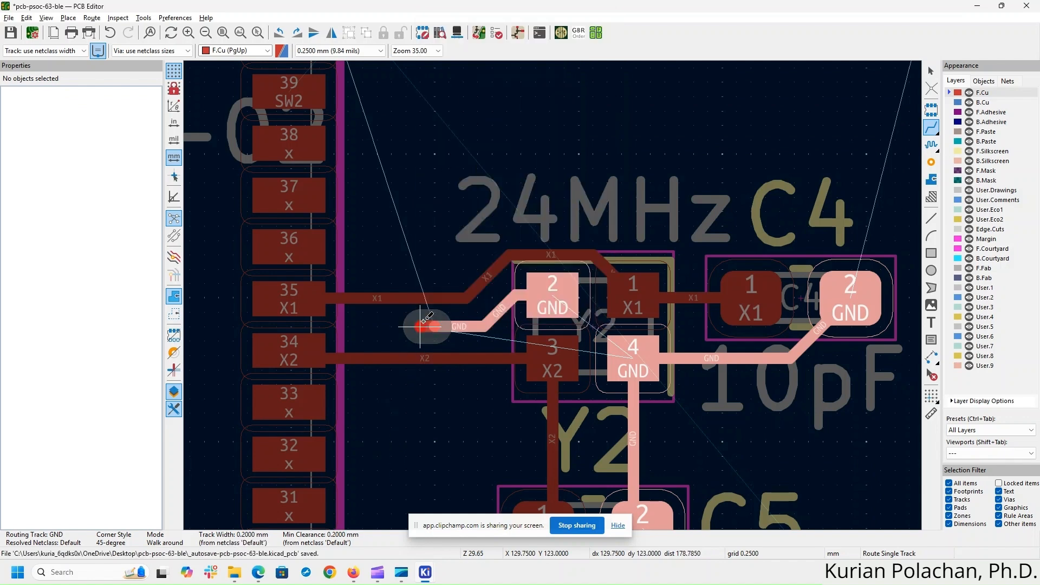
left_click(421, 327)
right_click(421, 328)
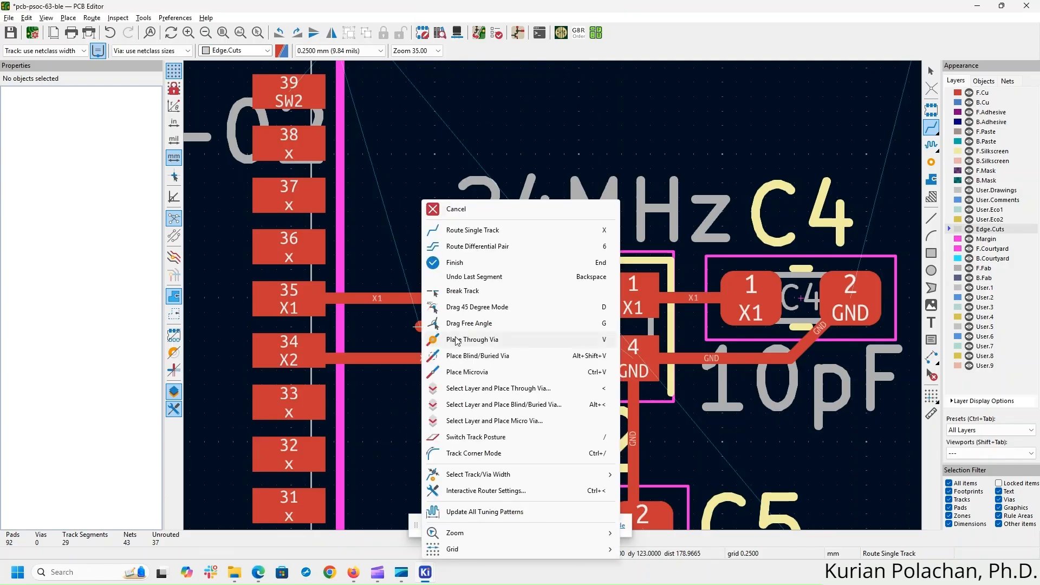
left_click(456, 340)
- Abandon the routing attempts and delete the short GND stub
left_click(421, 327)
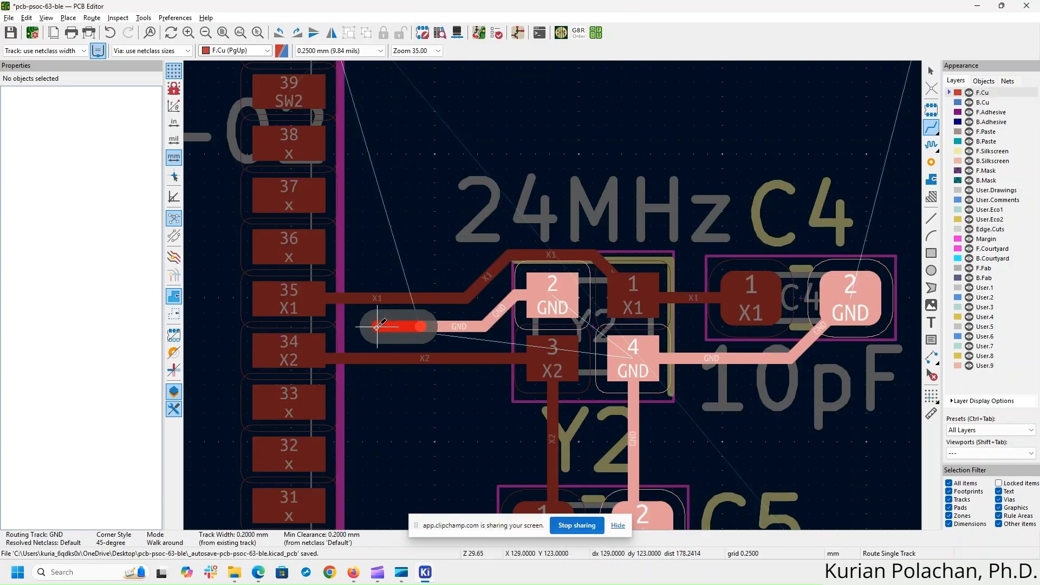
key("Escape")
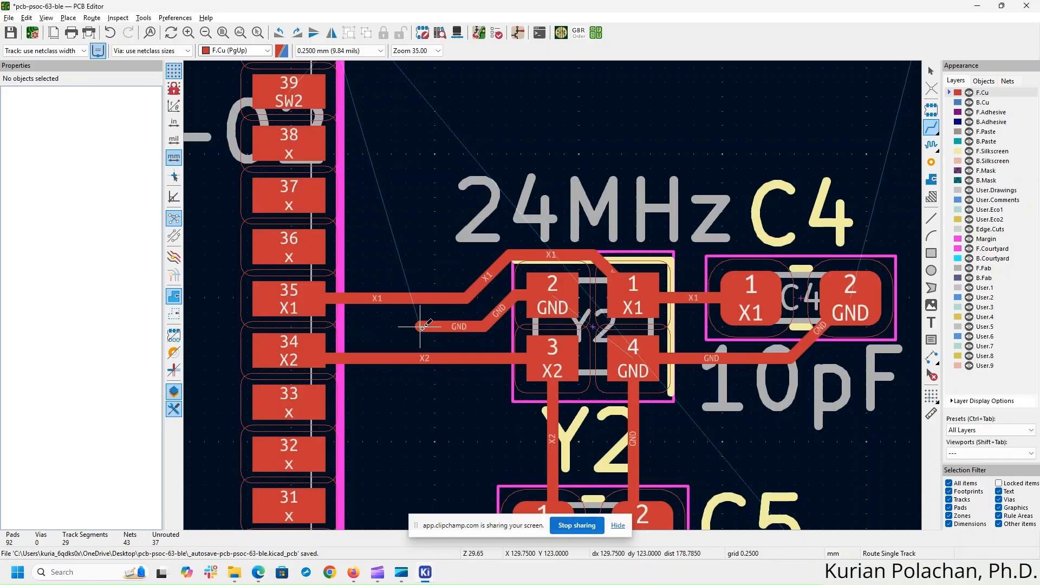
left_click(422, 327)
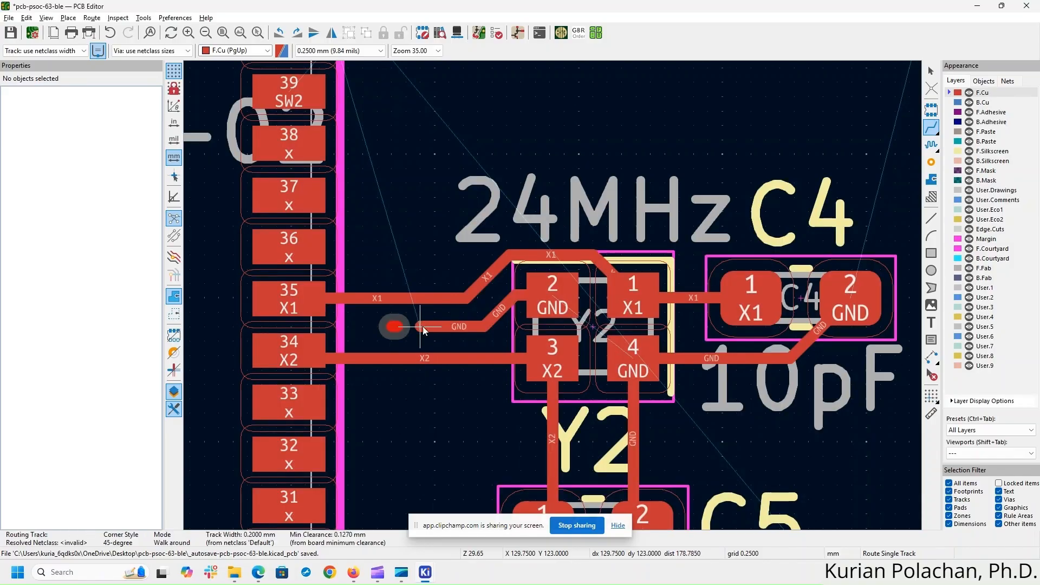
key("Escape")
key("Escape")
left_click(422, 326)
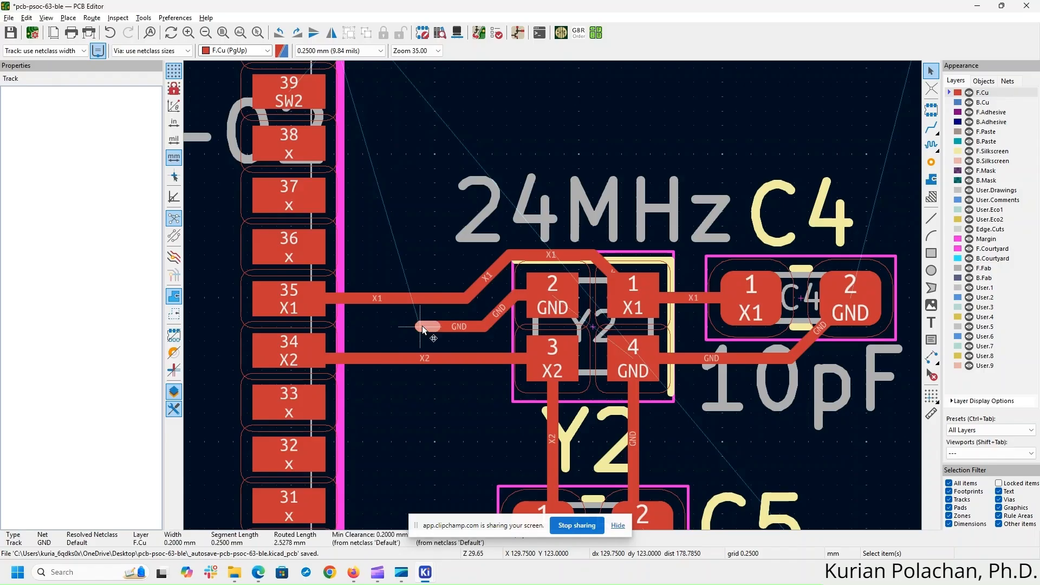
key("Delete")
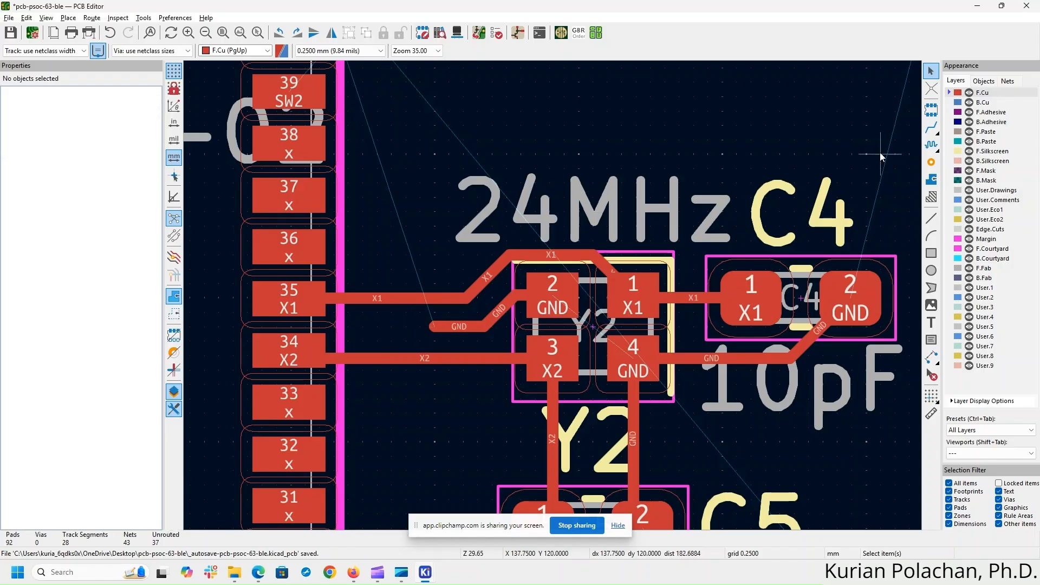
- Reroute GND from the loose track end, attempting to drop a through via
left_click(931, 128)
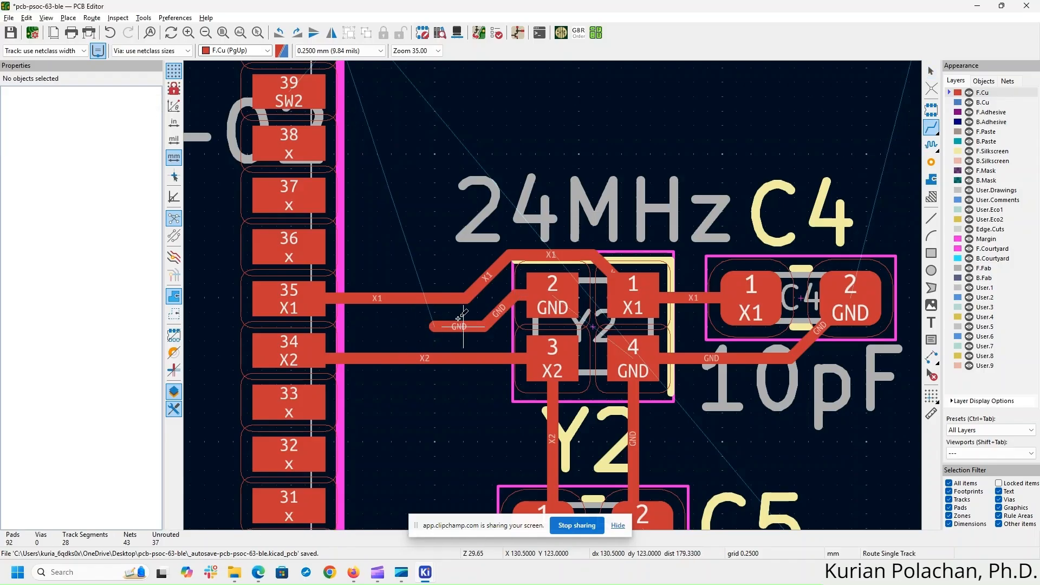
left_click(432, 326)
right_click(407, 332)
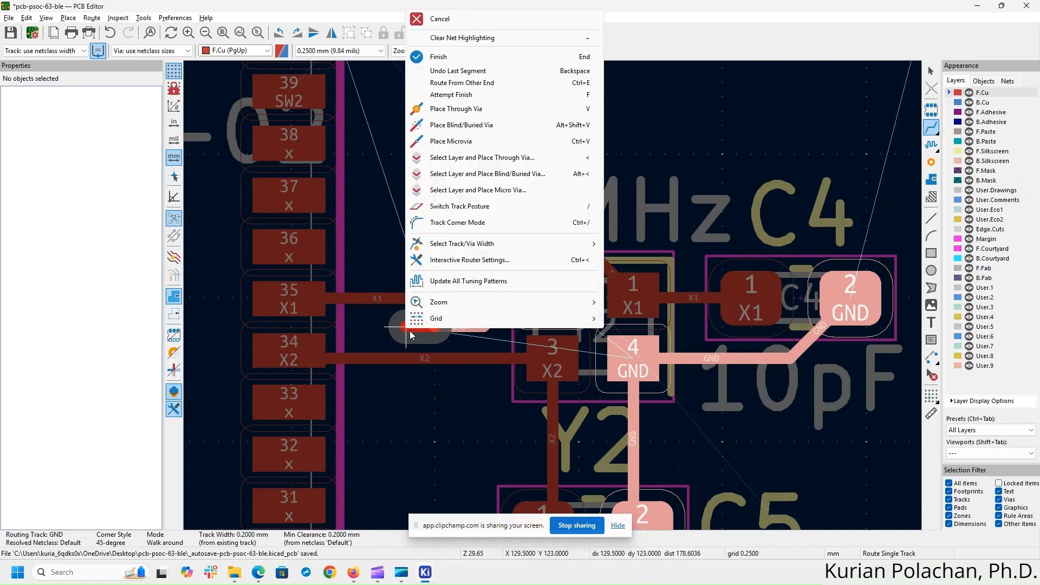
left_click(494, 110)
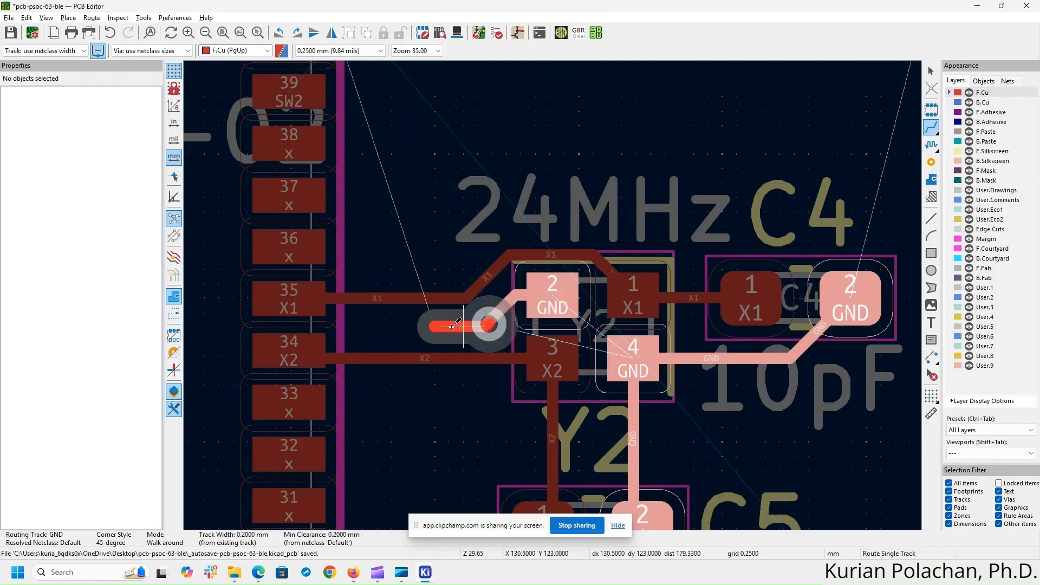
double_click(436, 326)
key("Escape")
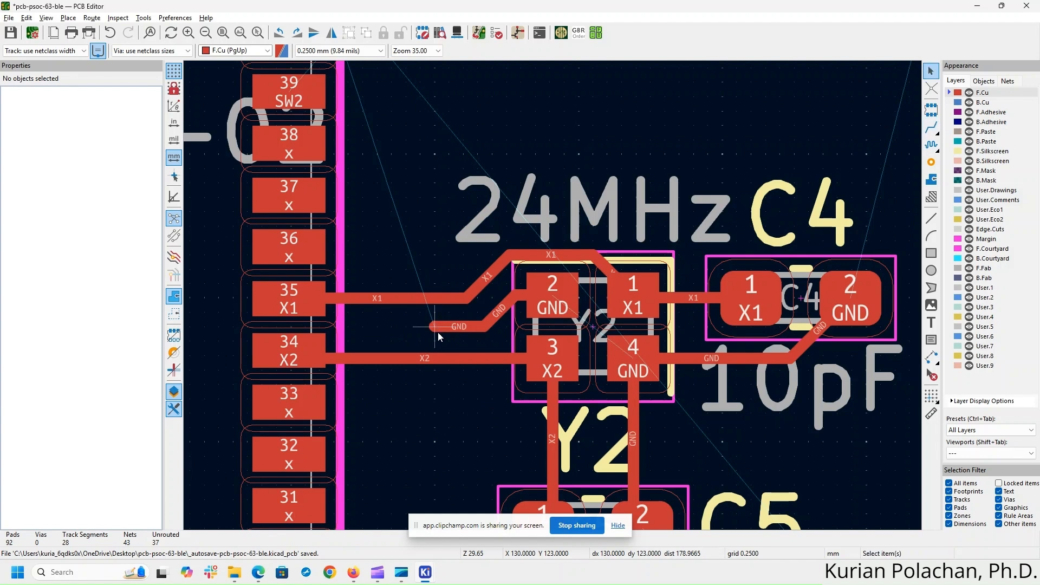
- Pull the pad 35 X1 track up above Y2 and end the GND track in a through via
left_click(398, 297)
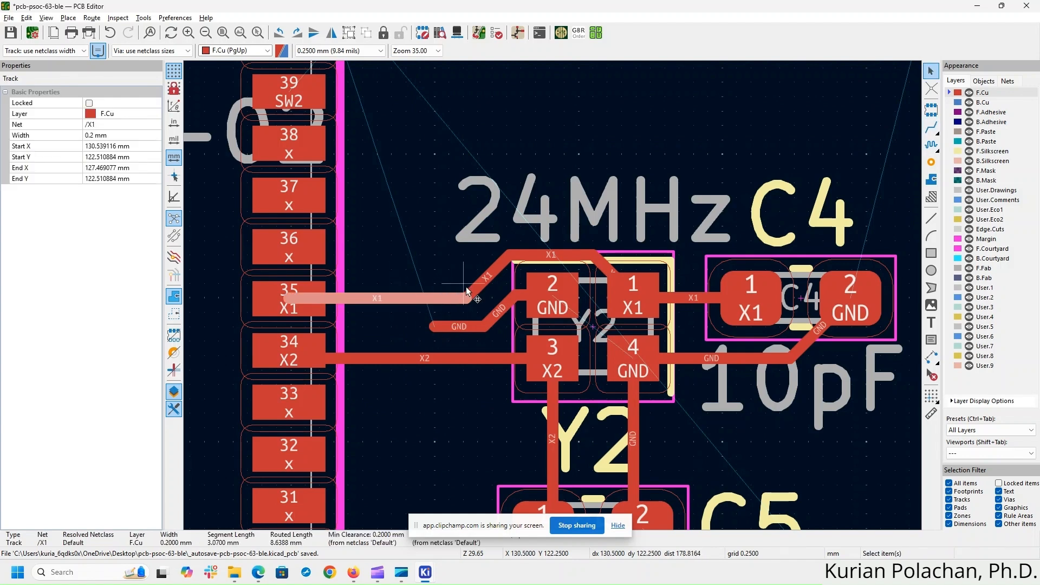
left_click_drag(457, 296, 522, 253)
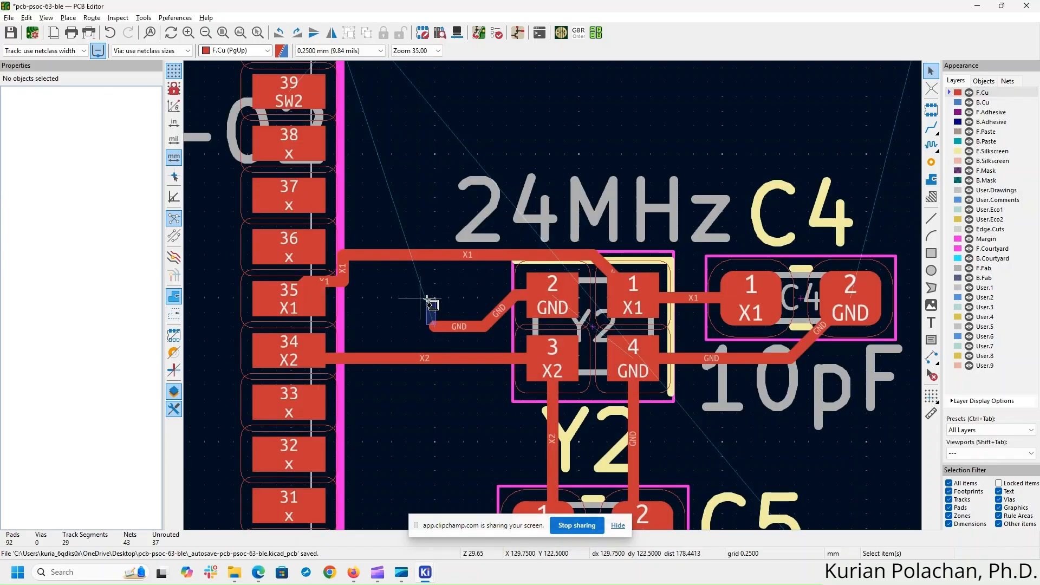
left_click(935, 128)
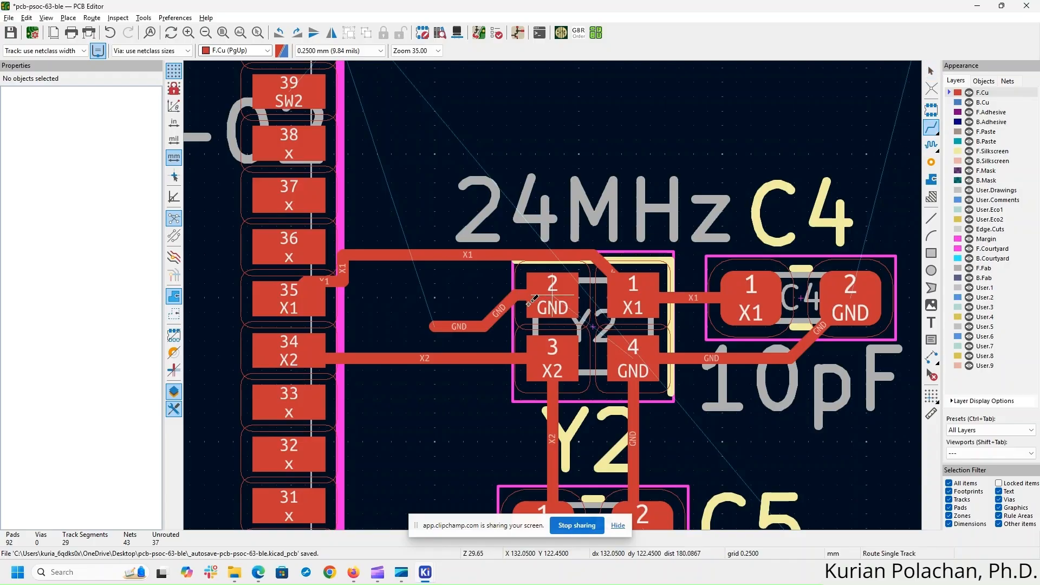
left_click(434, 324)
right_click(431, 310)
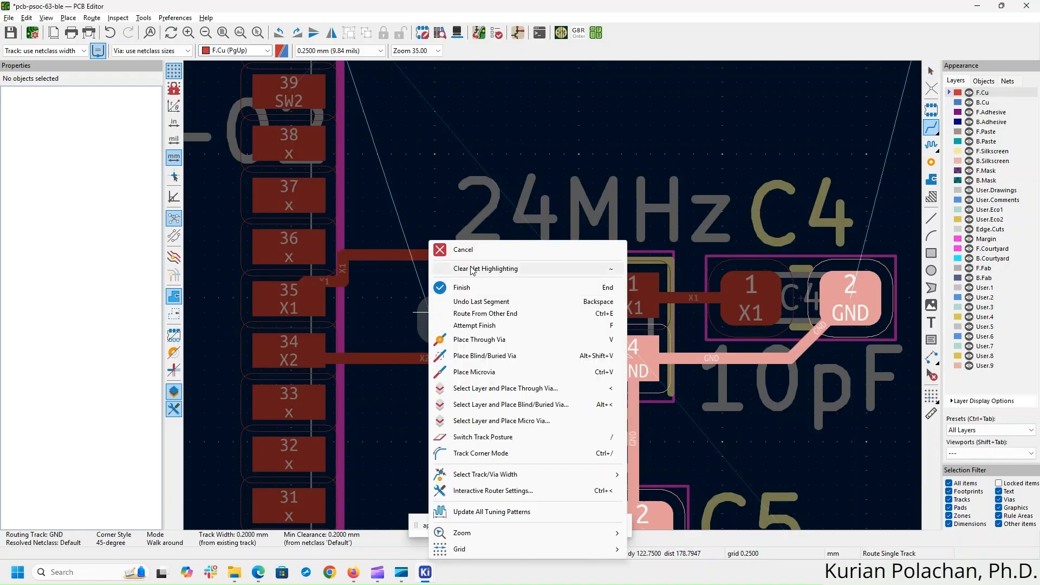
left_click(470, 339)
double_click(430, 311)
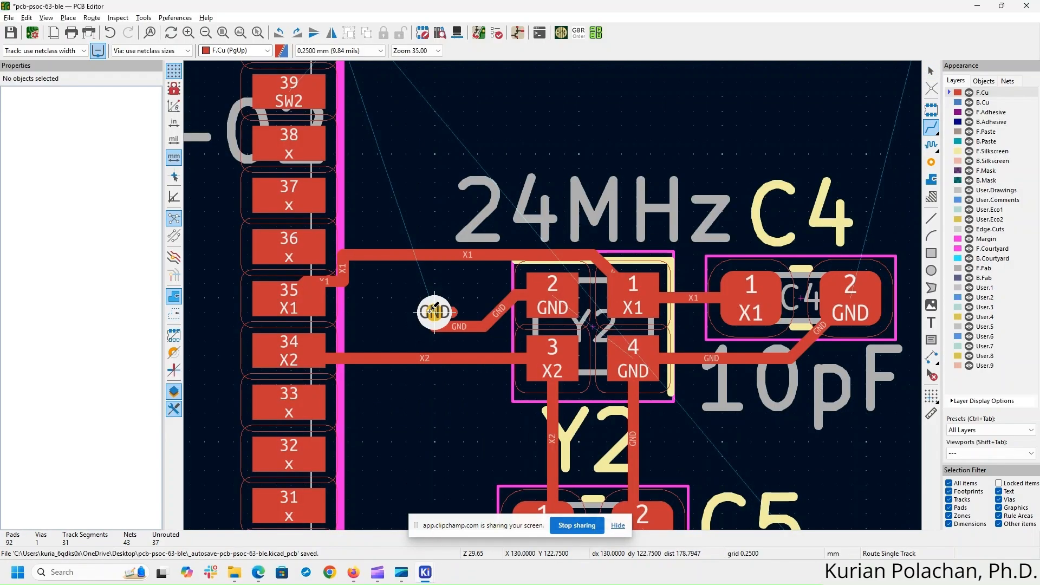
key("Escape")
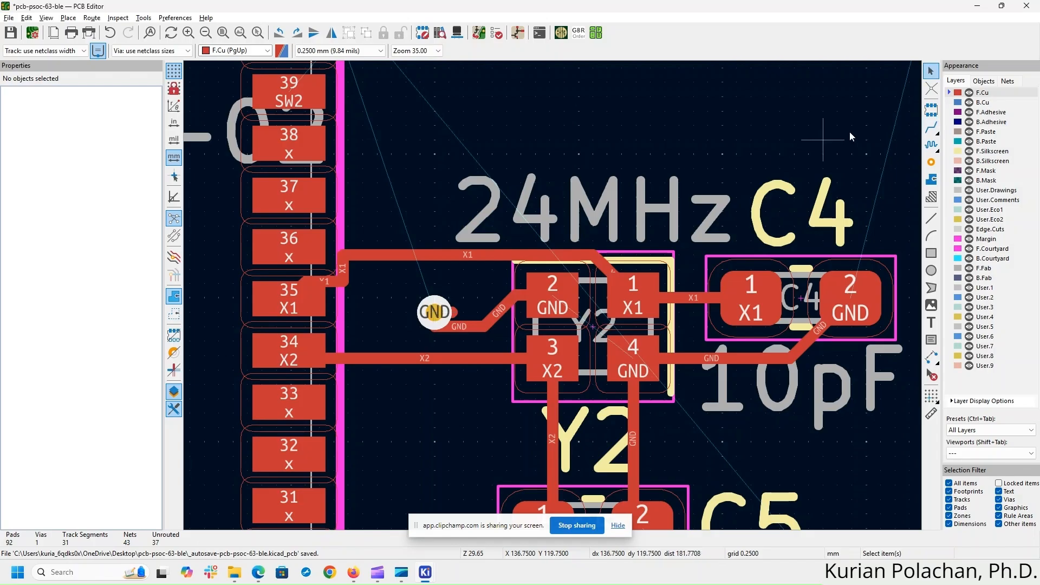
- Start a GND track on the B.Cu layer from the existing via
left_click(983, 103)
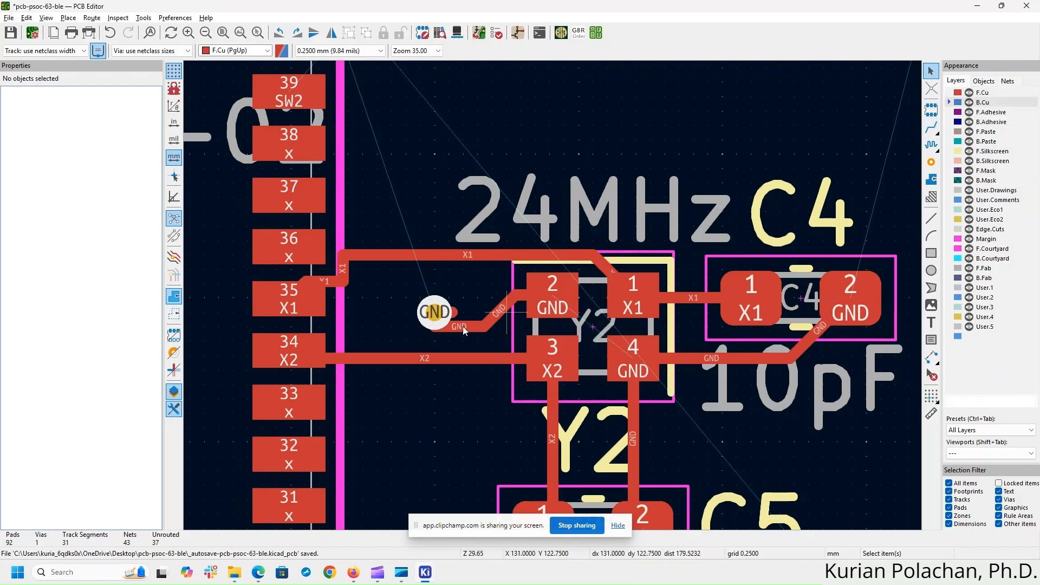
left_click(930, 128)
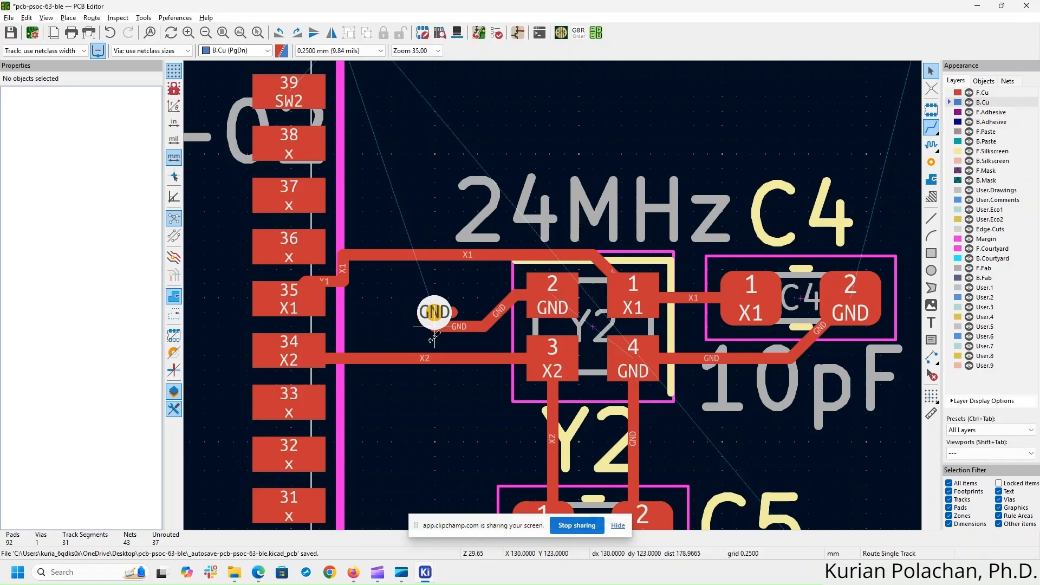
left_click(435, 311)
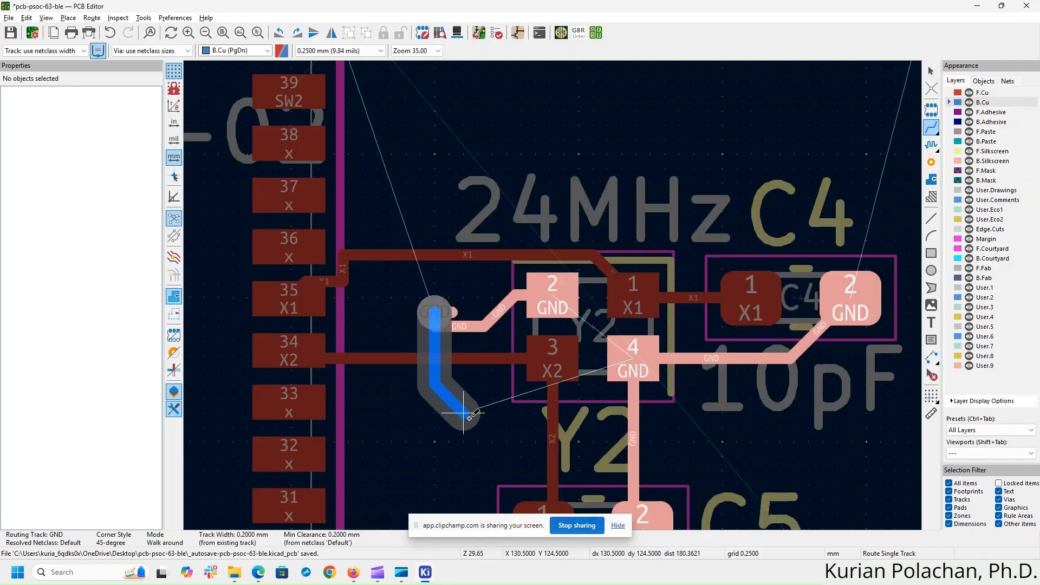
scroll(470, 417, "down", 3)
scroll(556, 293, "up", 2)
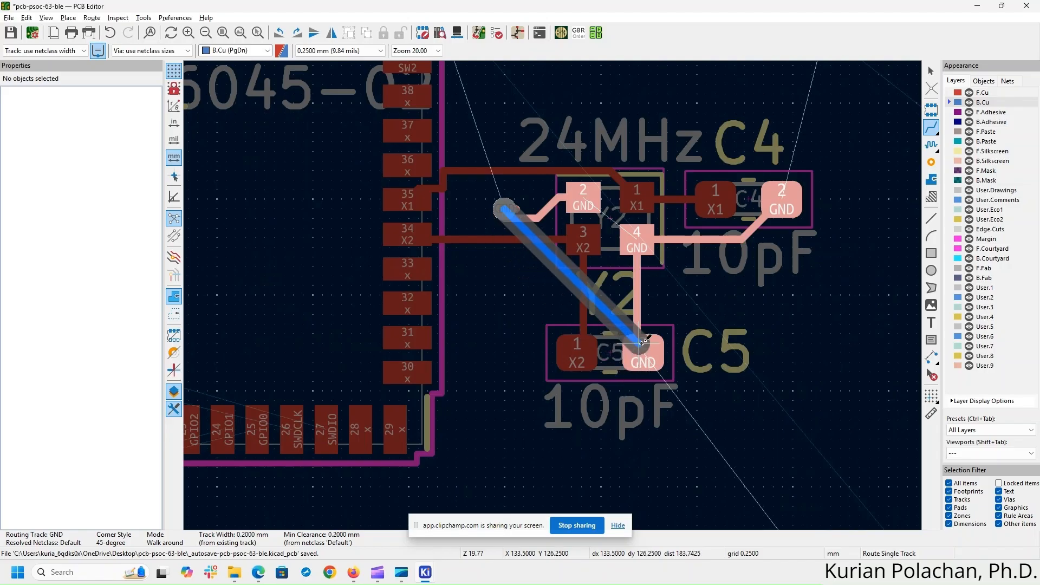
- Drop a second through via on the track and connect it to C5's GND pad 2
right_click(687, 295)
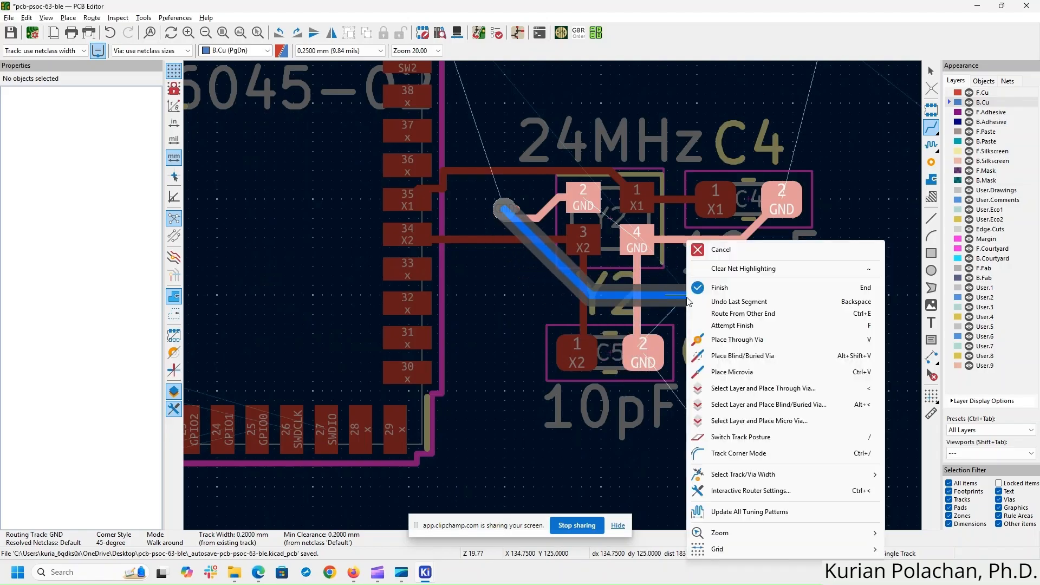
left_click(720, 340)
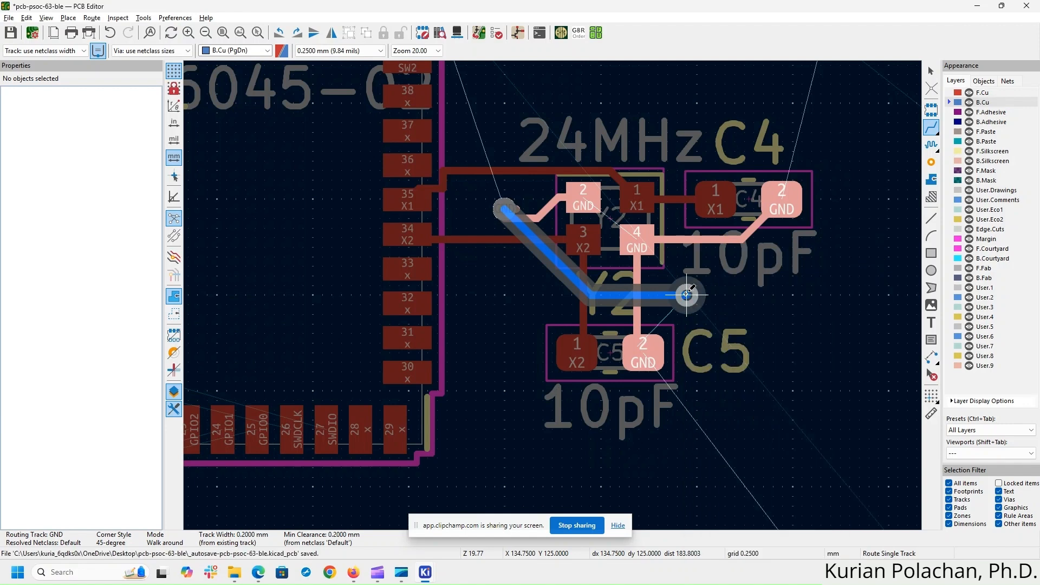
left_click(687, 295)
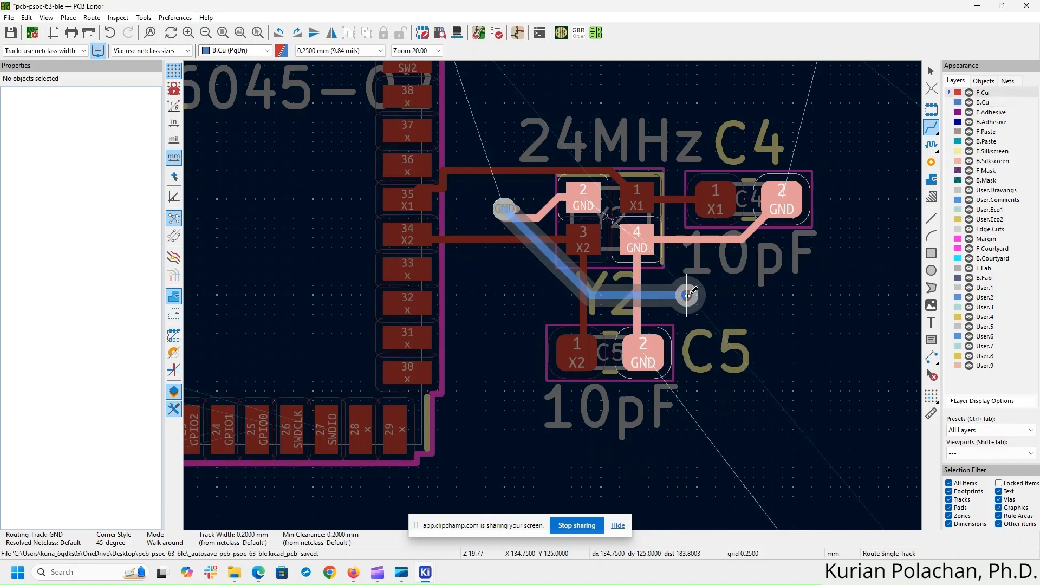
left_click(645, 341)
key("Escape")
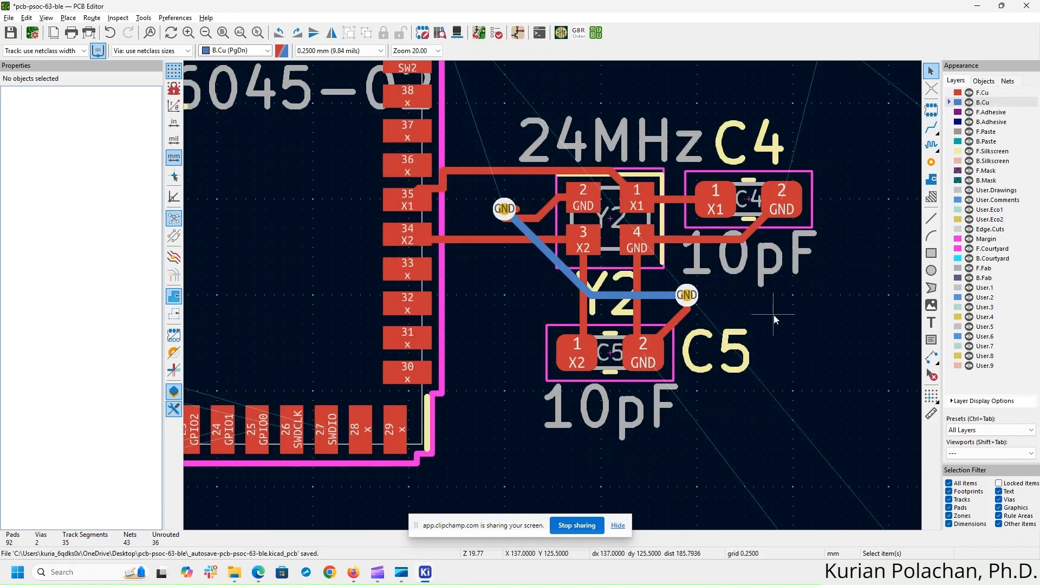
scroll(554, 295, "up", 5)
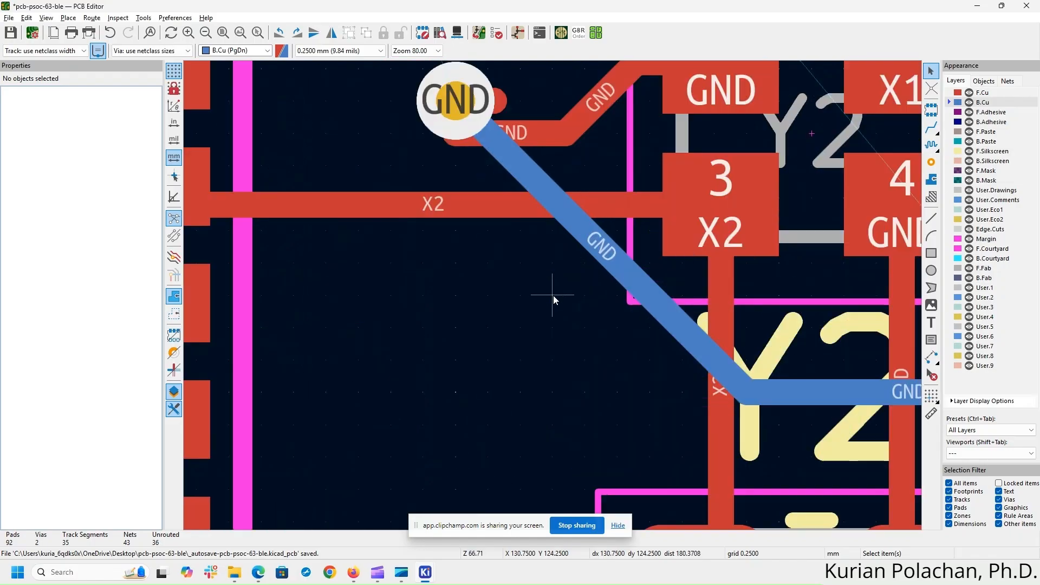
scroll(509, 319, "up", 3, "shift")
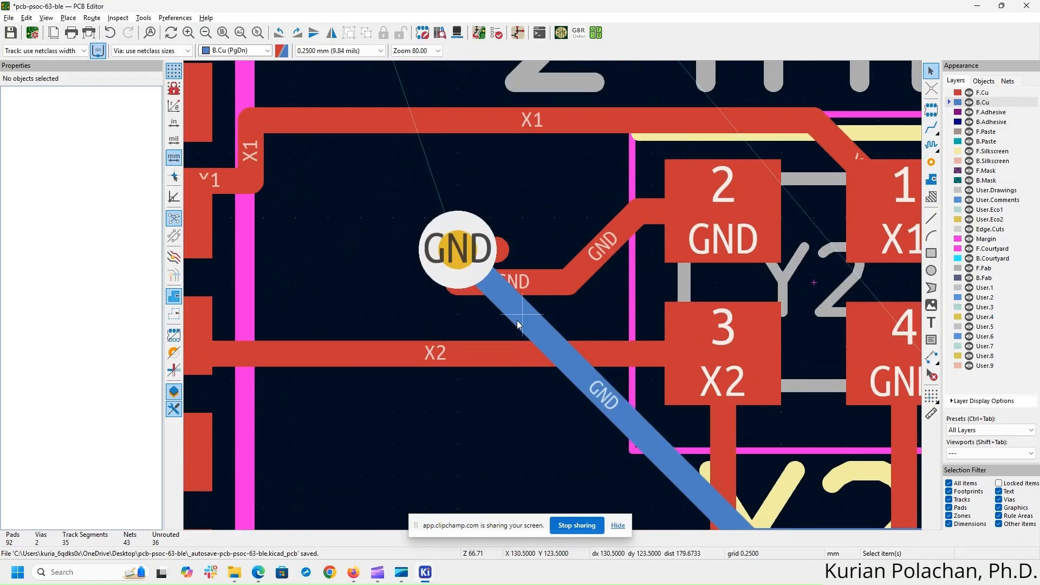
- Delete the leftover short GND stub beside the via
left_click(506, 253)
key("Delete")
scroll(492, 383, "down", 4)
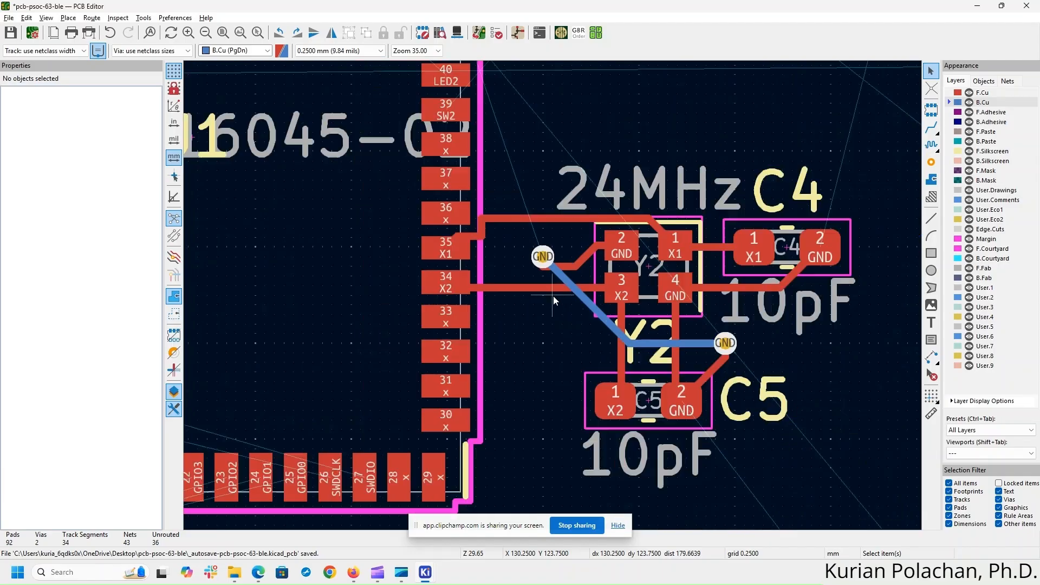
scroll(768, 252, "down", 2)
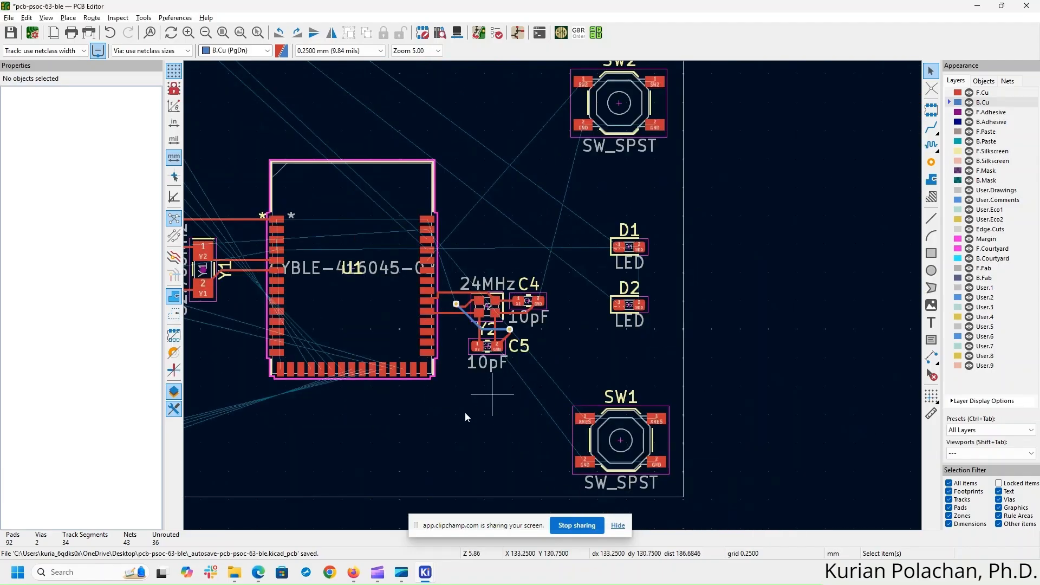
- Pan around the layout to view C2, C3 and connectors J2 and J3
middle_click_drag(442, 412, 496, 416)
middle_click_drag(746, 349, 828, 353)
scroll(828, 353, "down", 1)
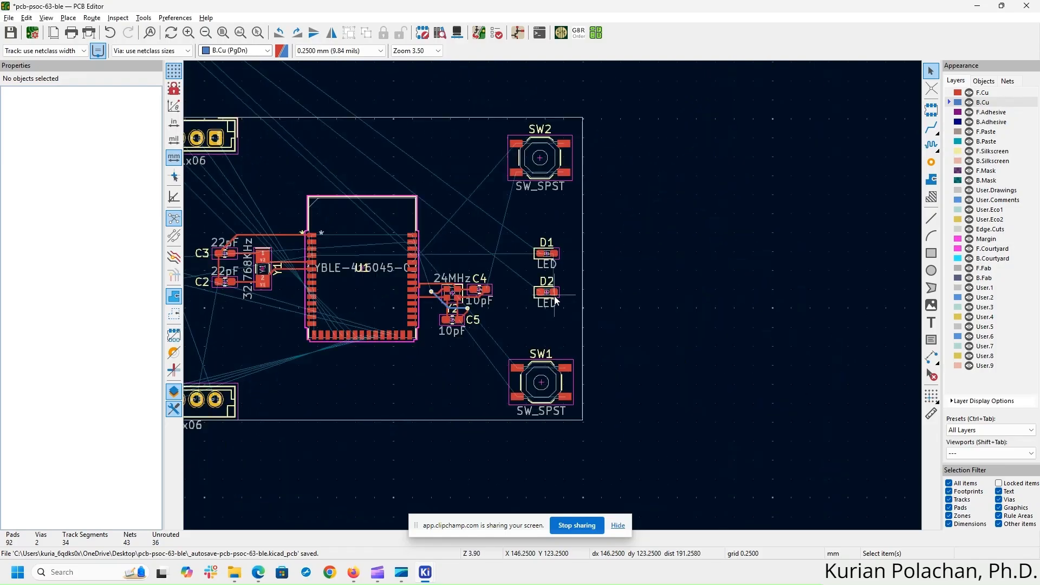
middle_click_drag(644, 237, 772, 294)
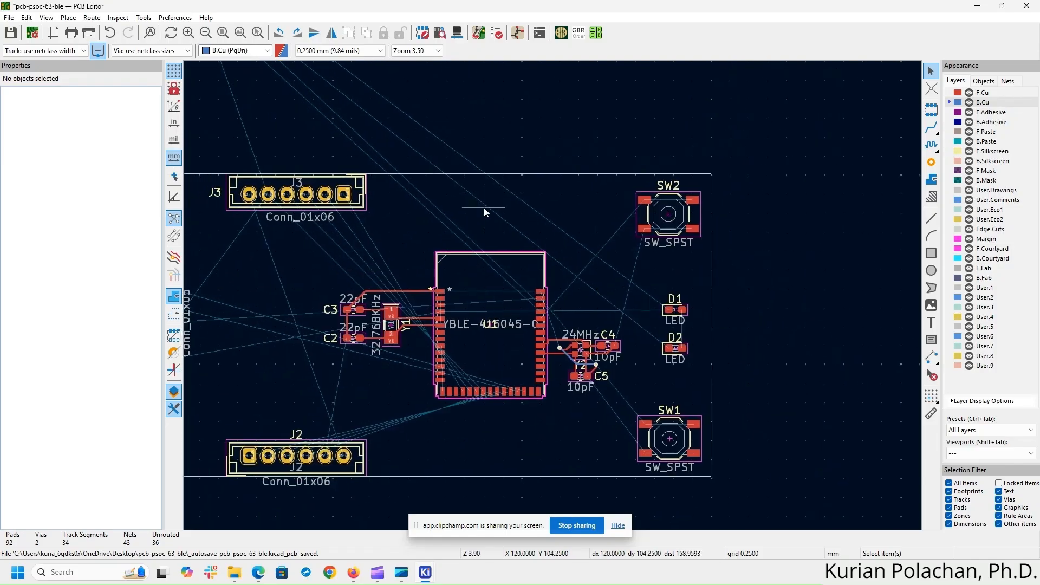
middle_click_drag(484, 207, 573, 191)
- Glance at the schematic, then box-select capacitor C1 lying above the board
key("alt+Tab")
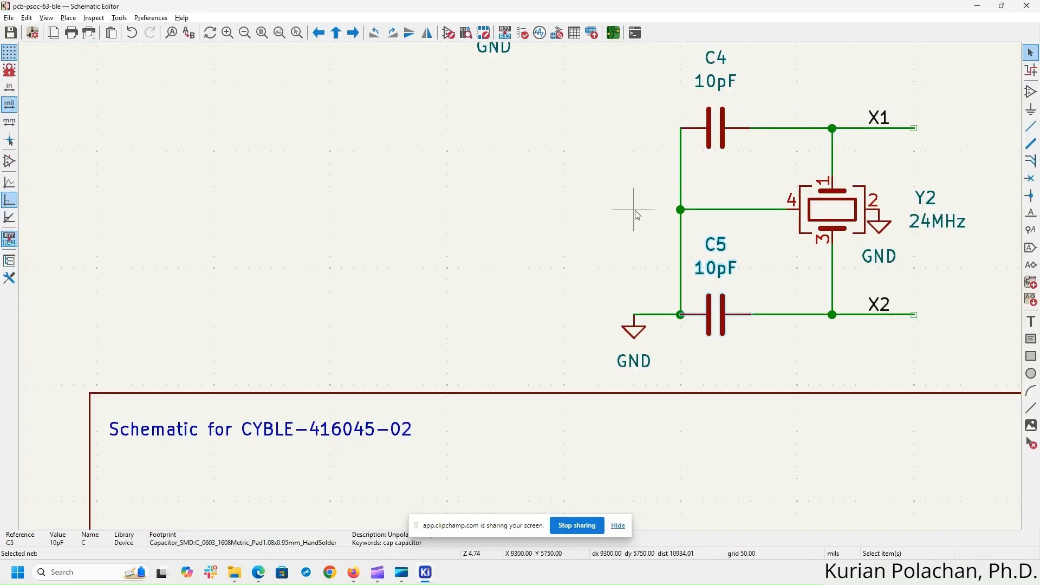
scroll(637, 215, "down", 5)
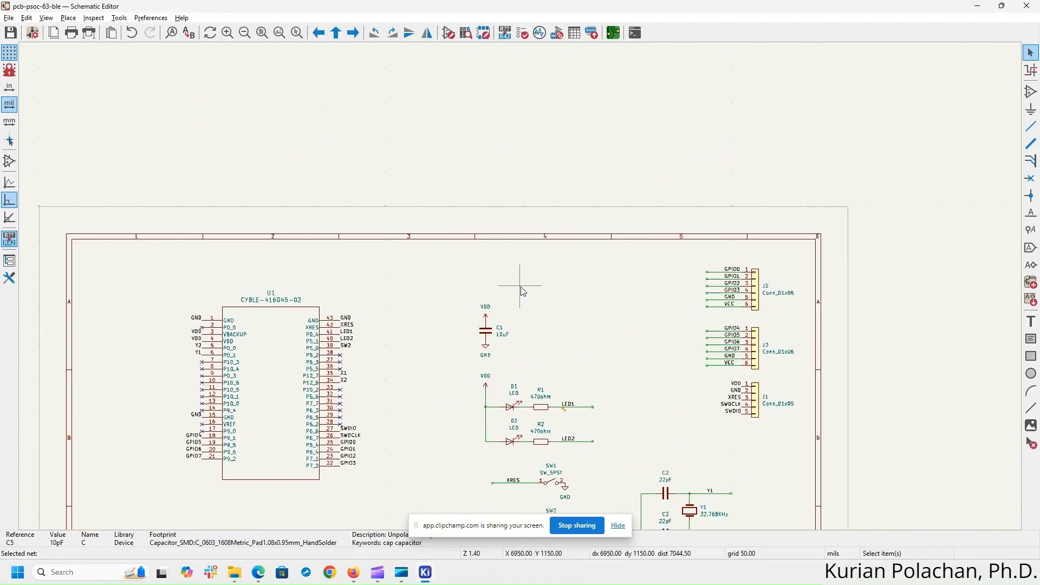
scroll(521, 287, "up", 3)
key("alt+Tab")
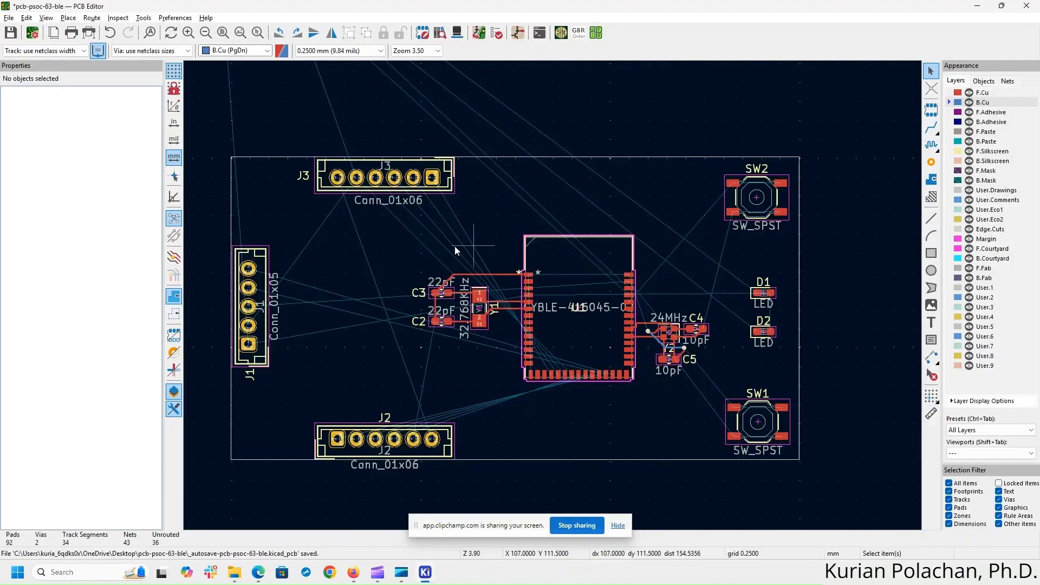
scroll(454, 246, "down", 4)
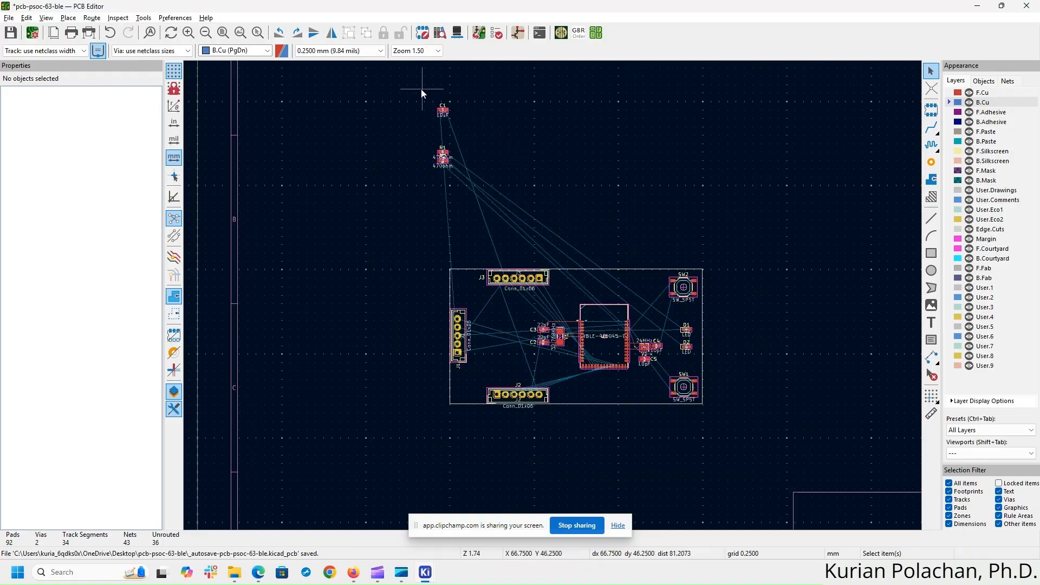
left_click_drag(421, 89, 466, 121)
- Move C1 (10uF) beside U1's GND and VDD pins, rotated 180° with GND on the left
key("m")
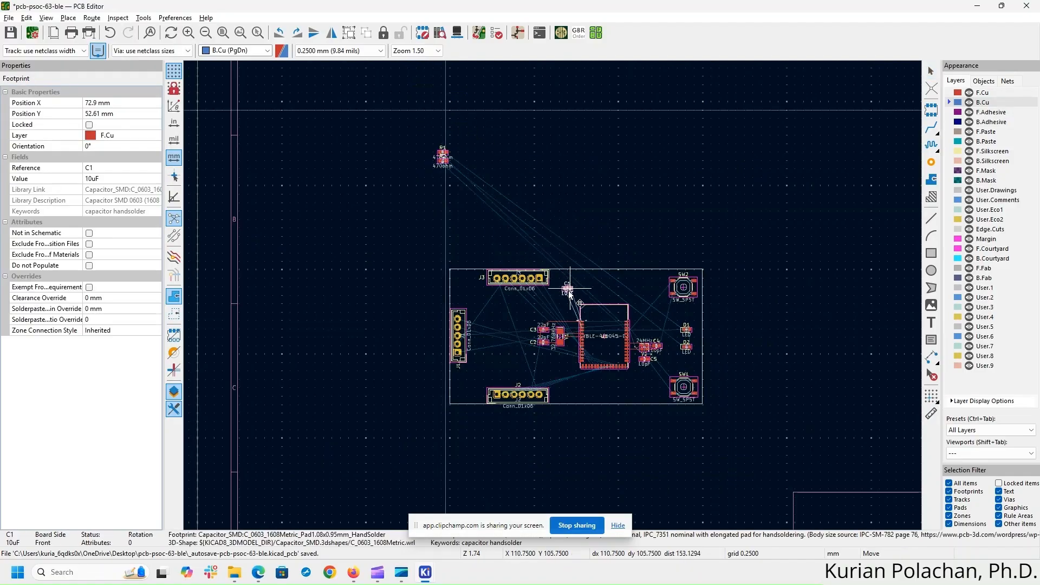
left_click(568, 293)
scroll(548, 303, "up", 10)
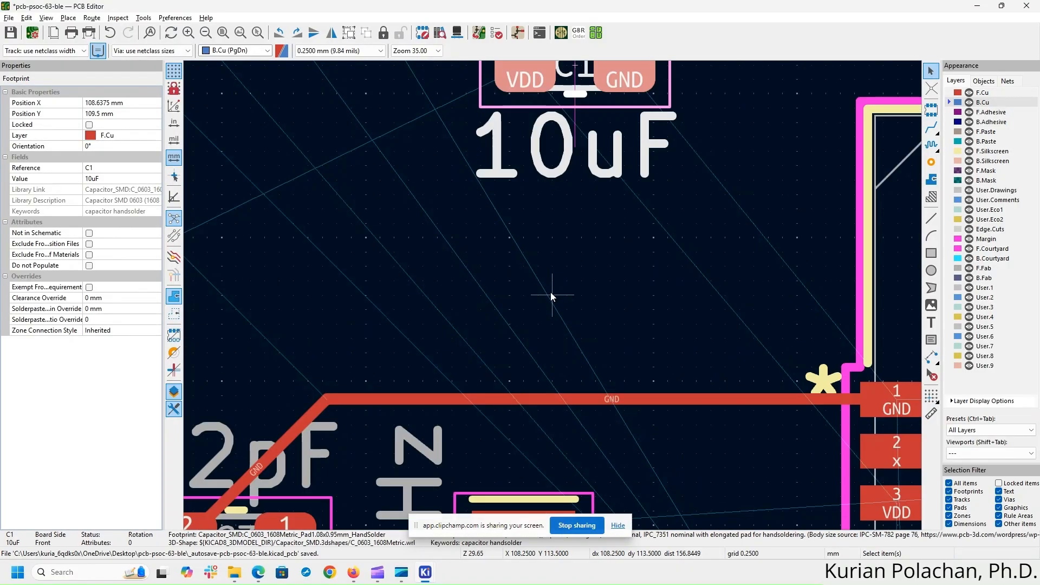
middle_click_drag(551, 293, 502, 161)
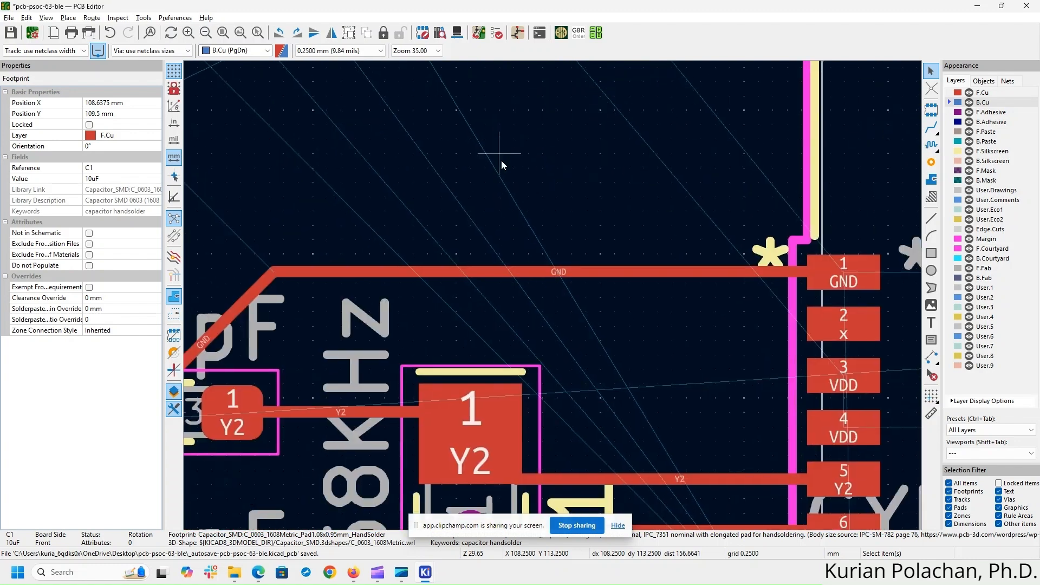
scroll(554, 296, "down", 3)
middle_click_drag(567, 161, 659, 449)
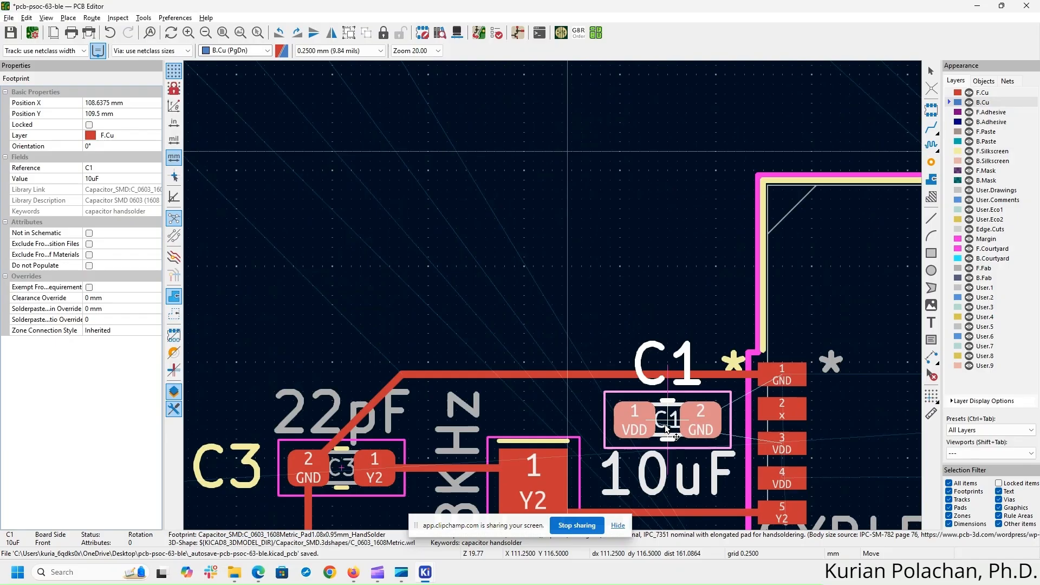
key("r")
key("r")
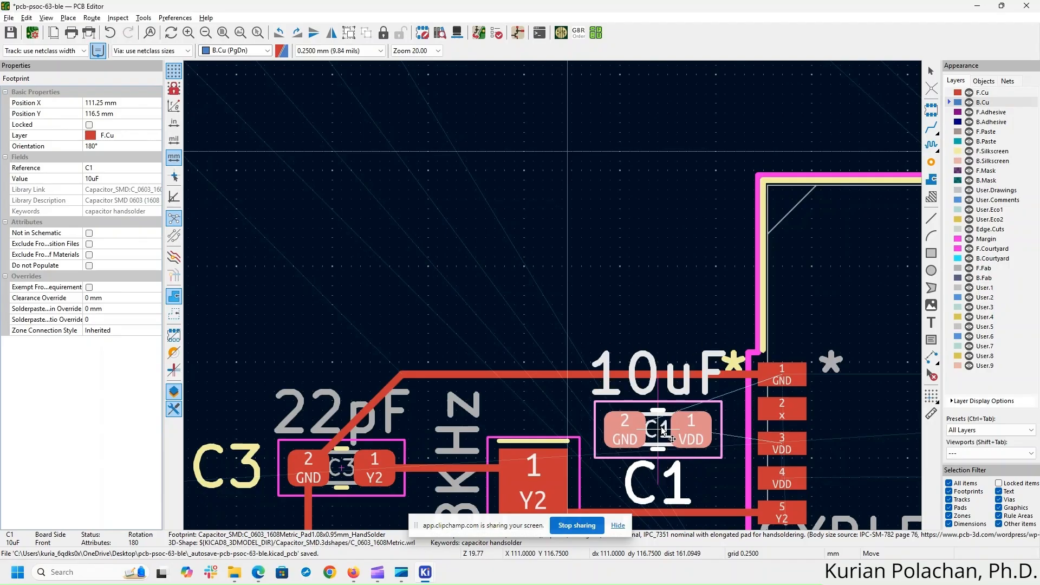
left_click(659, 438)
left_click(594, 295)
scroll(593, 294, "down", 2)
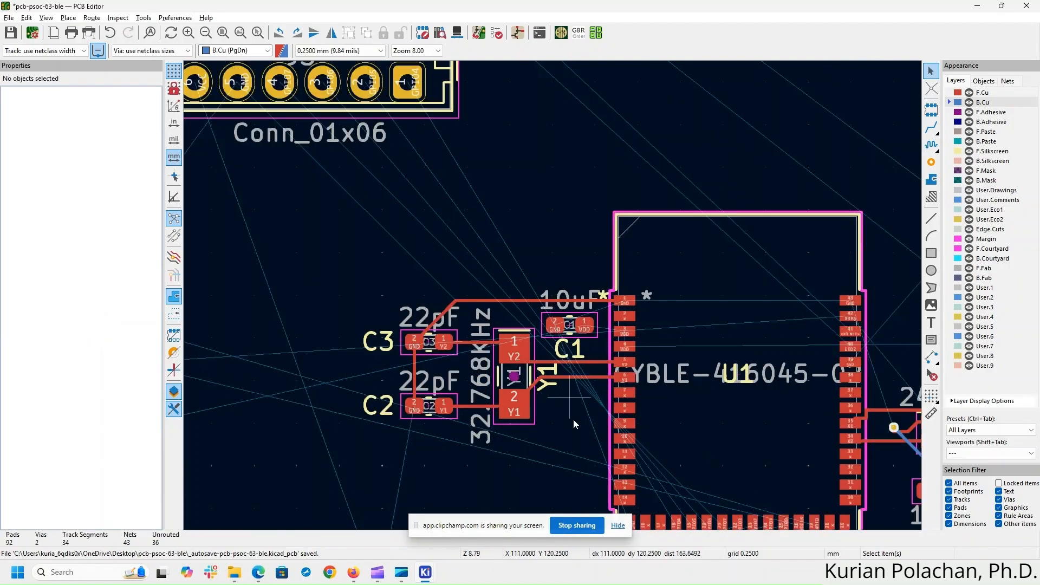
- Route a track from C1's VDD pad 1 to U1 pad 3
scroll(573, 421, "up", 2)
scroll(555, 287, "up", 3, "shift")
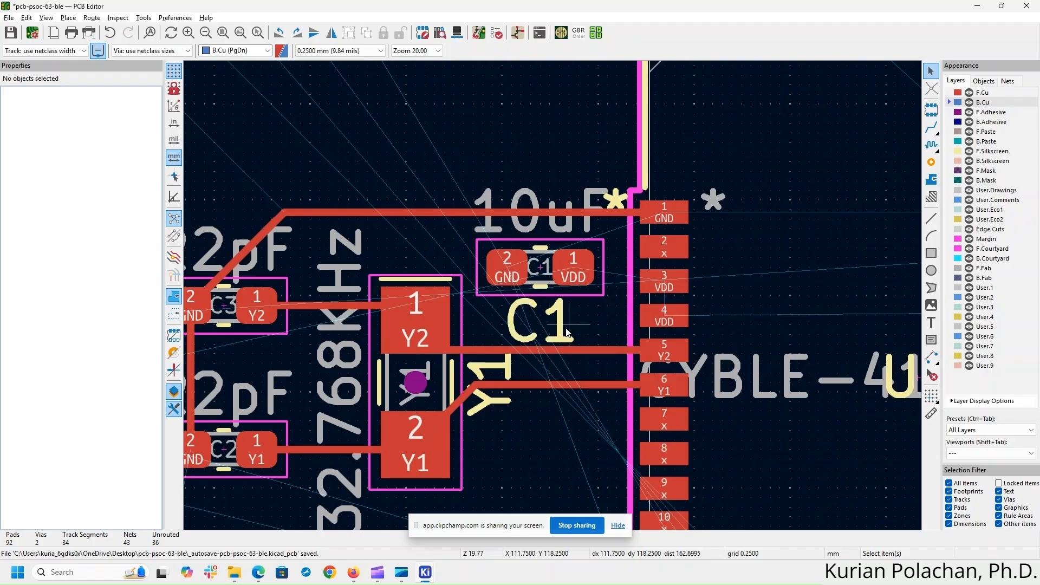
left_click(932, 127)
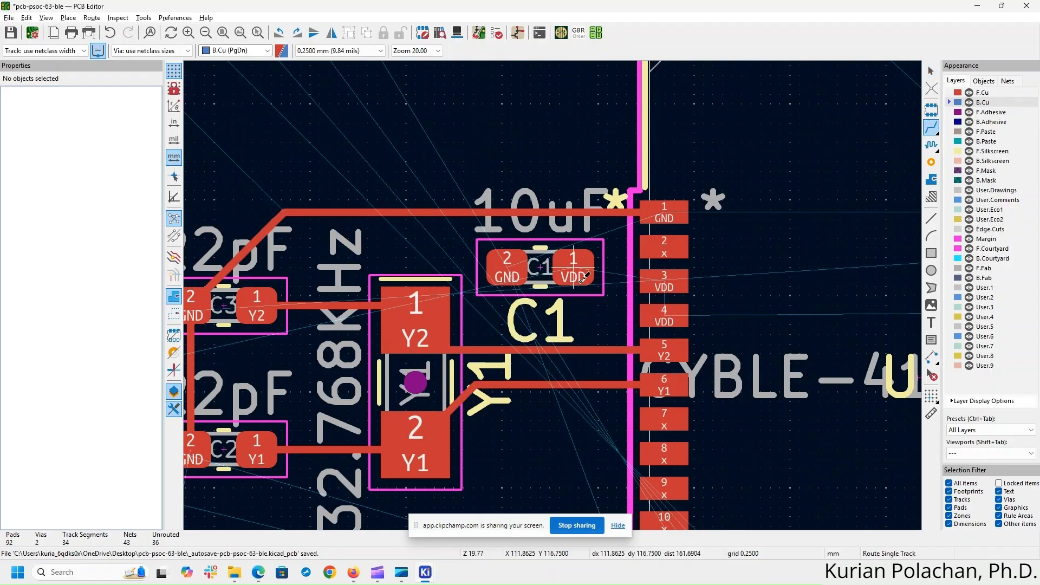
left_click(574, 266)
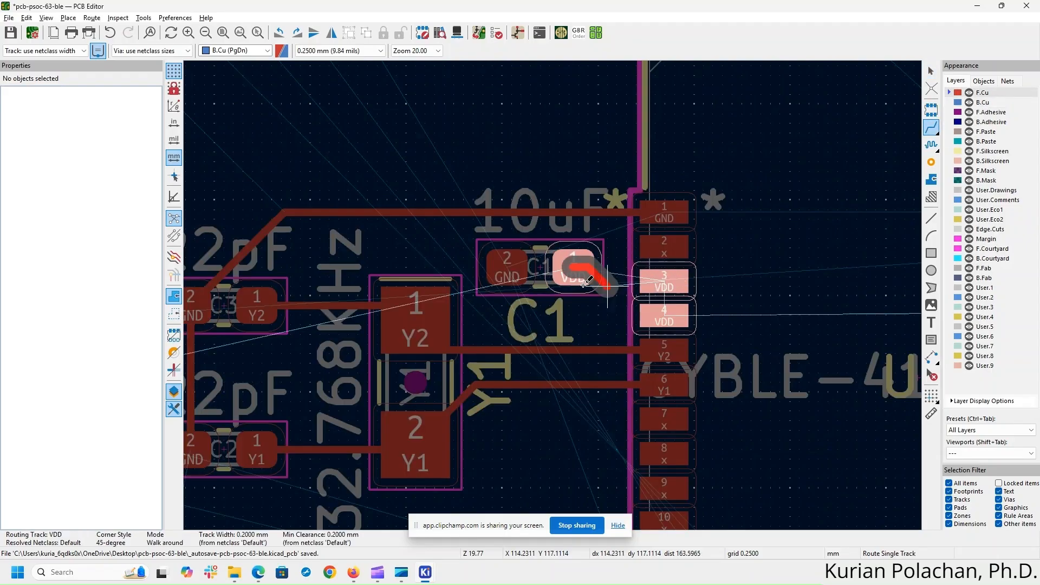
left_click(667, 281)
left_click(664, 297)
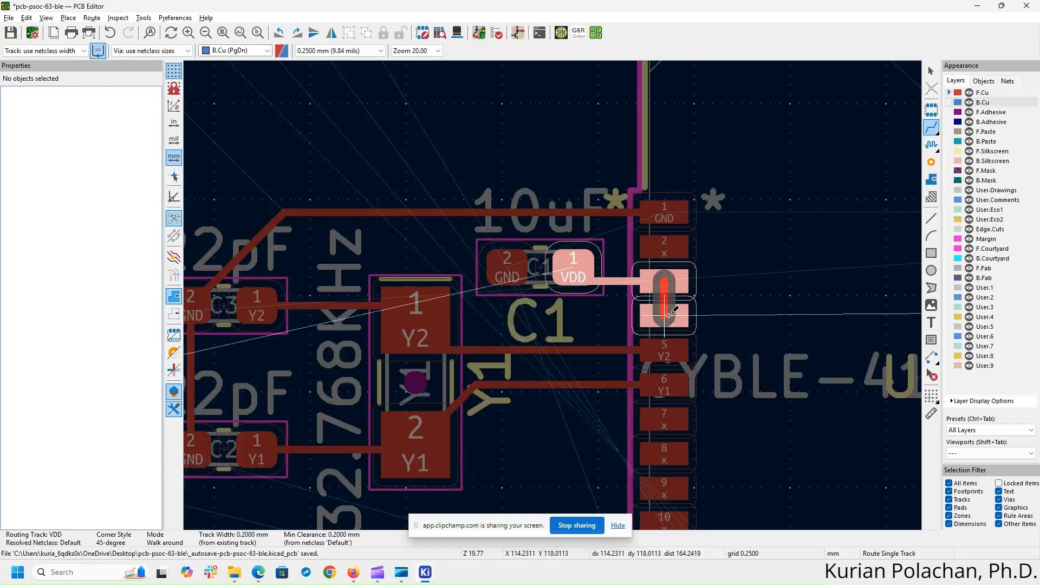
key("Escape")
- Route C1's GND pad 2 to the GND trace, then switch to the schematic
left_click(507, 267)
left_click(520, 201)
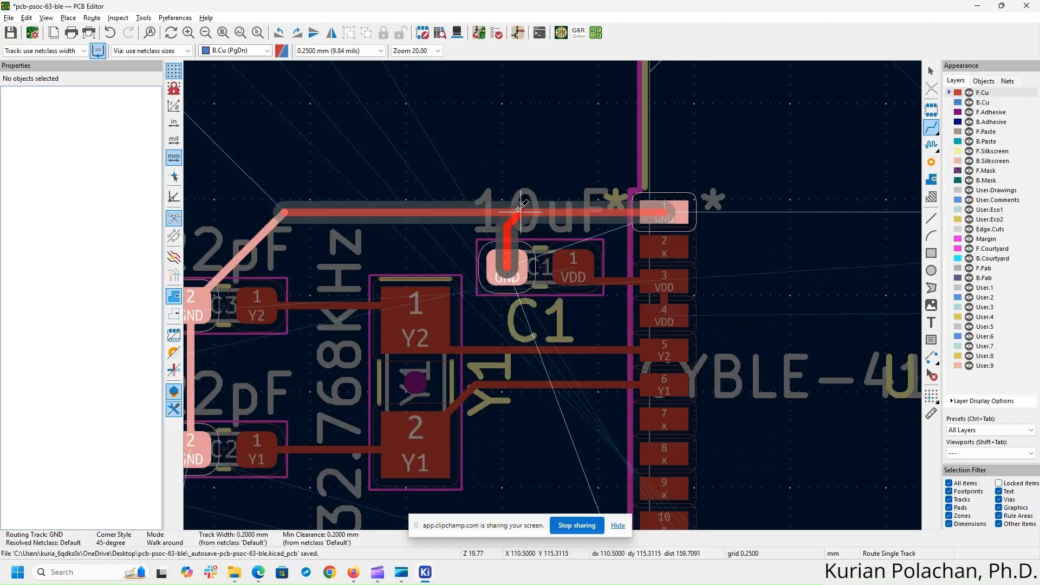
scroll(544, 306, "down", 5)
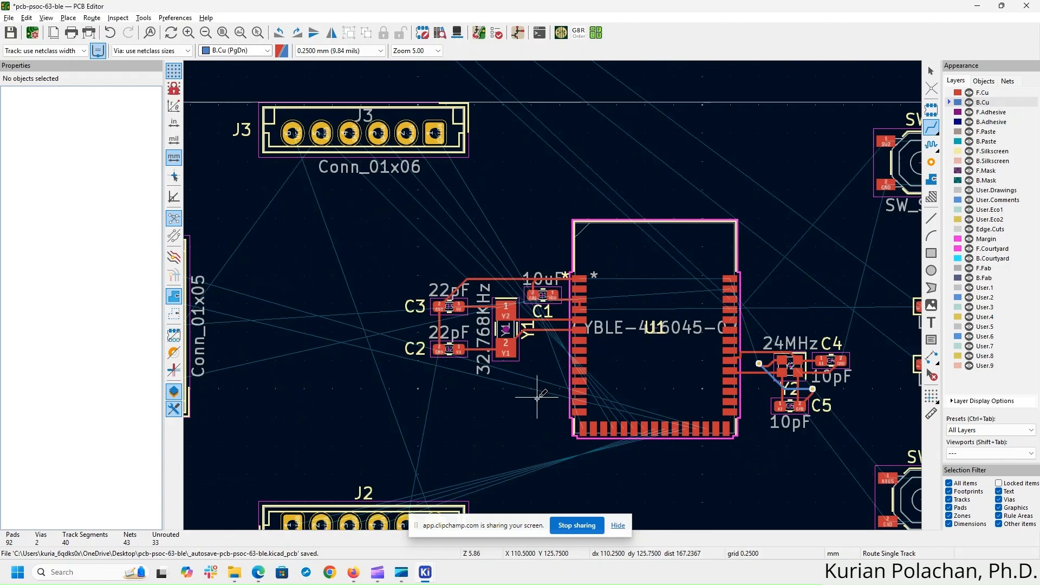
scroll(540, 401, "up", 3)
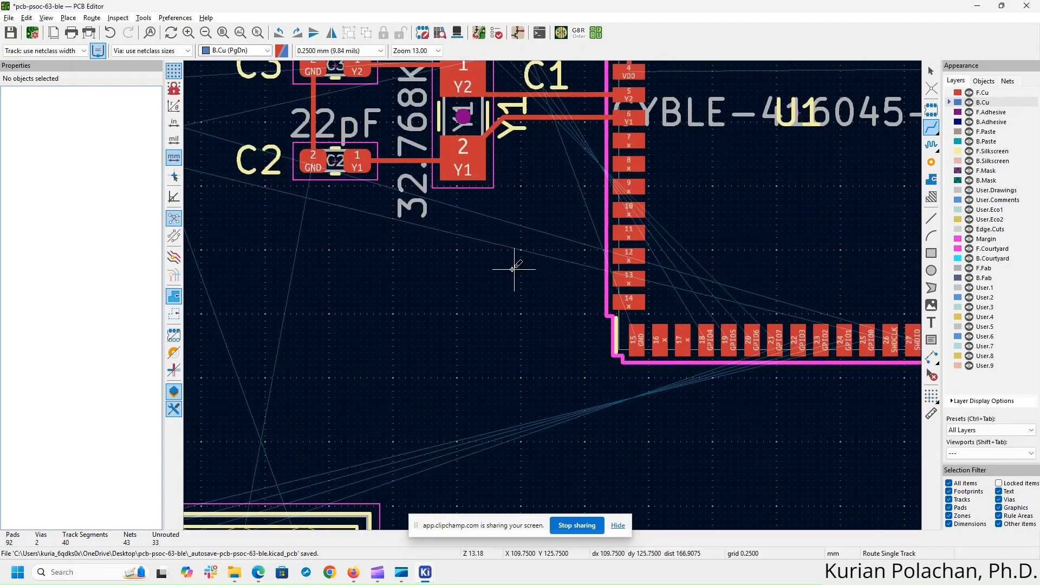
scroll(552, 295, "down", 3)
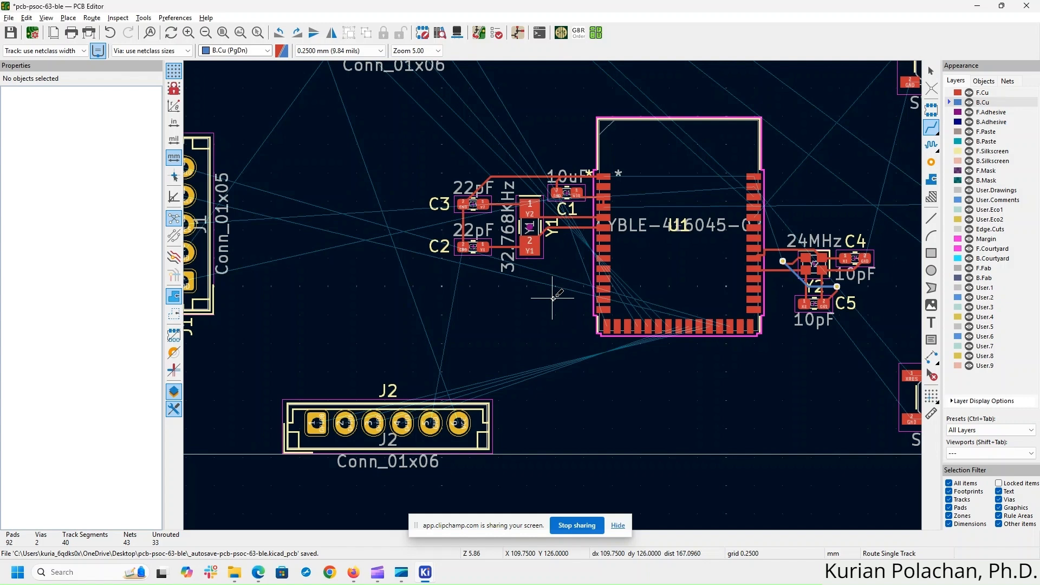
key("alt+Tab")
scroll(718, 287, "down", 2)
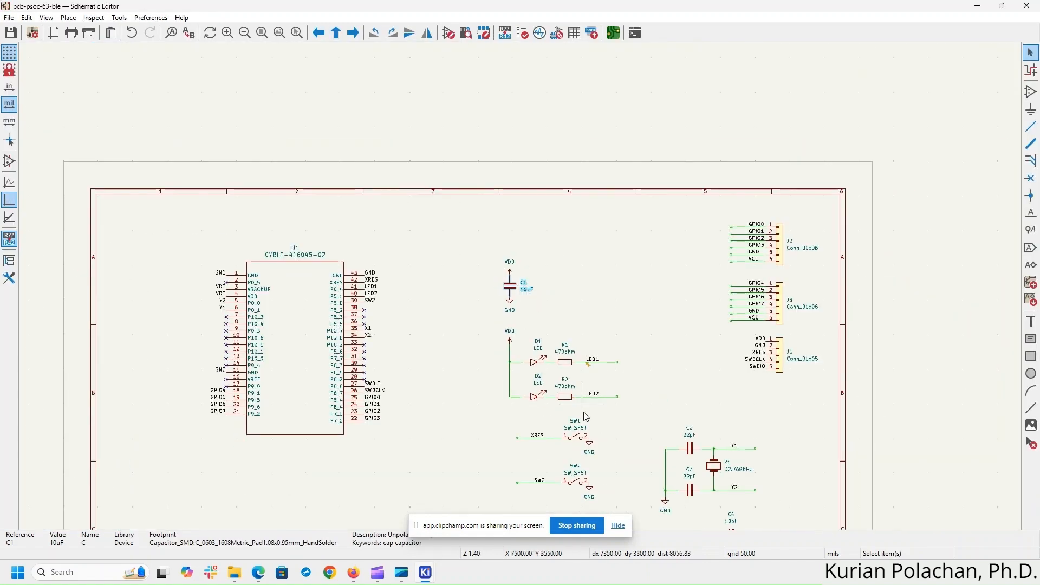
- Zoom into the SW1/LED schematic area, then return to the PCB Editor
scroll(558, 424, "up", 2)
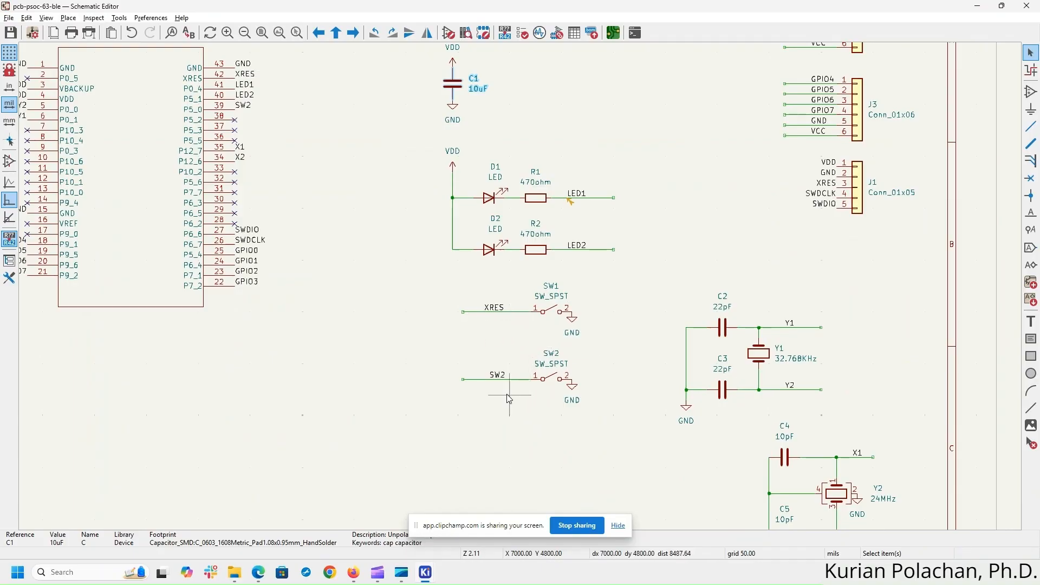
key("alt+Tab")
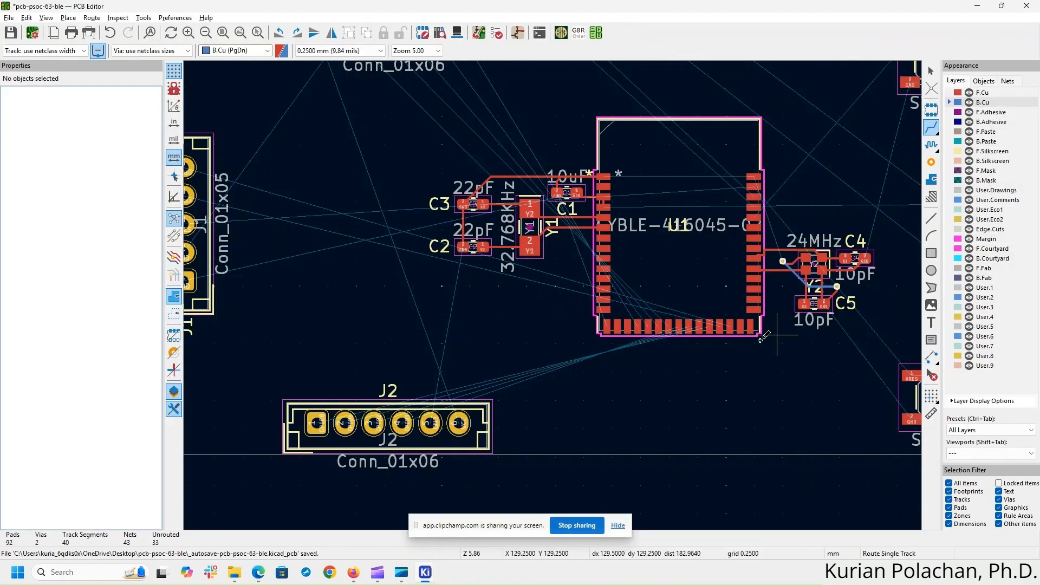
- Route a GND track joining SW1's right and left GND pads
scroll(551, 294, "up", 5)
scroll(553, 294, "down", 5)
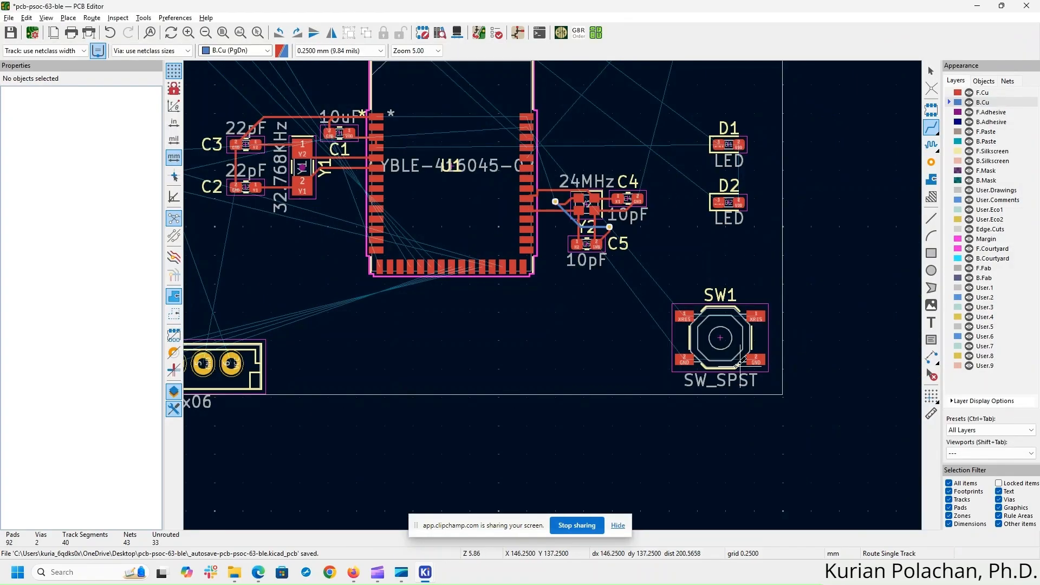
left_click(932, 128)
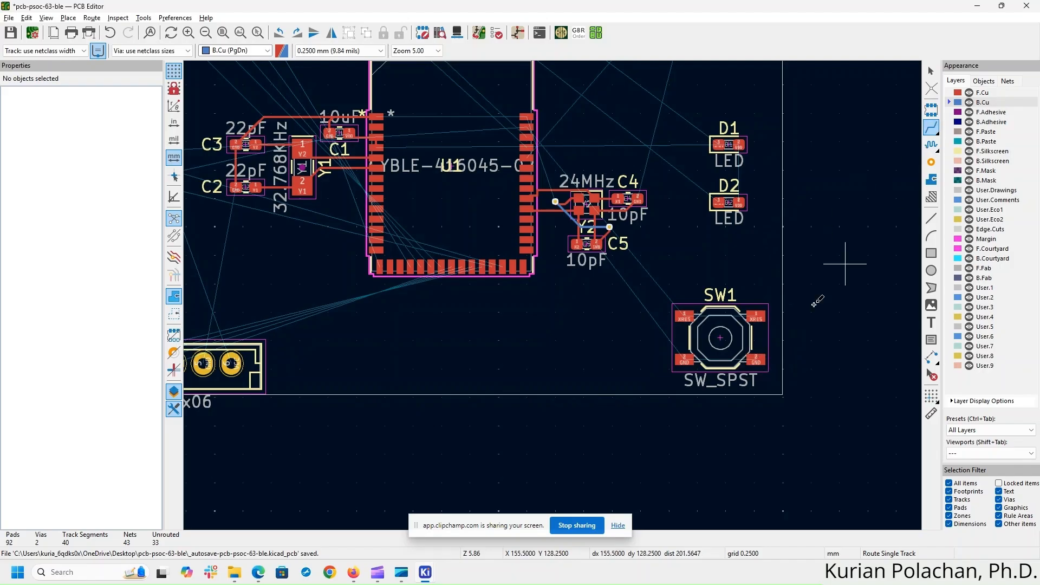
left_click(756, 359)
left_click(684, 359)
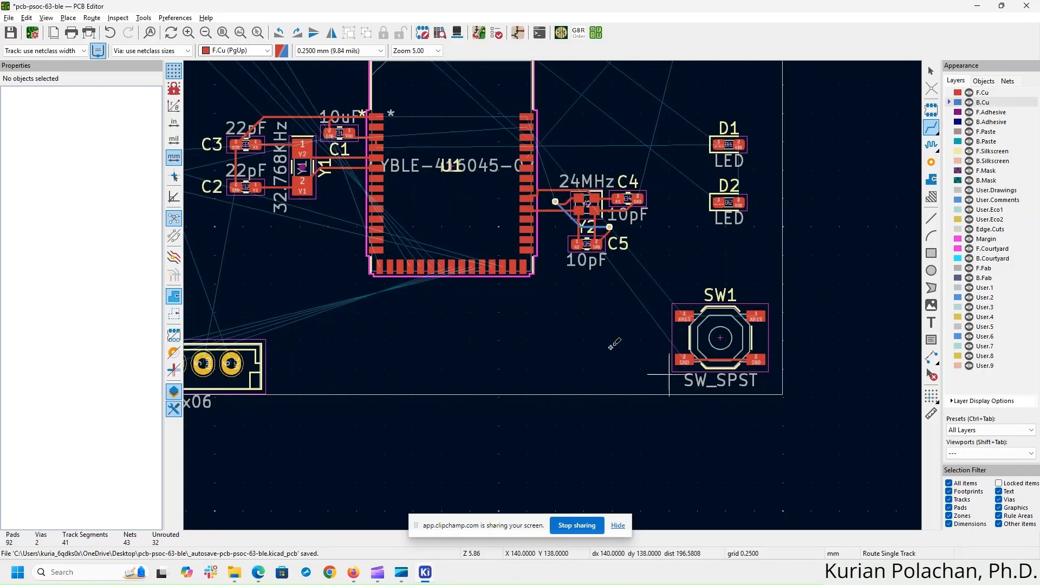
- Route U1 pin 42 (XRES) to SW1's XRES pad and C4 pad 2 to SW1 GND
scroll(600, 289, "up", 2)
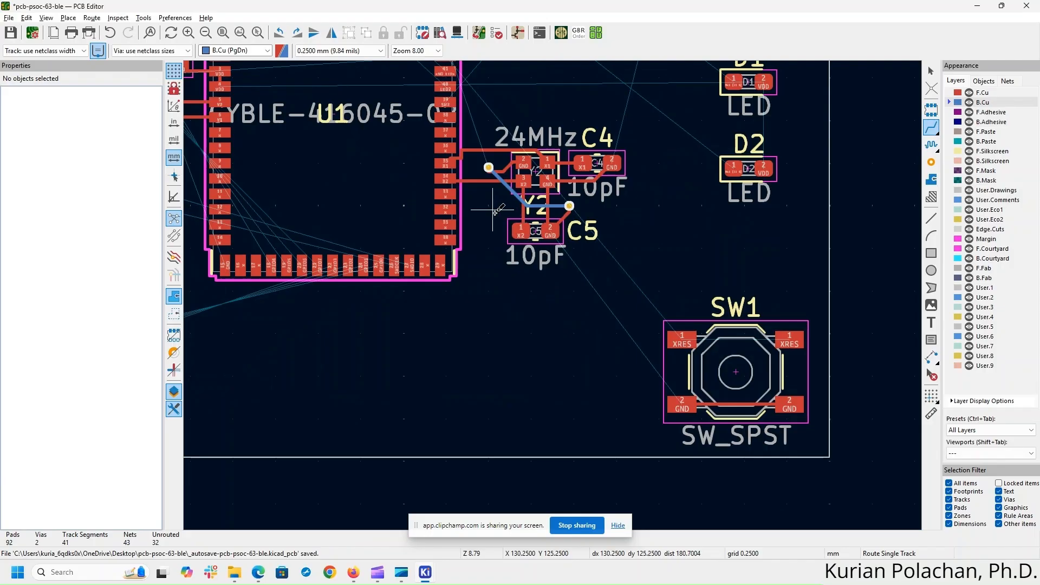
middle_click_drag(495, 213, 513, 267)
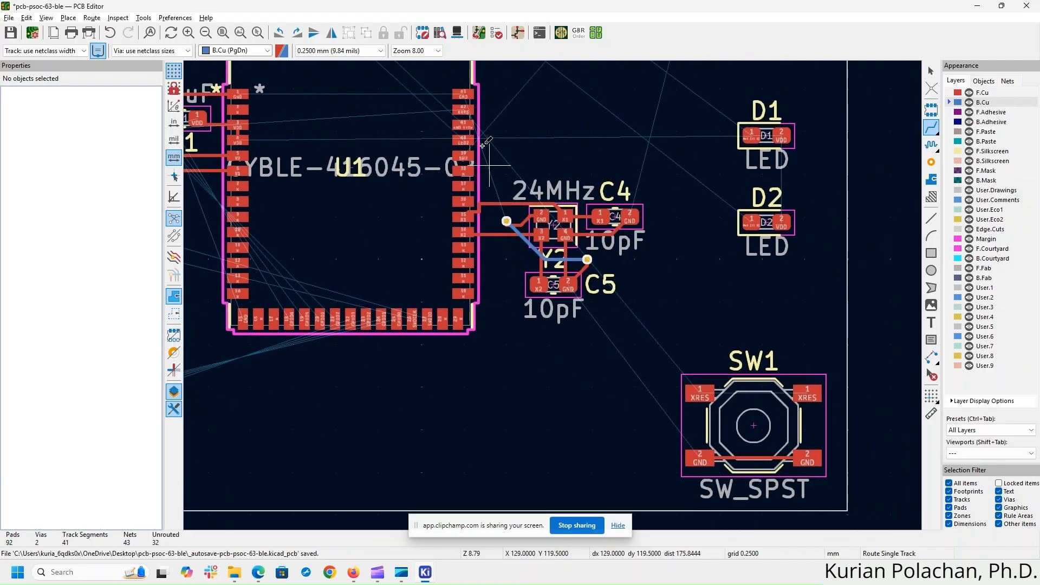
left_click(469, 107)
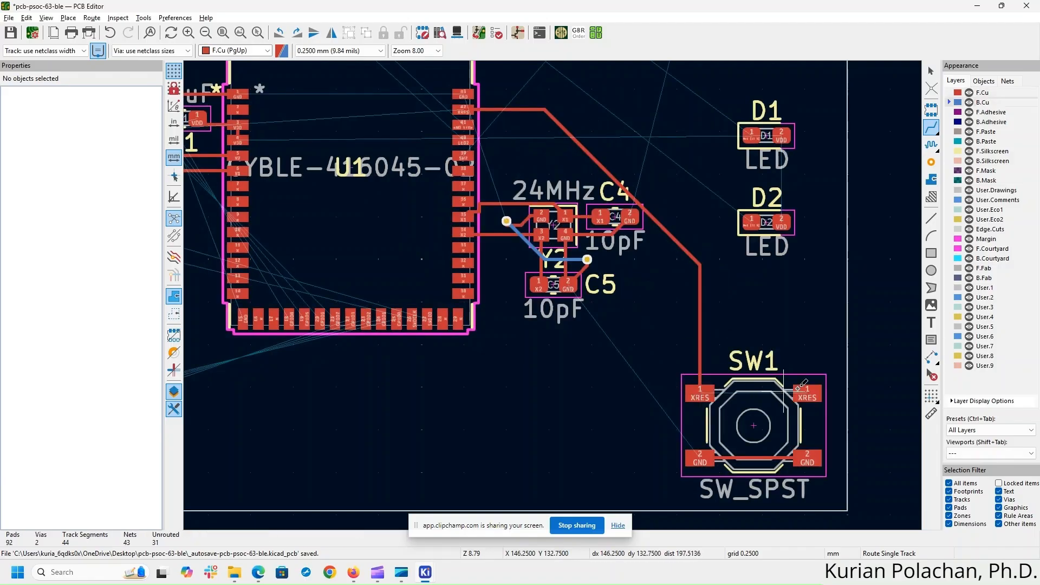
left_click(704, 386)
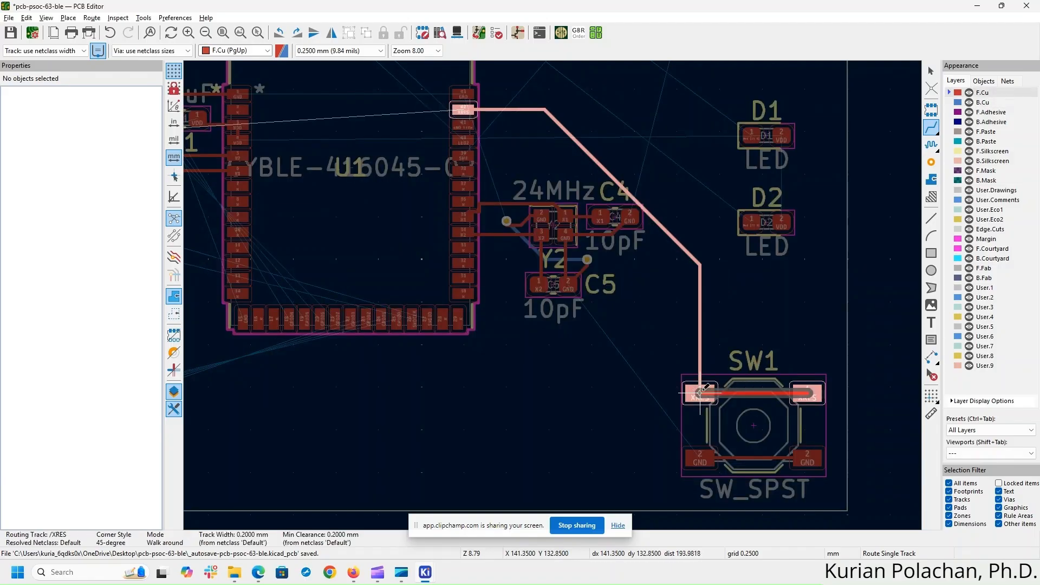
left_click(629, 217)
left_click(700, 457)
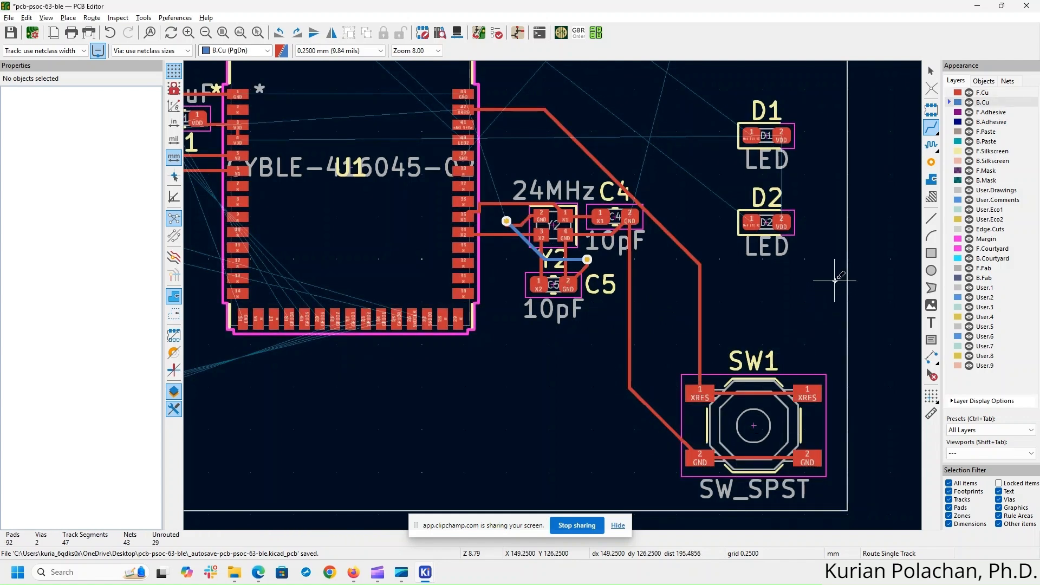
middle_click_drag(827, 192, 841, 400)
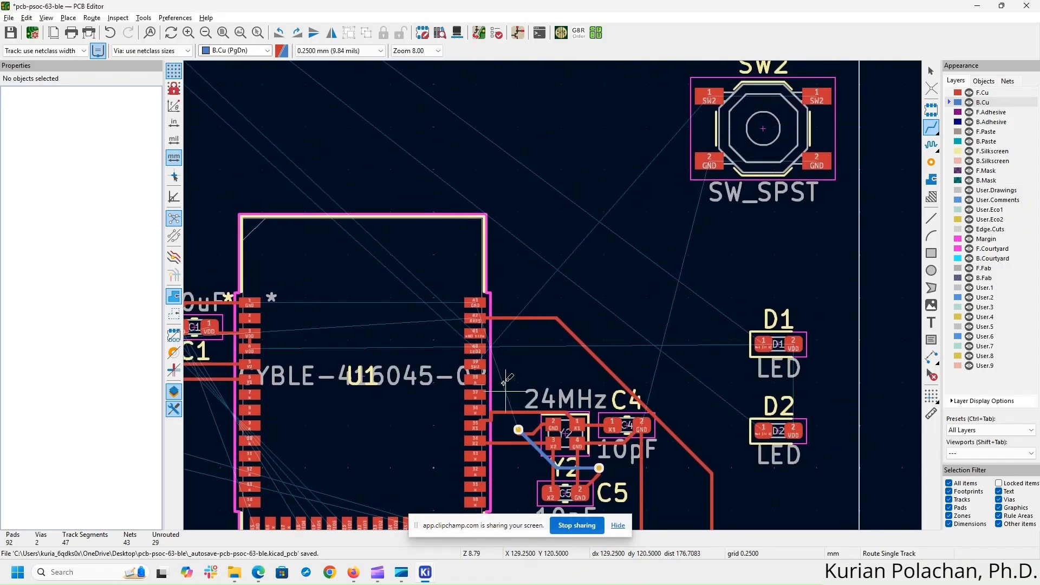
- Track U1's pad to SW2 pad 1 and join SW2's two pad 1 pads
left_click(480, 364)
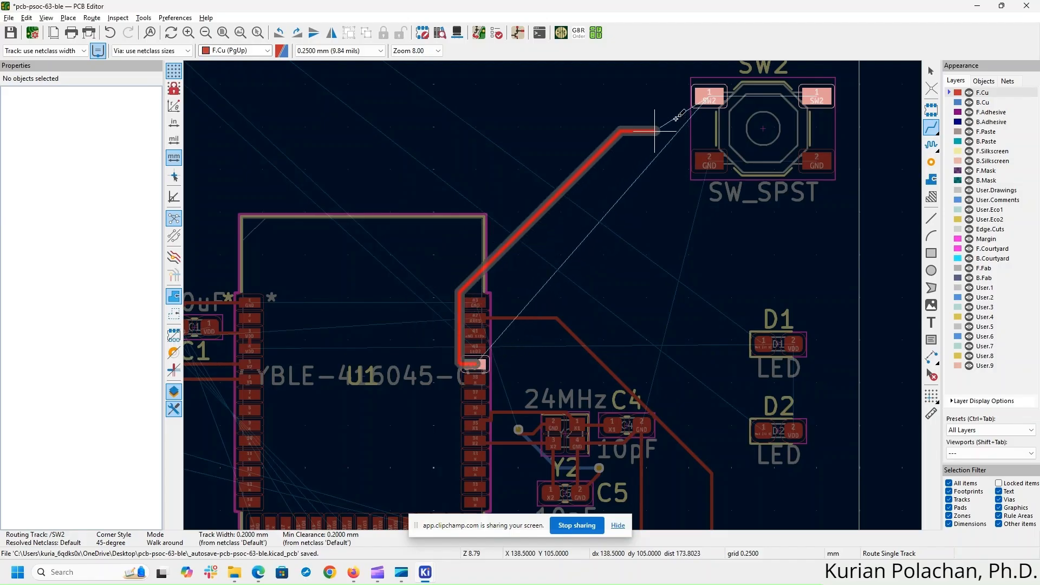
left_click(714, 92)
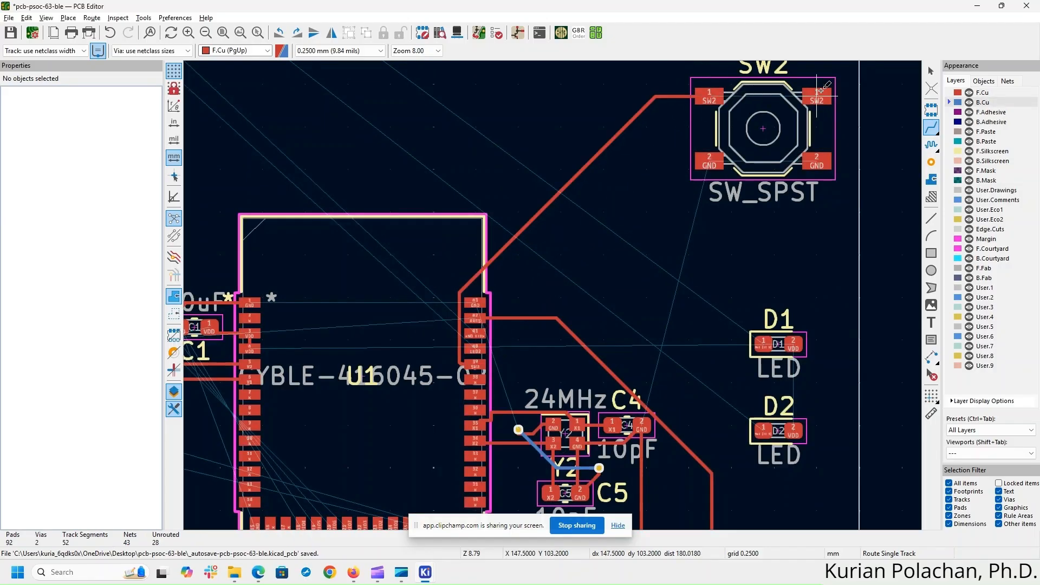
left_click(820, 91)
left_click(817, 161)
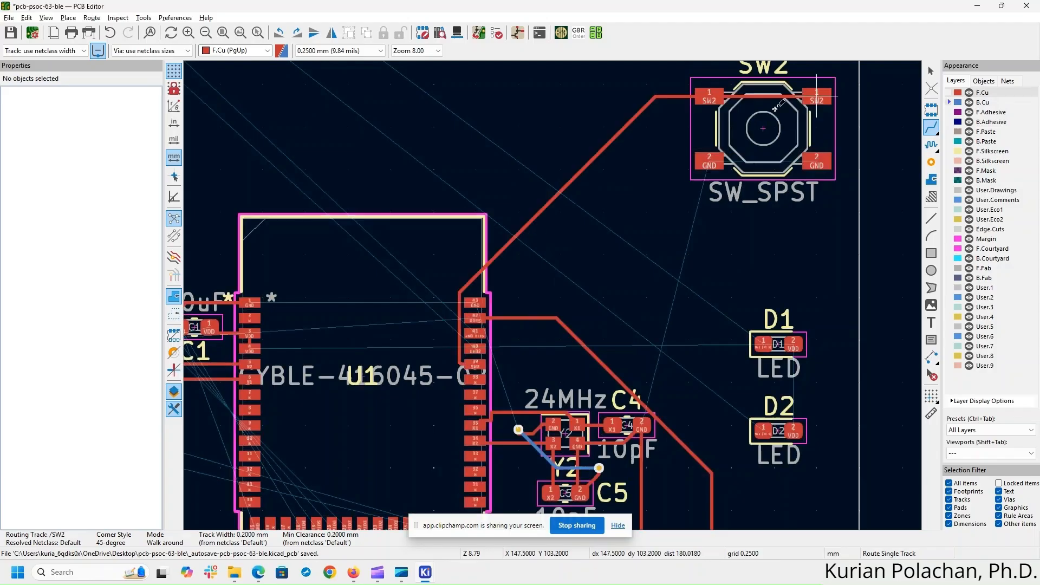
- Link SW2's GND pads and run the GND track down to SW1's bottom-right pad
left_click(808, 161)
left_click(709, 161)
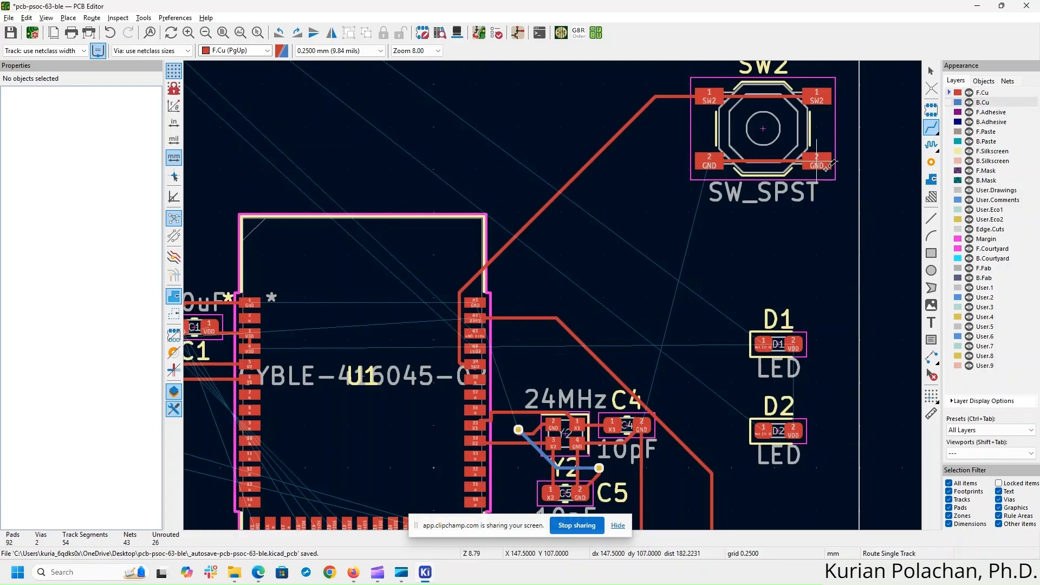
left_click(821, 162)
scroll(827, 499, "down", 3)
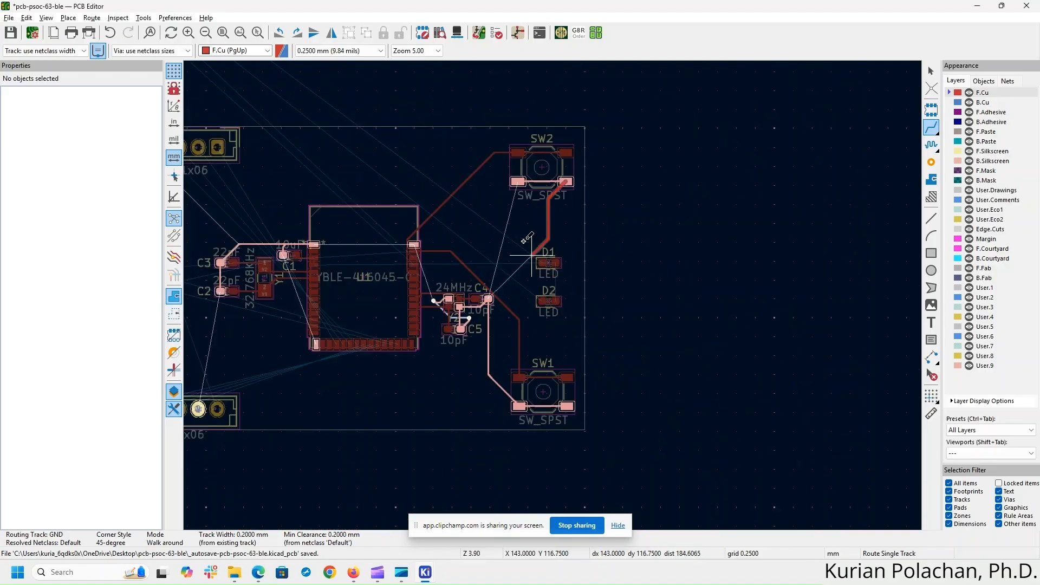
left_click(567, 405)
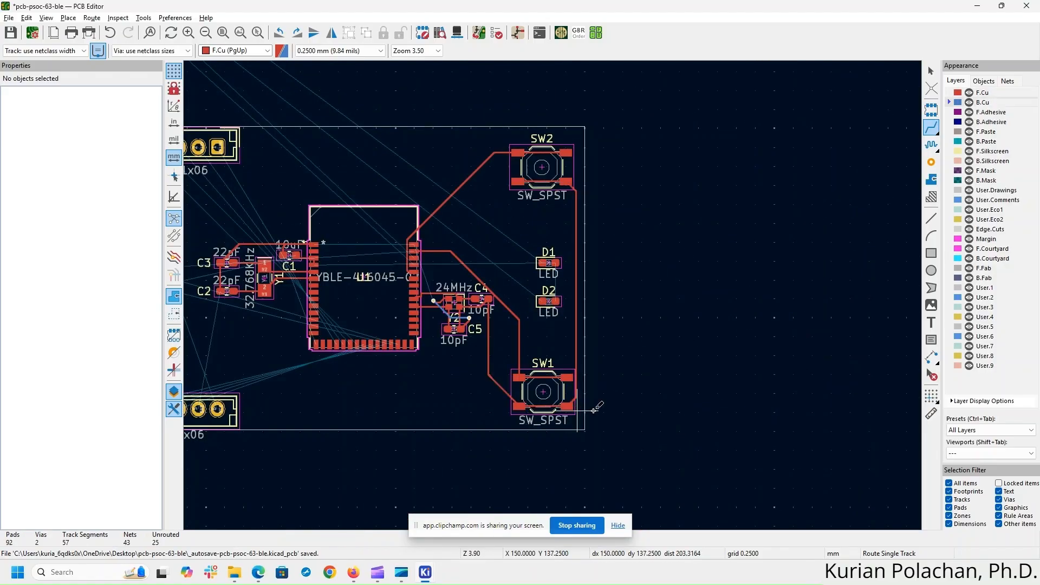
scroll(467, 190, "up", 3)
key("Page_Down")
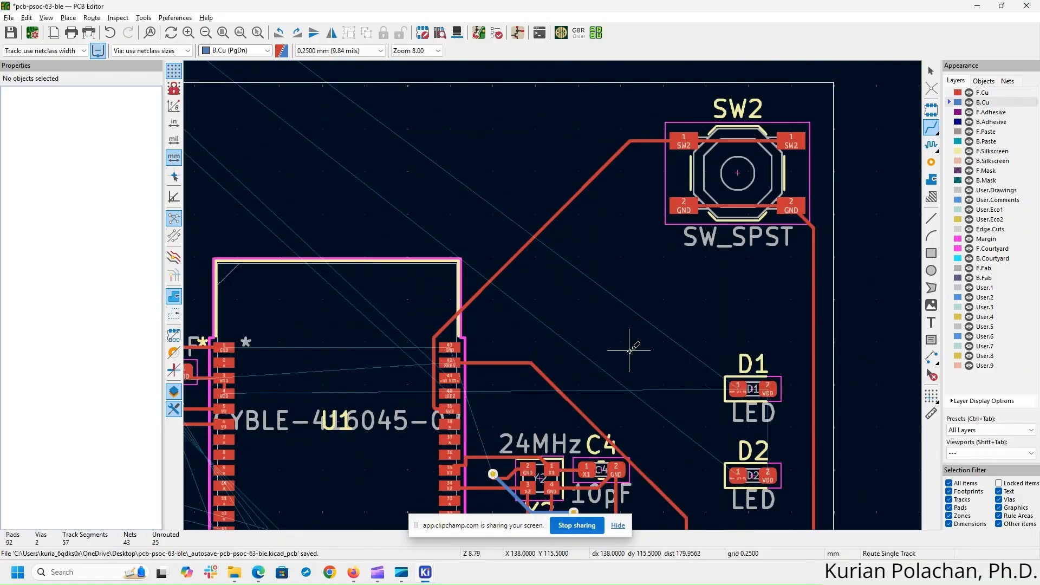
- Zoom out to the left-side connectors, then bring up the schematic's D1/R1 and D2/R2 LED circuits
scroll(555, 295, "down", 2)
middle_click_drag(553, 344, 723, 236)
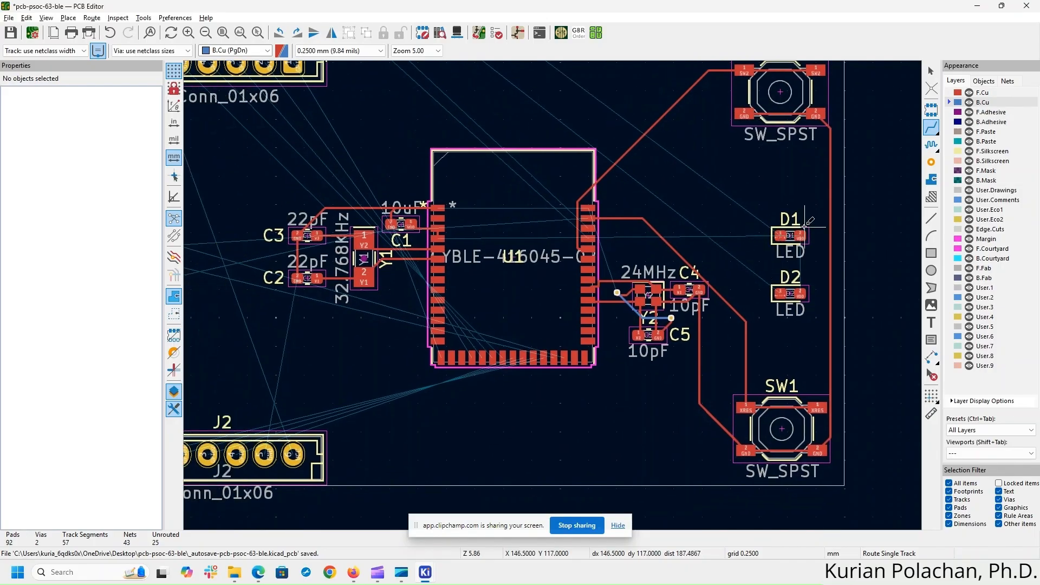
key("alt+Tab")
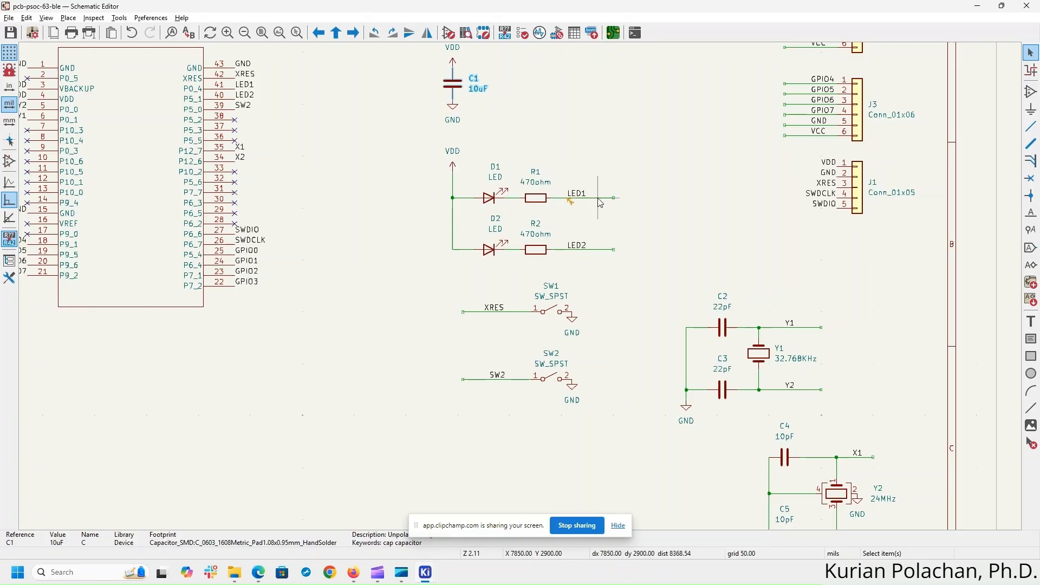
- Move resistors R1 and R2 from above the board onto it near D1
key("alt+Tab")
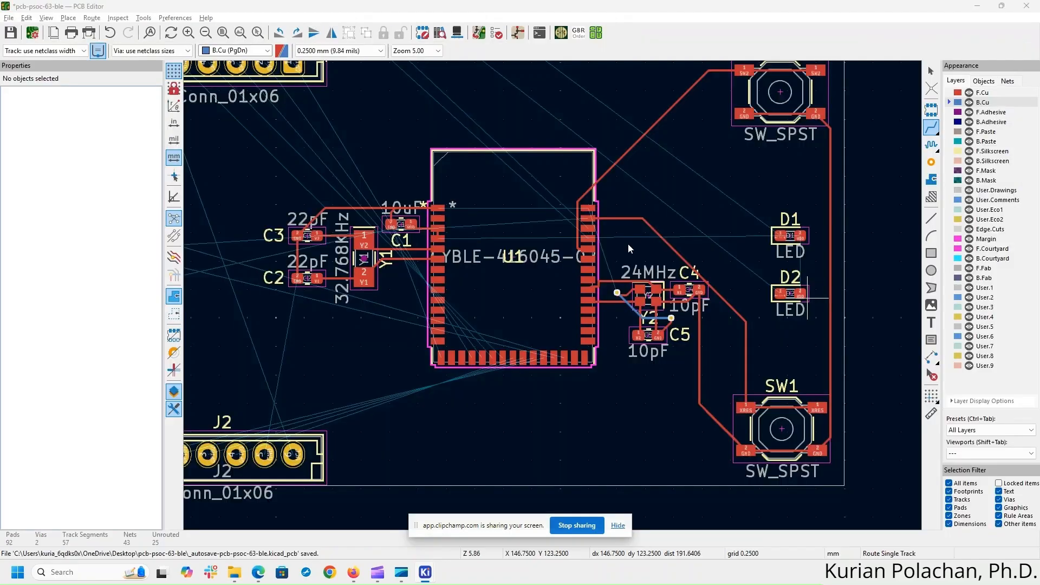
scroll(404, 221, "down", 3)
left_click_drag(306, 88, 420, 174)
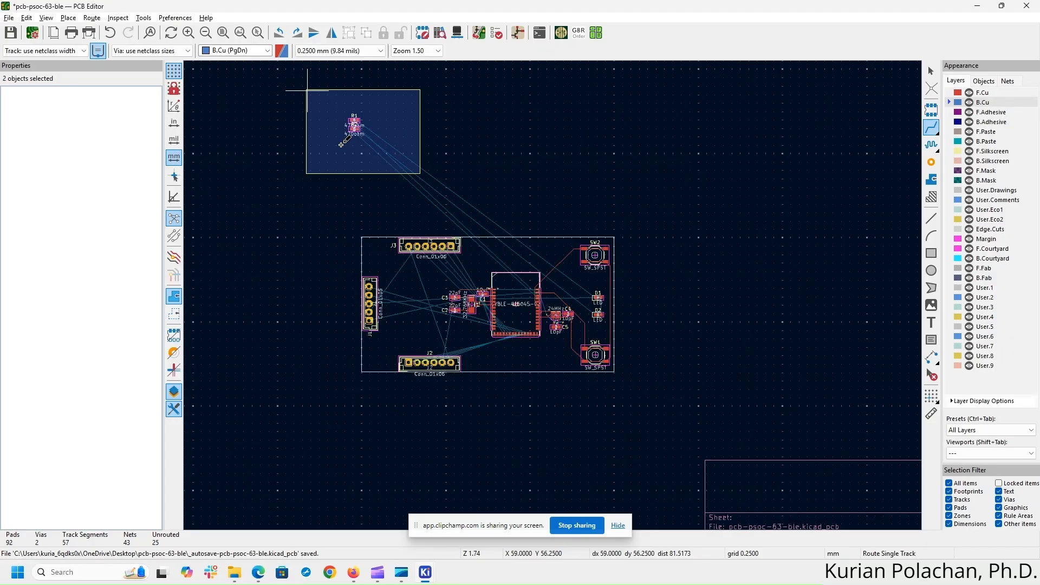
key("m")
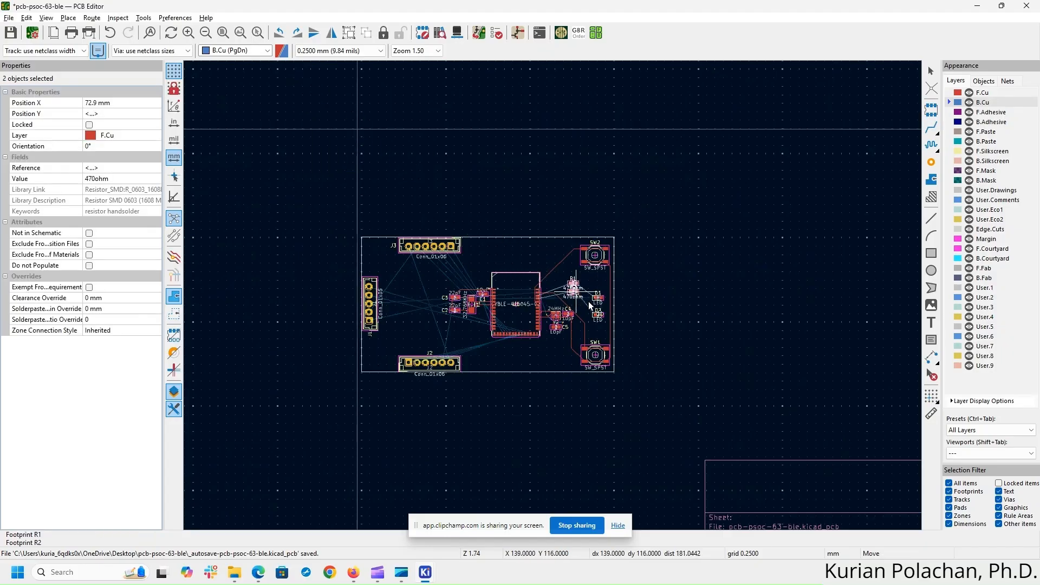
left_click(595, 297)
scroll(585, 351, "up", 6)
key("x")
middle_click_drag(710, 362, 716, 375)
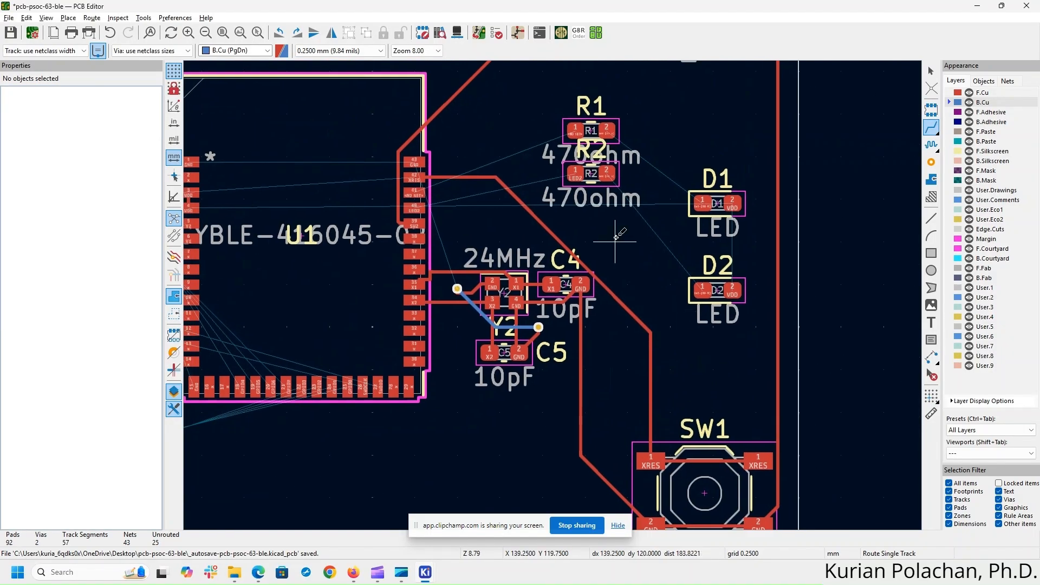
key("Escape")
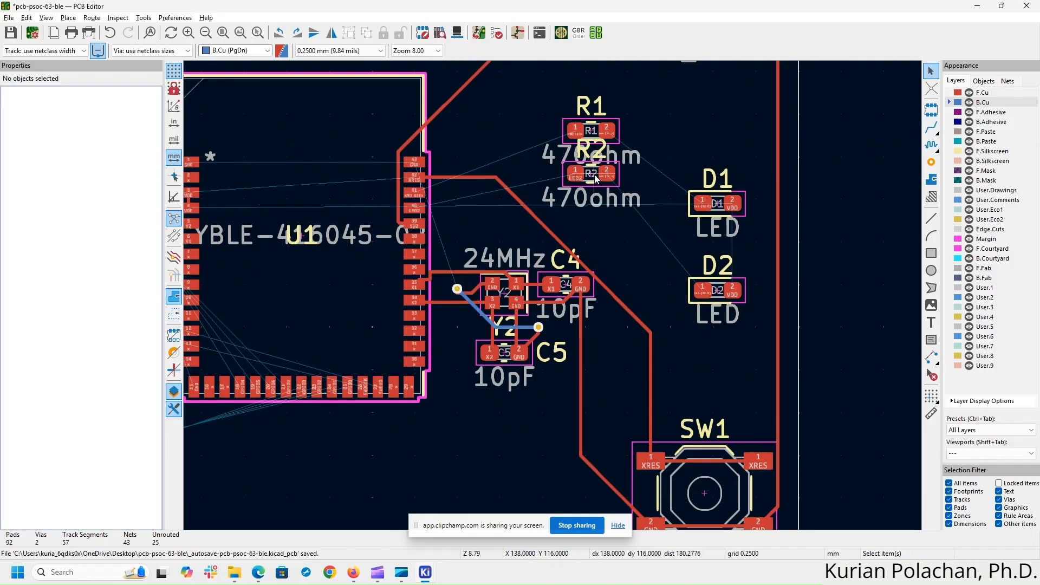
- Rotate R2 upright and place it to the left of D2
left_click_drag(594, 175, 655, 253)
left_click(600, 182)
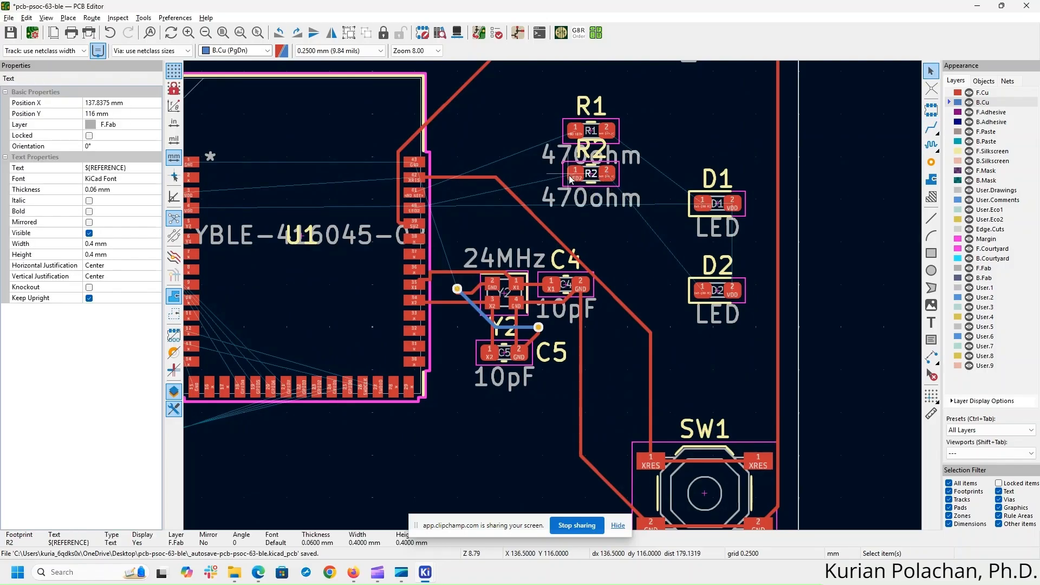
left_click(573, 175)
left_click_drag(568, 168, 651, 263)
key("r")
key("r")
key("r")
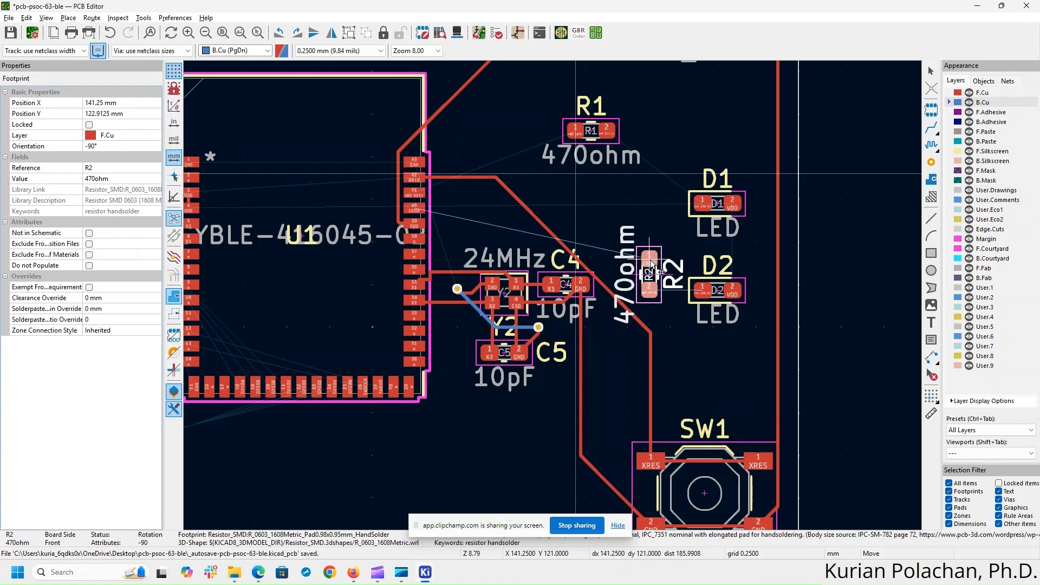
left_click(651, 263)
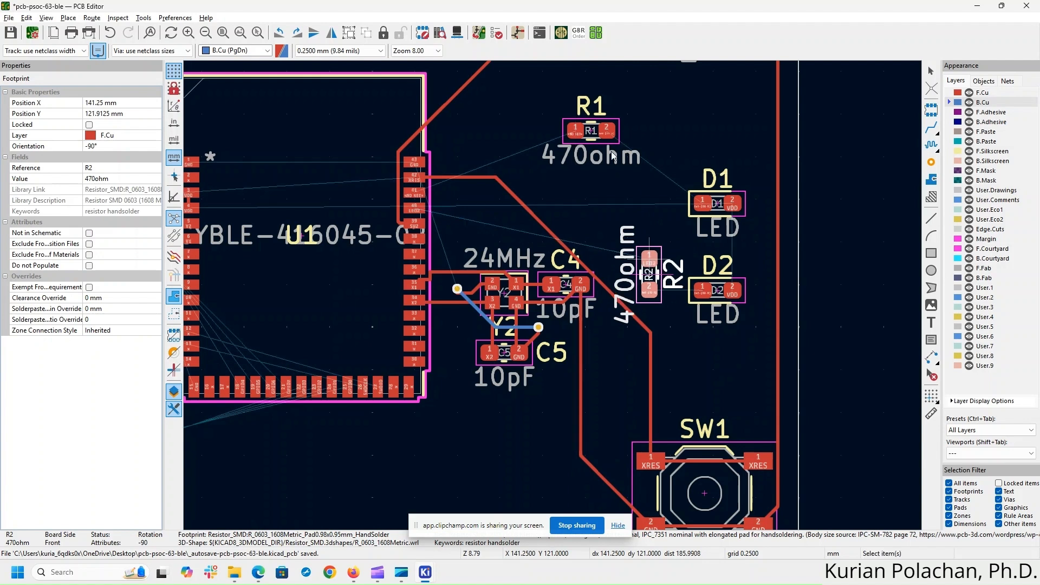
- Rotate R1 upright and place it to the left of D1
left_click(565, 131)
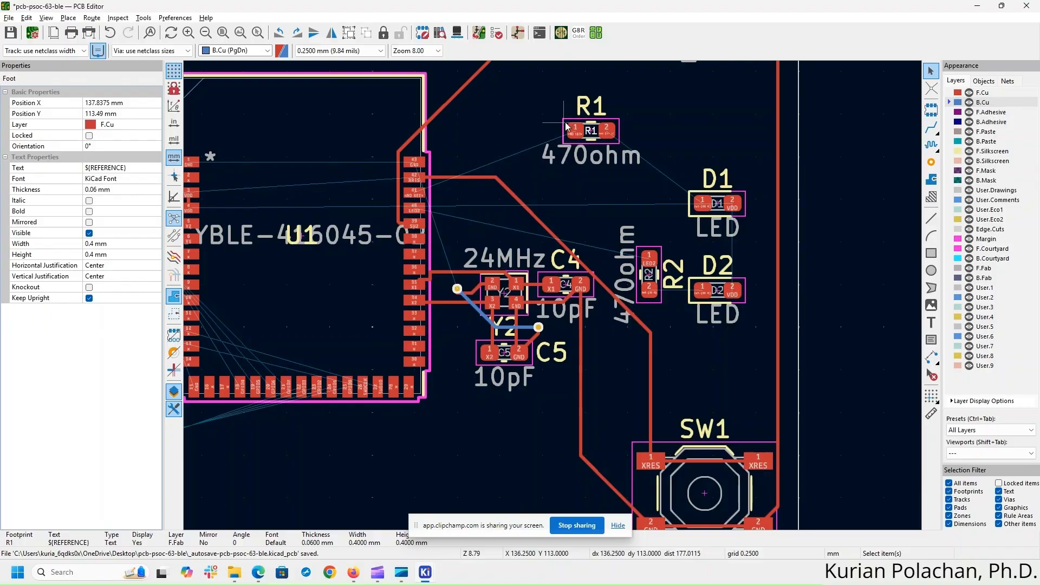
left_click(566, 126)
left_click_drag(569, 129, 622, 204)
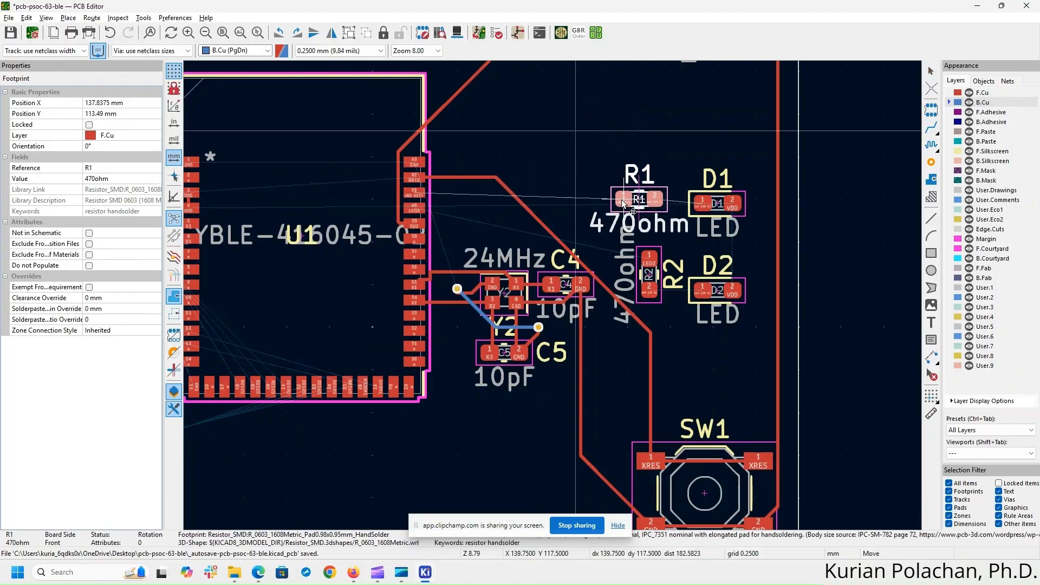
key("r")
key("r")
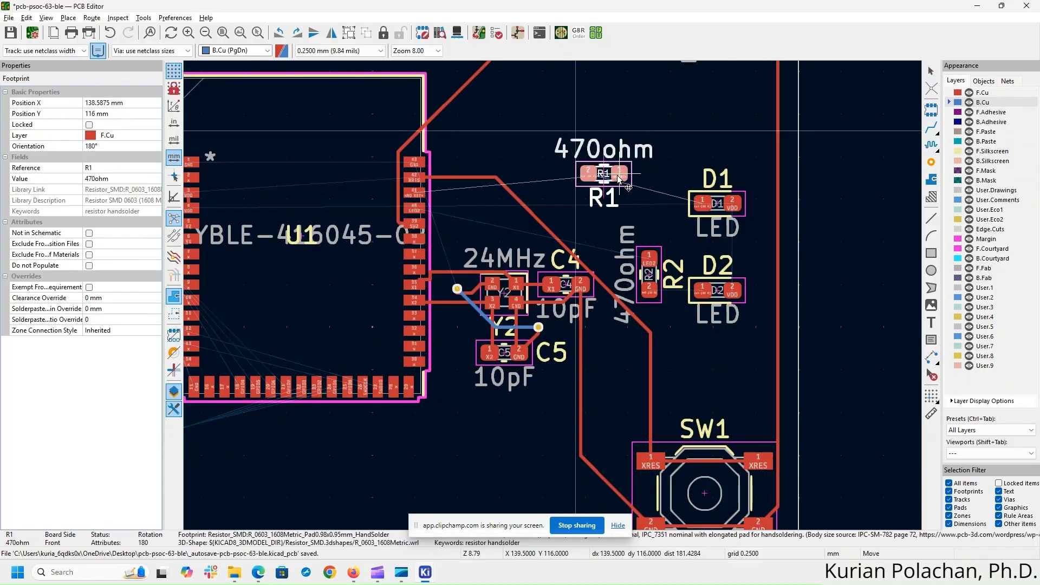
key("r")
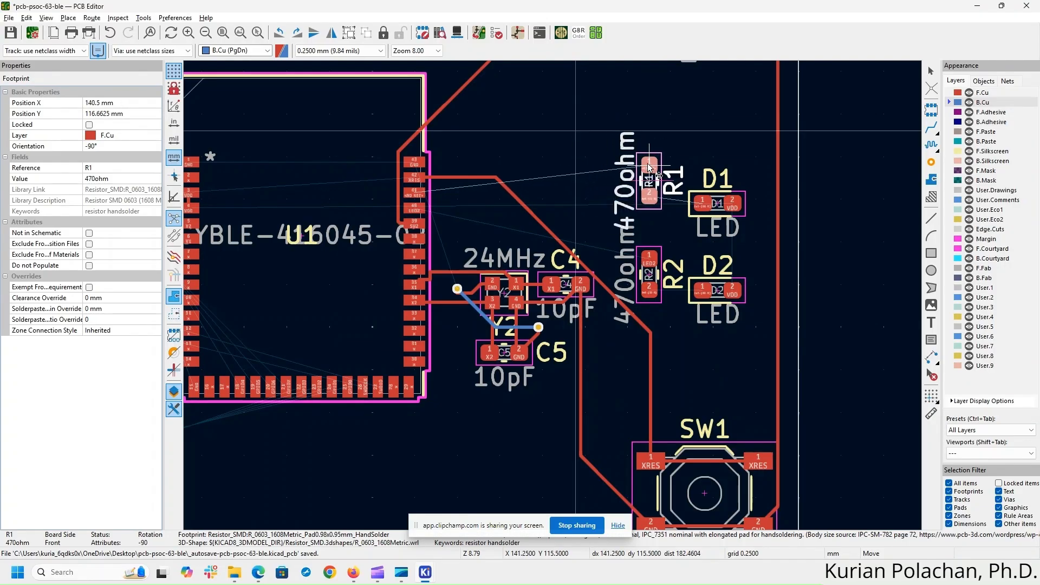
left_click(672, 177)
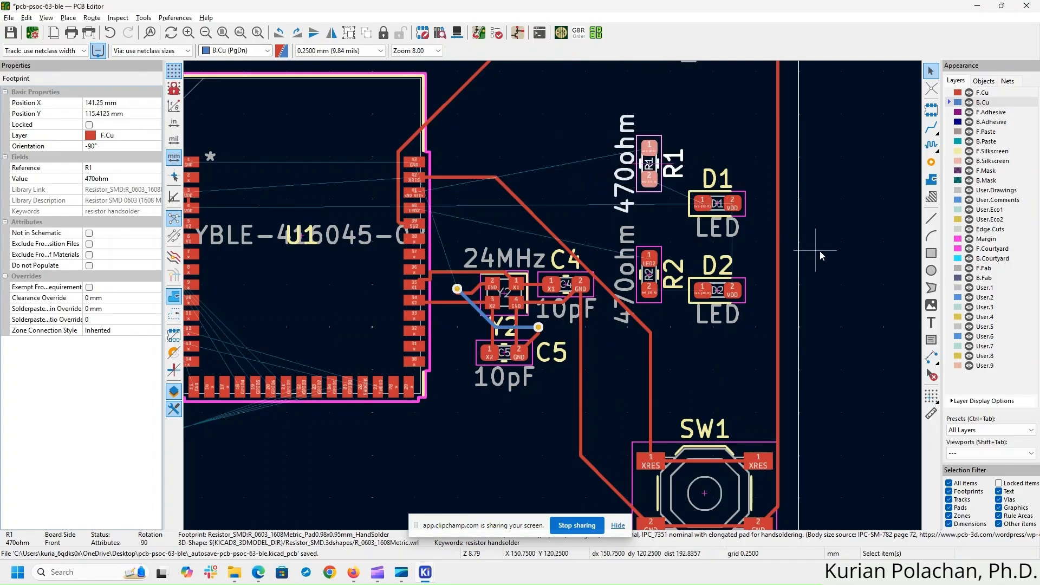
- Route a track from R1 pad 2 to D1 pad 1
left_click(931, 128)
left_click(649, 147)
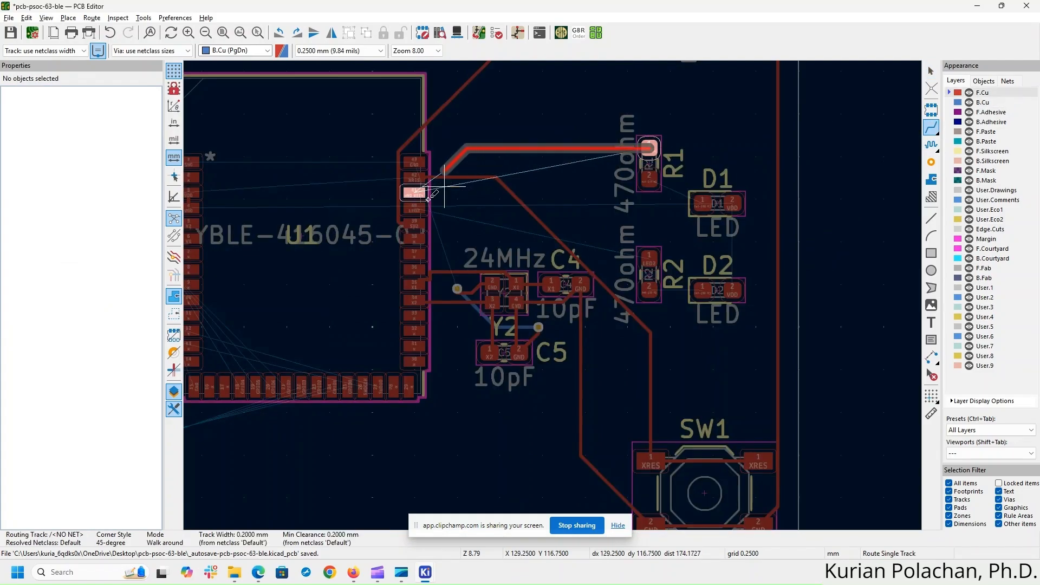
key("Escape")
scroll(649, 177, "up", 5)
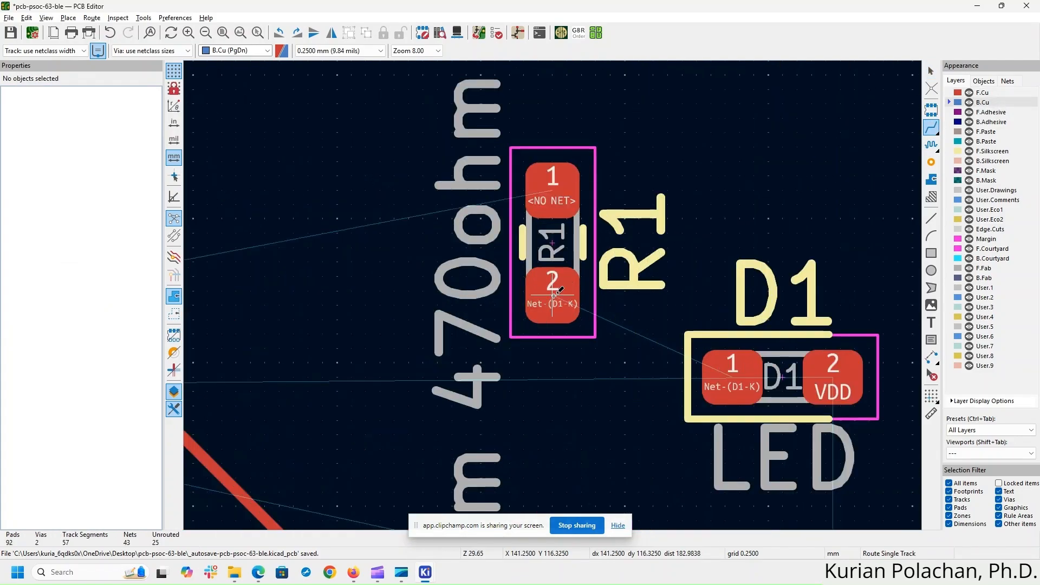
scroll(554, 295, "down", 2)
left_click(553, 293)
left_click(678, 361)
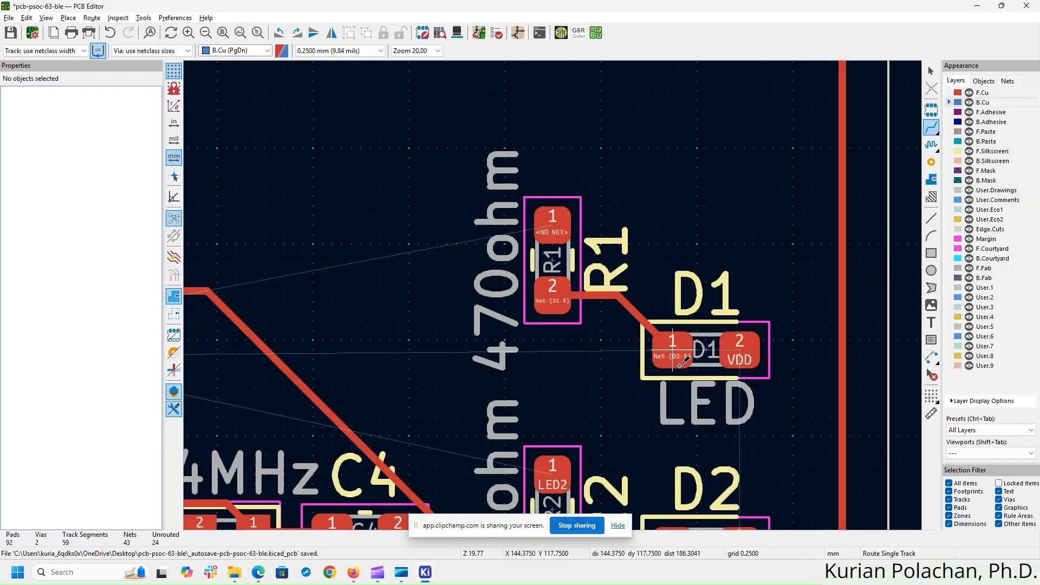
- Connect D1's VDD pad to D2's VDD pad, and D2 pad 1 to R2 pad 2
scroll(747, 356, "down", 2)
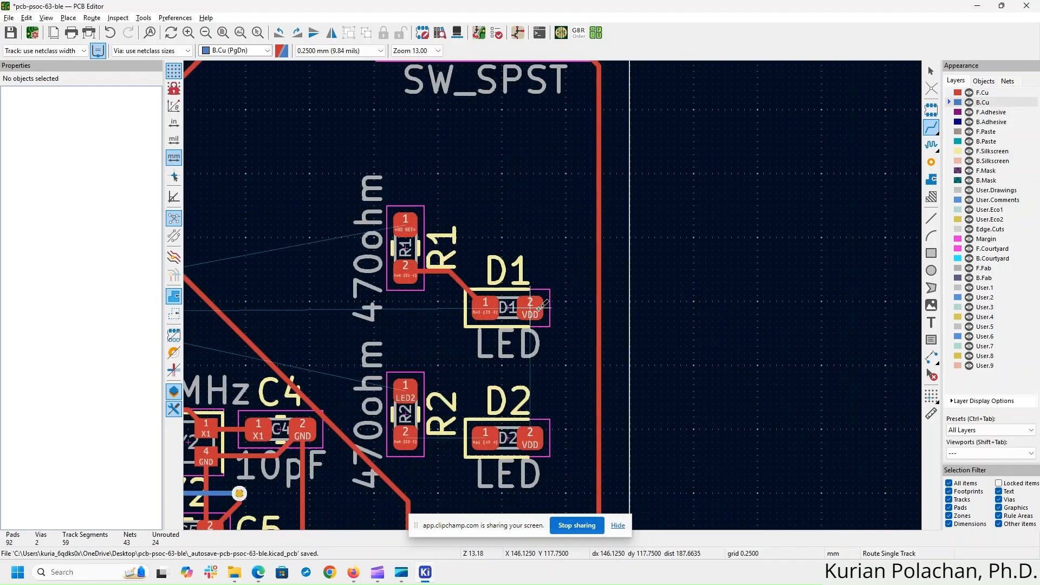
left_click(540, 306)
left_click(530, 436)
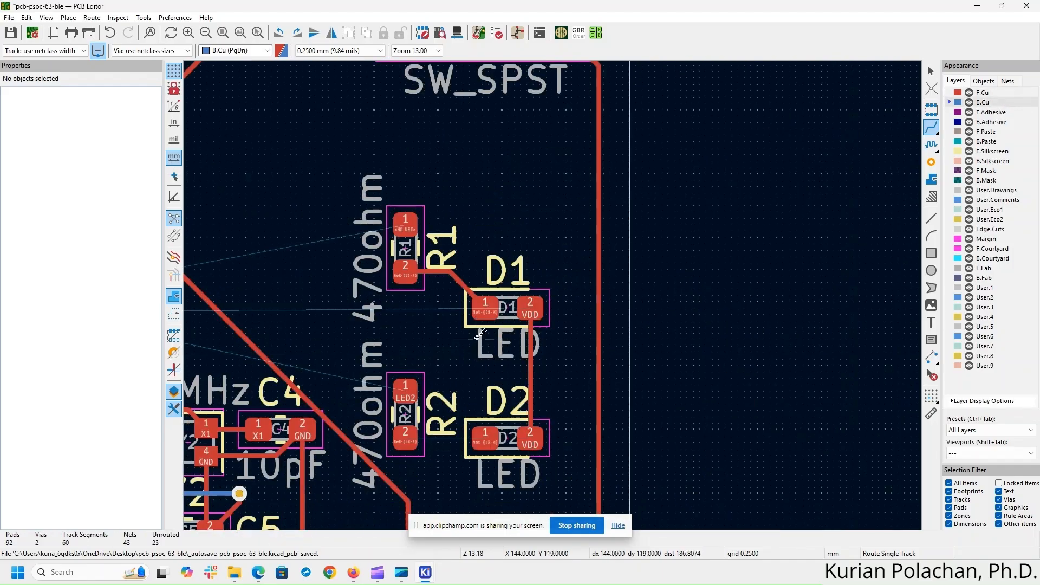
left_click(482, 437)
left_click(406, 431)
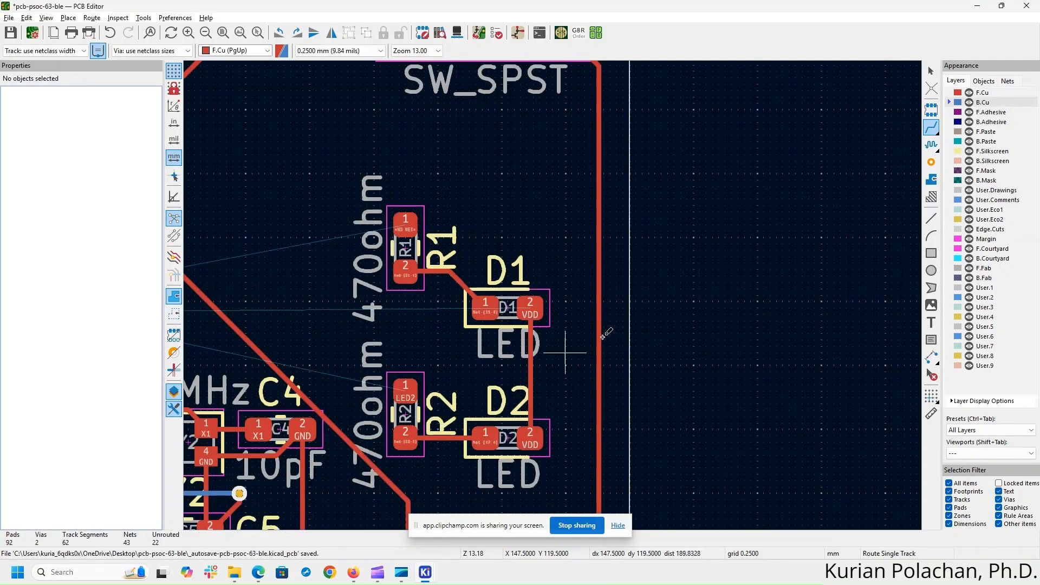
- Pan to U1's pad 41 and R1, then cross-check R1 in the schematic
scroll(669, 318, "down", 2)
middle_click_drag(353, 478, 438, 345)
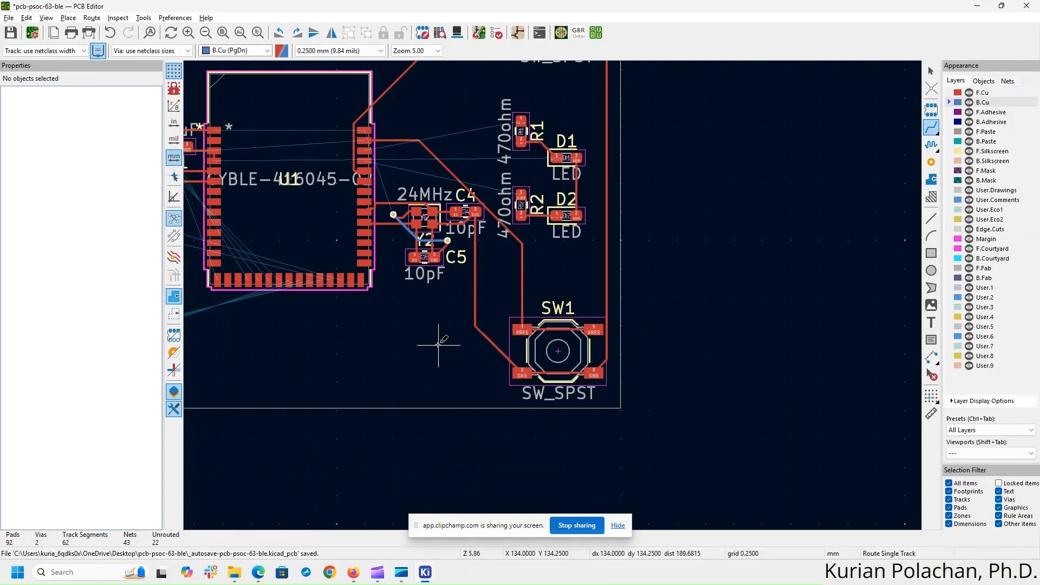
middle_click_drag(657, 236, 801, 267)
scroll(709, 269, "up", 1)
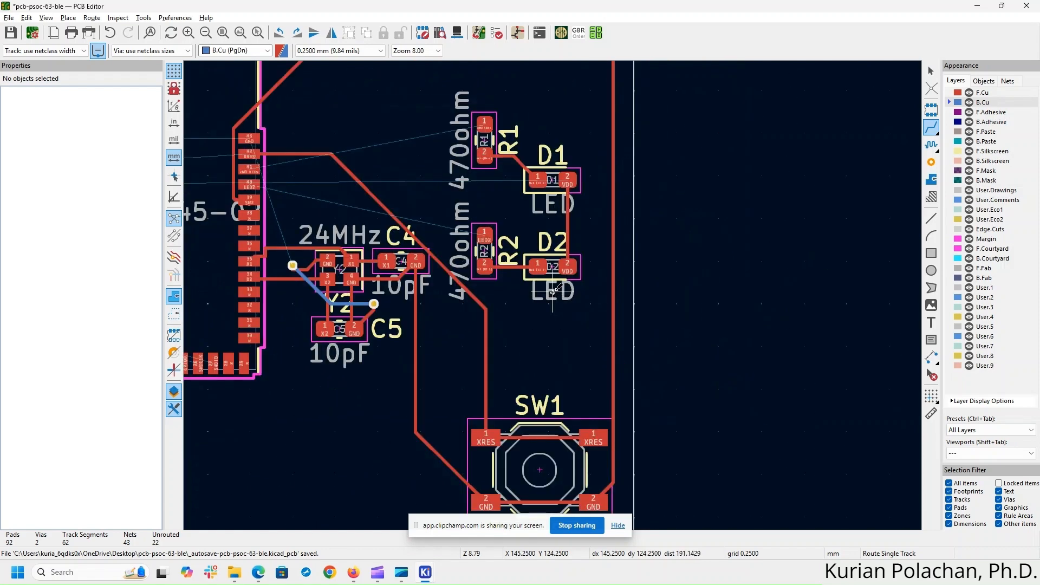
middle_click_drag(331, 397, 569, 457)
scroll(682, 208, "up", 3)
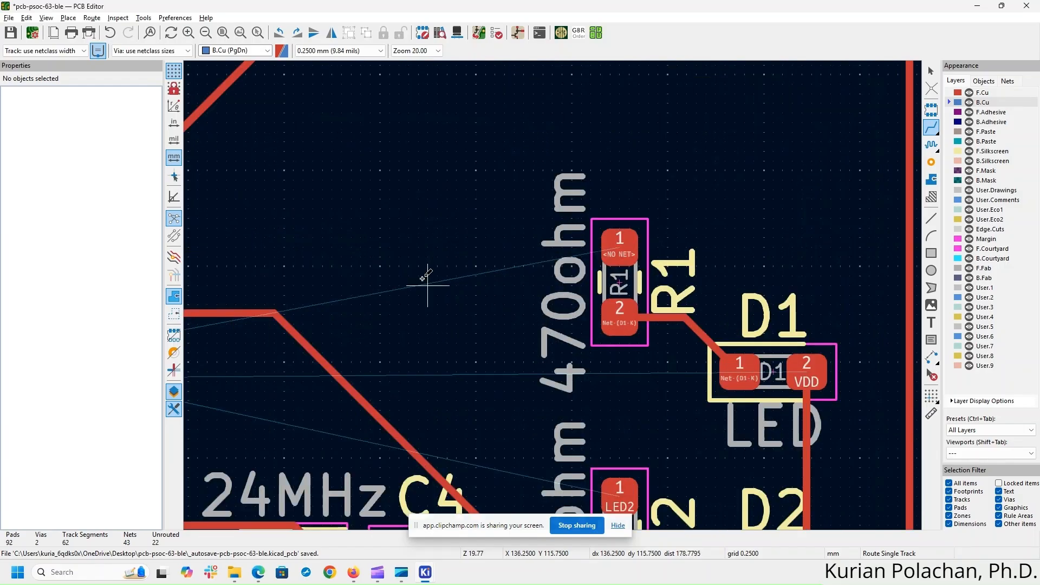
middle_click_drag(632, 135, 590, 150)
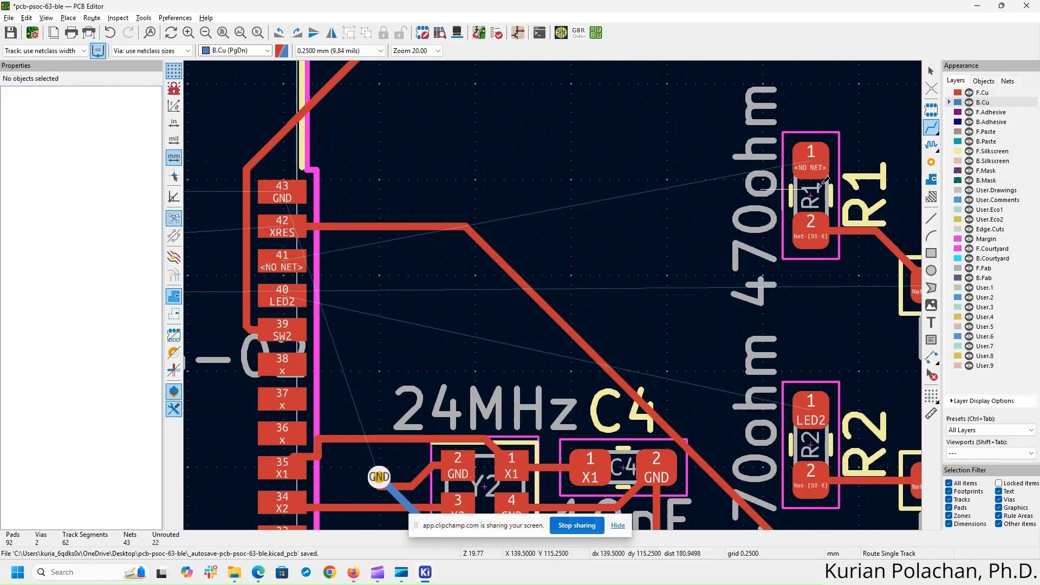
key("alt+Tab")
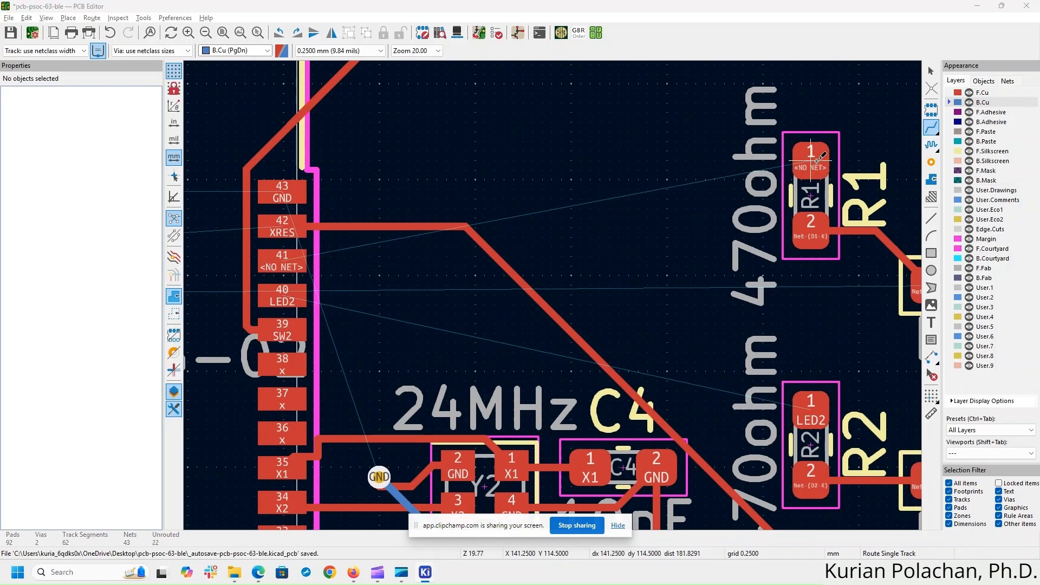
scroll(818, 187, "down", 3)
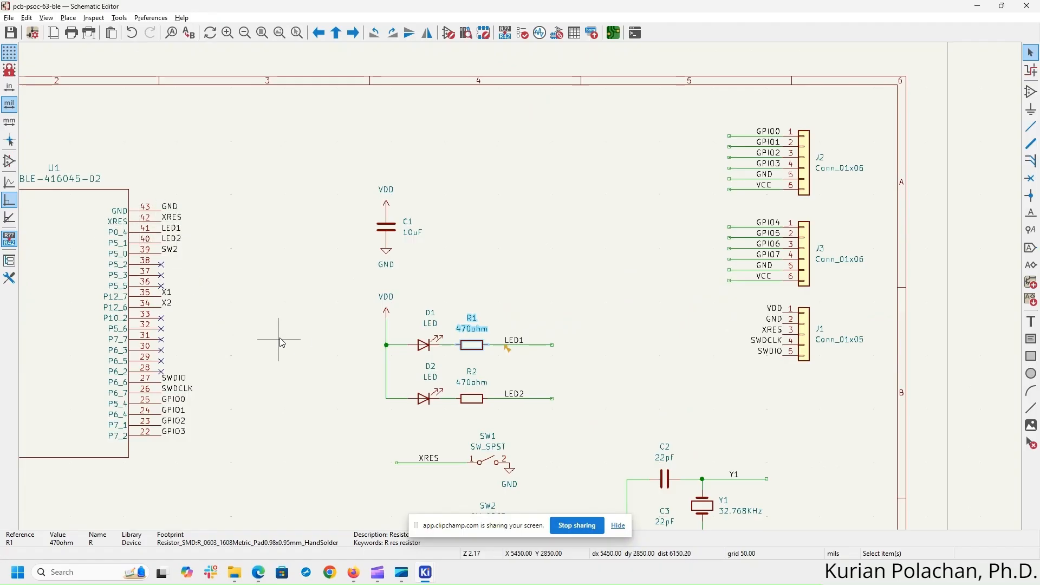
- Delete the LED1 net label and its wire stub beside R1, plus the resulting ERC marker
key("alt+Tab")
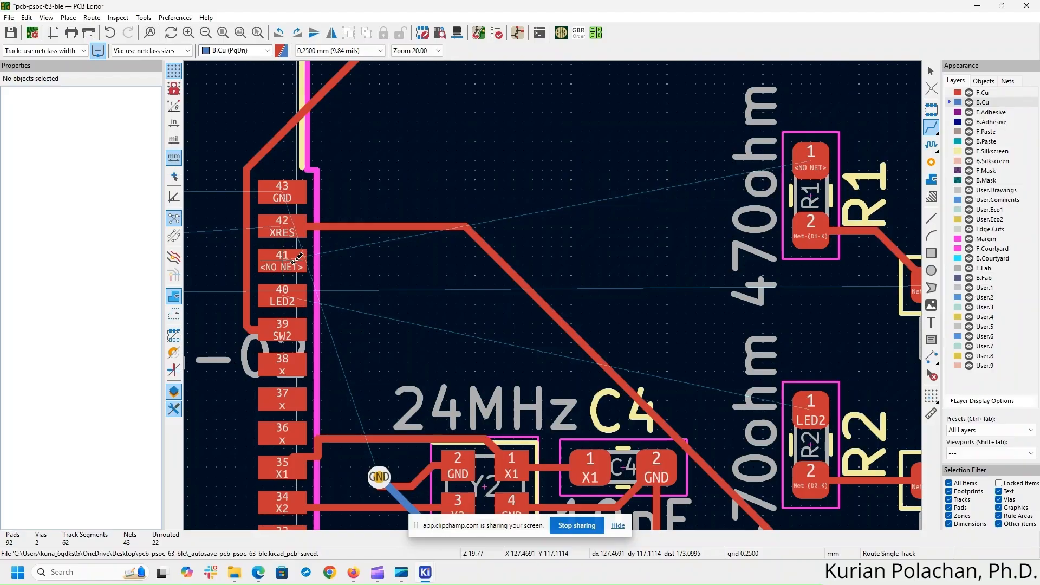
key("alt+Tab")
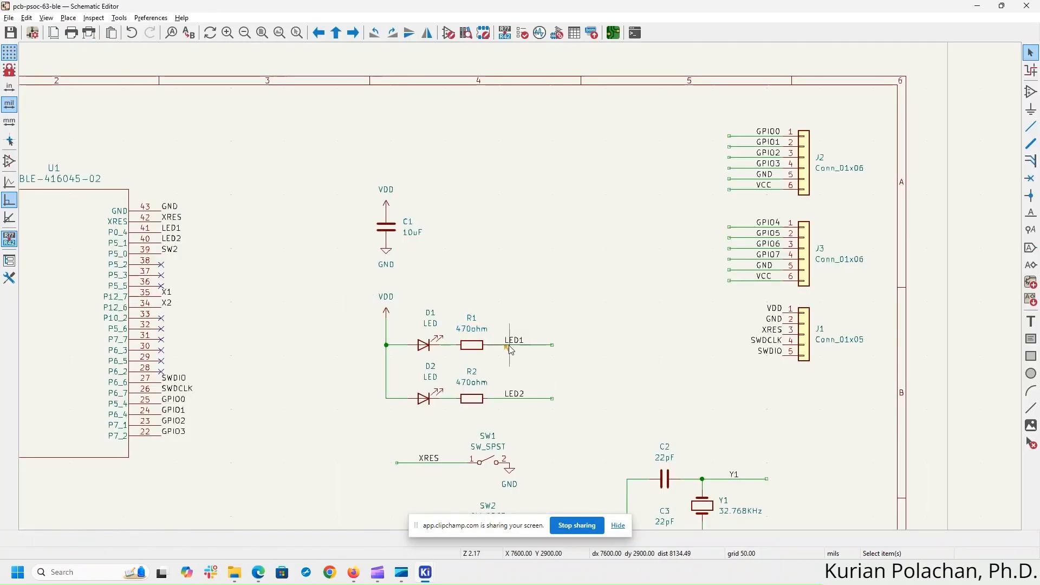
left_click(509, 349)
key("Delete")
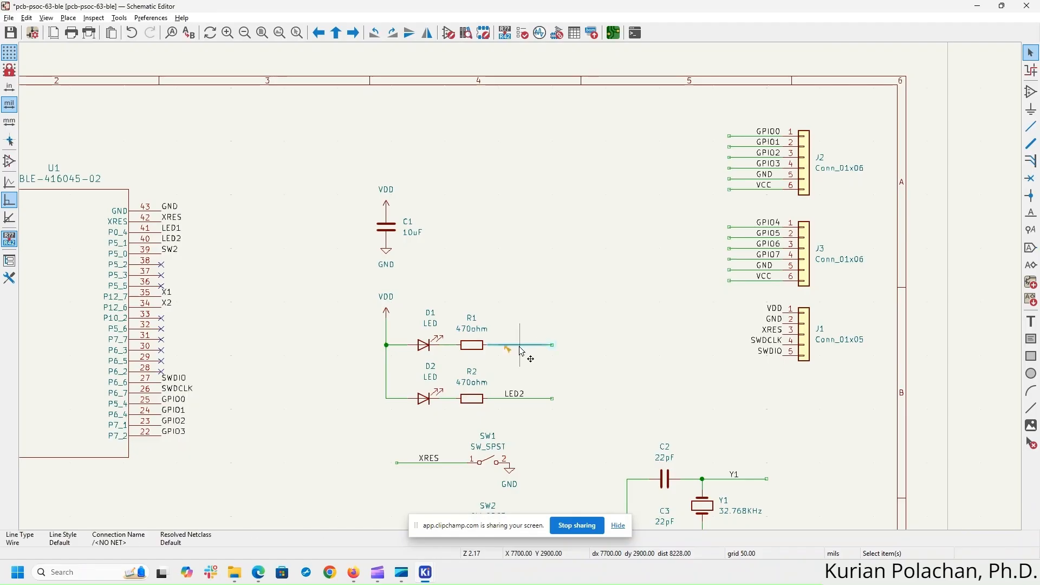
key("Delete")
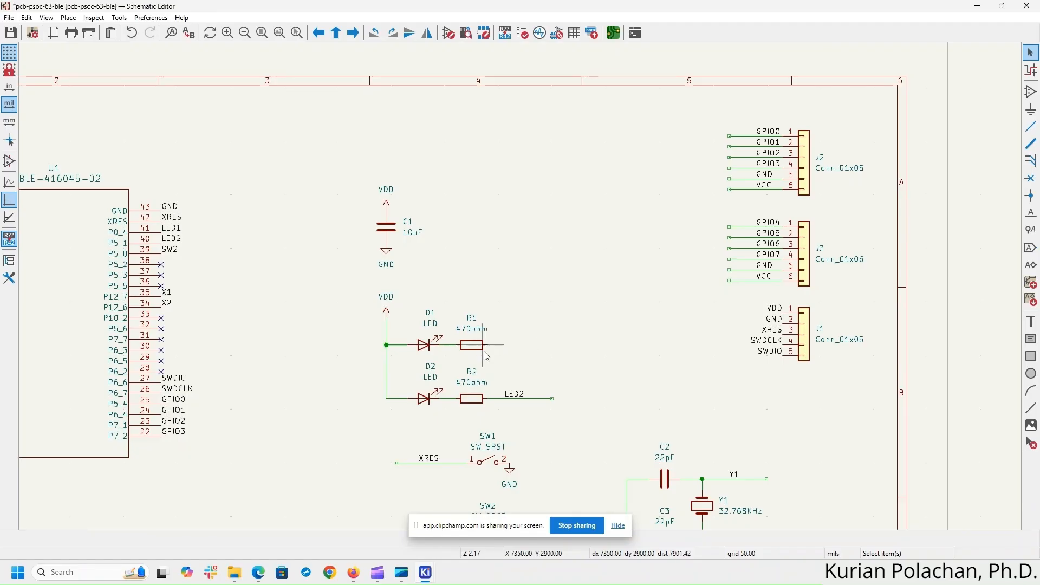
- Try attaching a net label directly to R1's right pin, then cancel it
left_click(484, 352)
left_click(517, 349)
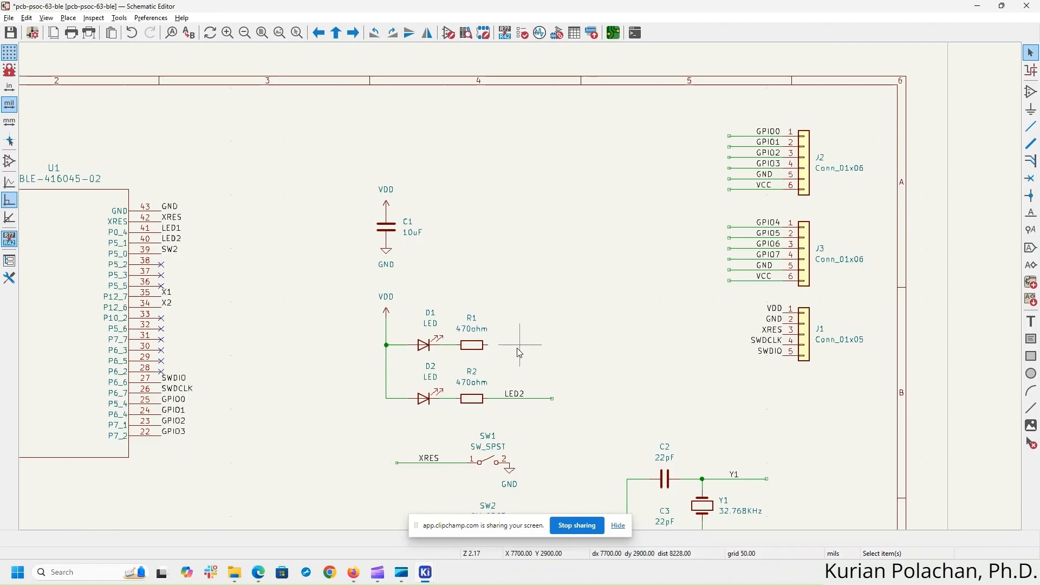
right_click(488, 347)
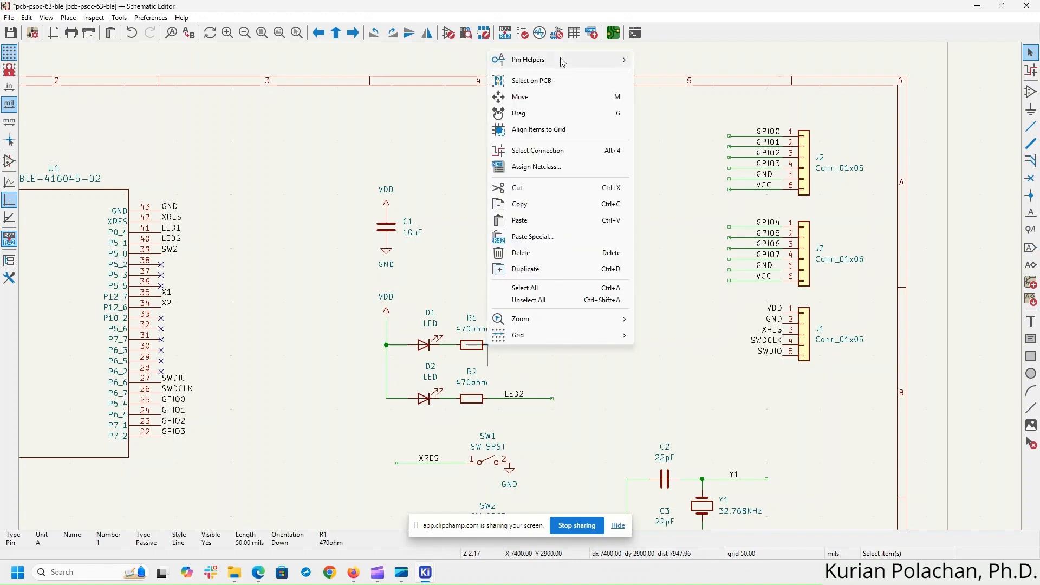
mouse_move(562, 60)
left_click(668, 93)
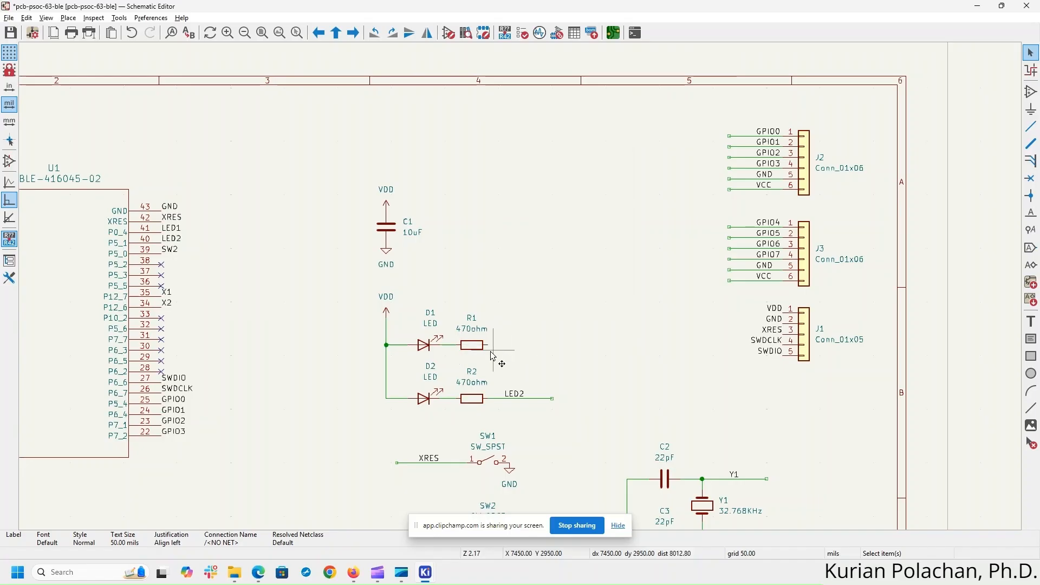
scroll(494, 356, "up", 5)
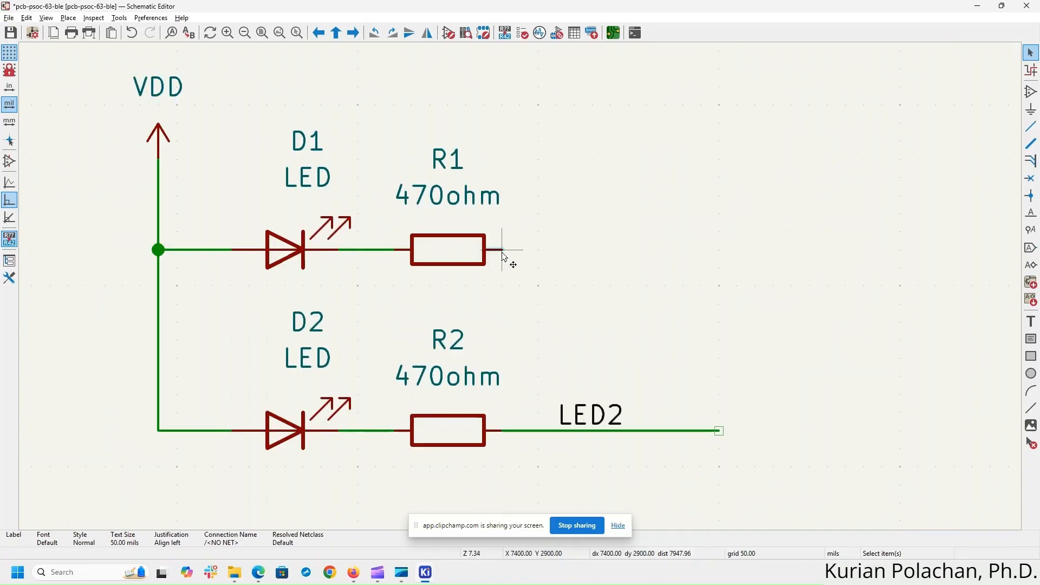
right_click(503, 252)
mouse_move(548, 262)
left_click(728, 293)
key("Escape")
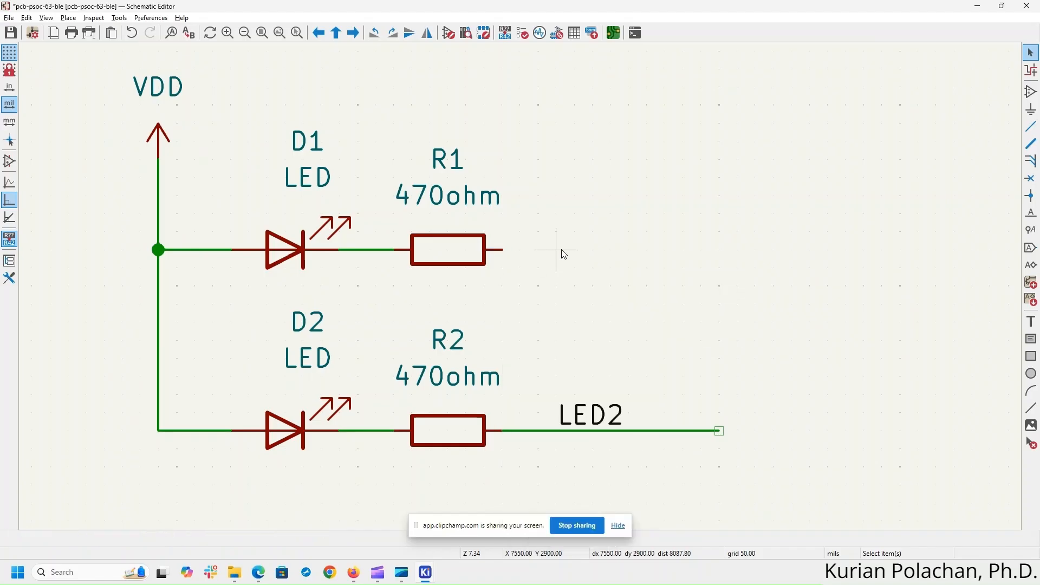
left_click(1031, 127)
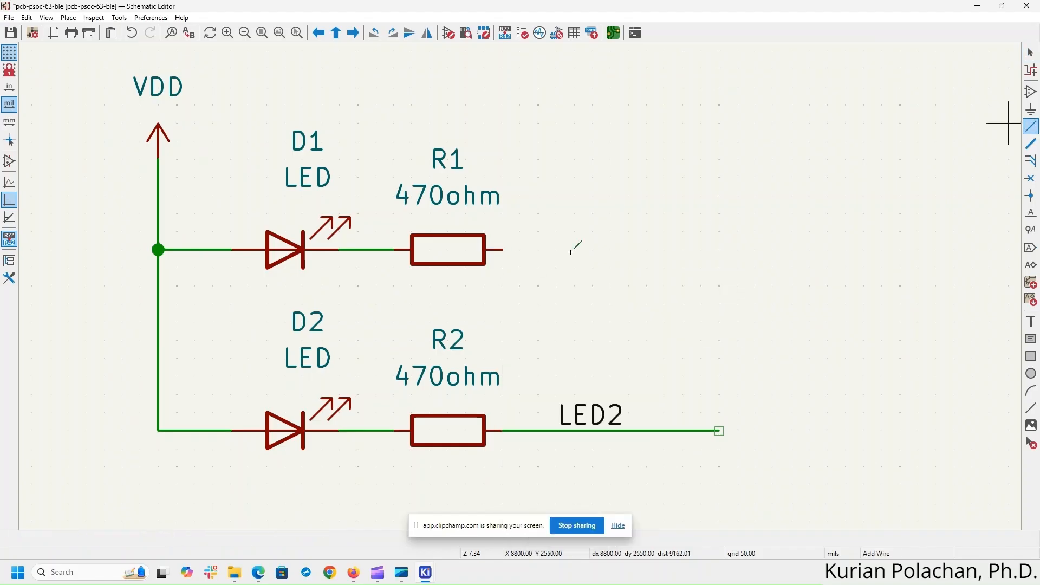
- Draw a wire right from R1's pin and place an LED1 net label on it
left_click(502, 250)
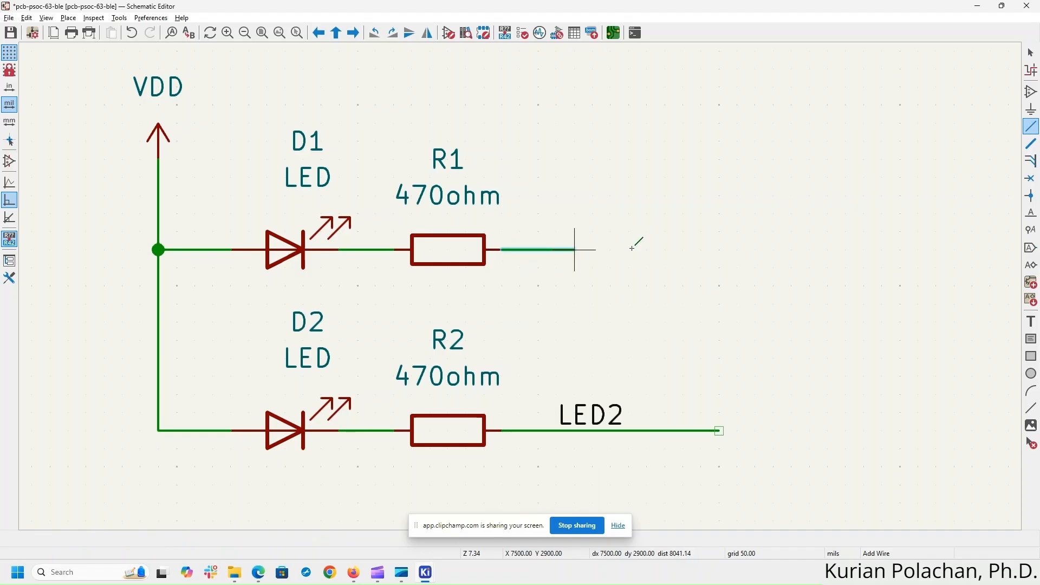
double_click(720, 249)
key("Escape")
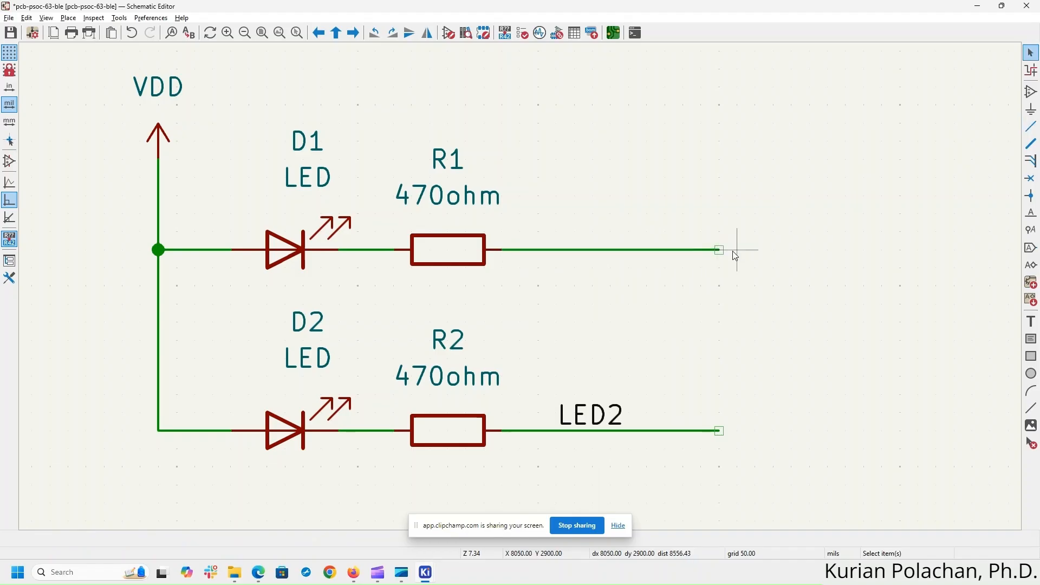
right_click(569, 255)
left_click(611, 285)
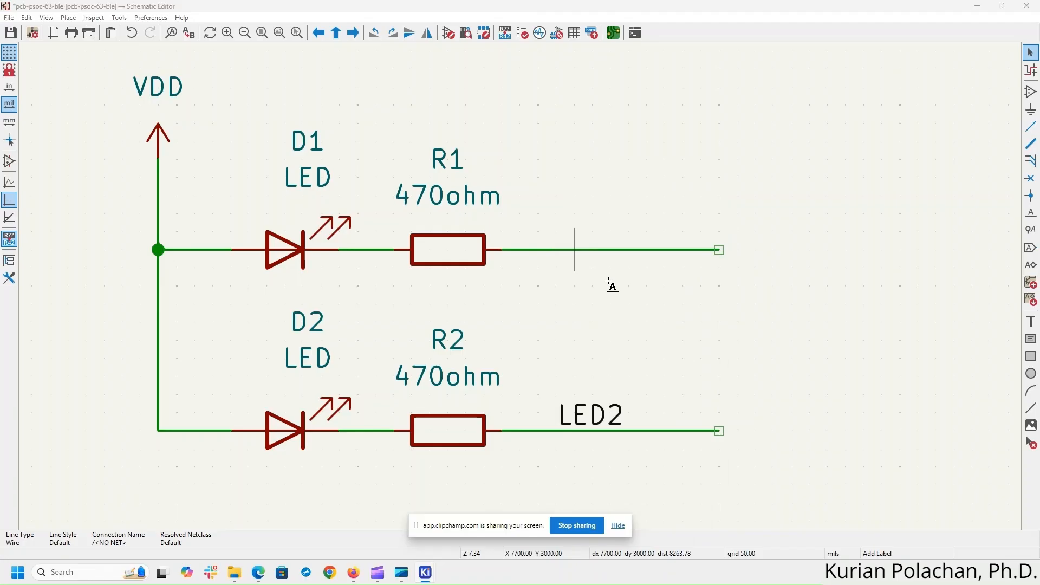
type("LED1")
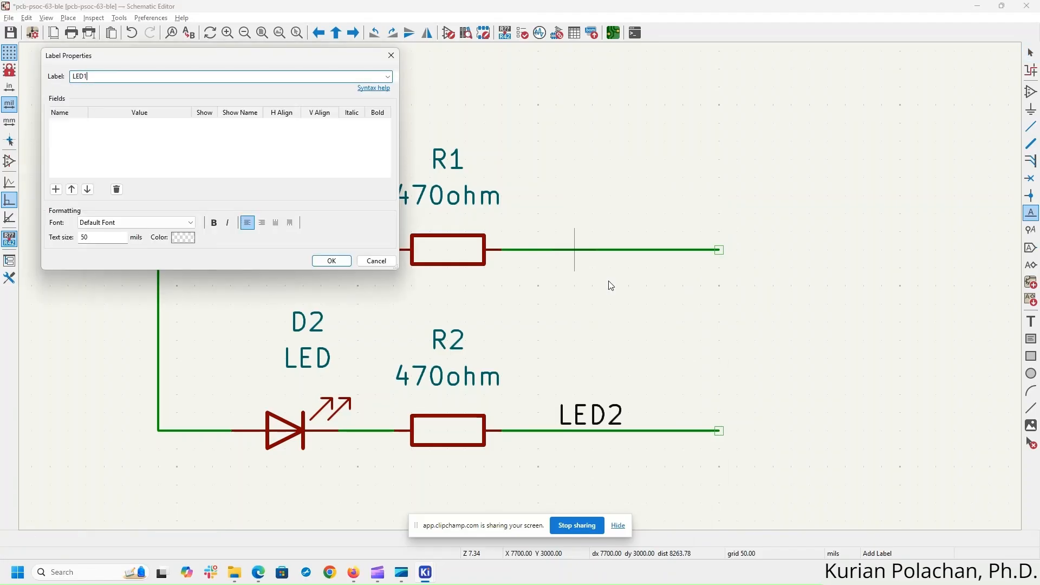
key("Return")
left_click(574, 249)
key("Escape")
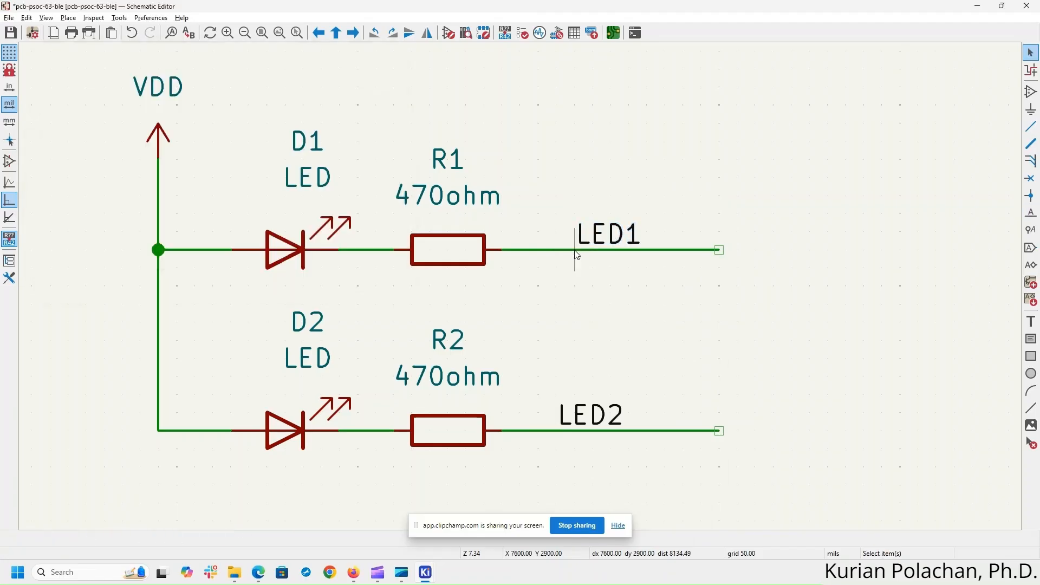
- Save the schematic and run the electrical rules check, then close the results
left_click(10, 33)
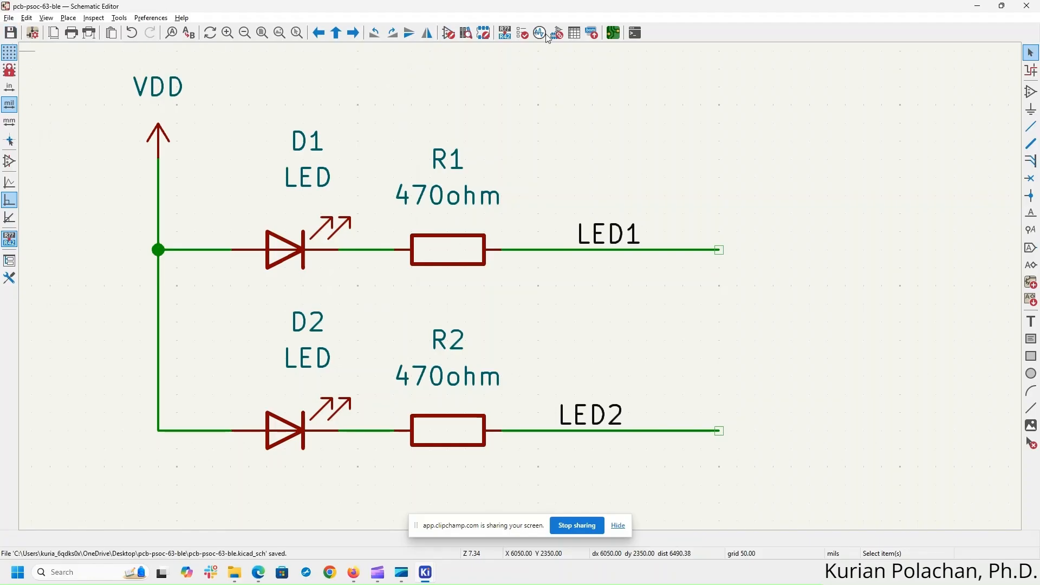
left_click(522, 34)
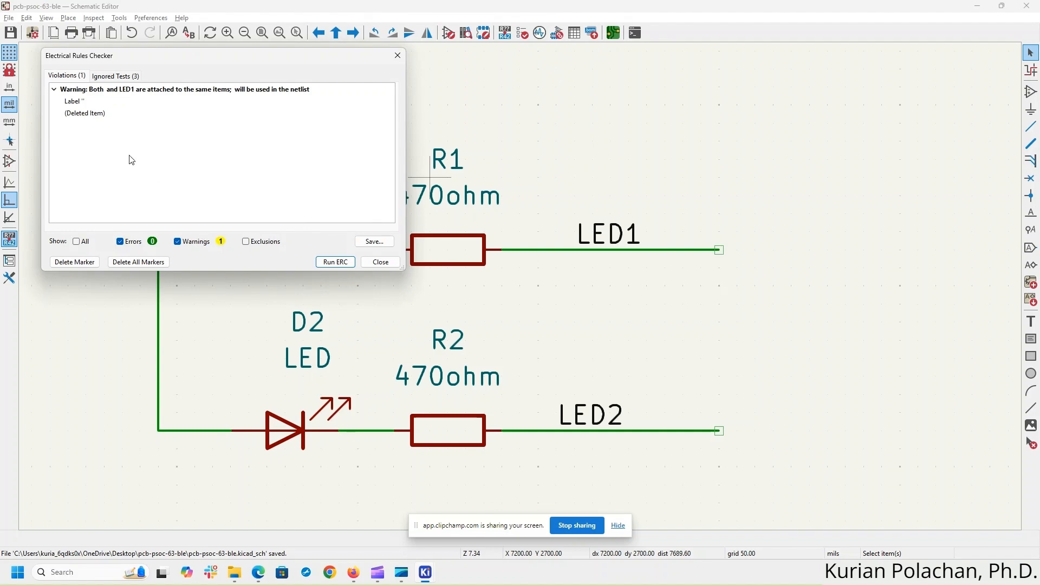
left_click(397, 56)
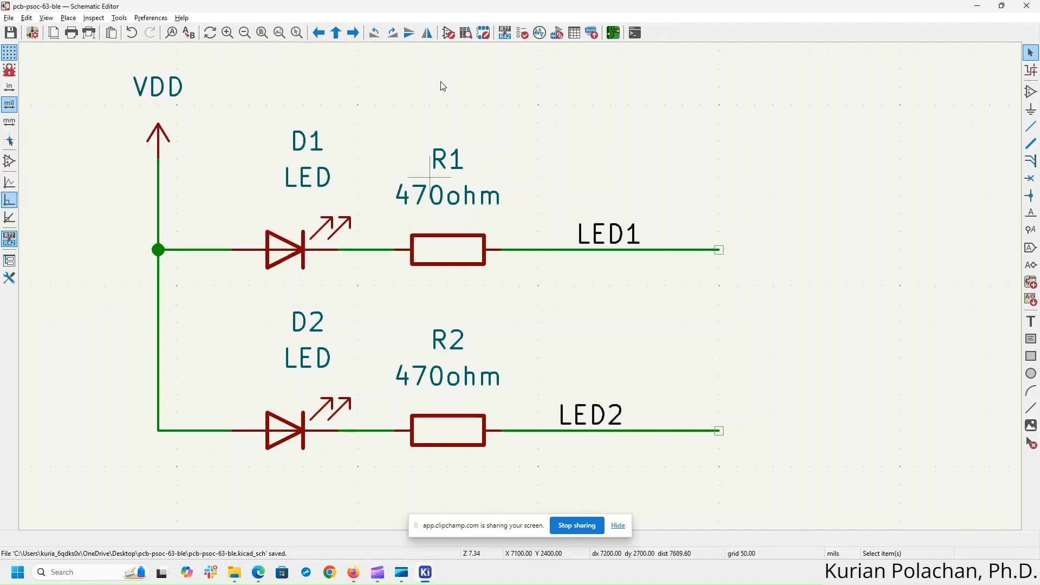
- Remove the old LED1 label from U1 pin 41 and attach a new net label there
scroll(553, 130, "down", 3)
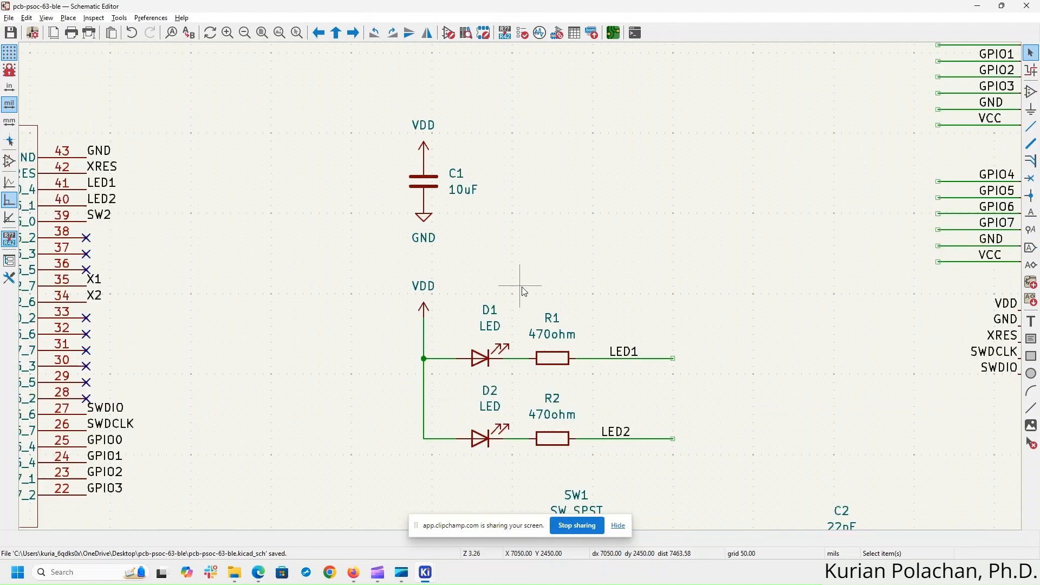
left_click(187, 158)
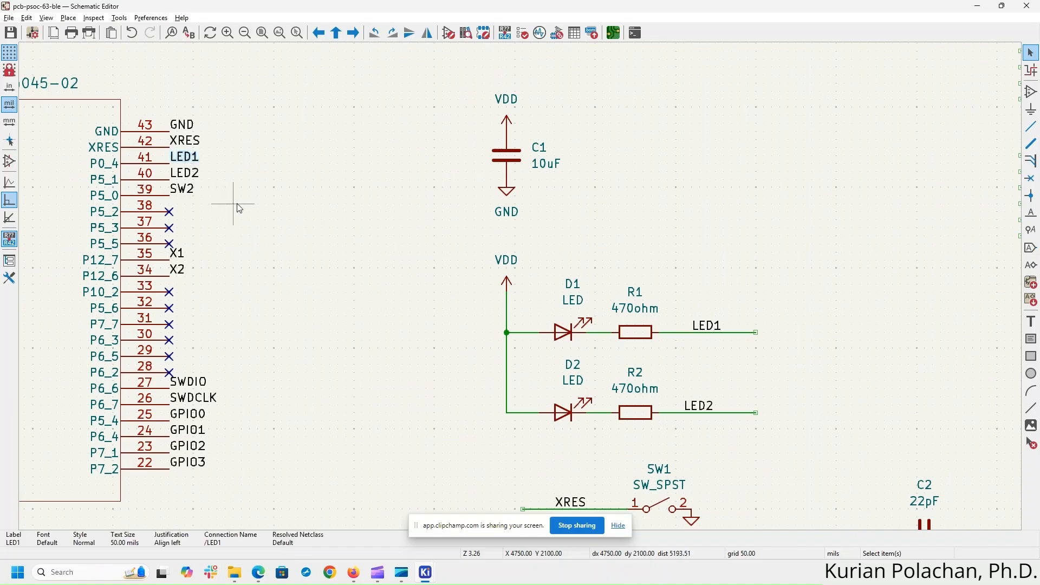
key("Delete")
key("w")
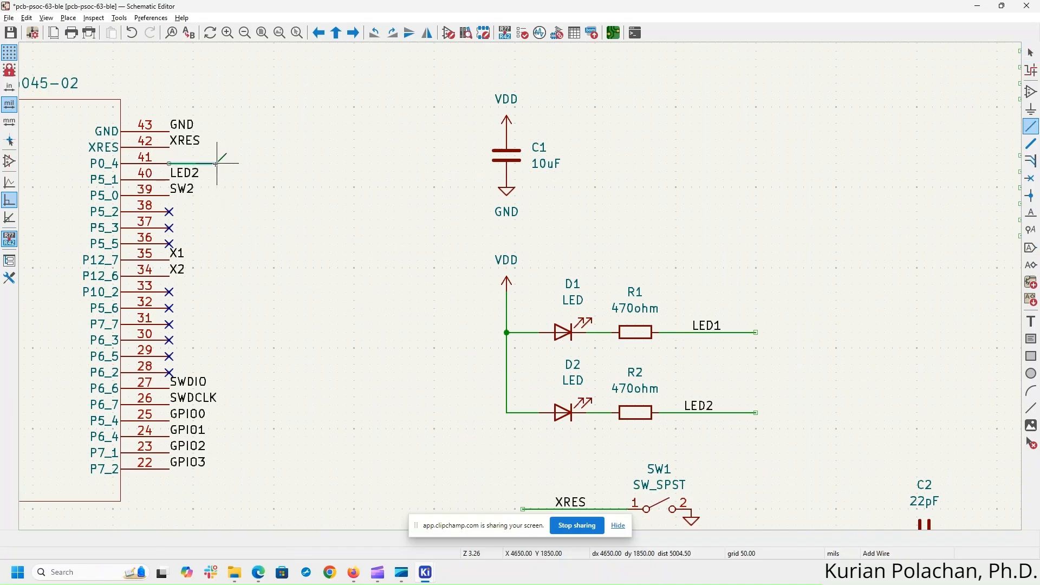
key("Escape")
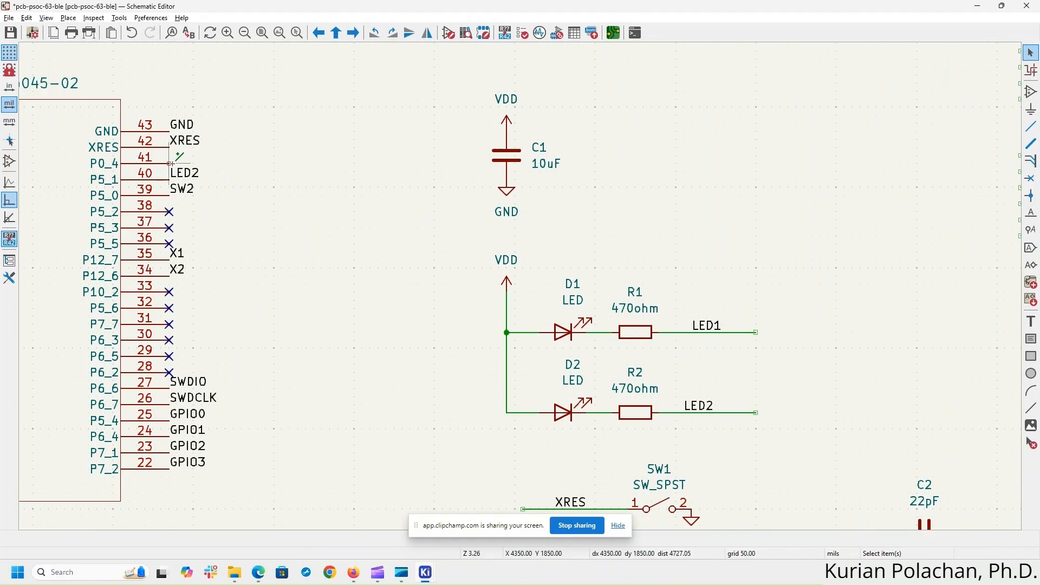
right_click(171, 167)
mouse_move(233, 174)
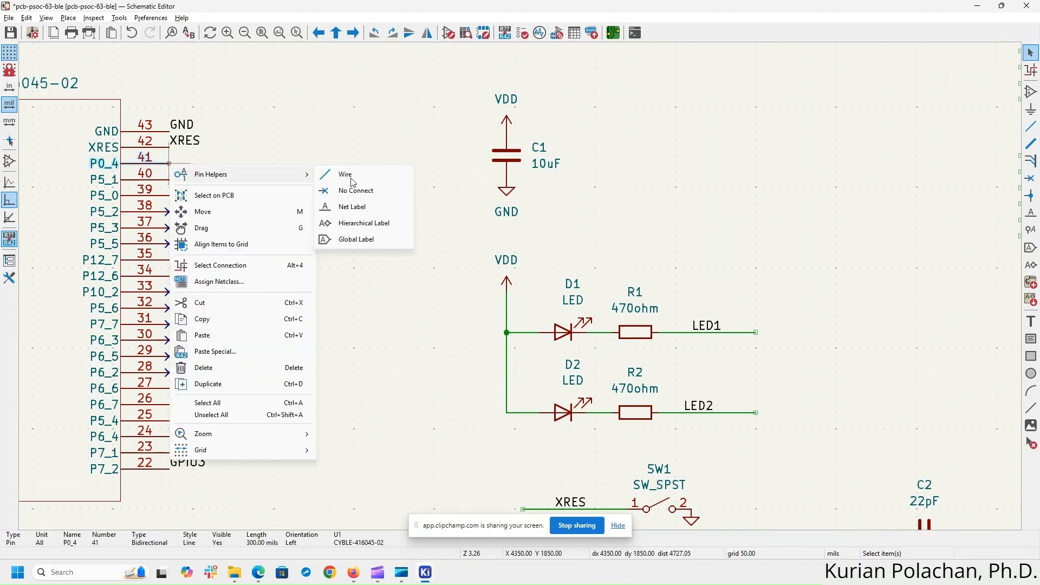
left_click(352, 207)
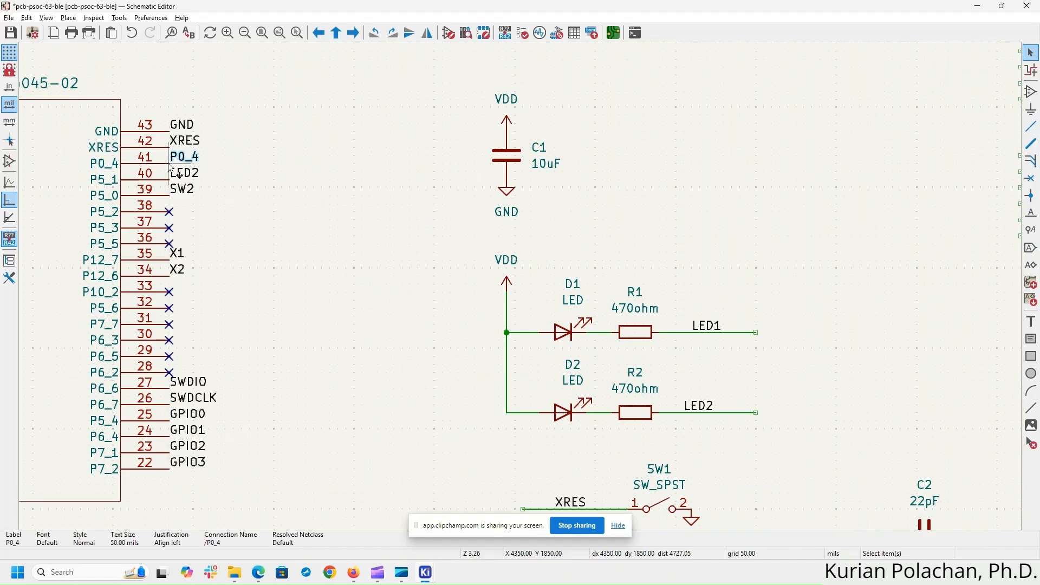
- Rename pin 41's P0_4 label to LED1 and save the schematic
left_click(169, 166)
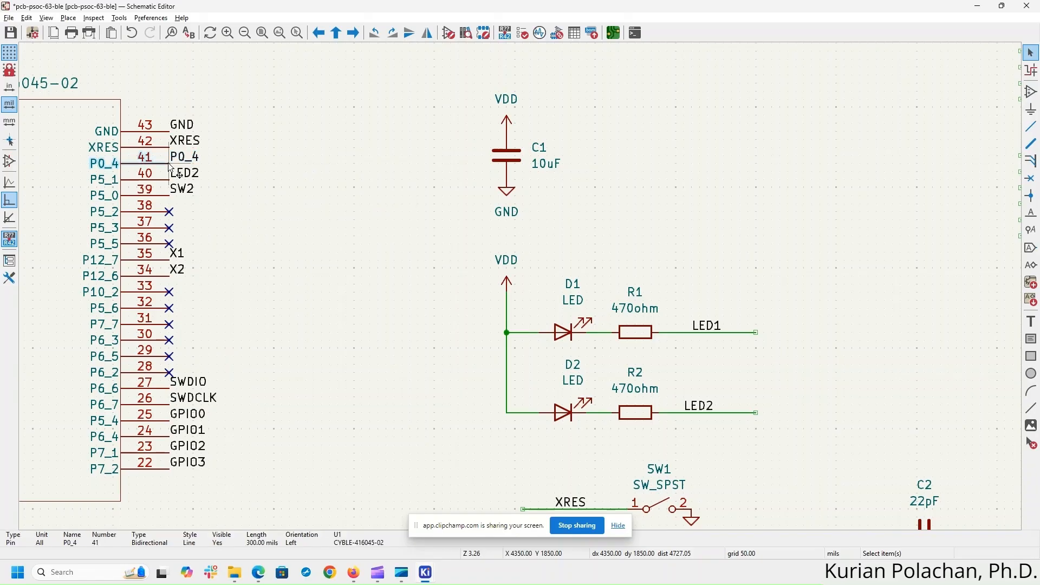
left_click(188, 162)
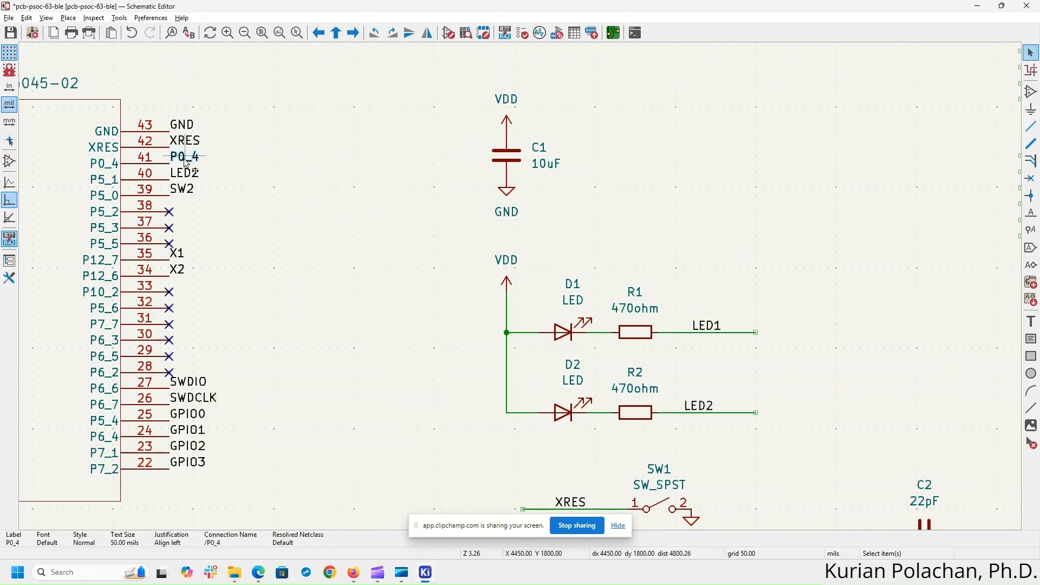
double_click(186, 163)
type("LED1")
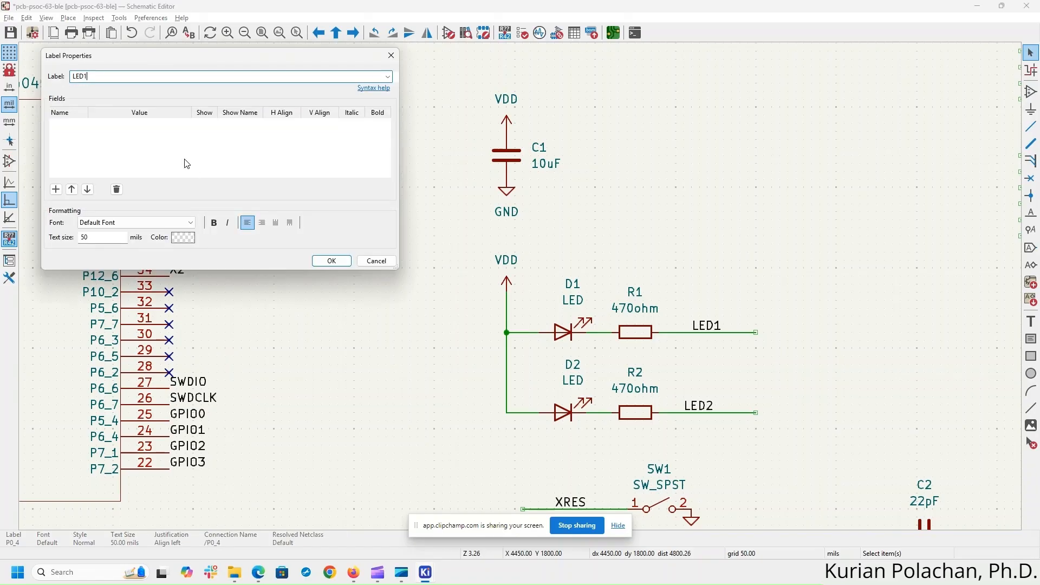
key("Return")
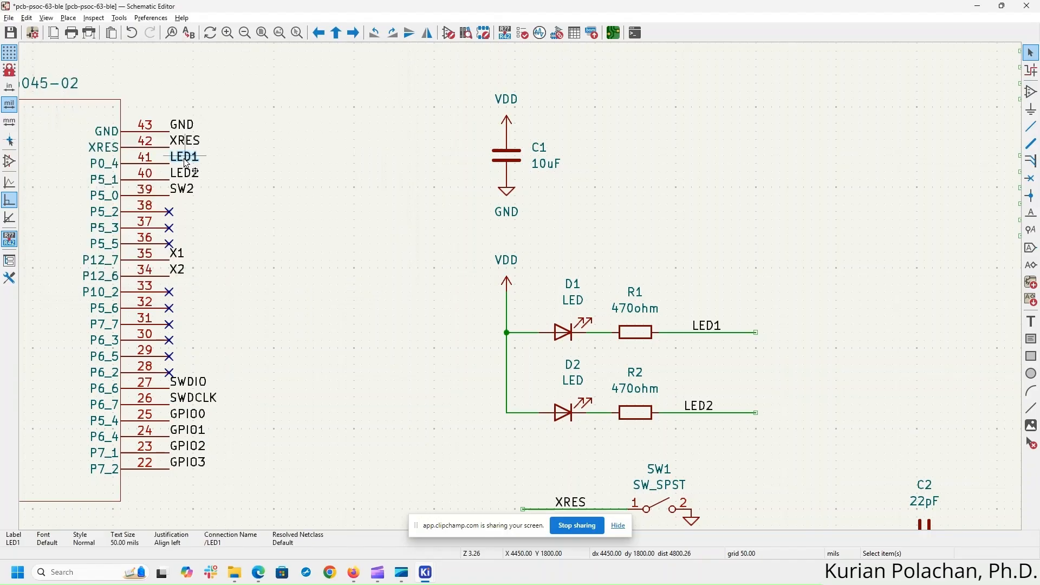
left_click(11, 34)
left_click(523, 33)
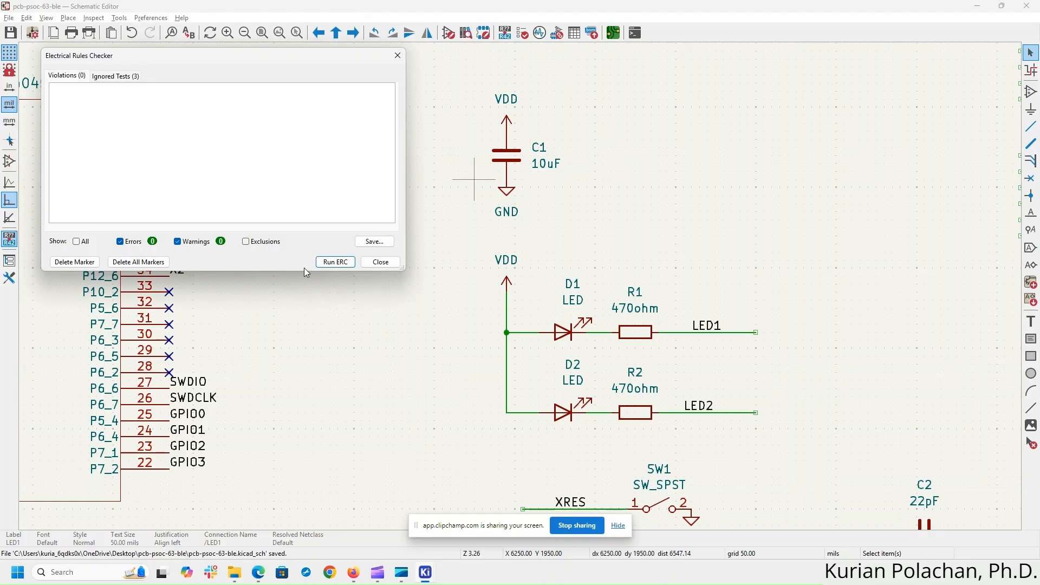
- Run ERC, locate the single warning about an empty label sharing the LED1 net, and close it
left_click(336, 262)
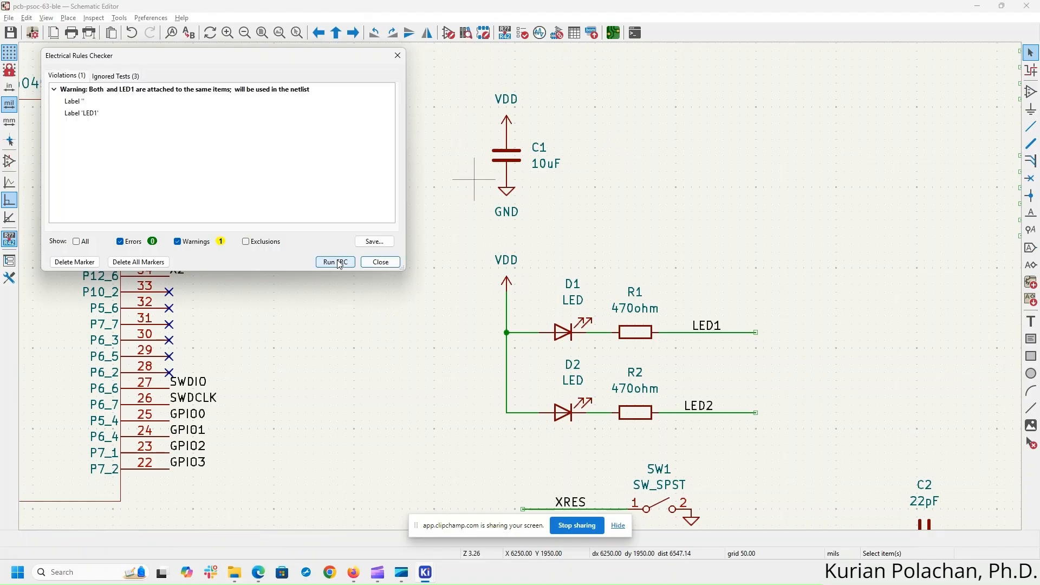
left_click(85, 103)
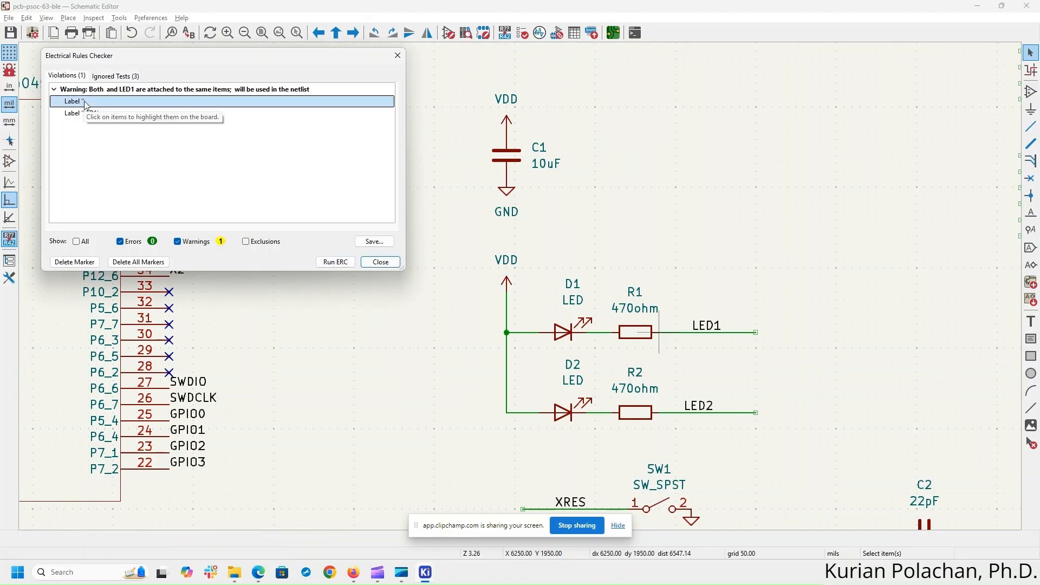
key("Escape")
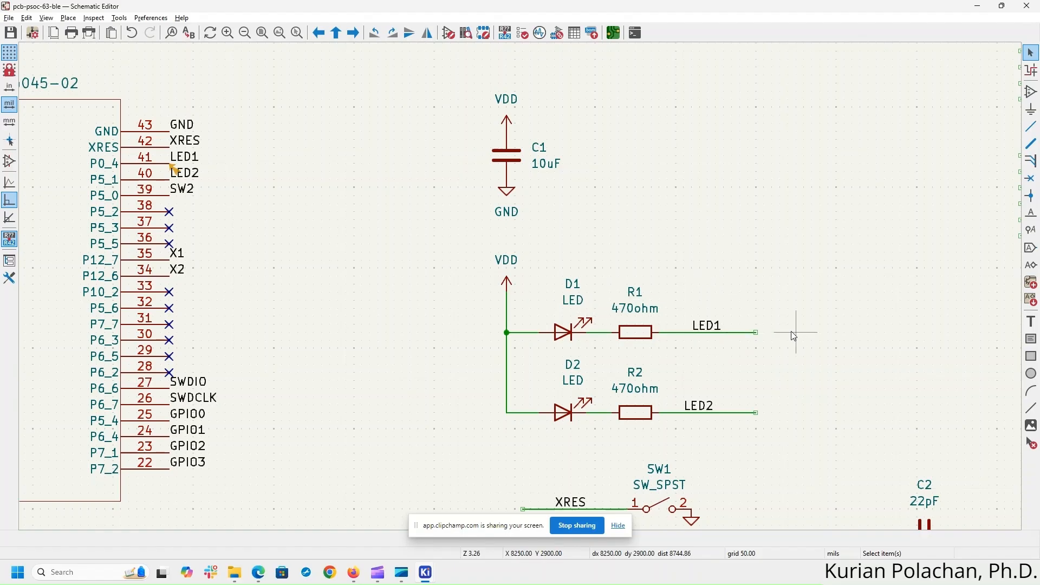
key("alt+Tab")
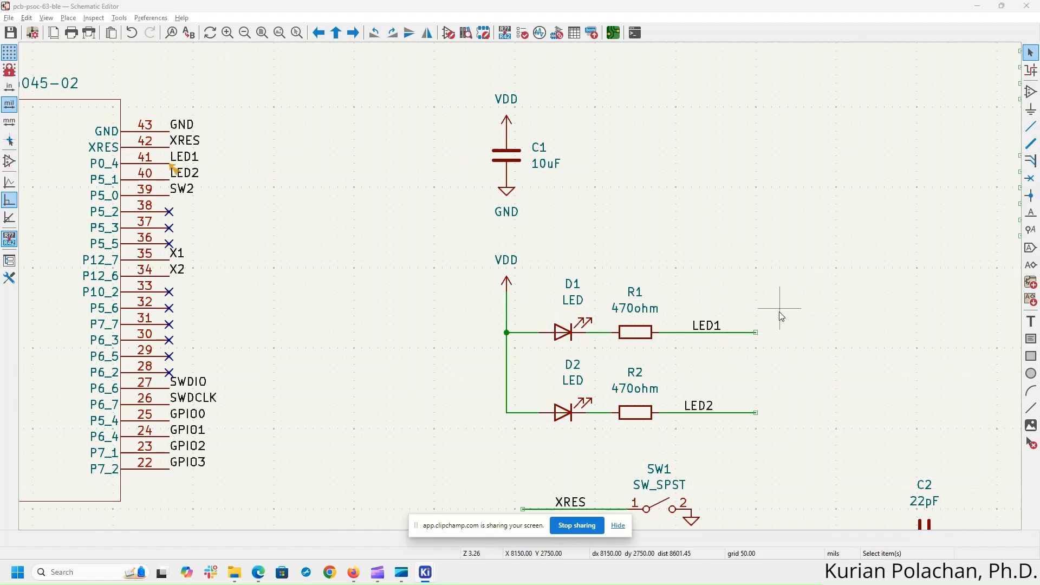
- Update the PCB from the schematic, finishing with 0 warnings and 0 errors
middle_click_drag(635, 243, 420, 226)
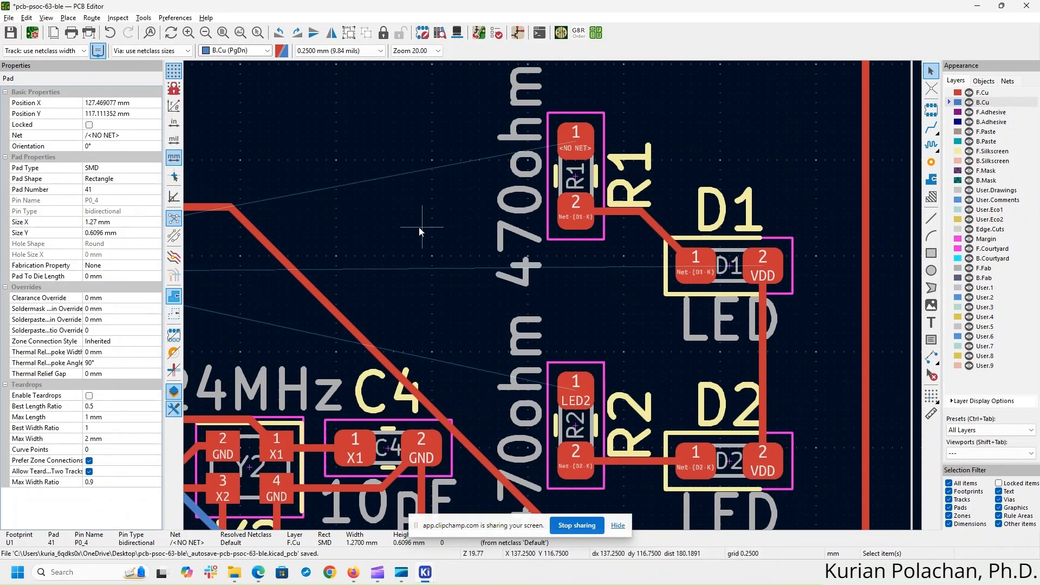
left_click(143, 18)
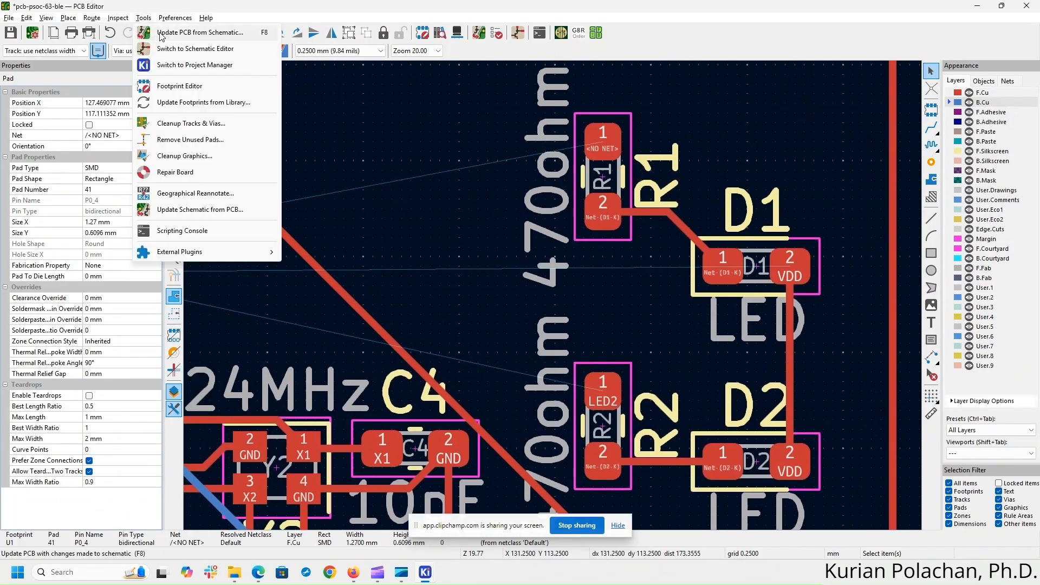
left_click(161, 35)
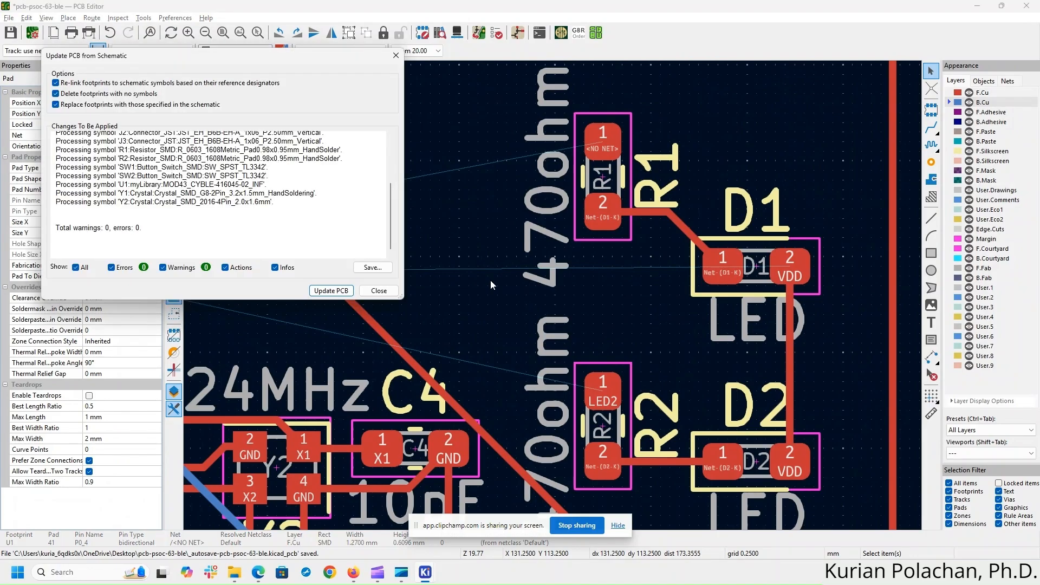
left_click(331, 291)
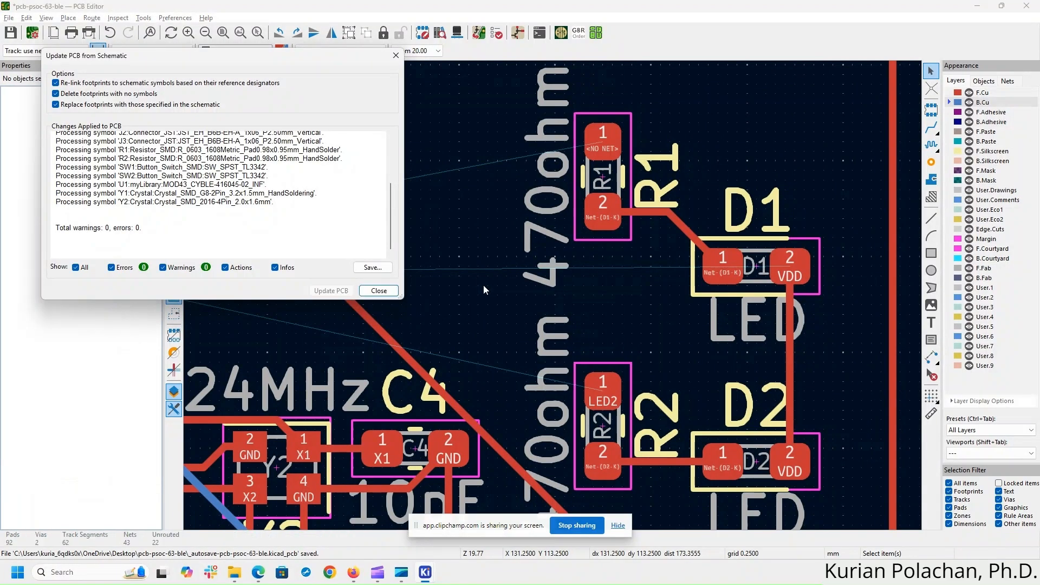
left_click(379, 291)
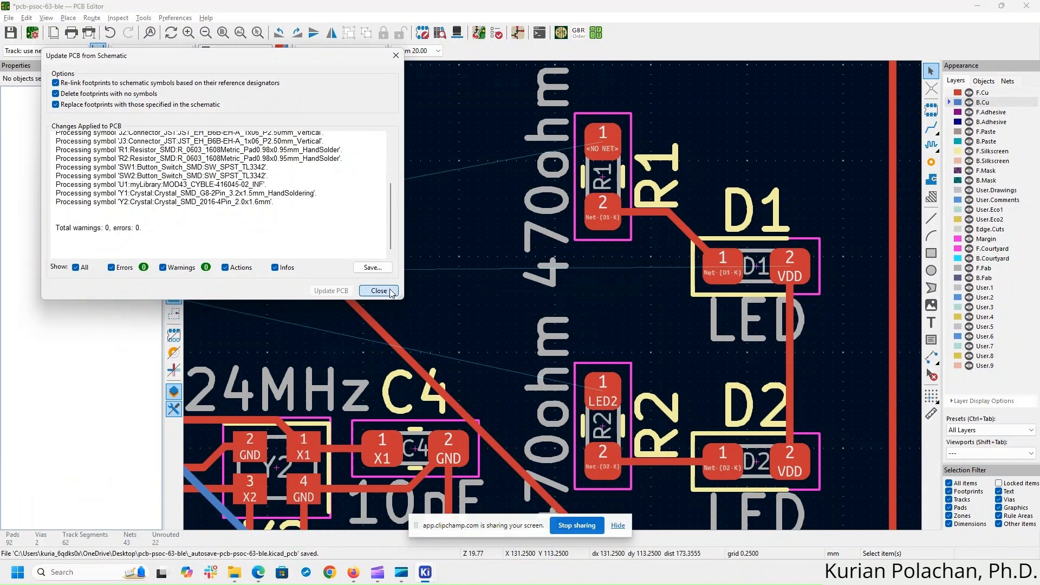
middle_click_drag(471, 232, 672, 281)
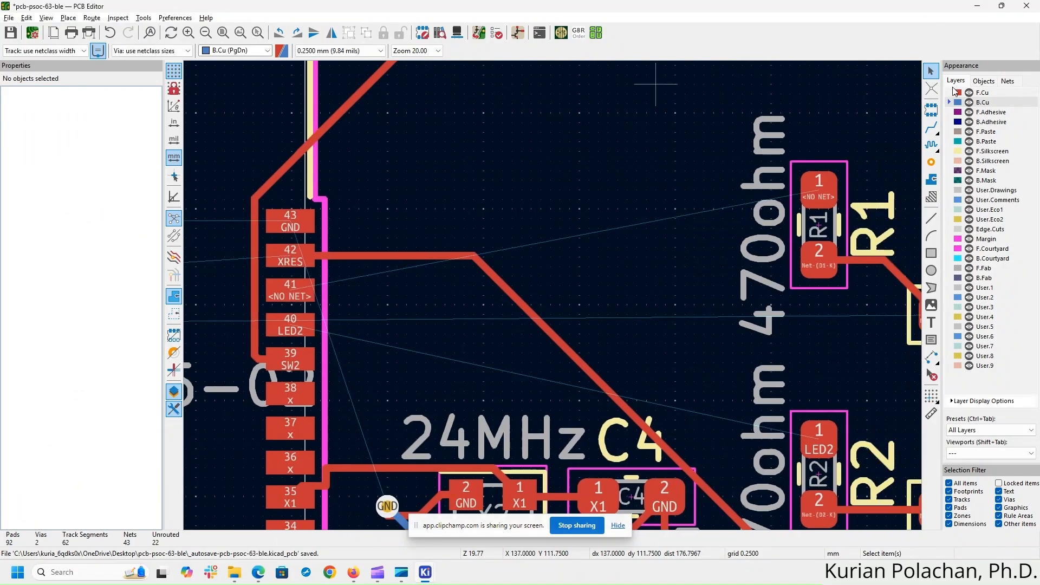
- Route a track from R1 pad 1 ending in a through via
left_click(932, 130)
left_click(819, 186)
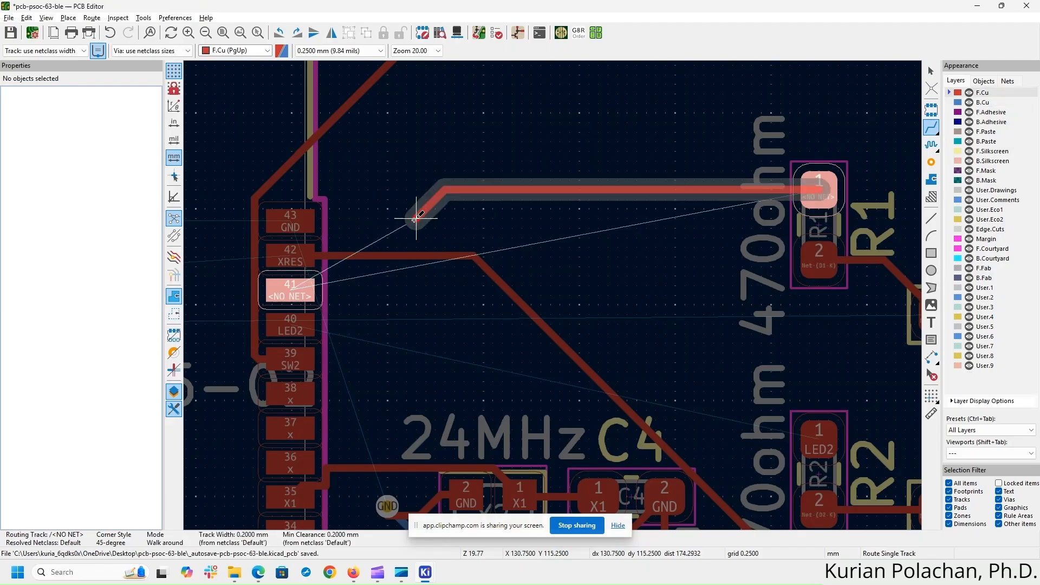
right_click(414, 219)
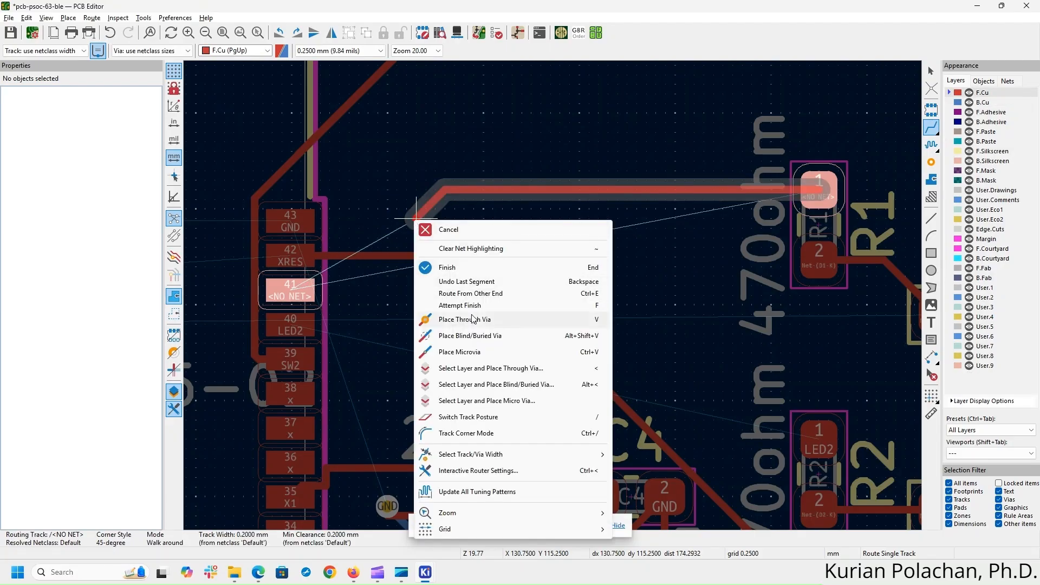
left_click(450, 318)
left_click(417, 219)
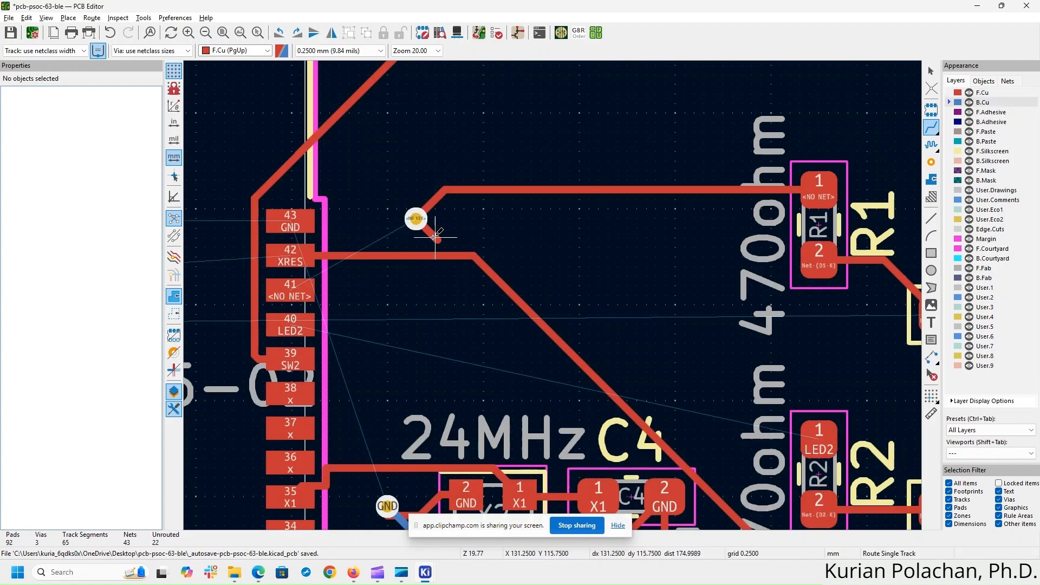
key("Escape")
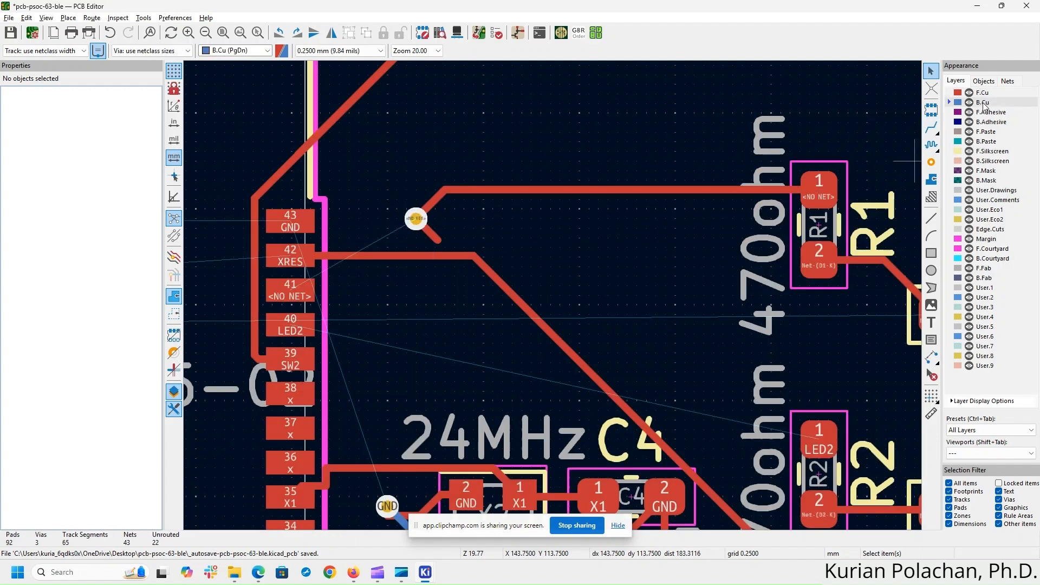
left_click(417, 219)
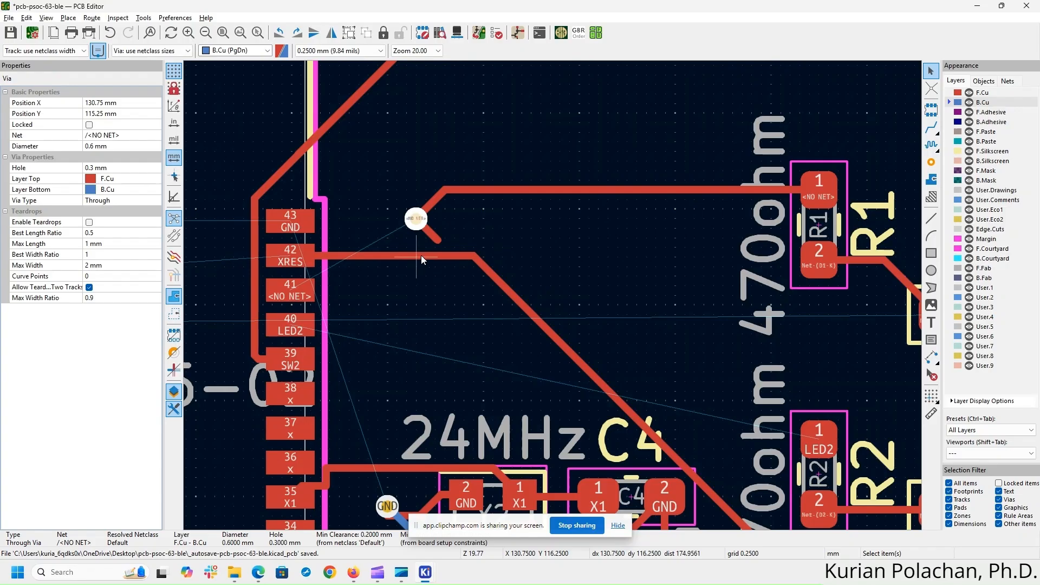
key("Escape")
- Run a back-layer track down from that via to a second through via
key("x")
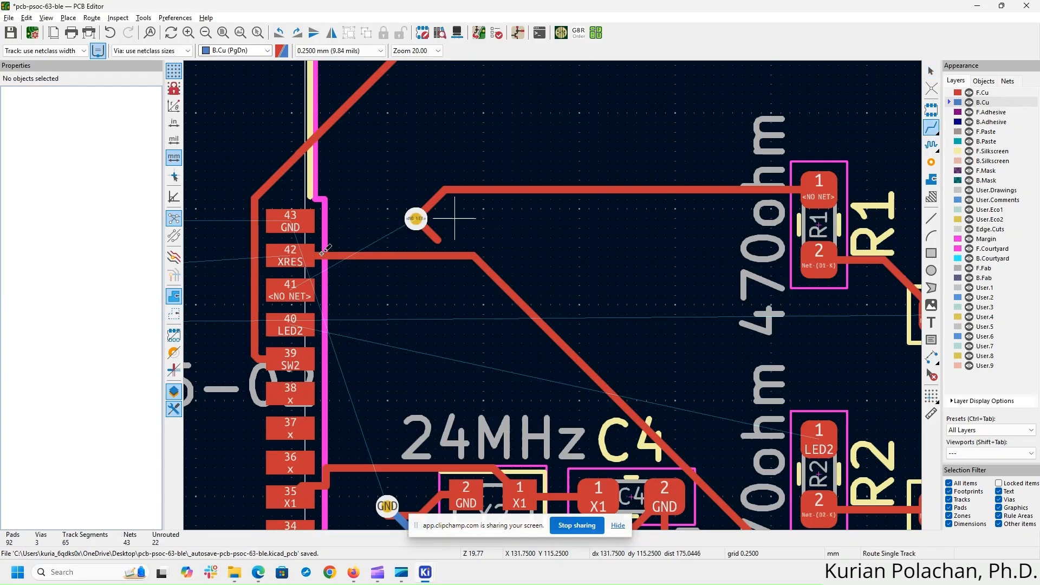
left_click(416, 219)
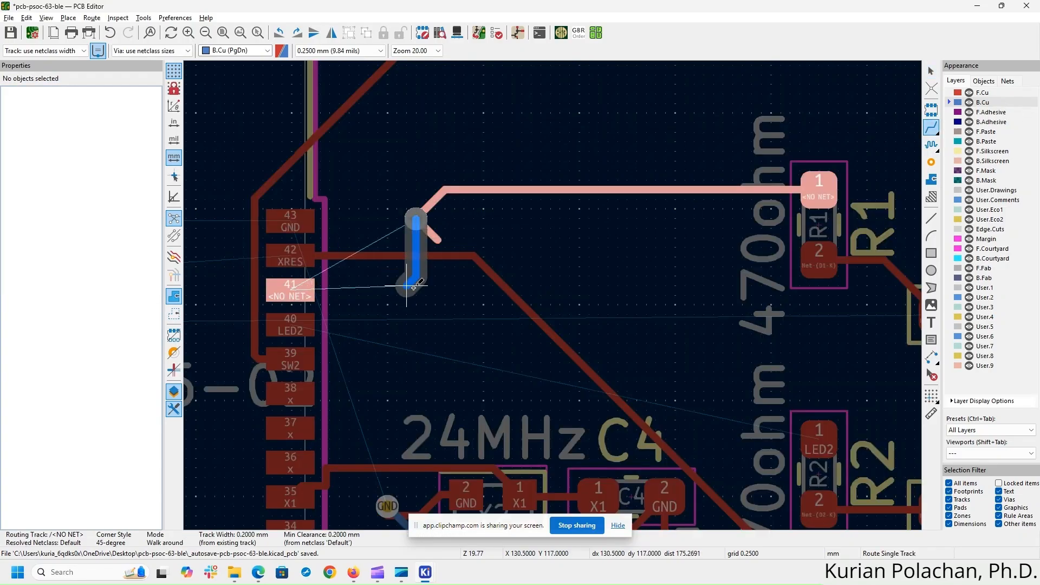
right_click(416, 240)
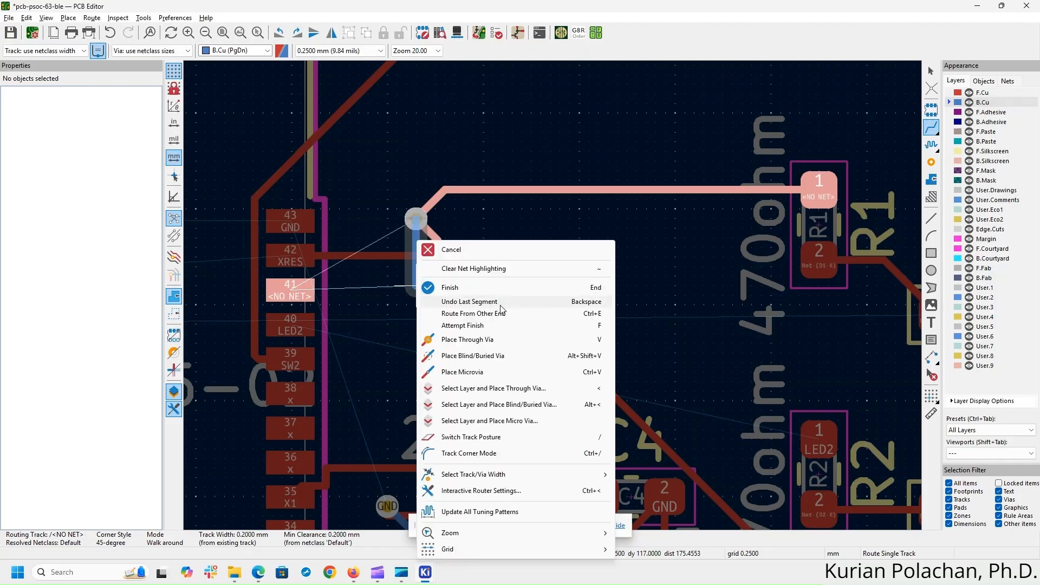
left_click(493, 339)
double_click(416, 285)
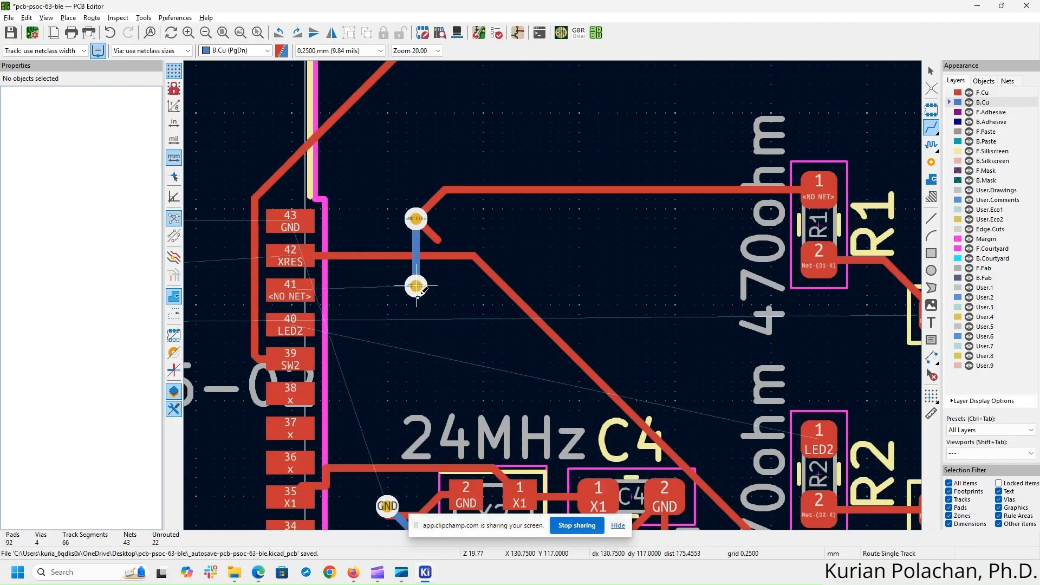
- Connect the lower via to U1 pad 41 on front copper and delete the leftover stub
left_click(993, 93)
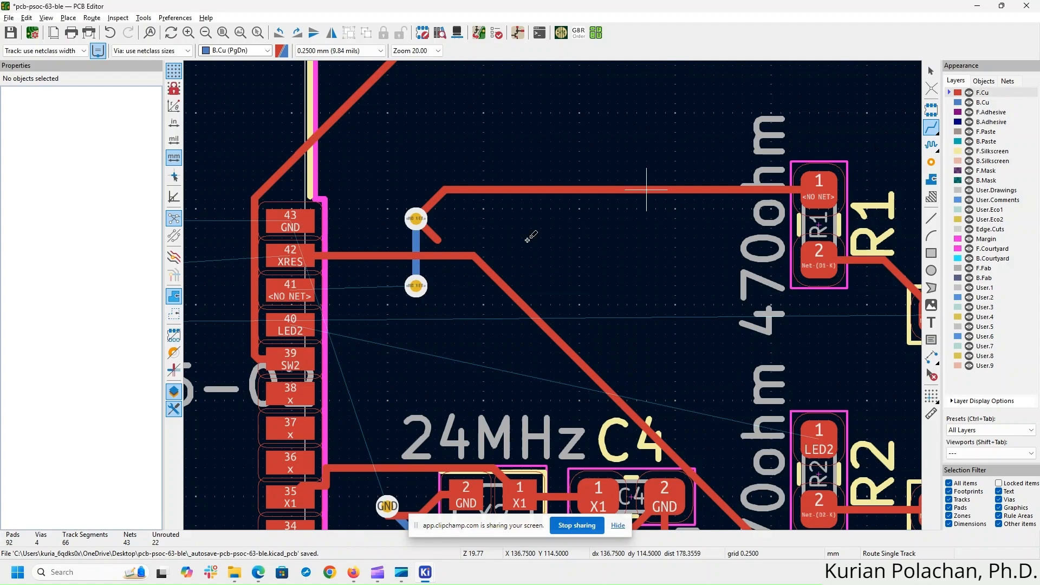
left_click(416, 285)
left_click(310, 286)
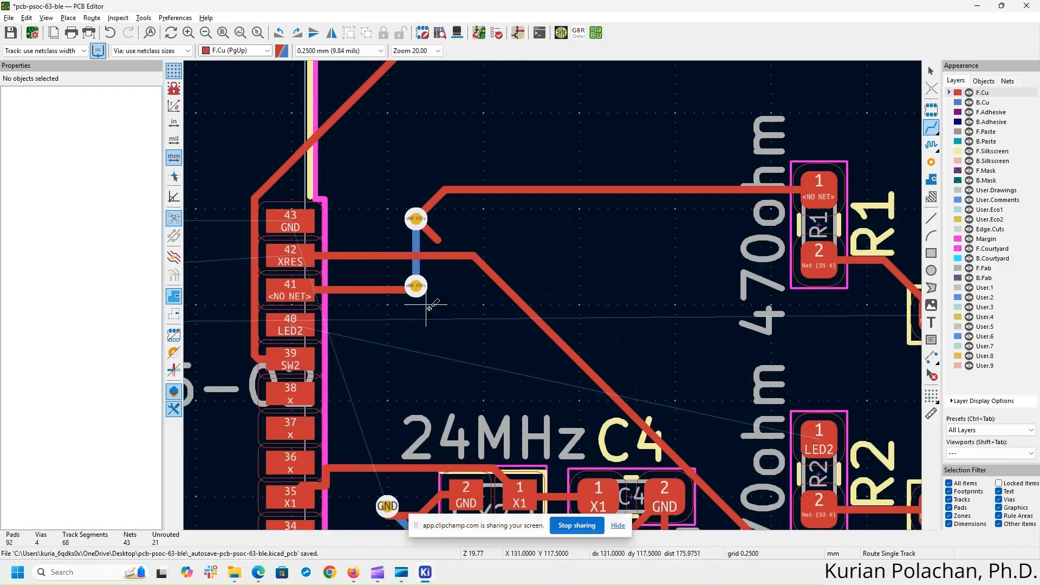
key("Escape")
left_click(437, 241)
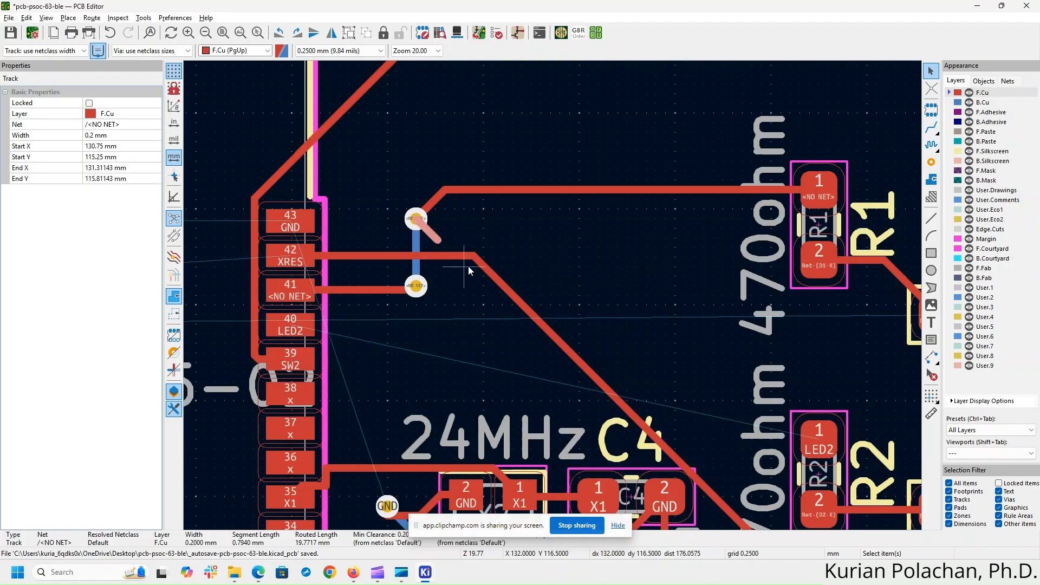
key("Delete")
- Start a new track from D1 pad 2
scroll(553, 296, "down", 1)
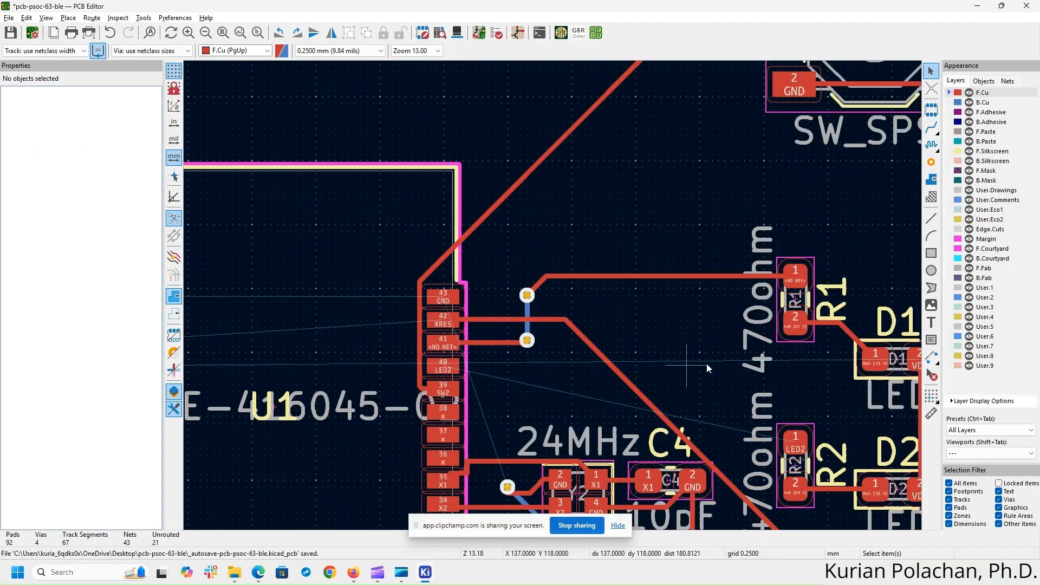
scroll(596, 279, "down", 1)
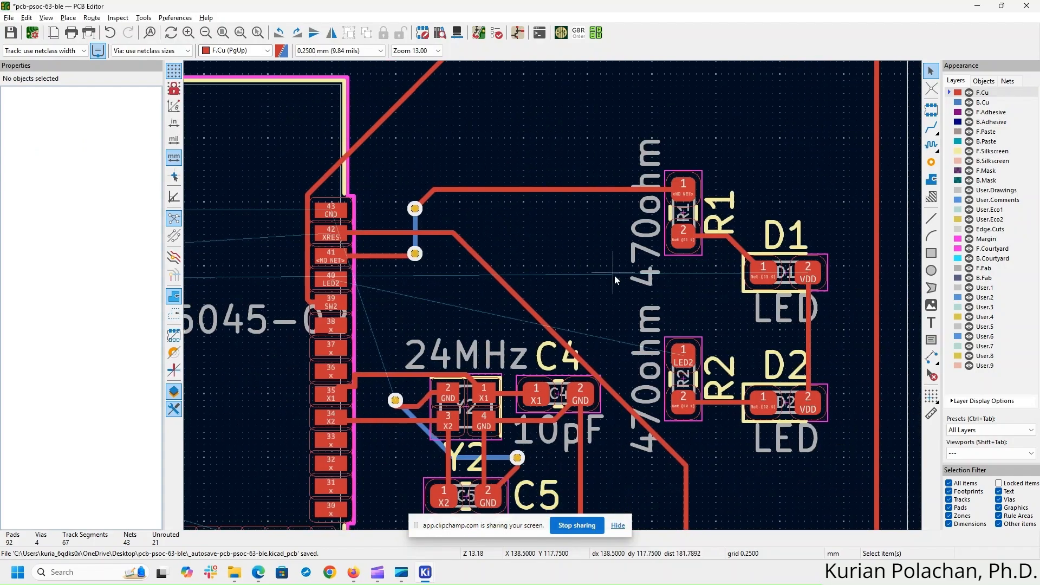
middle_click_drag(685, 287, 728, 222)
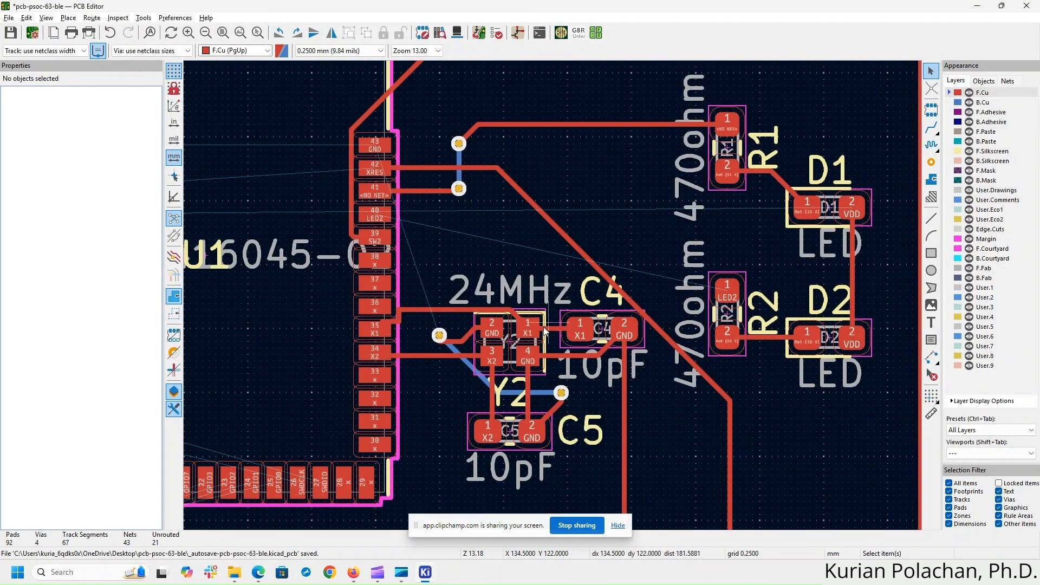
scroll(544, 332, "down", 1)
middle_click_drag(580, 230, 678, 300)
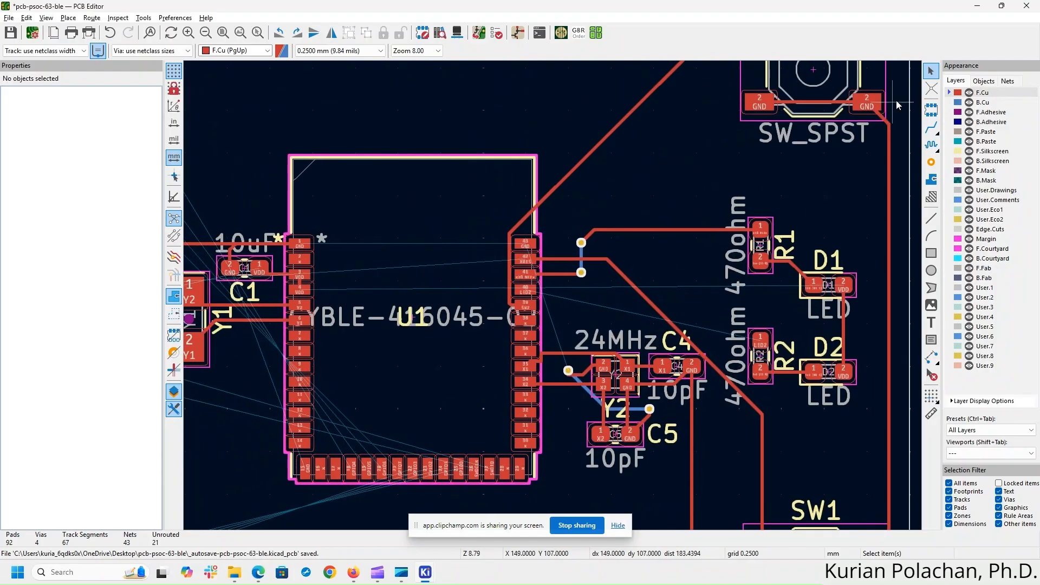
left_click(931, 128)
left_click(847, 286)
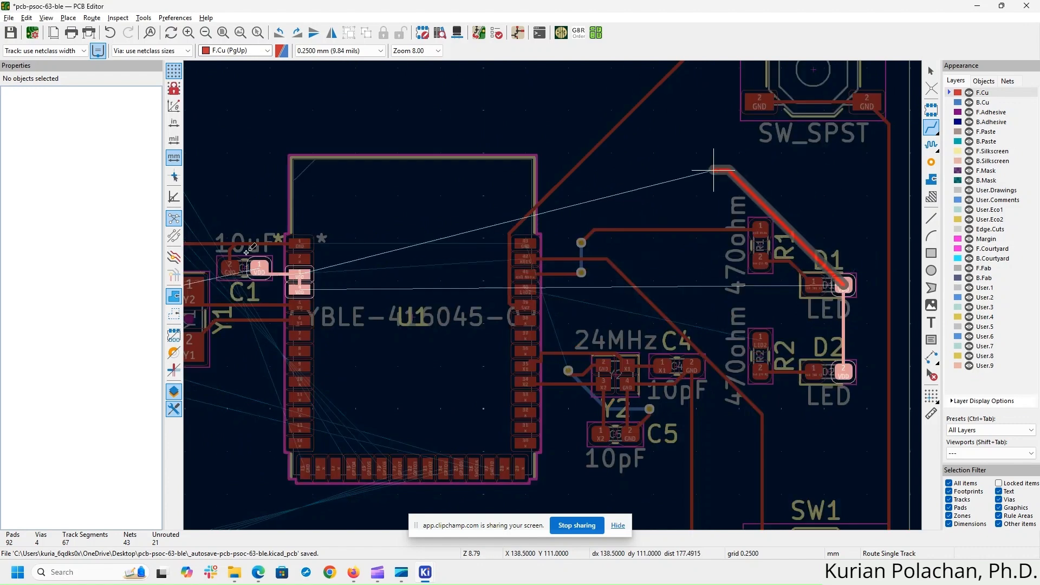
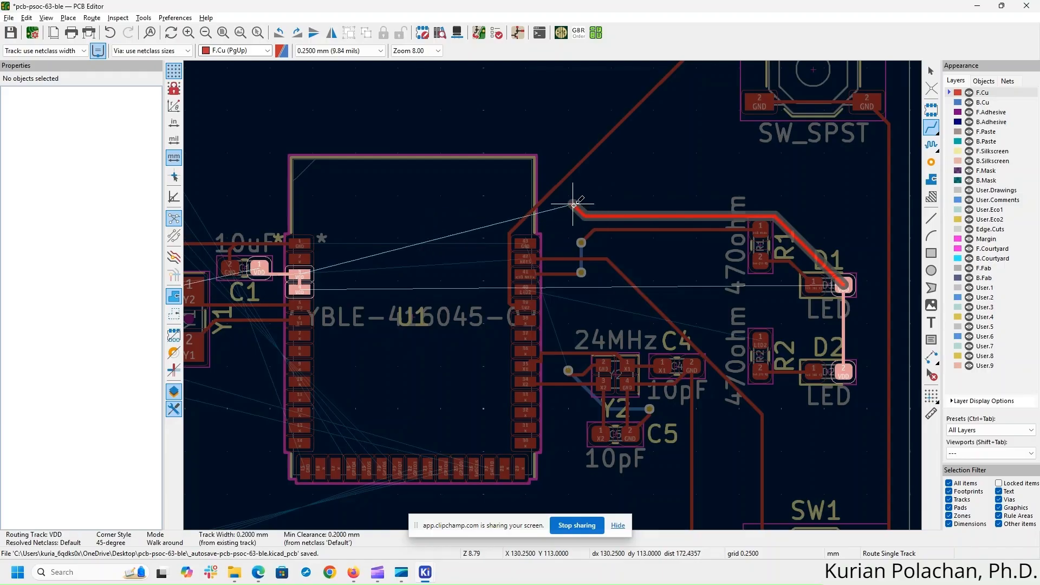
- Finish and commit the VDD track at its current end
right_click(574, 204)
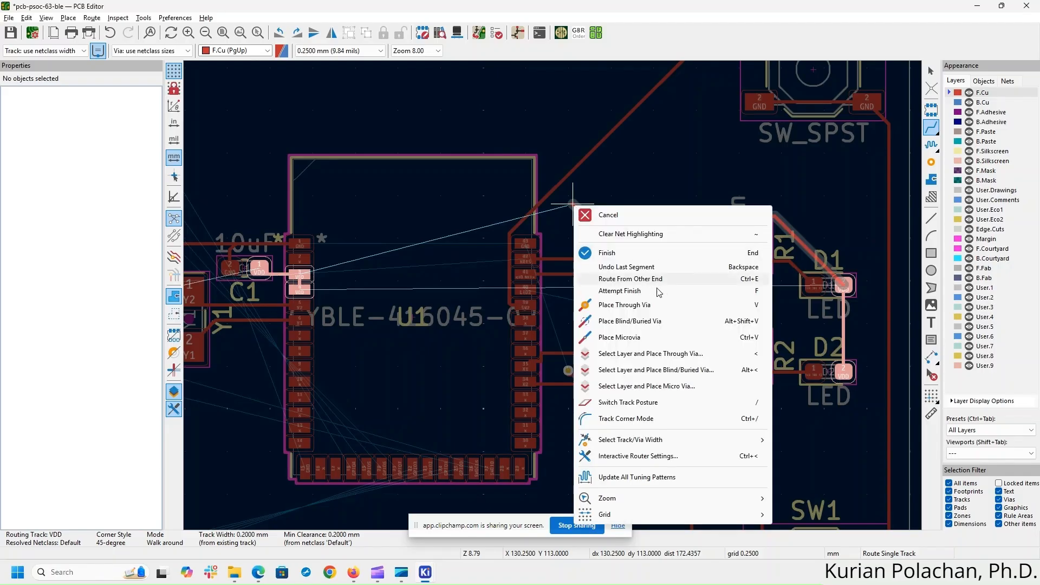
left_click(658, 305)
double_click(572, 203)
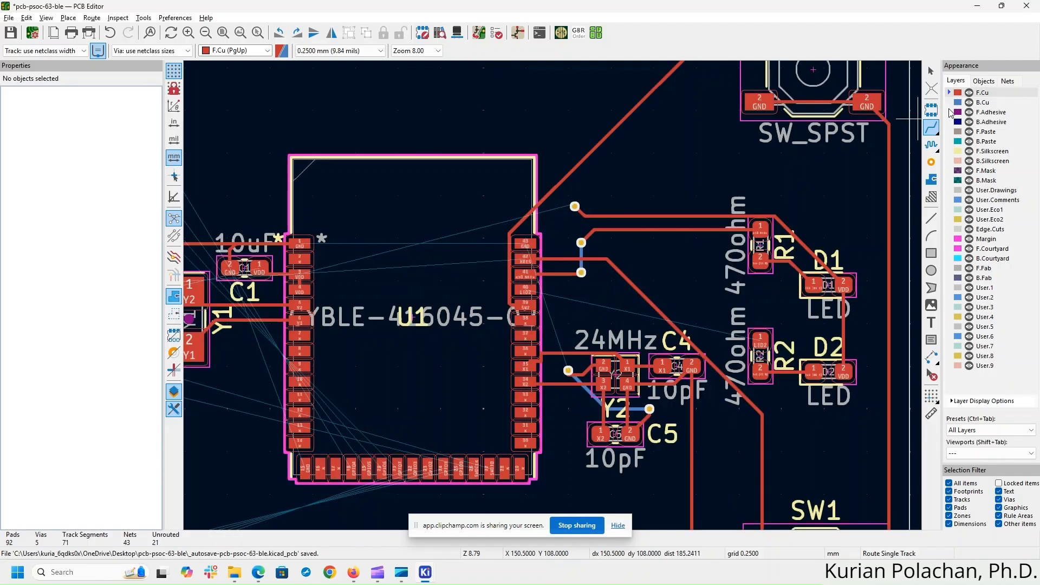
- Run a back-copper VDD track from the via into U1 and drop a through via there
left_click(983, 102)
left_click(575, 206)
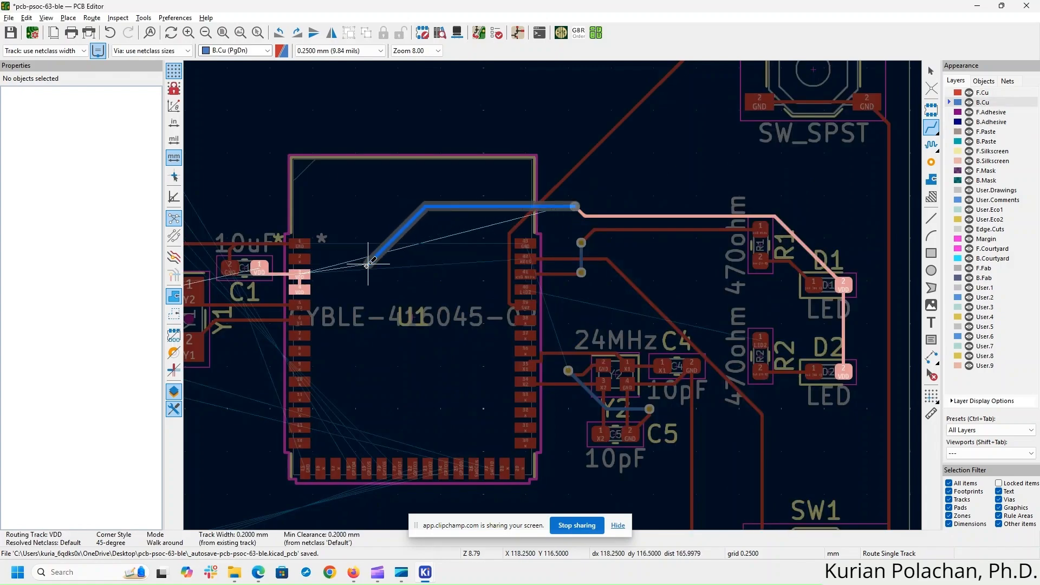
left_click(359, 195)
right_click(359, 195)
left_click(417, 294)
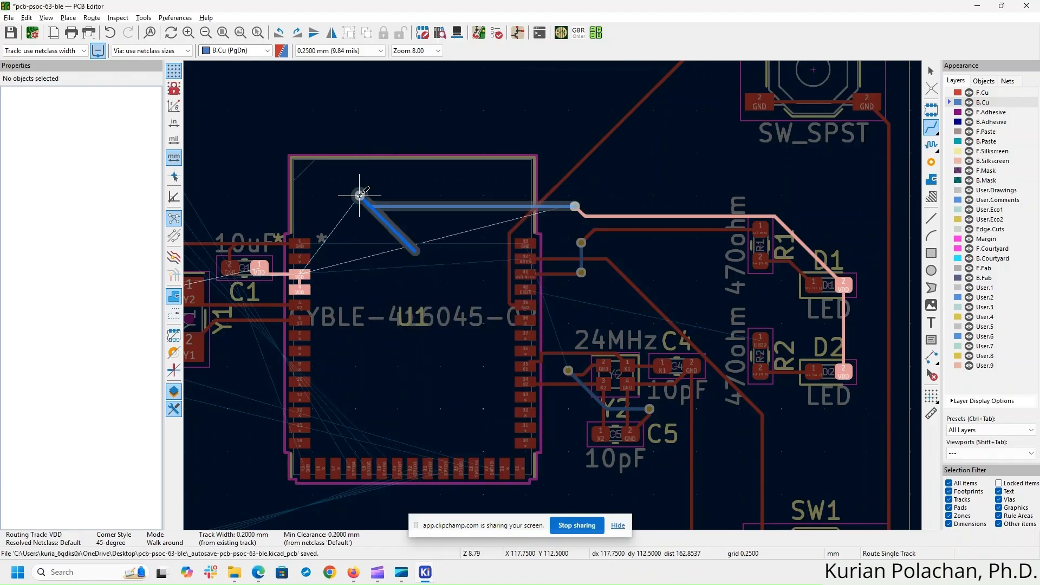
left_click(359, 195)
- Route front copper from the new via to U1 pad 3
left_click(989, 94)
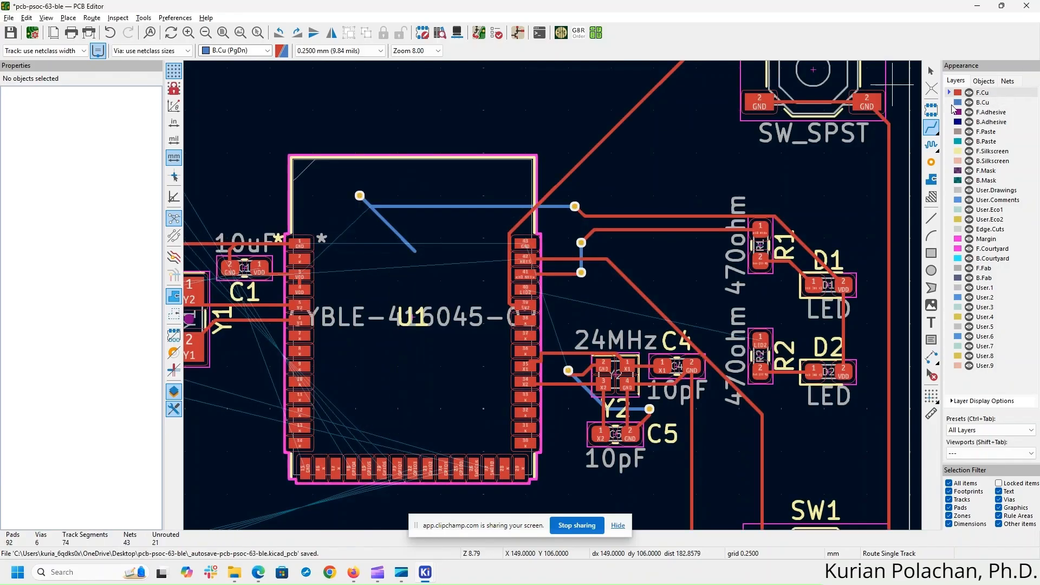
left_click(360, 195)
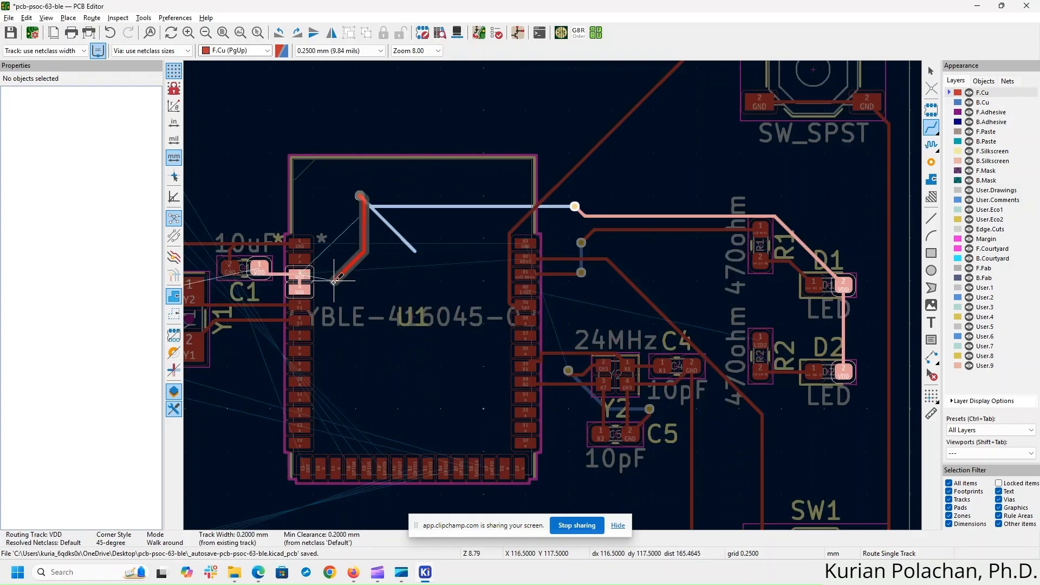
left_click(309, 276)
scroll(609, 295, "down", 5)
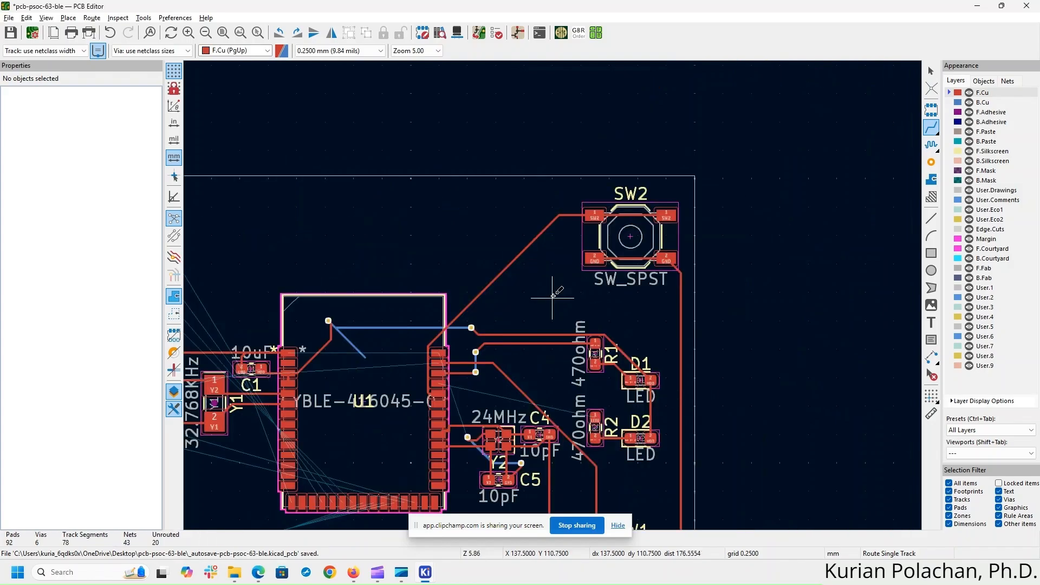
- Route the SWDIO track on front copper from J1 pad 1 to U1
scroll(903, 254, "up", 2)
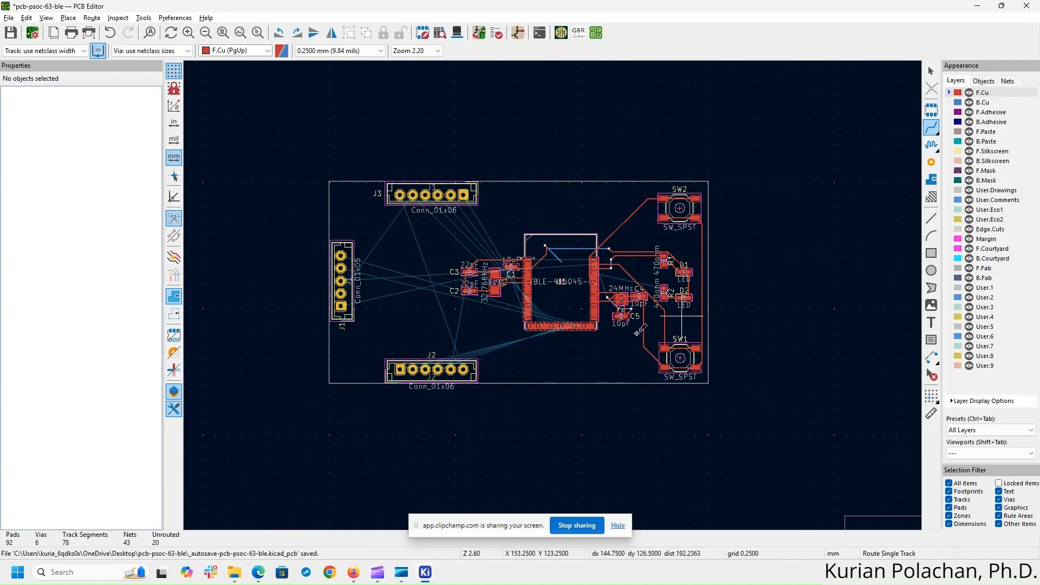
scroll(458, 373, "up", 2)
middle_click_drag(481, 230, 412, 312)
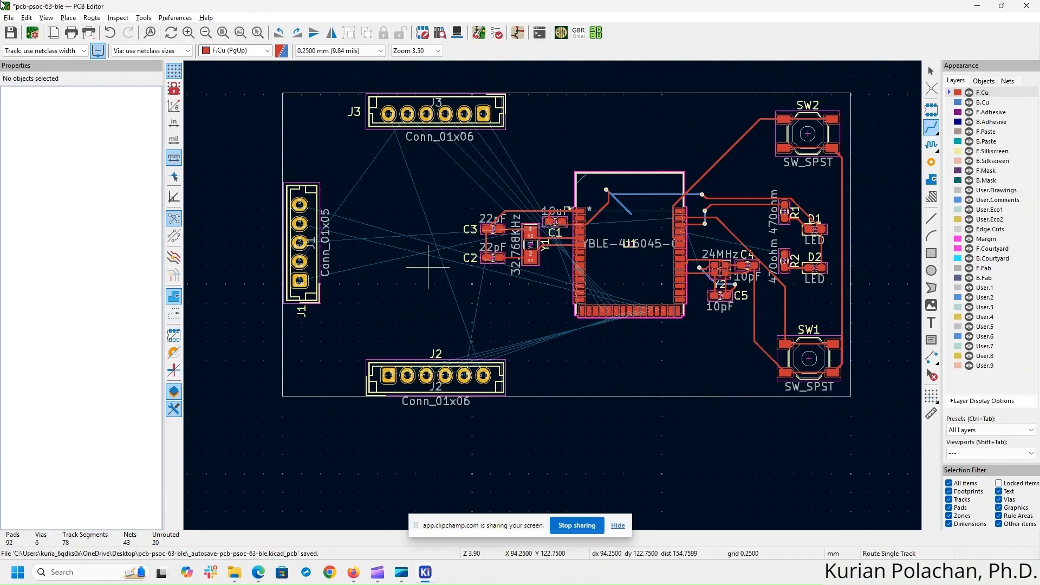
scroll(303, 311, "up", 1)
middle_click_drag(608, 301, 319, 326)
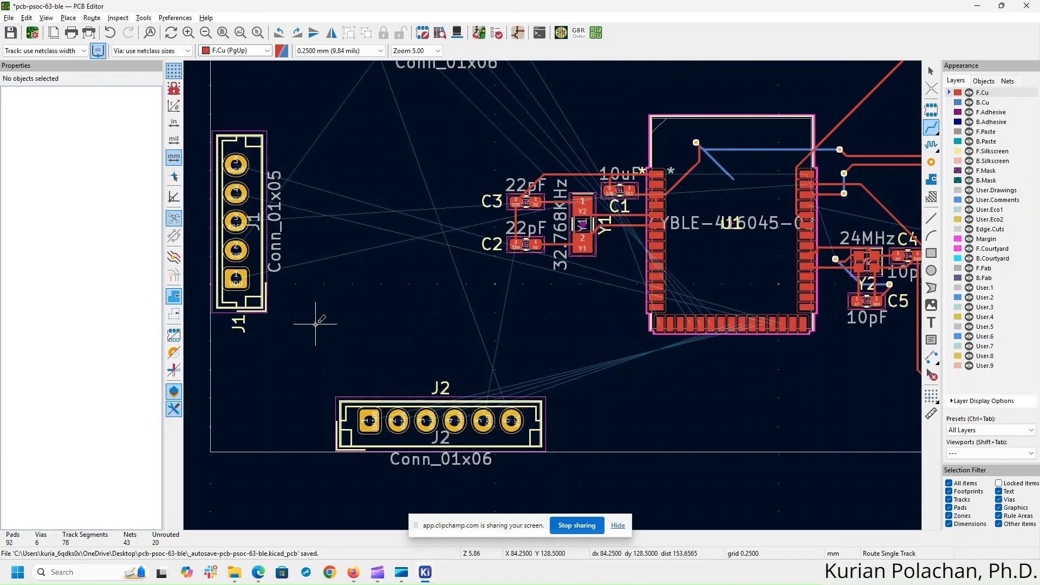
scroll(271, 223, "up", 1)
middle_click_drag(740, 397, 483, 335)
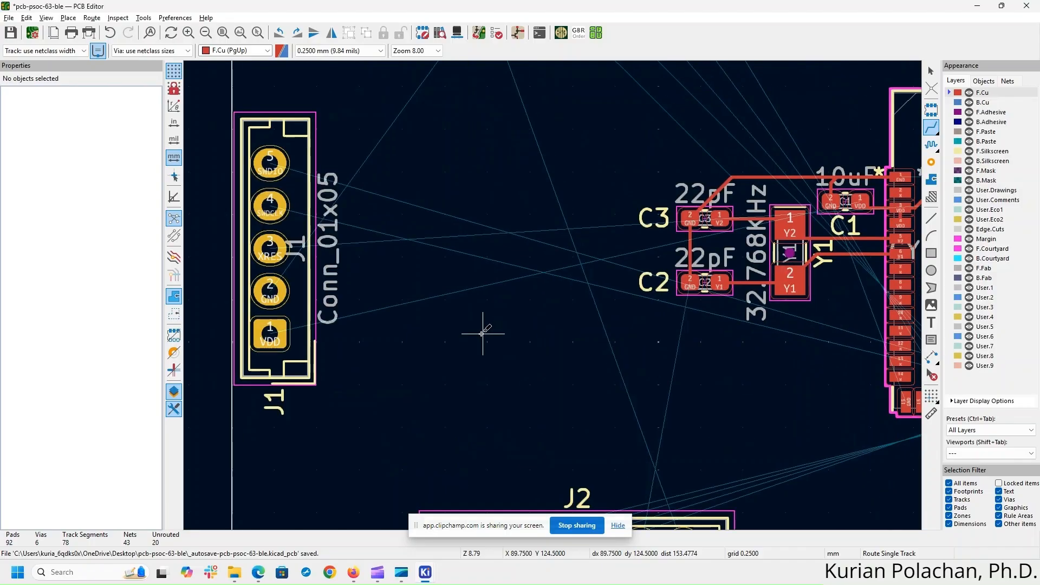
scroll(557, 293, "down", 1)
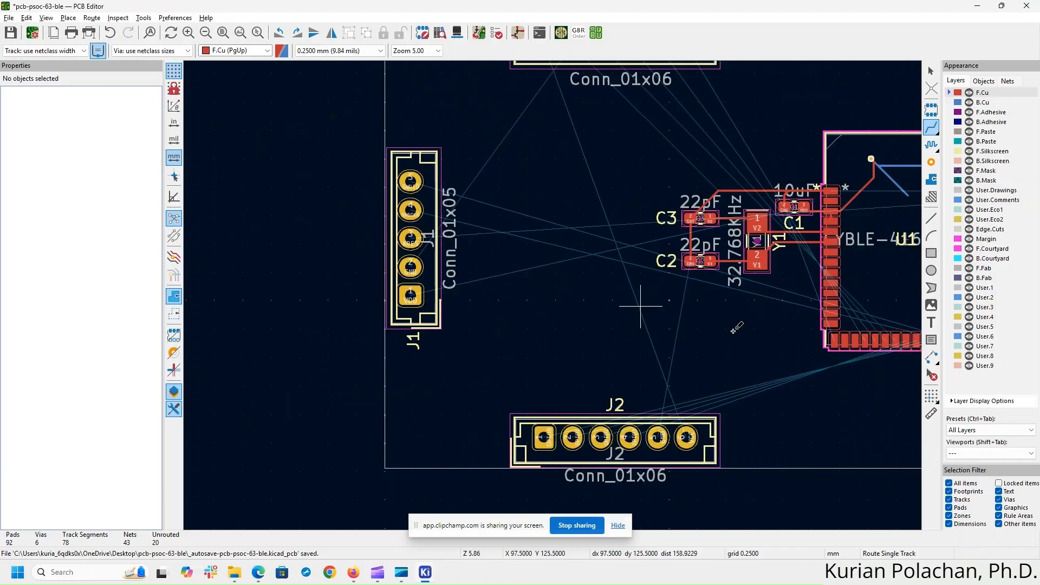
left_click(933, 127)
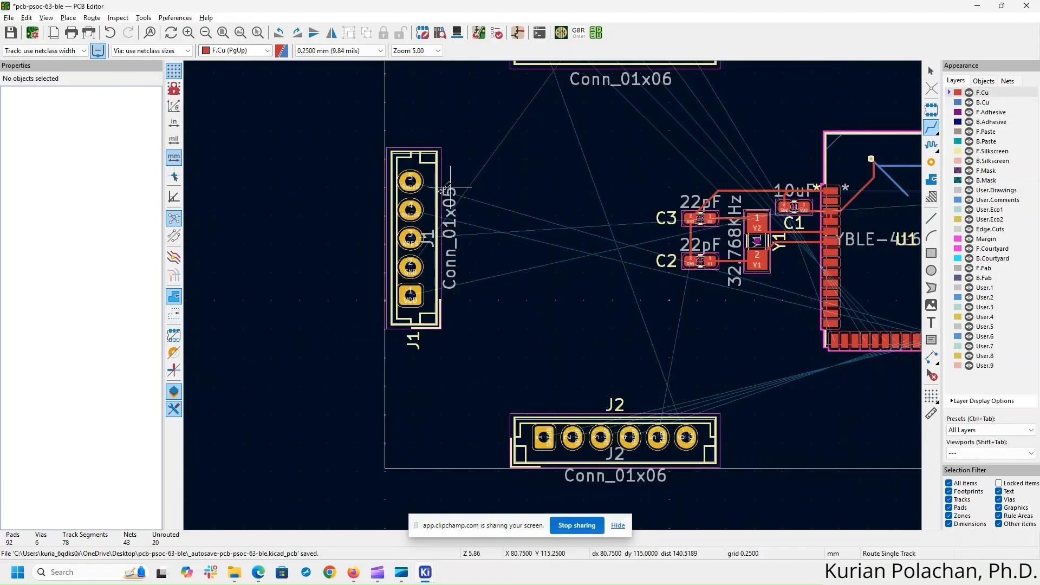
left_click(411, 181)
scroll(819, 389, "down", 2)
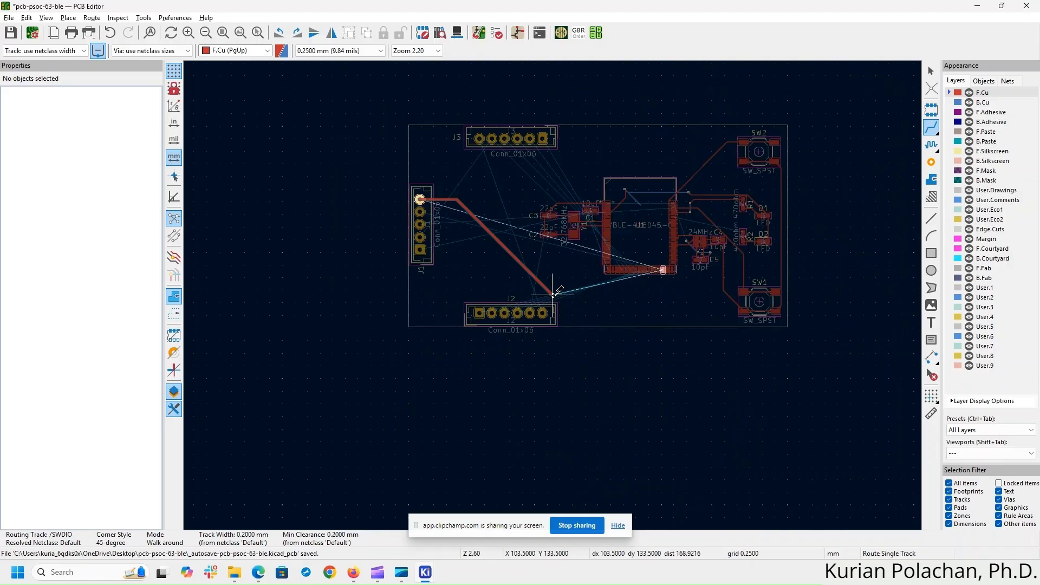
left_click(663, 270)
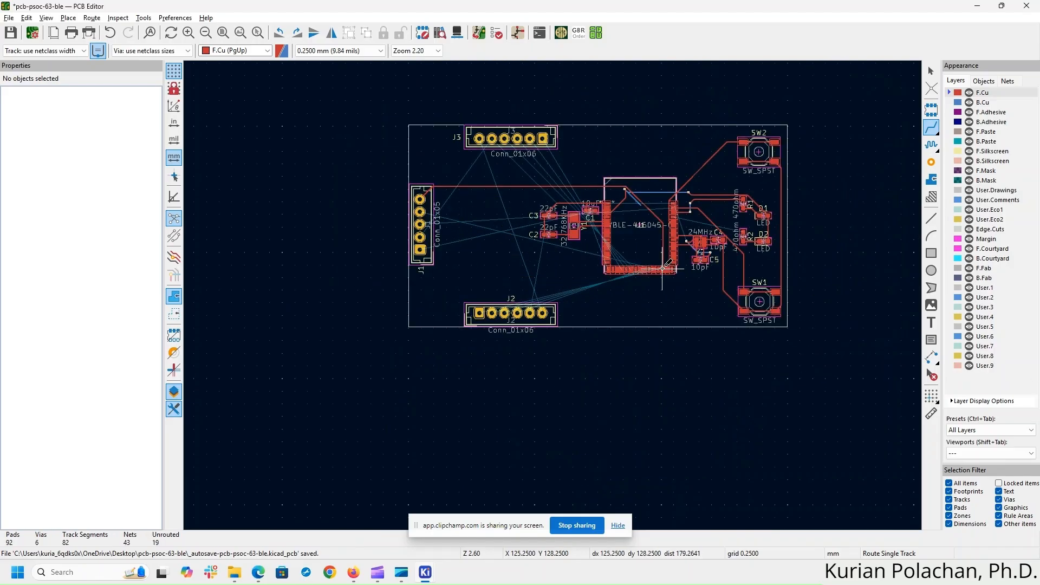
- Route the SWDCLK track from J1 pad 2 to U1, then start XRES from pad 3
left_click(440, 211)
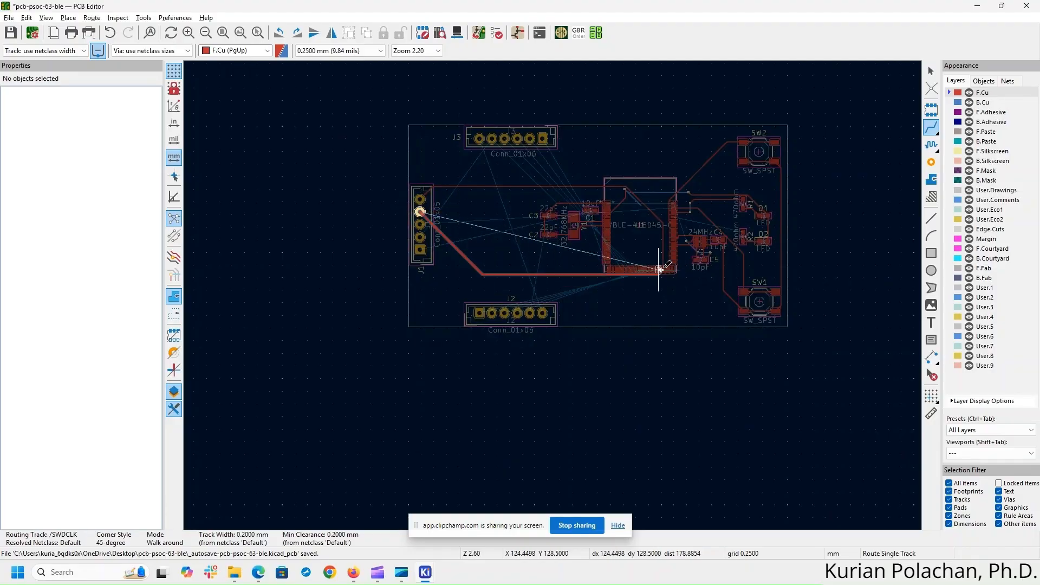
left_click(660, 270)
left_click(420, 224)
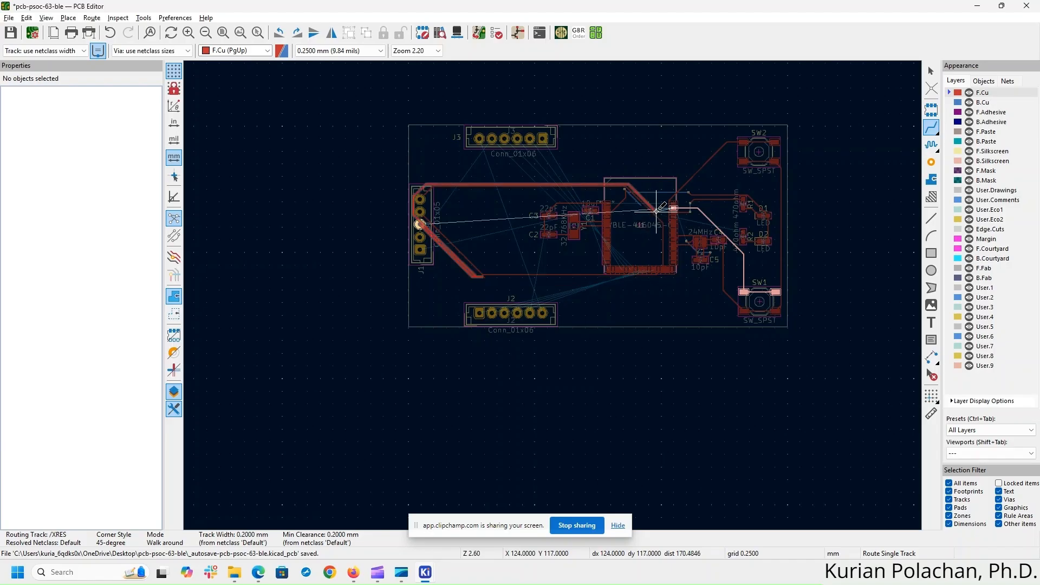
- Fix the XRES track just short of U1 pad 42, then select the vertical SW2 track by pad 39
scroll(657, 211, "up", 5)
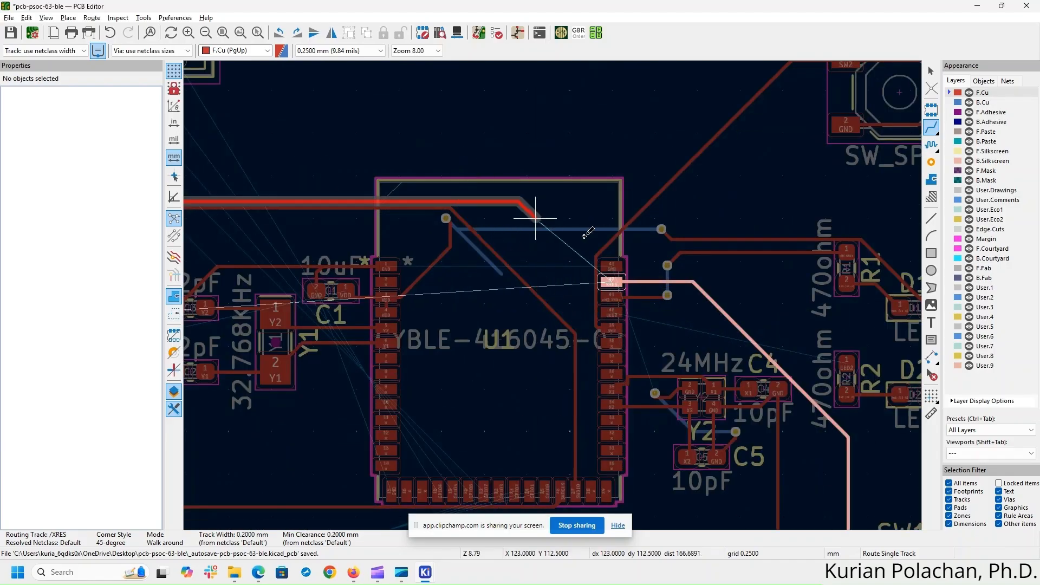
double_click(561, 282)
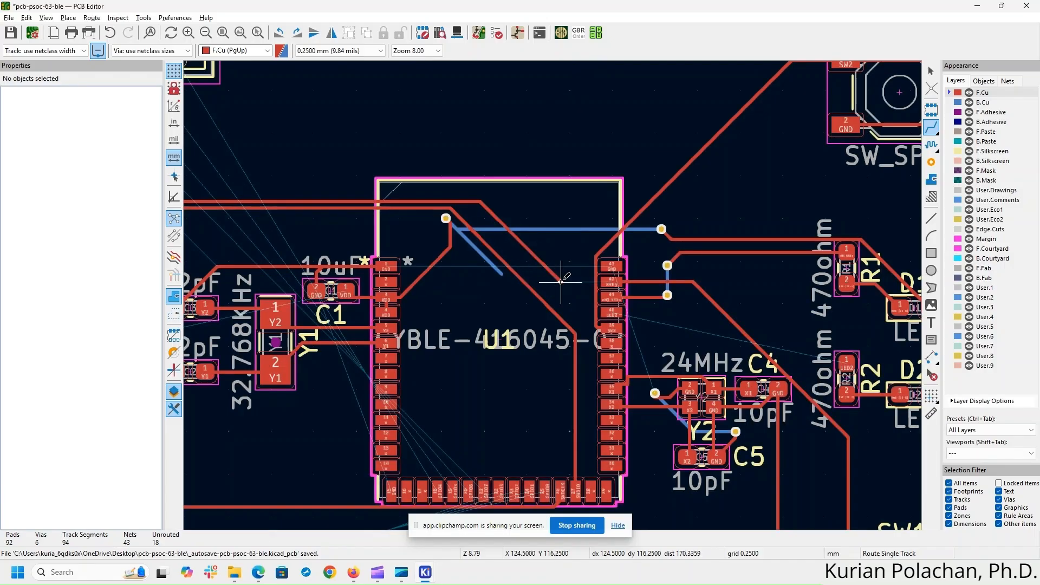
scroll(558, 285, "up", 3)
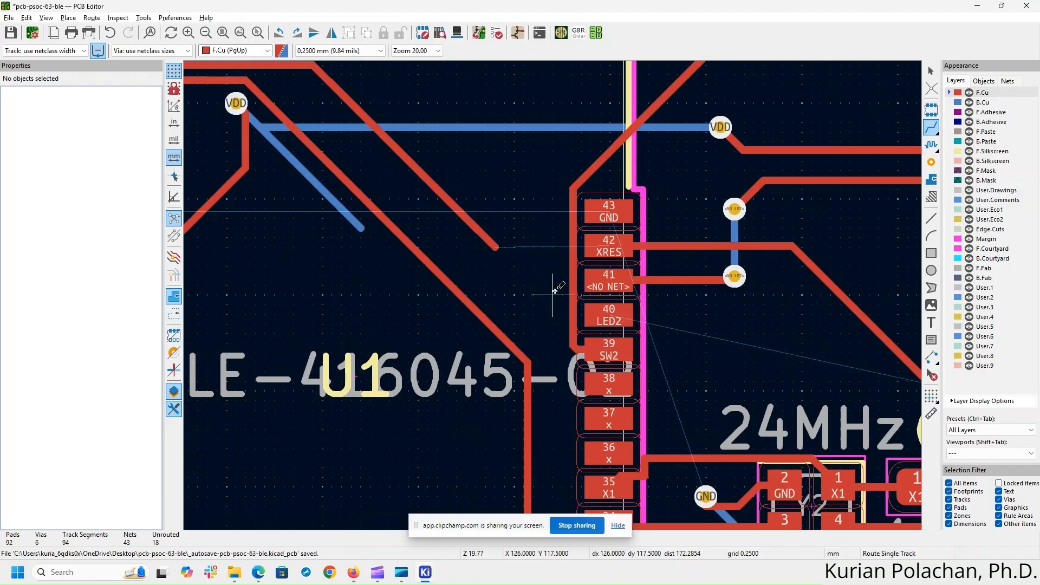
scroll(553, 292, "down", 4)
scroll(554, 292, "up", 3)
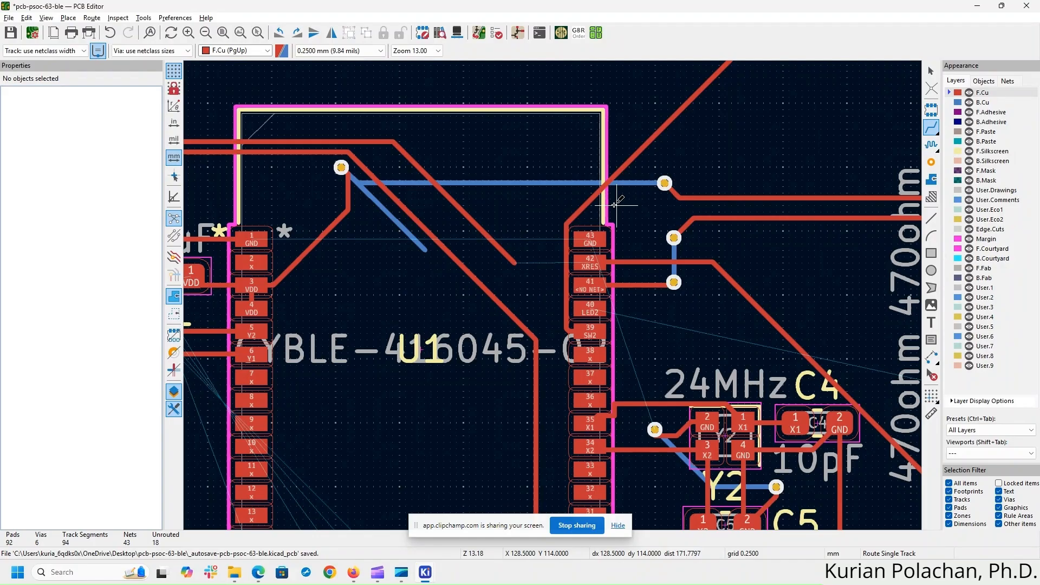
key("Escape")
left_click(566, 295)
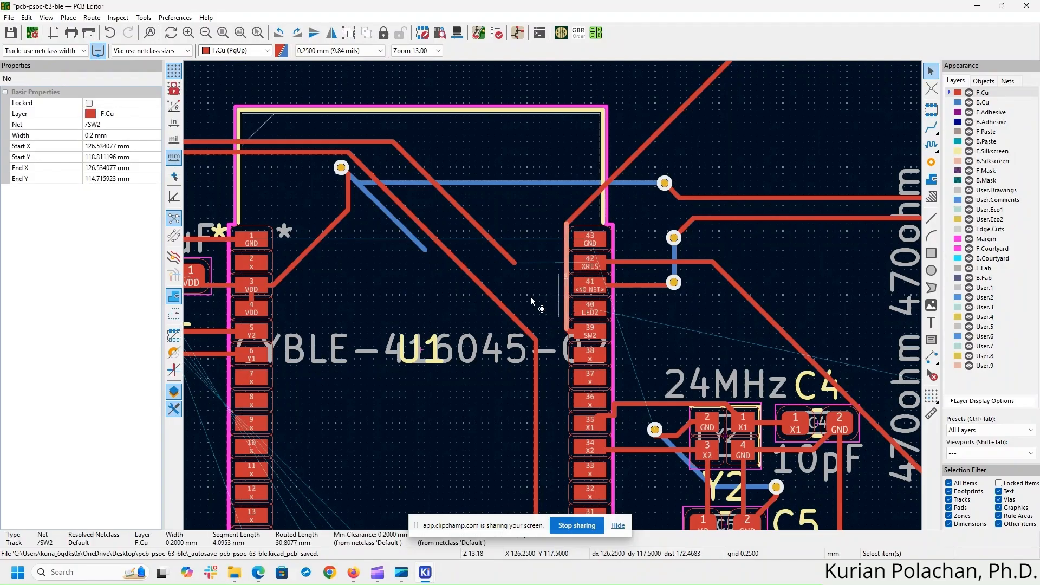
- Shift the vertical and diagonal SW2 track segments further left and up
left_click_drag(531, 297, 525, 297)
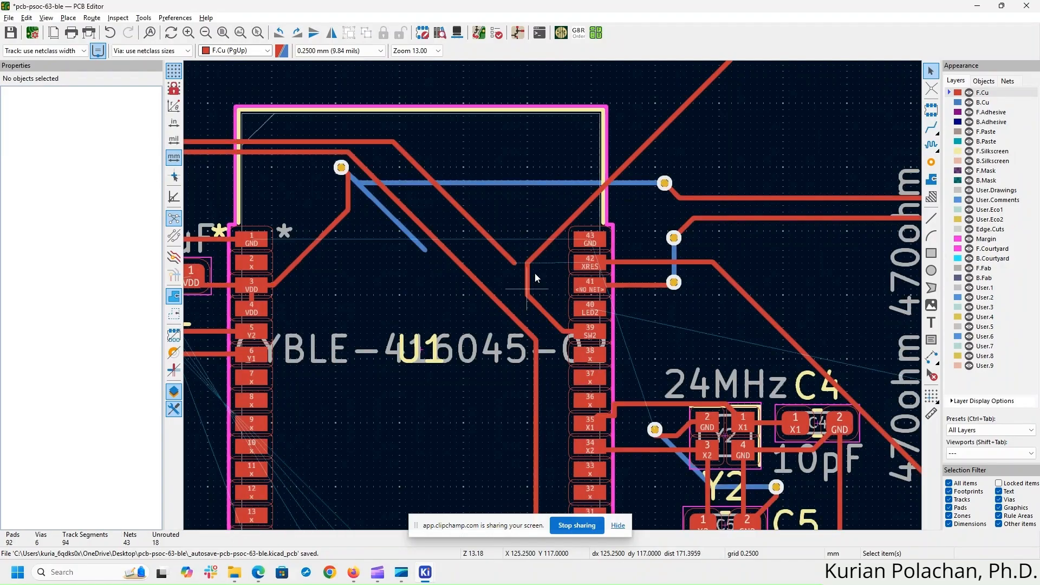
left_click(546, 245)
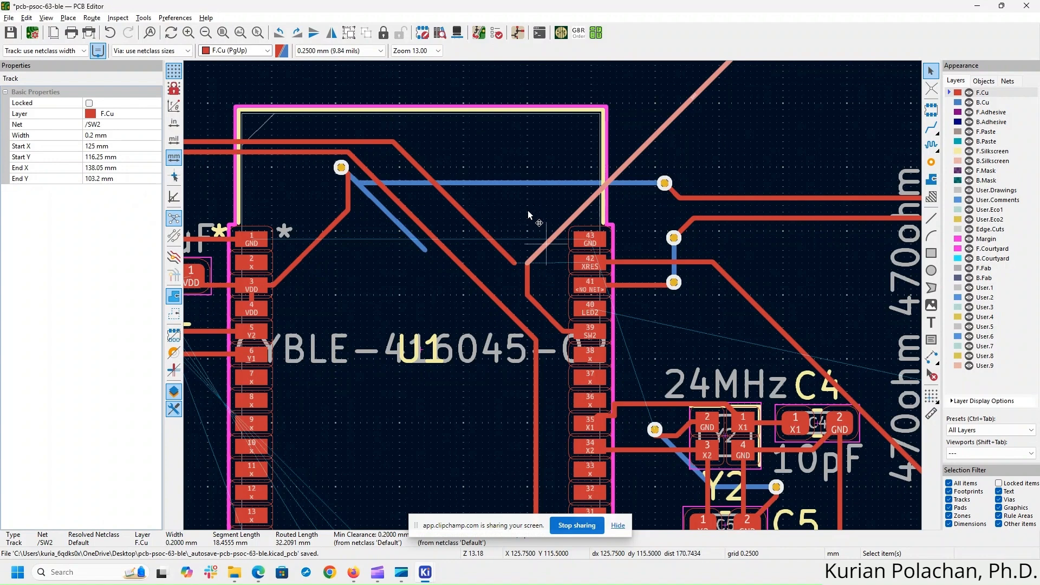
key("e")
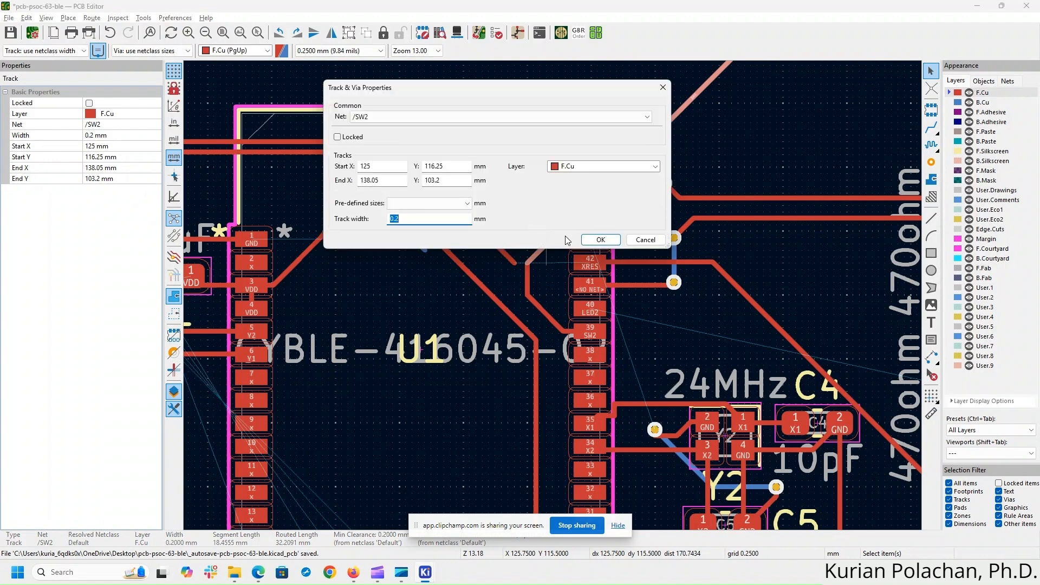
left_click(635, 243)
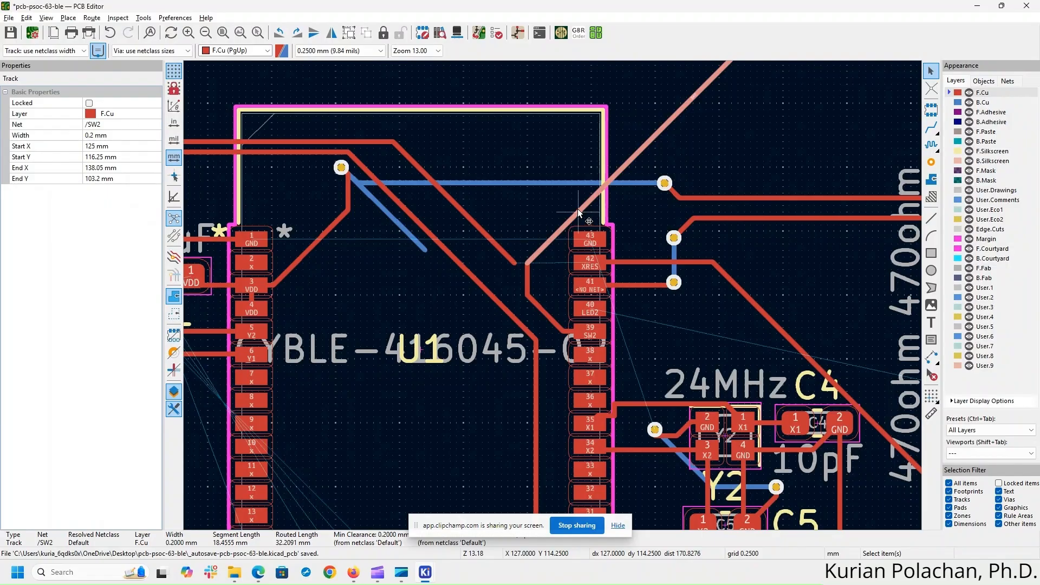
left_click_drag(580, 210, 529, 151)
- Pull the XRES track's diagonal end back up-left
left_click(495, 252)
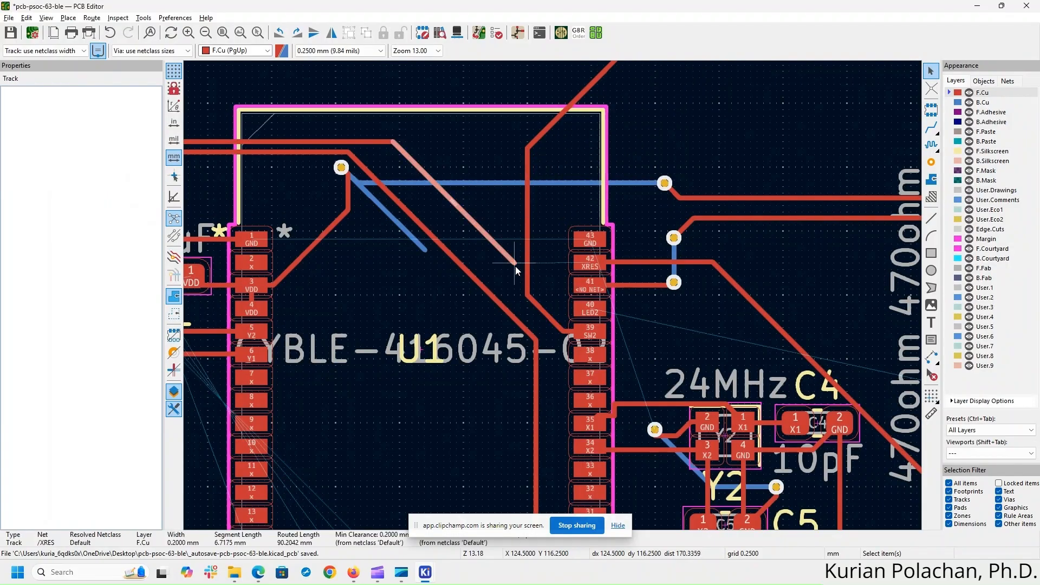
left_click_drag(494, 252, 488, 233)
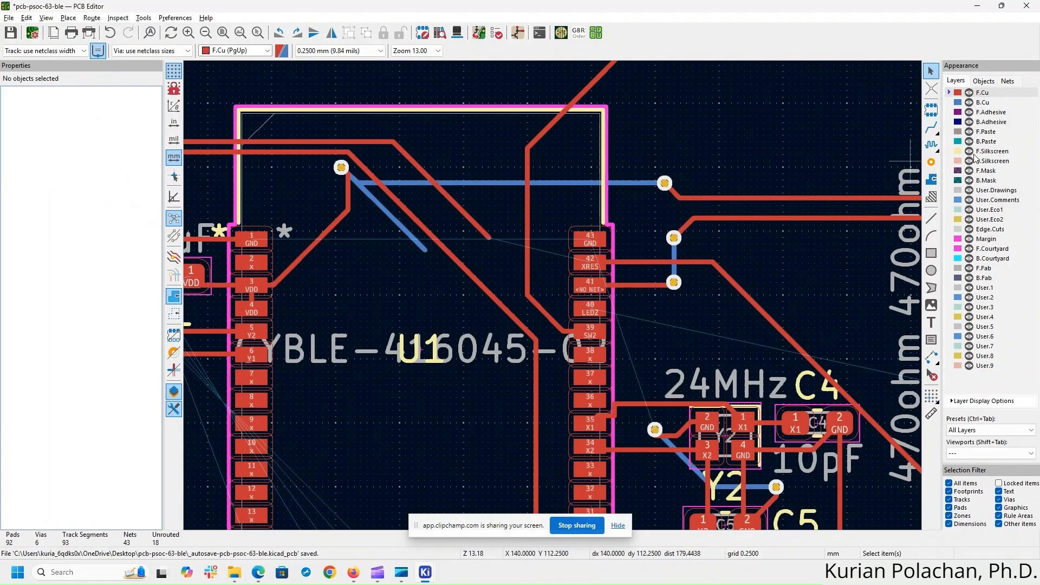
left_click(932, 126)
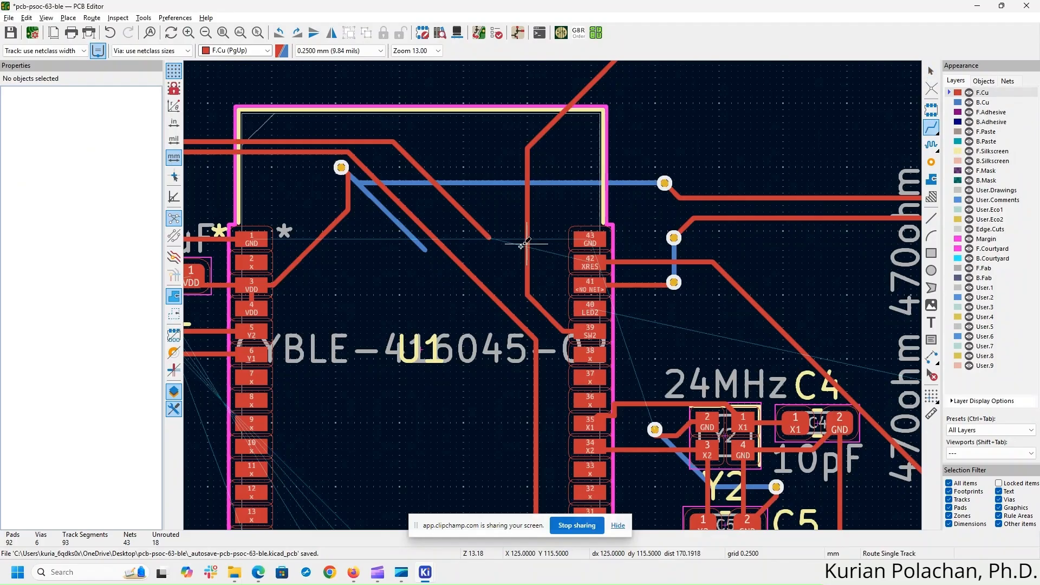
- Drop the XRES track through a new via and connect it to pad 42 on front copper
left_click(489, 239)
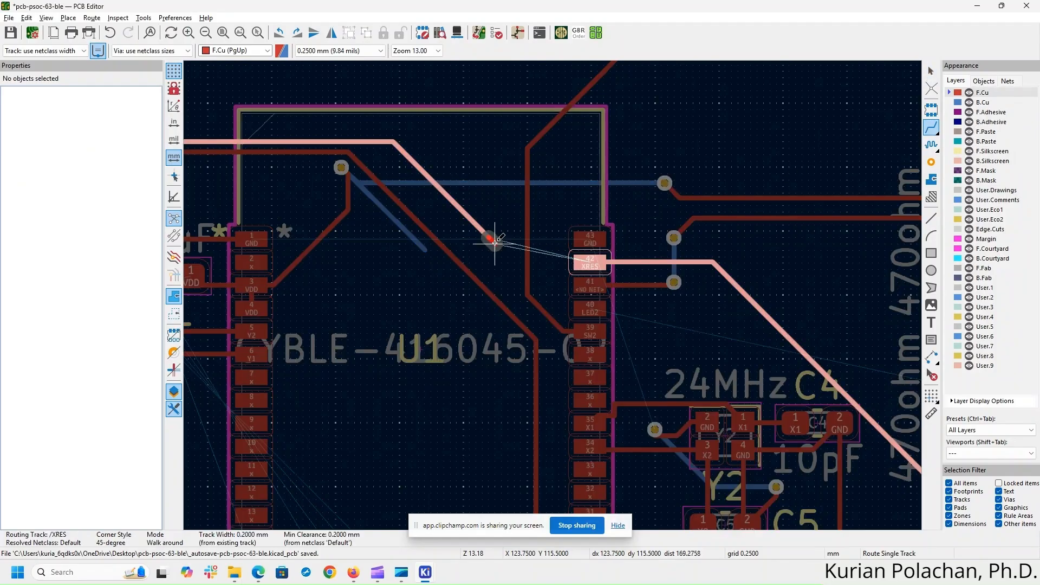
right_click(495, 243)
key("Page_Down")
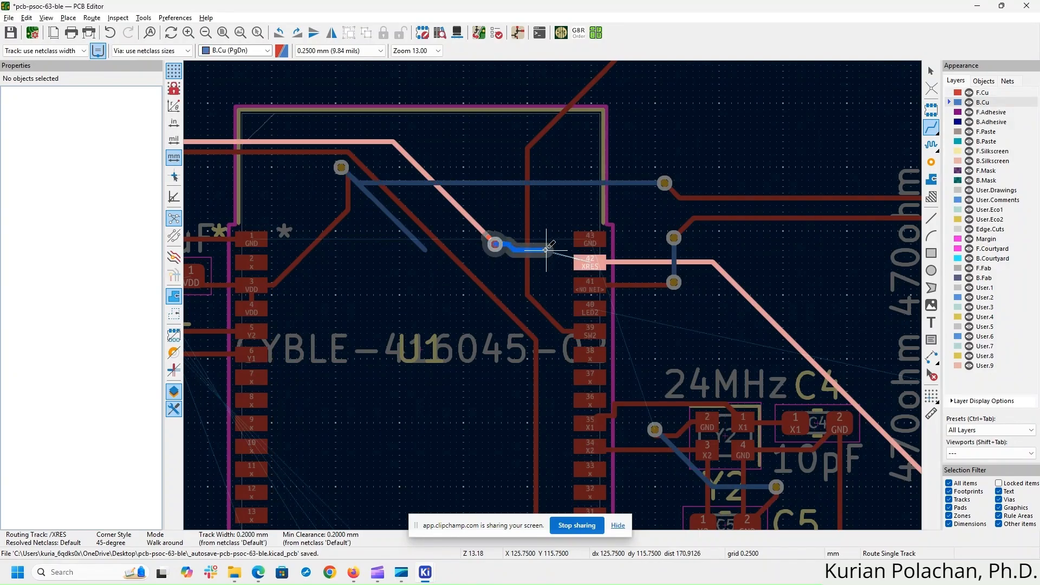
right_click(547, 242)
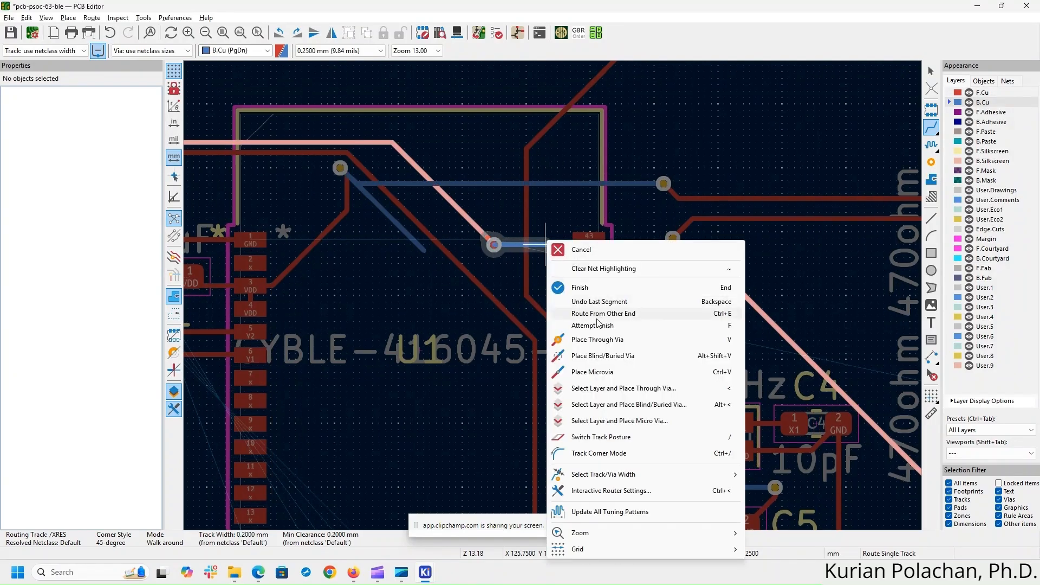
left_click(598, 340)
key("Escape")
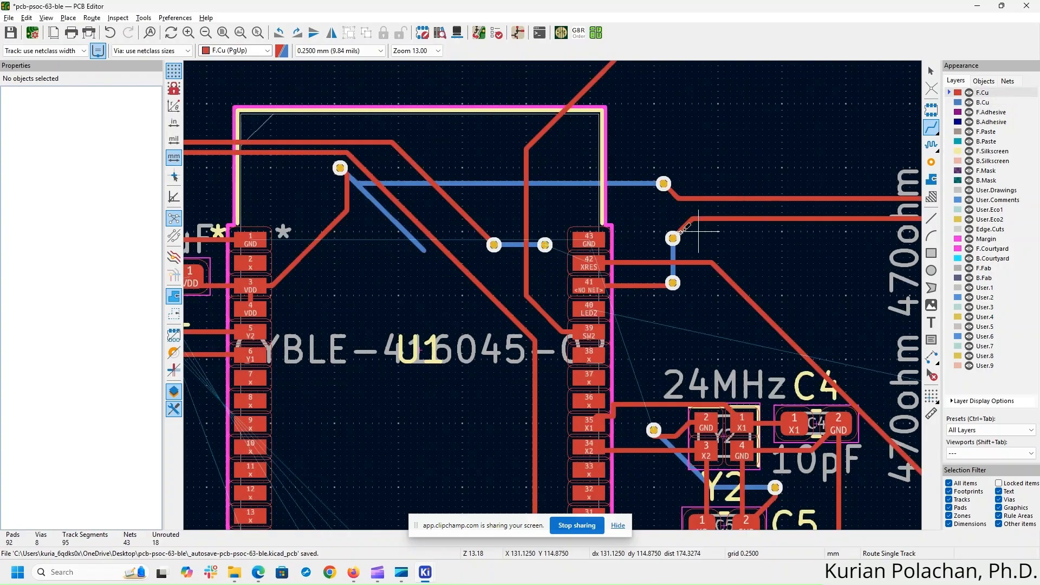
left_click(546, 244)
left_click(590, 264)
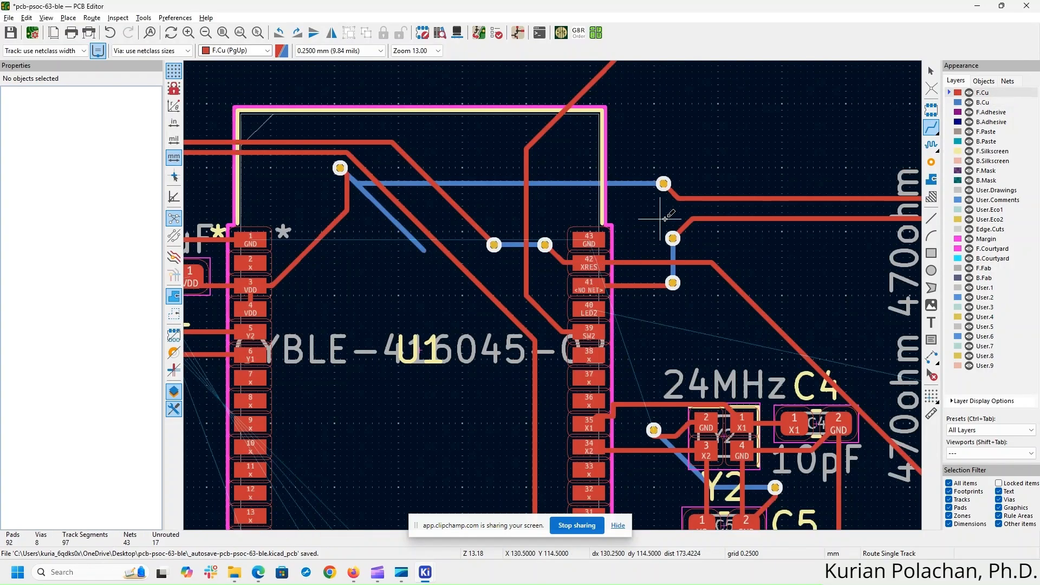
key("Escape")
- Delete the dangling back-copper stub inside U1 and recentre the board
scroll(710, 145, "down", 3)
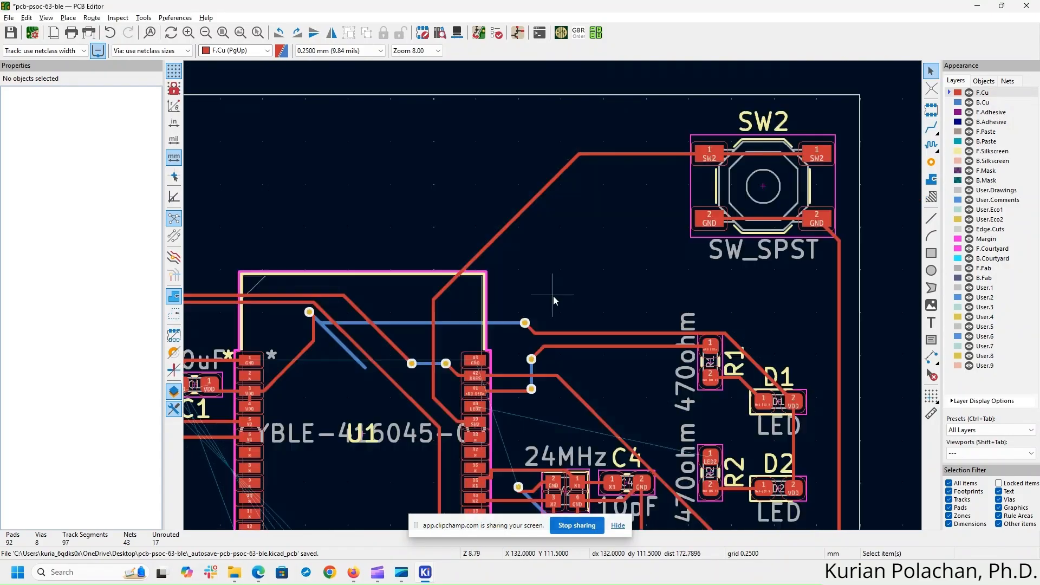
middle_click_drag(559, 286, 715, 218)
scroll(553, 296, "up", 3)
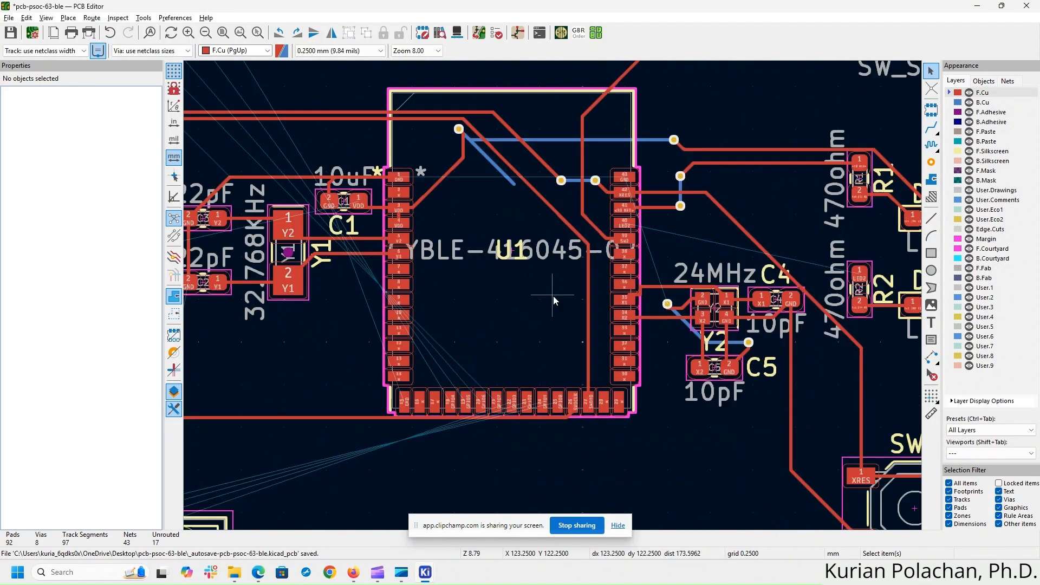
scroll(561, 283, "up", 2)
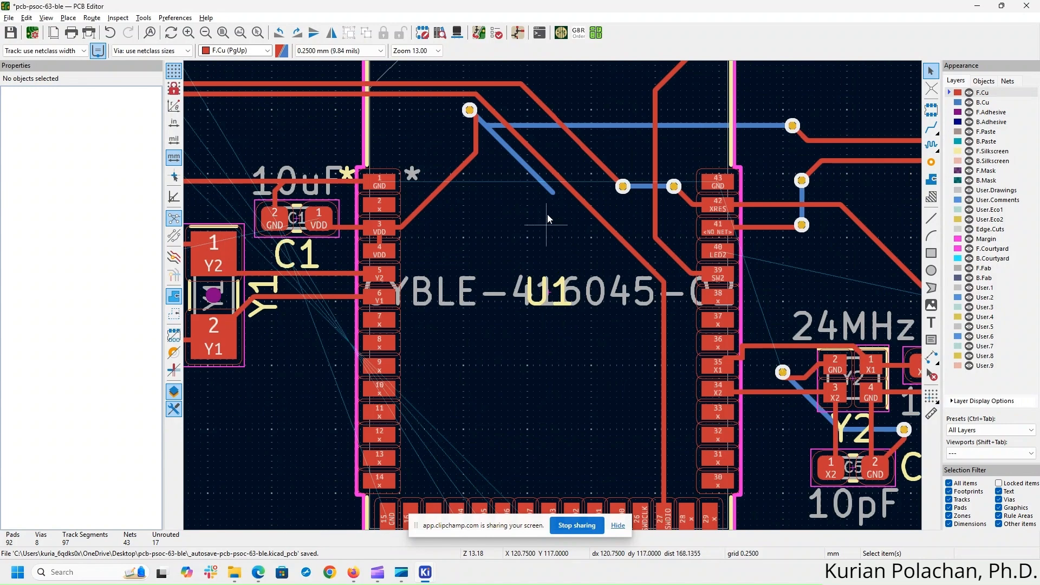
left_click(543, 184)
key("Delete")
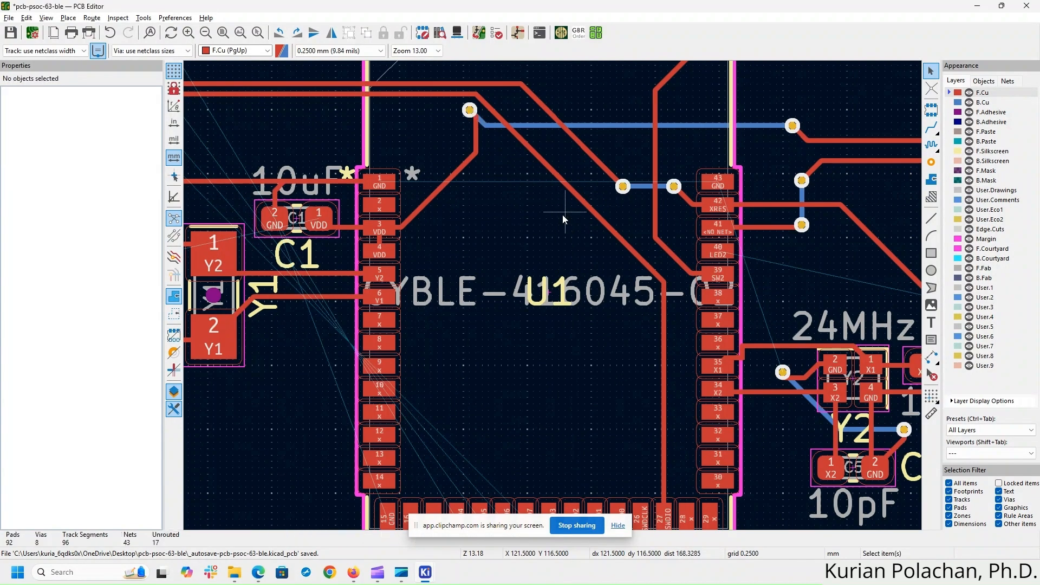
scroll(562, 214, "down", 3)
middle_click_drag(478, 368, 560, 284)
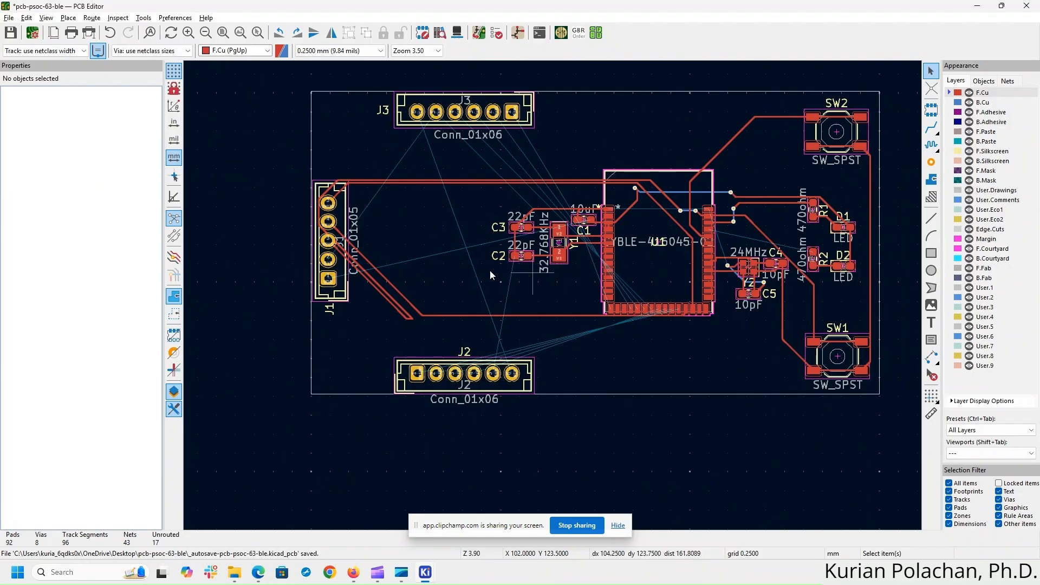
scroll(439, 261, "up", 3)
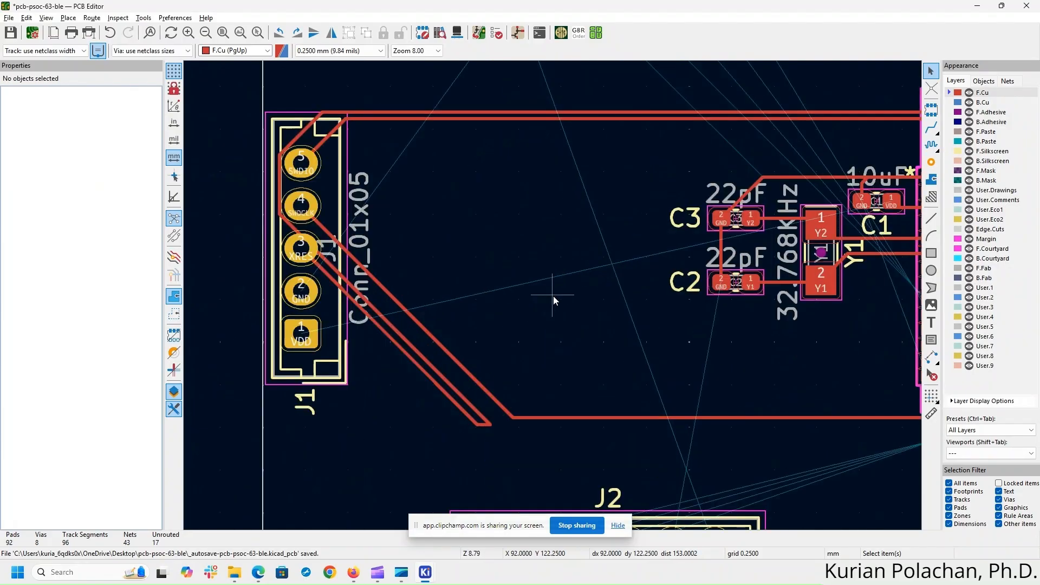
middle_click_drag(436, 445, 366, 311)
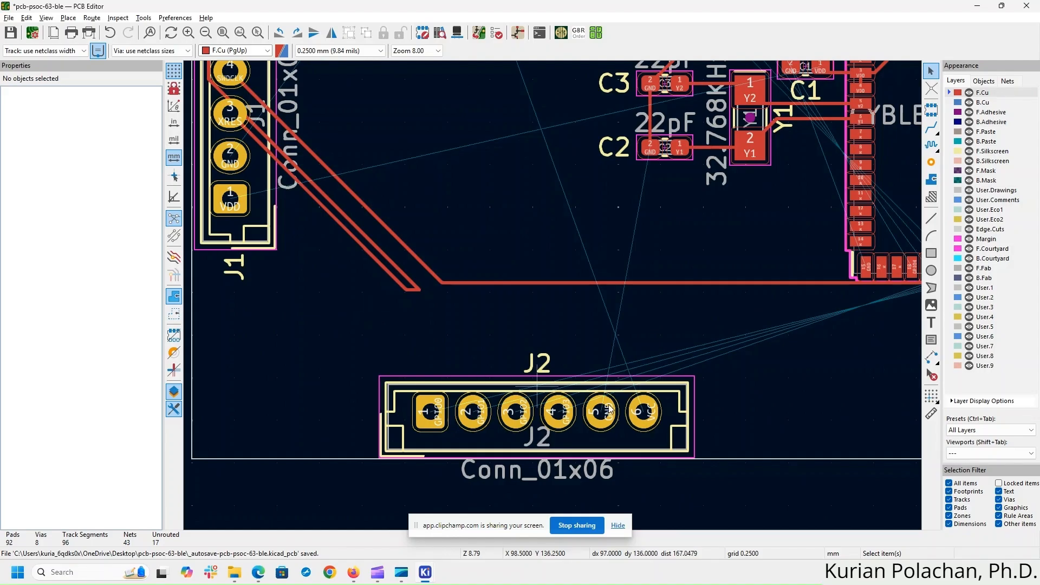
left_click(932, 126)
left_click(230, 198)
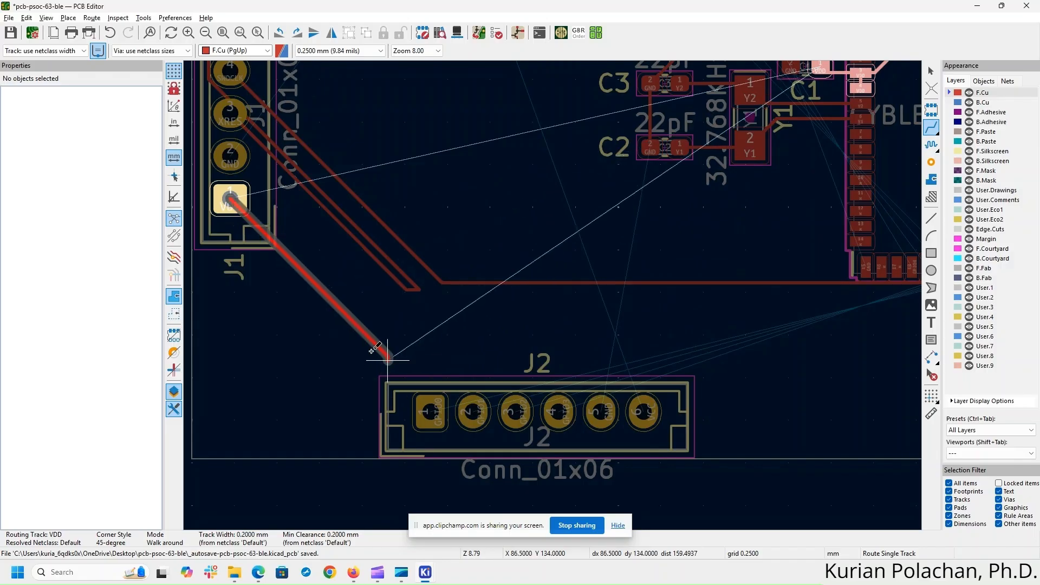
key("Escape")
key("Escape")
scroll(667, 284, "down", 5)
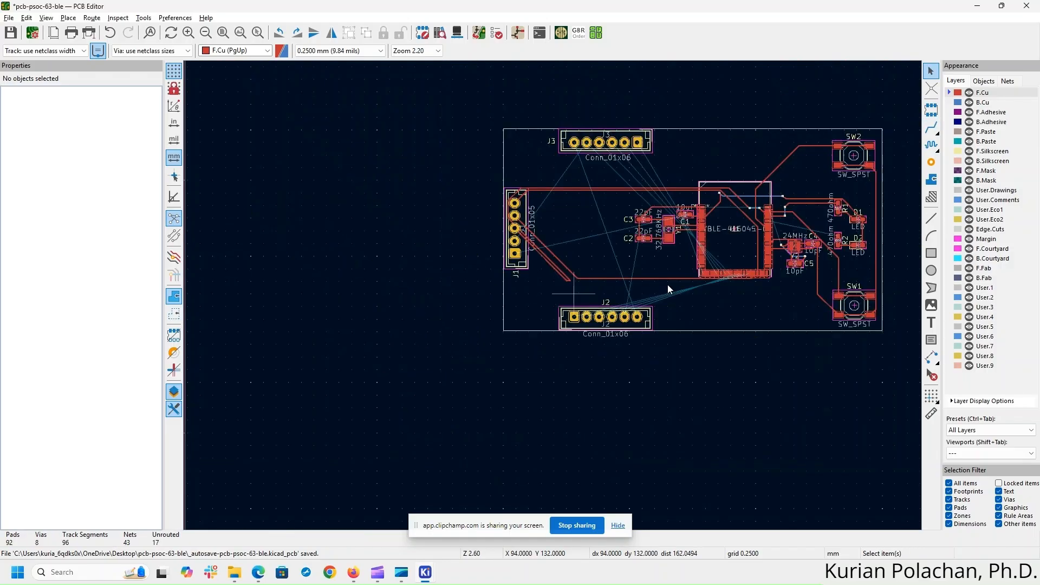
middle_click_drag(785, 338, 644, 395)
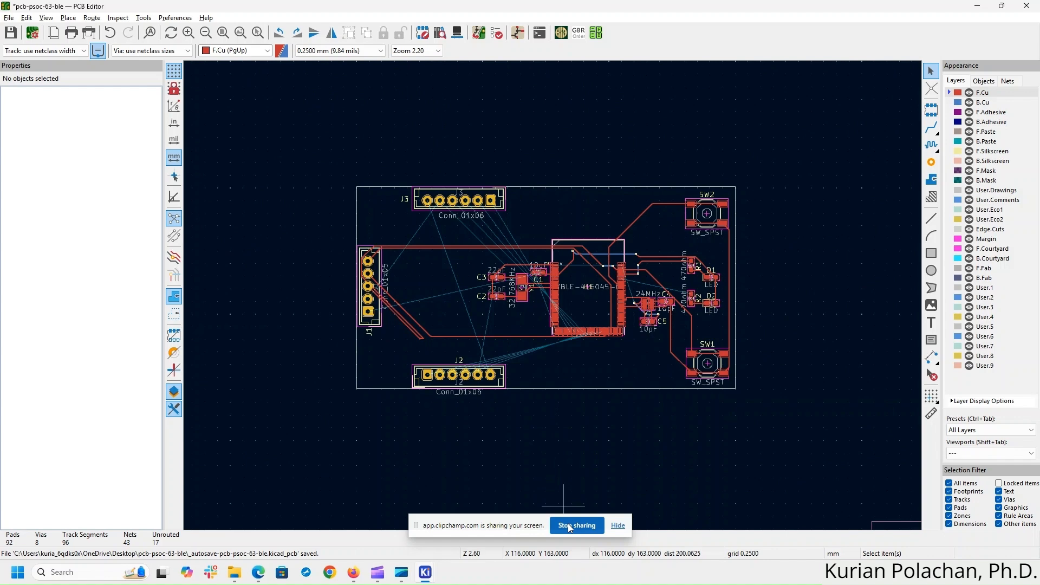
scroll(553, 296, "up", 5)
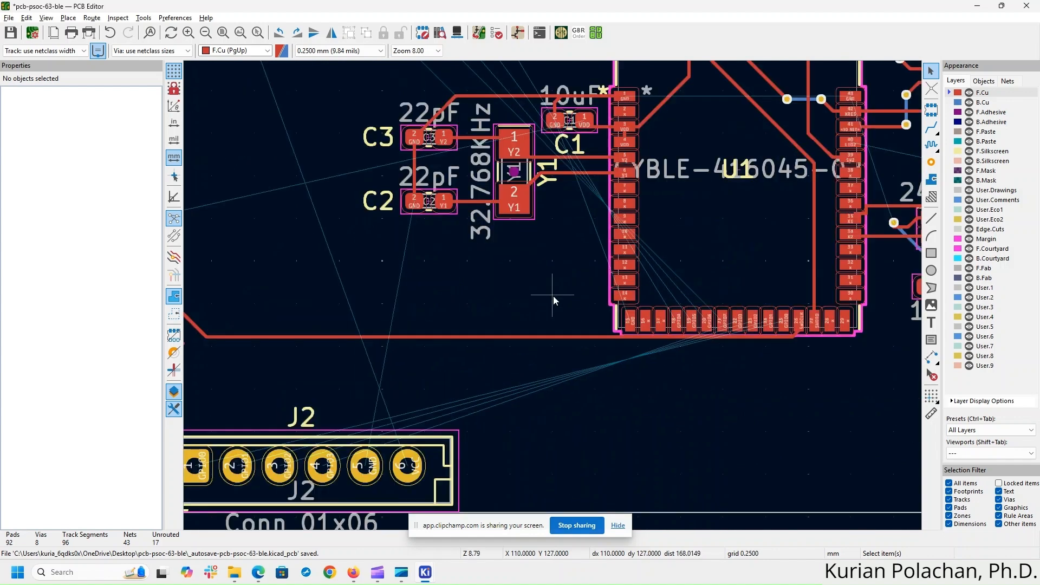
scroll(554, 296, "down", 3)
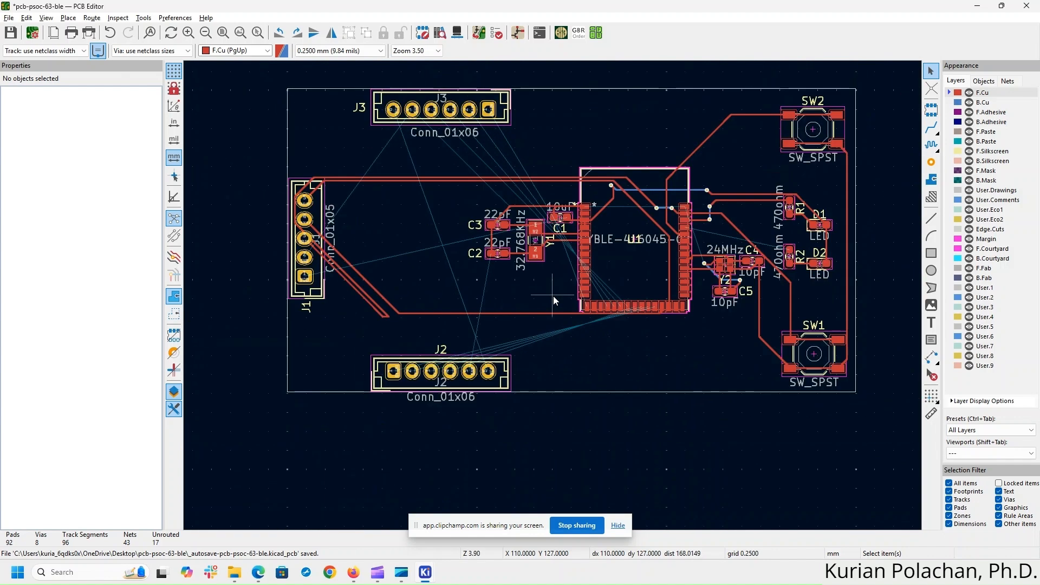
scroll(554, 296, "up", 2)
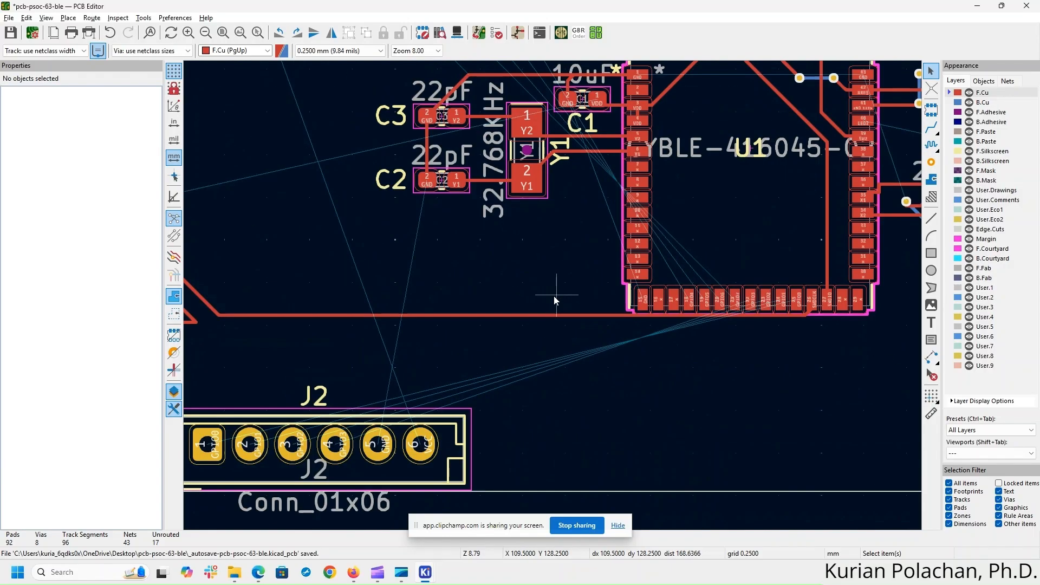
scroll(554, 296, "down", 2)
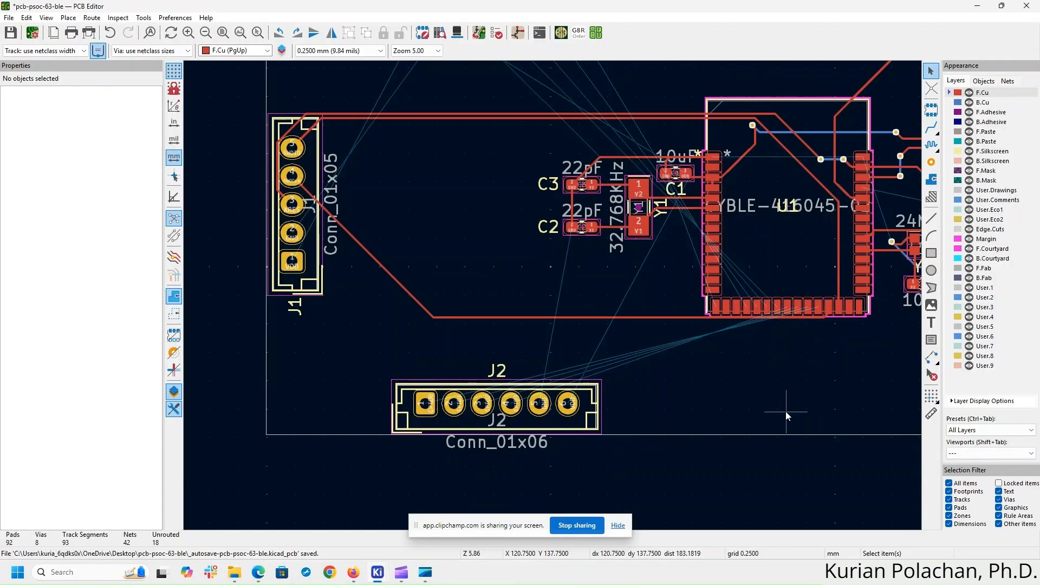
- Bring the Clipchamp recorder forward, then minimize it to return to the board
middle_click_drag(786, 411, 645, 392)
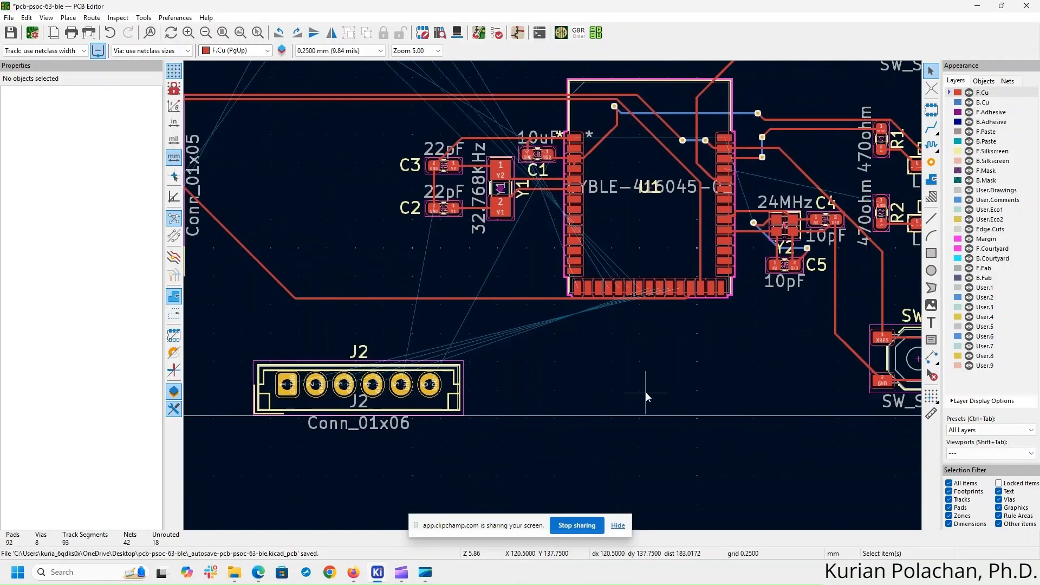
left_click(401, 573)
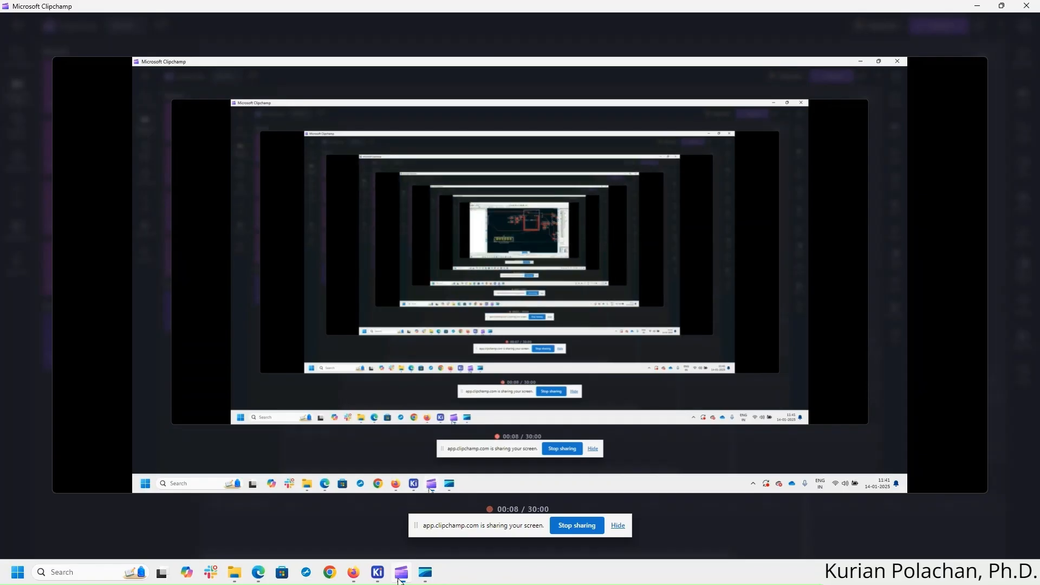
left_click(399, 576)
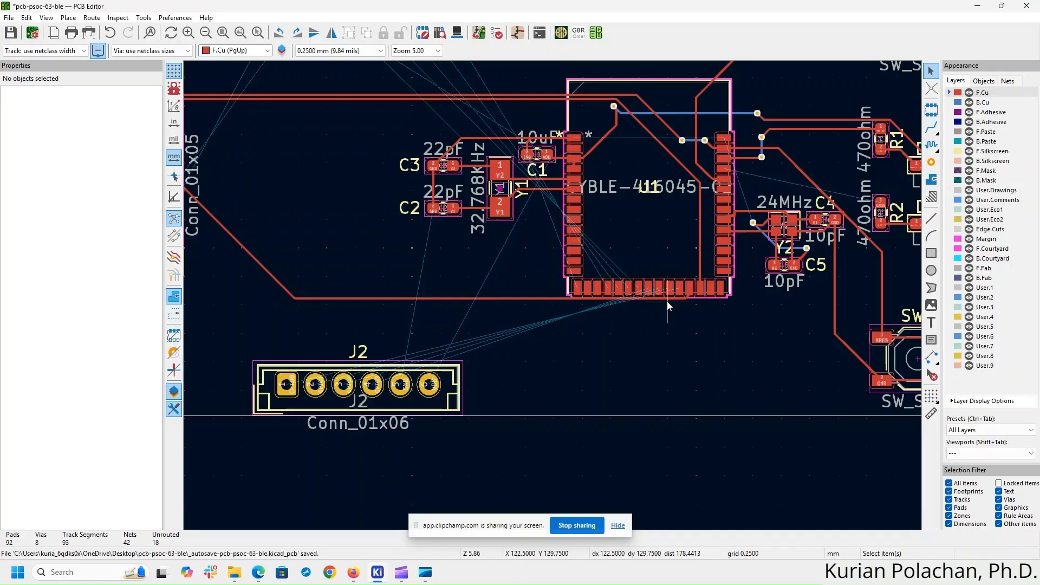
- Inspect J2 and U11's bottom pads, then switch to the schematic editor
scroll(346, 427, "up", 3)
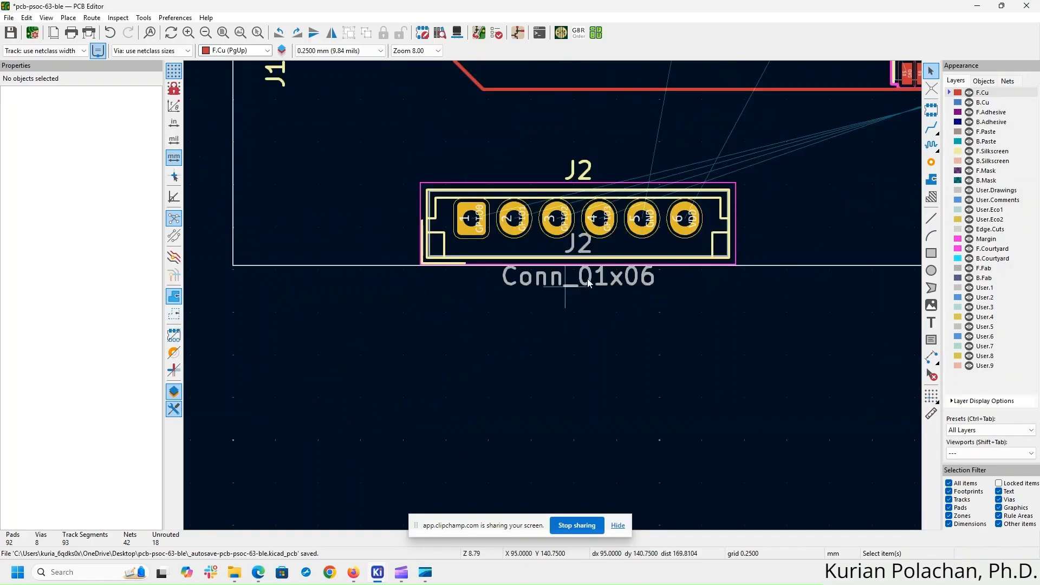
middle_click_drag(760, 248, 541, 376)
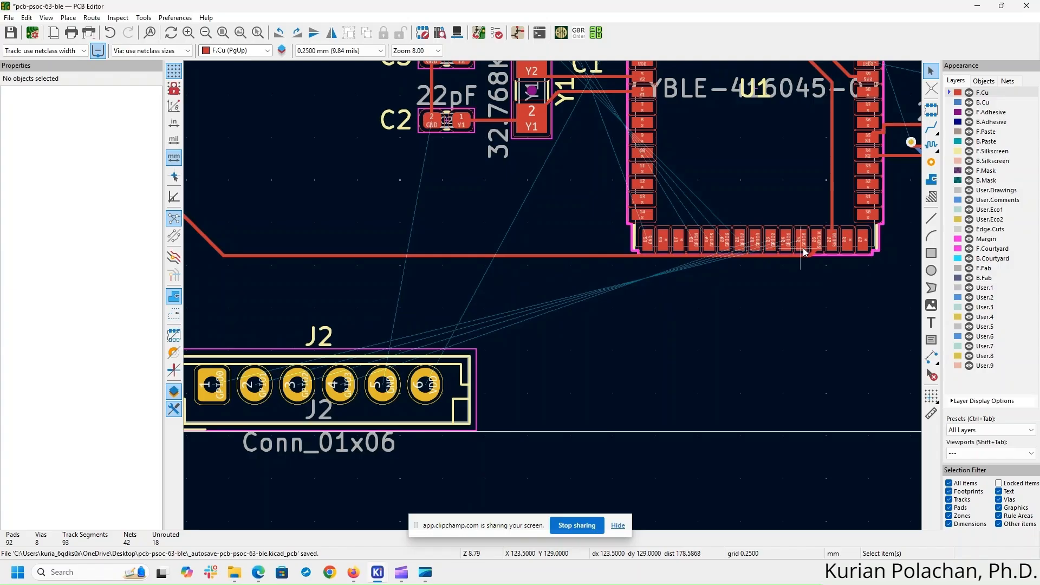
scroll(804, 251, "up", 3)
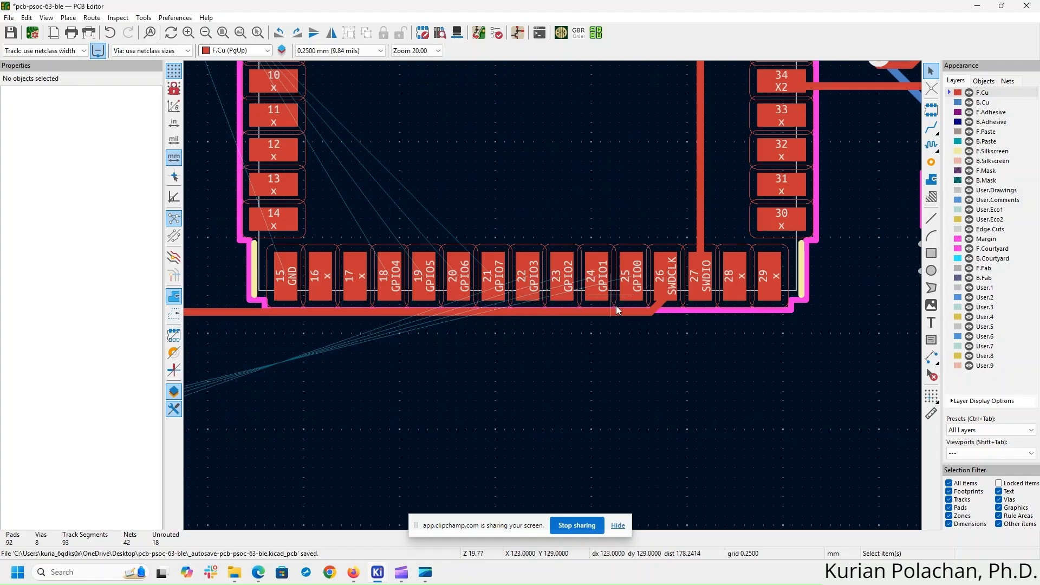
scroll(642, 340, "down", 4)
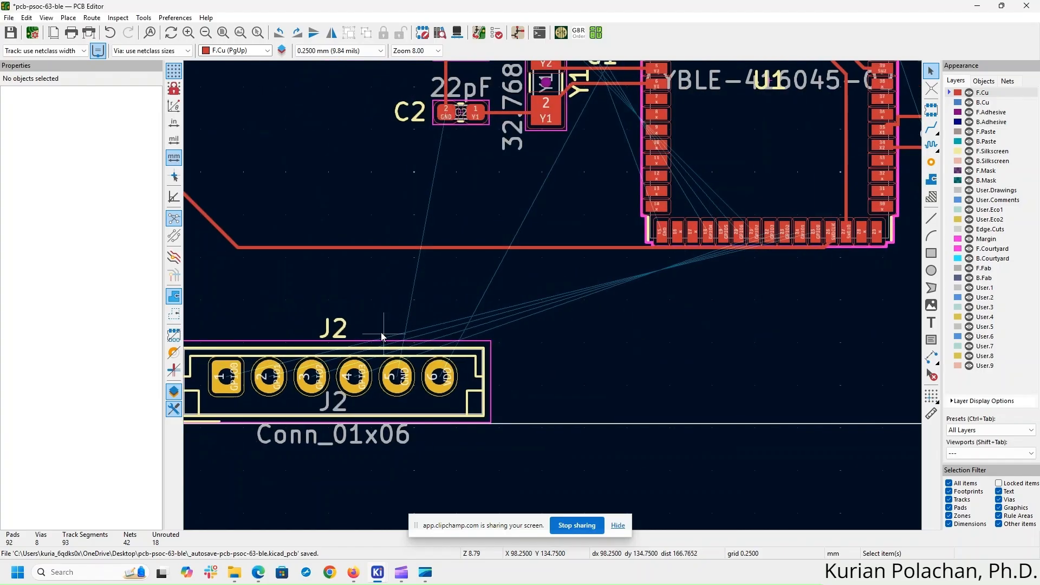
middle_click_drag(642, 324, 696, 339)
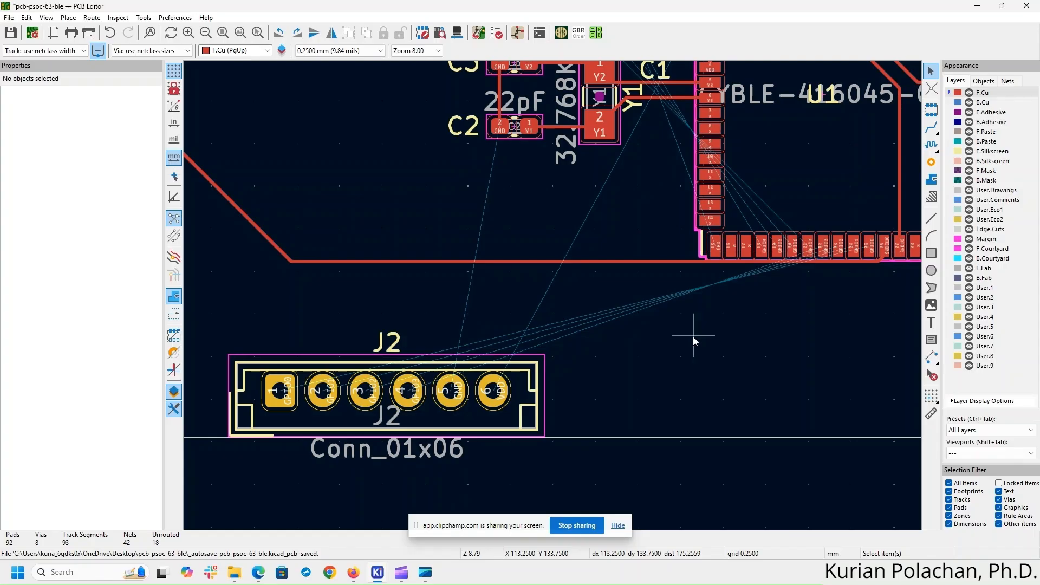
left_click(520, 33)
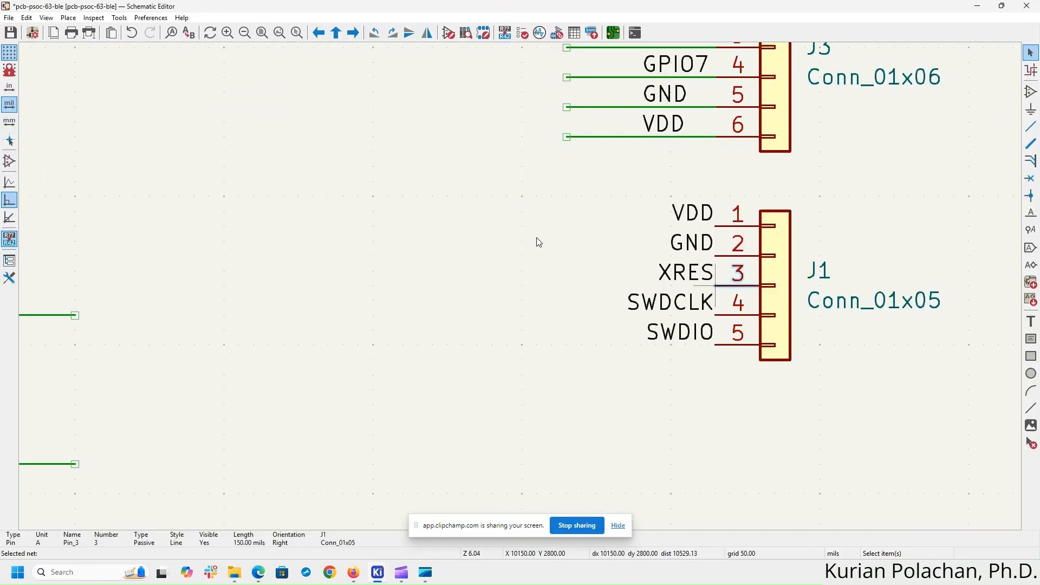
- Rename pin 22's net label from GPIO3 to GPIO0
scroll(520, 288, "down", 3)
scroll(481, 298, "down", 1)
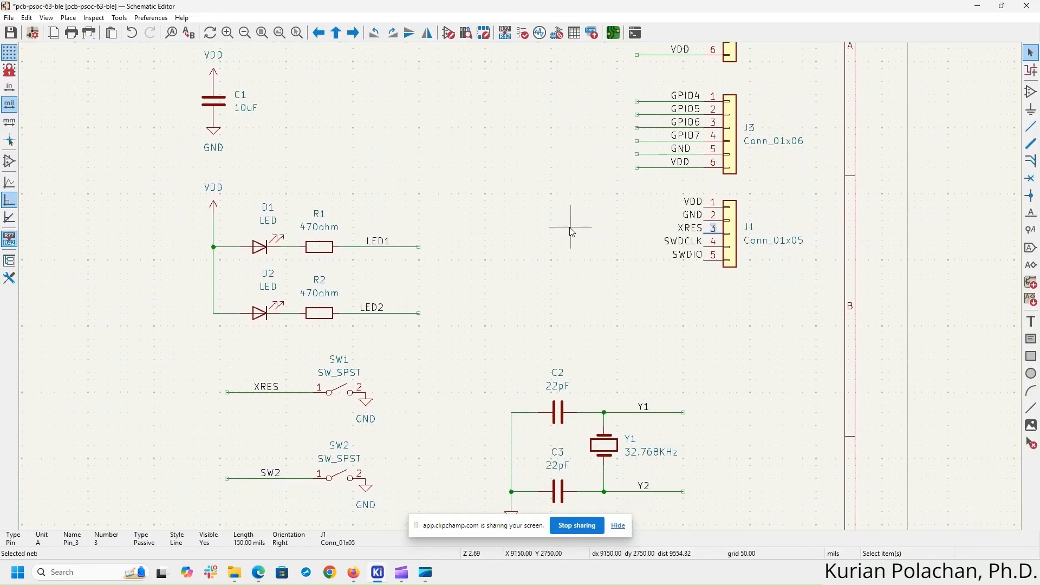
scroll(522, 292, "down", 1)
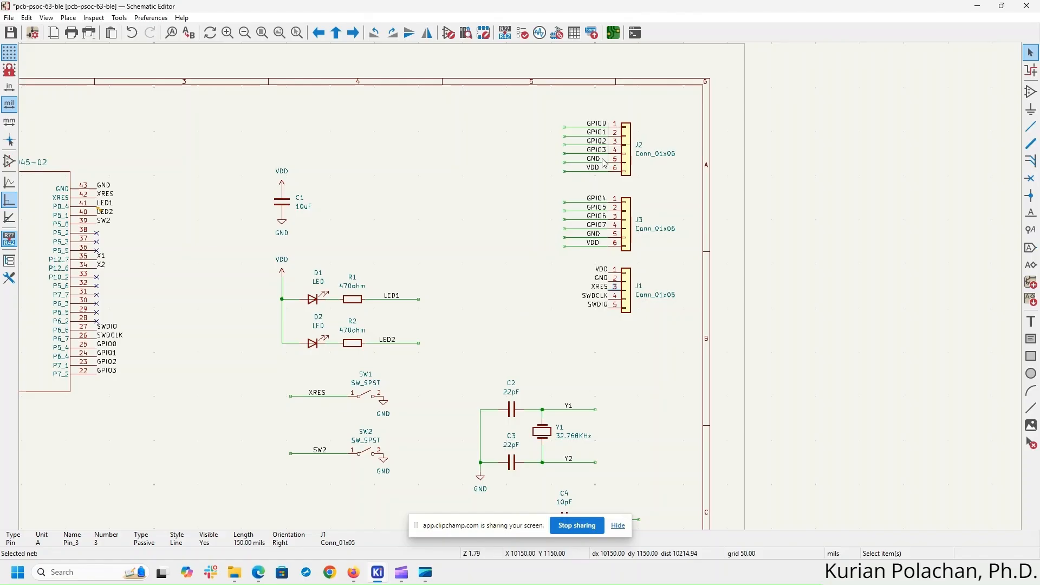
middle_click_drag(520, 237, 708, 196)
middle_click_drag(275, 404, 382, 402)
scroll(527, 260, "up", 3)
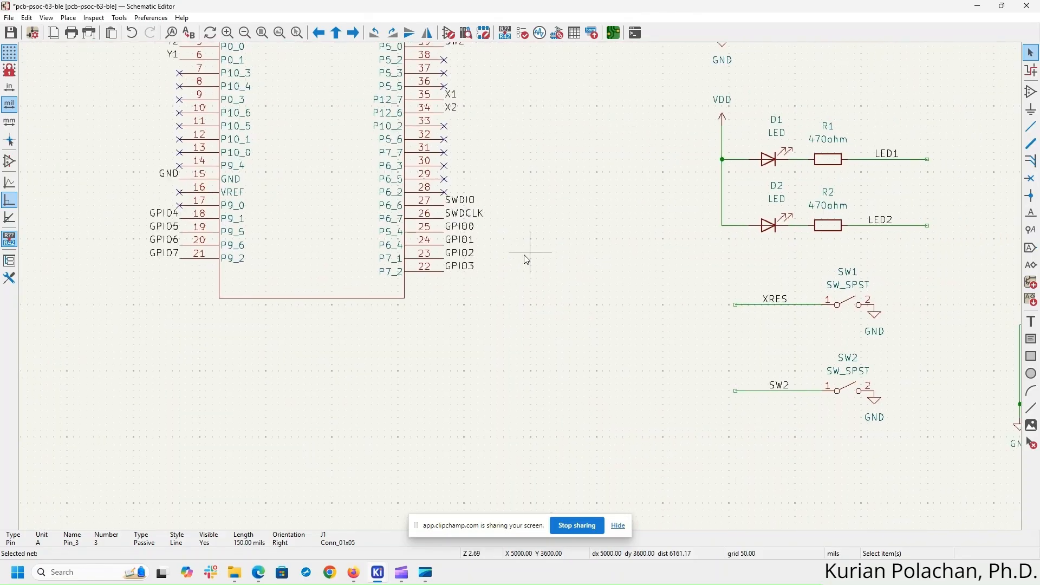
left_click(465, 270)
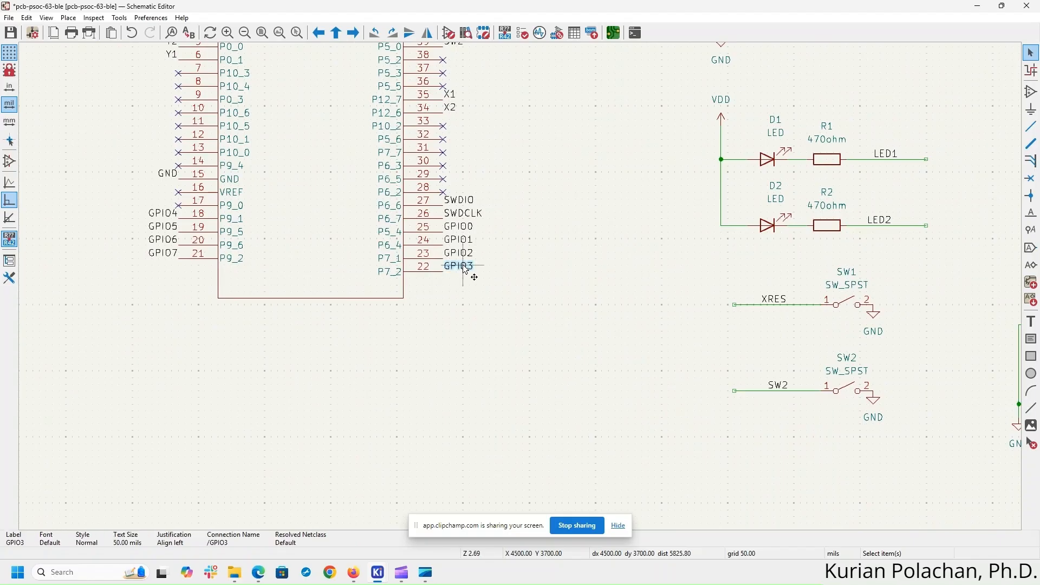
double_click(465, 269)
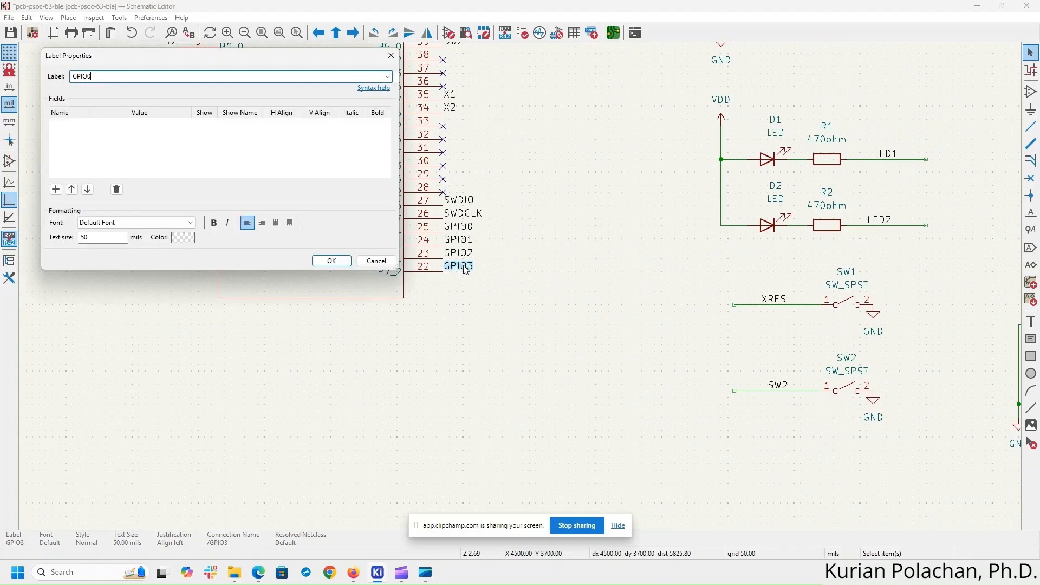
key("Return")
- Relabel pins 23 and 24 as GPIO1 and GPIO2
left_click(459, 255)
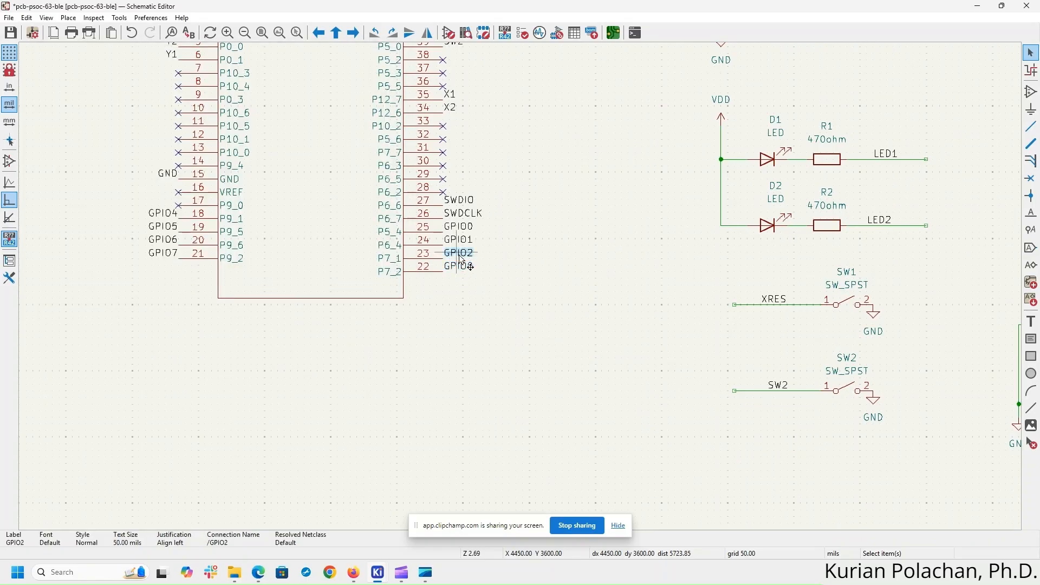
double_click(461, 260)
type("GPI")
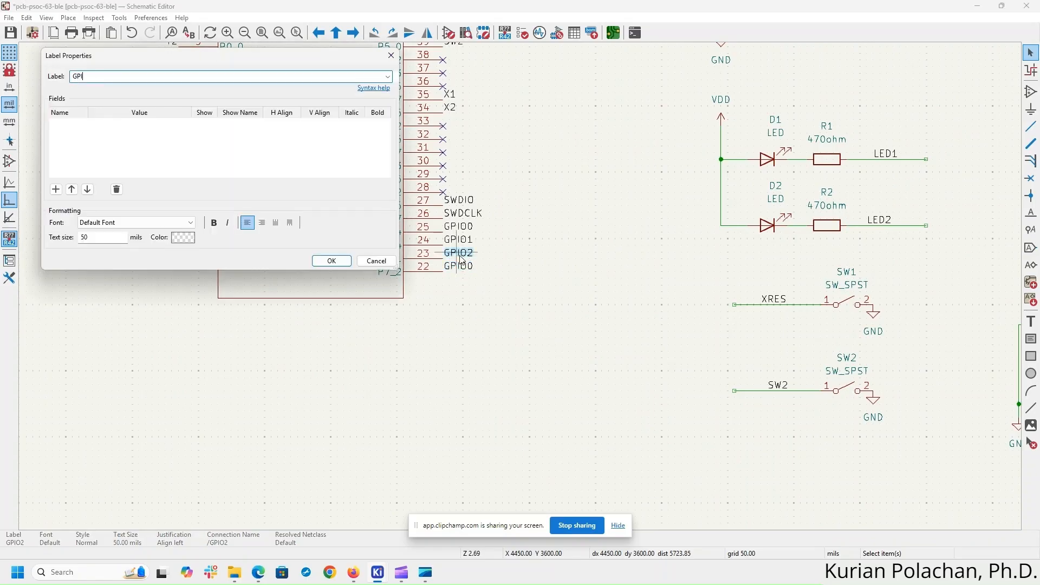
type("O1")
key("Return")
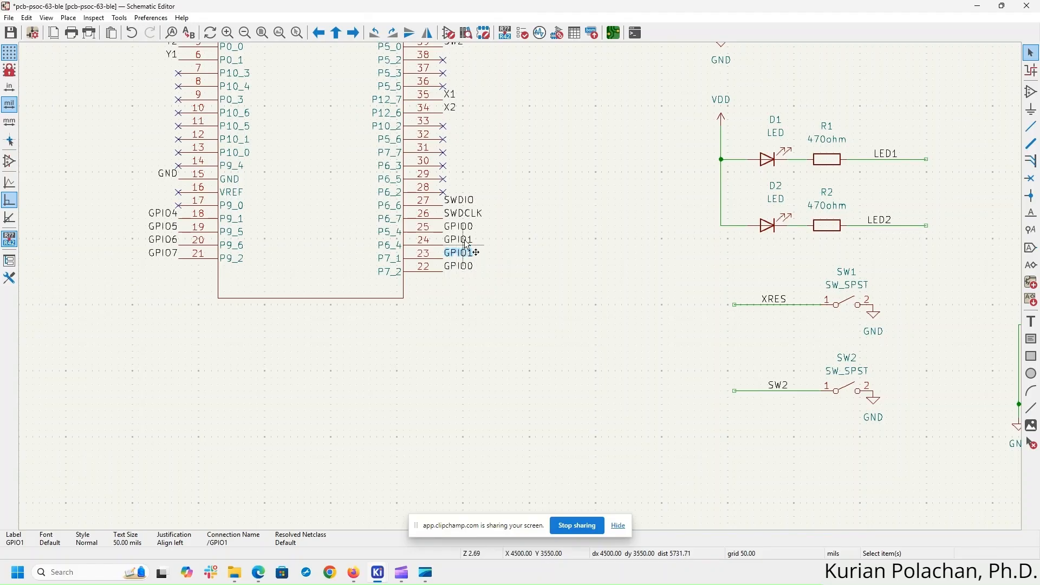
left_click(465, 242)
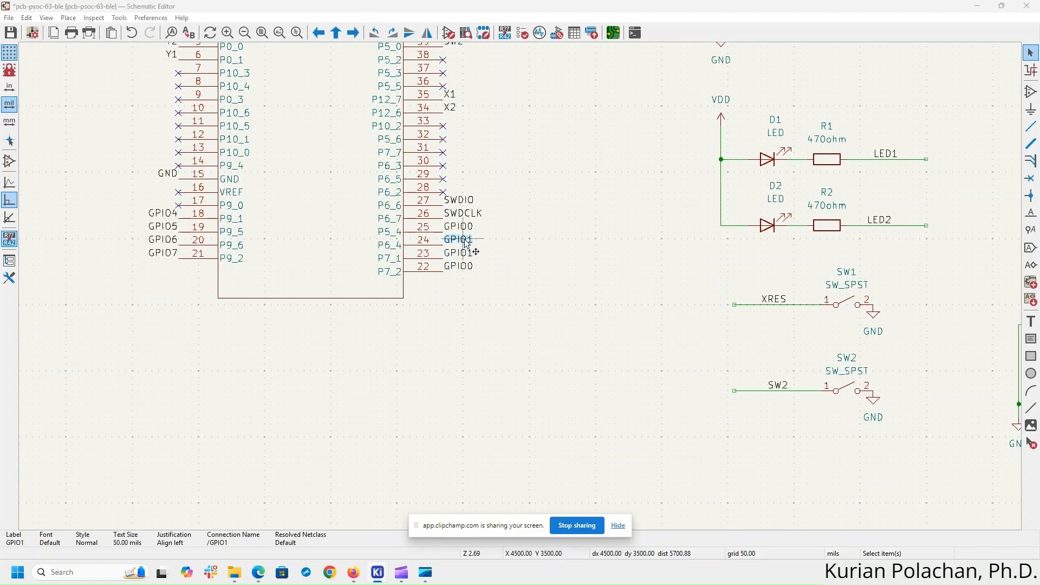
double_click(466, 244)
type("GPIO2")
key("Return")
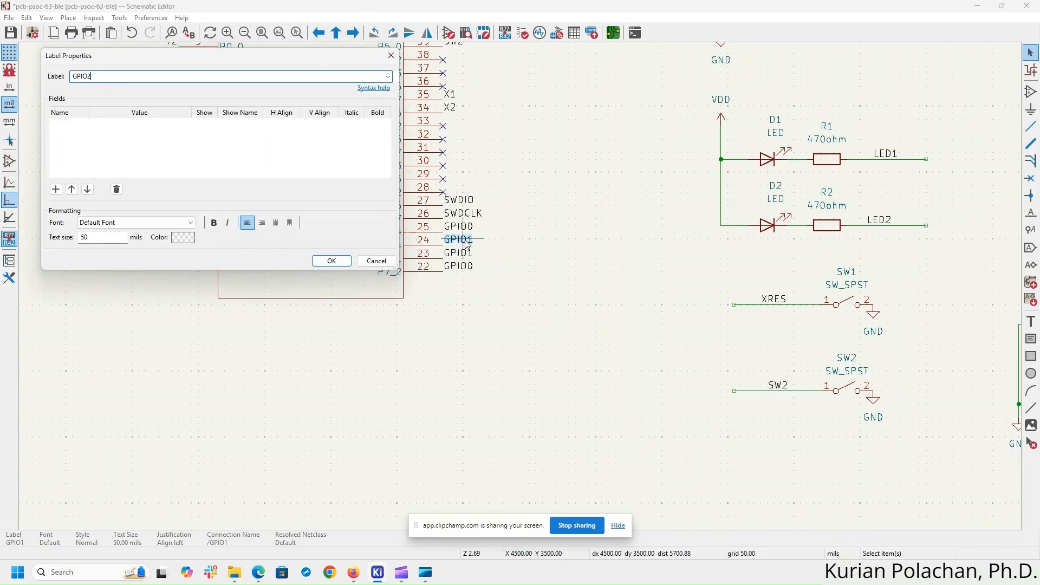
- Relabel pin 25 as GPIO3 and save the schematic
left_click(466, 231)
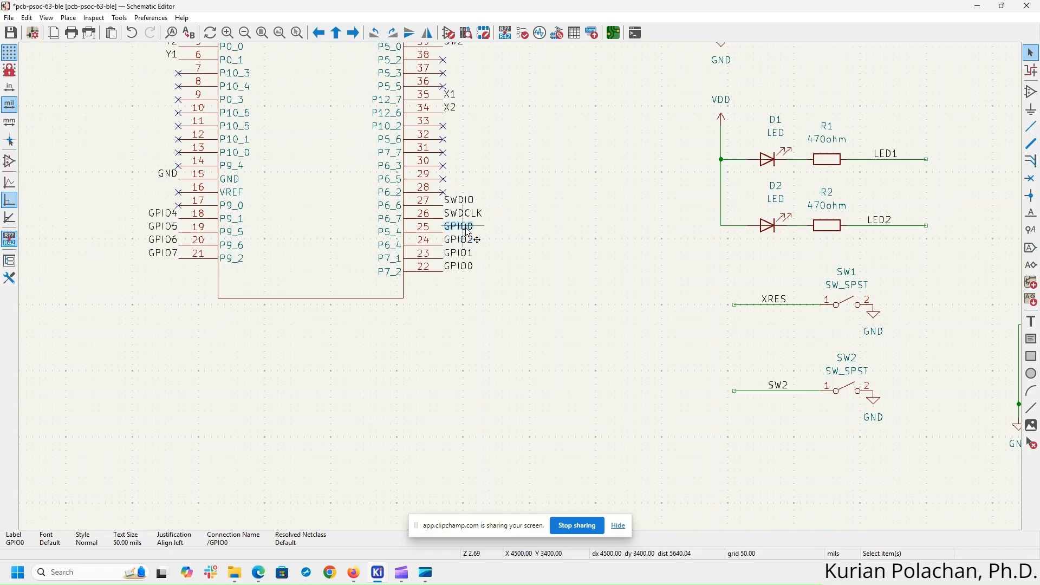
double_click(467, 232)
type("GPIO3")
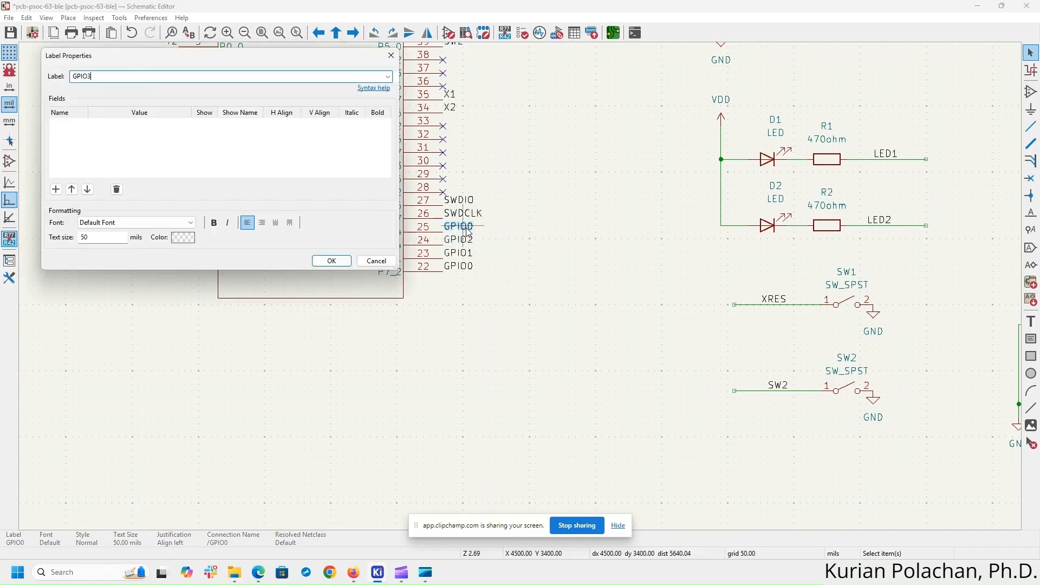
key("Return")
left_click(602, 260)
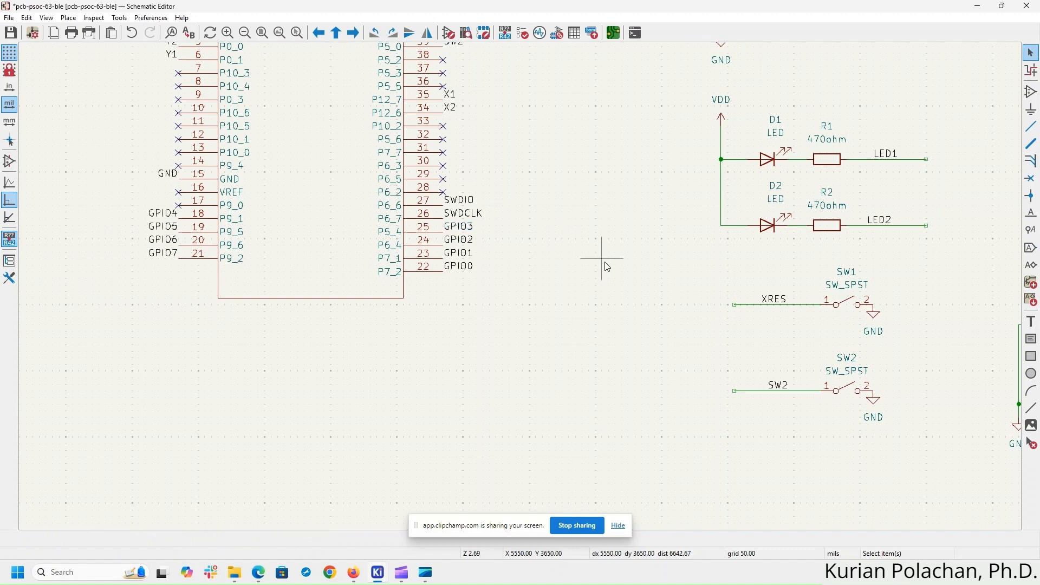
middle_click_drag(587, 286, 421, 337)
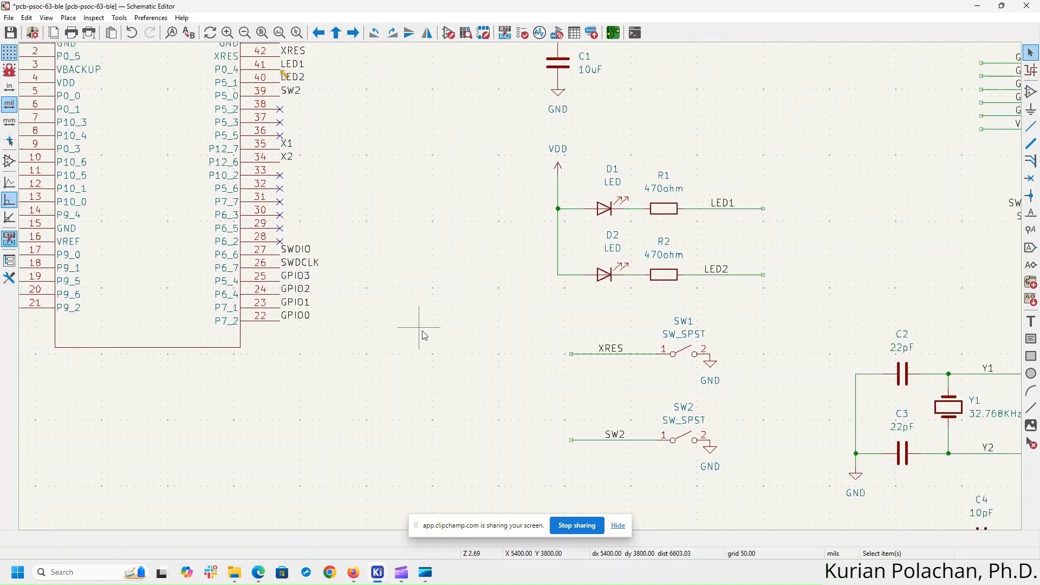
scroll(413, 225, "down", 2)
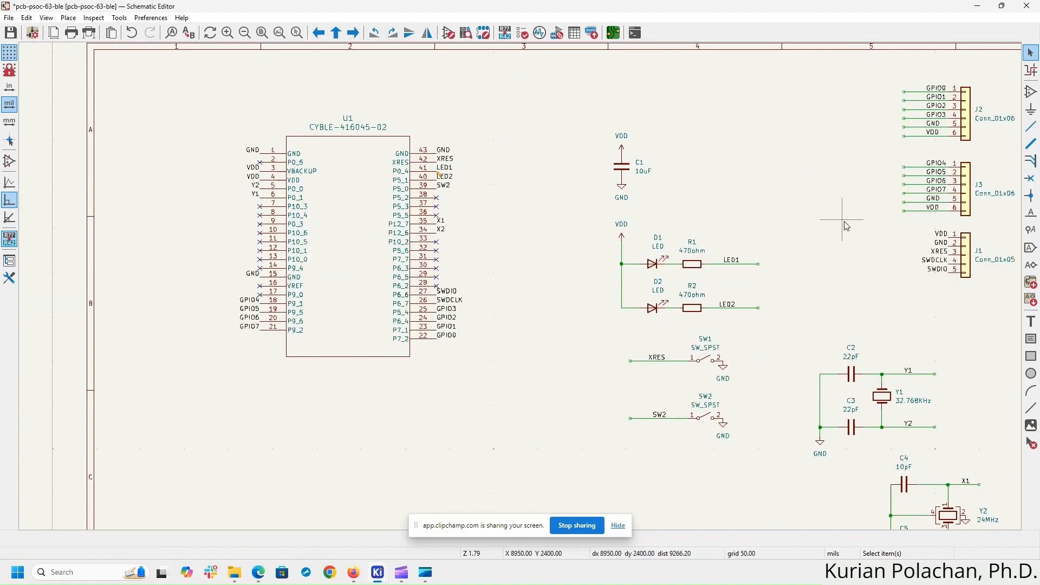
middle_click_drag(846, 223, 735, 229)
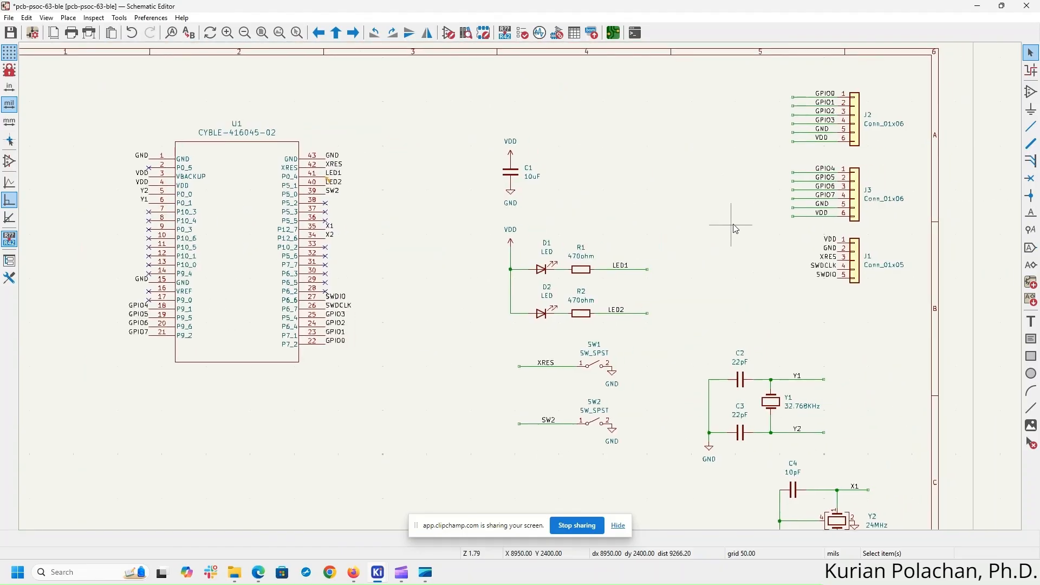
left_click(10, 32)
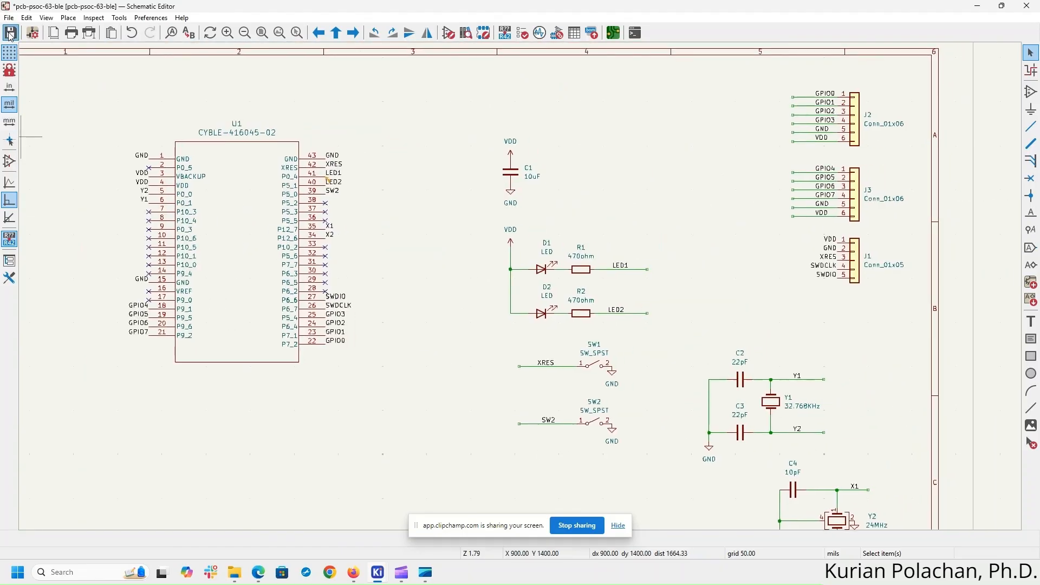
- In the PCB Editor, apply Tools > Update PCB from Schematic
left_click(614, 33)
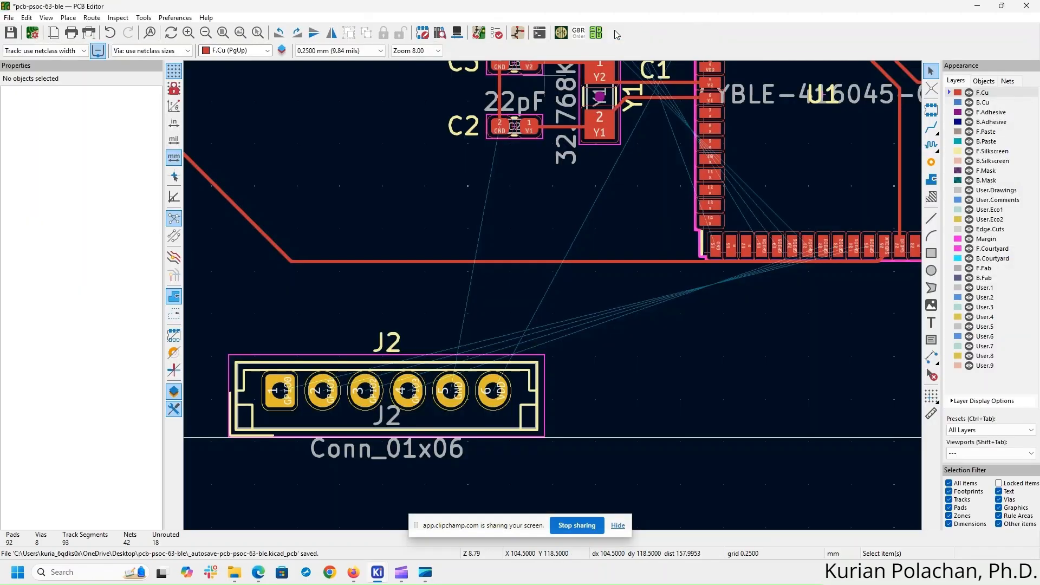
left_click(143, 17)
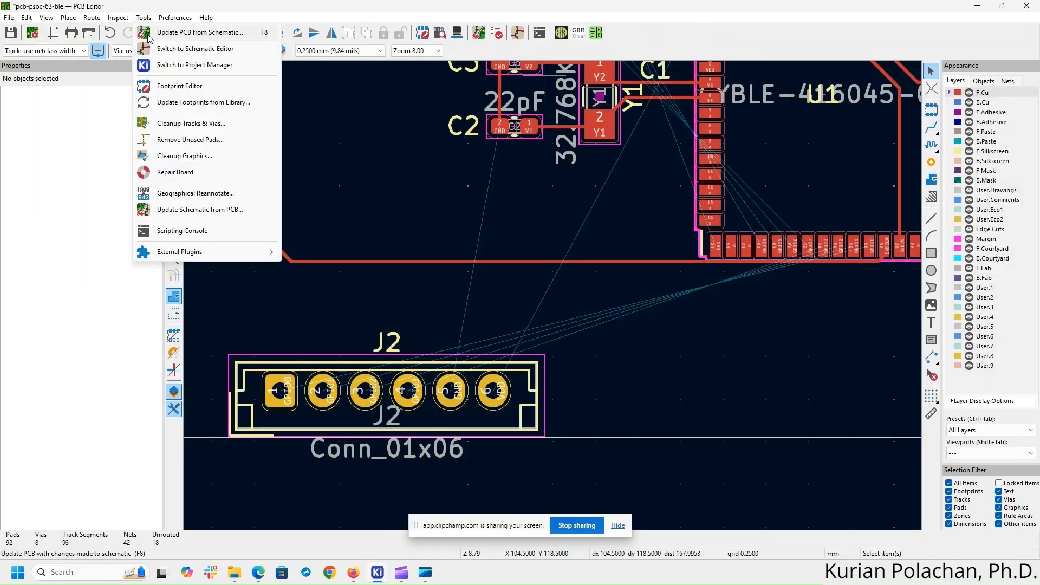
left_click(206, 33)
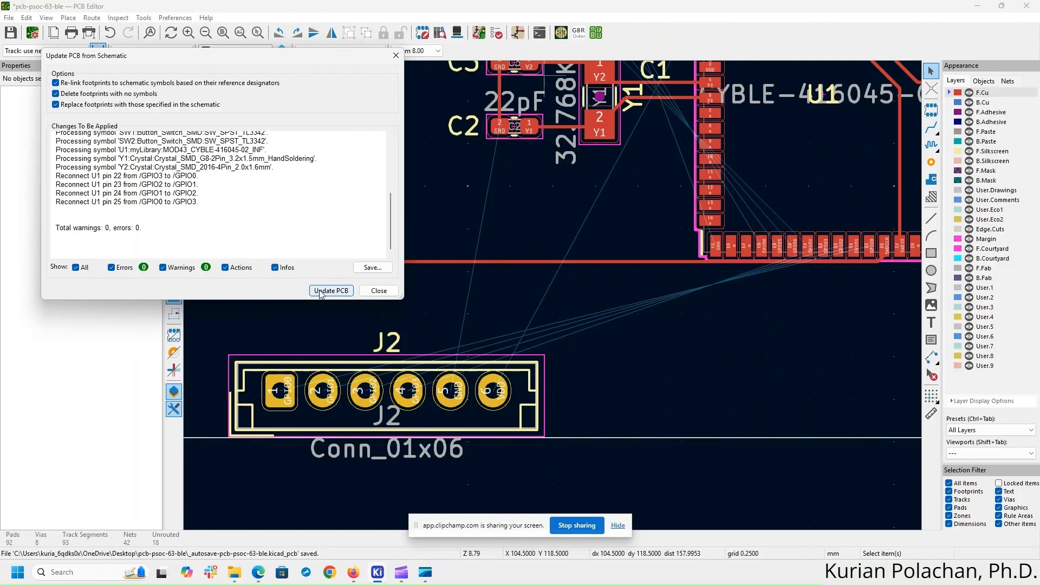
left_click(320, 292)
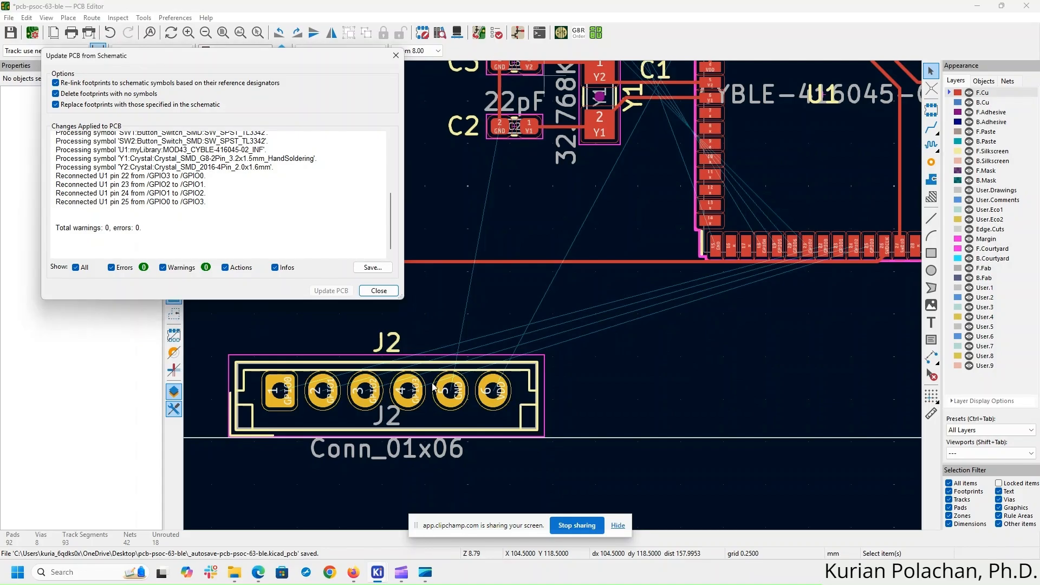
key("Escape")
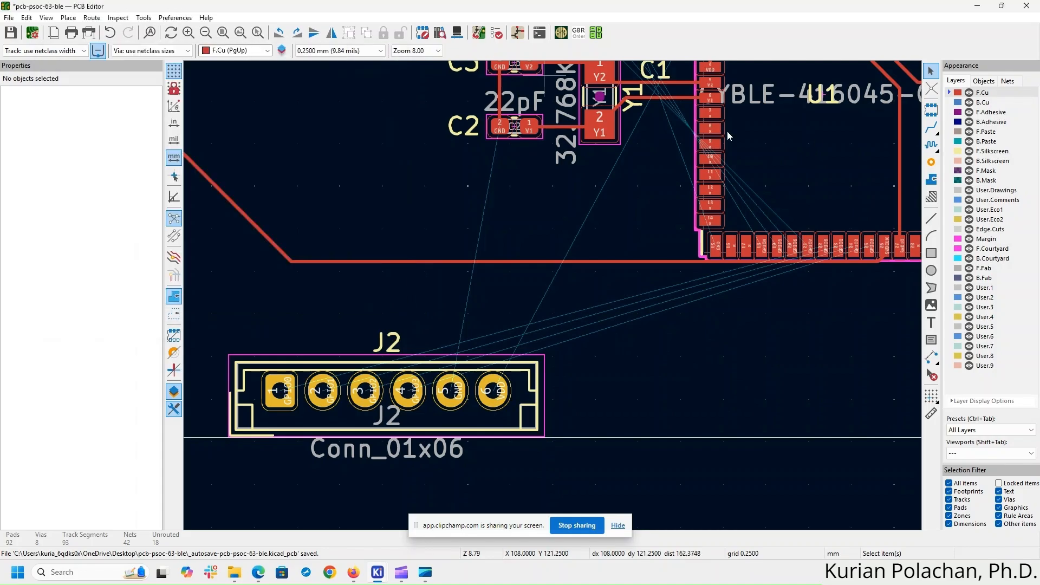
left_click(931, 128)
- Delete the stray track near pad 15 and the short stub under the module
left_click(408, 390)
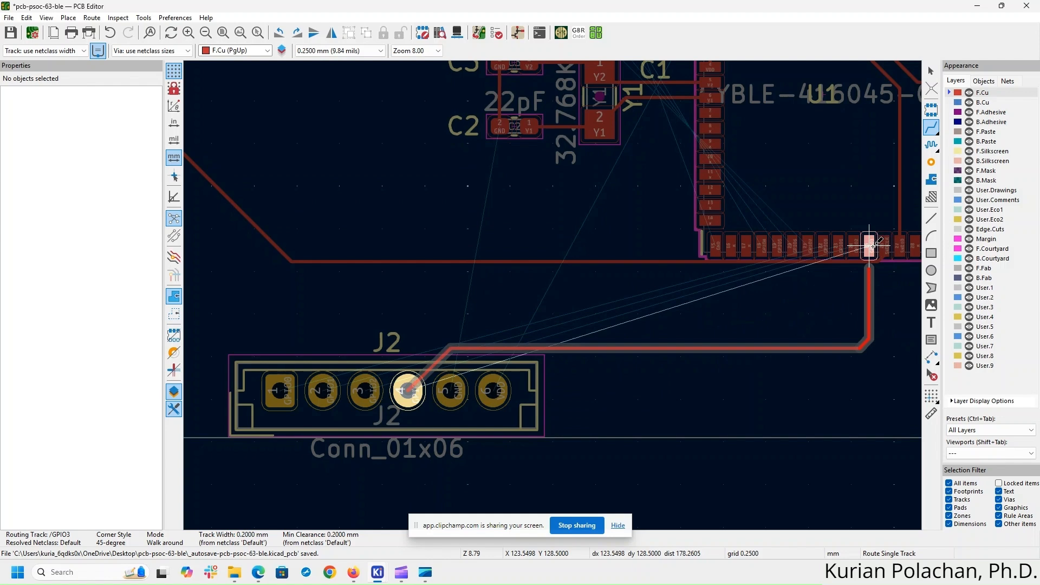
scroll(871, 280, "up", 2)
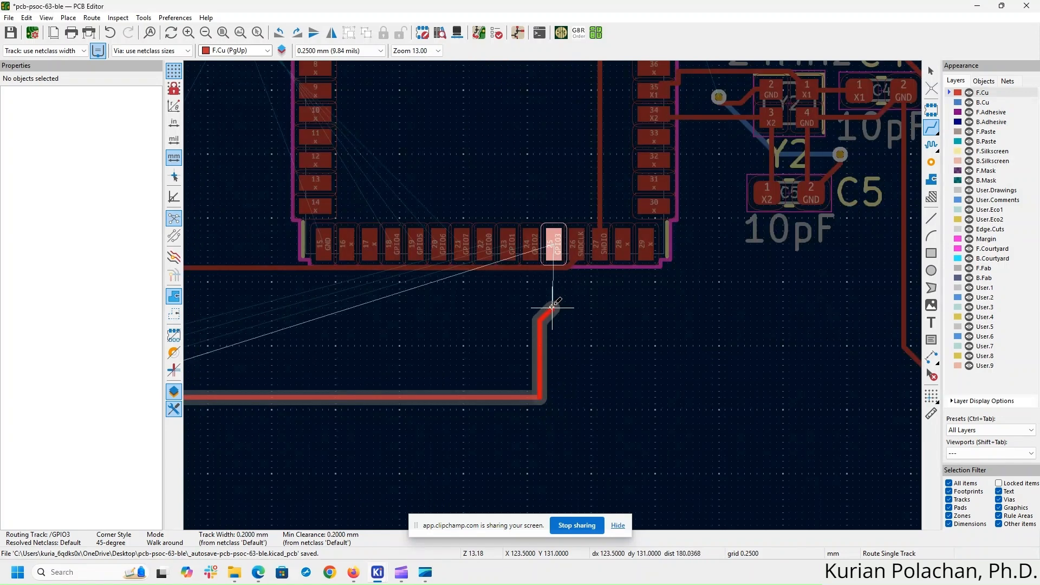
key("Escape")
key("Escape")
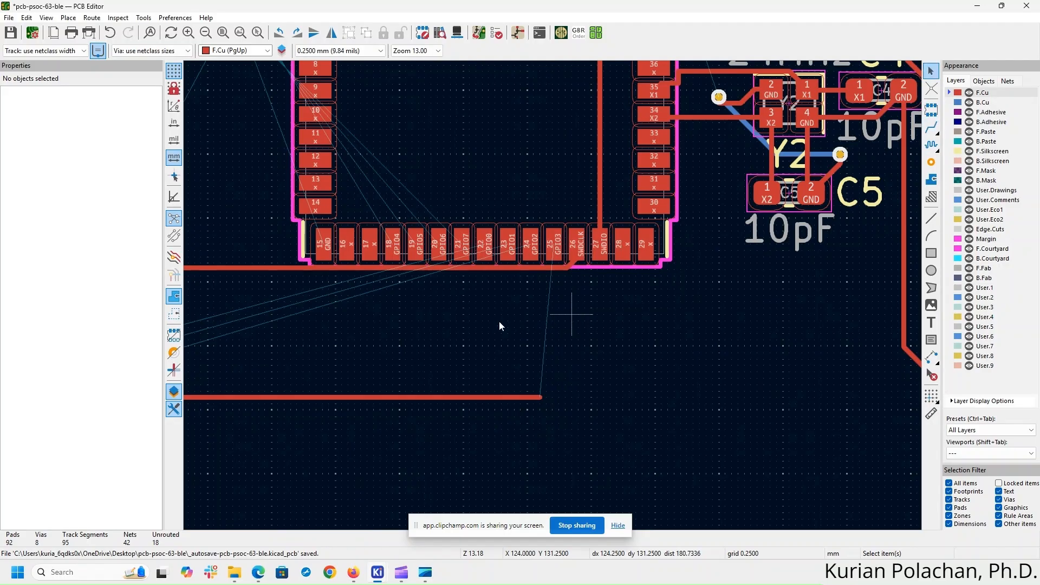
left_click(294, 267)
key("Delete")
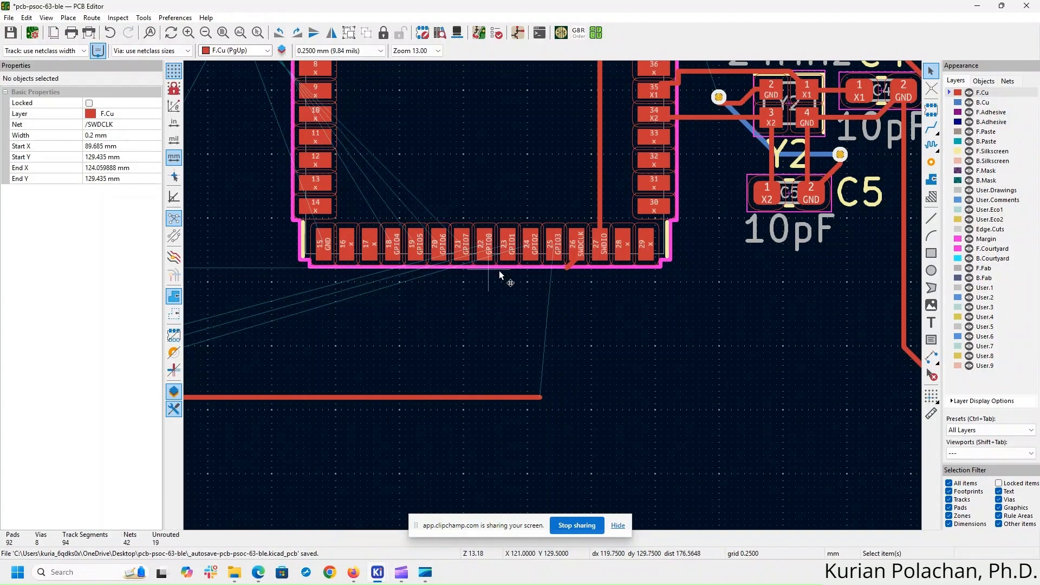
left_click(567, 264)
key("Delete")
- Finish the GPIO3 track from its loose end onto U1 pad 25
scroll(569, 295, "down", 2)
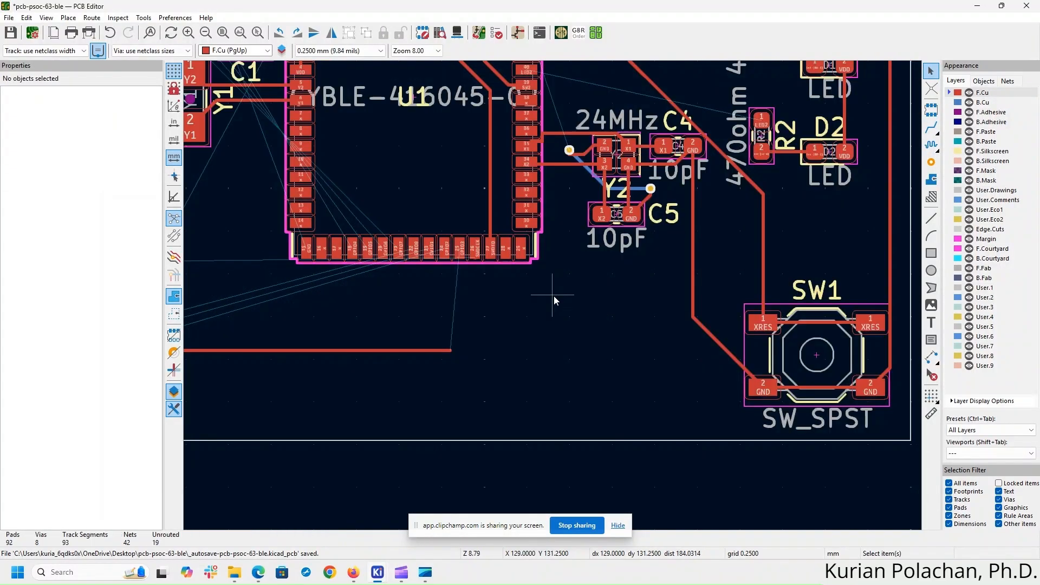
scroll(609, 311, "up", 1)
scroll(593, 256, "up", 1)
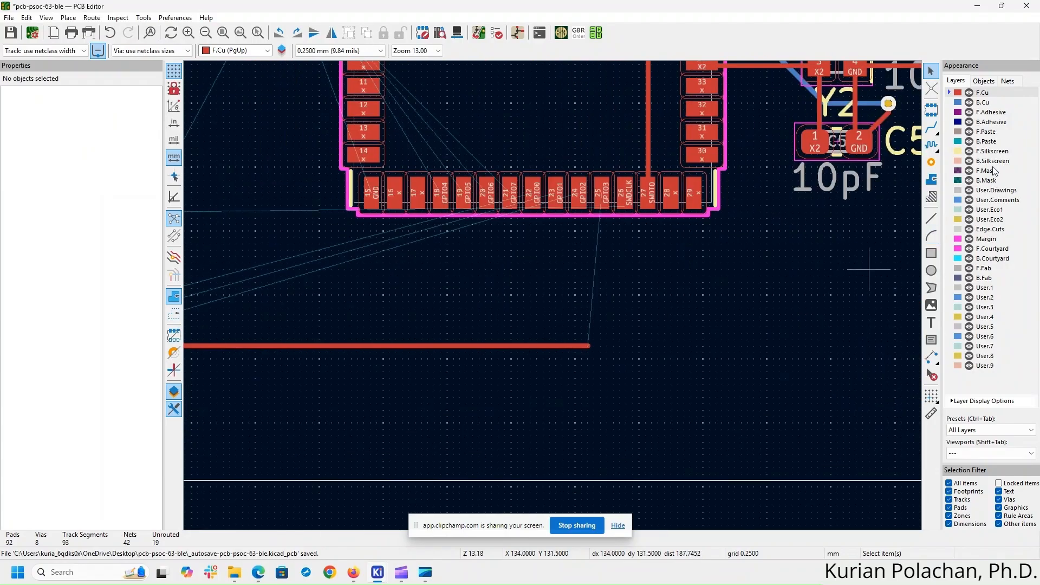
left_click(933, 129)
left_click(589, 345)
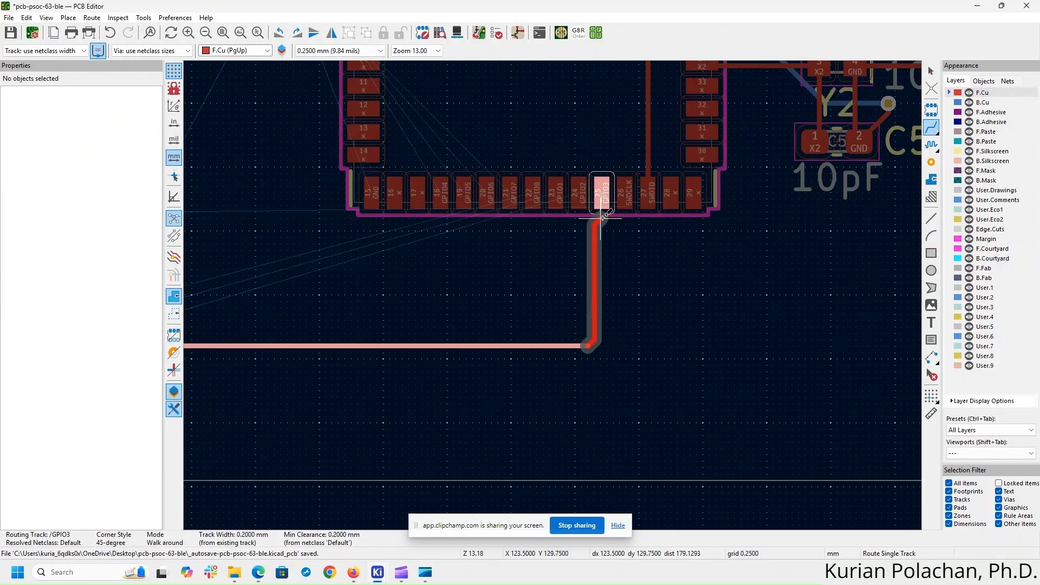
left_click(606, 195)
- Route GPIO2 from pad 24 to J2 pad 3 and GPIO1 from J2 pad 2 to pad 23
left_click(578, 193)
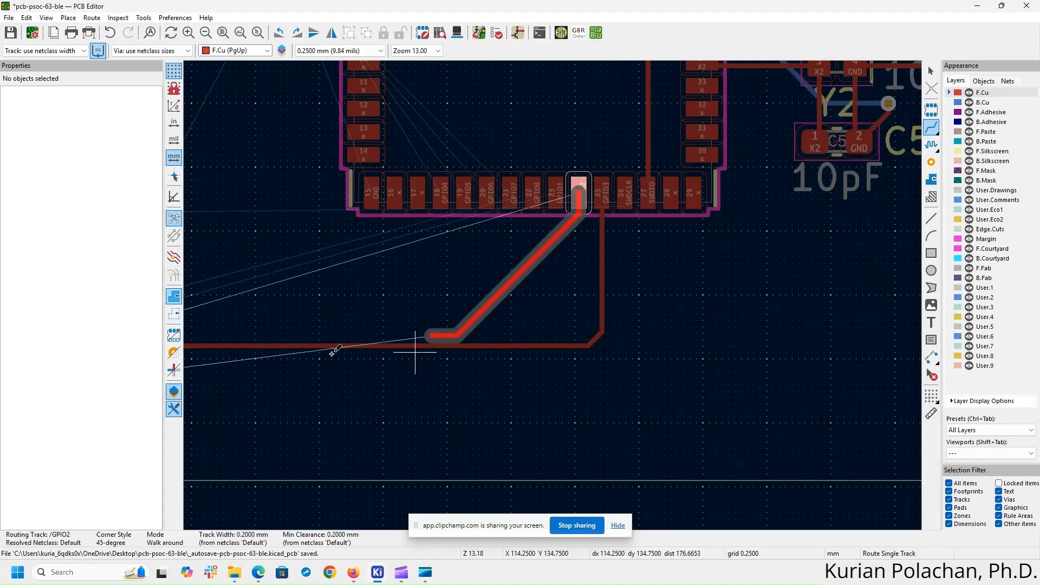
middle_click_drag(479, 329, 950, 303)
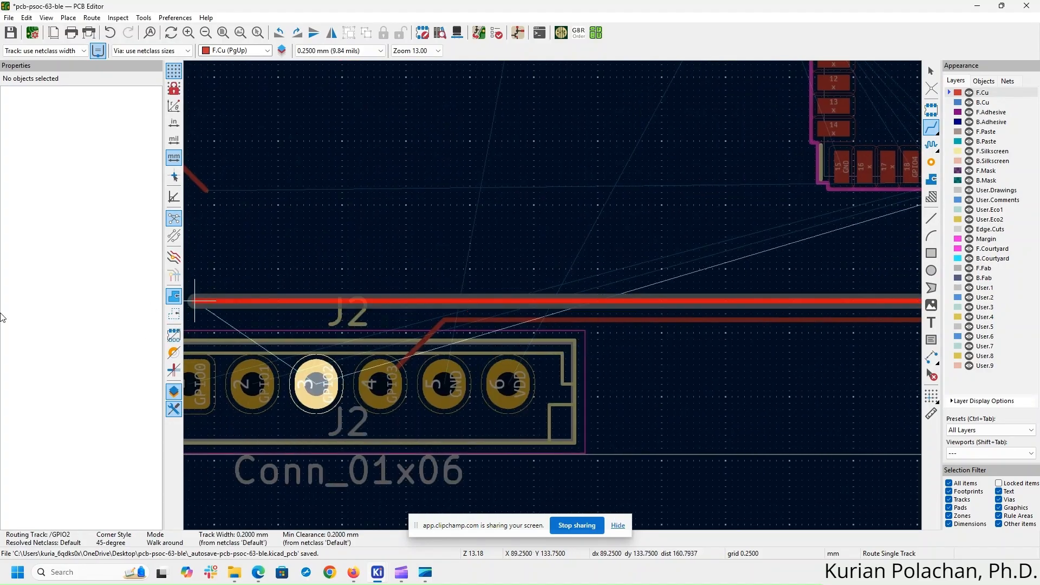
left_click(323, 381)
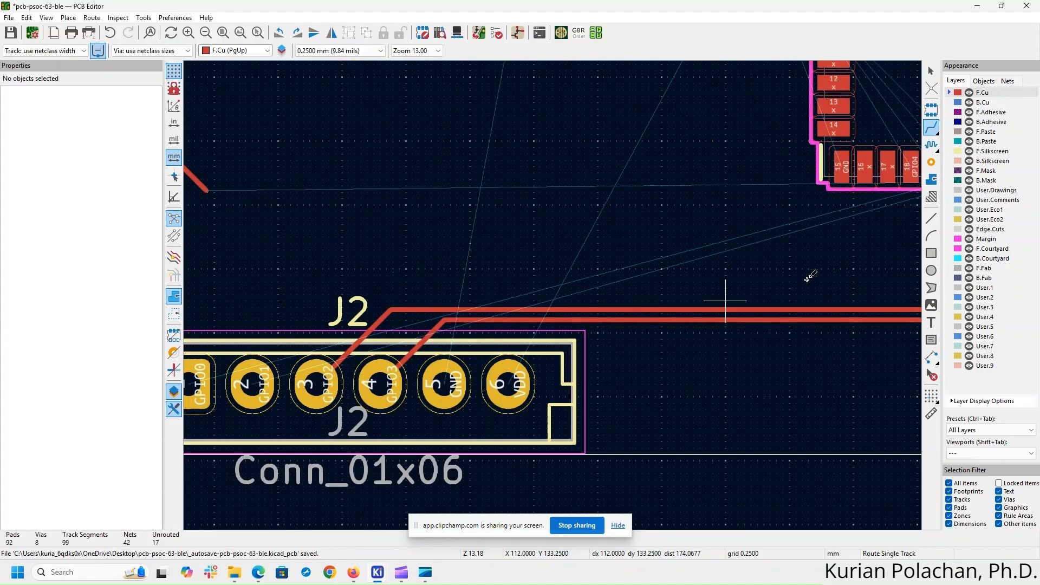
left_click(254, 383)
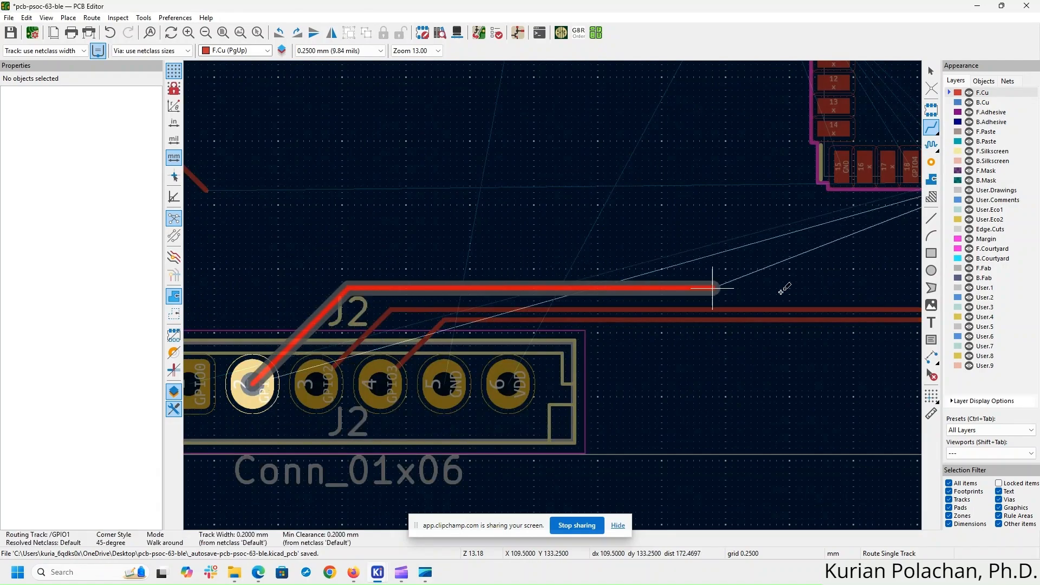
middle_click_drag(789, 297, 372, 333)
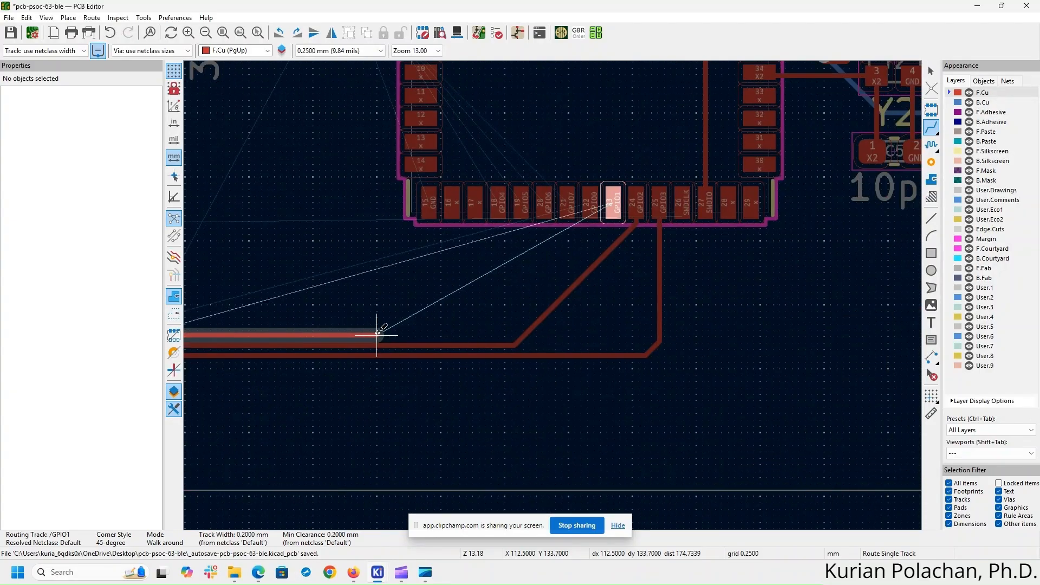
left_click(614, 210)
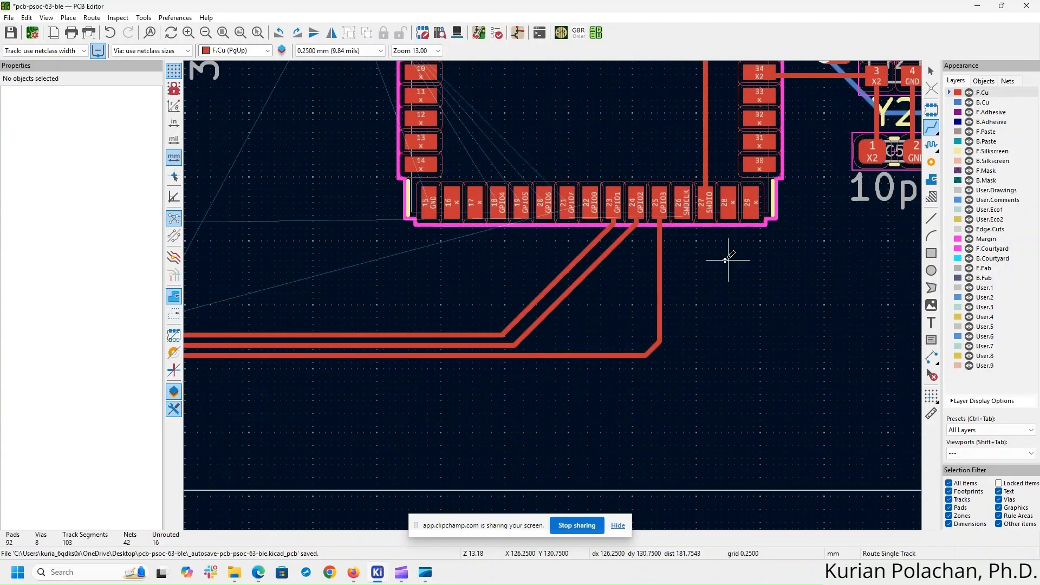
- Route the GPIO0 track from pad 22 to J2 pad 1
scroll(723, 266, "down", 1)
middle_click_drag(550, 295, 825, 239)
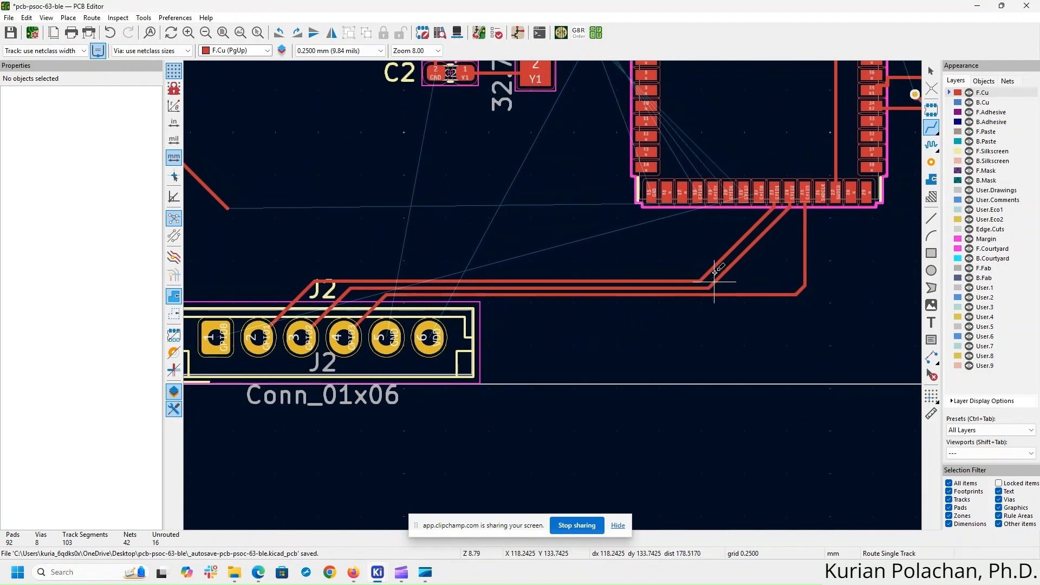
scroll(753, 210, "up", 1)
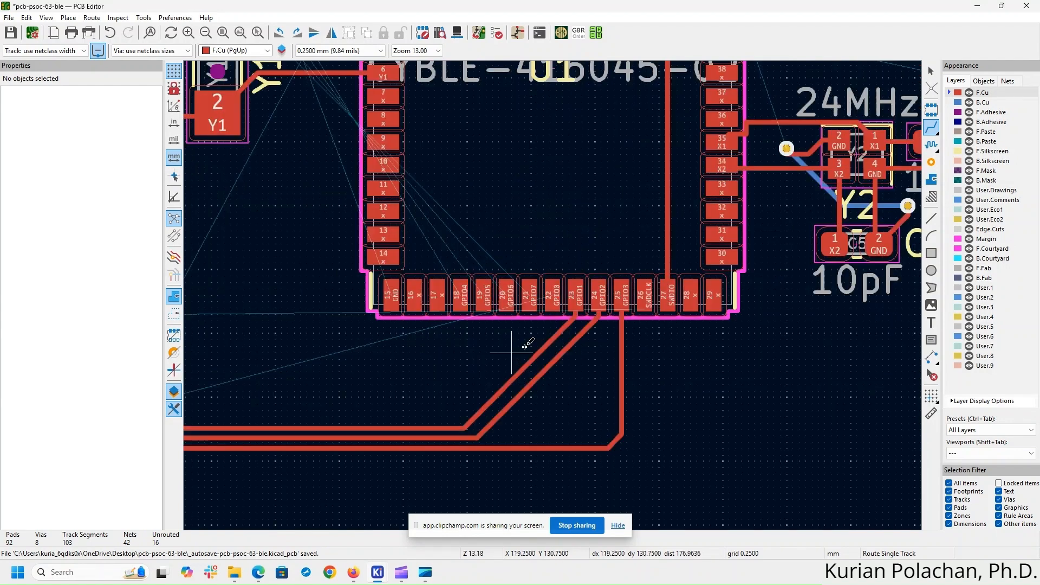
left_click(553, 297)
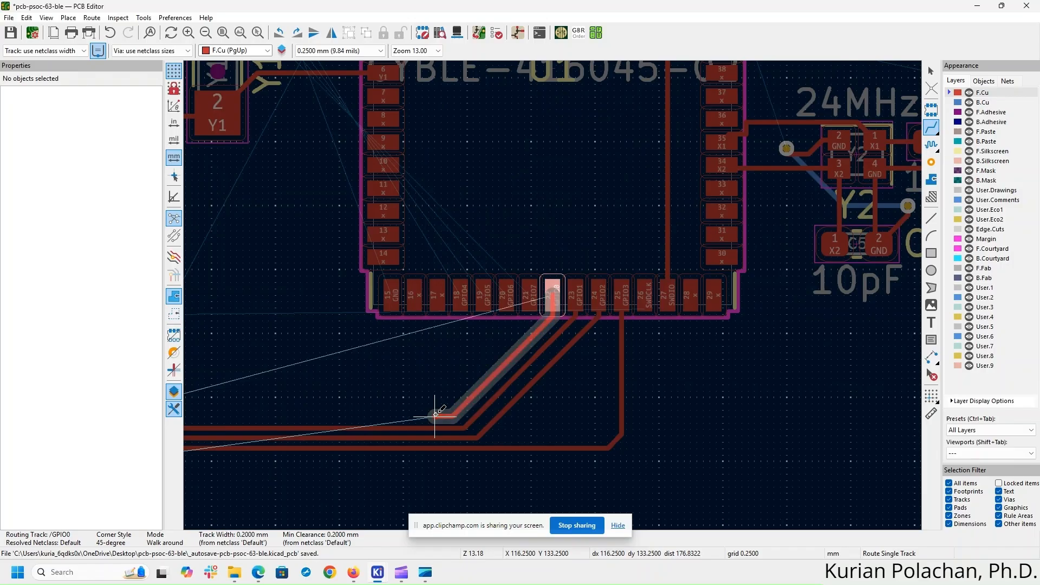
middle_click_drag(441, 413, 699, 359)
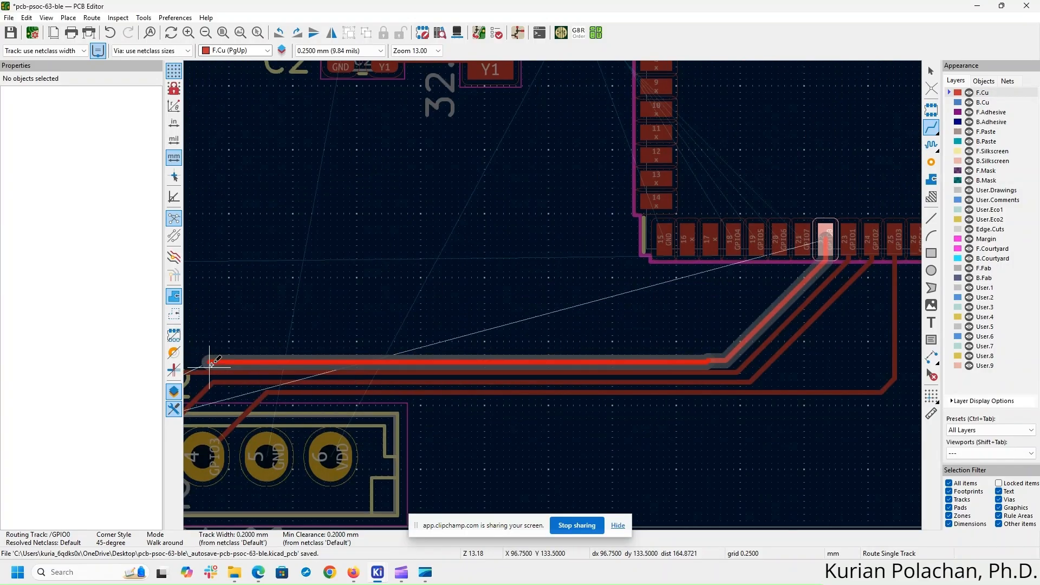
middle_click_drag(212, 358, 583, 371)
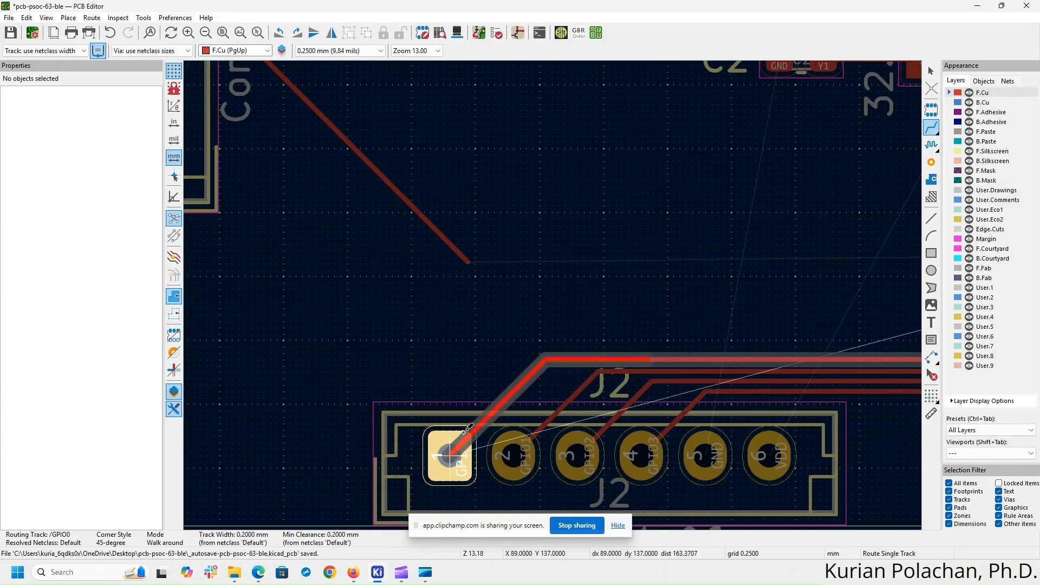
left_click(459, 449)
key("Escape")
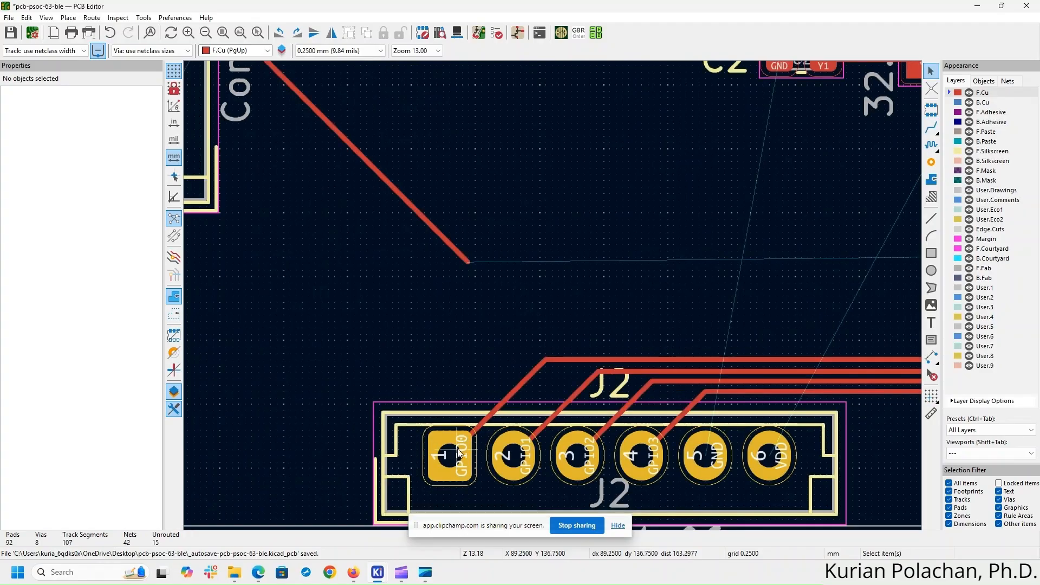
middle_click_drag(502, 366, 222, 255)
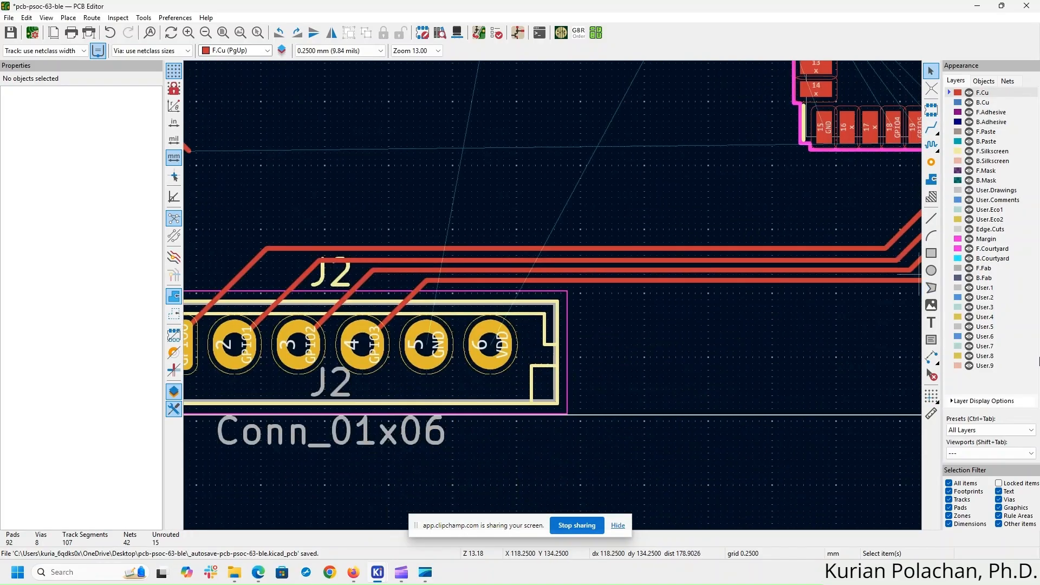
scroll(650, 347, "down", 2)
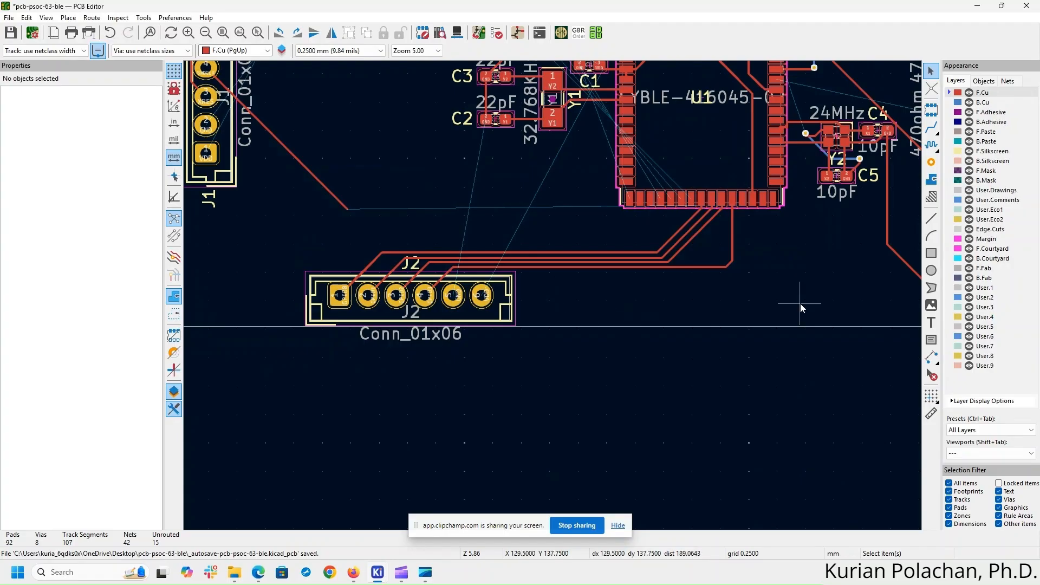
- Route a front-copper GND track from J2 pad 5 to SW1's GND pad
middle_click_drag(801, 304, 665, 335)
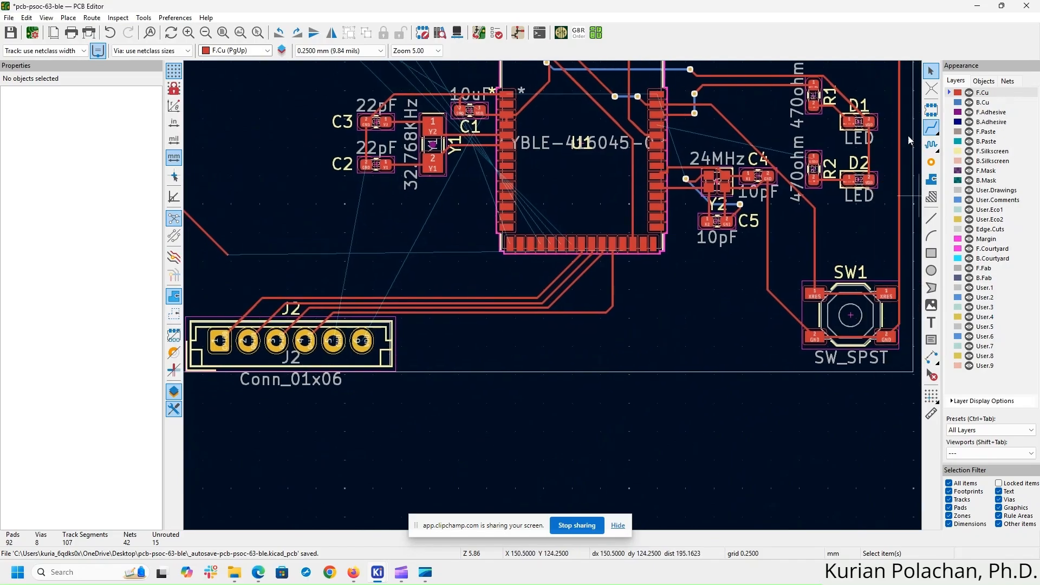
left_click(932, 128)
left_click(333, 340)
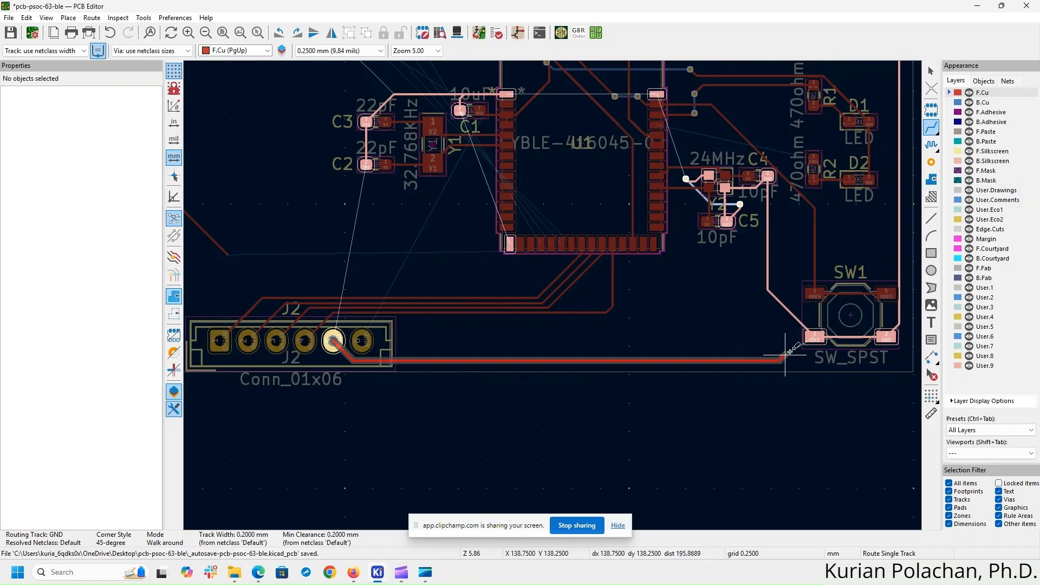
left_click(815, 336)
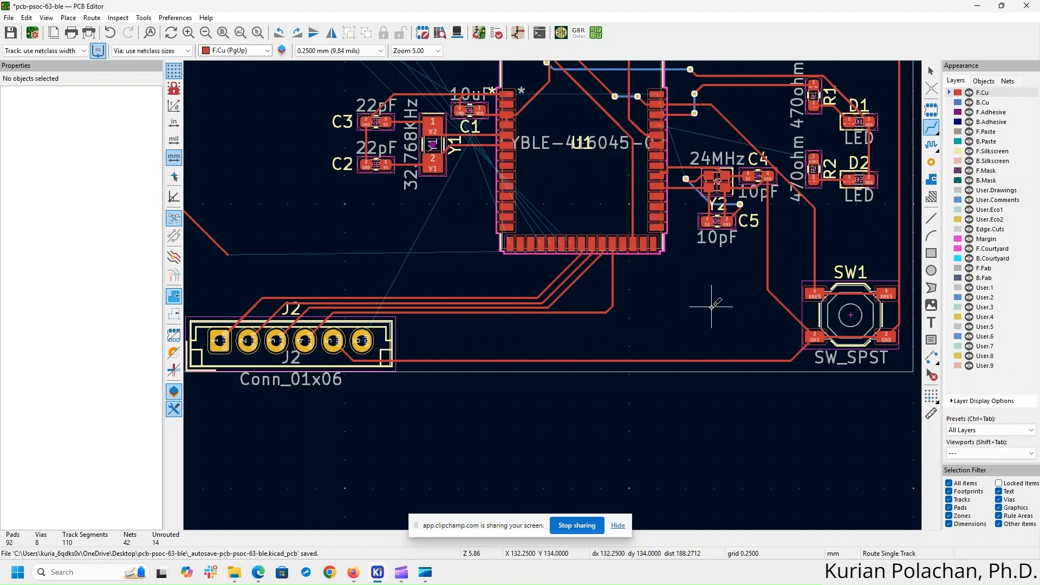
- On B.Cu, route the VDD track from the via near C1 down to J2 pad 6
middle_click_drag(710, 306, 717, 329)
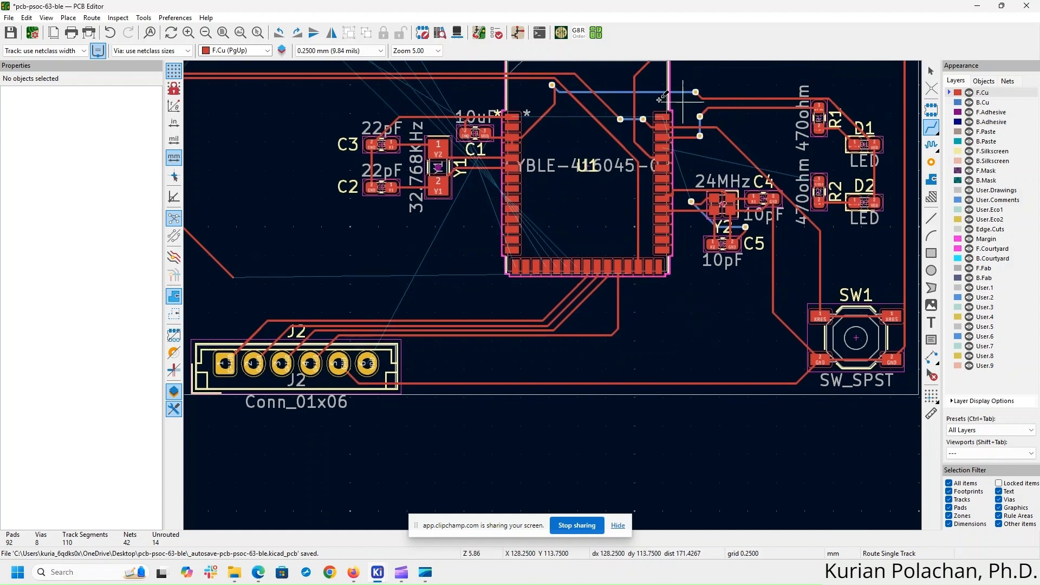
left_click(983, 103)
left_click(552, 85)
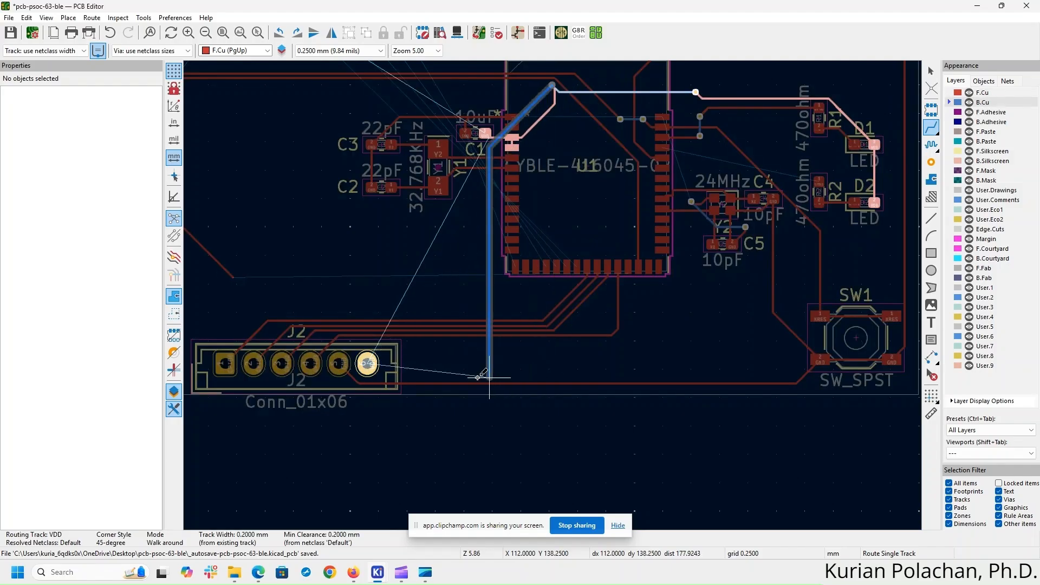
left_click(367, 365)
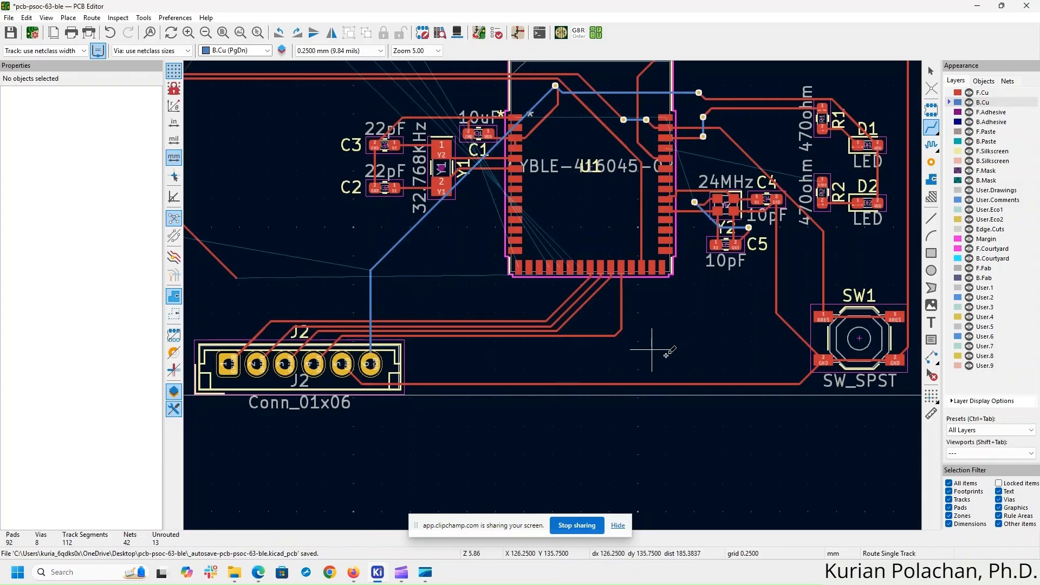
middle_click_drag(648, 351, 755, 413)
scroll(359, 236, "down", 4)
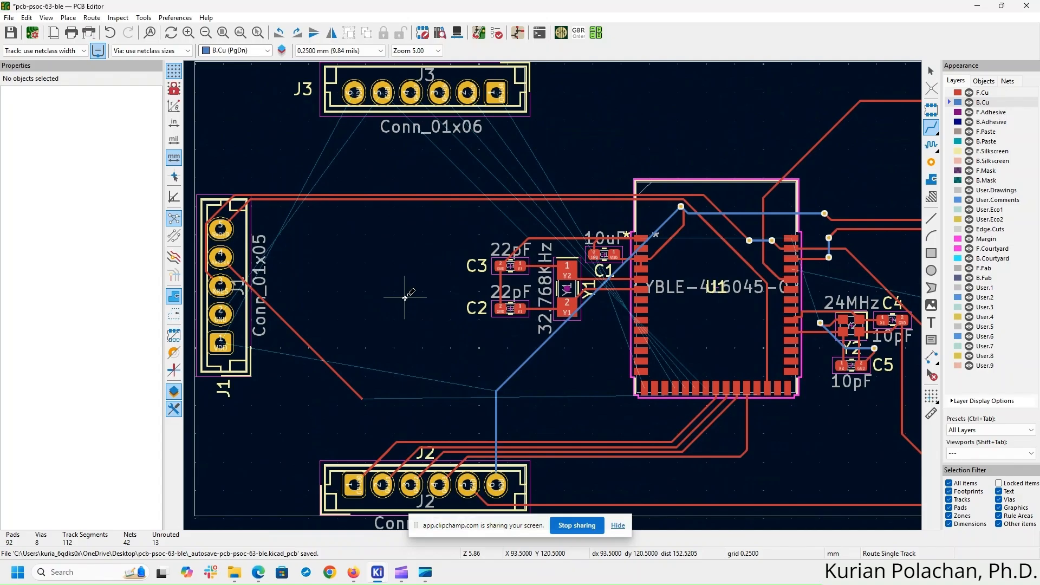
middle_click_drag(601, 327, 446, 318)
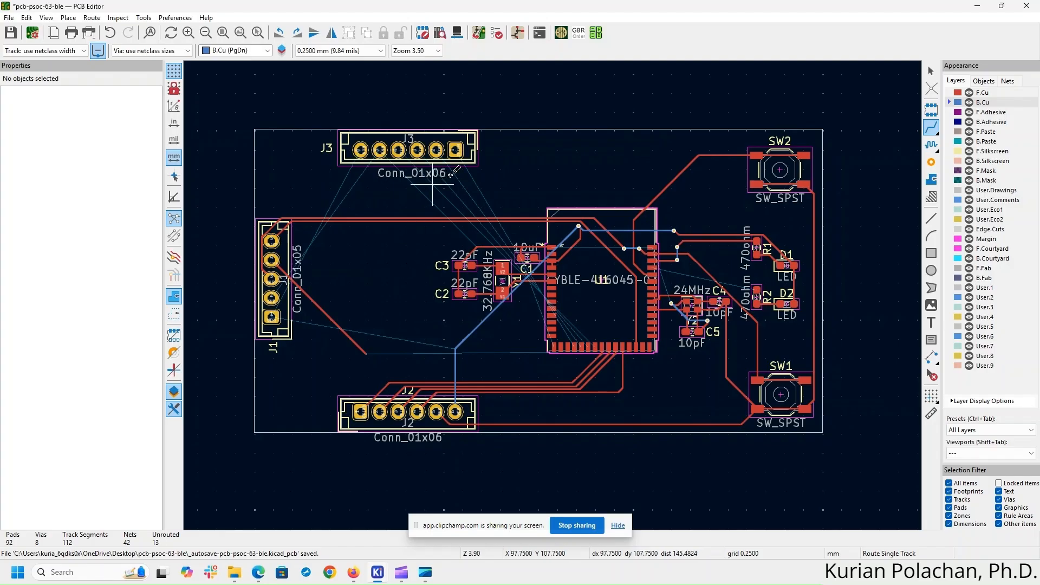
- Start a track near U1's left pins, then cancel it so routing stays unchanged
scroll(455, 200, "up", 3)
middle_click_drag(456, 443, 415, 373)
scroll(414, 372, "up", 4)
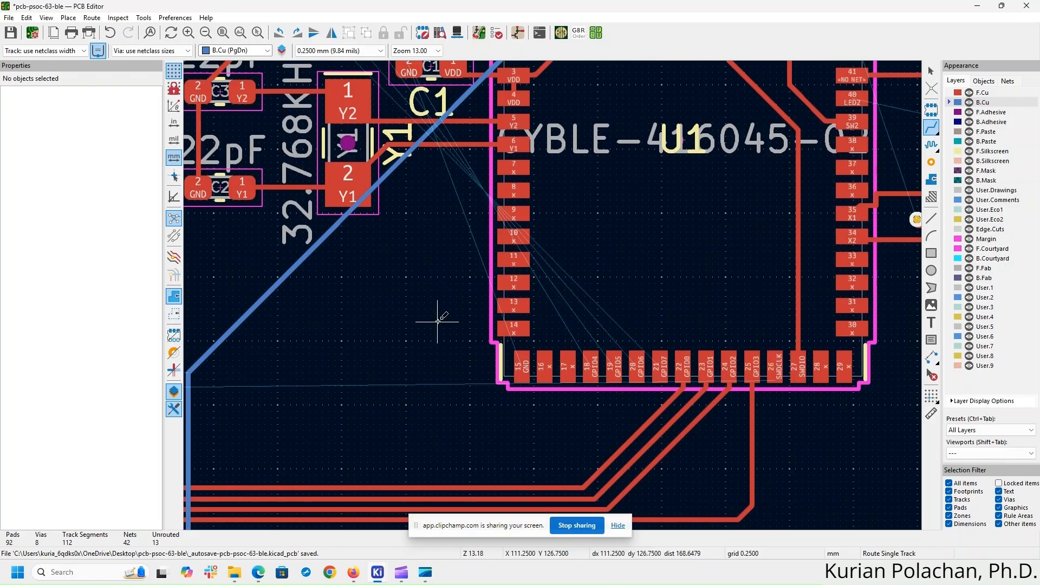
right_click(437, 321)
left_click(372, 299)
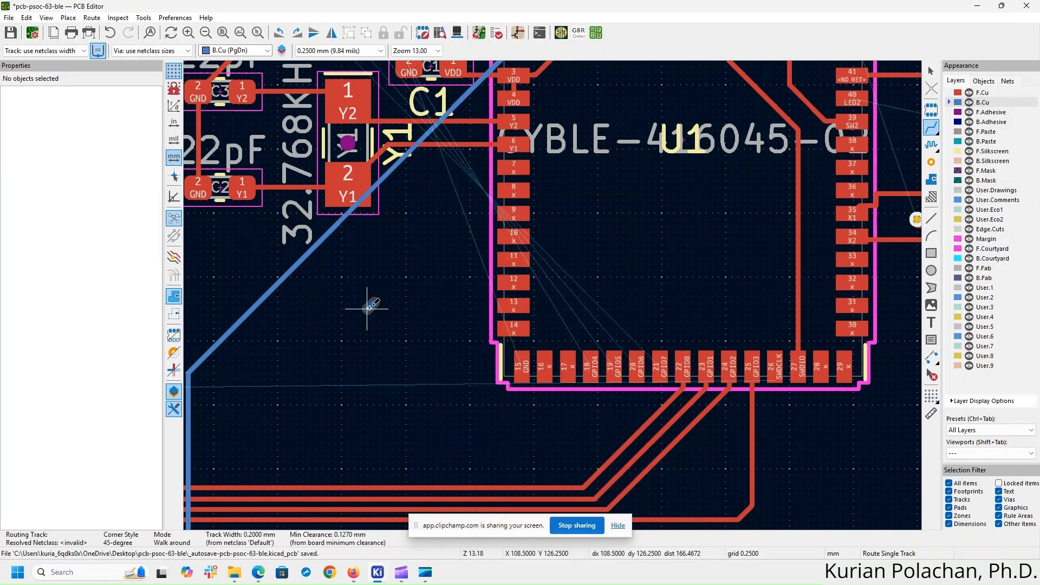
middle_click_drag(369, 308, 517, 372)
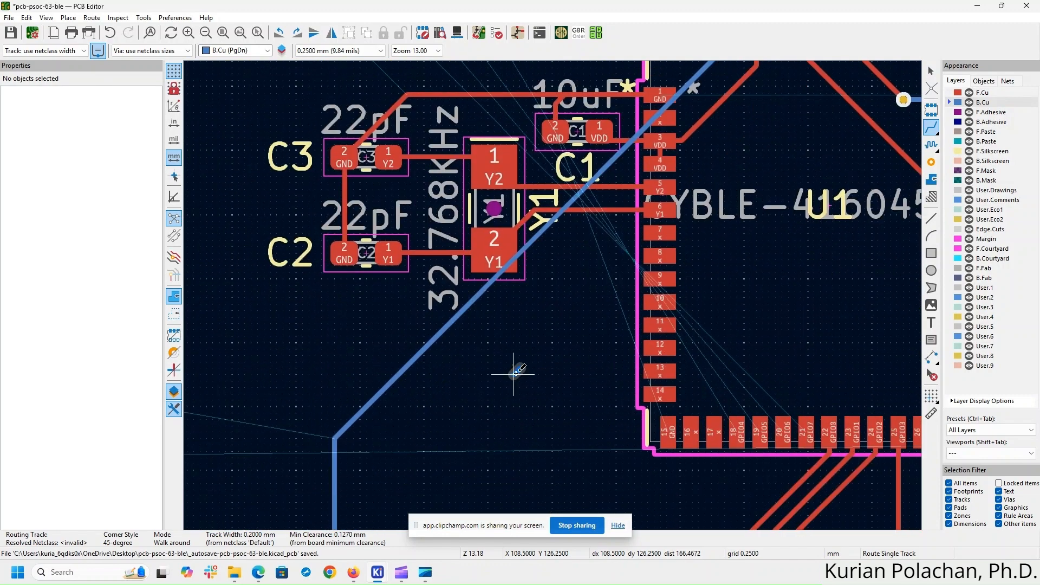
key("Escape")
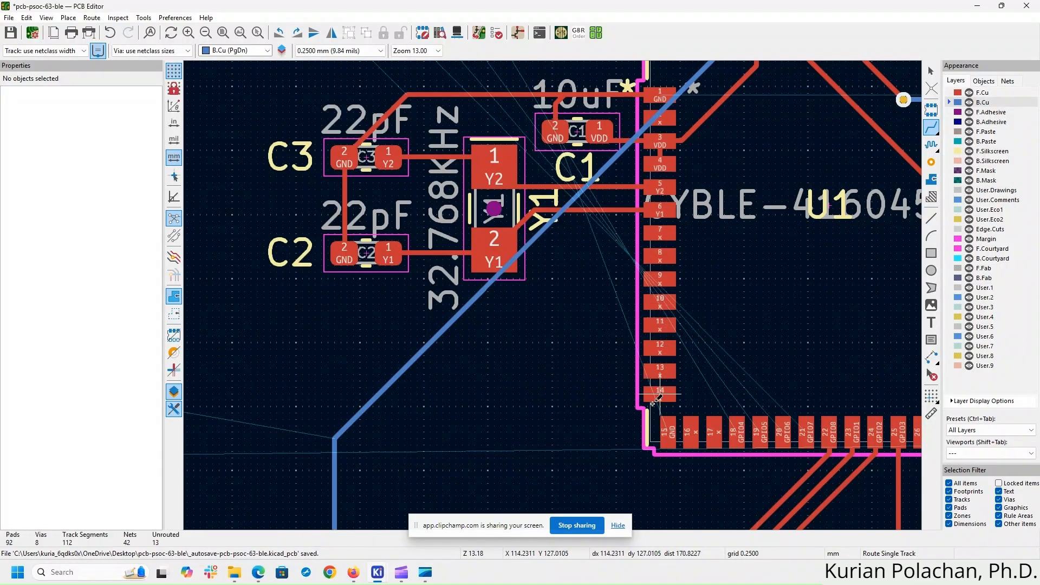
key("Escape")
- Look over U1's left pads with J3 and J1, then switch to the Schematic Editor
middle_click_drag(550, 378, 678, 93)
scroll(561, 175, "down", 5)
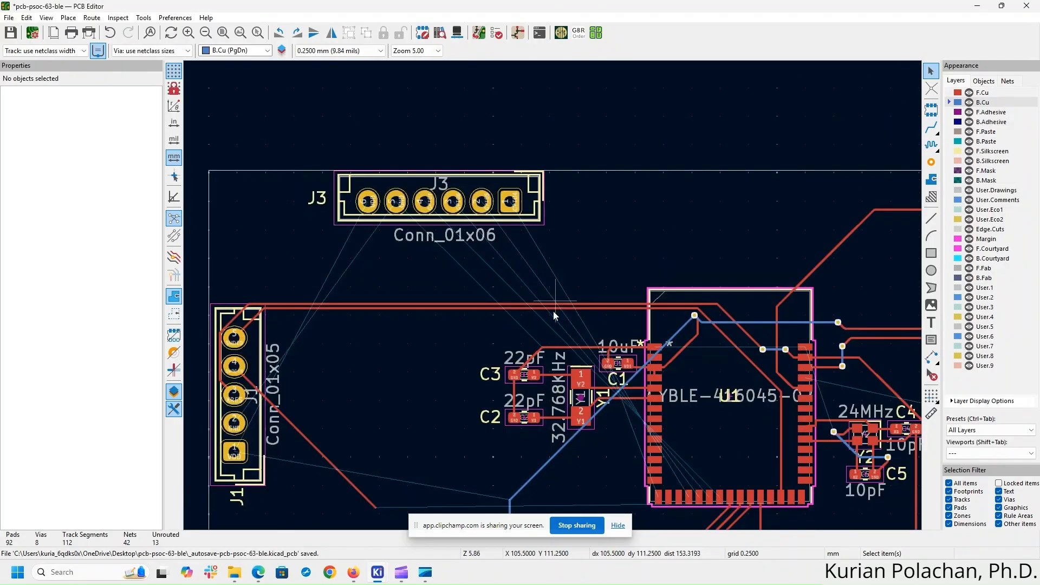
scroll(509, 287, "up", 2)
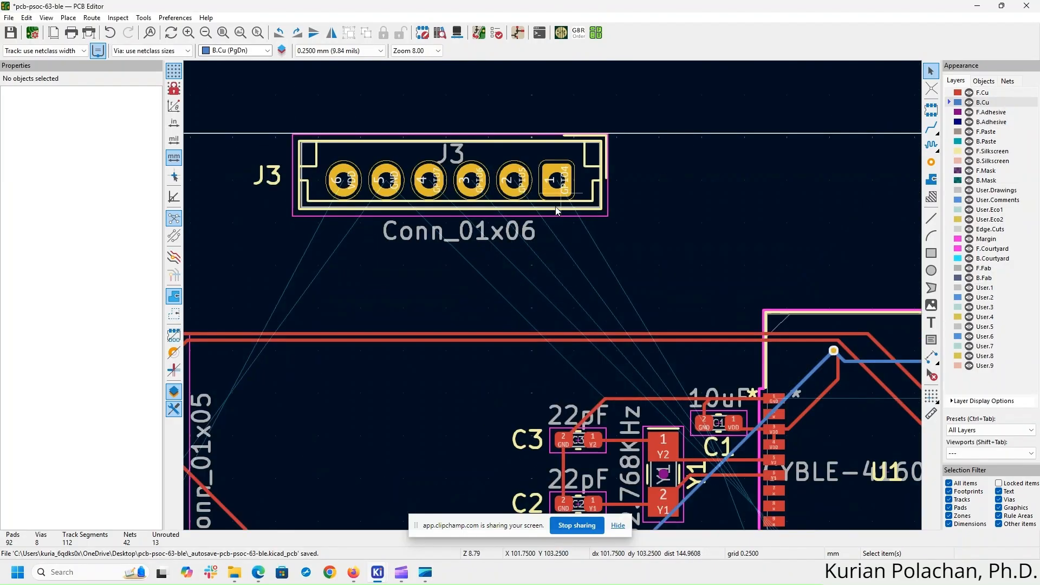
middle_click_drag(434, 402, 400, 224)
scroll(766, 320, "up", 2)
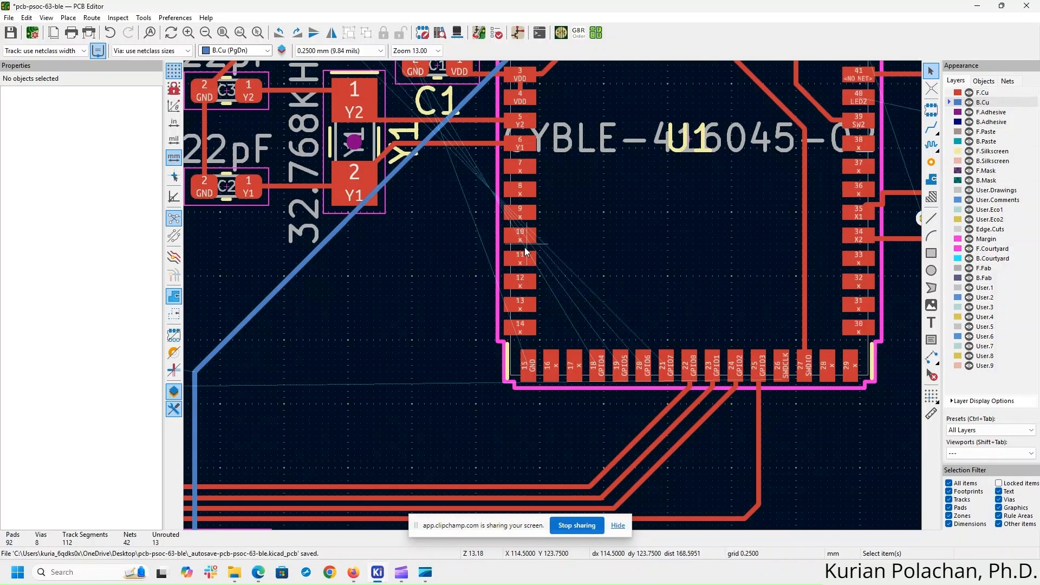
scroll(526, 251, "up", 2)
scroll(566, 299, "down", 2)
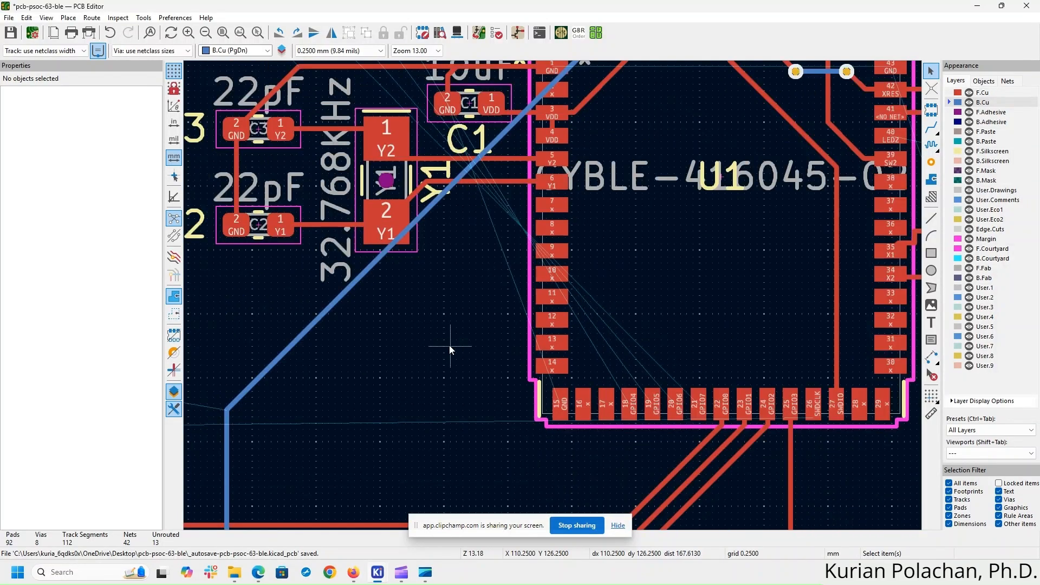
middle_click_drag(450, 345, 544, 355)
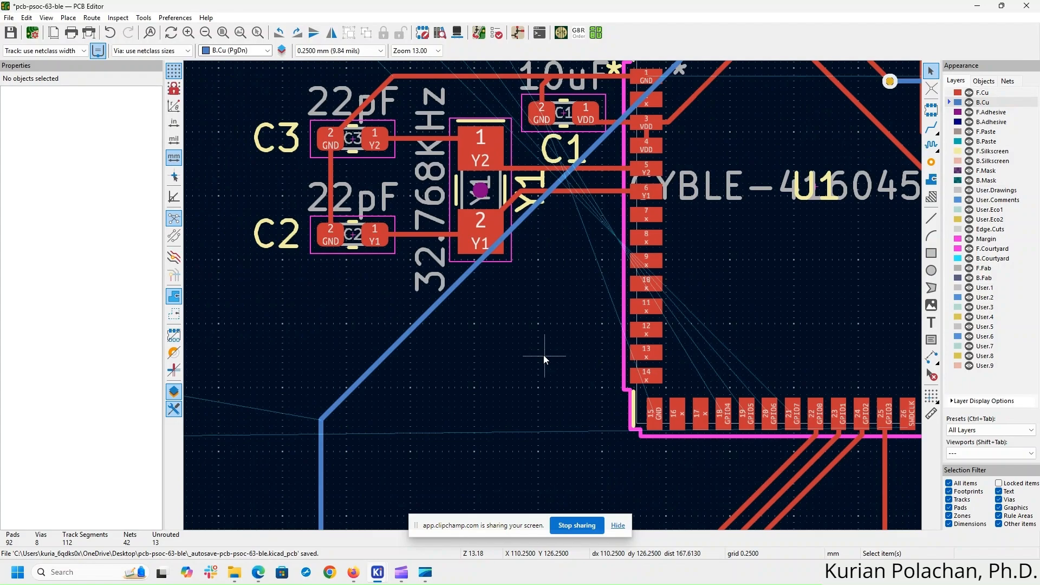
scroll(554, 296, "down", 5)
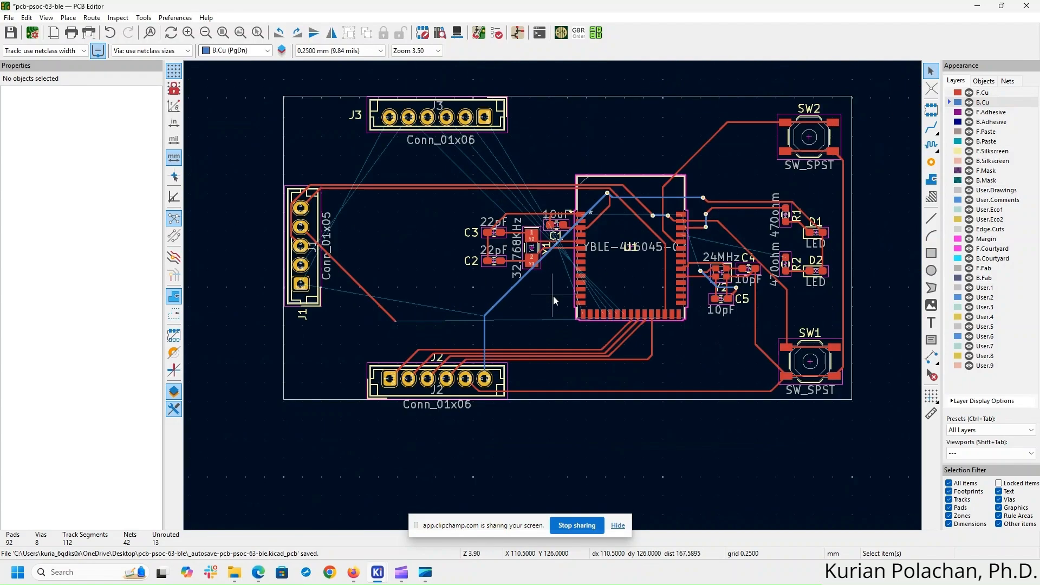
scroll(554, 295, "up", 2)
middle_click_drag(475, 89, 518, 192)
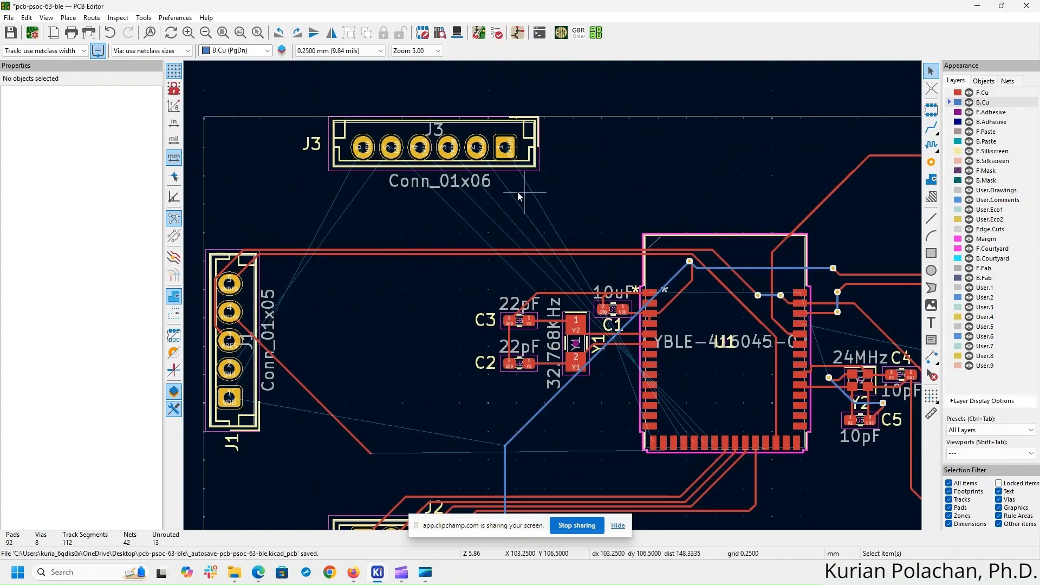
left_click(518, 33)
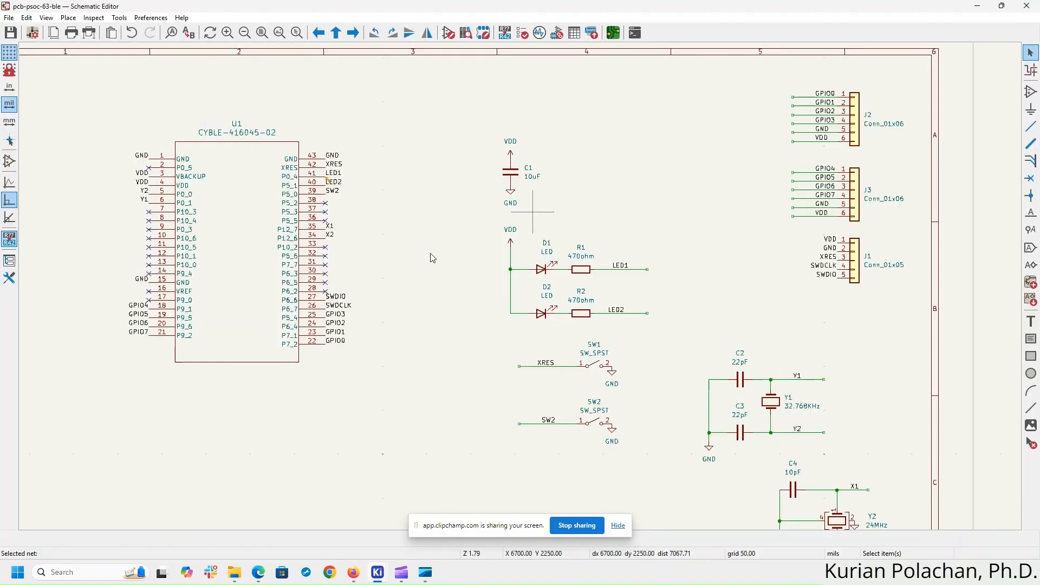
- Remove pin 11's no-connect flag and give it a net label renamed from P10_5 to GPIO4
left_click(152, 247)
scroll(145, 262, "up", 3)
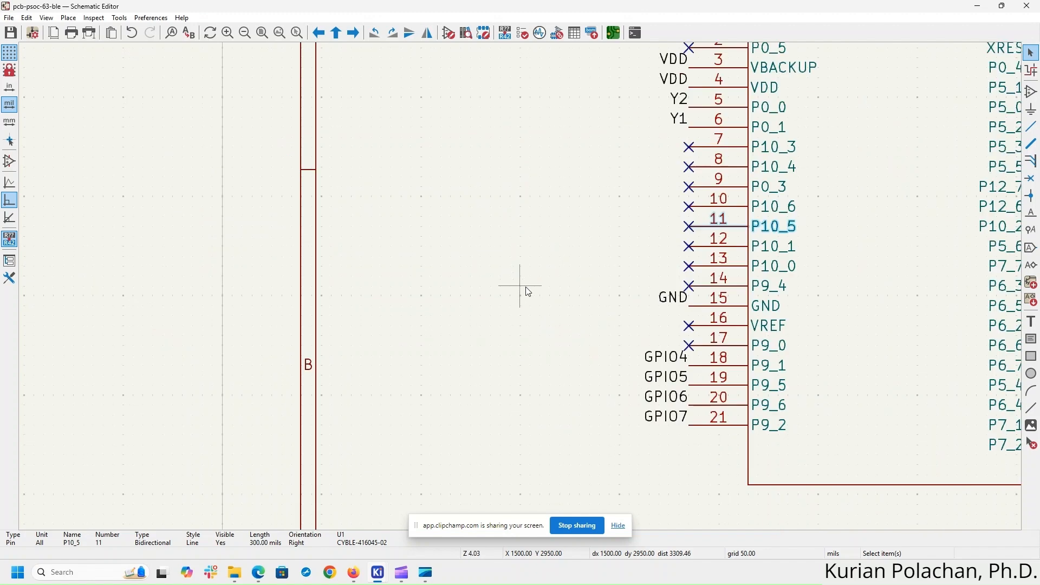
key("Escape")
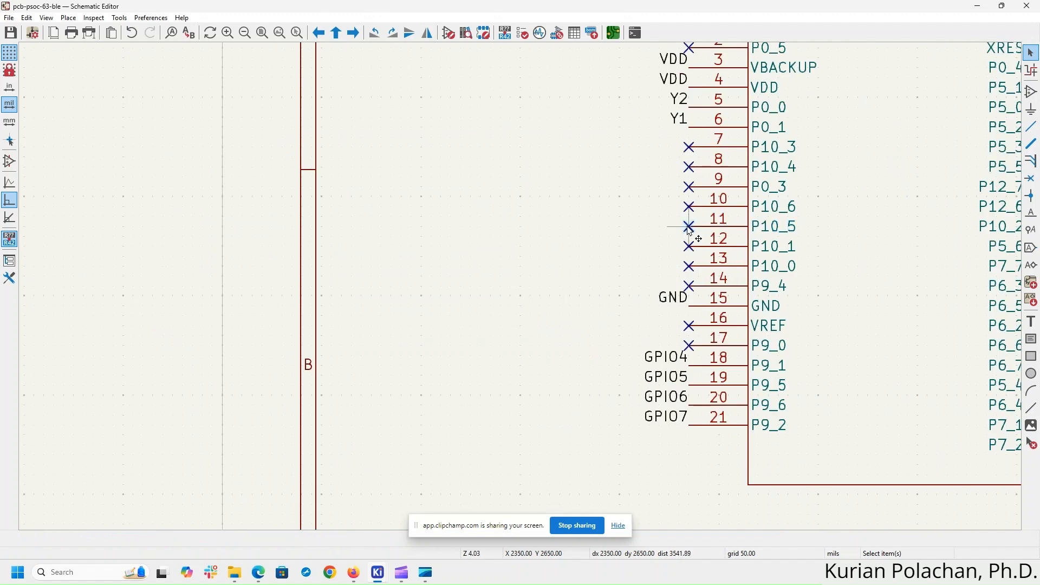
key("Delete")
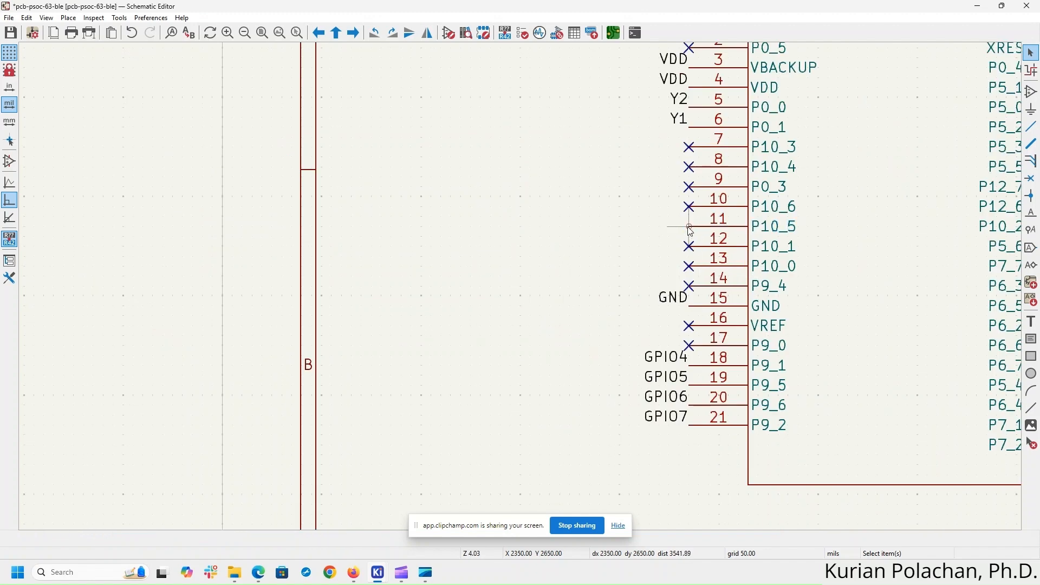
right_click(689, 226)
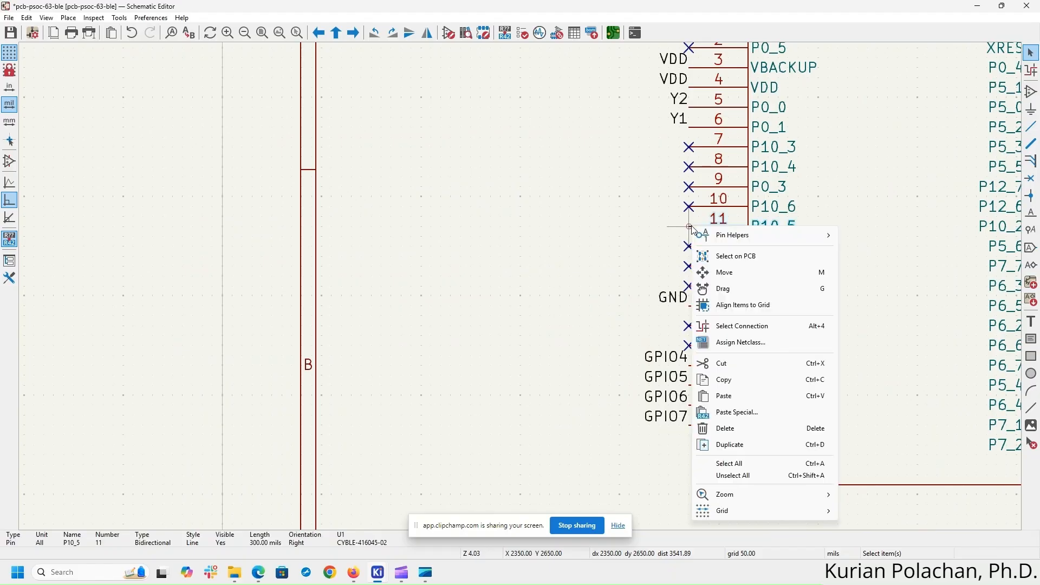
mouse_move(753, 235)
left_click(874, 268)
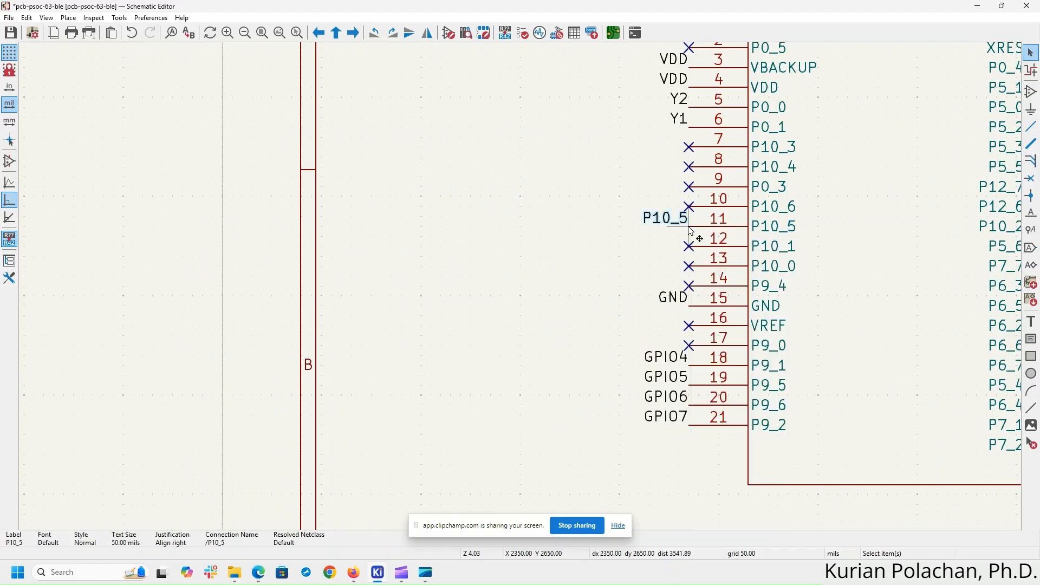
double_click(654, 222)
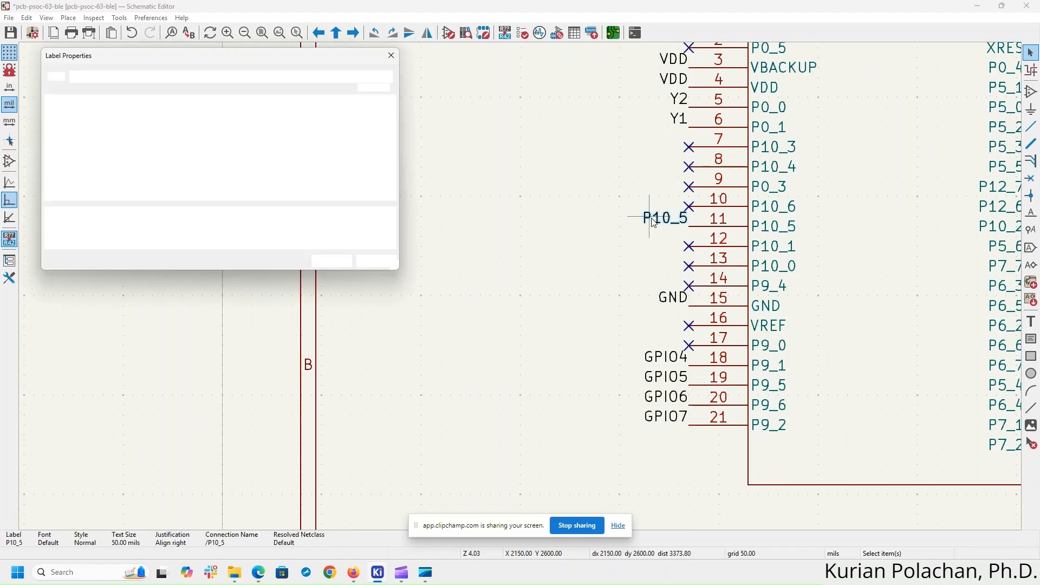
type("GPIO4")
key("Return")
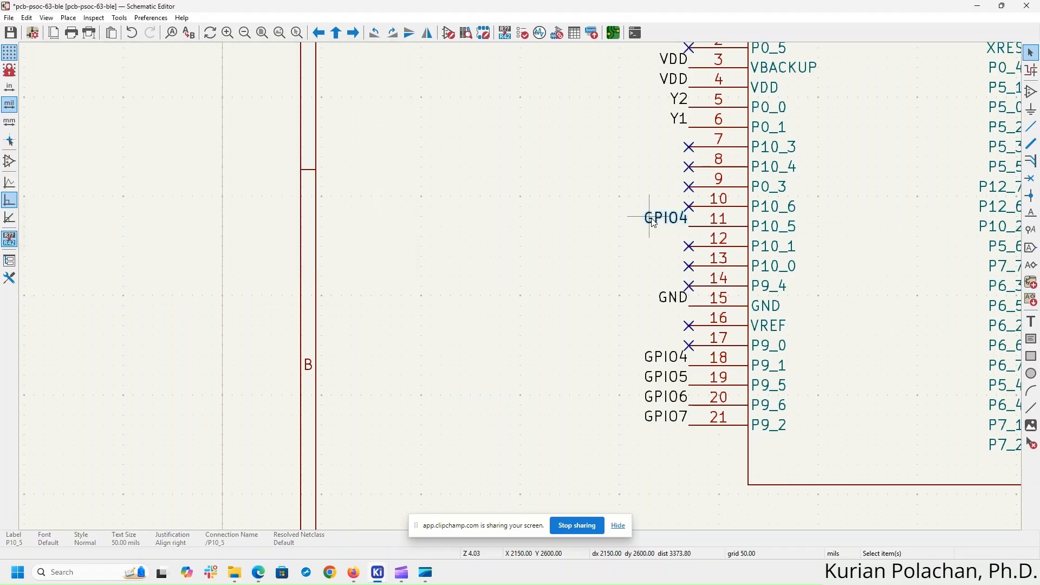
- Delete the duplicate GPIO4 label from U1 pin 18
left_click(606, 299)
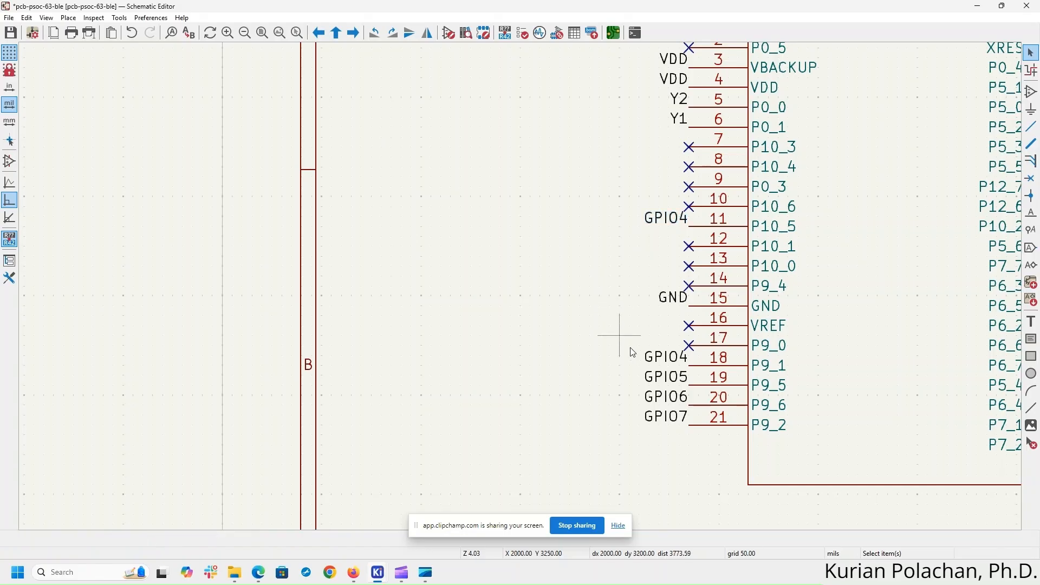
left_click(664, 358)
key("Delete")
- Check the board layout in the PCB editor, then return to the schematic
left_click(614, 33)
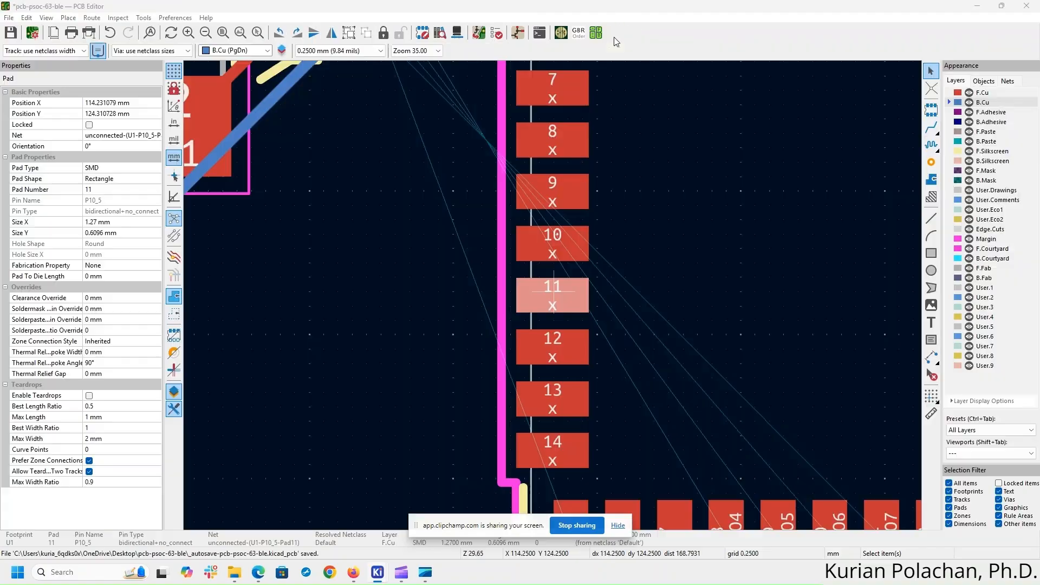
scroll(596, 194, "down", 4)
scroll(531, 327, "down", 4)
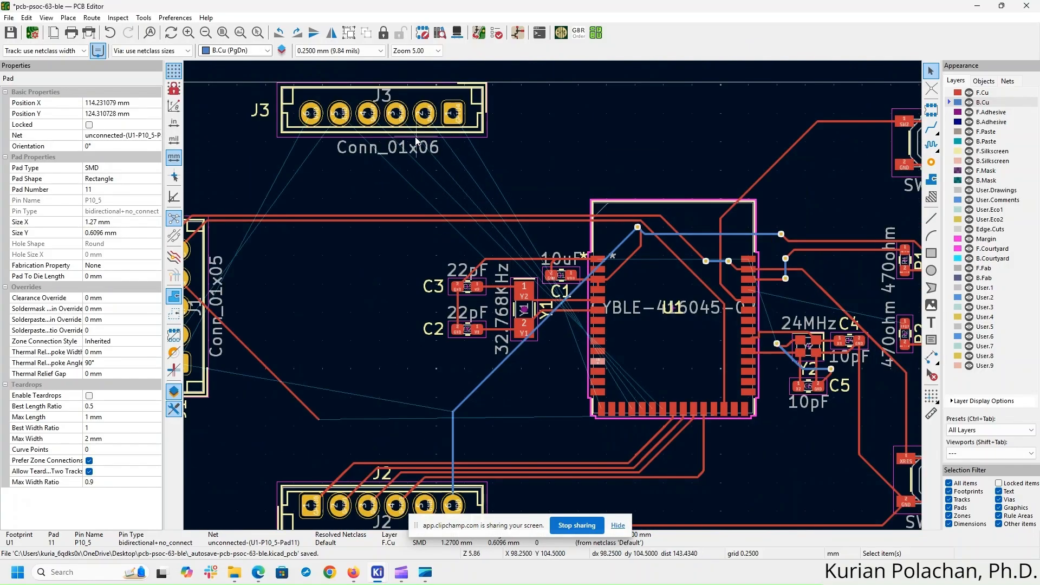
scroll(413, 142, "up", 2)
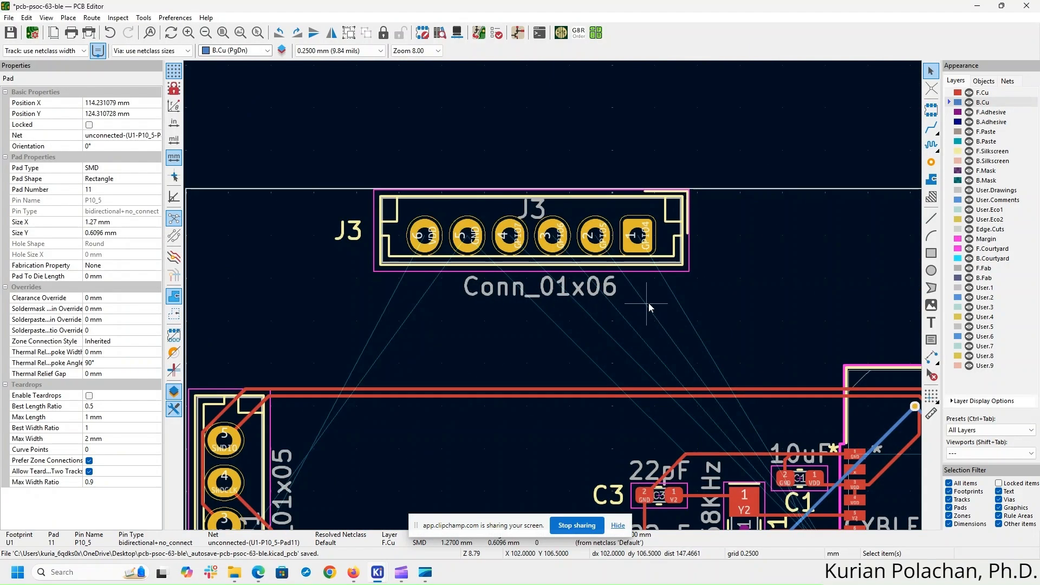
scroll(601, 331, "down", 5)
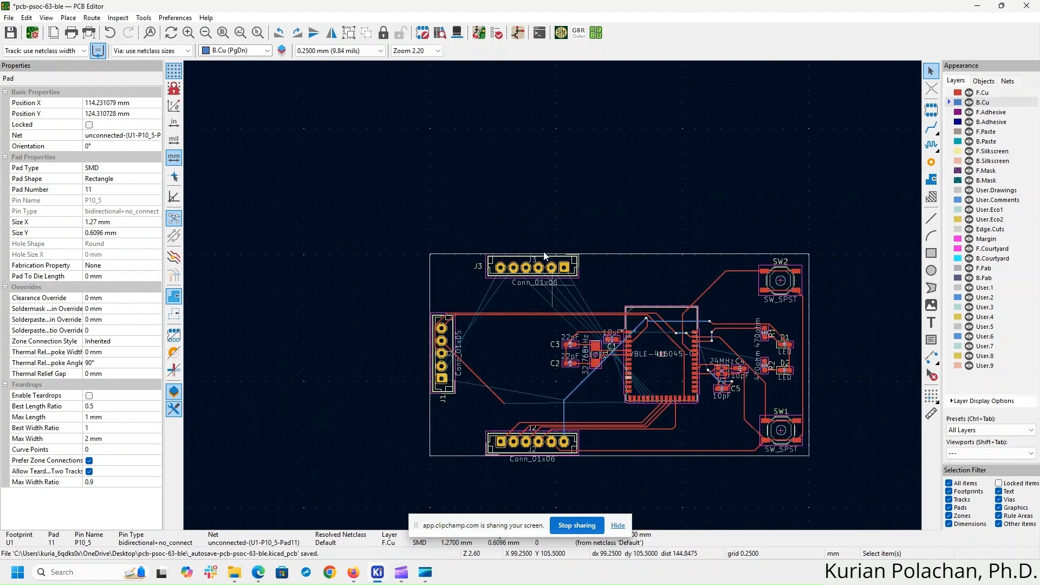
left_click(520, 25)
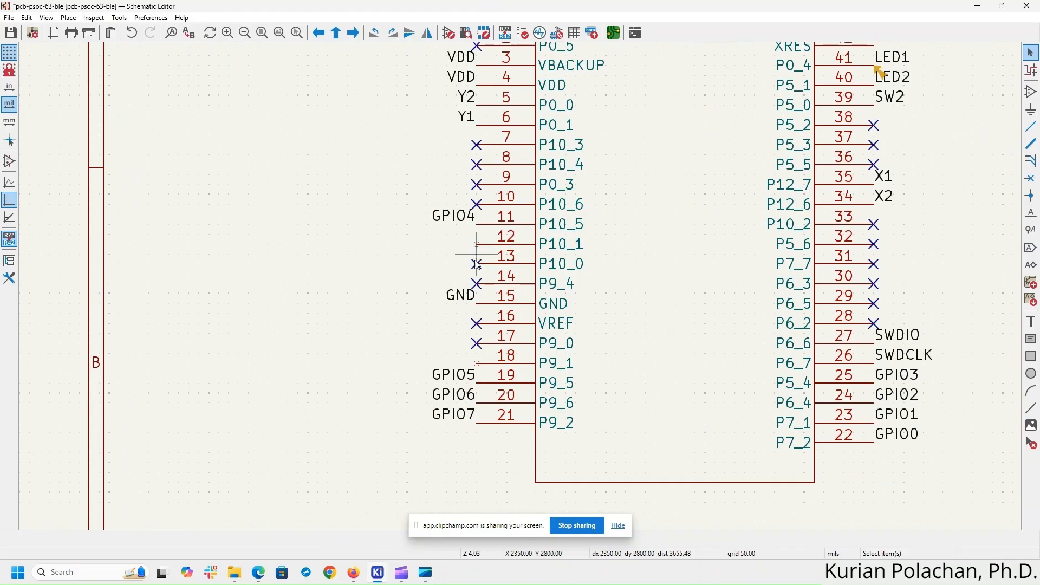
- Delete the no-connect flags on U1 pins 13 and 14
key("Delete")
left_click(479, 288)
key("Delete")
key("Delete")
scroll(388, 272, "down", 3)
middle_click_drag(869, 289, 741, 239)
scroll(499, 263, "up", 3)
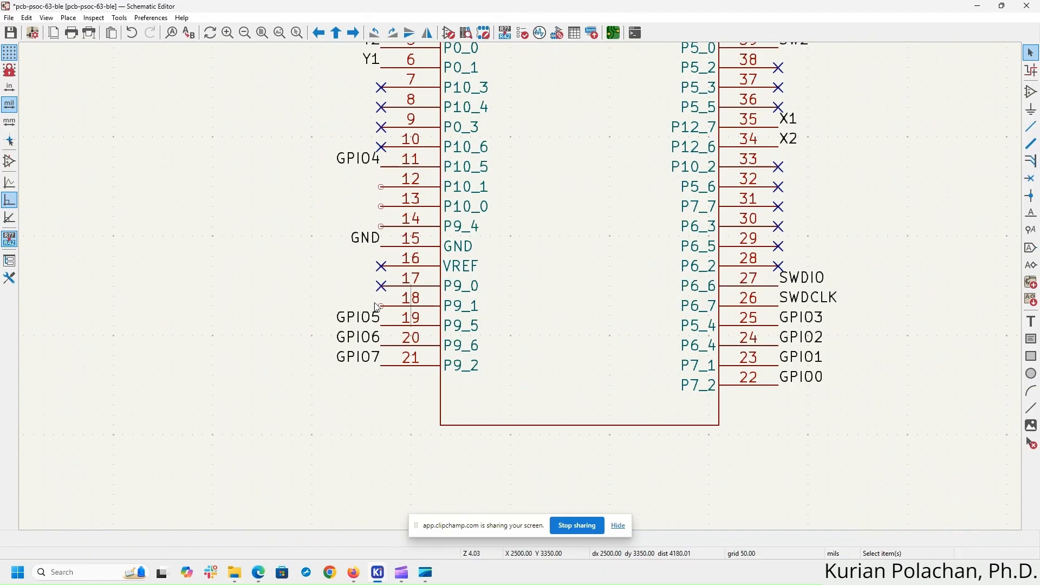
- Add a net label to pin 12 and rename it from P10_1 to GPIO5
right_click(382, 187)
key("Escape")
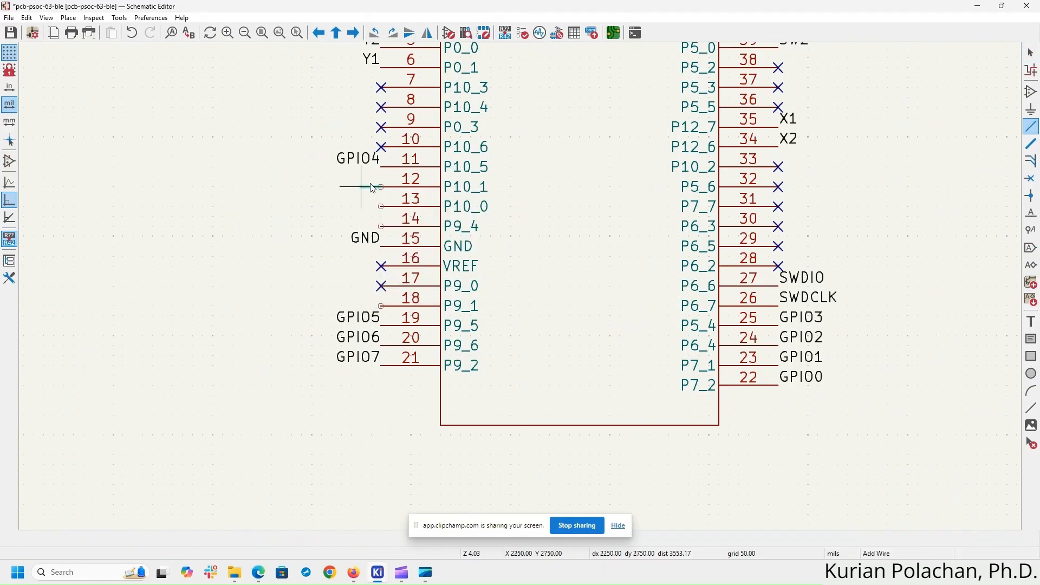
right_click(382, 187)
mouse_move(412, 196)
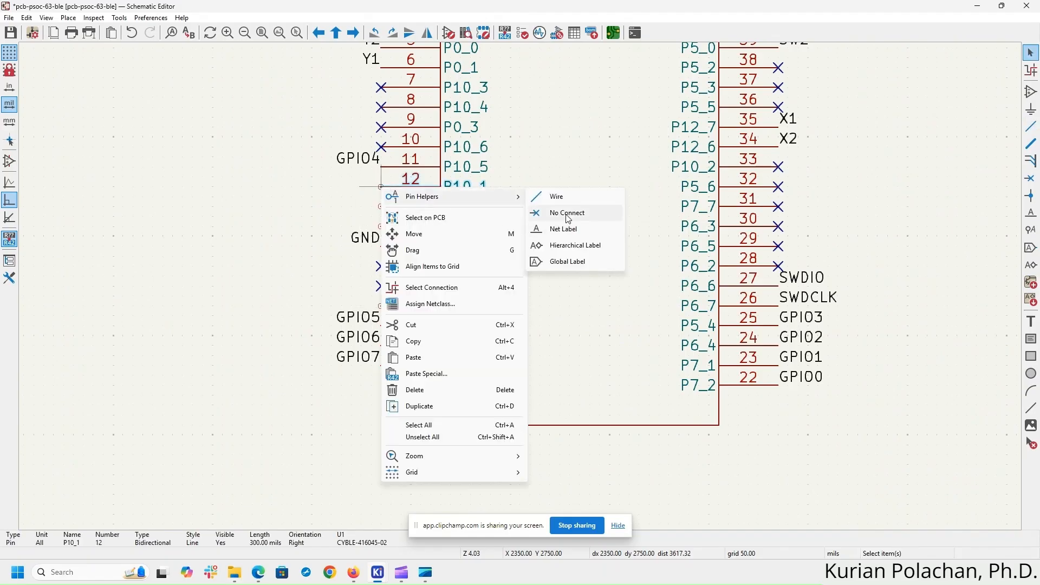
left_click(564, 225)
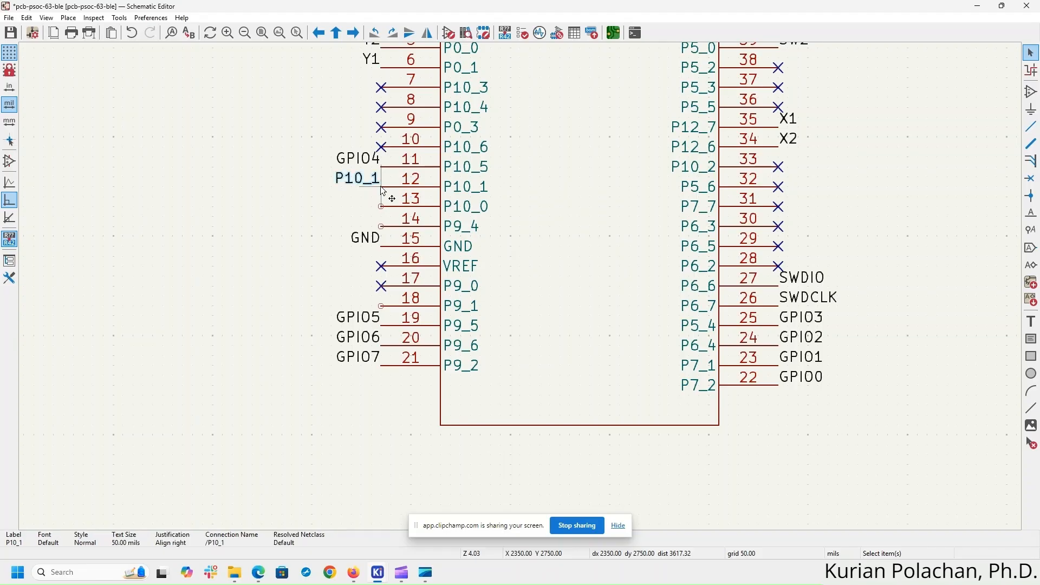
right_click(383, 208)
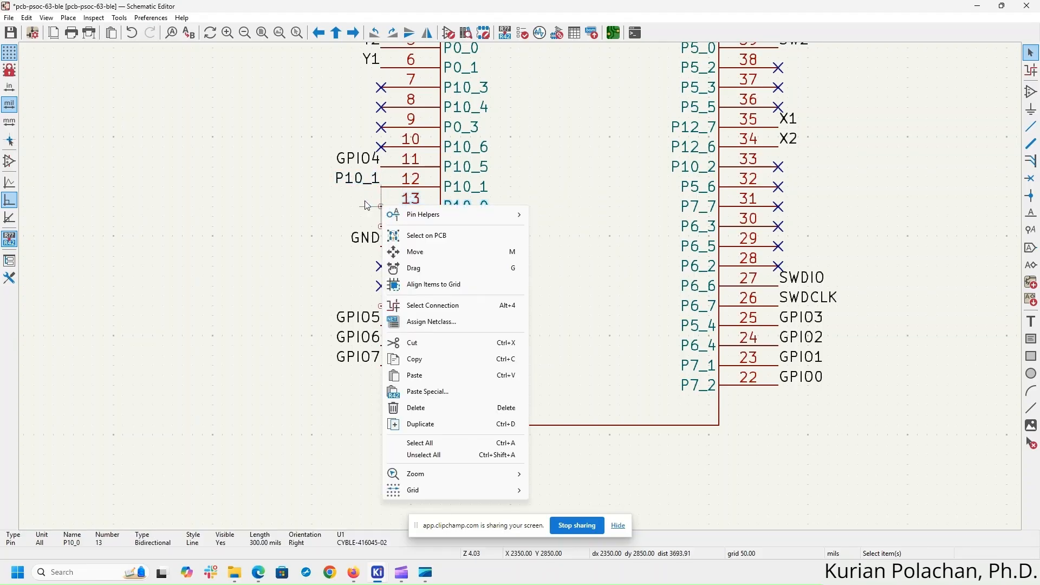
left_click(356, 176)
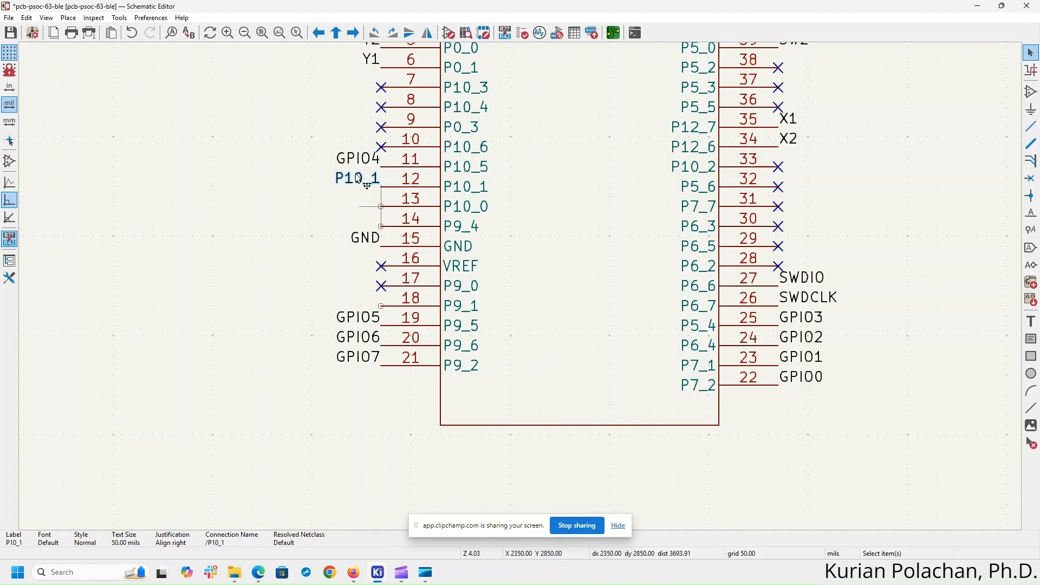
double_click(358, 179)
type("G")
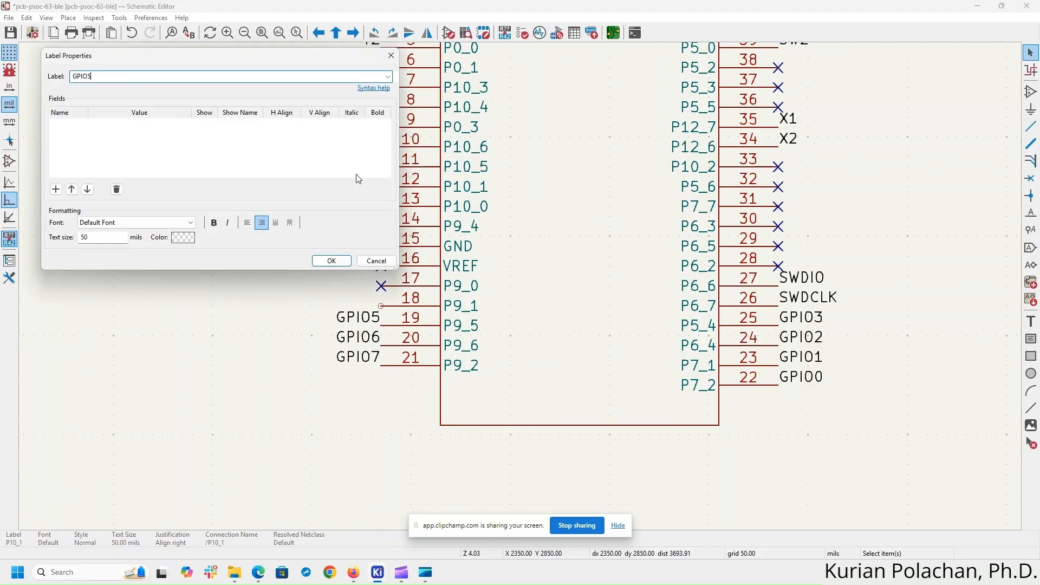
type("PIO5")
key("Return")
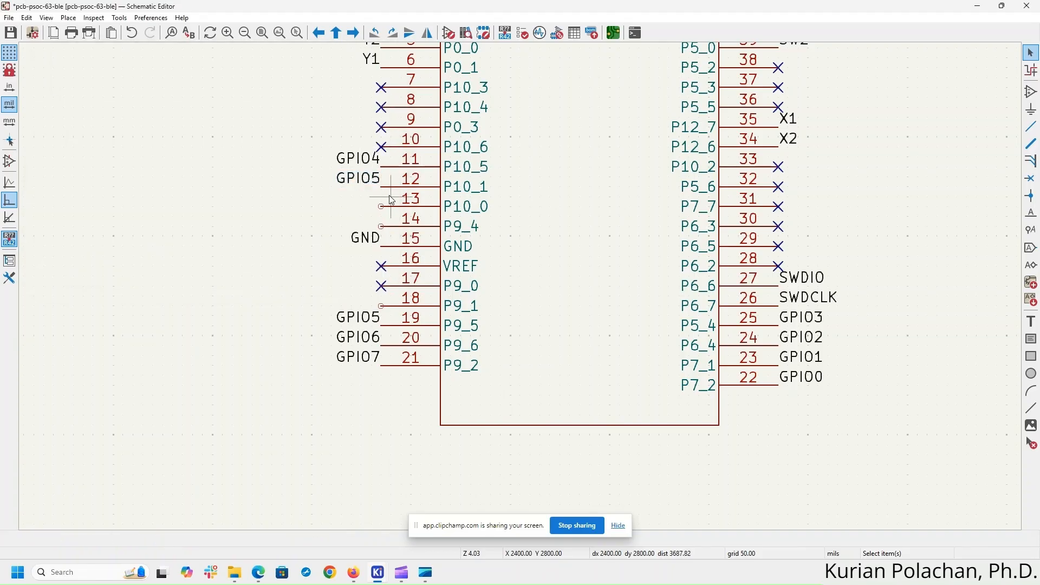
- Label pins 13 and 14, renaming P10_0 to GPIO6 and P9_4 to GPIO7
left_click_drag(403, 194, 375, 234)
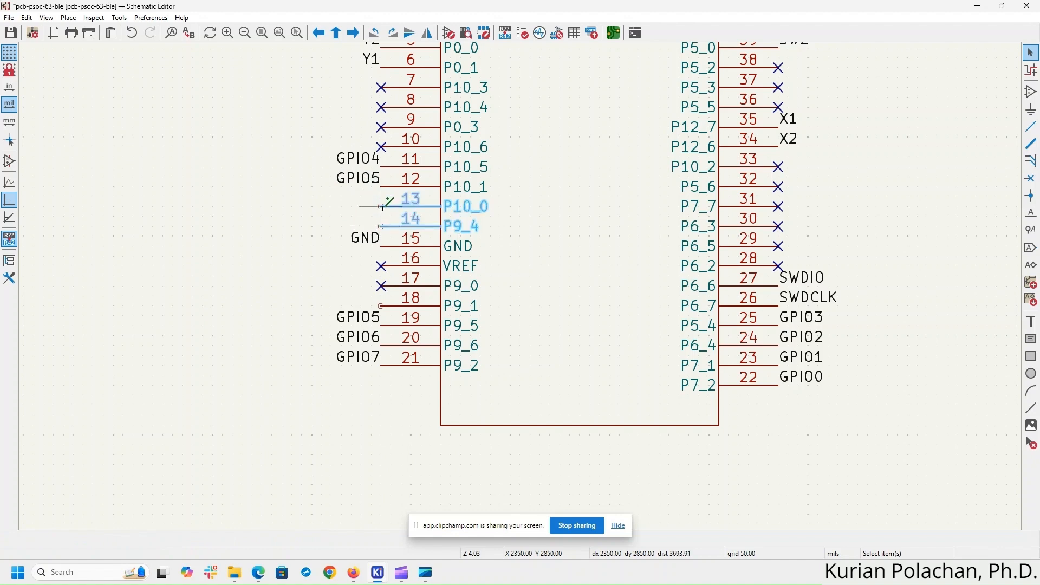
right_click(382, 206)
mouse_move(428, 216)
left_click(569, 251)
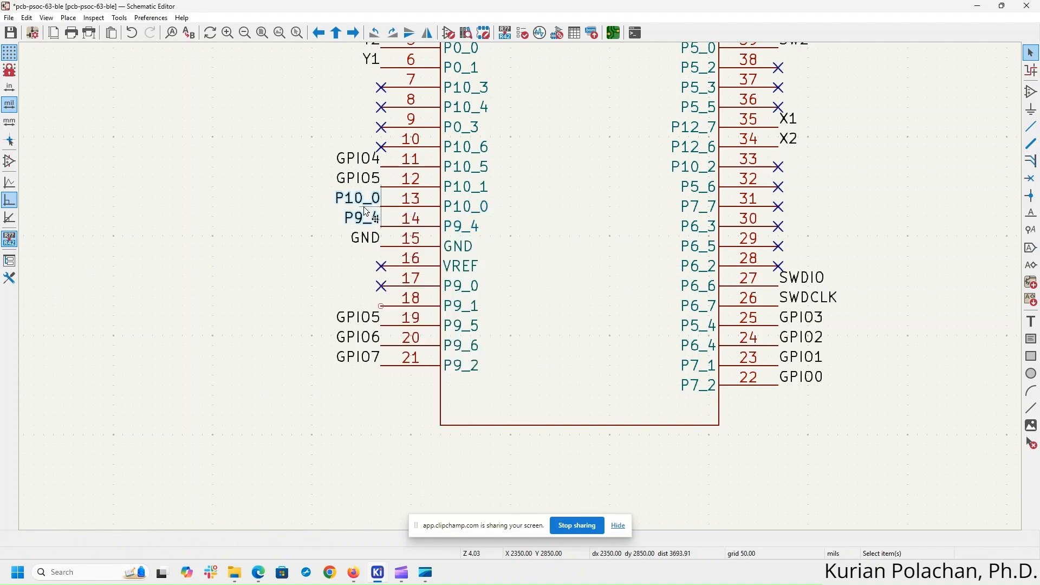
left_click(356, 204)
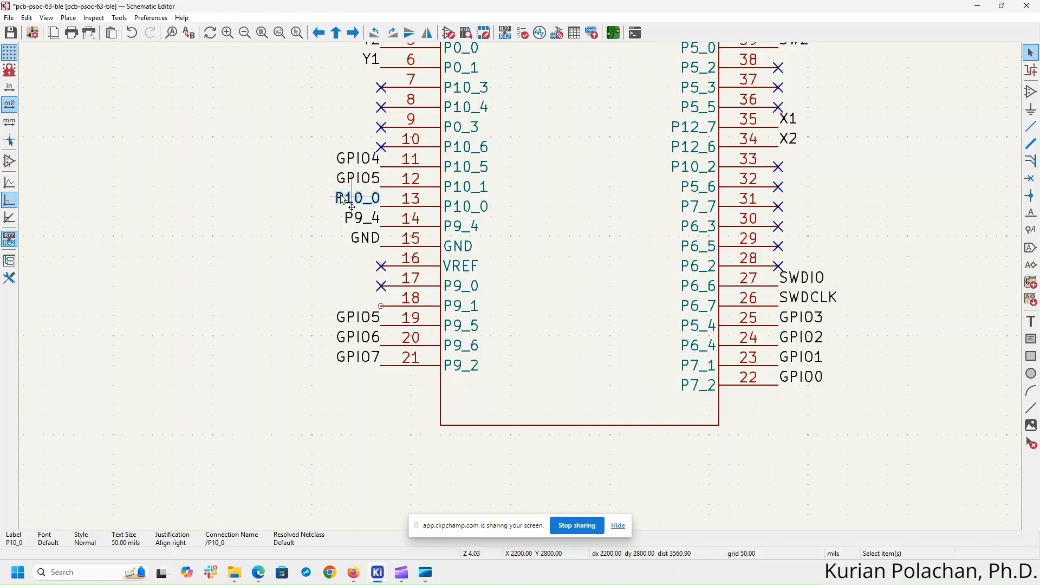
double_click(343, 199)
type("GPIO6")
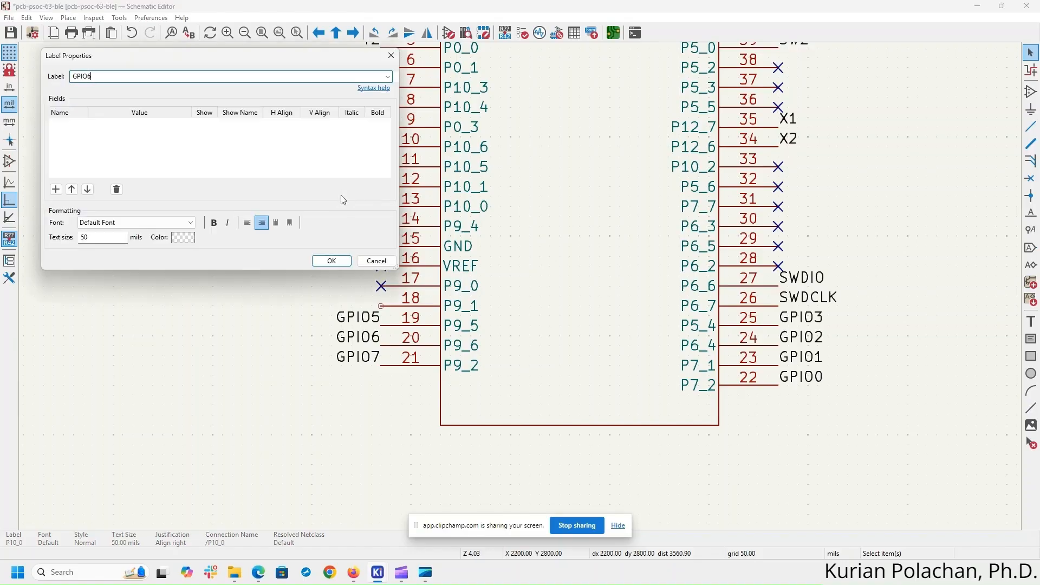
key("Return")
left_click(368, 219)
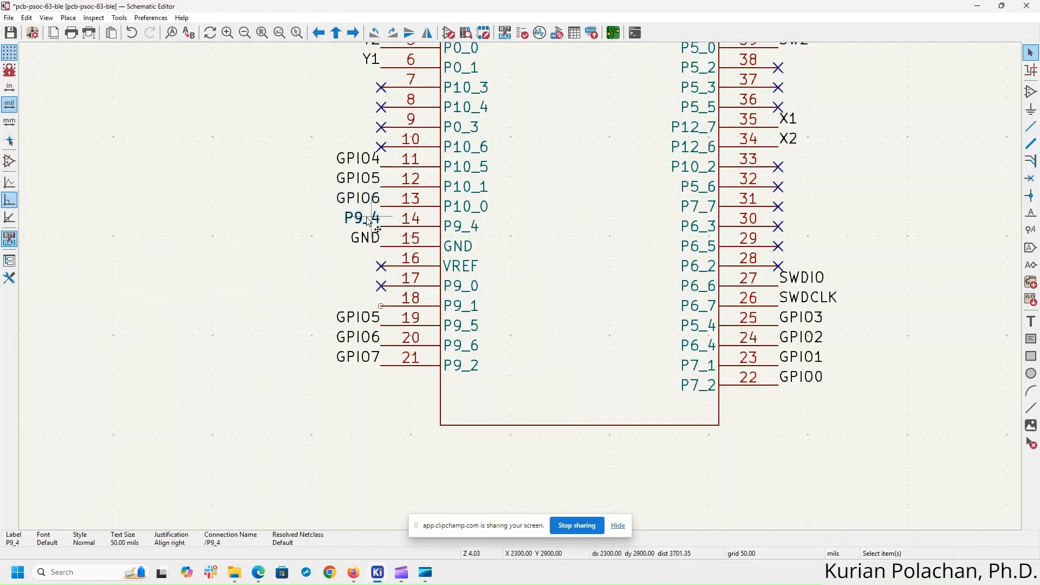
double_click(369, 219)
type("GPIO7")
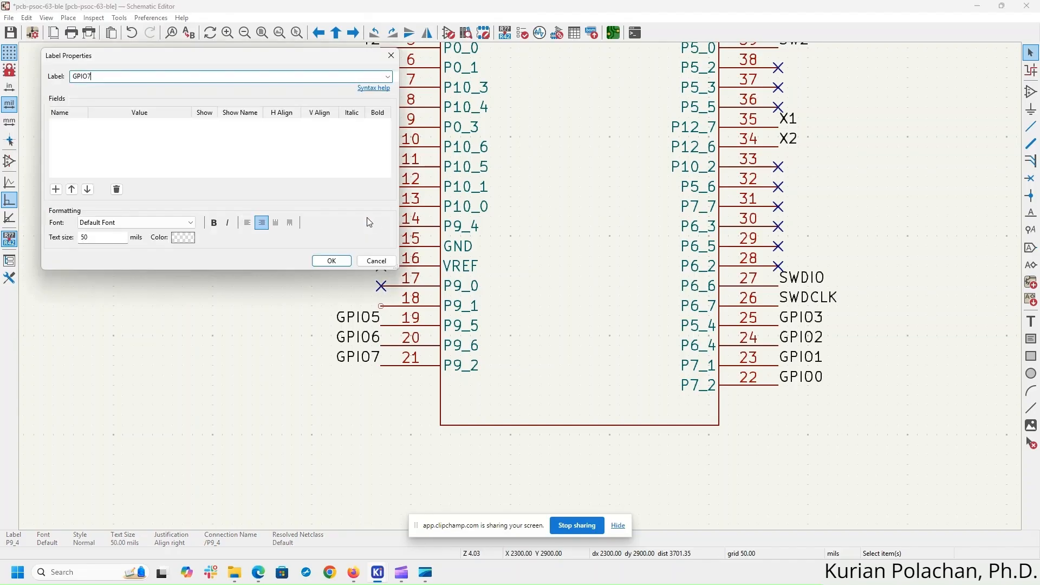
key("Return")
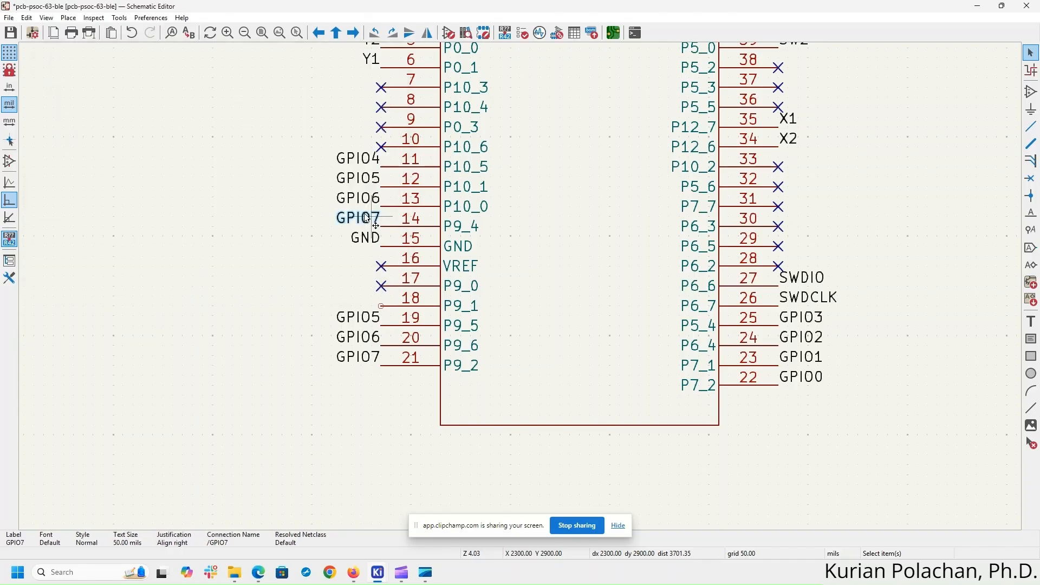
- Delete the labels on pins 19–21 and mark pins 18–21 as no-connect
left_click(262, 313)
left_click_drag(322, 301, 386, 407)
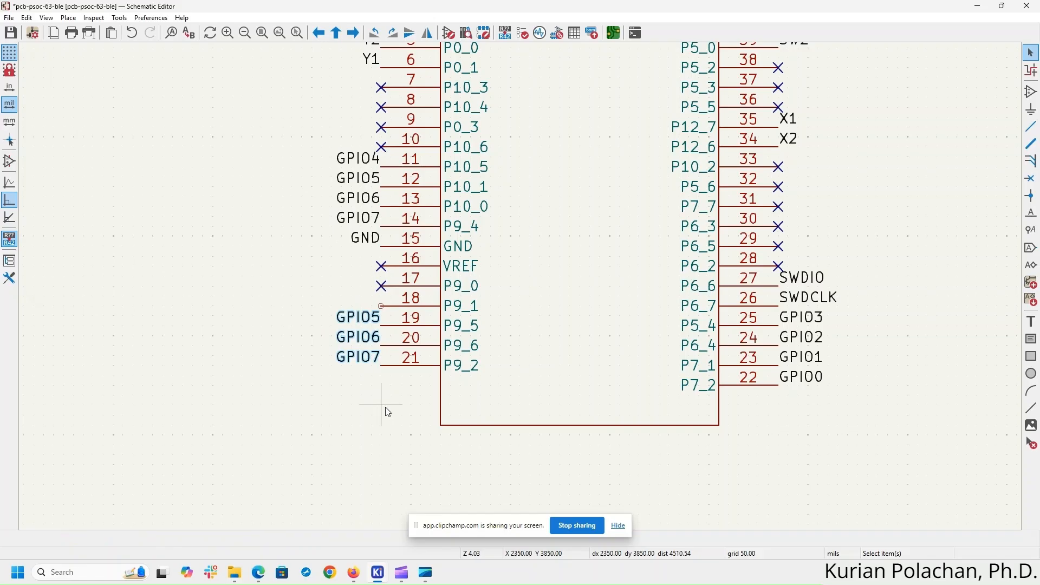
key("Delete")
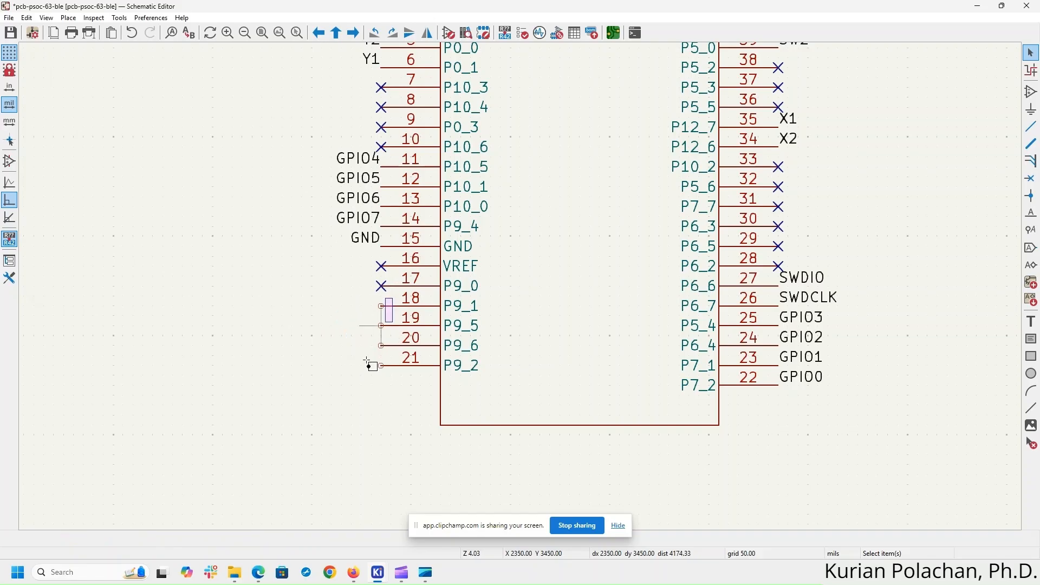
left_click_drag(394, 297, 359, 403)
right_click(382, 308)
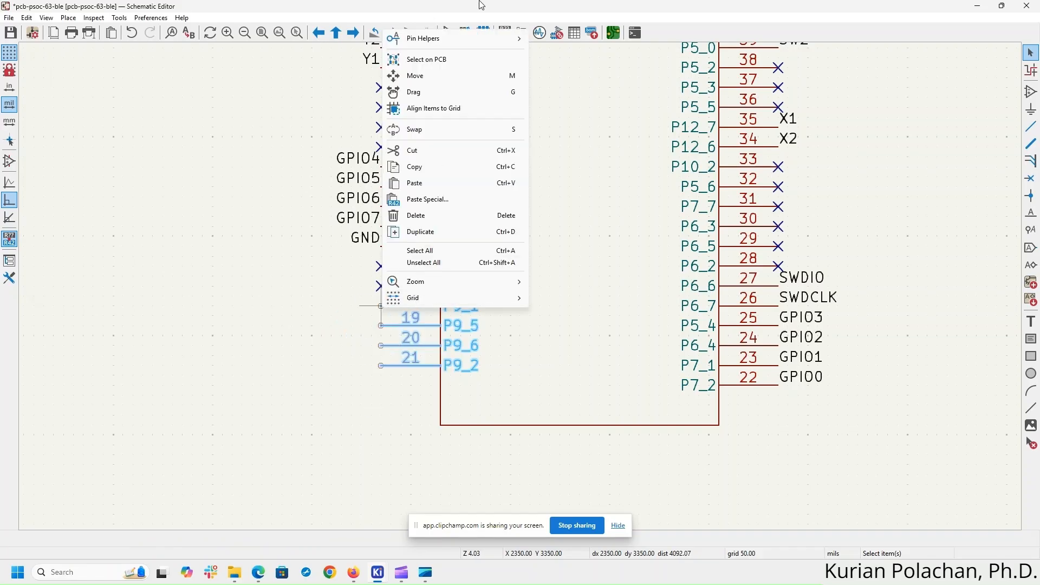
mouse_move(477, 36)
left_click(569, 57)
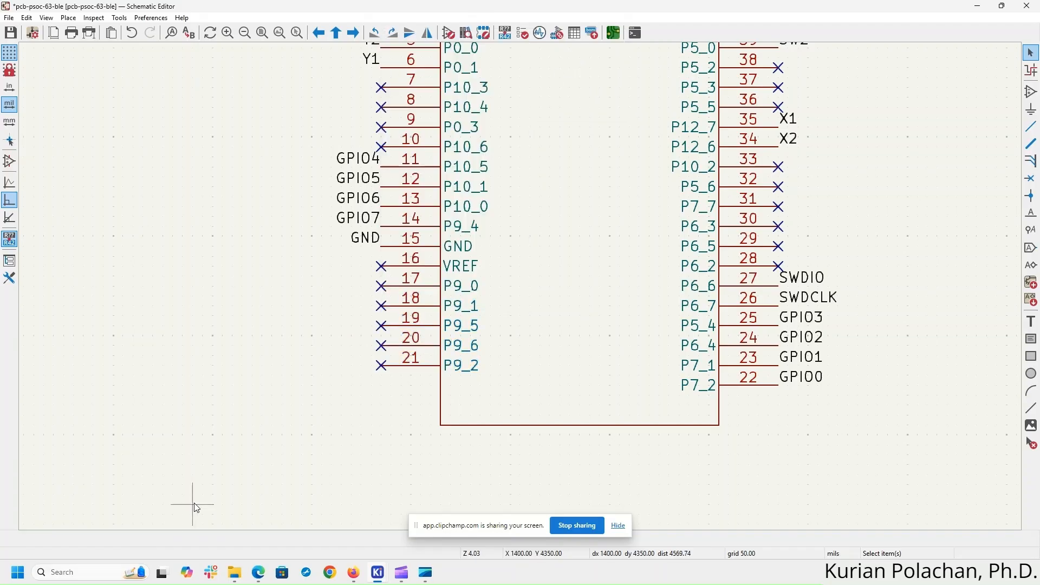
scroll(223, 377, "down", 3)
middle_click_drag(735, 373, 355, 375)
scroll(374, 367, "up", 1)
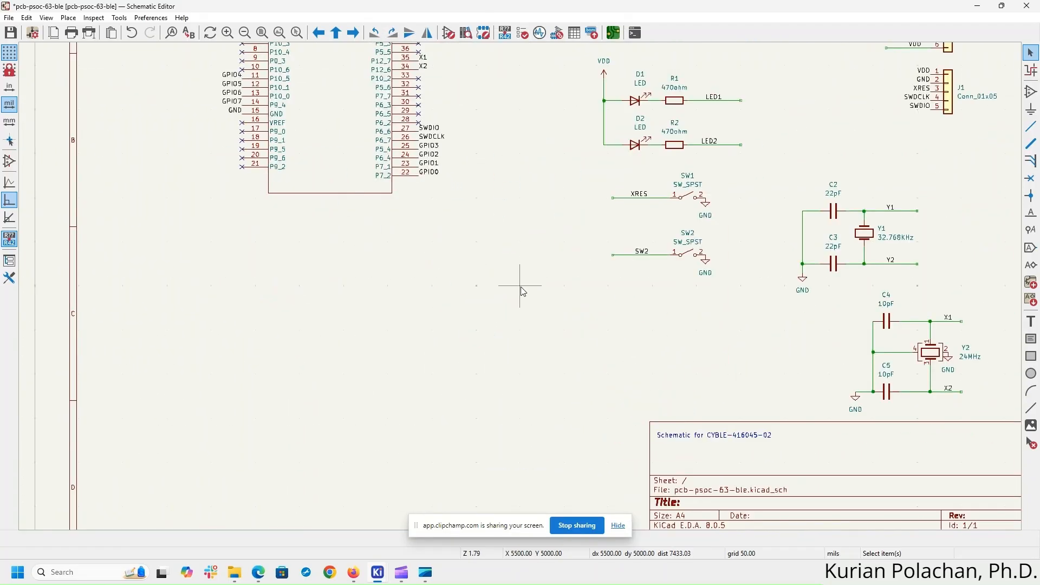
middle_click_drag(564, 281, 478, 412)
- Save the schematic and bring up the board in the PCB editor
left_click(10, 33)
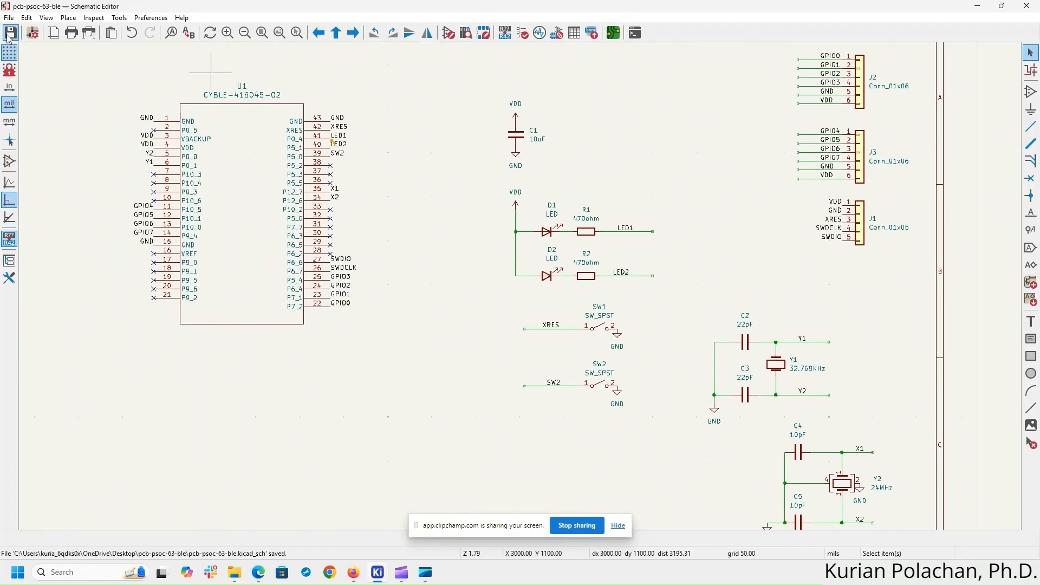
left_click(614, 33)
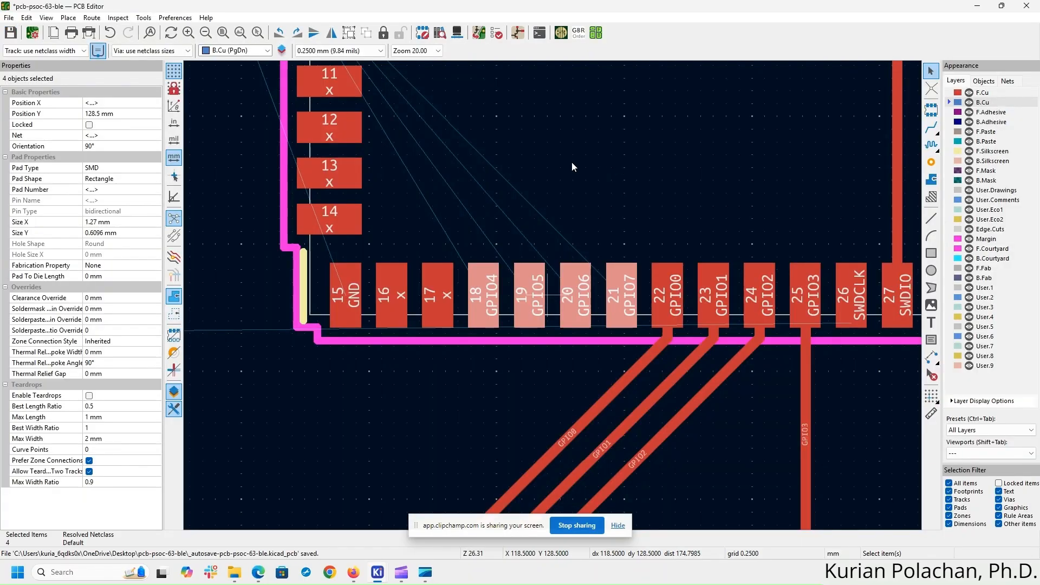
scroll(553, 296, "down", 3)
scroll(461, 295, "down", 3)
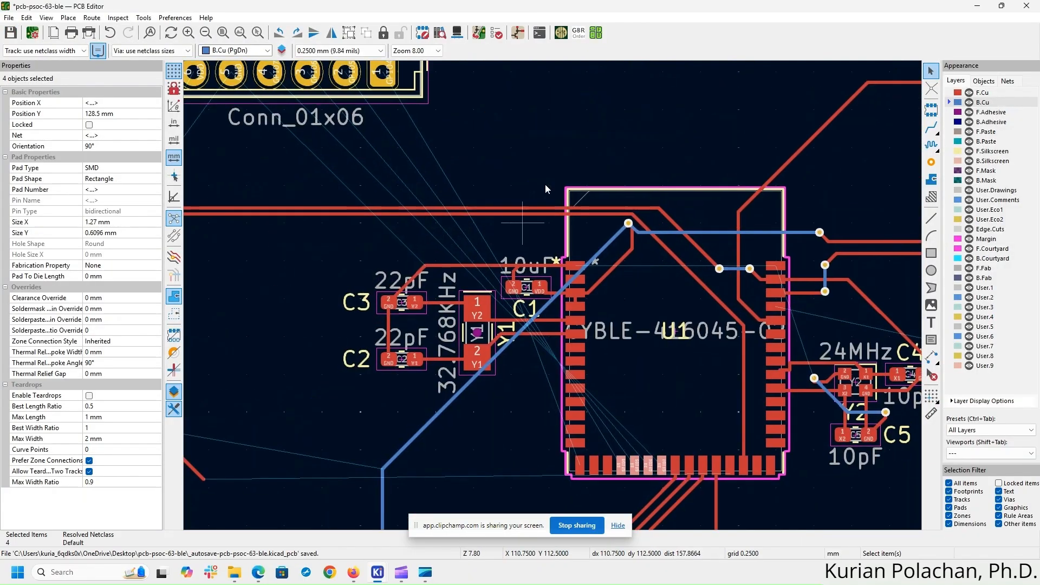
middle_click_drag(568, 285, 588, 196)
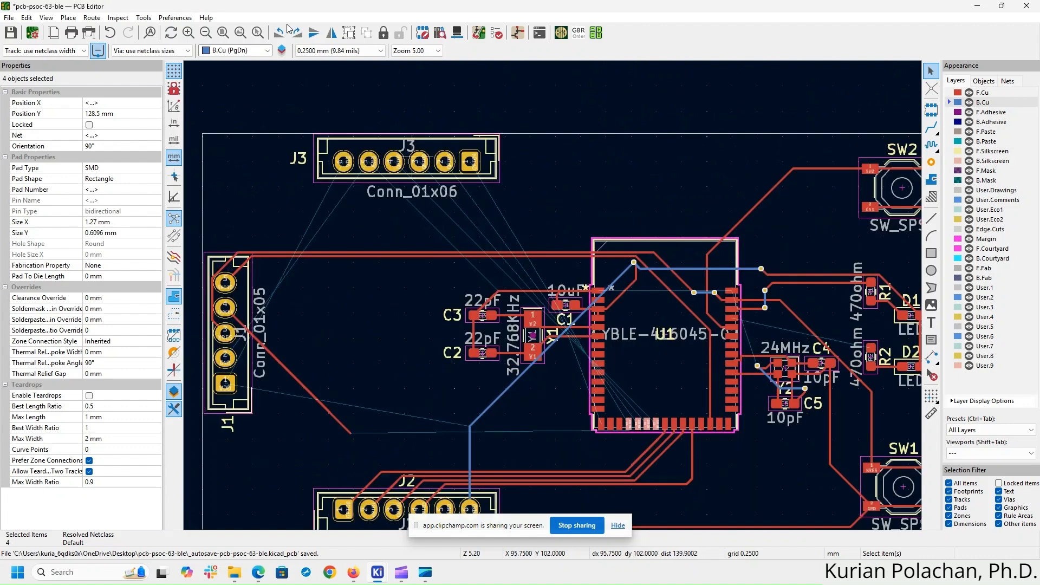
- Update the PCB from the schematic, close the report, and zoom toward U1 and J3
left_click(143, 18)
left_click(156, 39)
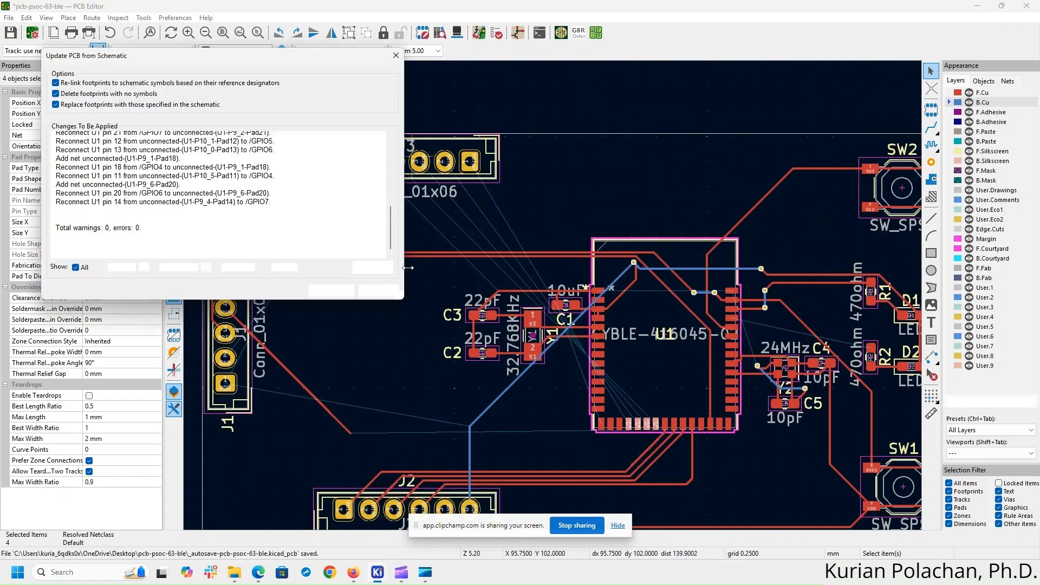
left_click(338, 295)
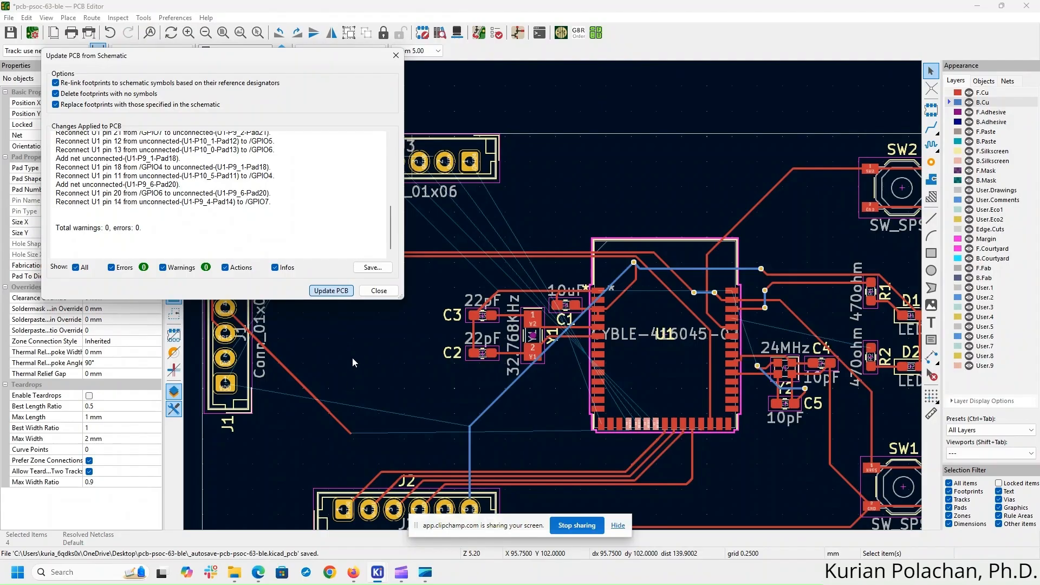
left_click(379, 290)
scroll(418, 379, "up", 3)
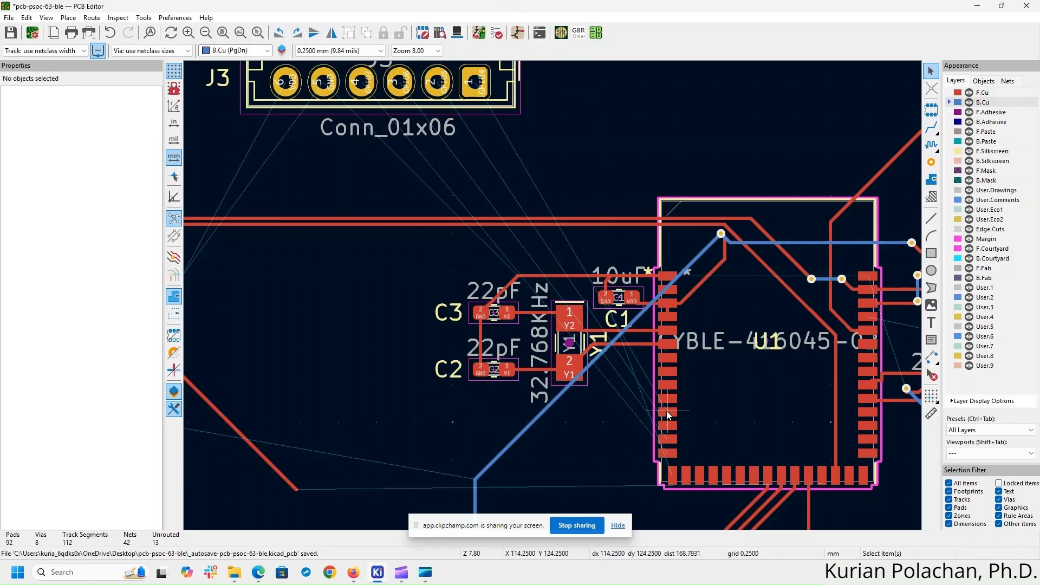
- Route GPIO4 from U1 on F.Cu to a through via, then on B.Cu to J3 pad 1
left_click(931, 129)
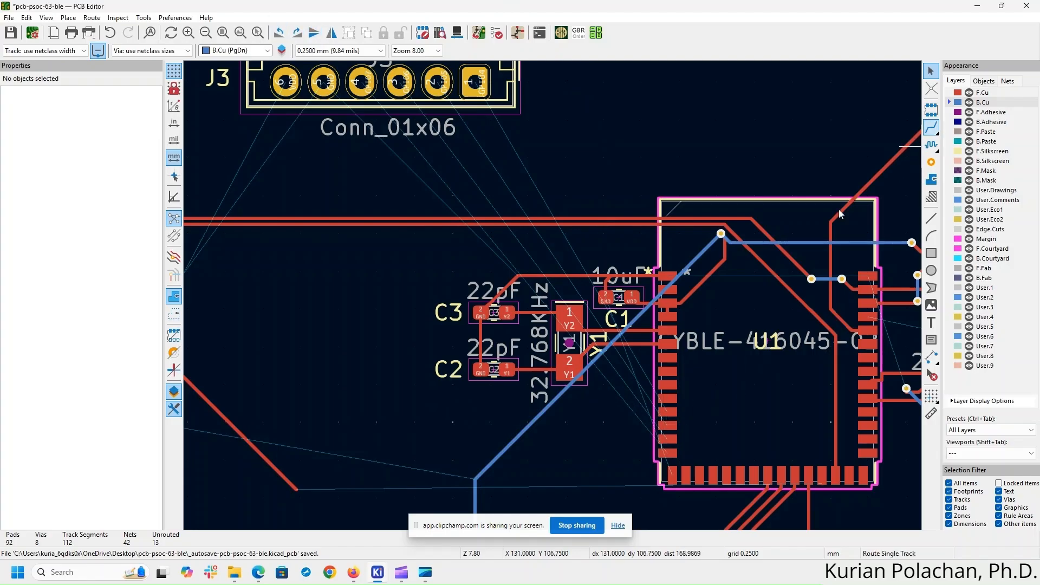
left_click(670, 413)
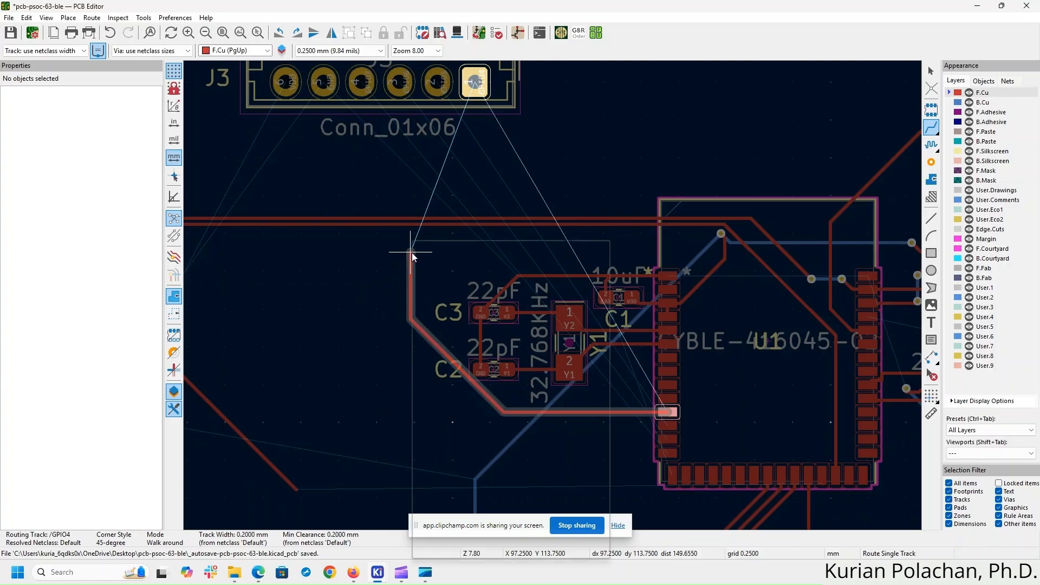
right_click(411, 252)
left_click(473, 345)
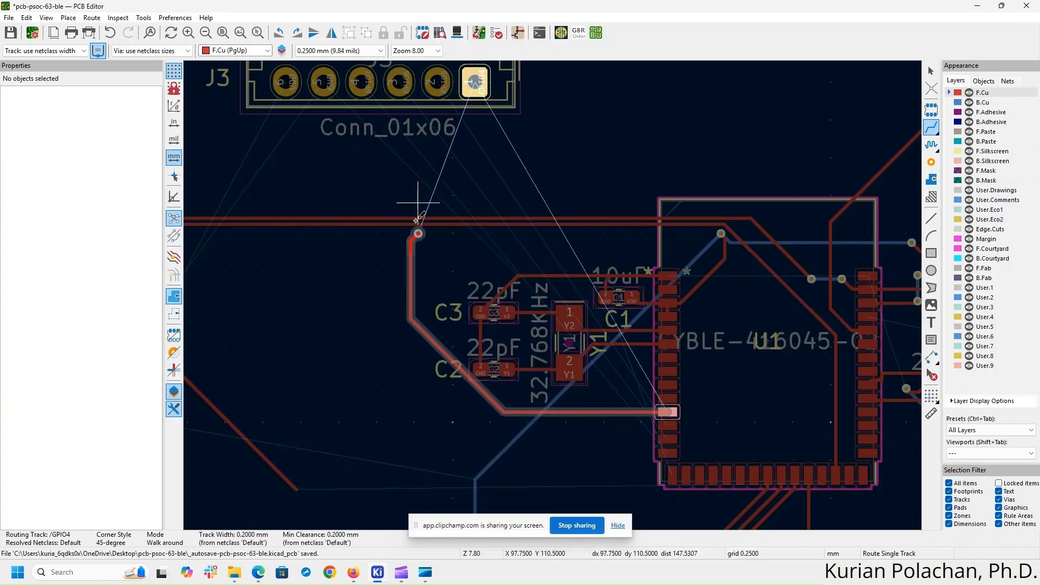
double_click(414, 252)
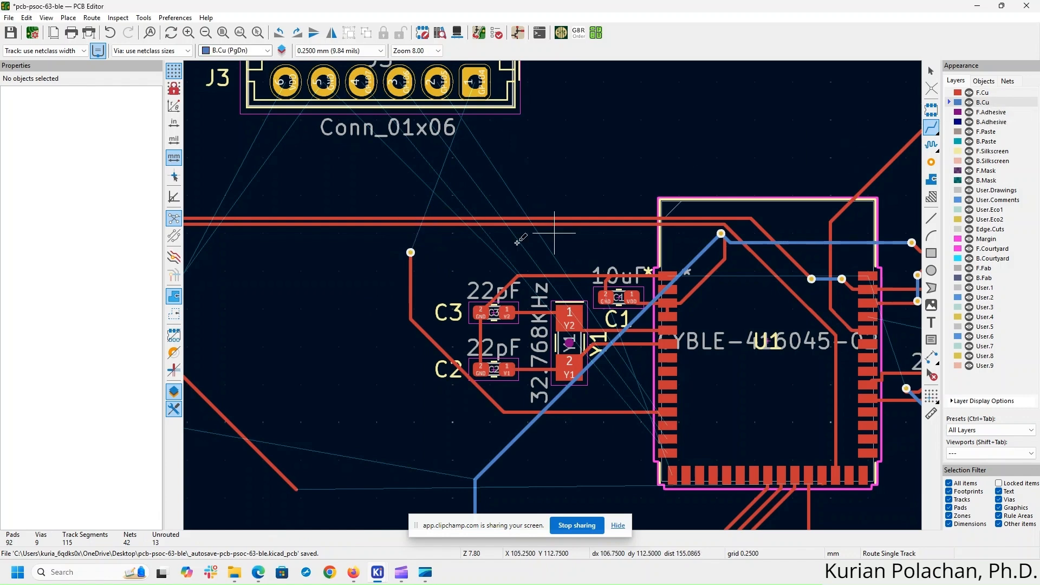
left_click(411, 252)
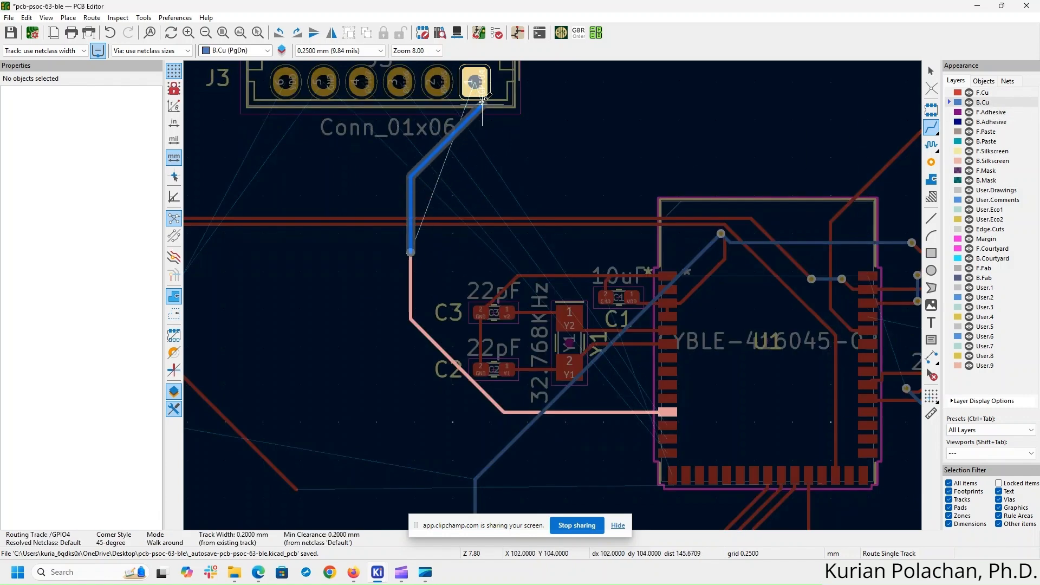
left_click(475, 82)
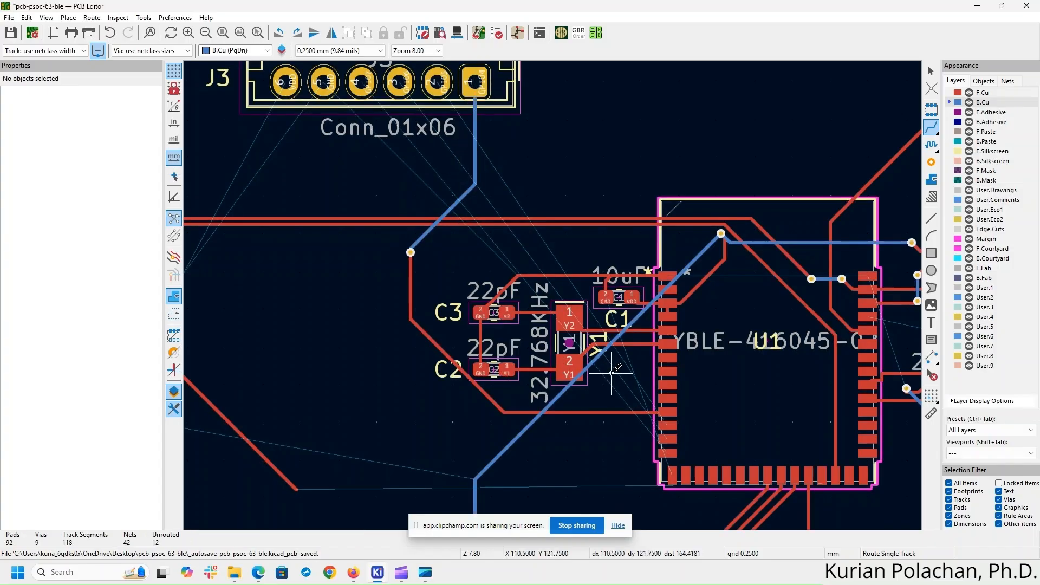
key("Escape")
- Route GPIO5 from U1 through a via, continuing on back copper to J3 pad 2
left_click(931, 127)
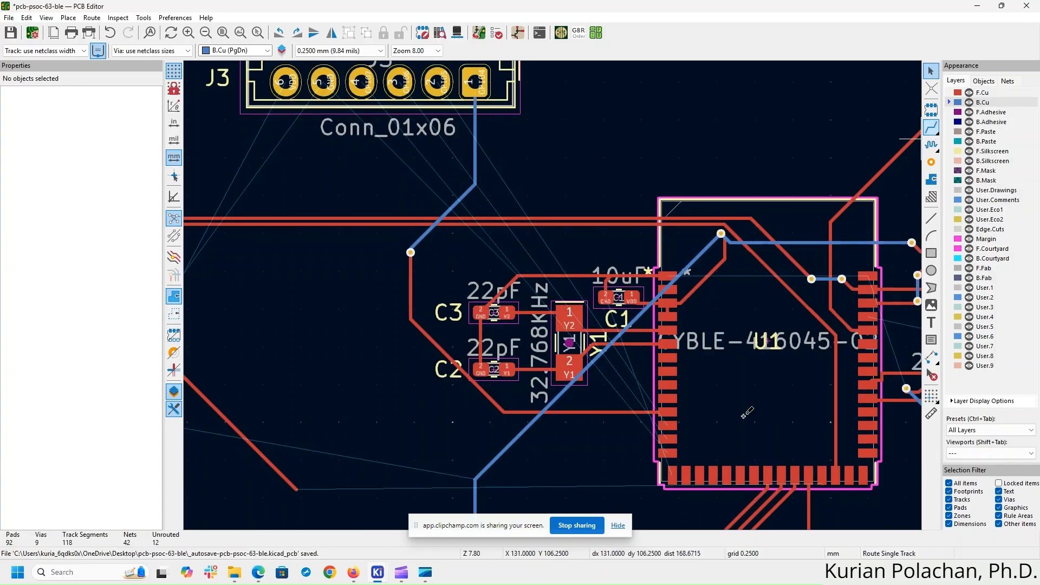
left_click(669, 423)
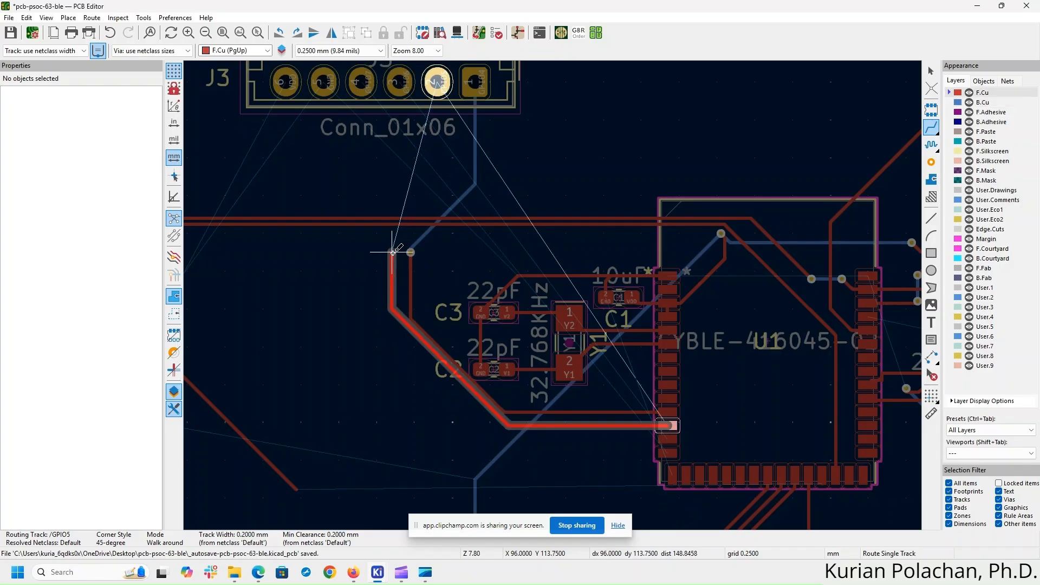
left_click(393, 253)
right_click(393, 254)
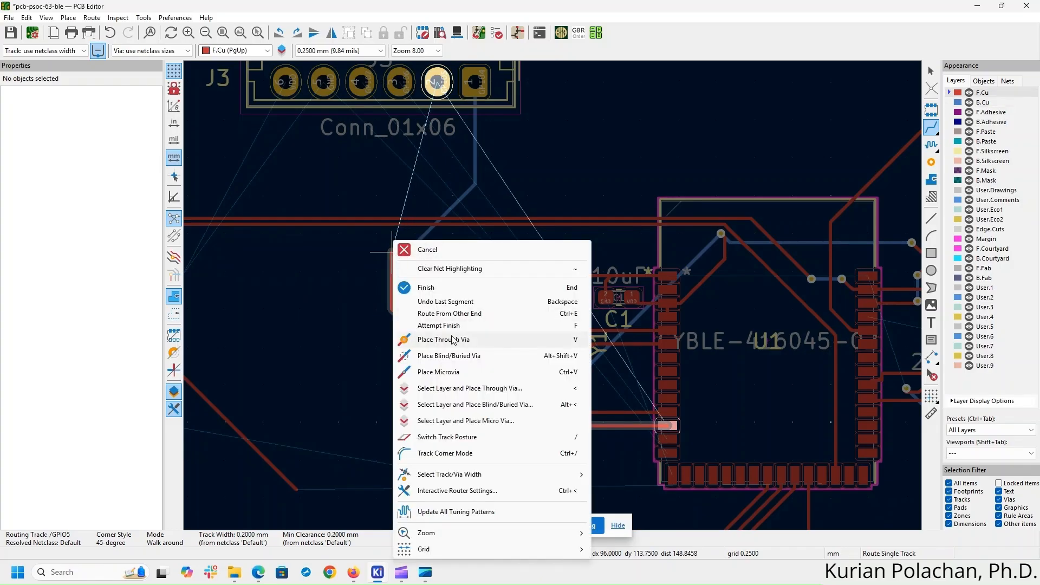
left_click(457, 340)
left_click(392, 251)
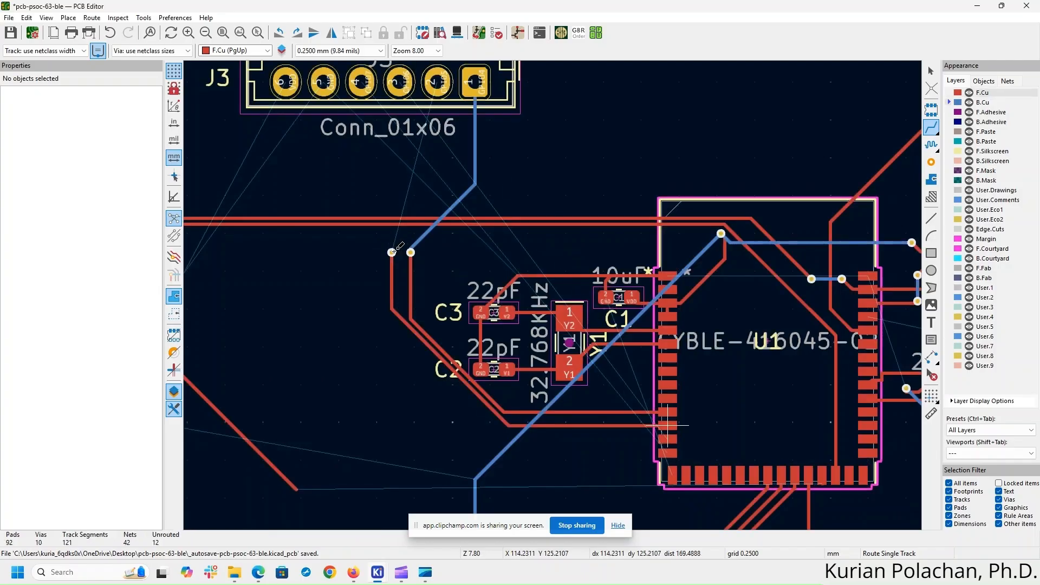
left_click(392, 252)
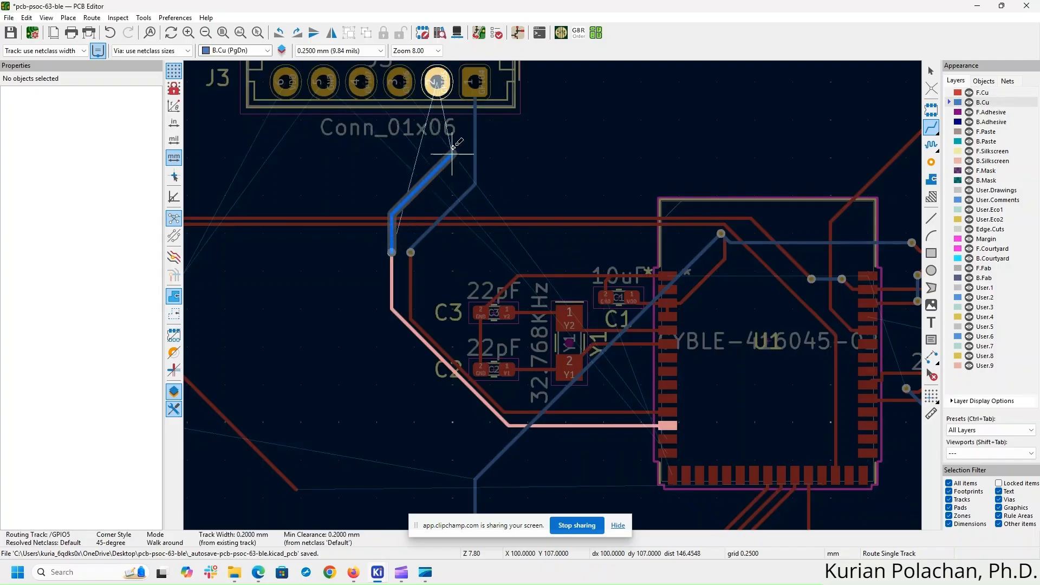
left_click(438, 83)
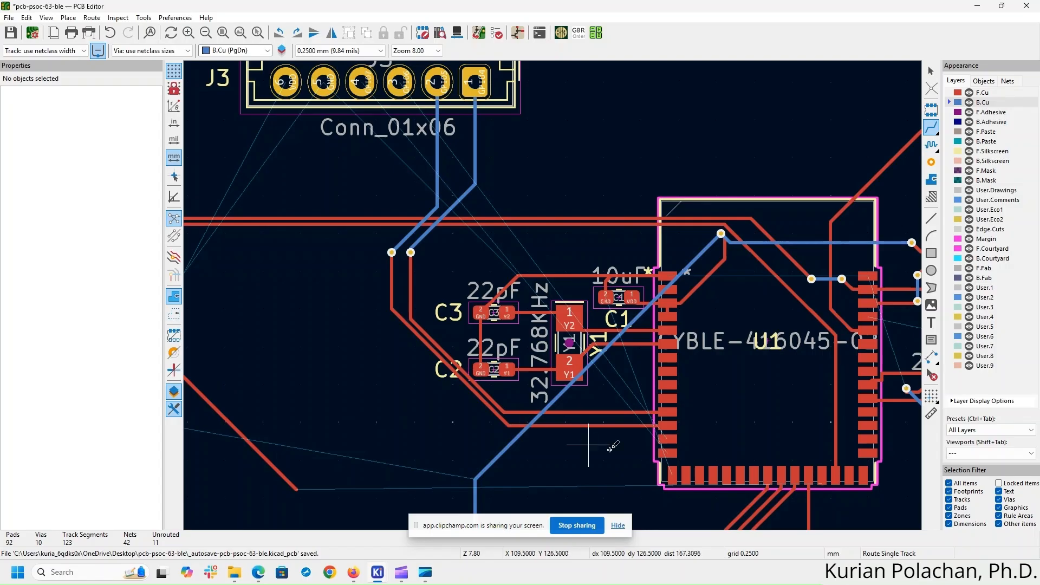
key("Escape")
- Route GPIO6 from U1 through a via, continuing on back copper to J3 pad 3
left_click(931, 128)
left_click(664, 438)
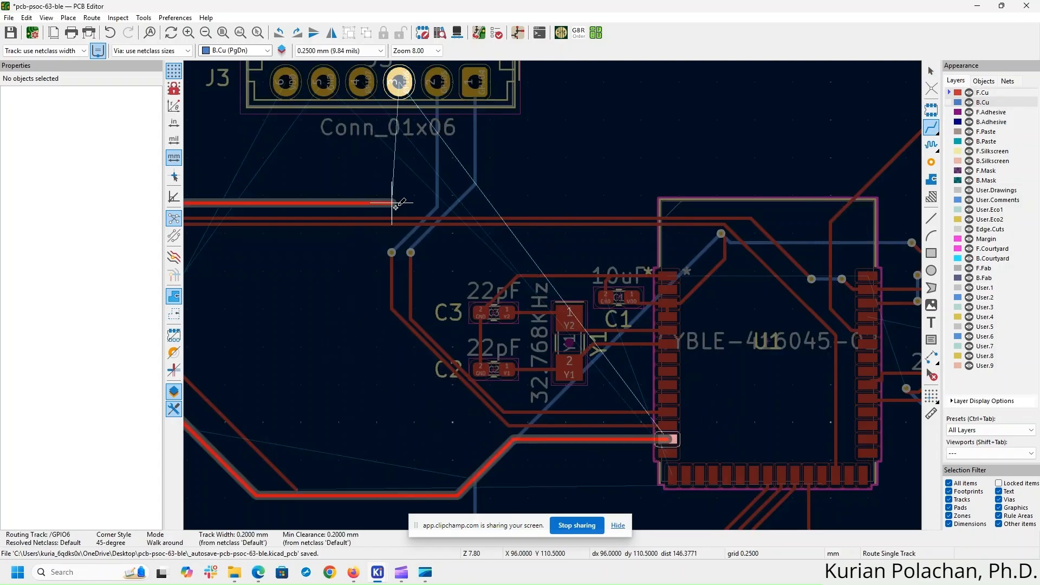
right_click(374, 253)
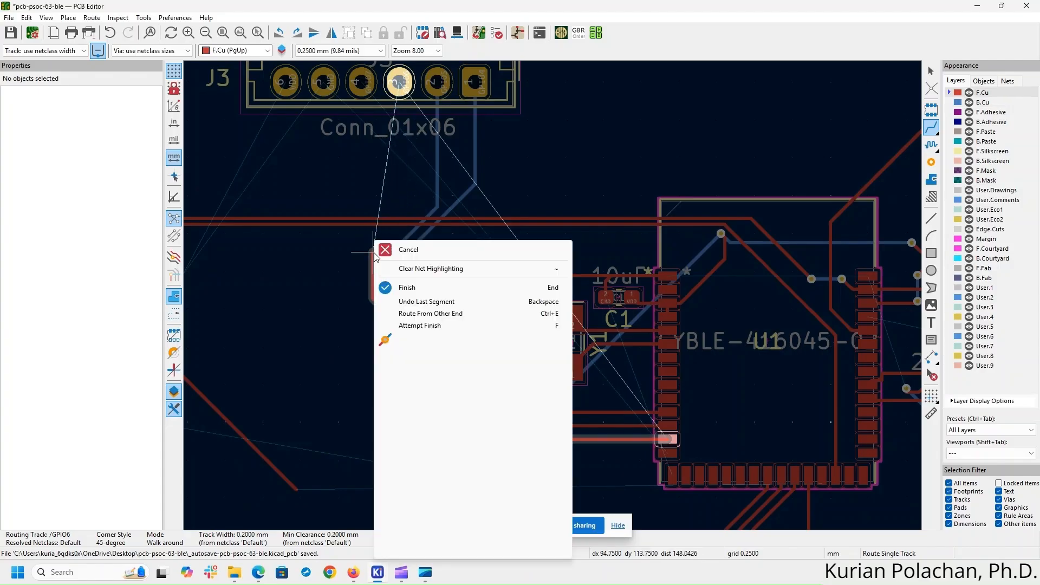
left_click(425, 339)
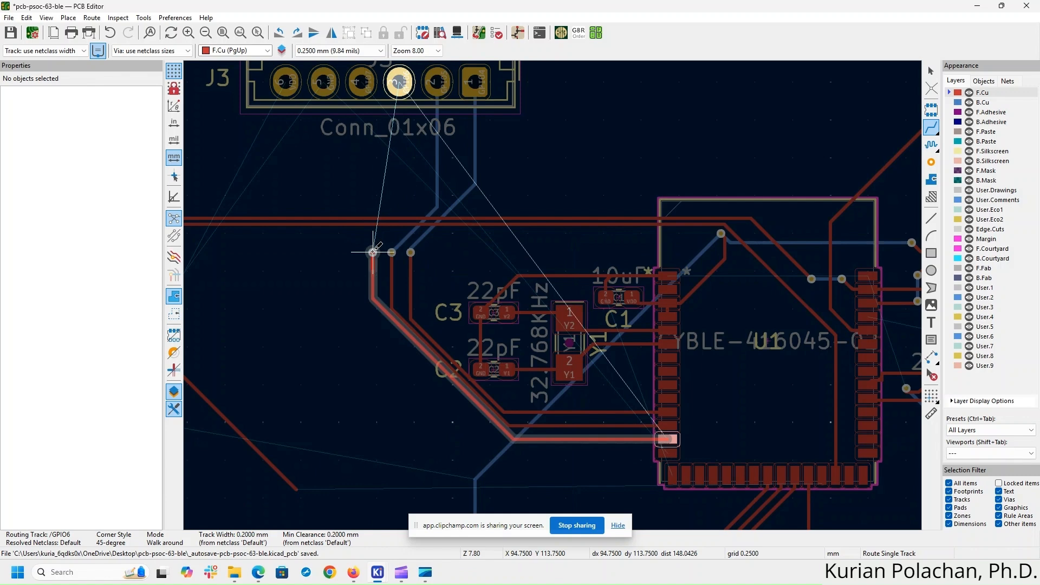
double_click(373, 252)
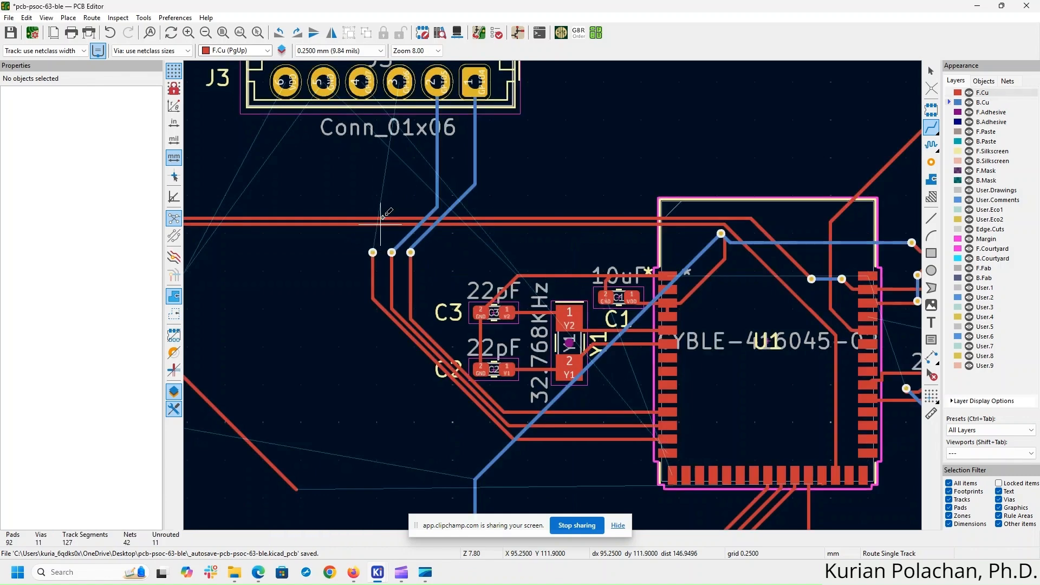
left_click(373, 252)
left_click(399, 82)
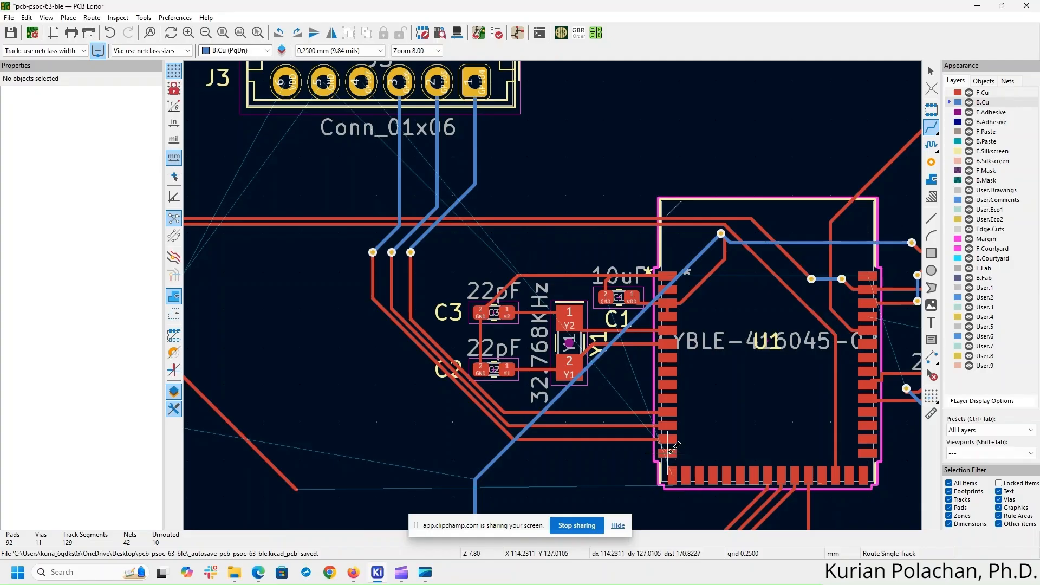
key("Escape")
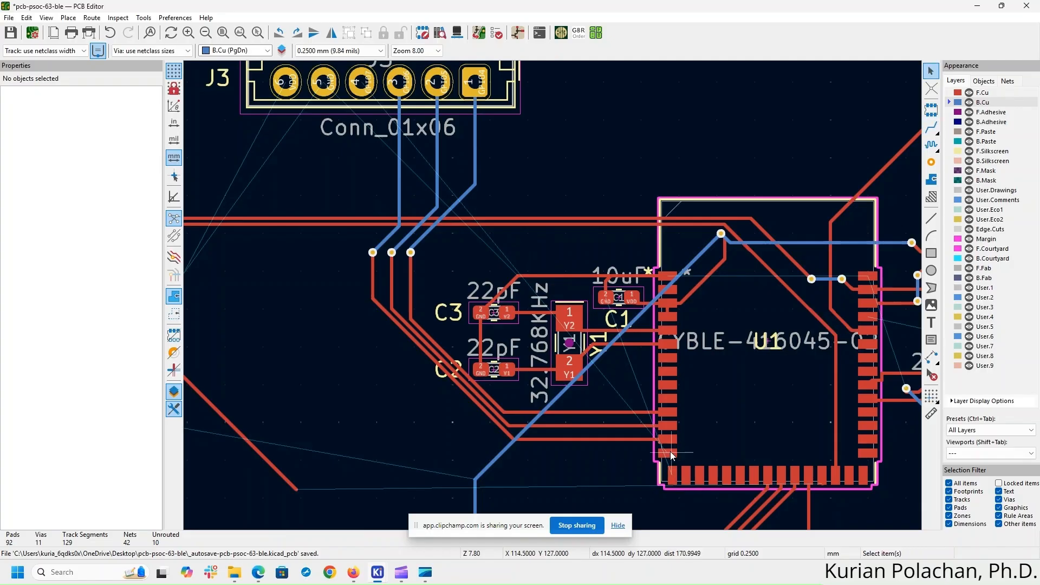
- Route GPIO7 from U1 through a via, continuing on back copper to J3 pad 4
left_click(932, 127)
left_click(665, 452)
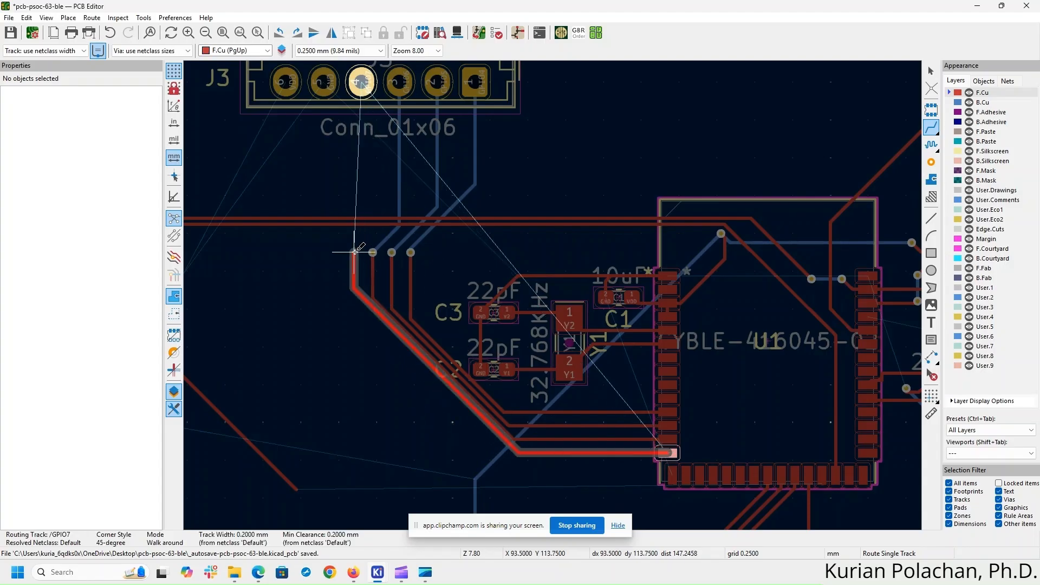
right_click(355, 251)
left_click(391, 343)
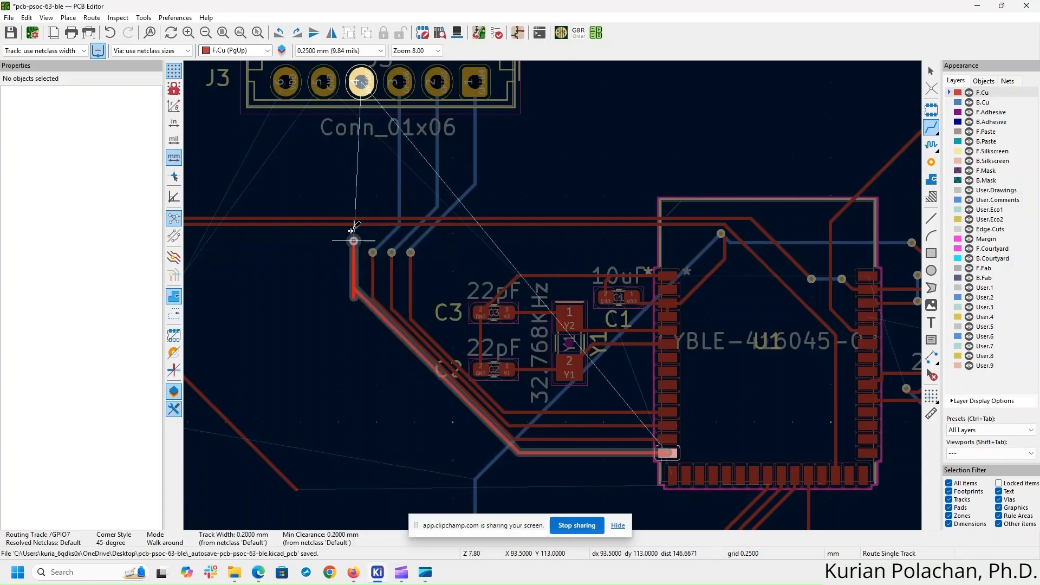
double_click(355, 252)
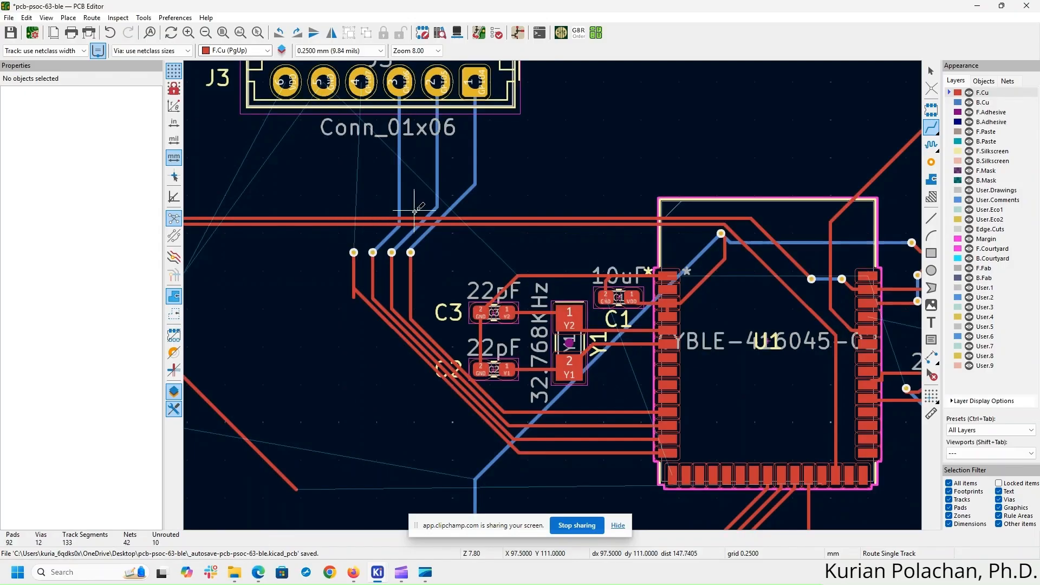
left_click(989, 103)
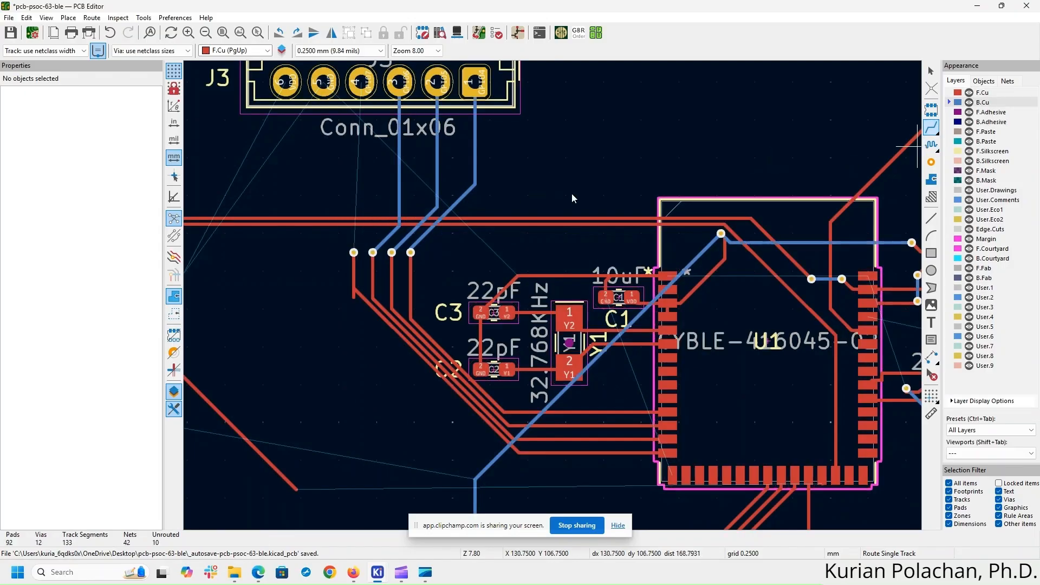
left_click(354, 252)
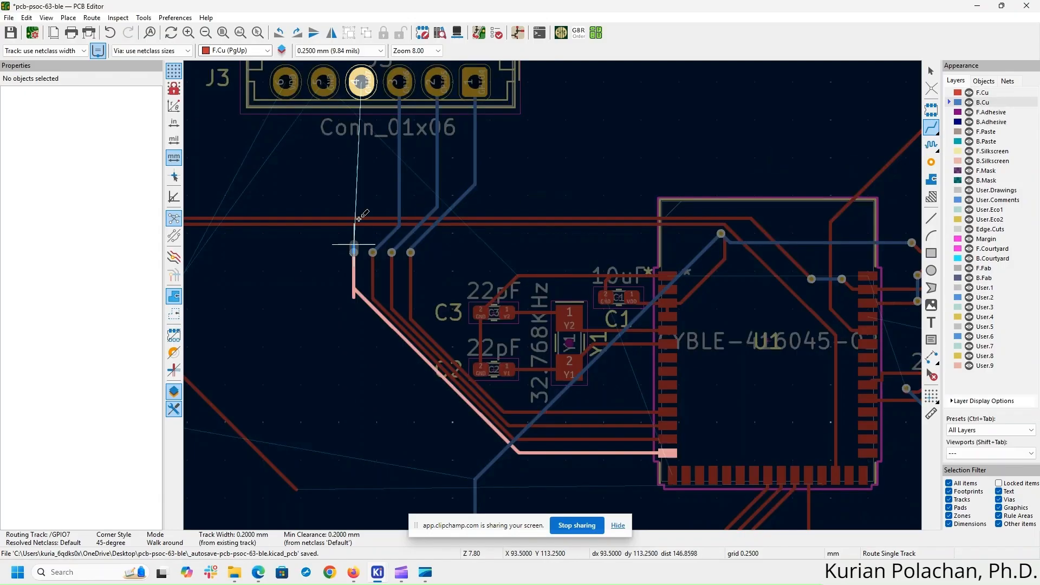
left_click(361, 80)
key("Escape")
- Pull the vertical GPIO7 F.Cu segment's lower end up to its bend, removing the stub
scroll(328, 351, "up", 3)
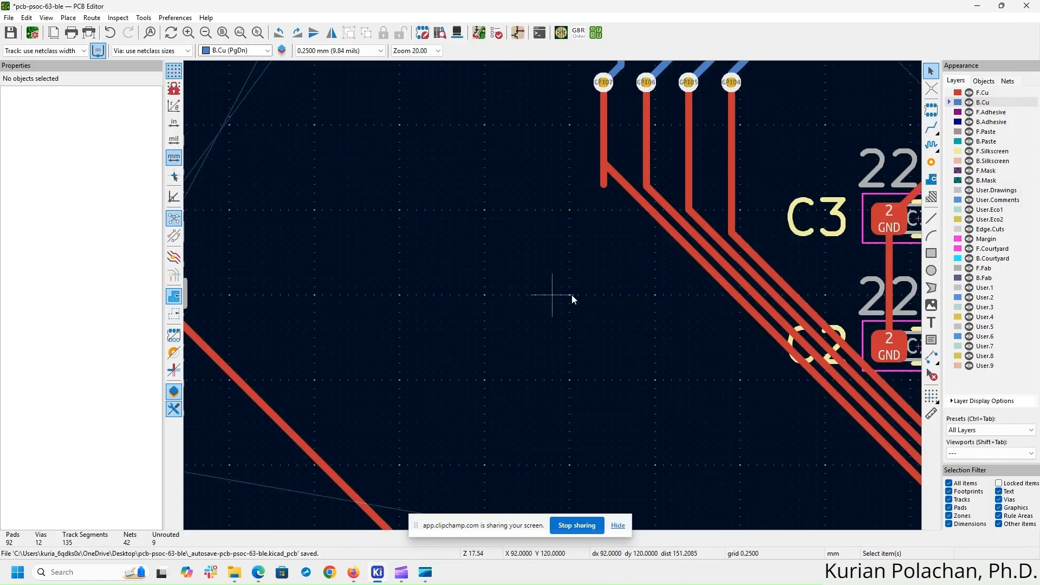
left_click(605, 185)
left_click_drag(606, 187, 605, 161)
scroll(553, 297, "down", 5)
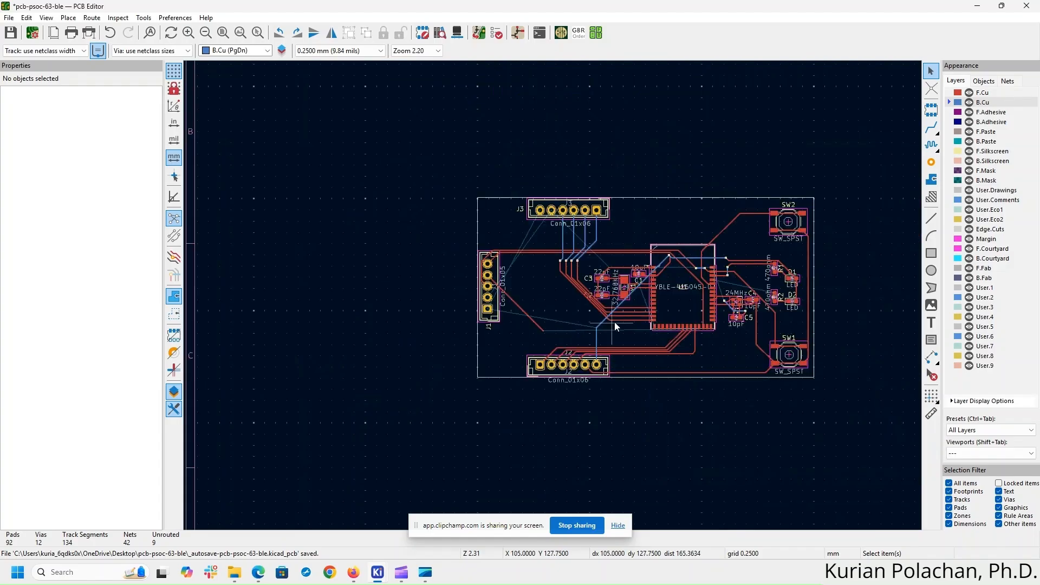
scroll(555, 294, "up", 2)
- Zoom and pan to inspect J1 beside J3 and J3's four vias
scroll(688, 290, "up", 2)
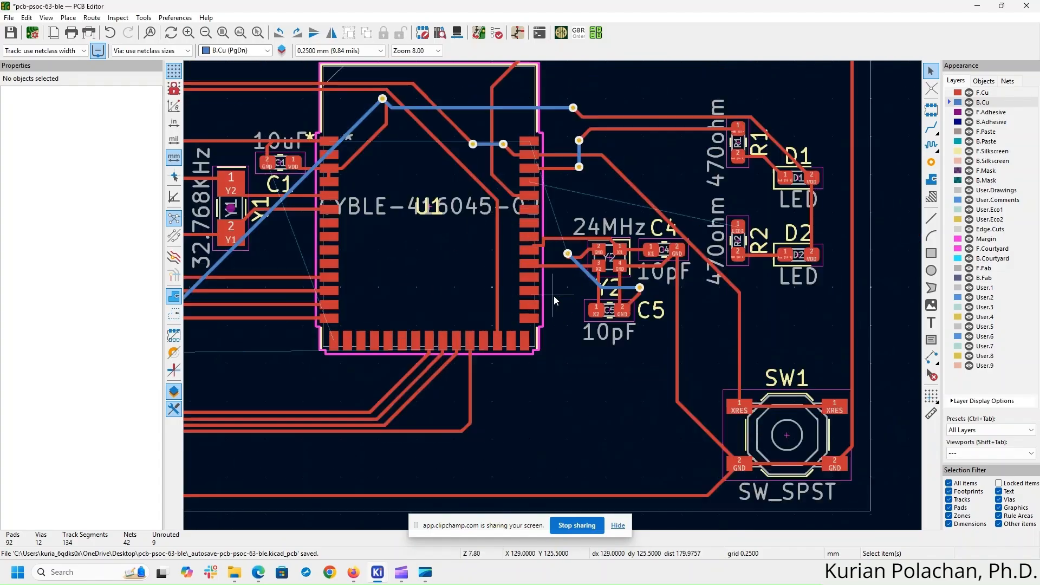
scroll(597, 359, "down", 2)
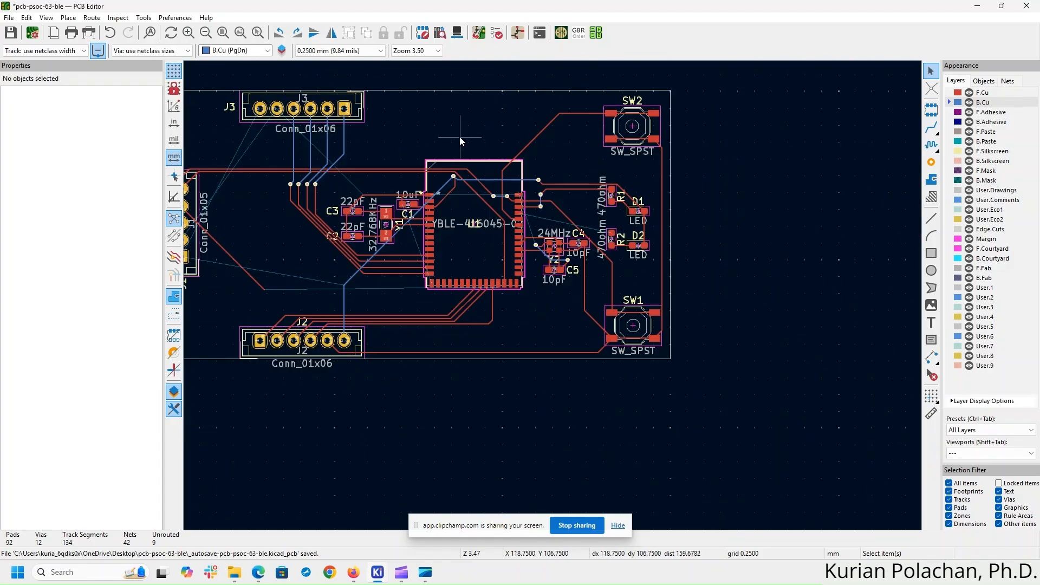
scroll(373, 183, "up", 1)
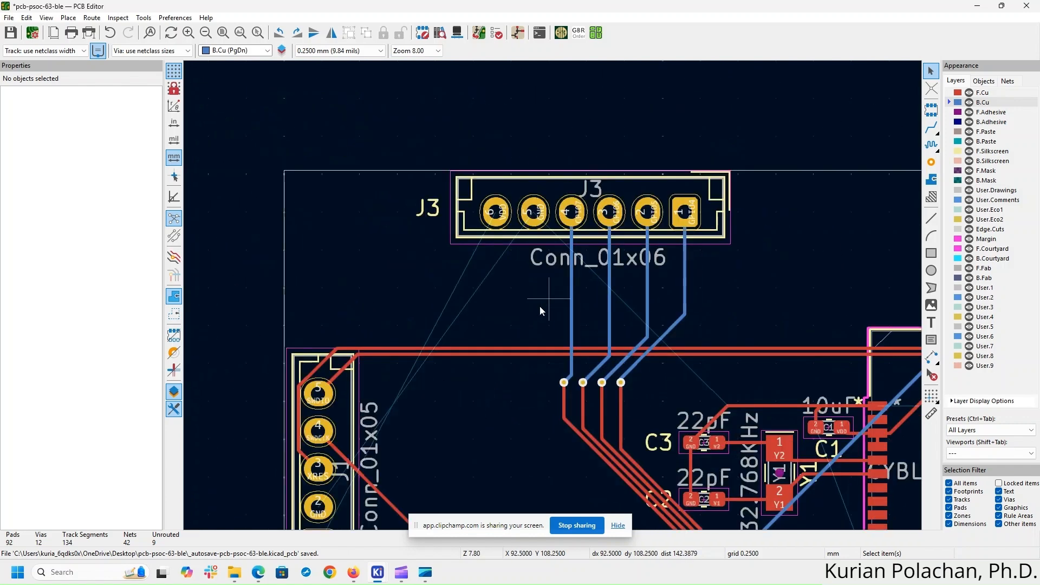
scroll(487, 249, "up", 1)
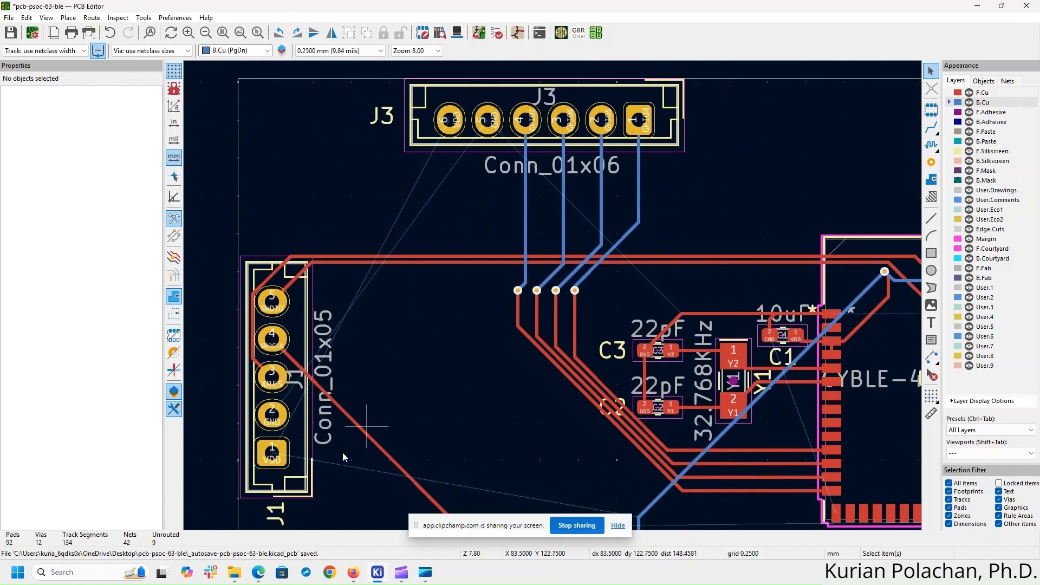
middle_click_drag(481, 417, 386, 370)
scroll(638, 249, "up", 1)
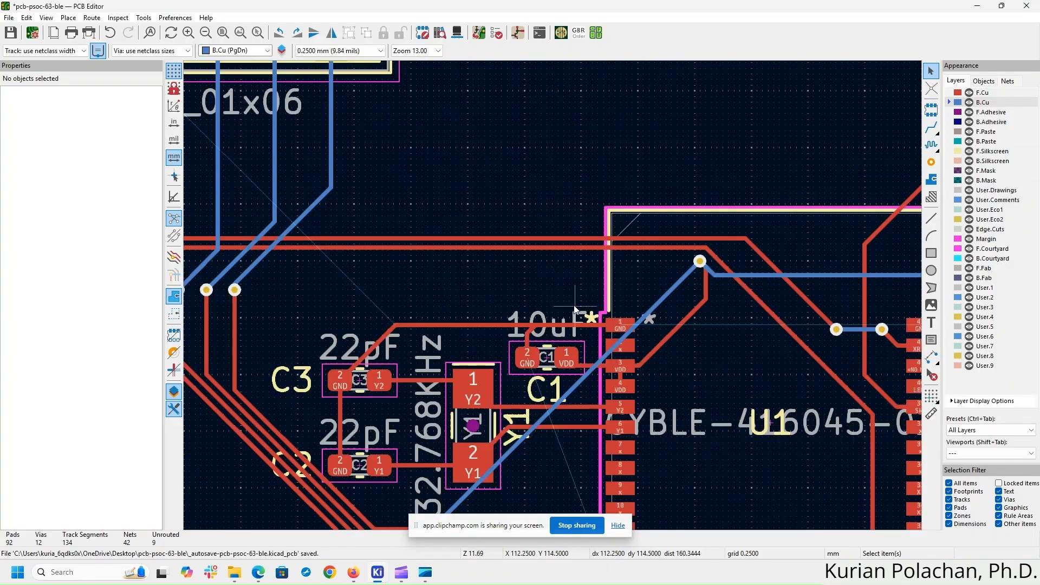
scroll(573, 304, "down", 1)
middle_click_drag(622, 211, 808, 279)
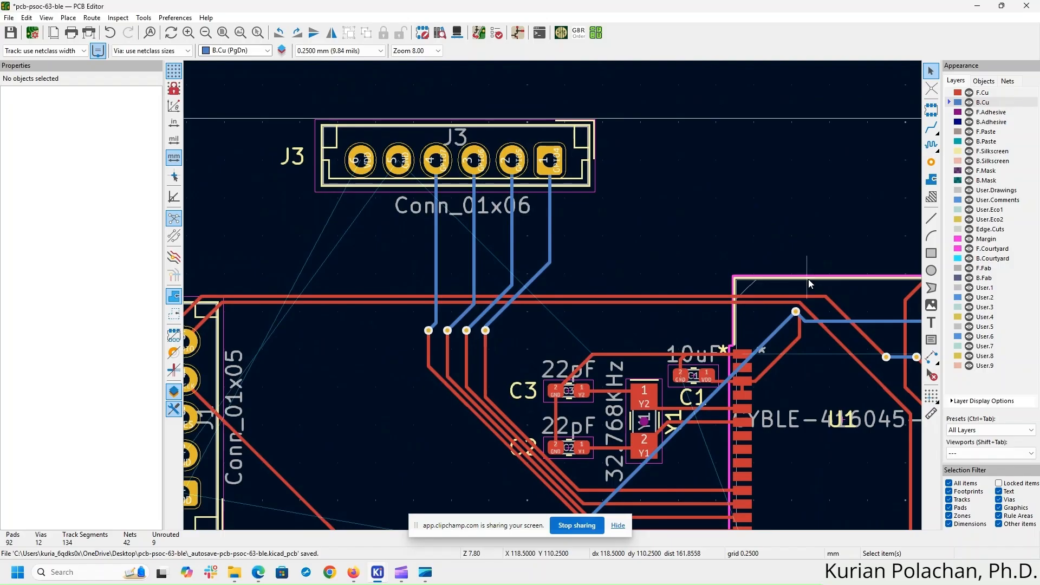
- Route VDD from the via beside U1 to J3's left-end pad, then on to J1's VDD pad
left_click(930, 132)
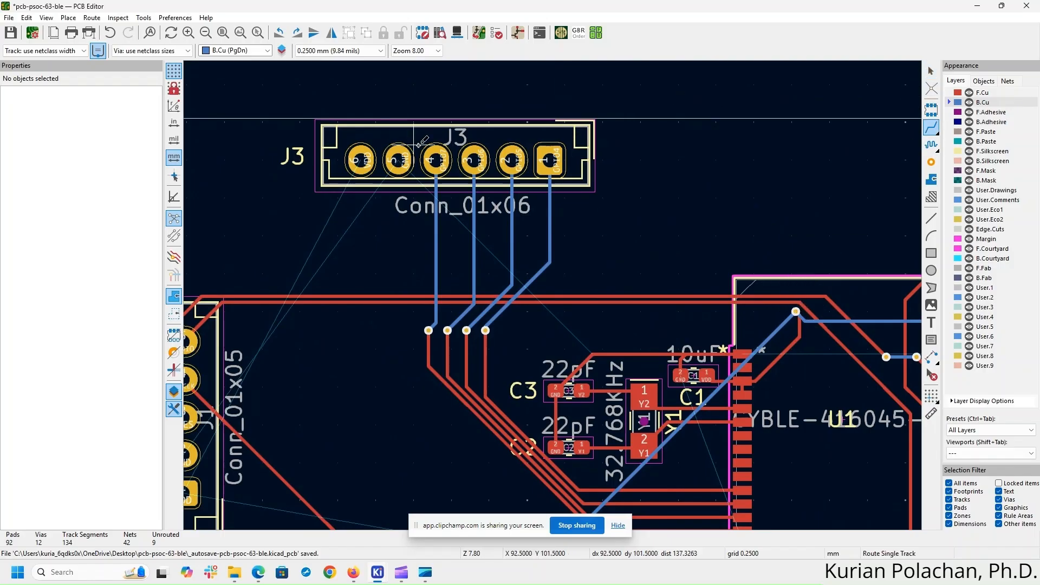
left_click(795, 312)
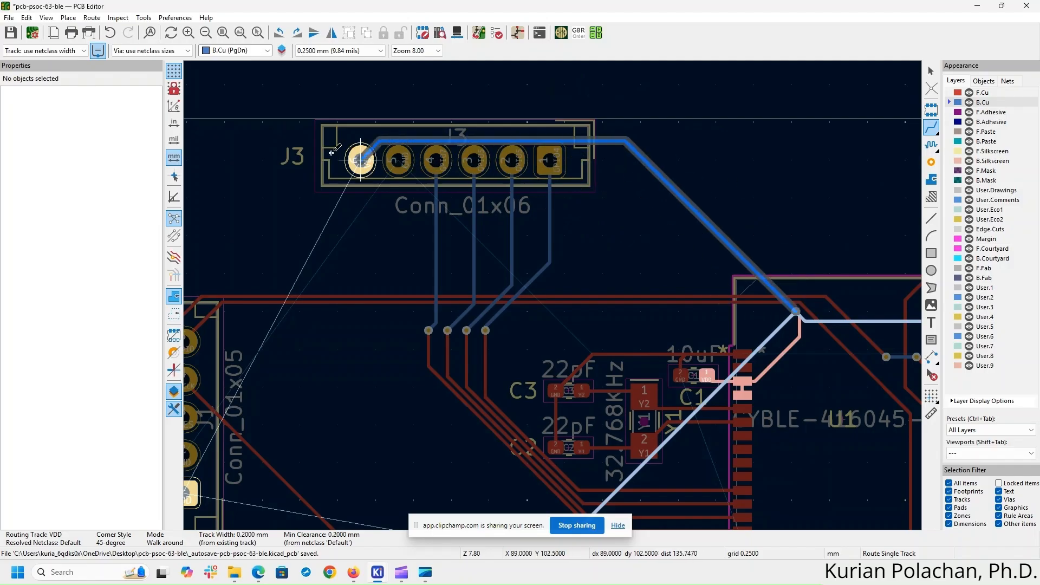
left_click(360, 159)
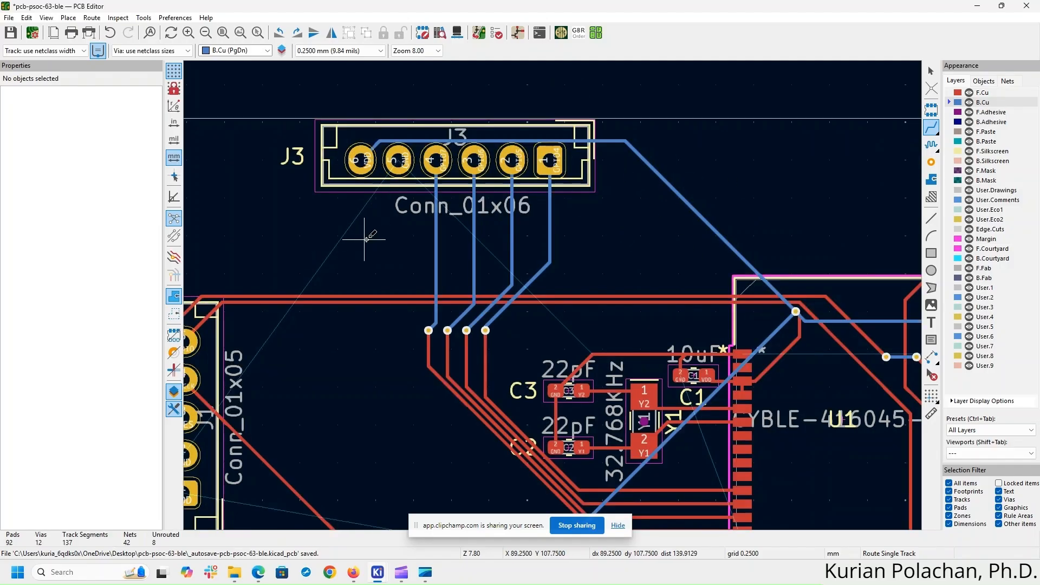
middle_click_drag(365, 239, 406, 174)
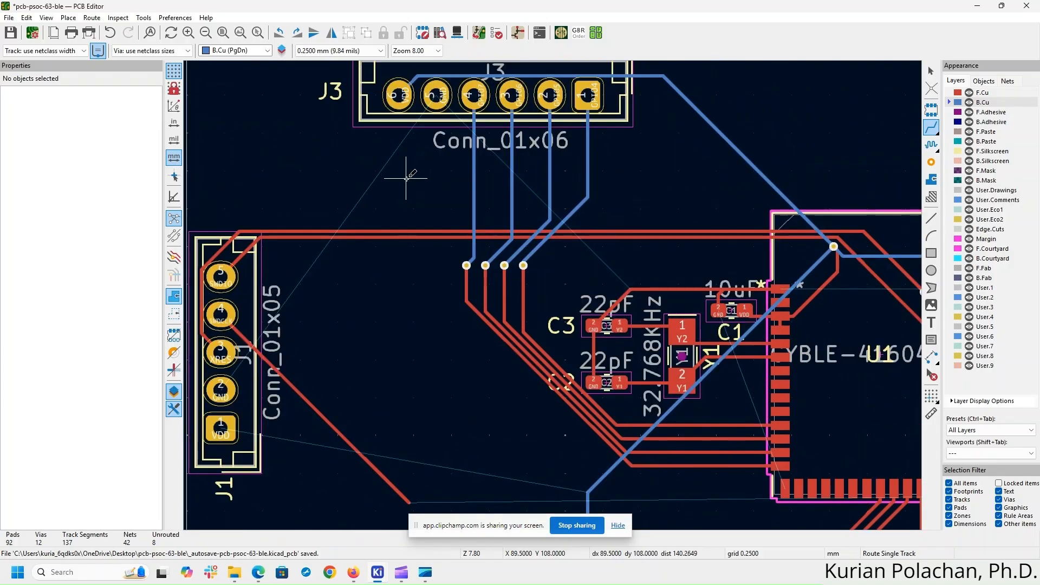
left_click(397, 95)
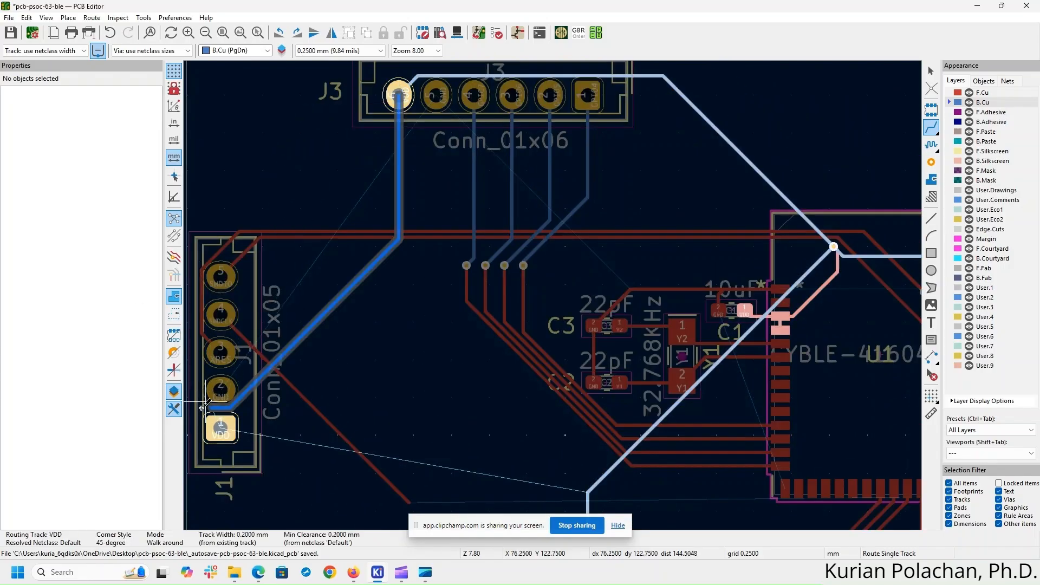
left_click(226, 428)
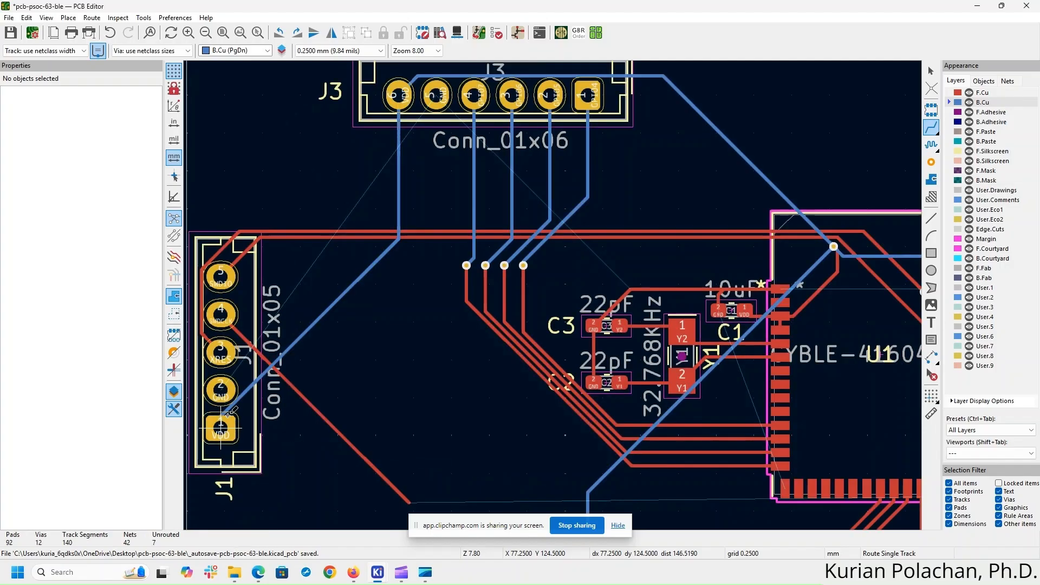
- Route a GND track from J1's second pad and end it with a through via
left_click(223, 389)
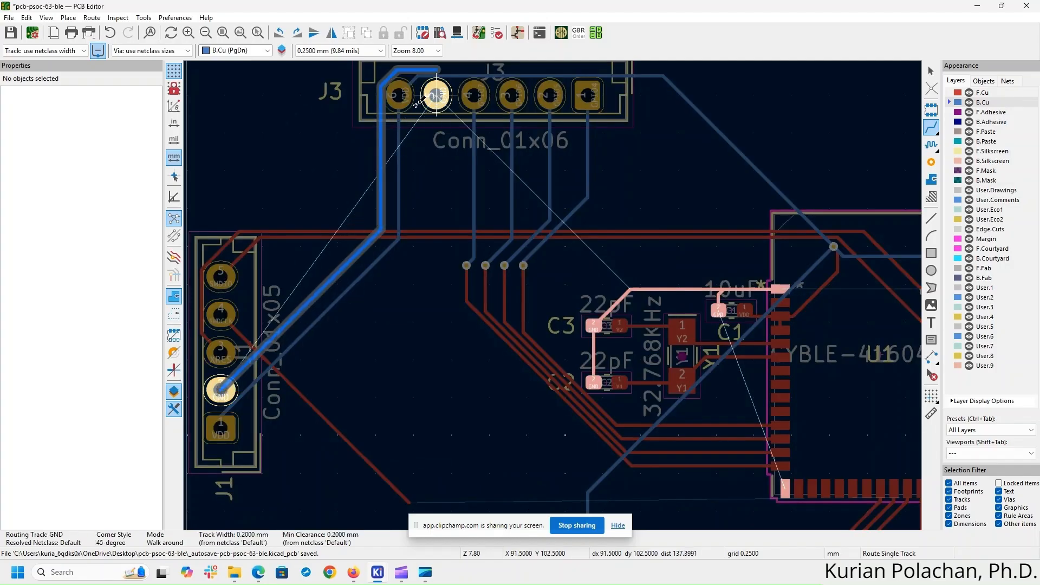
right_click(381, 161)
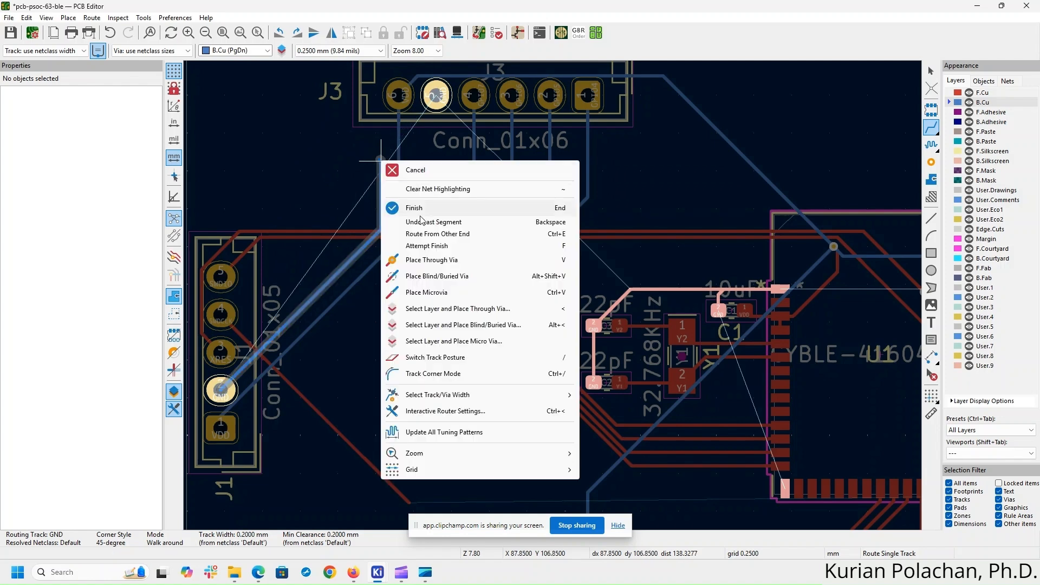
left_click(421, 264)
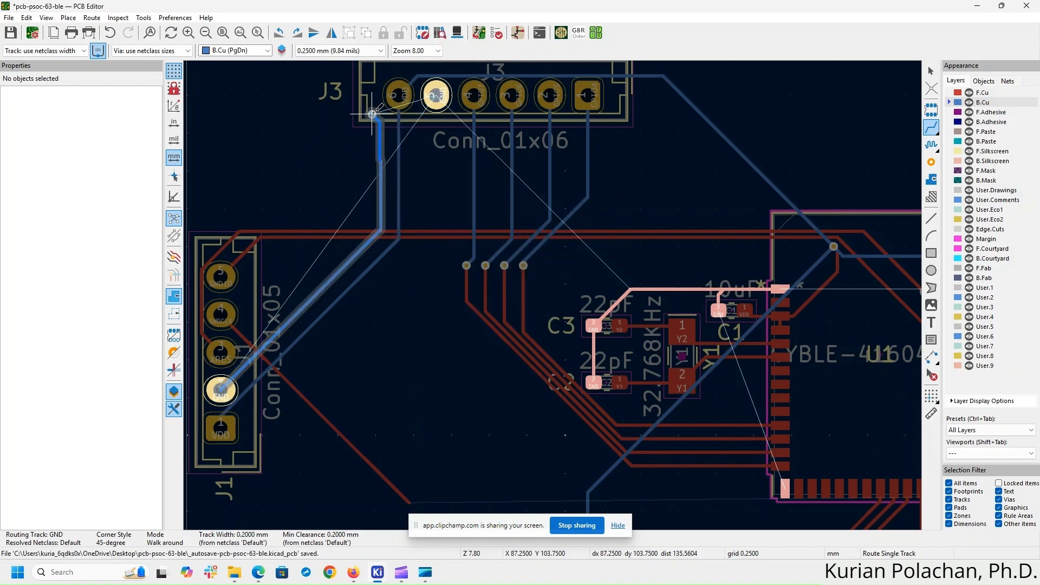
double_click(381, 161)
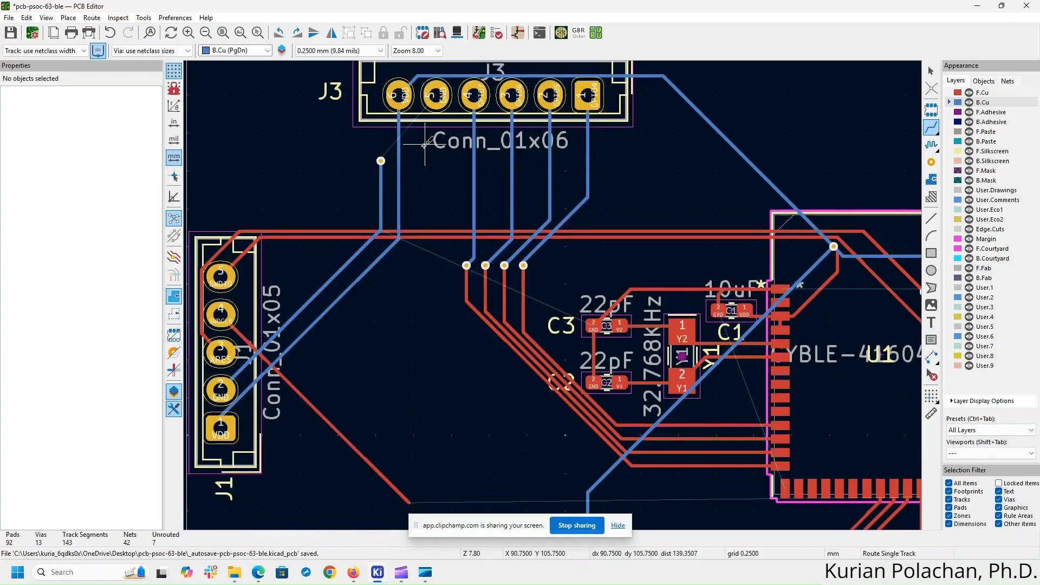
- On front copper, route from the new via to J3's second pad
left_click(986, 93)
left_click(381, 161)
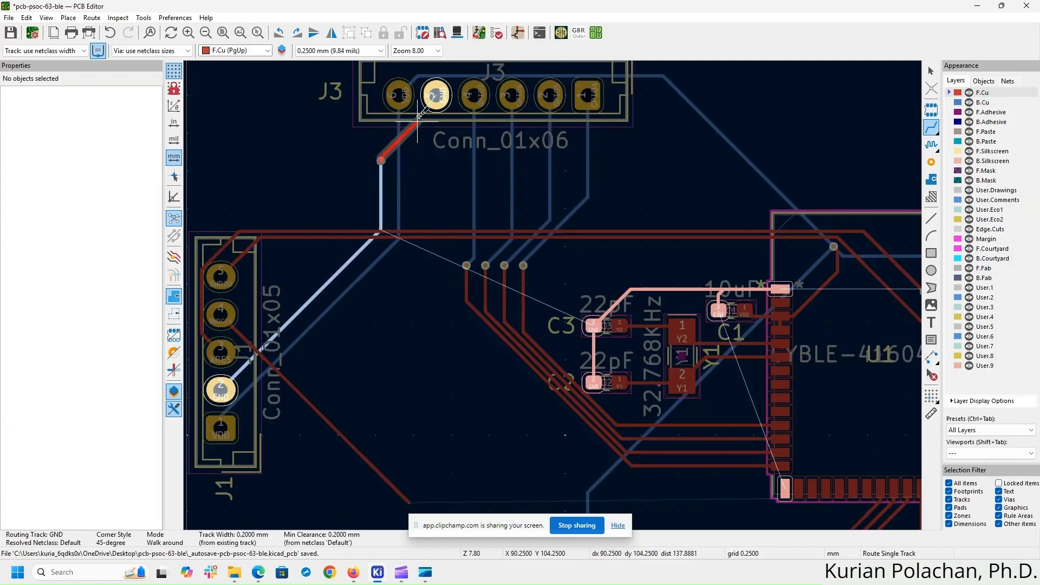
left_click(436, 96)
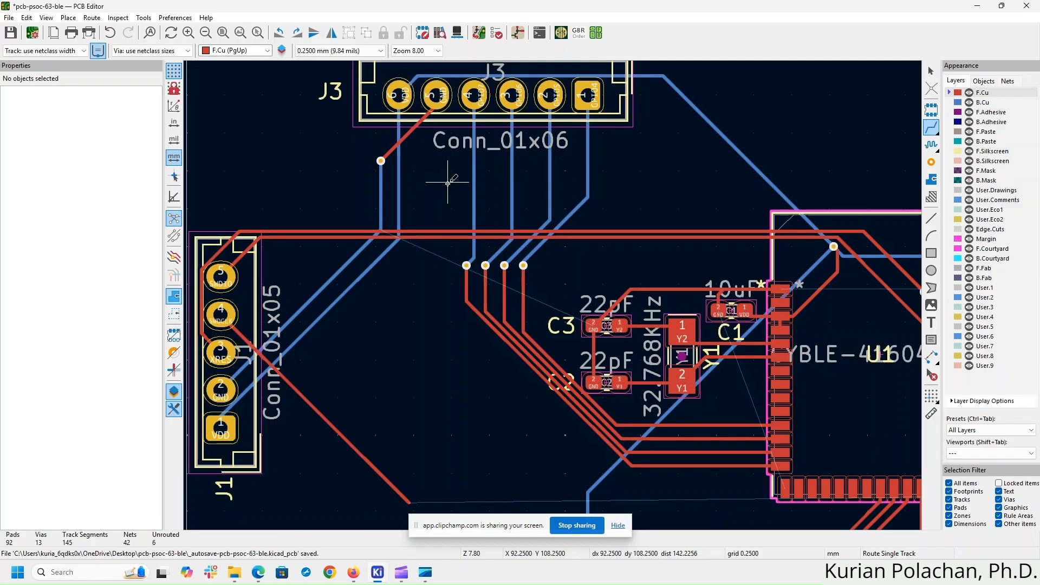
key("Escape")
- Route C3's GND pad upward and end it with a through via
scroll(554, 295, "down", 5)
scroll(554, 296, "up", 5)
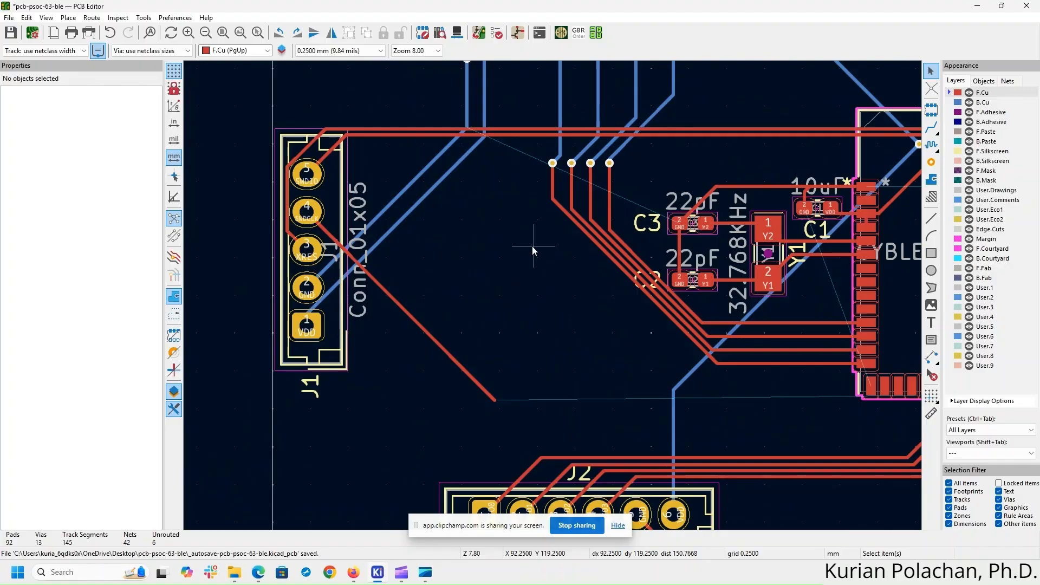
middle_click_drag(532, 246, 432, 358)
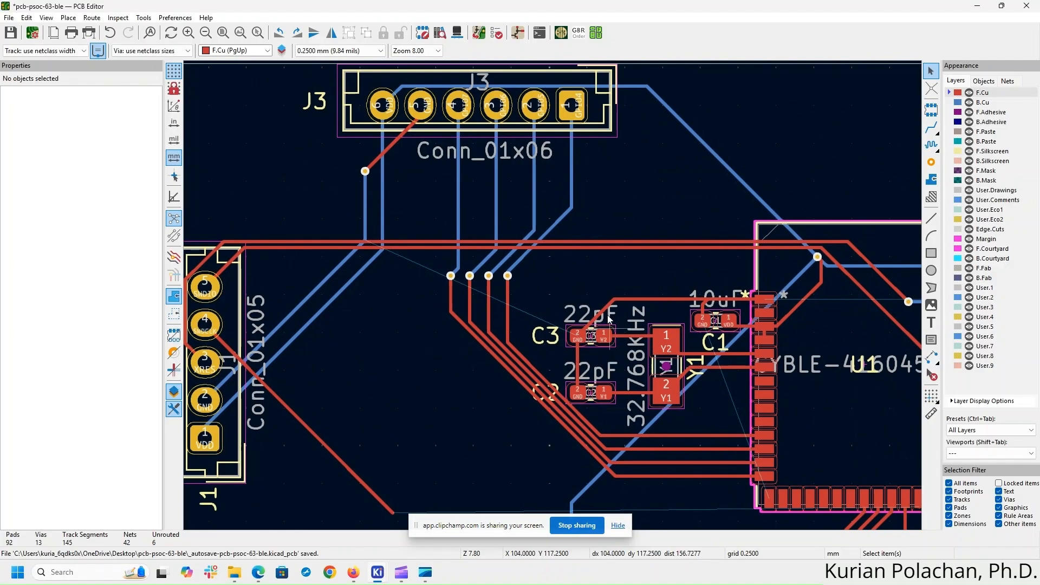
left_click(932, 127)
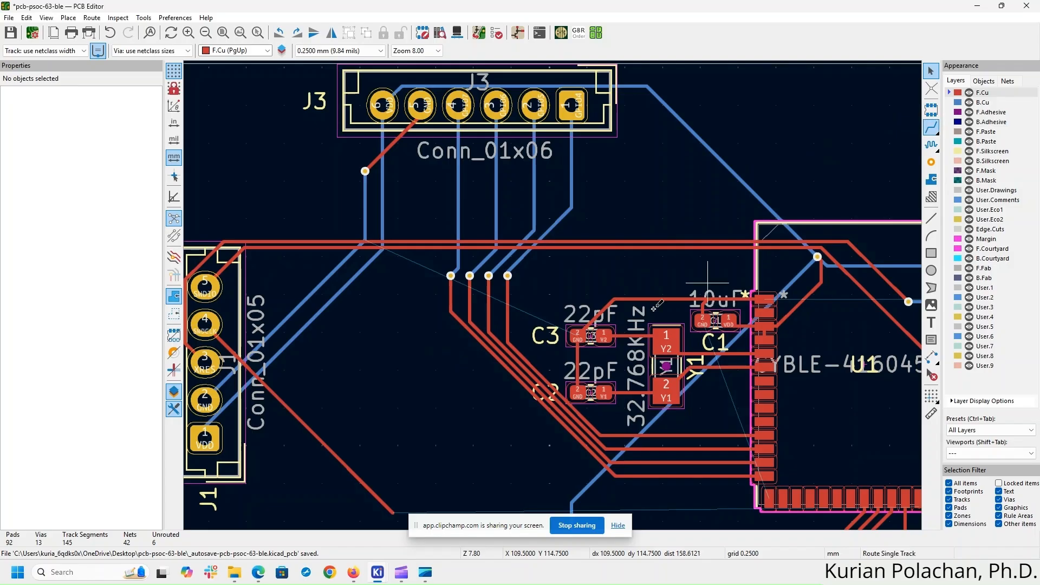
left_click(578, 335)
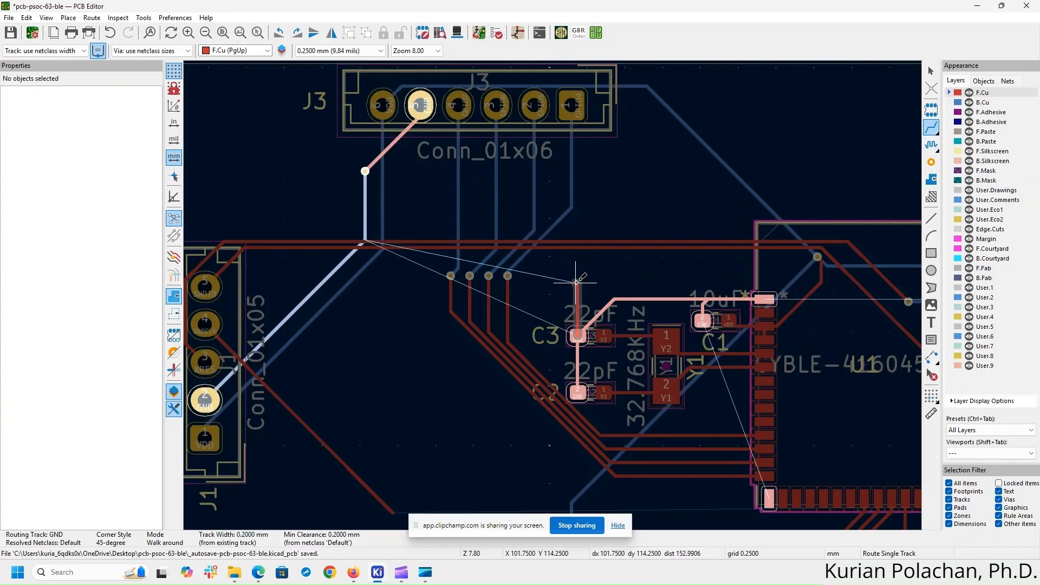
right_click(577, 281)
left_click(626, 338)
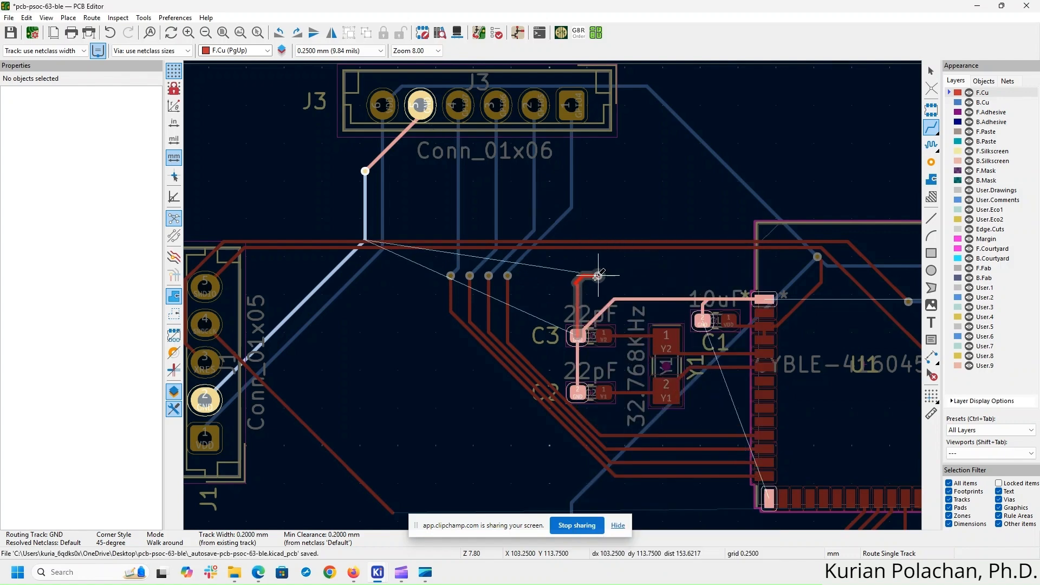
double_click(575, 282)
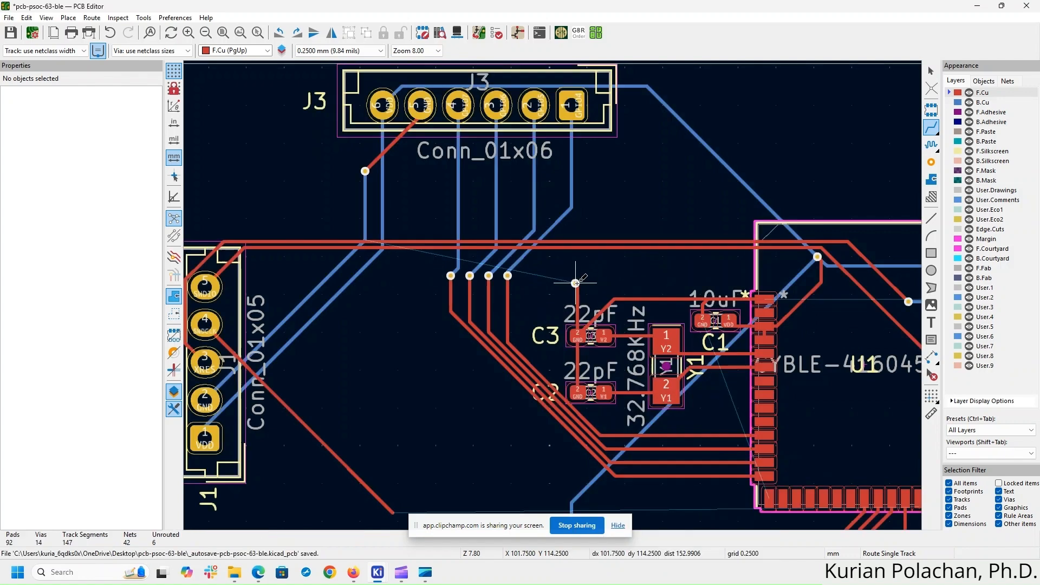
left_click(575, 283)
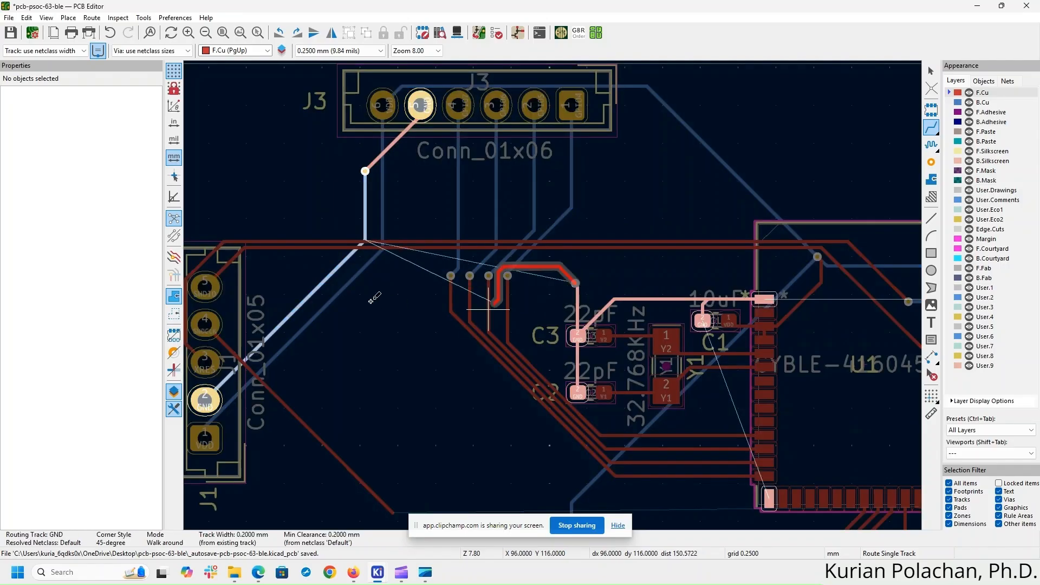
key("Escape")
key("Escape")
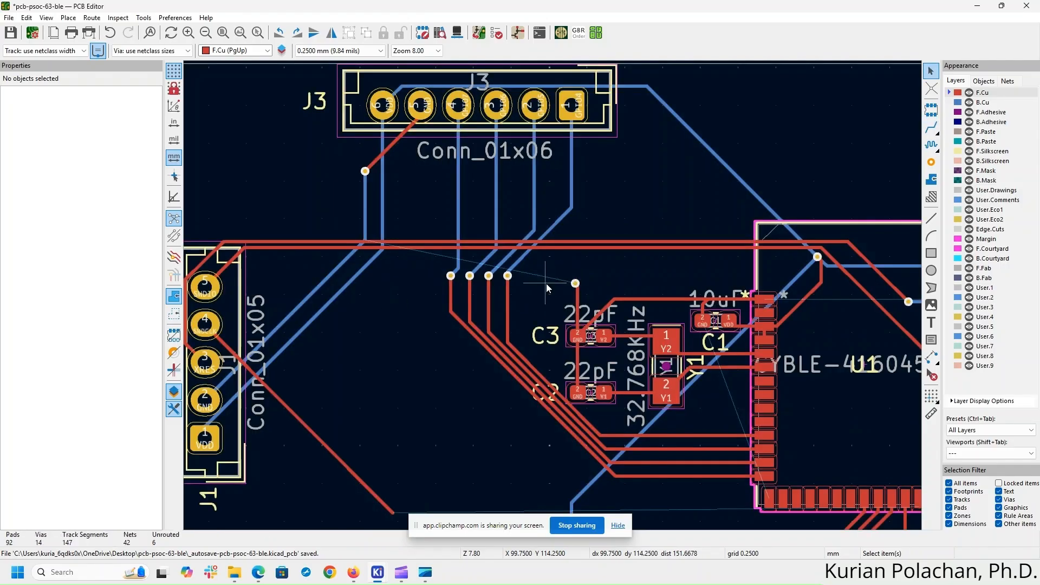
- On back copper, route from the C3 via to J1's second pad
left_click(988, 102)
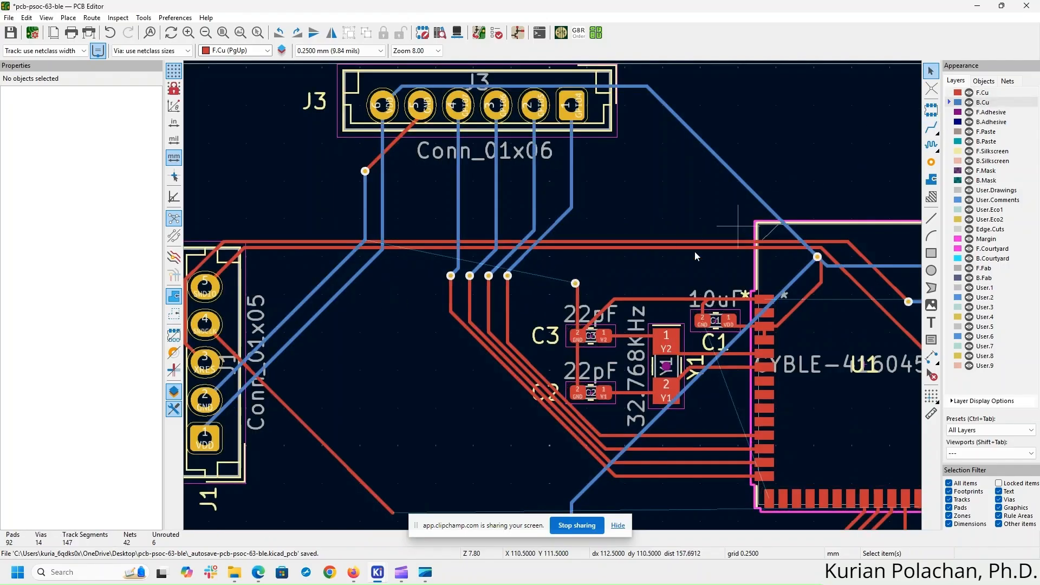
left_click(931, 128)
left_click(576, 283)
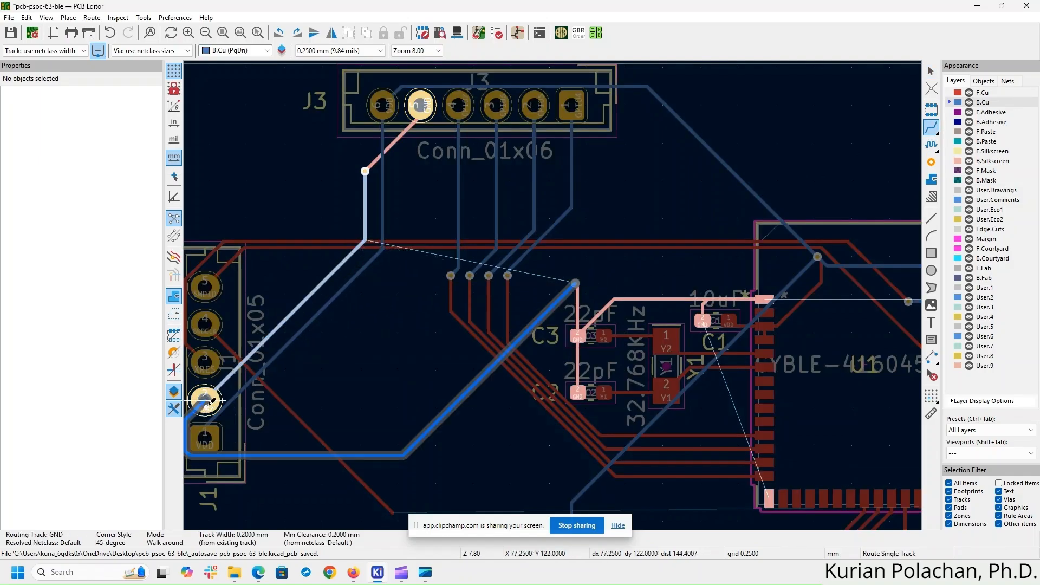
left_click(205, 401)
- Continue the SWDCLK track above J2 through a via onto a back-copper stretch
key("Escape")
scroll(554, 296, "down", 3)
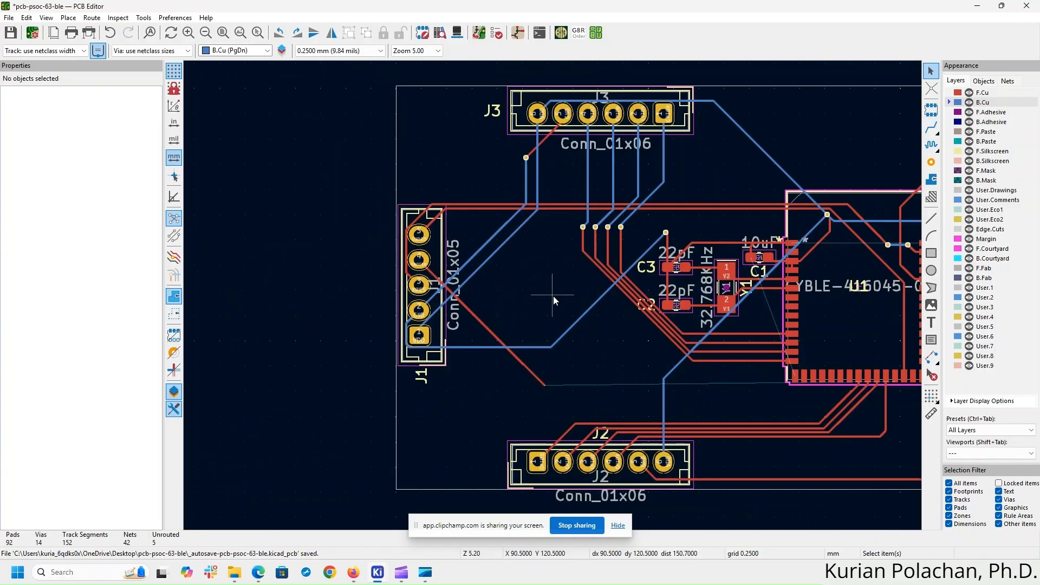
middle_click_drag(648, 305, 465, 245)
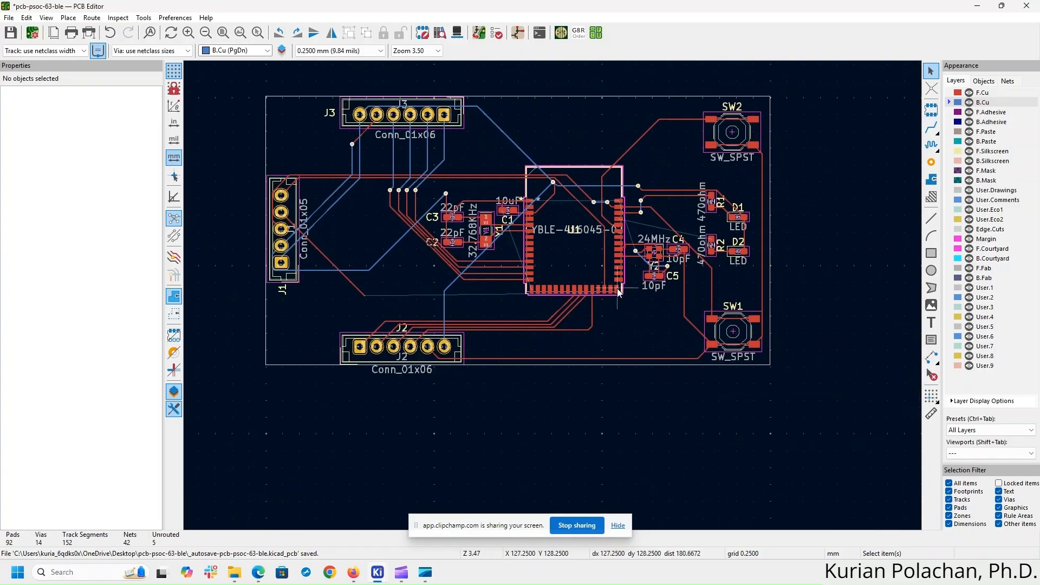
scroll(554, 295, "up", 3)
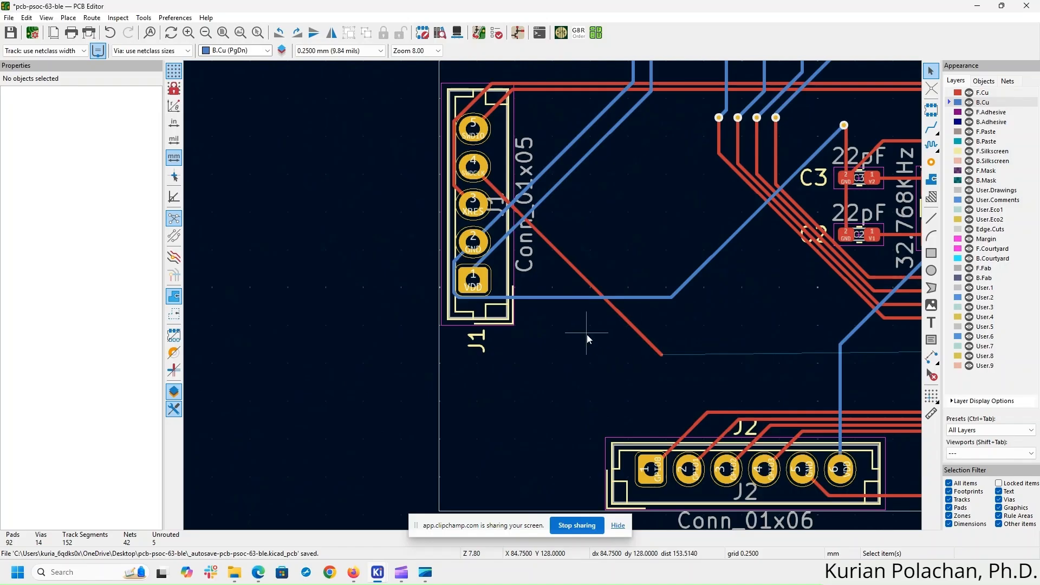
middle_click_drag(585, 340, 290, 286)
middle_click_drag(633, 328, 538, 307)
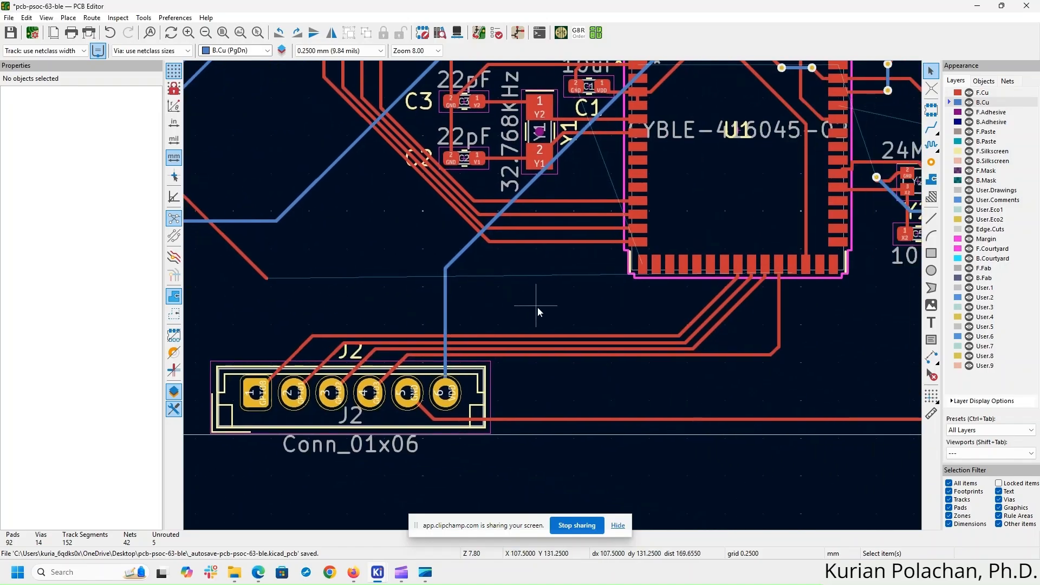
left_click(932, 127)
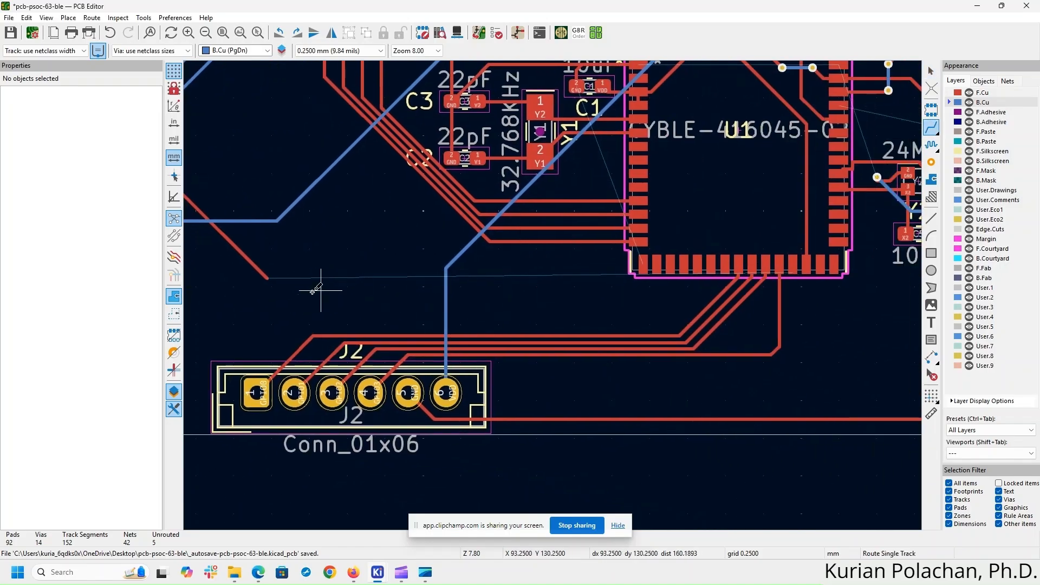
left_click(268, 278)
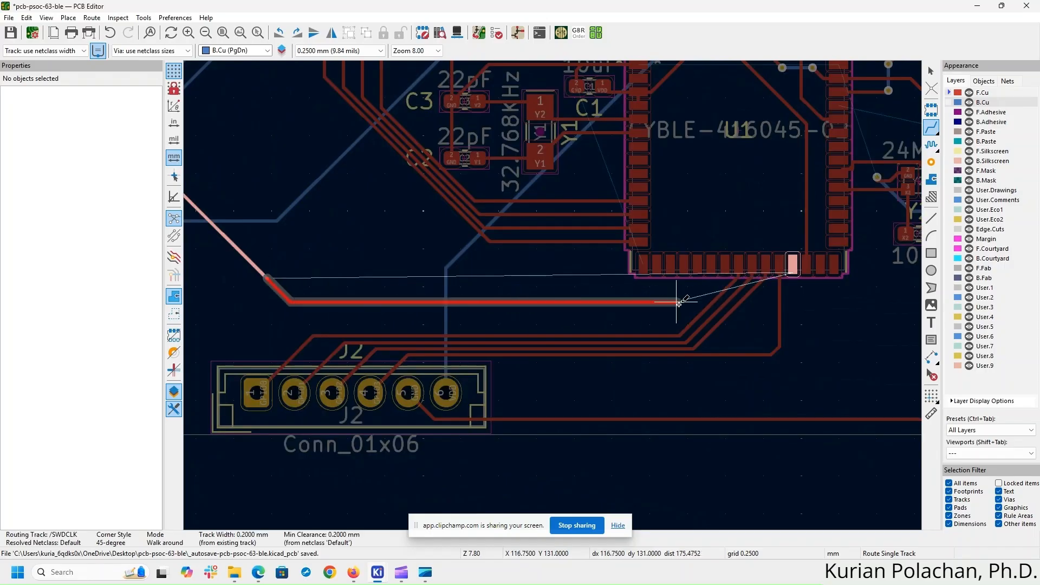
right_click(643, 317)
left_click(726, 340)
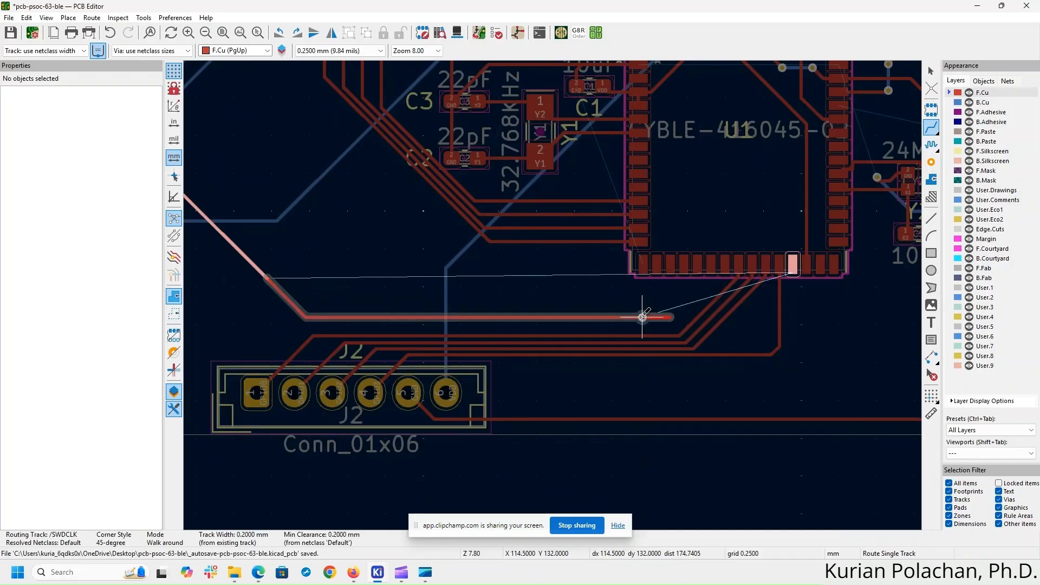
left_click(669, 317)
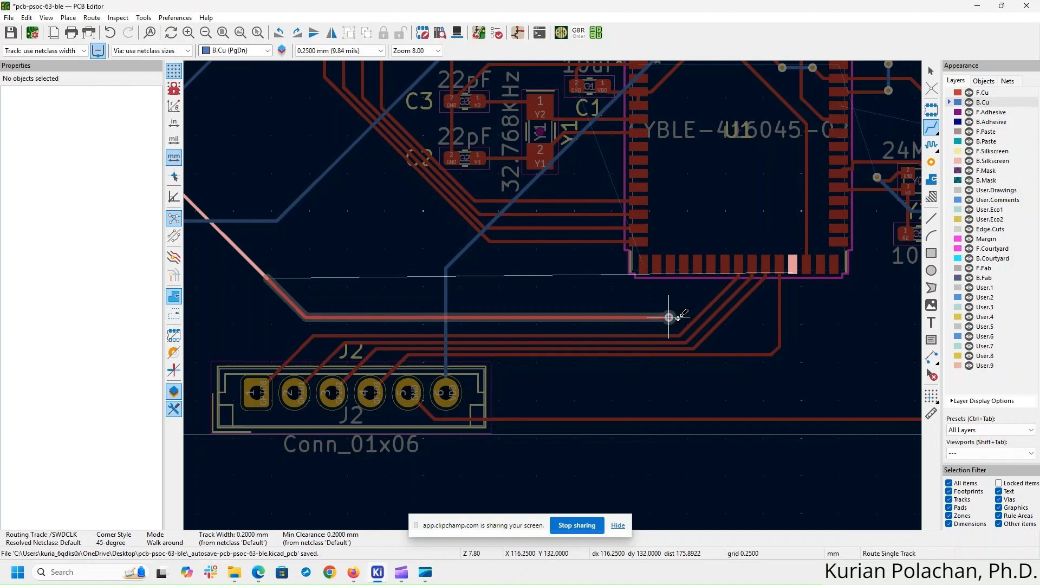
left_click(794, 318)
- End the SWDCLK track with a second via and slide it slightly left along the track
right_click(795, 318)
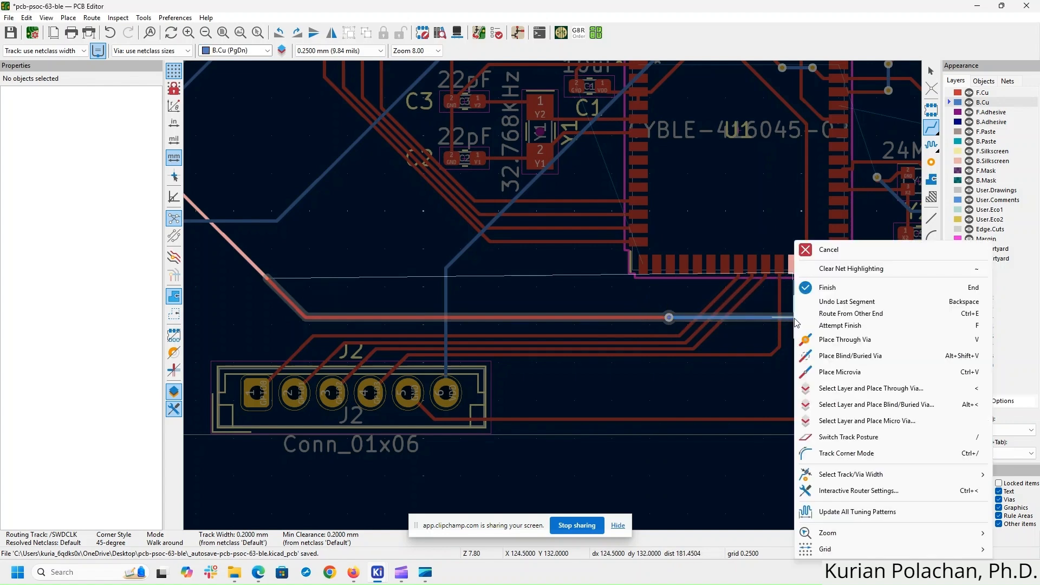
left_click(845, 340)
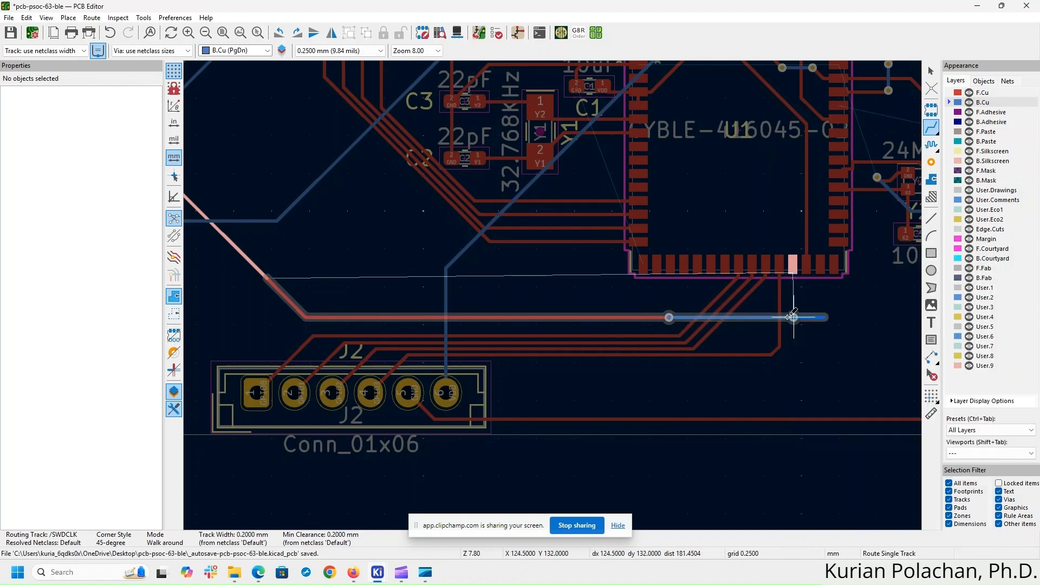
left_click(824, 318)
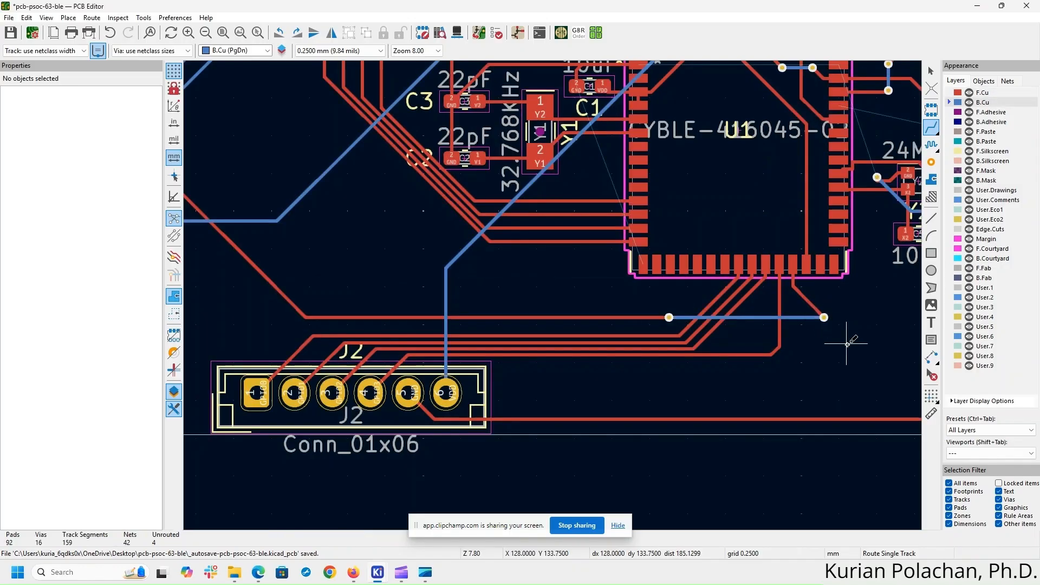
key("Escape")
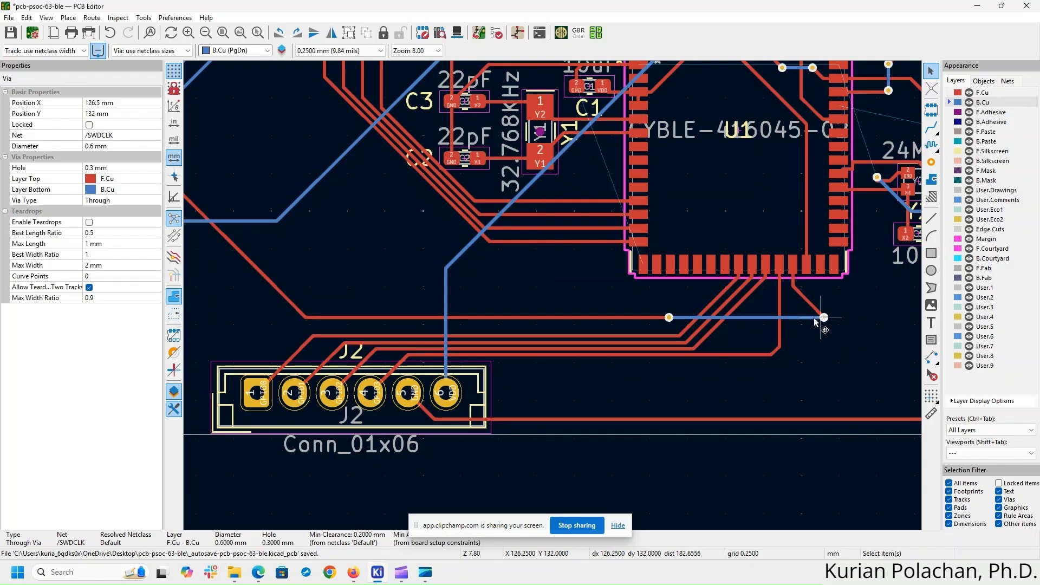
left_click_drag(824, 322, 794, 317)
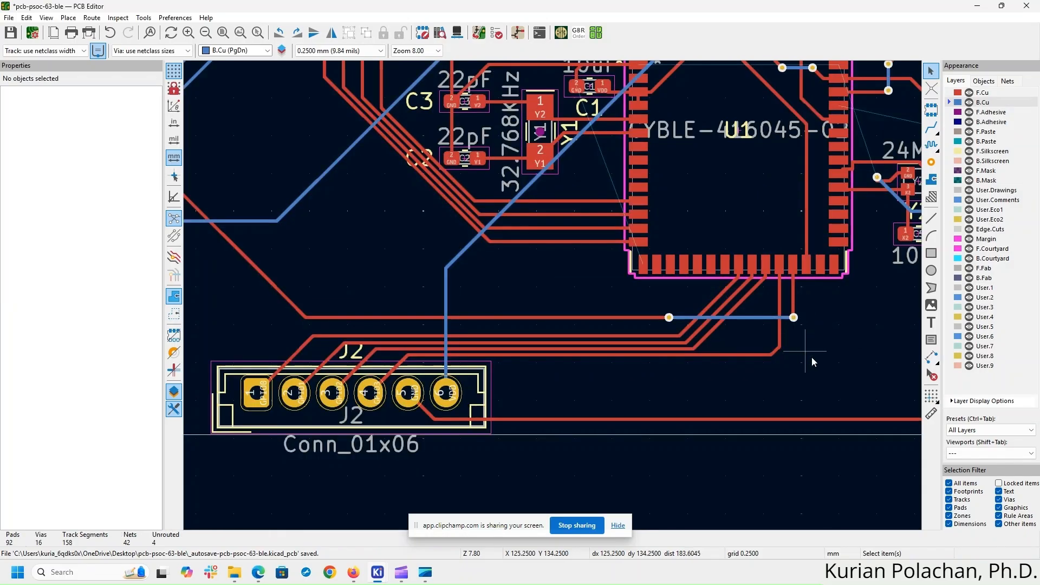
scroll(819, 345, "down", 2)
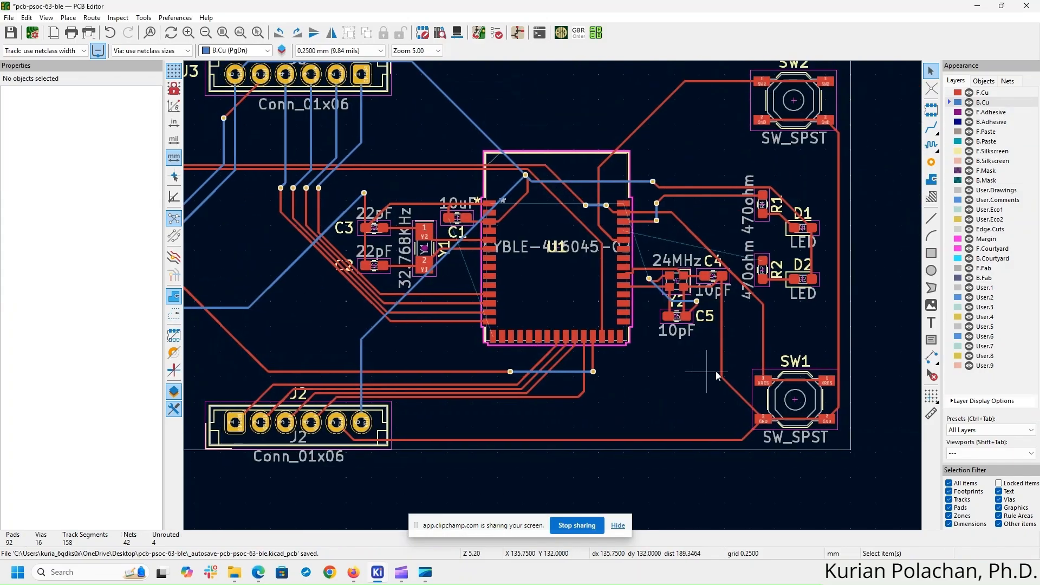
- Route a track from U1's LED2 pad 40 and end it with a through via
middle_click_drag(856, 299, 915, 351)
middle_click_drag(404, 345, 248, 274)
scroll(566, 241, "up", 4)
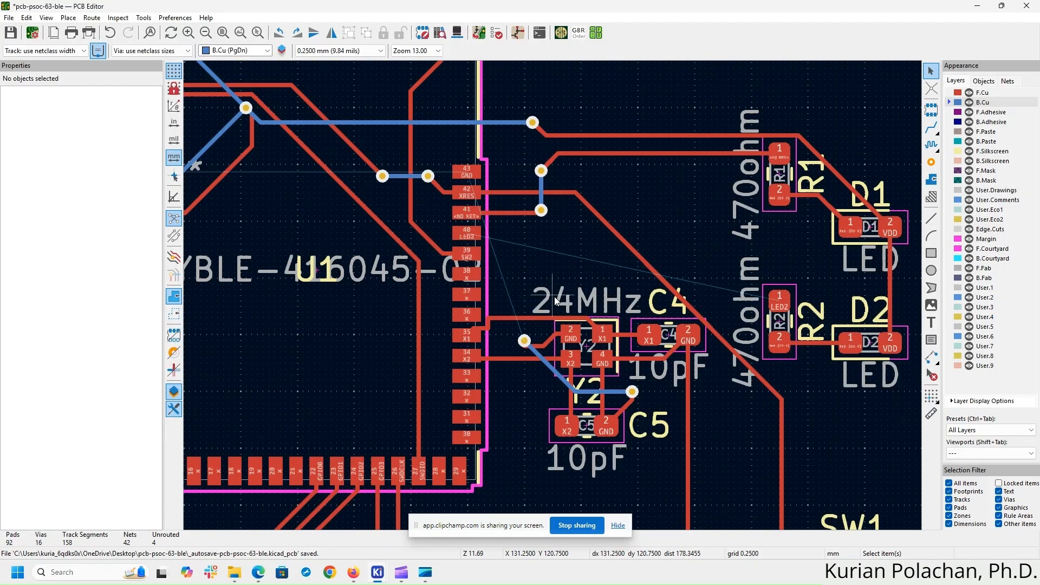
middle_click_drag(808, 272, 794, 253)
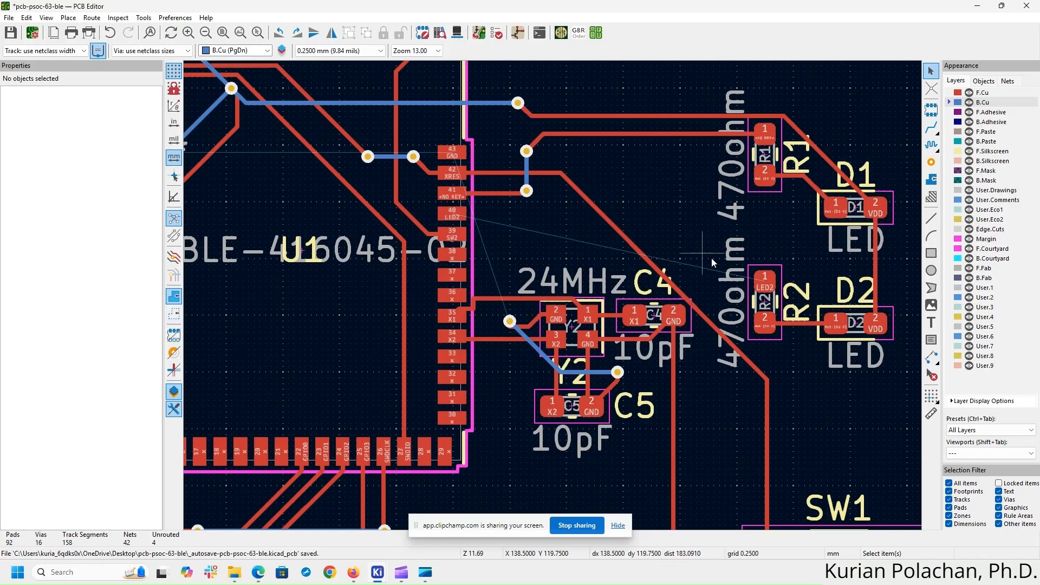
left_click(933, 127)
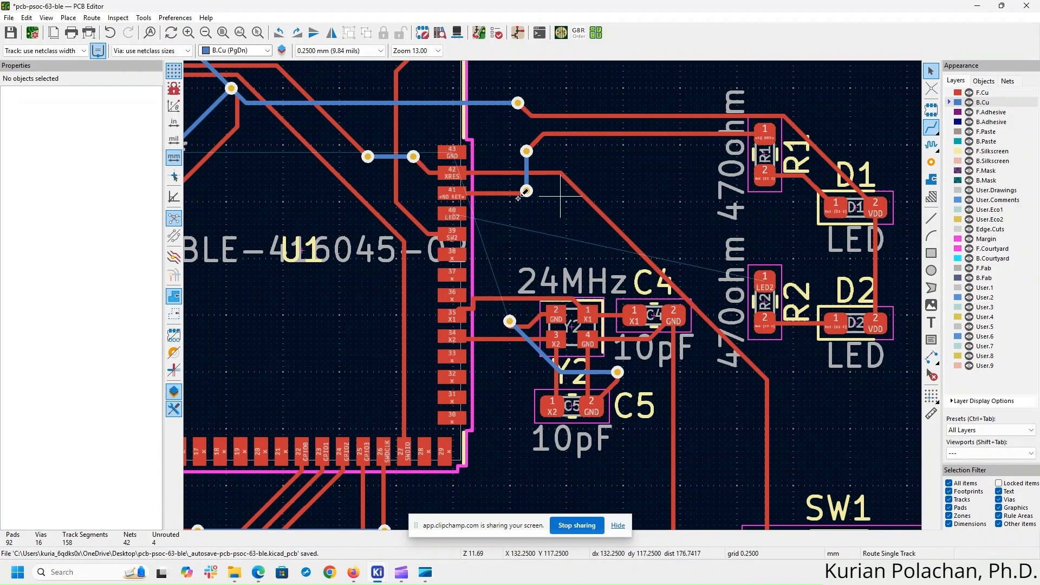
left_click(449, 213)
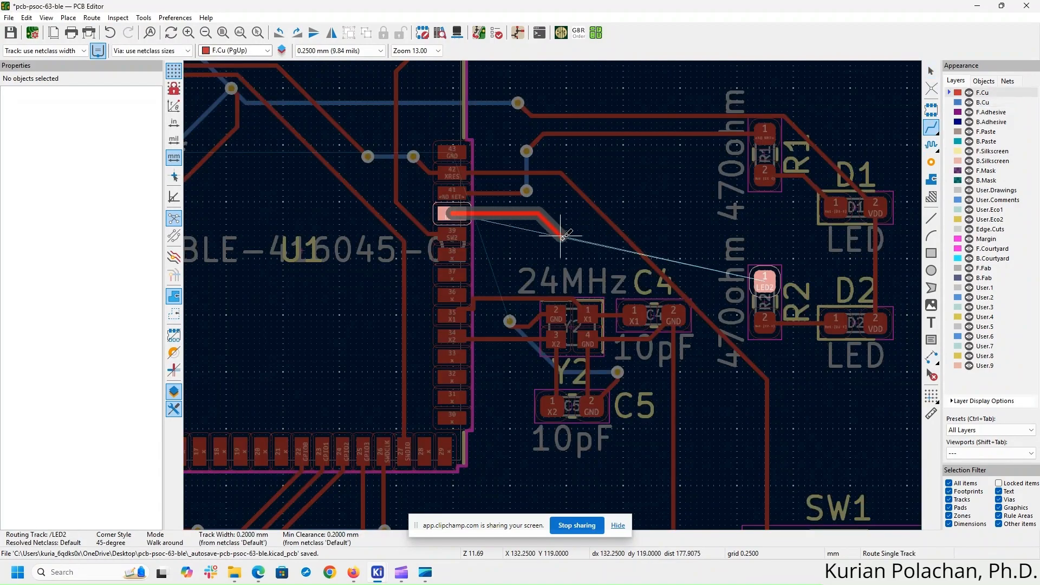
right_click(561, 238)
left_click(608, 336)
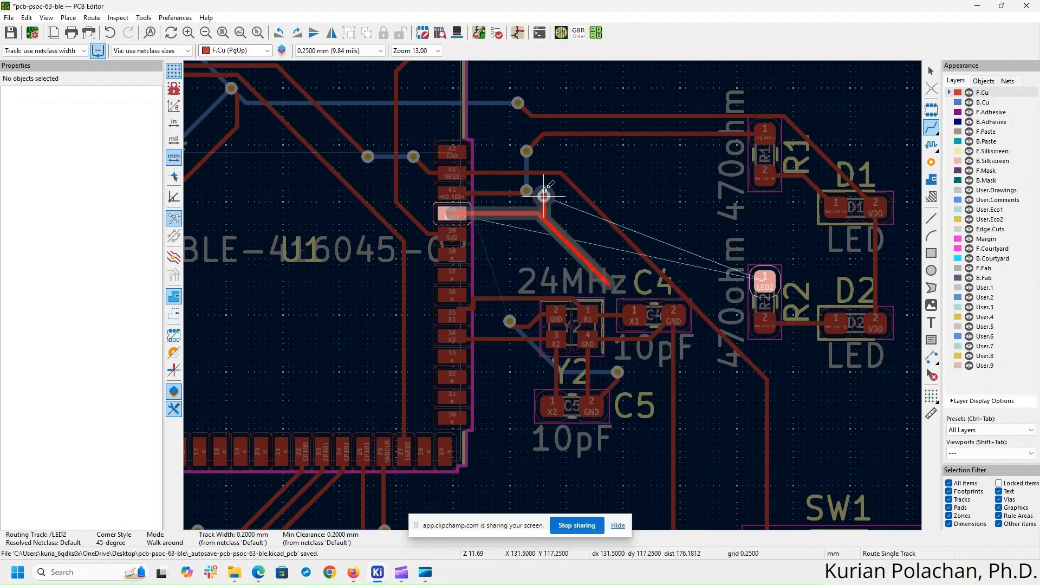
double_click(561, 236)
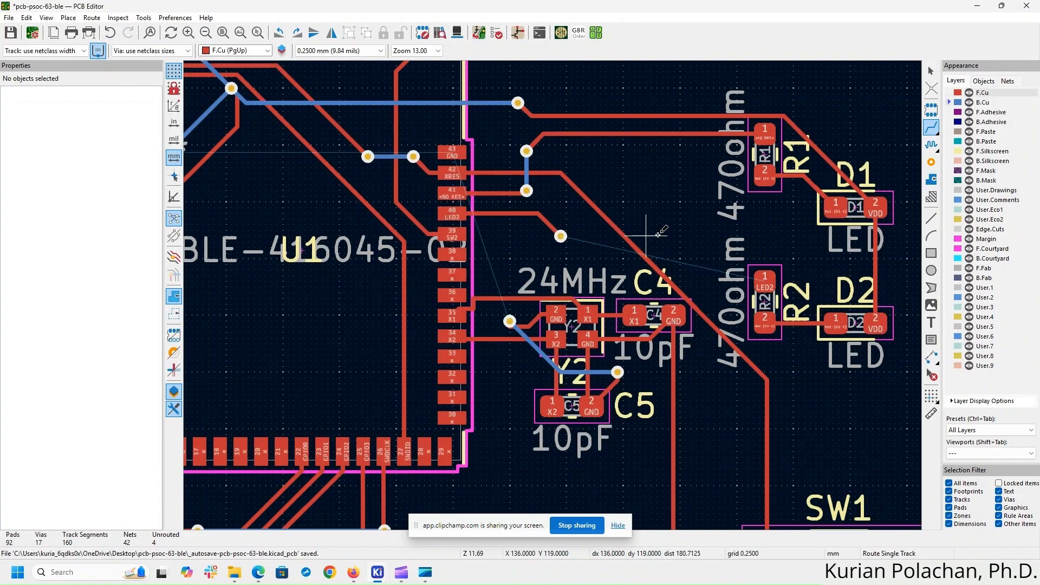
- Run a bottom-layer segment from that via to a second through via
left_click(561, 237)
left_click(686, 236)
right_click(686, 236)
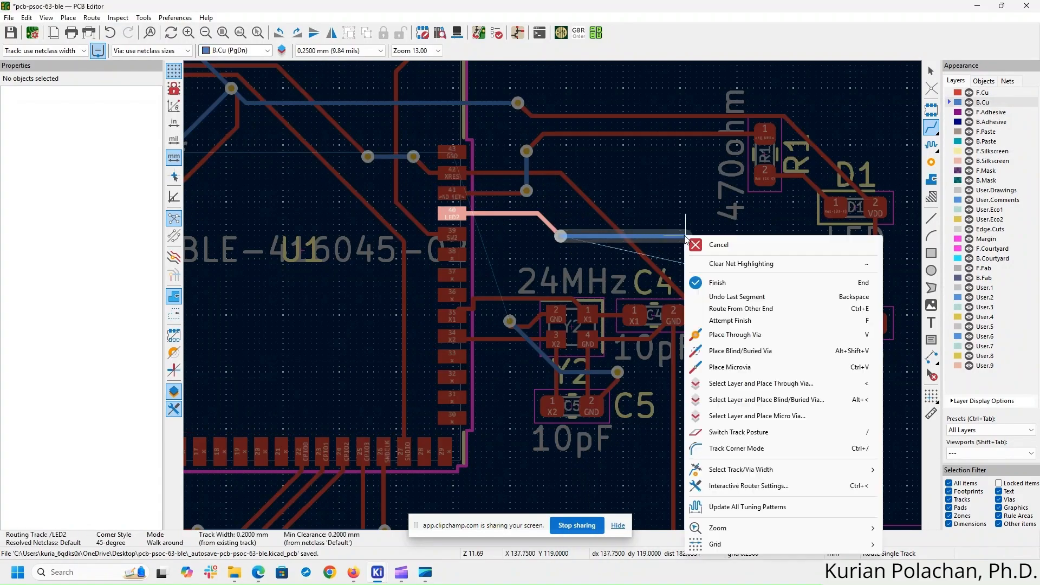
left_click(742, 334)
double_click(686, 236)
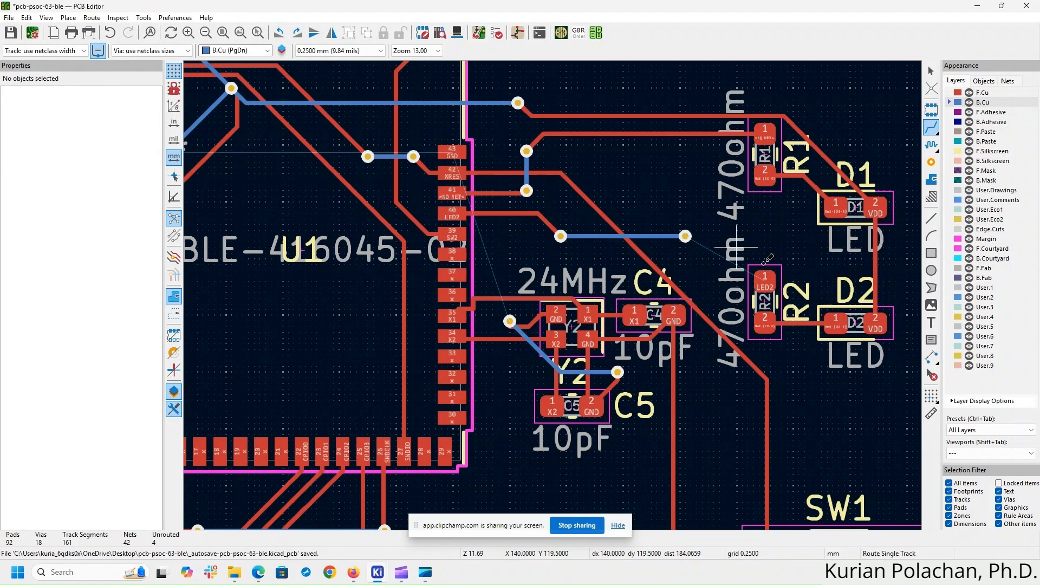
- Connect the second via to R2 pad 1 on front copper, undoing the bottom-layer attempt
left_click(686, 236)
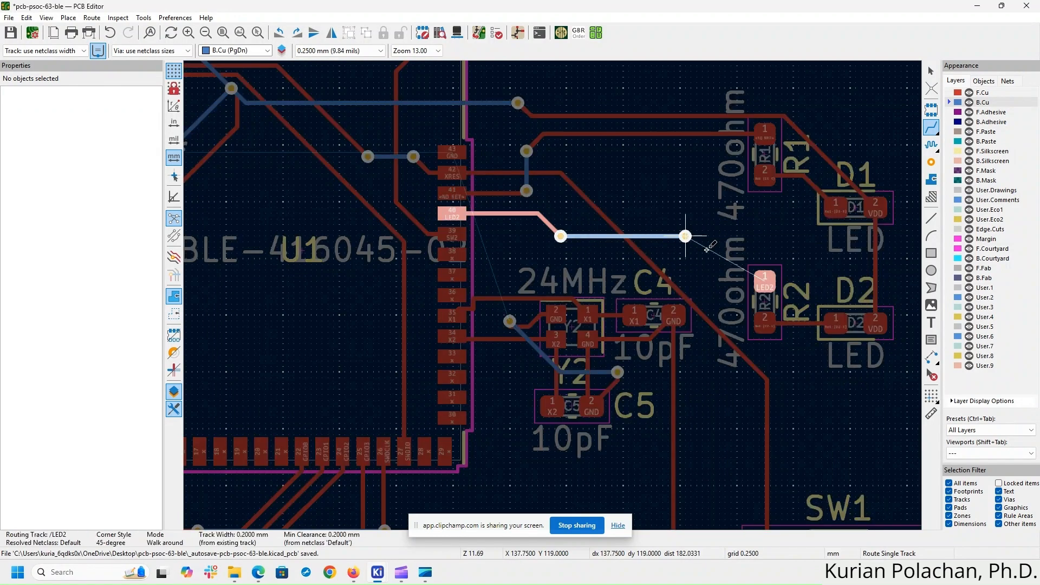
left_click(765, 280)
key("Escape")
key("ctrl+z")
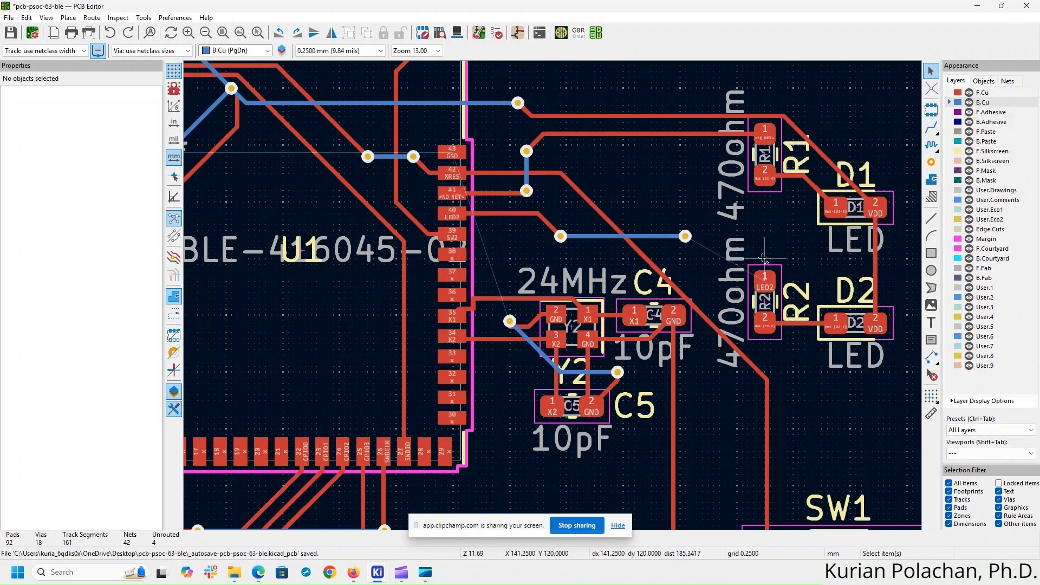
left_click(982, 92)
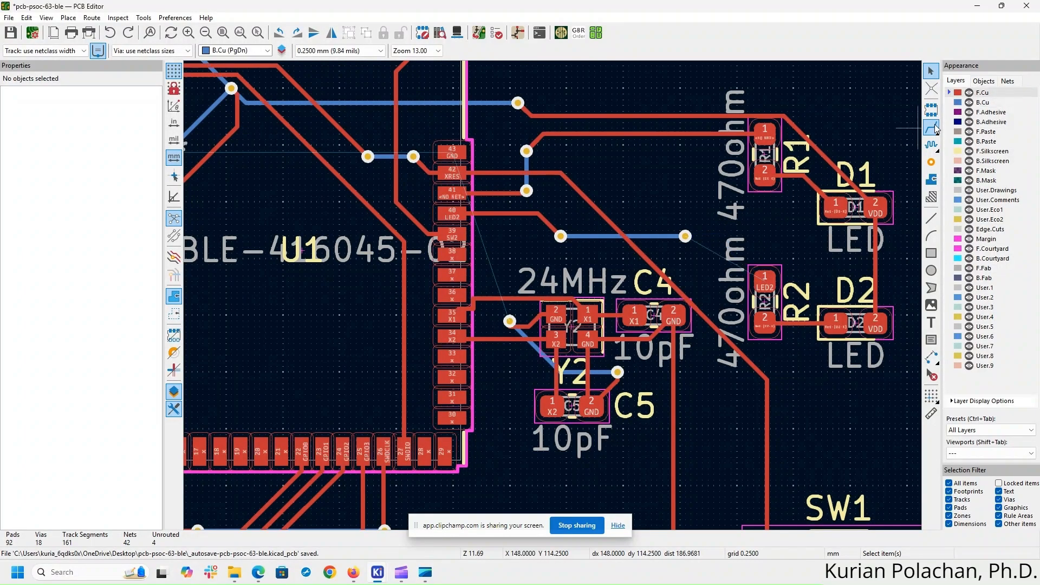
left_click(931, 127)
left_click(686, 236)
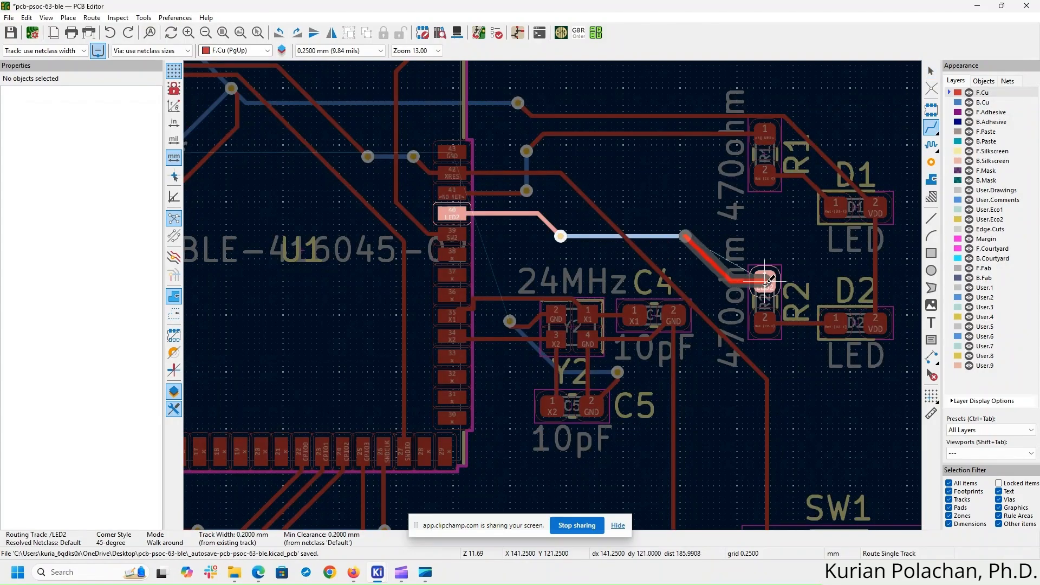
left_click(766, 280)
key("Escape")
scroll(480, 325, "down", 5)
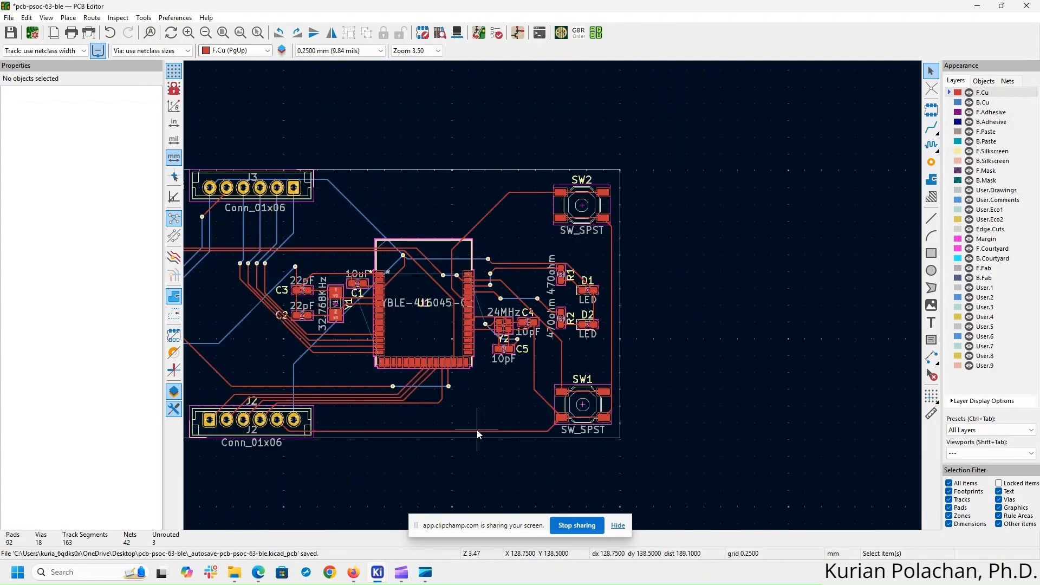
- Route a B.Cu GND track from the via beside Y2 down to a new via on the bottom GND trace
middle_click_drag(477, 434, 670, 373)
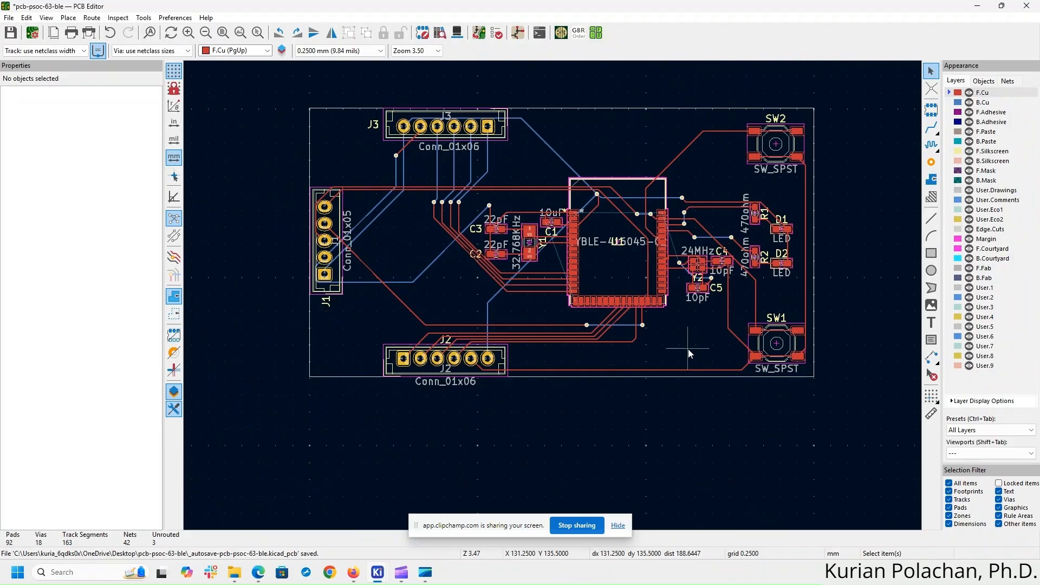
scroll(824, 233, "up", 3)
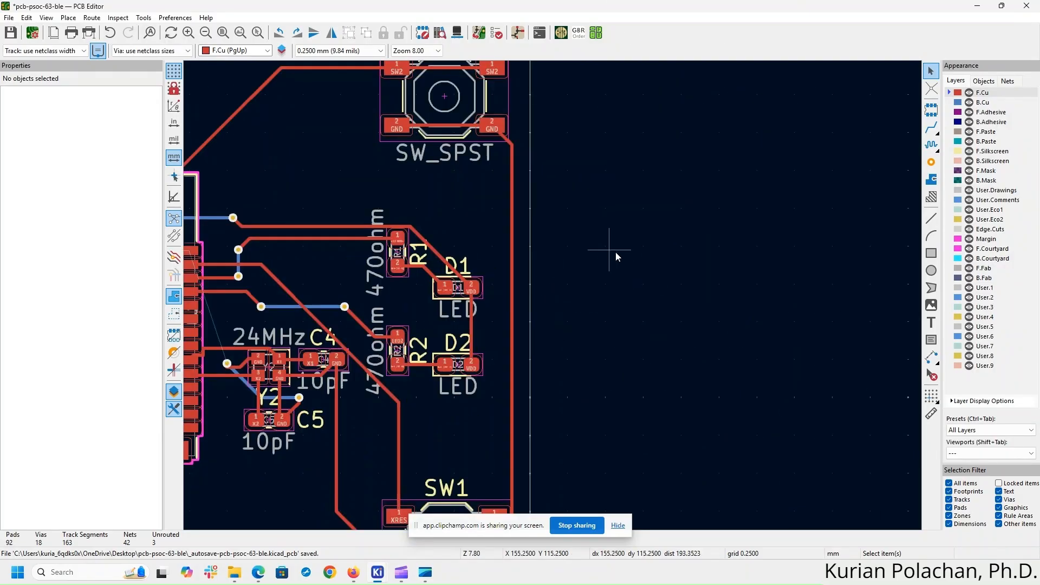
middle_click_drag(616, 252, 889, 282)
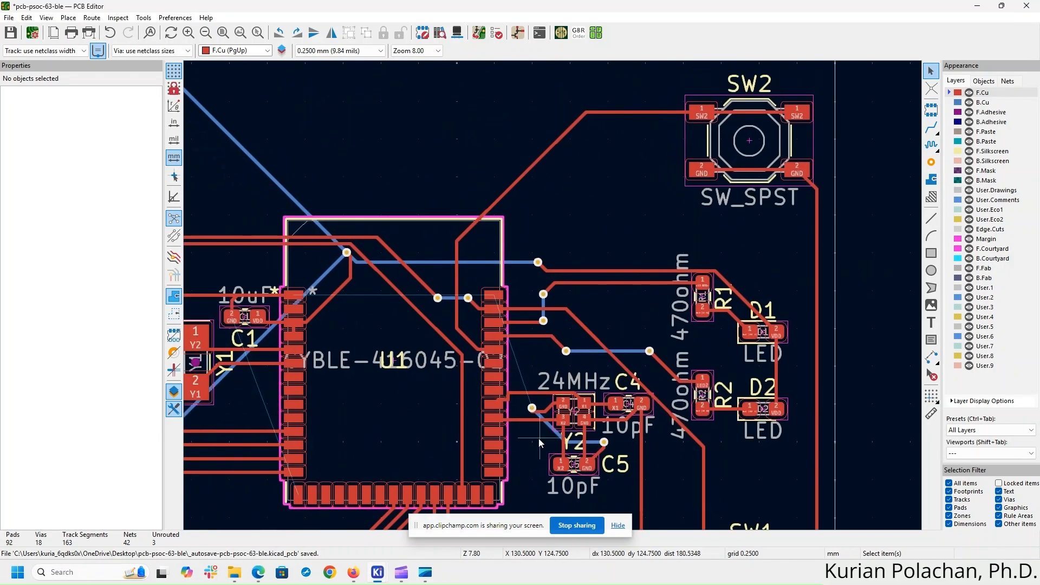
scroll(539, 438, "up", 2)
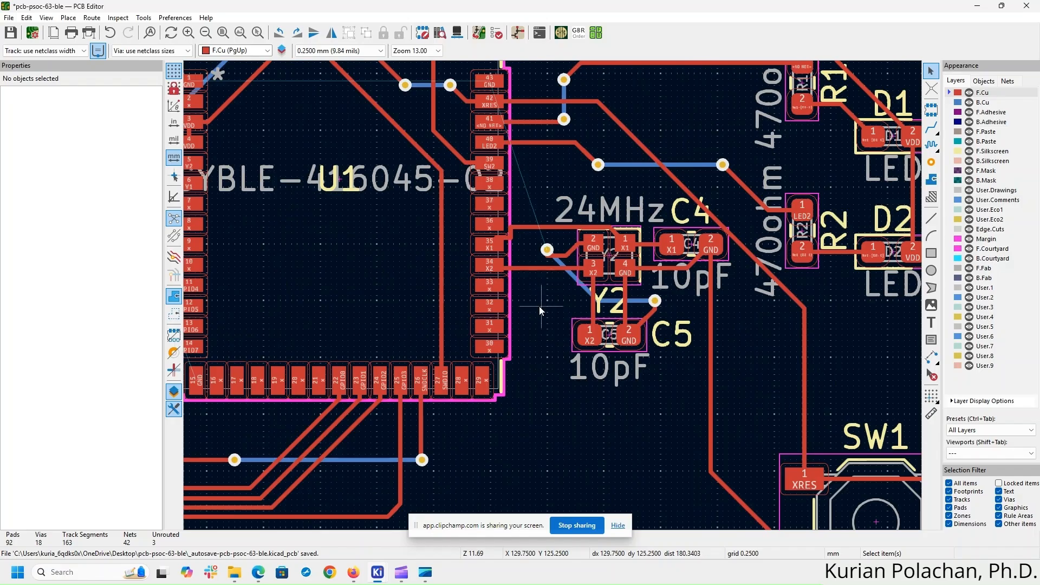
middle_click_drag(539, 307, 801, 109)
middle_click_drag(371, 355, 211, 371)
middle_click_drag(635, 332, 597, 373)
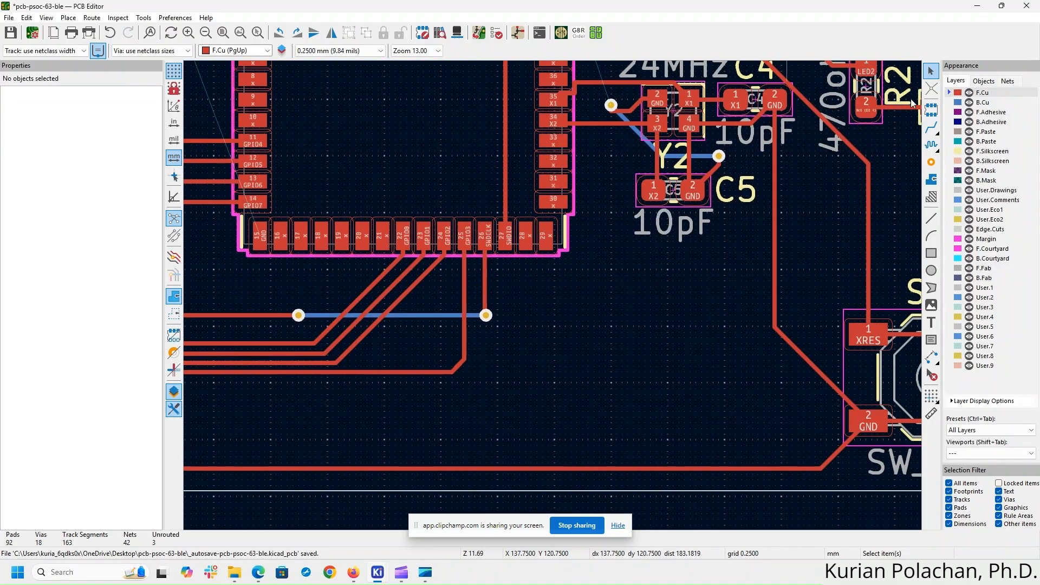
left_click(931, 127)
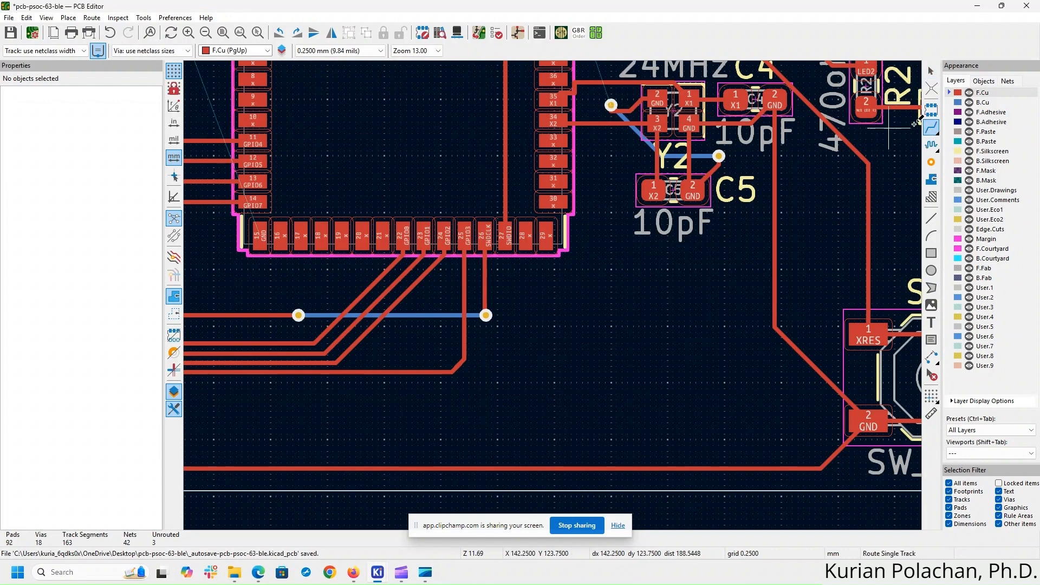
left_click(611, 105)
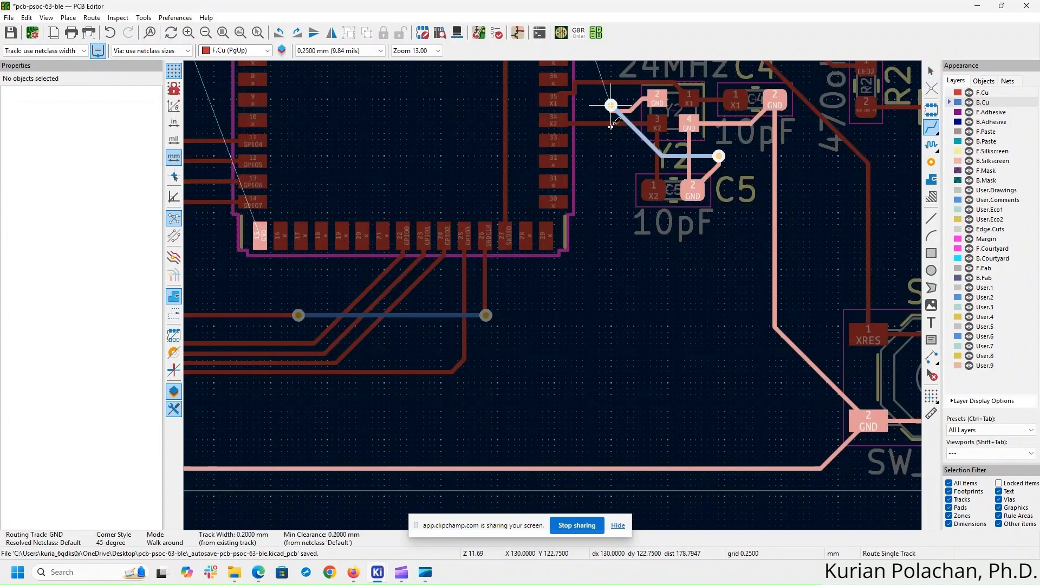
key("Page_Down")
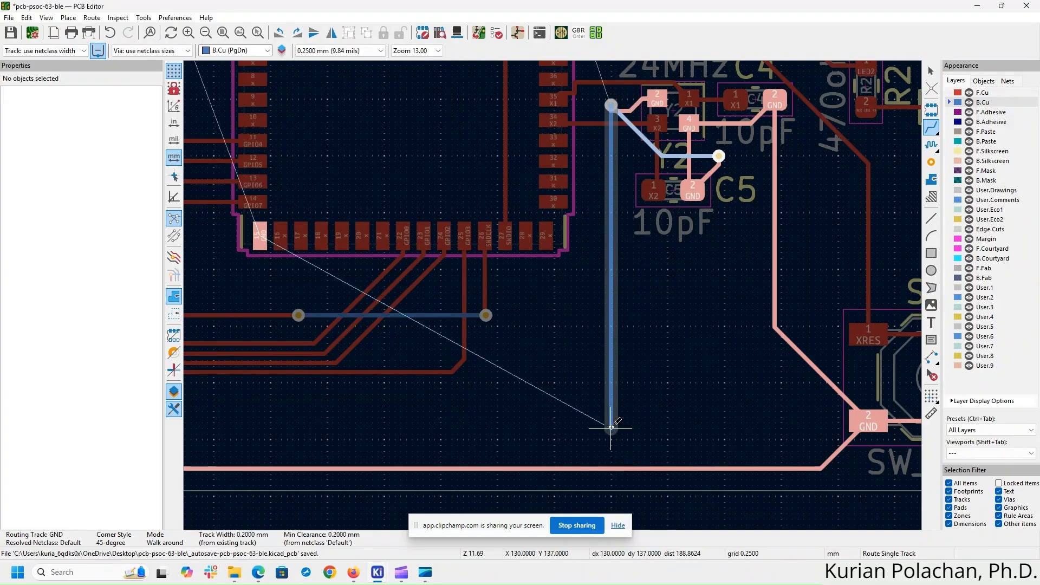
right_click(611, 428)
left_click(690, 210)
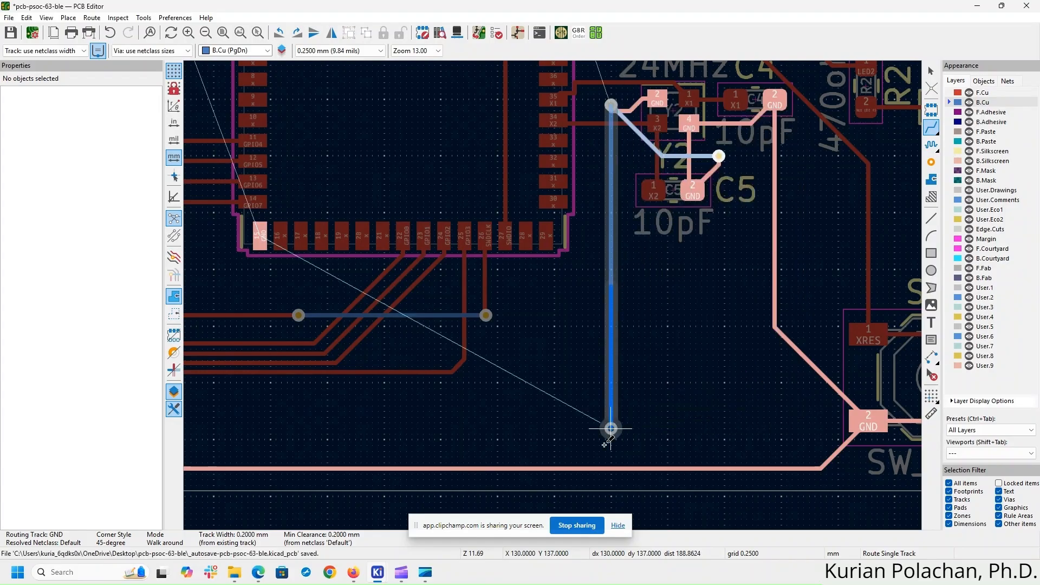
left_click(617, 467)
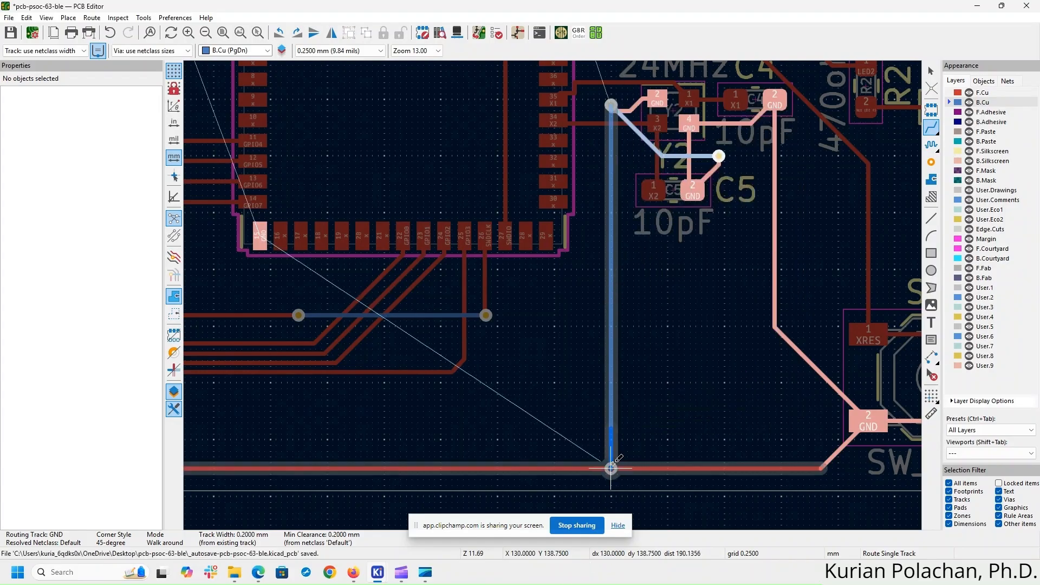
- Pan and zoom to inspect SW1, the new via and U1's pin rows
scroll(721, 442, "down", 2)
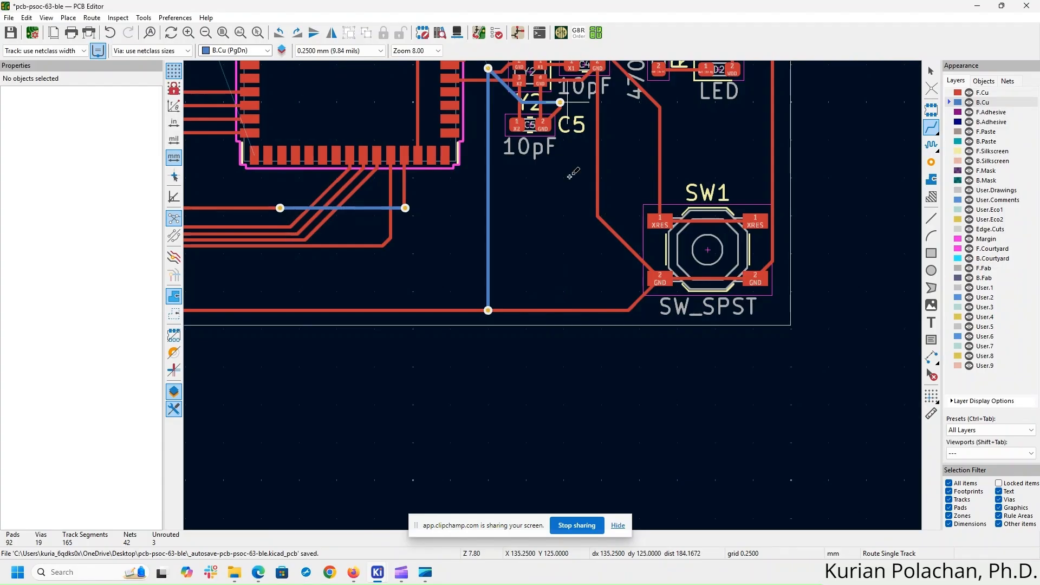
middle_click_drag(537, 197, 697, 390)
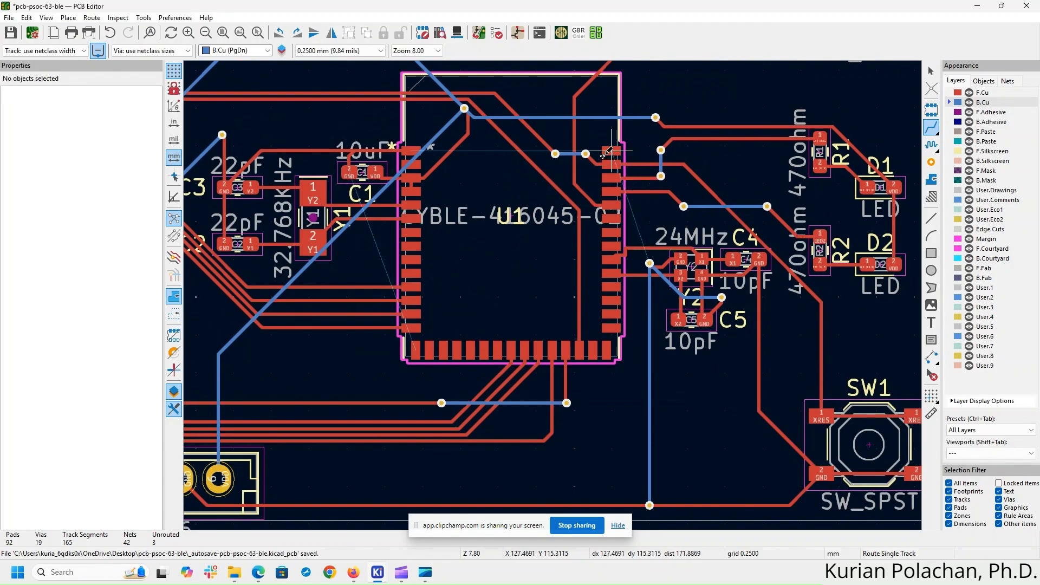
scroll(611, 151, "up", 2)
middle_click_drag(600, 294, 725, 158)
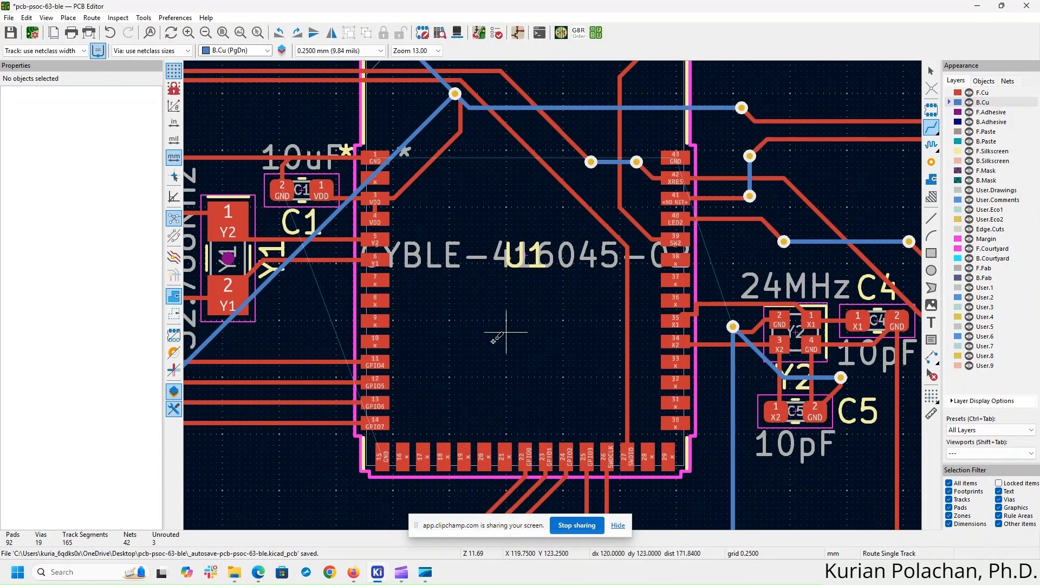
middle_click_drag(495, 336, 535, 134)
scroll(536, 134, "down", 5)
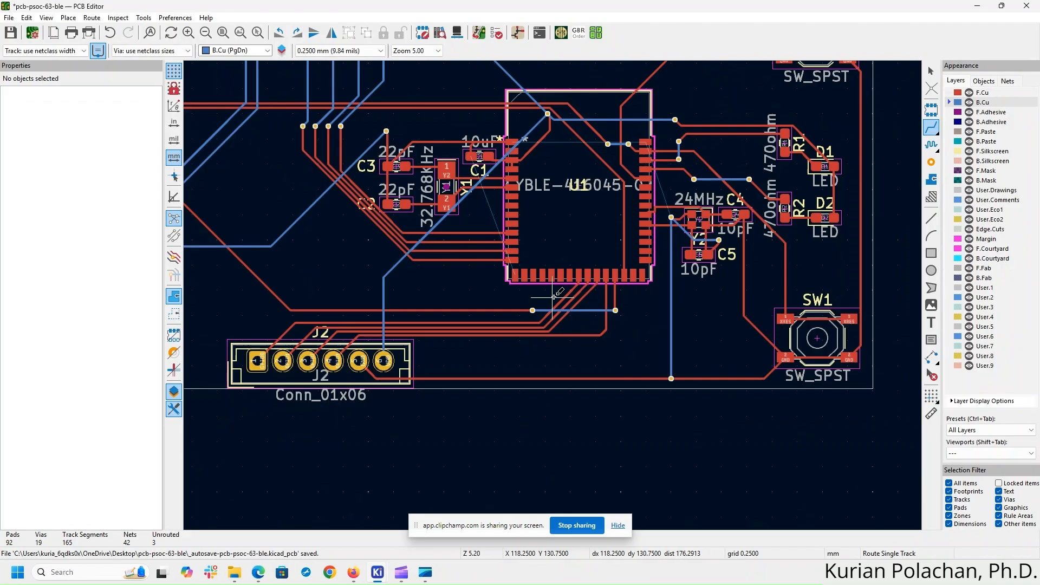
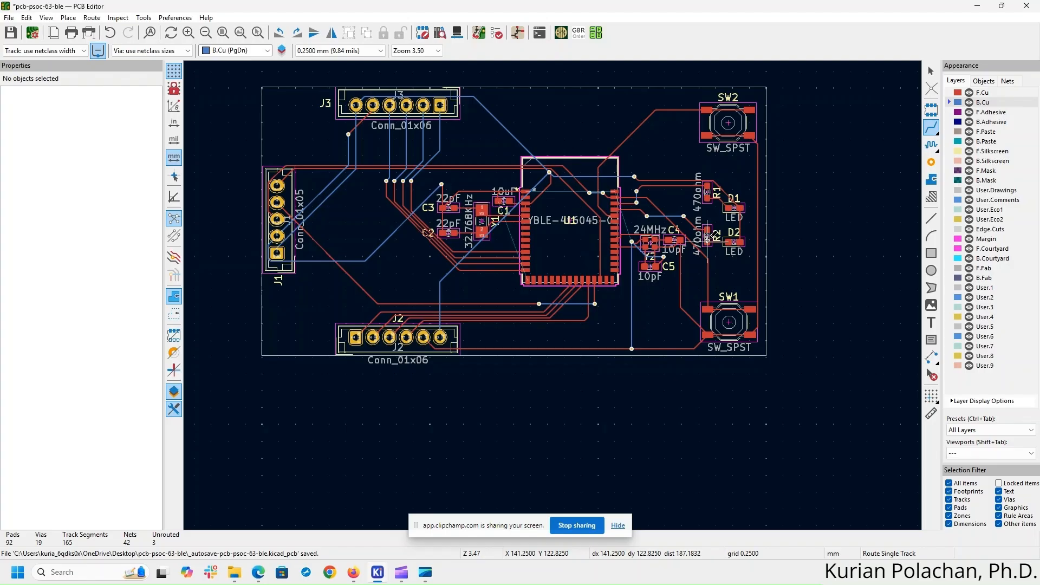
- Return to the pcb-psoc-63-ble layout in the PCB Editor from the taskbar preview
scroll(645, 214, "up", 3)
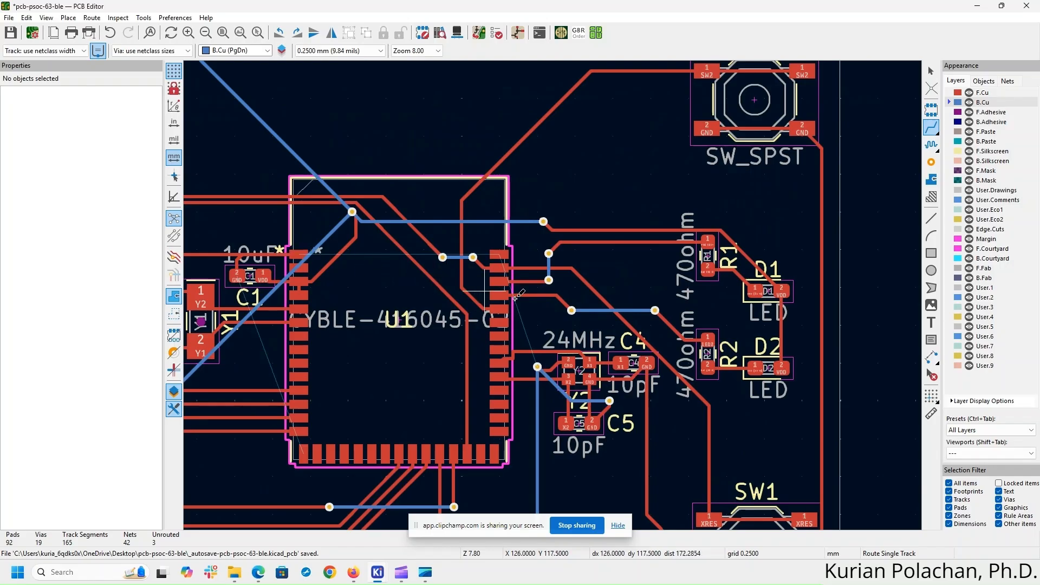
scroll(484, 291, "down", 3)
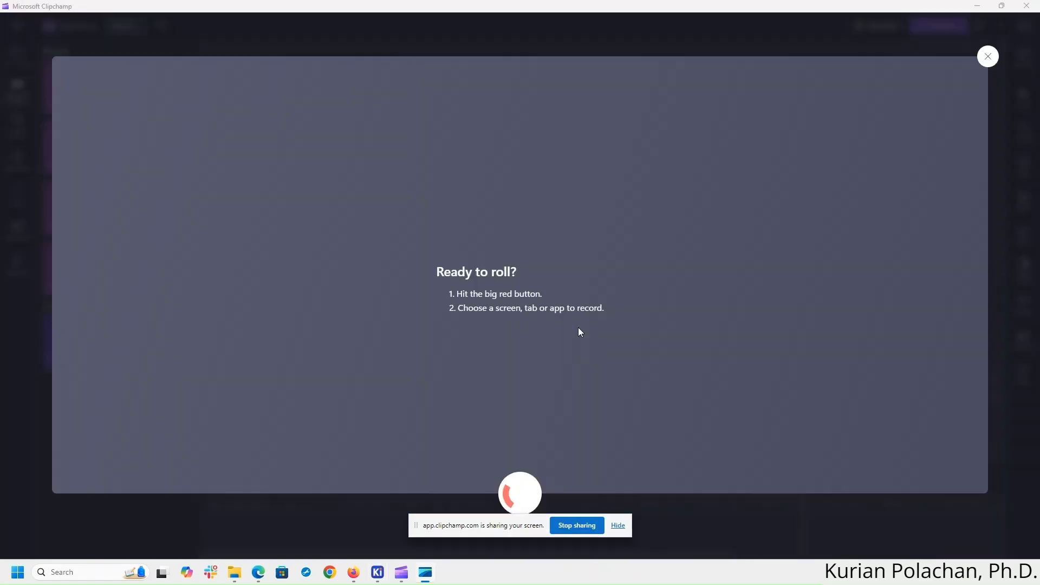
mouse_move(402, 581)
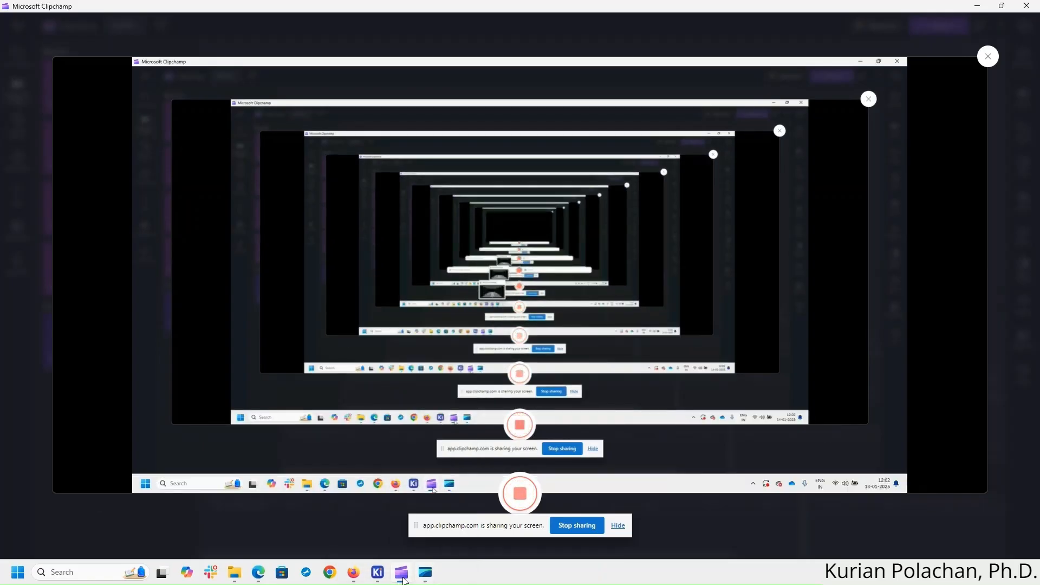
left_click(523, 531)
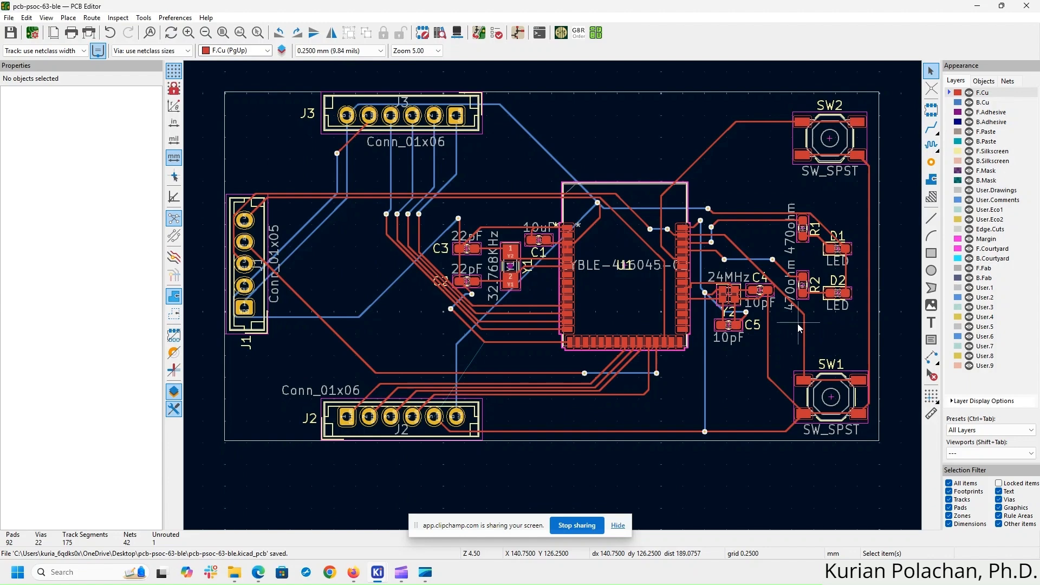
- Bring J2 into view, abandon a first routing attempt and make B.Cu the active layer
scroll(586, 487, "up", 4)
middle_click_drag(743, 242, 600, 331)
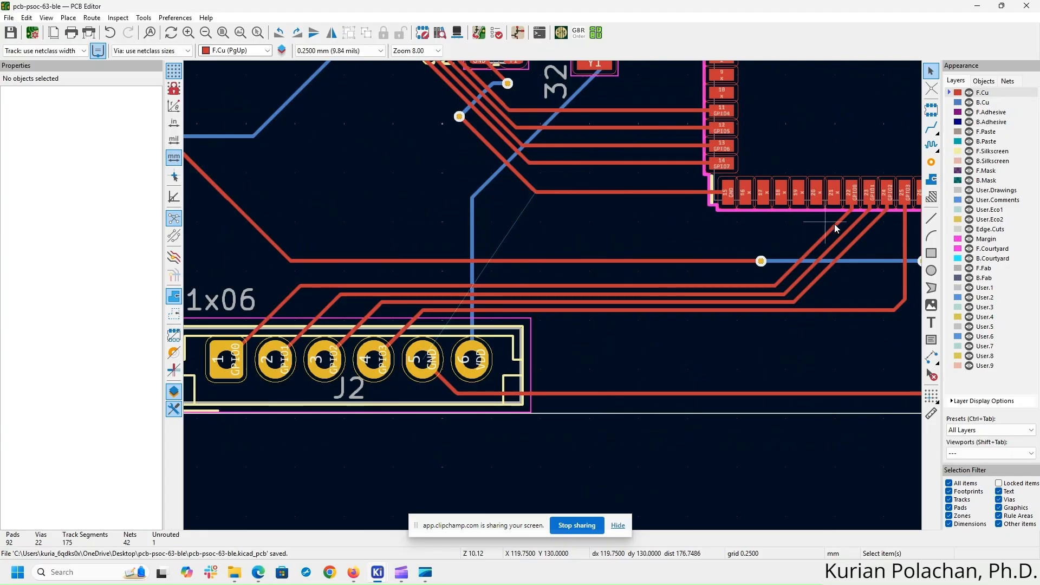
left_click(931, 128)
left_click(460, 116)
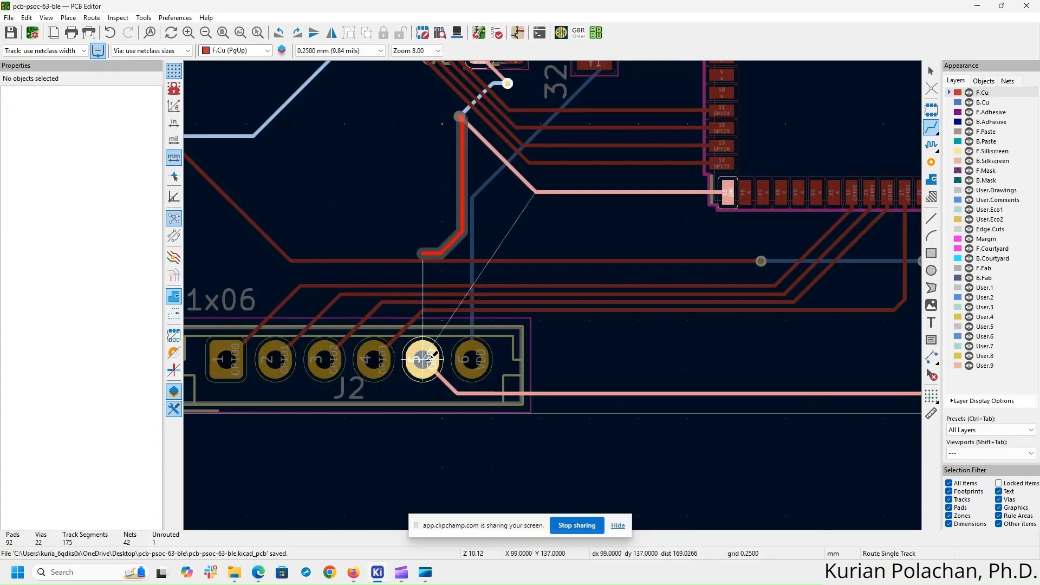
key("Escape")
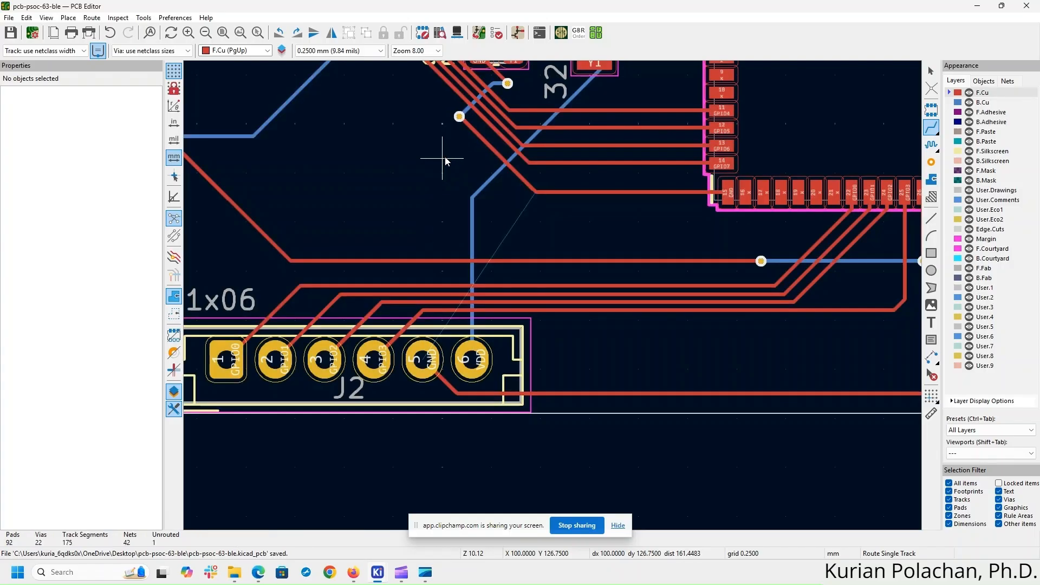
key("Escape")
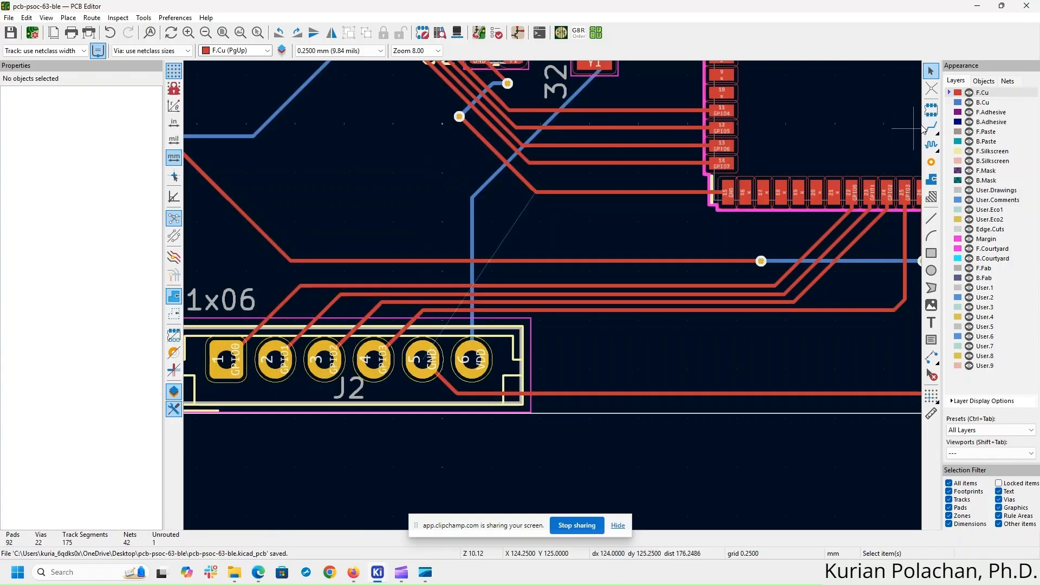
left_click(984, 103)
left_click(459, 116)
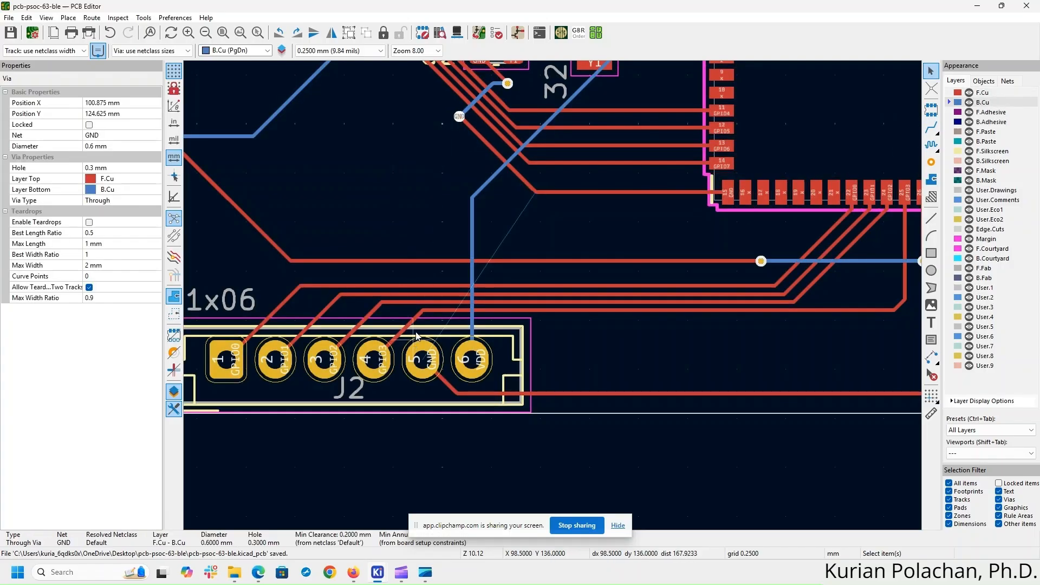
left_click(433, 169)
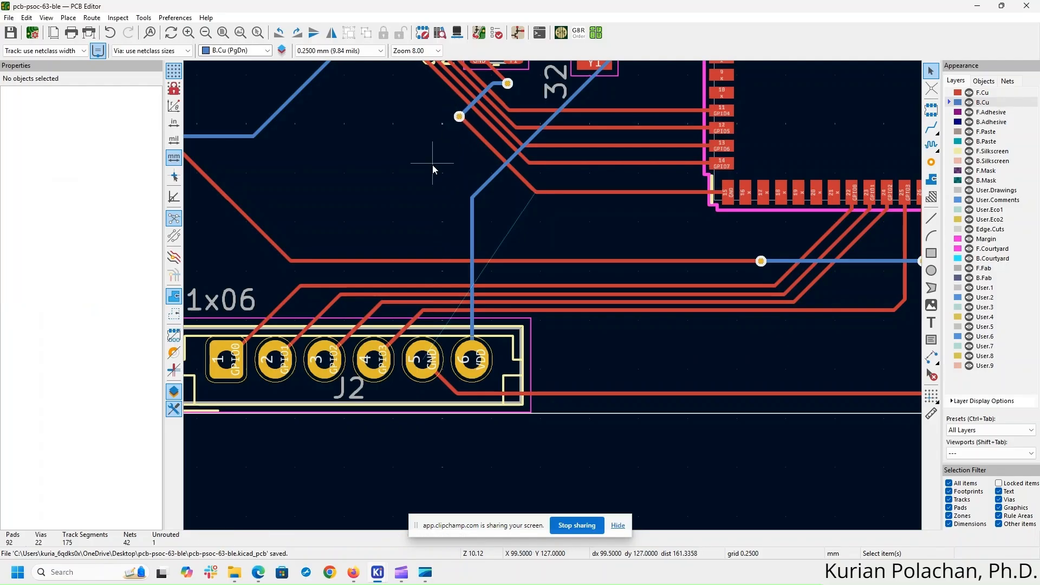
- Route a back-copper track from the GND via to J2 pin 5
left_click(932, 128)
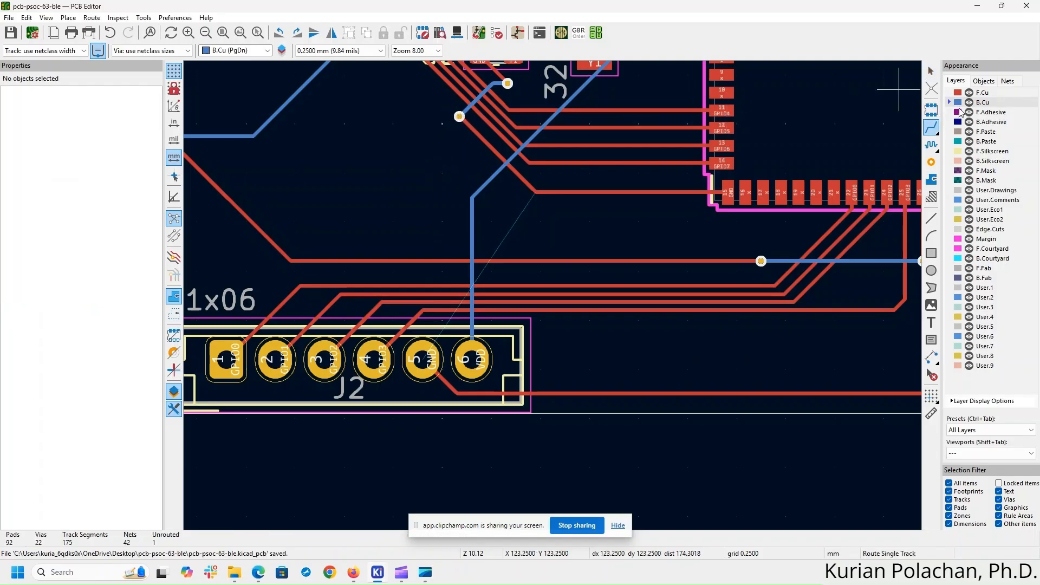
left_click(460, 116)
left_click(431, 353)
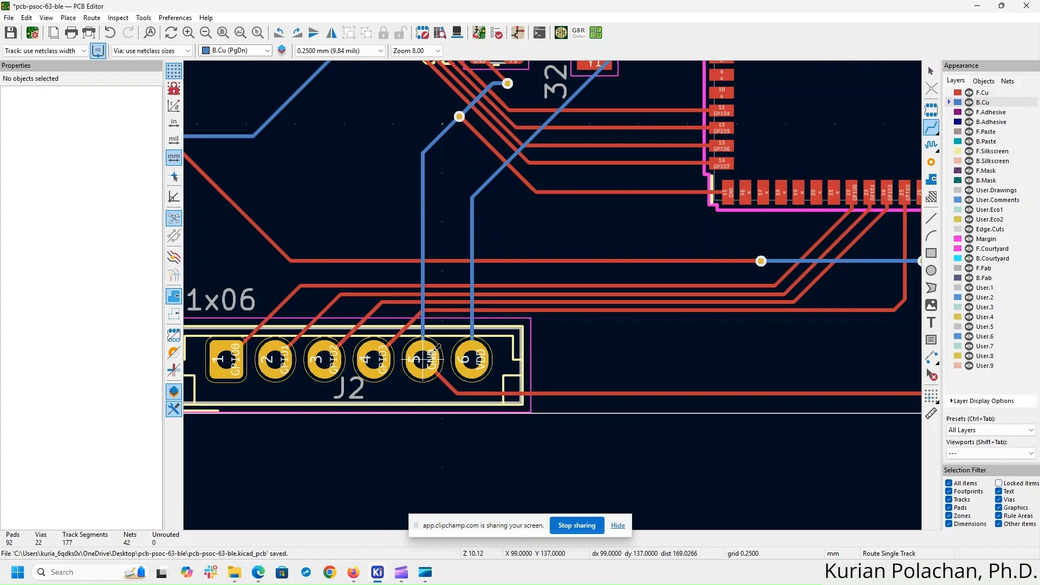
key("Escape")
- Fit the whole board in view and save it with zero unrouted connections
key("Home")
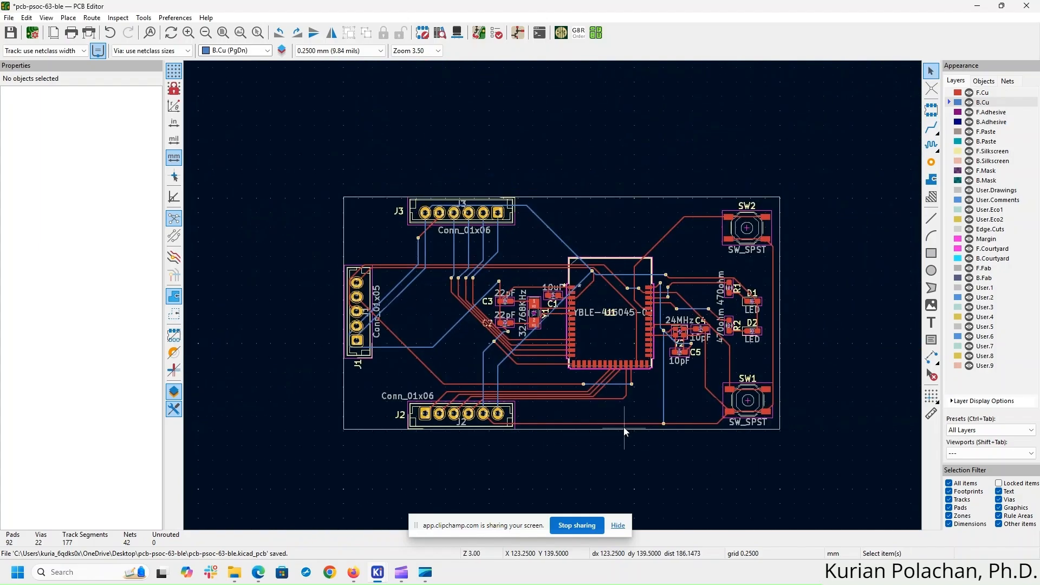
scroll(617, 427, "up", 1)
middle_click_drag(560, 308, 689, 470)
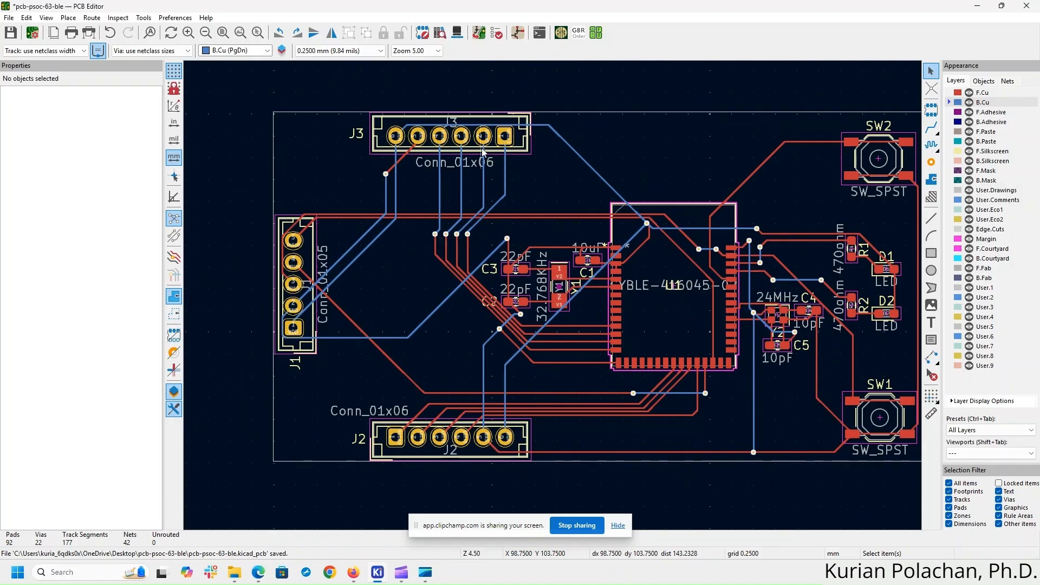
middle_click_drag(628, 169, 602, 160)
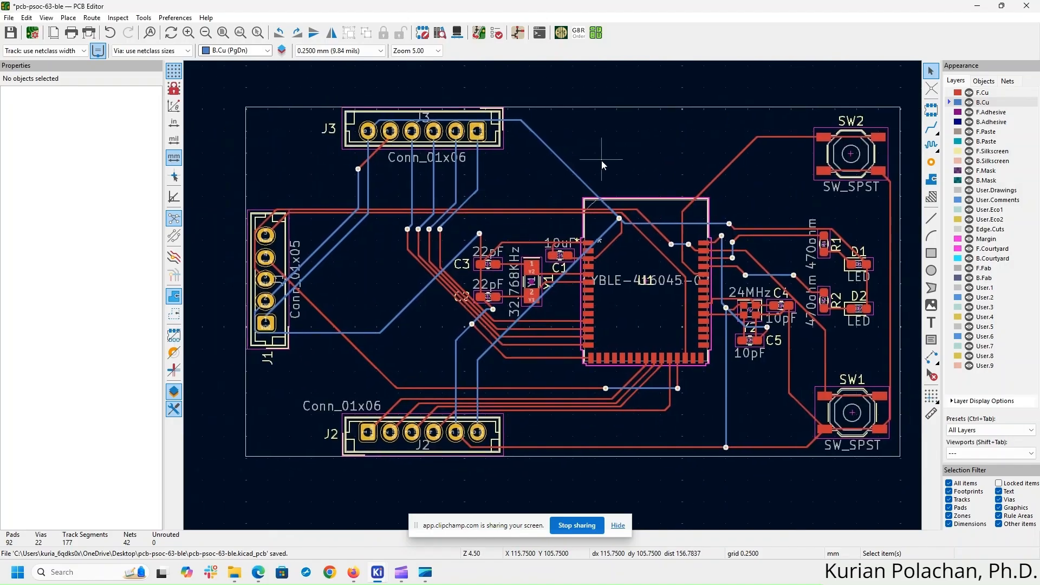
left_click(10, 33)
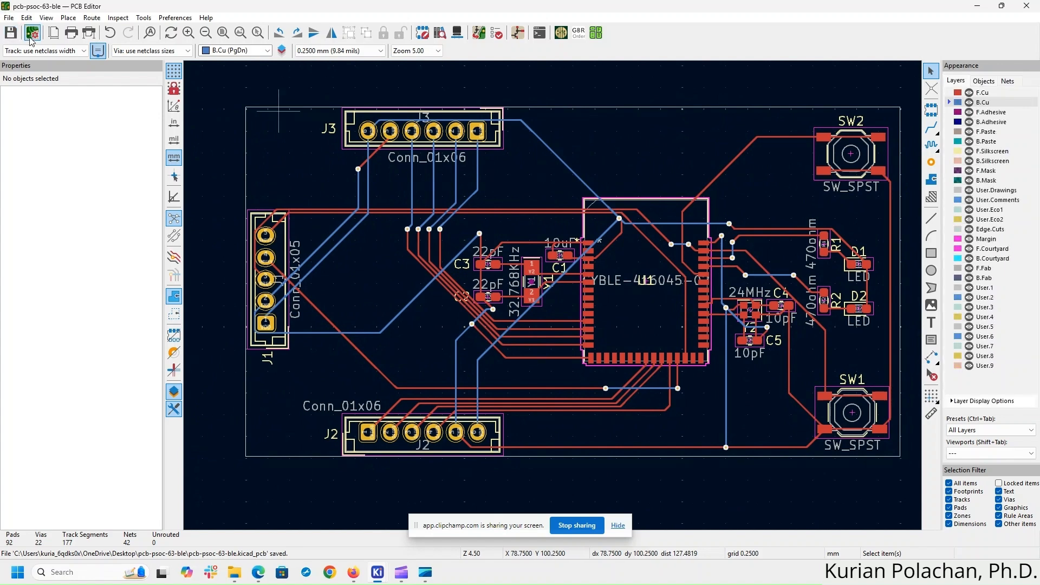
left_click(518, 33)
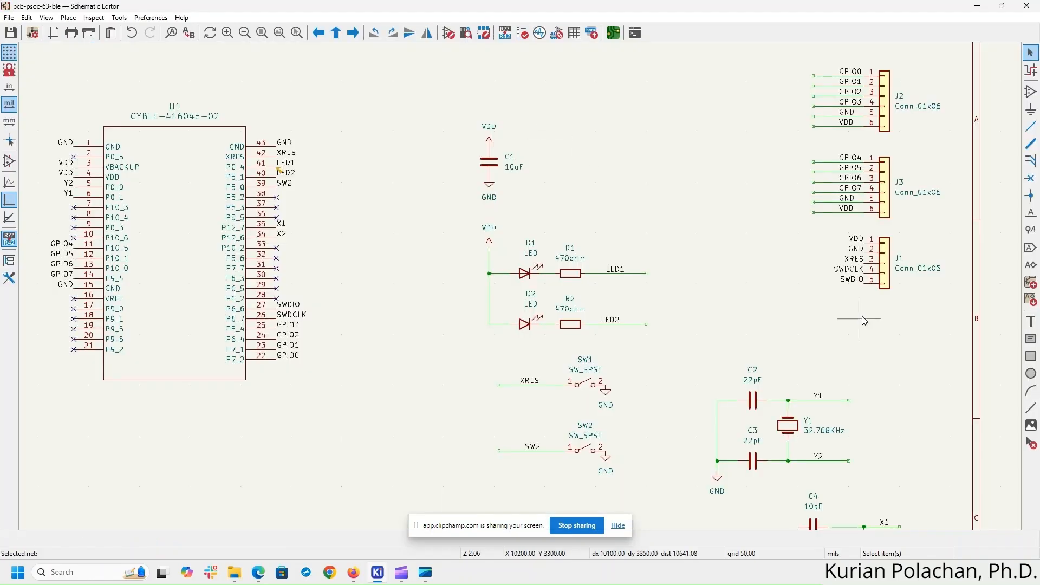
- Open J2's symbol properties and browse footprint libraries, collapsing Connector_DIN and Connector_JST
middle_click_drag(941, 142, 807, 170)
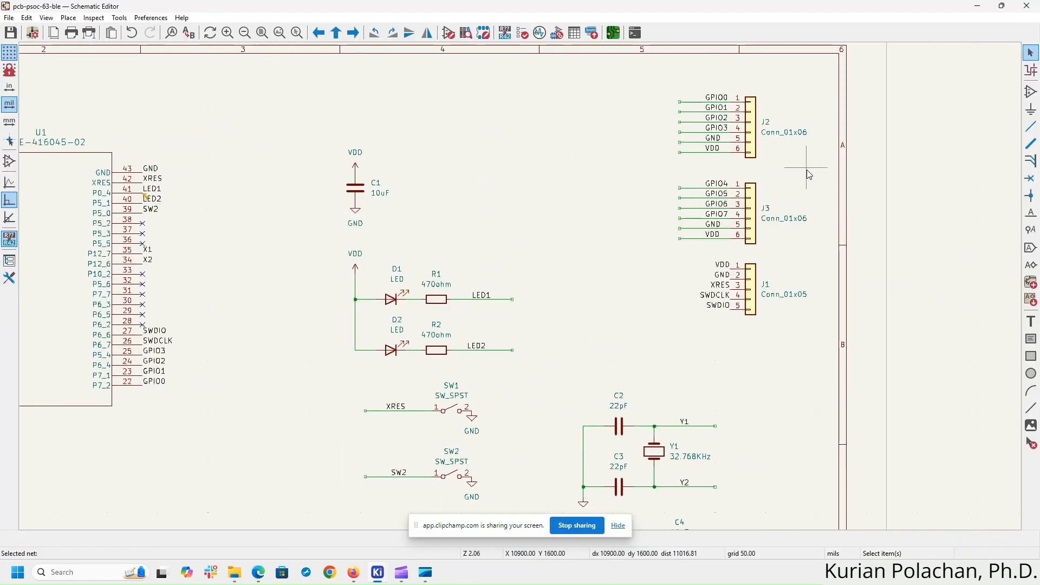
left_click(757, 112)
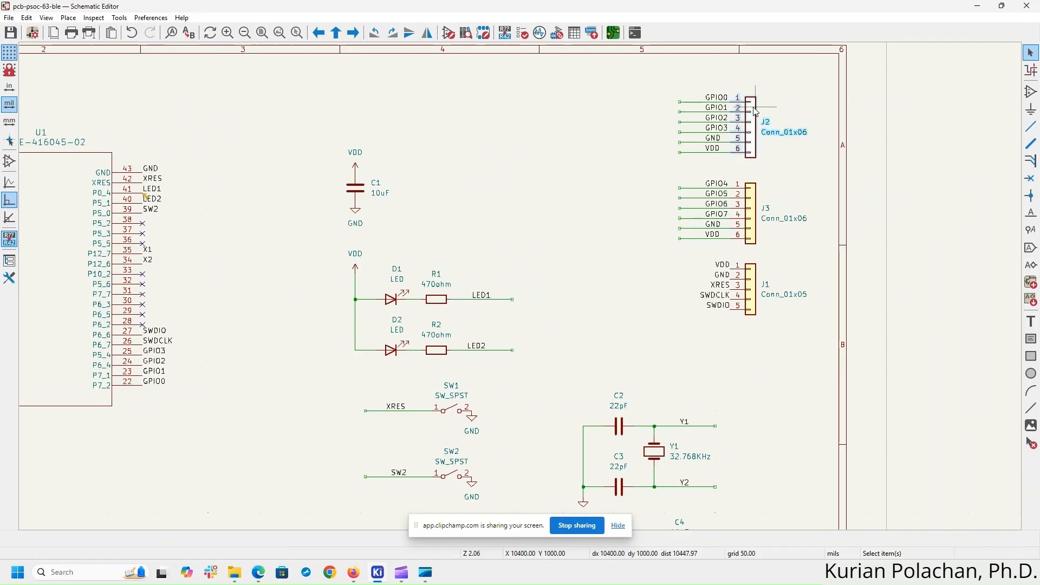
double_click(756, 111)
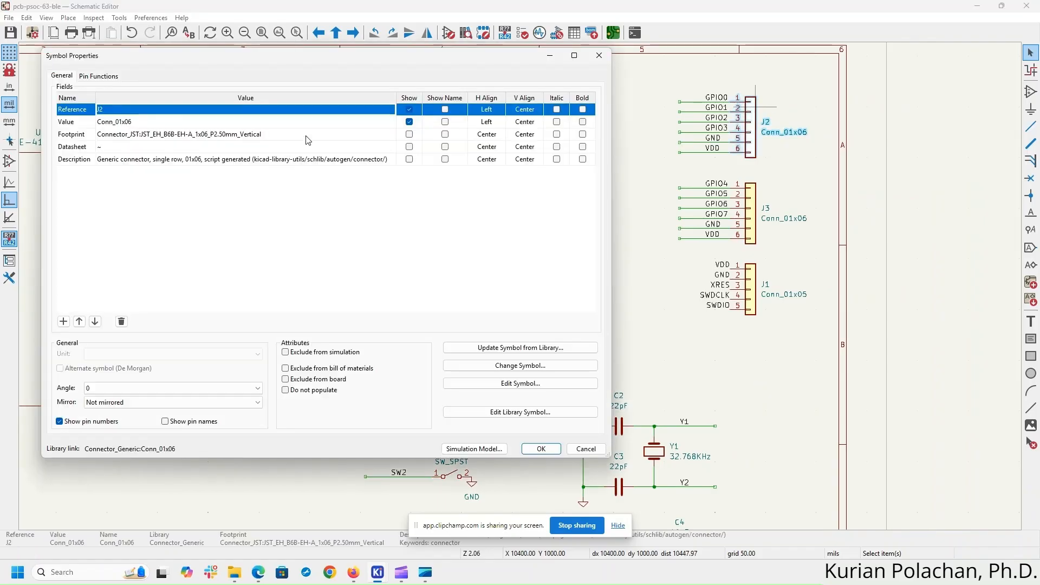
left_click(308, 137)
left_click(389, 134)
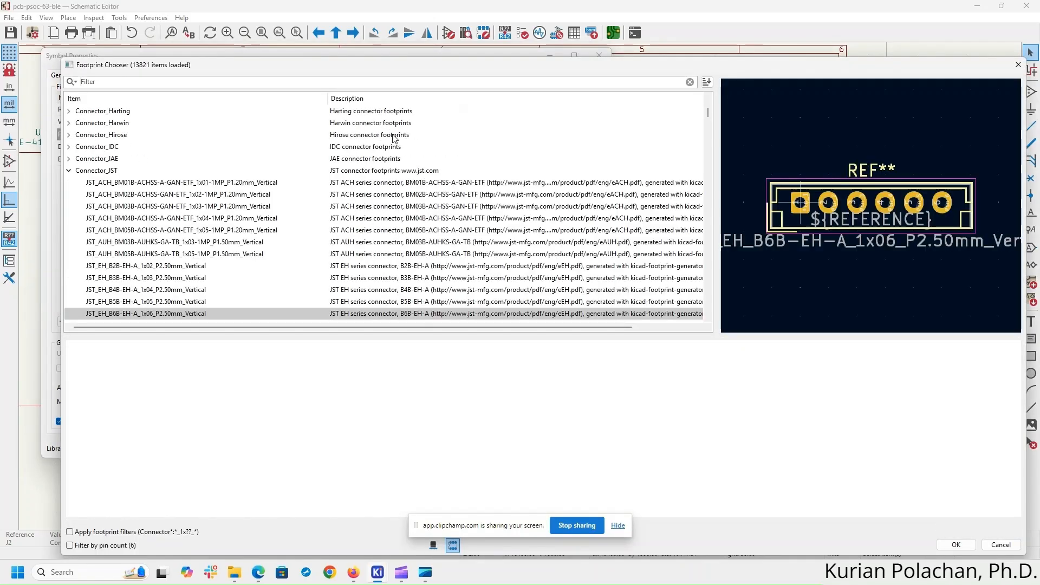
scroll(394, 138, "up", 15)
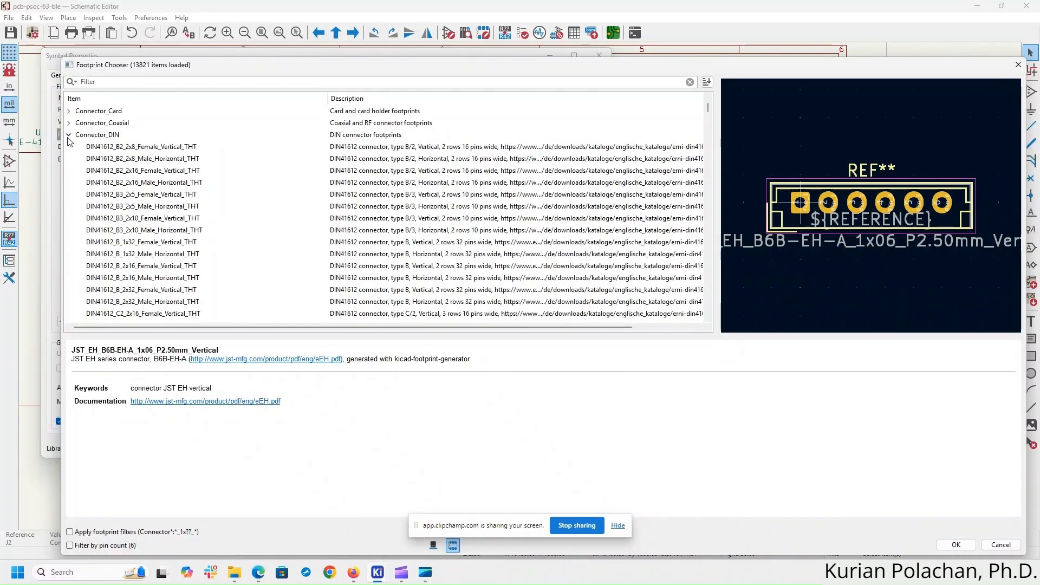
left_click(69, 135)
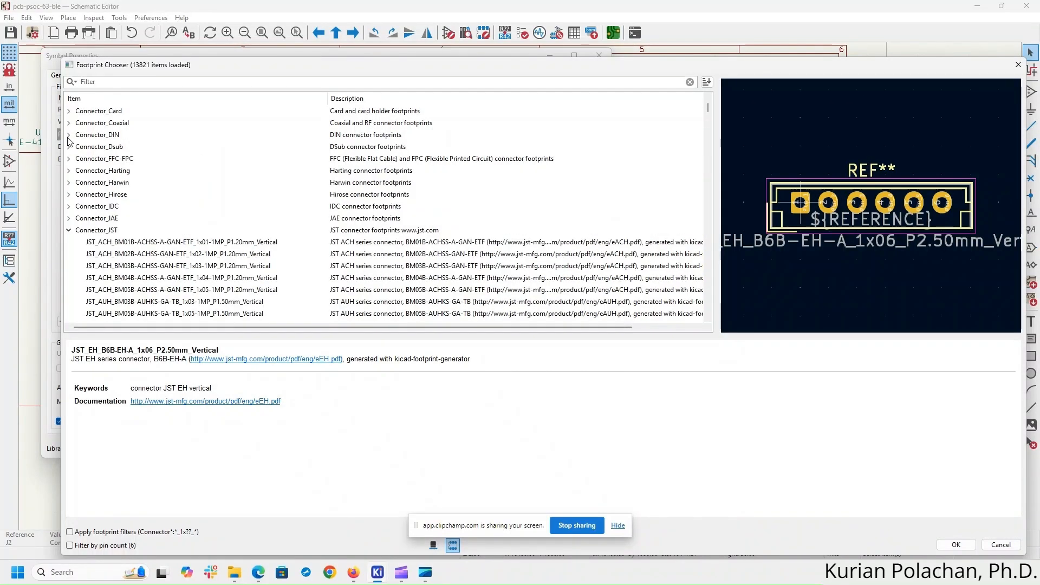
left_click(69, 231)
scroll(138, 281, "down", 2)
- Pick Connector_PinHeader_2.54mm:PinHeader_1x06_P2.54mm_Vertical as J2's footprint and confirm
double_click(138, 278)
scroll(130, 233, "down", 2)
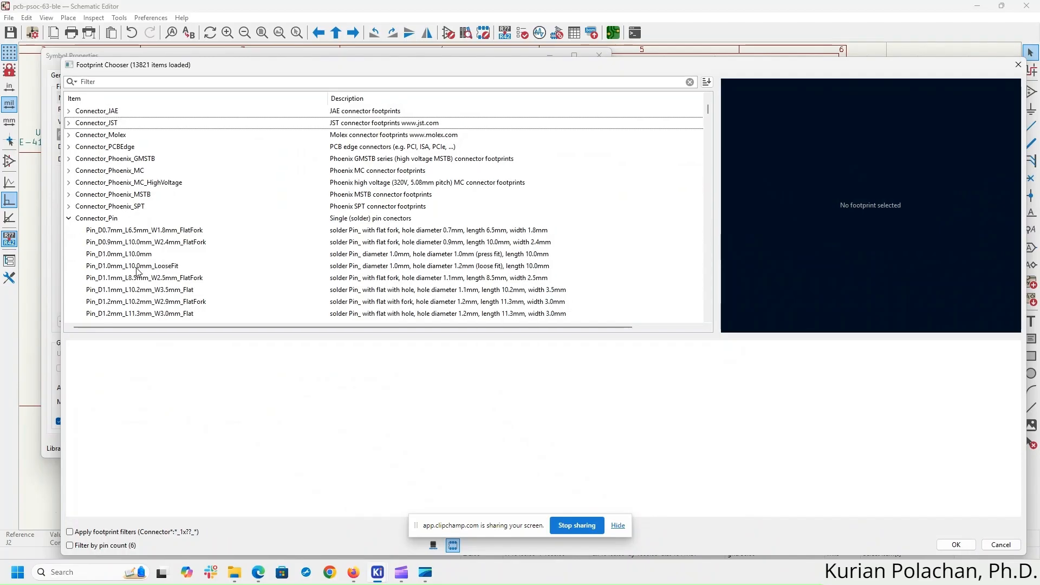
scroll(209, 225, "down", 2)
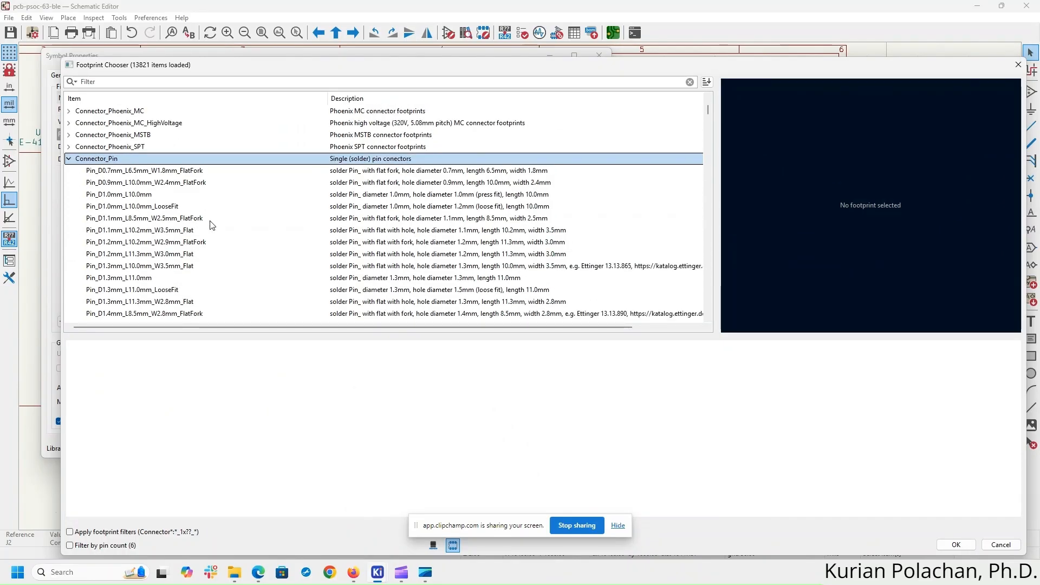
left_click(69, 147)
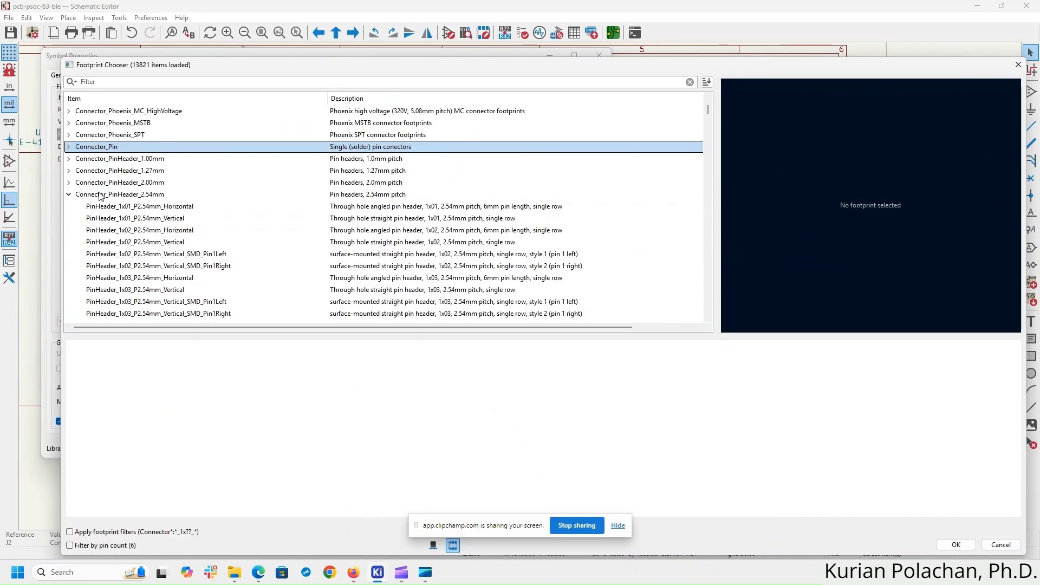
left_click(142, 196)
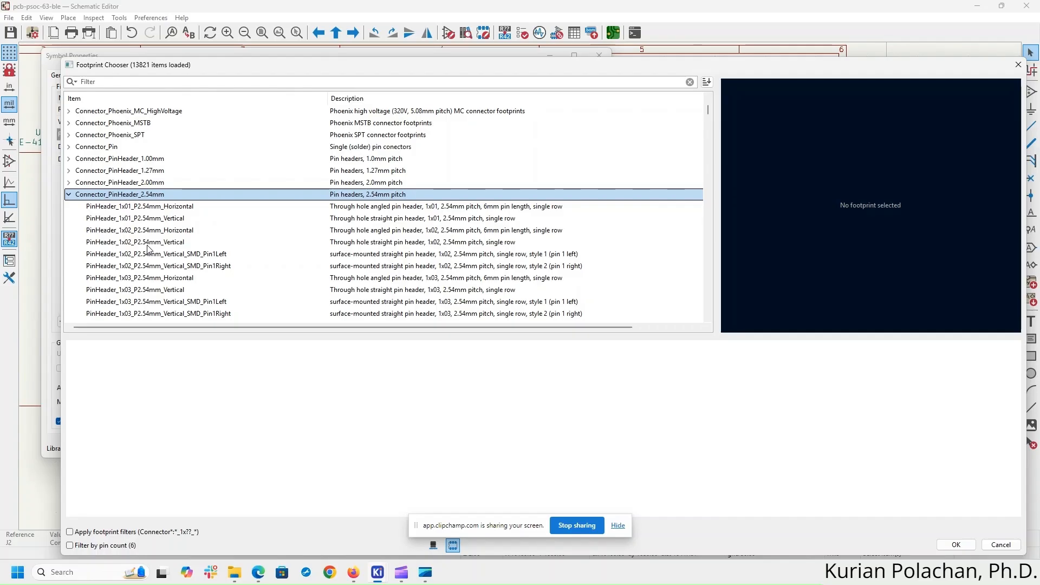
scroll(128, 287, "down", 4)
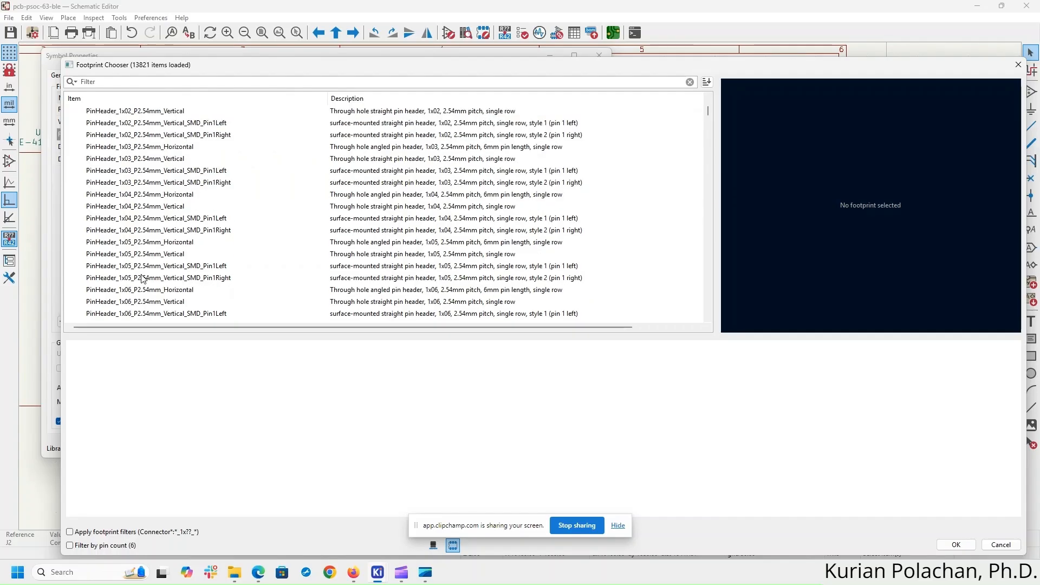
scroll(143, 275, "down", 1)
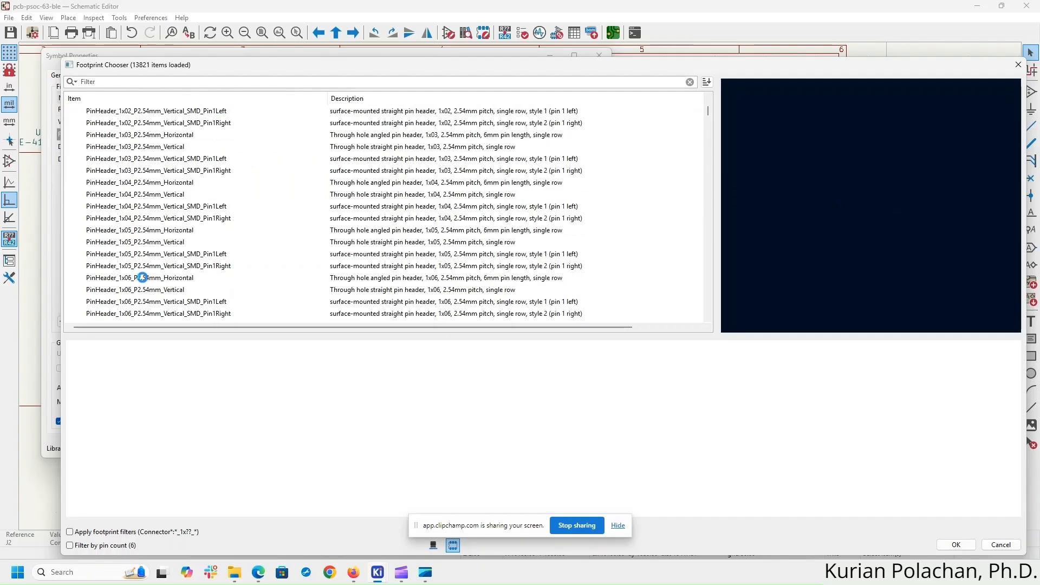
left_click(142, 277)
left_click(155, 293)
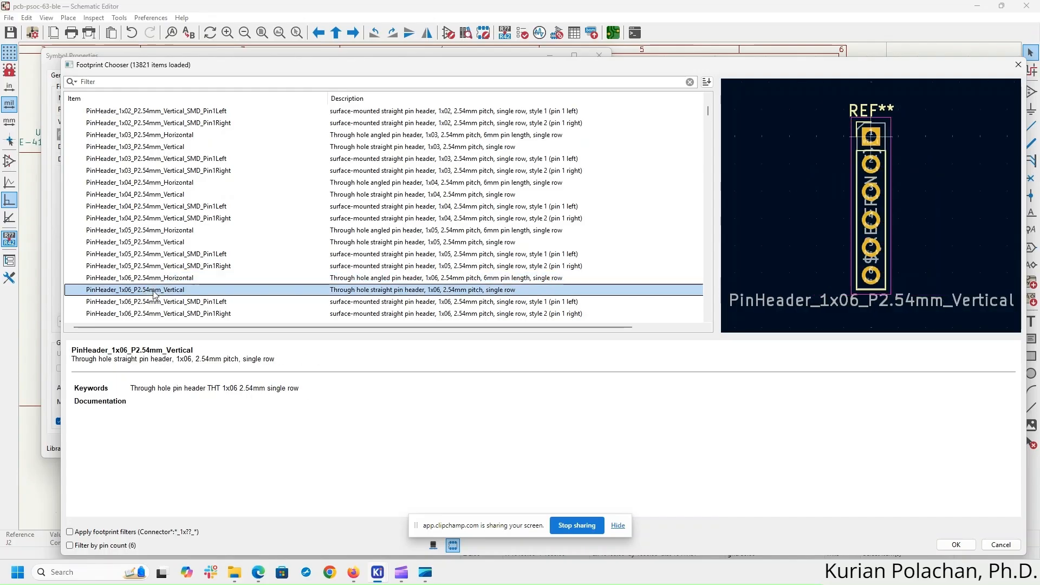
left_click(955, 545)
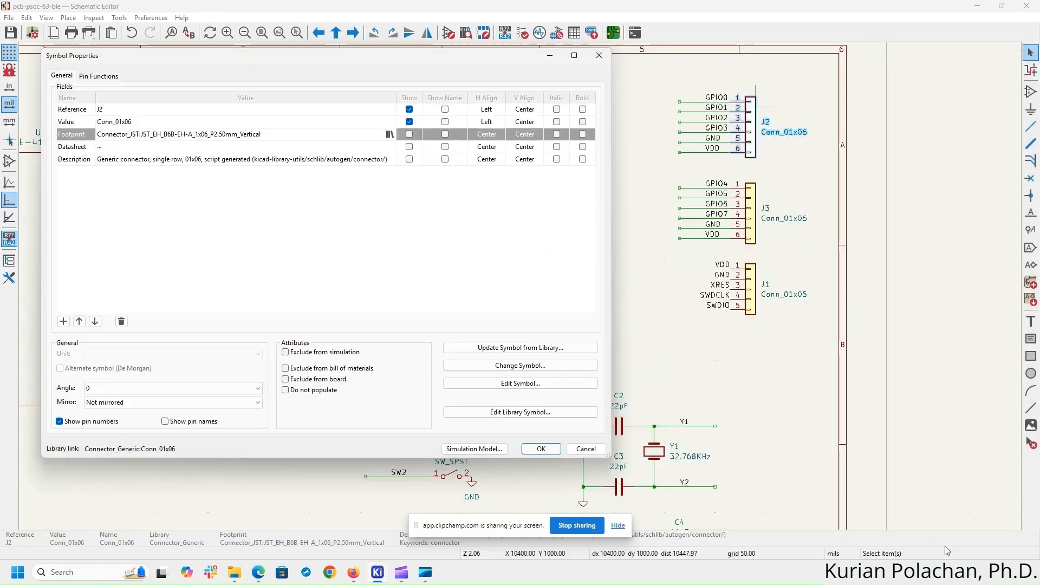
left_click(543, 449)
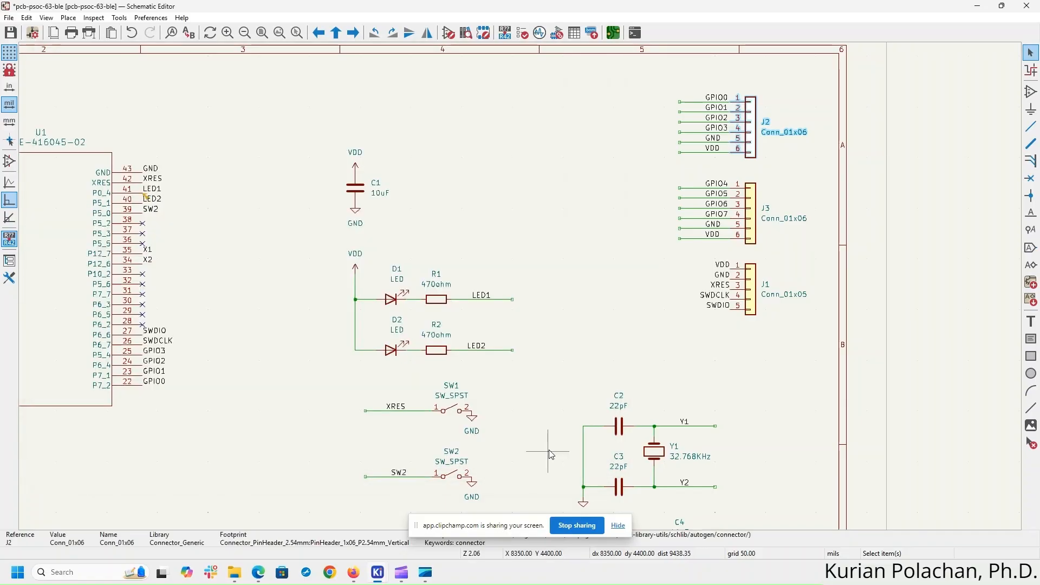
- Save the schematic and run Update PCB from Schematic to swap J2's footprint
left_click(12, 33)
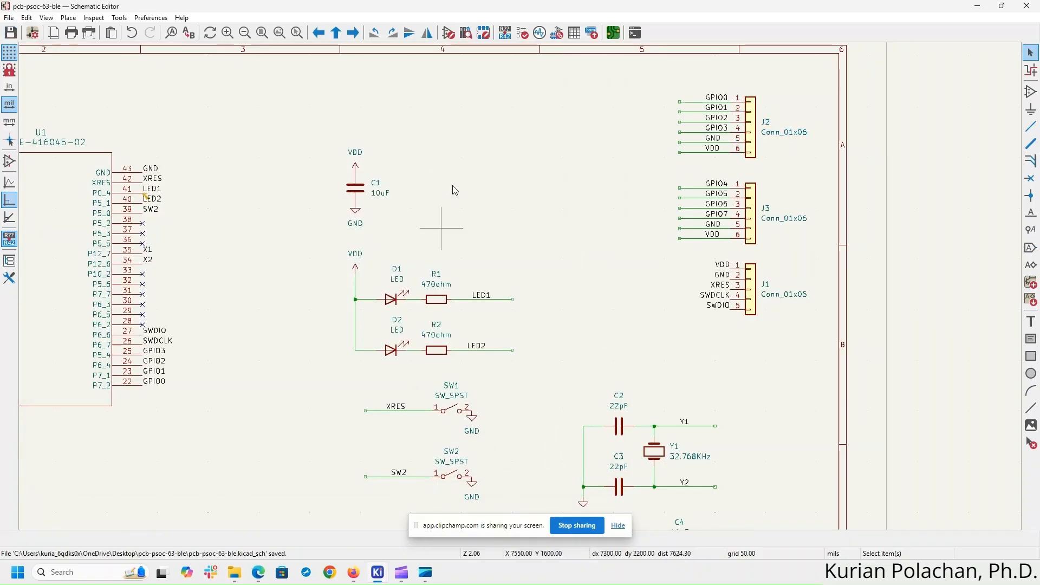
left_click(615, 34)
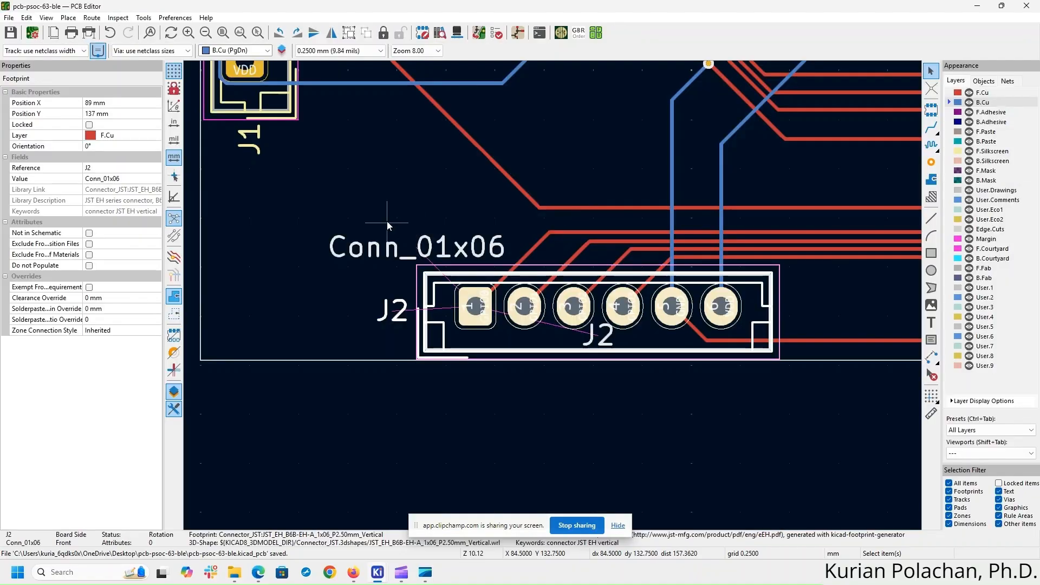
scroll(394, 204, "down", 5)
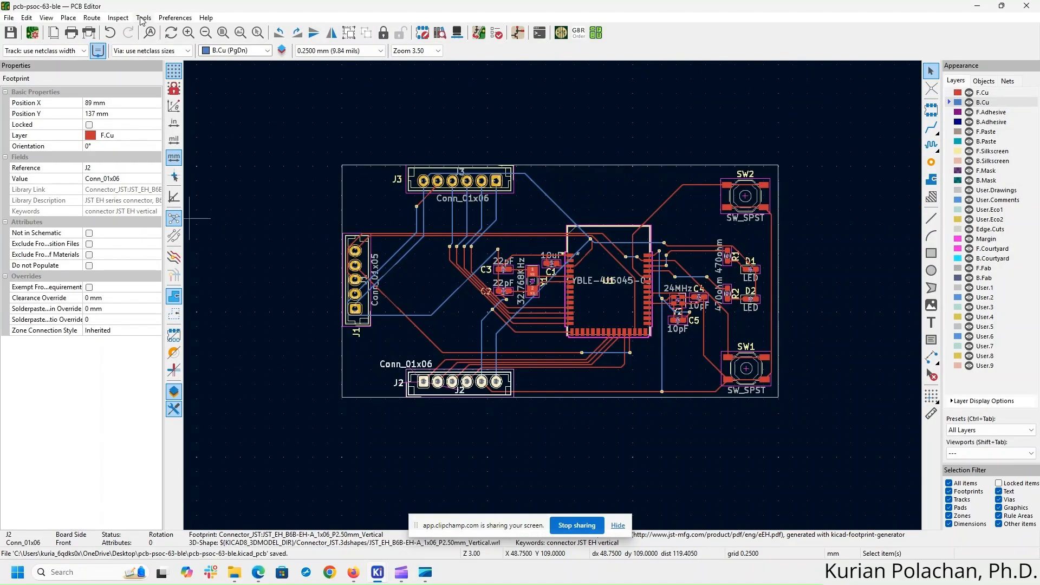
left_click(144, 18)
left_click(179, 29)
left_click(321, 291)
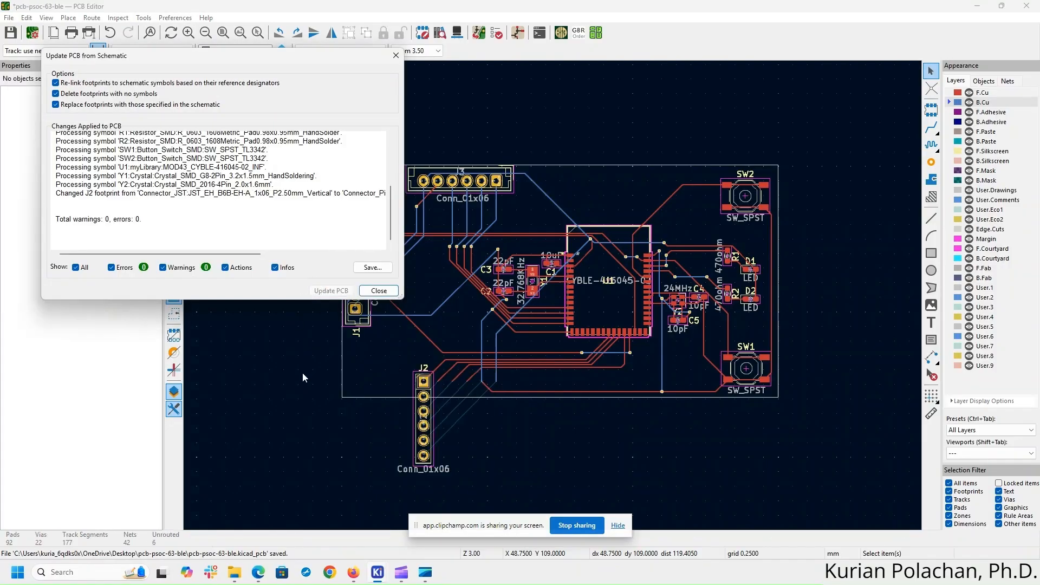
- Close the update report and rotate J2 by 90 degrees to lie horizontally
left_click(378, 291)
scroll(447, 462, "up", 2)
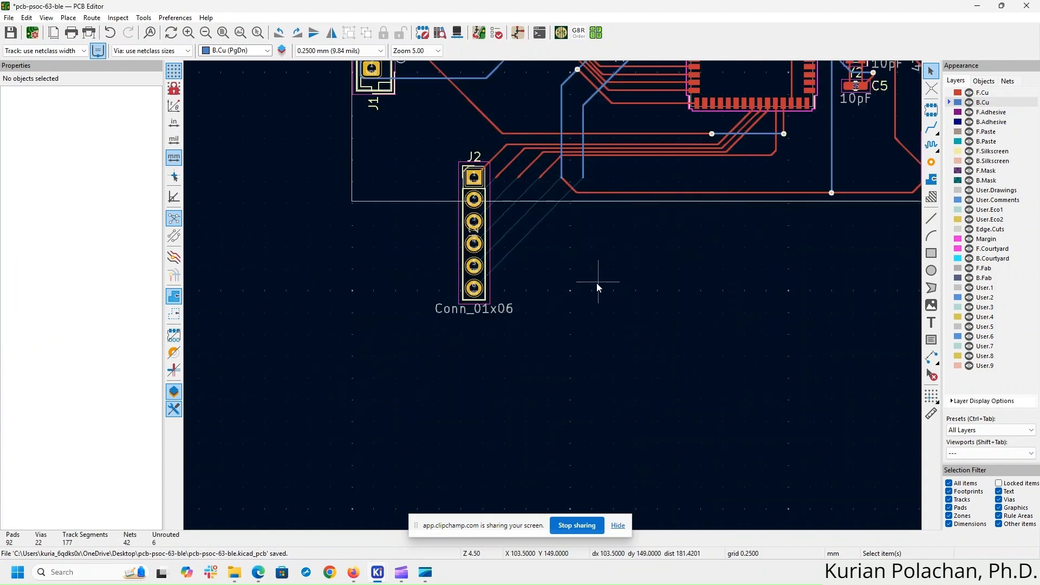
scroll(584, 289, "up", 1)
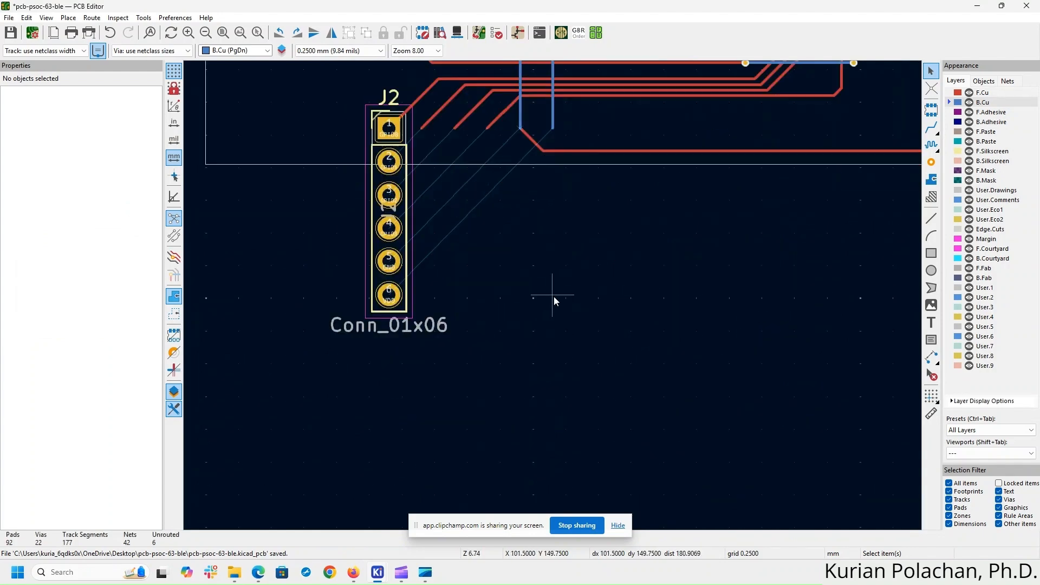
scroll(554, 297, "down", 2)
middle_click_drag(587, 293, 581, 453)
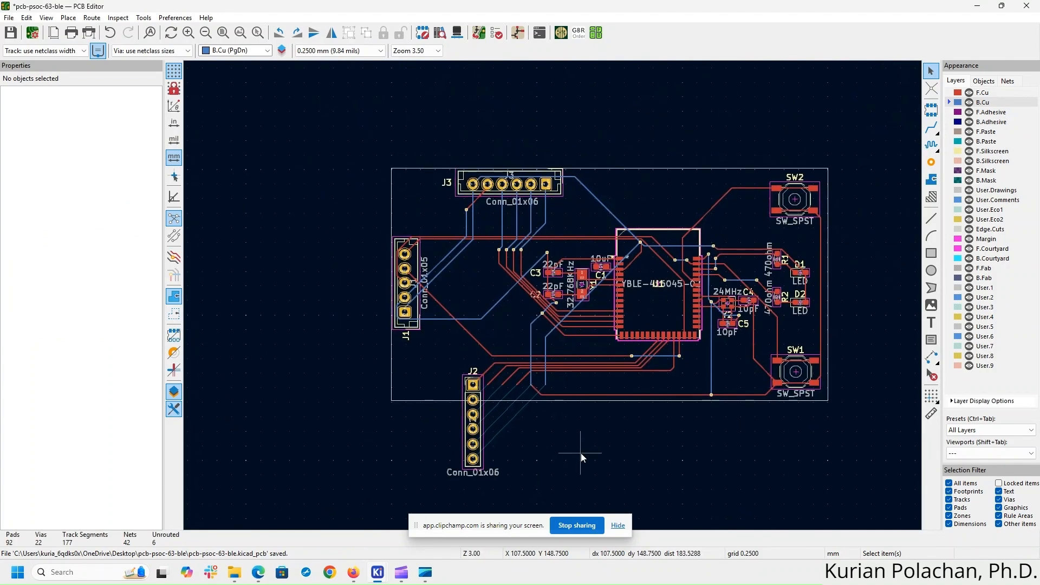
middle_click_drag(518, 431, 469, 288)
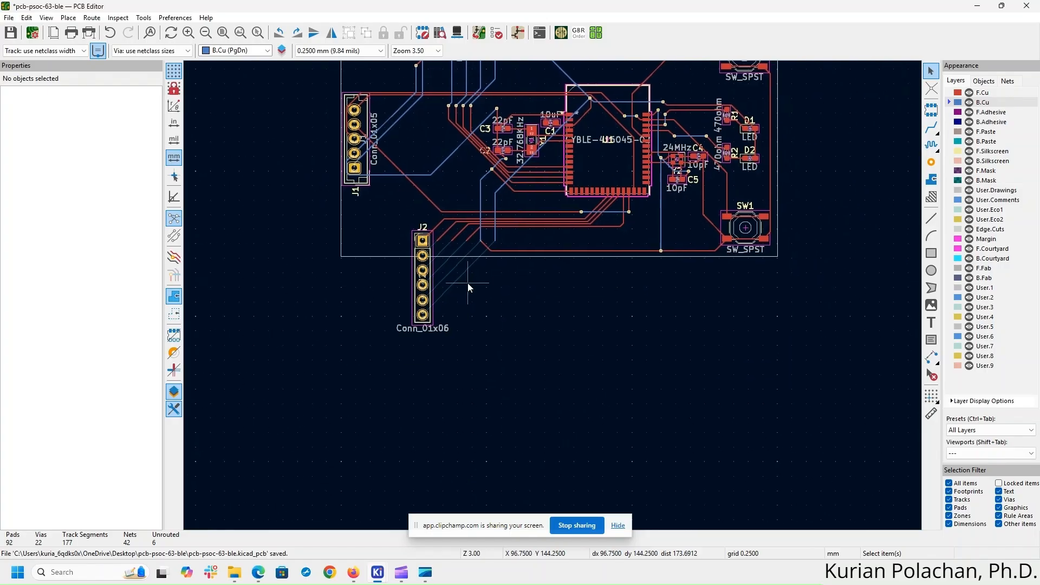
scroll(553, 295, "up", 3)
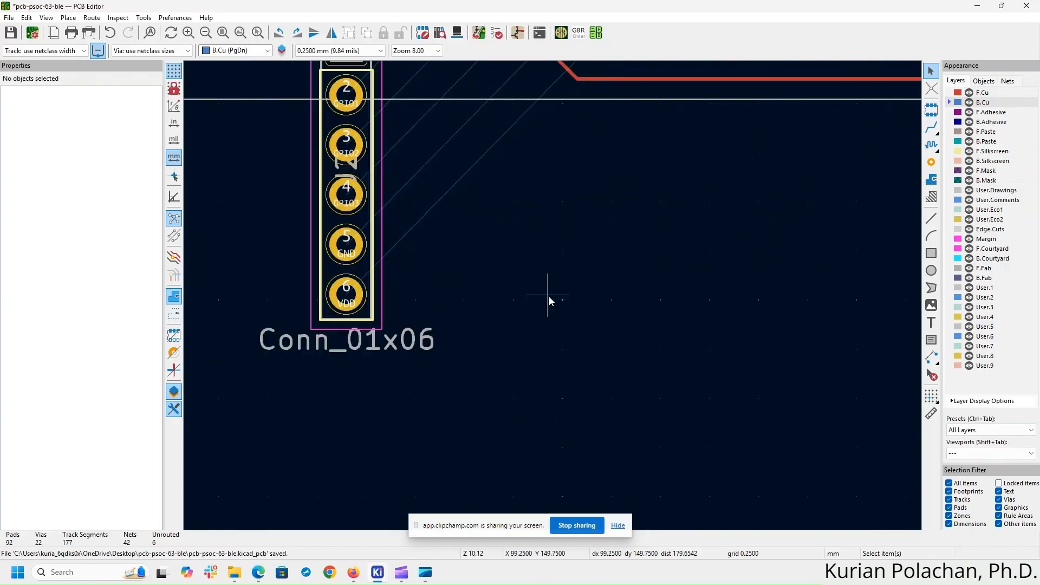
middle_click_drag(548, 297, 558, 443)
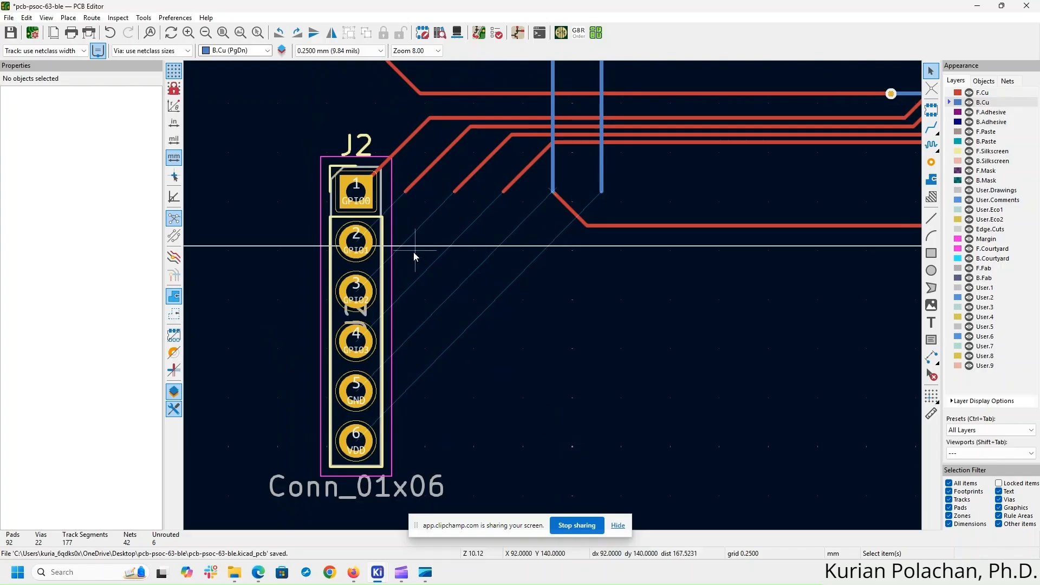
left_click(325, 261)
key("r")
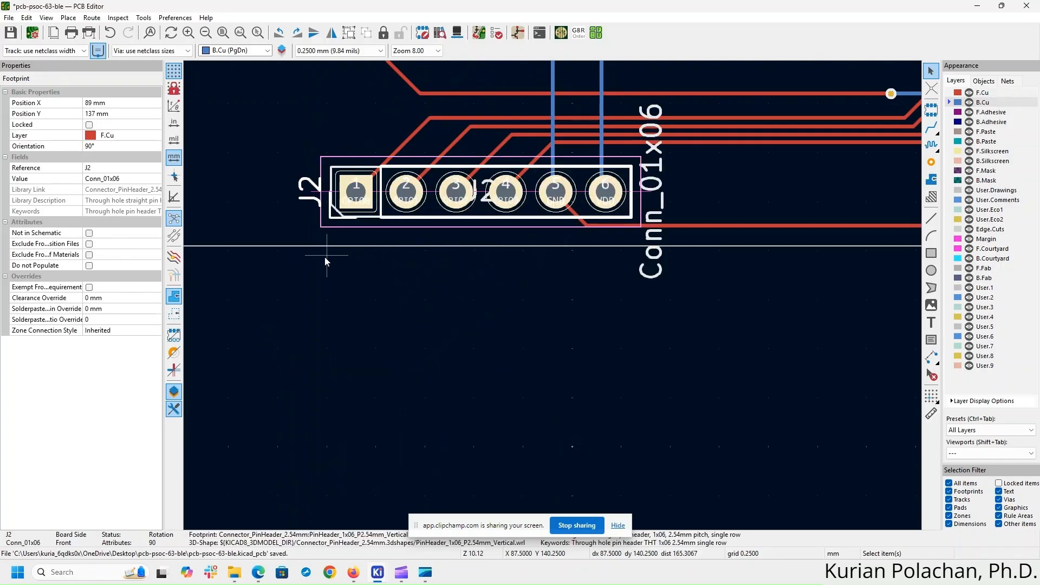
- Move the J2 header down to Y 138 mm along the bottom edge
left_click(580, 345)
scroll(554, 297, "down", 2)
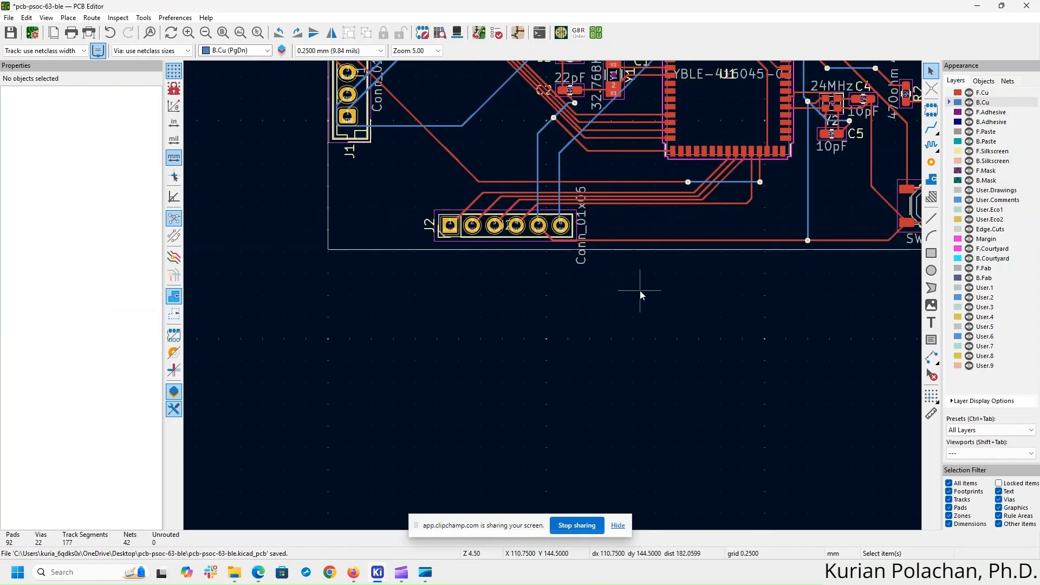
scroll(553, 296, "up", 5)
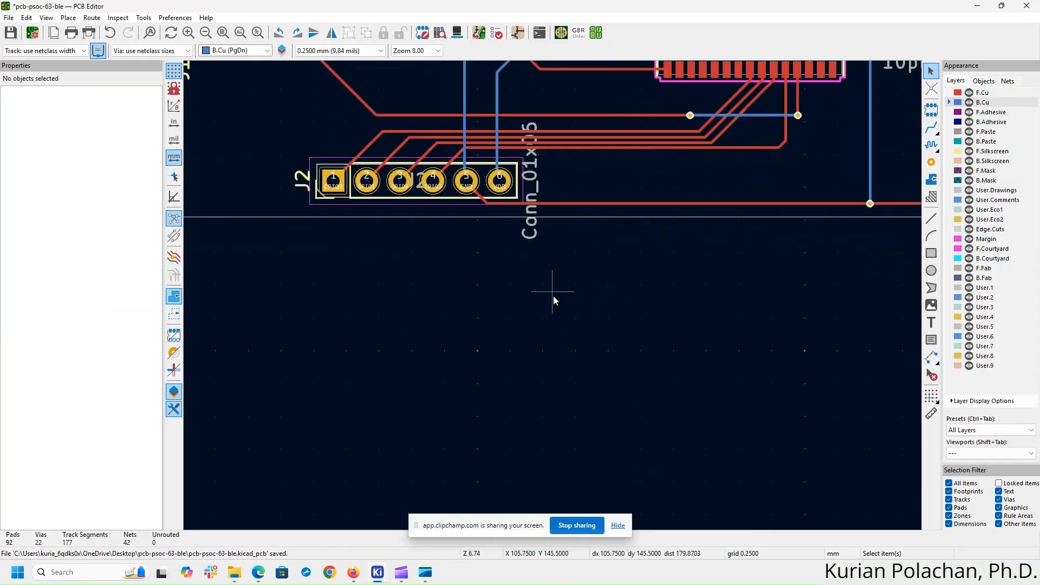
scroll(557, 370, "down", 1)
middle_click_drag(500, 337, 598, 388)
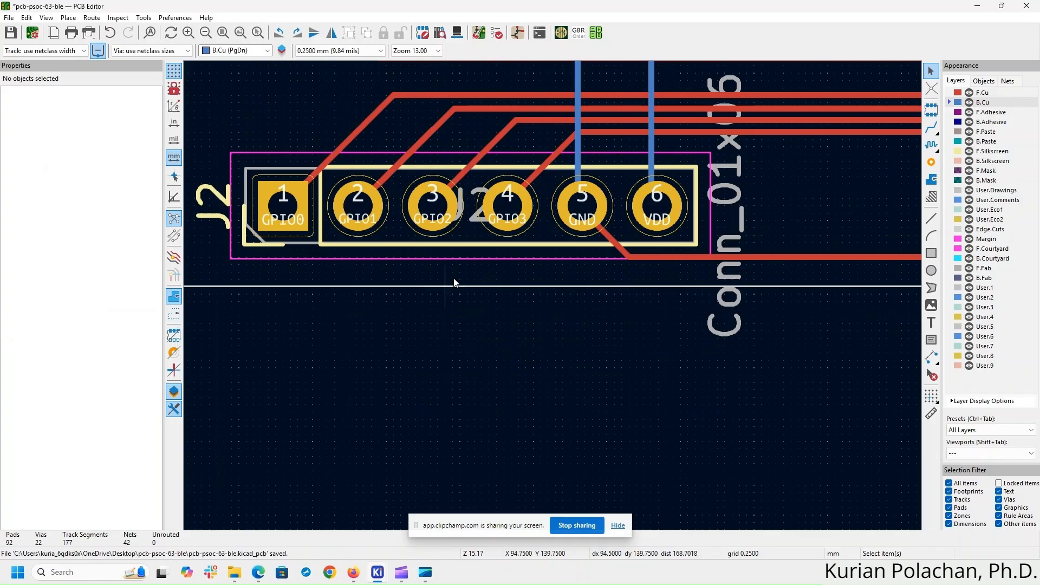
left_click(472, 237)
key("Down")
key("Down")
key("Down")
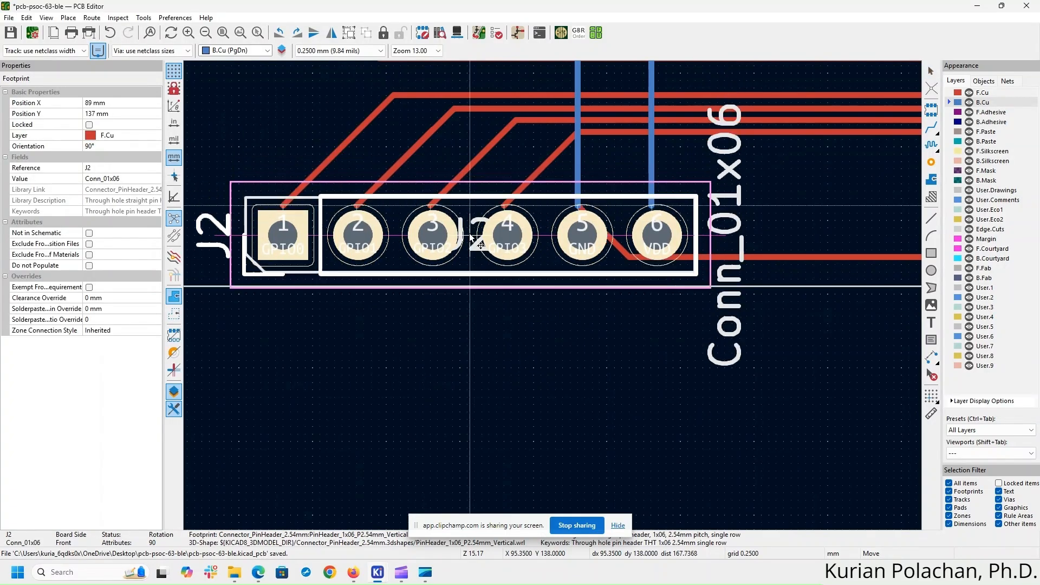
left_click(471, 238)
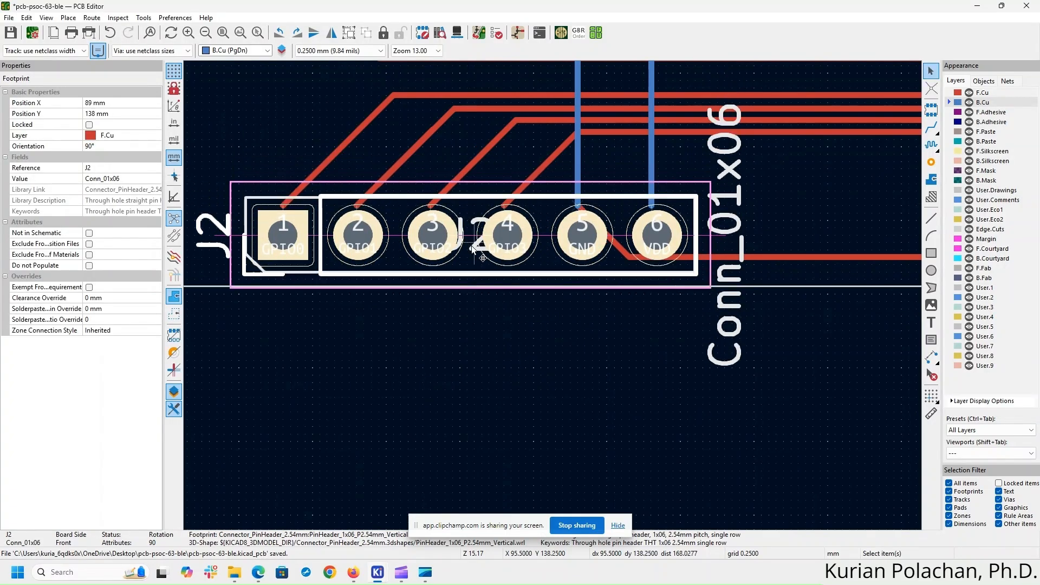
- Turn J2's Conn_01x06 label horizontal and place it to the right of the header
scroll(493, 276, "down", 2)
left_click(522, 310)
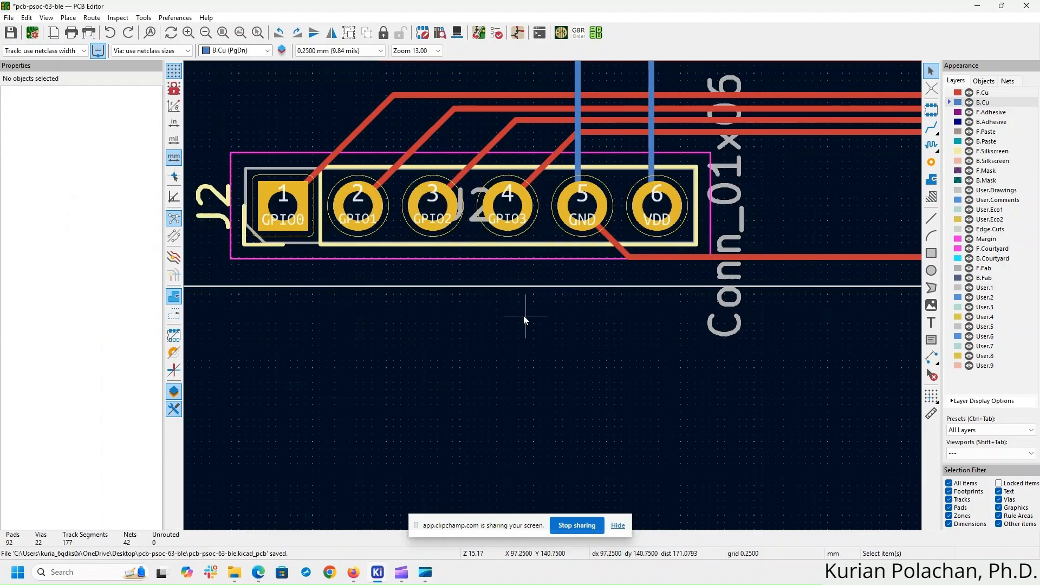
scroll(553, 298, "down", 3)
middle_click_drag(573, 293, 318, 425)
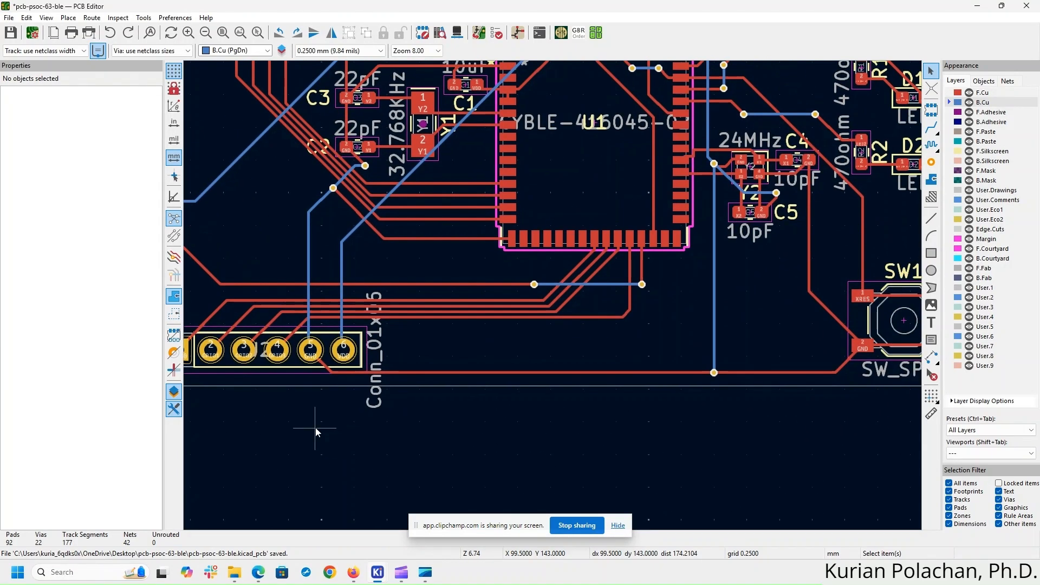
left_click(372, 400)
key("m")
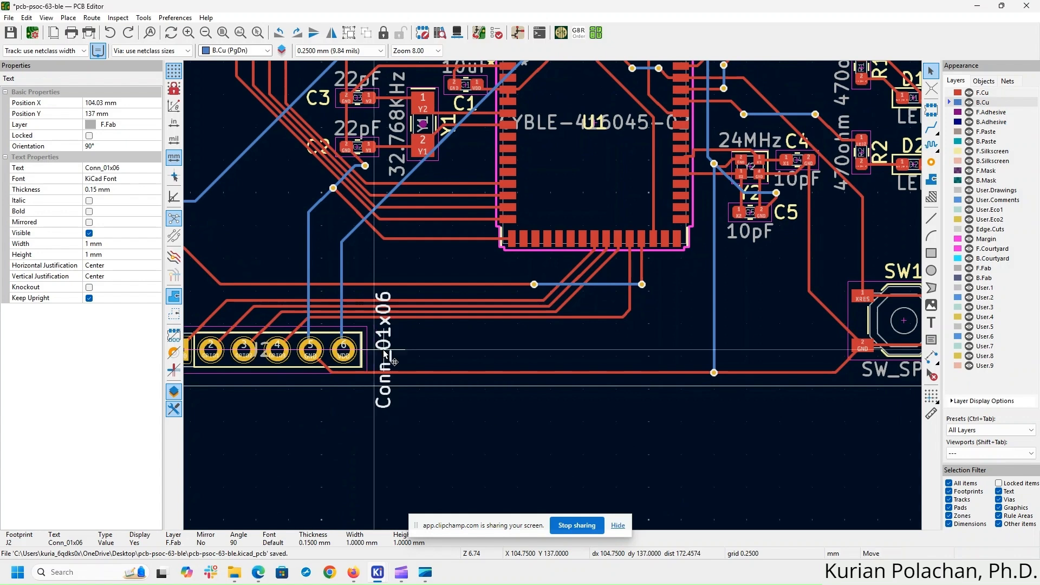
key("shift+r")
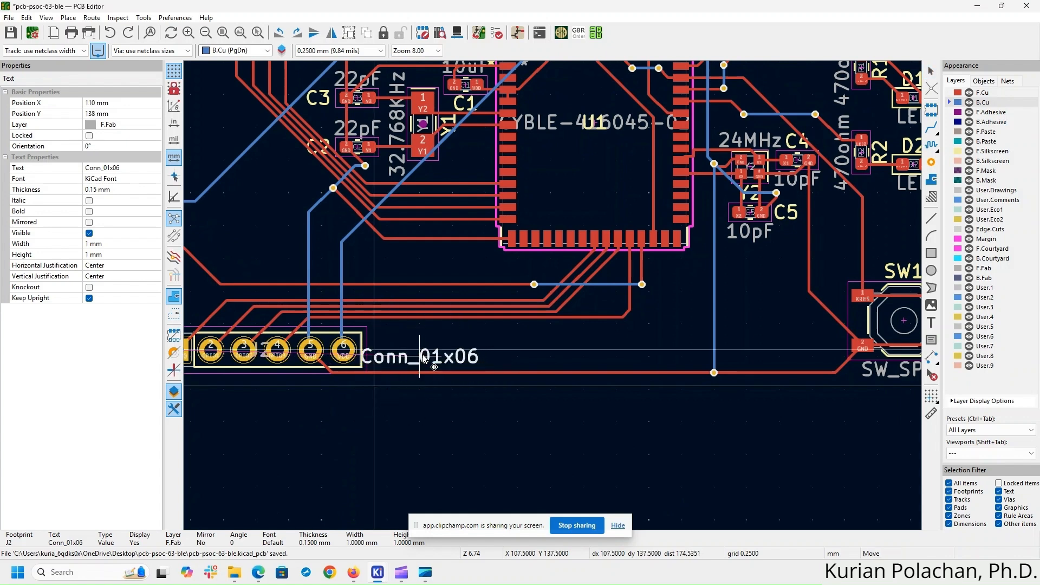
left_click(451, 426)
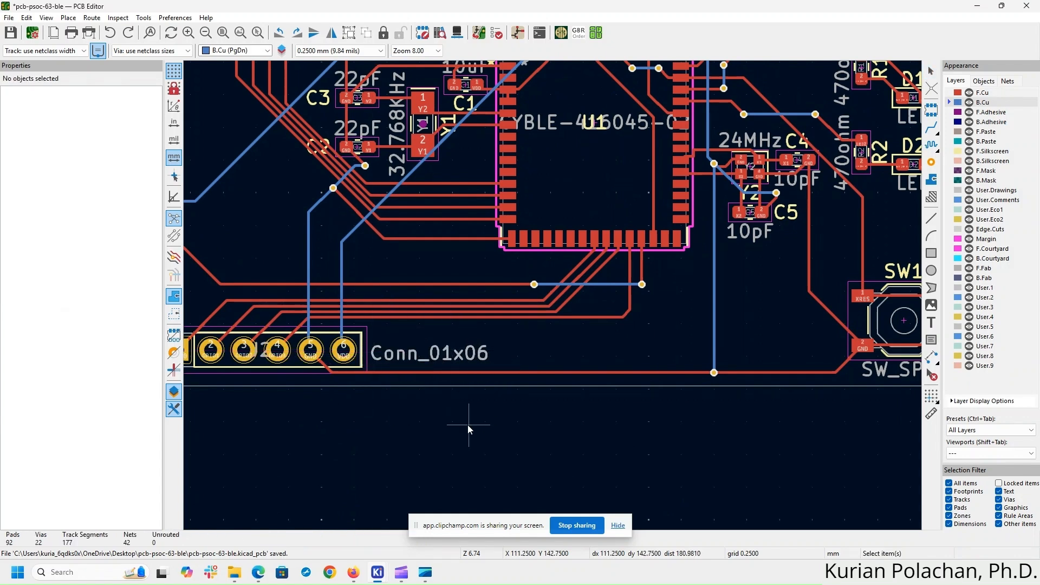
scroll(554, 296, "down", 2)
middle_click_drag(652, 294, 666, 463)
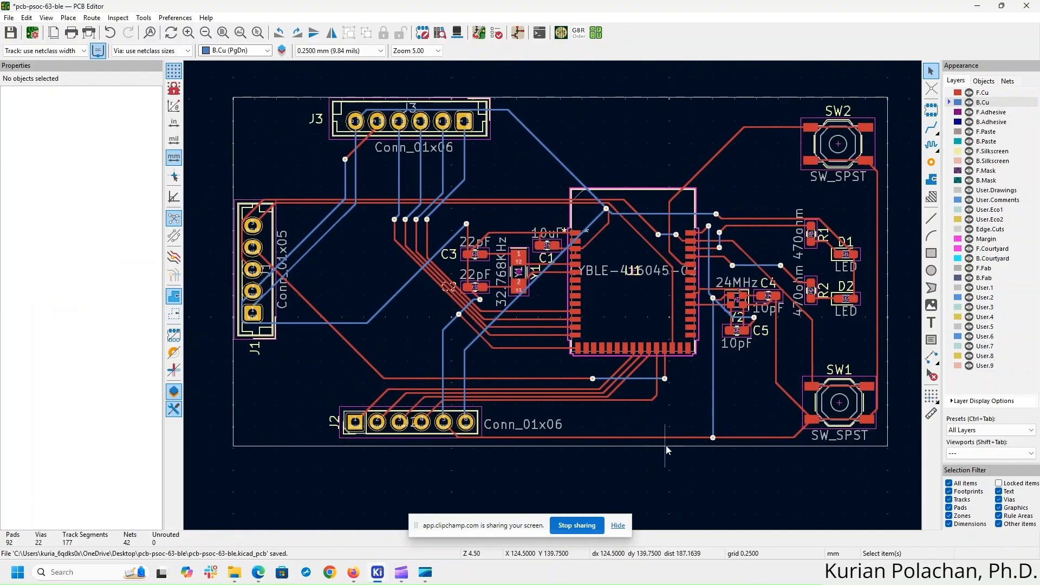
- Pull the Edge.Cuts outline's bottom edge up to just below J2 and save the board
left_click(560, 446)
left_click_drag(561, 446, 560, 440)
left_click(560, 467)
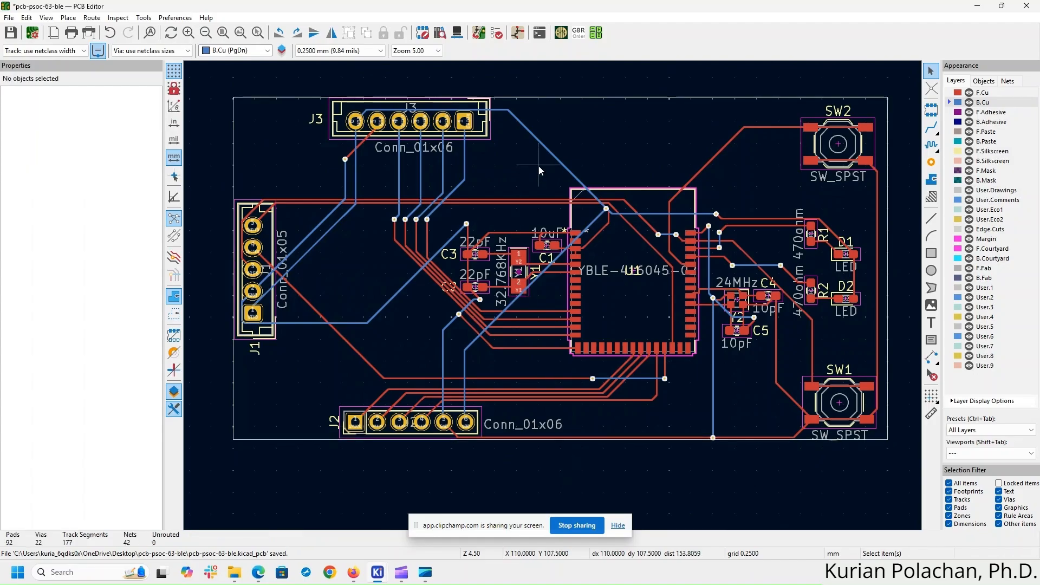
middle_click_drag(539, 167, 542, 202)
left_click(13, 33)
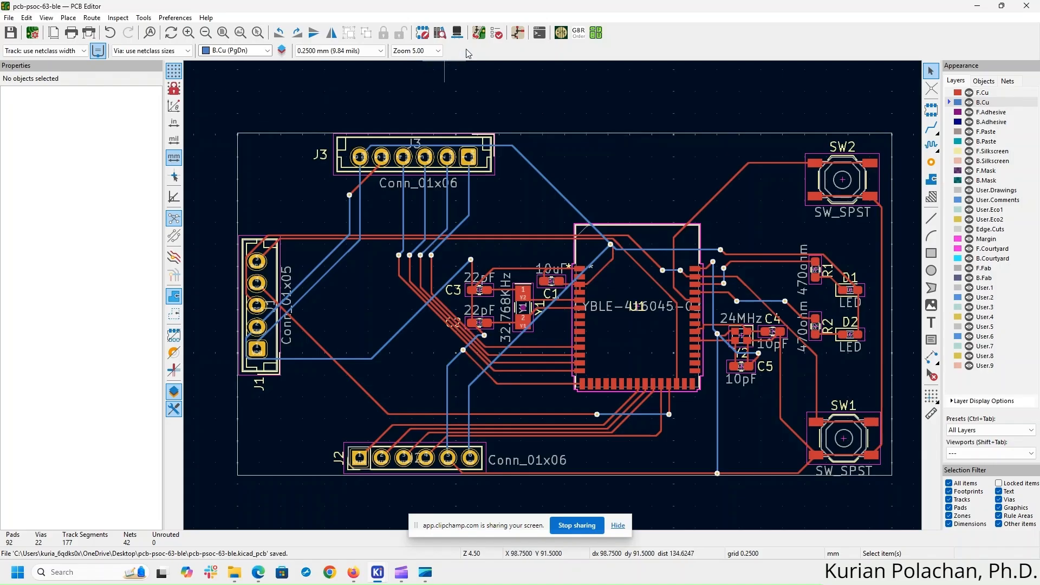
left_click(518, 32)
- Check J2 and J3 in the schematic, then return to the board and open the View menu
left_click(829, 239)
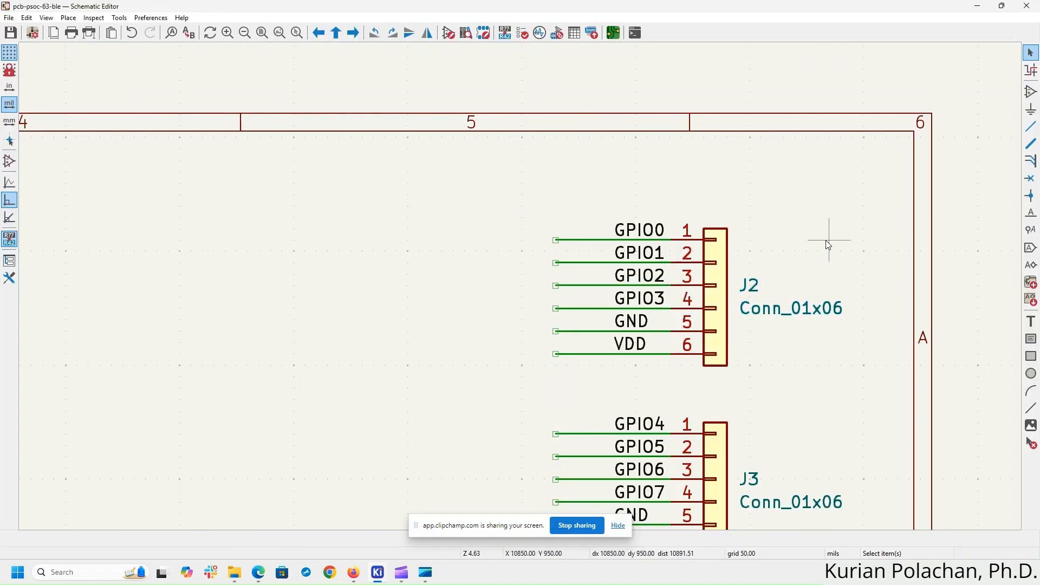
middle_click_drag(829, 239, 834, 142)
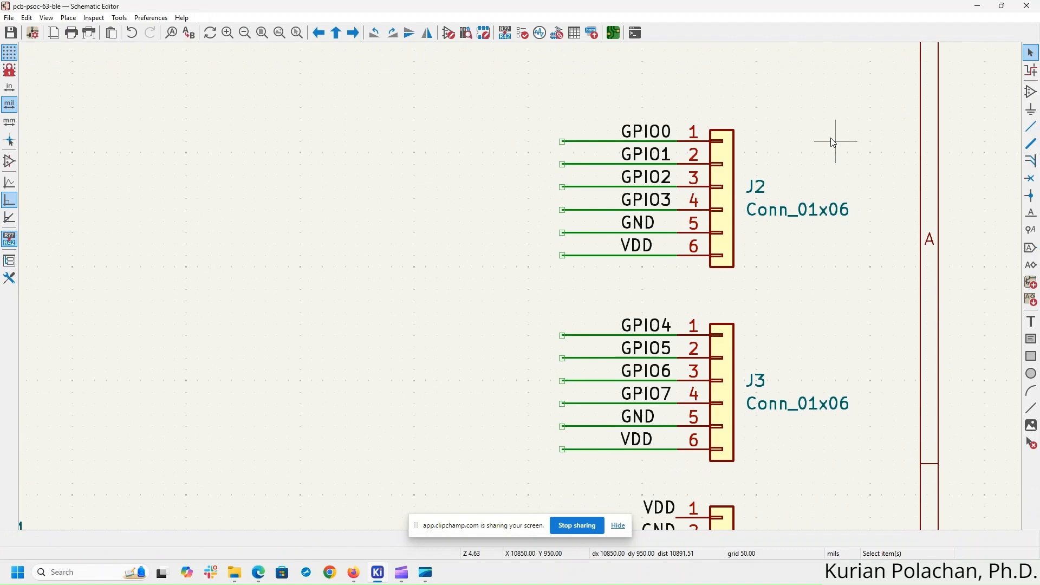
left_click(613, 33)
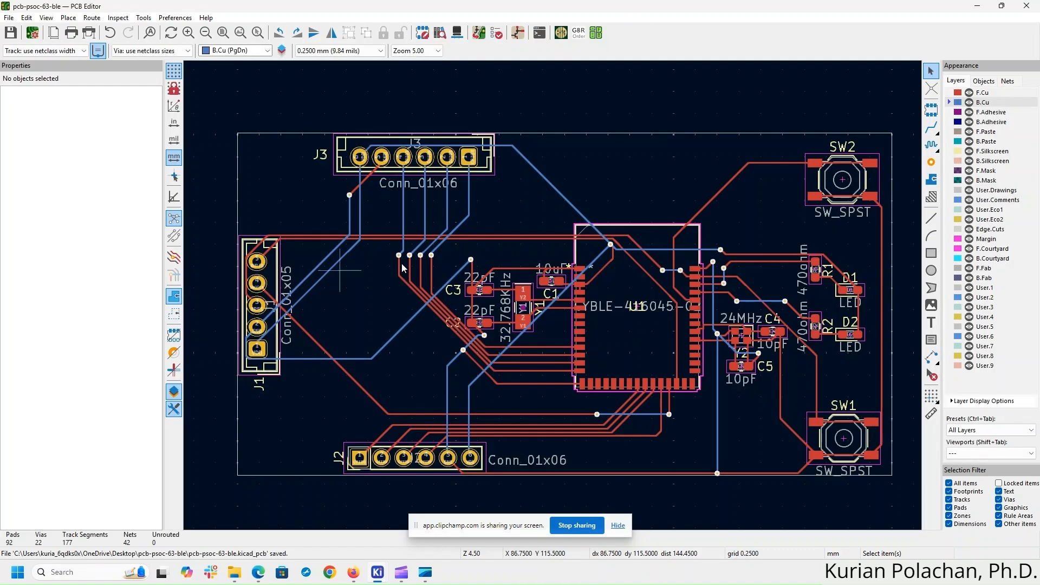
middle_click_drag(613, 179, 574, 159)
left_click(46, 18)
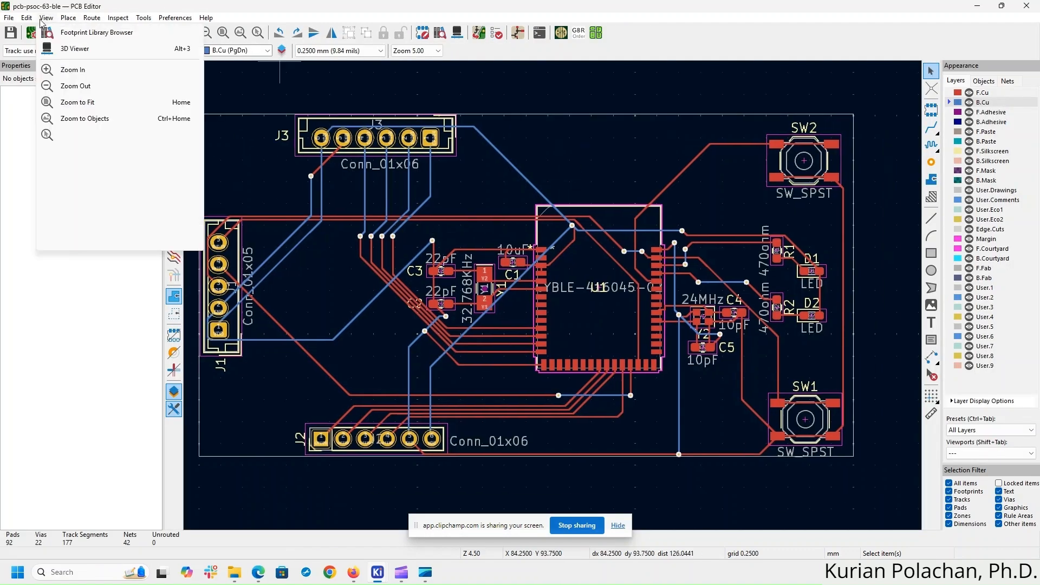
- Save the board and open it in the 3D Viewer
left_click(488, 229)
key("ctrl+s")
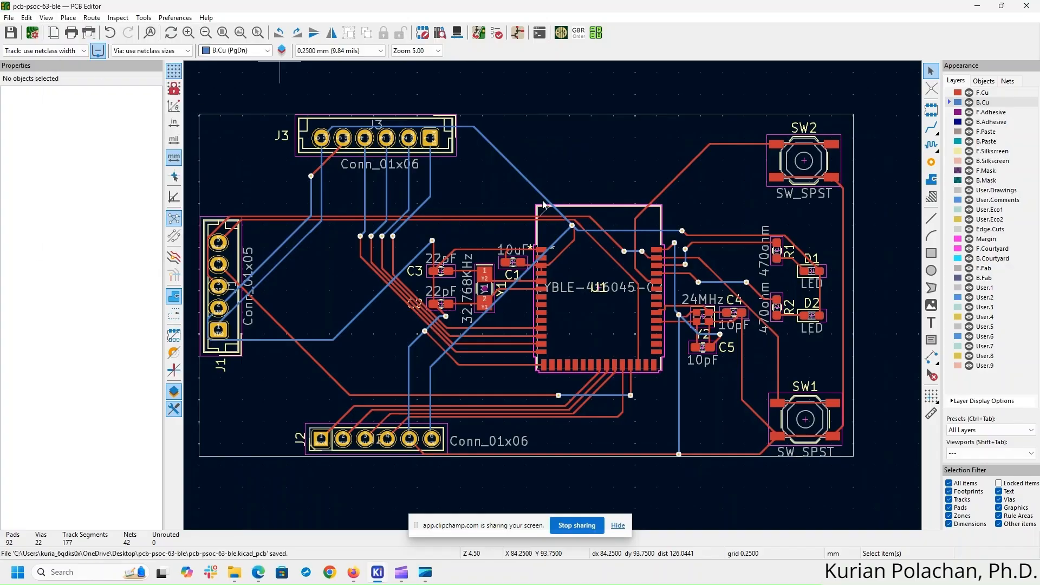
key("alt+3")
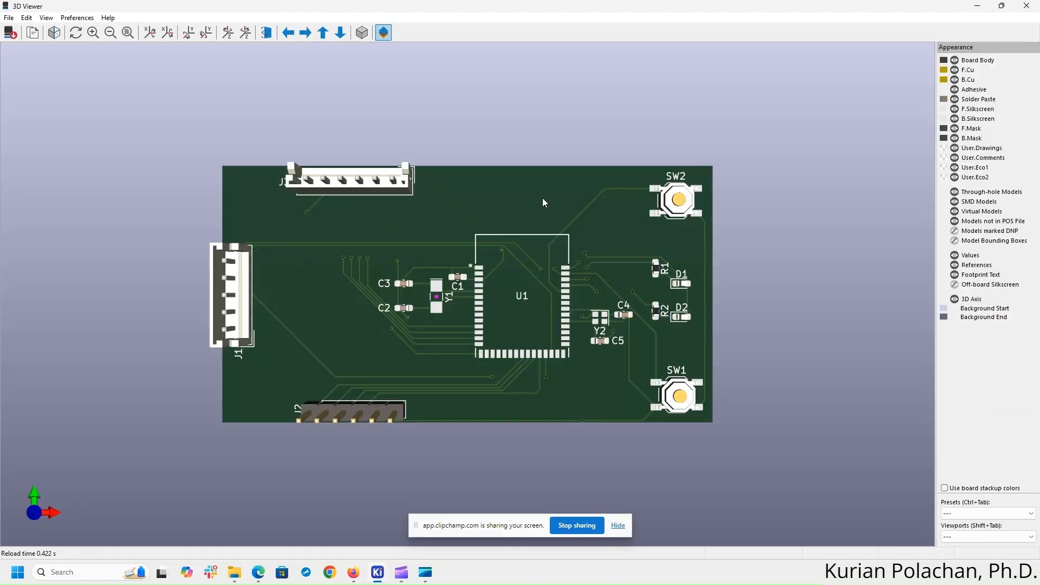
- Rotate the 3D board to inspect the connectors, buttons and components in perspective
right_click(482, 351)
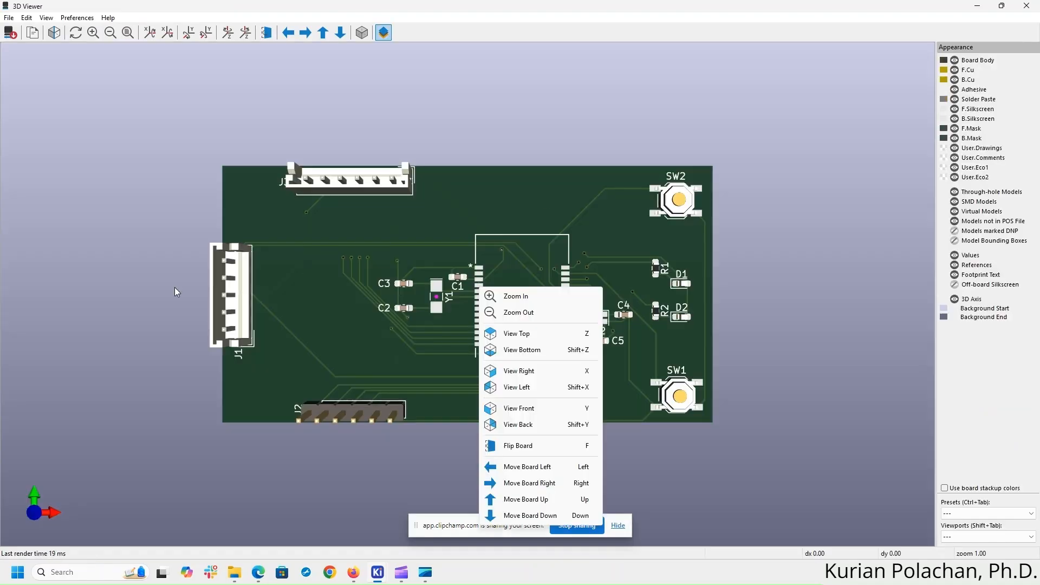
left_click_drag(332, 360, 577, 360)
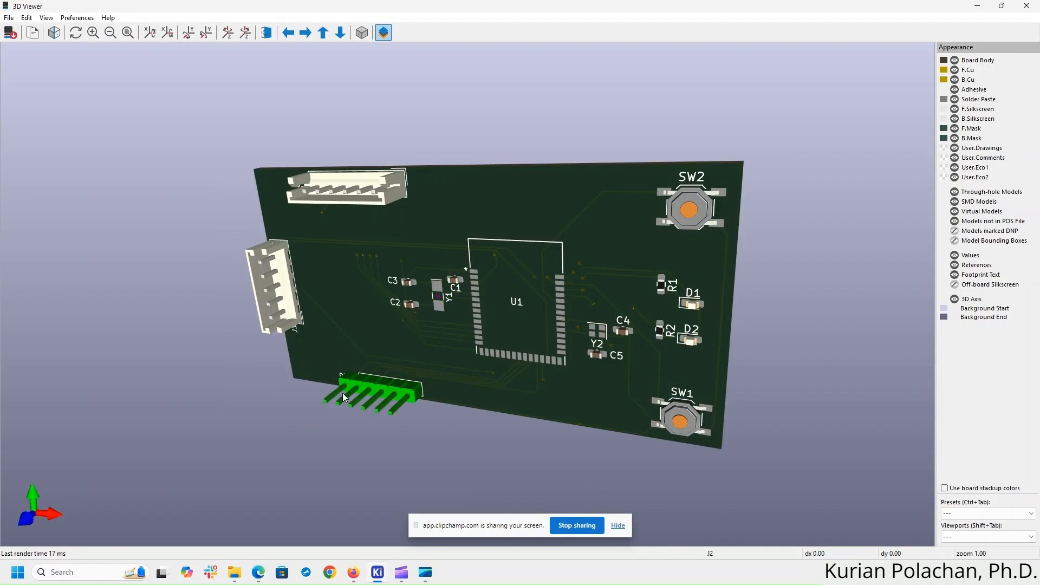
right_click(509, 392)
left_click_drag(428, 336, 463, 359)
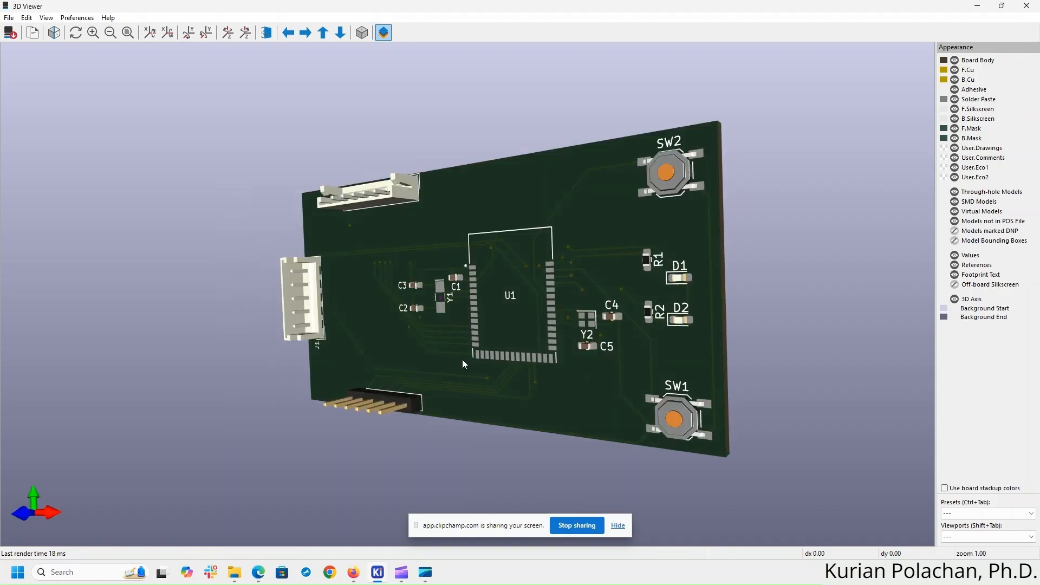
right_click(541, 392)
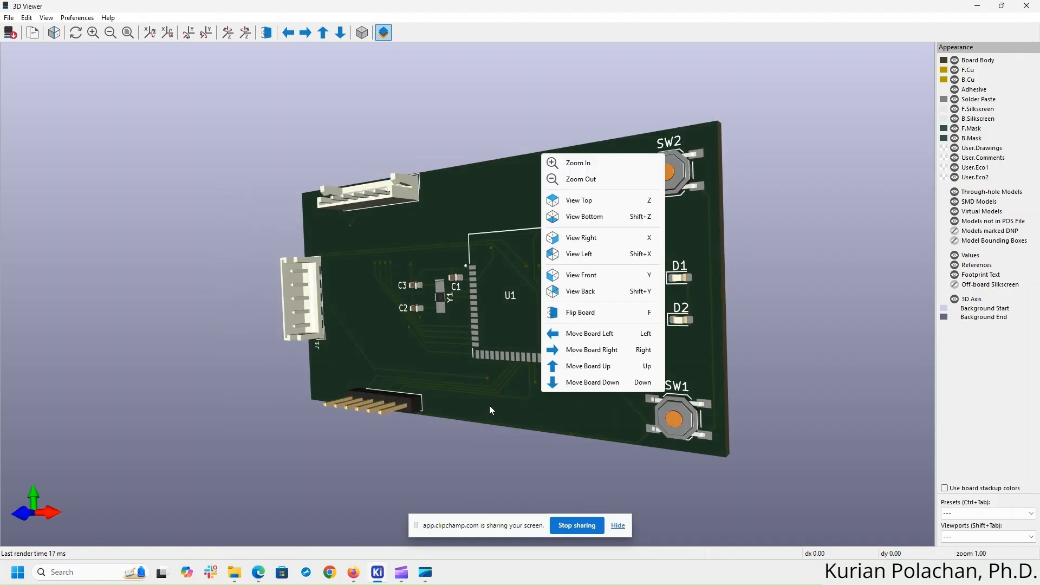
mouse_move(489, 405)
left_mouse_down()
mouse_move(495, 352)
mouse_move(551, 207)
mouse_move(609, 154)
mouse_move(405, 282)
mouse_move(611, 74)
mouse_move(663, 41)
mouse_move(508, 391)
mouse_move(384, 453)
mouse_move(520, 448)
mouse_move(487, 389)
mouse_move(169, 432)
mouse_move(447, 362)
mouse_move(564, 354)
mouse_move(356, 422)
mouse_move(545, 394)
mouse_move(222, 368)
mouse_move(356, 451)
mouse_move(580, 397)
mouse_move(566, 449)
mouse_move(488, 406)
left_mouse_up()
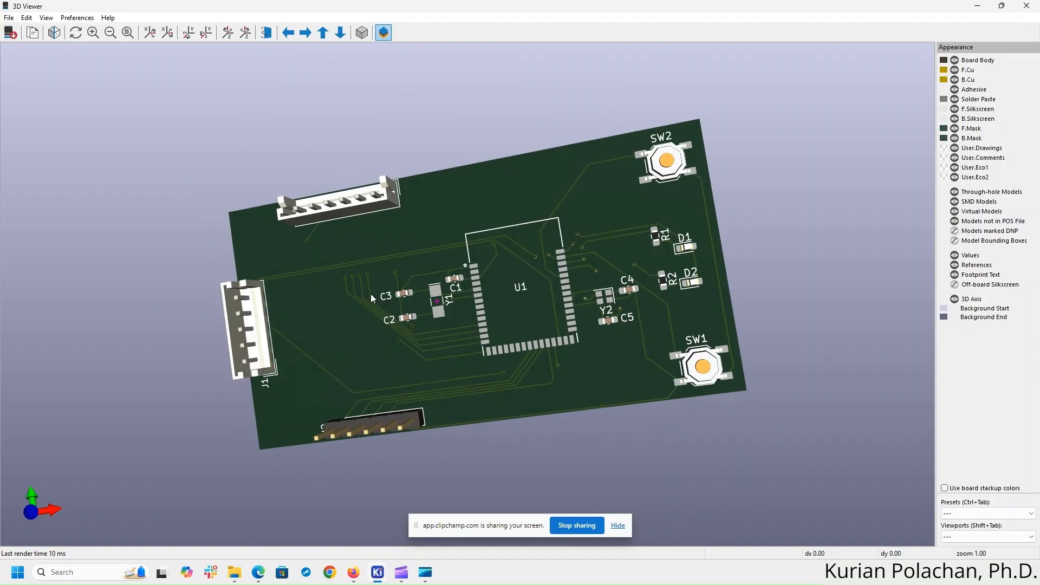
left_click_drag(321, 275, 614, 171)
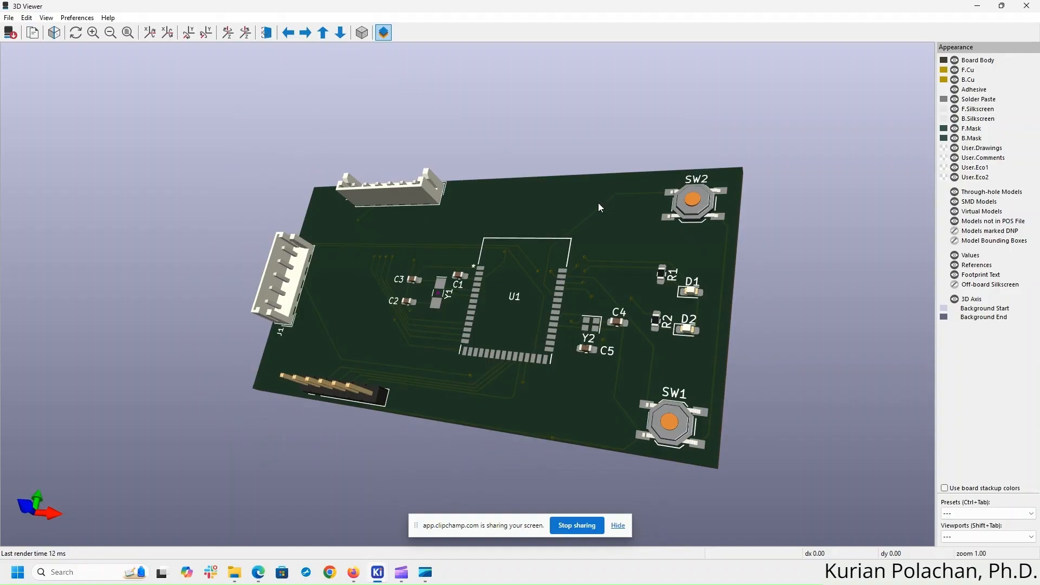
- Close the 3D Viewer and run DRC, which reports 6 errors and 2 warnings
left_click(1027, 5)
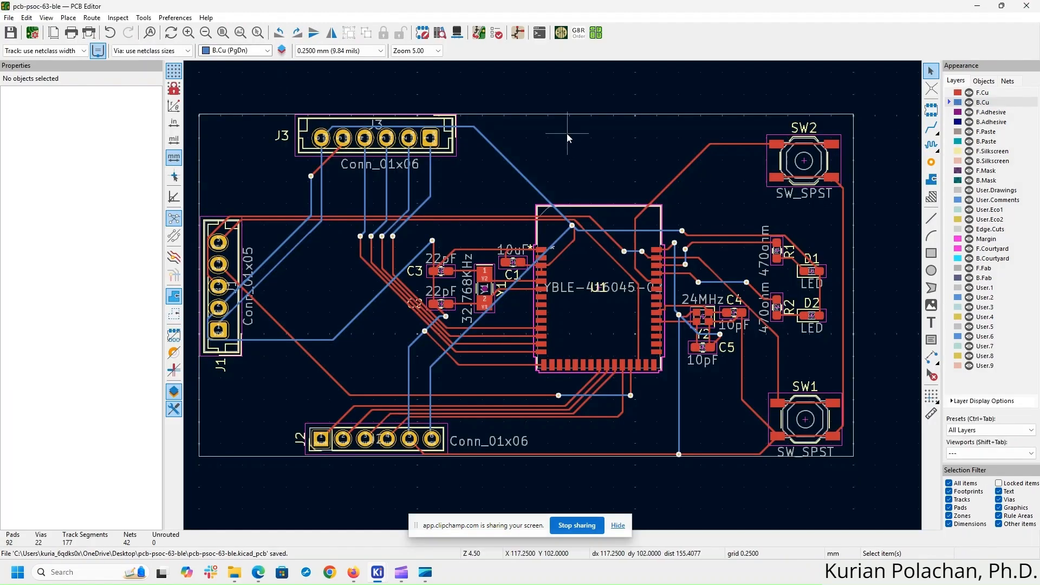
middle_click_drag(567, 133, 605, 133)
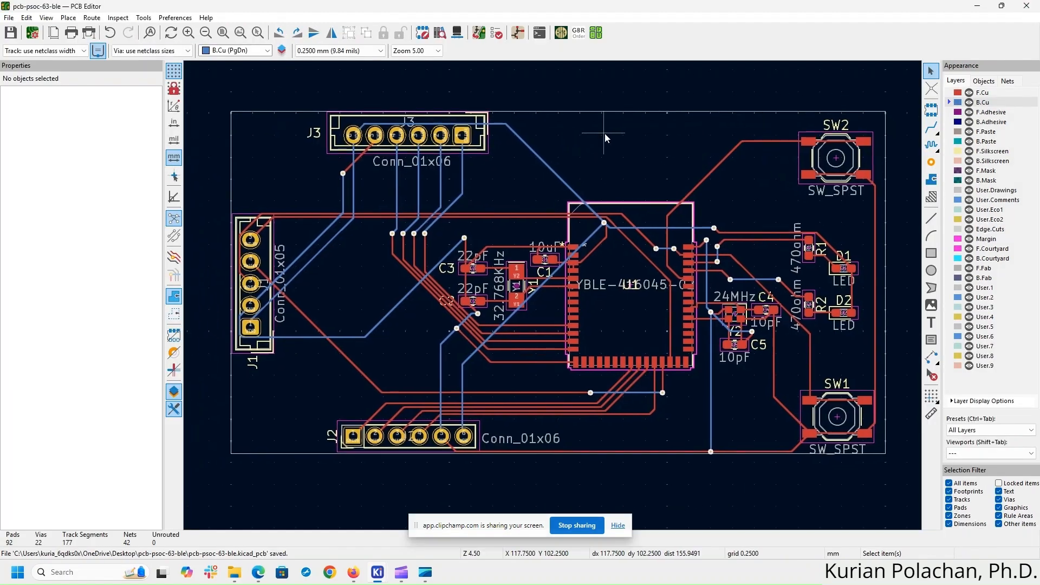
left_click(497, 33)
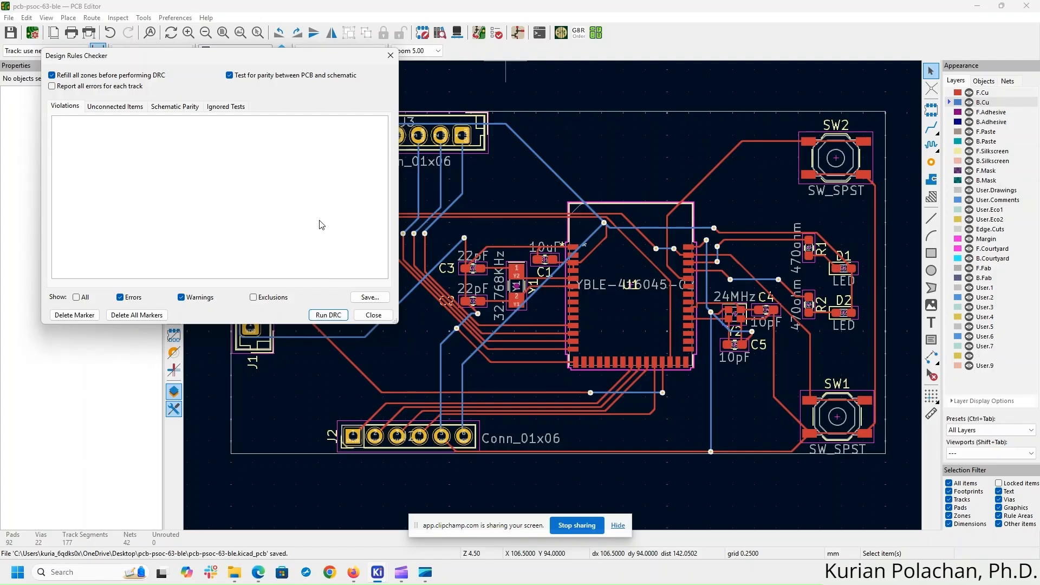
key("Return")
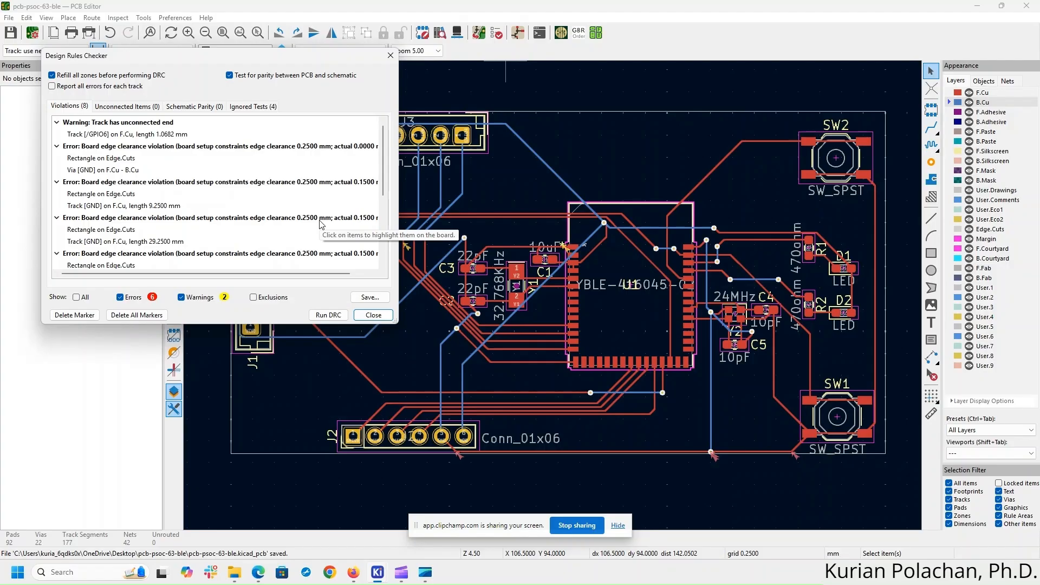
double_click(163, 133)
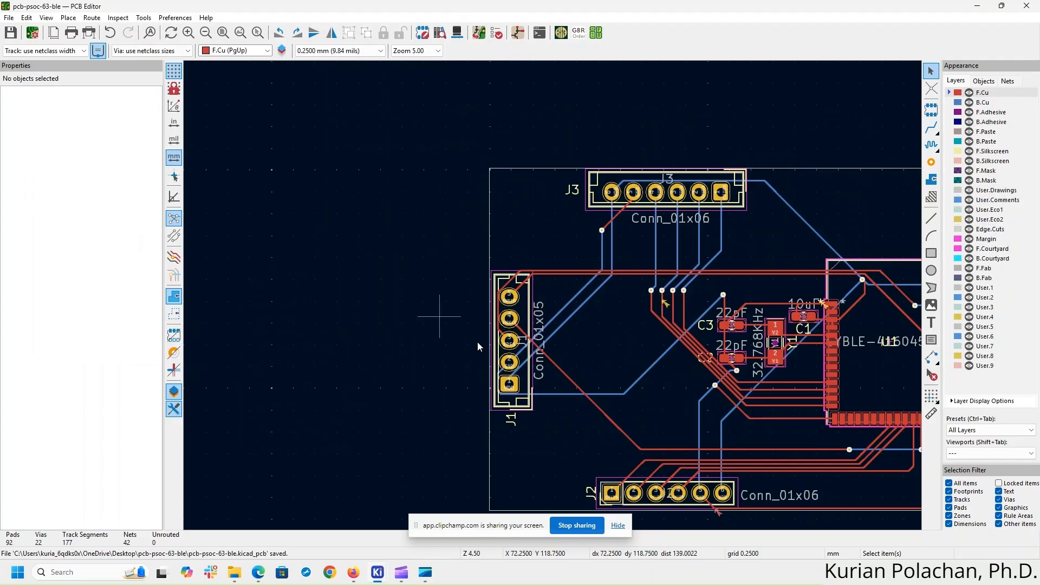
- Lower the board outline's bottom edge by 0.5 mm to End Y 139.5 mm
scroll(633, 301, "up", 8)
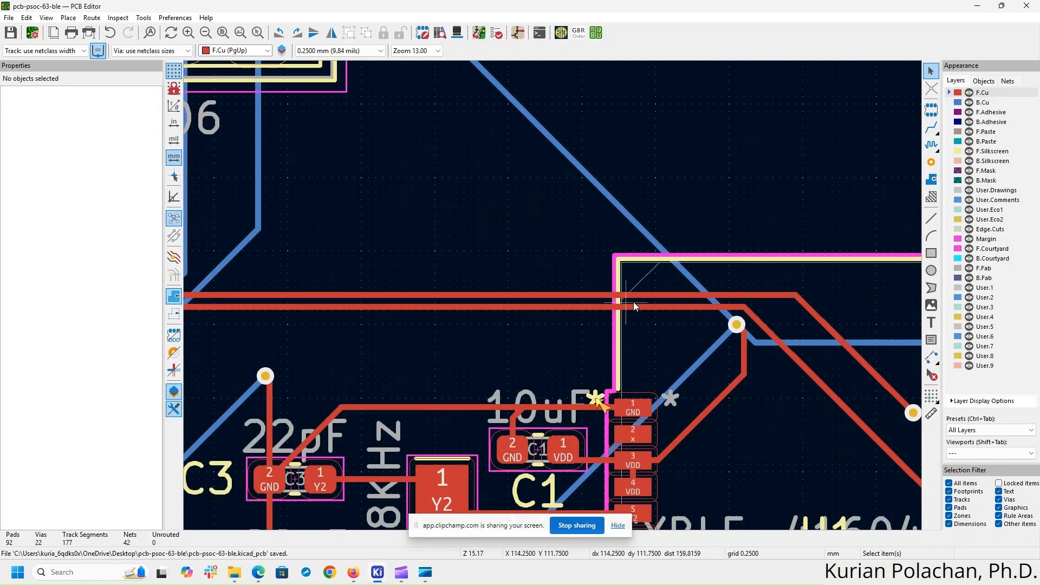
scroll(554, 296, "down", 10)
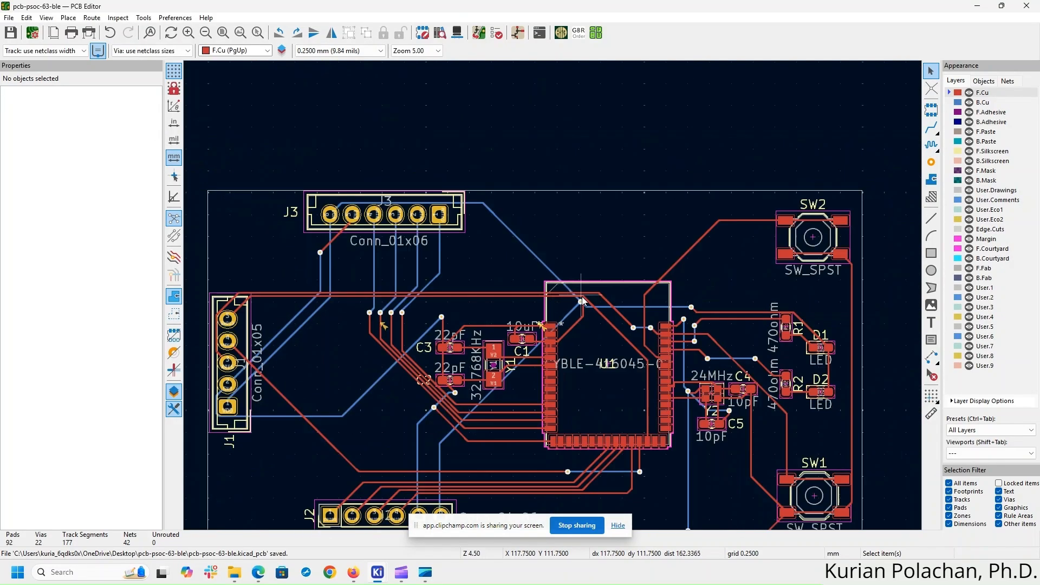
scroll(560, 486, "up", 2)
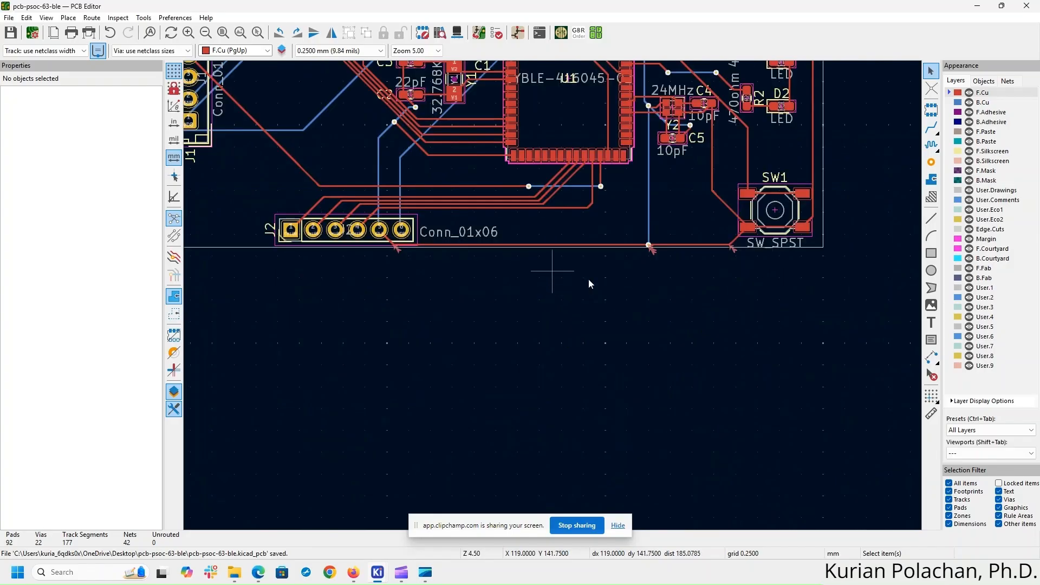
scroll(590, 283, "up", 5)
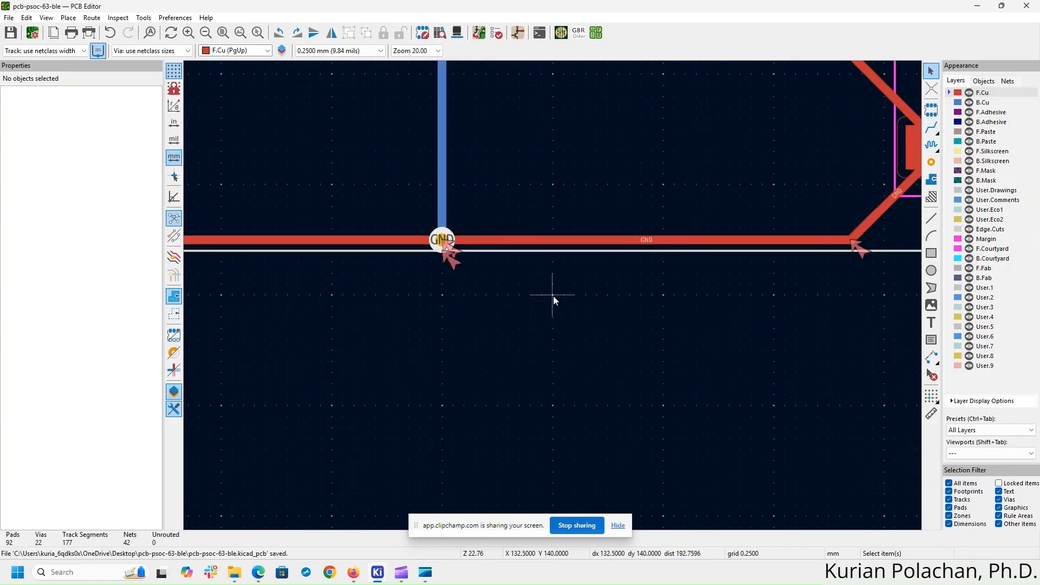
scroll(546, 295, "down", 3)
middle_click_drag(418, 309, 600, 300)
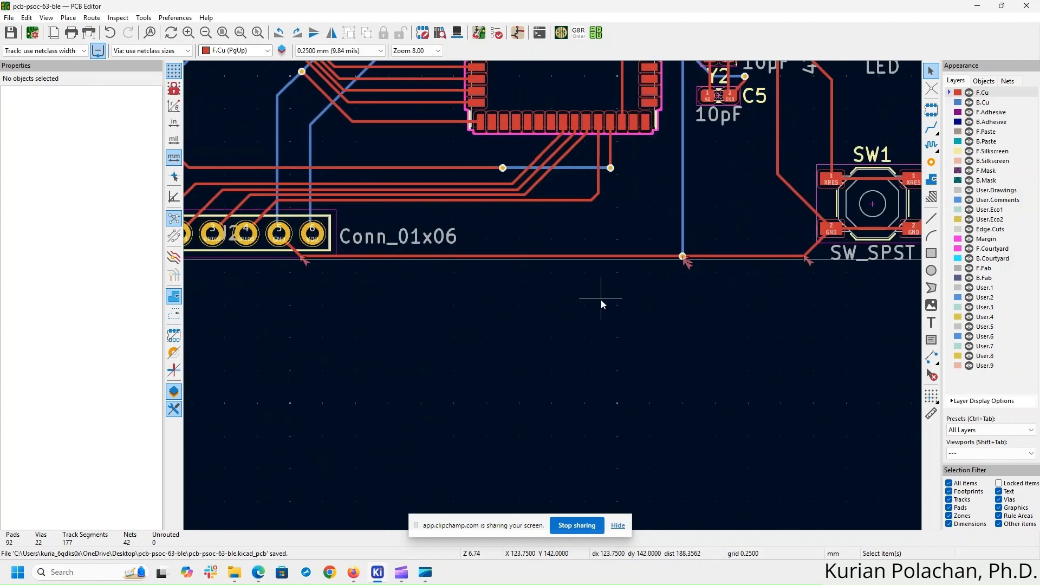
left_click(383, 259)
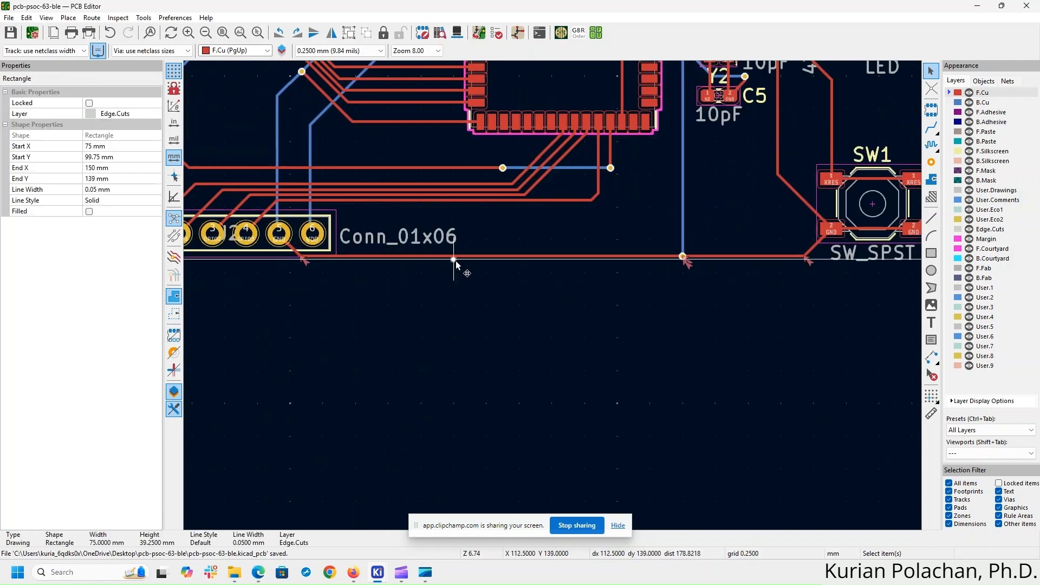
left_click_drag(453, 263, 454, 266)
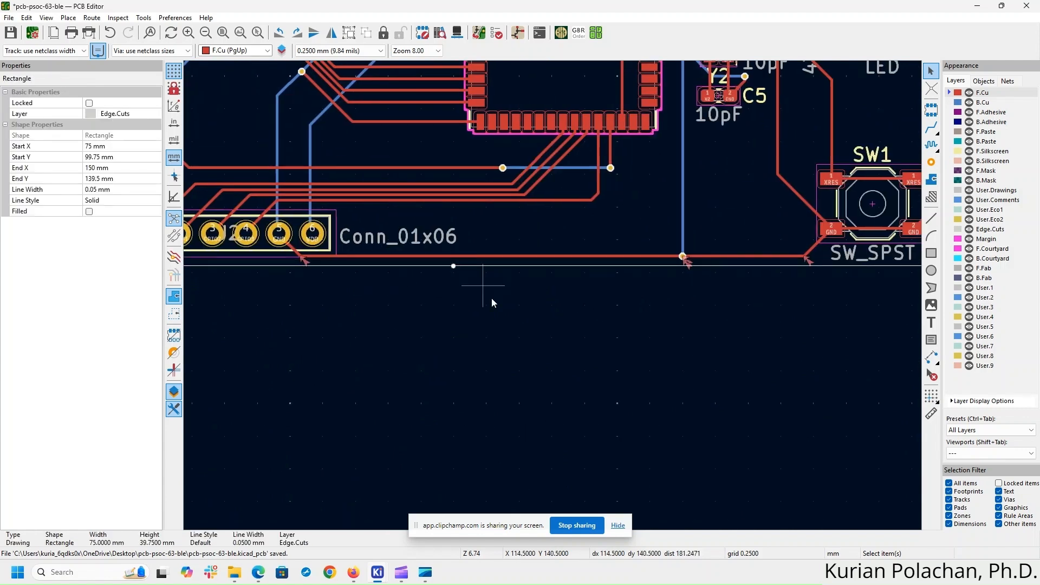
middle_click_drag(491, 297, 577, 376)
scroll(539, 239, "down", 3)
middle_click_drag(587, 97, 586, 132)
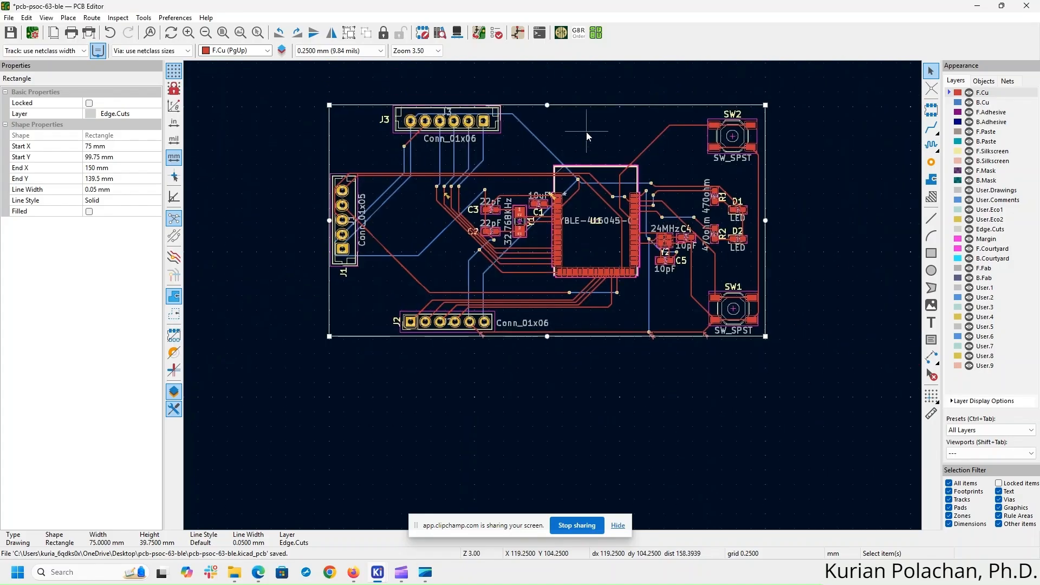
- Clear old markers, rerun the design rules check and zoom to the U1 silkscreen overlap
left_click(495, 33)
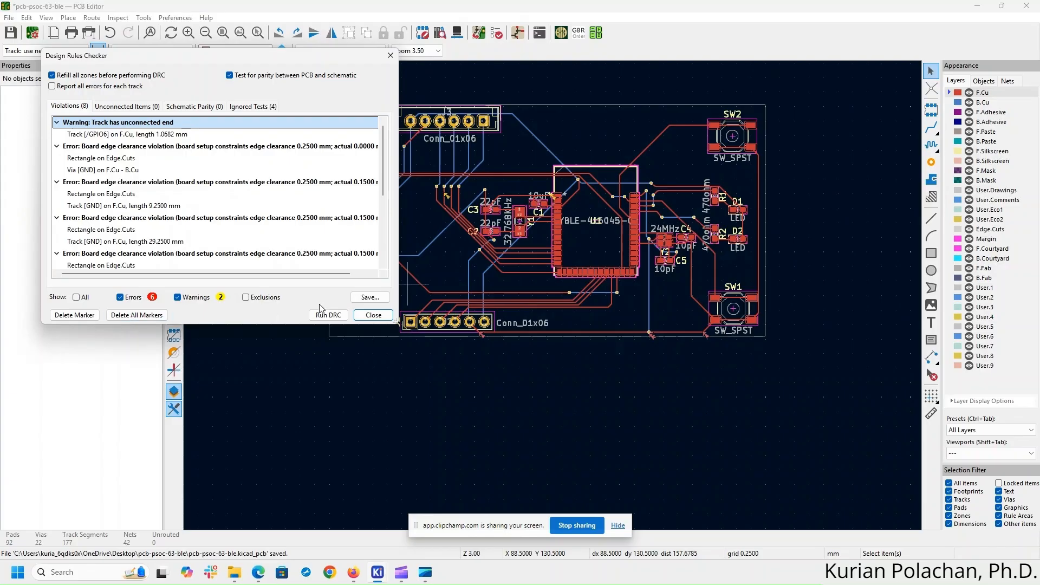
left_click(139, 314)
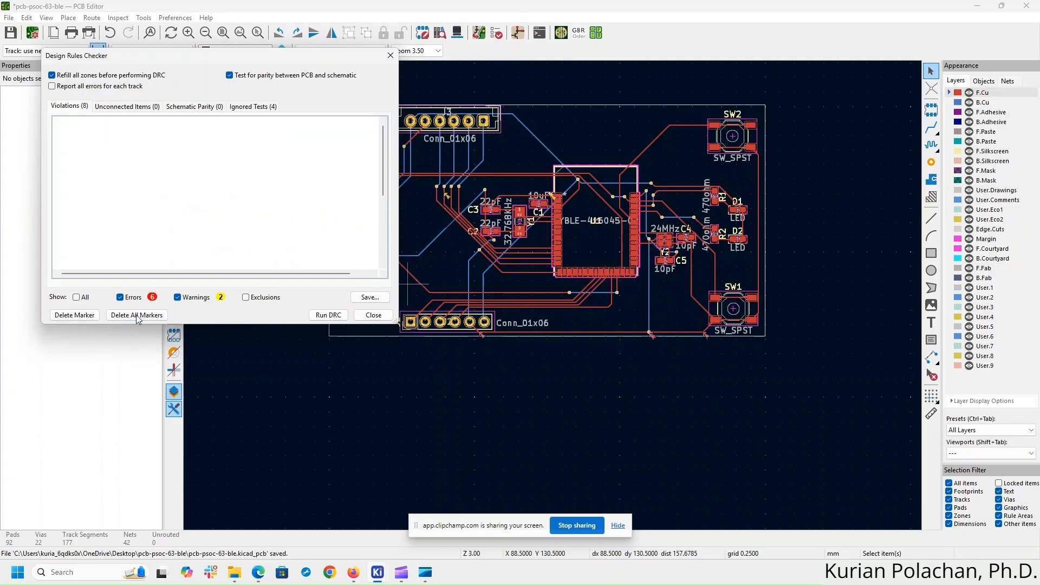
left_click(330, 316)
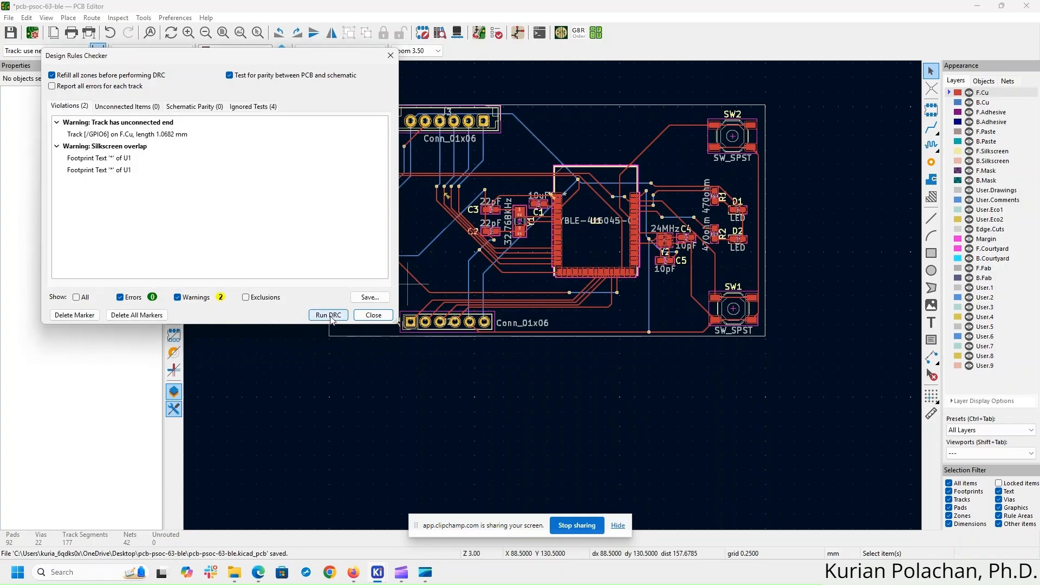
left_click(101, 159)
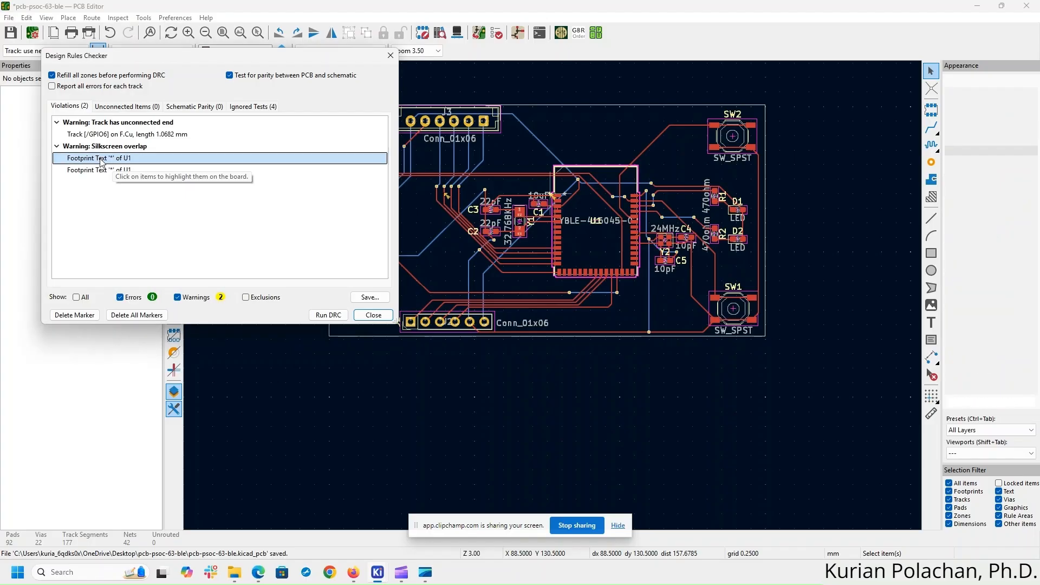
scroll(574, 203, "up", 5)
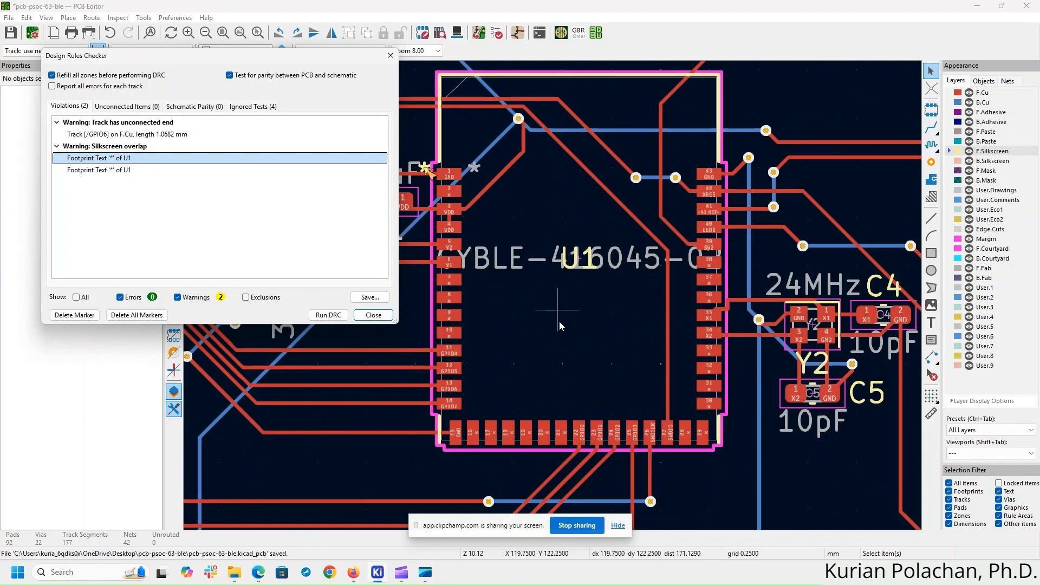
- Move the U1 silkscreen reference below the part and the fabrication label above the value, then recheck
left_click(580, 272)
key("m")
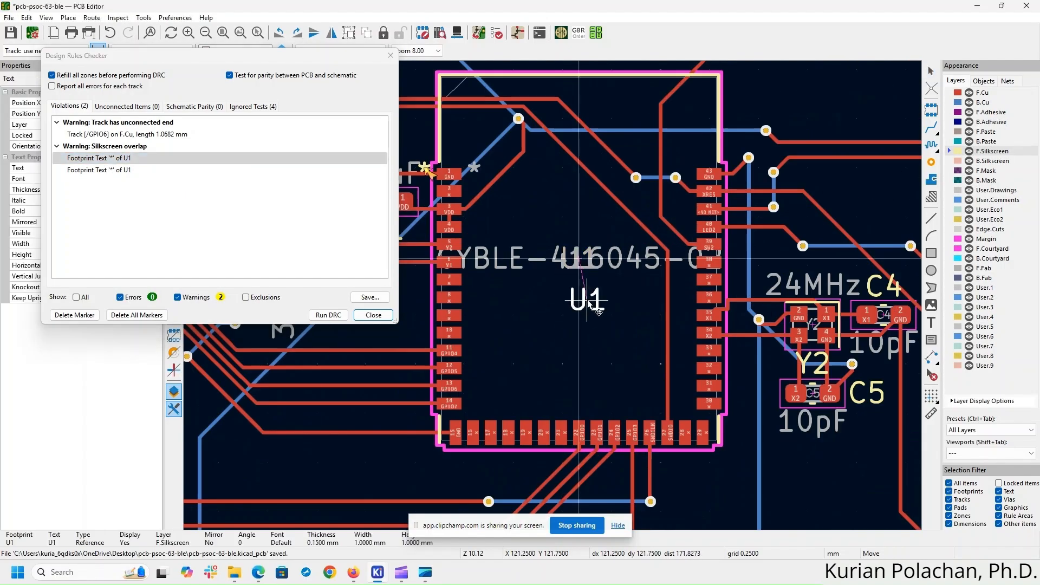
left_click(588, 304)
left_click(579, 272)
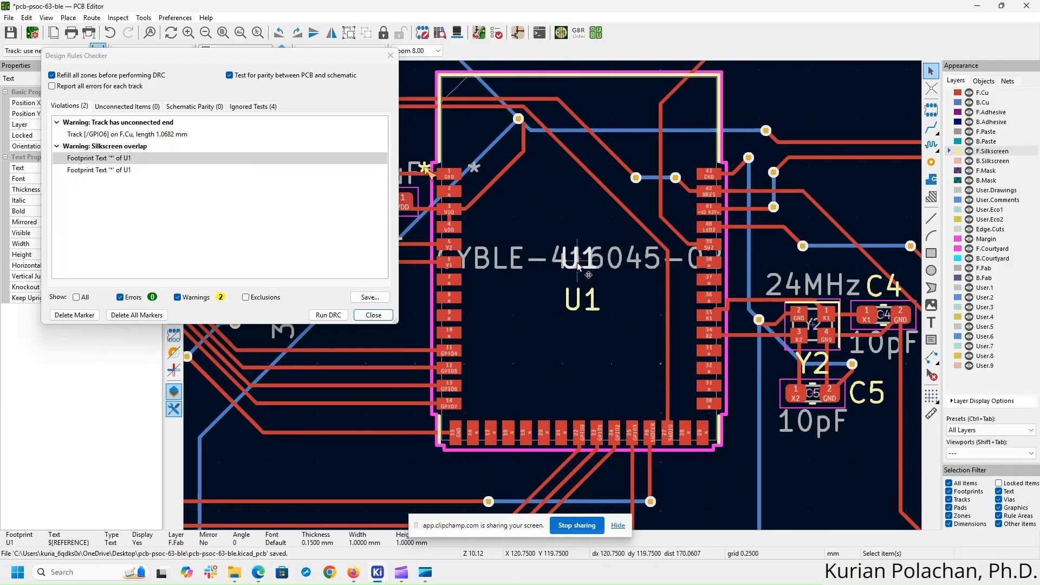
left_click_drag(577, 262, 574, 224)
left_click(615, 303)
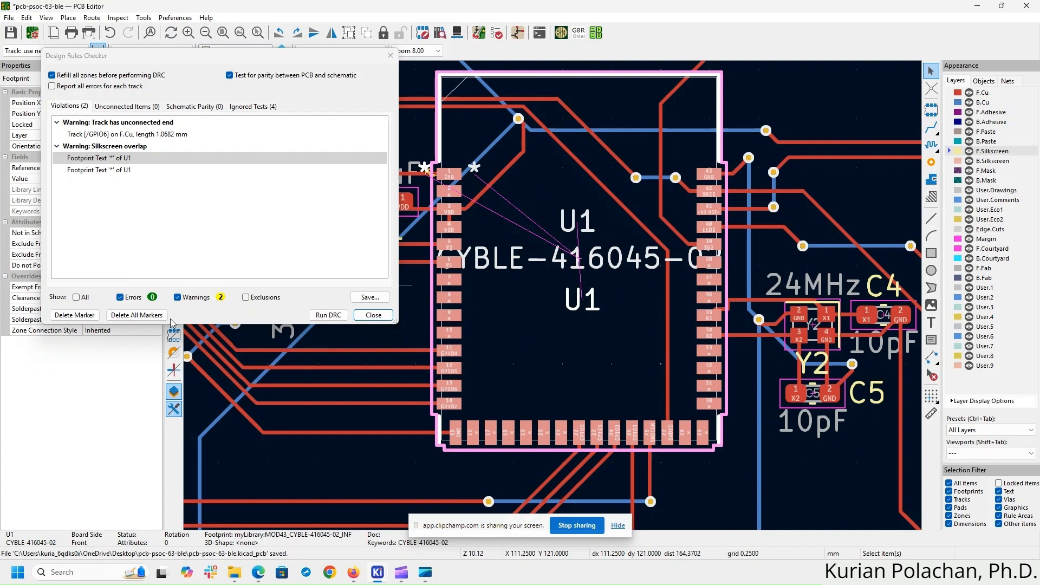
left_click(330, 316)
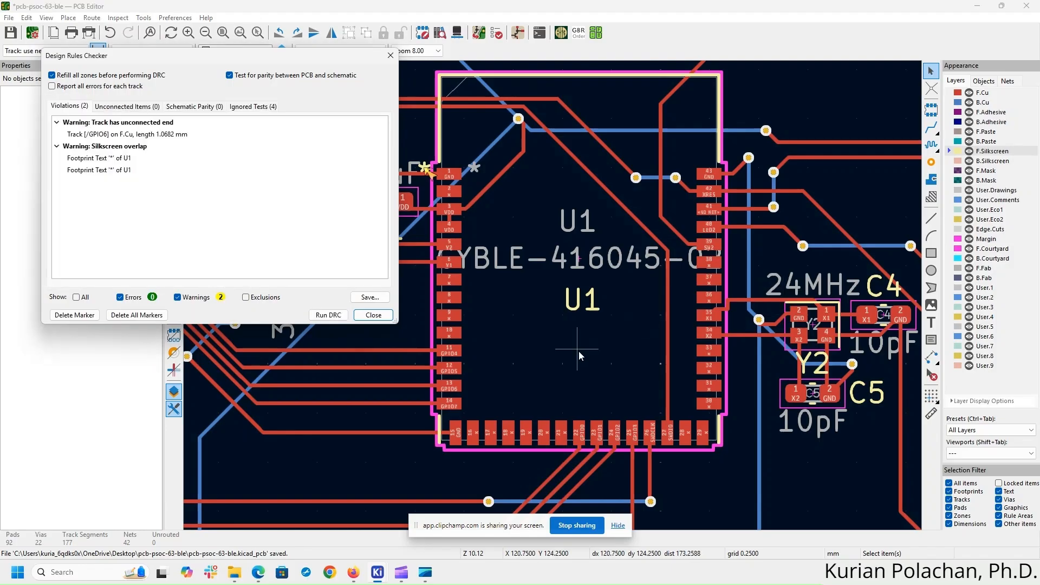
- Shift the overlapping asterisk text near C1 up and left, then pan toward U1 pin 1
left_click(124, 162)
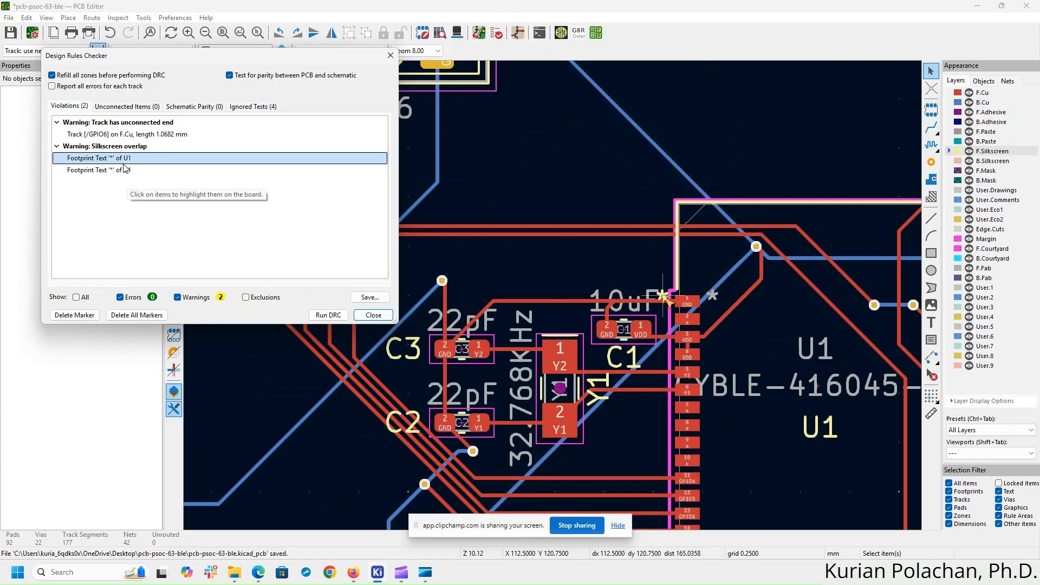
scroll(666, 306, "up", 5)
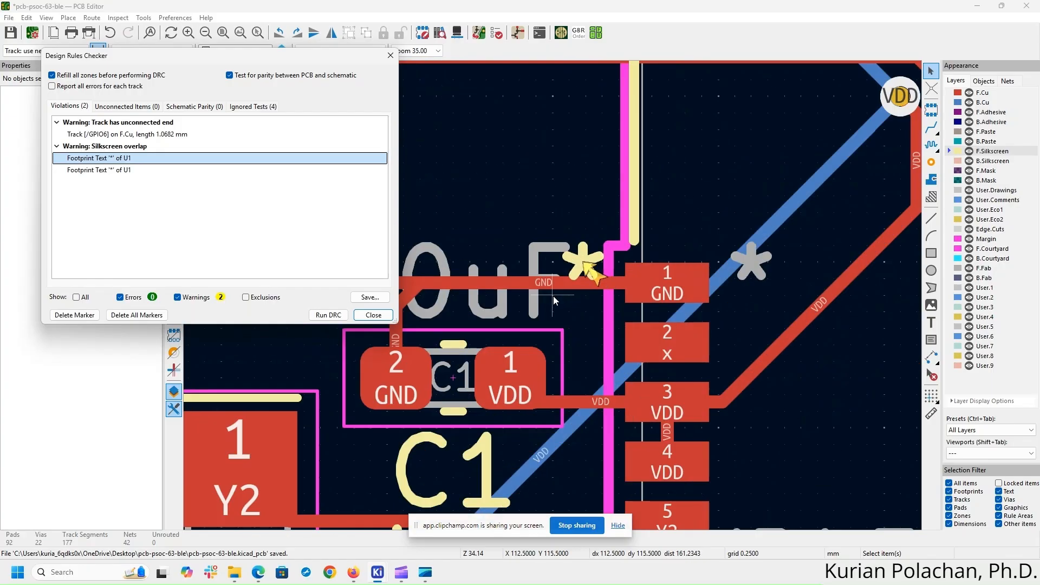
left_click(581, 262)
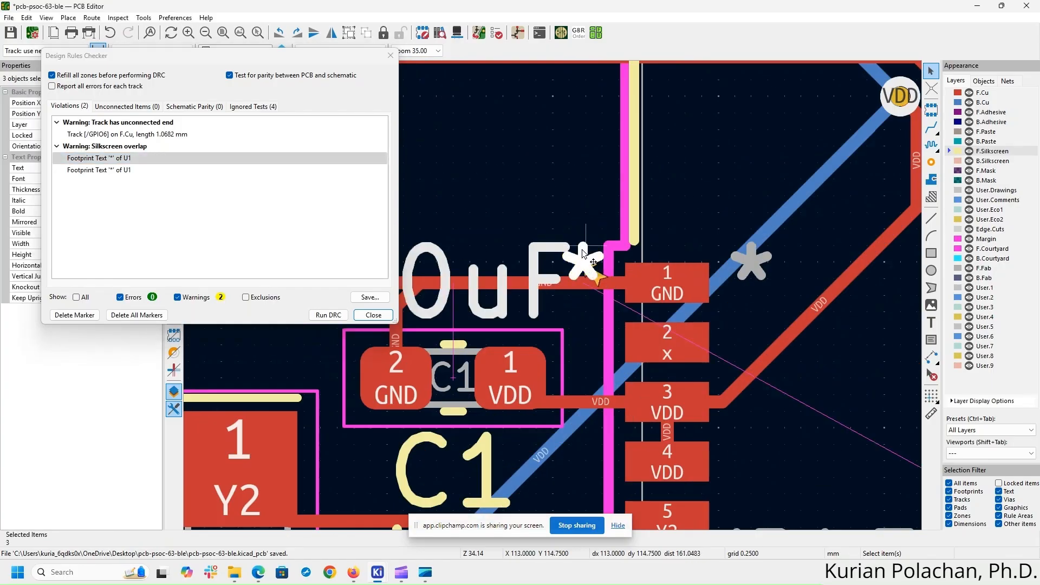
left_click_drag(581, 261, 541, 222)
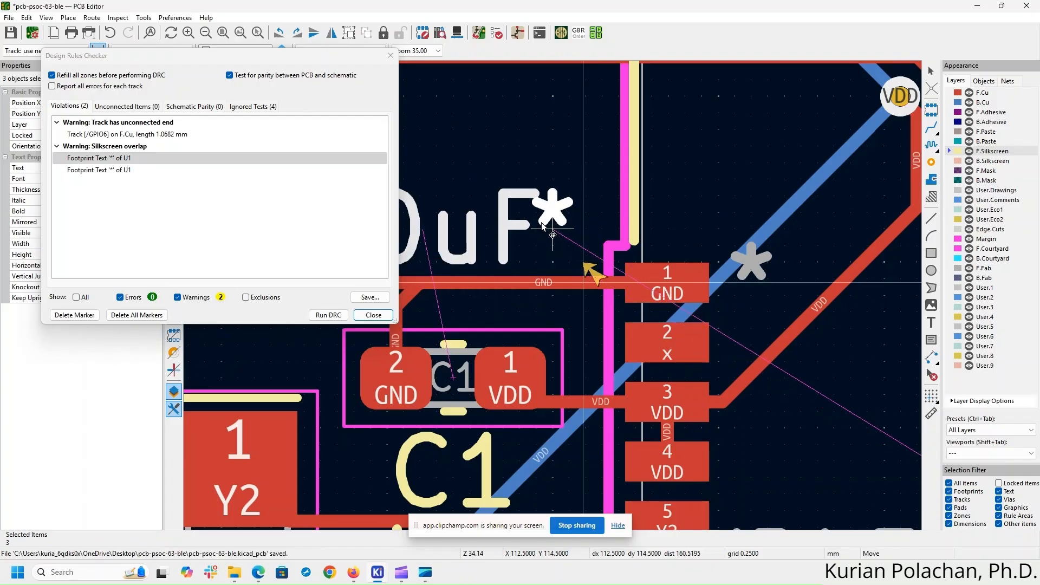
left_click(555, 253)
left_click(532, 264)
left_click(518, 150)
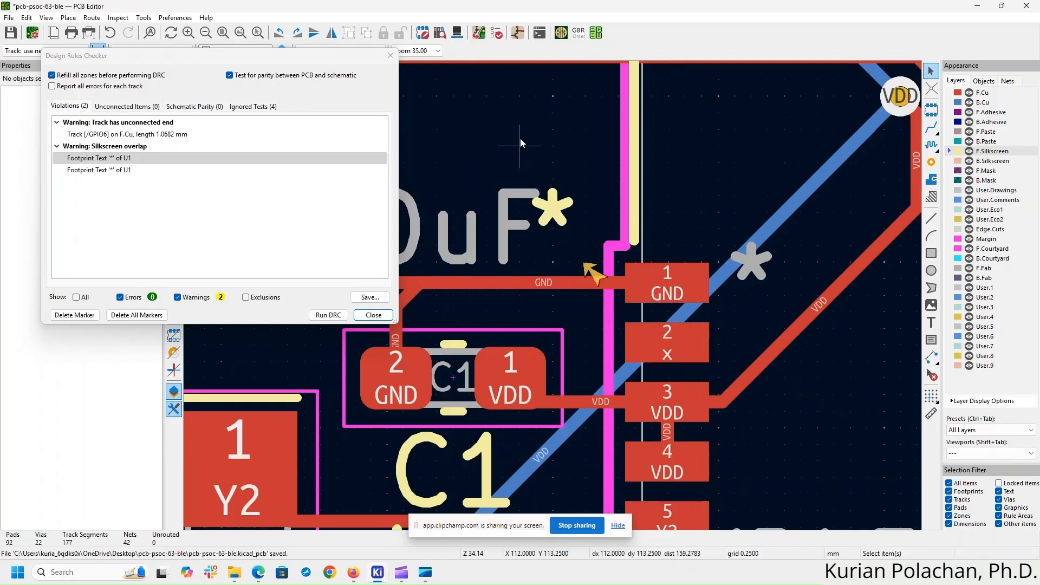
middle_click_drag(525, 145, 672, 109)
- Use Clarify Selection to pick each stacked U1 asterisk text and move them apart
left_click(711, 175)
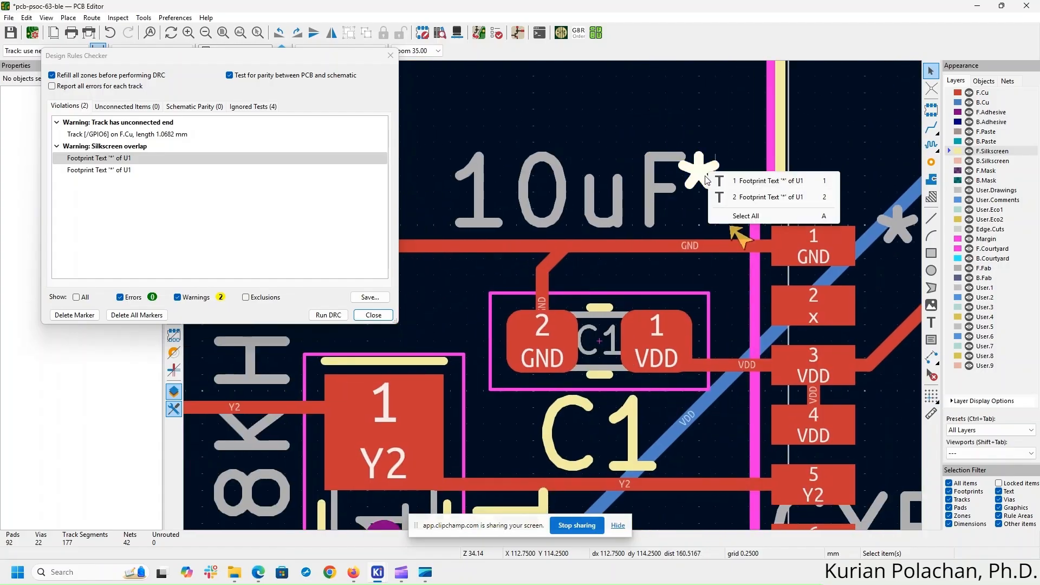
left_click(733, 184)
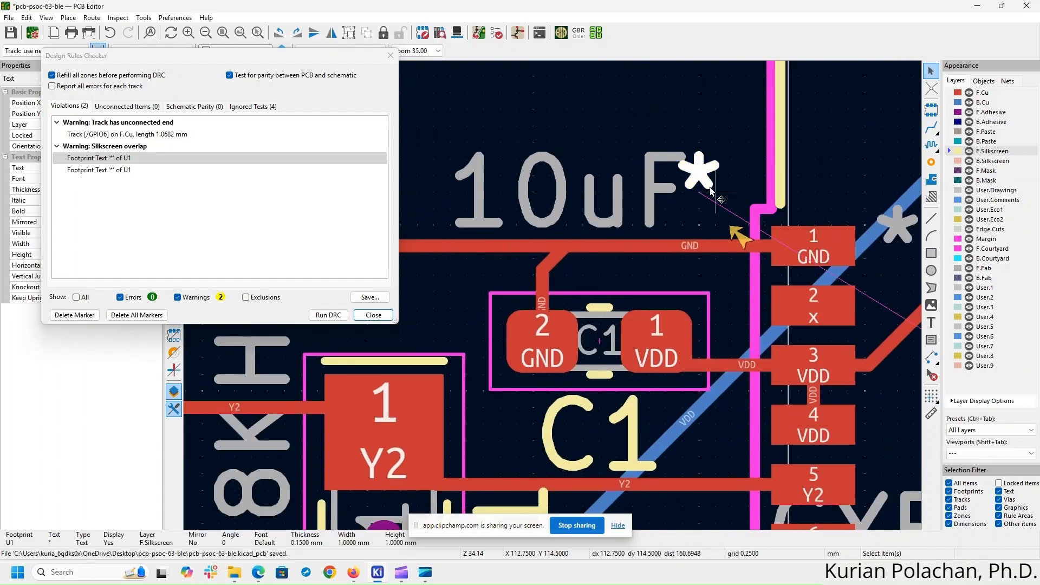
key("m")
left_click(707, 216)
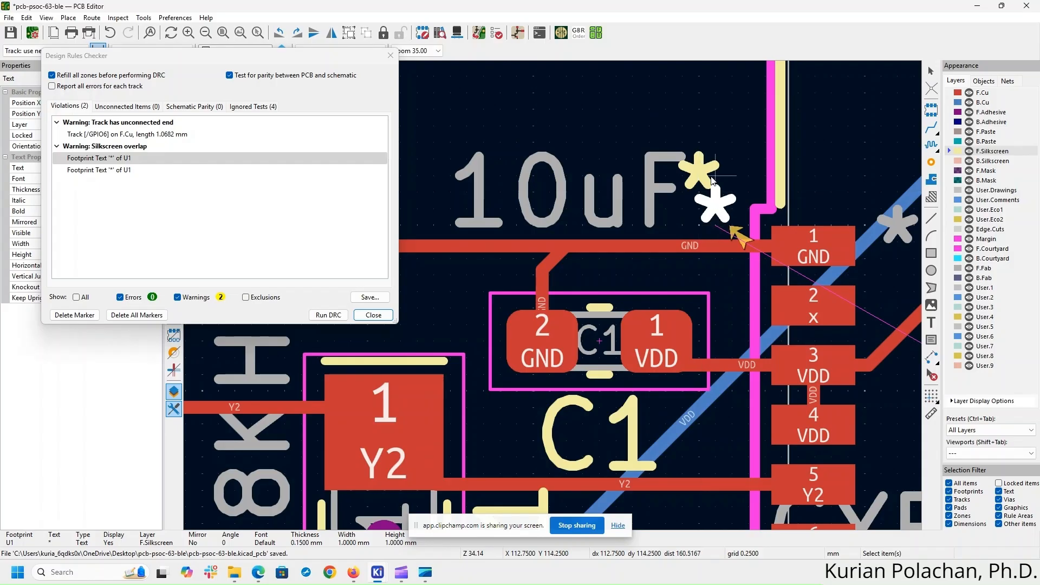
left_click(704, 168)
left_click(729, 178)
key("m")
left_click(743, 202)
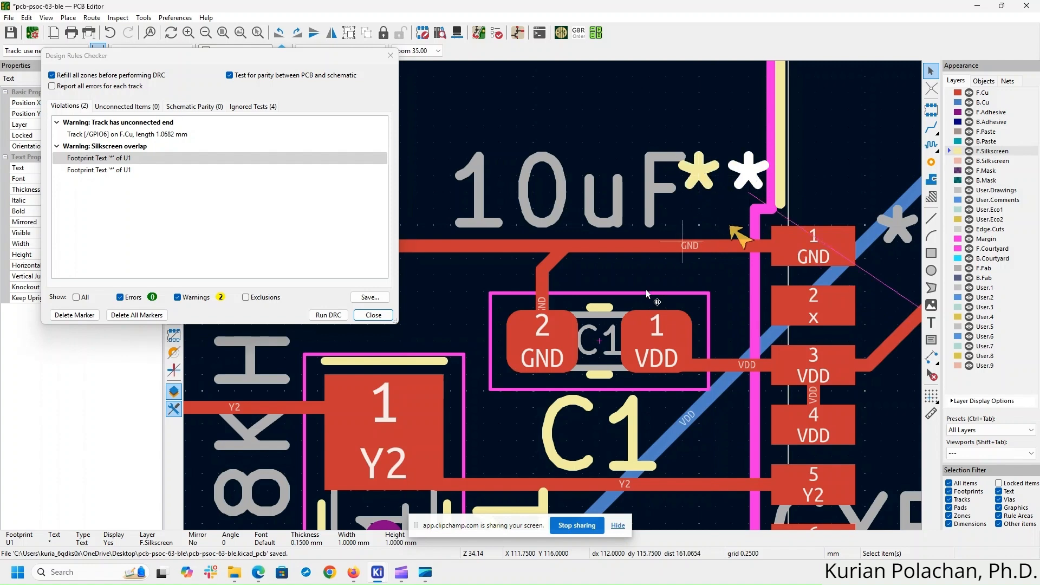
- Recentre on U1 pin 1 and move one asterisk text above the other
scroll(753, 181, "down", 4)
scroll(618, 358, "down", 2)
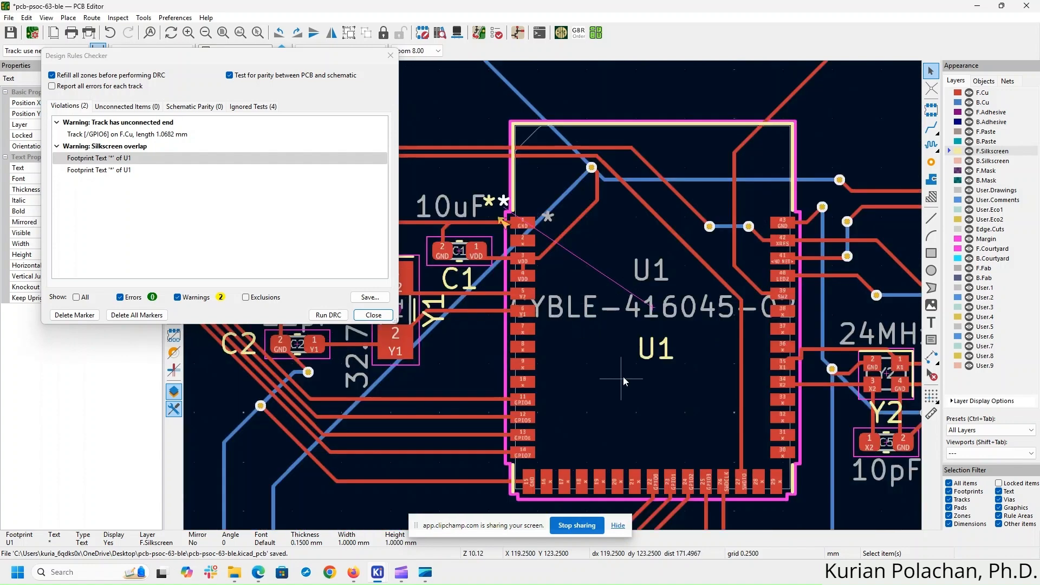
middle_click_drag(610, 367, 704, 388)
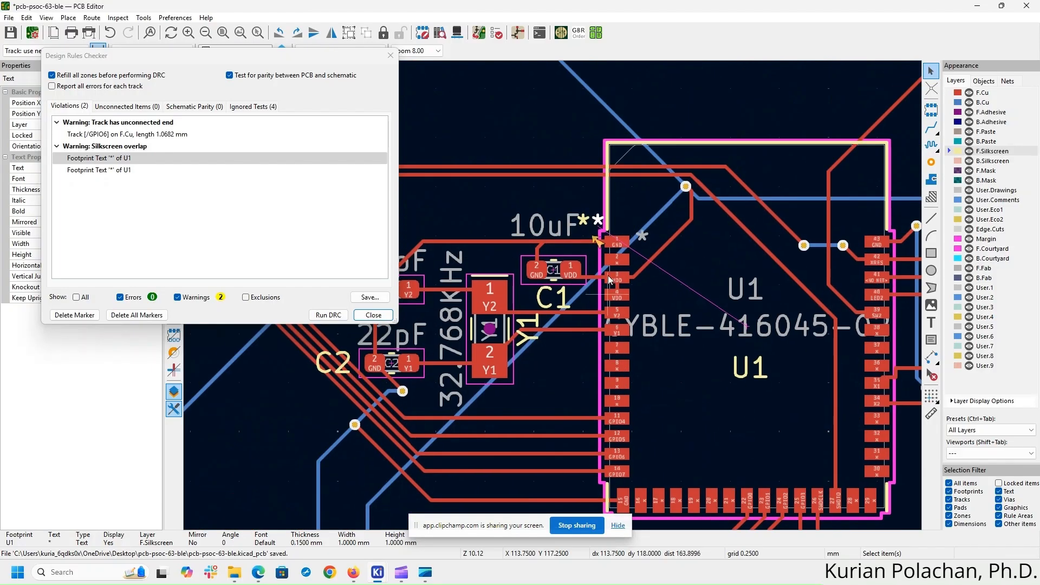
scroll(591, 242, "up", 2)
scroll(553, 293, "up", 3)
key("m")
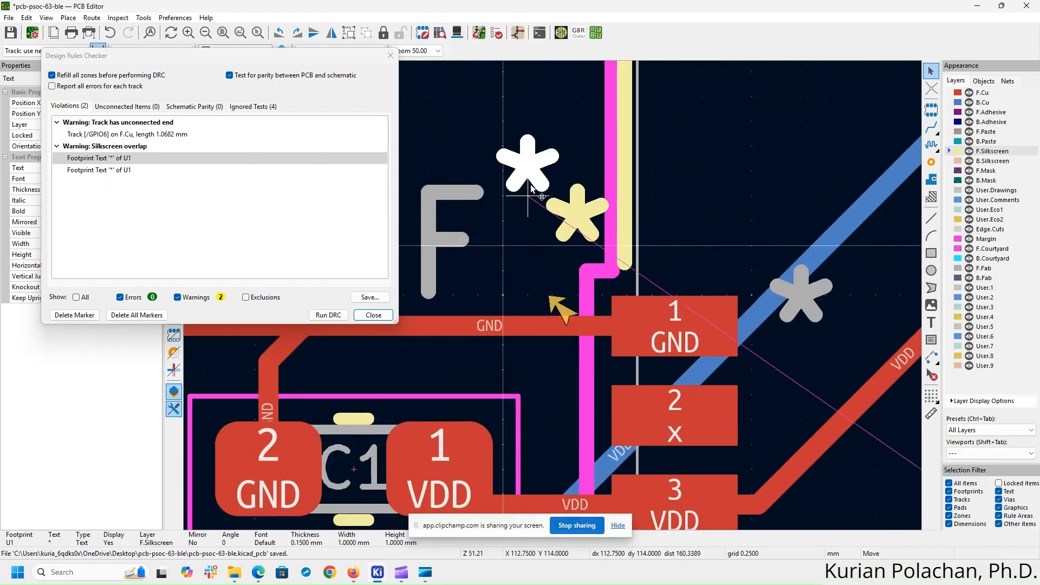
left_click(581, 221)
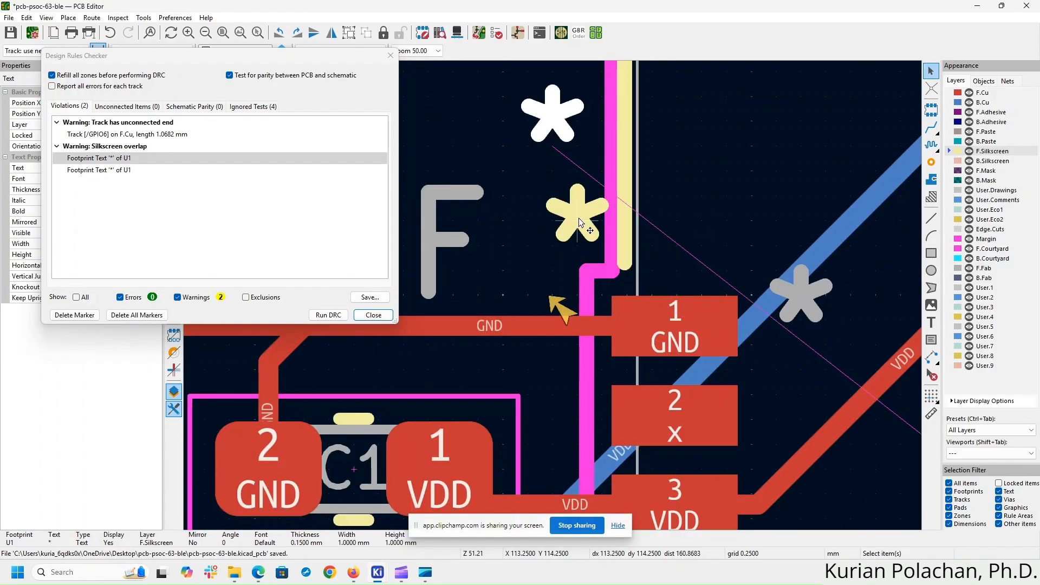
left_click(581, 220)
- Pick the lower asterisk via Clarify Selection, save, reposition it, and delete all DRC markers
left_click(610, 229)
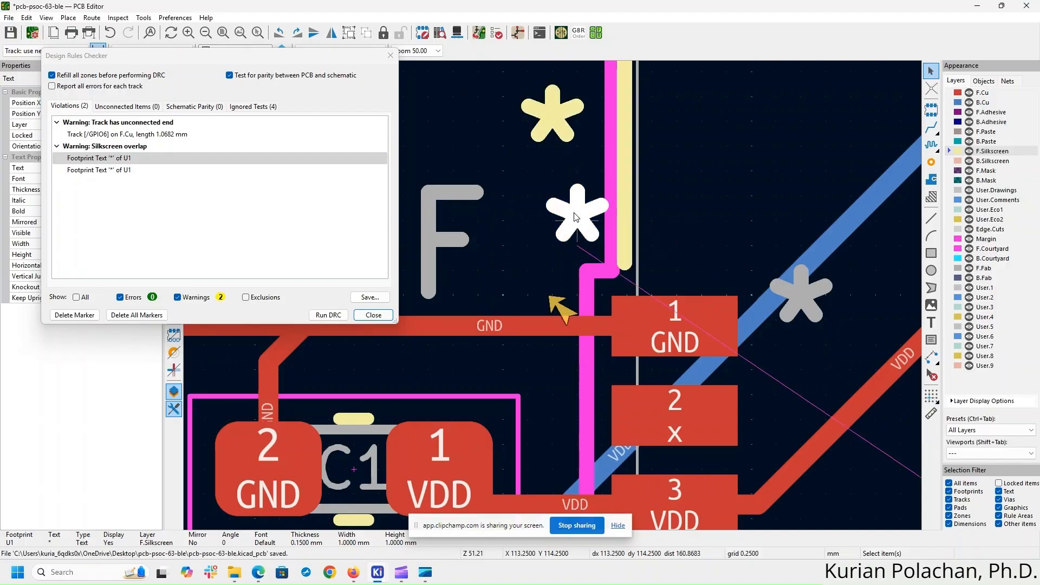
right_click(576, 215)
left_click(594, 229)
left_click(592, 217)
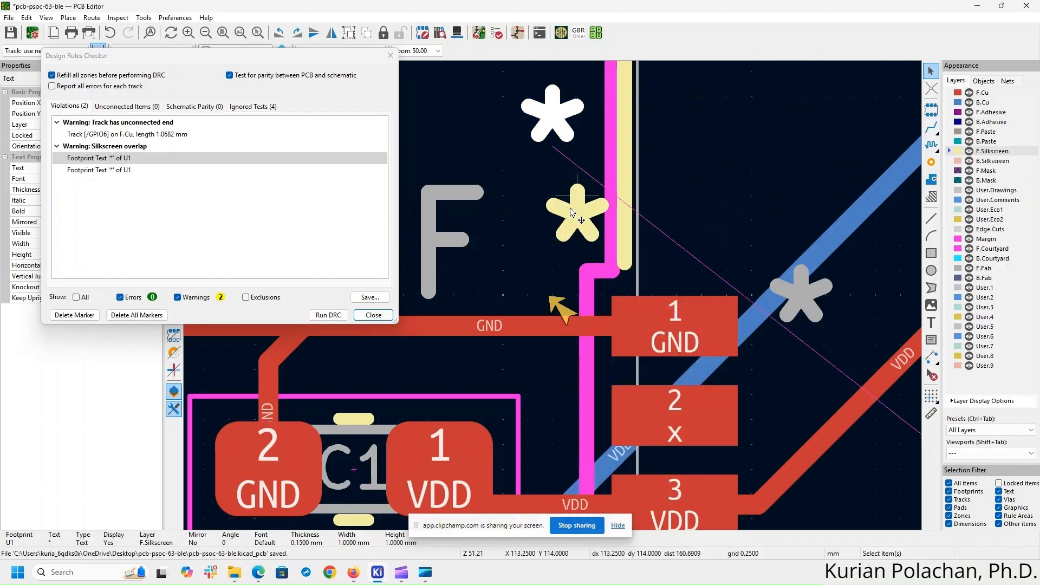
key("ctrl+s")
key("m")
left_click(584, 216)
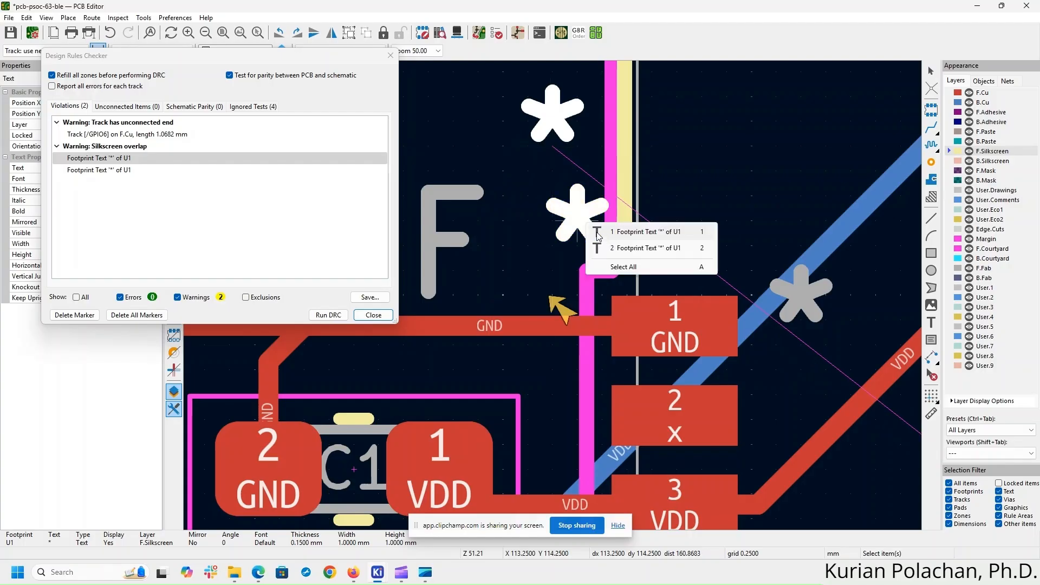
left_click(603, 236)
key("m")
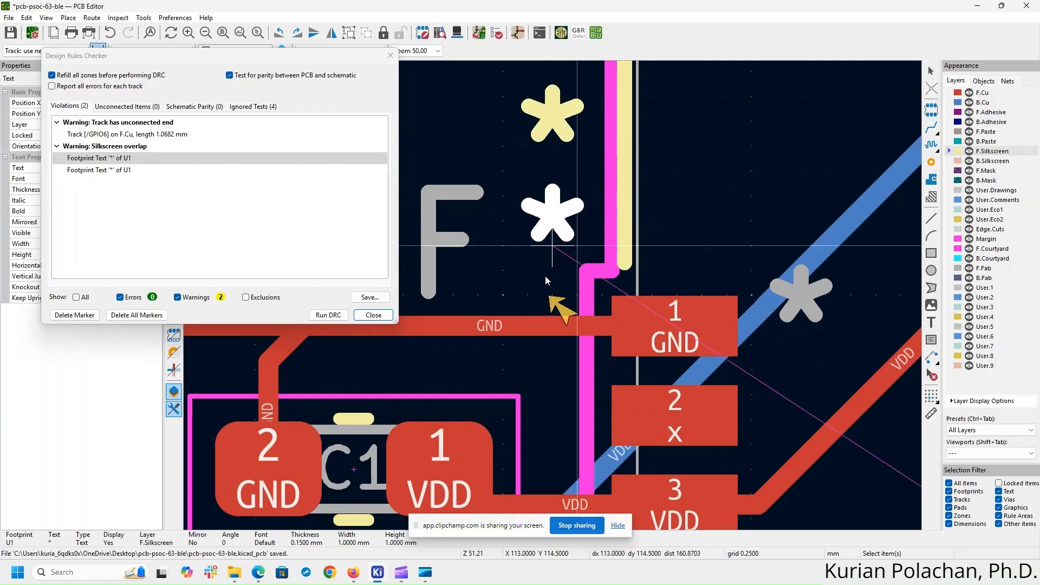
left_click(545, 260)
left_click(137, 316)
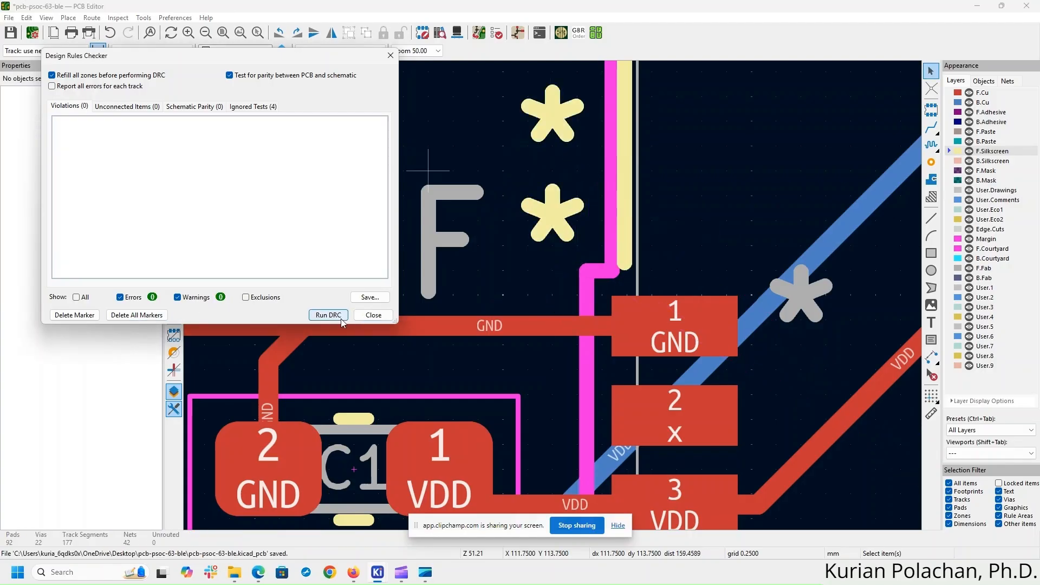
- Rerun DRC, jump to the unconnected GPIO6 net, and delete its B.Cu and F.Cu tracks
left_click(328, 315)
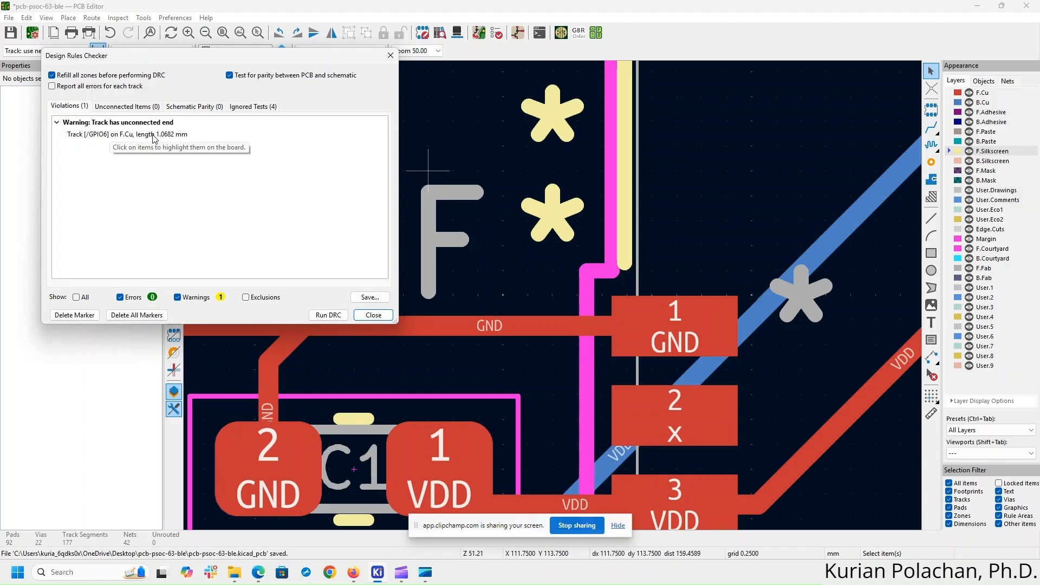
double_click(154, 135)
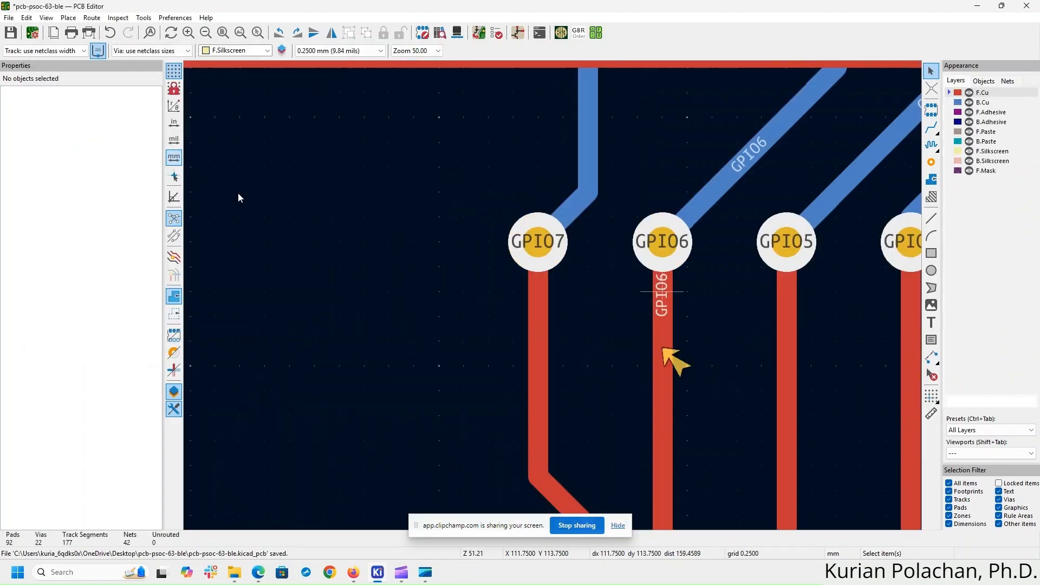
scroll(557, 293, "down", 7)
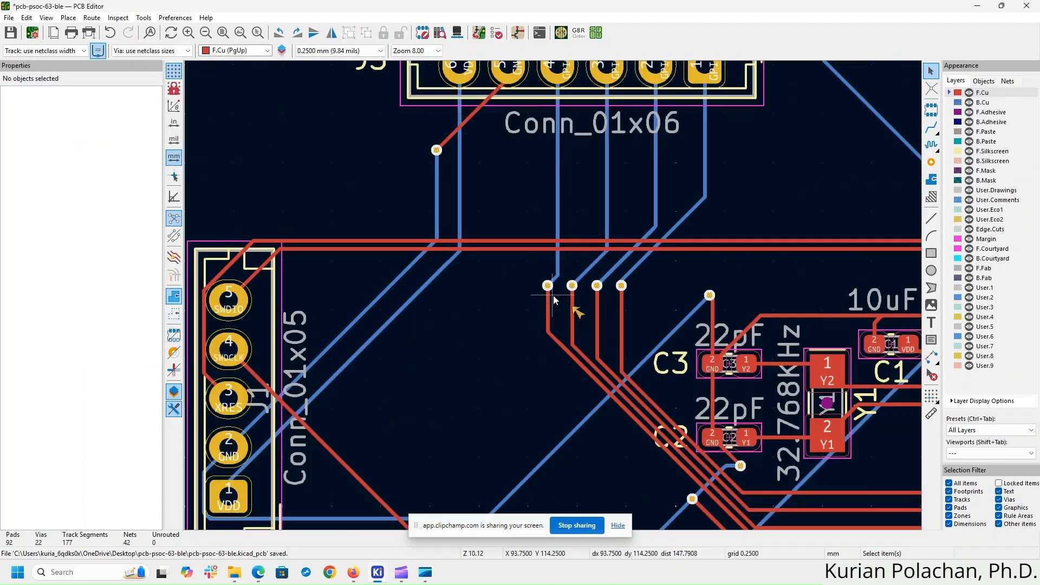
middle_click_drag(620, 461, 535, 385)
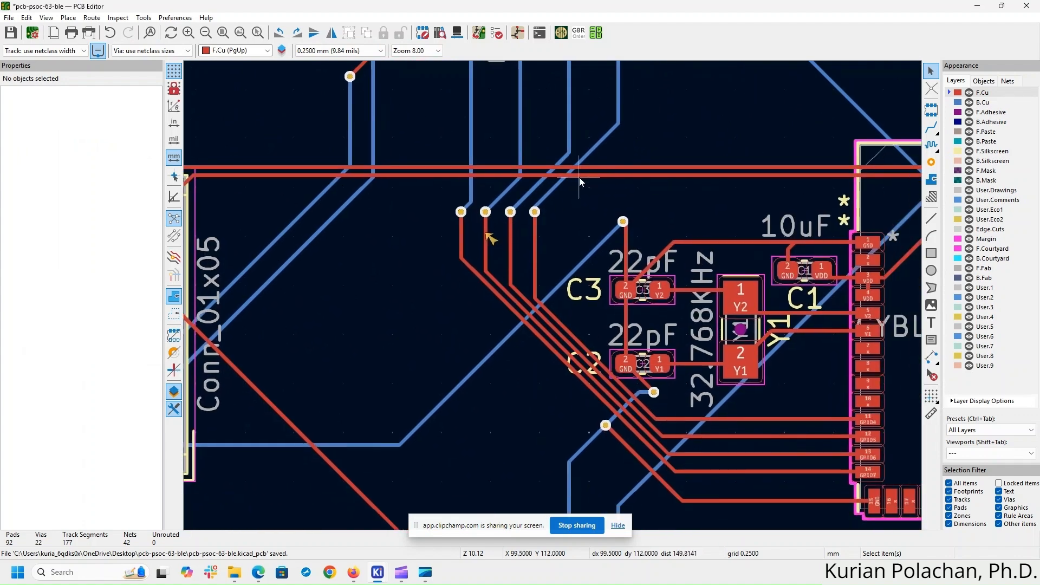
middle_click_drag(579, 178, 581, 310)
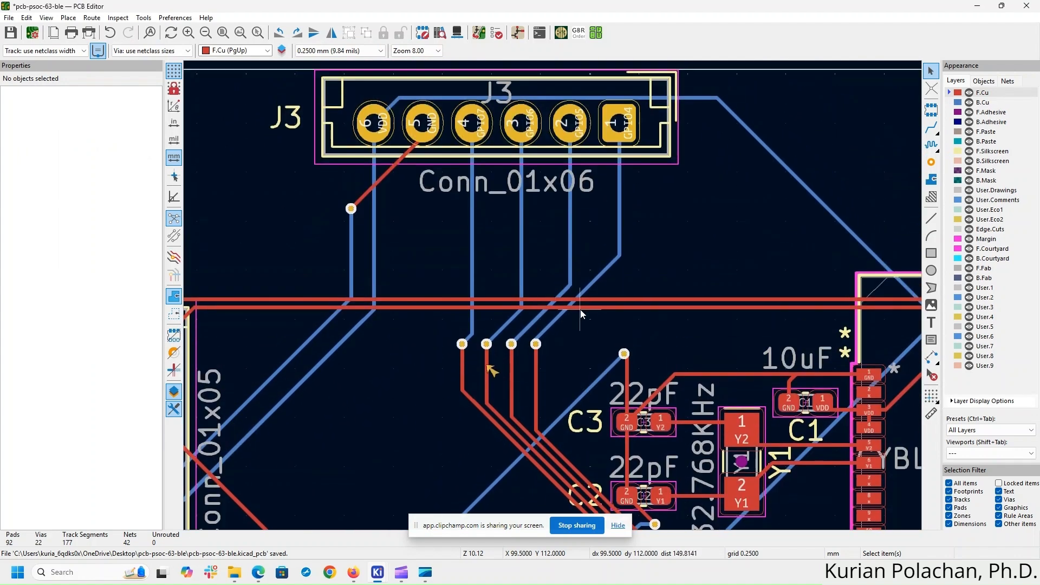
left_click(521, 236)
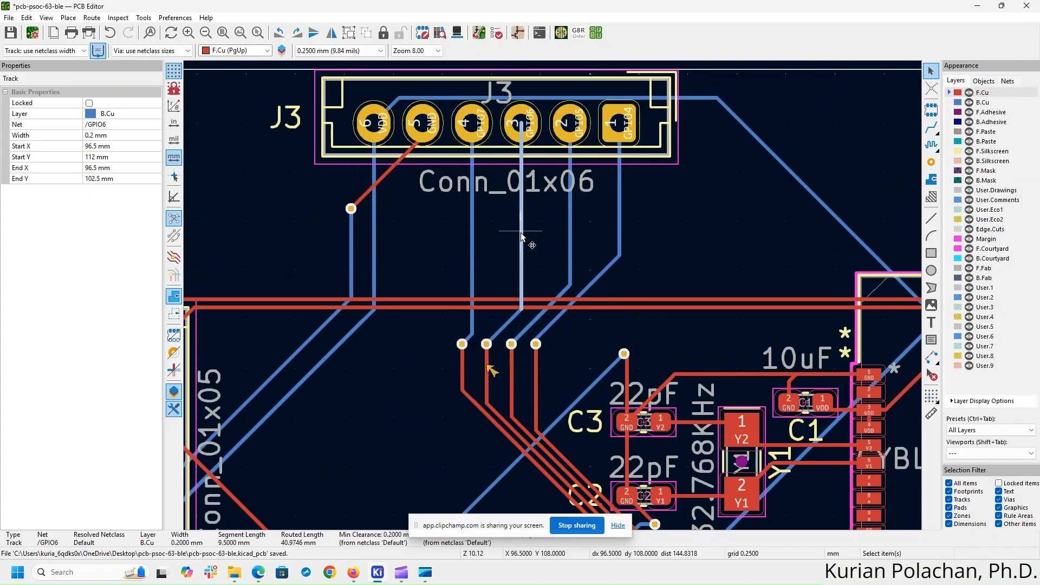
key("Delete")
scroll(553, 296, "up", 4)
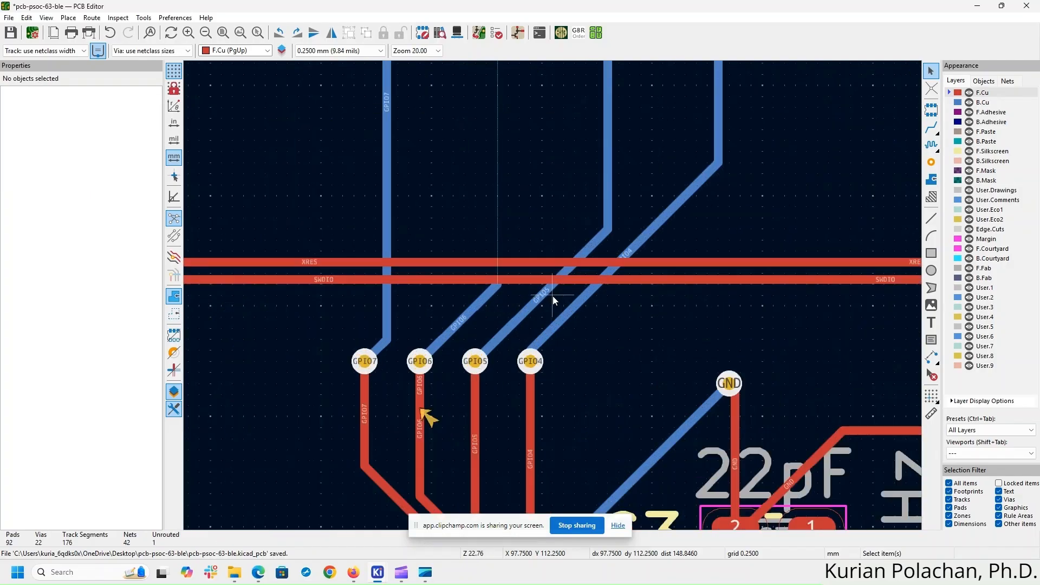
left_click(425, 453)
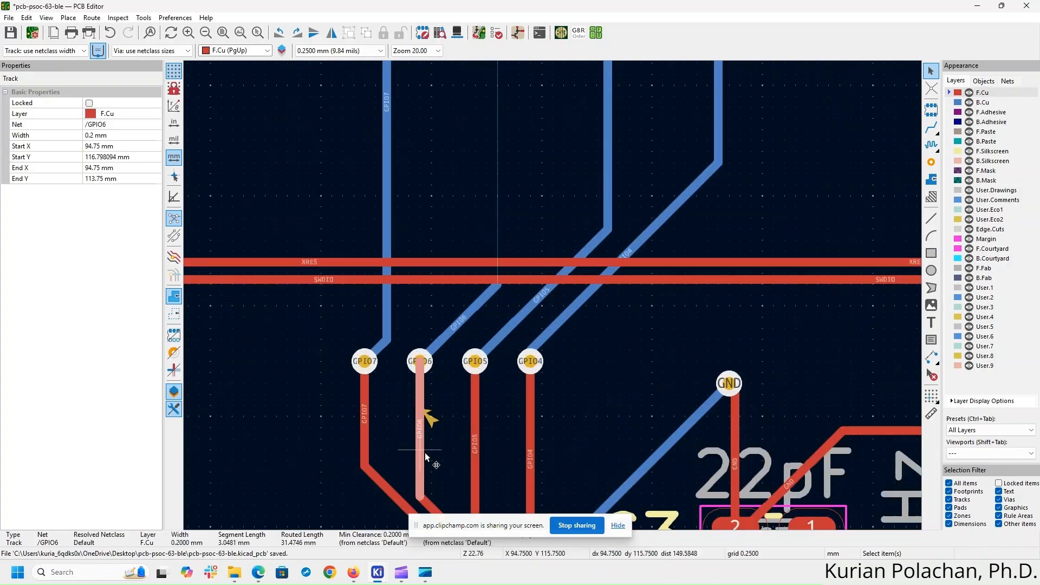
key("Delete")
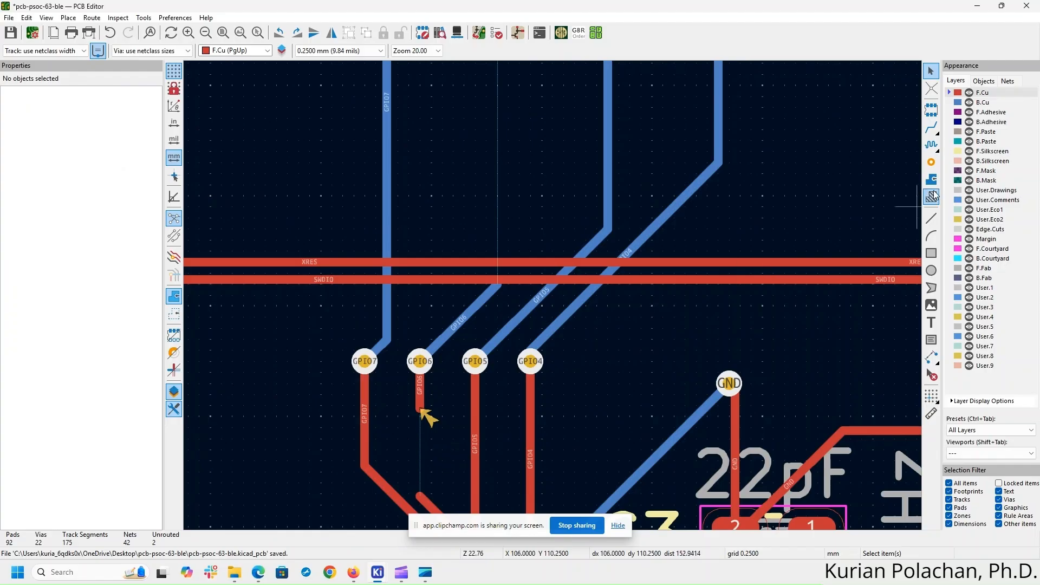
- Reroute GPIO6 from the lower track end to its pad and on to J3 pad 3
left_click(931, 127)
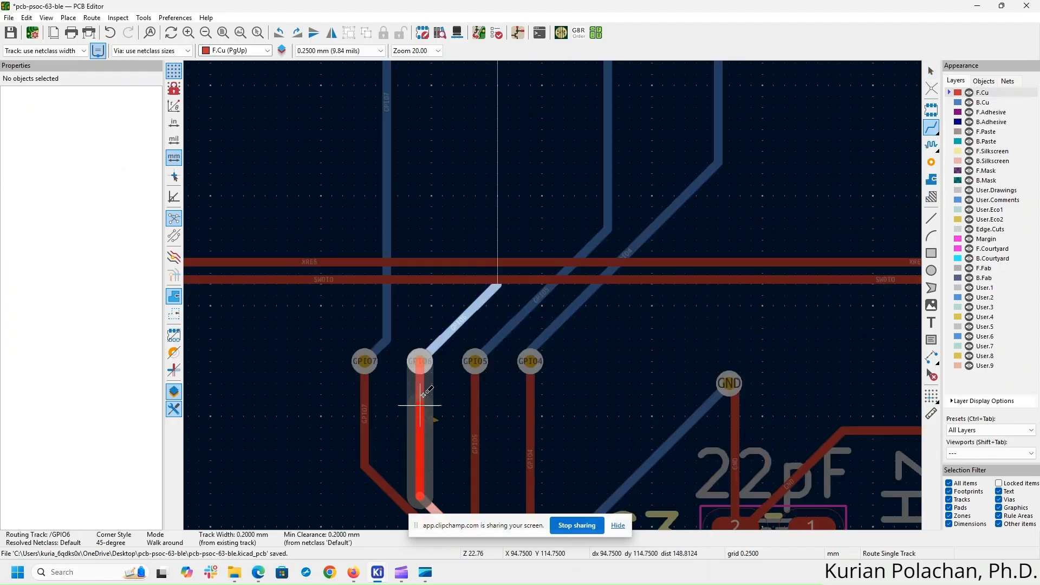
left_click(421, 495)
left_click(424, 376)
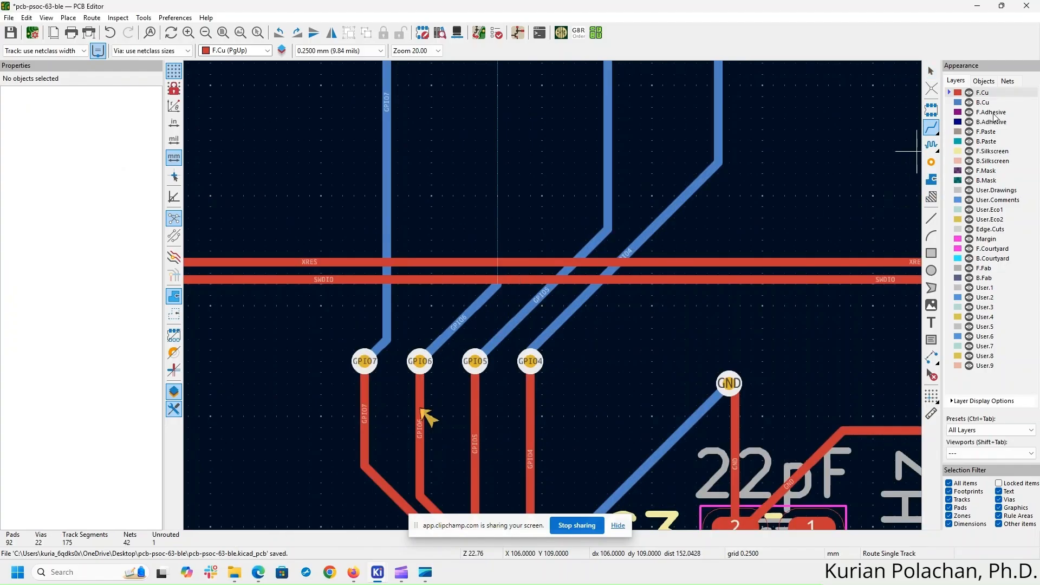
left_click(498, 283)
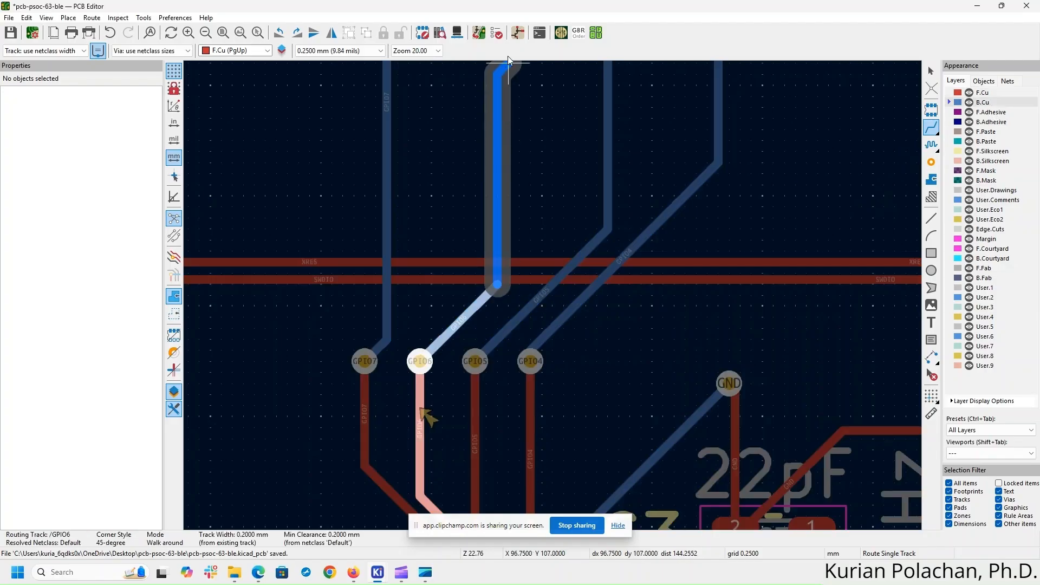
scroll(497, 283, "up", 3)
scroll(552, 324, "down", 5)
left_click(554, 188)
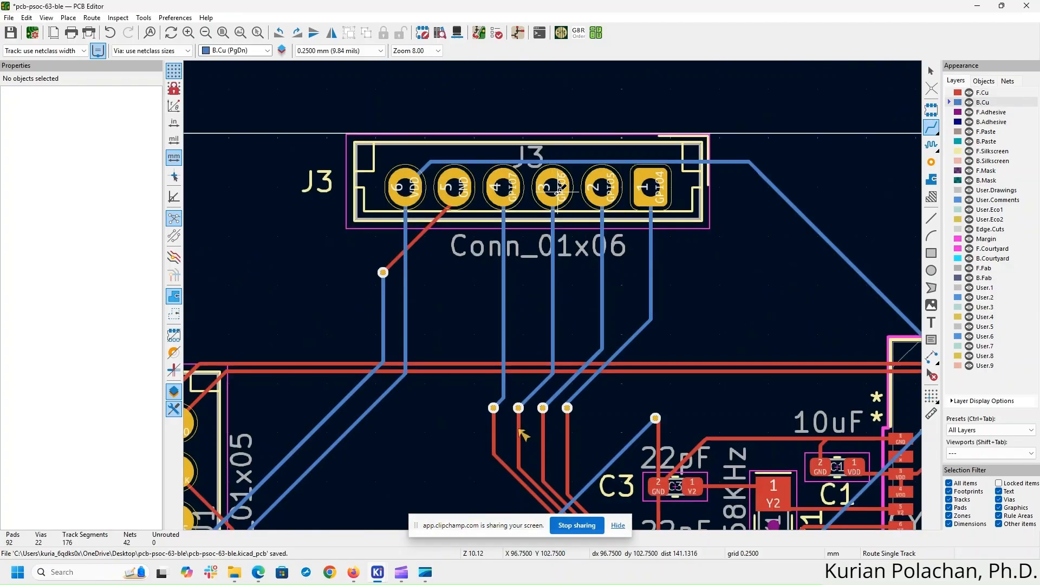
key("Escape")
- Clear markers and rerun DRC, confirming 0 errors, 0 warnings and 0 unconnected items
left_click(496, 32)
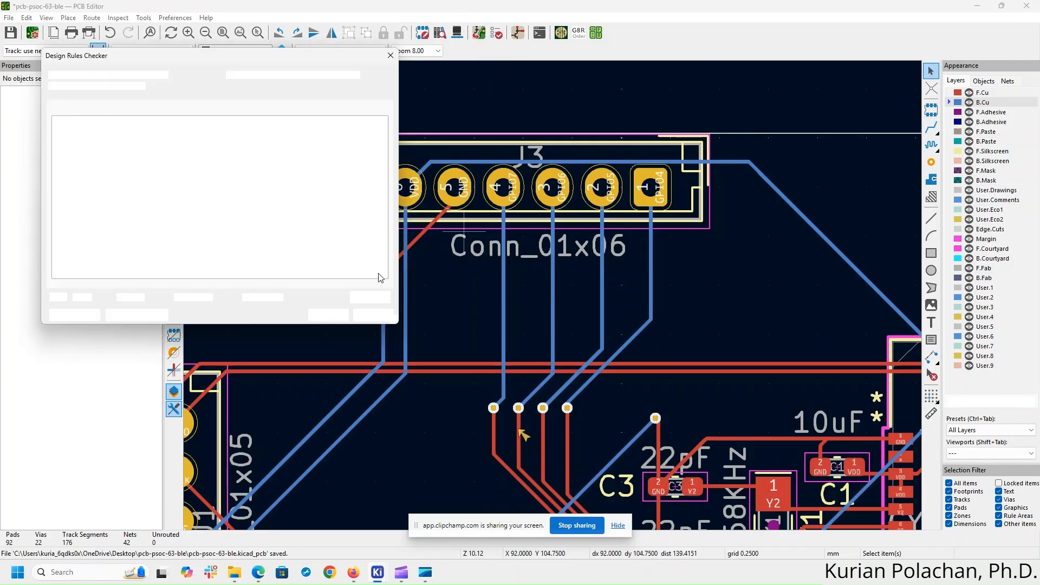
left_click(155, 315)
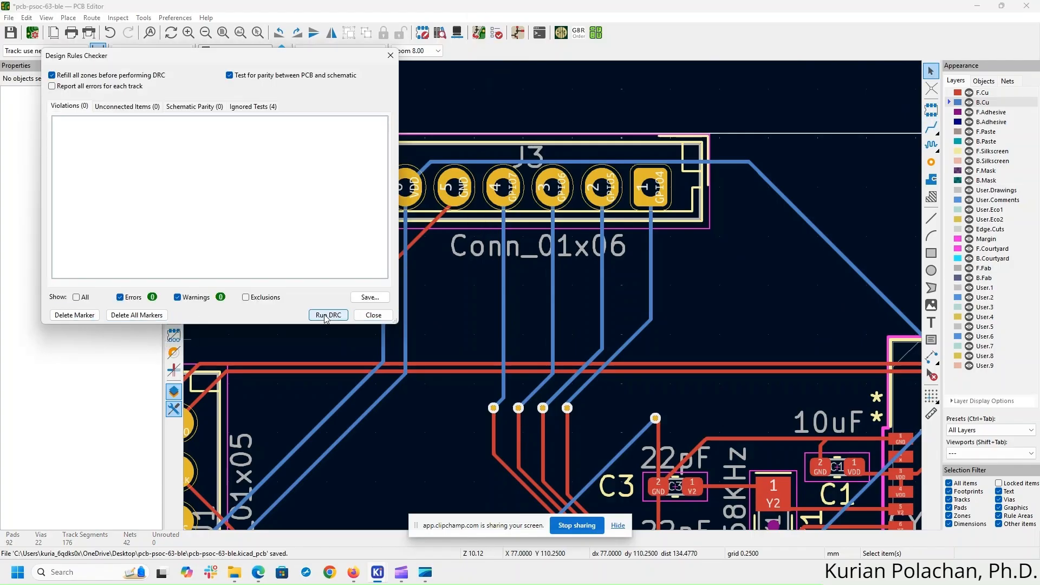
left_click(329, 315)
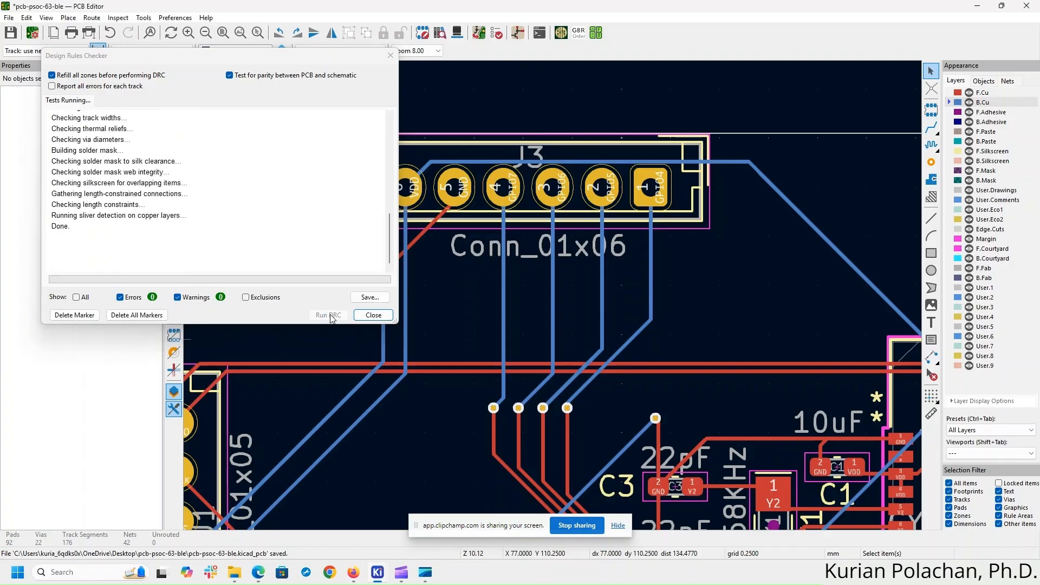
left_click(373, 318)
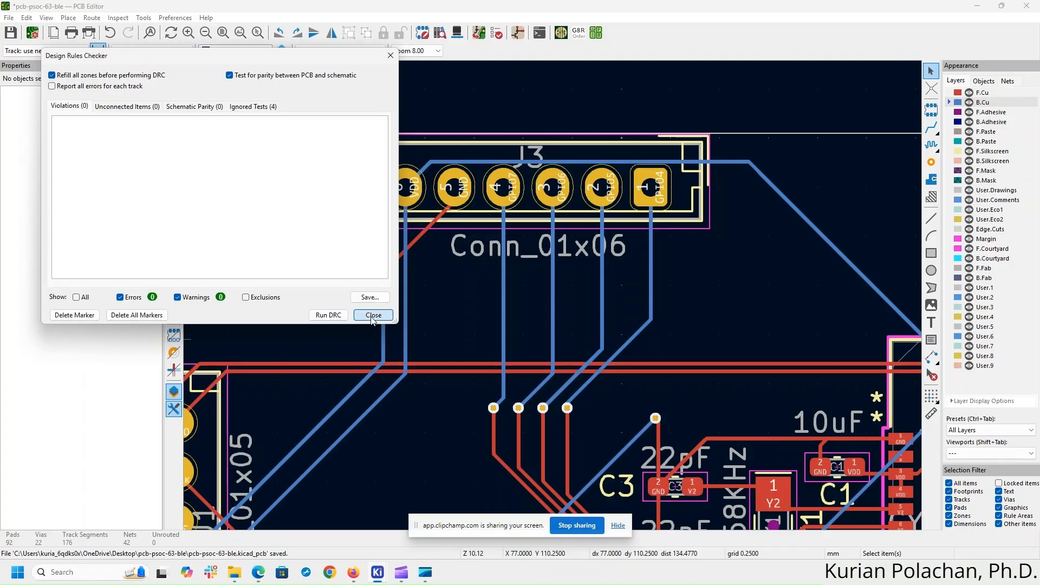
scroll(597, 320, "down", 5)
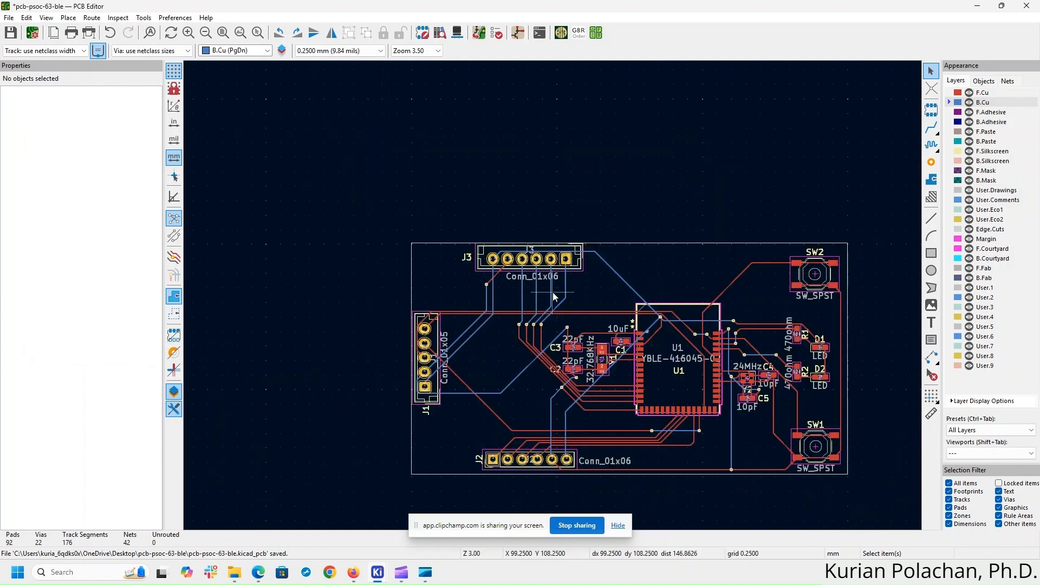
- Select the Edge.Cuts board outline and drag its bottom edge slightly up
middle_click_drag(675, 441, 570, 333)
scroll(505, 382, "up", 5)
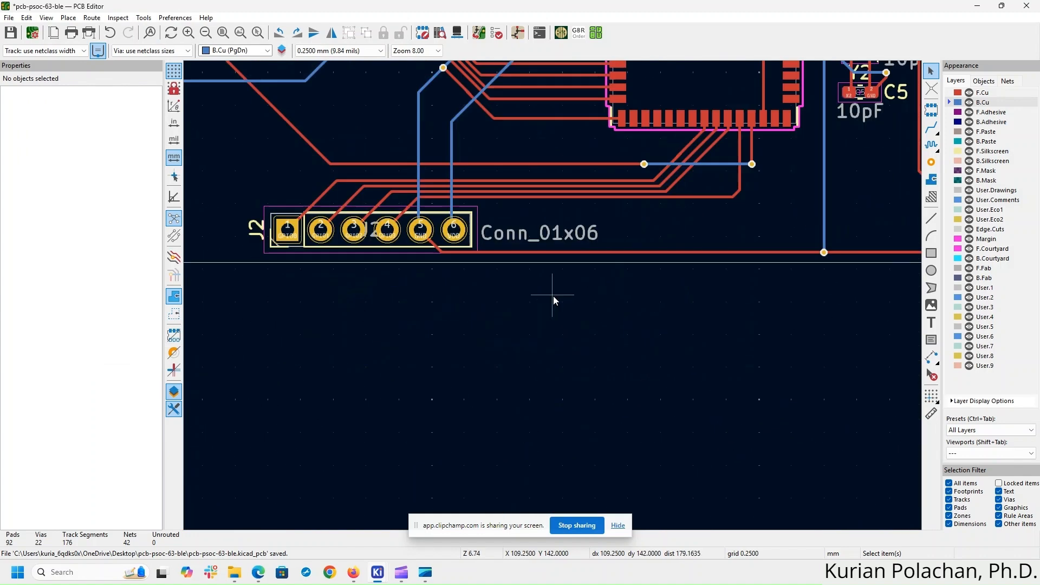
left_click(558, 247)
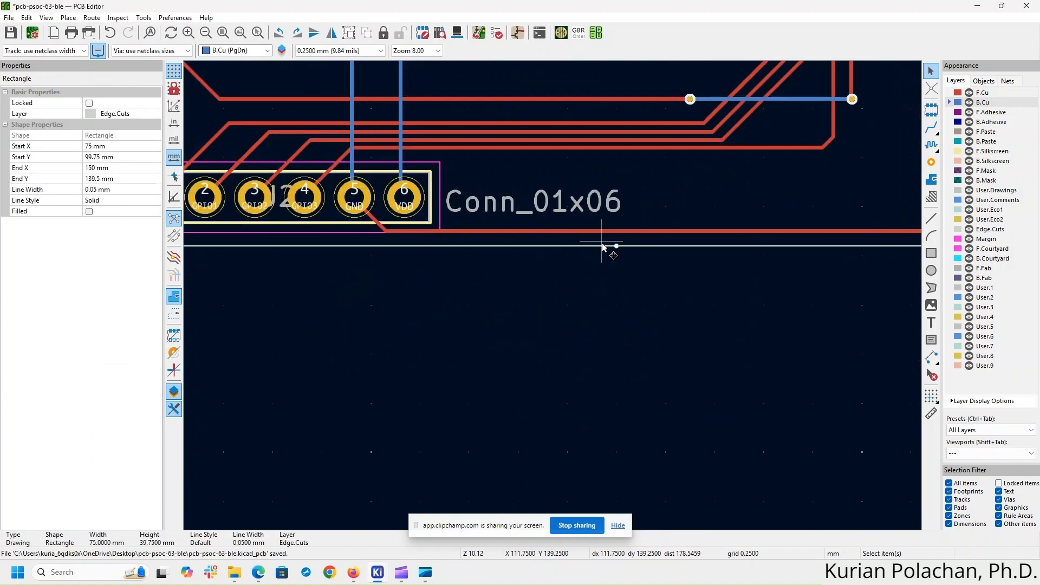
left_click_drag(618, 246, 616, 237)
left_click(596, 290)
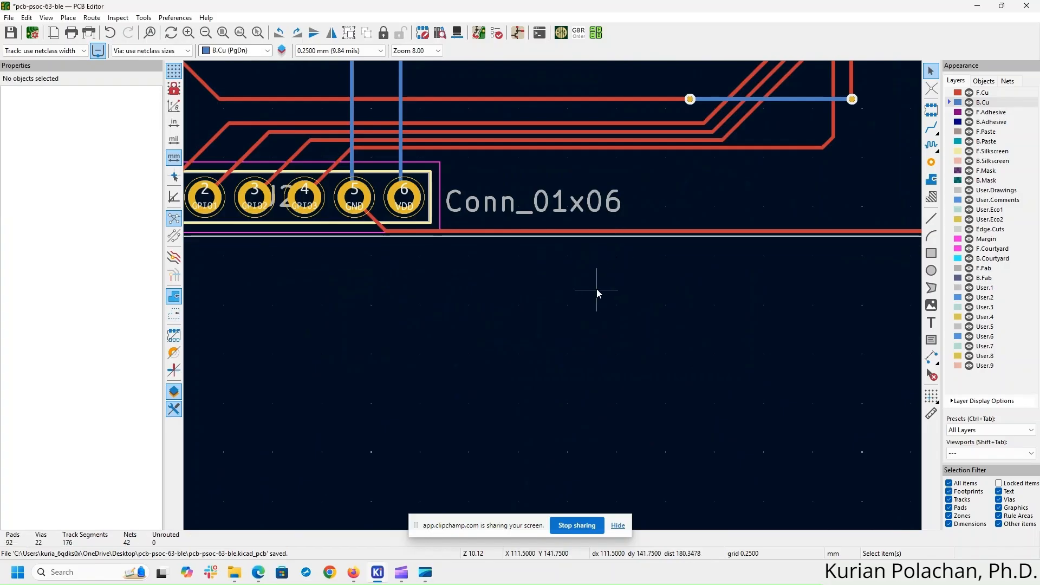
scroll(554, 295, "down", 3)
scroll(555, 303, "down", 3)
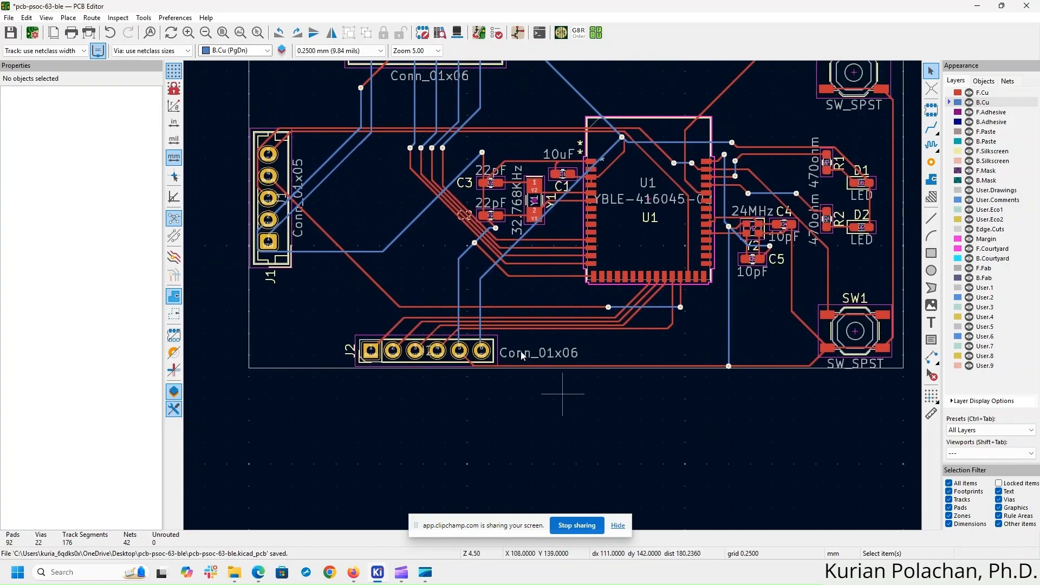
- Run DRC, review the edge clearance errors, and try moving the GND via away from the edge
left_click(498, 36)
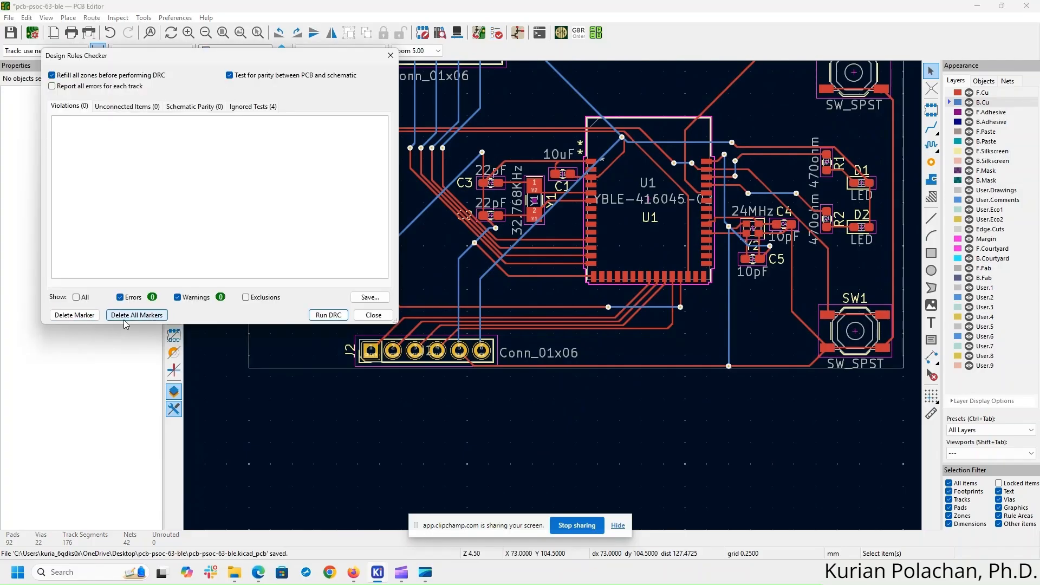
left_click(329, 316)
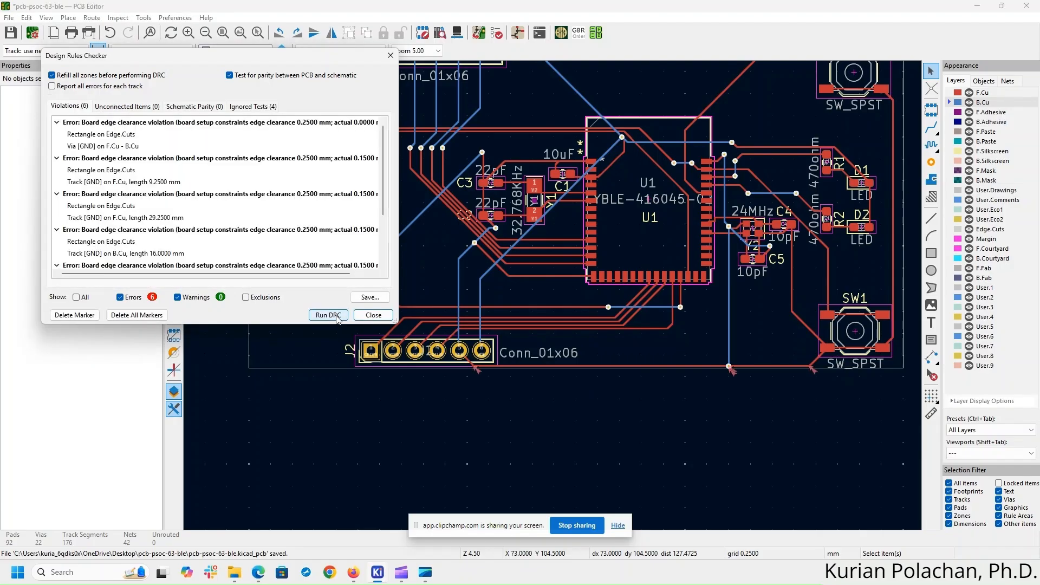
left_click(373, 315)
scroll(554, 295, "up", 5)
middle_click_drag(511, 274, 640, 377)
left_click(420, 318)
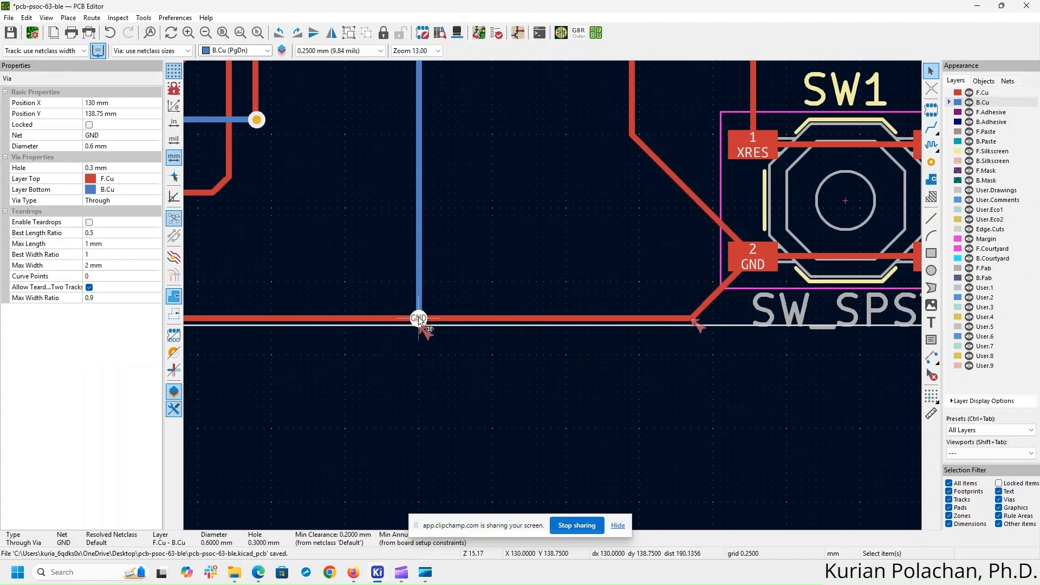
left_click_drag(420, 318, 422, 288)
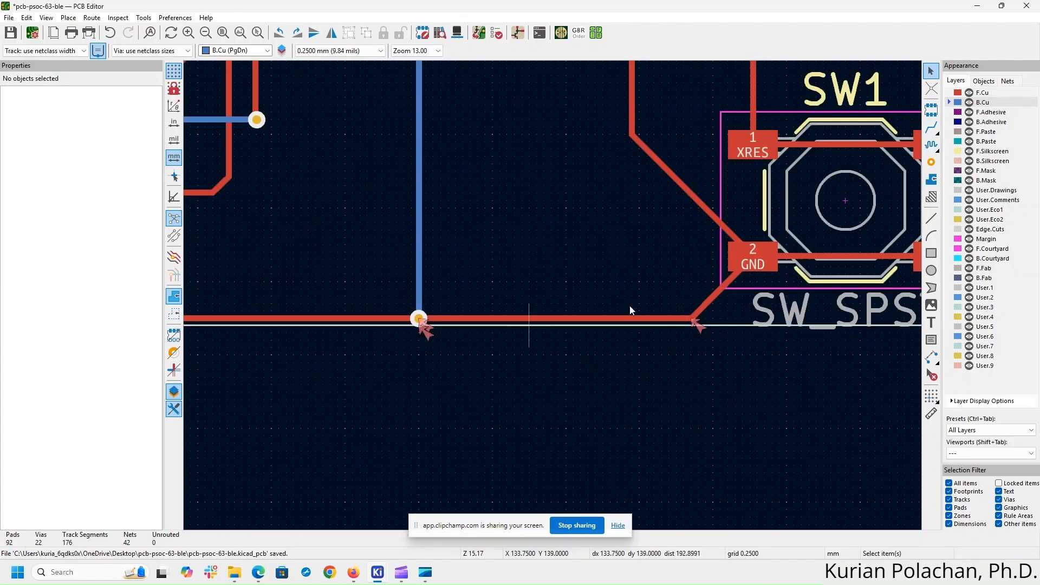
left_click(421, 321)
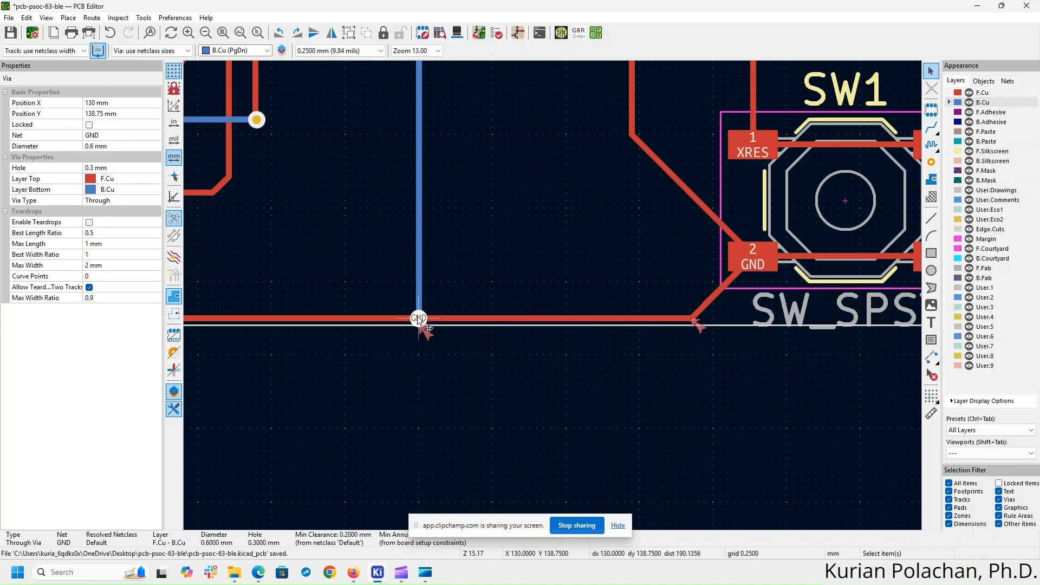
left_click_drag(422, 322, 431, 288)
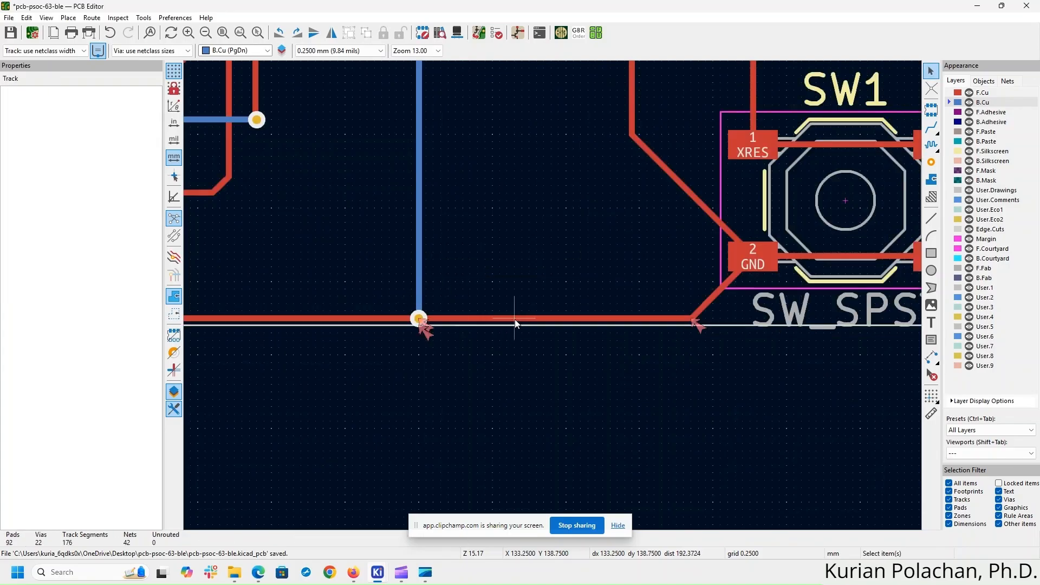
- Try moving the horizontal GND track along the edge near connector J2 upward
left_click(515, 321)
key("d")
key("Escape")
middle_click_drag(555, 390, 765, 406)
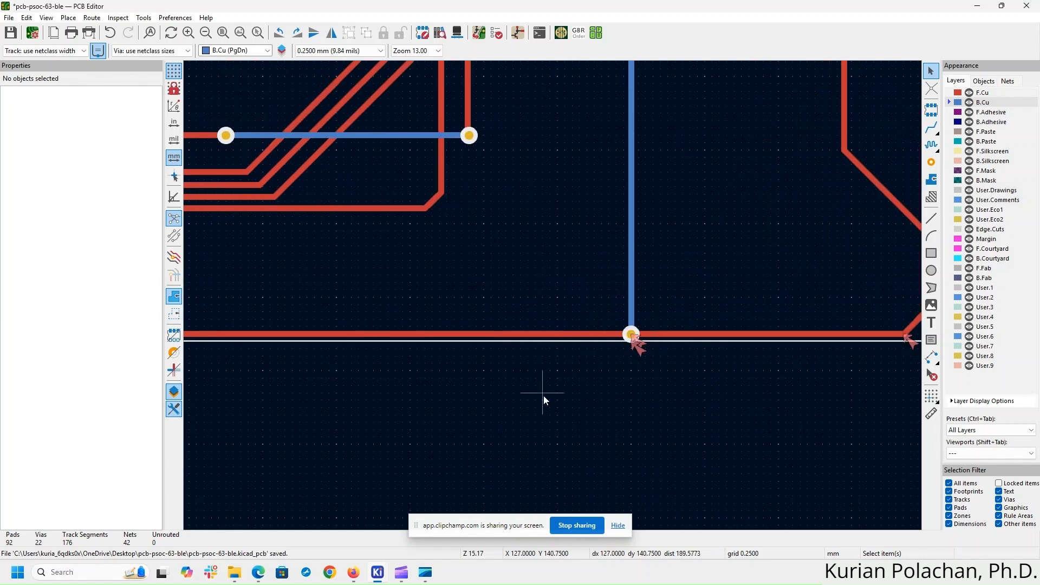
scroll(488, 296, "down", 2)
middle_click_drag(488, 296, 711, 347)
scroll(293, 332, "up", 4)
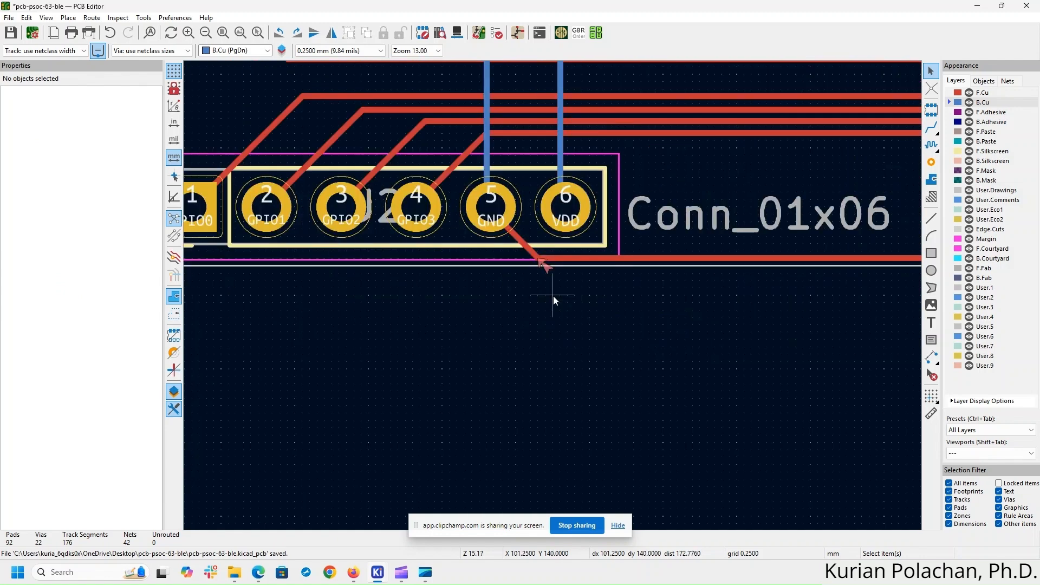
left_click(698, 240)
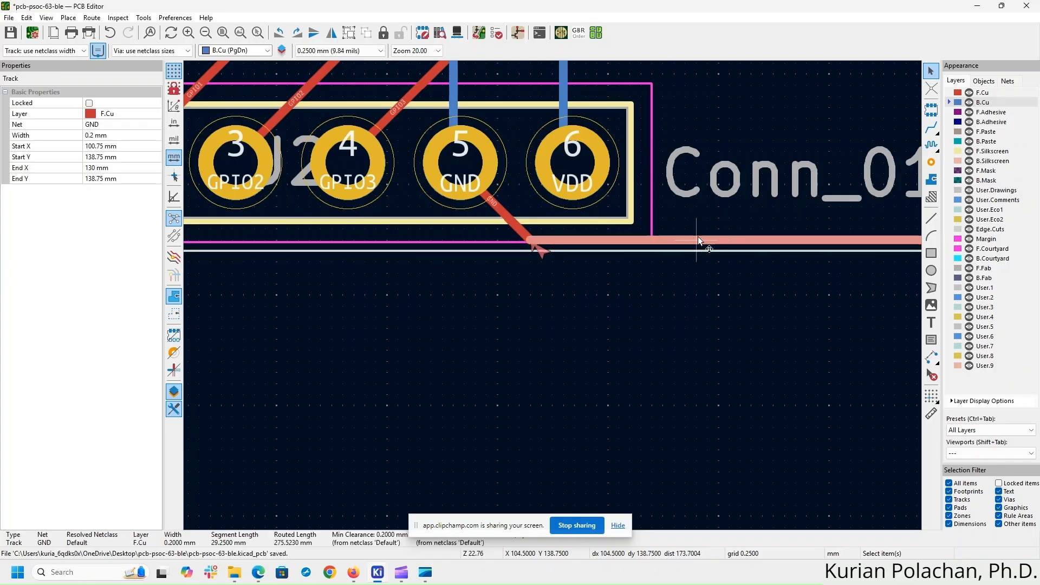
left_click_drag(707, 239, 705, 217)
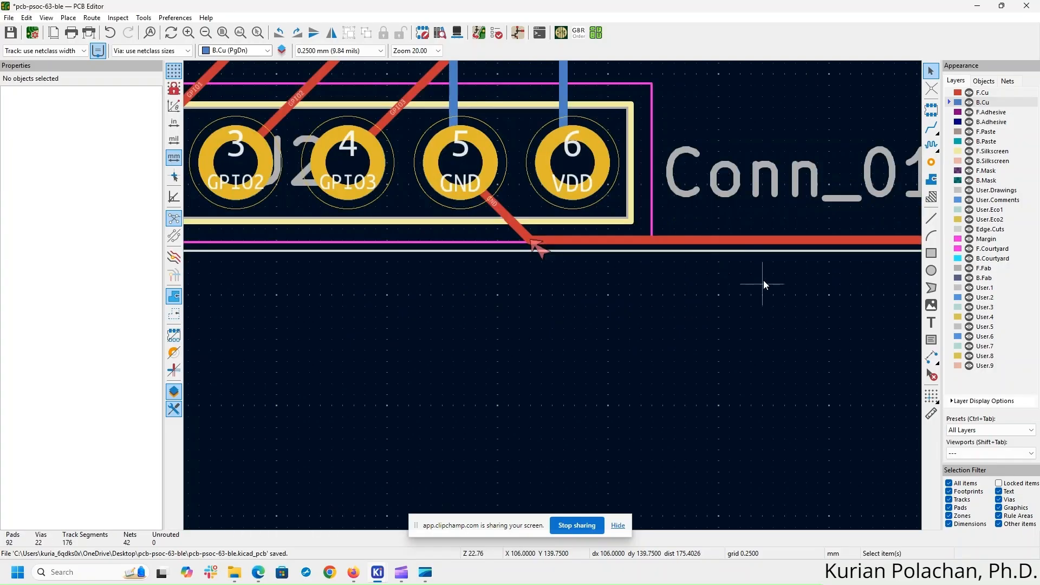
left_click(577, 239)
- Drag the board outline's bottom edge down to Y 139.25 mm, clear of the GND track
left_click(580, 253)
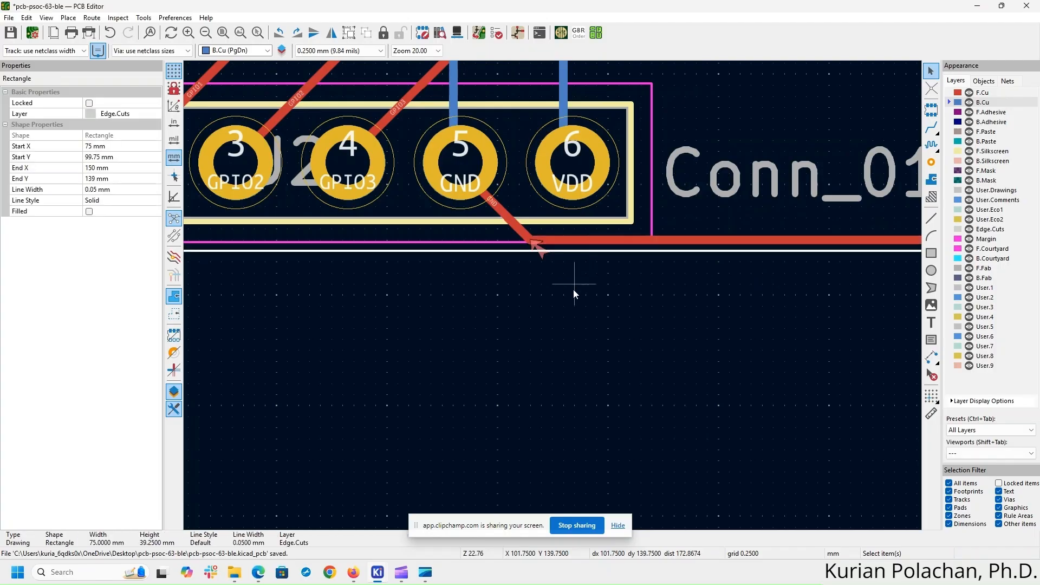
middle_click_drag(573, 290, 468, 299)
scroll(729, 296, "down", 2)
left_click(650, 300)
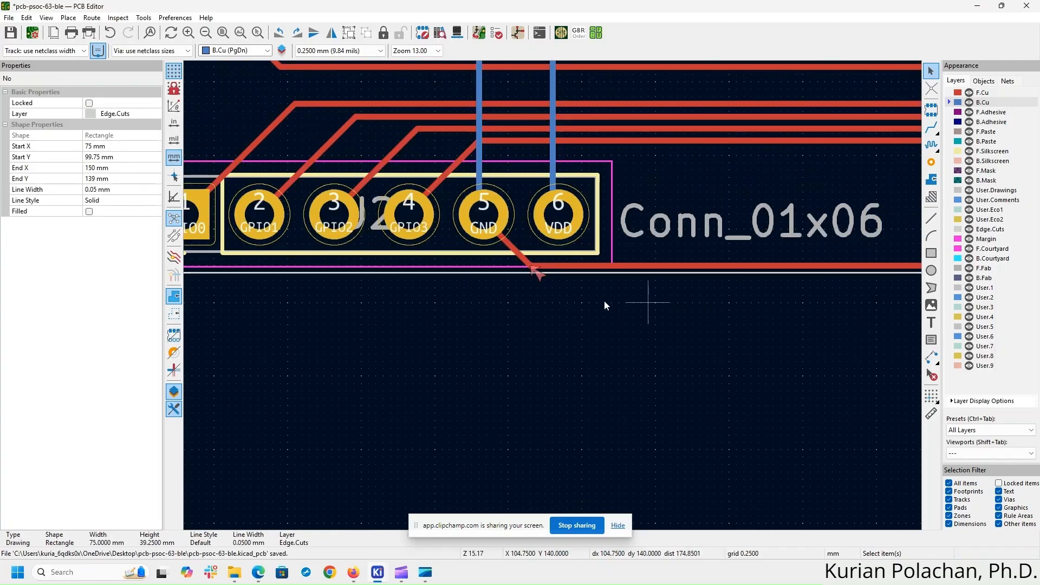
left_click(516, 275)
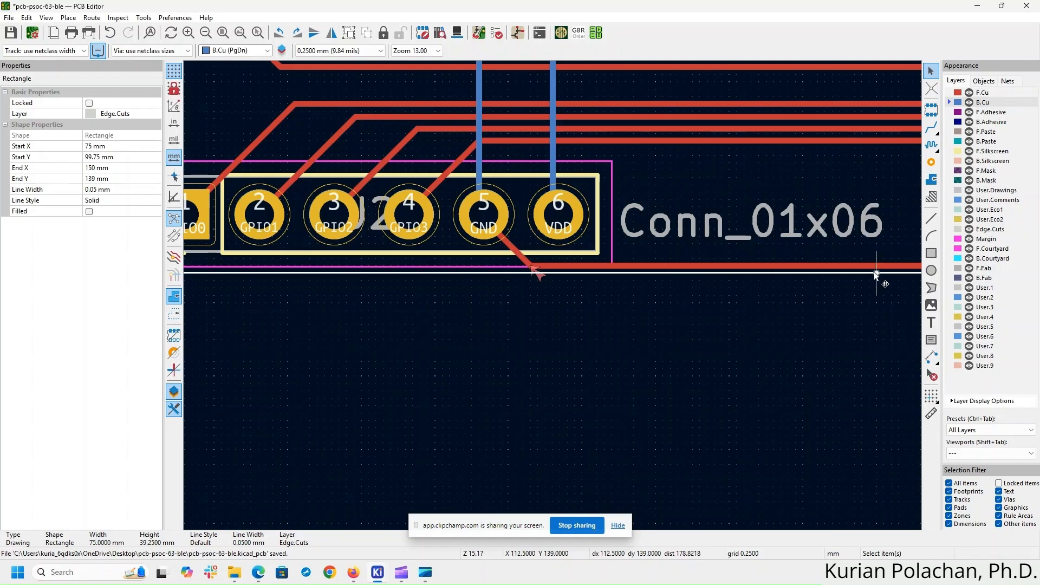
left_click_drag(877, 275, 875, 282)
left_click(861, 303)
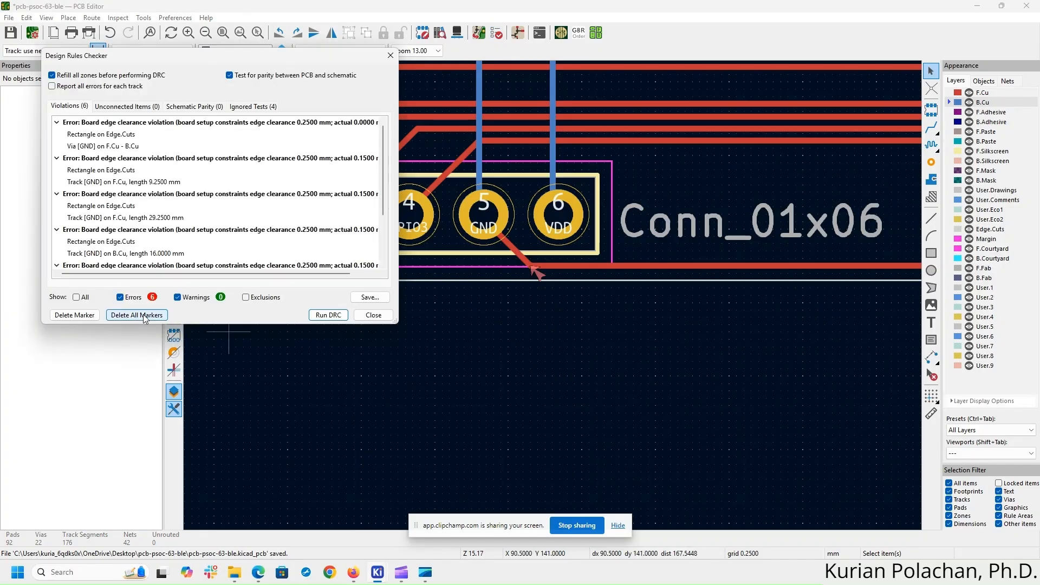
- Delete all markers, rerun DRC on the adjusted outline, close the checker, and save the board
left_click(114, 317)
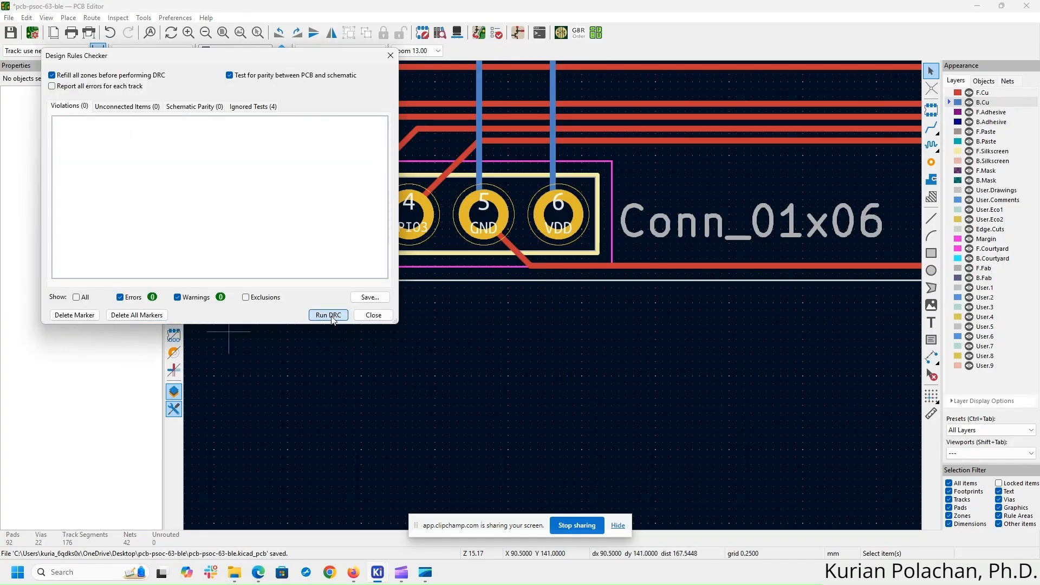
left_click(332, 317)
left_click(328, 315)
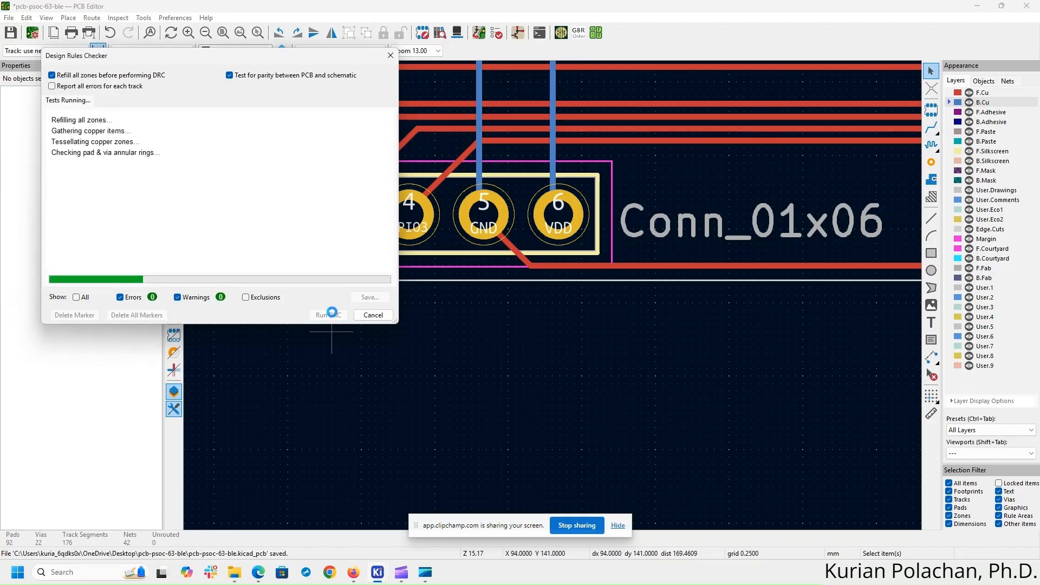
left_click(365, 315)
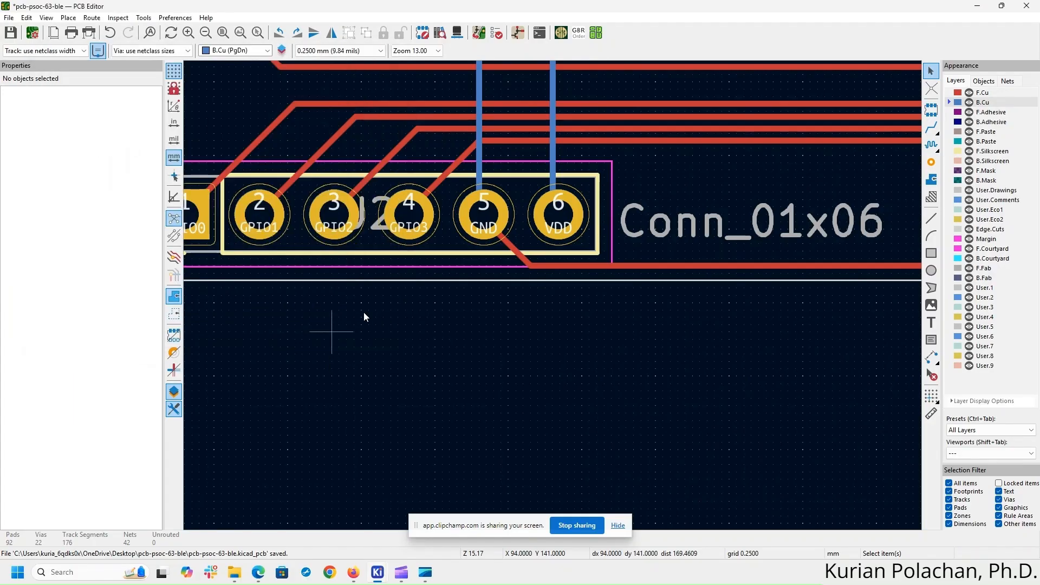
scroll(548, 301, "down", 5)
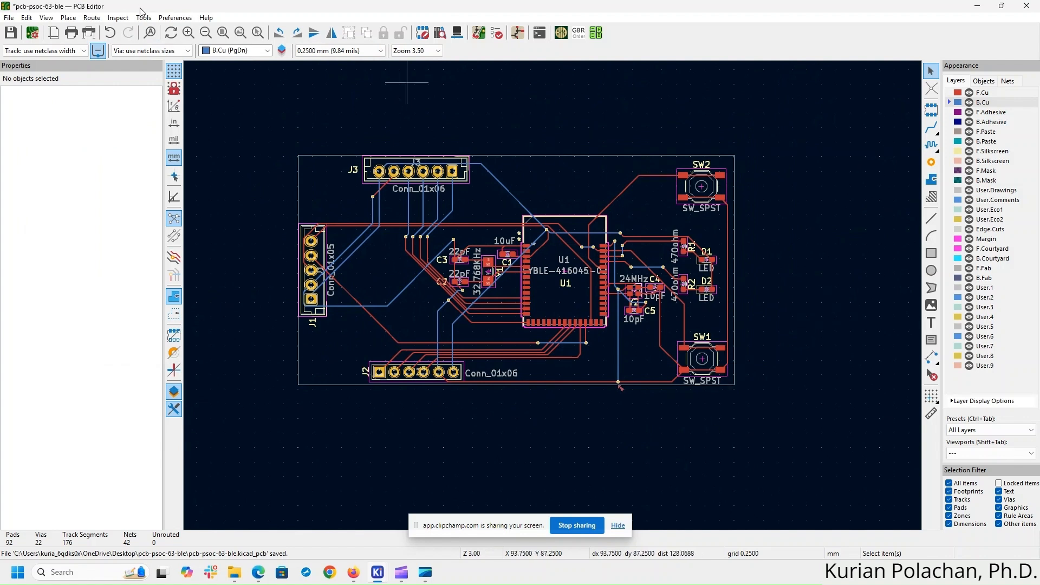
scroll(551, 291, "up", 2)
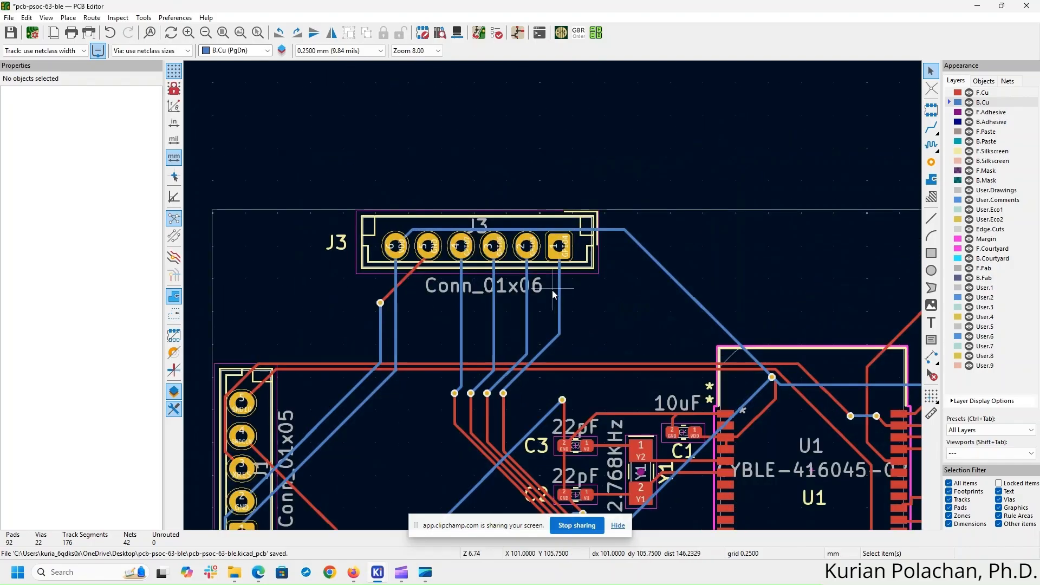
scroll(553, 297, "down", 2)
middle_click_drag(579, 296, 431, 116)
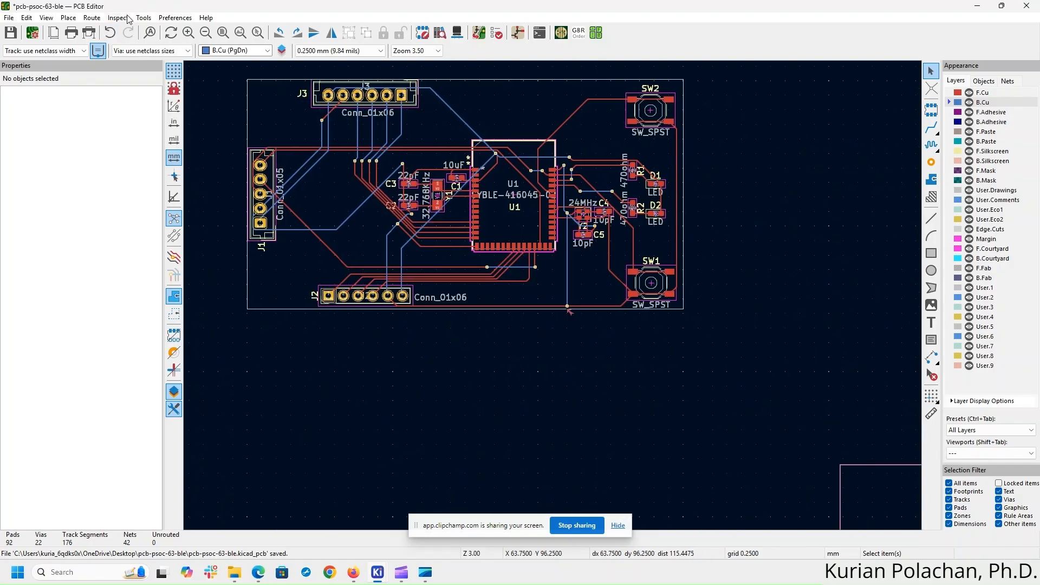
left_click(45, 18)
key("ctrl+s")
key("alt+3")
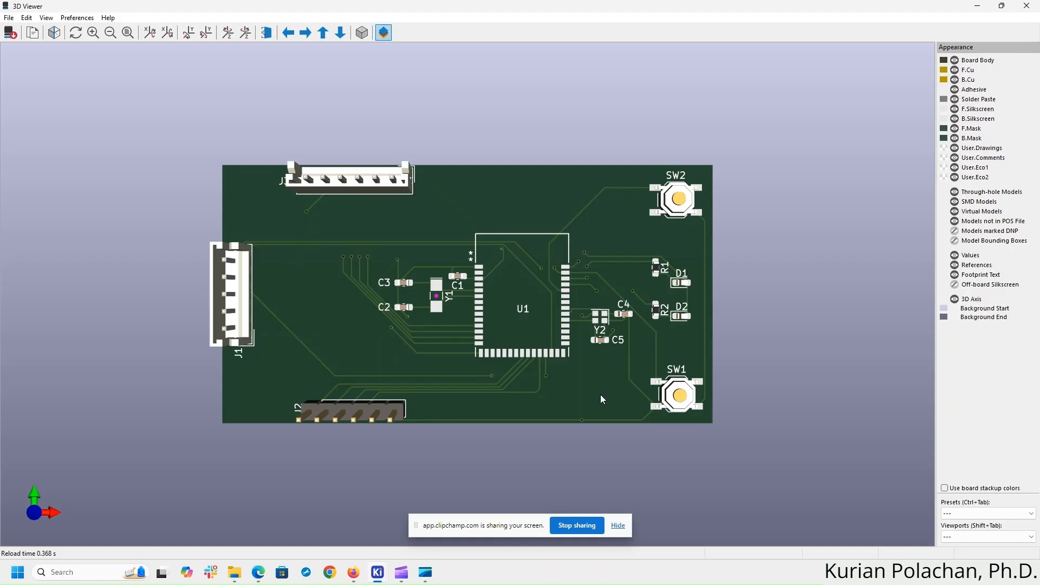
scroll(535, 384, "up", 3)
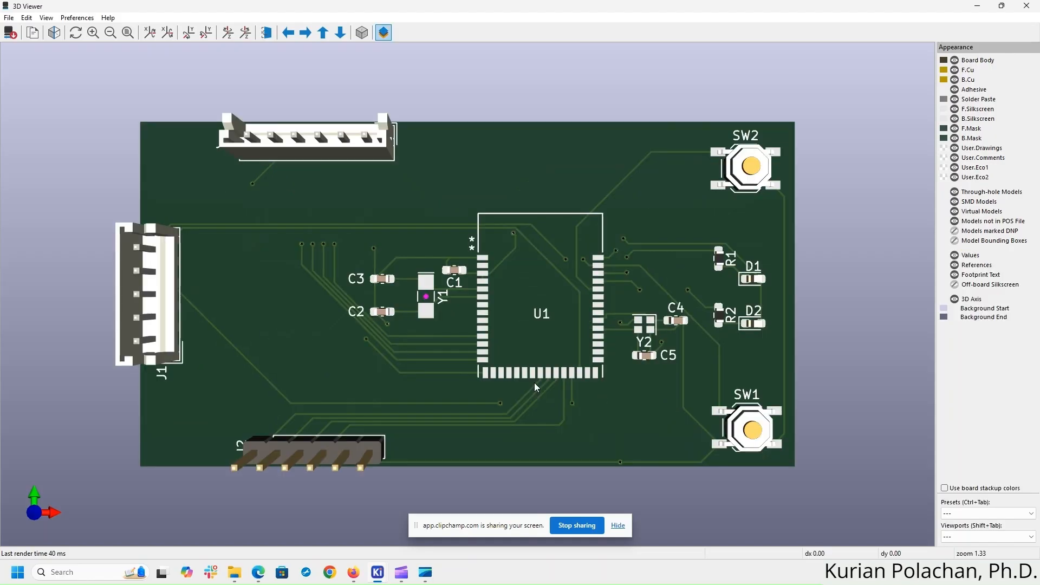
scroll(534, 384, "down", 2)
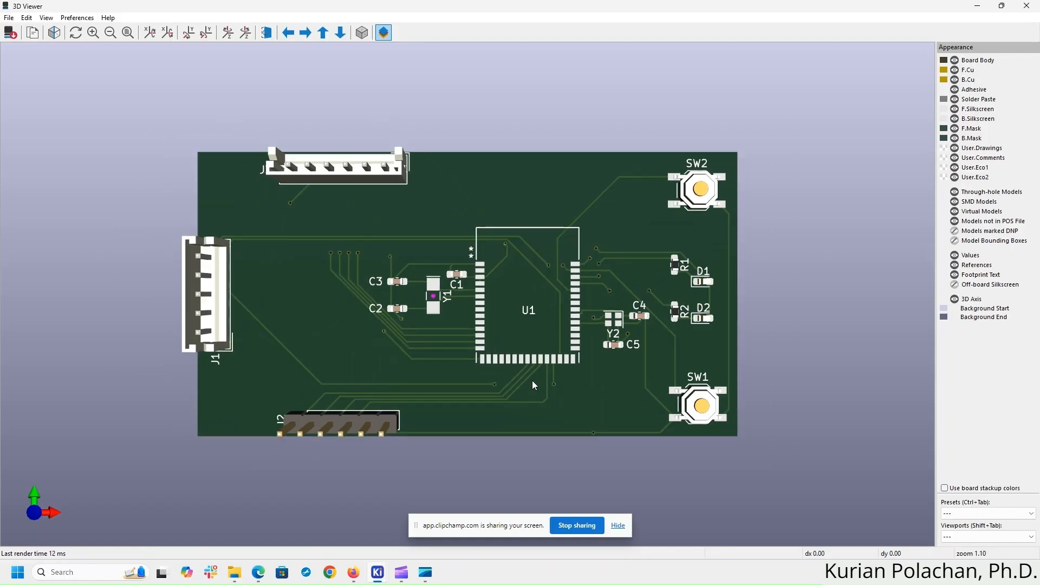
left_click(1027, 5)
scroll(791, 309, "up", 1)
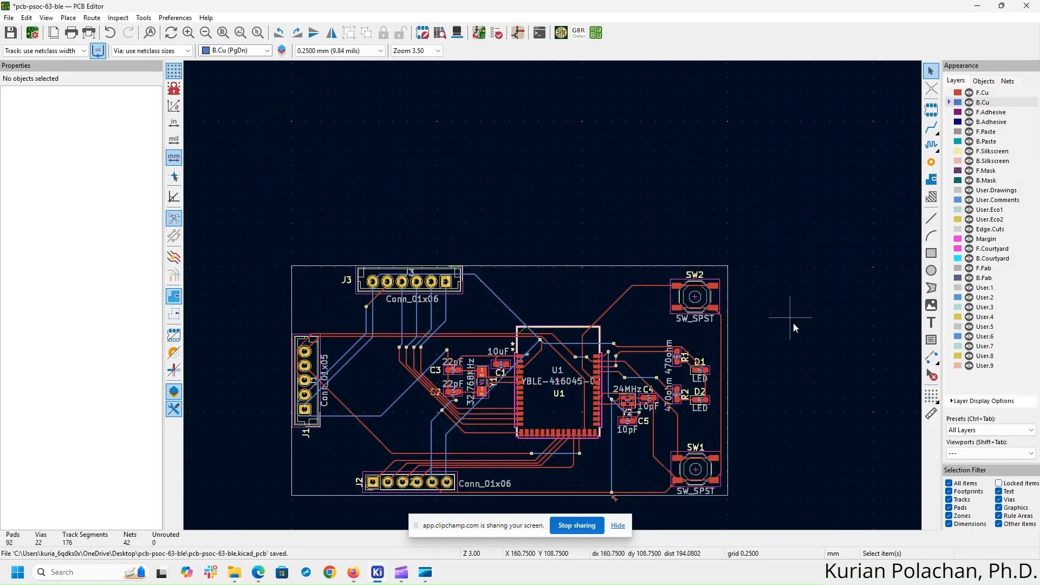
- Bring the whole board into view, then stop screen sharing
scroll(791, 309, "down", 1)
scroll(564, 432, "up", 2)
middle_click_drag(580, 290, 585, 449)
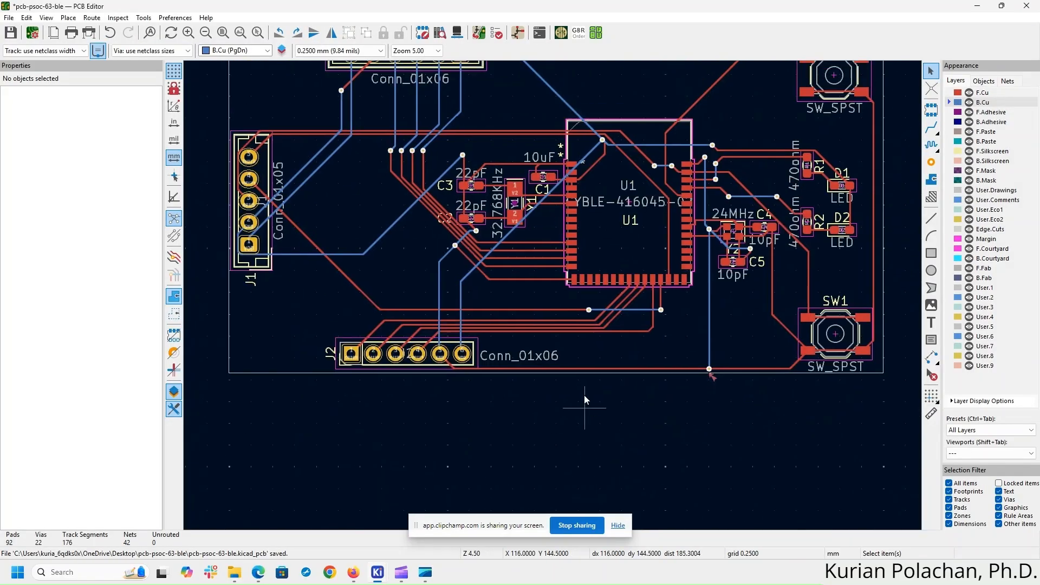
middle_click_drag(600, 362, 602, 429)
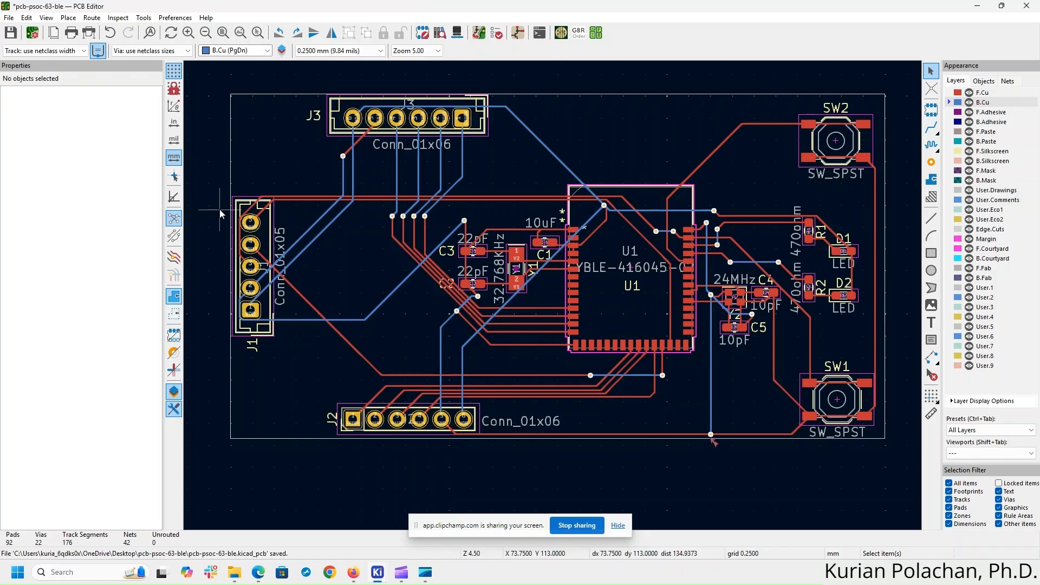
left_click(576, 525)
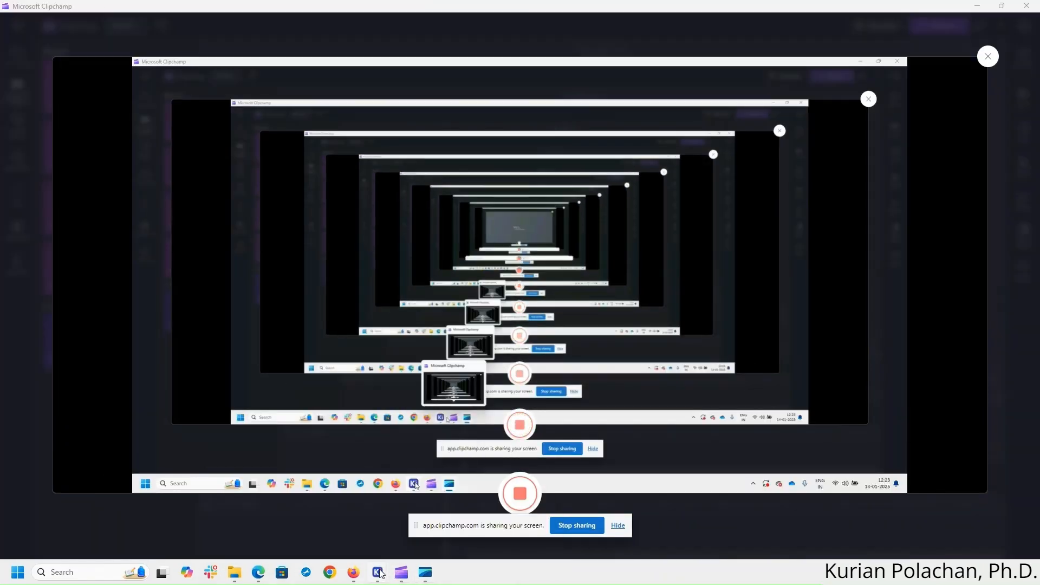
- Bring the KiCad PCB Editor back to the front from its taskbar preview thumbnail
mouse_move(378, 572)
left_click(463, 509)
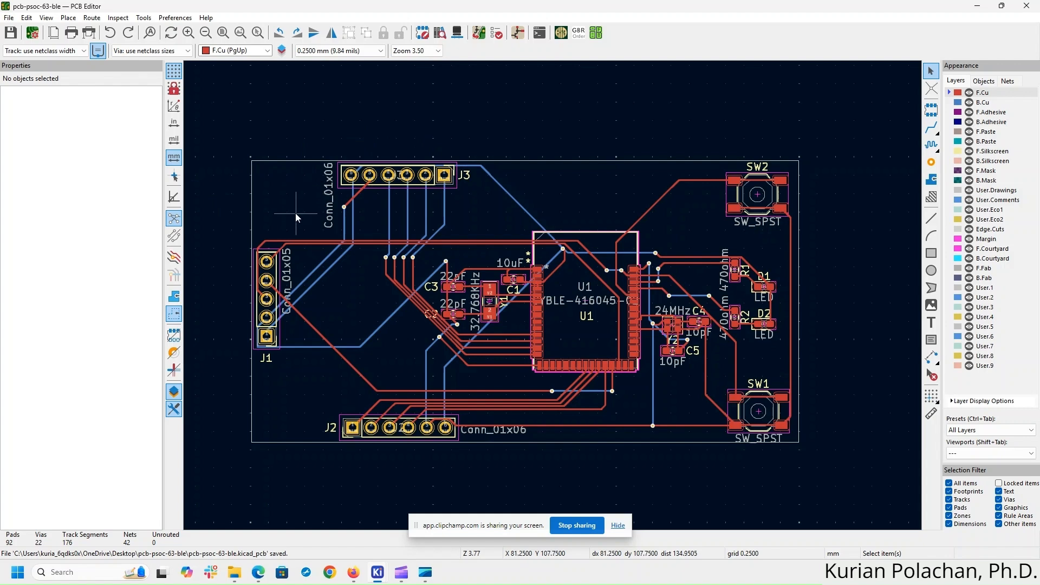
- Update the PCB from the schematic and rerun DRC, confirming 0 errors and 0 warnings
middle_click_drag(590, 190, 591, 156)
left_click(487, 33)
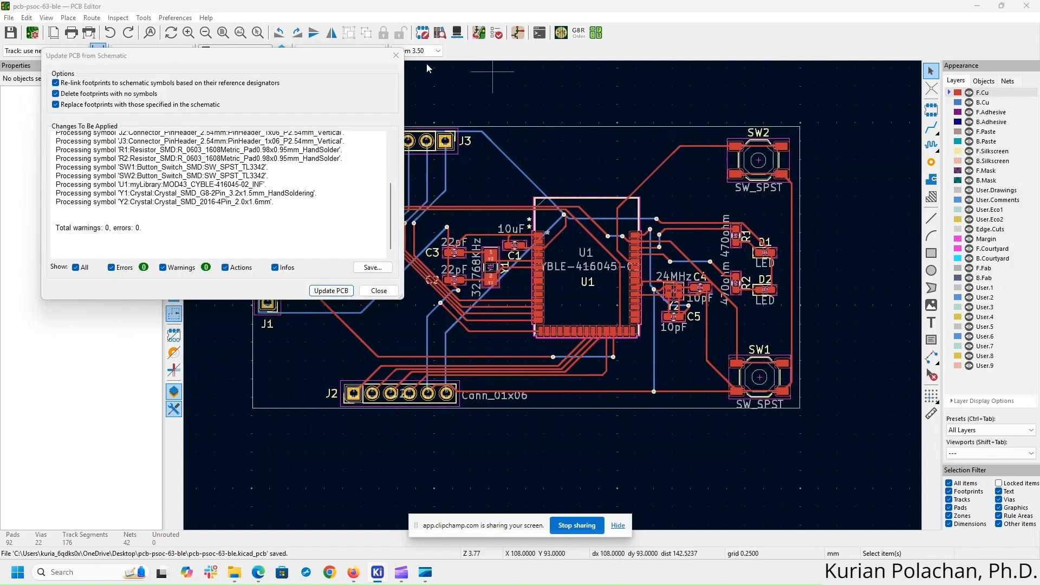
key("Escape")
left_click(495, 33)
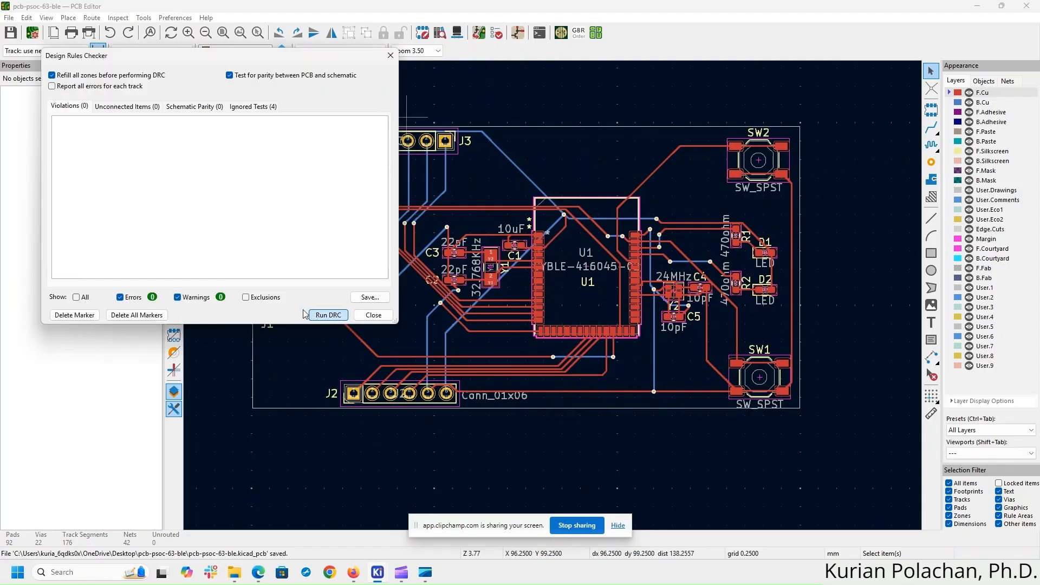
left_click(328, 315)
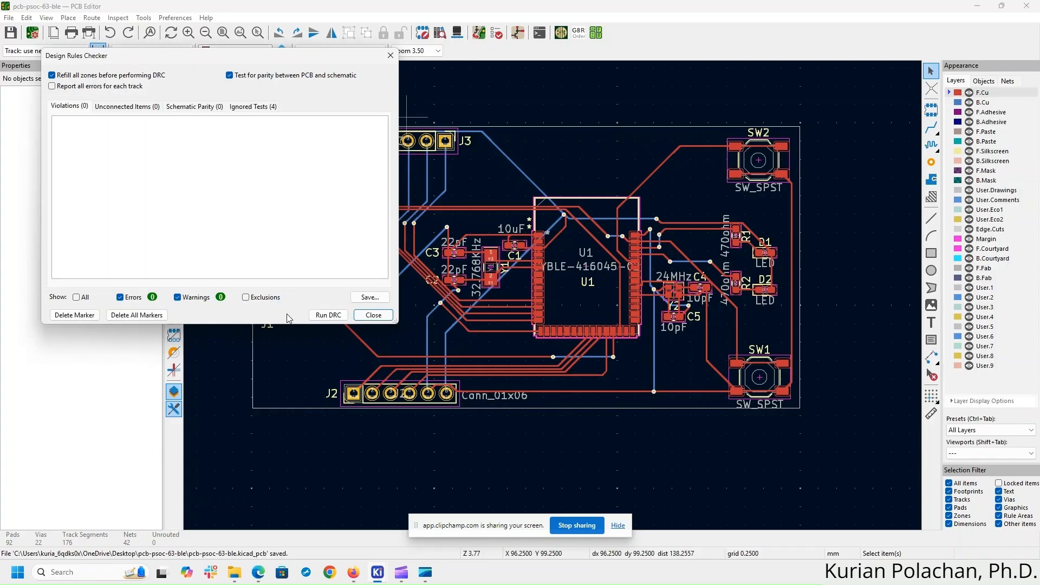
left_click(373, 315)
middle_click_drag(838, 272, 871, 241)
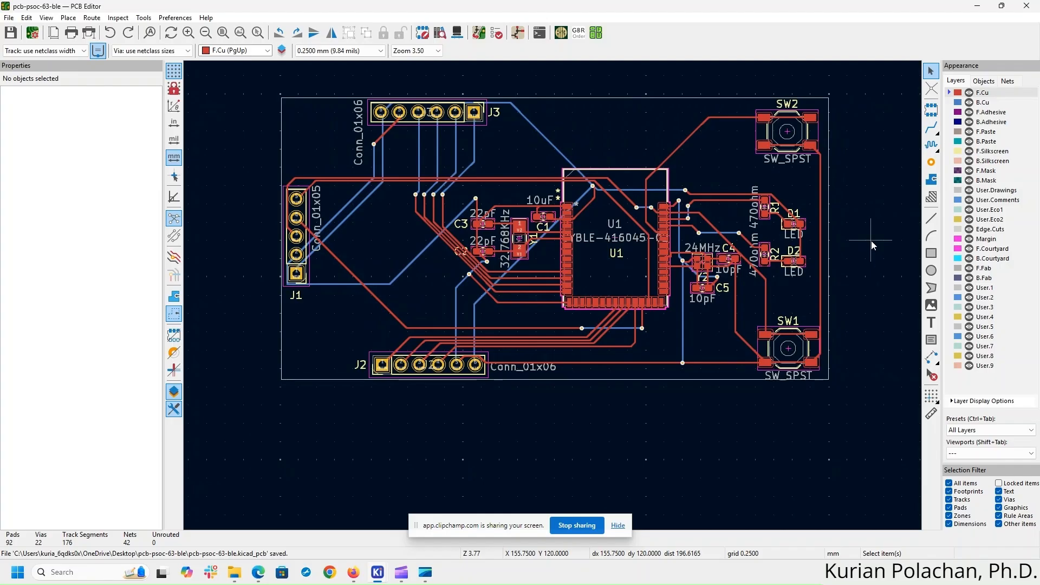
- Start a copper zone at the board's top-left on net GND, layers F.Cu and B.Cu, named z1
left_click(931, 179)
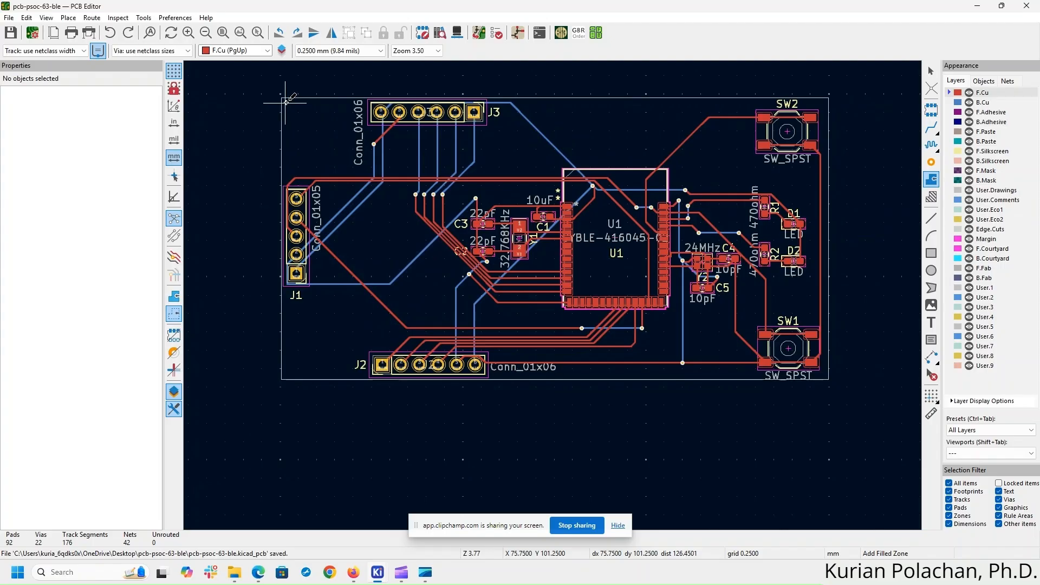
left_click(563, 102)
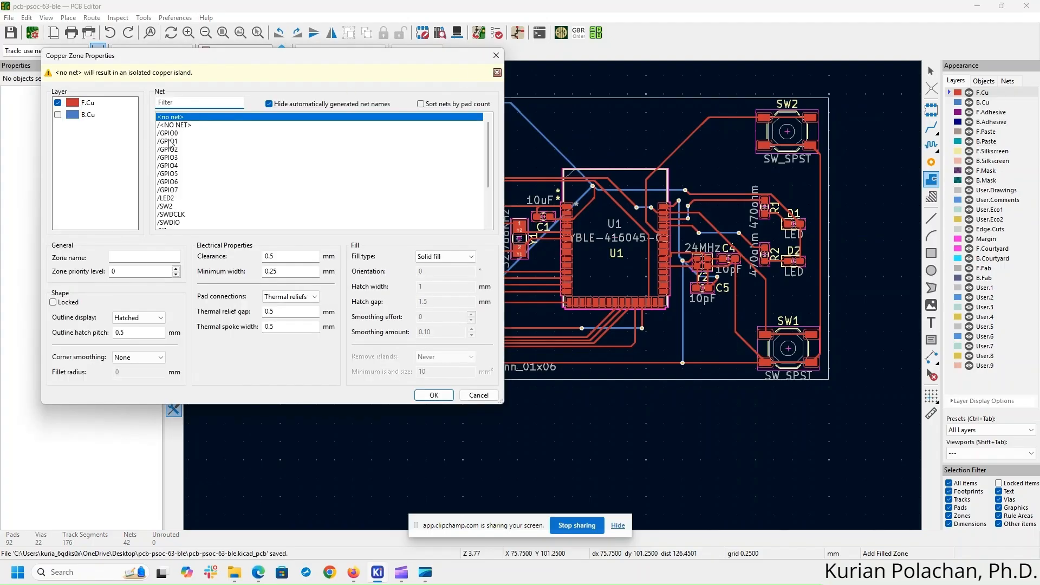
scroll(171, 162, "down", 3)
left_click(172, 215)
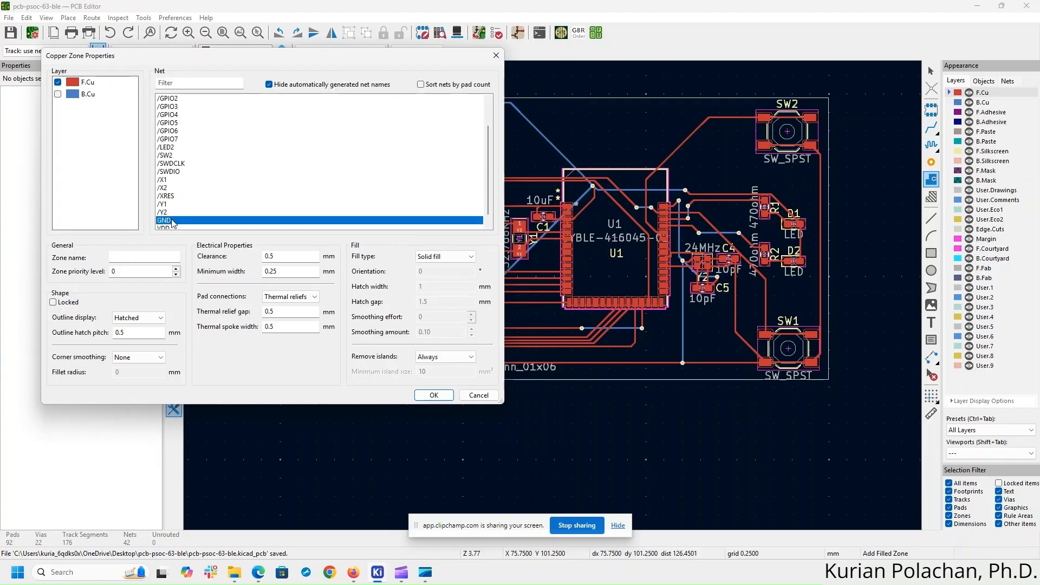
left_click(58, 94)
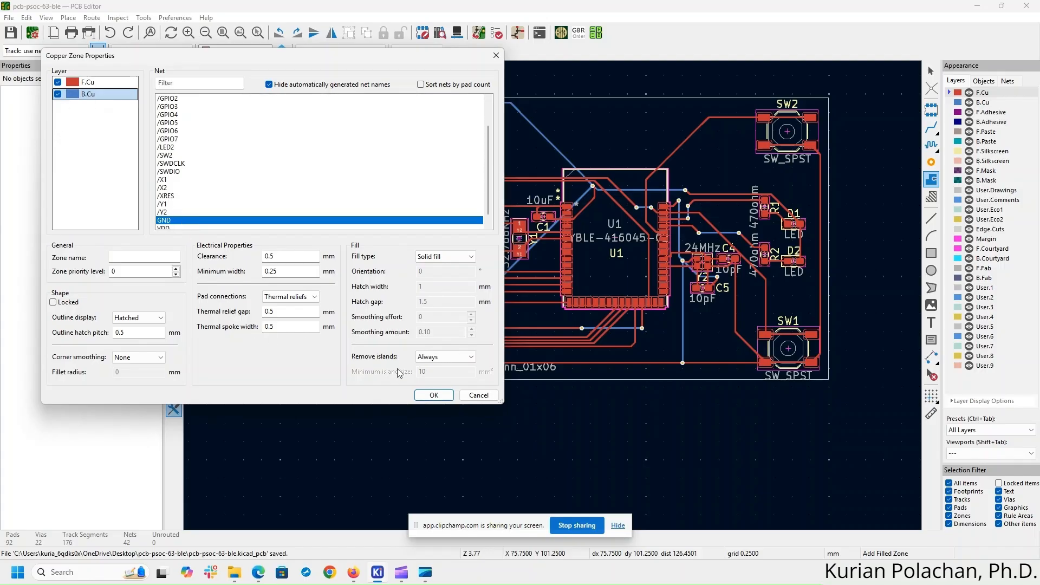
left_click(440, 399)
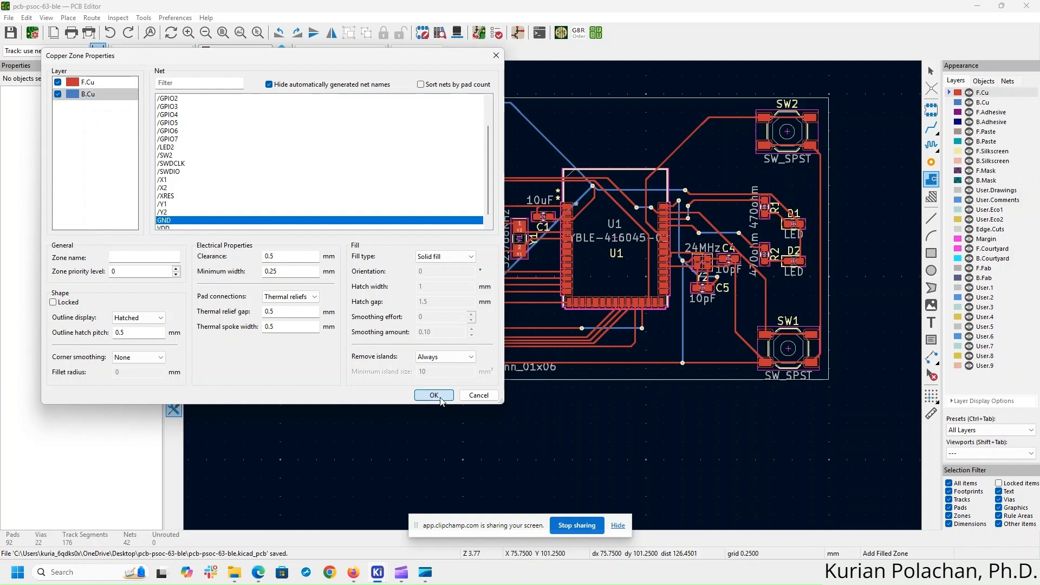
left_click(137, 258)
type("z1")
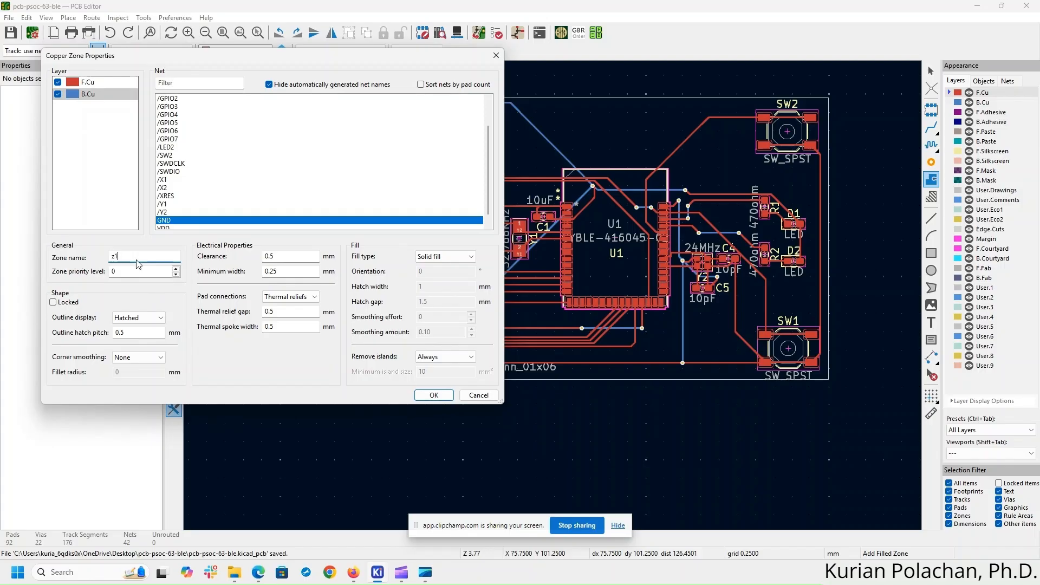
left_click(450, 395)
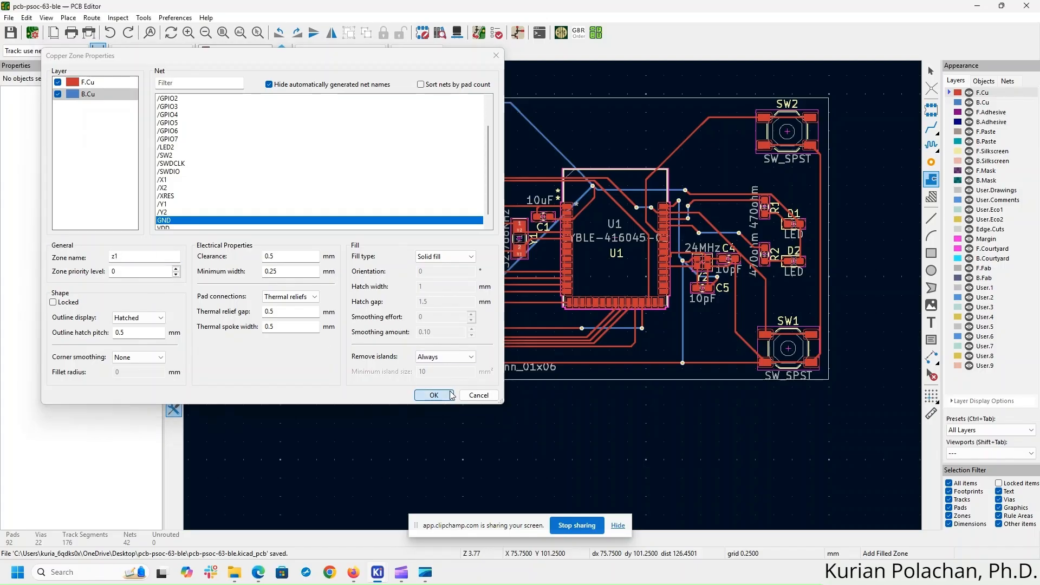
- Trace the zone around the board's remaining corners, close the outline, and fill all zones
left_click(826, 100)
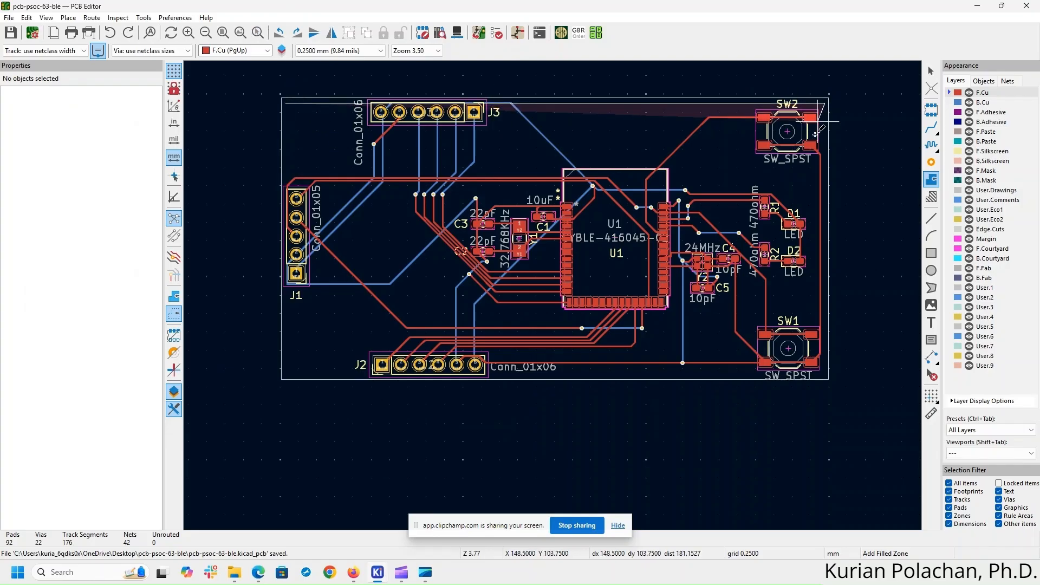
left_click(826, 374)
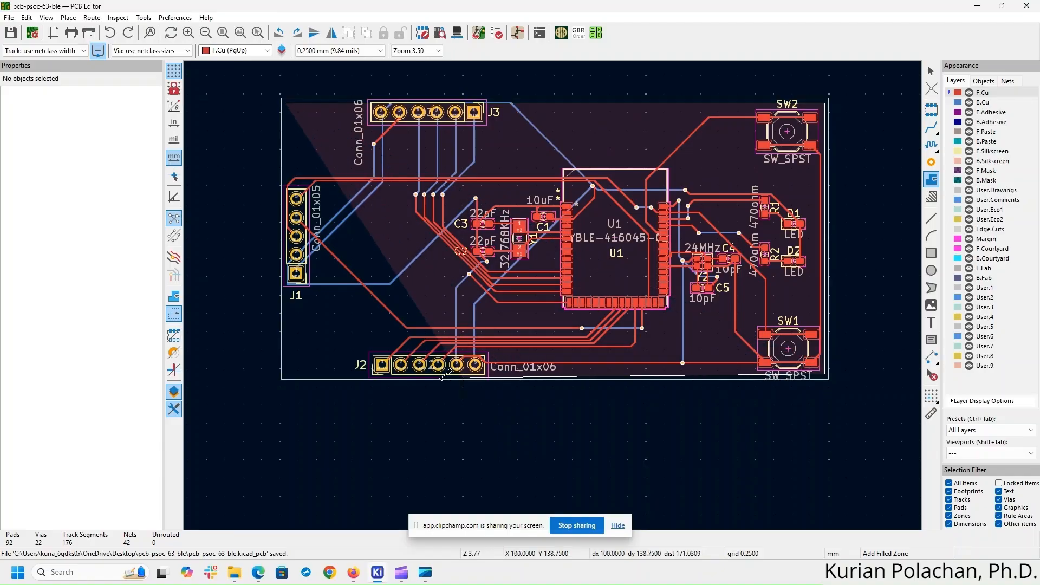
left_click(285, 375)
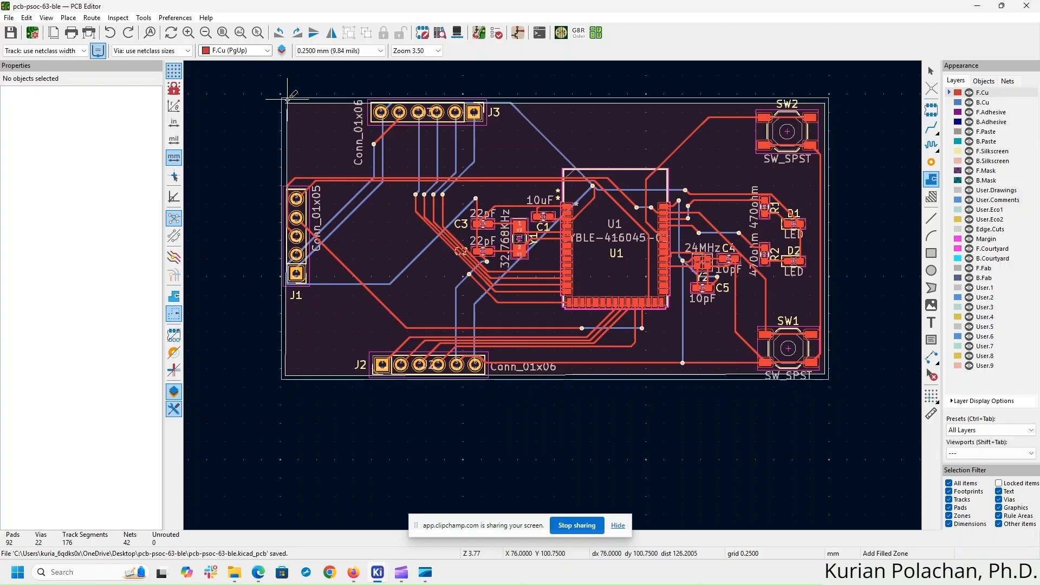
scroll(288, 100, "up", 3)
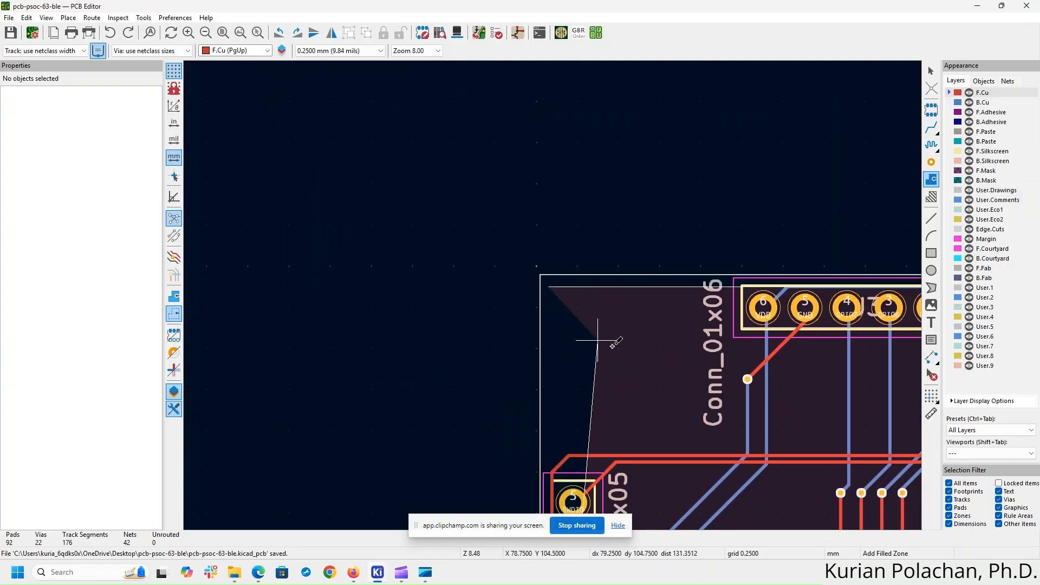
double_click(548, 287)
scroll(577, 302, "down", 3)
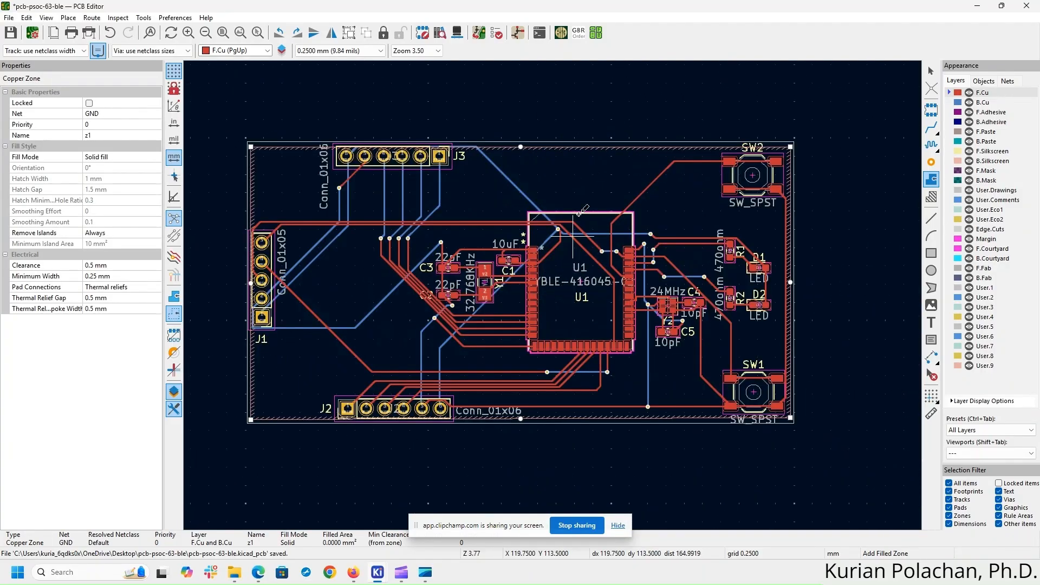
right_click(596, 166)
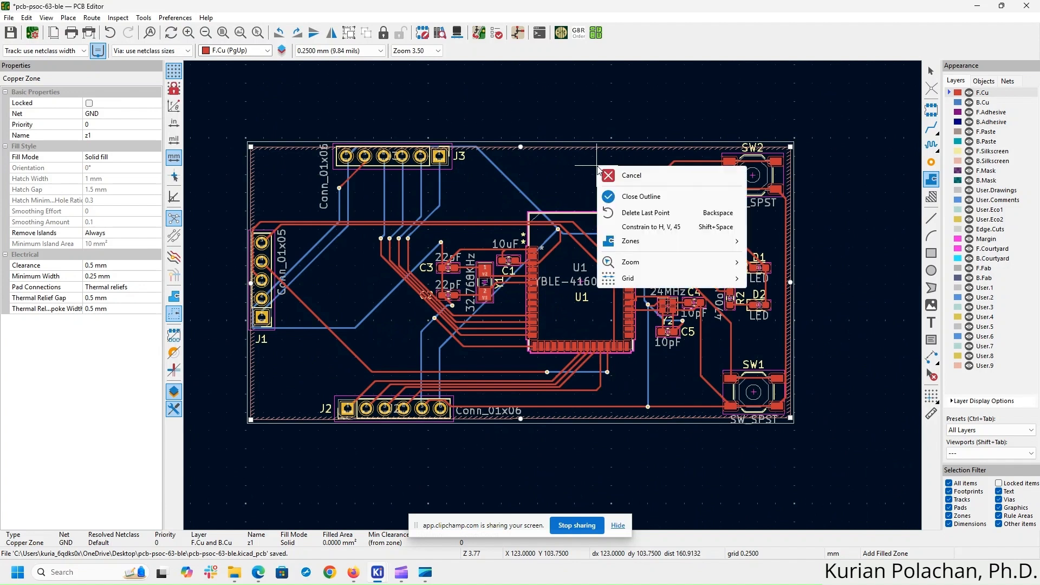
mouse_move(654, 244)
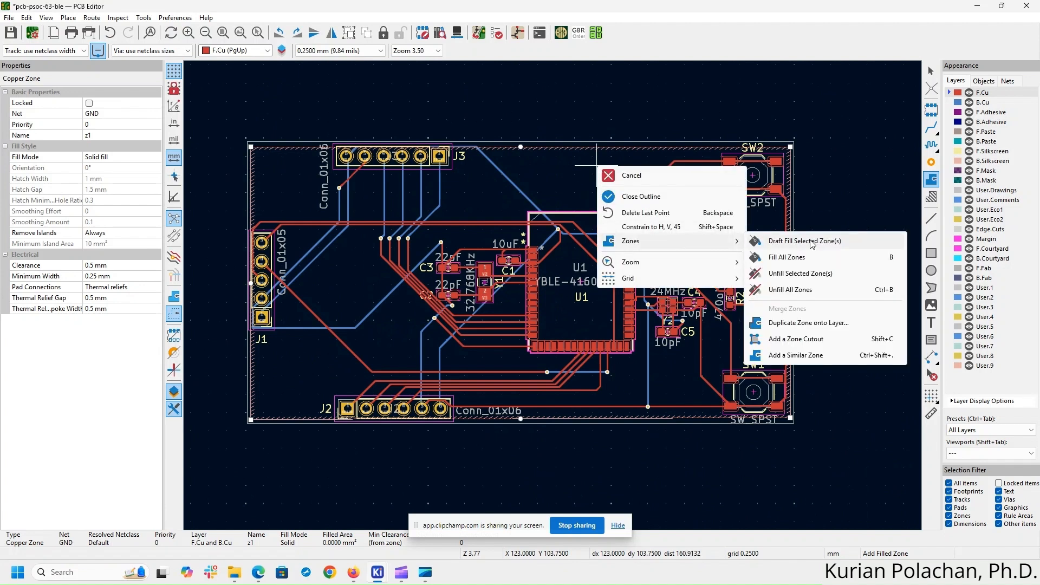
left_click(814, 257)
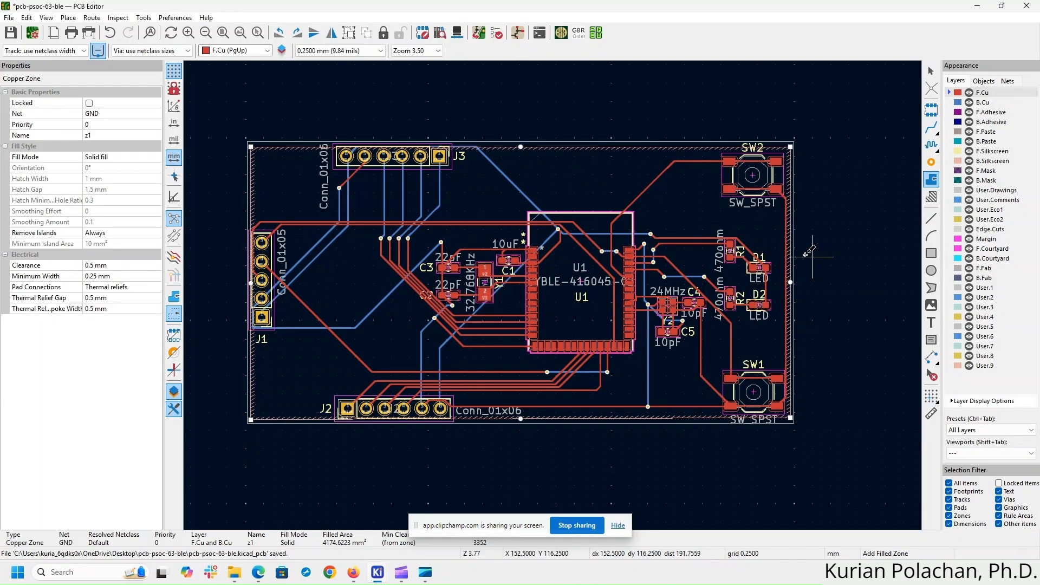
left_click(497, 34)
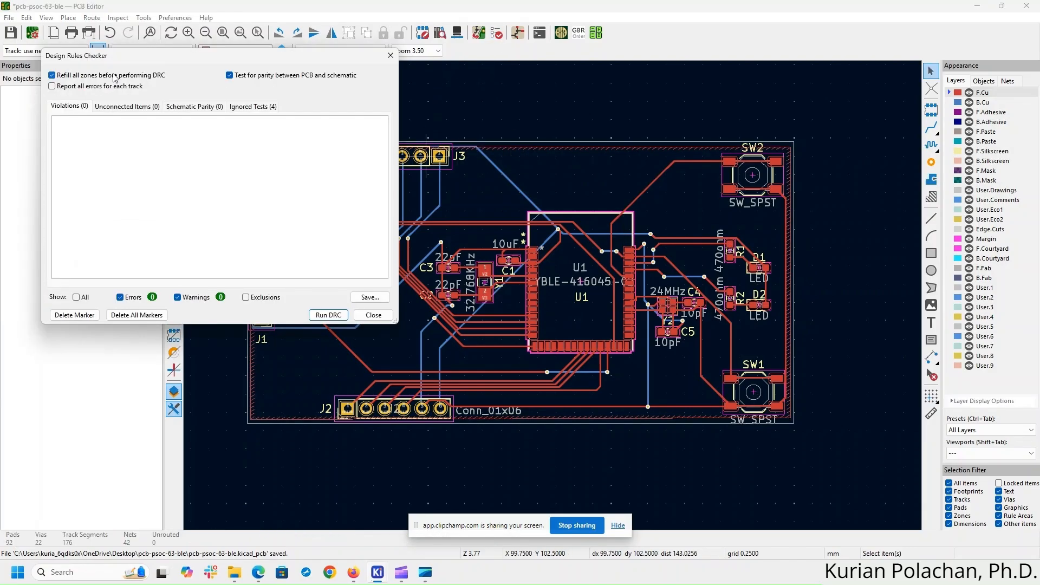
- Run a design rules check and accept the thermal relief spoke count of 1
left_click(329, 315)
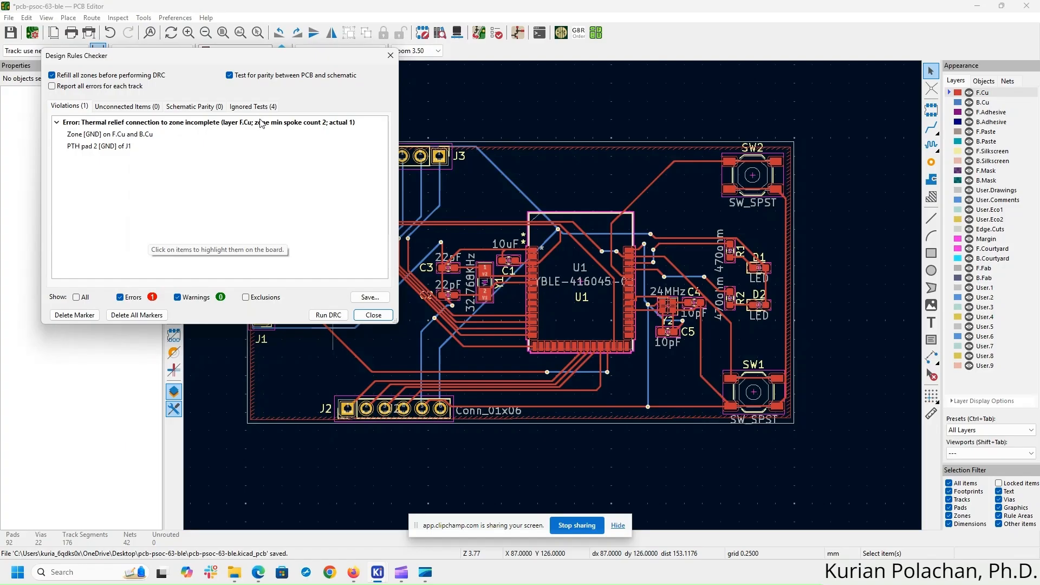
left_click(373, 315)
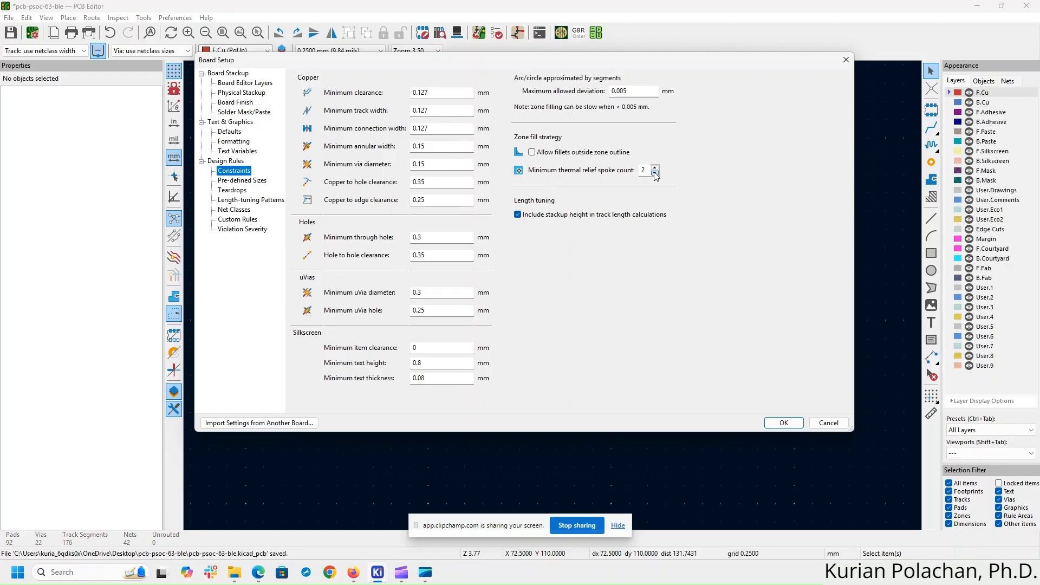
left_click(786, 423)
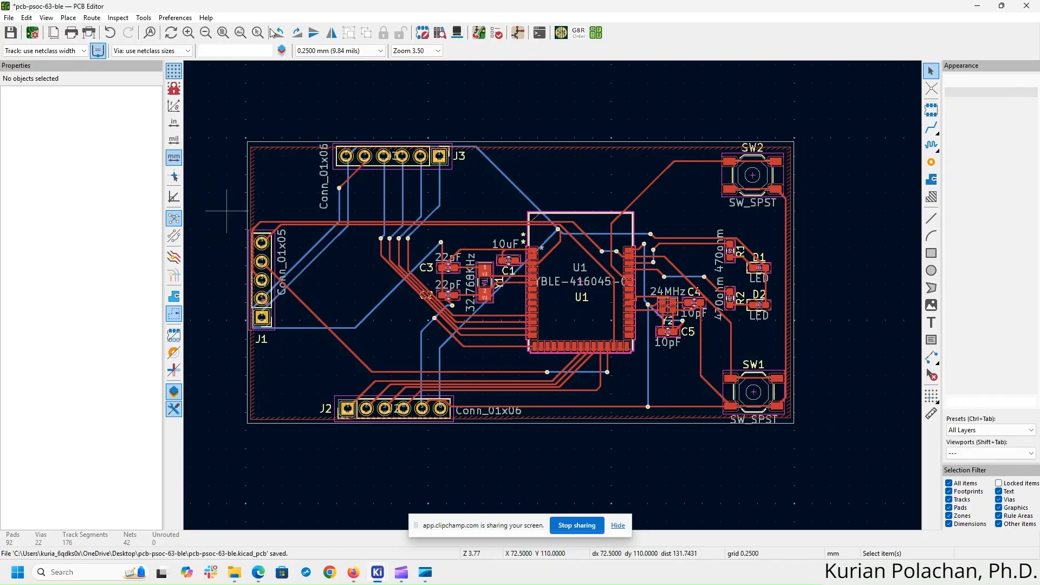
- Clear old markers, rerun the DRC to zero violations, and save the board
left_click(497, 34)
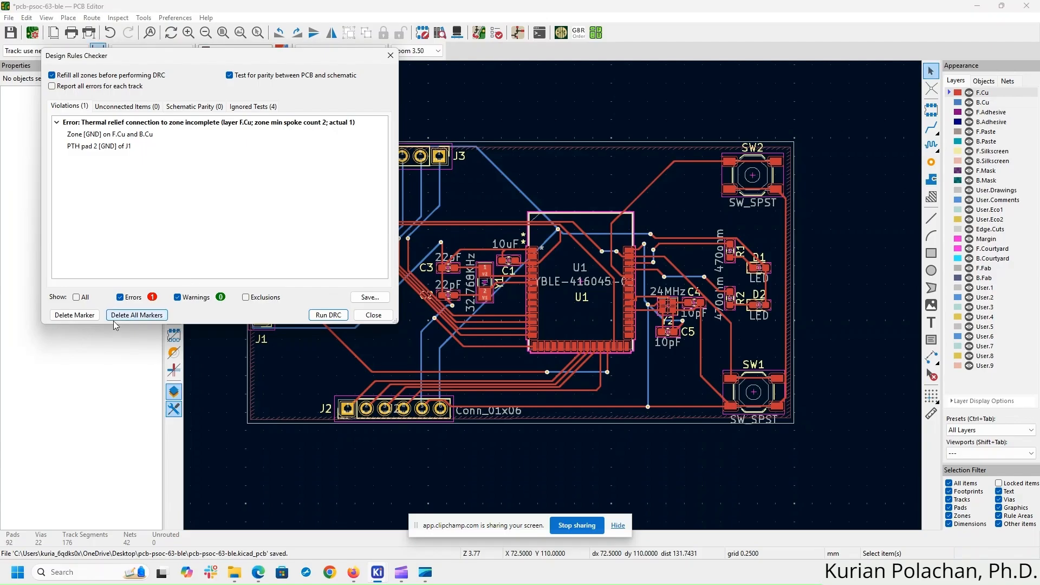
left_click(137, 315)
left_click(331, 315)
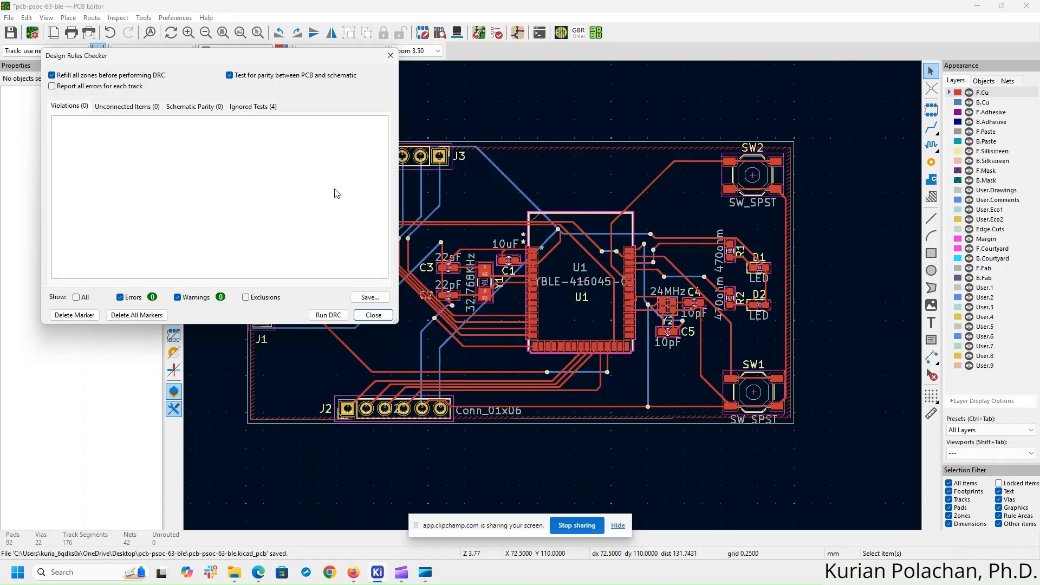
left_click(373, 315)
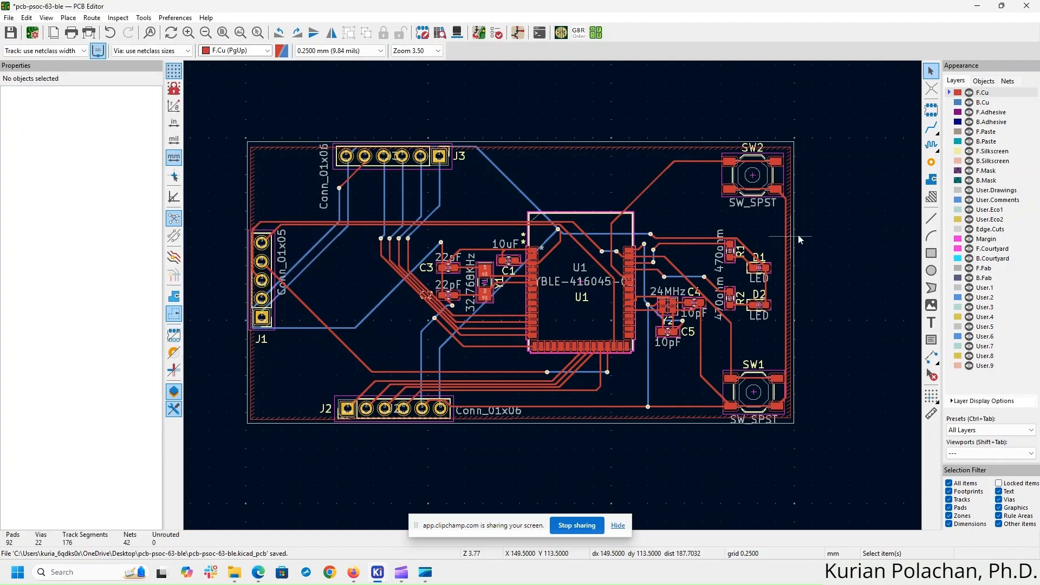
scroll(830, 250, "down", 1)
middle_click_drag(830, 249, 837, 232)
left_click(11, 33)
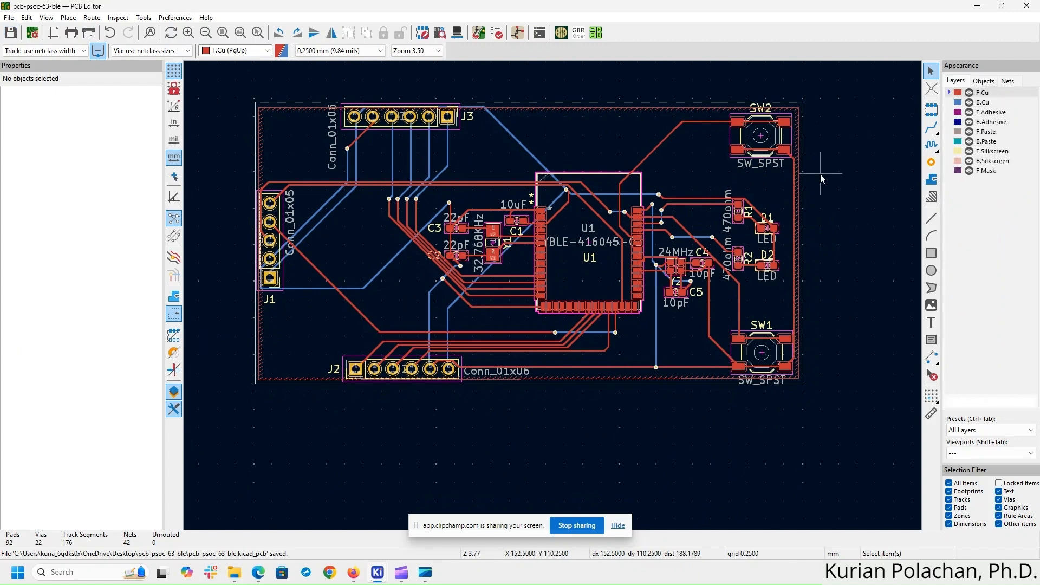
left_click(46, 18)
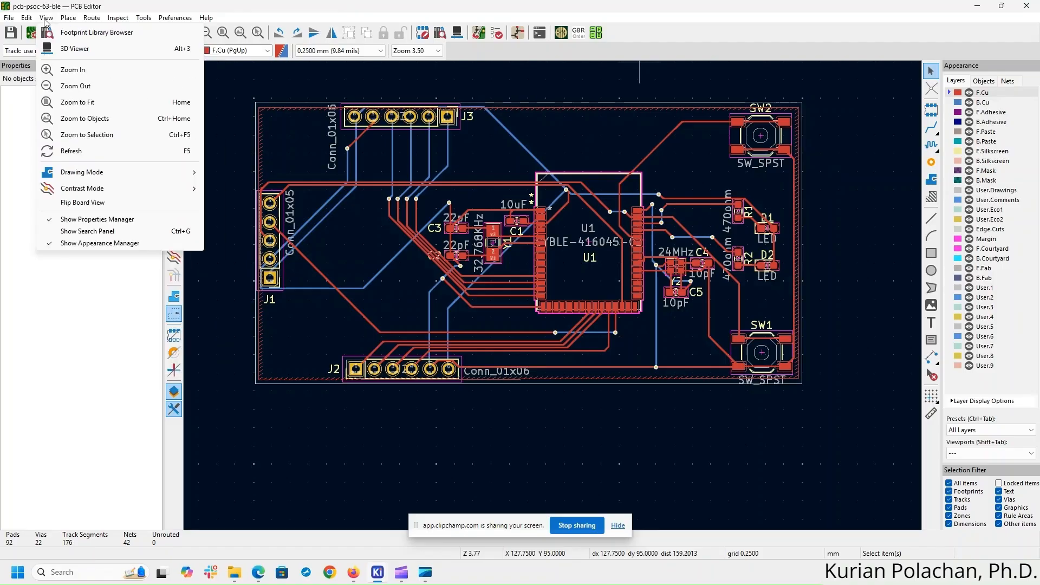
- View the board in 3D, orbit to inspect the components and bare underside, then close the viewer
left_click(55, 47)
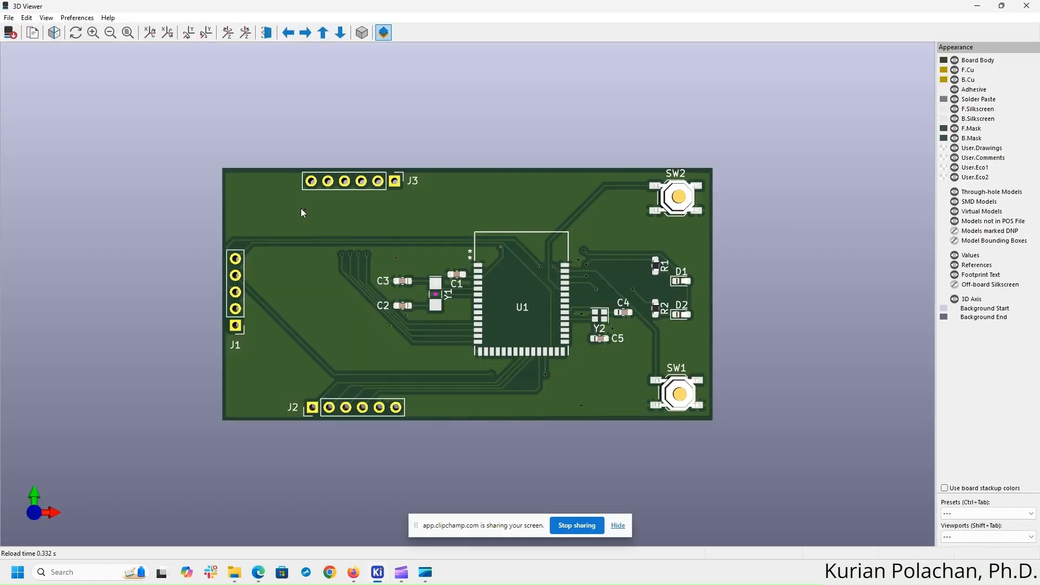
scroll(252, 224, "up", 3)
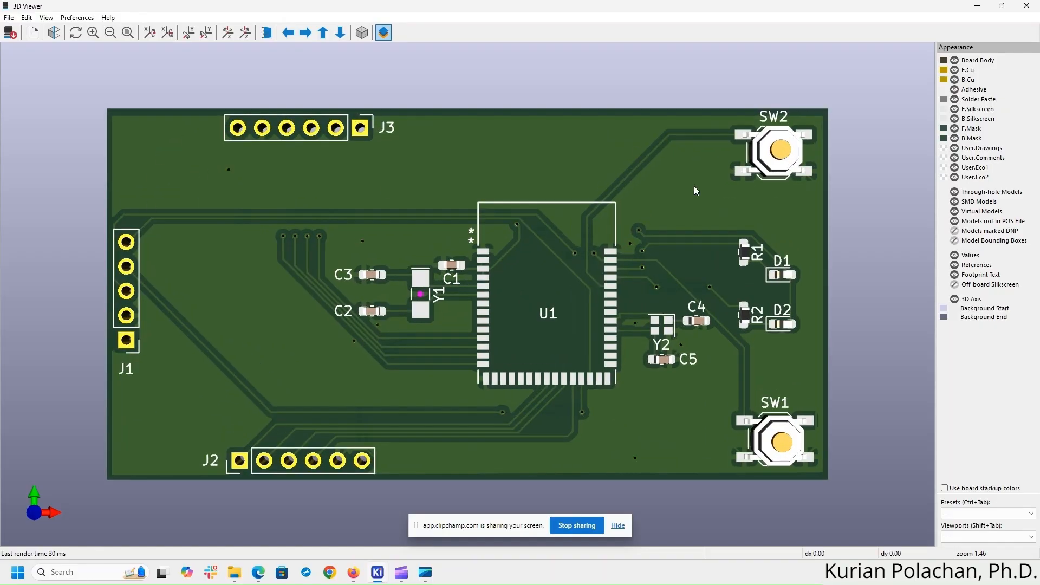
right_click(618, 325)
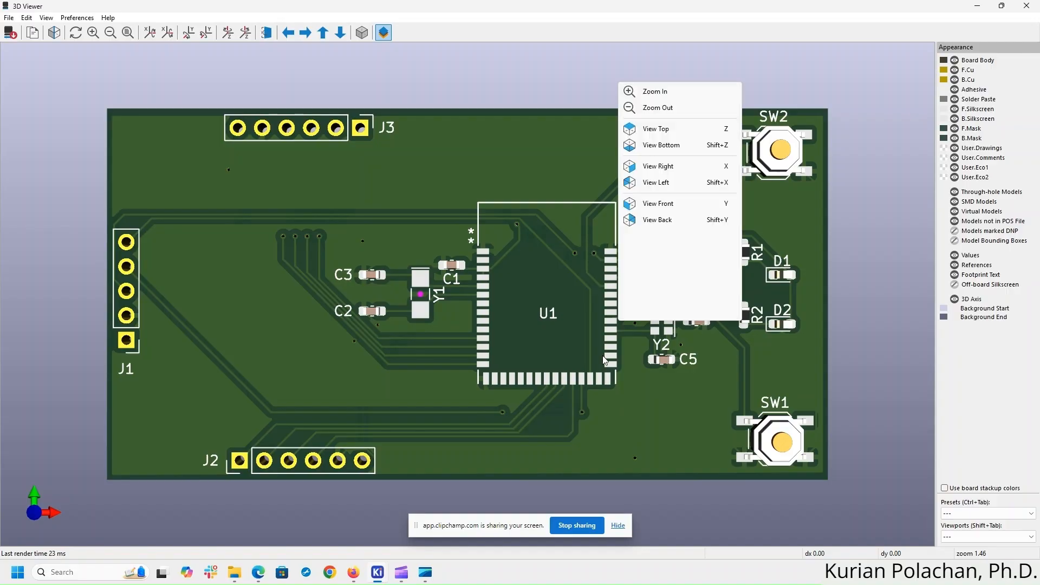
left_click_drag(603, 356, 463, 108)
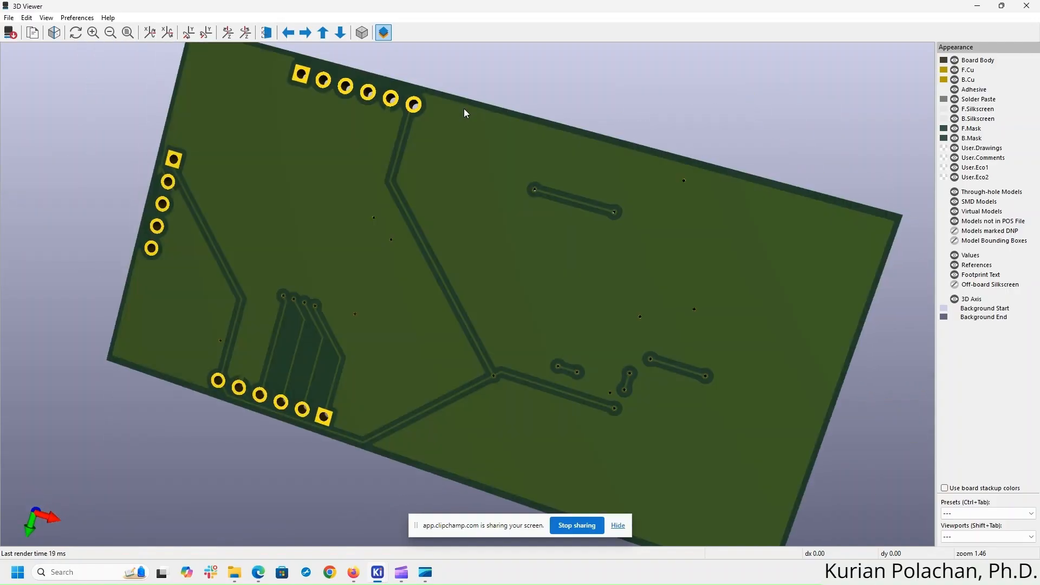
left_click_drag(245, 388, 211, 368)
scroll(210, 369, "up", 4)
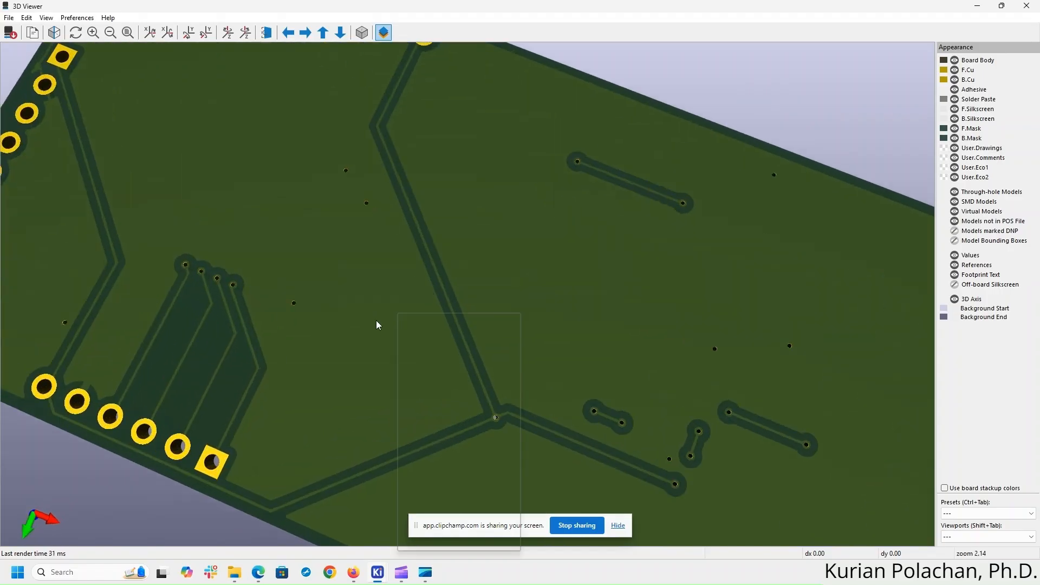
left_click_drag(134, 377, 457, 367)
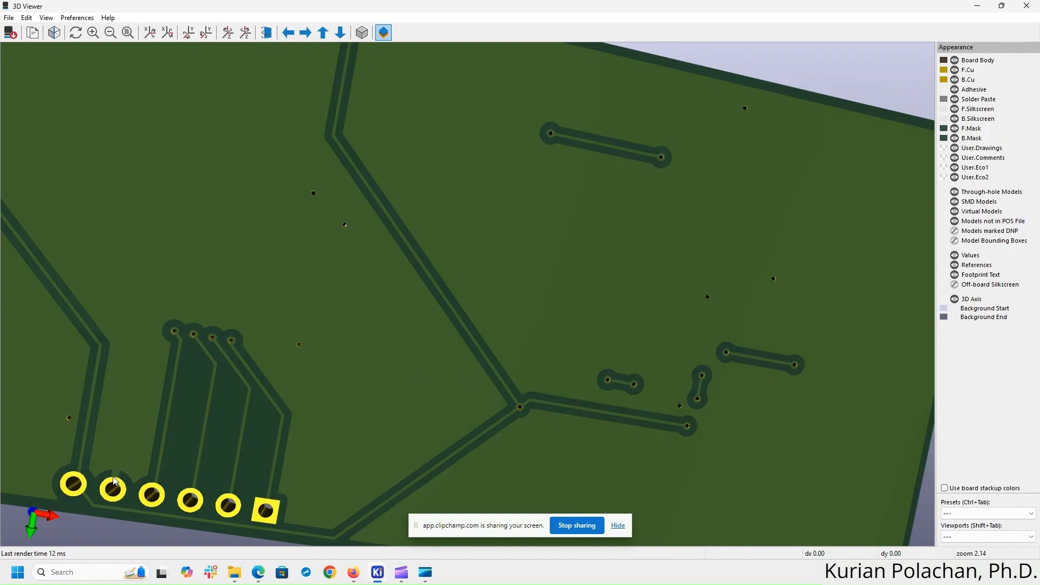
scroll(470, 324, "down", 5)
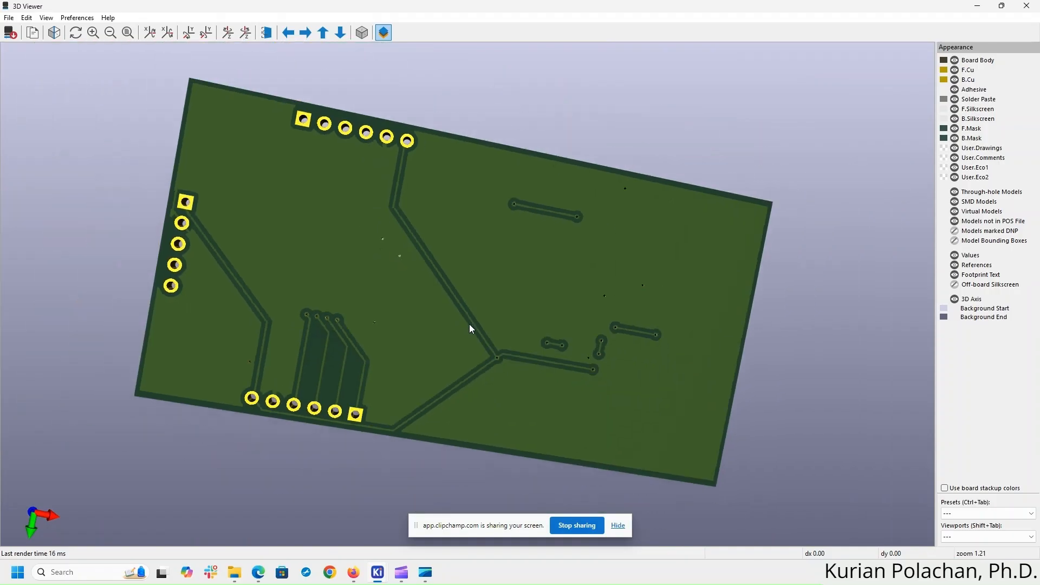
right_click(501, 311)
left_click(506, 213)
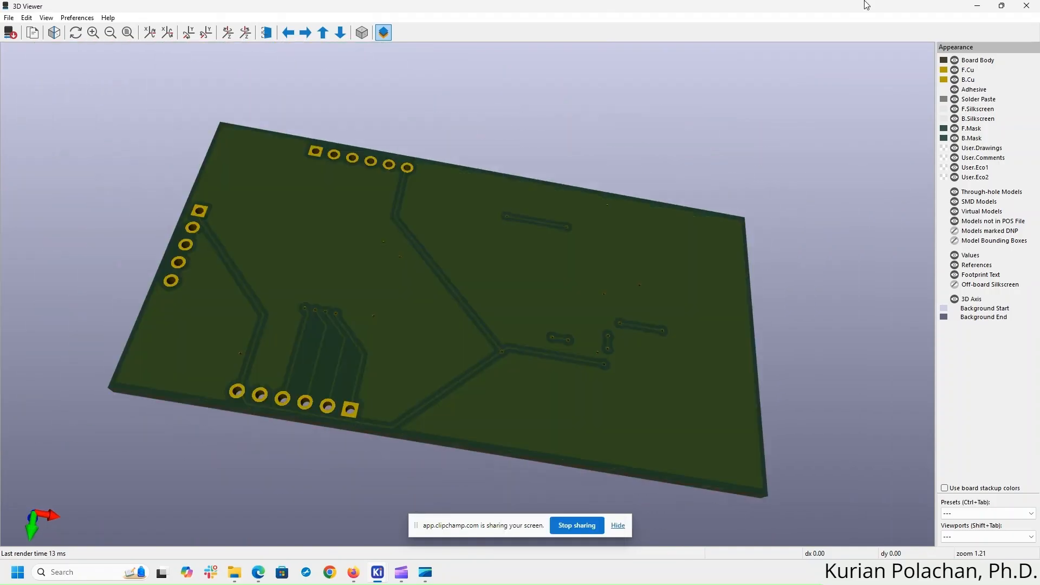
left_click(1027, 8)
- Bring the KiCad PCB Editor back in front using its taskbar preview thumbnail
scroll(834, 233, "down", 1)
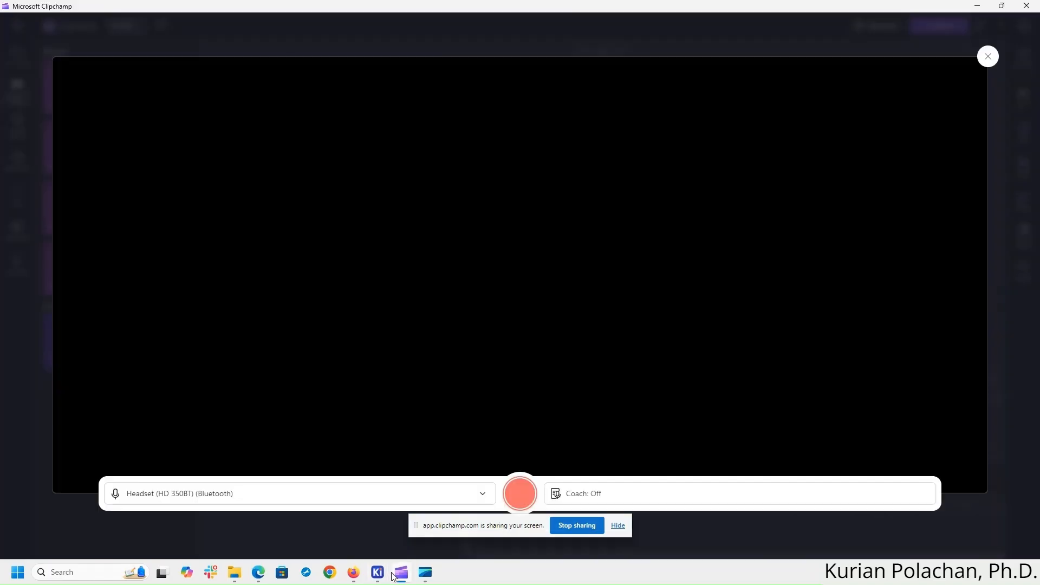
mouse_move(377, 573)
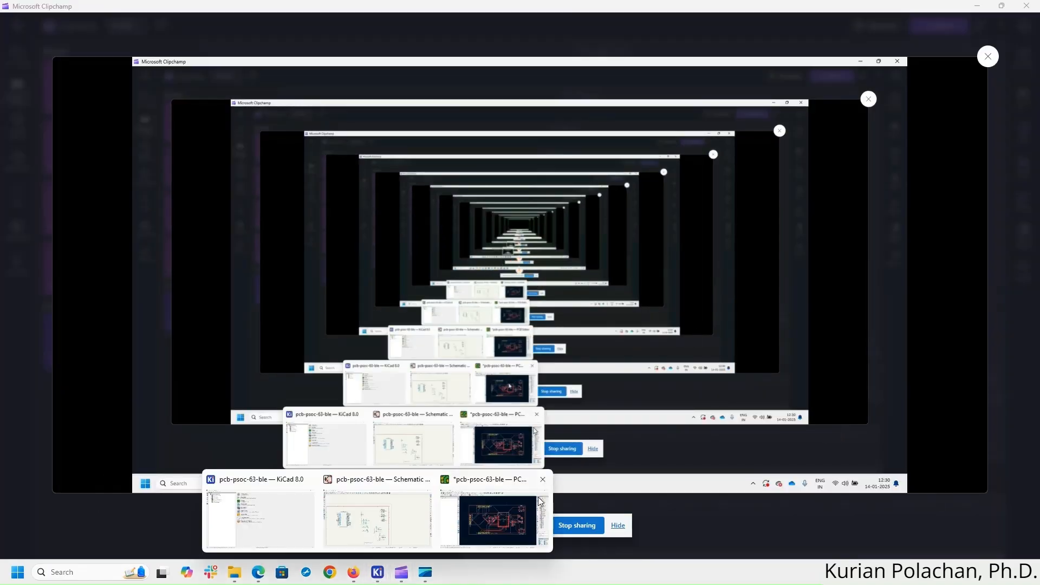
left_click(540, 501)
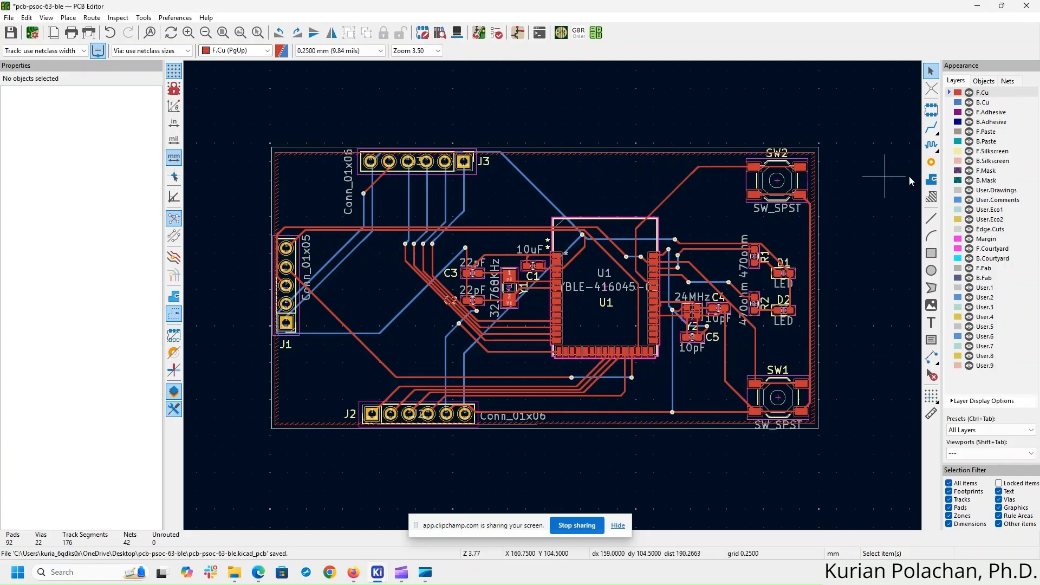
- Add the text 'psoc-63-ble-v1' on F.Silkscreen above U1 near the board's top centre
left_click(989, 152)
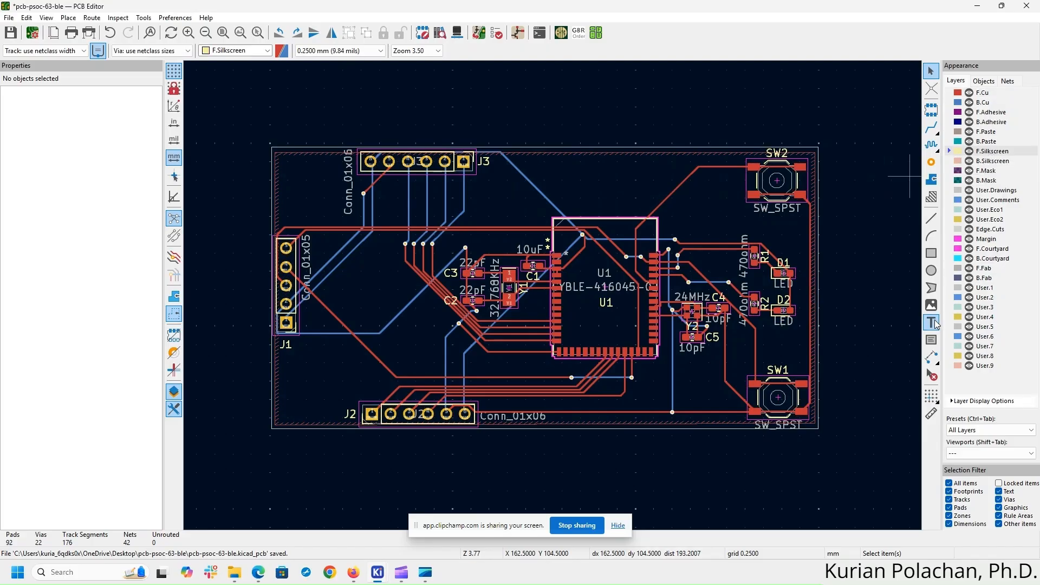
left_click(932, 323)
left_click(560, 164)
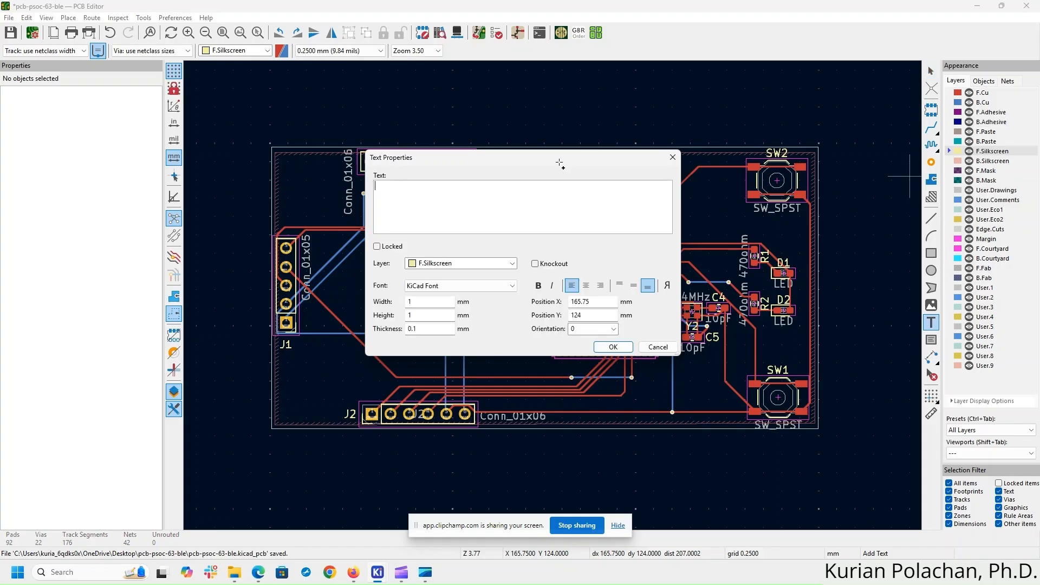
type("psoc-63-ble-v1")
left_click(613, 347)
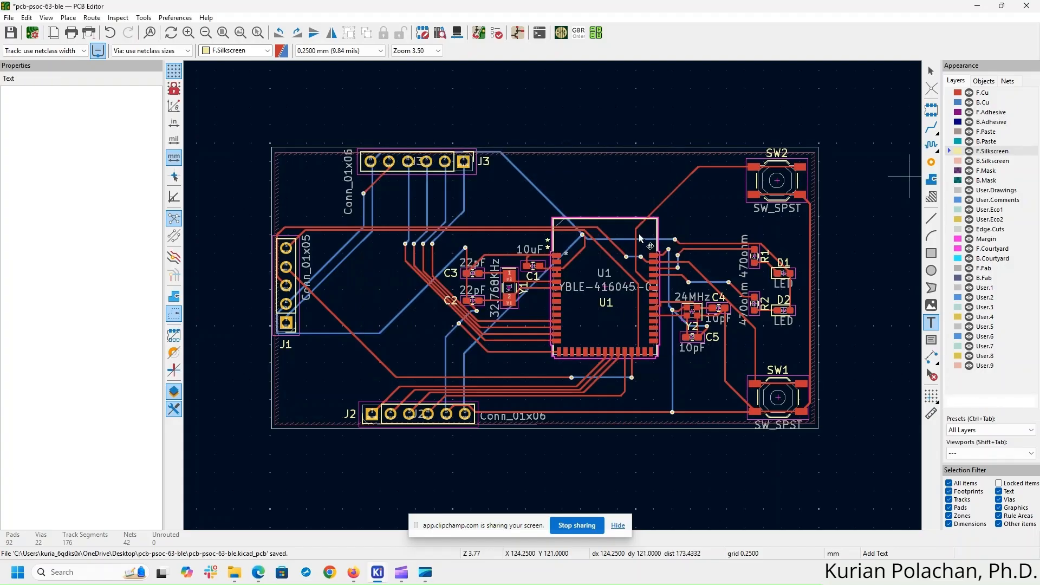
left_click(552, 169)
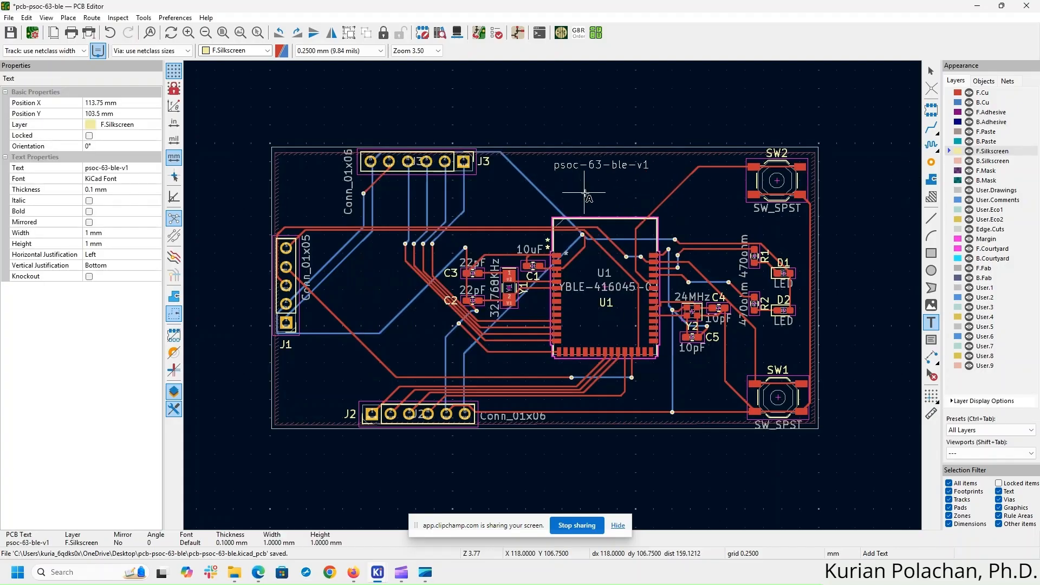
key("Escape")
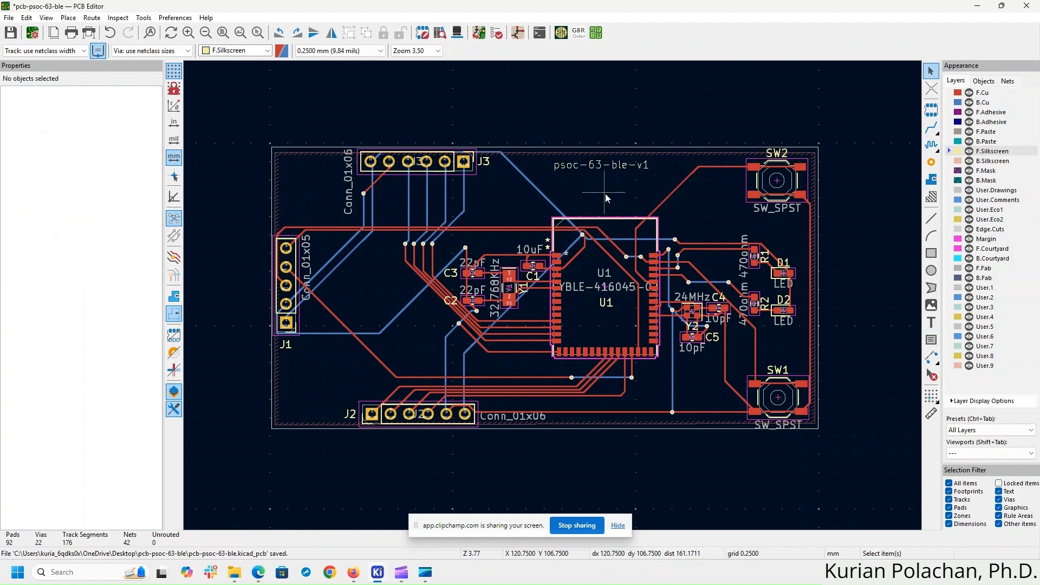
middle_click_drag(865, 196, 844, 186)
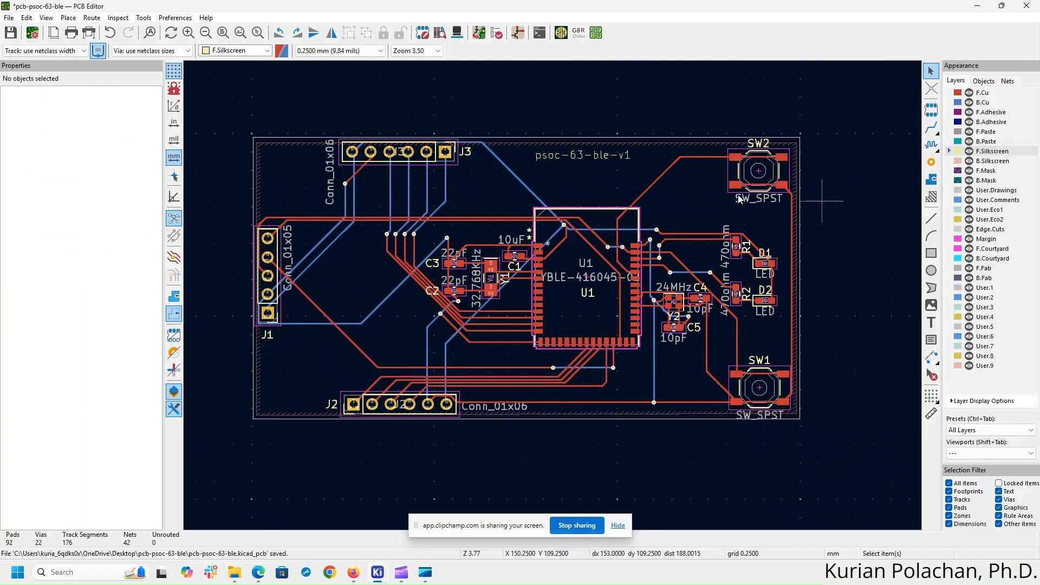
- Run DRC with no violations or unconnected items, then save the labelled board
left_click(496, 34)
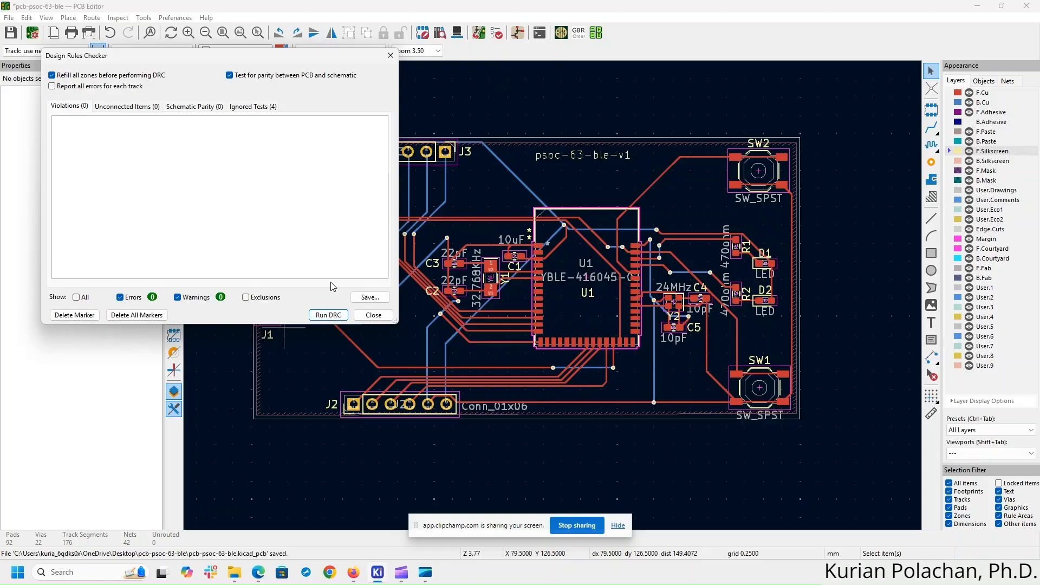
key("Return")
left_click(368, 318)
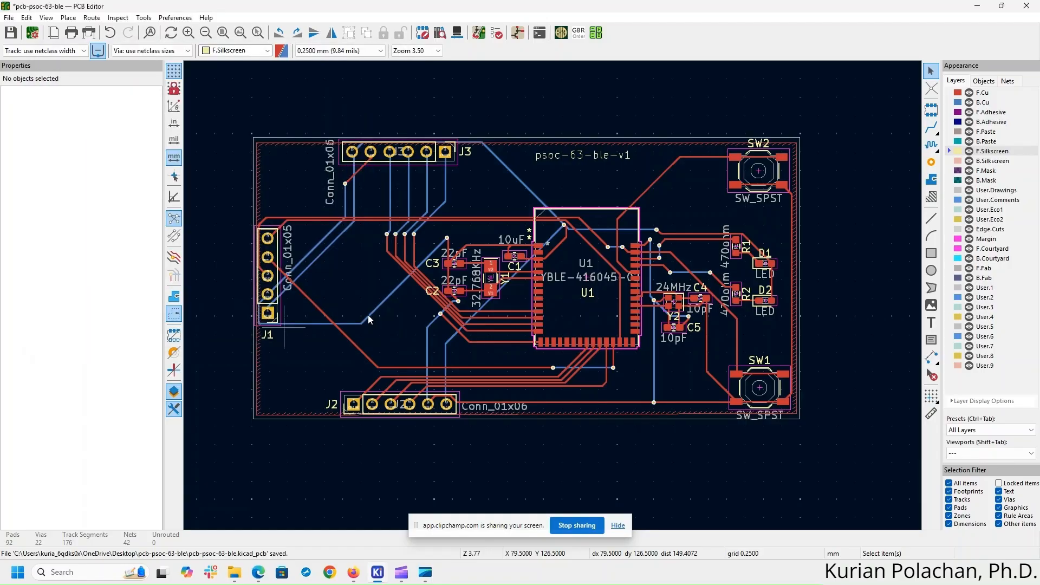
left_click(11, 34)
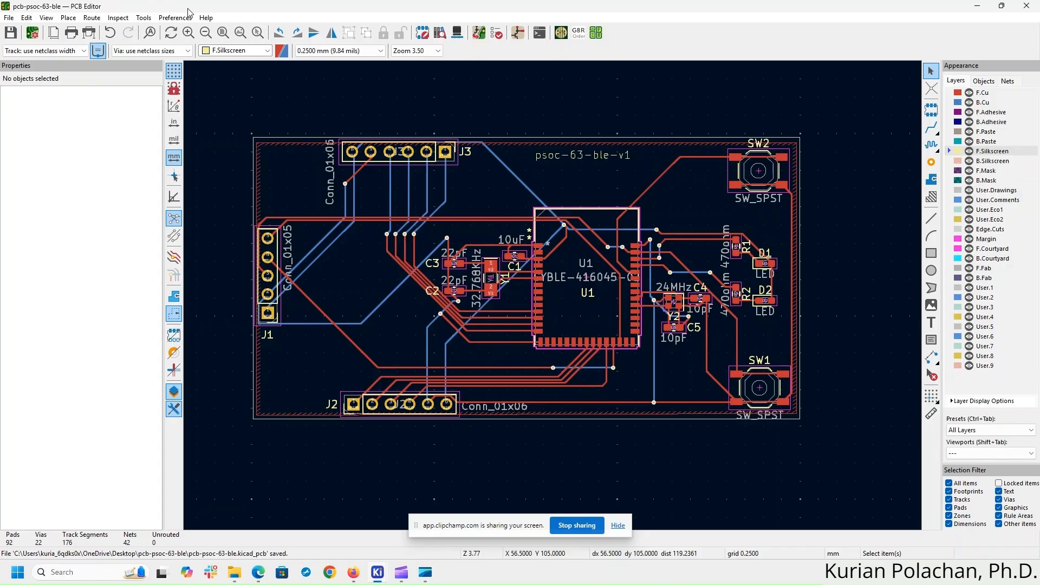
- Look over Tools > External Plugins, then close the PCB Editor and return to the project manager
left_click(150, 17)
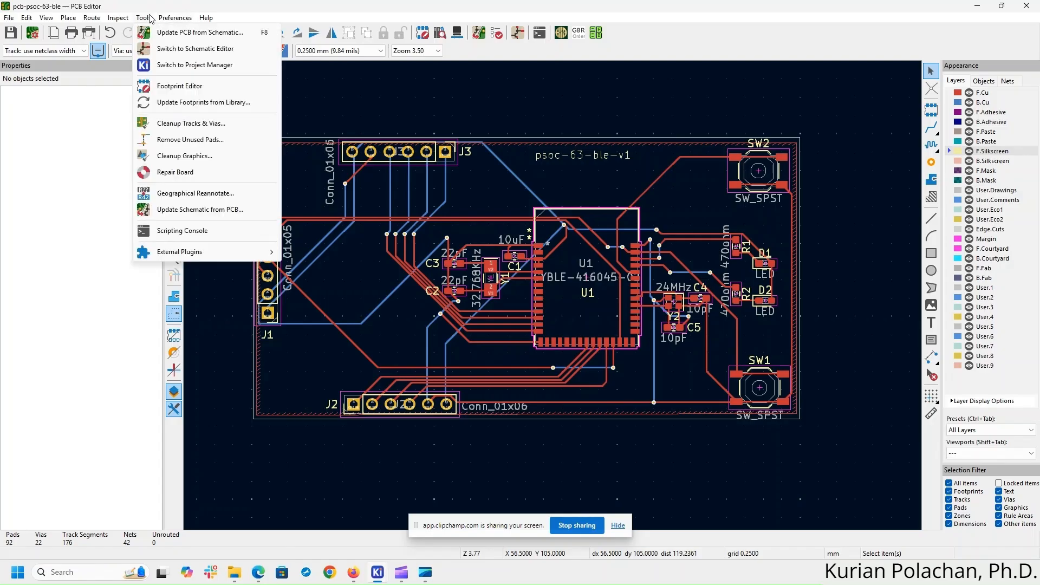
mouse_move(178, 251)
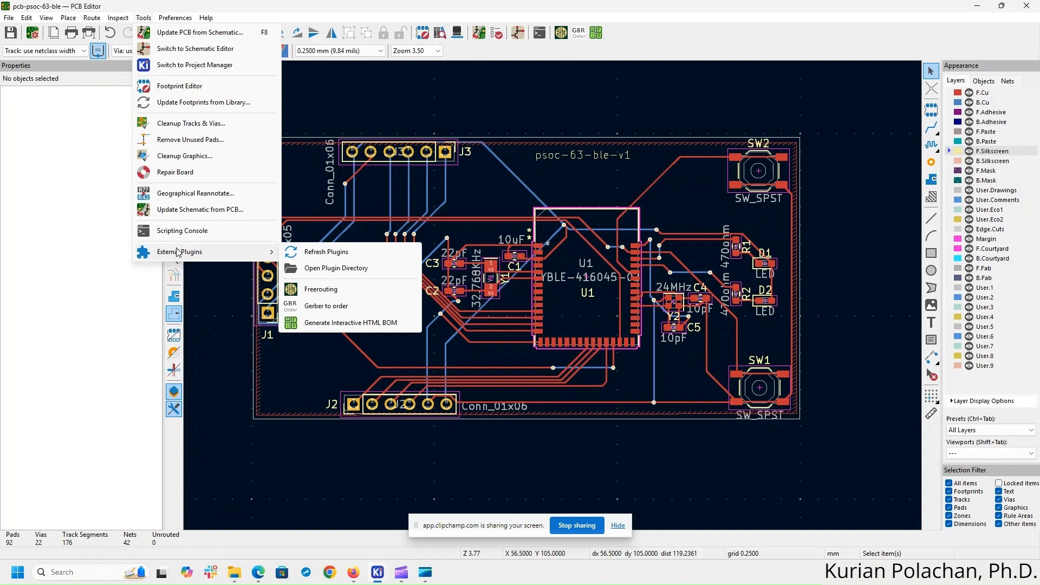
left_click(369, 305)
left_click(1029, 6)
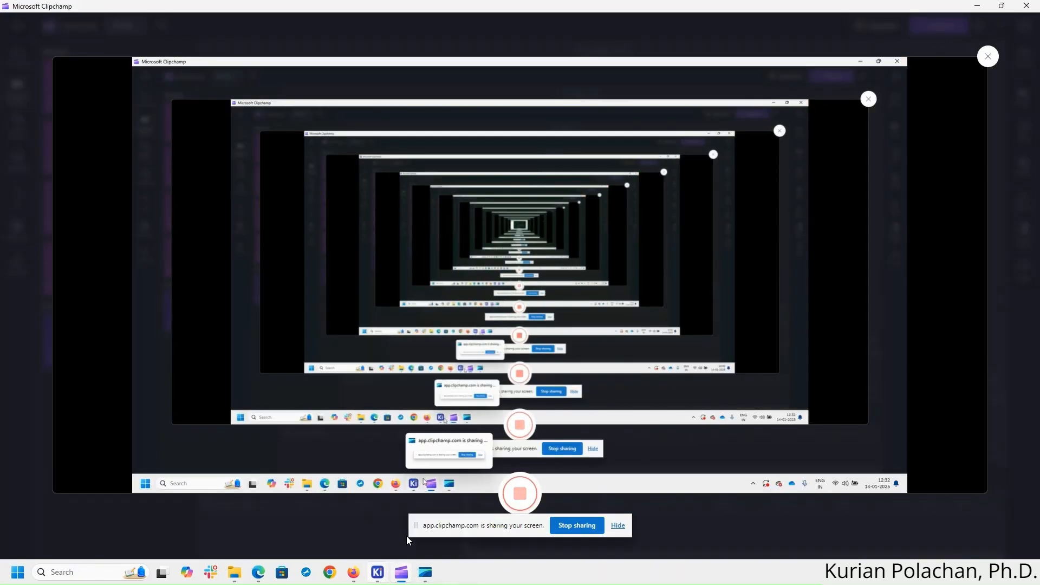
left_click(360, 522)
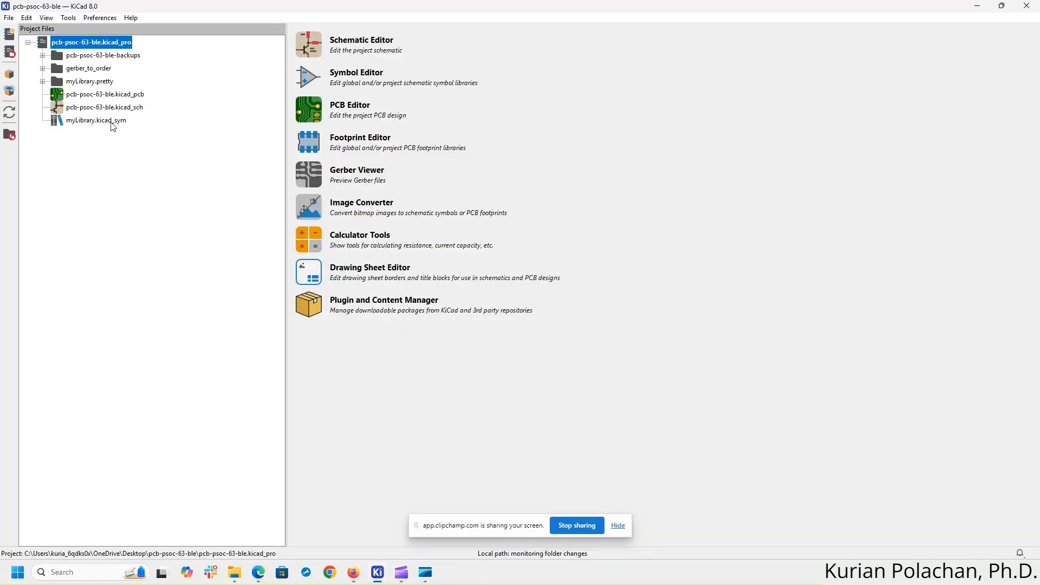
left_click(314, 310)
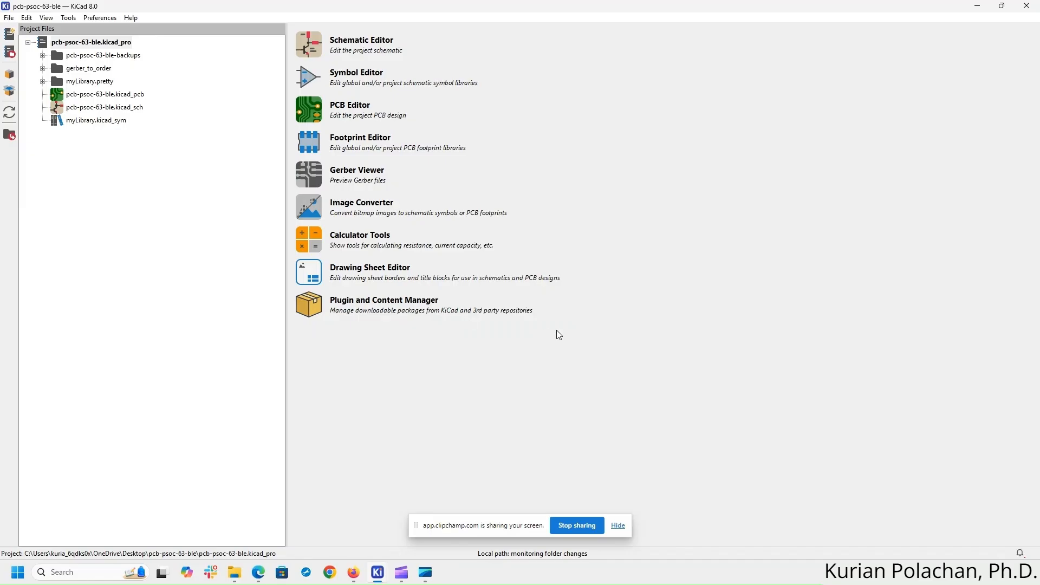
left_click(310, 312)
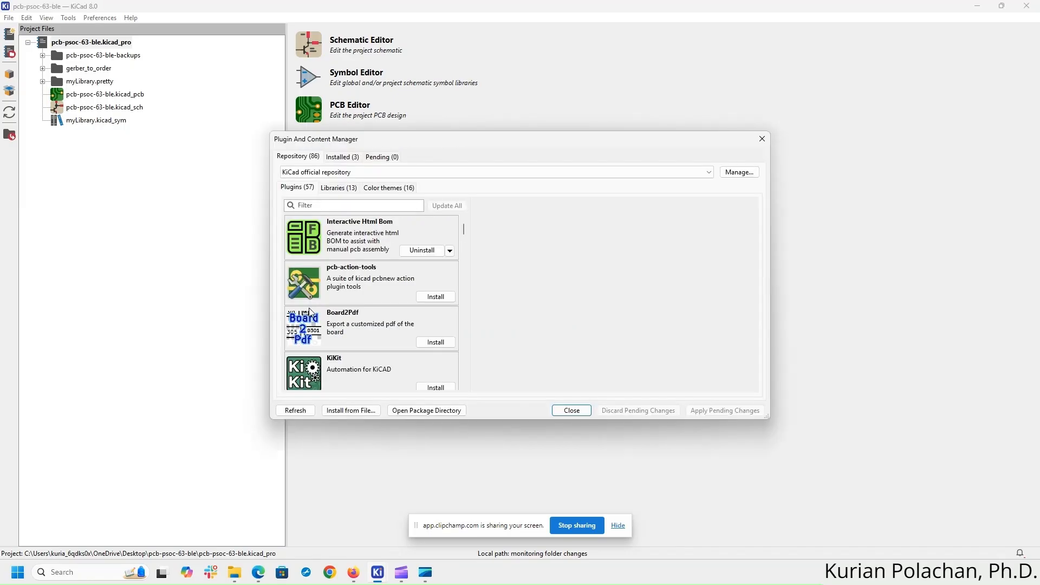
left_click(319, 207)
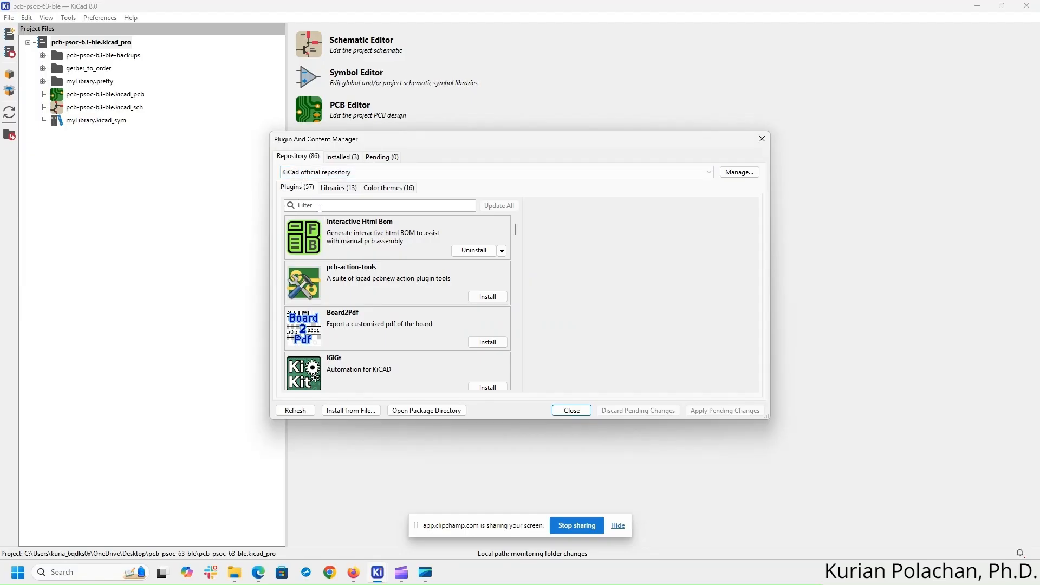
type("gerber")
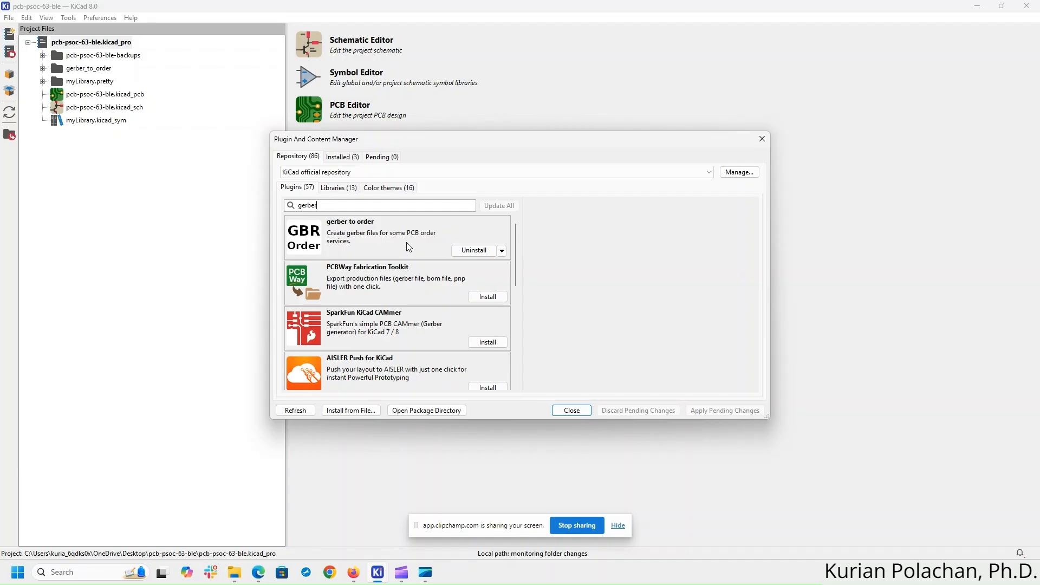
left_click(761, 140)
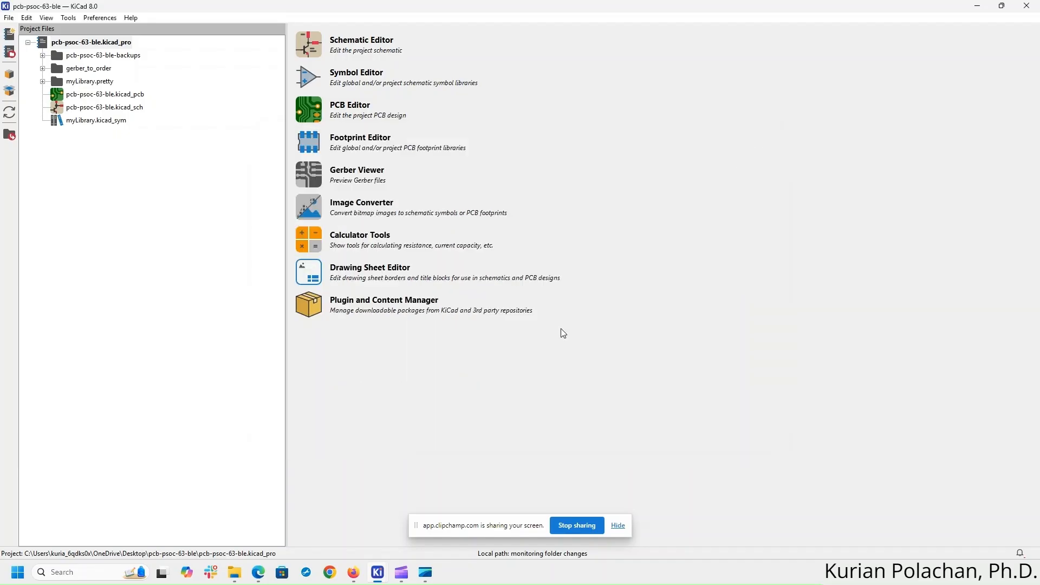
mouse_move(378, 575)
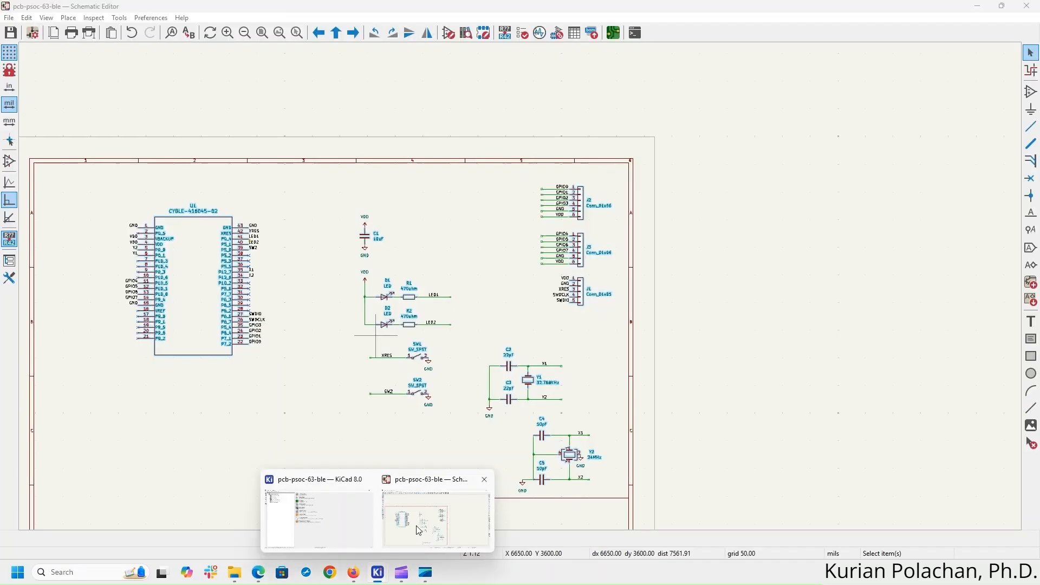
- Open pcb-psoc-63-ble.kicad_pcb in the PCB Editor from the KiCad project manager
left_click(344, 534)
left_click(128, 94)
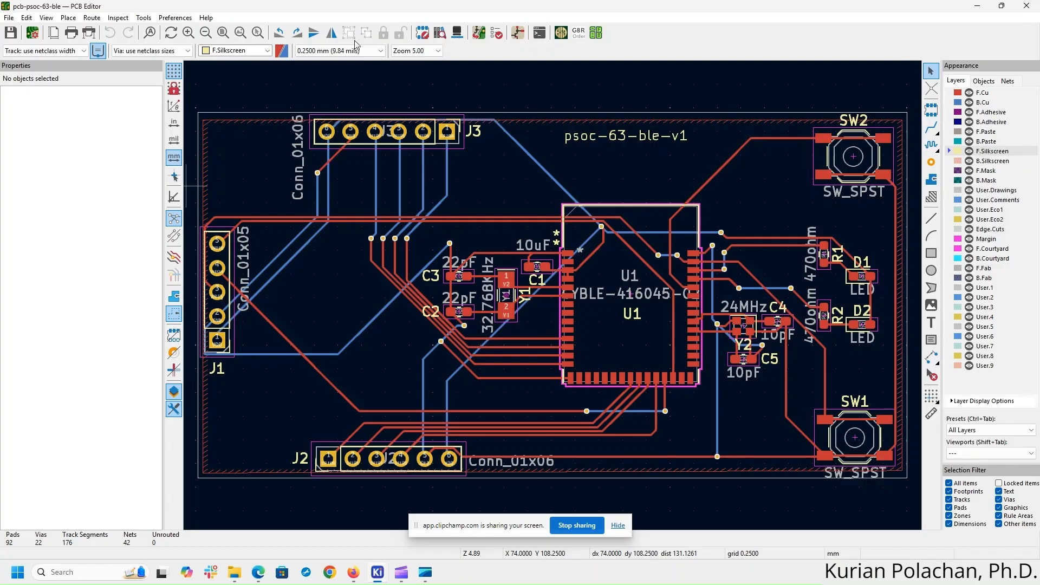
- Export Default, Elecrow, FusionPCB, PCBWay and JLCPCB Gerber zips with the Gerber to order plugin
left_click(143, 17)
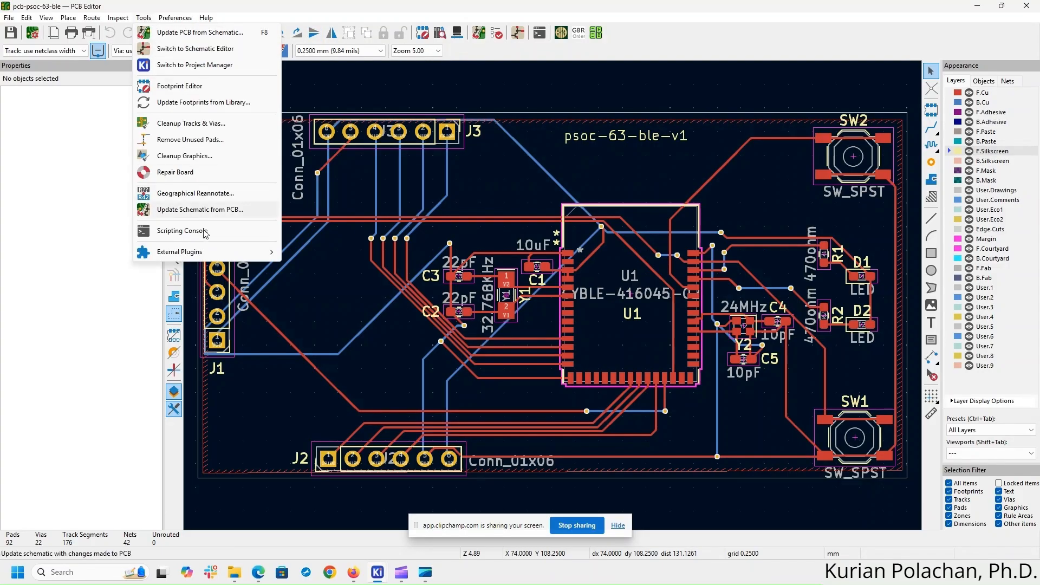
mouse_move(206, 251)
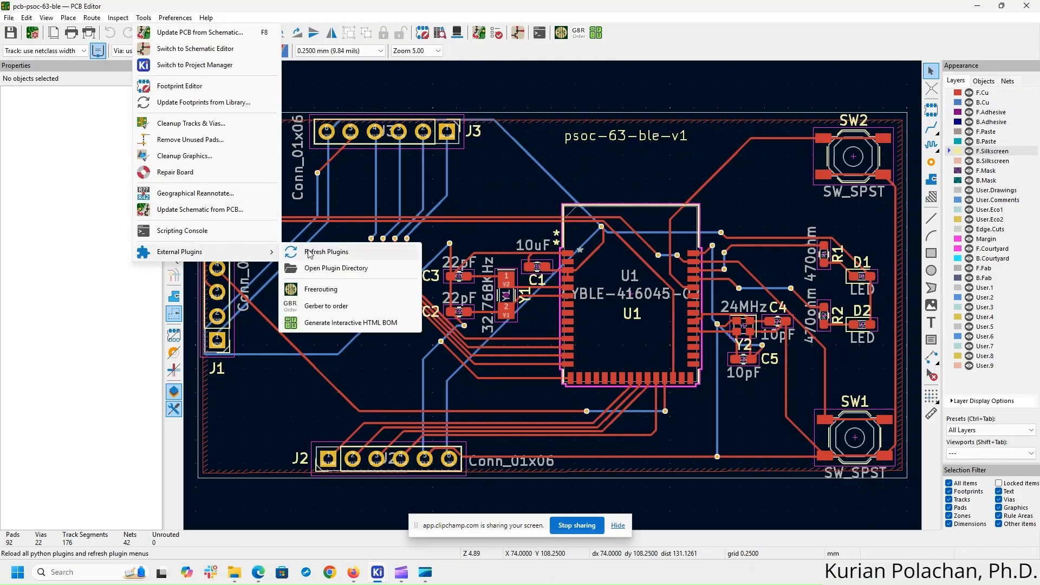
left_click(328, 307)
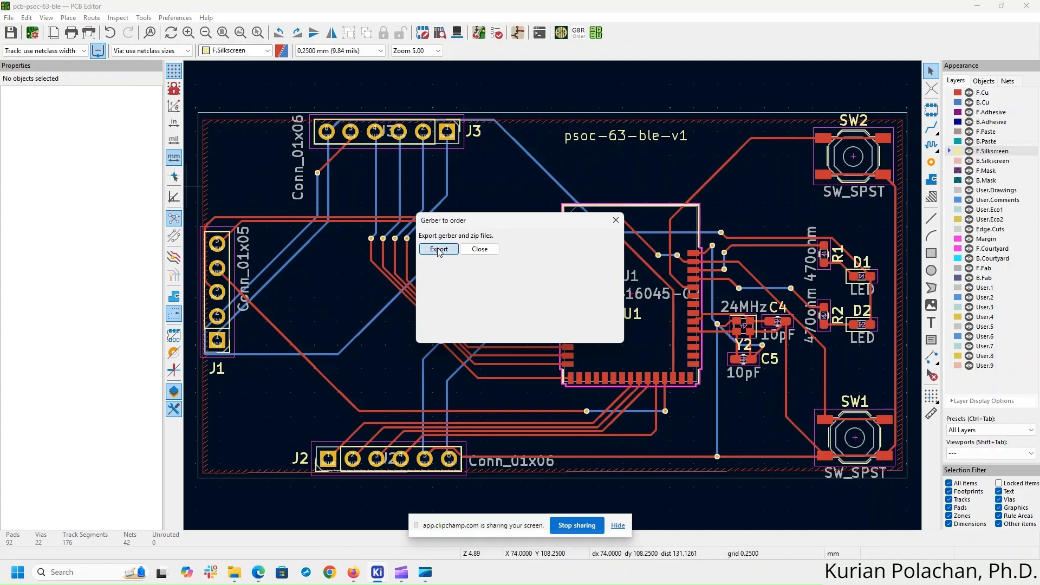
left_click(439, 250)
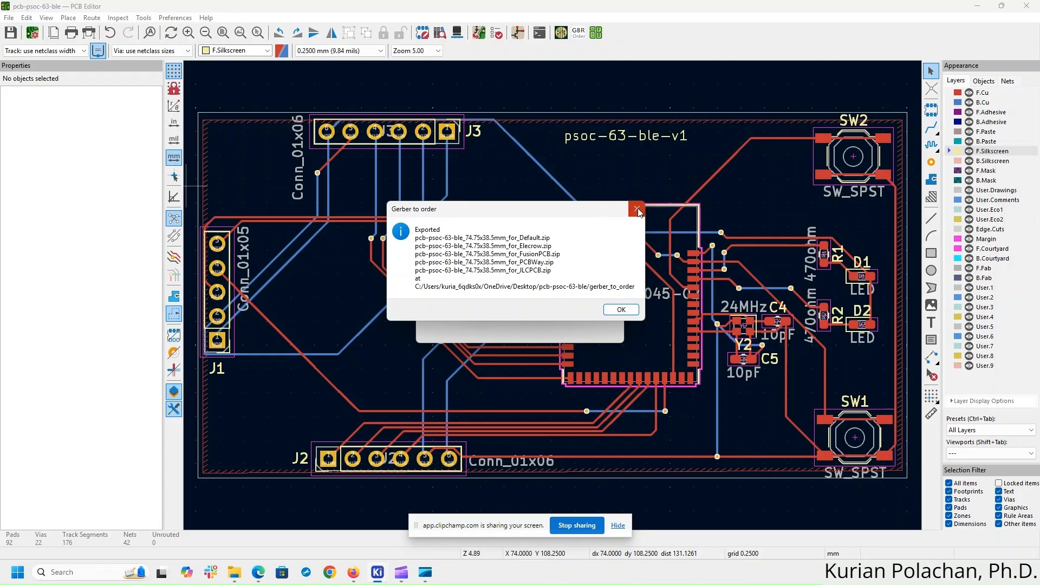
left_click(622, 310)
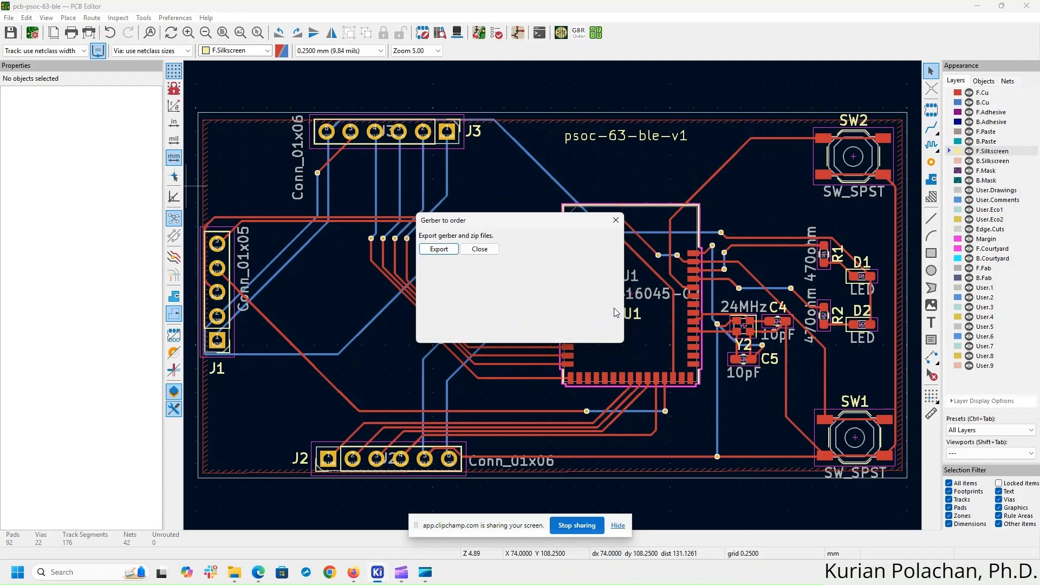
left_click(617, 221)
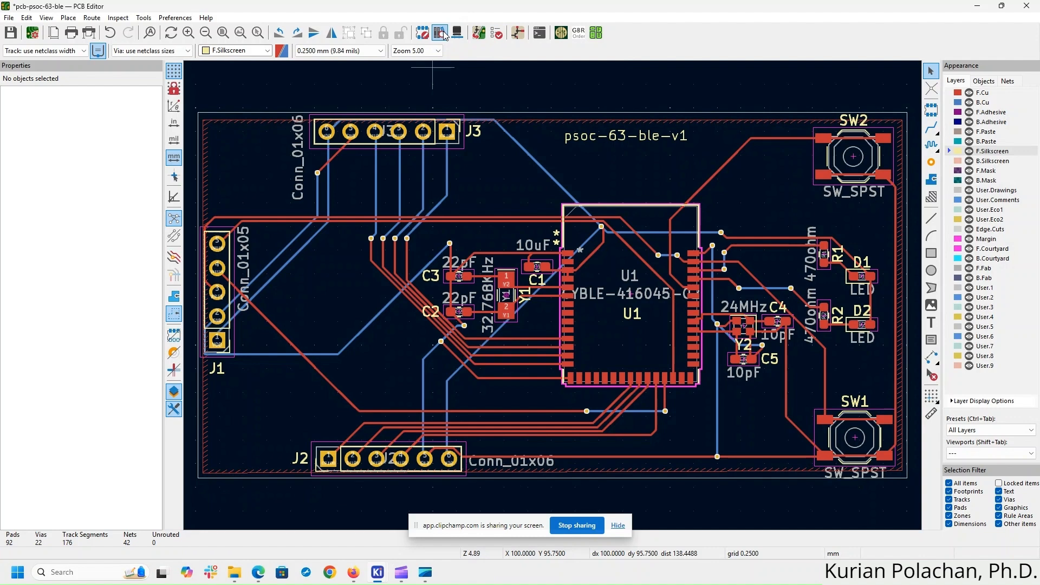
- Open the pcb-psoc-63-ble project root folder in File Explorer from the KiCad project manager
left_click(275, 522)
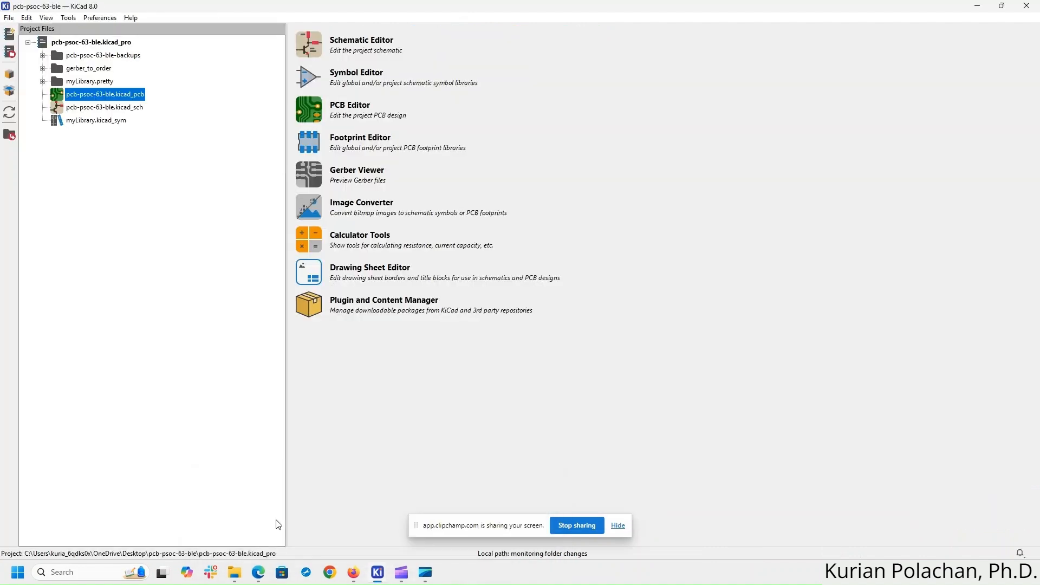
left_click(103, 43)
right_click(103, 44)
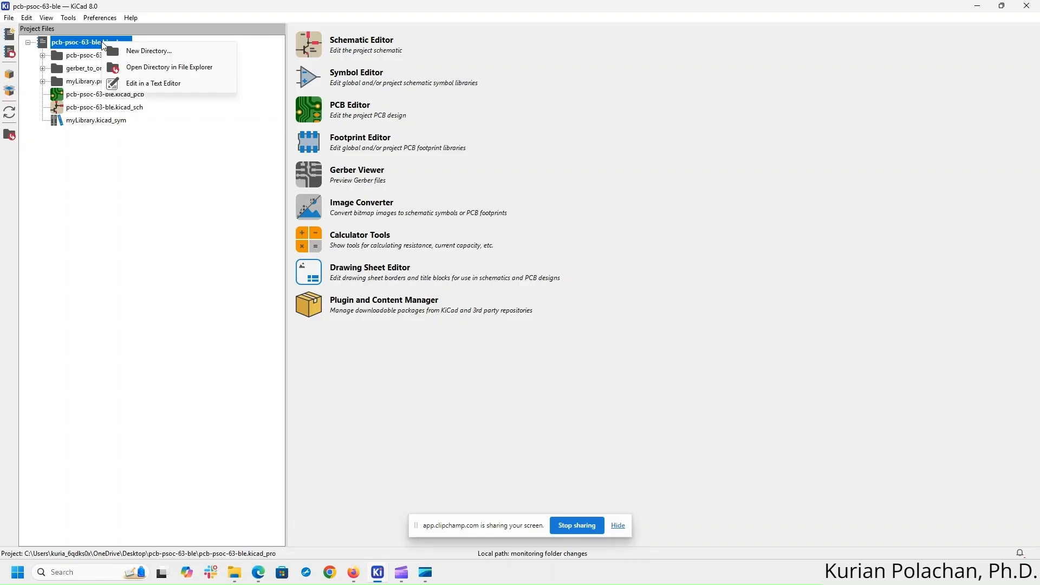
left_click(149, 68)
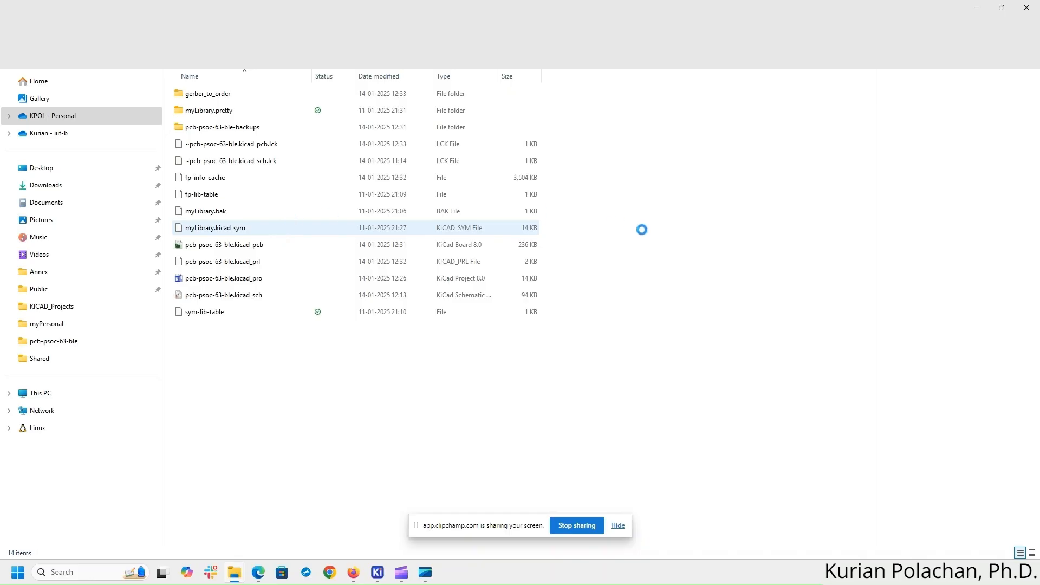
- Open the gerber_to_order folder and widen the Name column to show full file names
left_click(212, 94)
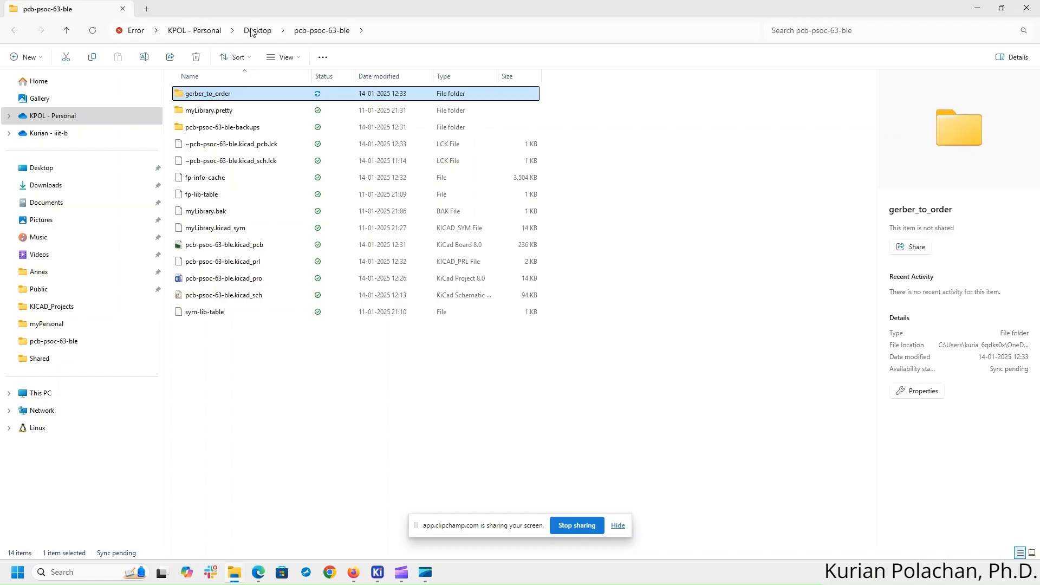
left_click(629, 164)
left_click(228, 91)
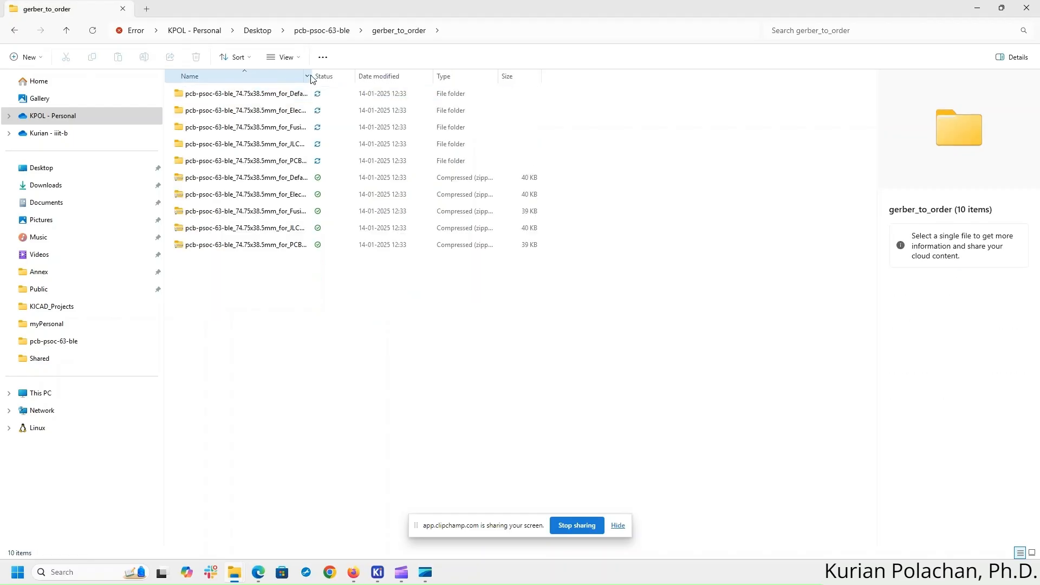
left_click_drag(320, 75, 461, 71)
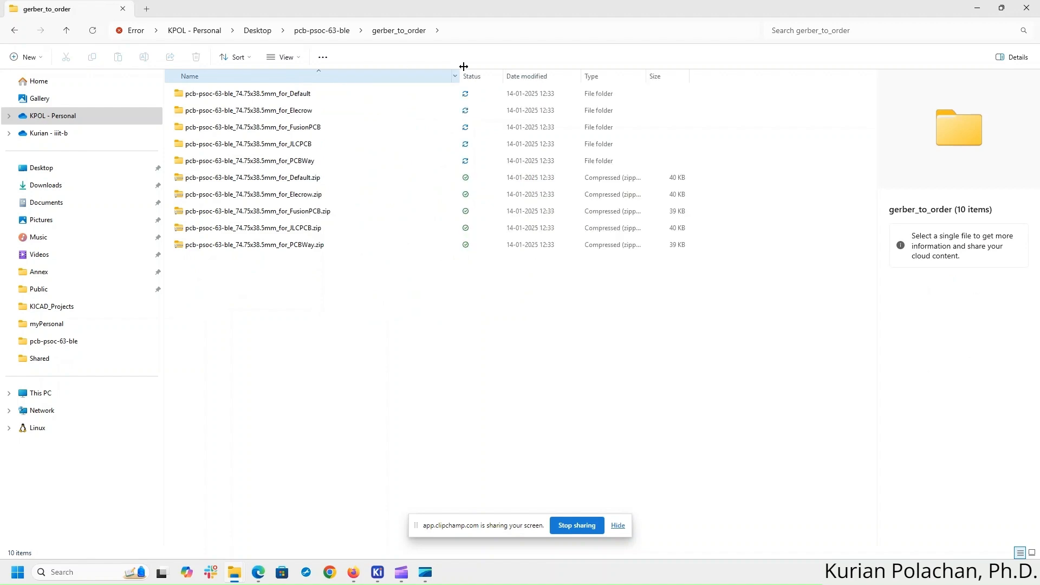
- Select the for_Default.zip Gerber archive in the Default manufacturer folder
left_click(298, 93)
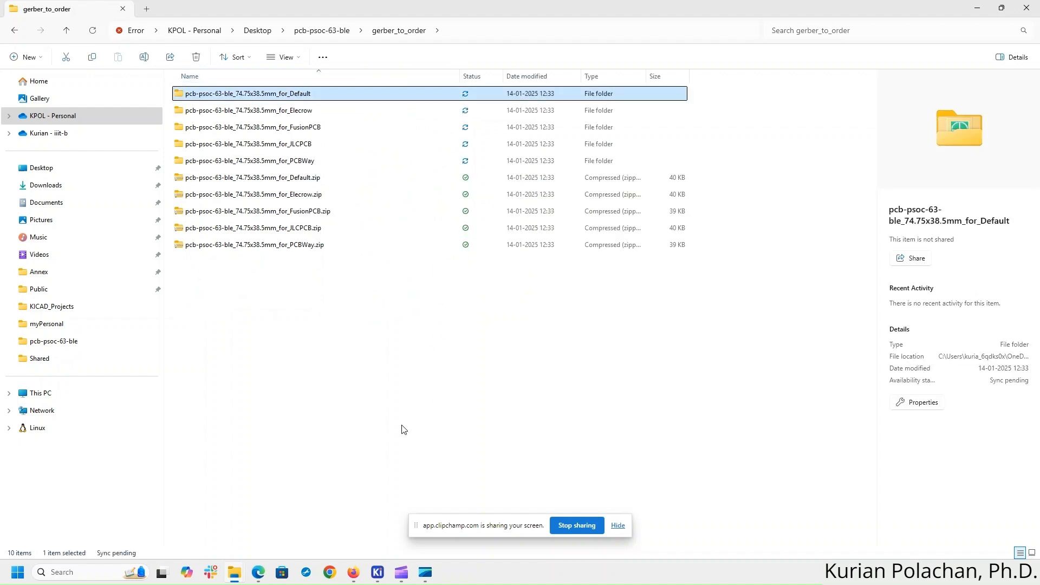
left_click(320, 182)
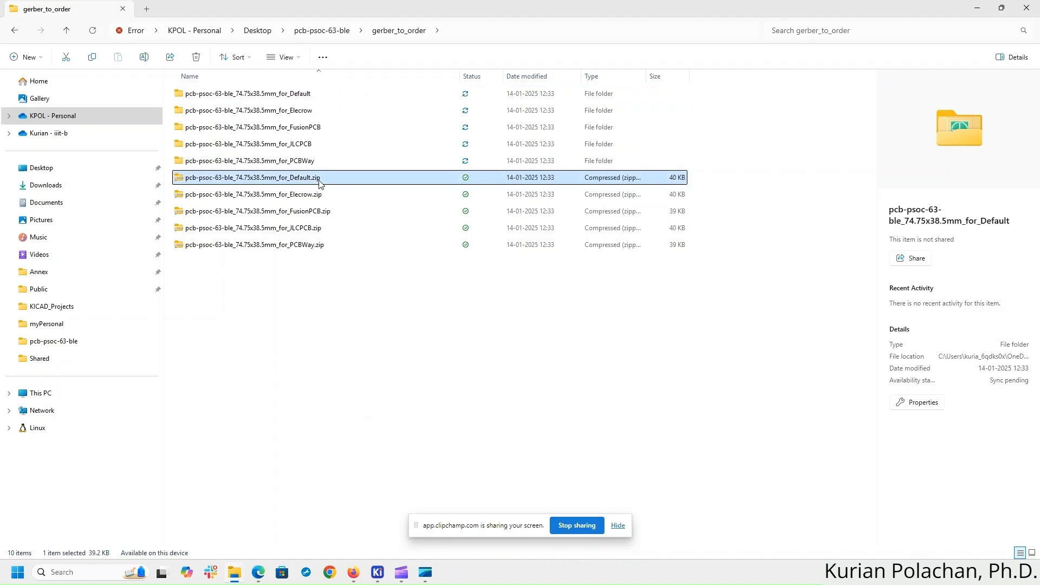
left_click(318, 180)
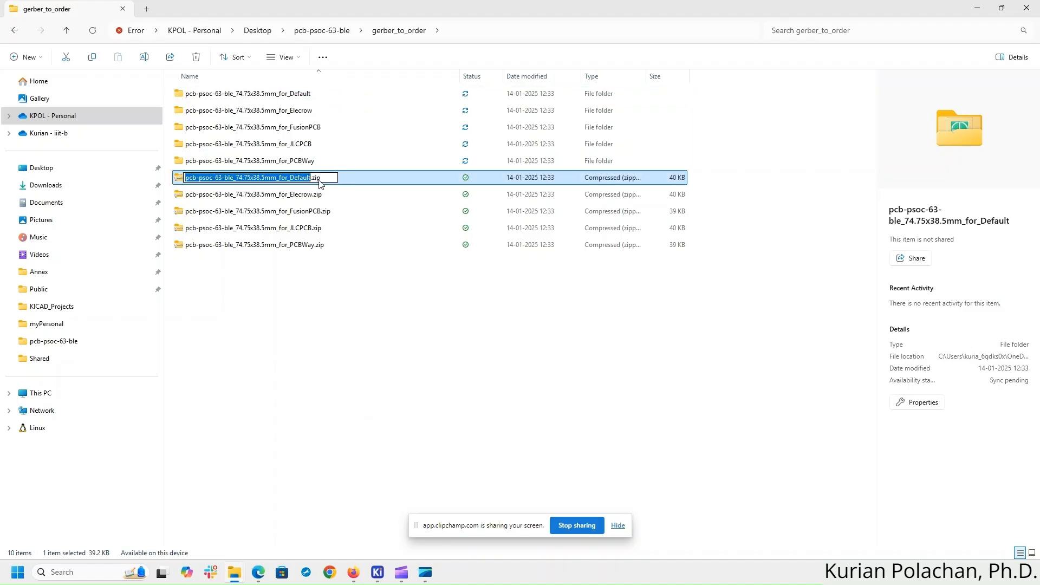
left_click(389, 344)
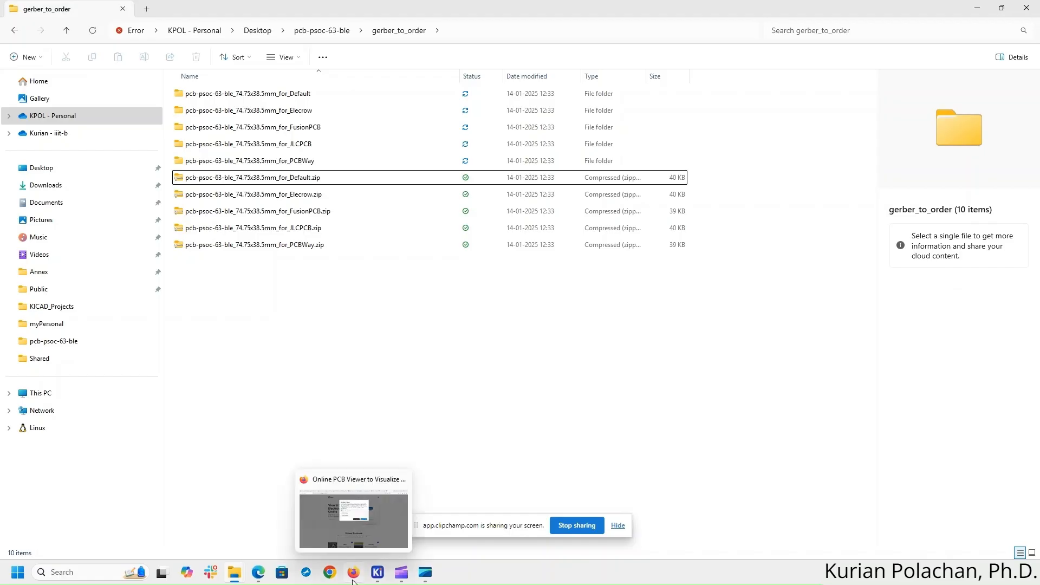
left_click(353, 569)
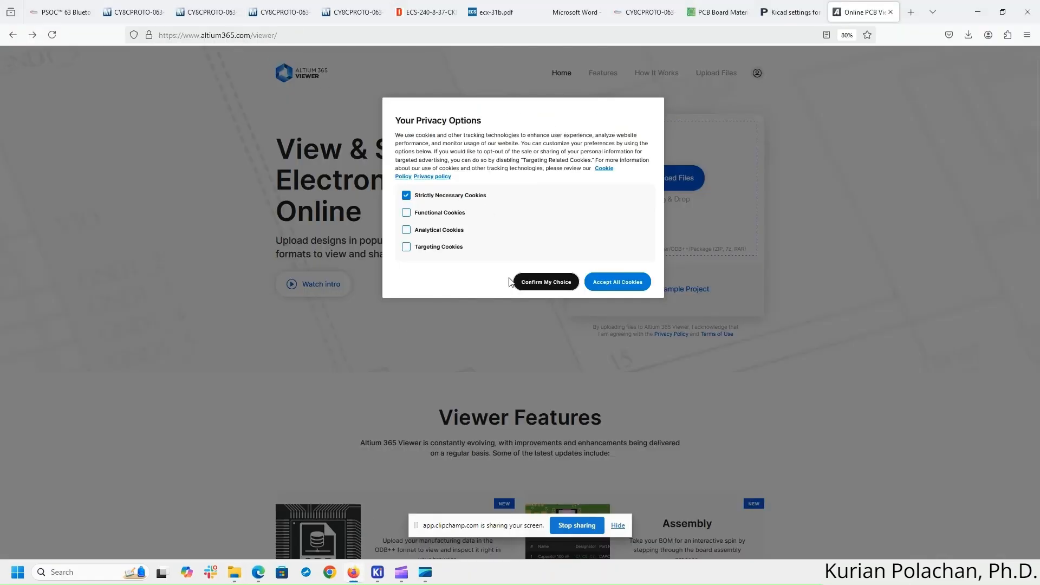
- Accept the cookie choices and upload the for_Default.zip Gerber archive from gerber_to_order
left_click(574, 285)
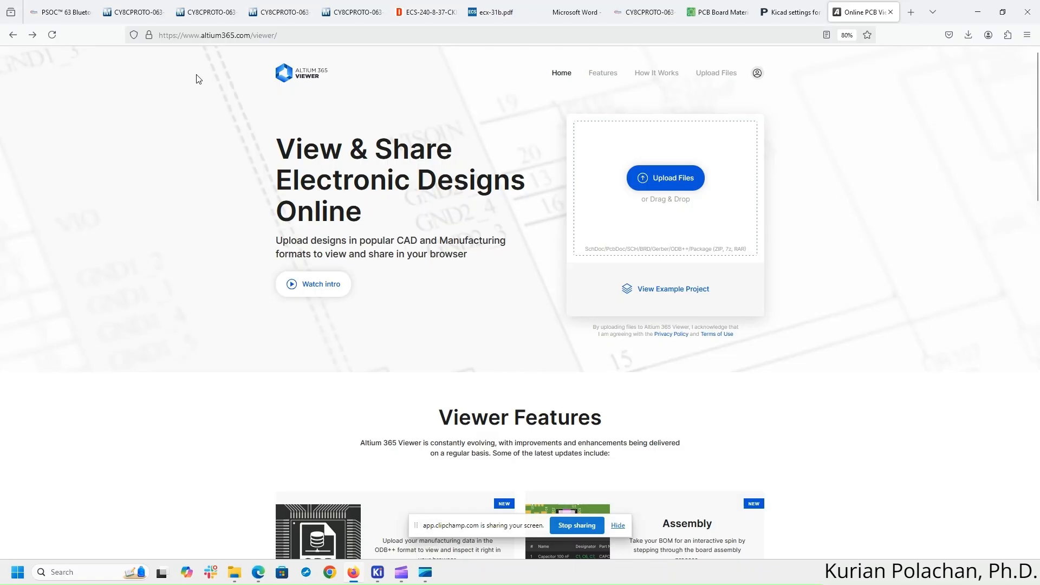
left_click(657, 180)
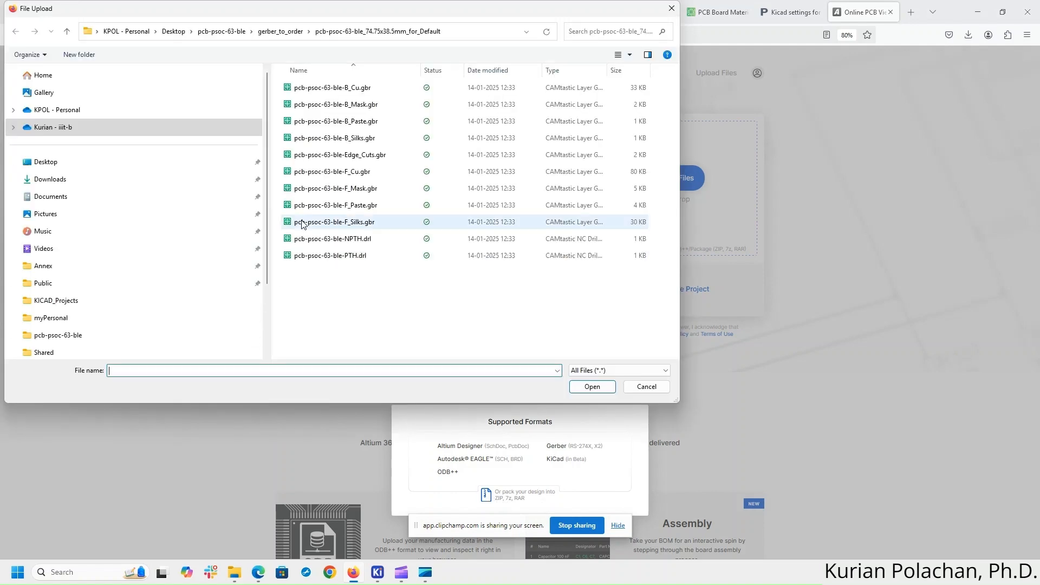
left_click(280, 31)
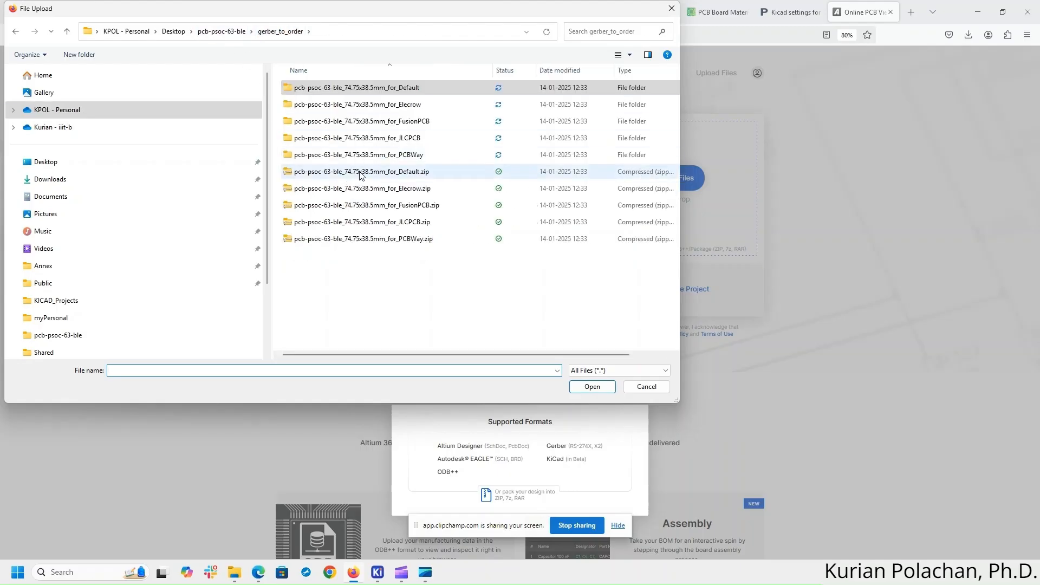
left_click(359, 171)
left_click(607, 388)
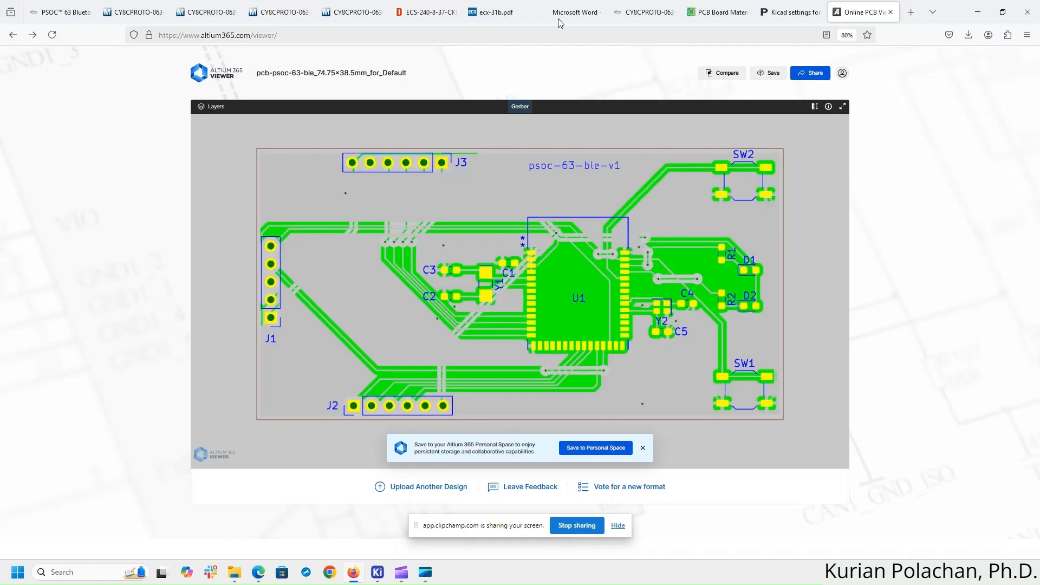
- Hide the Top copper layer so only bottom copper and pads remain visible
left_click(210, 110)
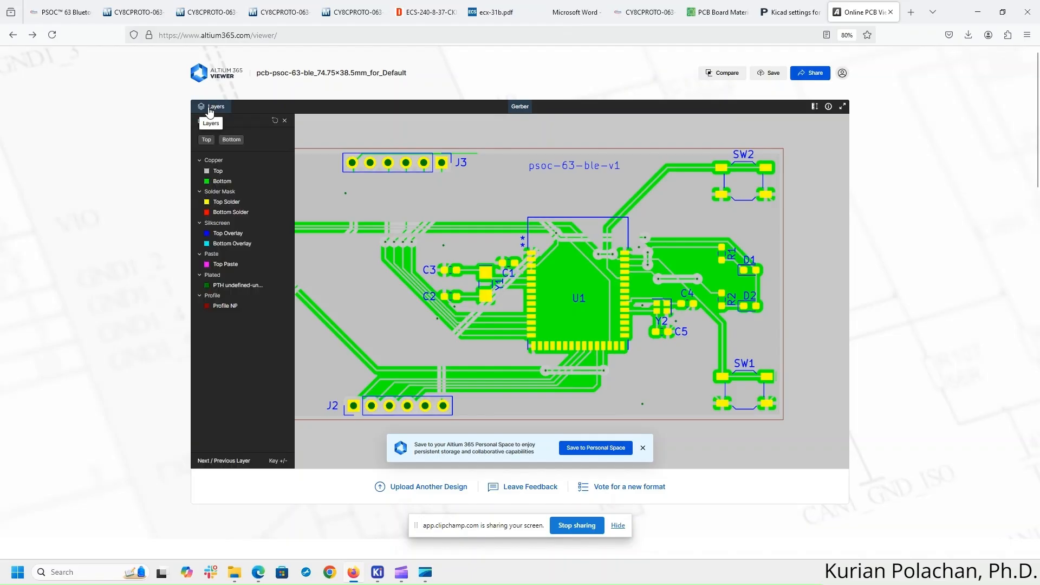
left_click(218, 167)
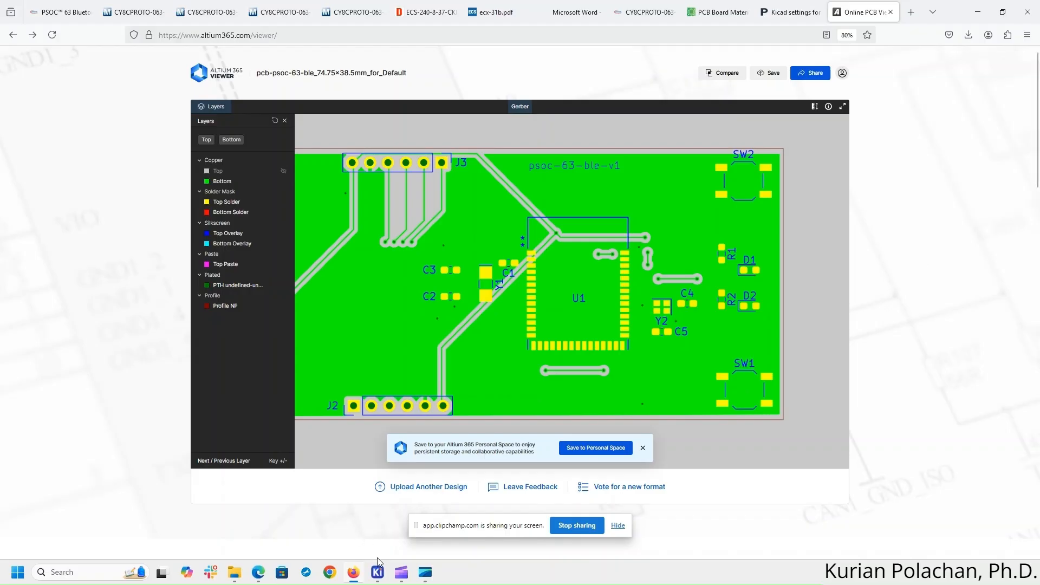
mouse_move(378, 574)
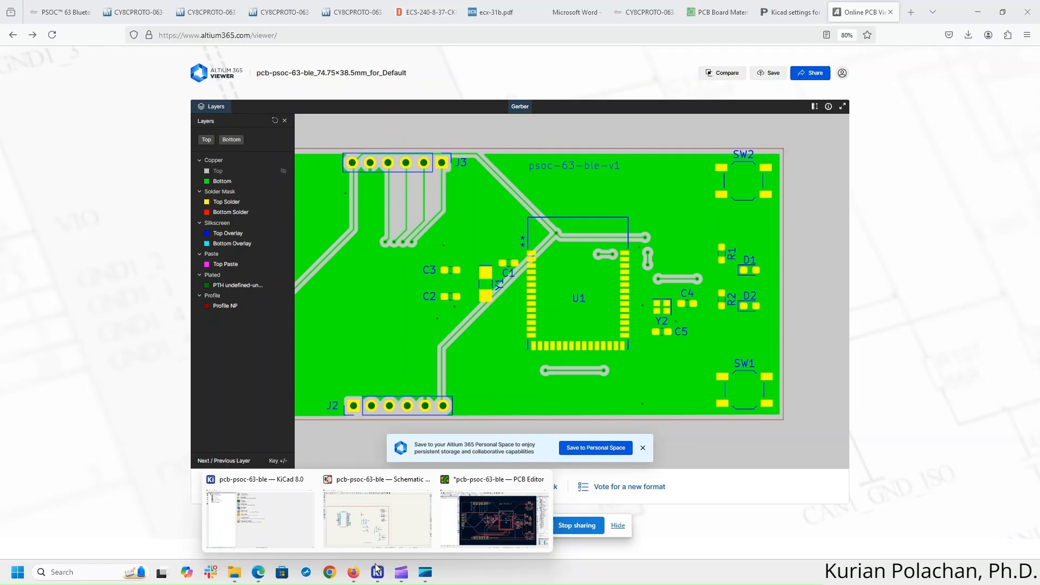
mouse_move(386, 538)
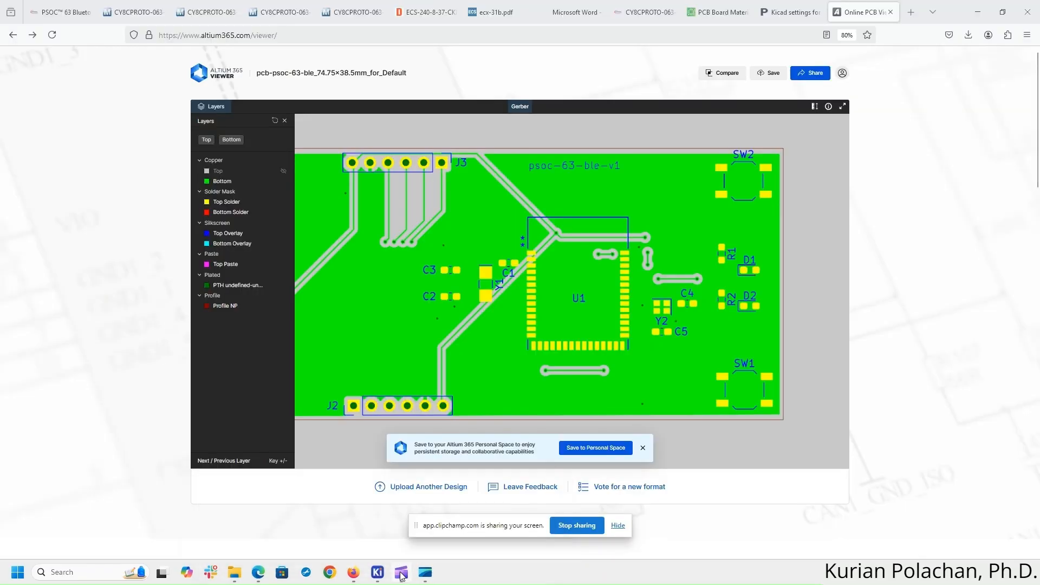
left_click(401, 573)
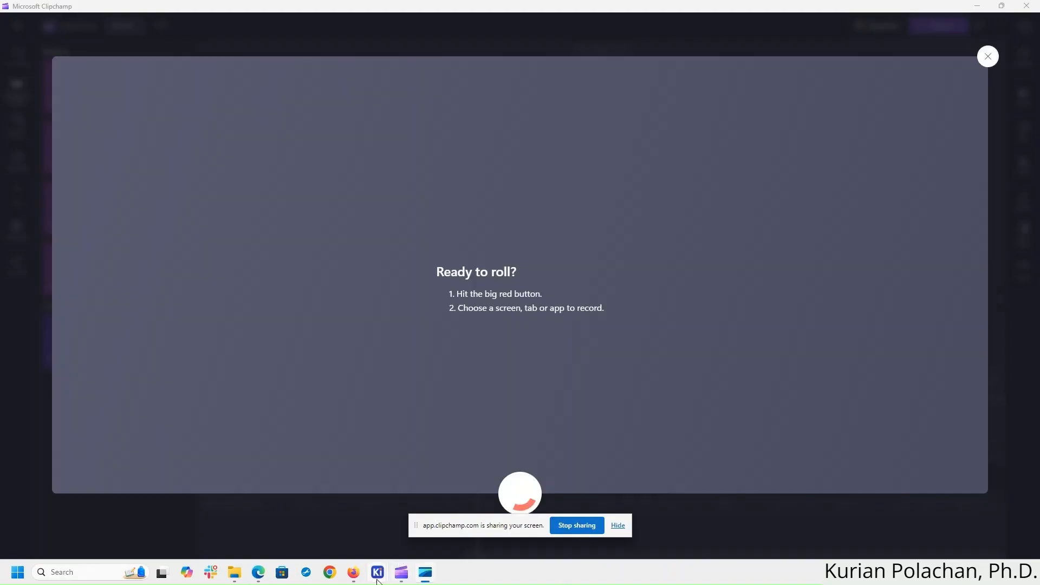
- In the schematic's Symbol Fields Table, set the BOM export output file name to my-bom
mouse_move(377, 573)
left_click(495, 511)
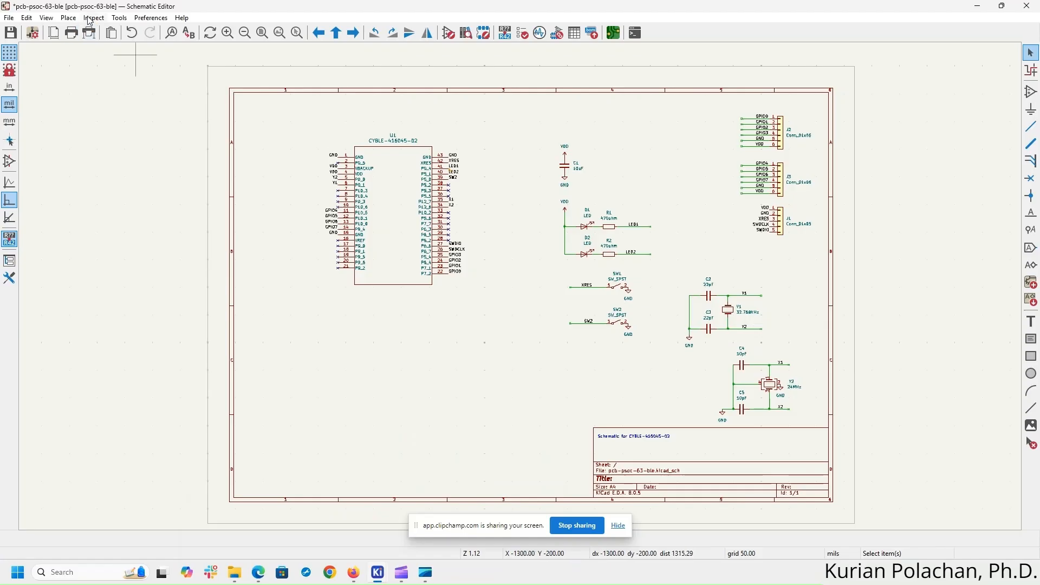
left_click(119, 18)
left_click(213, 242)
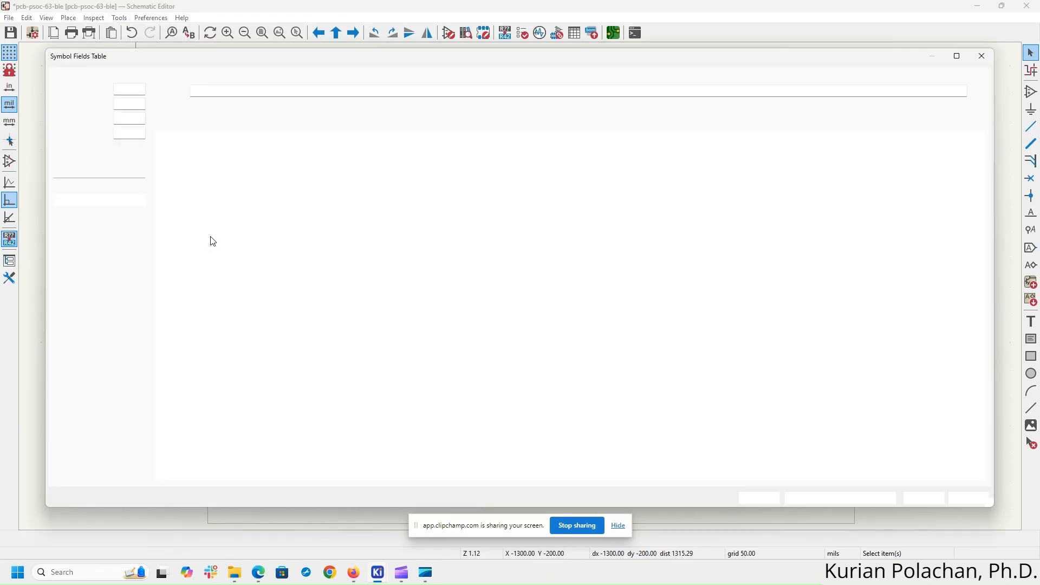
left_click(90, 74)
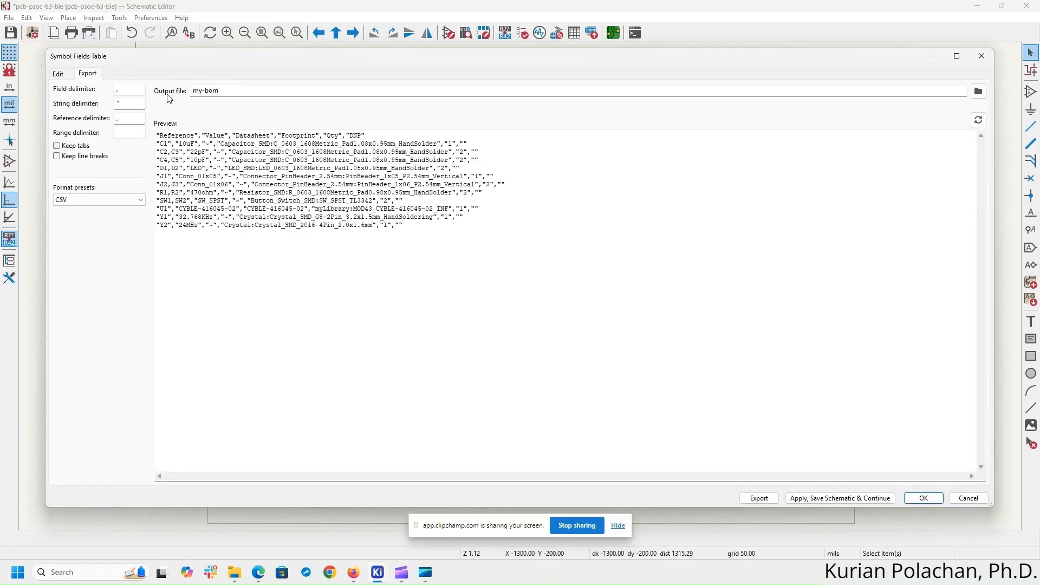
left_click(222, 93)
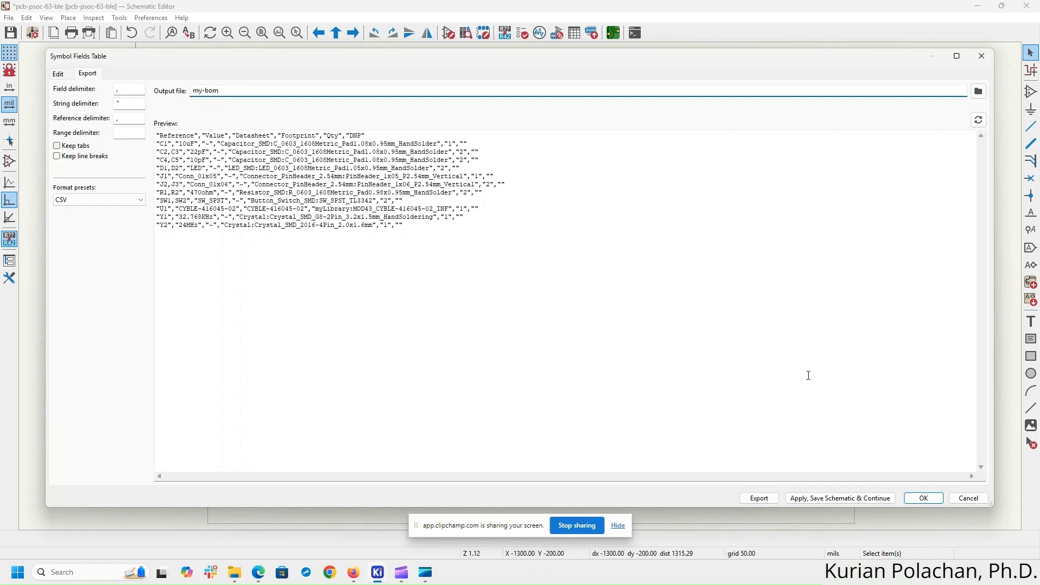
left_click(923, 498)
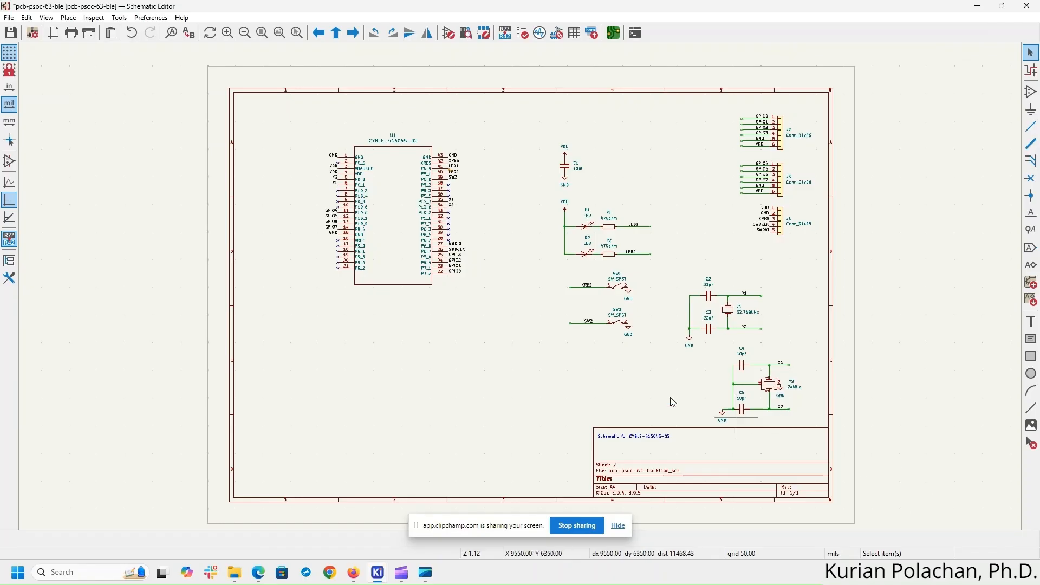
- Return to the KiCad project manager and open the project root's context menu
mouse_move(378, 572)
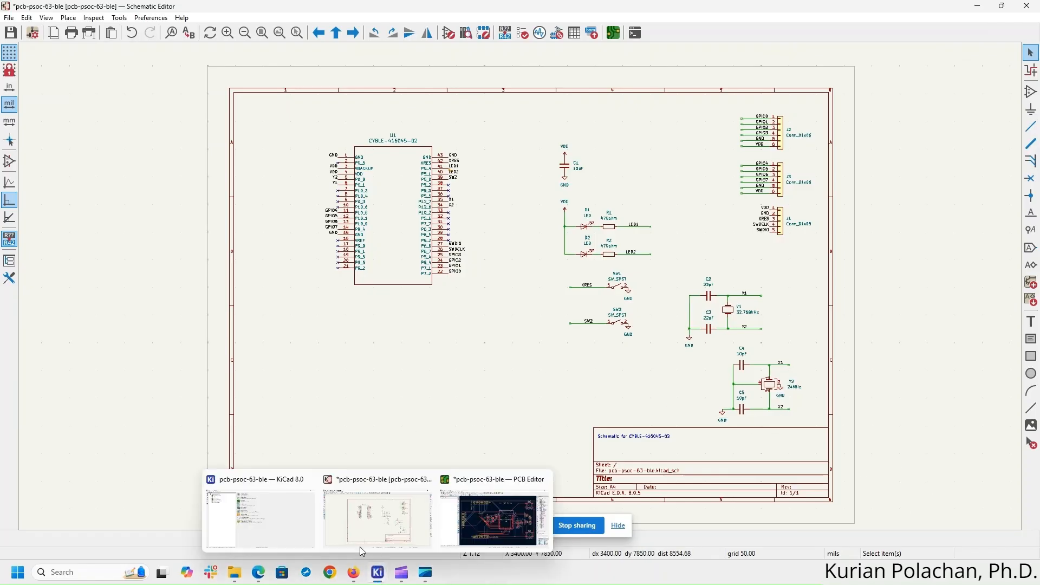
left_click(322, 527)
right_click(110, 42)
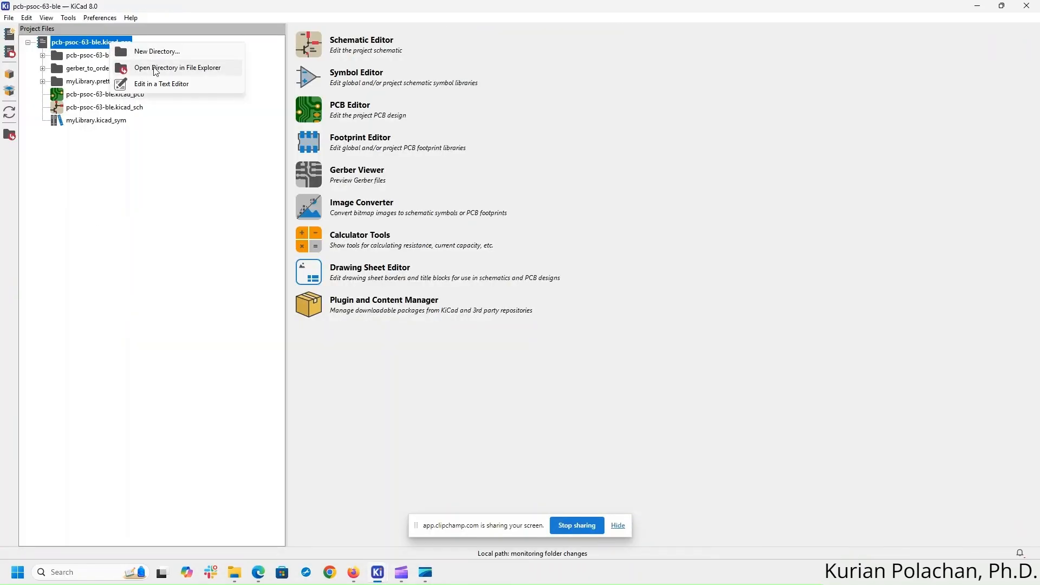
- Open the pcb-psoc-63-ble project folder in File Explorer to review its 14 items
left_click(156, 71)
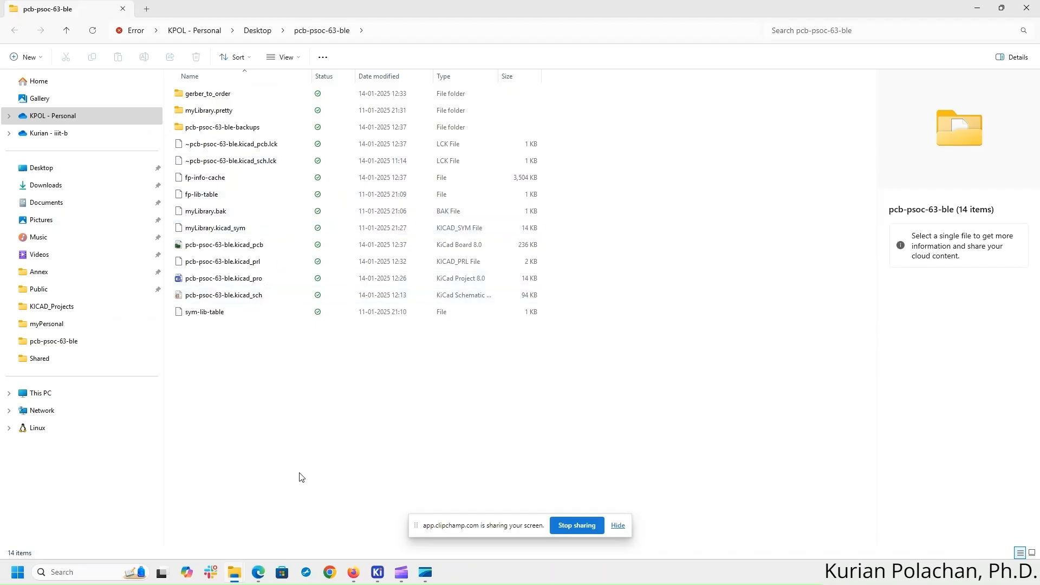
mouse_move(378, 572)
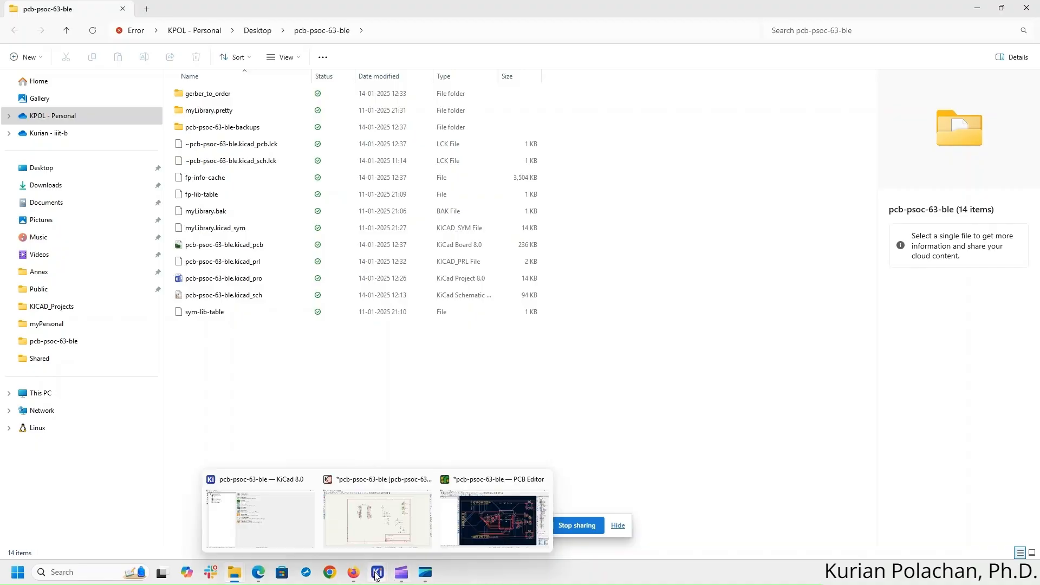
left_click(398, 502)
left_click(119, 18)
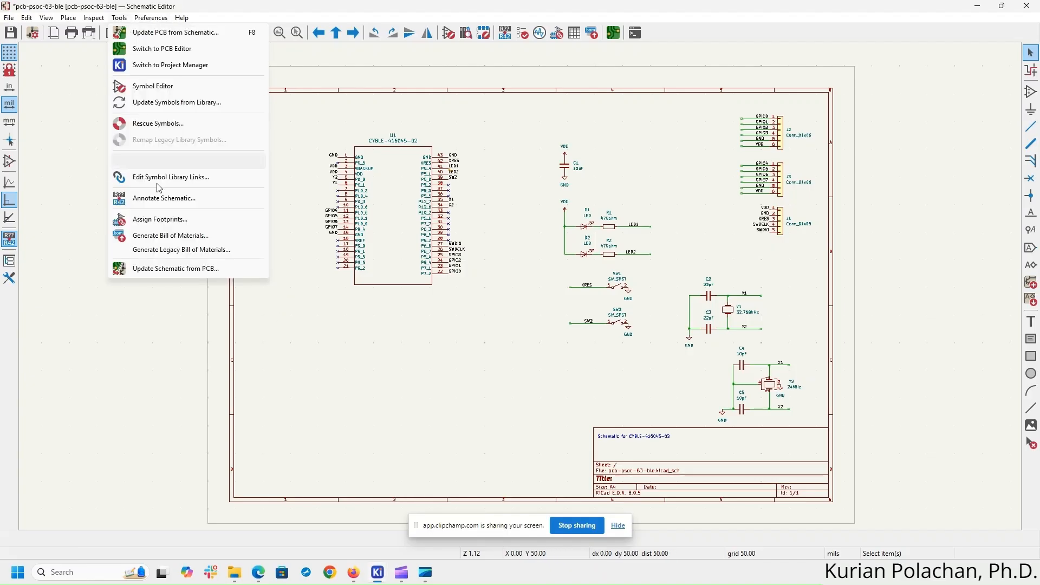
- Generate the bill of materials and export it as the CSV file my-bom
left_click(178, 237)
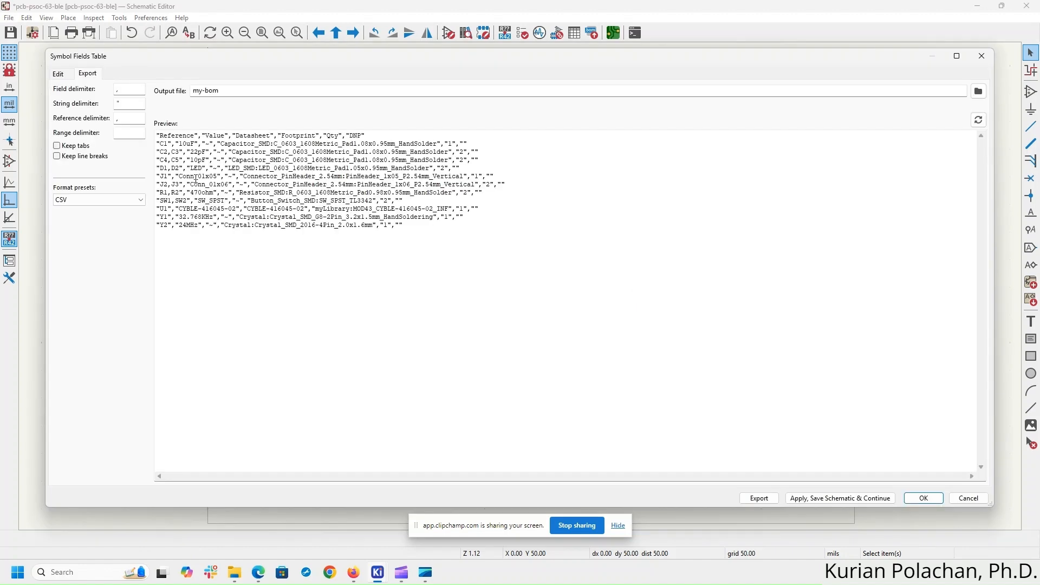
left_click(65, 73)
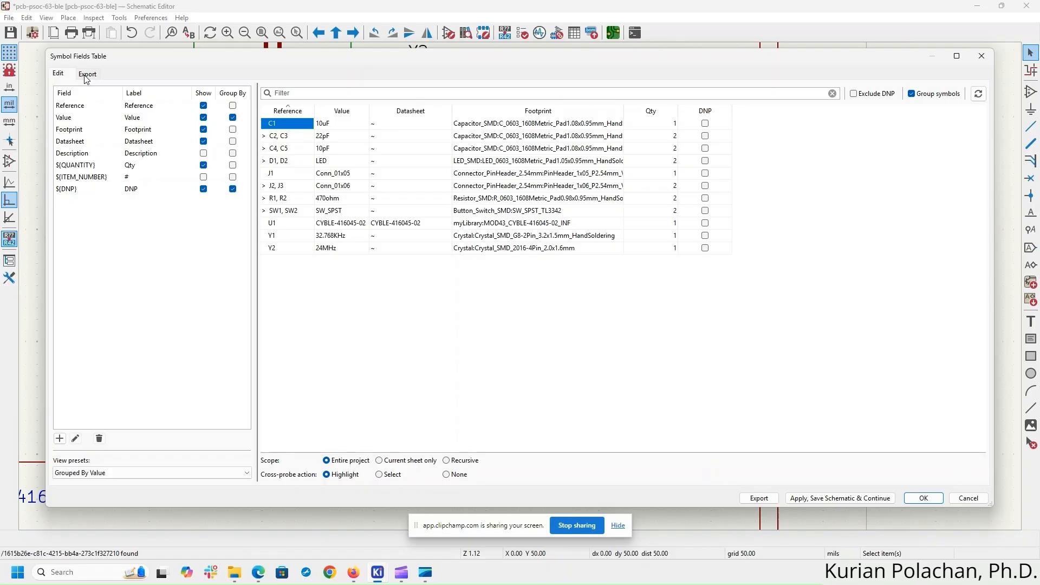
left_click(86, 75)
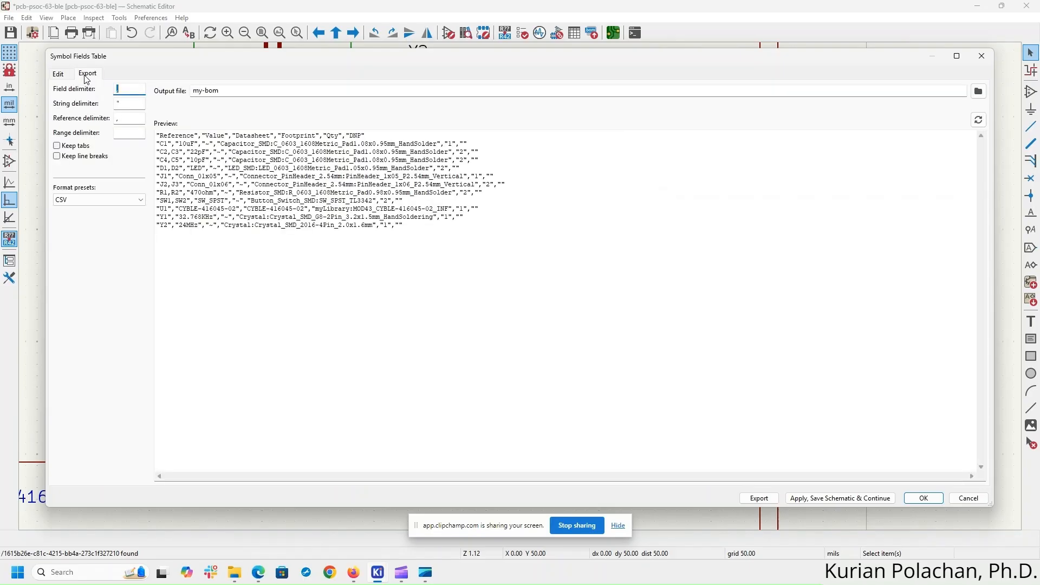
left_click(766, 499)
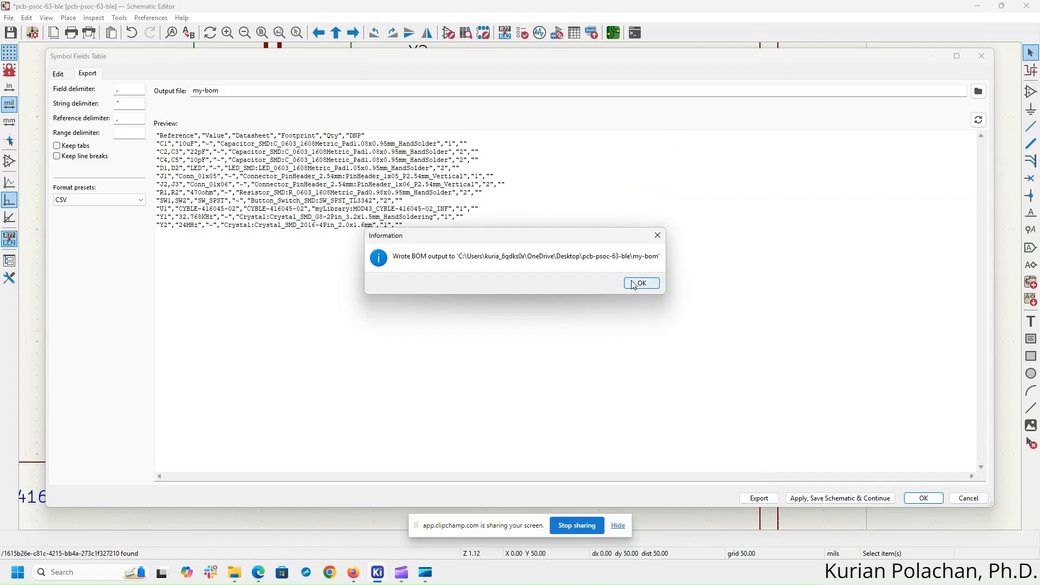
left_click(634, 285)
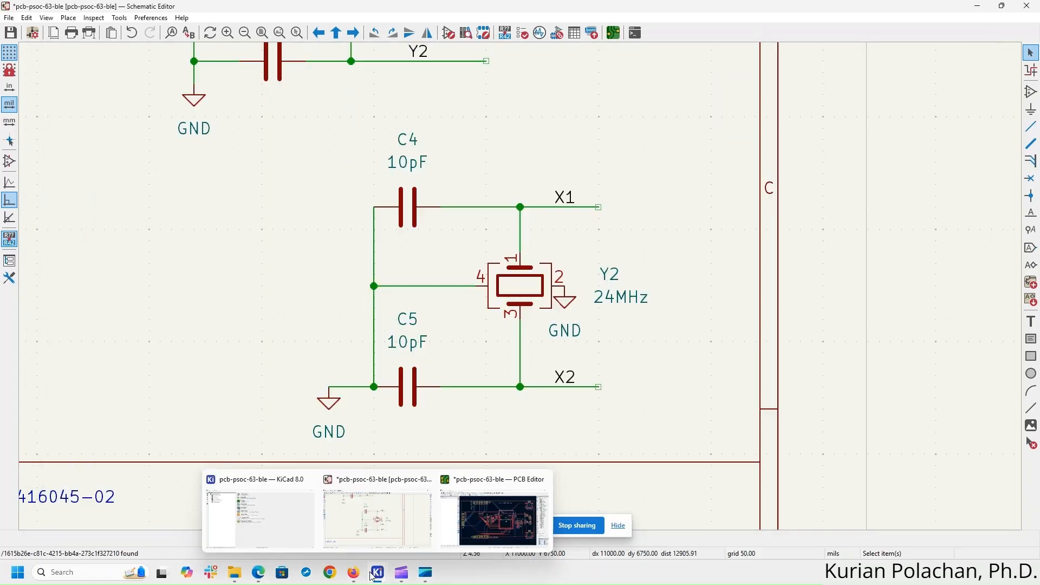
left_click(260, 520)
right_click(123, 39)
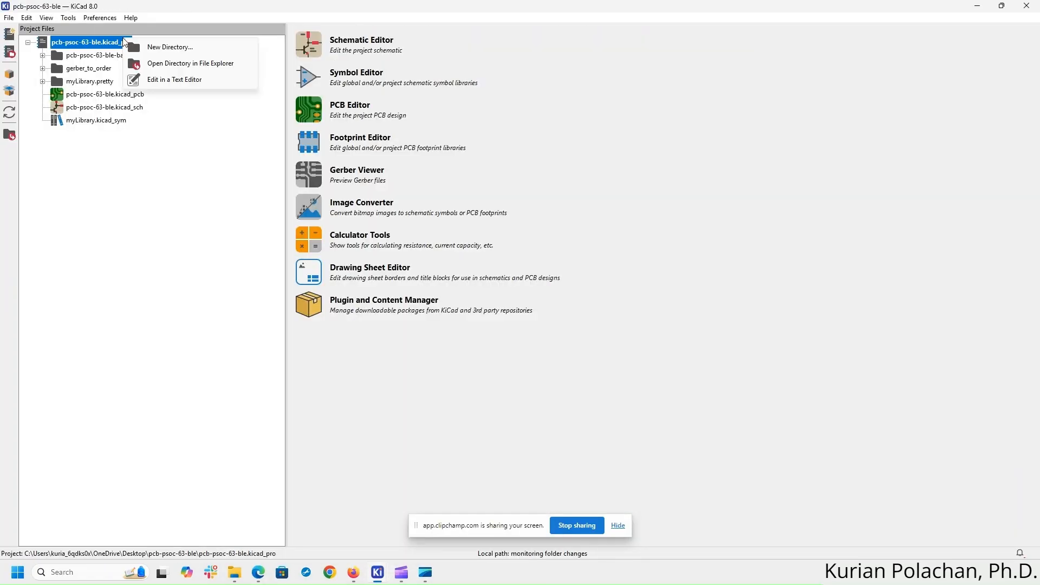
- Check that the new 1 KB my-bom file appears in the project folder, now 15 items
left_click(164, 64)
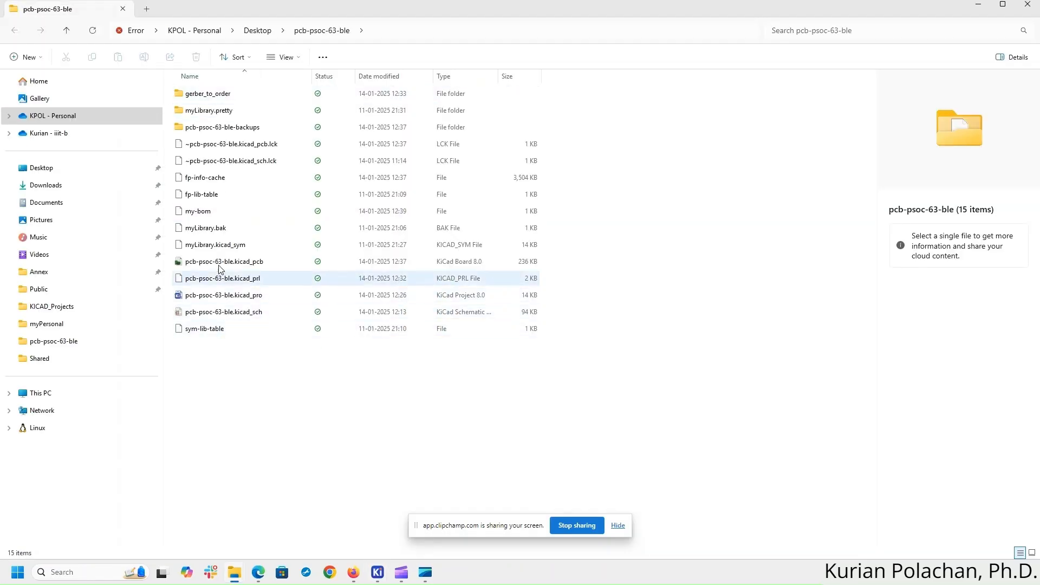
left_click(216, 214)
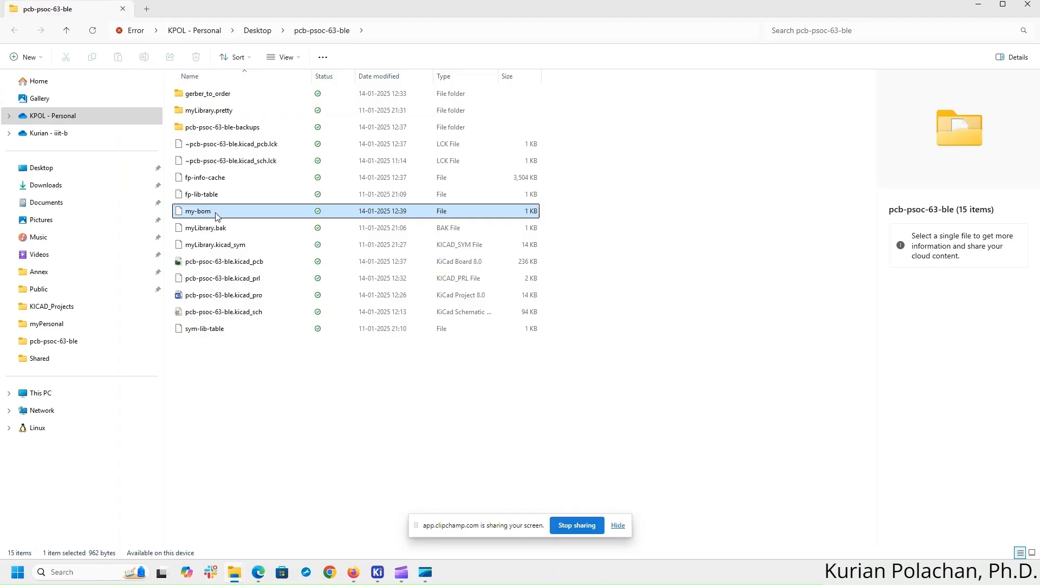
left_click(653, 244)
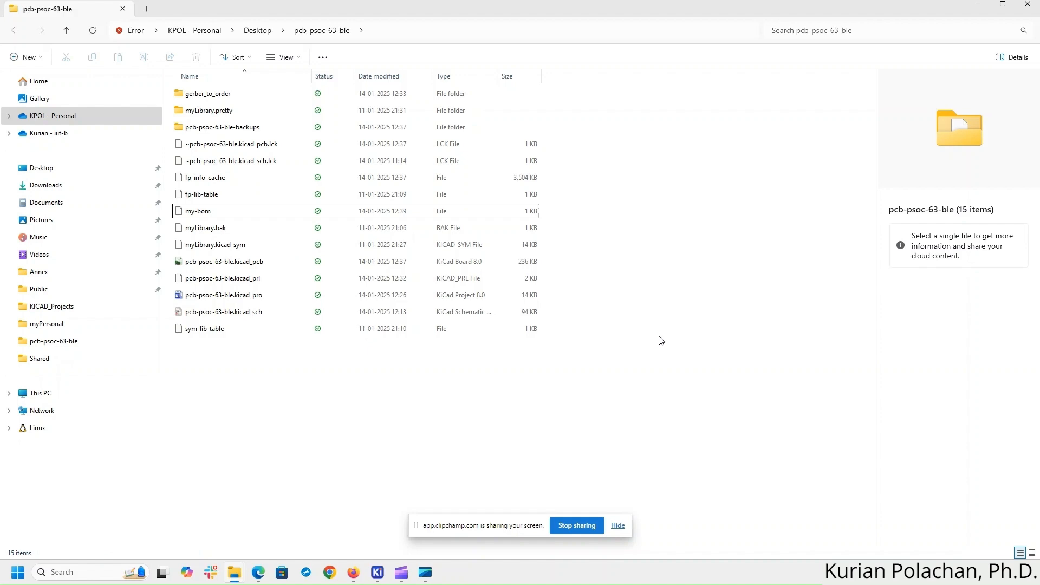
mouse_move(378, 572)
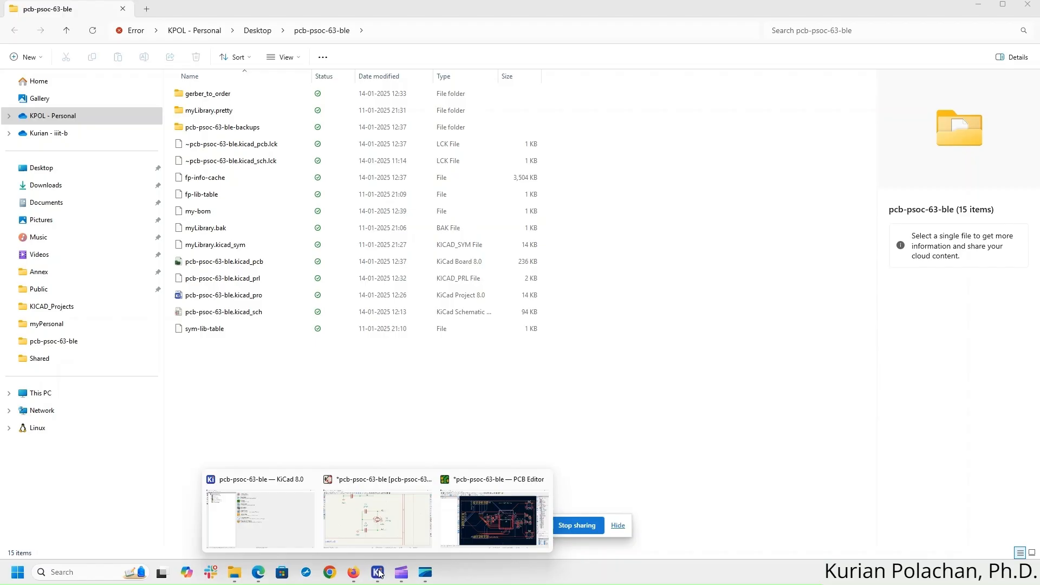
left_click(470, 532)
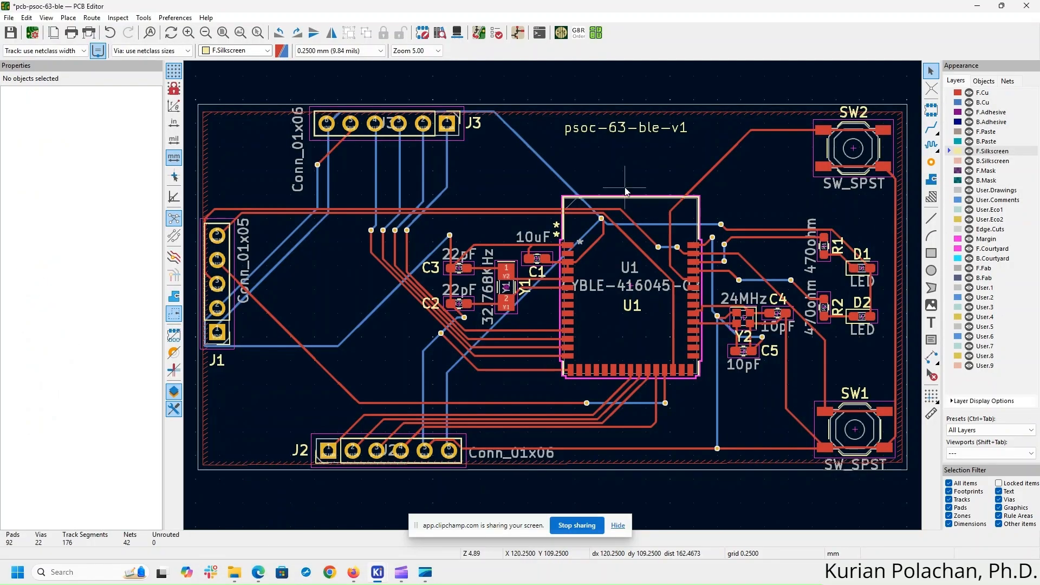
- Generate the interactive HTML BOM plugin output and highlight U1 in ibom.html
left_click(144, 18)
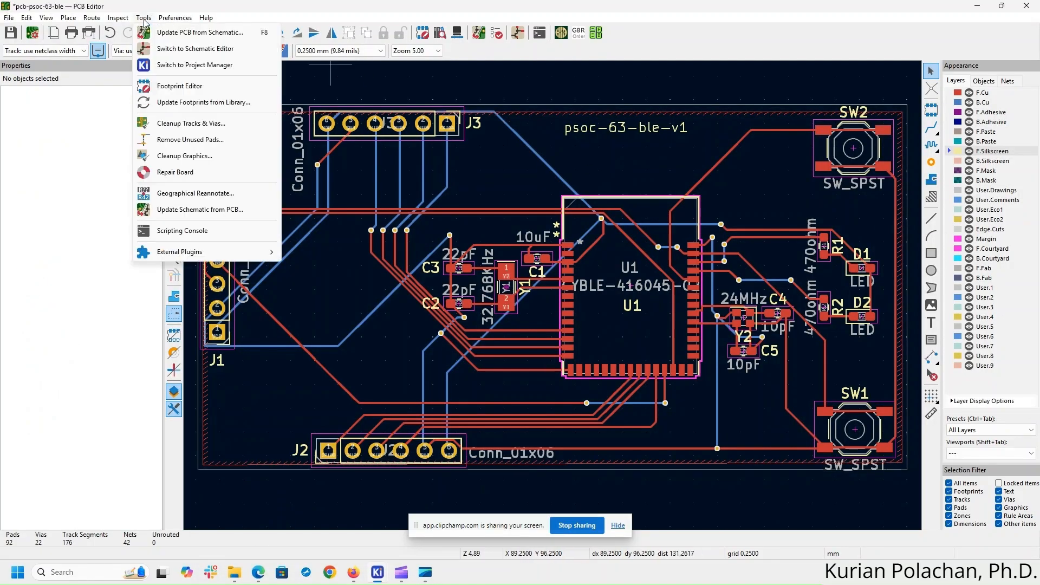
mouse_move(217, 252)
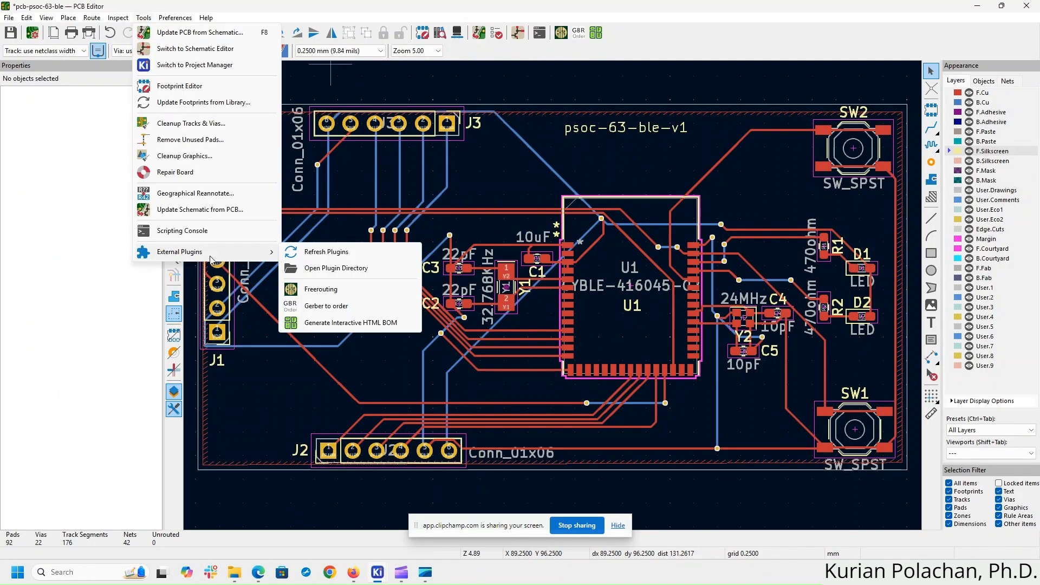
left_click(378, 330)
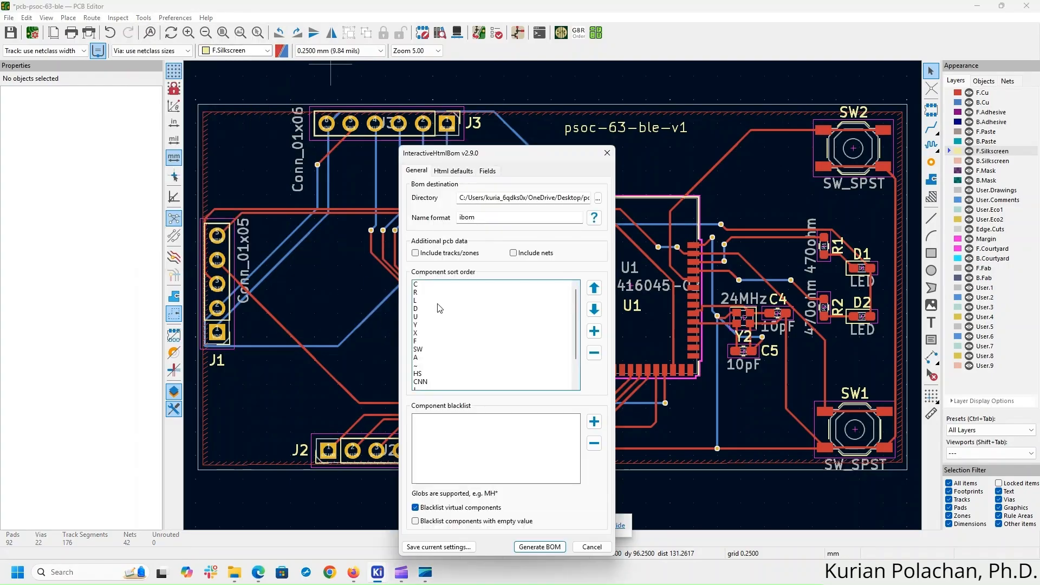
left_click_drag(547, 156, 553, 112)
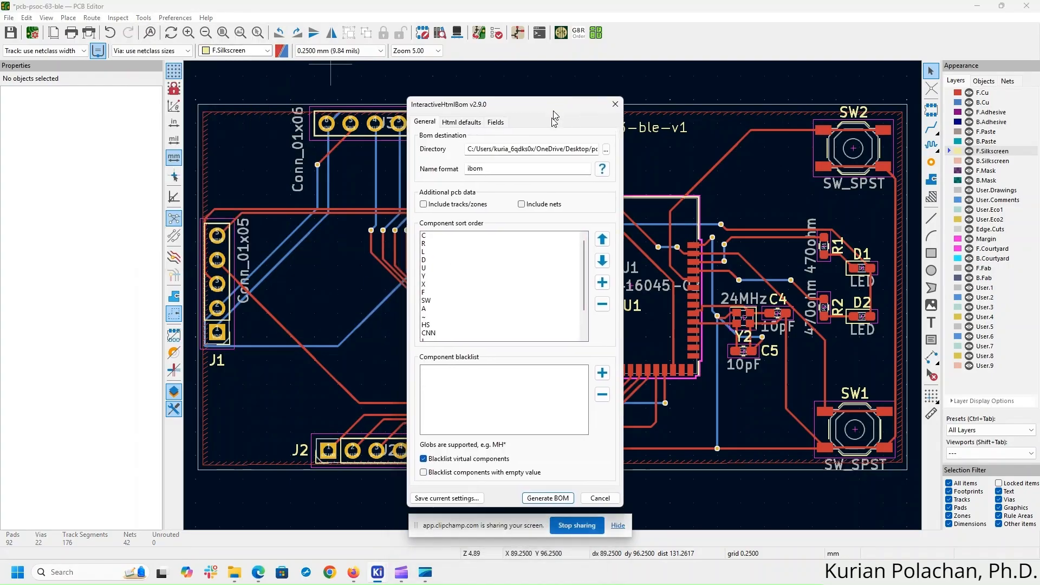
left_click(547, 497)
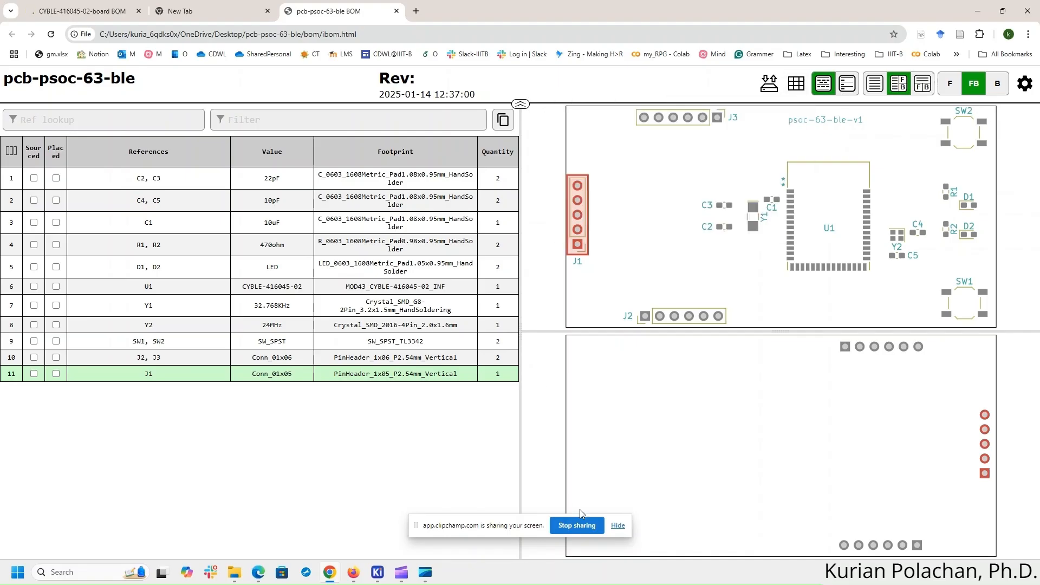
left_click(846, 195)
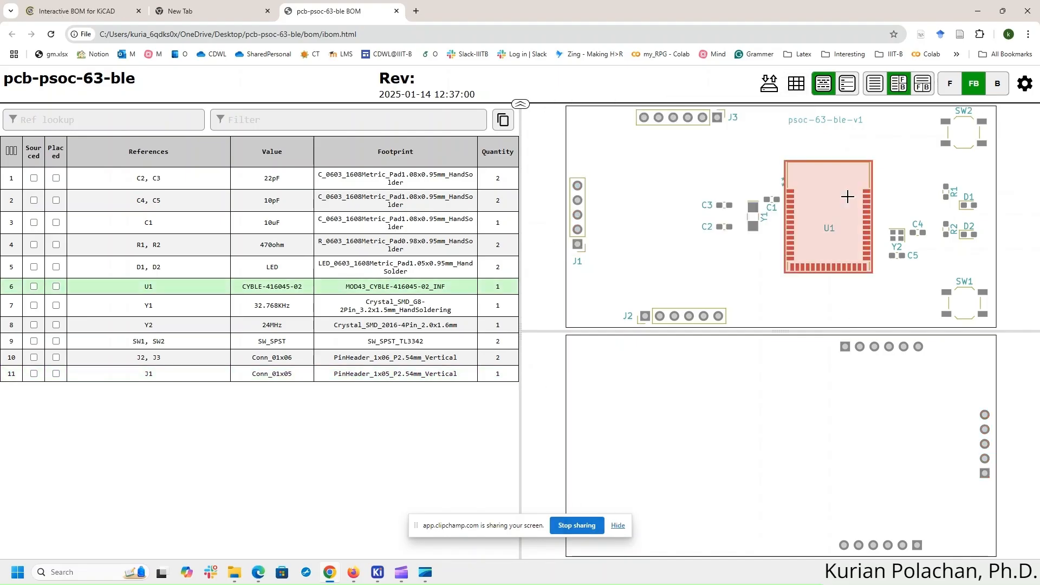